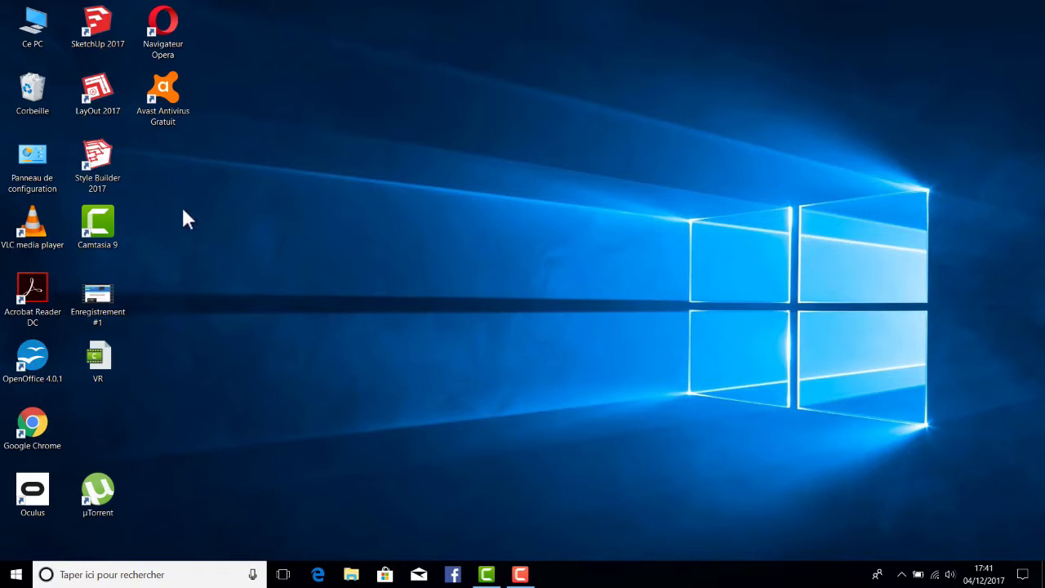
Switch to Google Chrome, search Google for "unity", and open the official unity3d.com/fr site.
click(33, 423)
key(Return)
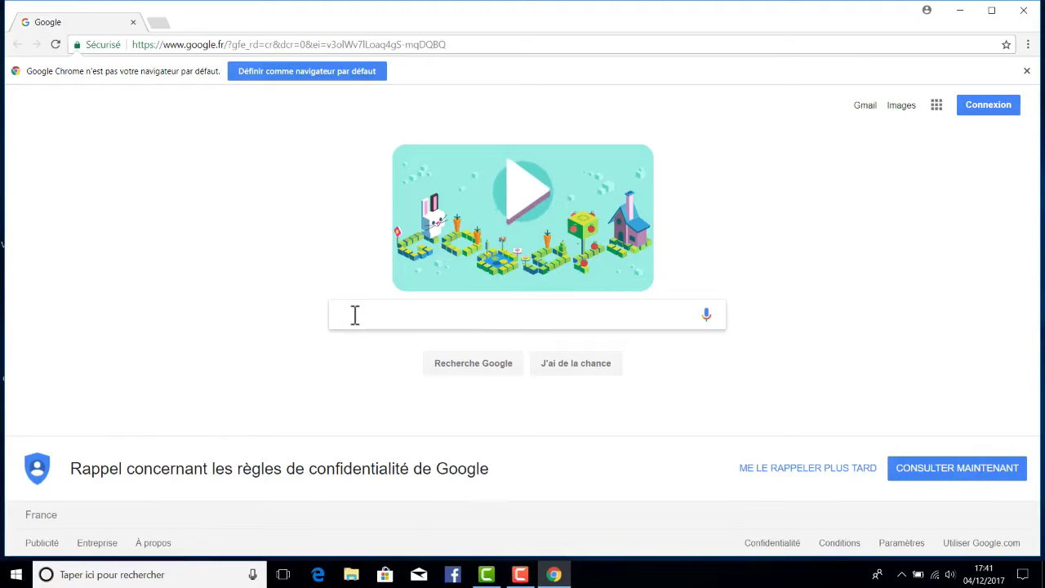
text(unity)
key(Return)
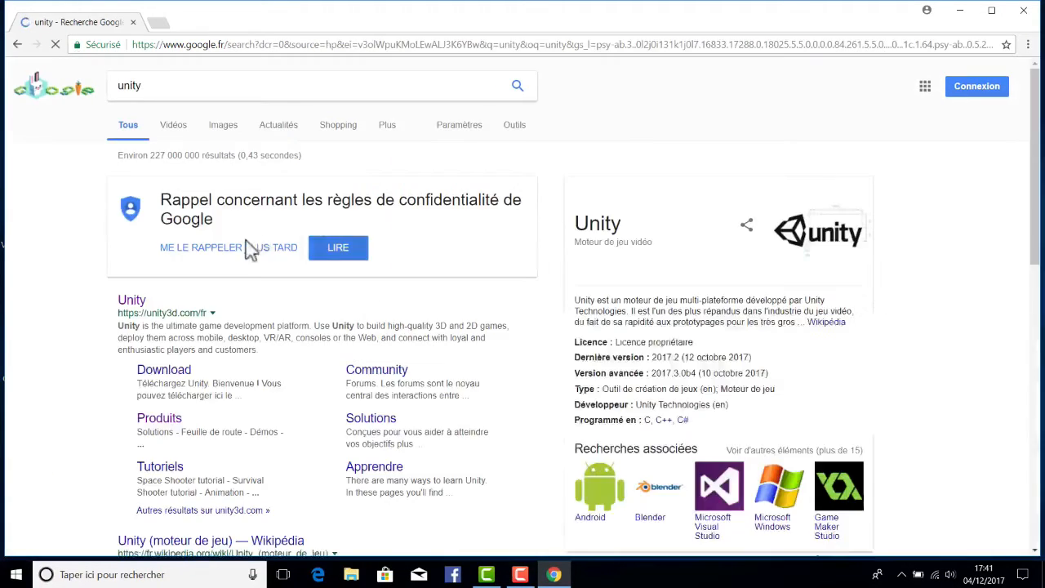
click(131, 302)
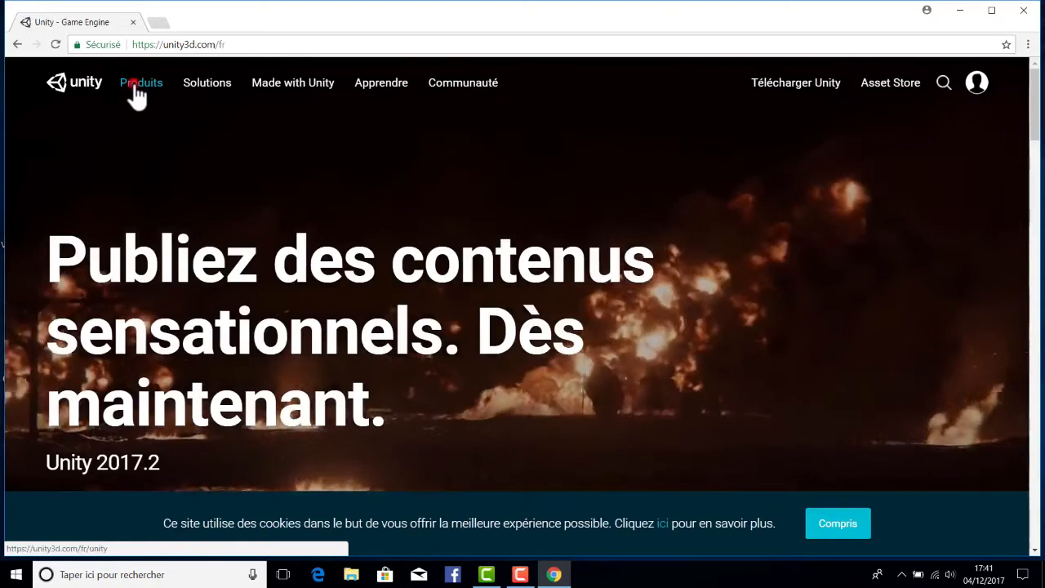
Go through the Unity products page to the store and open the archive of older Unity versions.
click(133, 88)
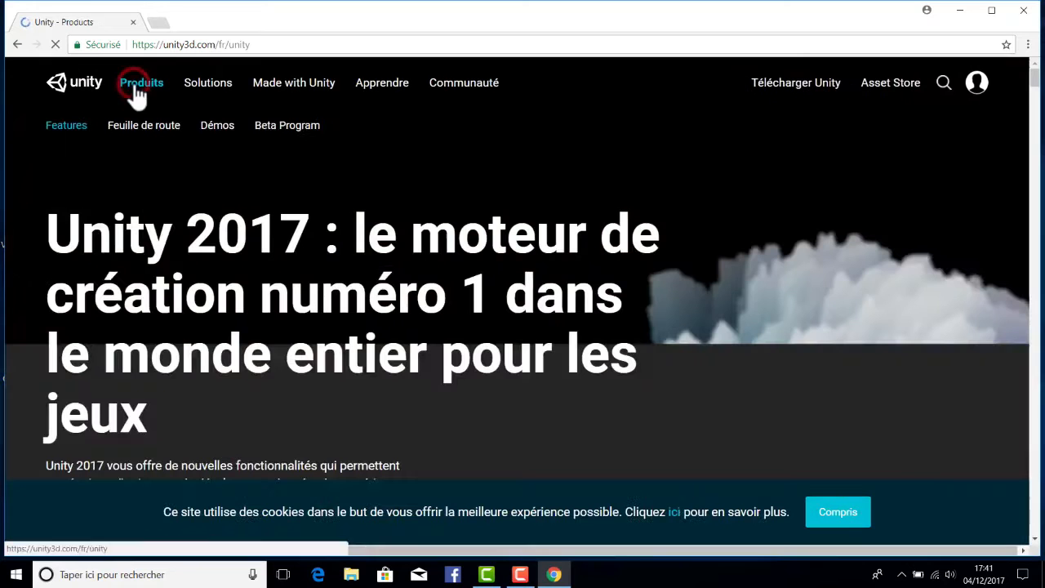
scroll(800, 234, down, 7)
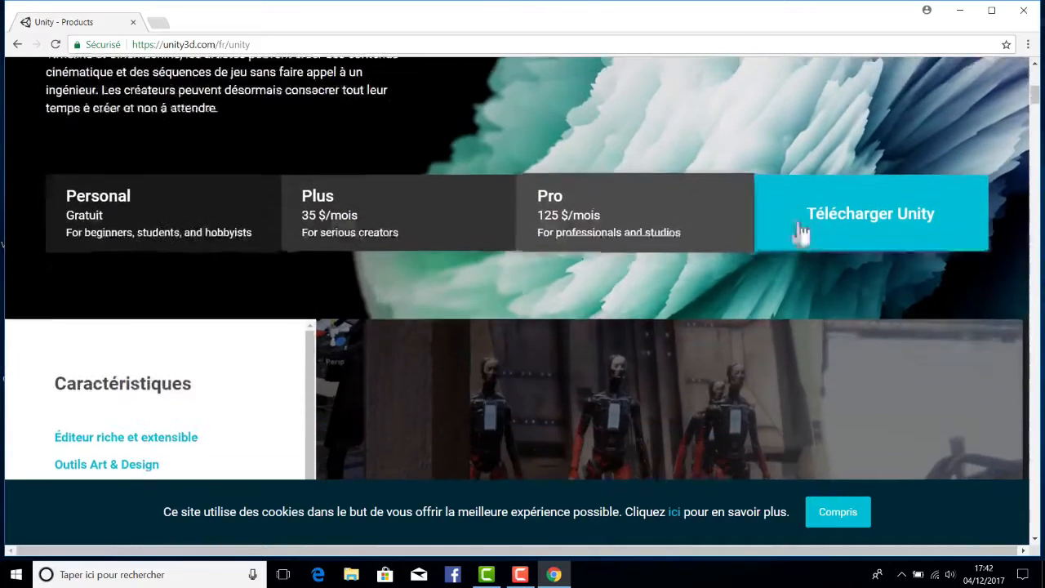
click(852, 208)
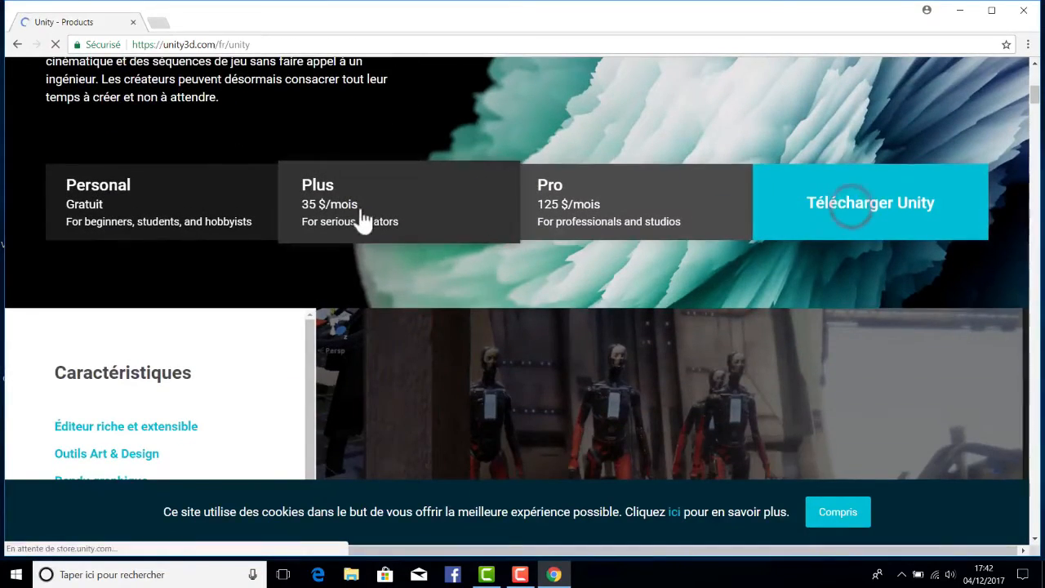
scroll(319, 235, down, 3)
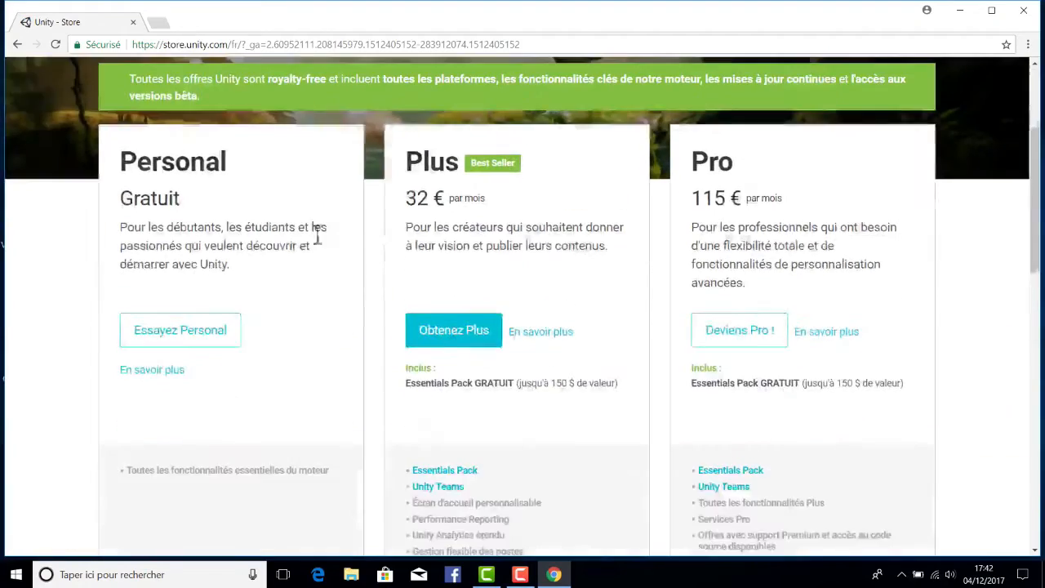
scroll(318, 235, down, 9)
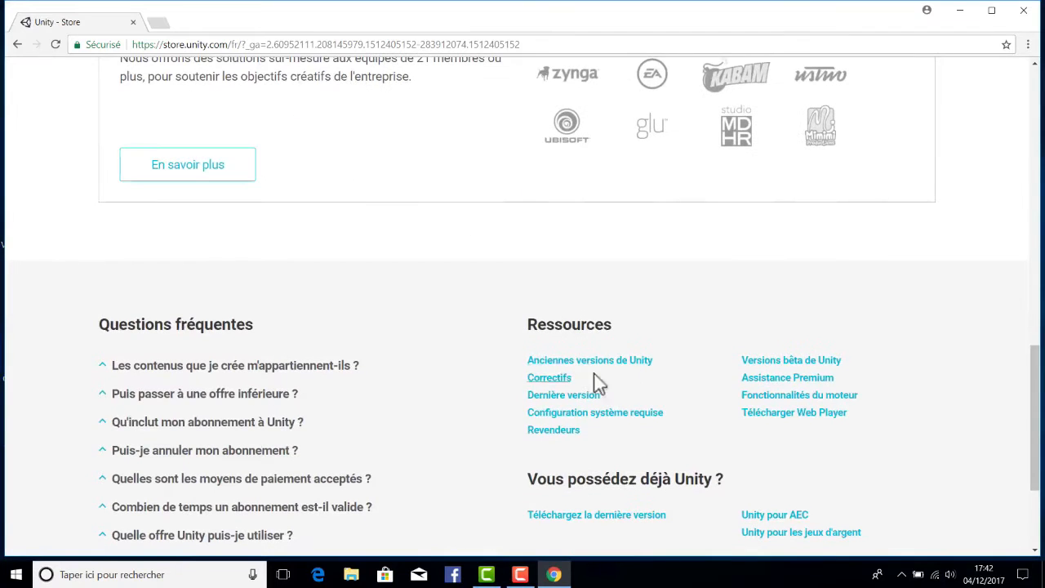
click(572, 360)
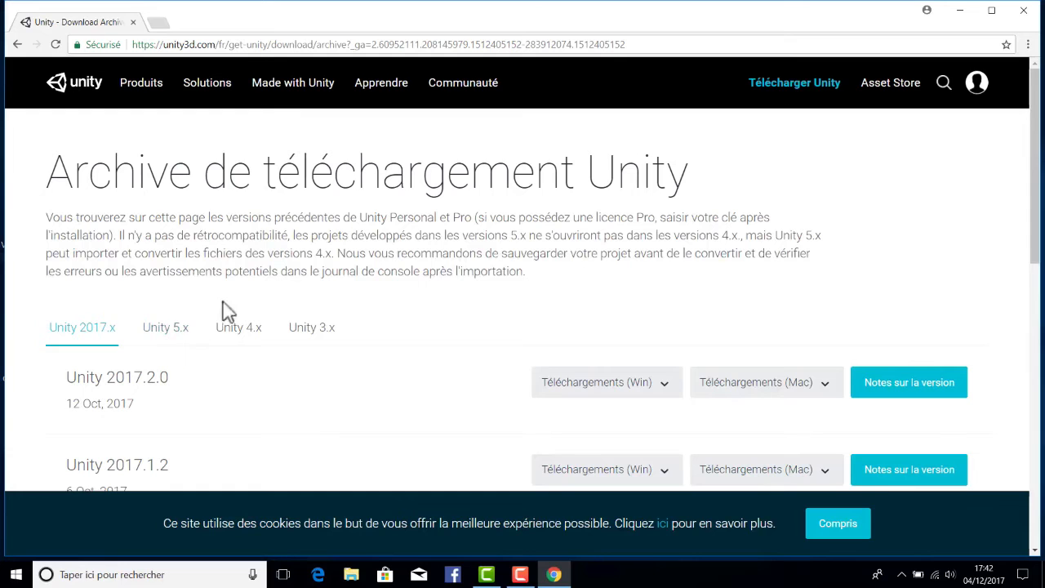
Download the 64-bit Windows editor of Unity 5.6.1 from the Unity 5.x archive.
scroll(234, 236, down, 1)
scroll(234, 236, down, 2)
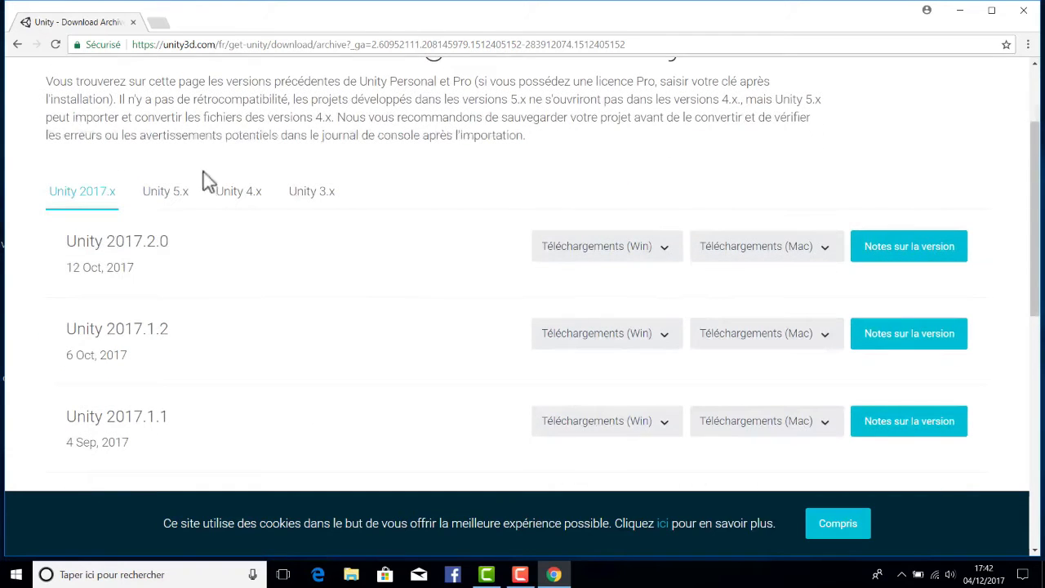
click(169, 194)
scroll(233, 209, down, 3)
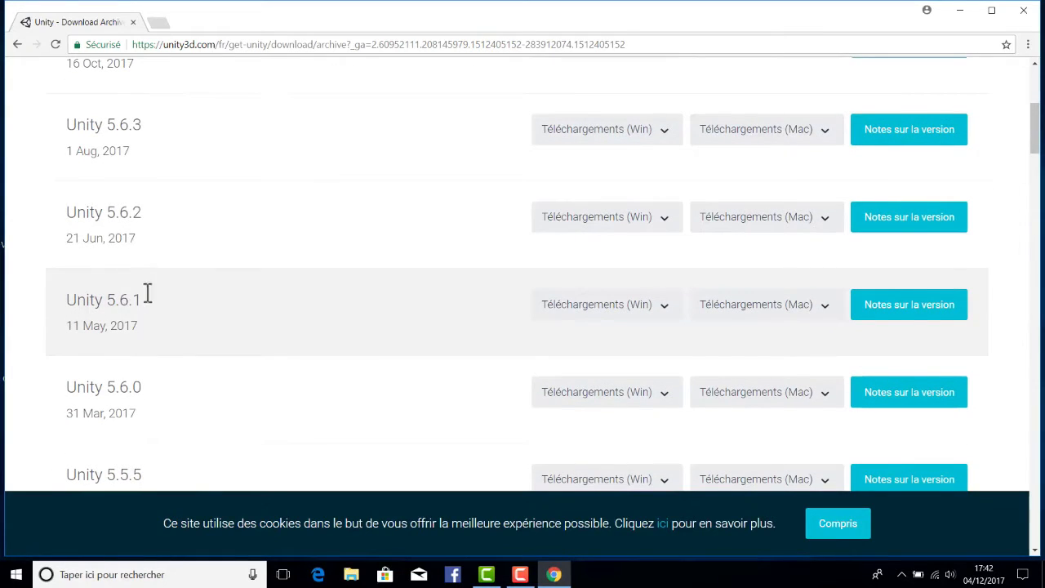
click(653, 302)
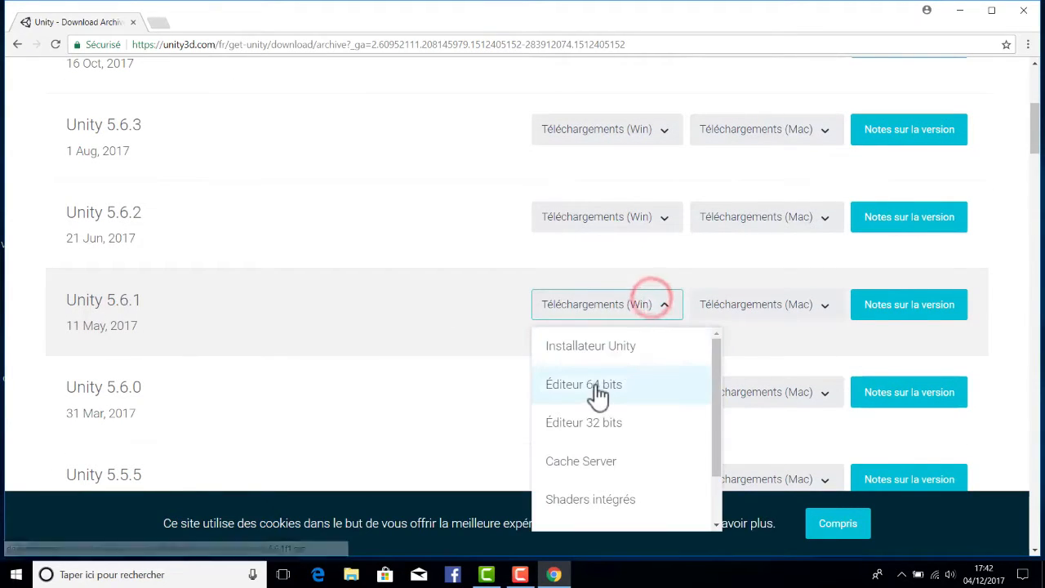
click(596, 382)
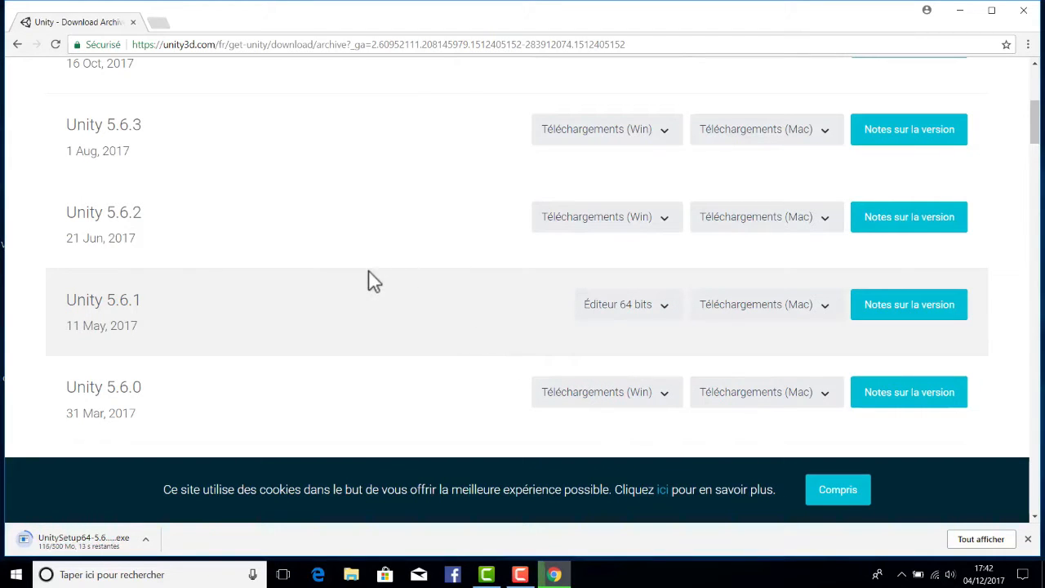
Launch the downloaded Unity 5.6.1f1 (64-bit) installer and accept the license agreement.
click(88, 543)
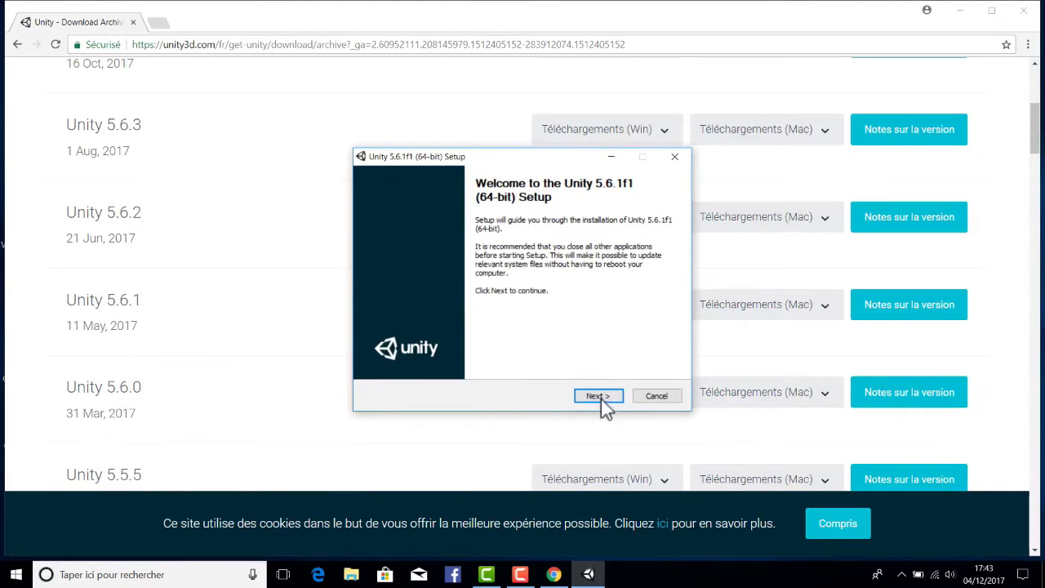
click(598, 396)
click(572, 309)
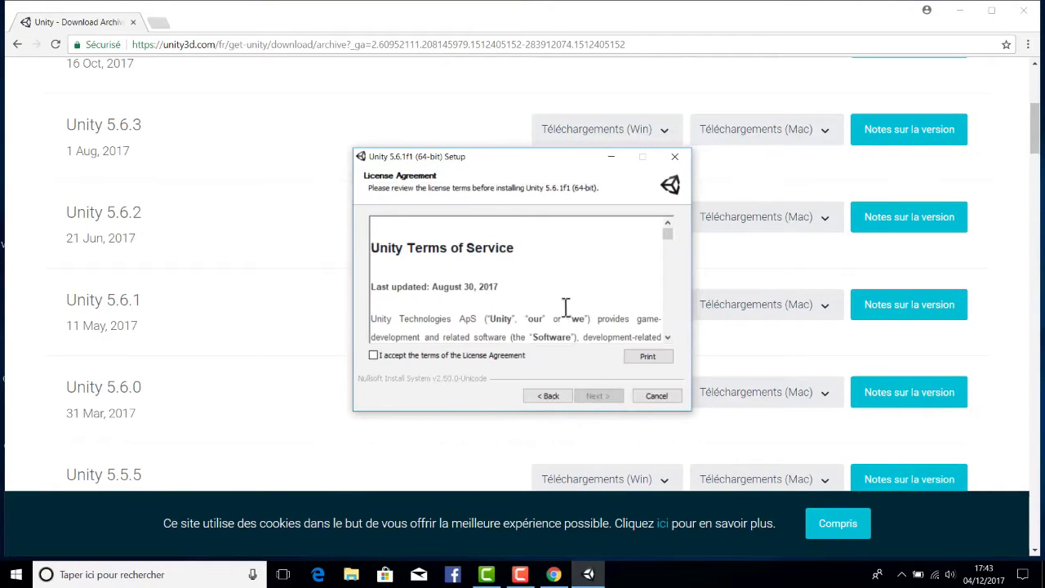
click(374, 356)
click(596, 396)
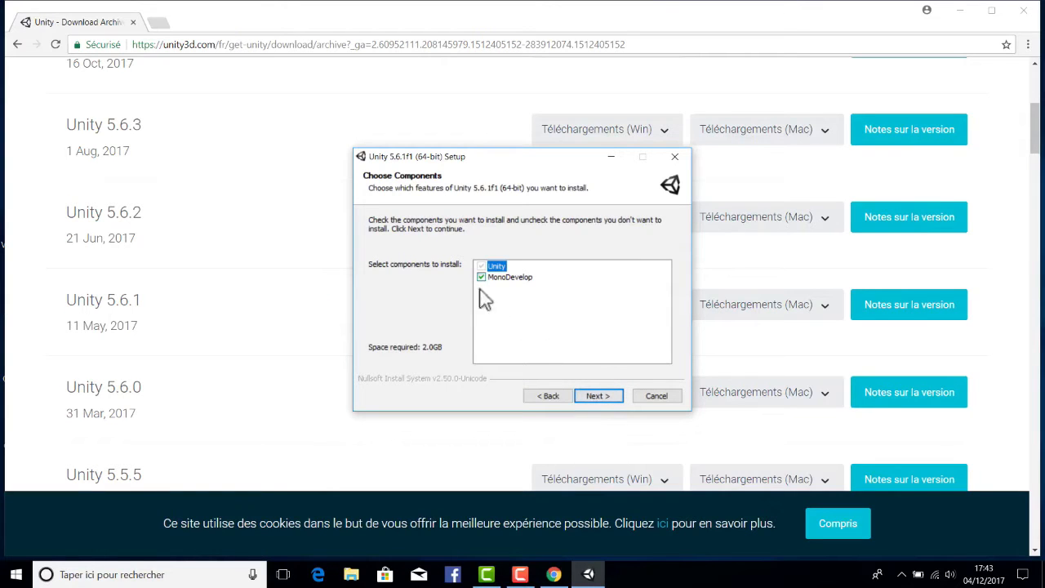
Install Unity with MonoDevelop in C:\Program Files\Unity, finish setup with Unity set to run, and close the browser.
click(596, 396)
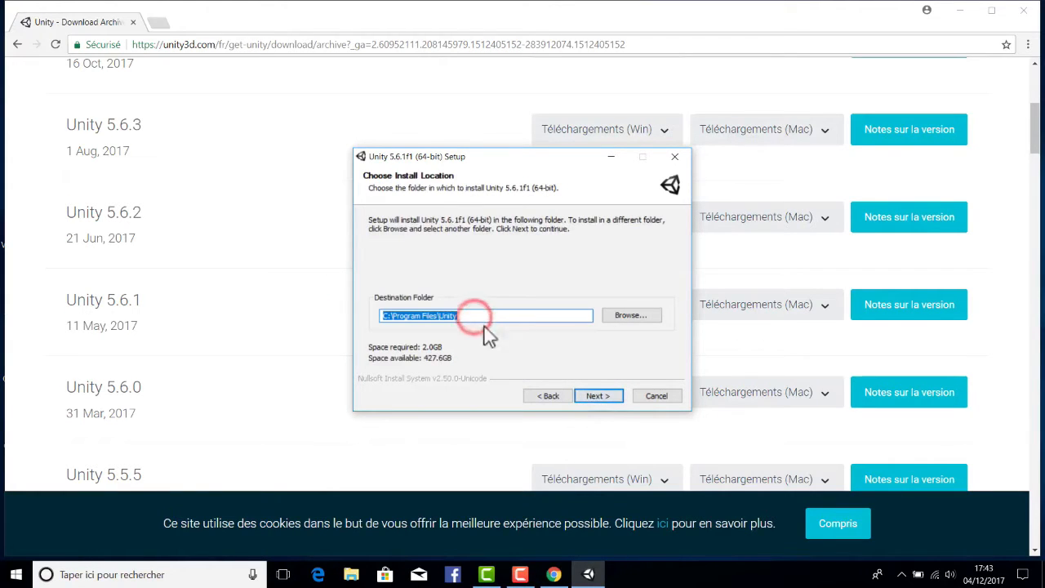
click(596, 396)
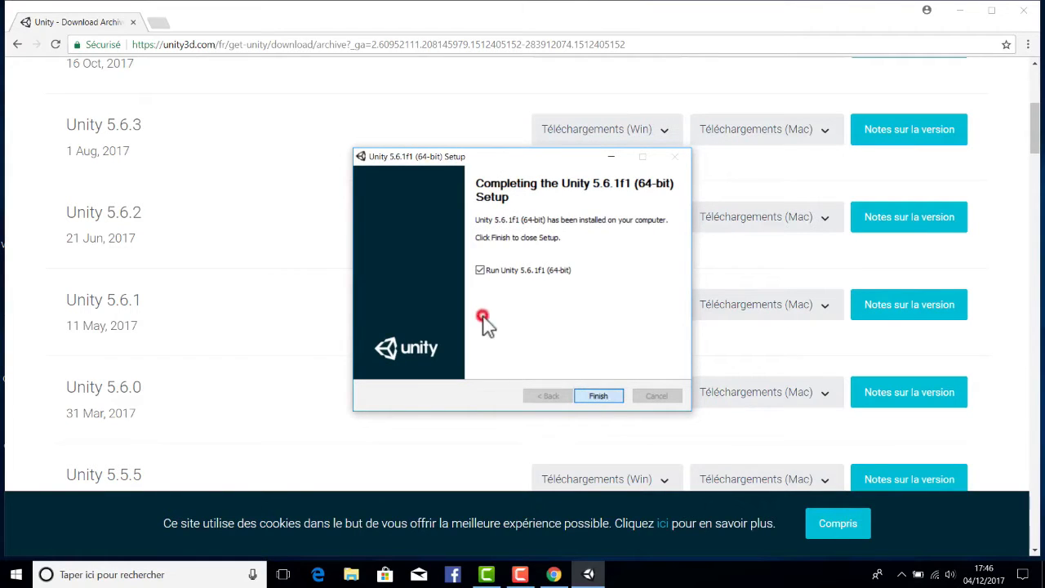
click(600, 396)
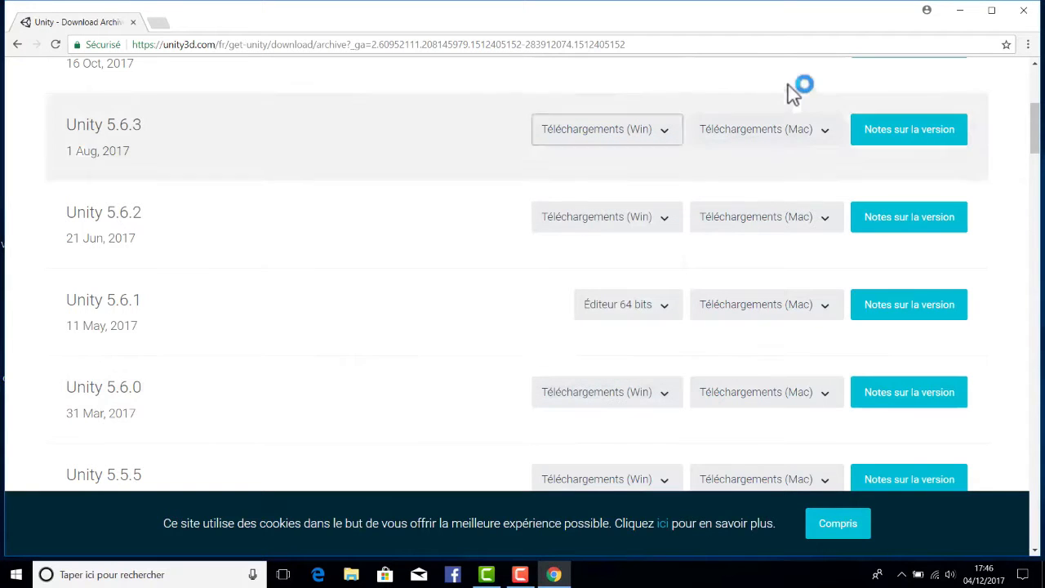
click(1030, 13)
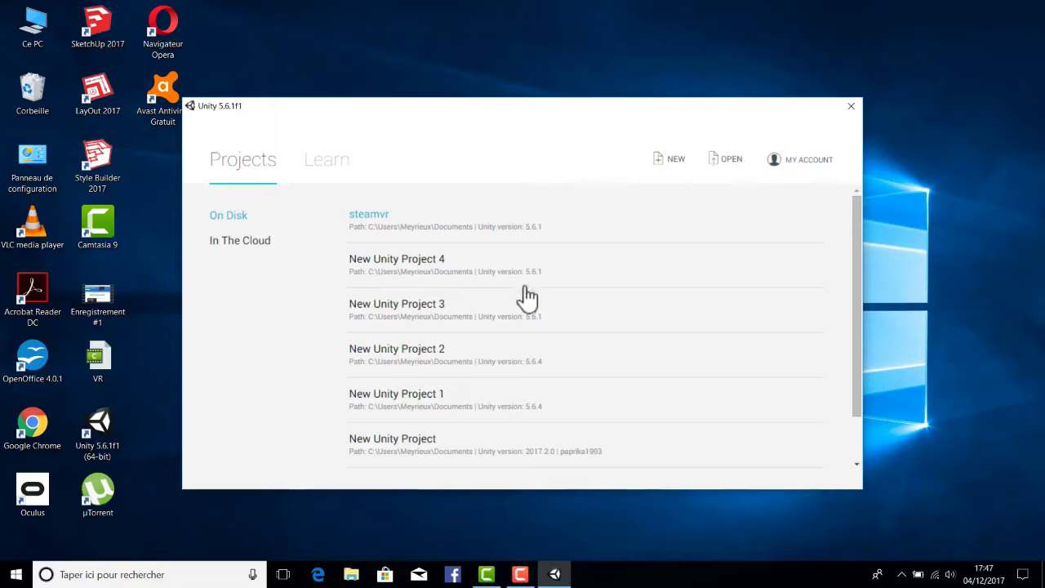
Create a new 3D Unity project named "Tuto VR" in the Documents folder with Unity Analytics enabled.
scroll(400, 233, down, 1)
scroll(404, 238, up, 1)
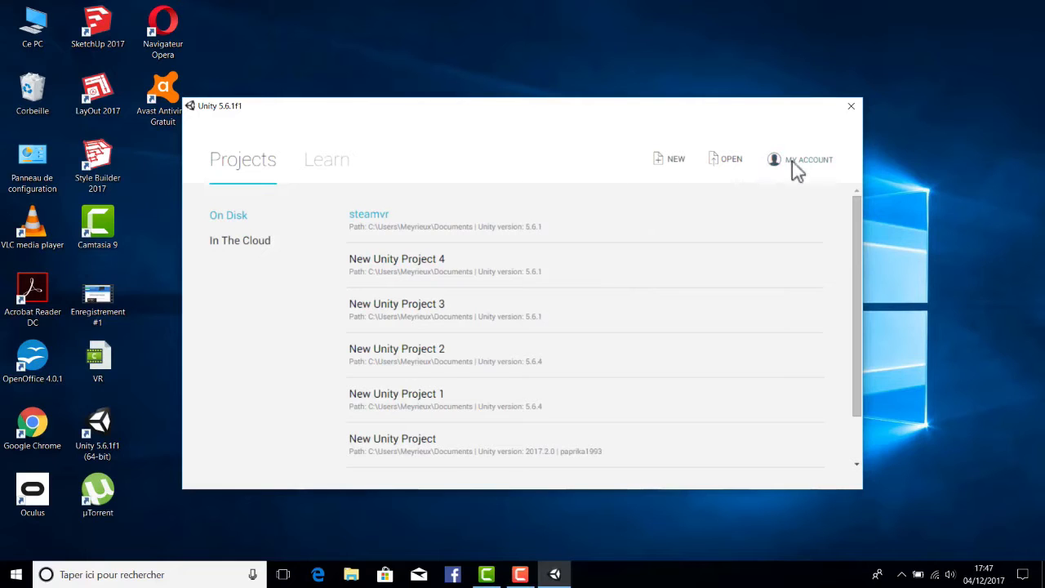
click(677, 161)
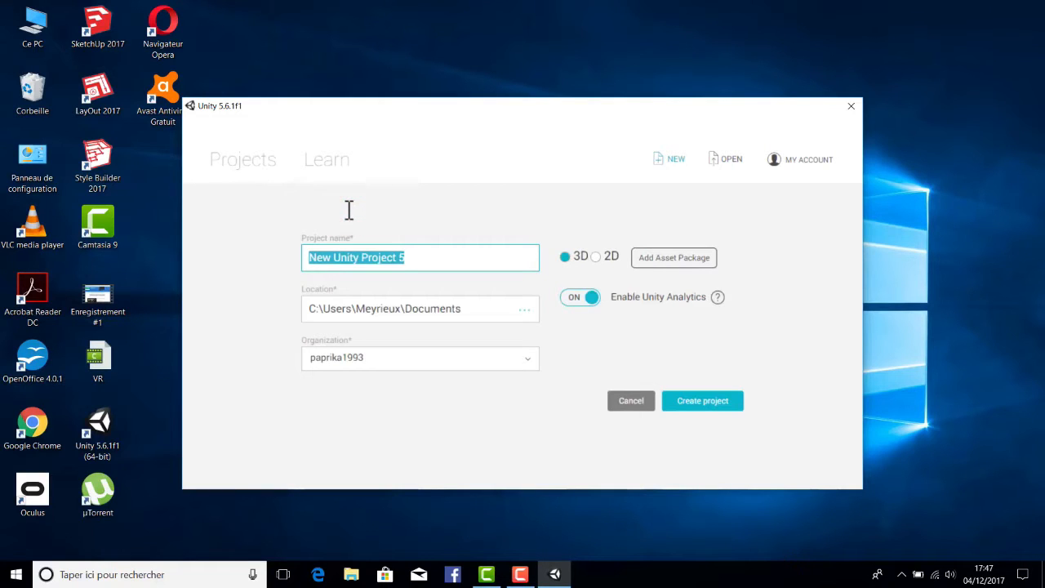
text(Tuto VR)
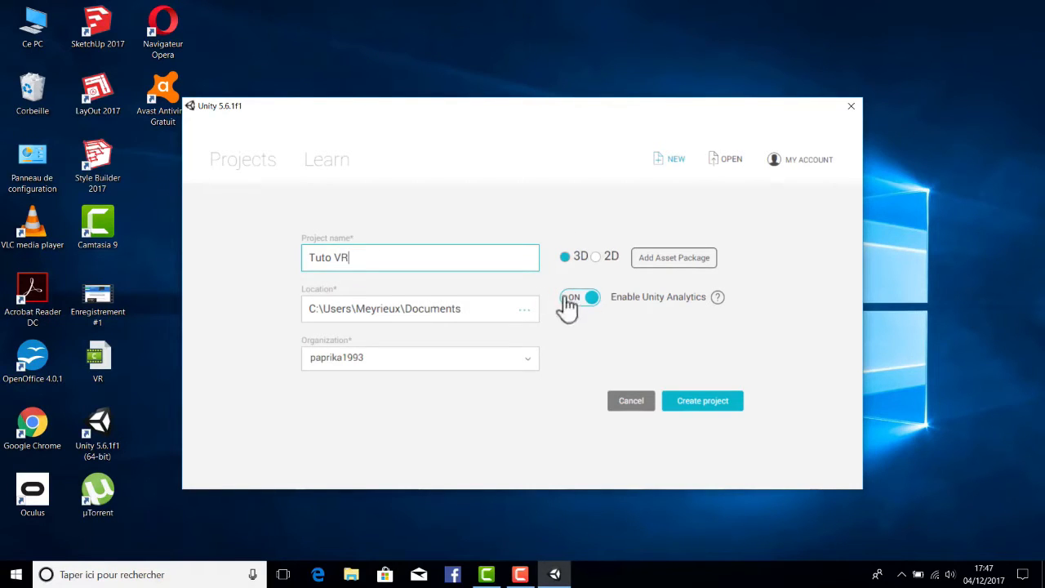
click(702, 406)
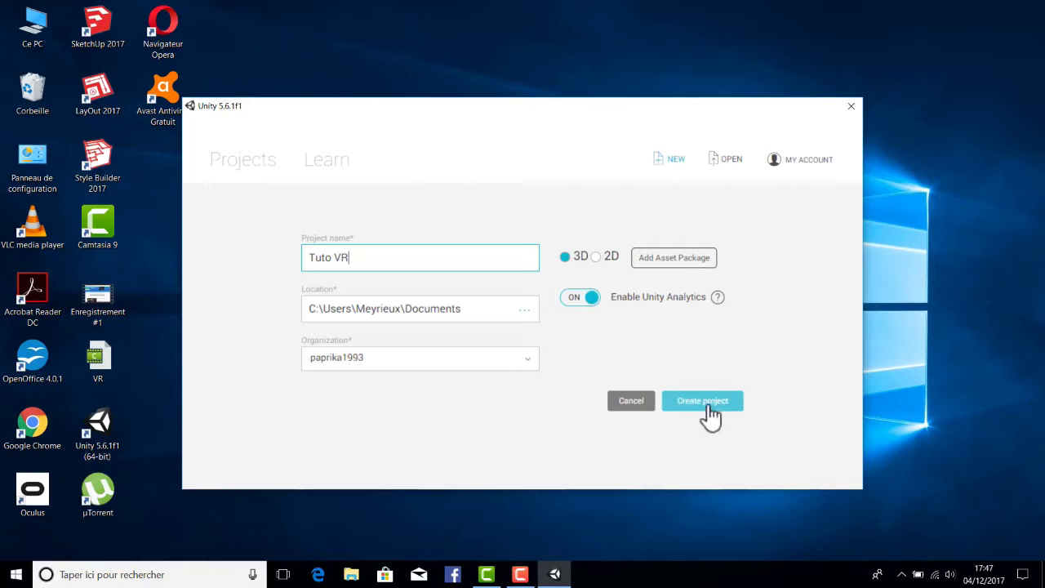
click(563, 328)
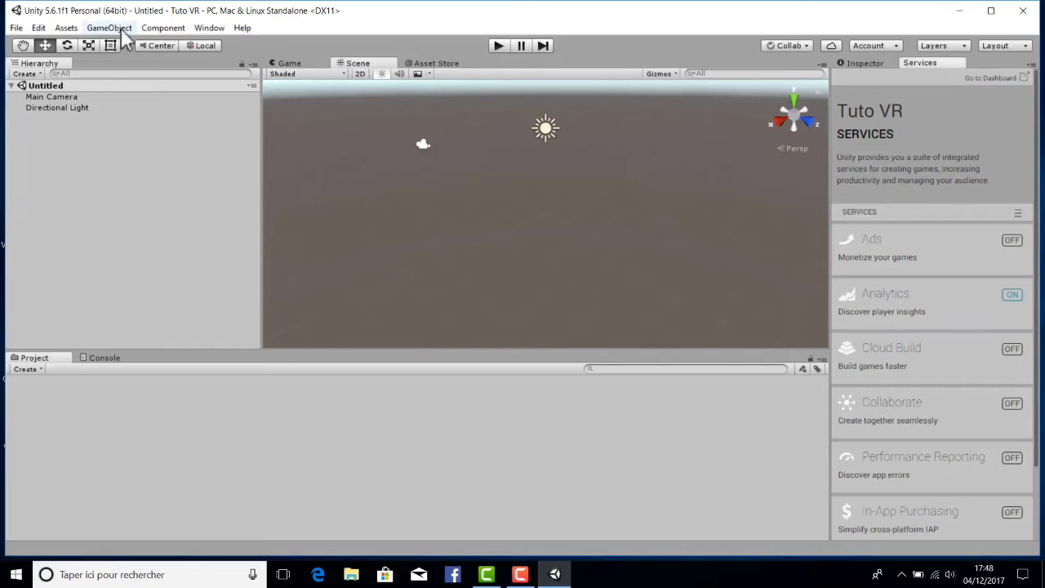
click(14, 30)
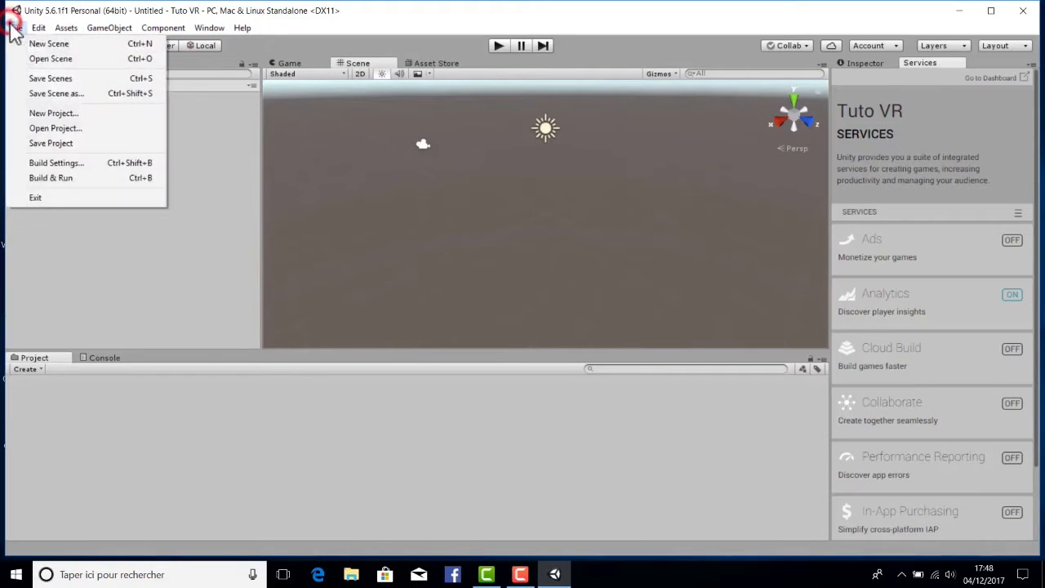
click(15, 29)
click(40, 28)
click(39, 28)
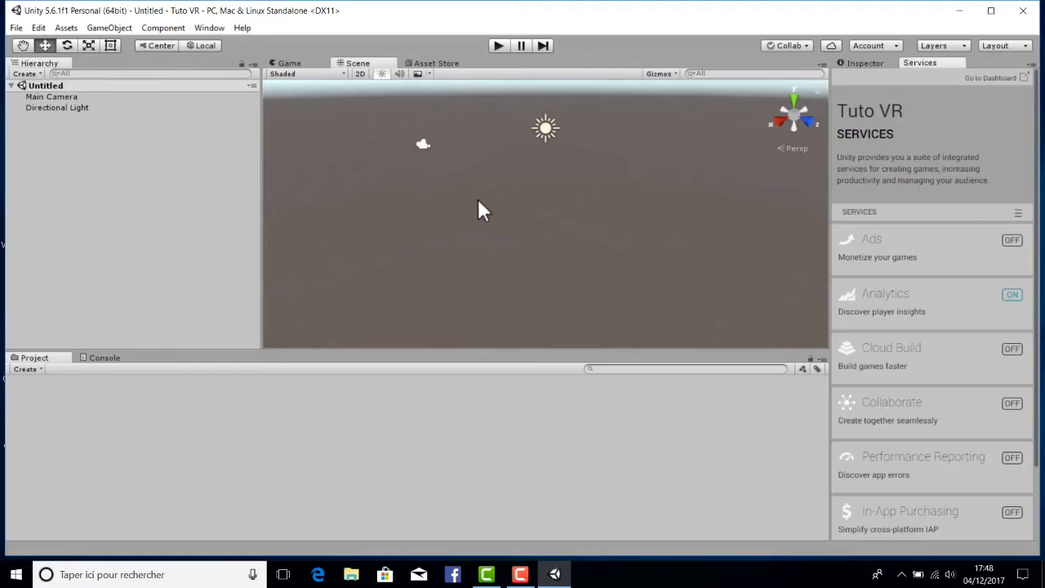
Look around the empty scene, examine the Main Camera and Directional Light, and compare the Game view with the Scene view.
right_drag(520, 229, 532, 195)
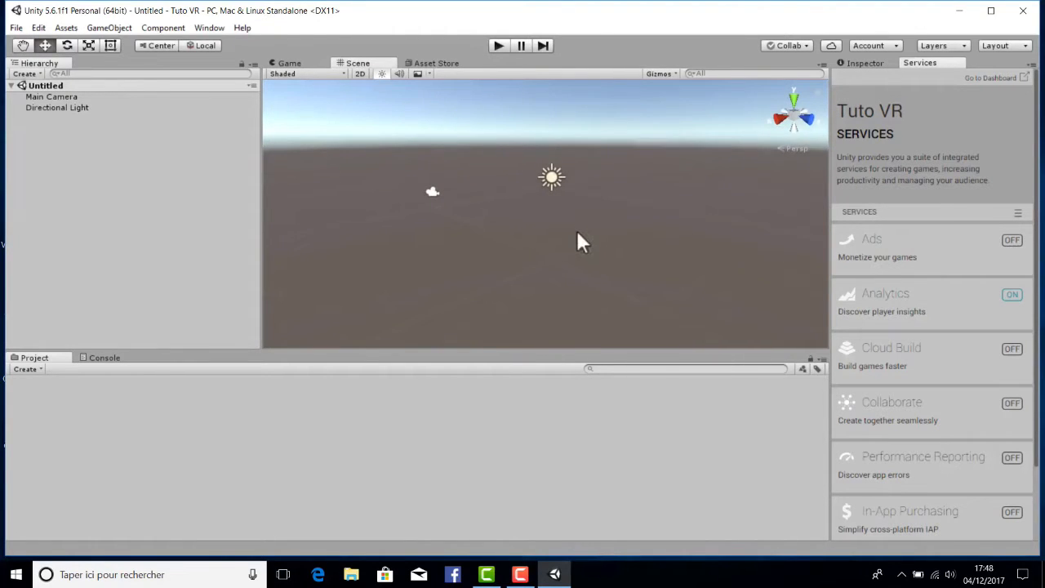
right_drag(576, 232, 548, 193)
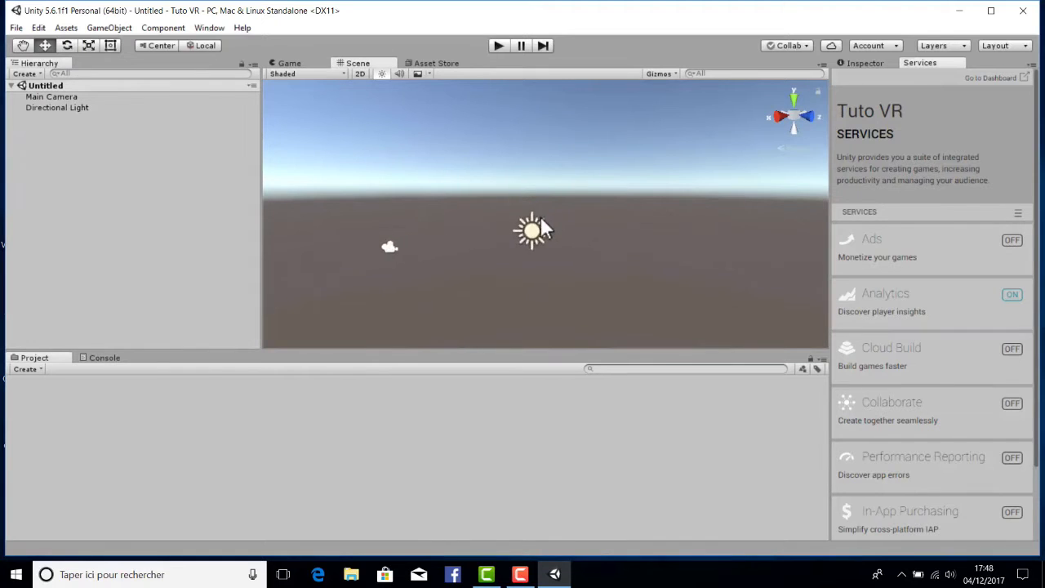
right_drag(543, 229, 476, 243)
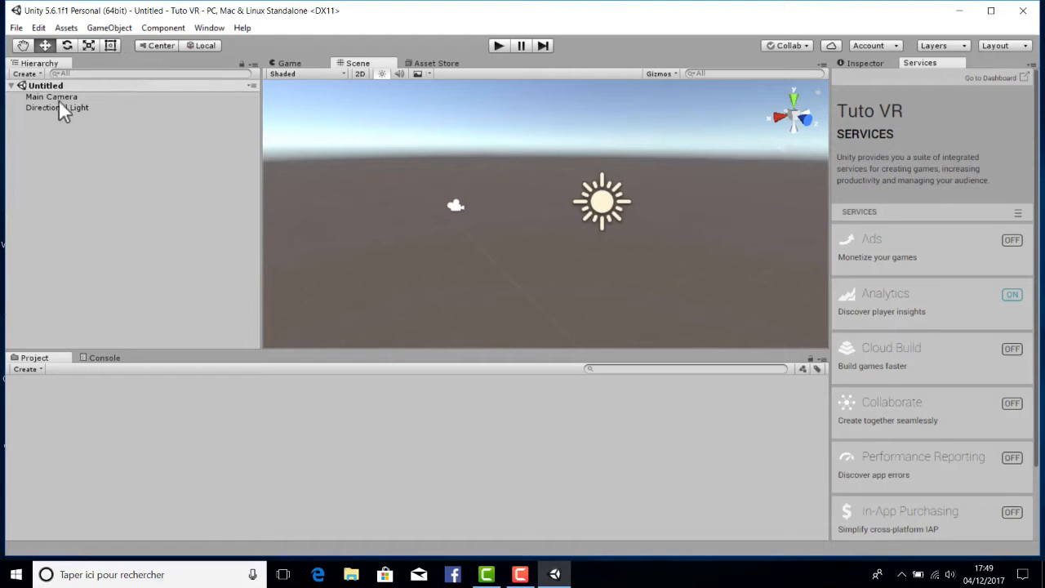
click(35, 96)
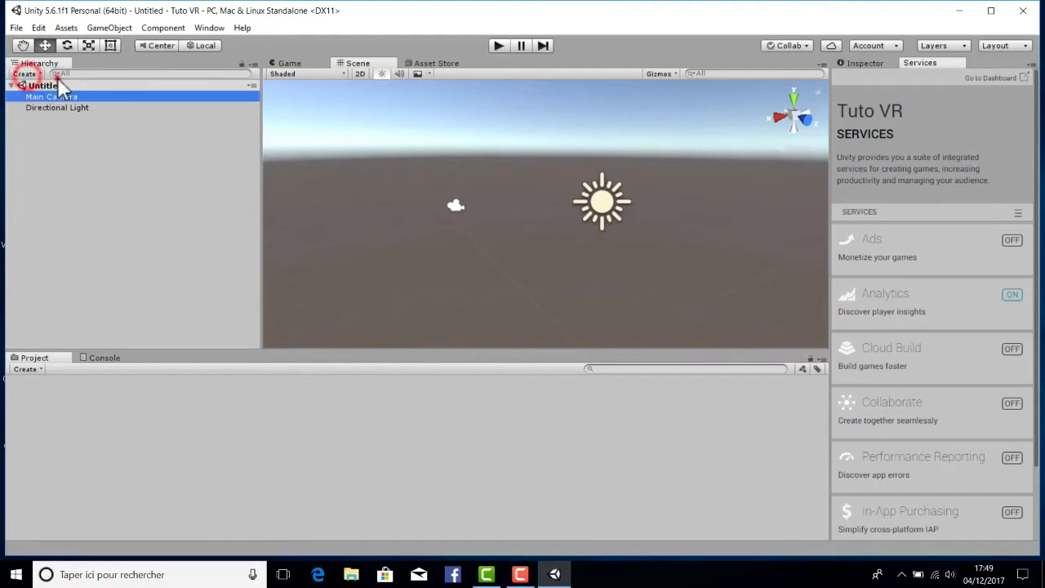
click(60, 95)
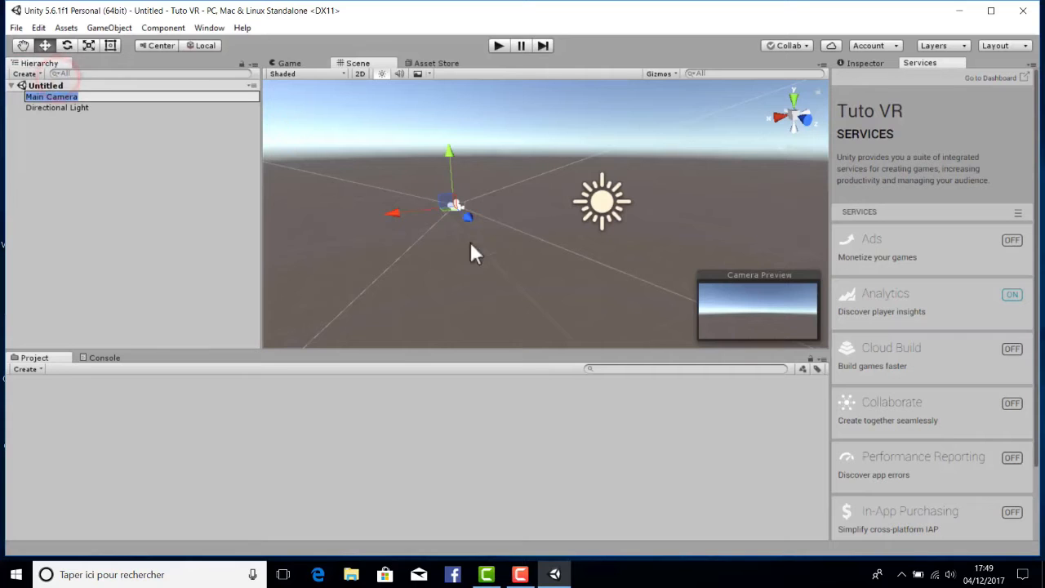
click(59, 108)
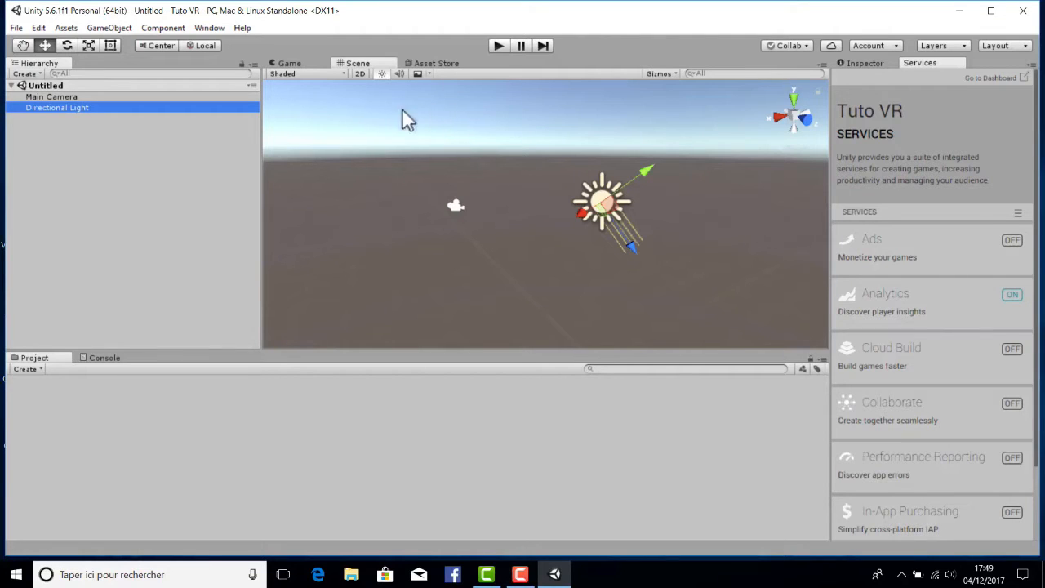
click(290, 64)
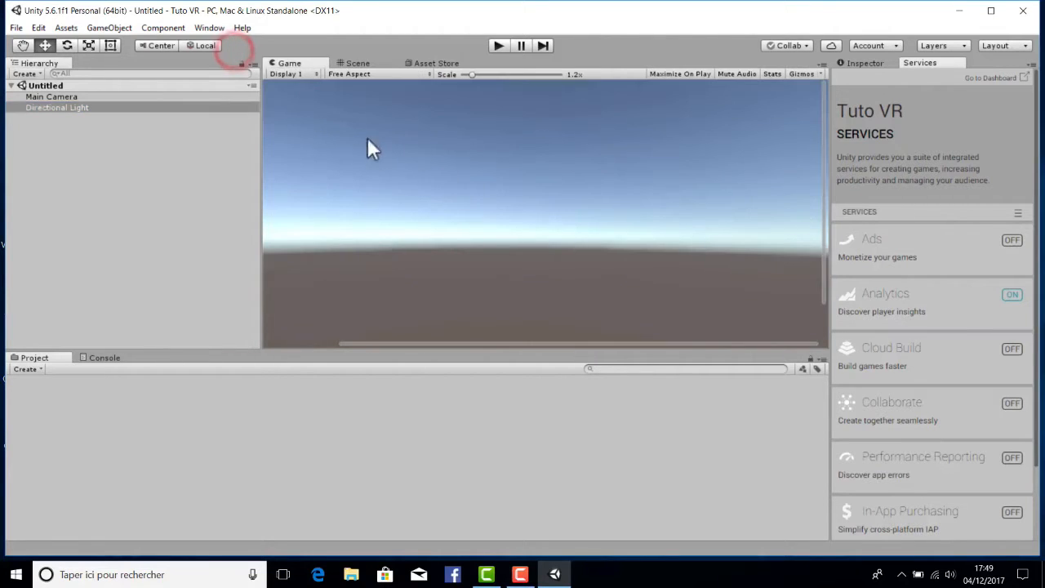
click(357, 63)
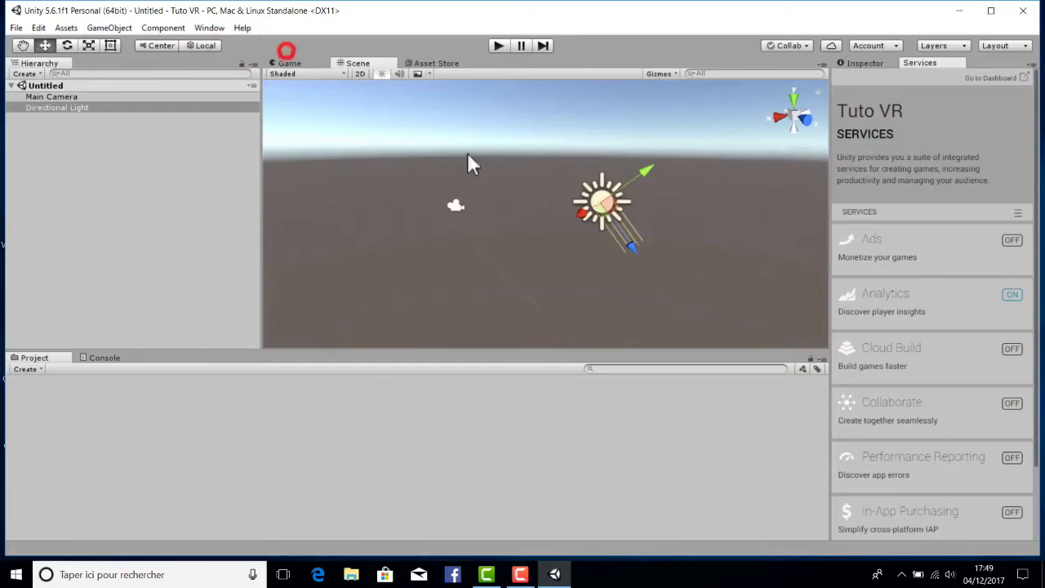
Compare the Scene, Game and Asset Store views with the Main Camera selected, and test-run the scene in Play mode.
click(455, 211)
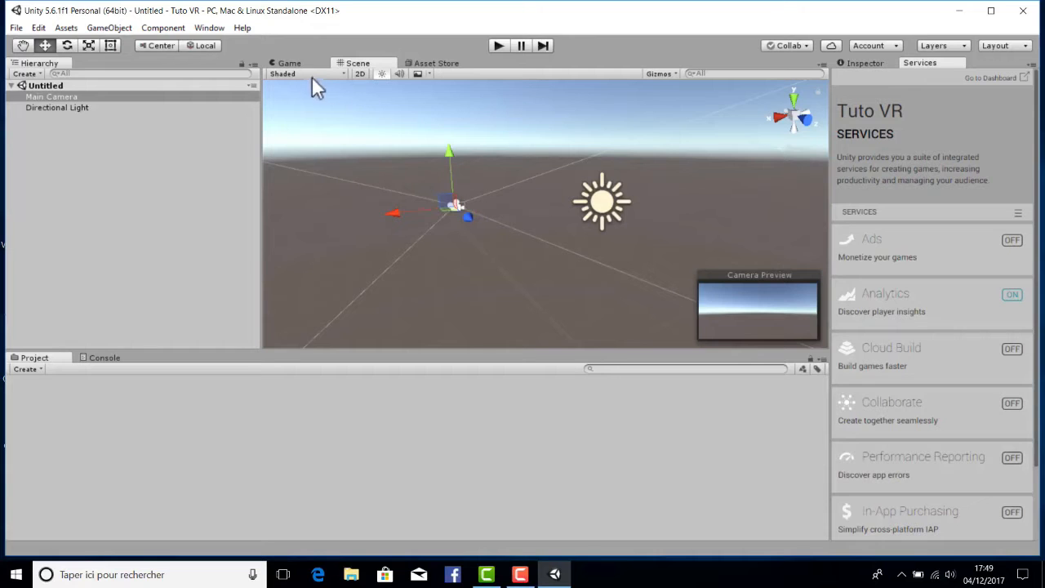
click(294, 63)
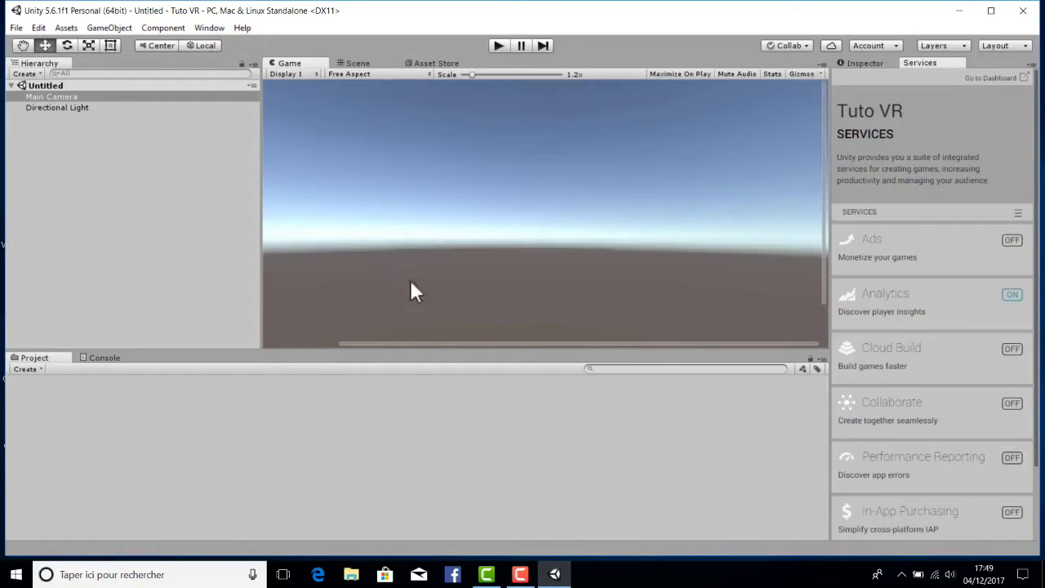
click(359, 64)
click(436, 63)
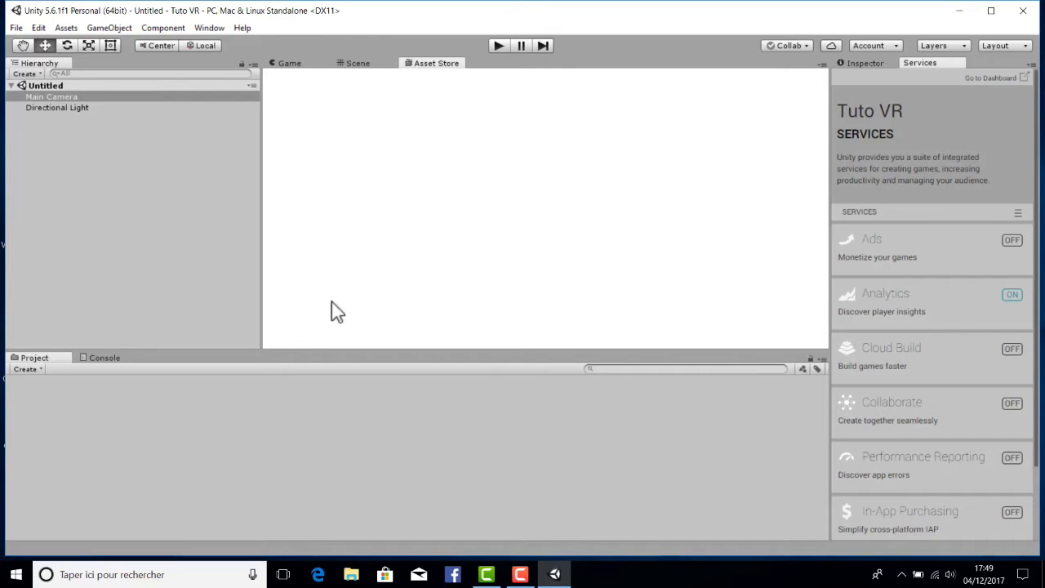
click(359, 63)
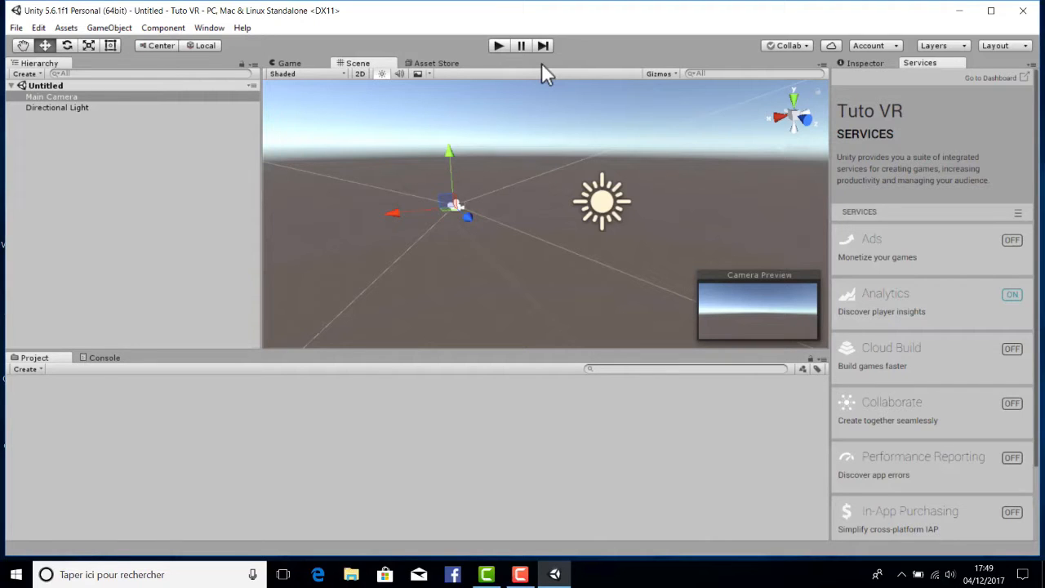
click(497, 47)
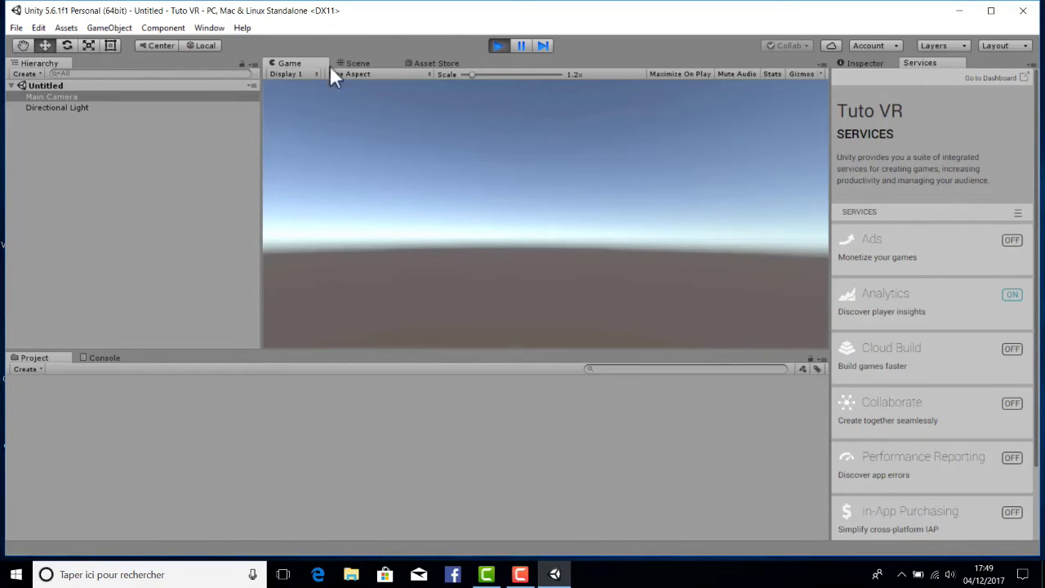
click(395, 35)
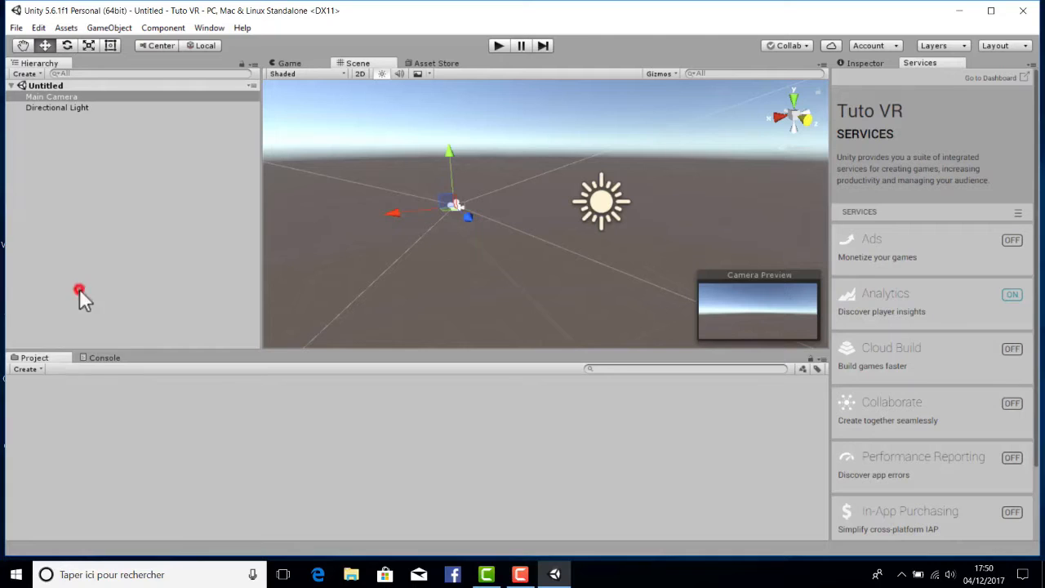
Look at the Console and examine the Inspector properties of the Main Camera and the Directional Light.
click(102, 357)
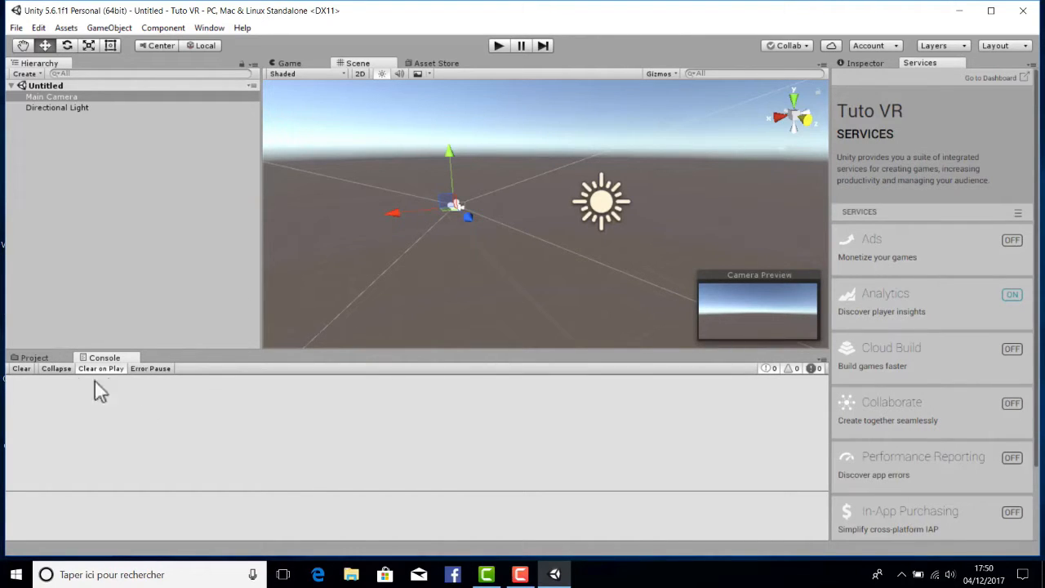
click(865, 62)
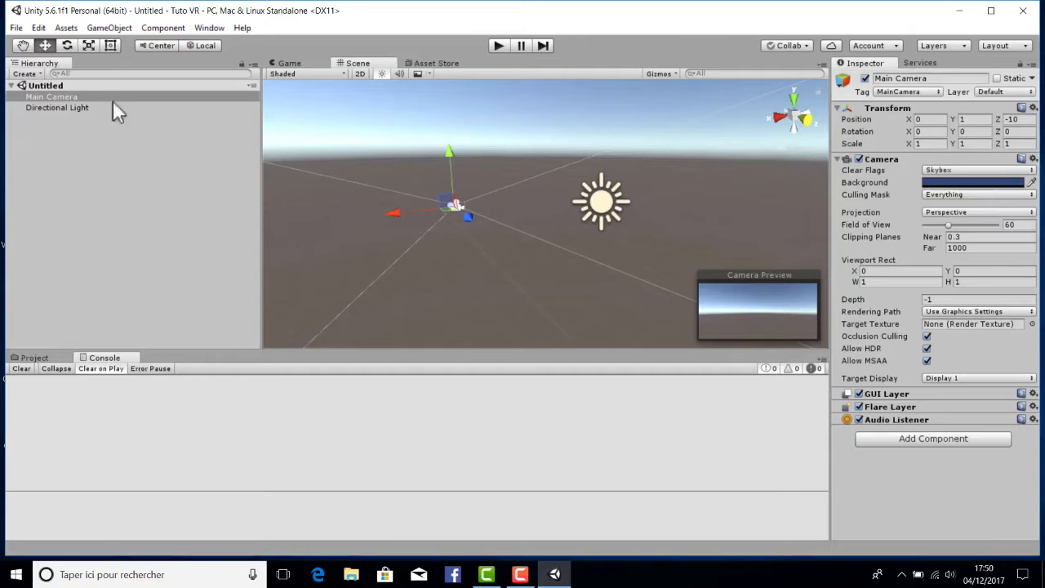
click(47, 95)
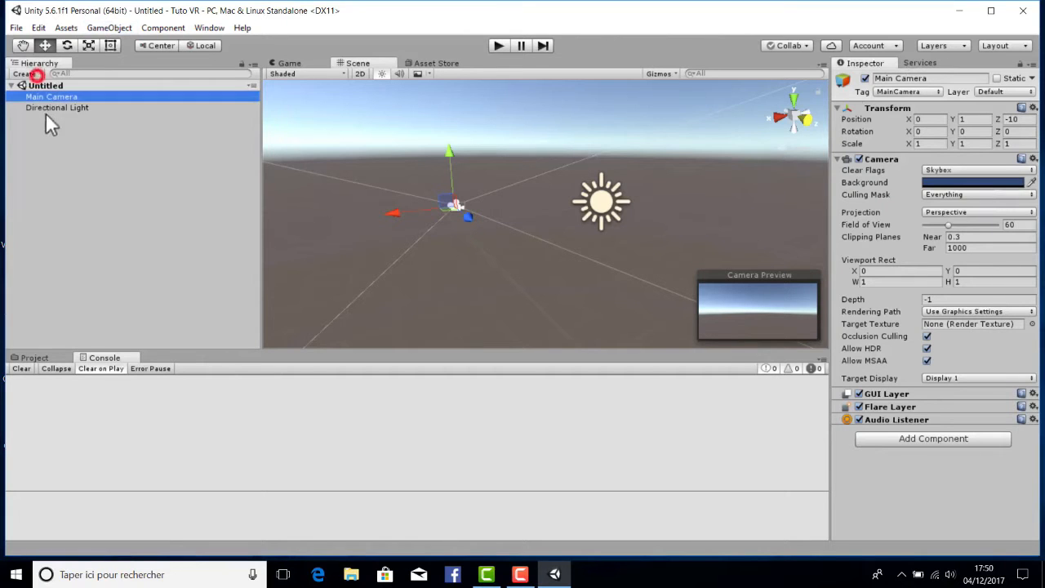
click(47, 107)
click(47, 96)
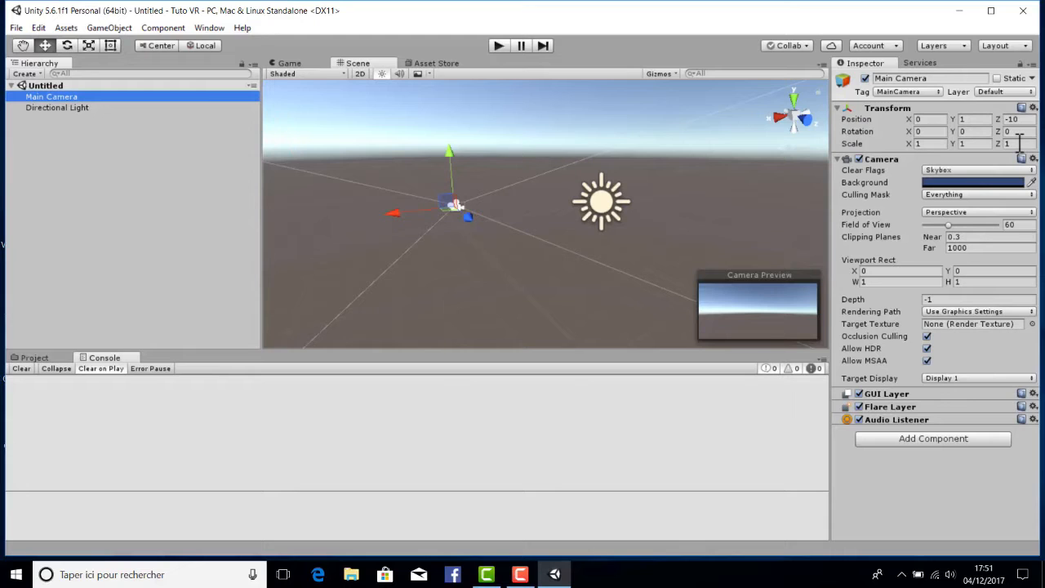
Deactivate and reactivate the Main Camera, and rename it "aain Camera".
click(865, 78)
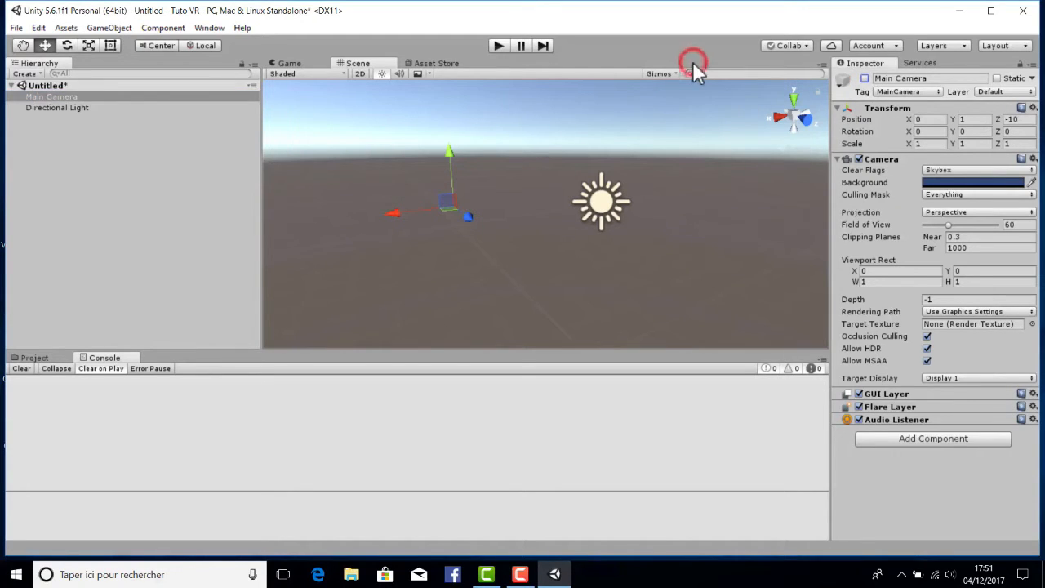
click(865, 79)
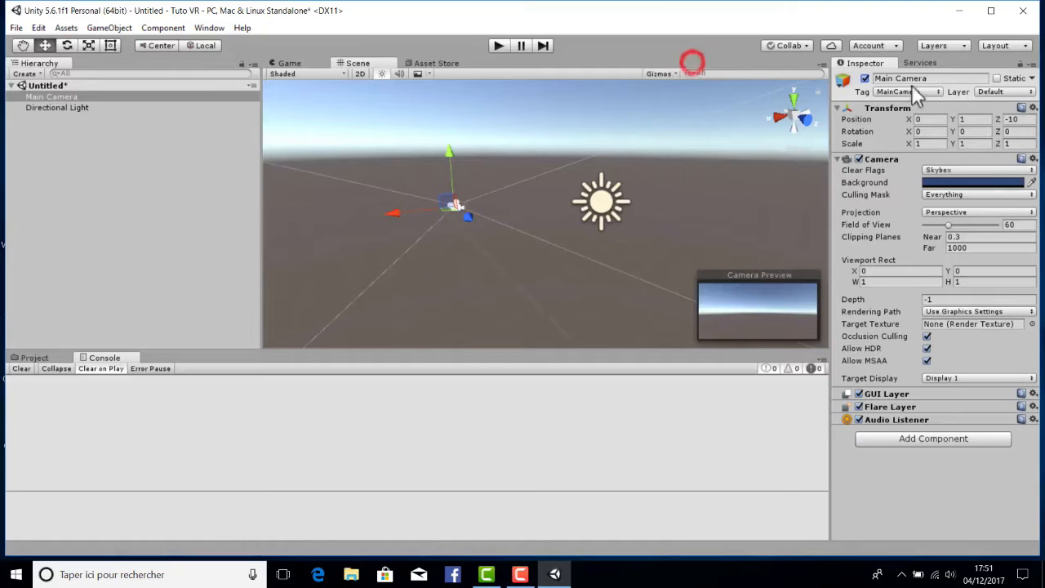
click(889, 78)
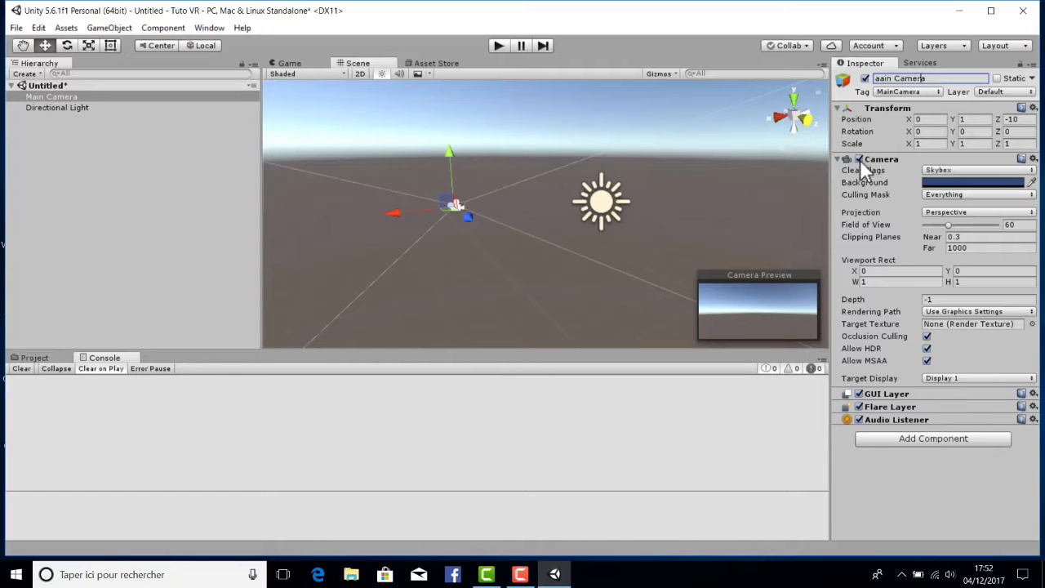
key(Return)
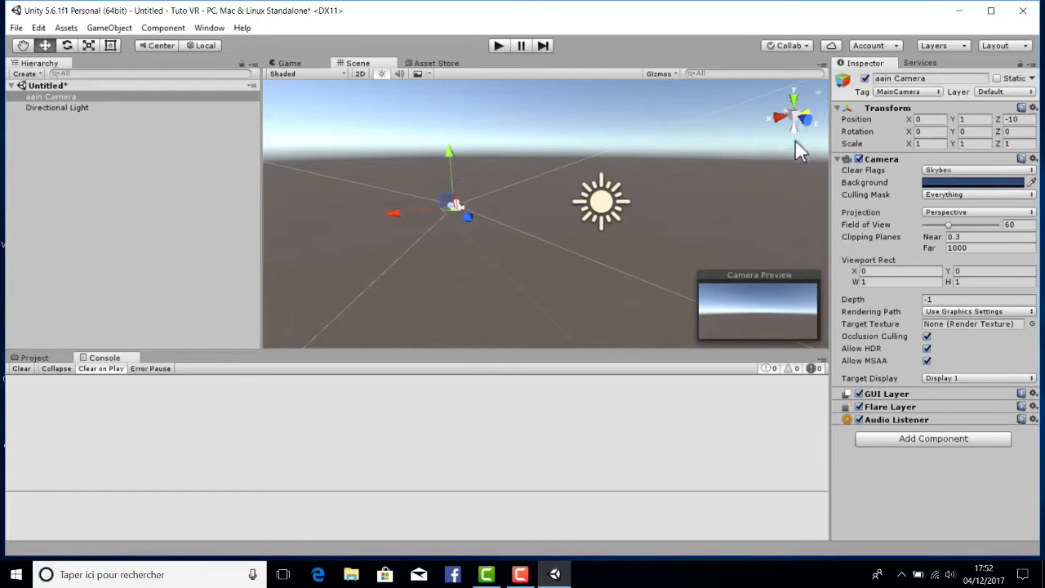
Examine the scene from different axis directions with the orientation gizmo, ending on the front view.
click(796, 117)
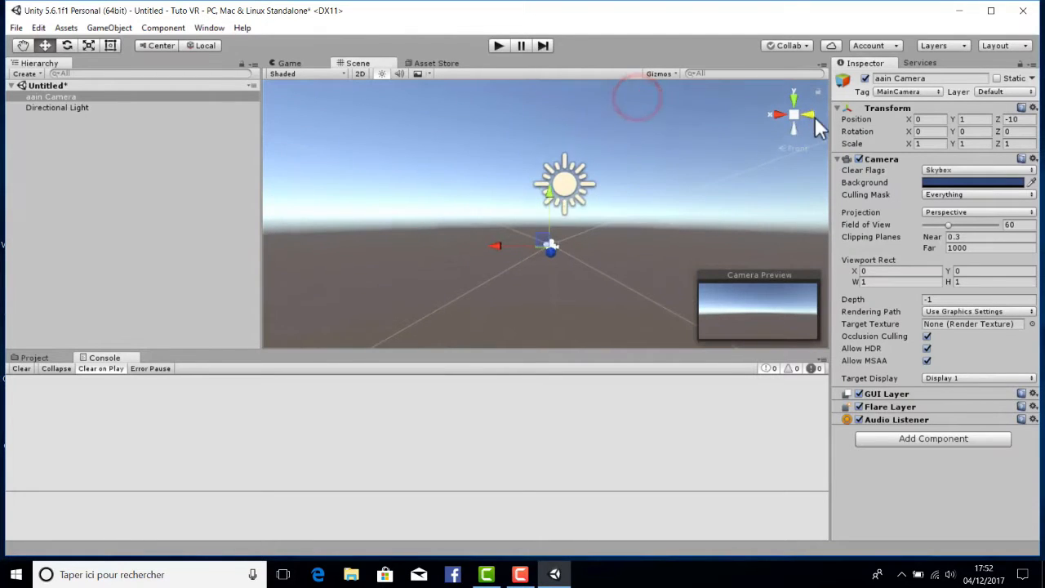
click(812, 114)
click(810, 114)
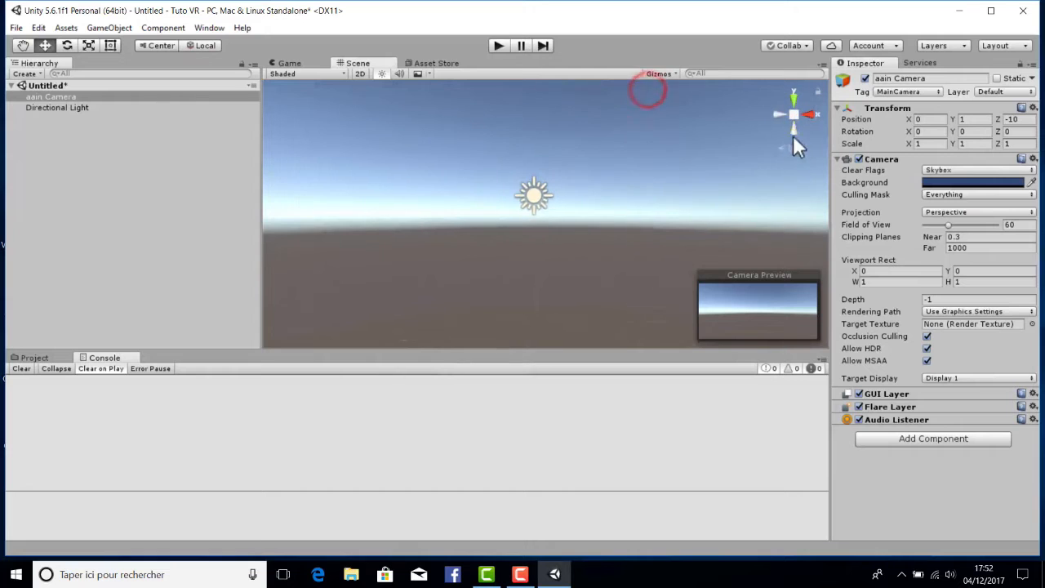
click(793, 131)
click(791, 127)
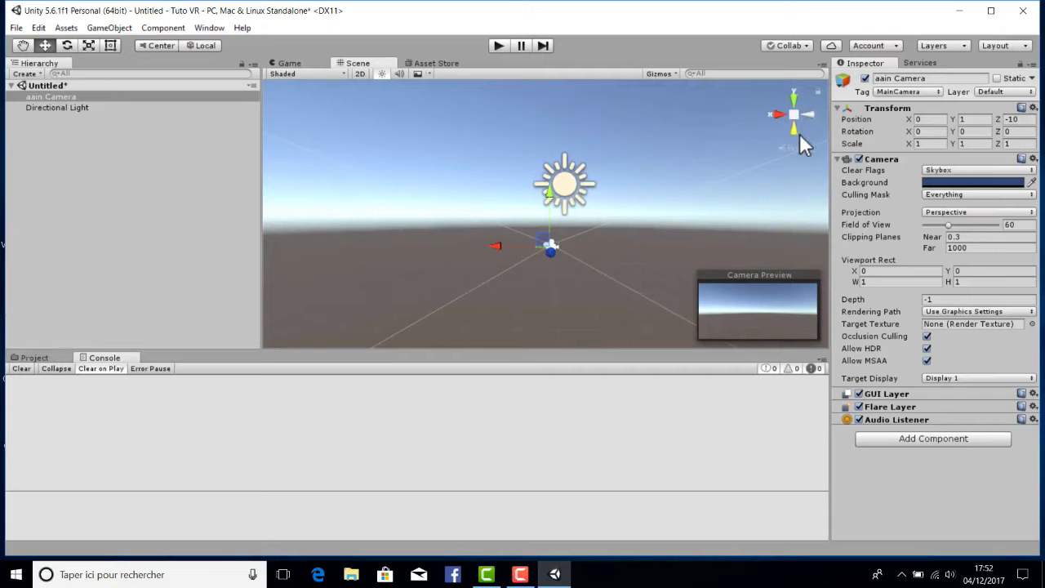
click(792, 127)
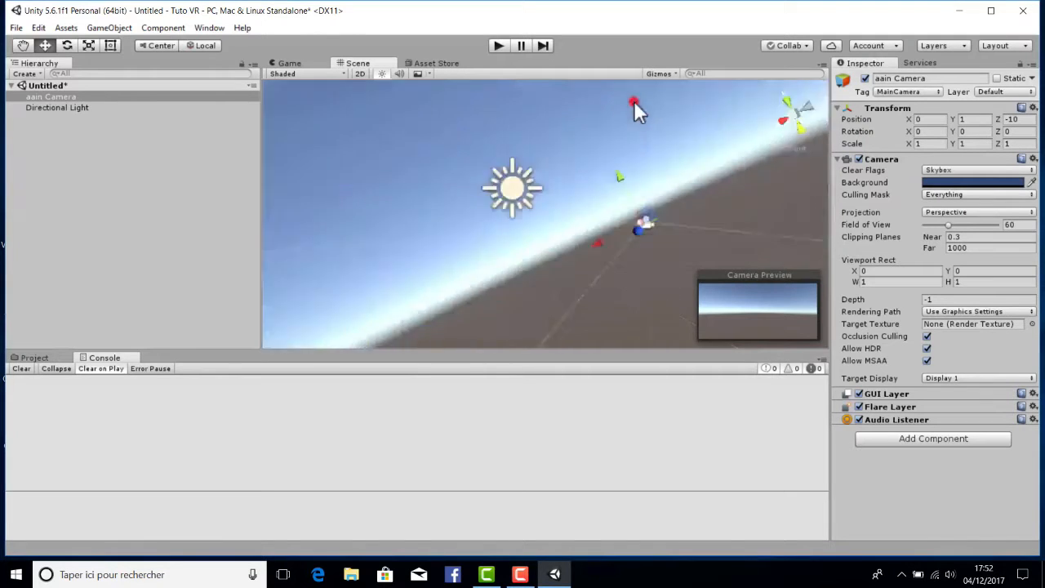
click(791, 127)
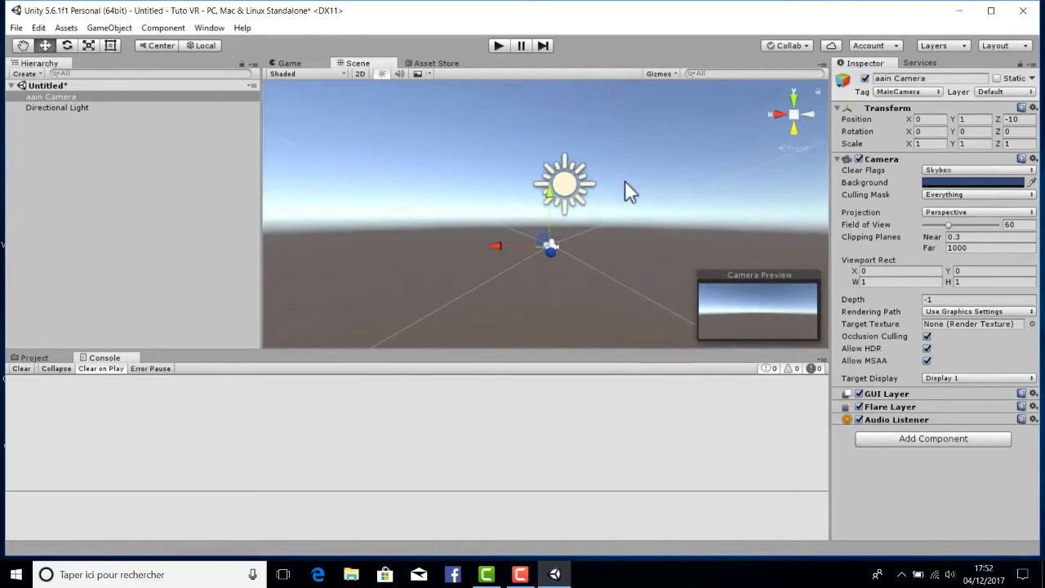
Compare the perspective and orthographic projections of the front view in the scene.
click(793, 148)
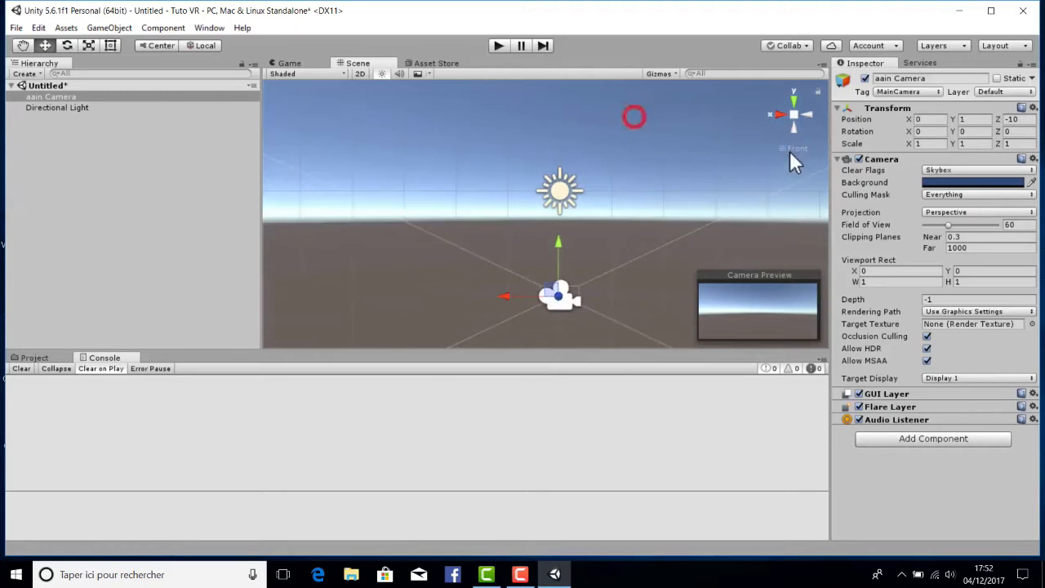
click(795, 146)
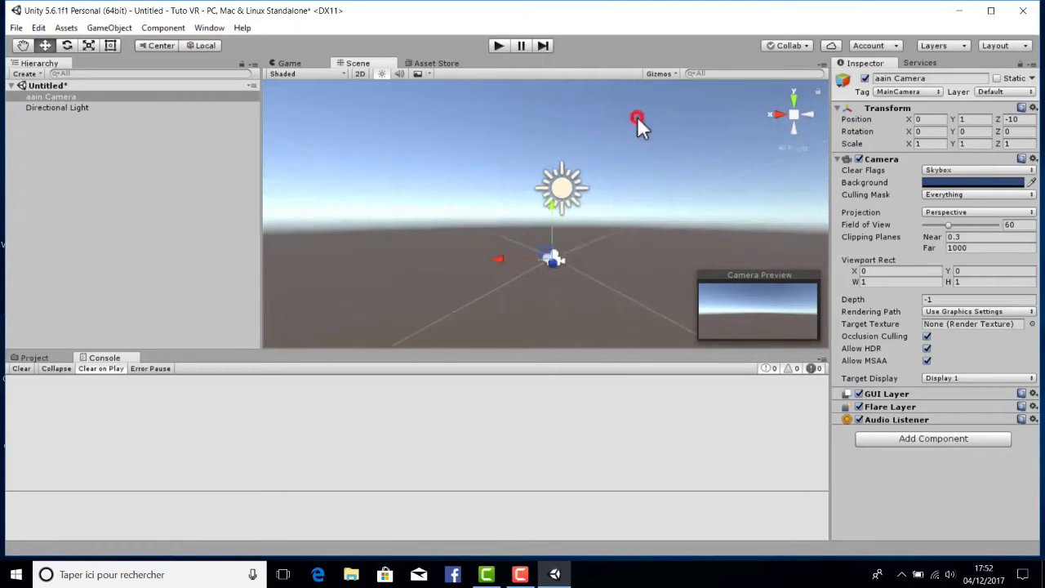
click(791, 147)
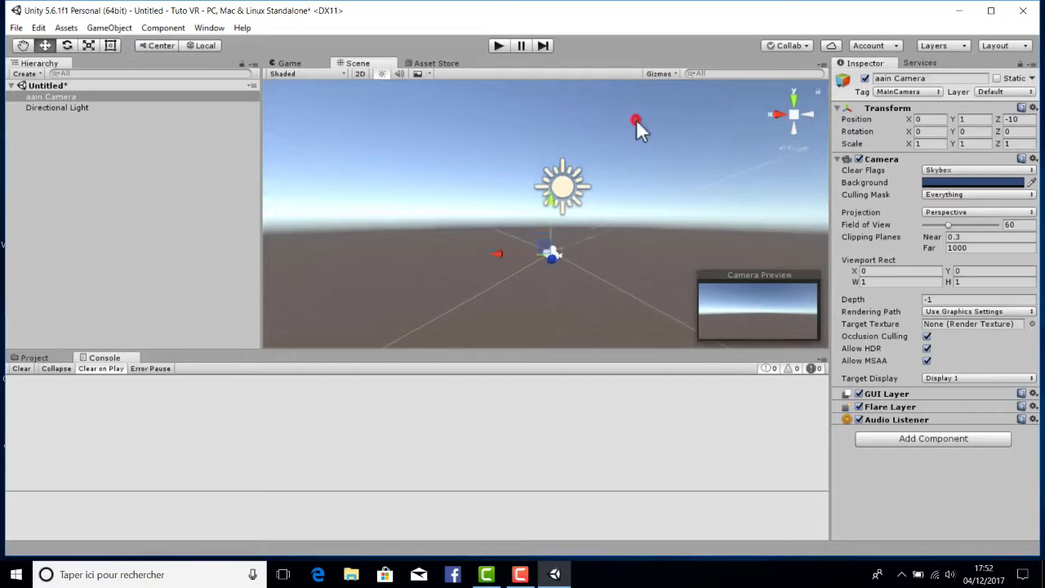
click(795, 147)
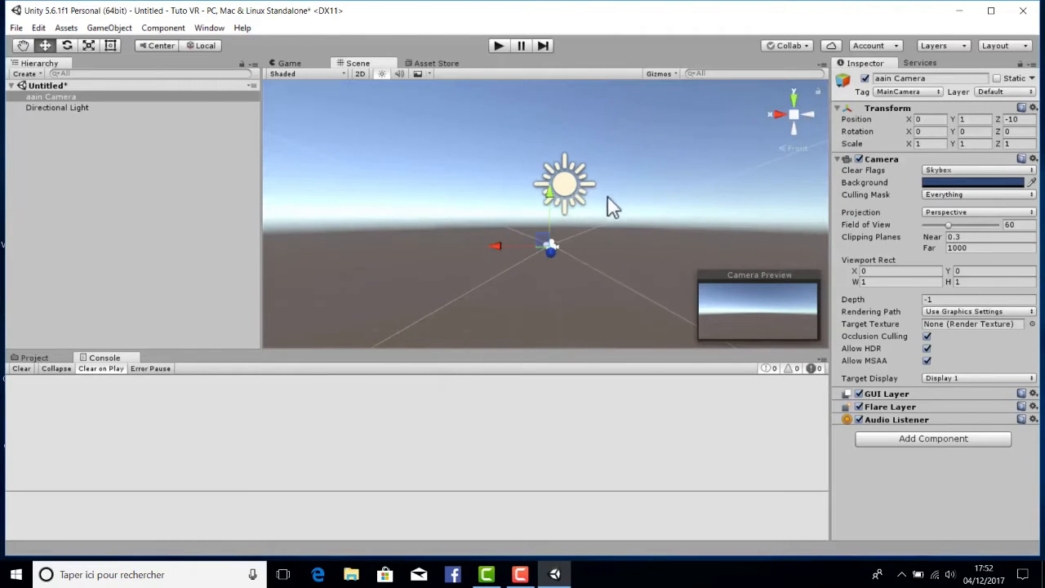
click(791, 146)
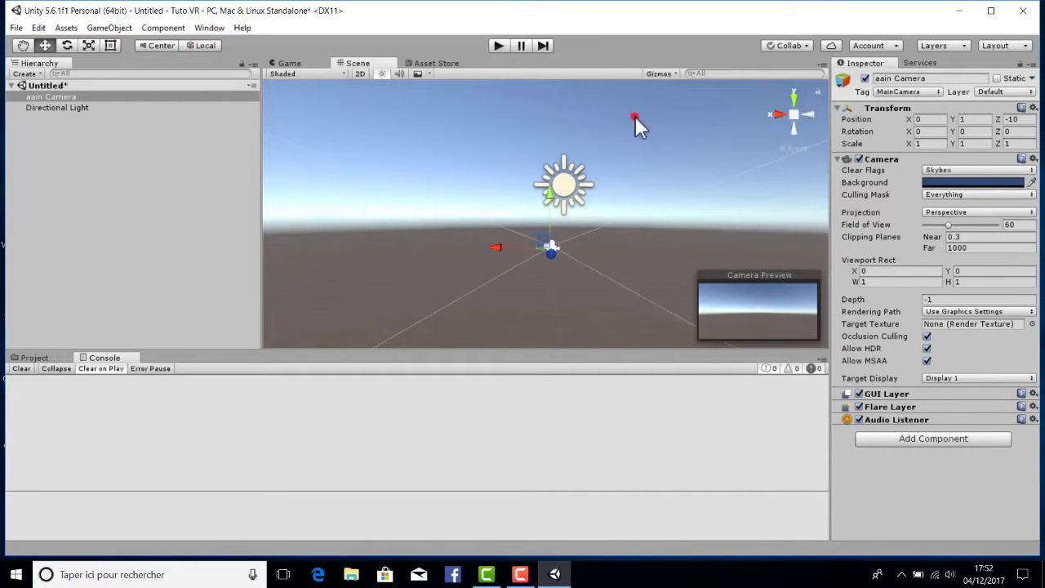
click(795, 146)
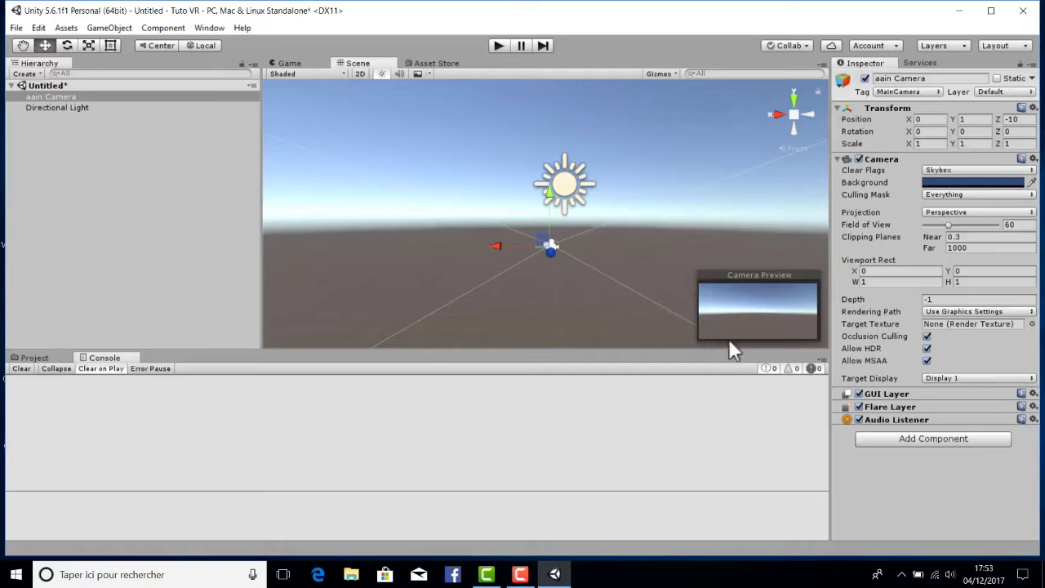
Compare the Game view with the Scene view's camera preview, and review the Unity services offered for the project.
click(290, 63)
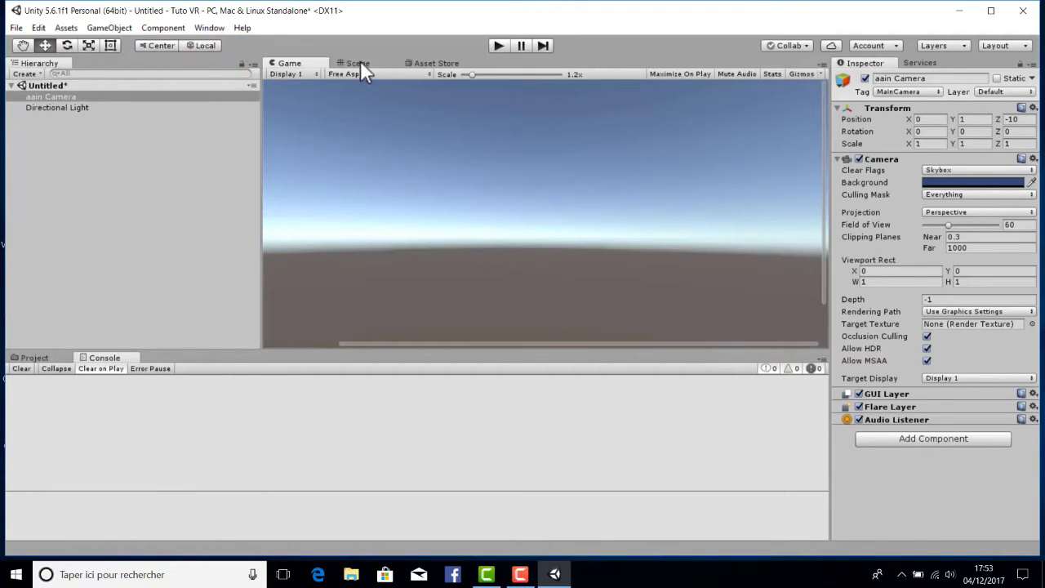
click(358, 62)
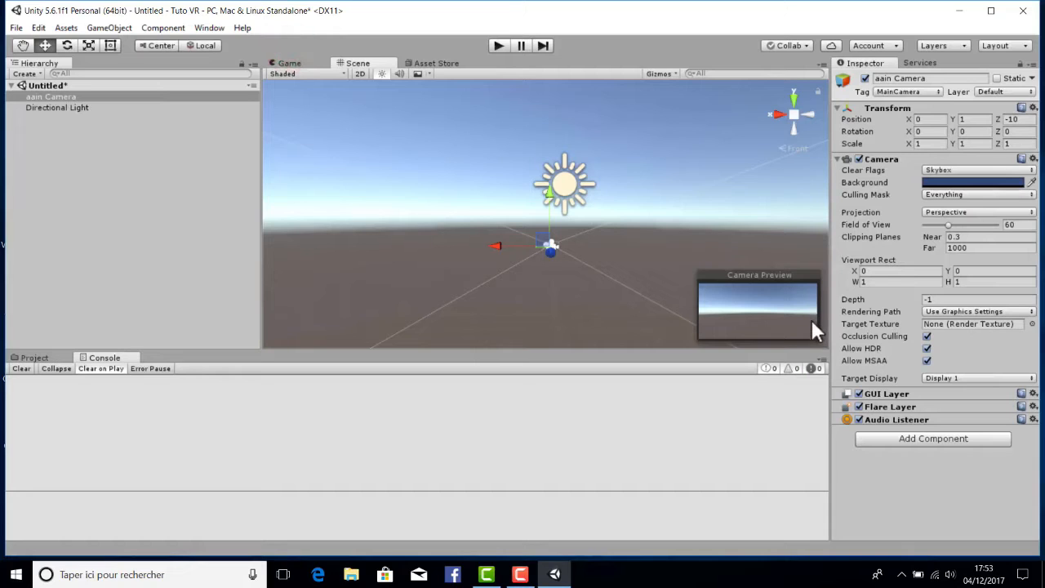
click(917, 63)
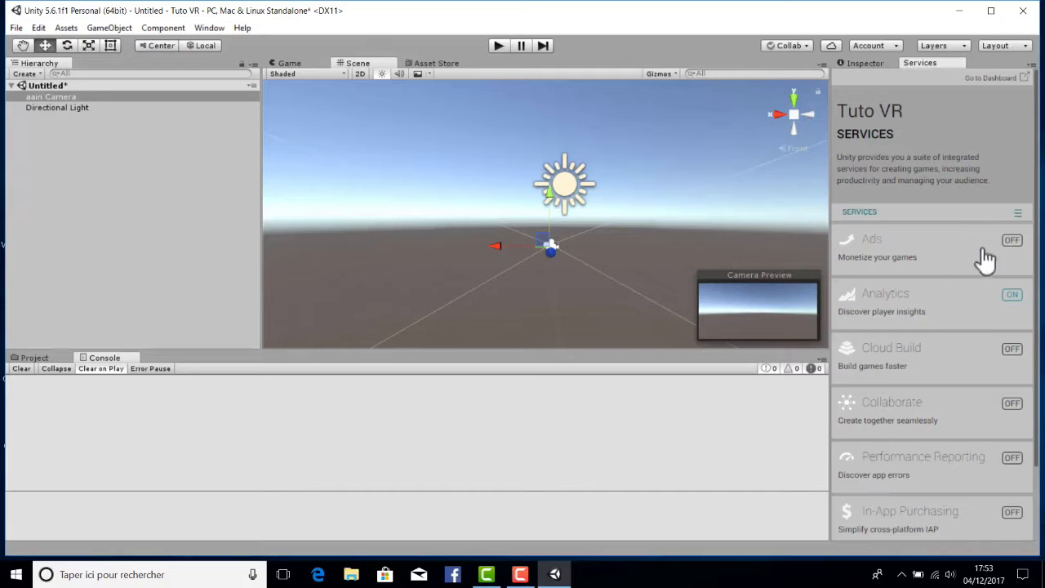
scroll(979, 245, down, 3)
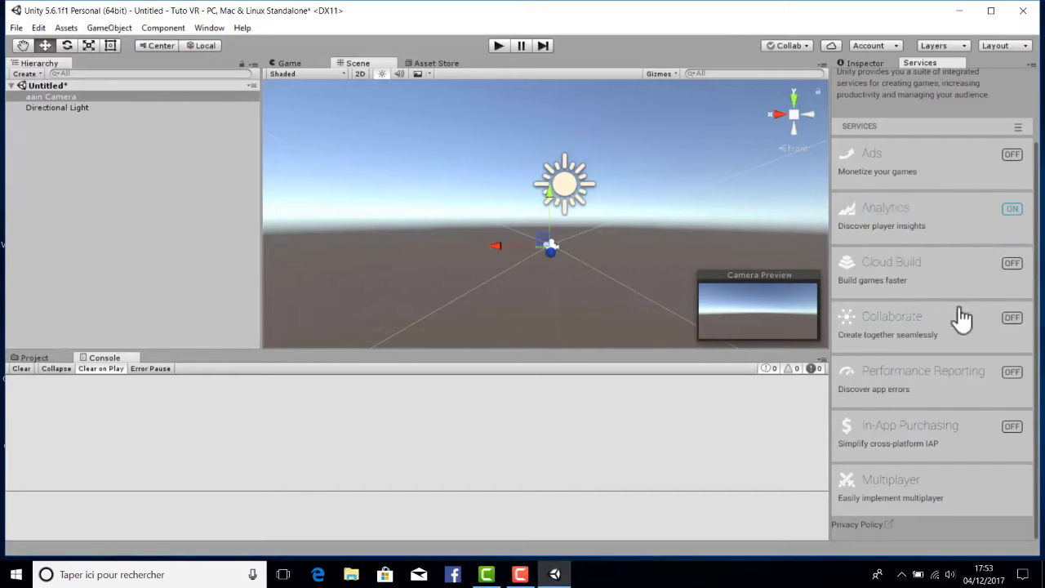
scroll(967, 155, up, 3)
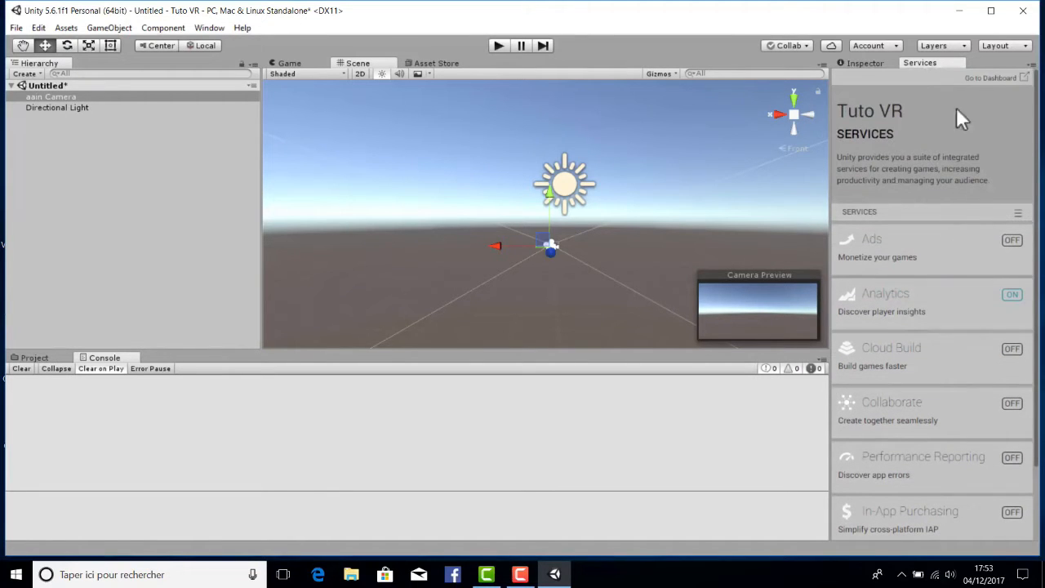
click(865, 63)
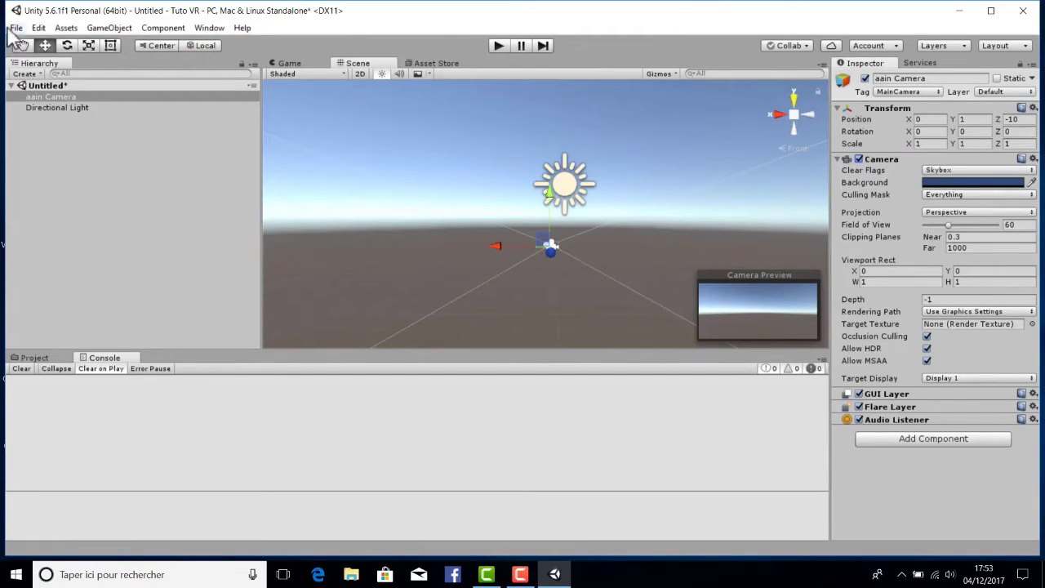
Save the scene as Vr01 in the project's Assets folder, and select the camera in the scene.
click(15, 30)
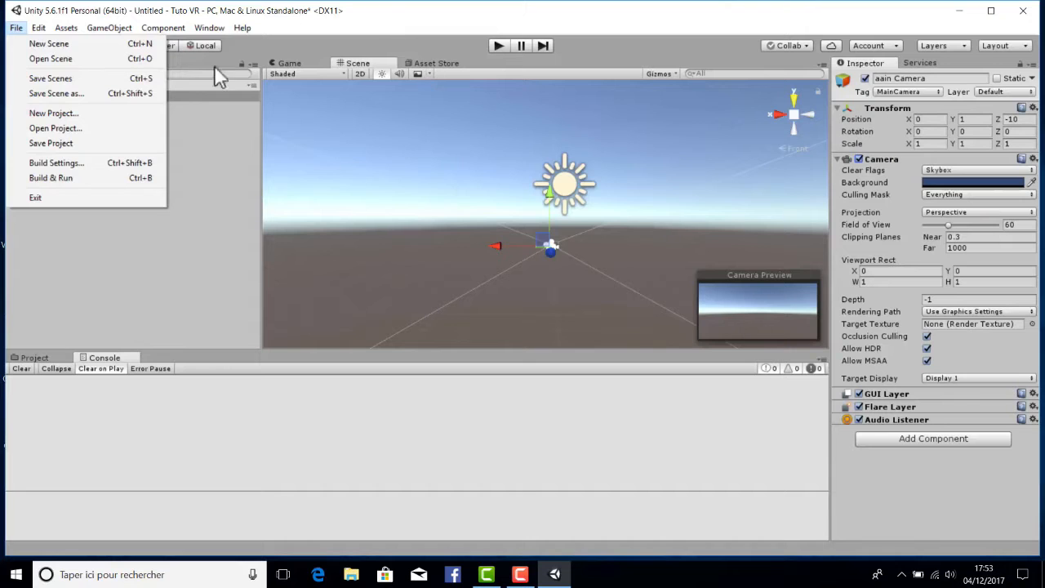
click(66, 79)
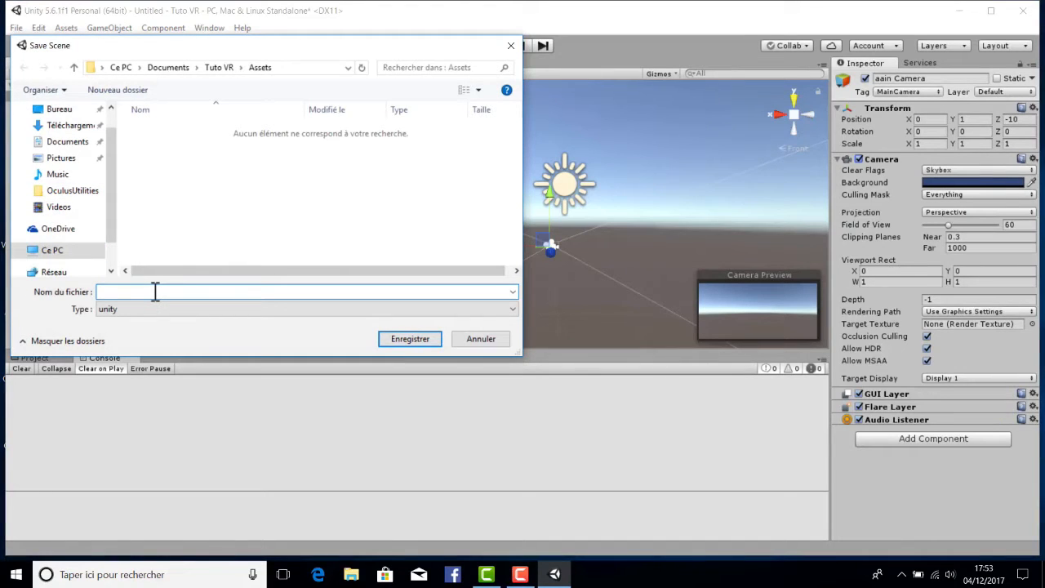
text(V)
text(id)
key(Return)
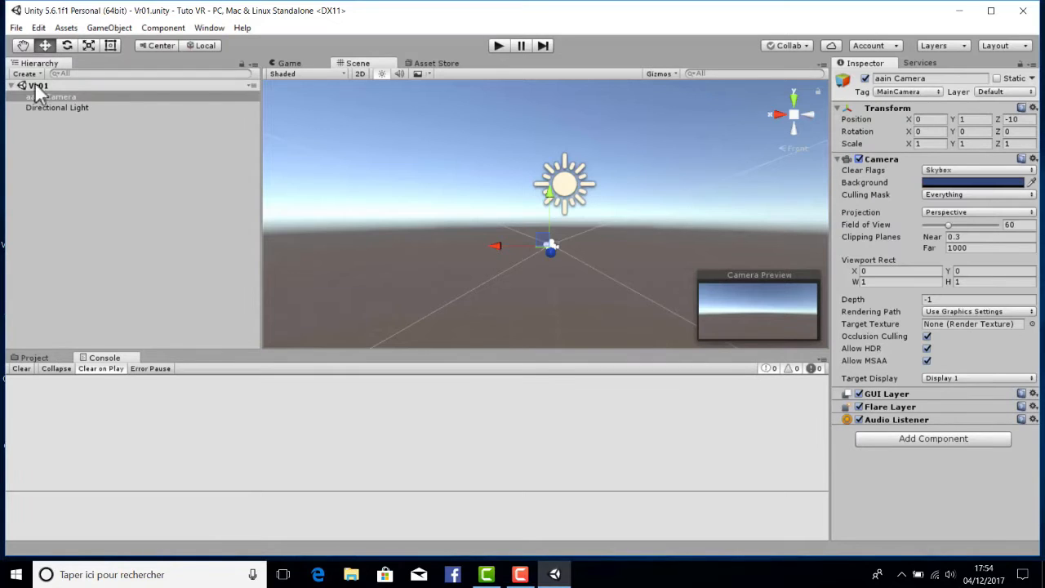
click(53, 96)
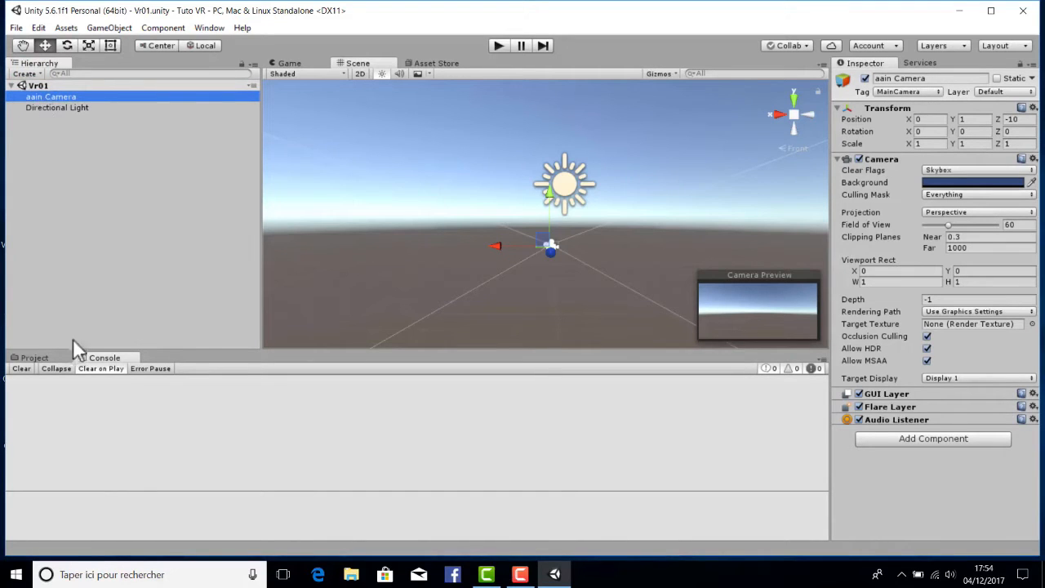
Display the project's assets, and examine the iOS, Android and PC, Mac & Linux Standalone platforms in the build settings.
click(50, 356)
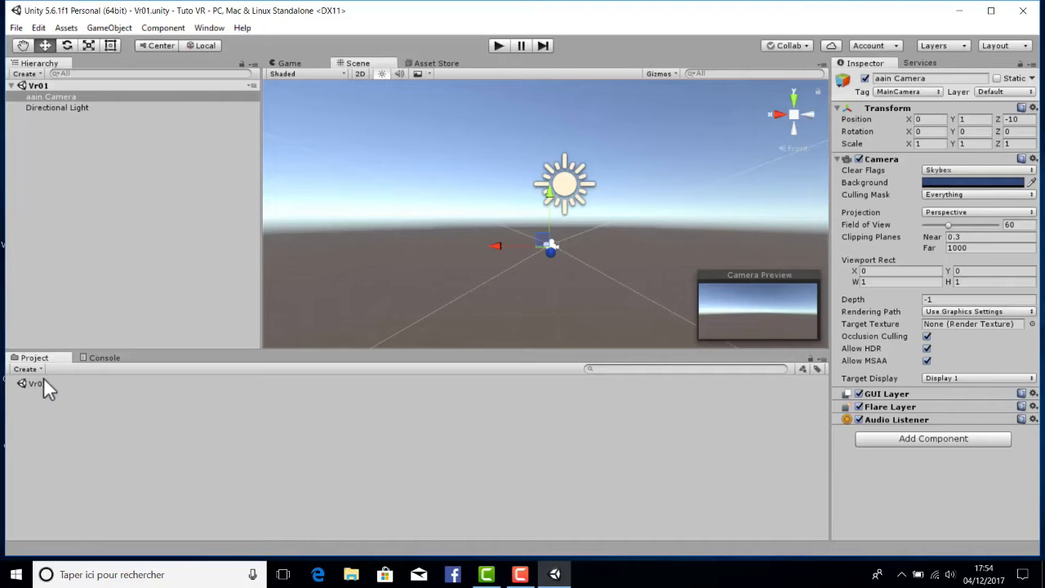
click(127, 190)
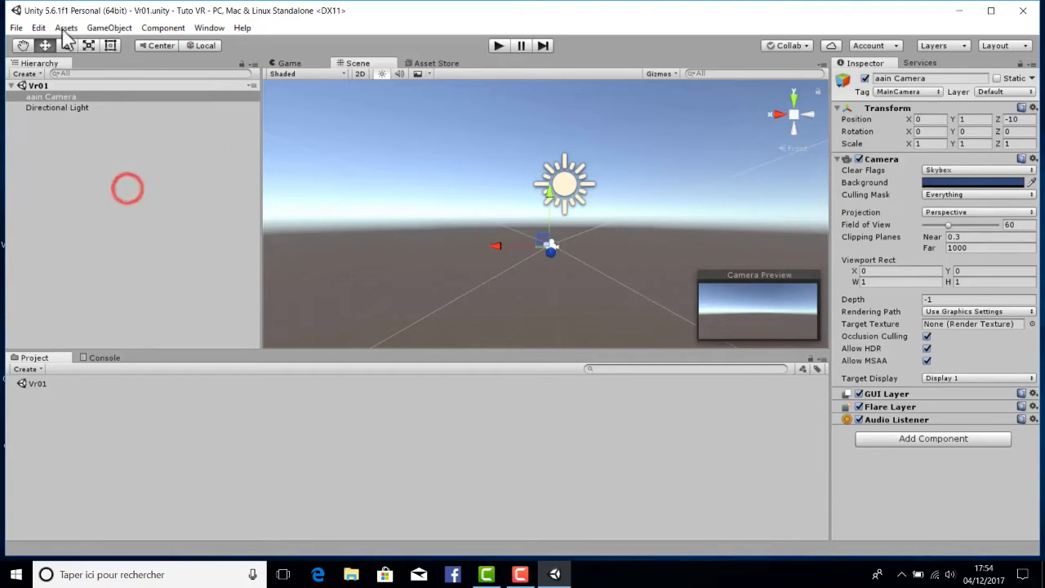
click(15, 27)
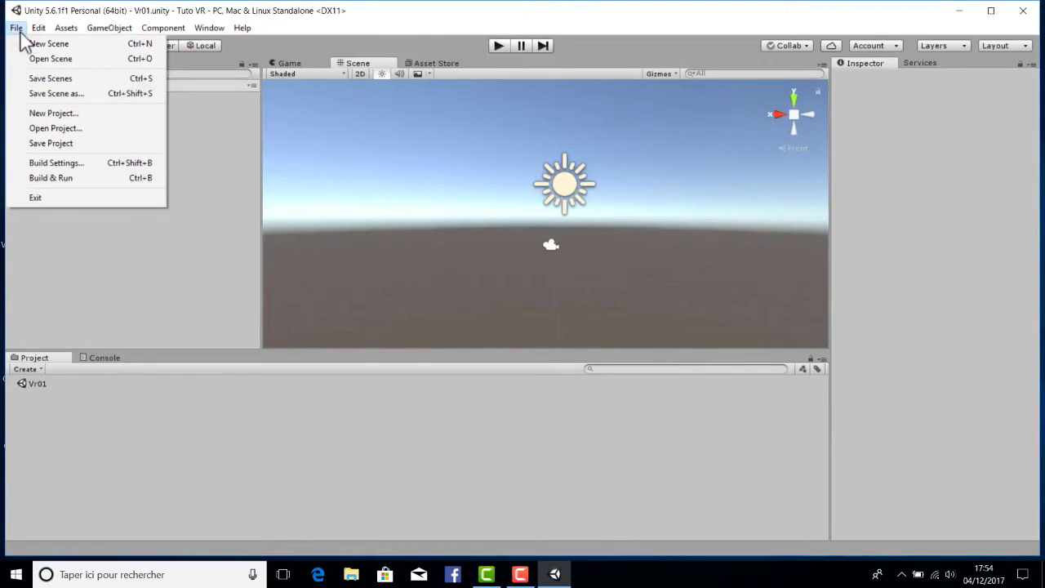
click(70, 163)
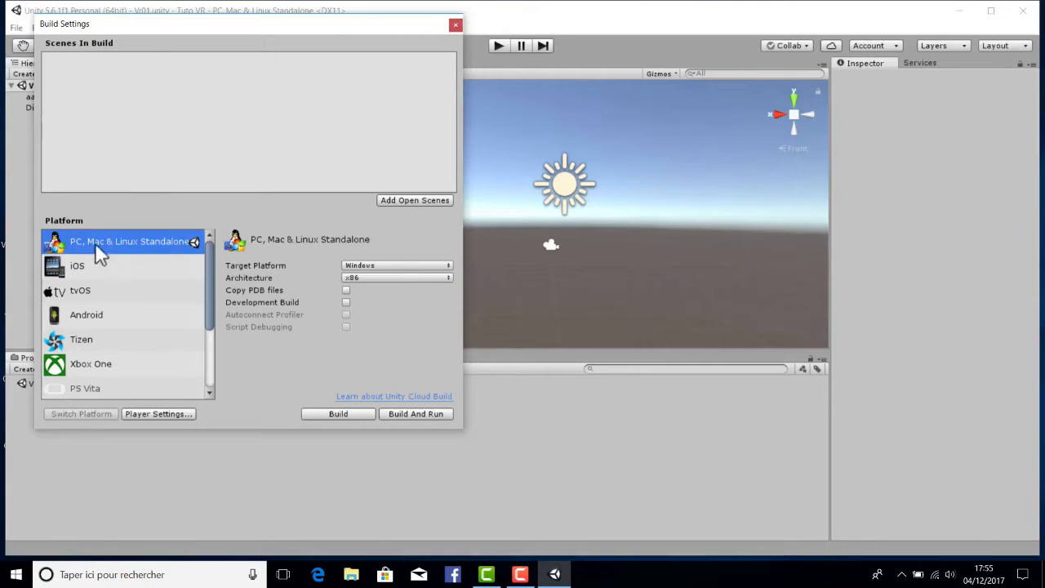
click(74, 271)
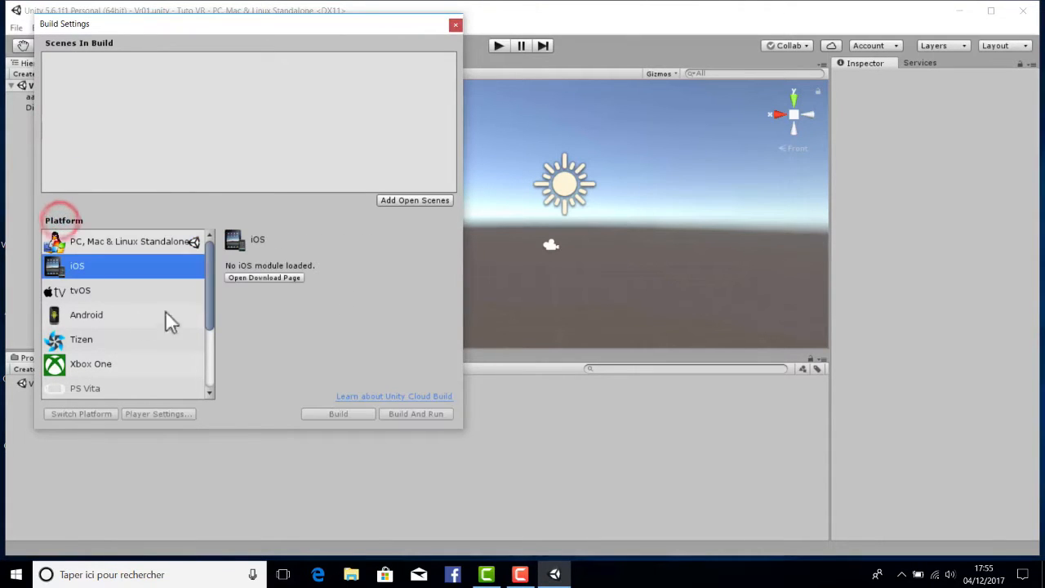
click(141, 318)
drag(210, 321, 206, 231)
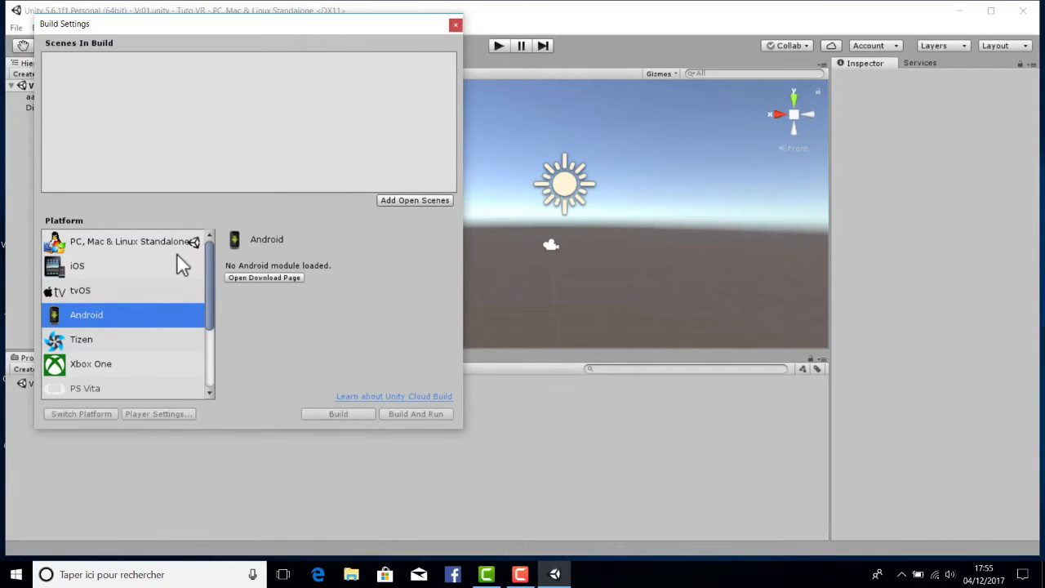
click(127, 244)
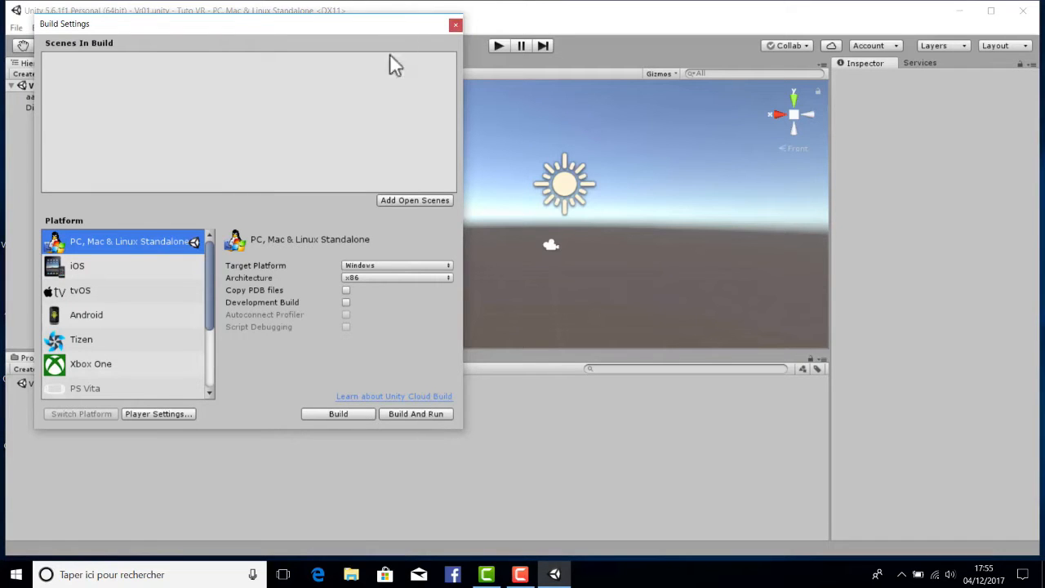
click(455, 27)
Review the available project settings categories and the options for importing assets and packages.
click(36, 27)
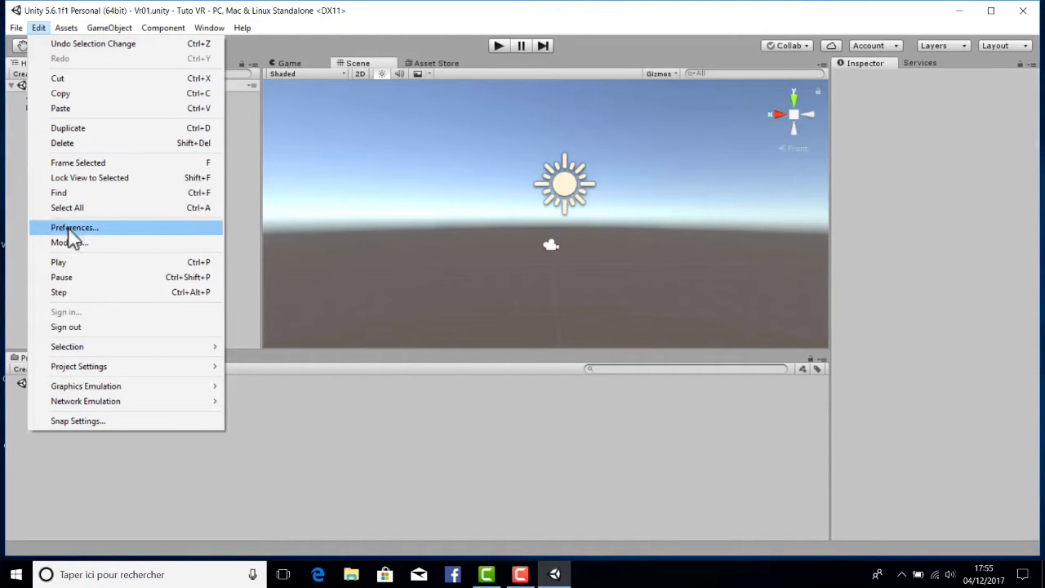
mouse_move(147, 364)
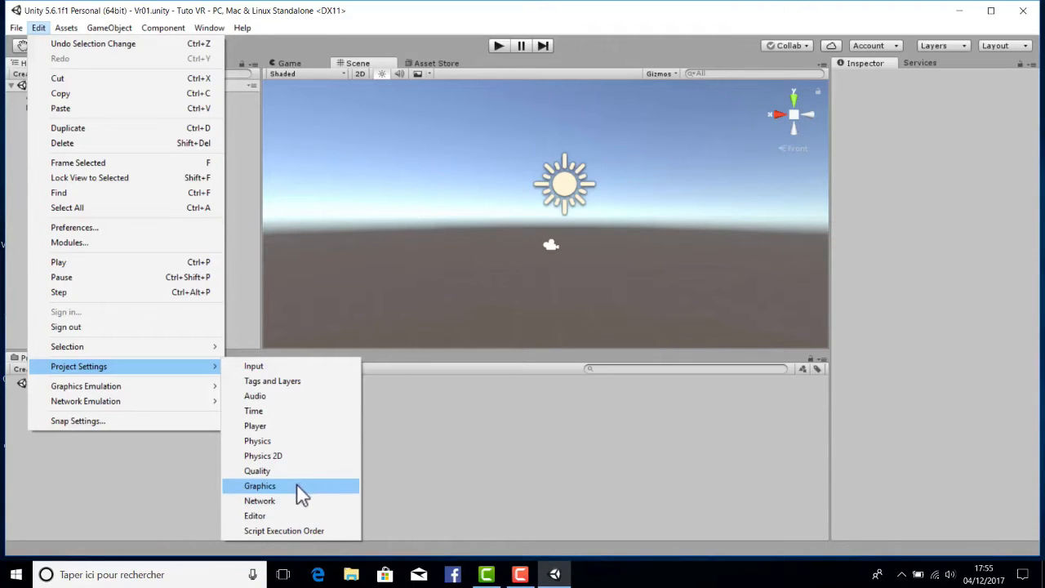
mouse_move(59, 29)
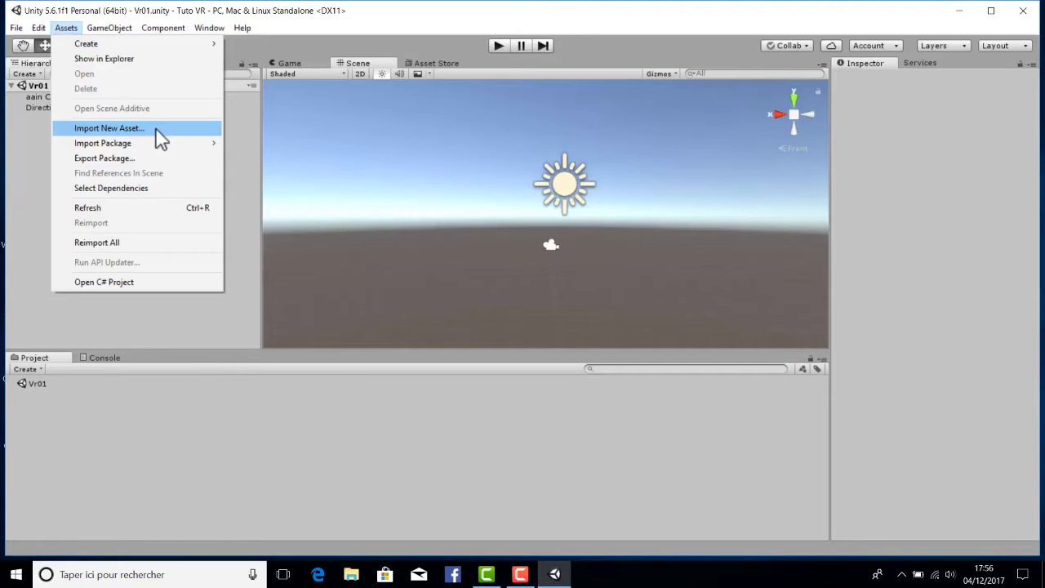
mouse_move(128, 143)
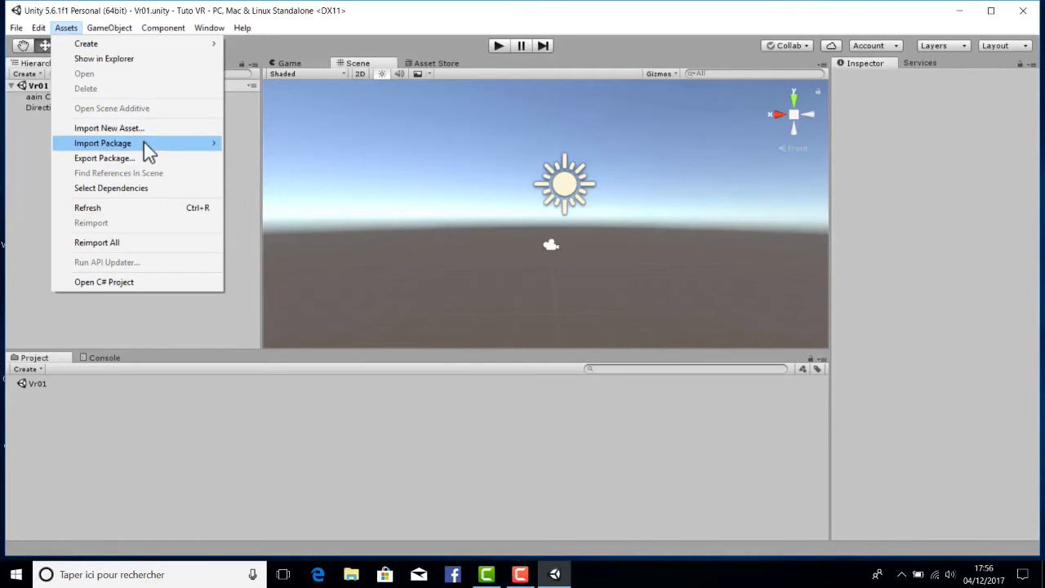
mouse_move(174, 143)
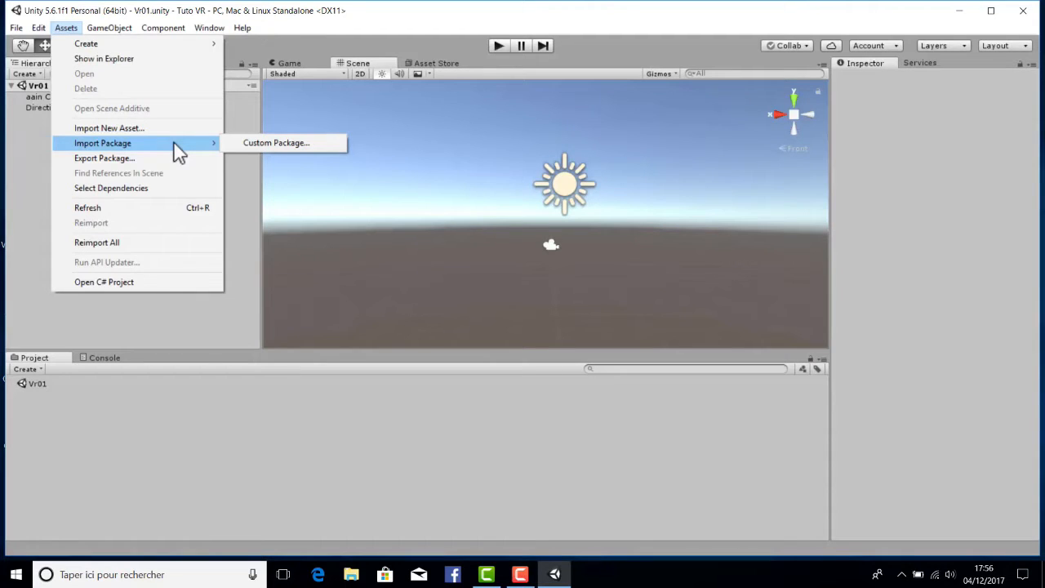
Examine the kinds of game objects that can be created, including 3D objects, lights, audio, video, UI and cameras.
click(113, 29)
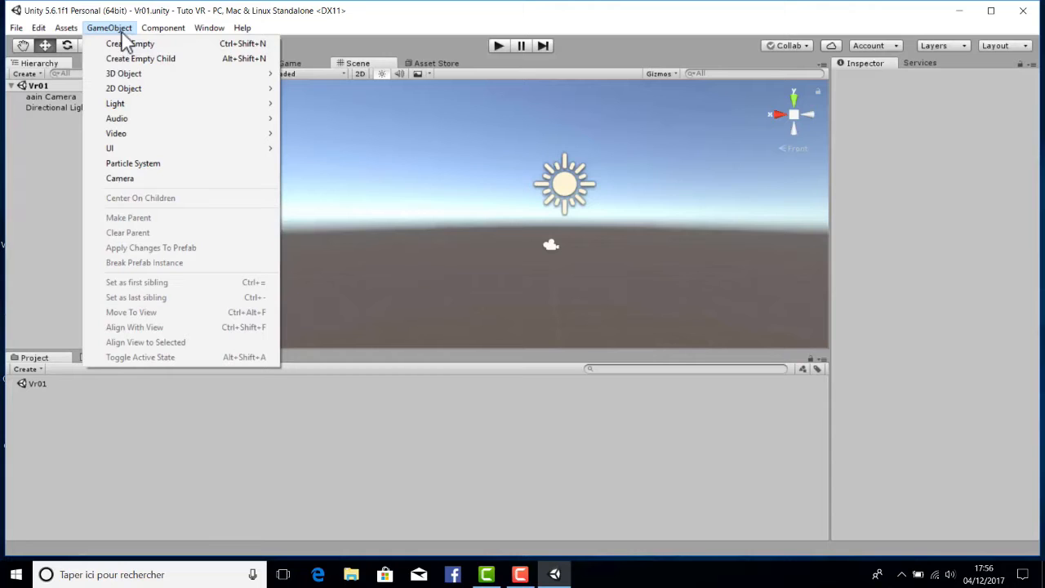
mouse_move(204, 74)
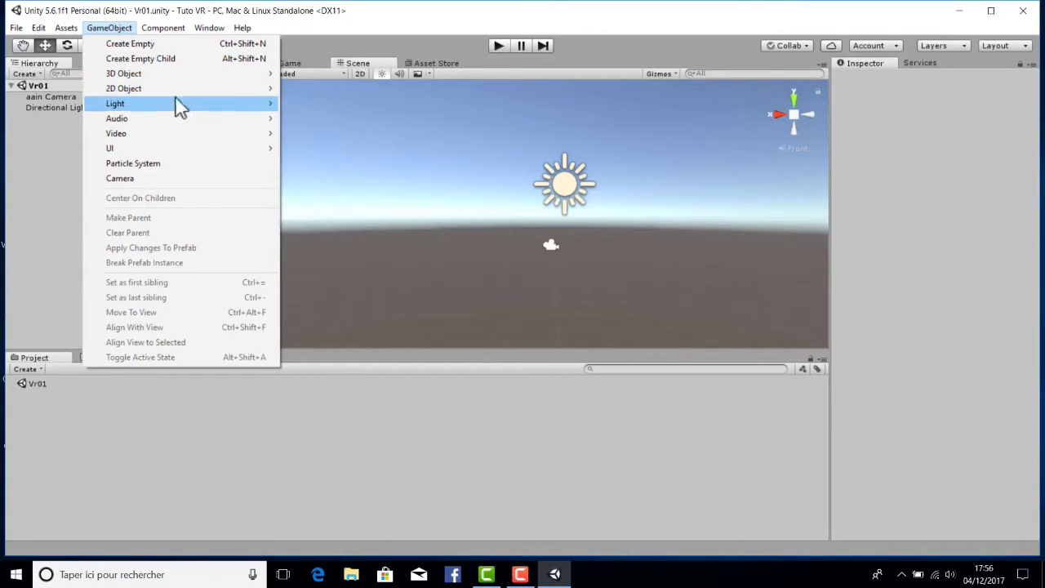
mouse_move(130, 92)
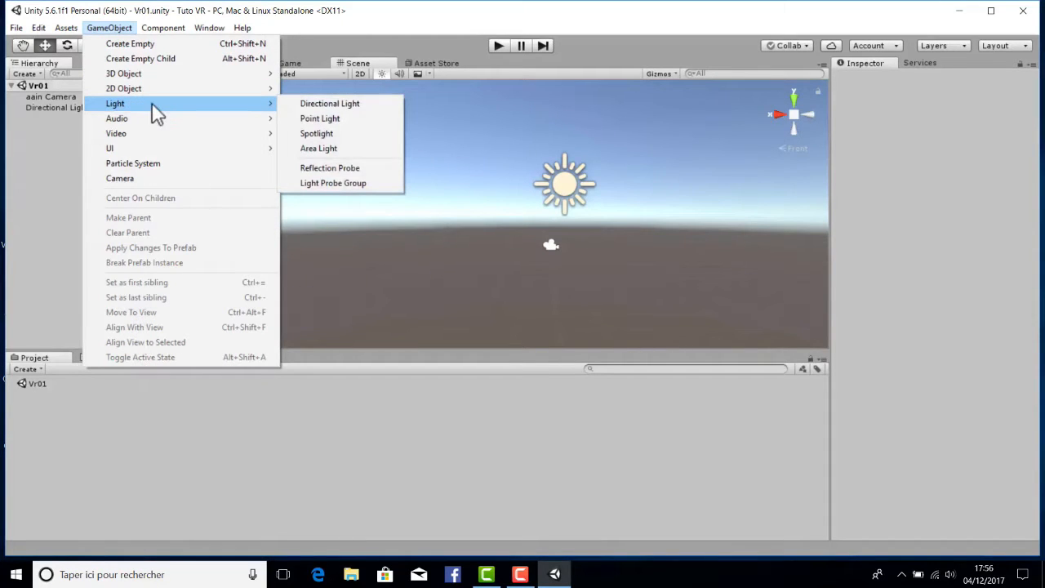
click(96, 25)
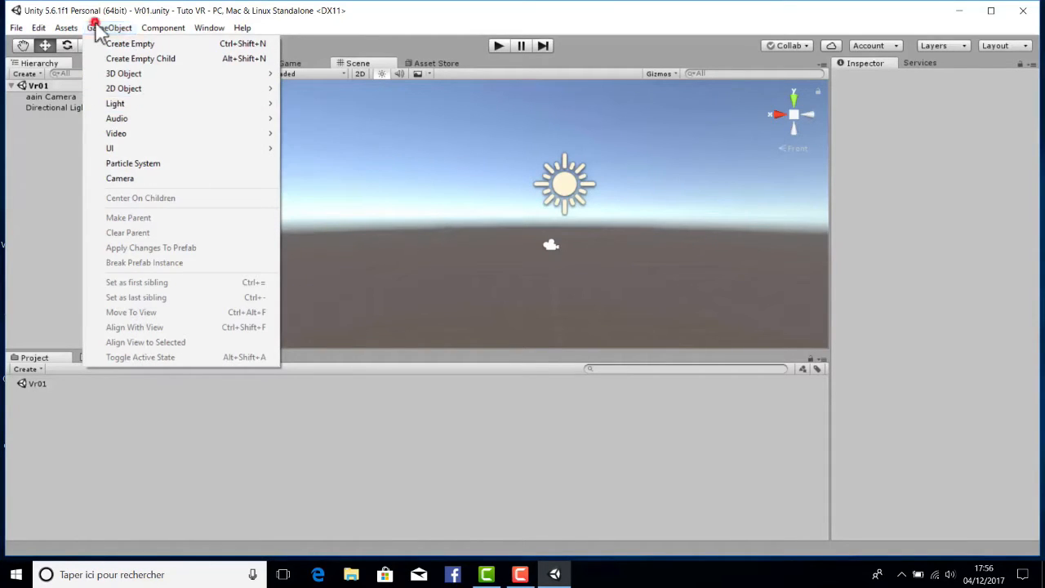
click(96, 26)
mouse_move(188, 104)
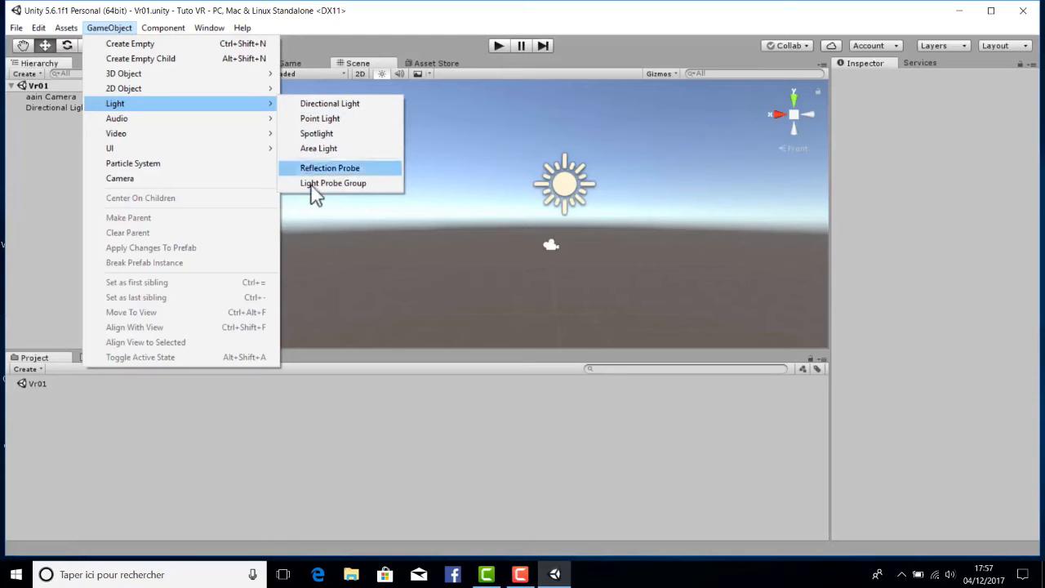
mouse_move(182, 124)
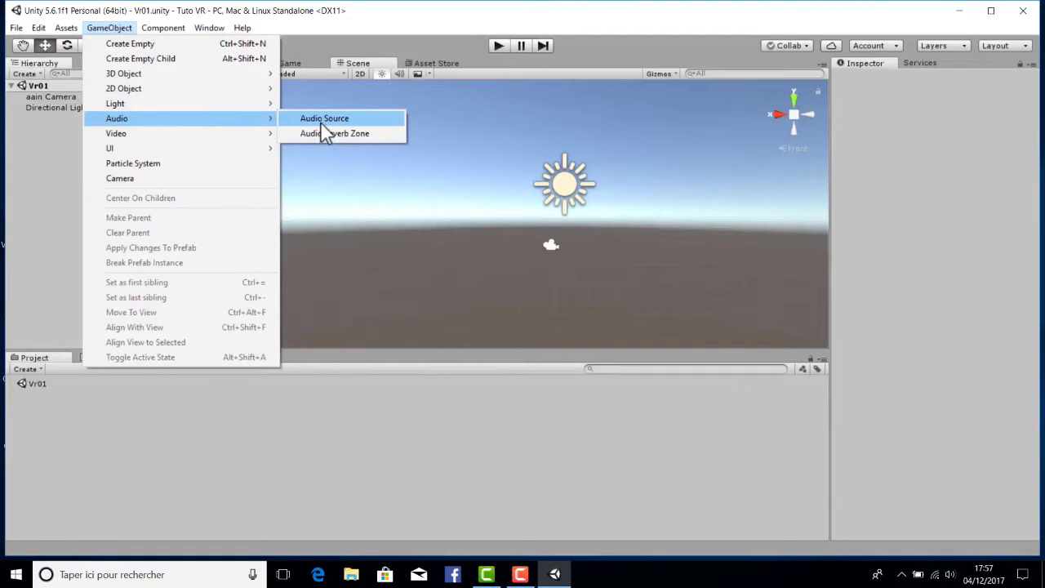
mouse_move(218, 138)
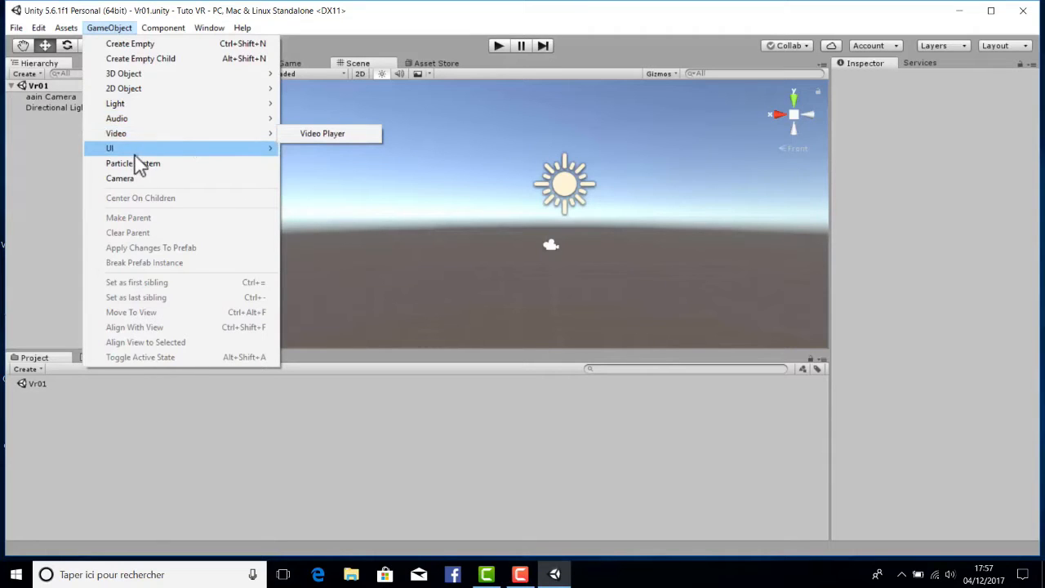
mouse_move(136, 157)
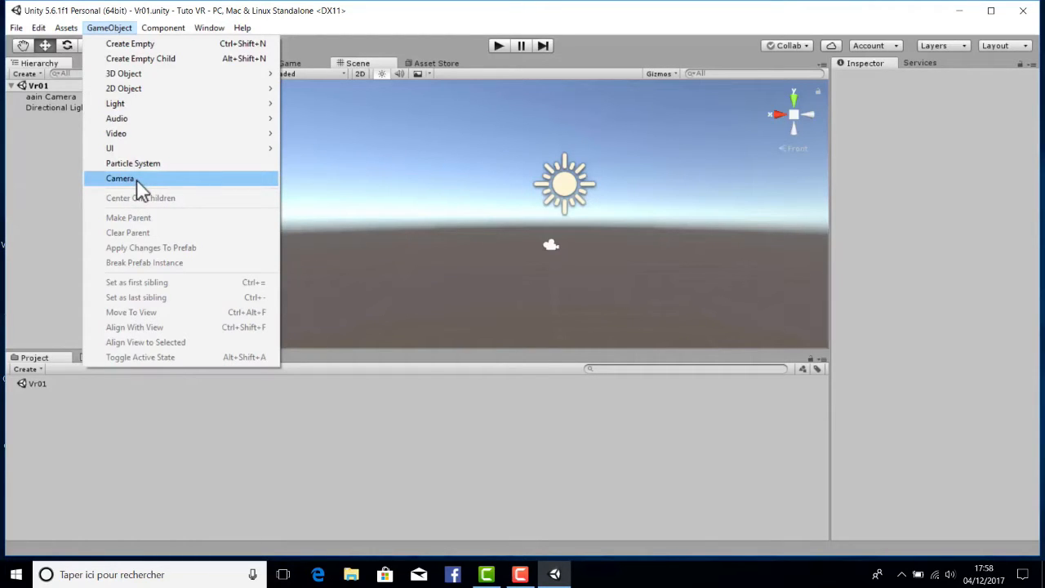
Examine the component categories that can be added to objects, including effects, physics, audio and rendering.
mouse_move(153, 33)
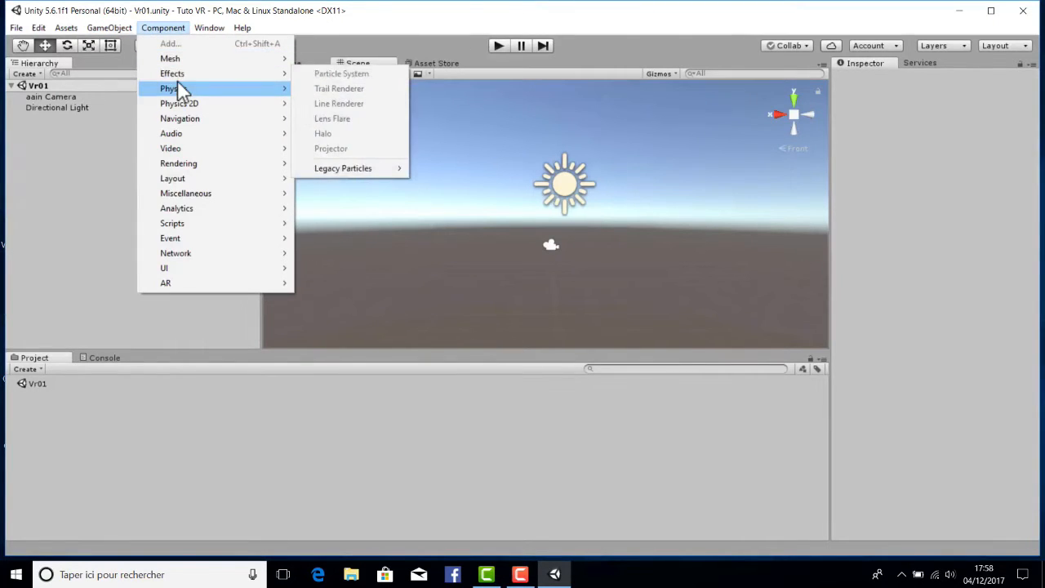
mouse_move(178, 82)
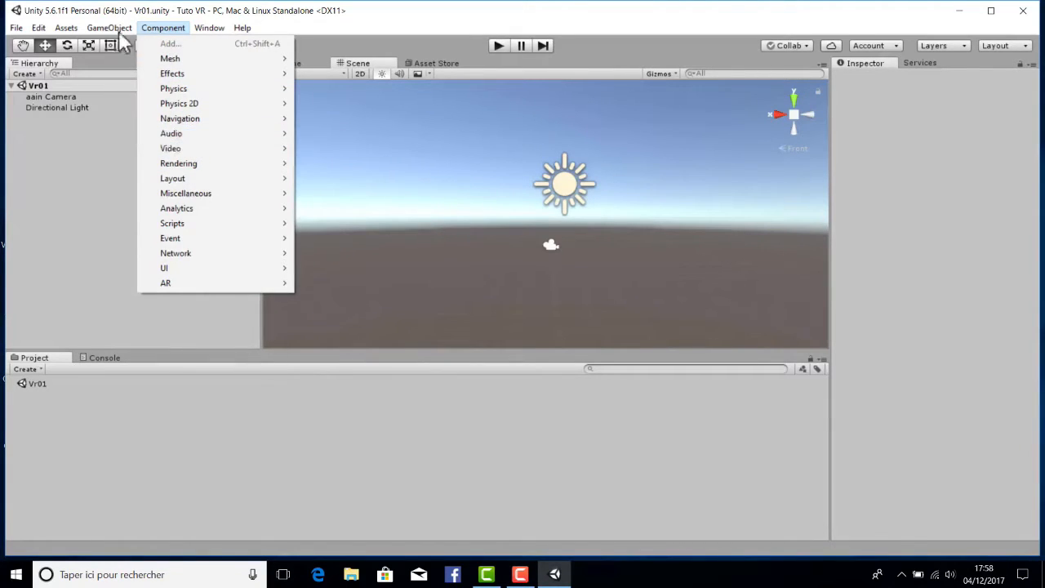
mouse_move(121, 31)
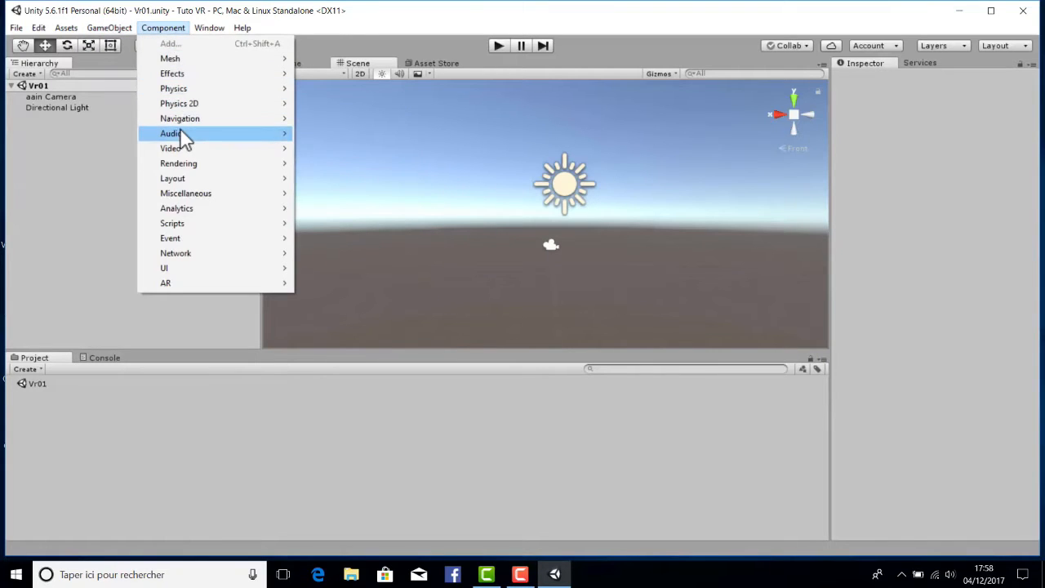
mouse_move(181, 131)
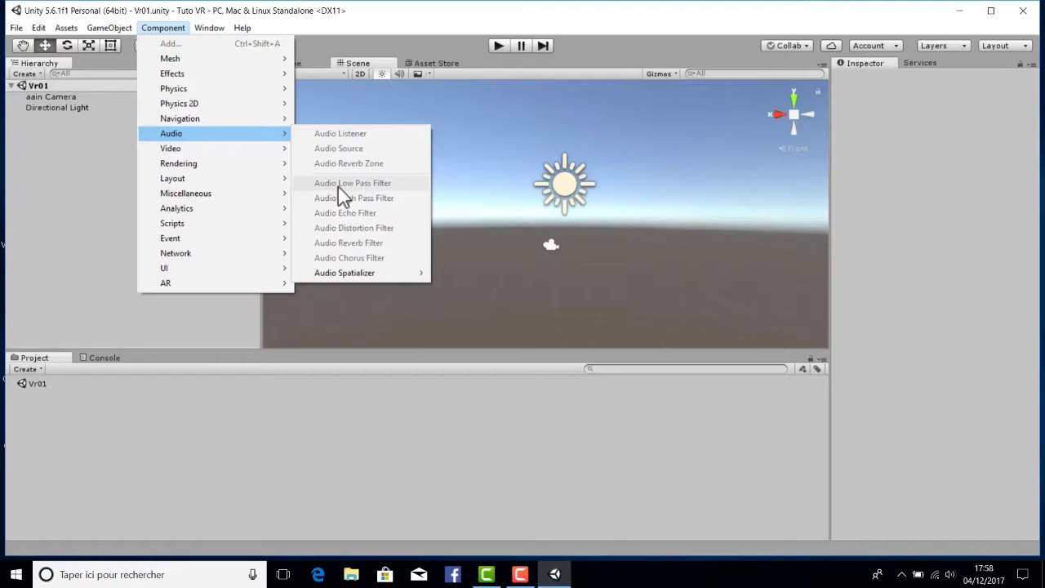
mouse_move(212, 163)
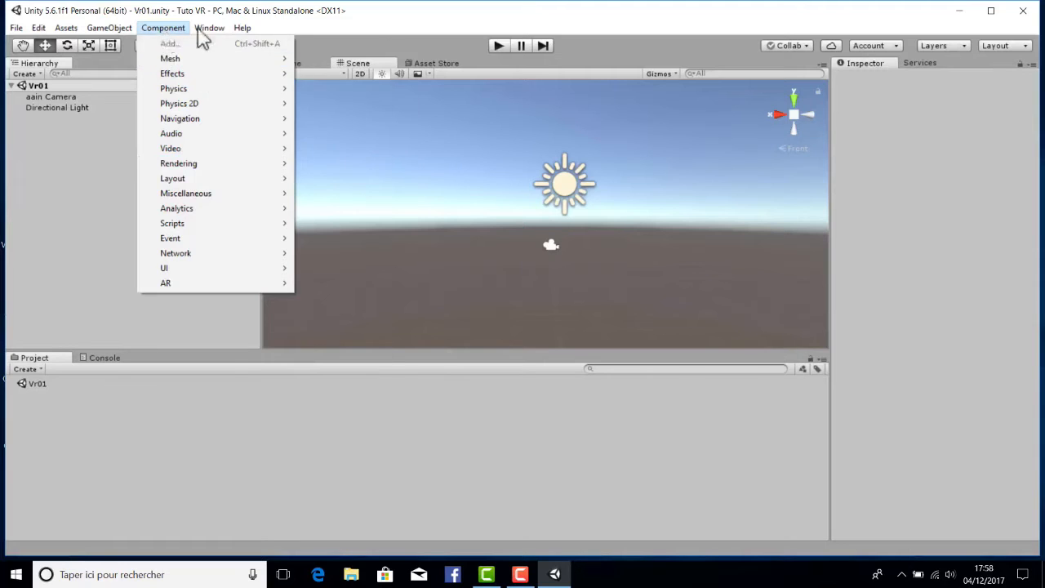
Switch the editor to the 2 by 3 window layout, and review the available Unity help resources.
mouse_move(209, 34)
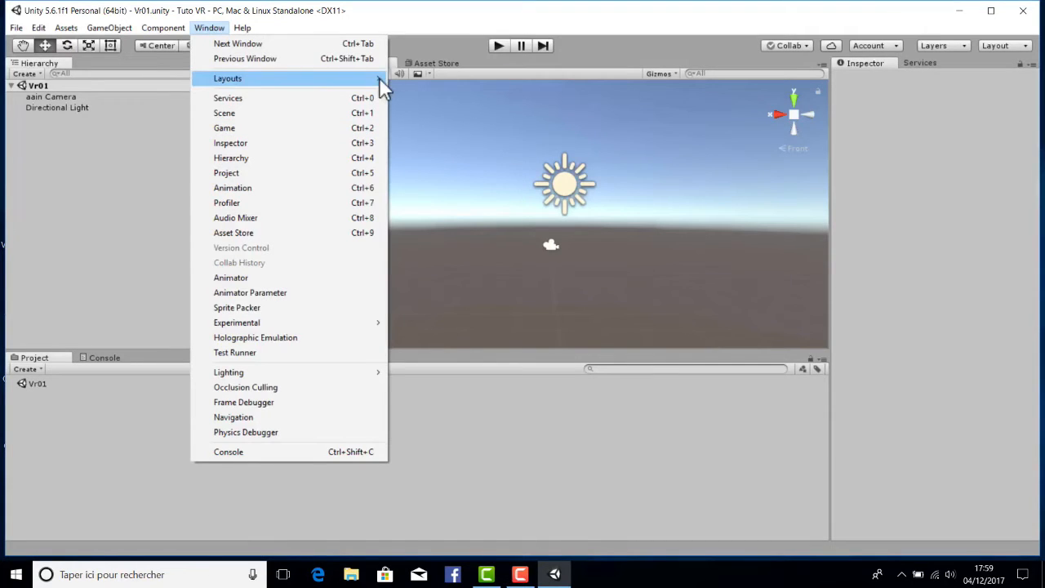
mouse_move(378, 76)
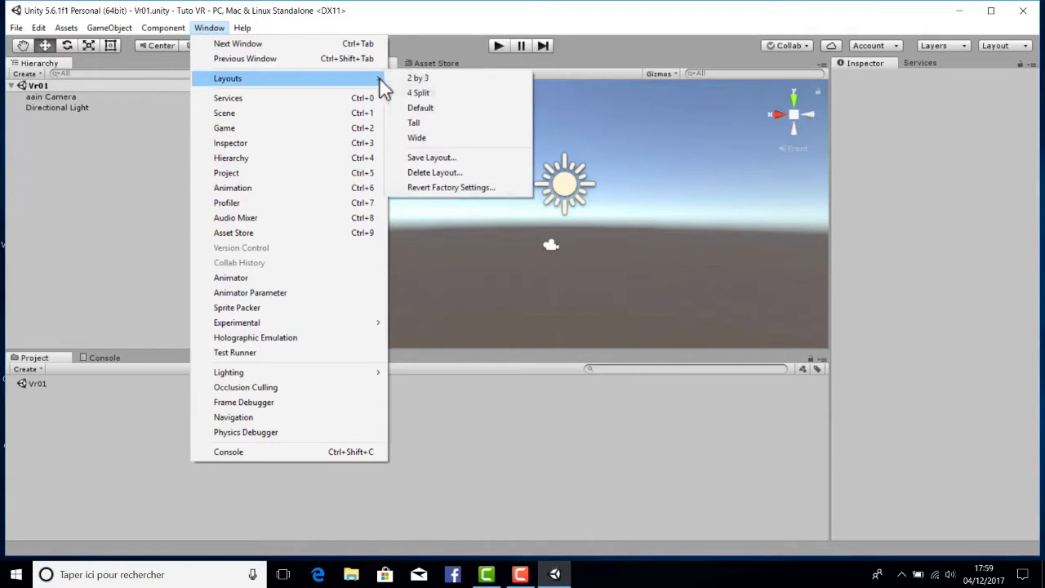
click(426, 80)
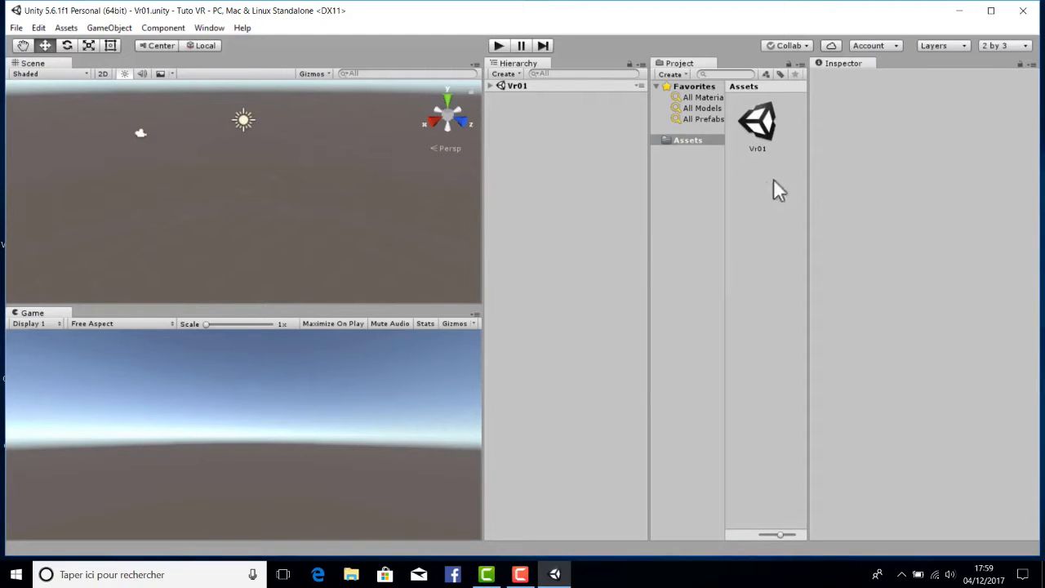
click(242, 28)
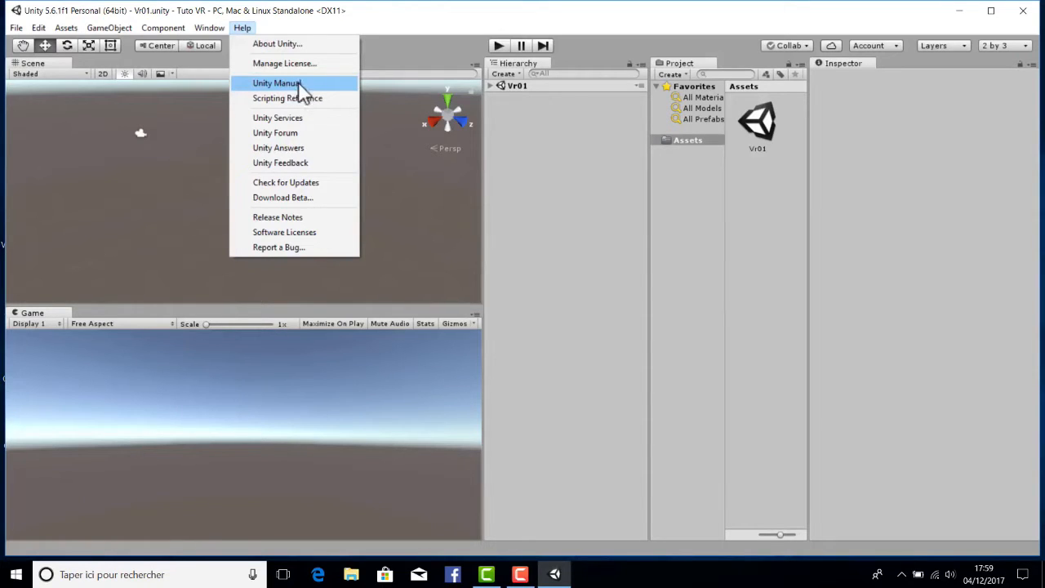
click(238, 30)
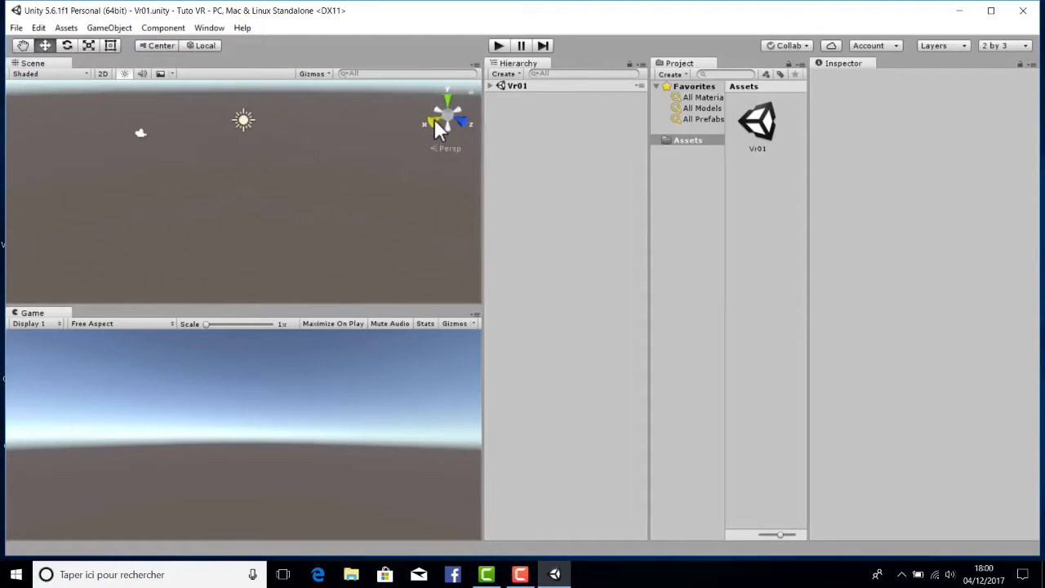
click(519, 574)
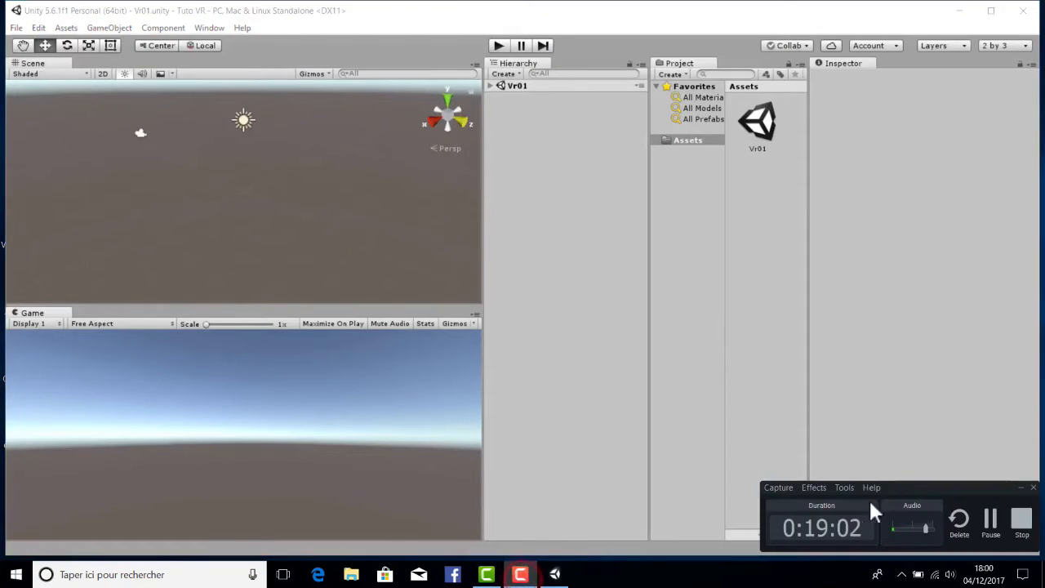
click(1021, 519)
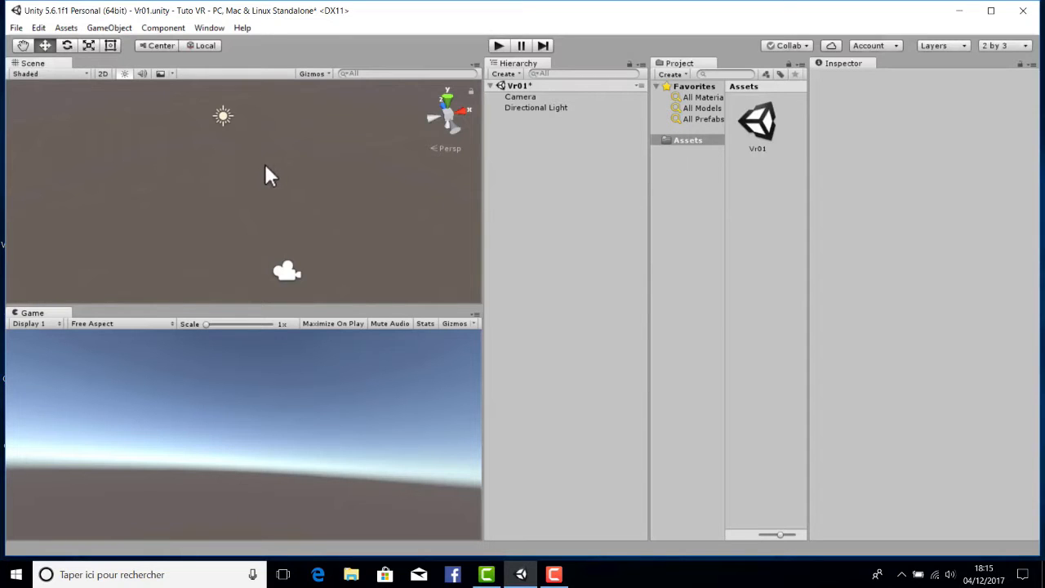
Inspect the camera's field of view and preview in the Scene view, and clear the selection.
alt+drag(185, 203, 187, 158)
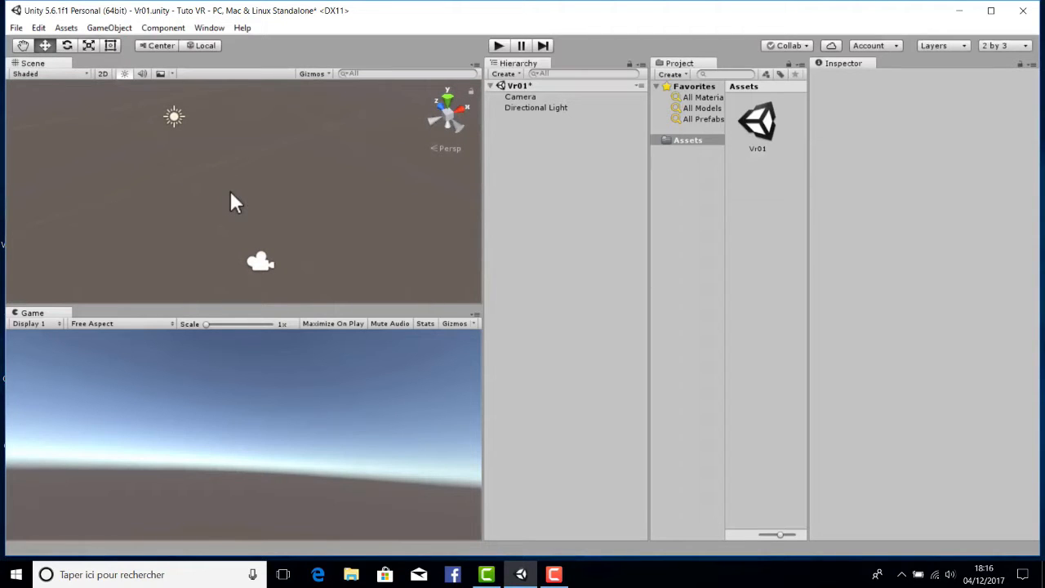
click(249, 263)
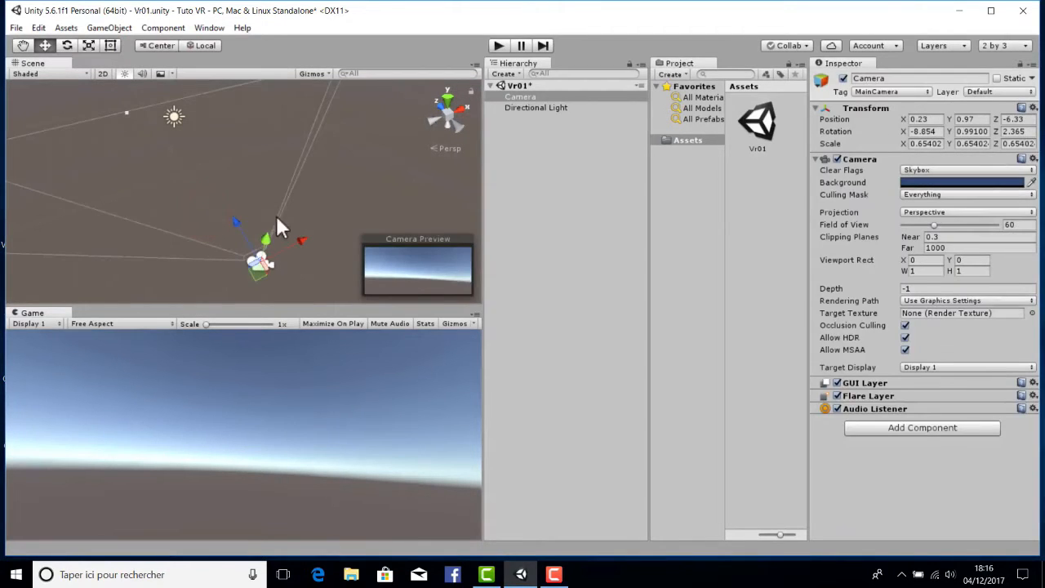
click(273, 136)
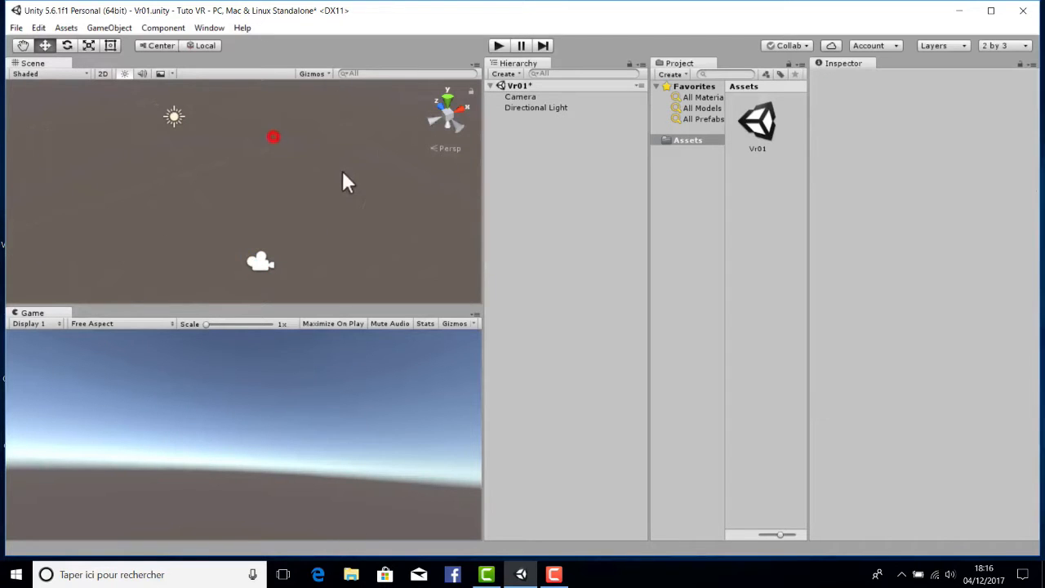
Try orbiting, panning and zooming the Scene view around the directional light, and inspect the light's properties.
right_drag(186, 285, 155, 178)
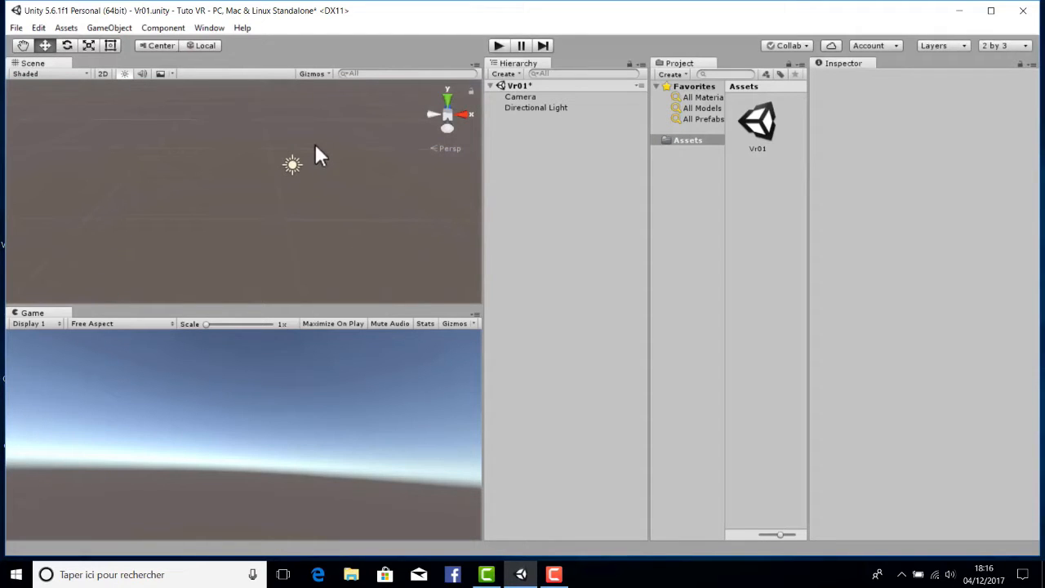
key(q)
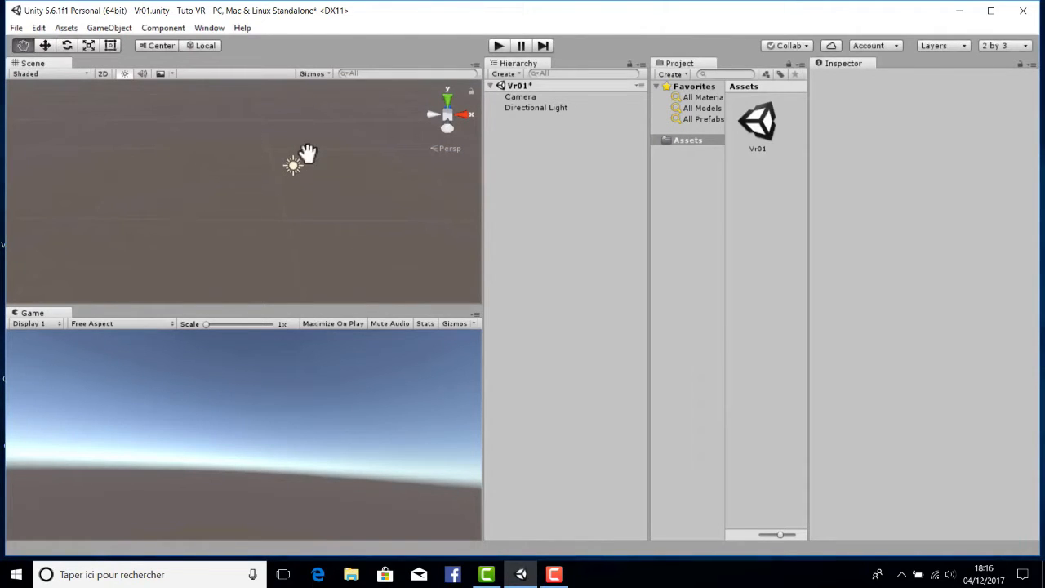
mouse_move(305, 156)
mouse_down()
mouse_move(187, 166)
mouse_move(345, 154)
mouse_move(193, 156)
mouse_move(293, 147)
mouse_up()
click(272, 151)
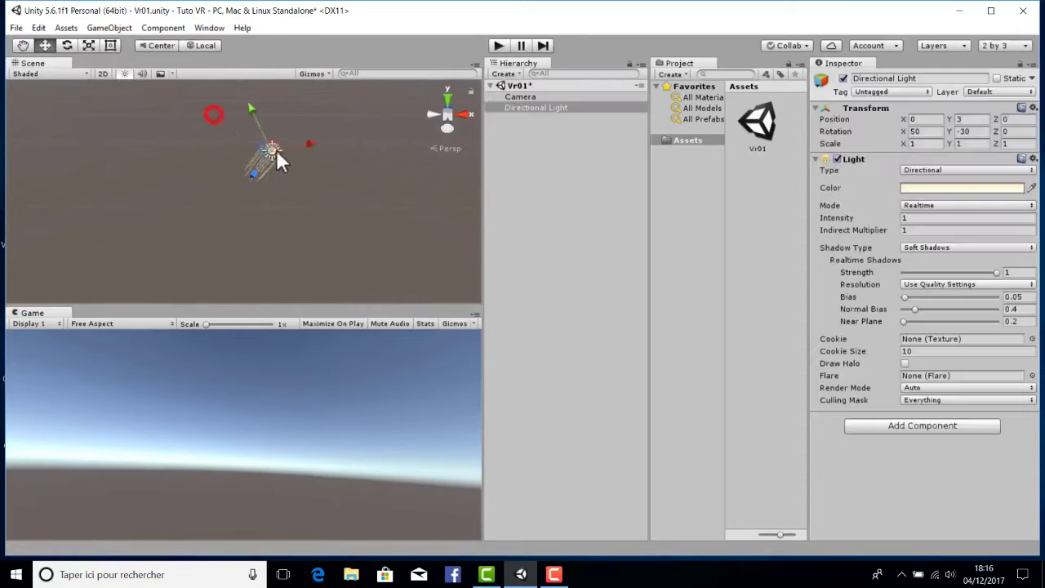
click(326, 191)
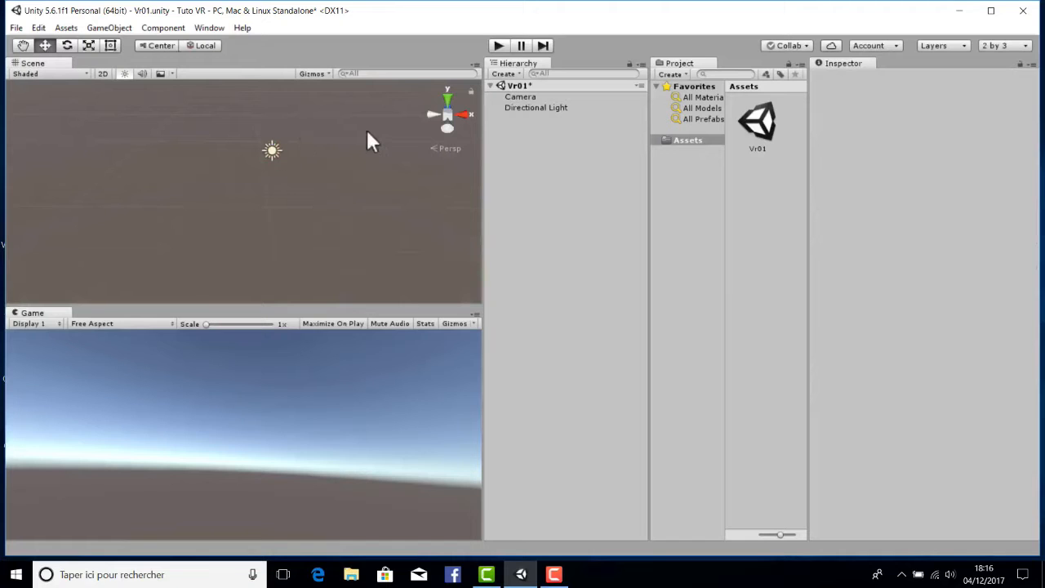
scroll(211, 158, up, 5)
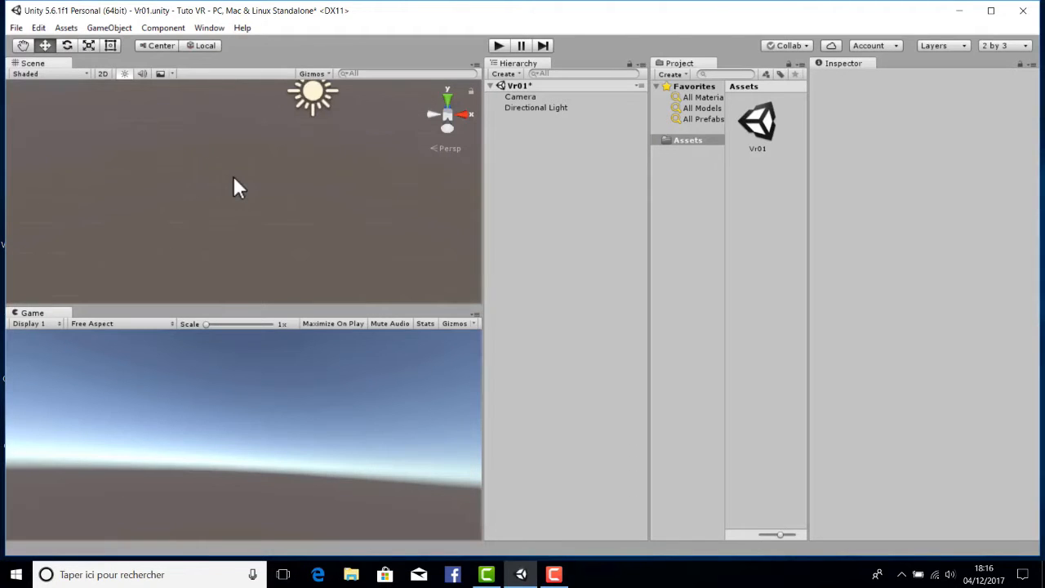
scroll(233, 180, down, 3)
scroll(234, 180, up, 5)
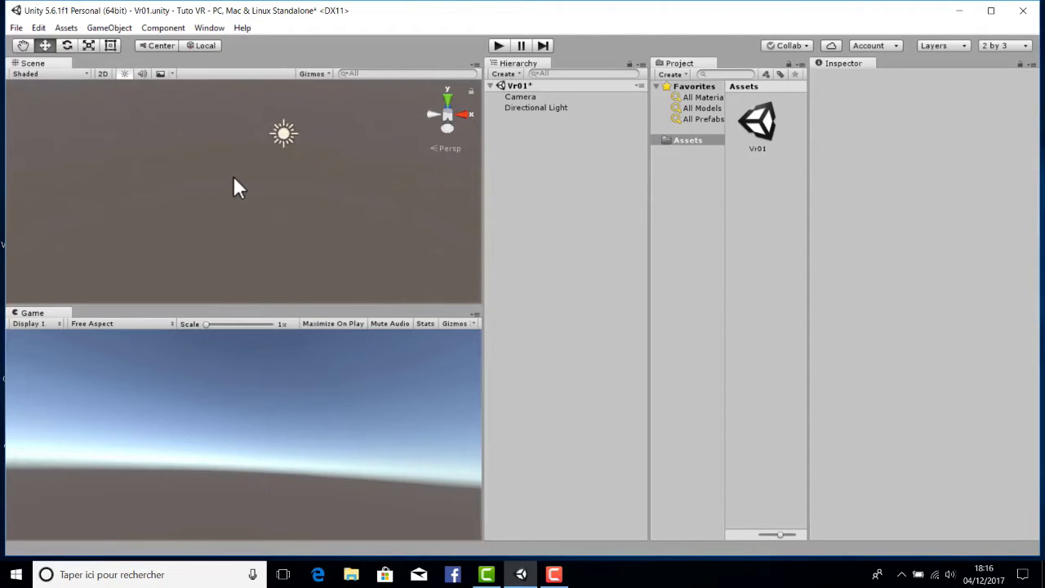
scroll(233, 180, down, 3)
scroll(234, 180, up, 2)
scroll(233, 180, down, 4)
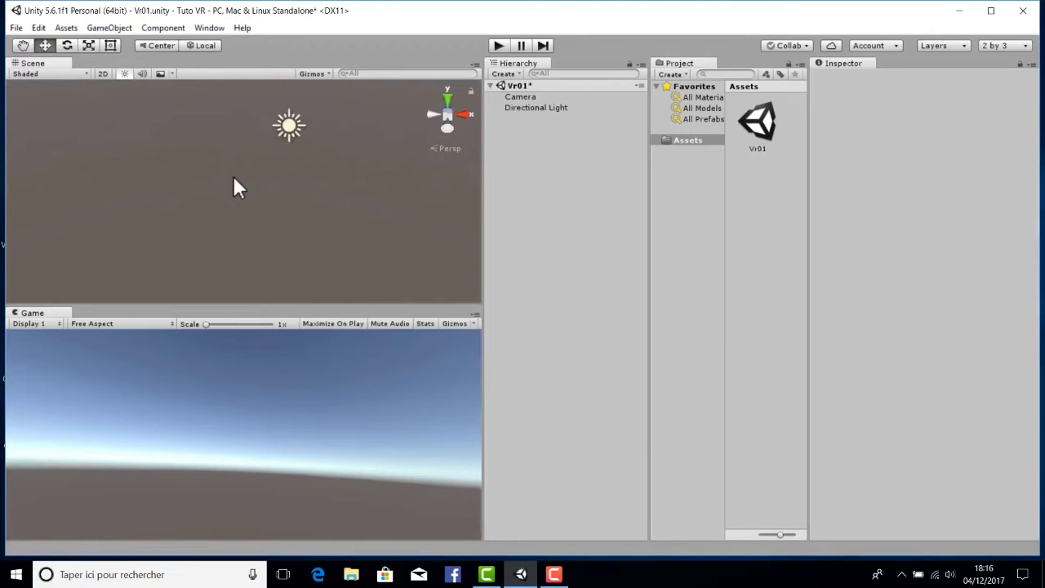
right_drag(234, 187, 292, 188)
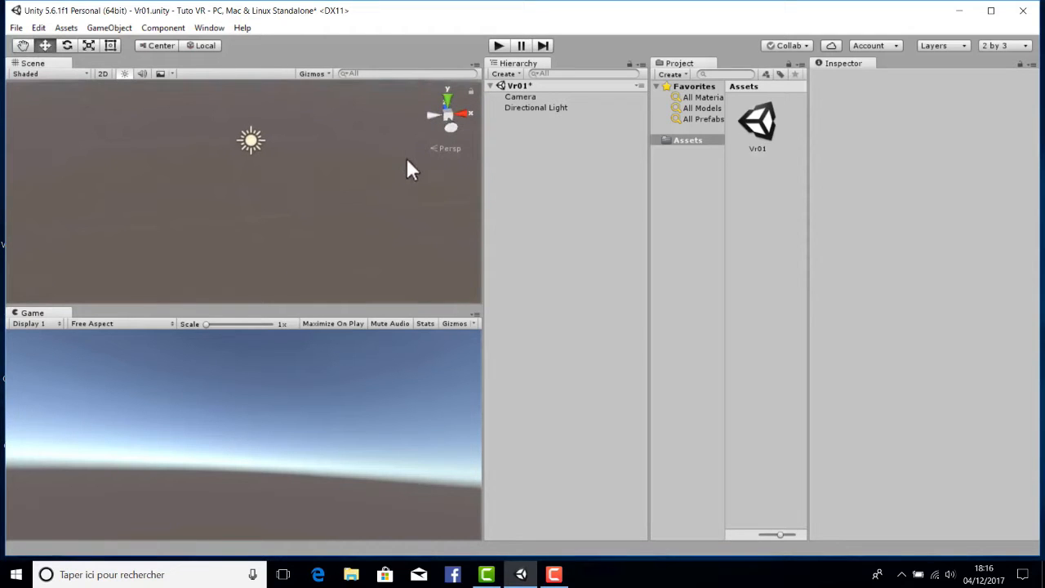
View the scene from its axis directions, including the back, and toggle between perspective and orthographic projection.
click(432, 116)
click(460, 113)
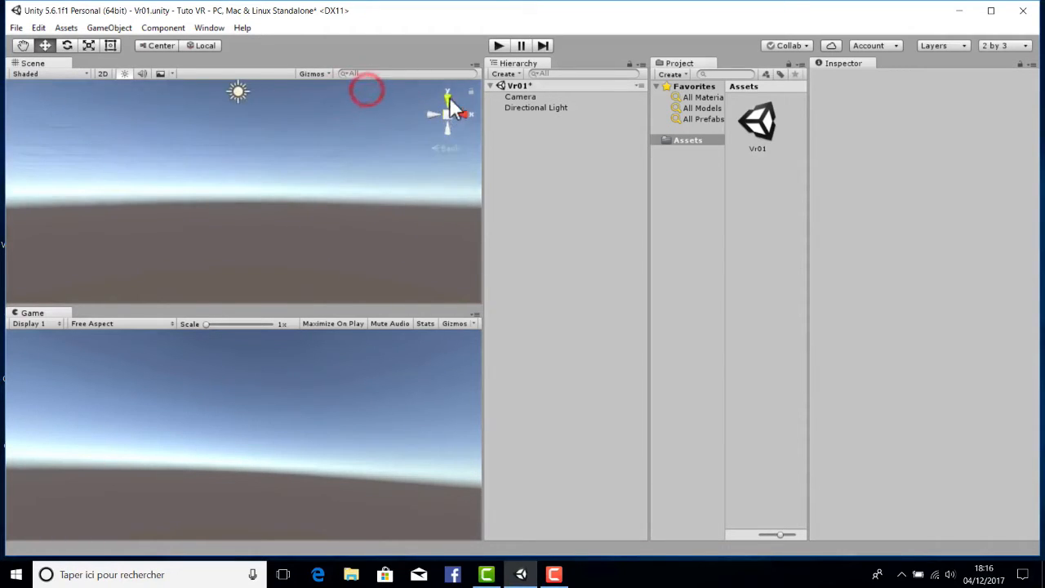
click(448, 99)
click(446, 132)
click(449, 150)
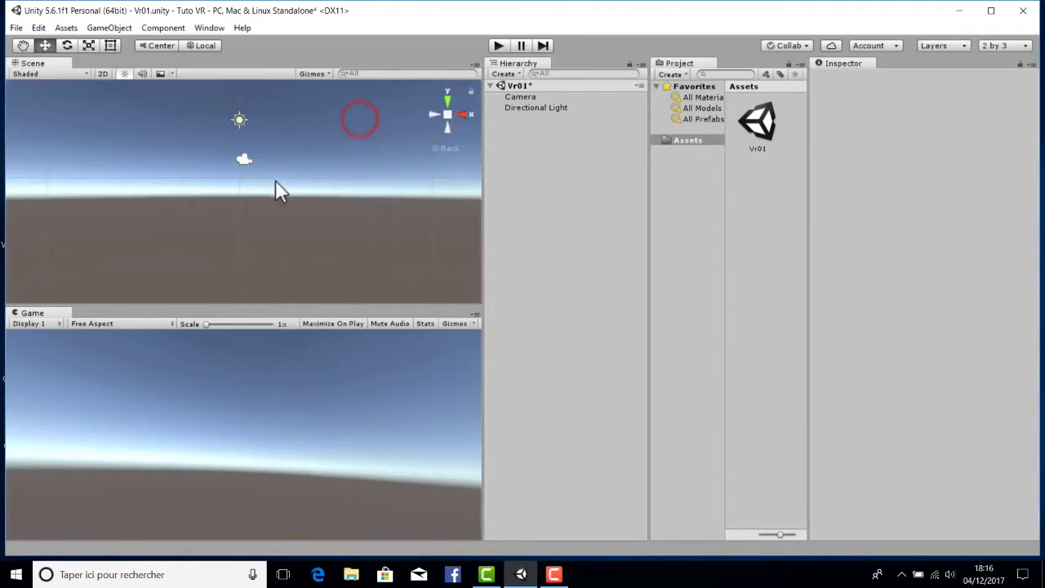
scroll(247, 172, up, 5)
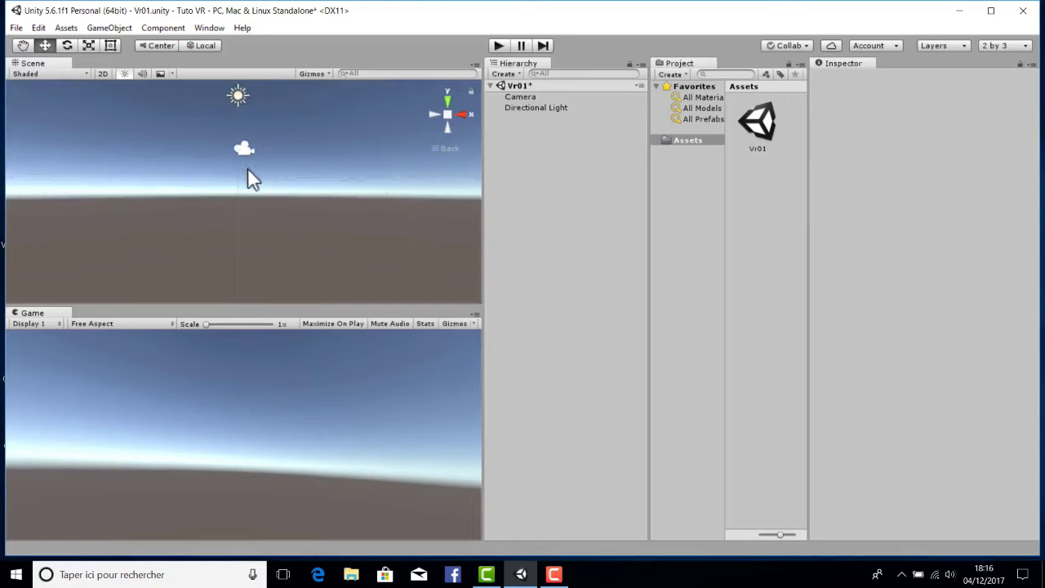
click(448, 149)
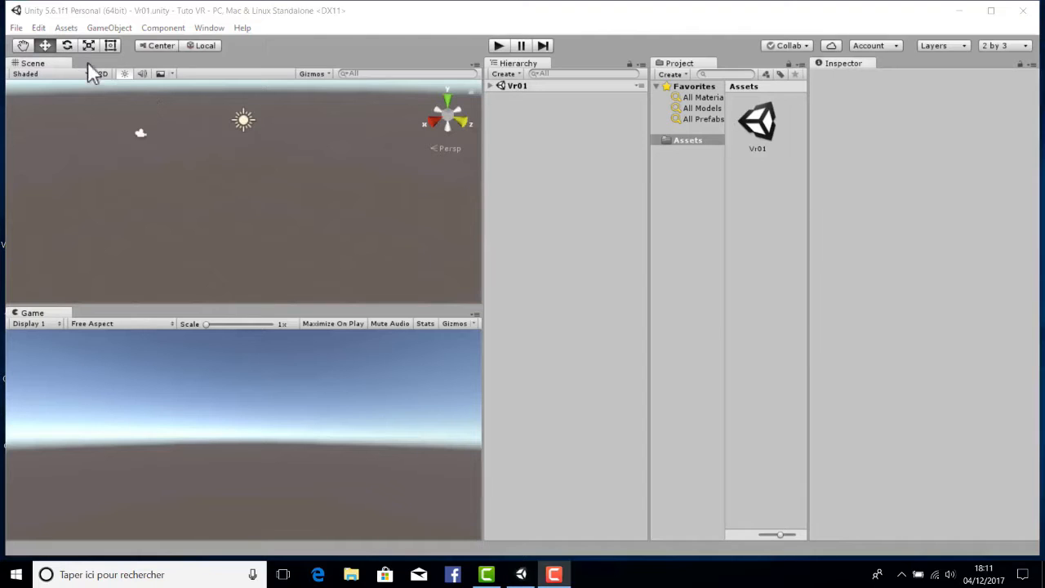
Add a 3D cube to the Vr01 scene.
click(117, 115)
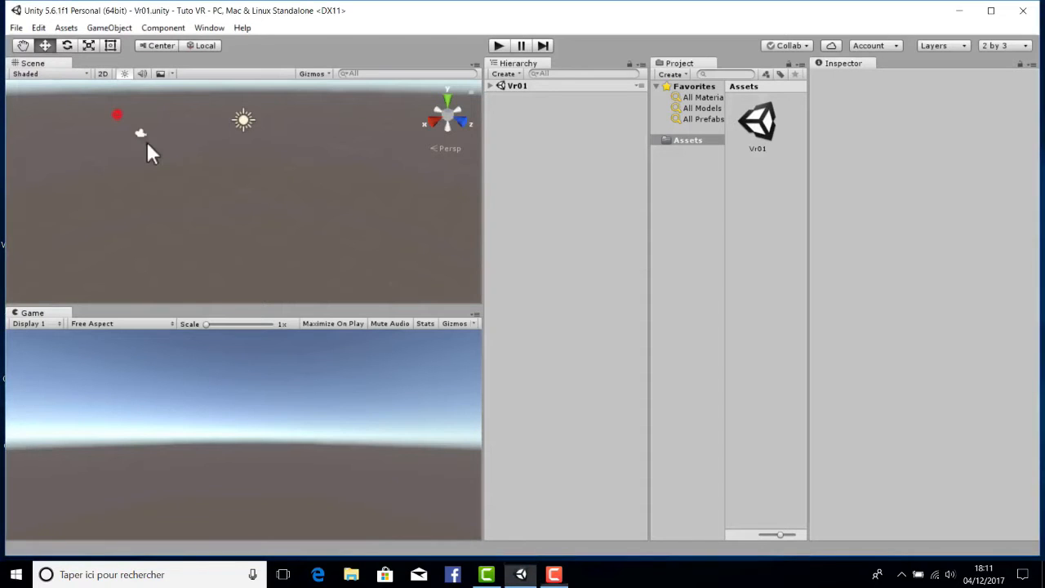
click(90, 27)
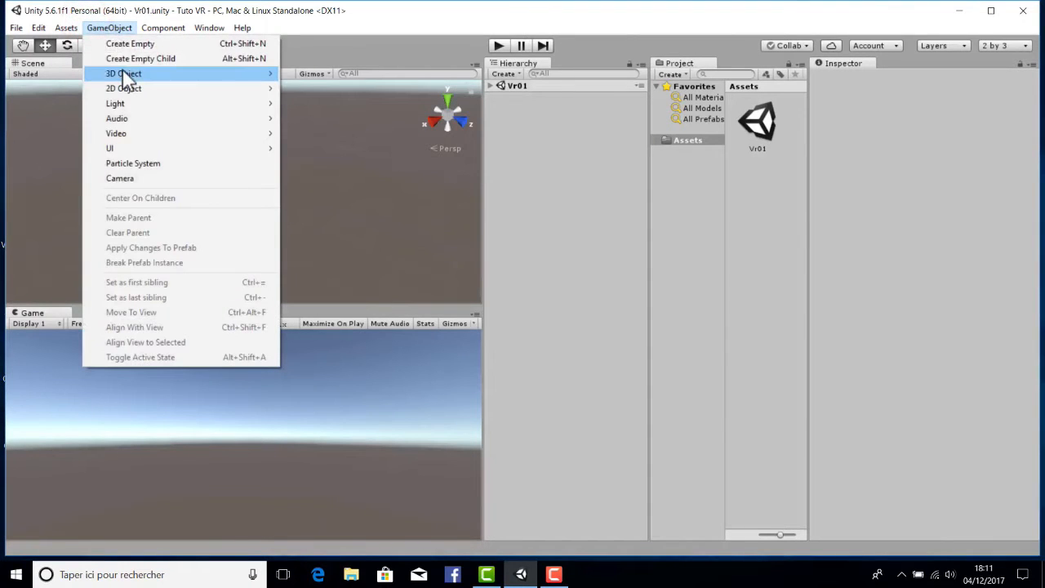
mouse_move(128, 75)
click(308, 76)
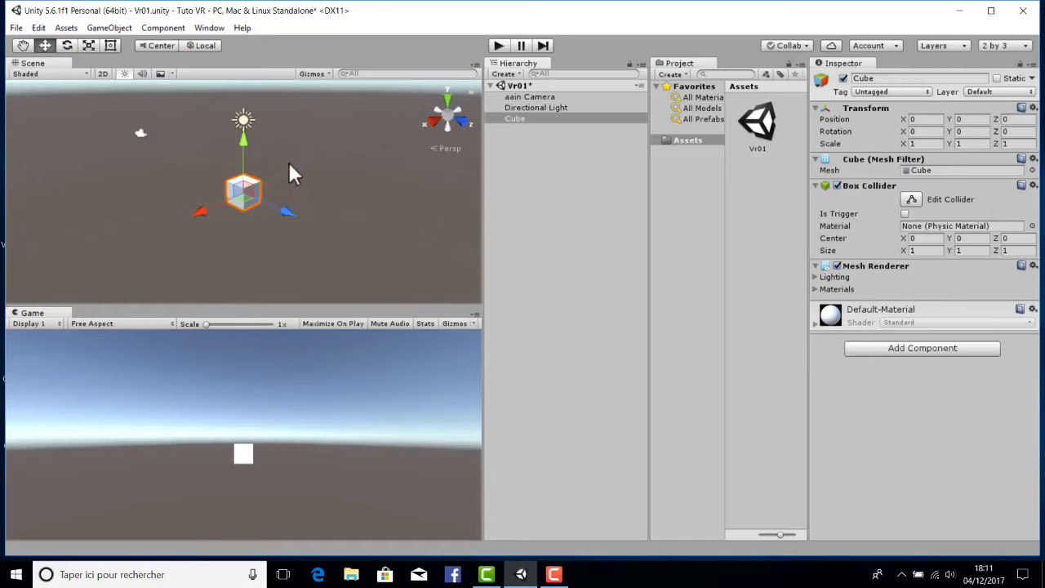
Examine the cube and the main camera in the Scene view, including their properties and the camera preview.
alt+drag(191, 136, 268, 166)
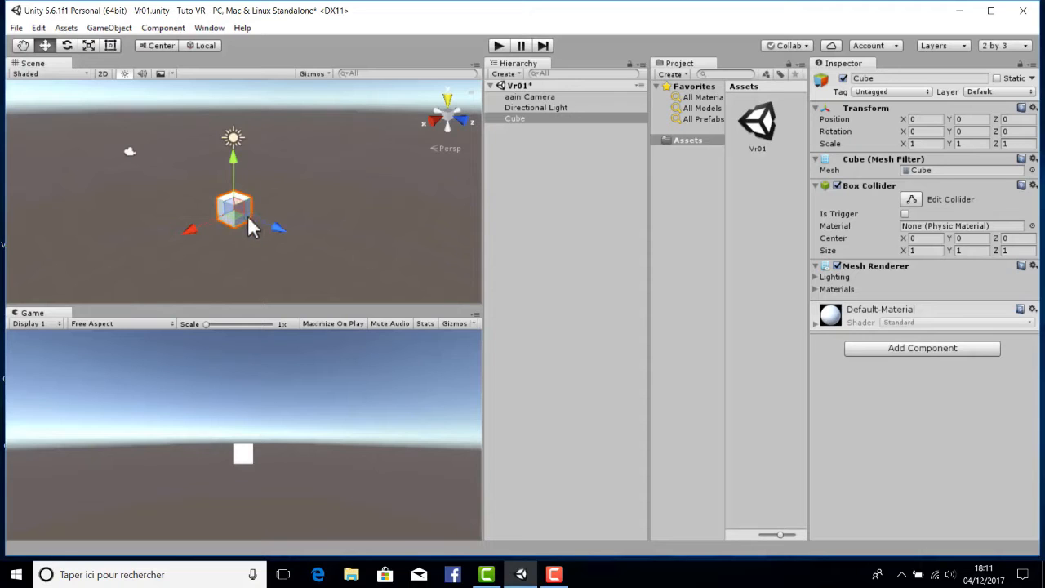
click(130, 151)
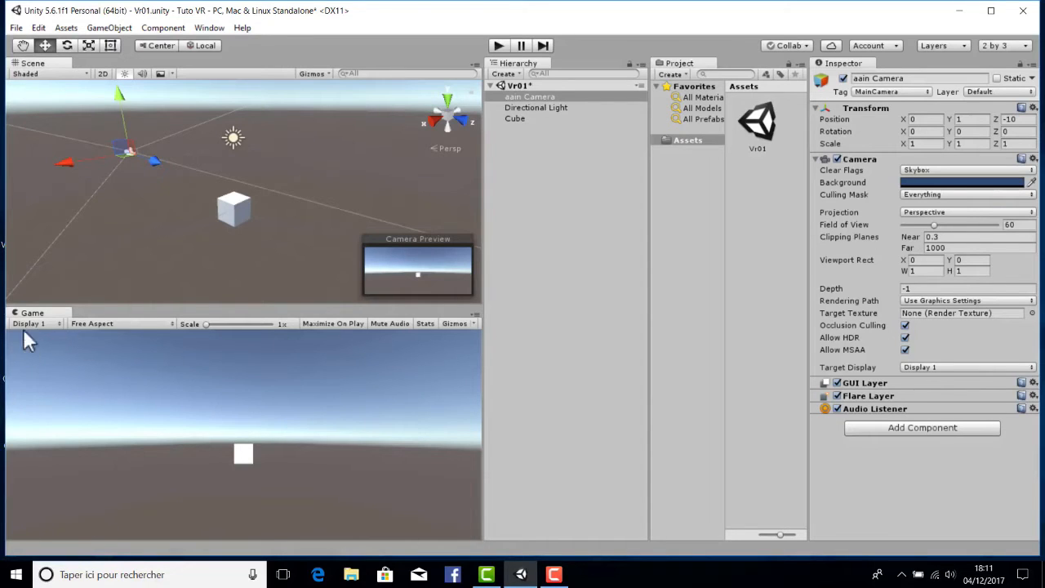
click(137, 231)
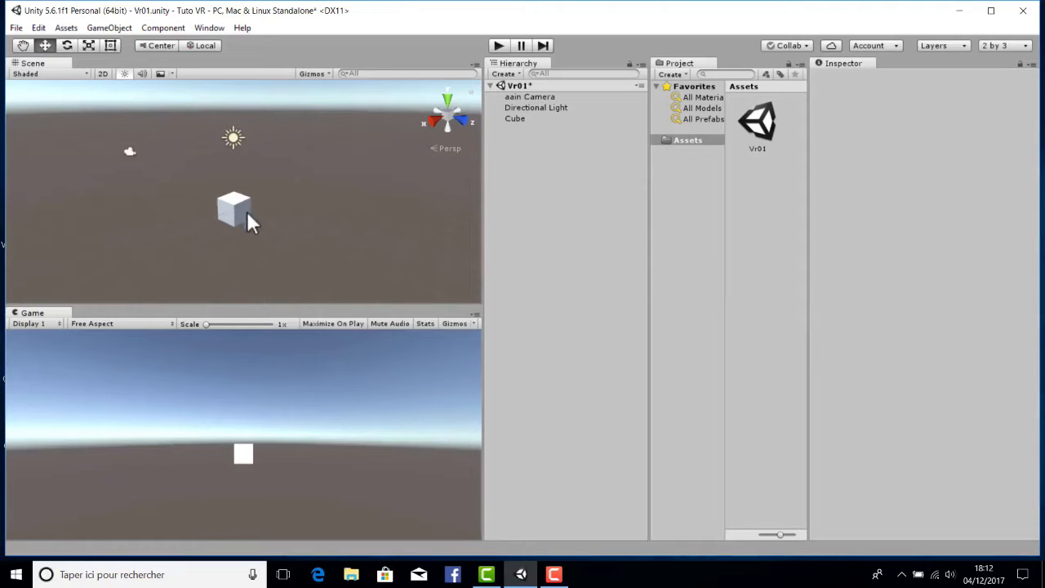
click(233, 202)
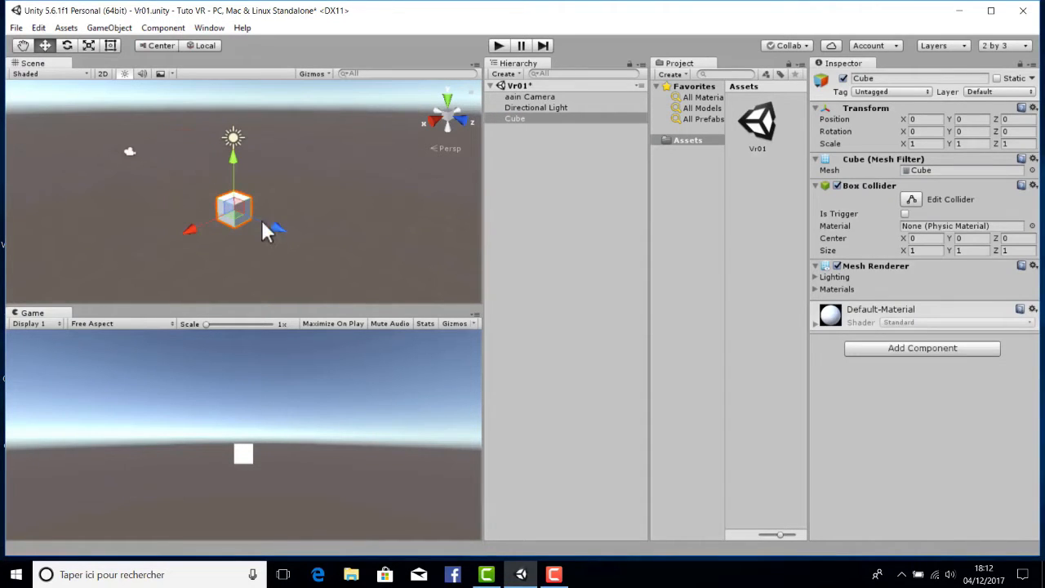
click(217, 133)
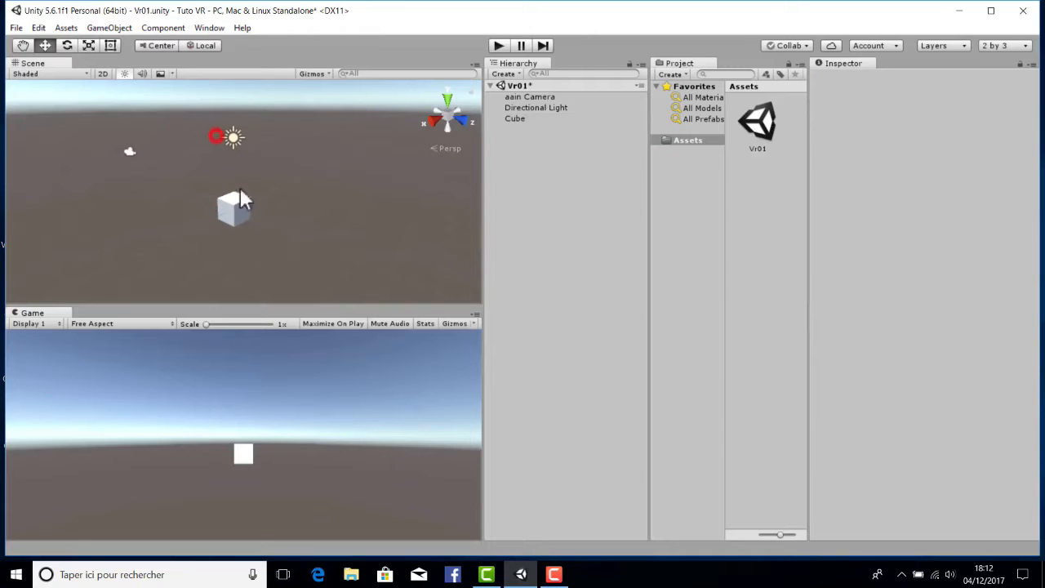
click(189, 158)
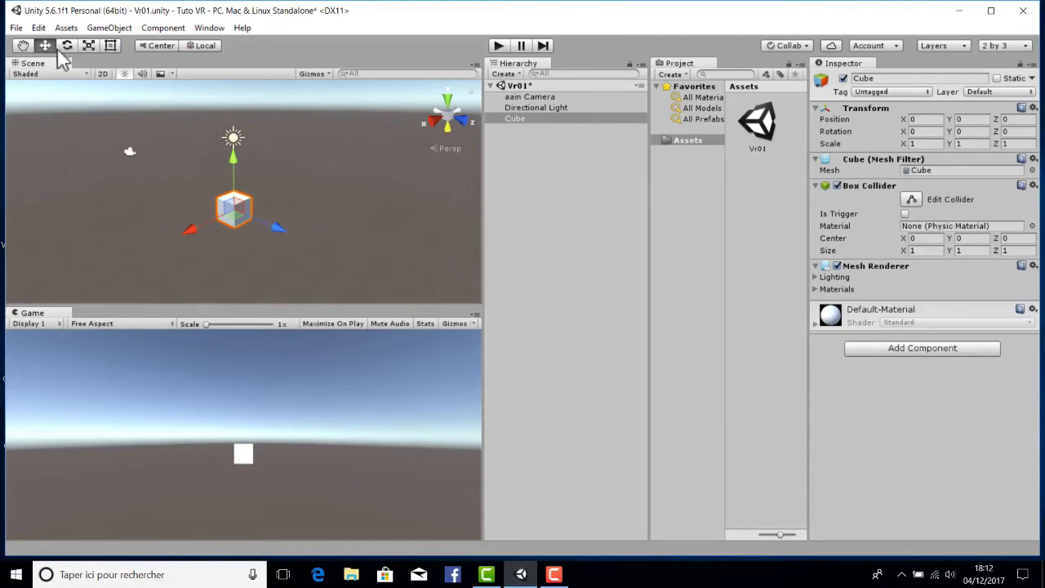
Move the cube along its axes to a position of about X -0.02, Y -0.1, Z -0.13.
mouse_move(191, 231)
mouse_down()
mouse_move(230, 216)
mouse_move(188, 231)
mouse_move(214, 226)
mouse_move(327, 270)
mouse_move(231, 225)
mouse_move(177, 218)
mouse_up()
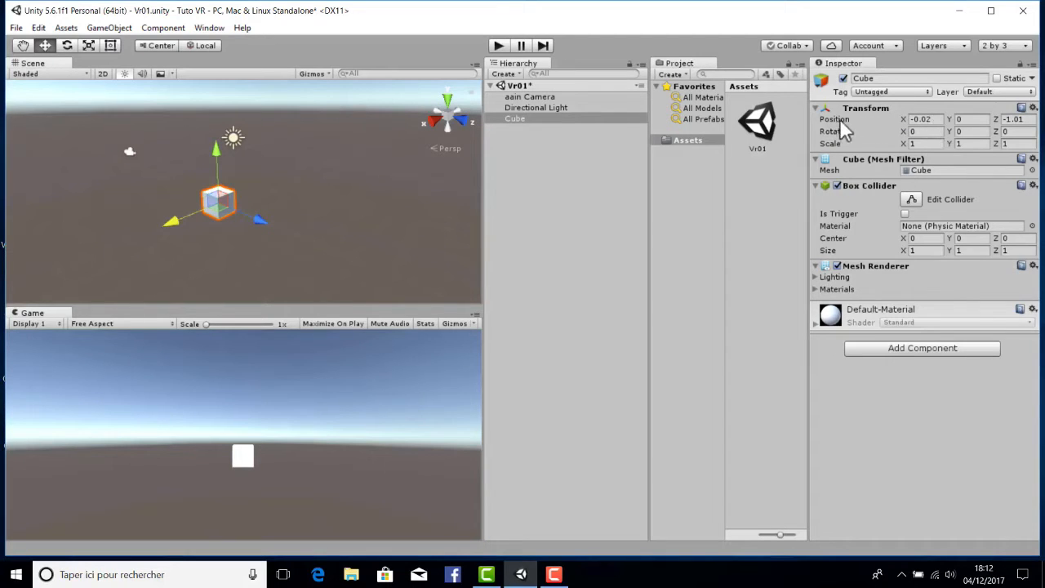
mouse_move(257, 222)
mouse_down()
mouse_move(326, 259)
mouse_move(187, 180)
mouse_move(245, 214)
mouse_up()
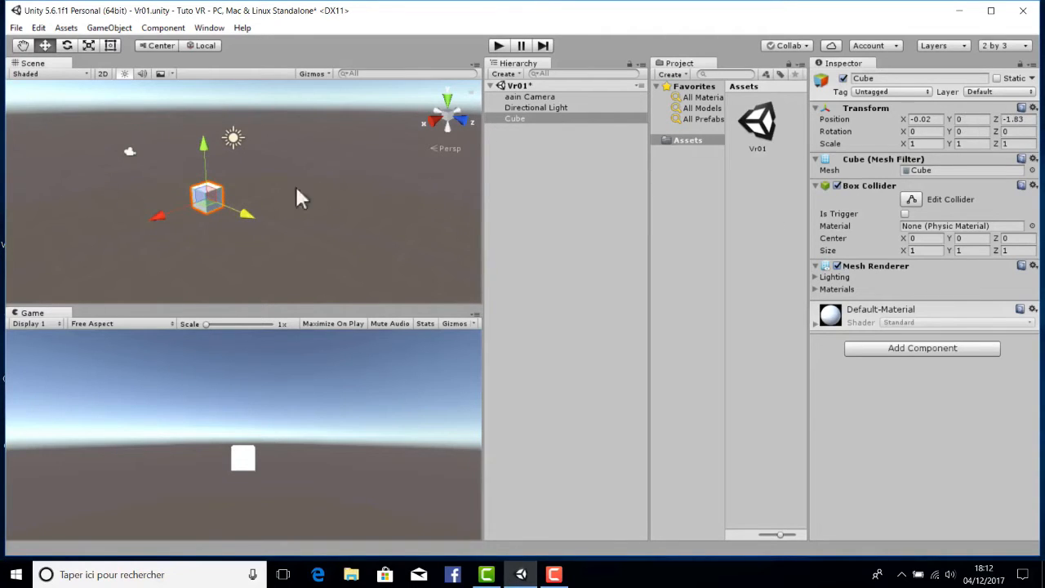
drag(248, 213, 250, 162)
drag(284, 236, 197, 120)
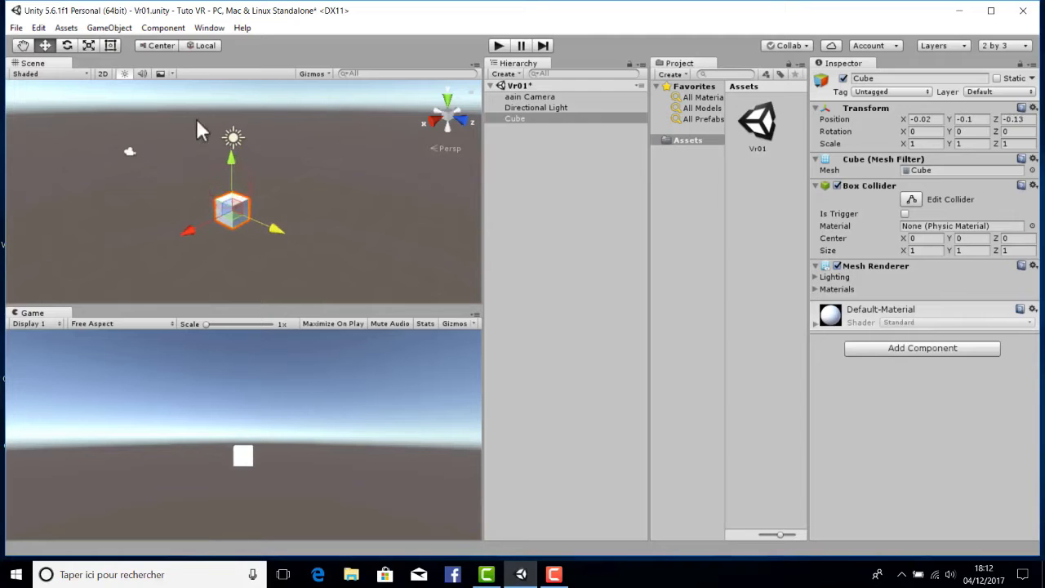
Rotate the cube around its three axes to about X 6.57, Y 3.42, Z 15.29 degrees.
click(66, 45)
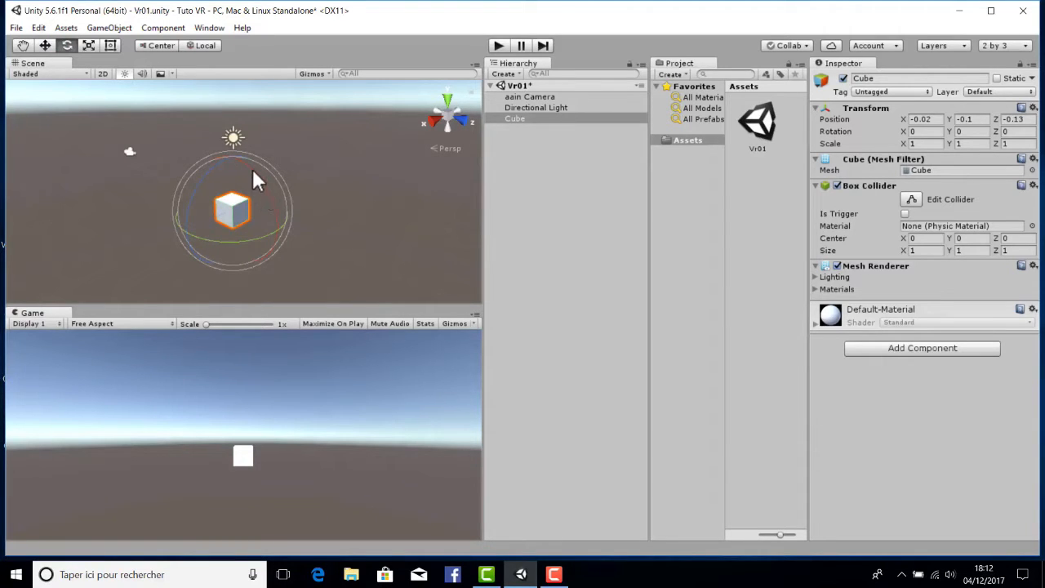
drag(253, 171, 200, 159)
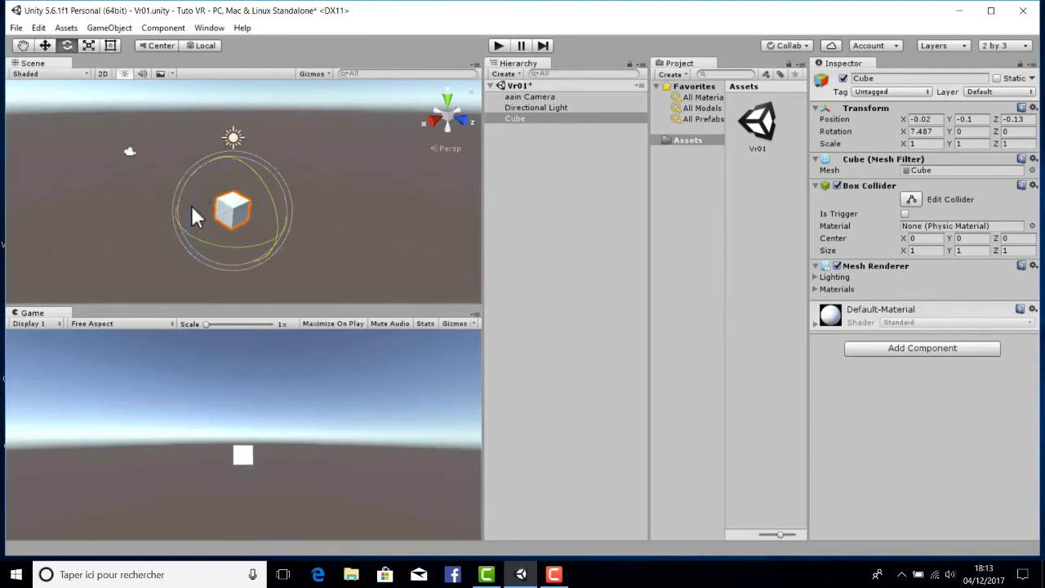
drag(191, 205, 203, 188)
mouse_move(204, 230)
mouse_down()
mouse_move(269, 261)
mouse_move(214, 223)
mouse_up()
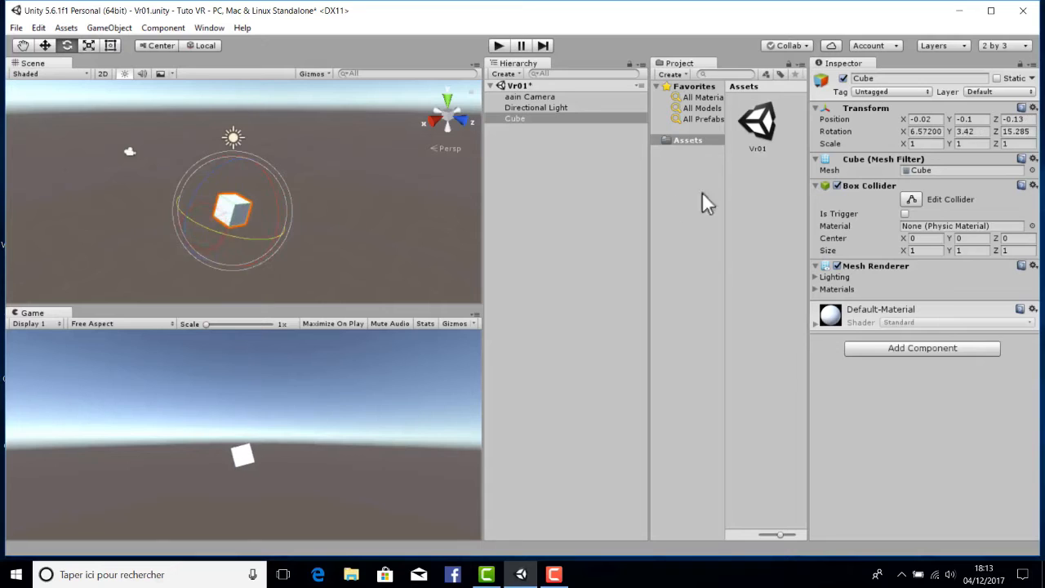
Set the cube's rotation to 0 on the X, Y and Z axes.
click(933, 133)
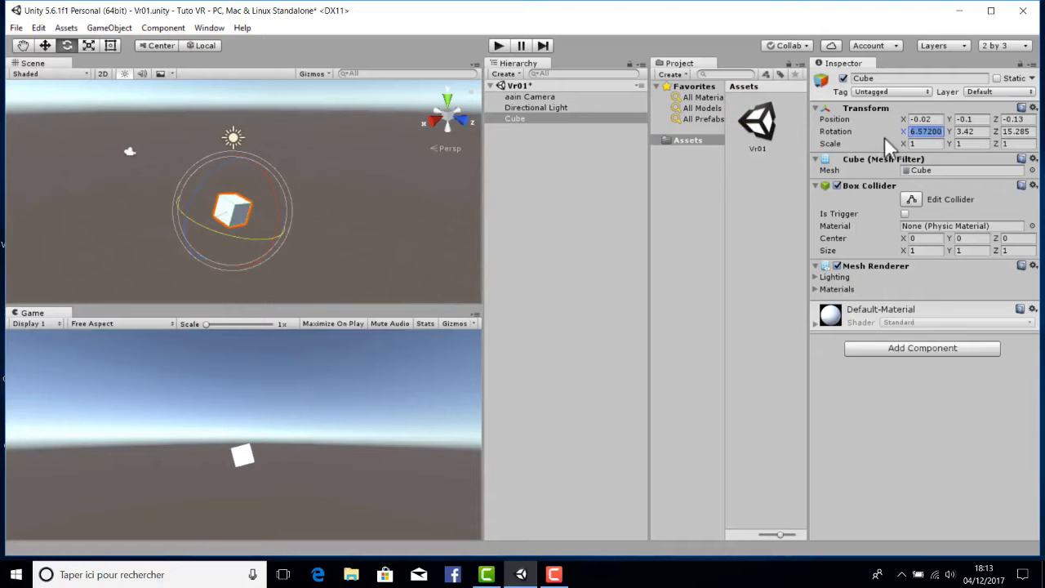
text(0)
click(972, 131)
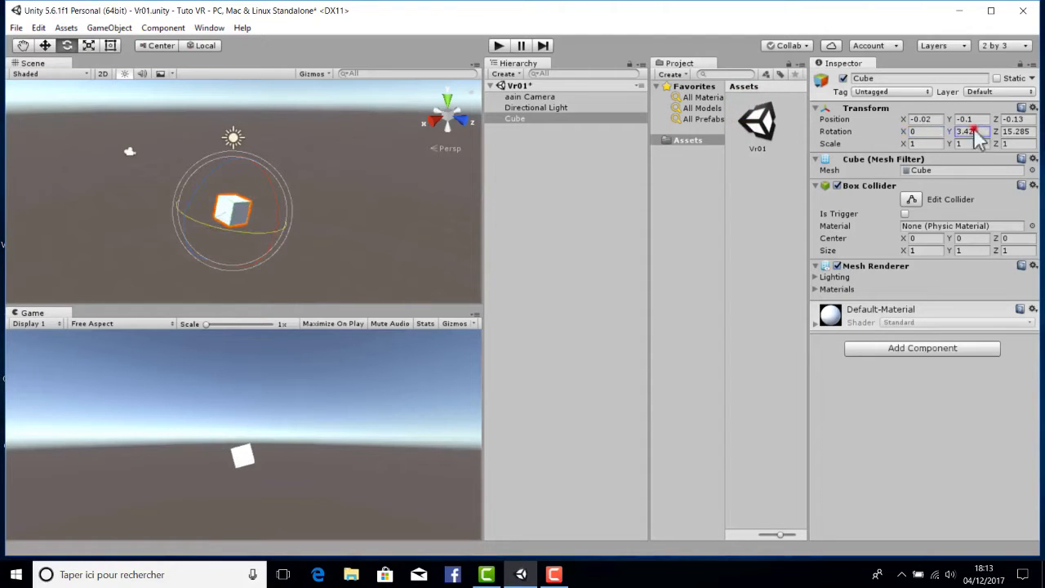
text(0)
drag(1017, 134, 809, 106)
text(0)
Set the cube's position to 0 on the X, Y and Z axes.
click(936, 122)
text(0)
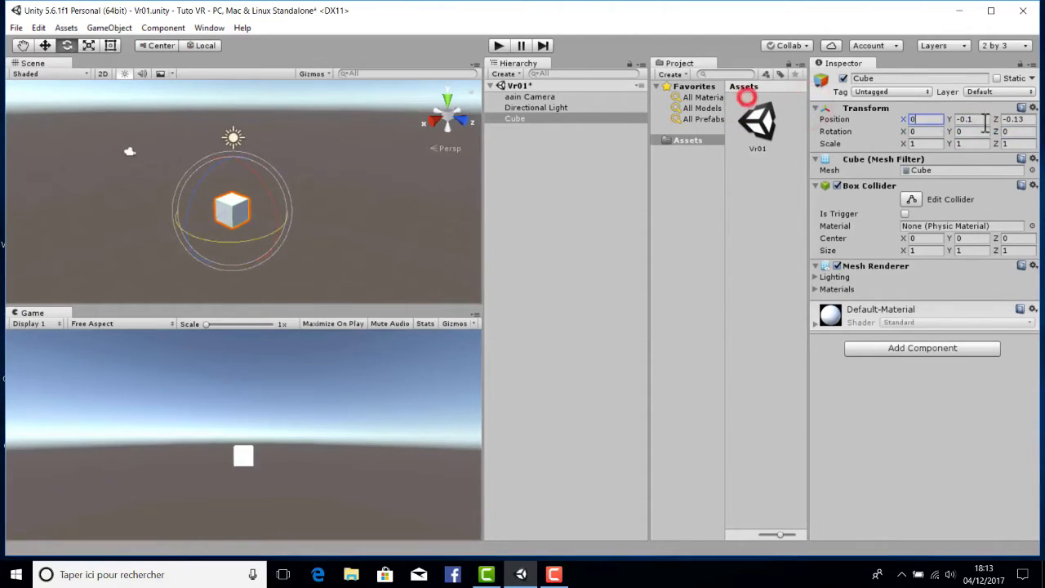
click(975, 120)
text(0)
click(1013, 121)
text(0)
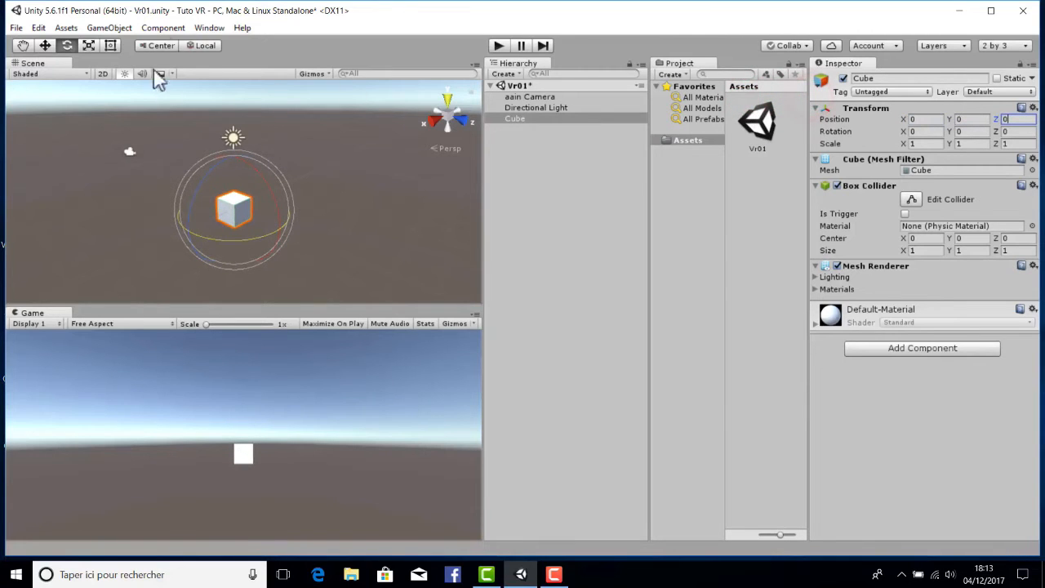
Scale the cube along each axis to about X 1.67, Y 2.04, Z 2.03.
click(226, 208)
click(87, 48)
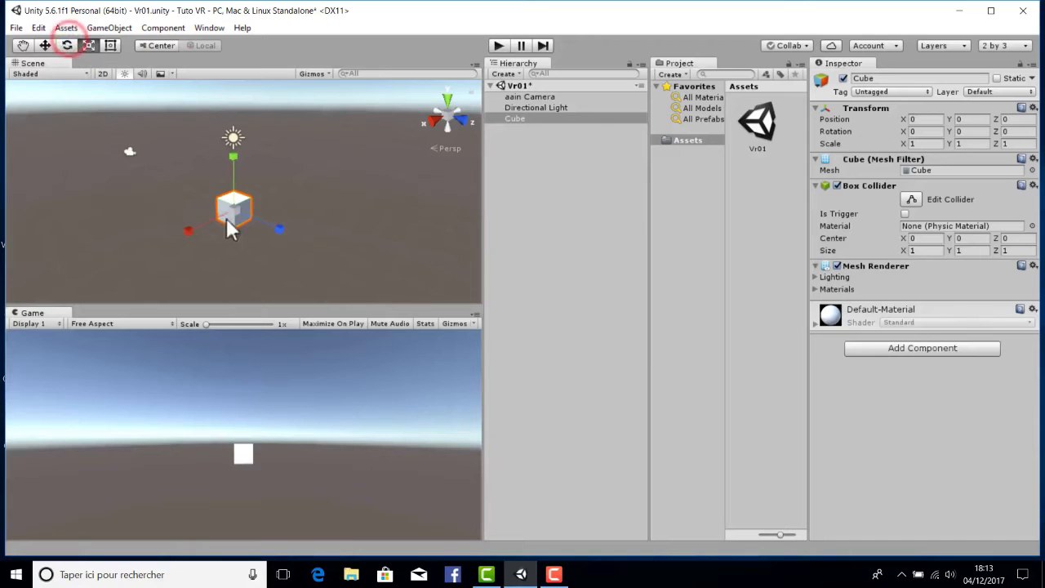
drag(183, 234, 153, 230)
drag(233, 156, 235, 137)
drag(279, 228, 308, 254)
Set the cube's scale to 0 on the X, Y and Z axes.
click(924, 143)
click(730, 120)
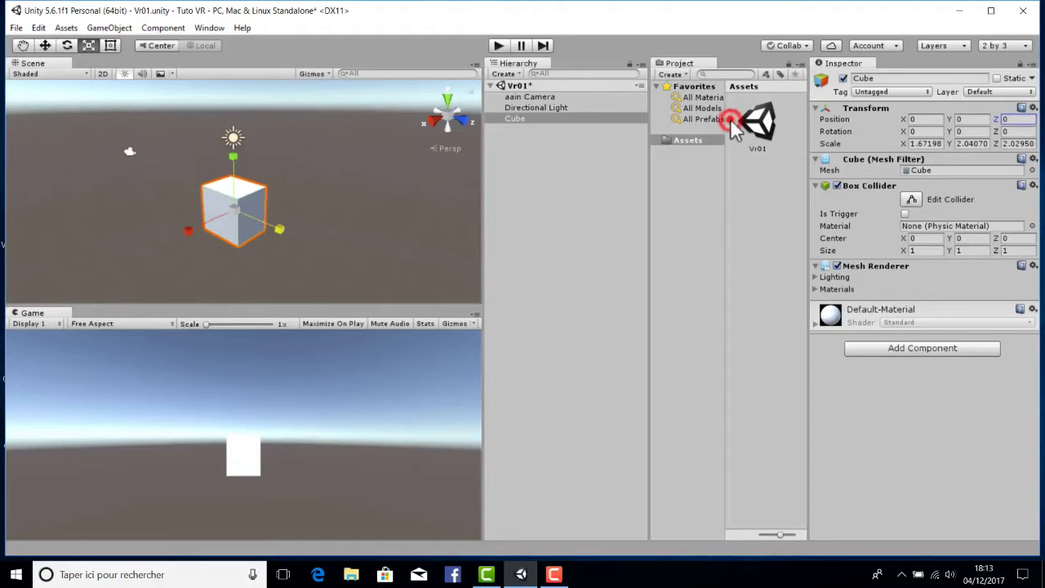
text(0)
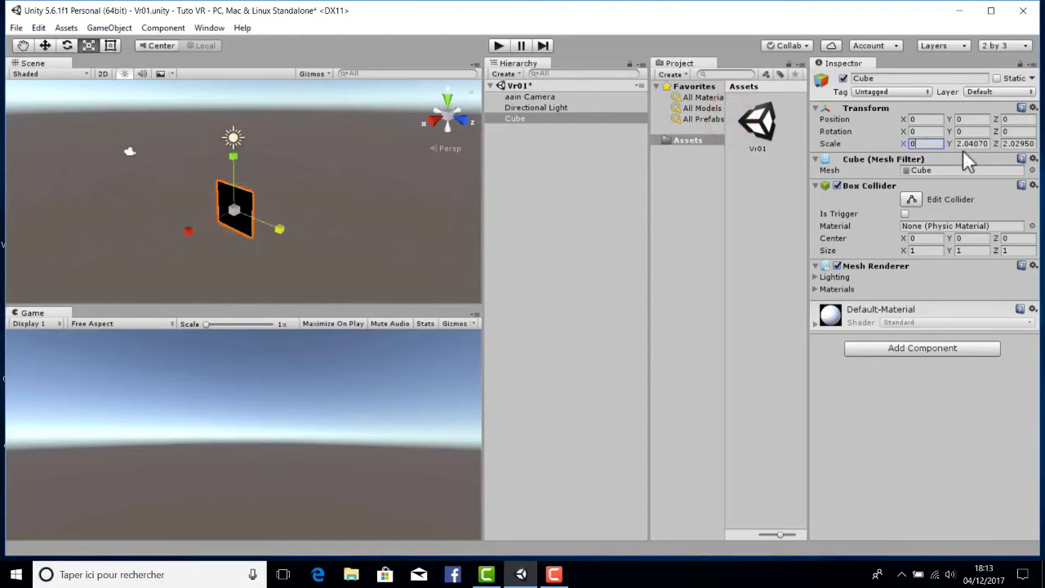
key(Tab)
text(0)
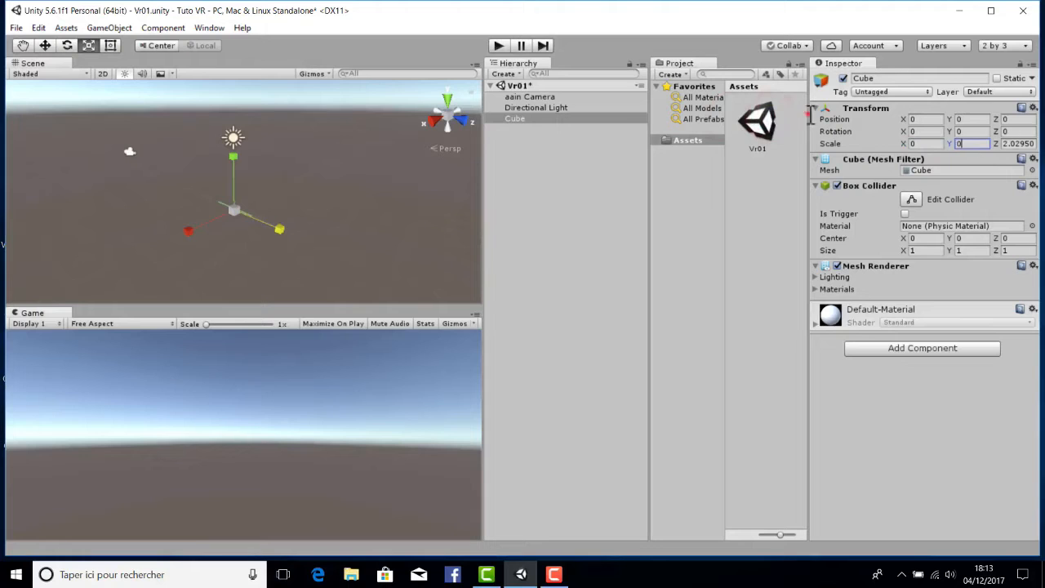
key(Tab)
text(0)
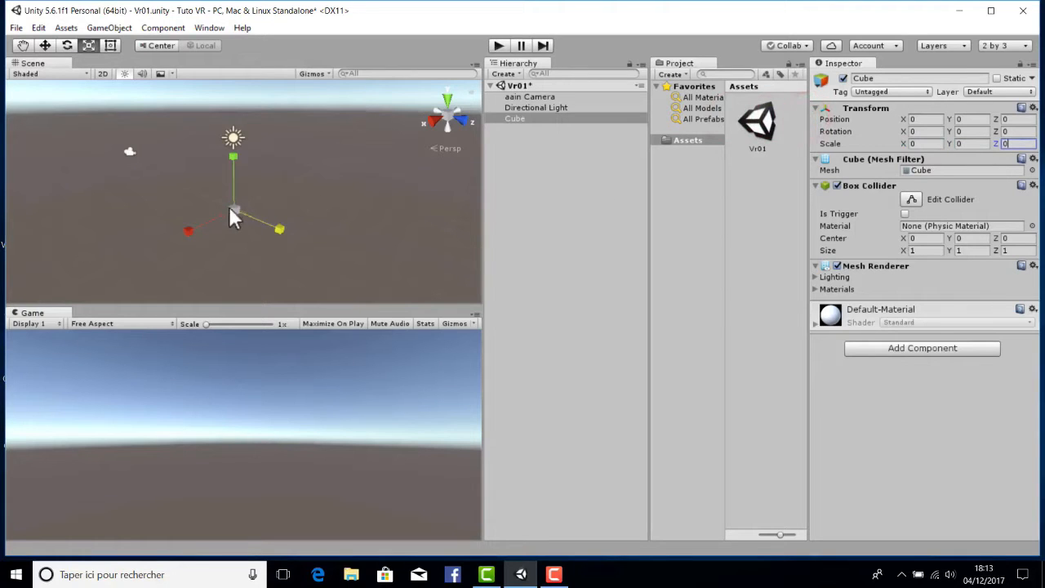
click(229, 208)
Set the cube's scale to 1 on the X, Y and Z axes.
click(912, 146)
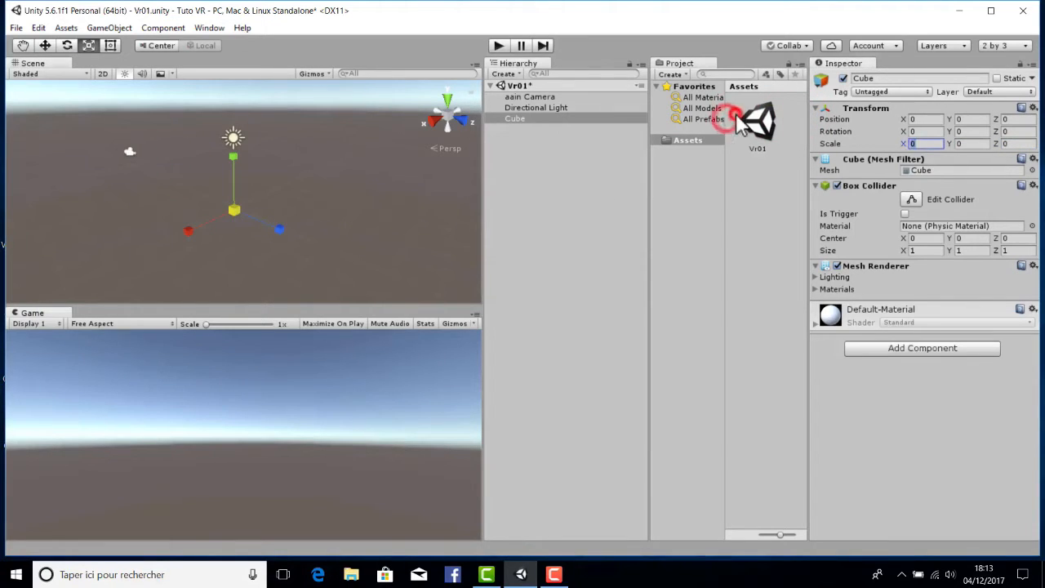
text(1)
key(Tab)
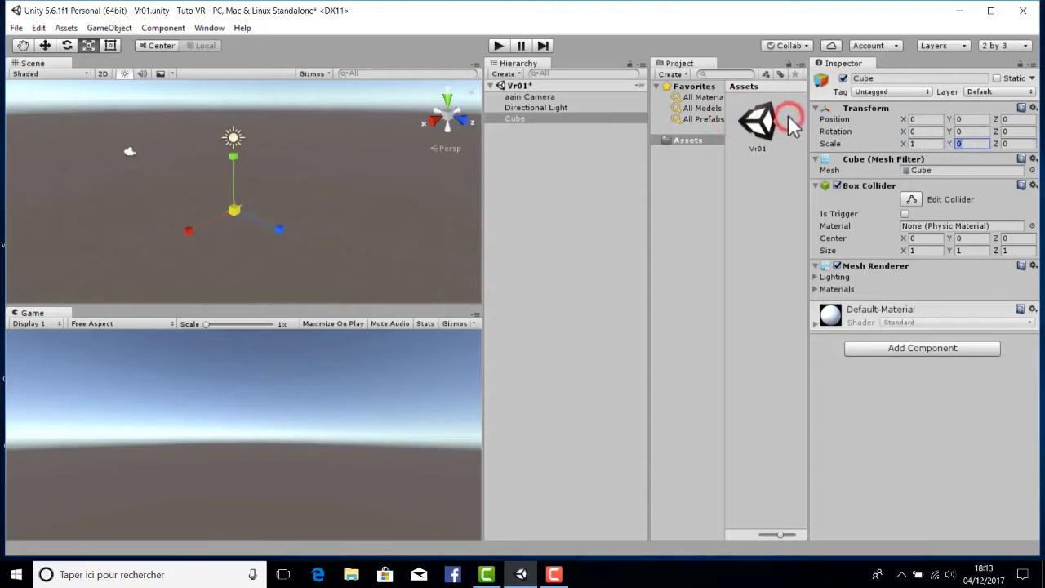
text(1)
key(Tab)
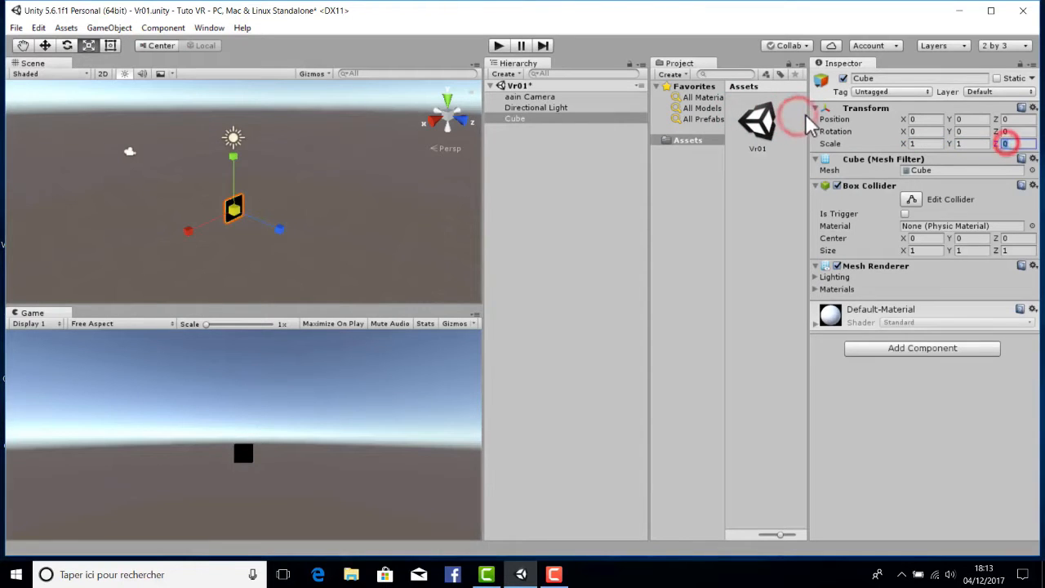
text(1)
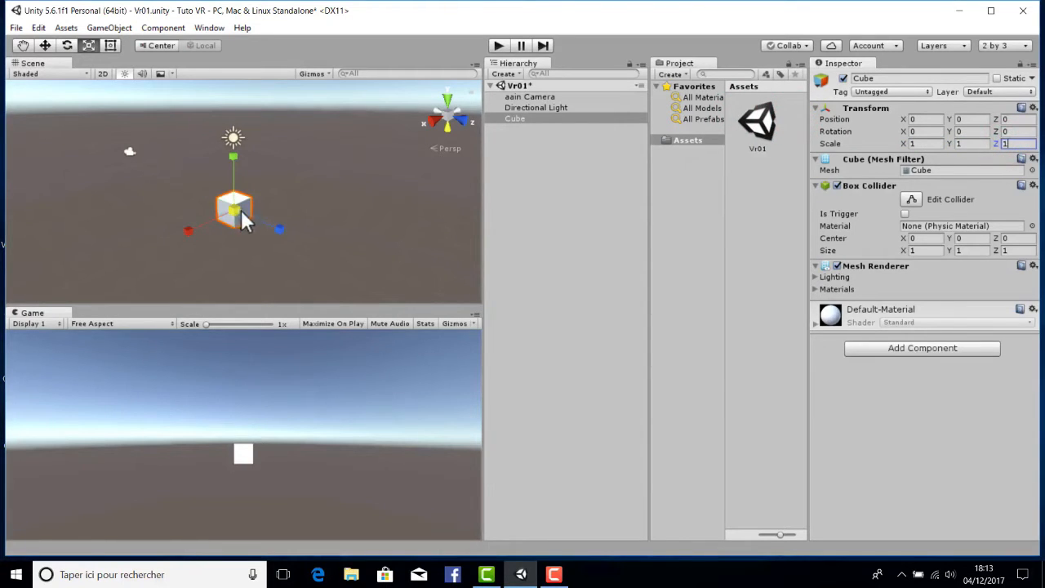
Scale the cube uniformly to about 1.52 on all three axes.
click(275, 181)
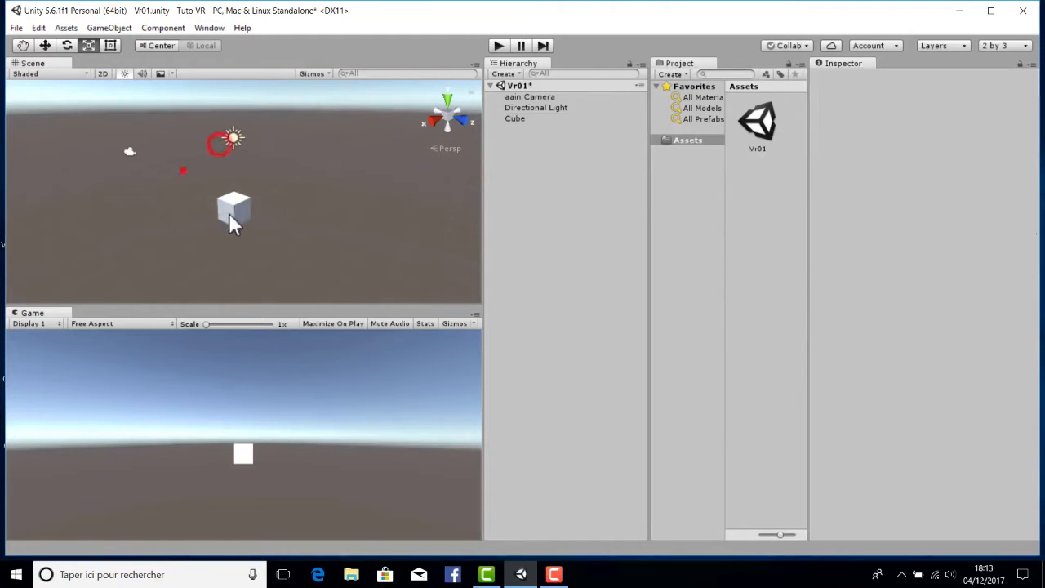
click(233, 214)
drag(234, 209, 277, 210)
Resize the cube by its corner handles with the Rect tool to about X 2.99, Y 2.17, Z 1.31.
click(104, 45)
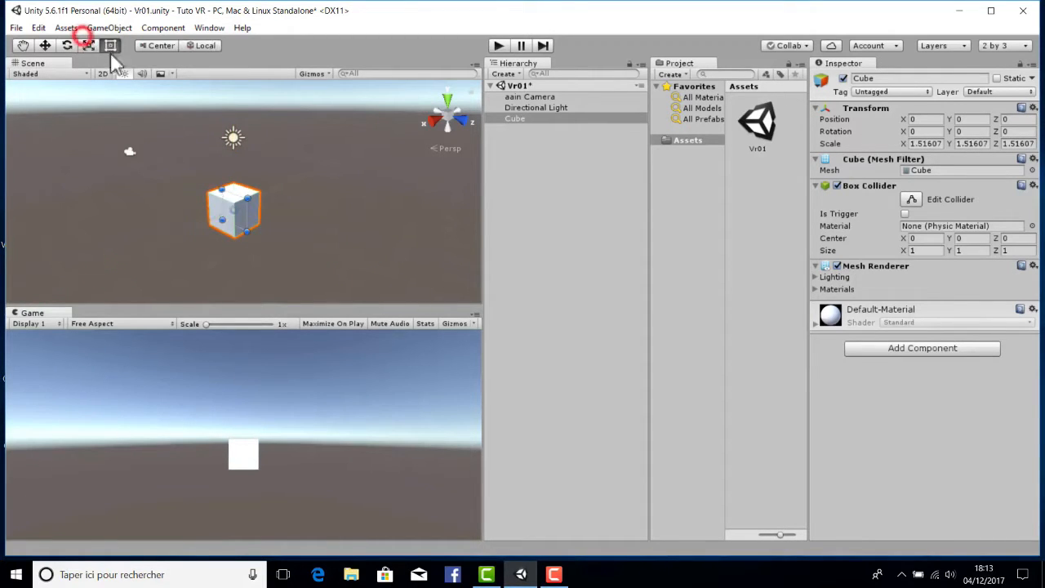
scroll(231, 200, up, 1)
drag(221, 187, 180, 150)
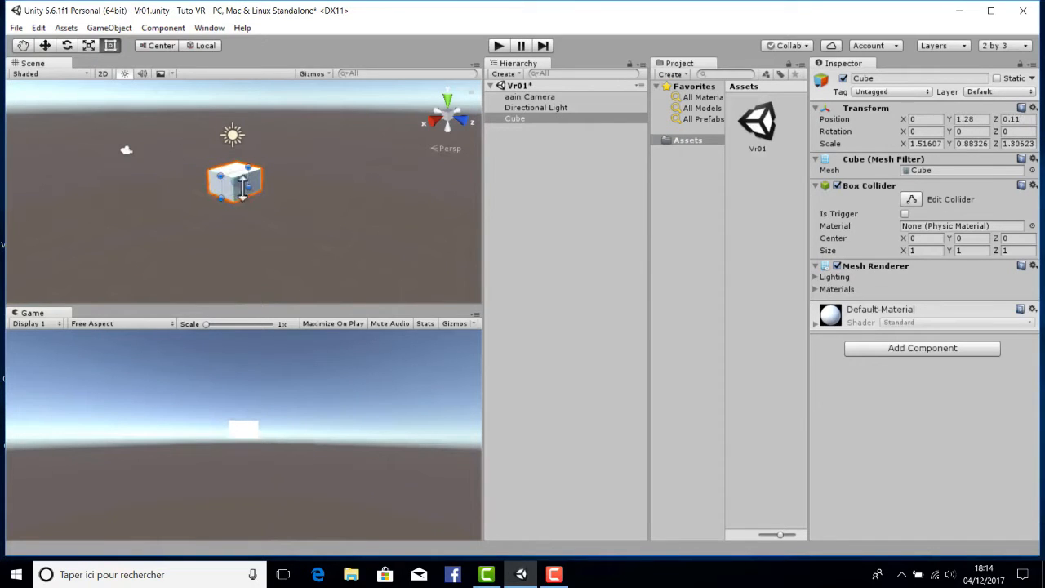
drag(218, 195, 192, 252)
click(256, 222)
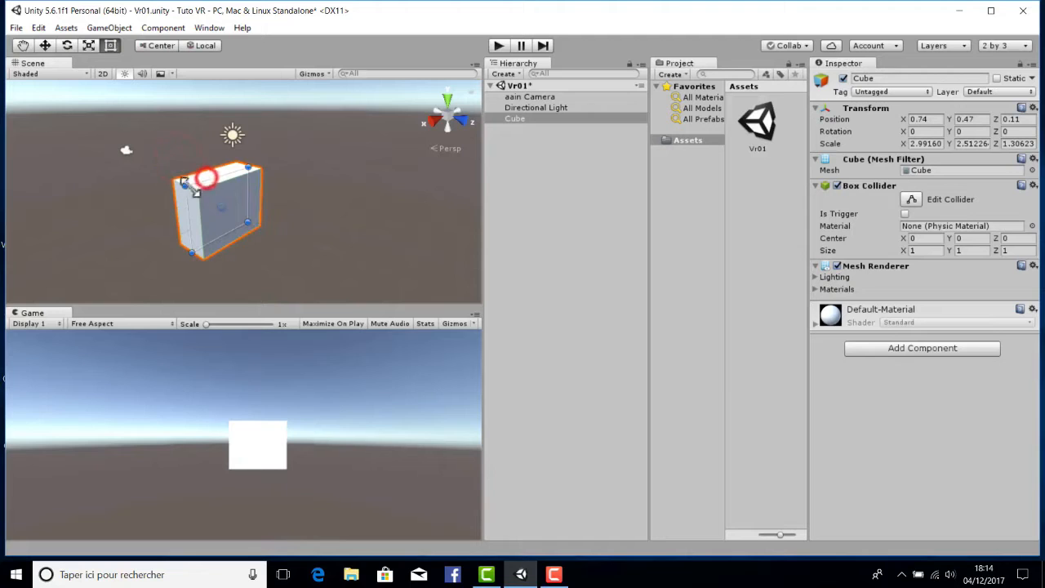
drag(189, 183, 234, 170)
Scale the cube down uniformly to about X 2.65, Y 1.93, Z 1.16 and deselect it.
click(89, 45)
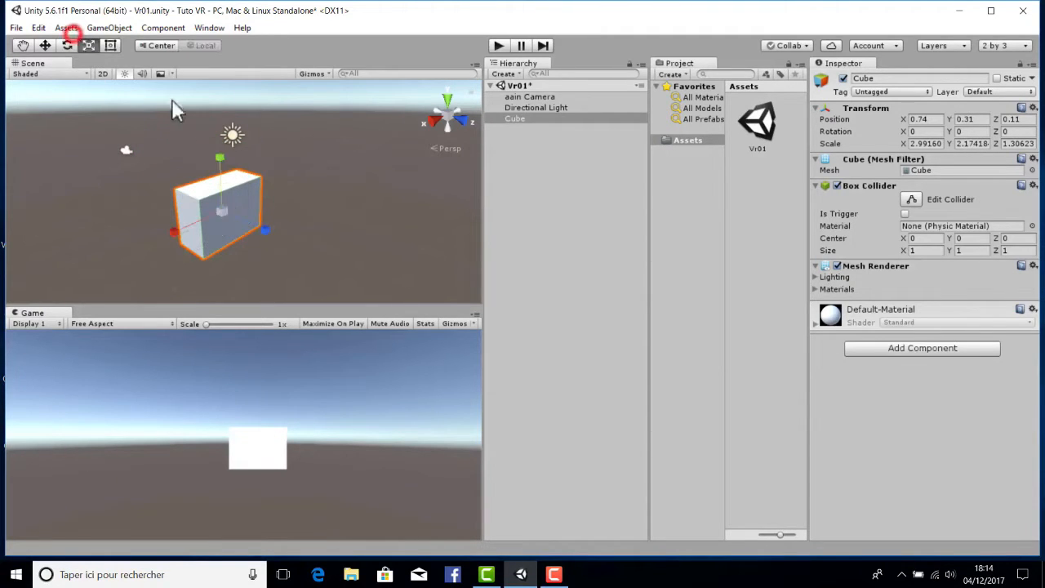
drag(223, 209, 202, 192)
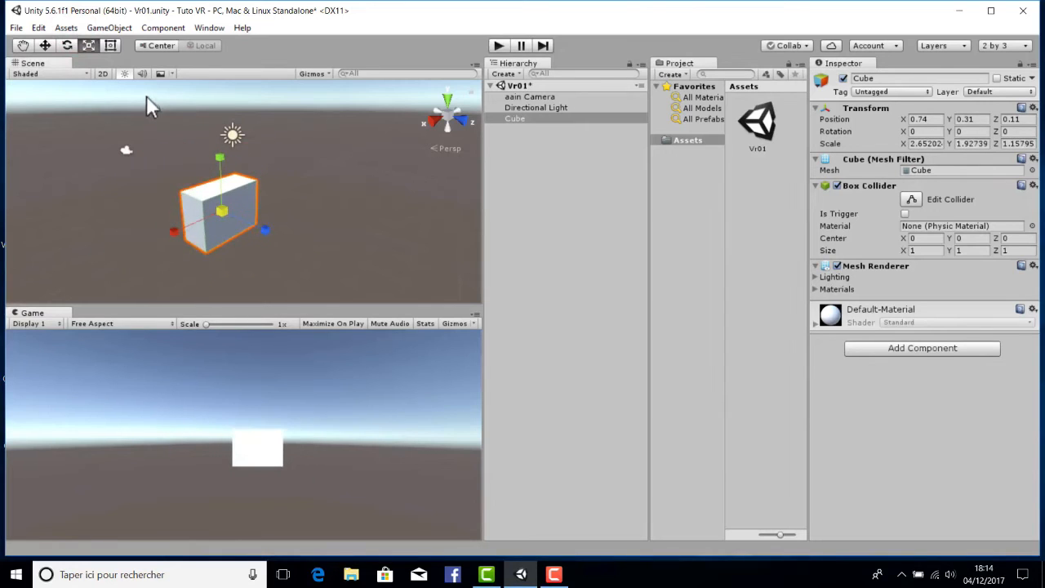
click(145, 78)
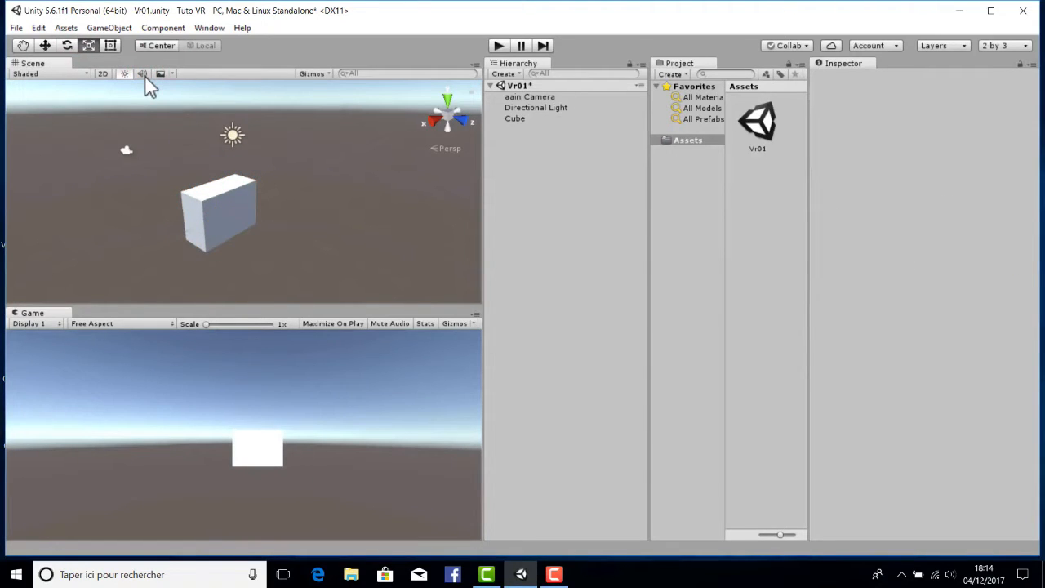
Rename the "aain Camera" object as Camera.
click(529, 97)
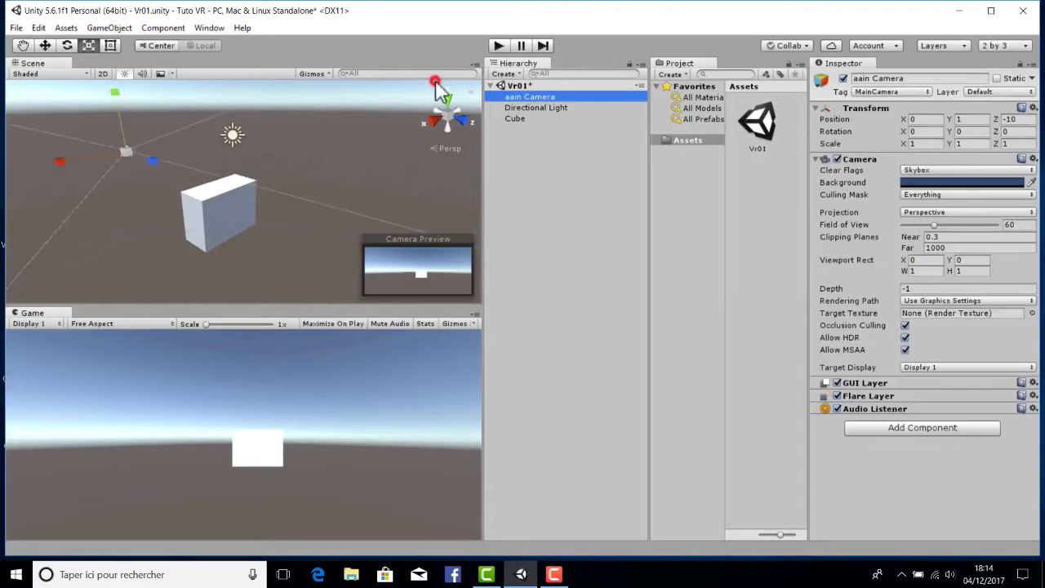
right_click(520, 96)
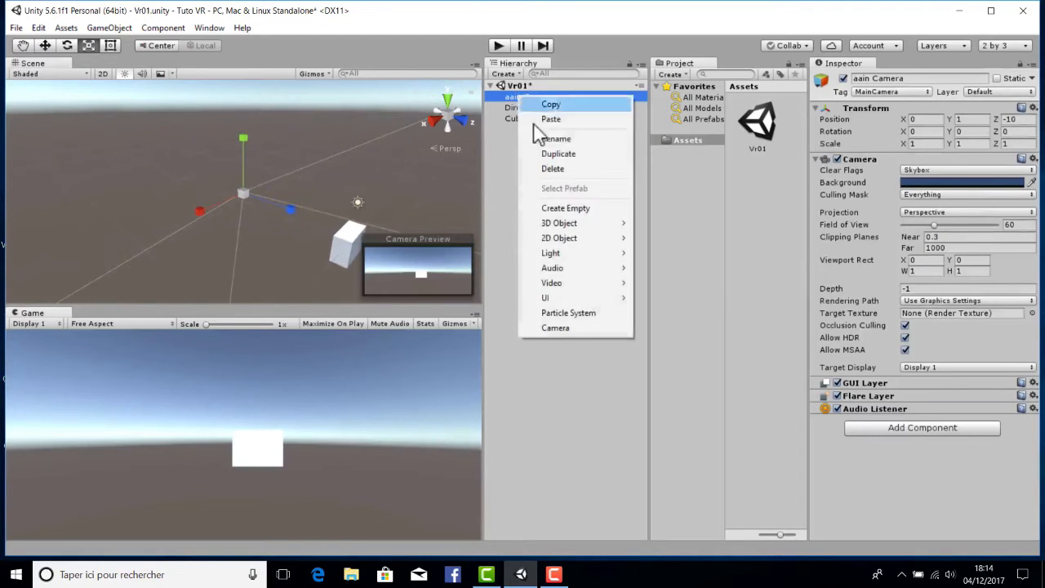
click(539, 141)
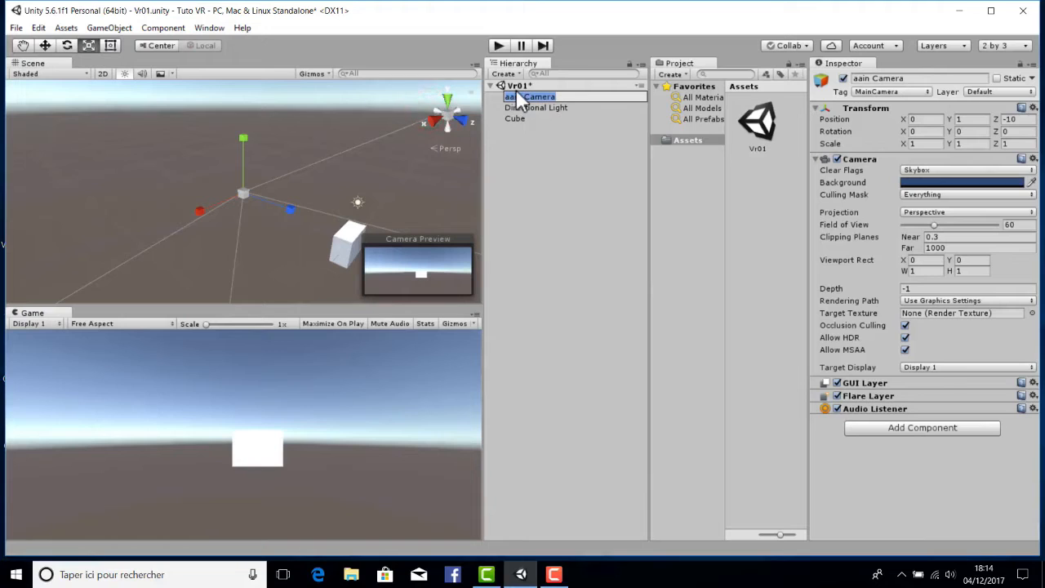
text(Camera)
key(Return)
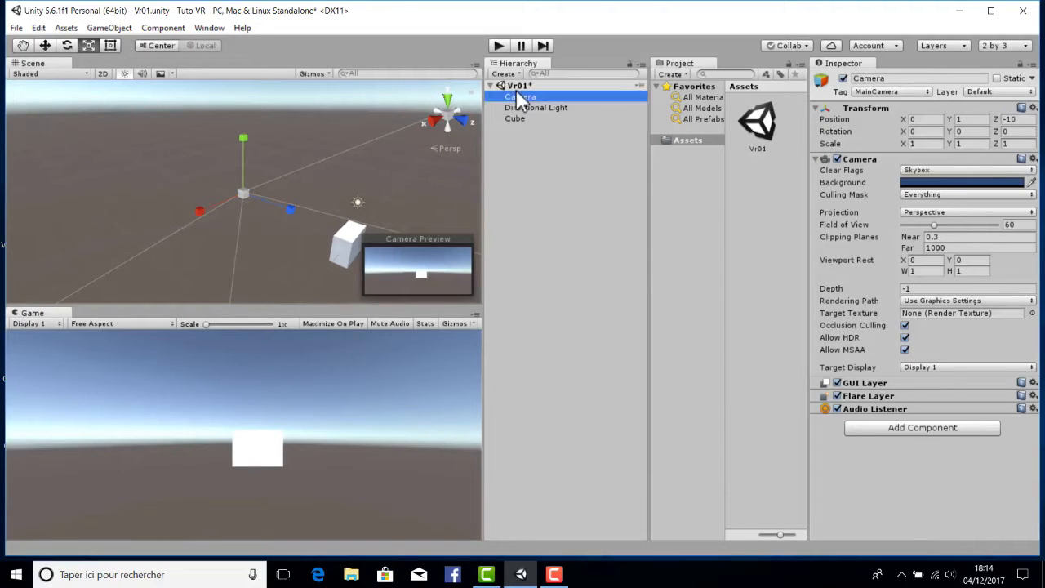
Move the camera along its X and Z axes to about X 1.5, Z -6.48.
click(45, 44)
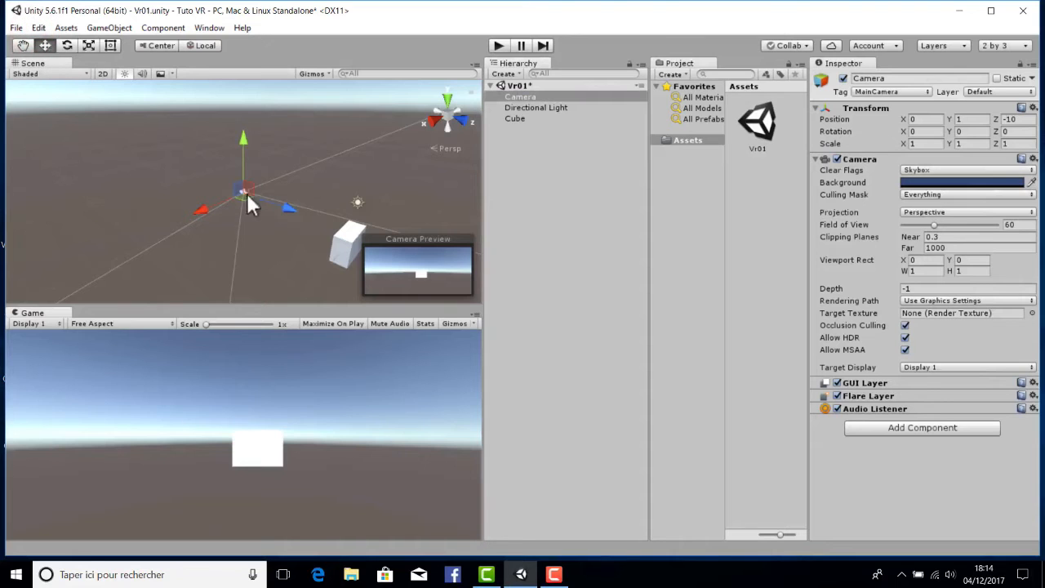
drag(281, 208, 316, 214)
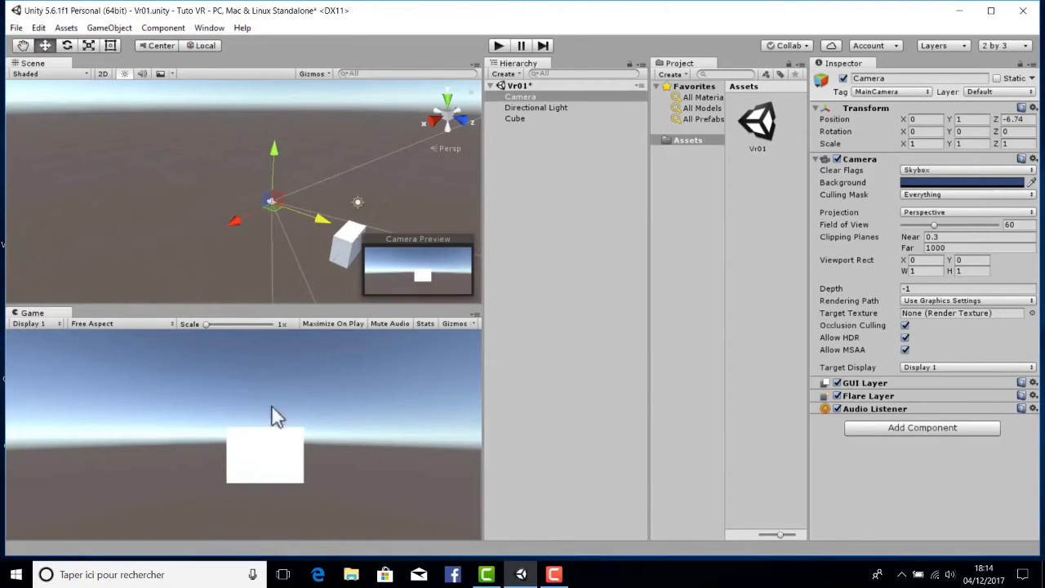
mouse_move(242, 214)
mouse_down()
mouse_move(224, 227)
mouse_move(228, 218)
mouse_up()
drag(301, 223, 79, 85)
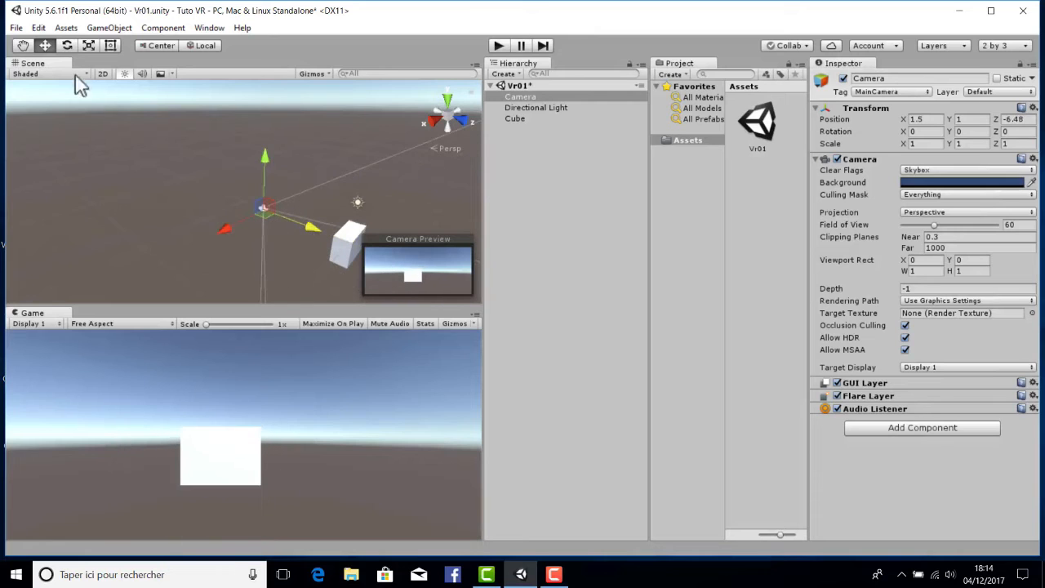
Rotate the camera to about X -9.04, Y 6.61, Z 1.49 degrees and scale it uniformly to about 0.65.
click(67, 44)
drag(232, 240, 239, 211)
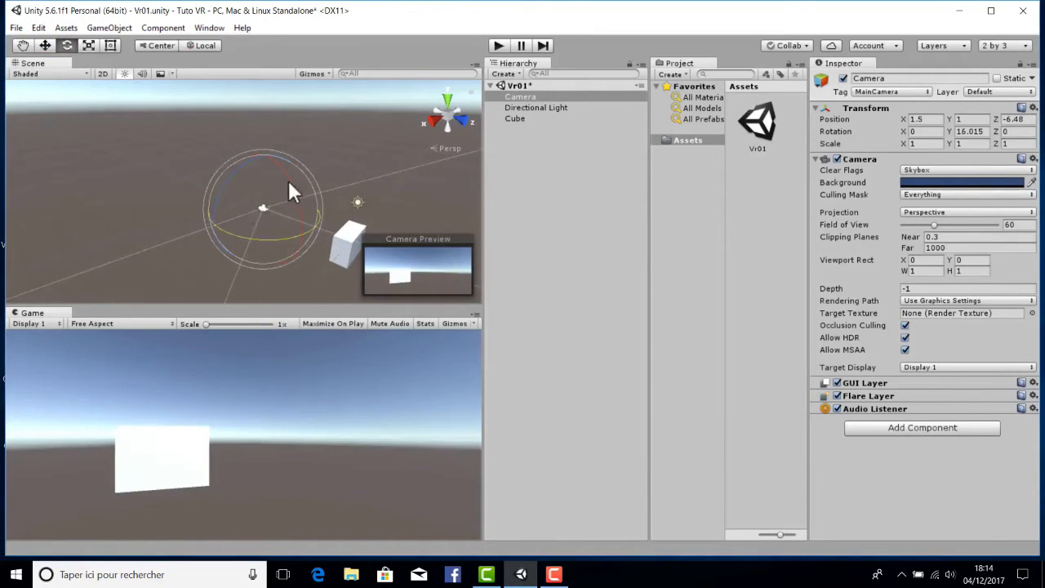
drag(288, 180, 245, 214)
click(89, 45)
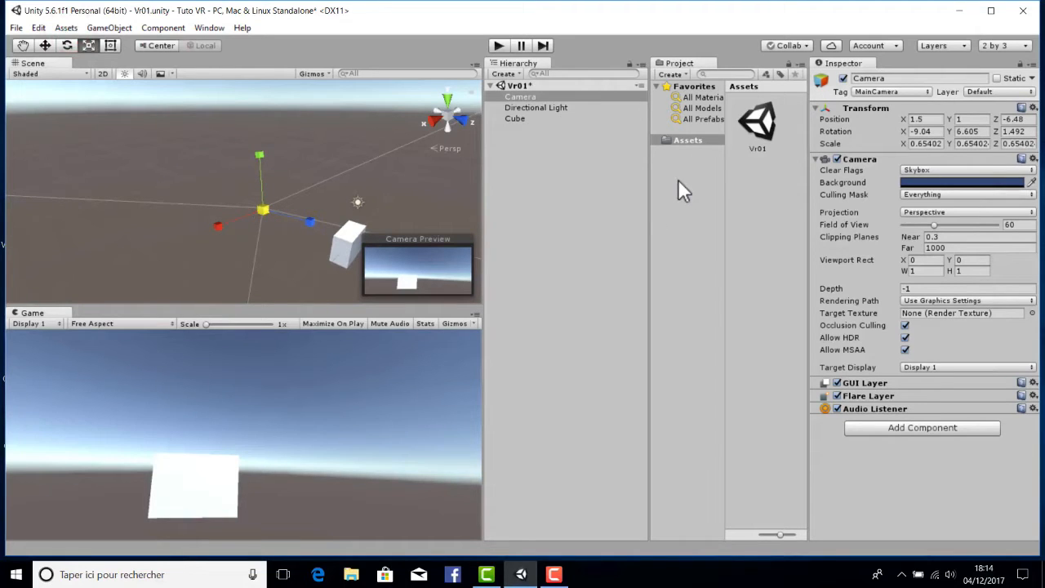
Move the camera to about X 0.23, Y 0.97, Z -6.33 and rotate it to about X -8.85, Y 0.99, Z 2.37 degrees.
click(45, 45)
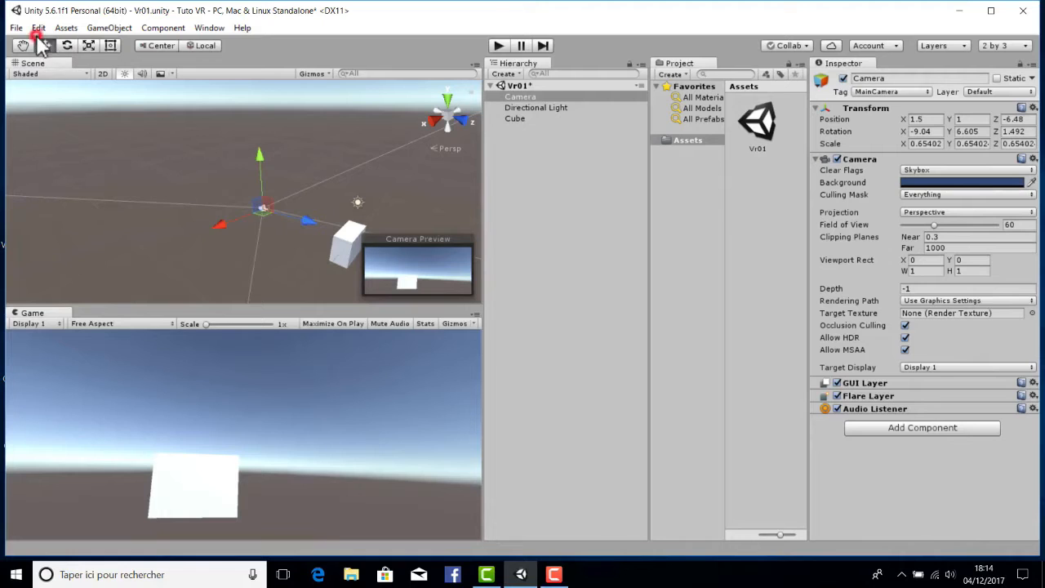
drag(262, 213, 417, 219)
click(67, 45)
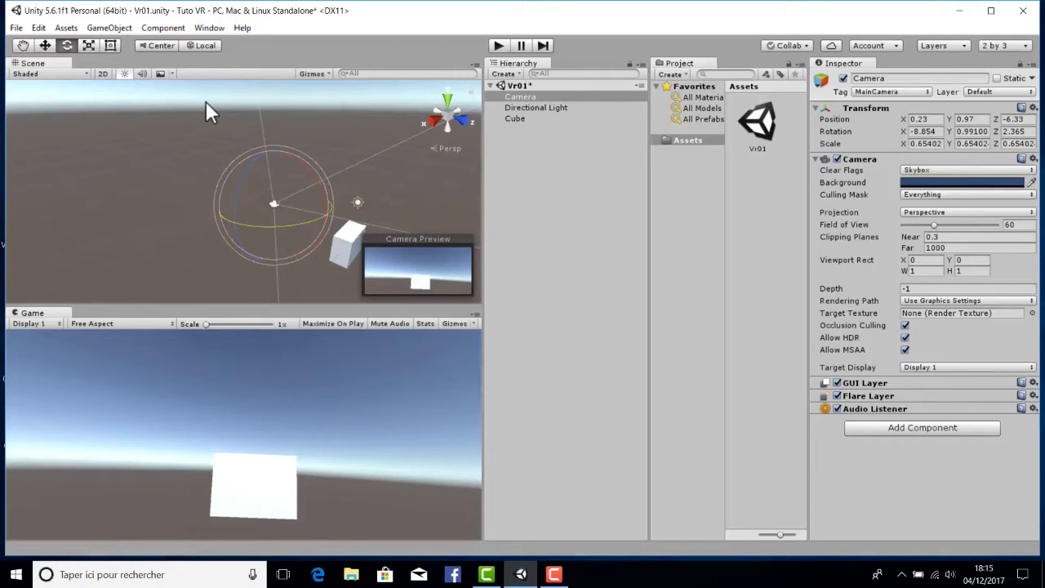
Show the scene from the top and move the cube along its X axis.
click(348, 236)
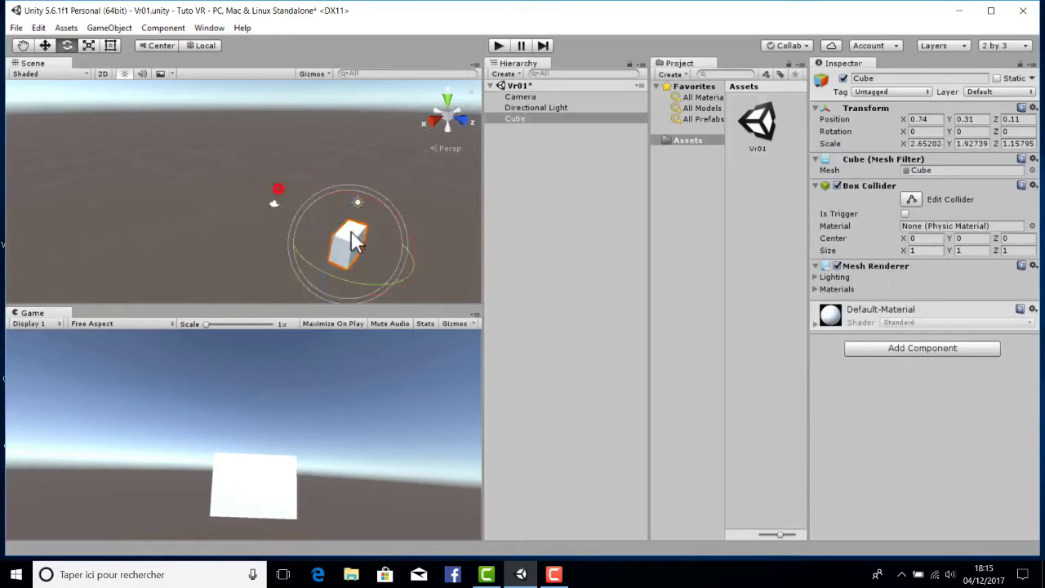
click(446, 101)
alt+right_drag(359, 128, 465, 163)
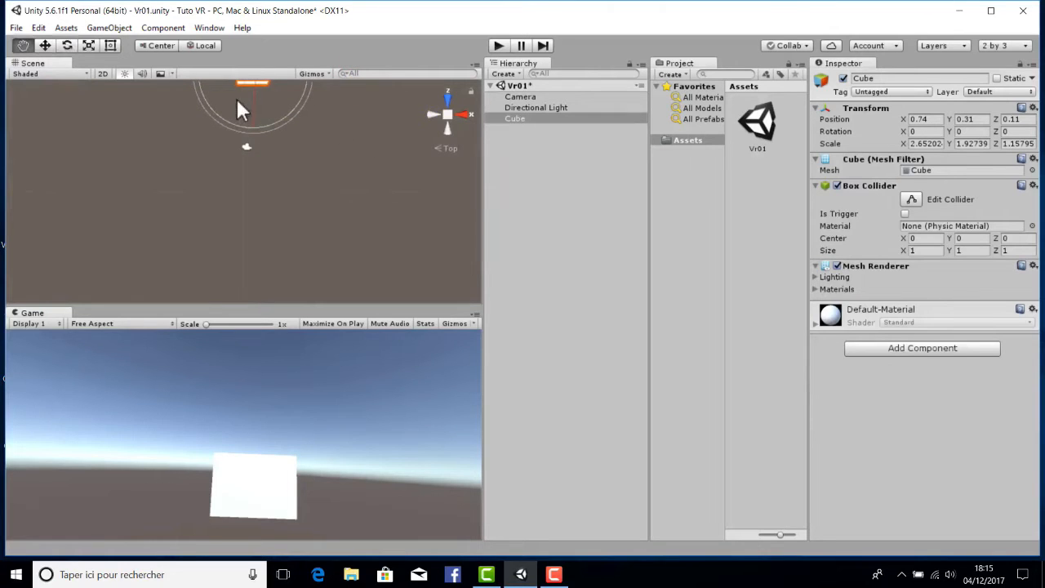
middle_drag(352, 102, 346, 209)
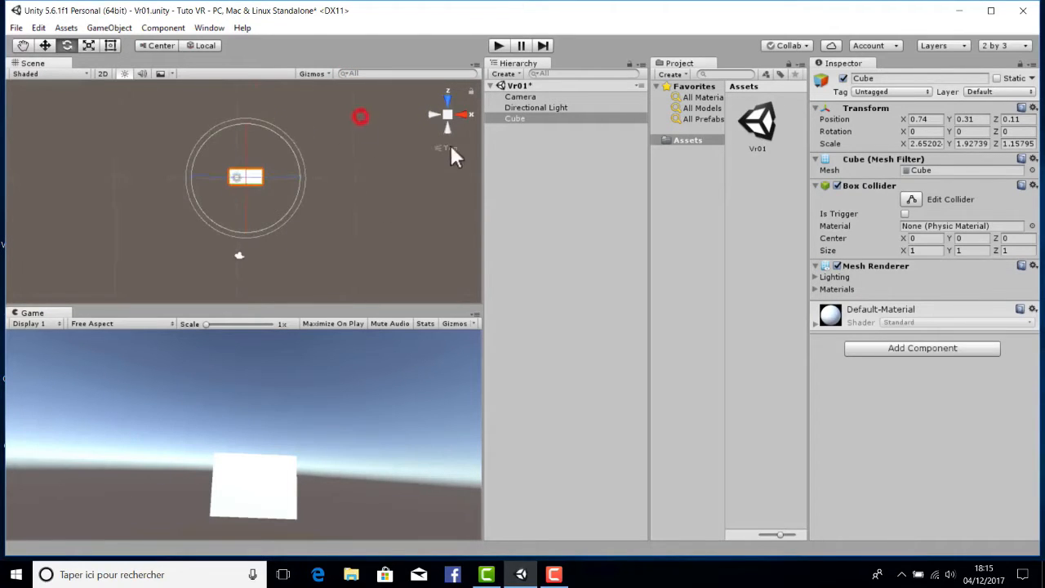
click(45, 45)
mouse_move(302, 179)
mouse_down()
mouse_move(276, 181)
mouse_move(295, 183)
mouse_up()
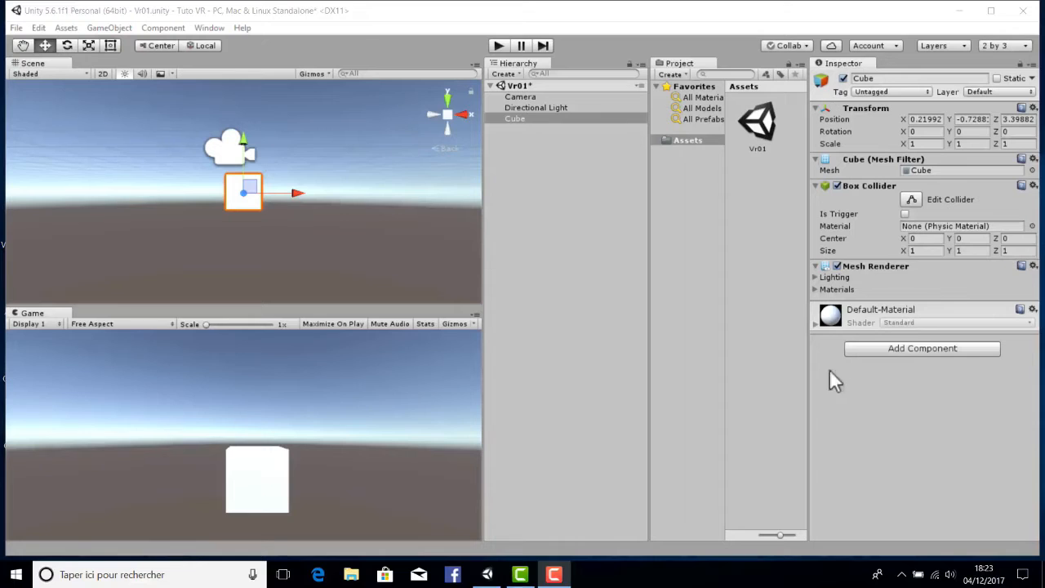
Examine the properties of the cube, the directional light and the camera one after another.
double_click(521, 98)
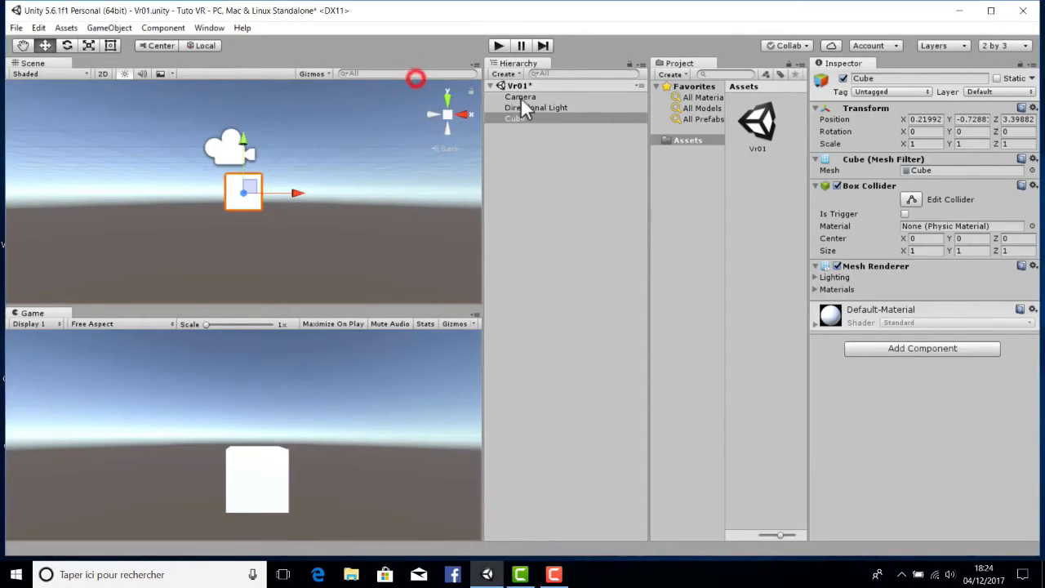
click(522, 118)
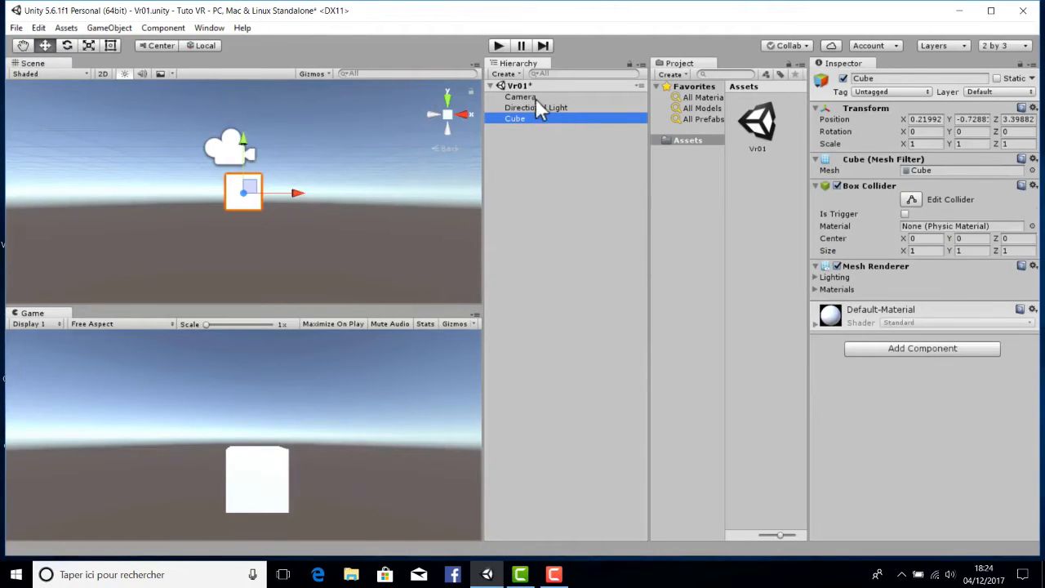
click(537, 107)
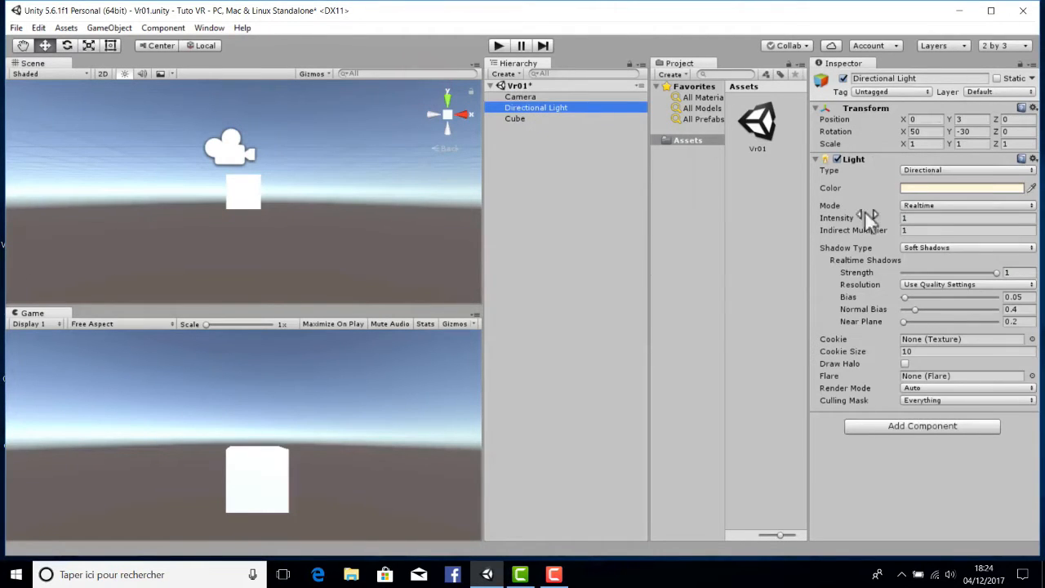
click(514, 120)
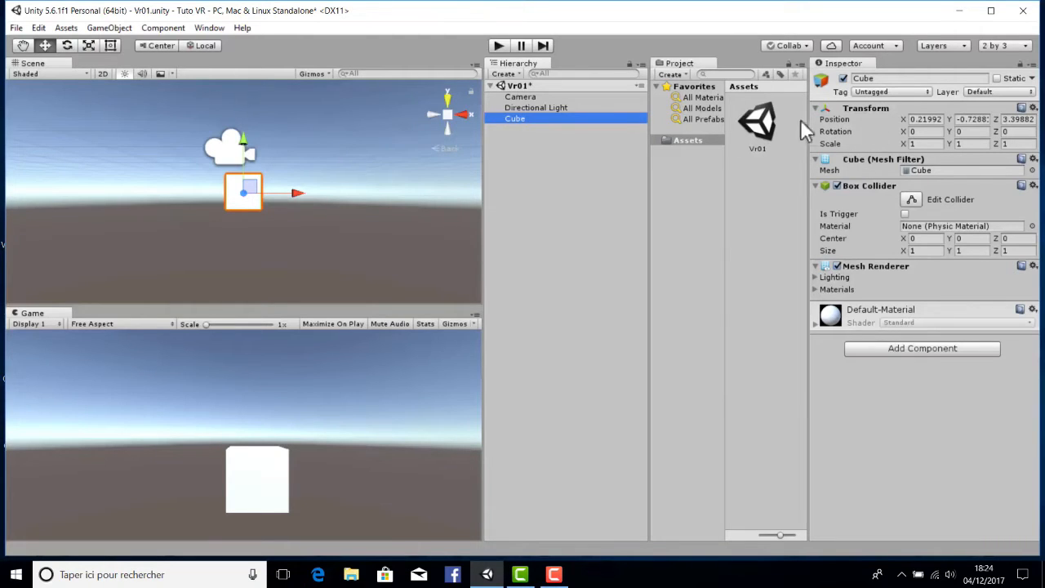
click(520, 96)
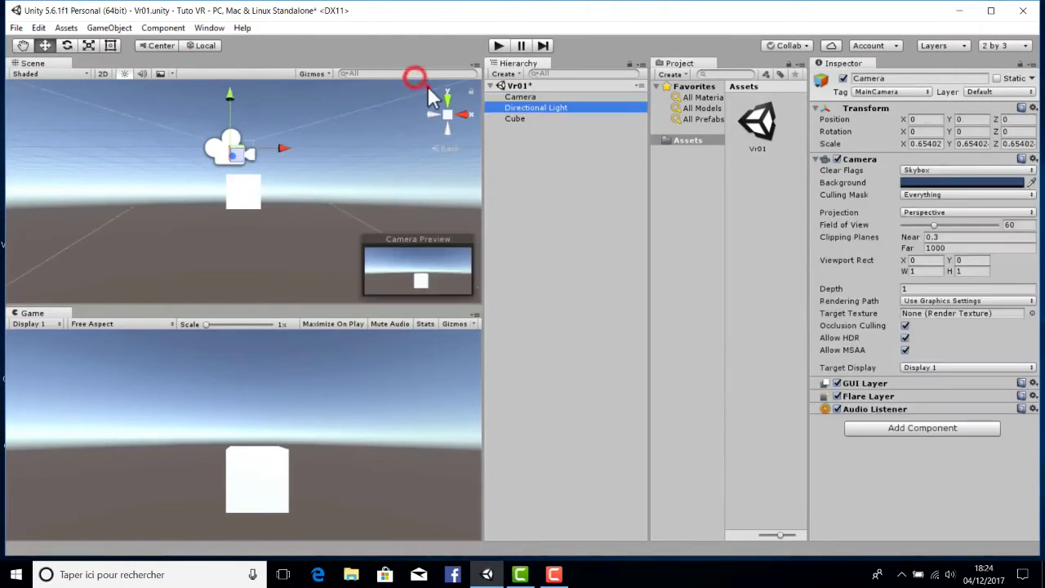
Hide the cube by disabling its Mesh Renderer, and restore it.
click(522, 107)
click(515, 120)
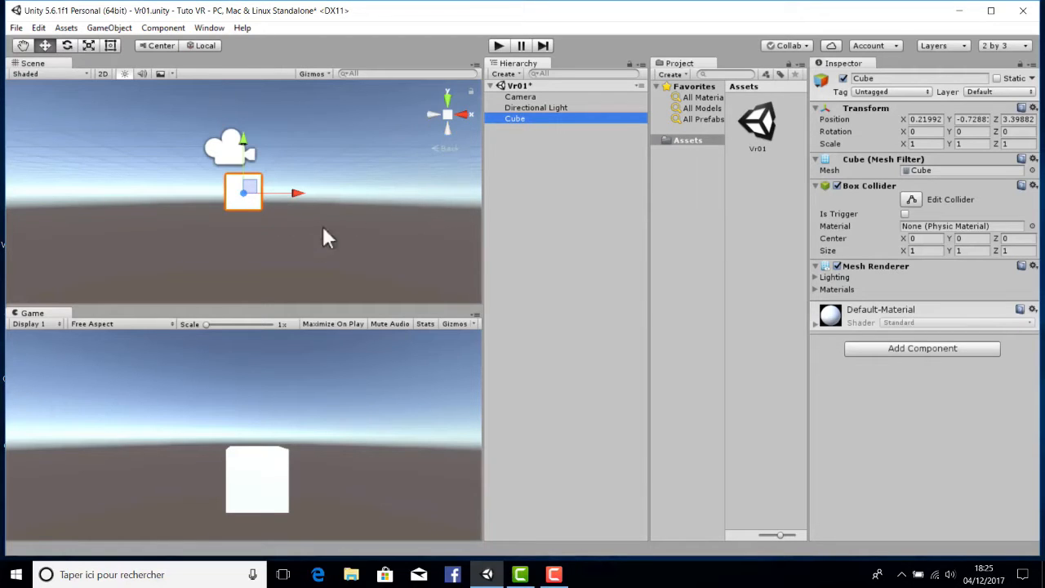
click(835, 266)
click(836, 265)
click(836, 265)
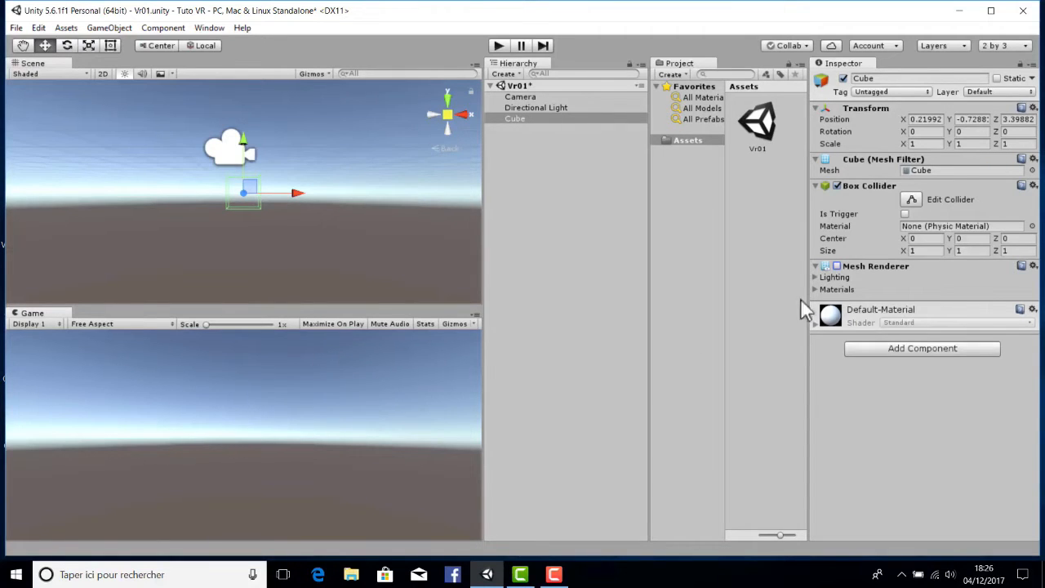
key(ctrl+z)
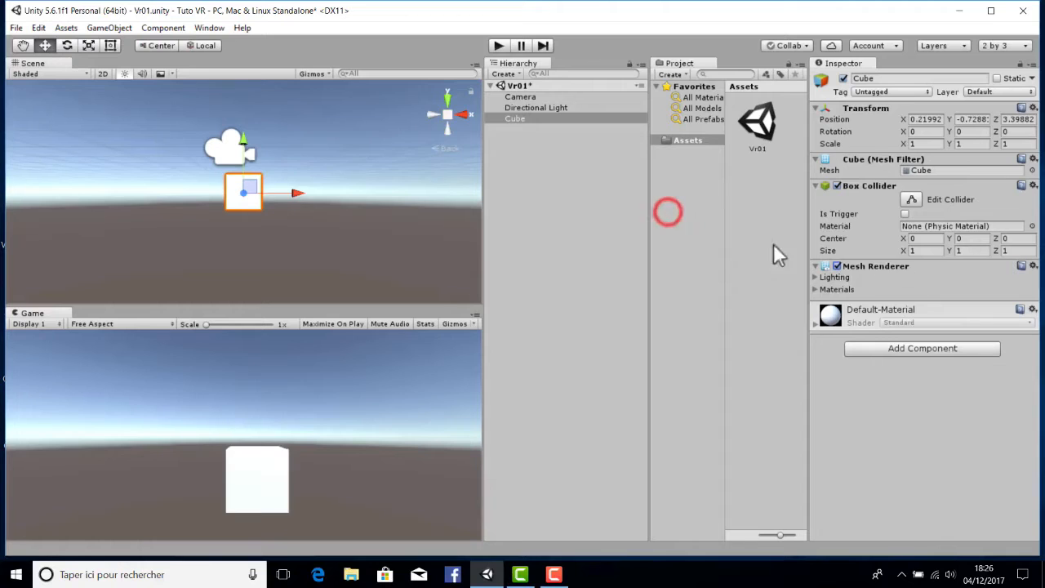
Examine the lighting and materials settings of the cube's Mesh Renderer and the properties of its Default-Material.
click(818, 277)
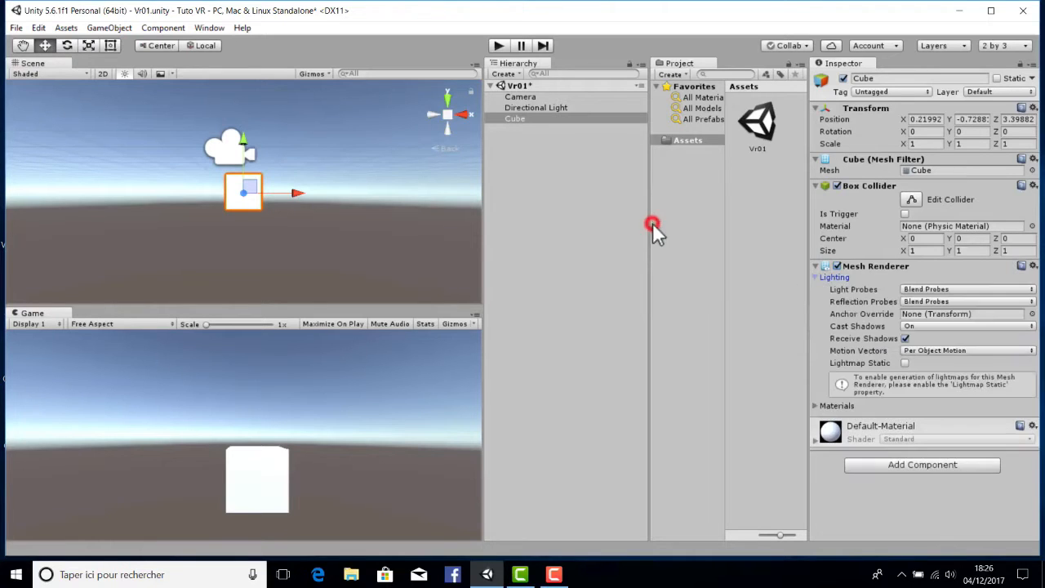
click(817, 405)
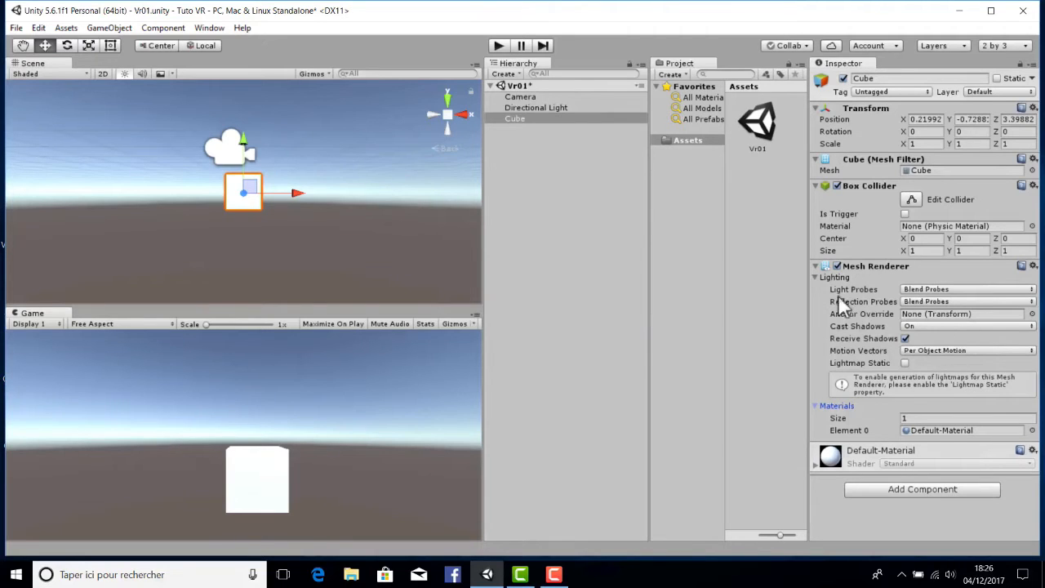
click(817, 465)
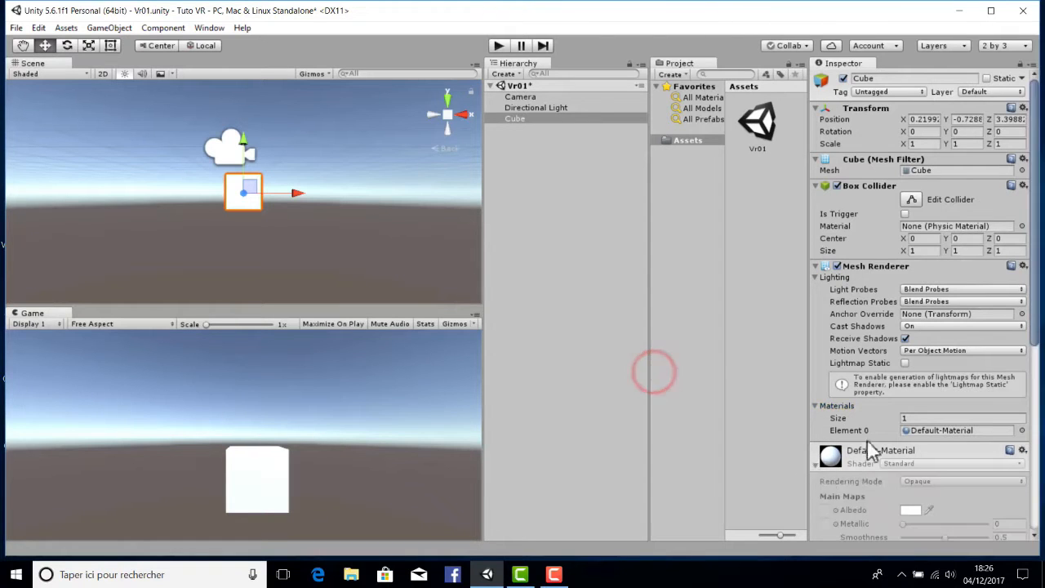
scroll(853, 431, down, 5)
scroll(855, 366, down, 4)
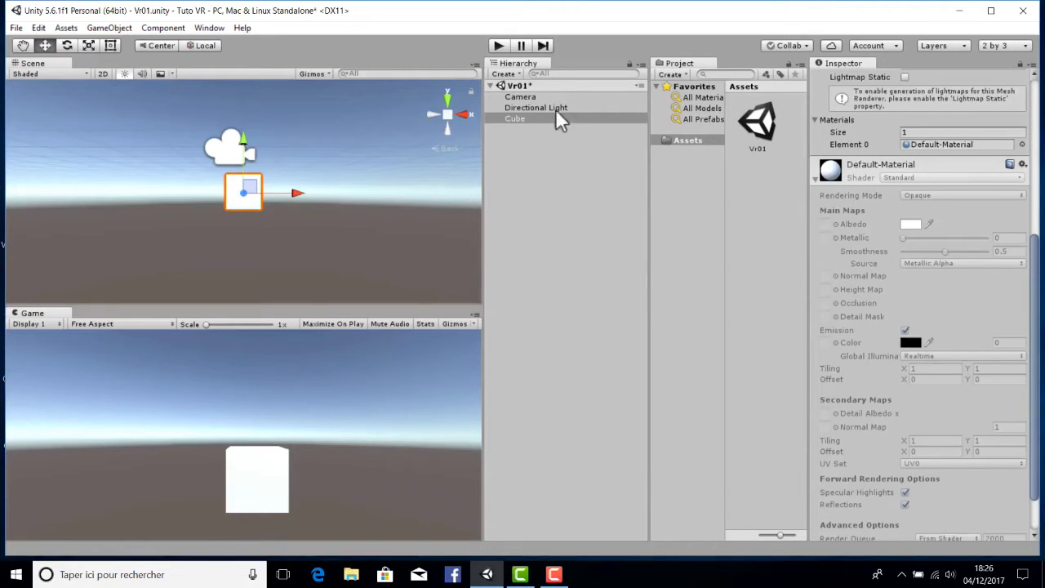
Set the camera's Clear Flags to Solid Color.
click(510, 99)
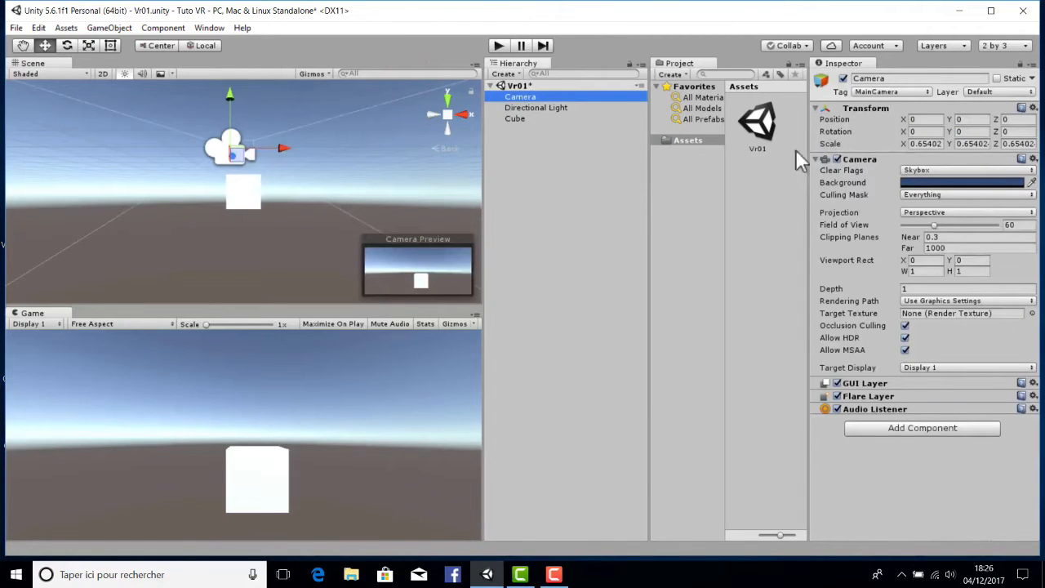
click(906, 172)
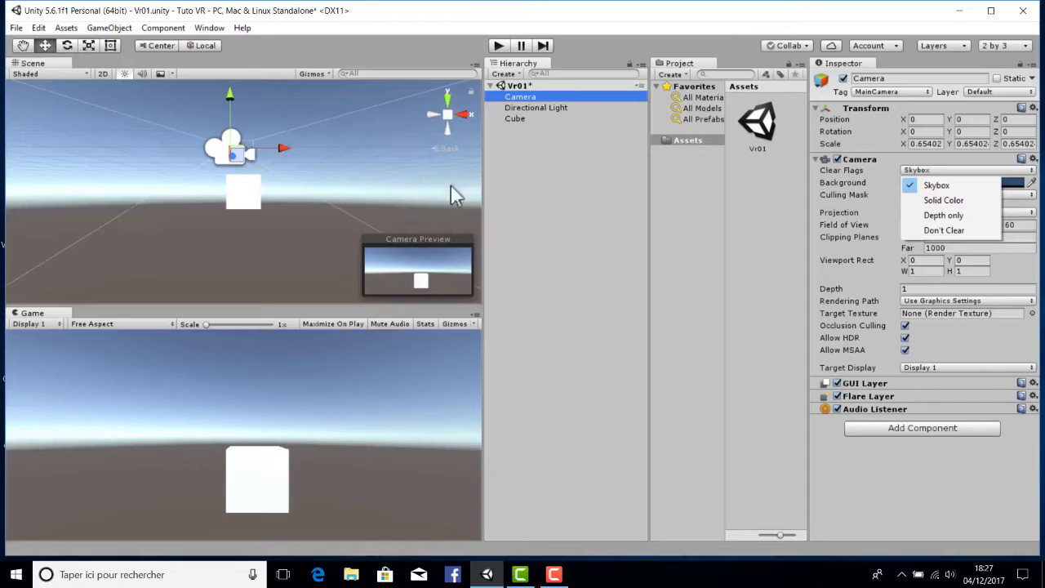
click(943, 200)
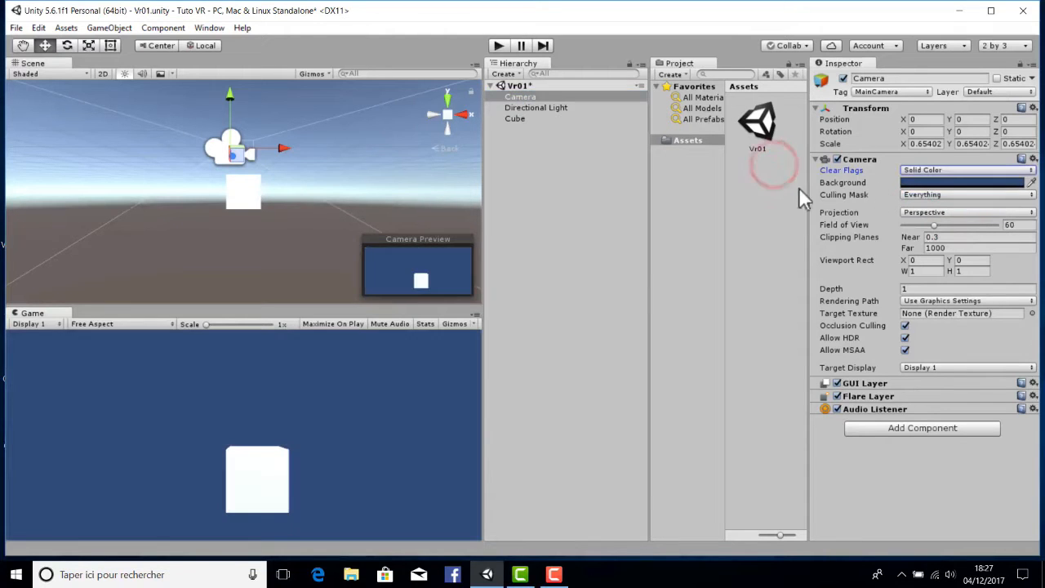
Set the camera's background to light blue 7A96C100, darken it to a medium blue, and return Clear Flags to Skybox.
click(914, 183)
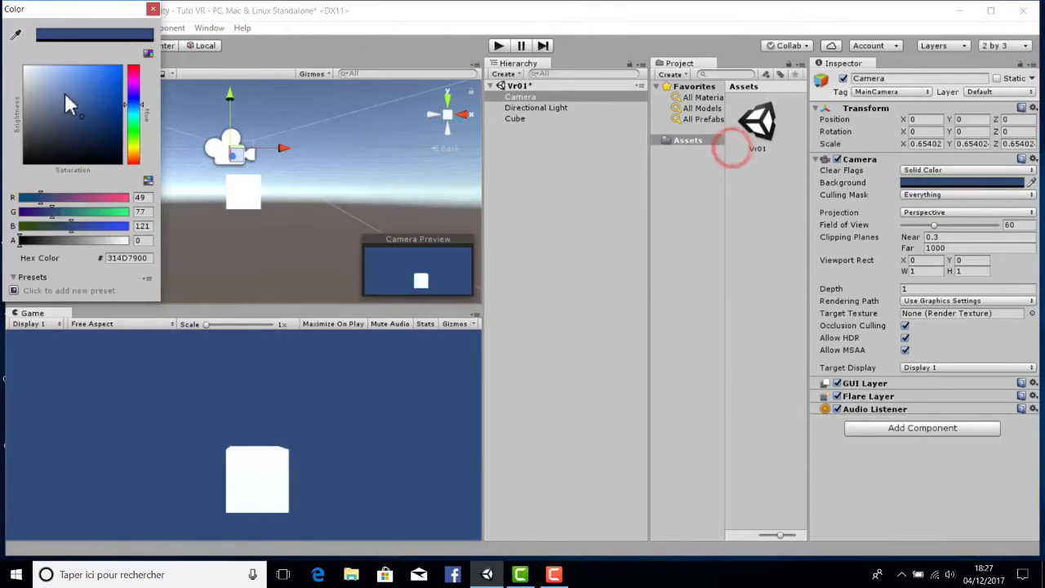
mouse_move(64, 92)
mouse_down()
mouse_move(76, 106)
mouse_move(61, 91)
mouse_up()
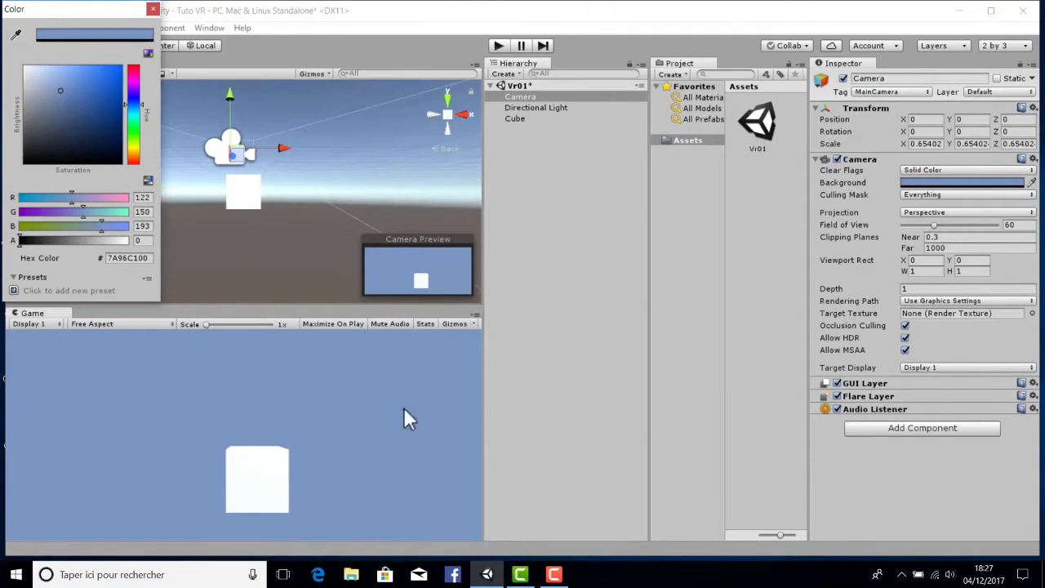
click(152, 9)
click(914, 180)
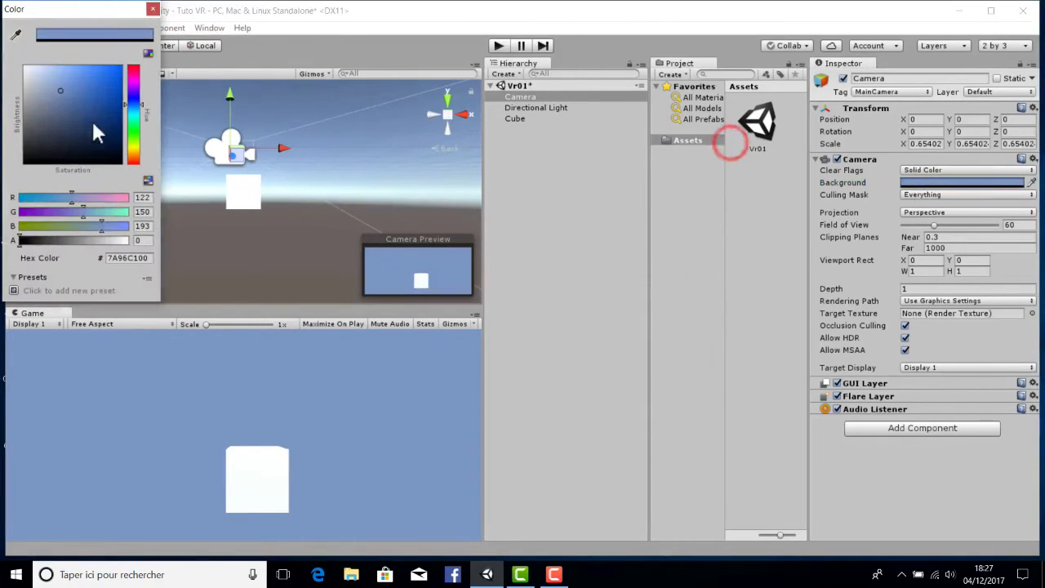
click(65, 99)
click(152, 9)
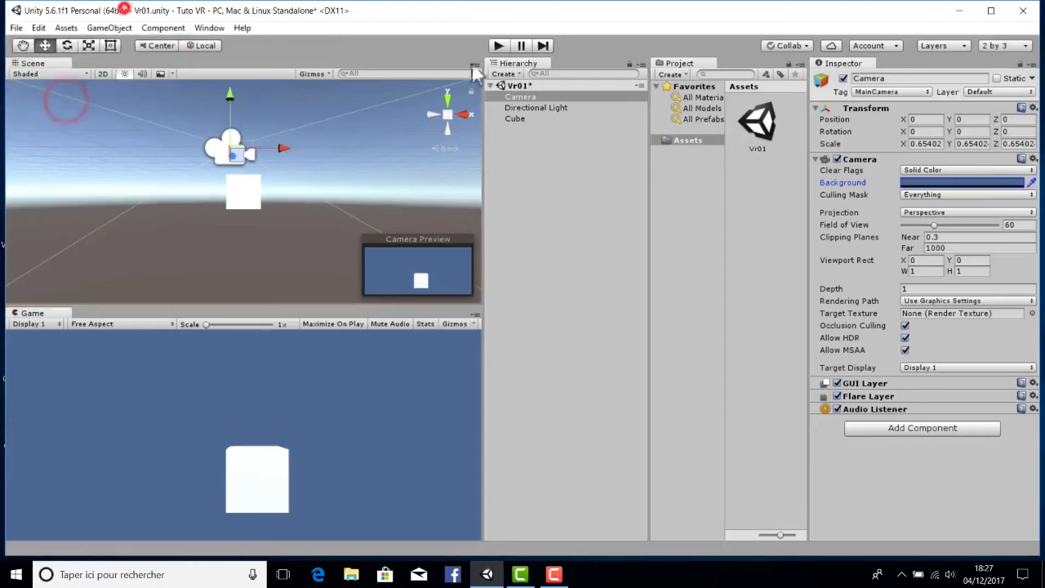
click(938, 170)
click(933, 183)
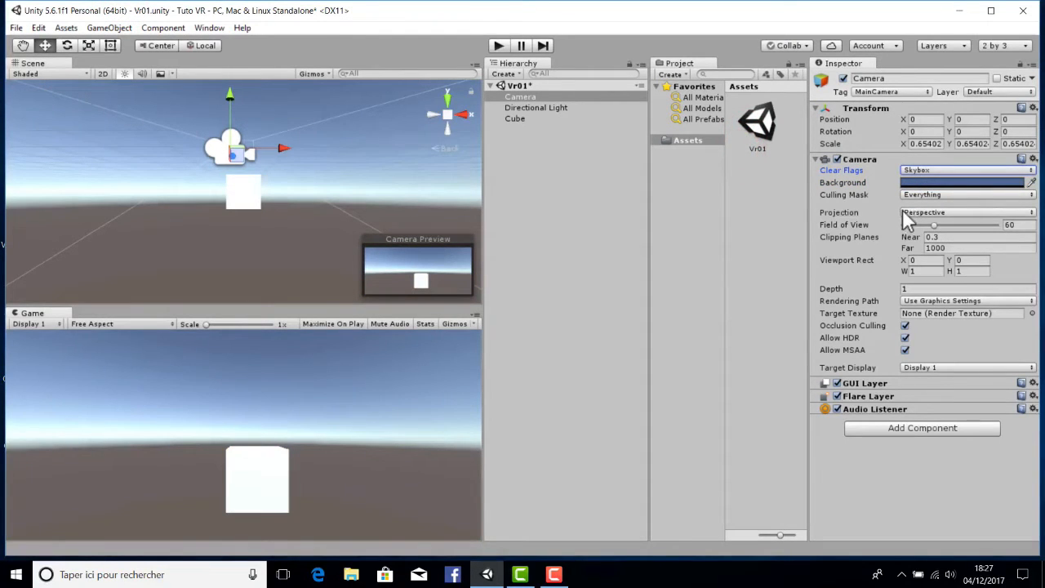
Try the Orthographic projection on the camera and return it to Perspective.
click(926, 214)
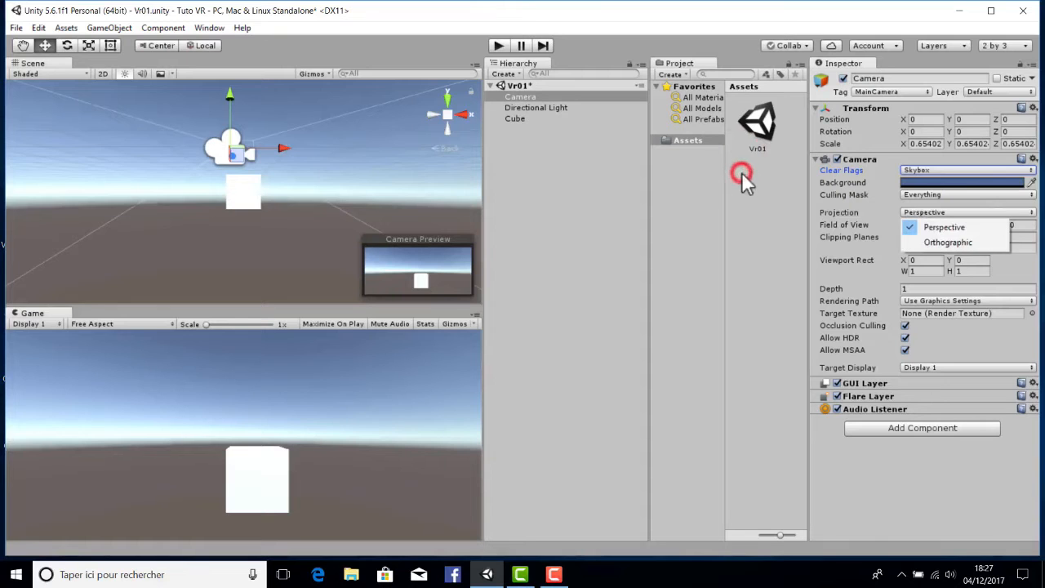
click(939, 242)
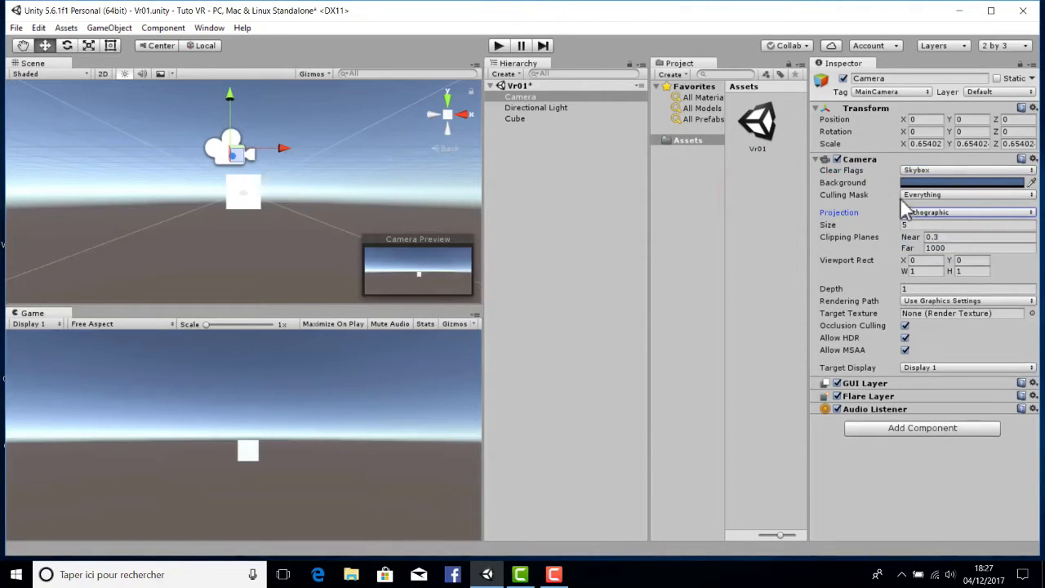
click(925, 214)
key(Up)
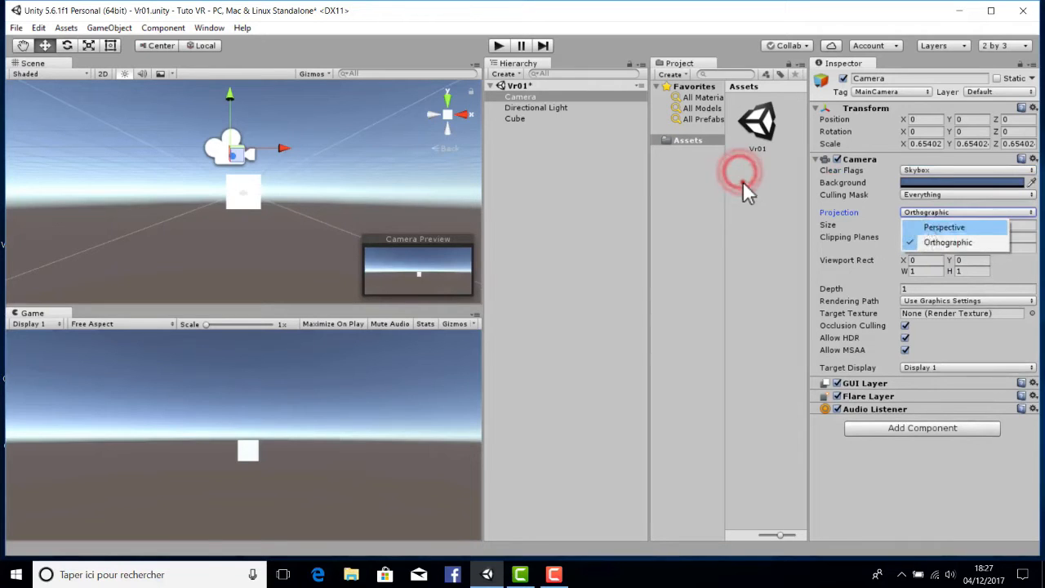
key(Return)
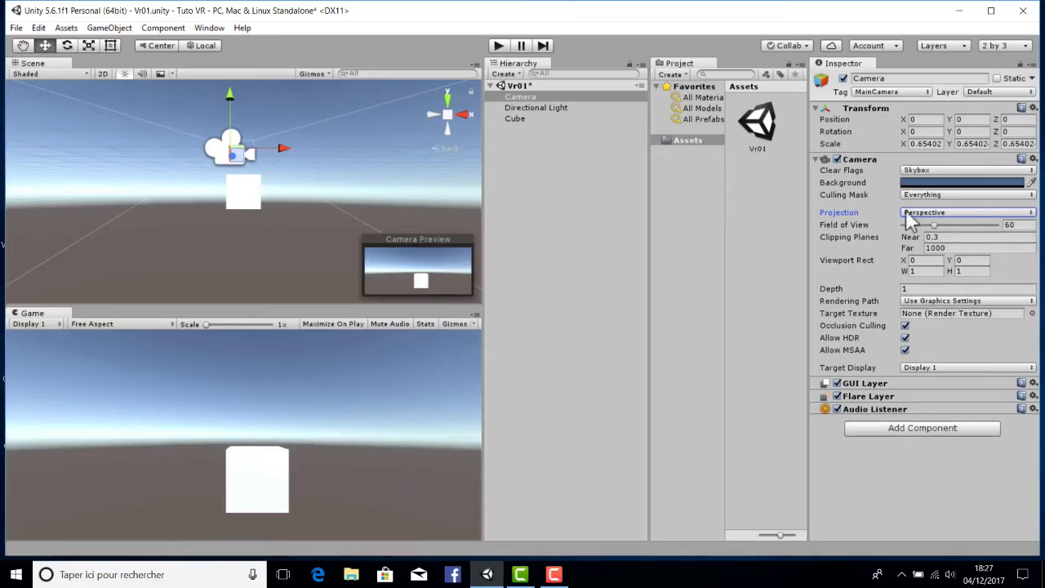
click(864, 396)
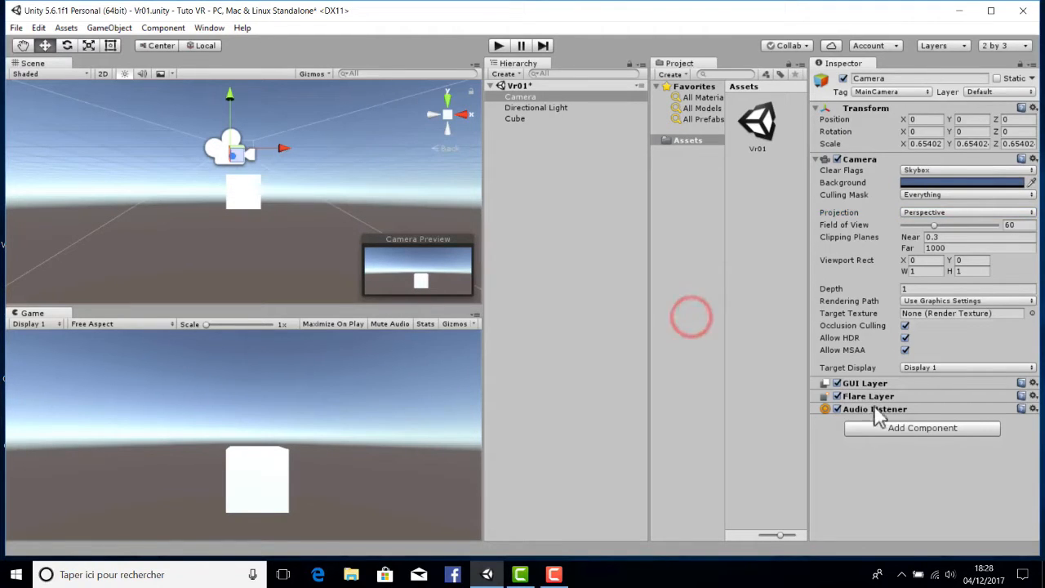
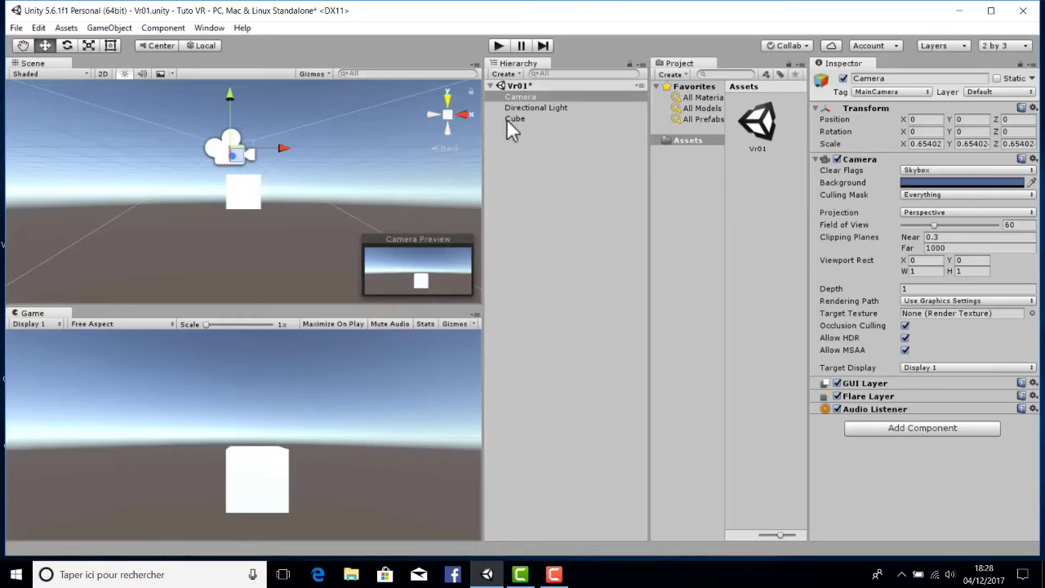
Select the directional light and frame it closely in the Scene view.
click(533, 107)
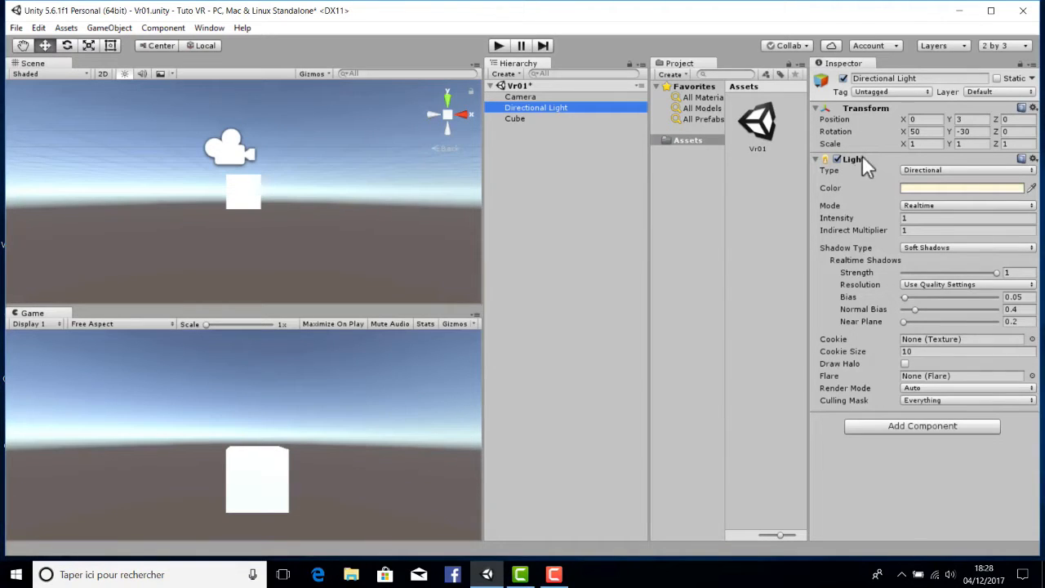
click(554, 574)
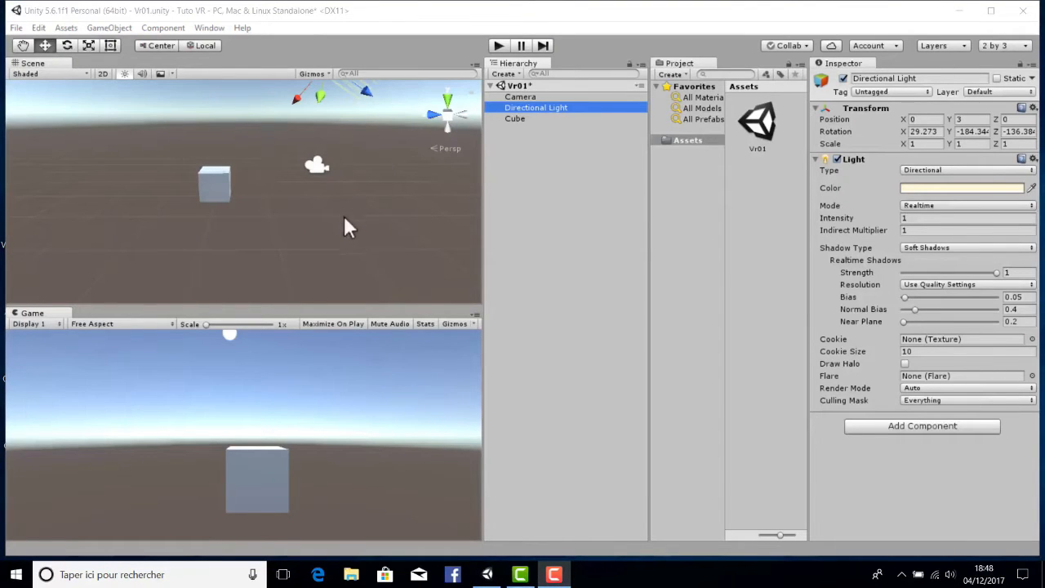
right_drag(343, 217, 353, 132)
scroll(326, 147, down, 1)
scroll(321, 161, up, 2)
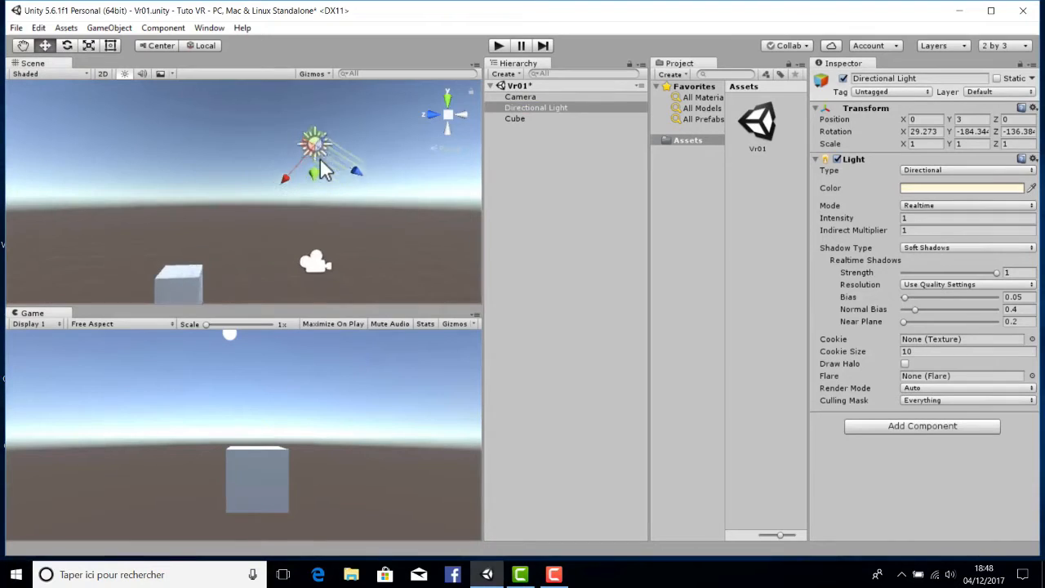
key(f)
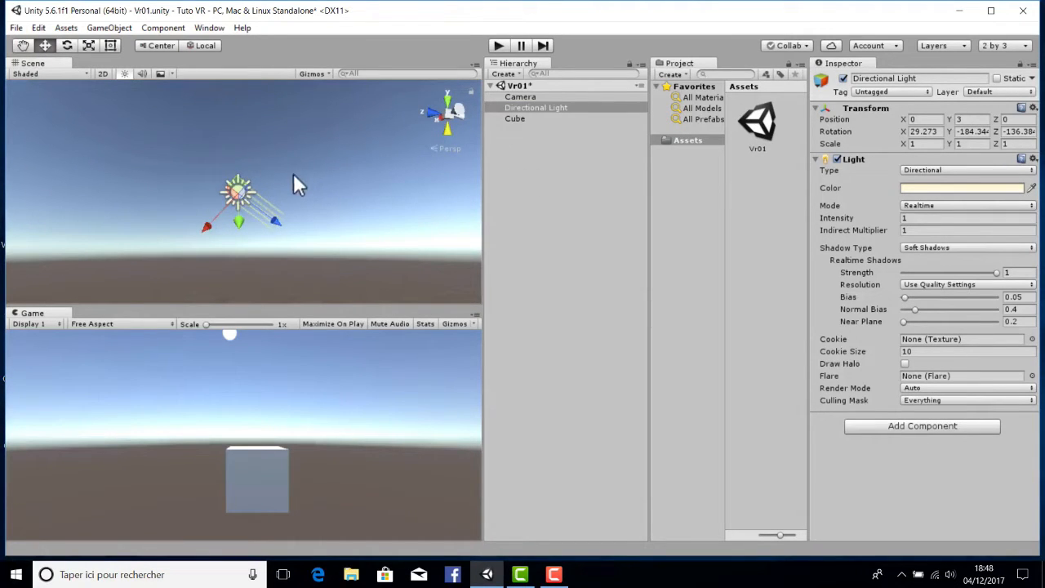
scroll(245, 155, up, 2)
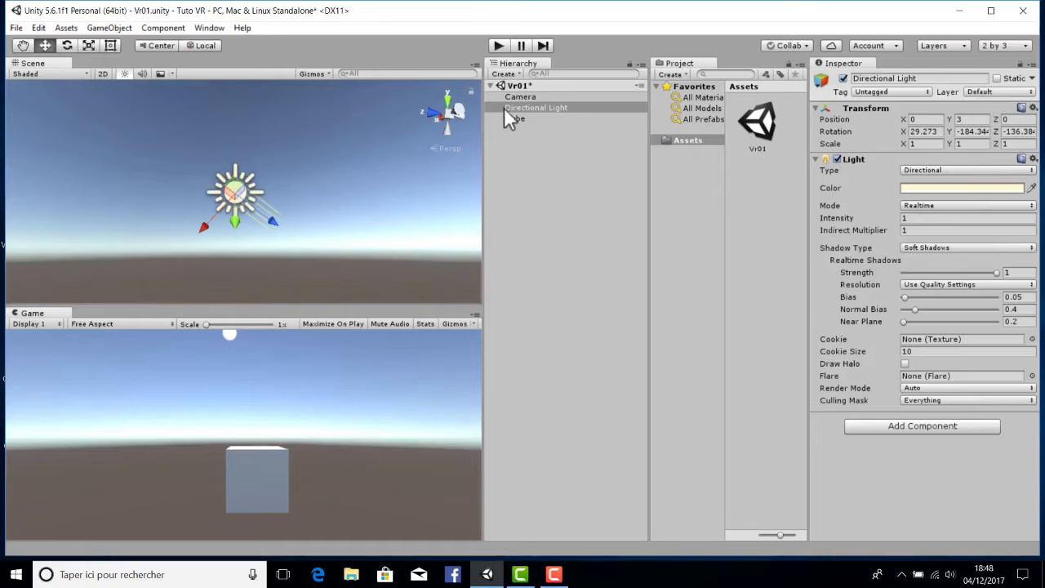
click(540, 107)
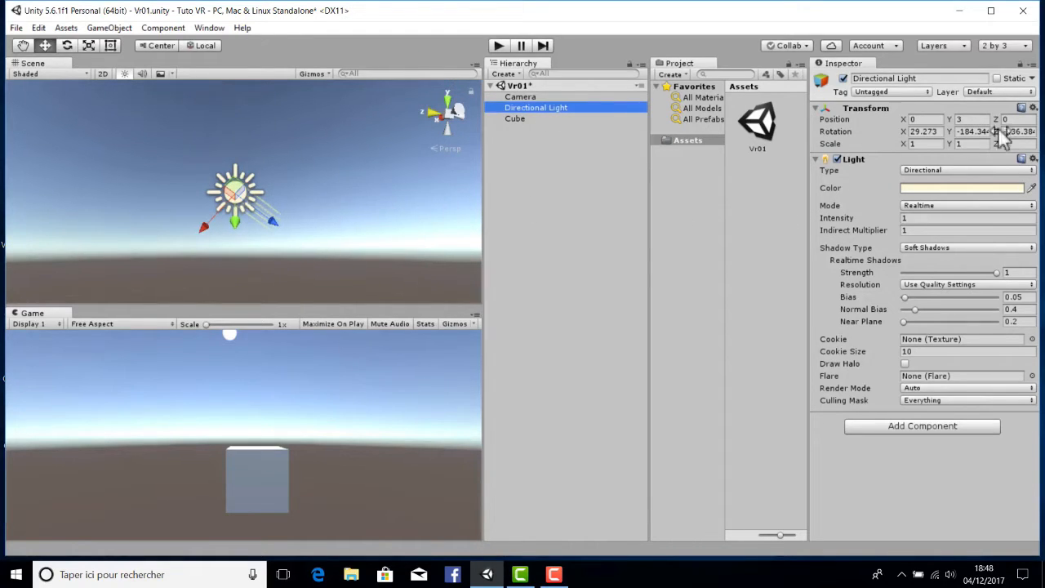
Try rotating the directional light to about -7.99 degrees on X, and undo the rotation.
drag(907, 130, 221, 143)
drag(95, 147, 300, 206)
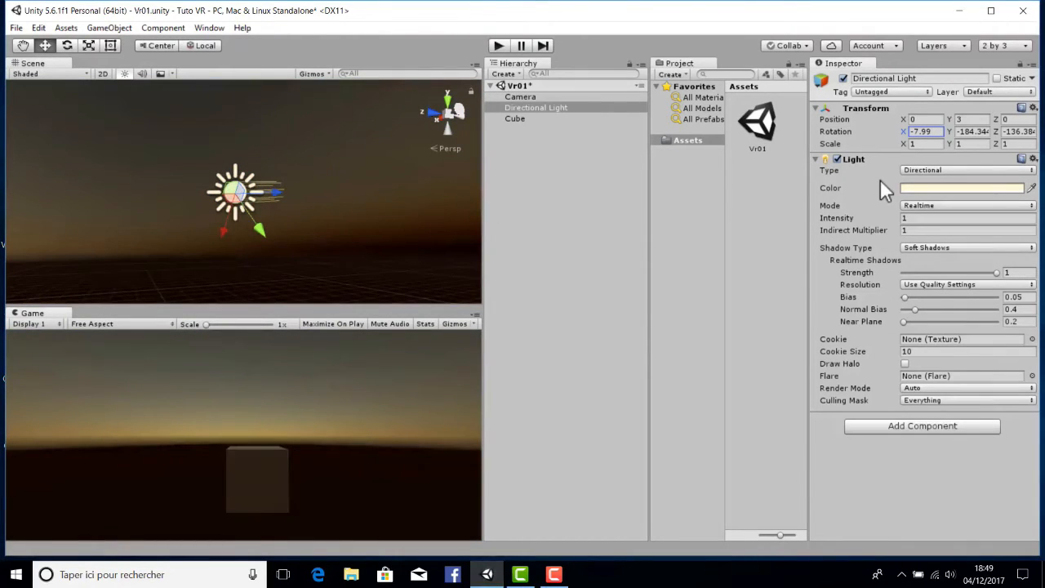
key(ctrl+z)
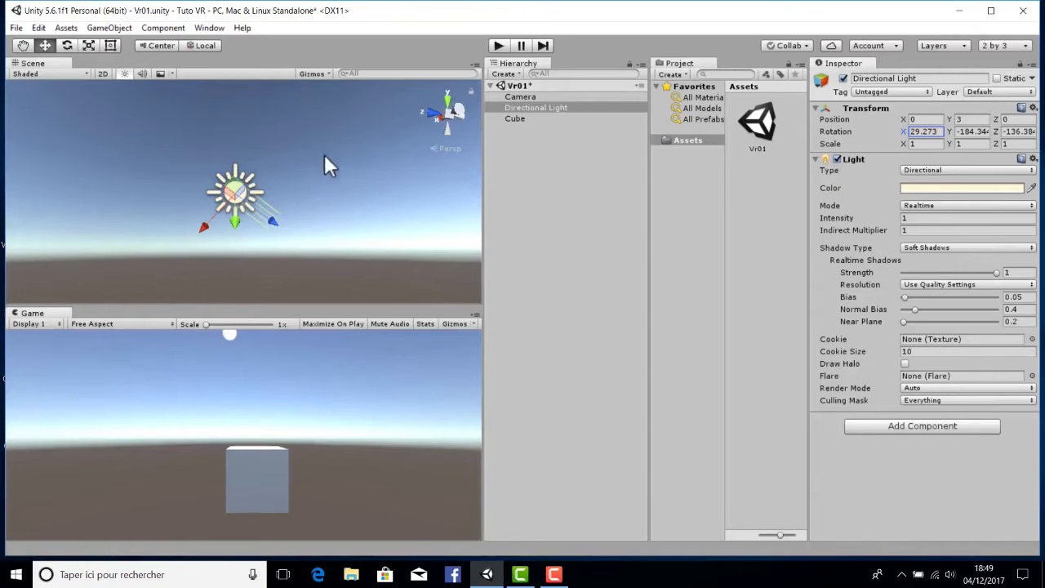
Rotate the directional light on X to about 192.5 degrees, and bring it back to about 120.4 degrees.
right_drag(324, 155, 293, 216)
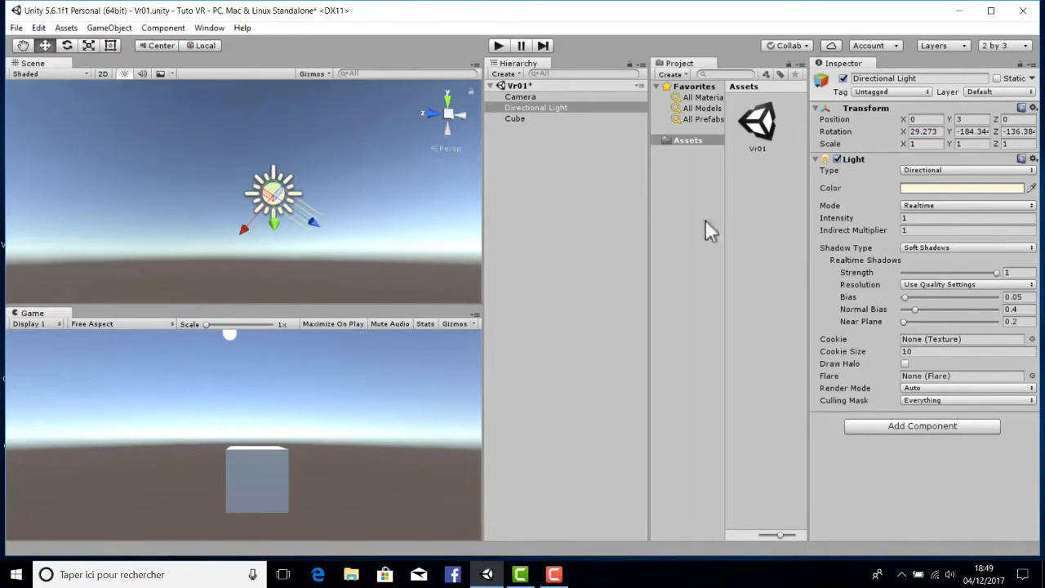
drag(903, 131, 546, 161)
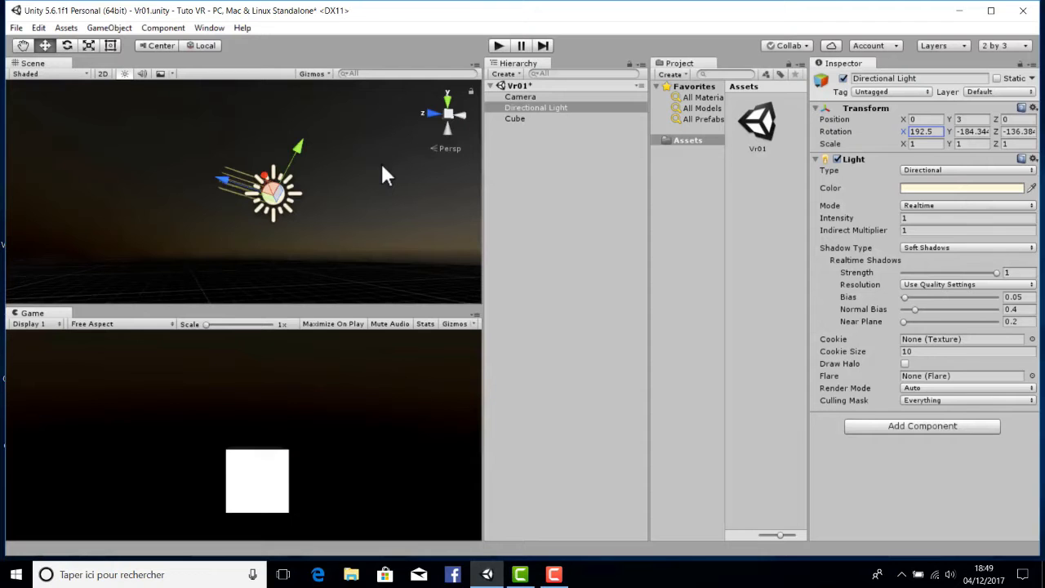
drag(829, 133, 723, 99)
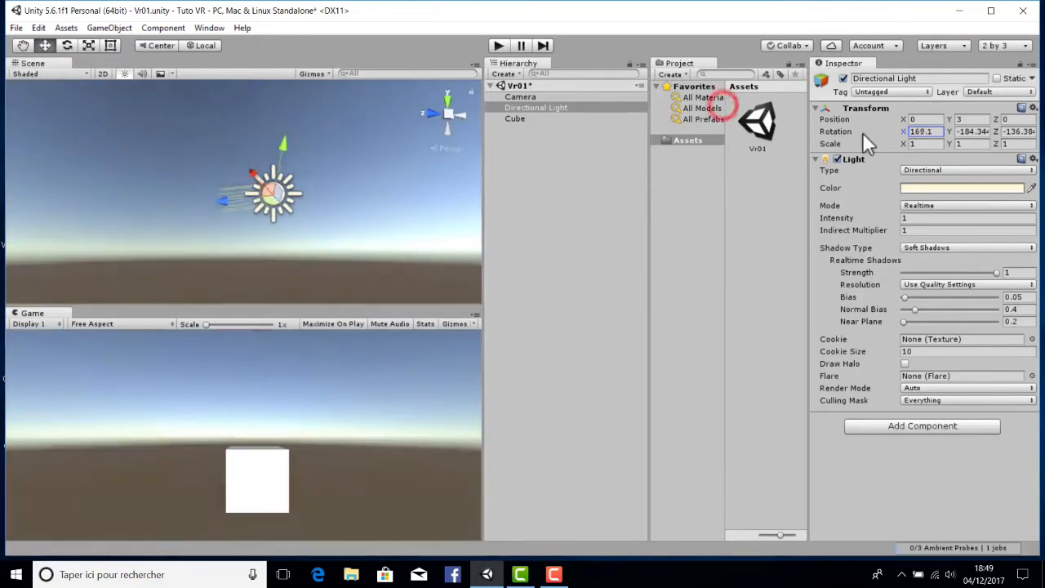
drag(825, 134, 805, 130)
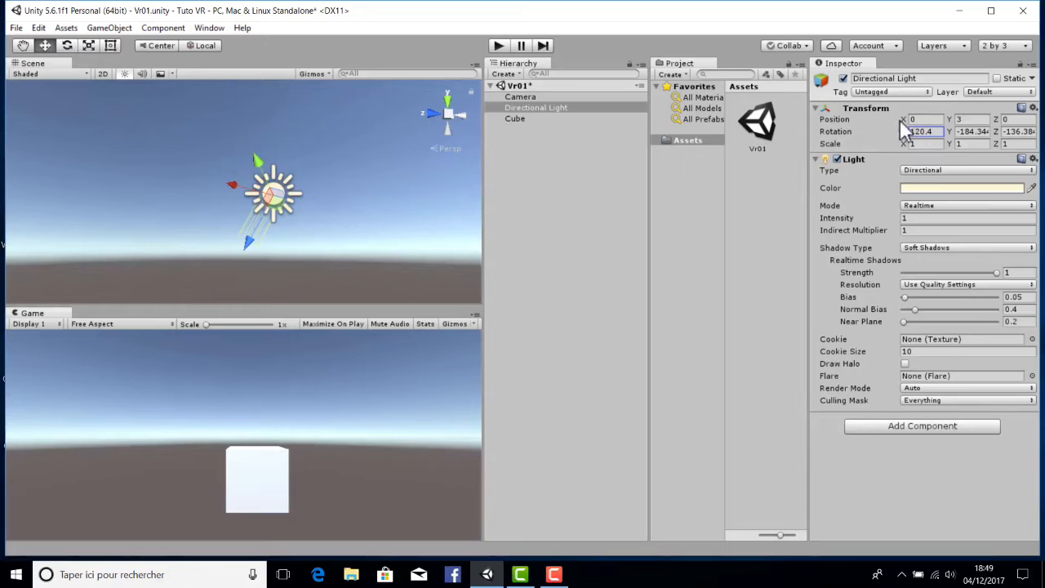
Move the directional light along X to about 2.7 and show it together with the cube and camera.
click(935, 119)
drag(935, 115, 913, 136)
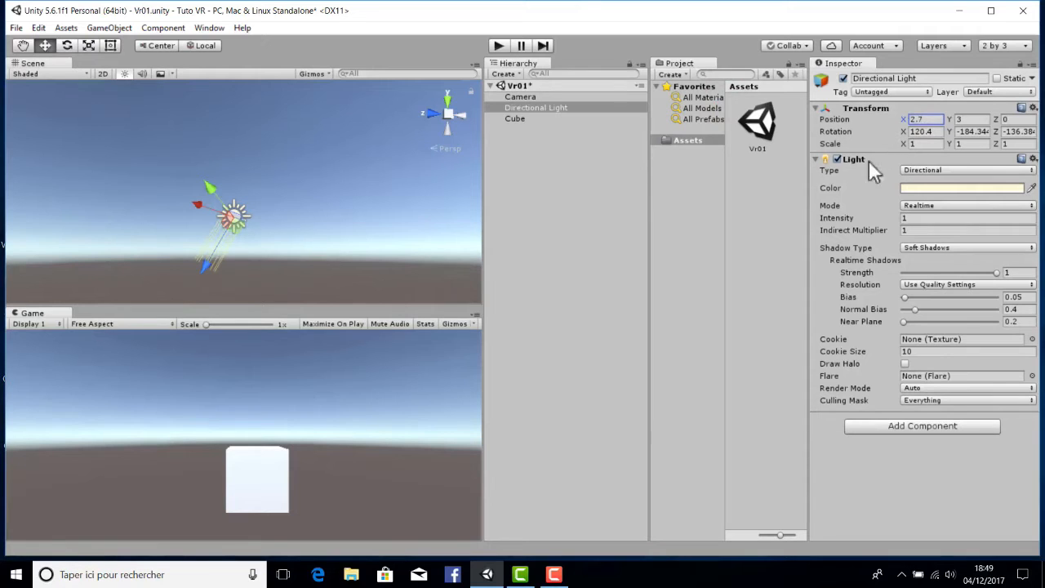
right_drag(333, 178, 354, 217)
scroll(354, 217, down, 3)
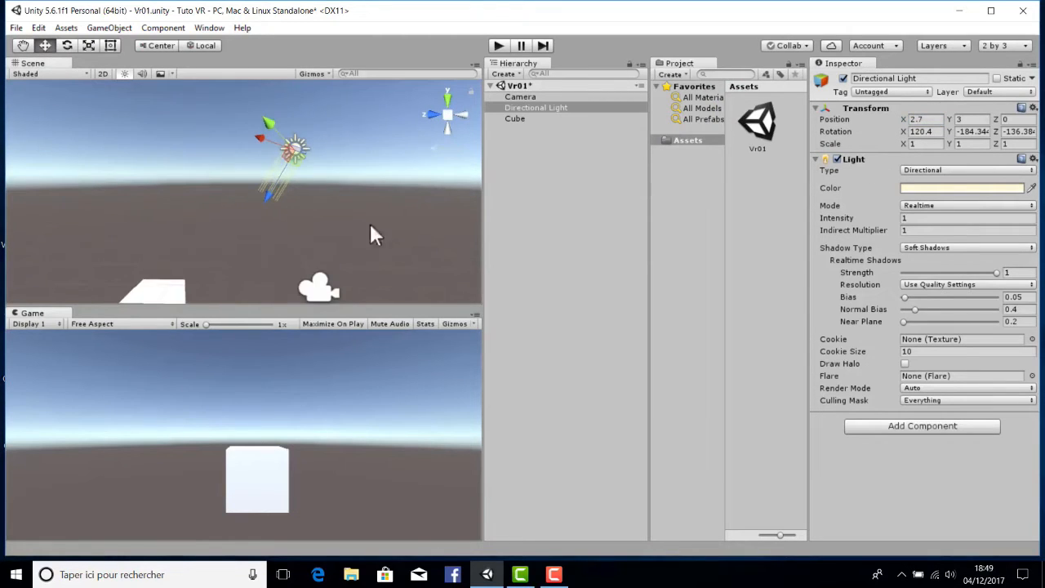
View the available light types for the directional light.
right_drag(369, 155, 381, 220)
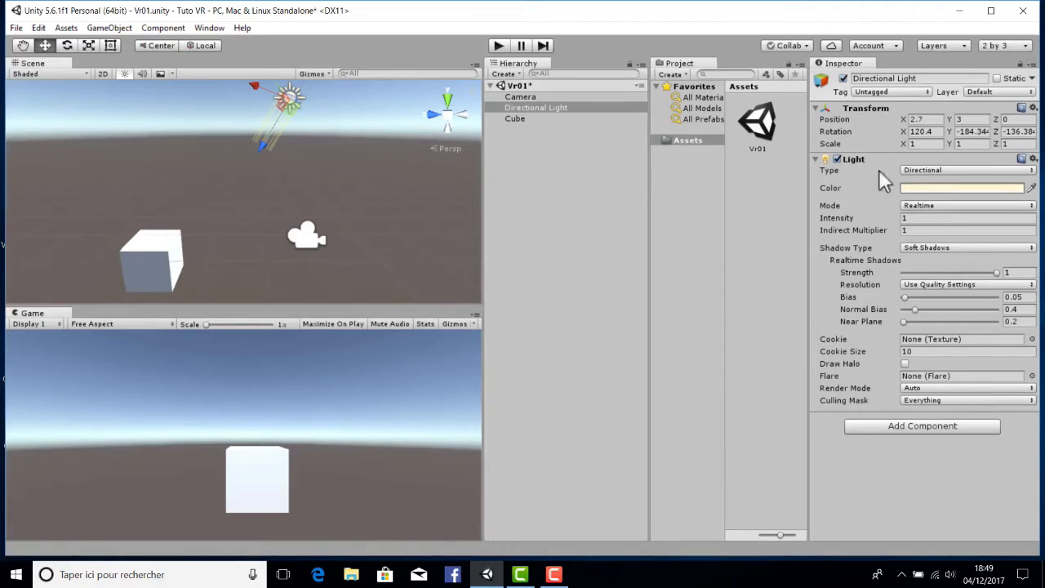
click(923, 170)
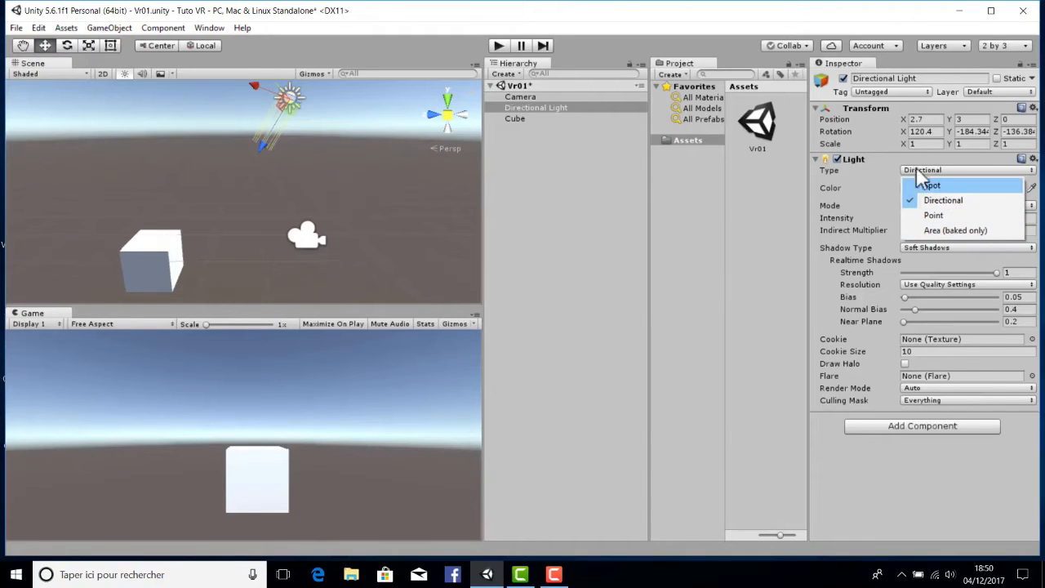
click(719, 111)
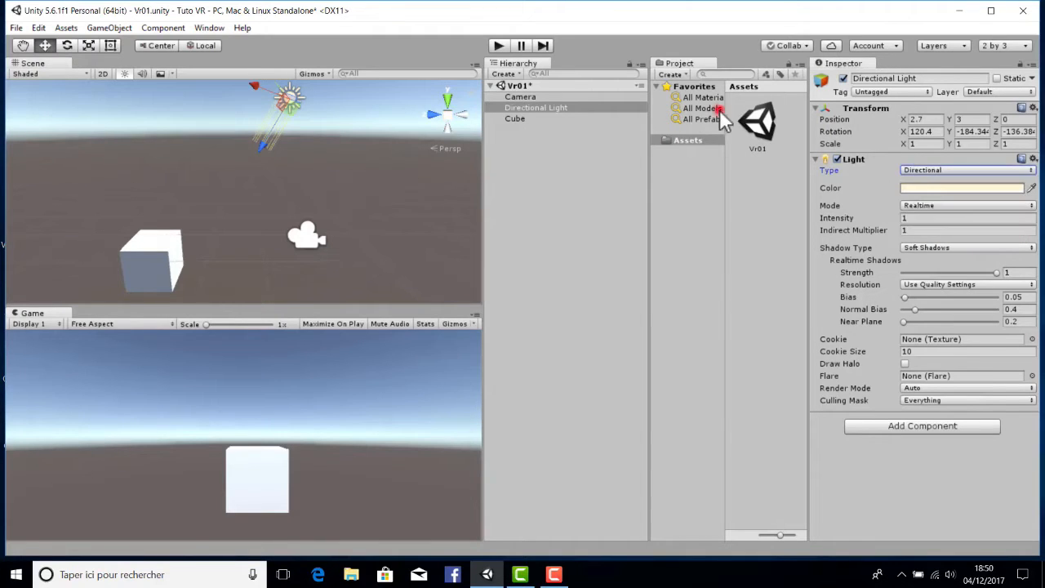
Try changing the directional light's color to pure red (FF0000), and undo the color change.
click(918, 189)
drag(70, 9, 450, 81)
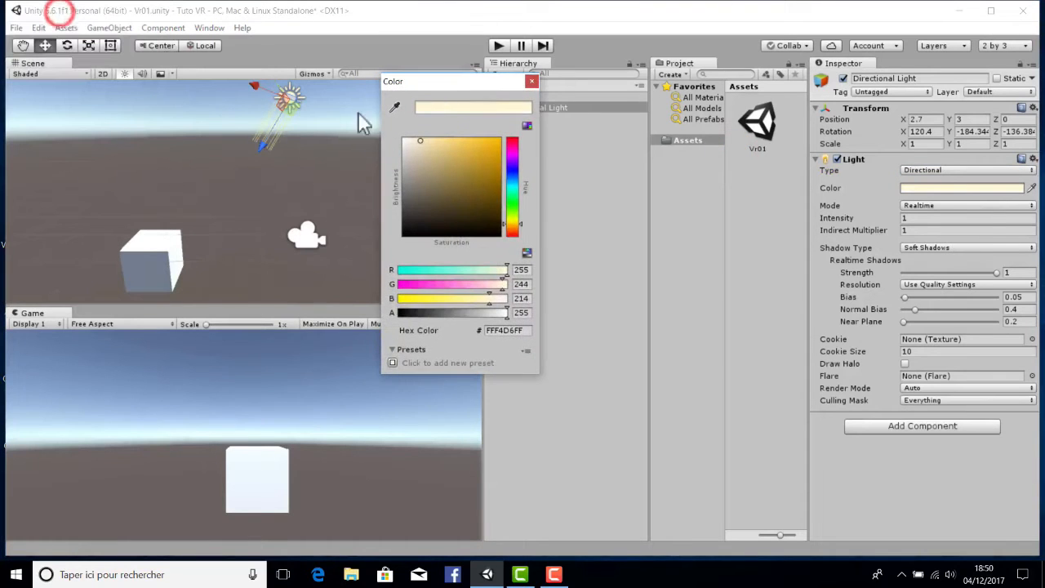
click(512, 140)
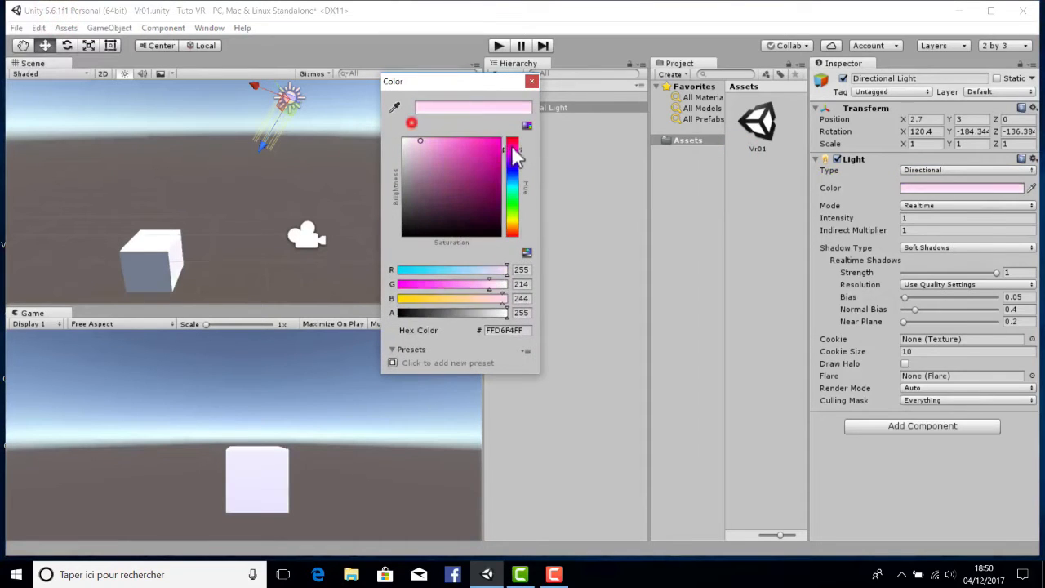
click(477, 162)
drag(387, 141, 521, 149)
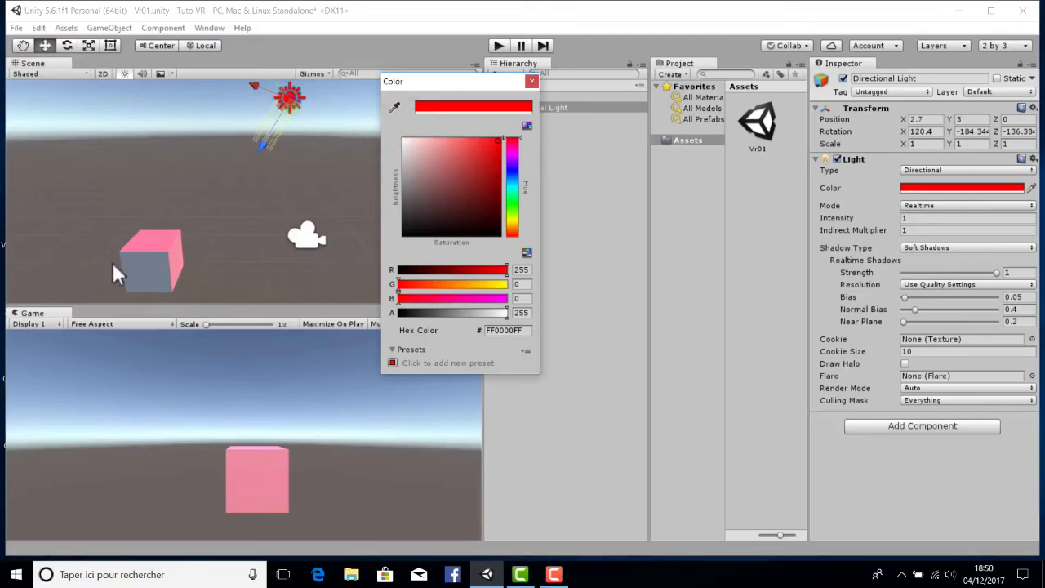
click(425, 64)
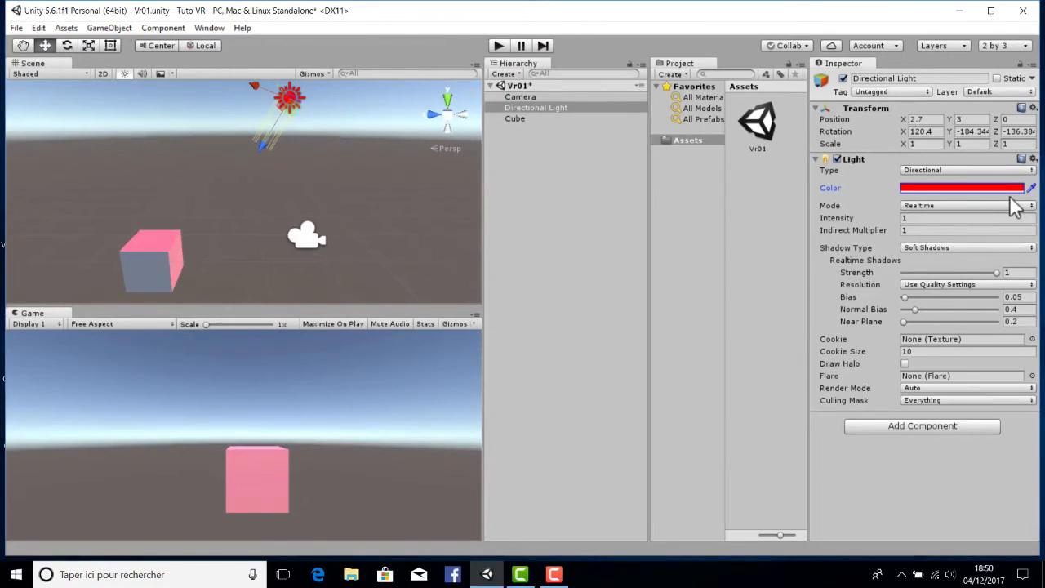
key(ctrl+z)
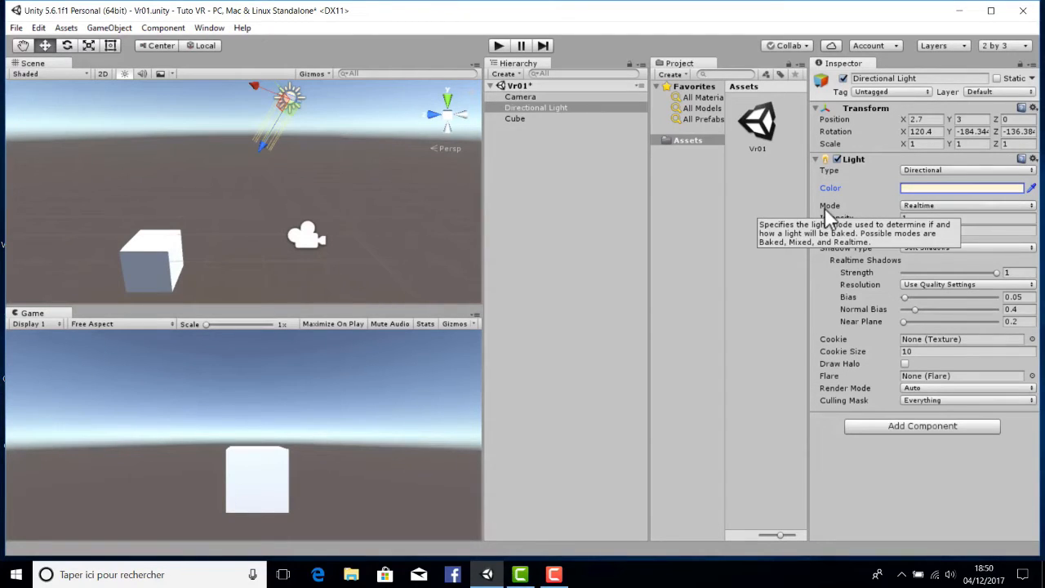
Try the Baked mode on the directional light, set it back to Realtime, and review the mode options.
click(923, 206)
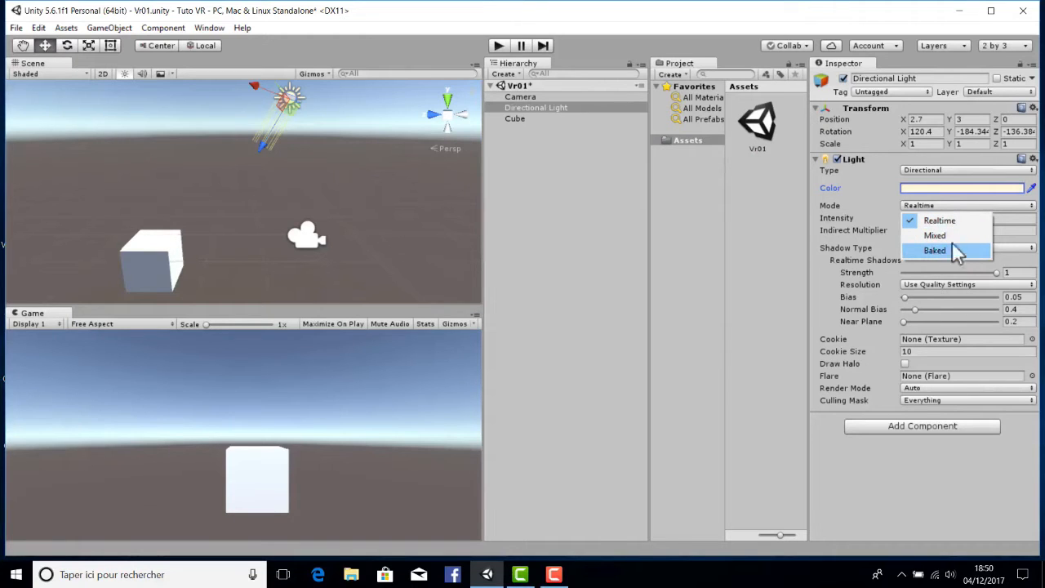
click(920, 207)
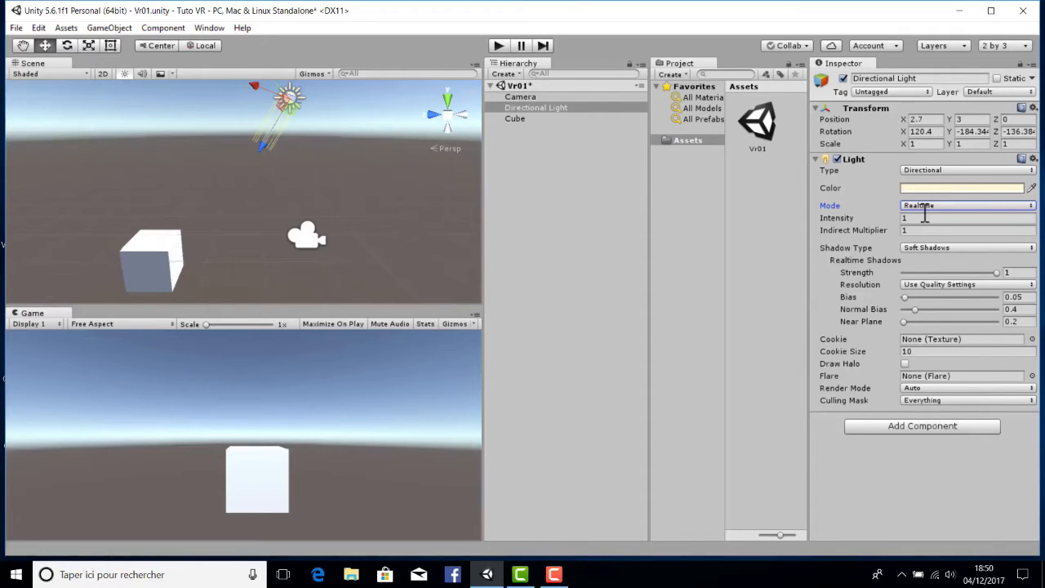
click(924, 207)
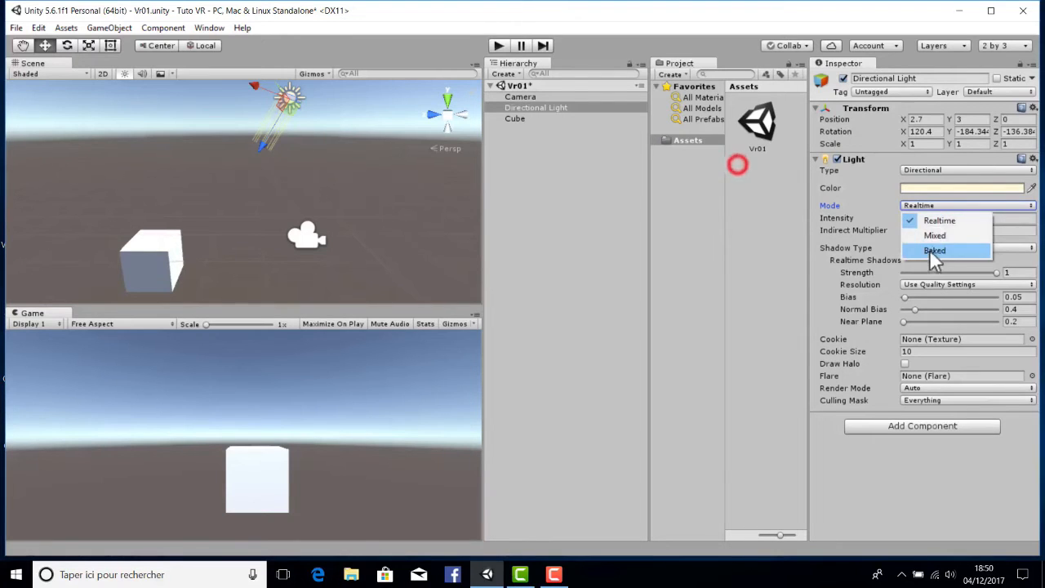
click(929, 249)
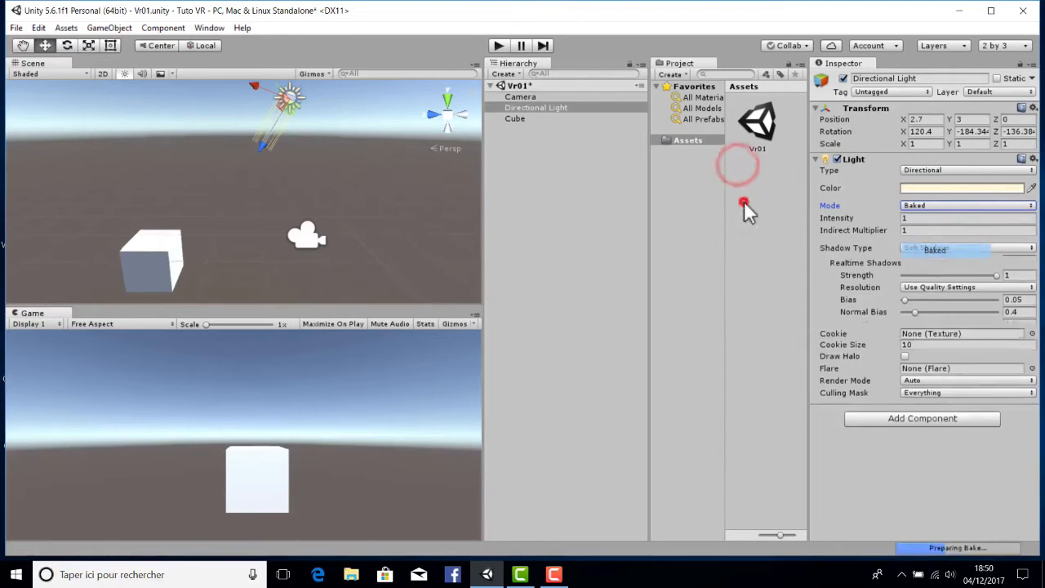
click(916, 207)
click(930, 220)
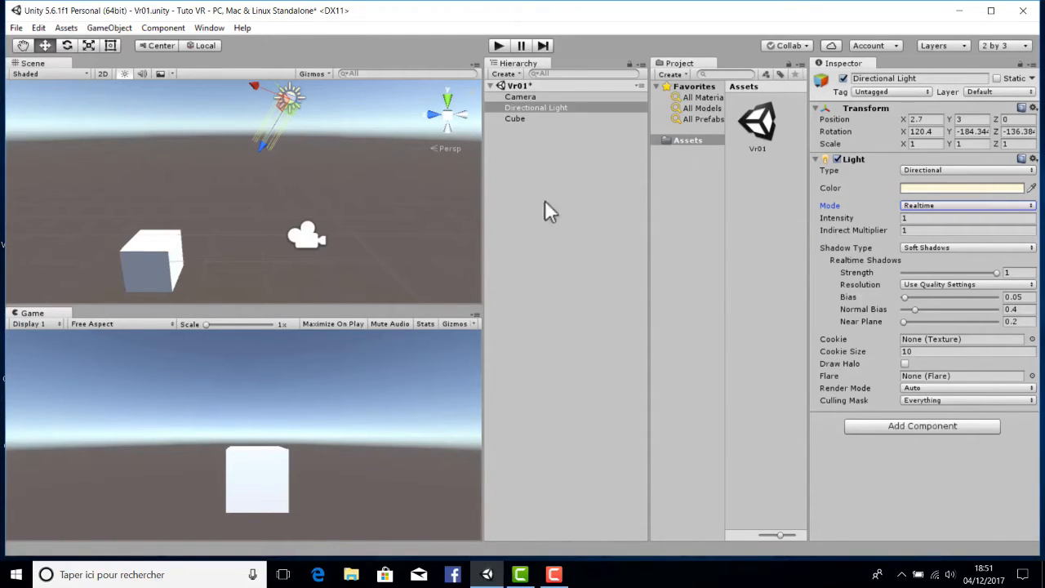
click(922, 205)
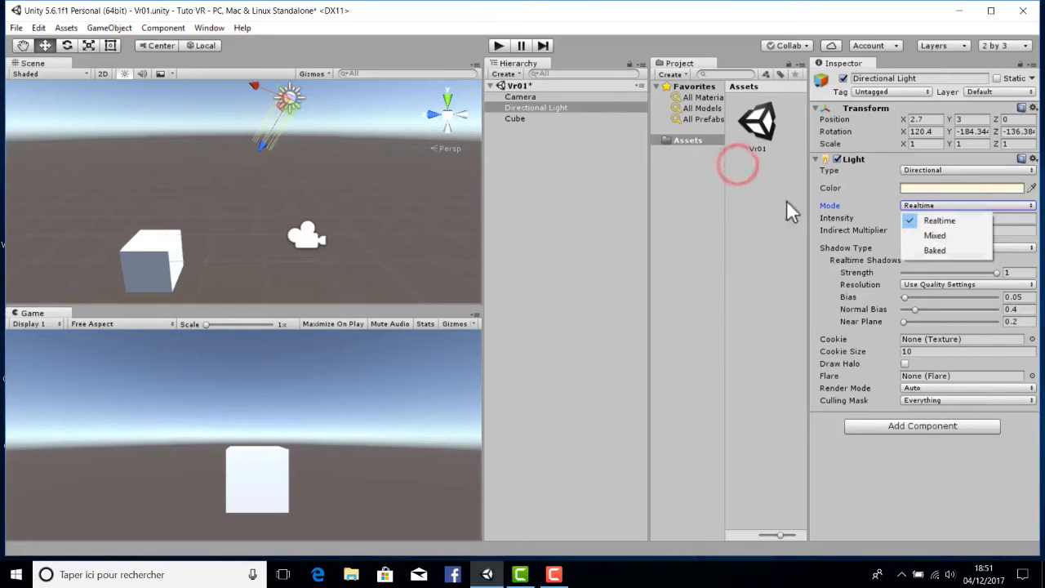
click(692, 162)
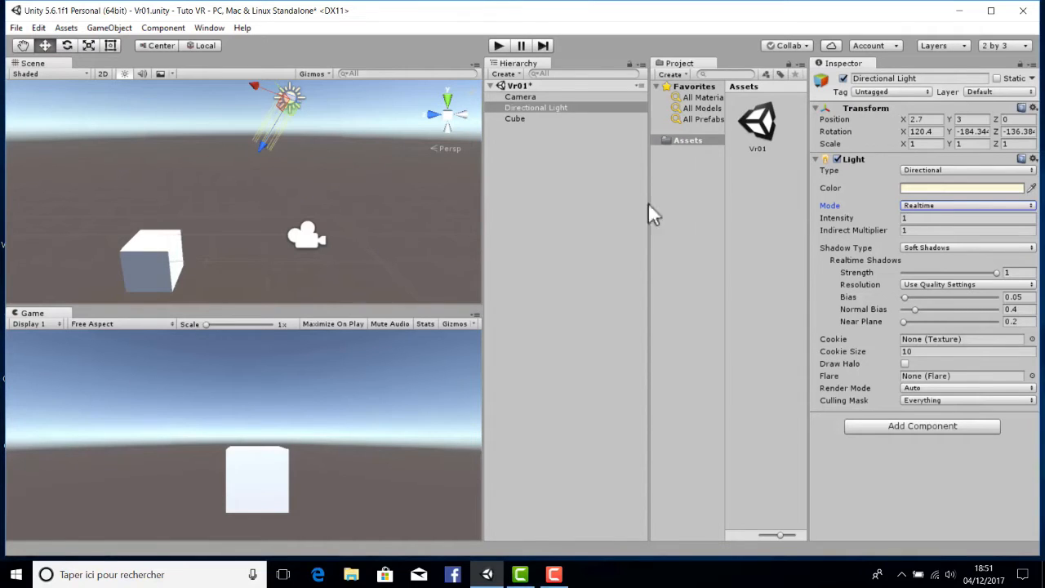
click(912, 208)
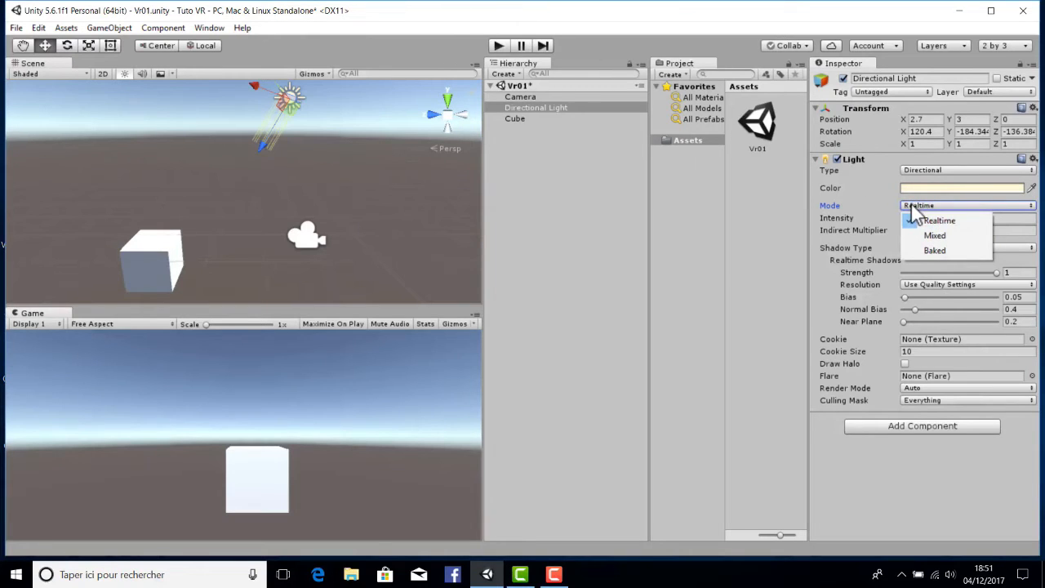
click(886, 209)
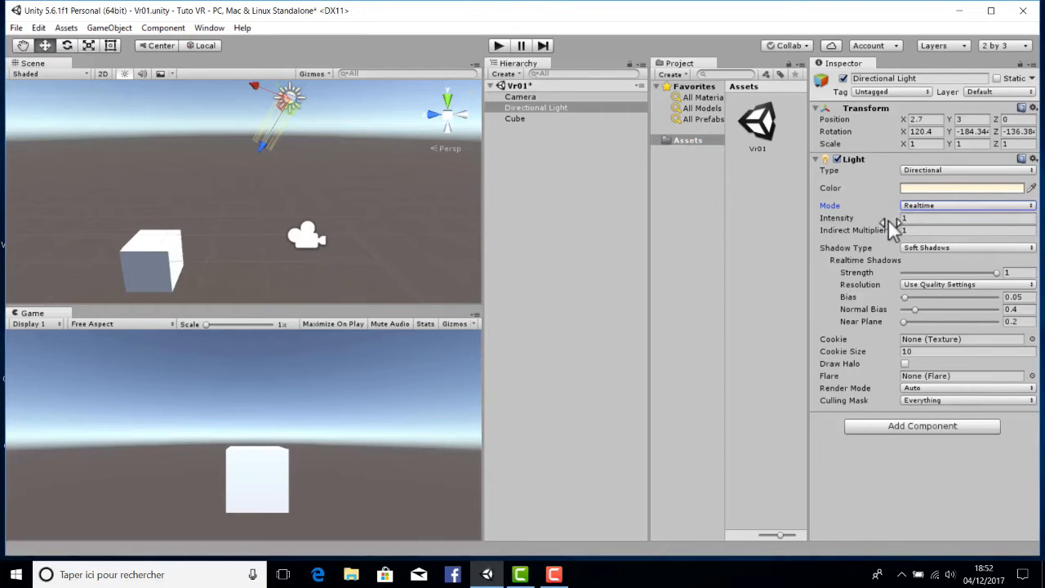
Try directional light intensities of about 13.28, 0.64 and 0.66, and set the intensity back to 1.
drag(901, 223, 988, 226)
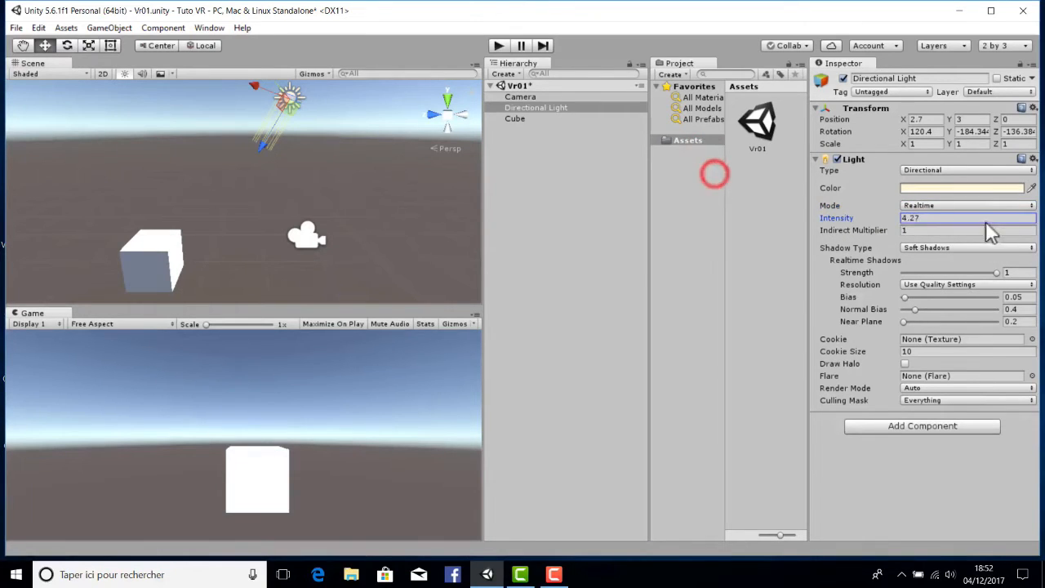
click(730, 176)
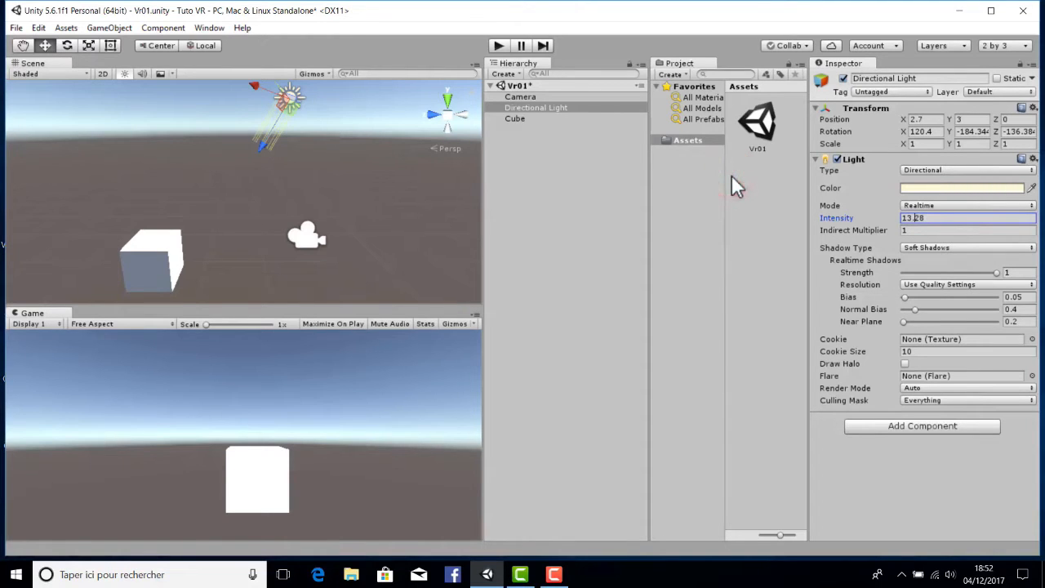
drag(889, 221, 491, 228)
drag(419, 221, 383, 216)
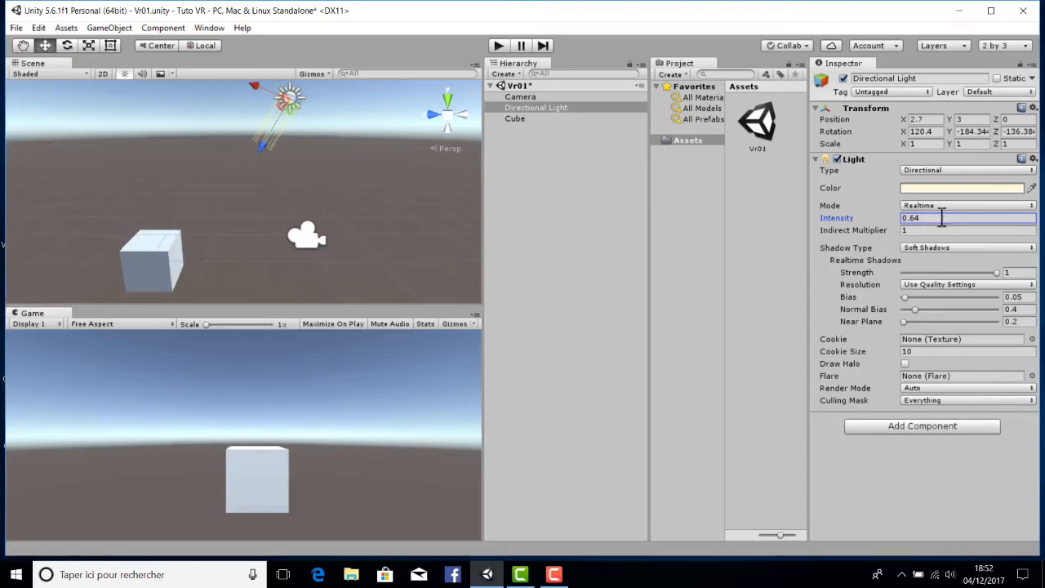
key(ctrl+a)
text(1)
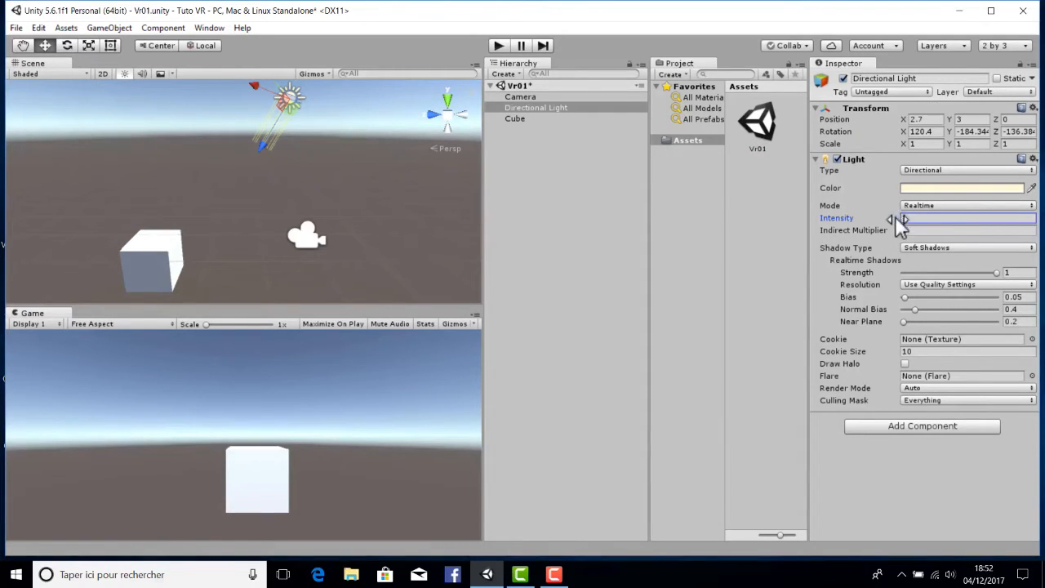
drag(901, 222, 923, 216)
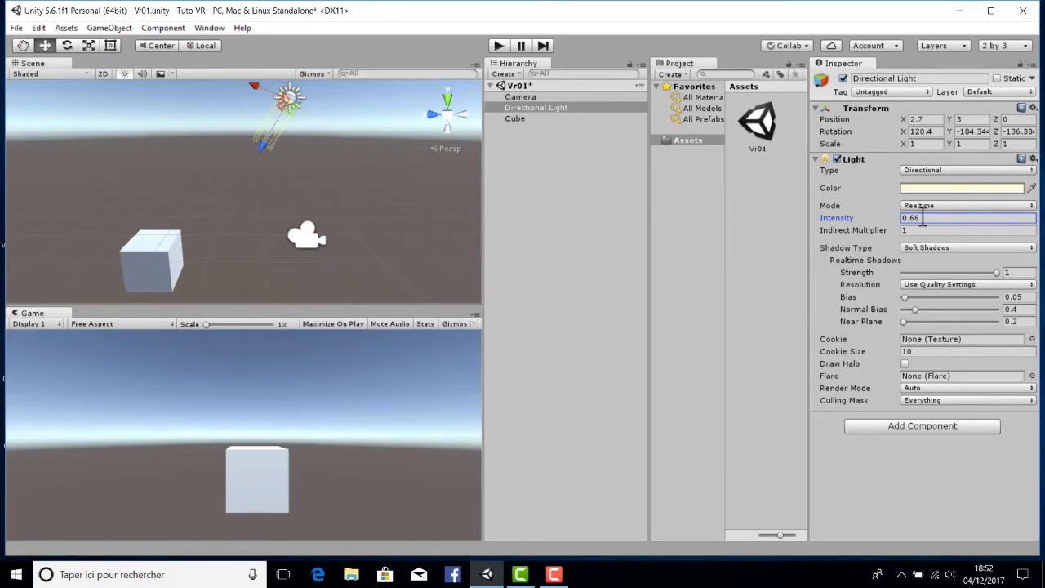
text(1)
click(737, 171)
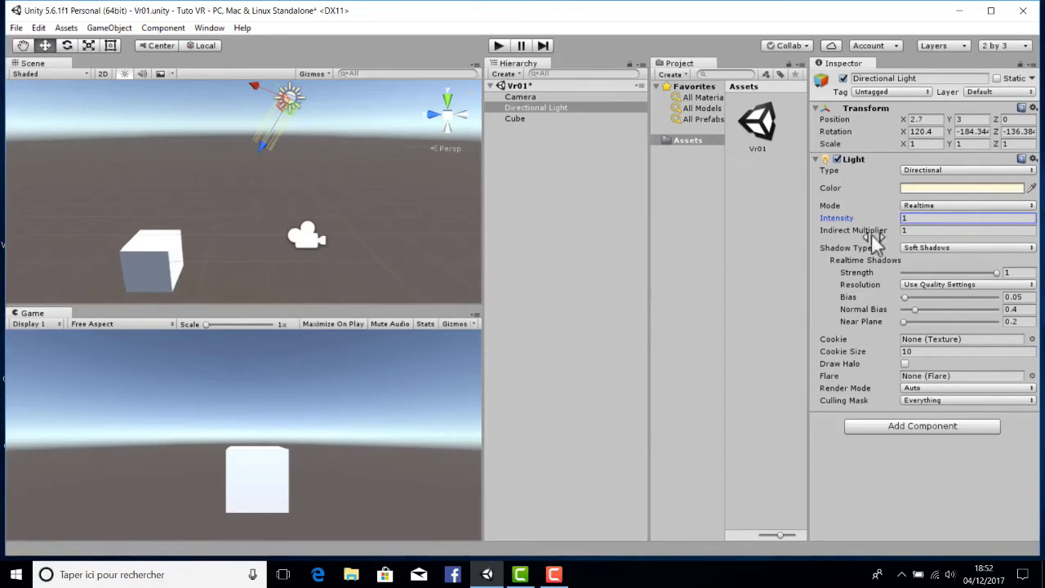
View the available shadow types for the directional light.
mouse_move(833, 231)
mouse_move(872, 228)
click(933, 248)
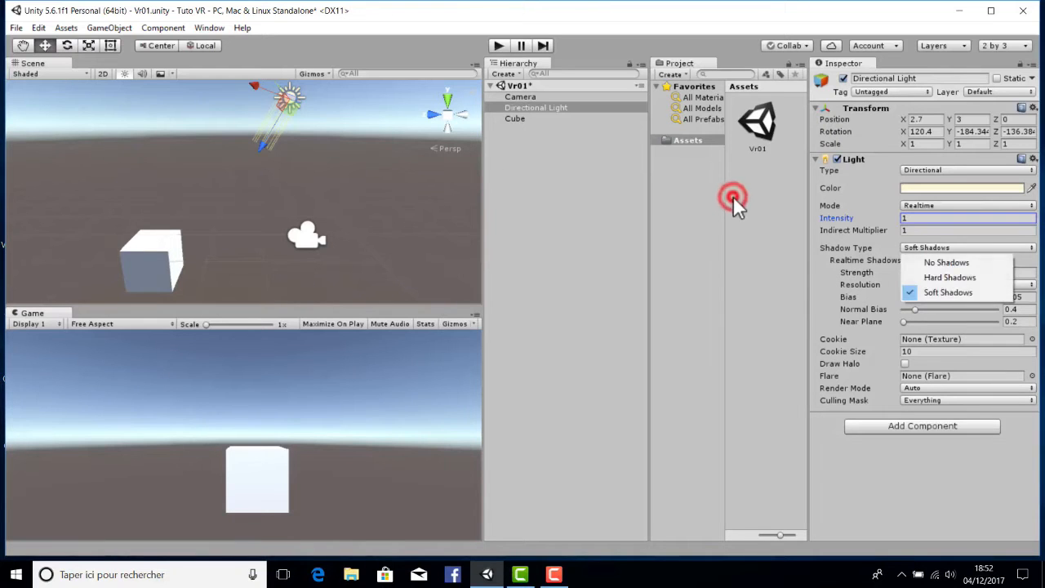
click(110, 20)
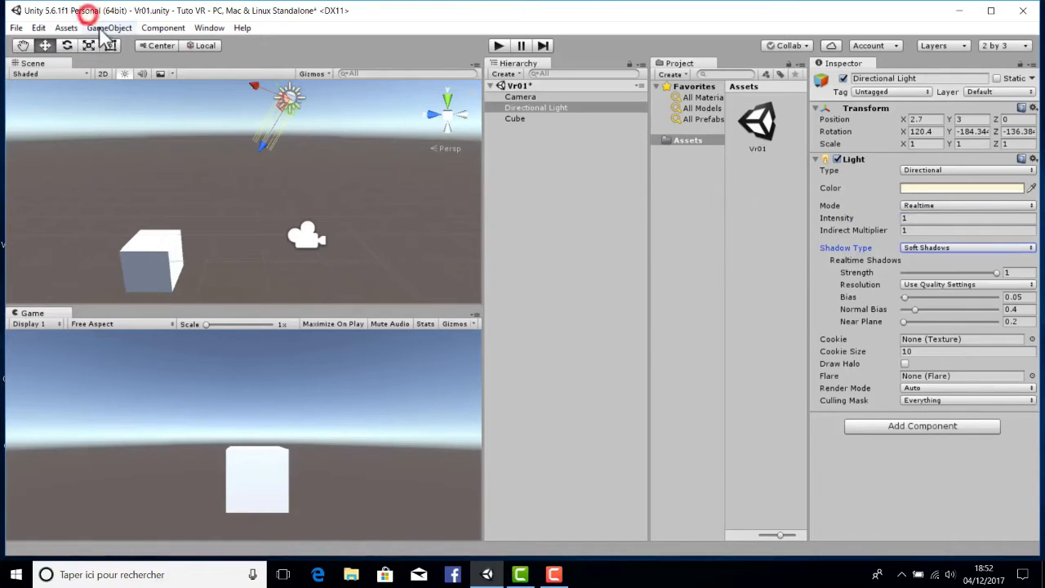
Add a second 3D cube to the scene and bring it into view with the existing cube.
click(101, 28)
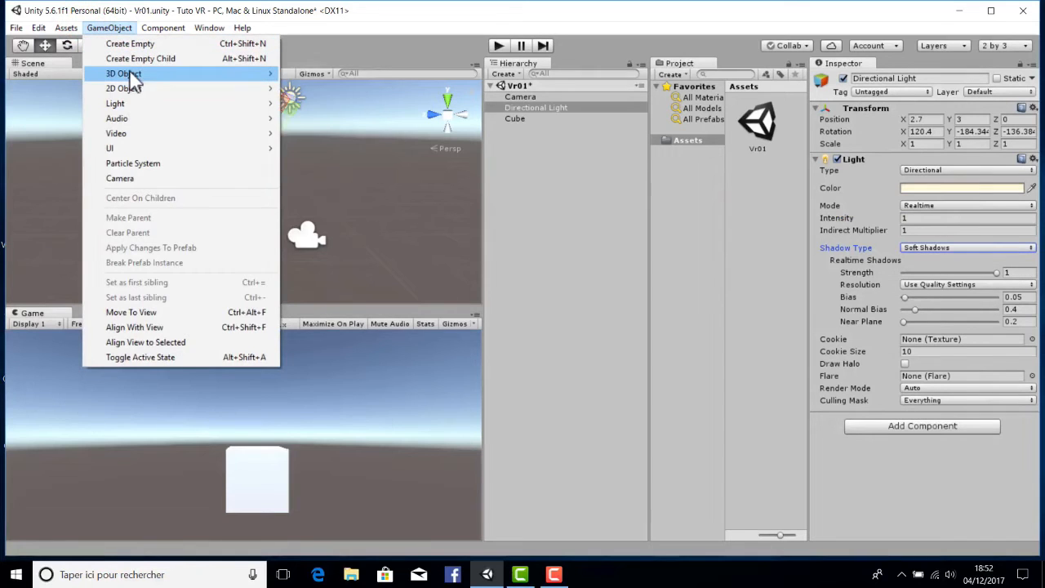
mouse_move(134, 75)
click(295, 78)
right_drag(279, 196, 280, 233)
scroll(260, 188, down, 5)
middle_drag(259, 188, 281, 189)
Place the new cube under the first one at about Y -1.75 and scale it to about 8.3 on X and 5.44 on Z.
drag(253, 126, 107, 582)
key(r)
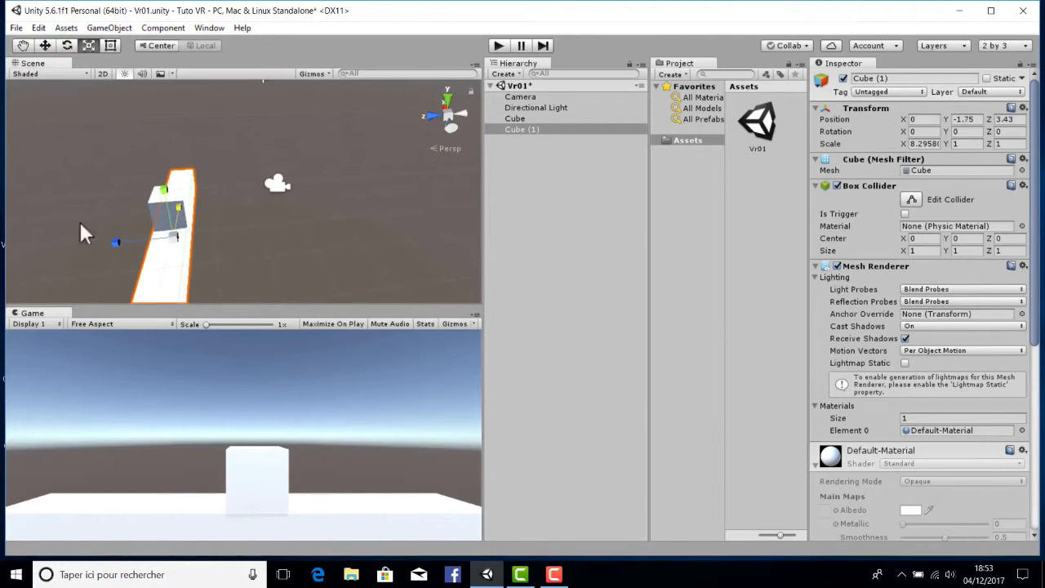
drag(118, 245, 1040, 148)
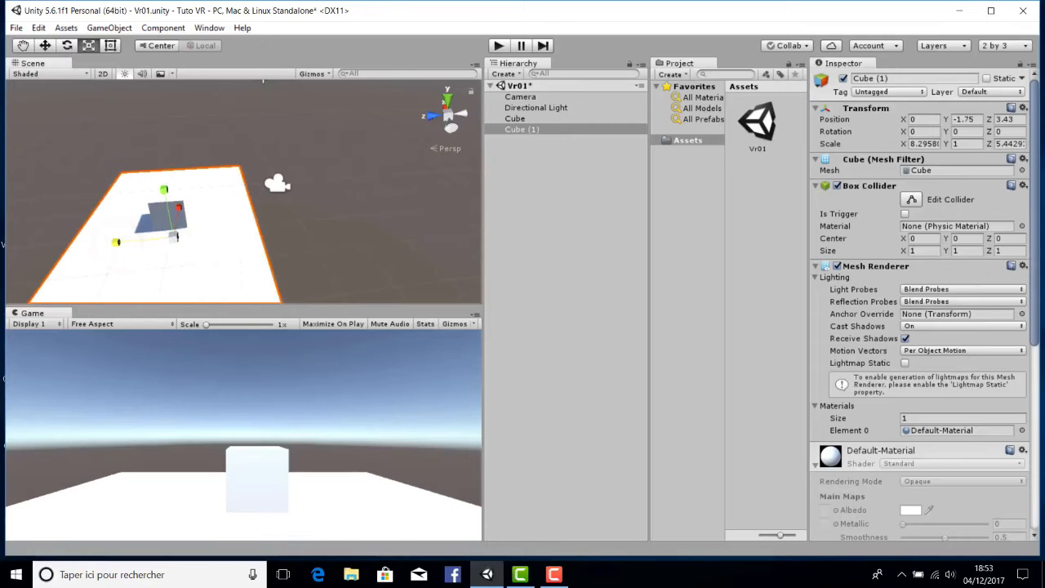
Select the directional light and examine up close the edges of the soft shadow the upper cube casts on the slab.
click(545, 119)
click(548, 108)
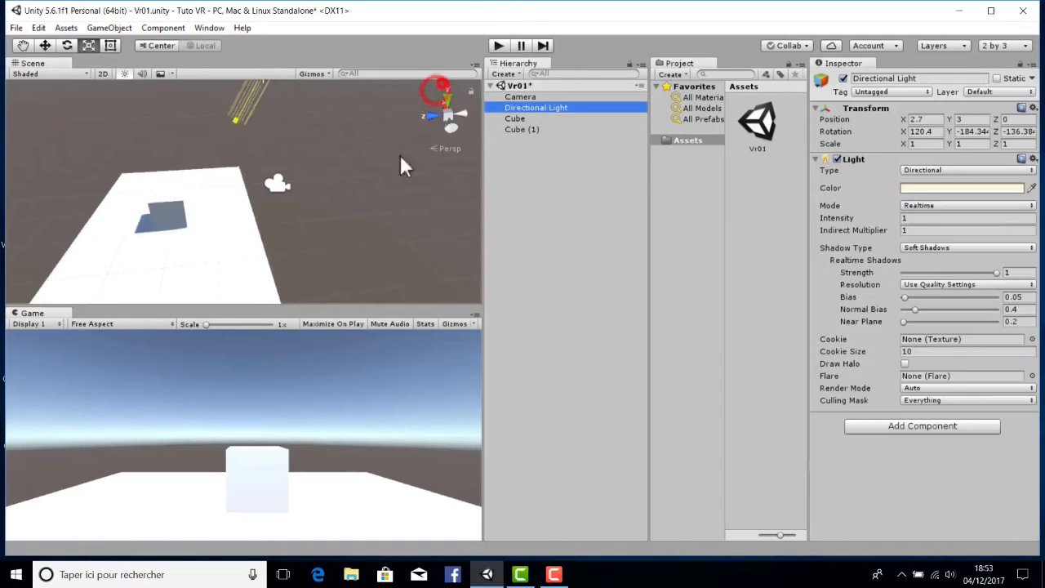
right_drag(403, 166, 378, 196)
scroll(203, 198, down, 3)
scroll(249, 210, up, 8)
scroll(360, 201, down, 1)
scroll(359, 200, down, 3)
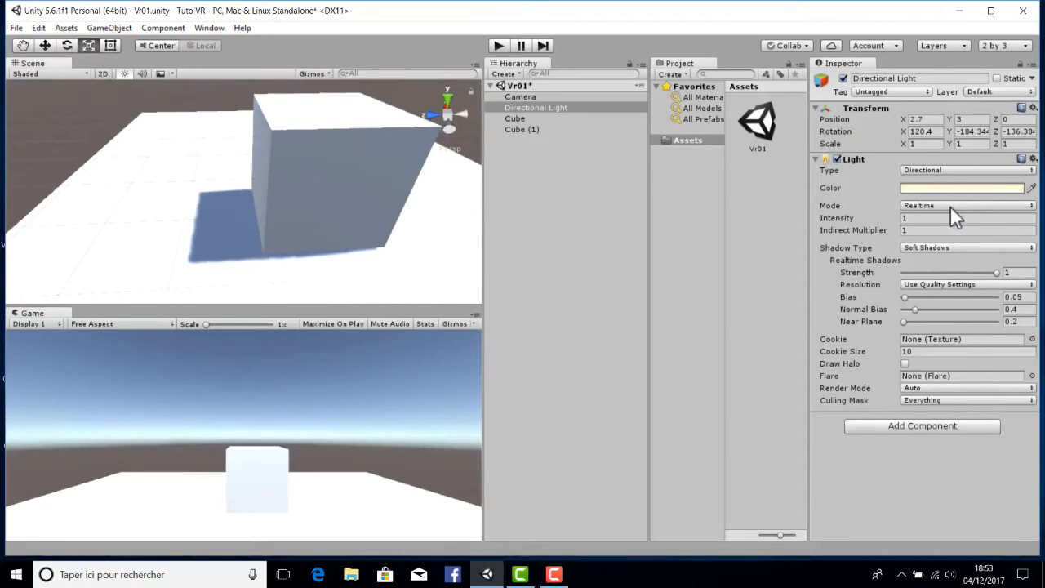
scroll(210, 192, down, 5)
scroll(226, 195, up, 8)
right_drag(225, 195, 215, 259)
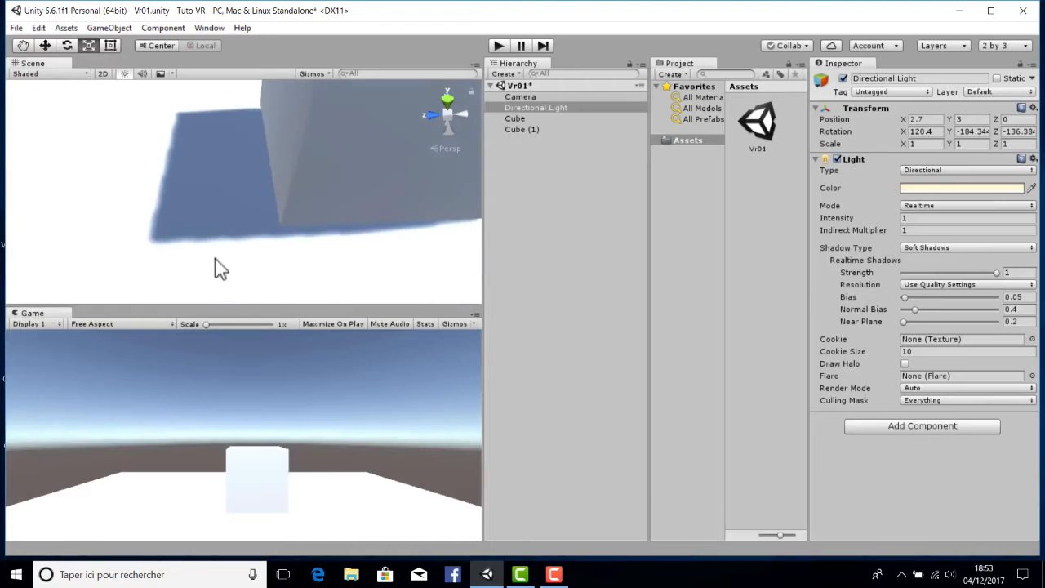
scroll(200, 236, down, 4)
scroll(217, 229, up, 6)
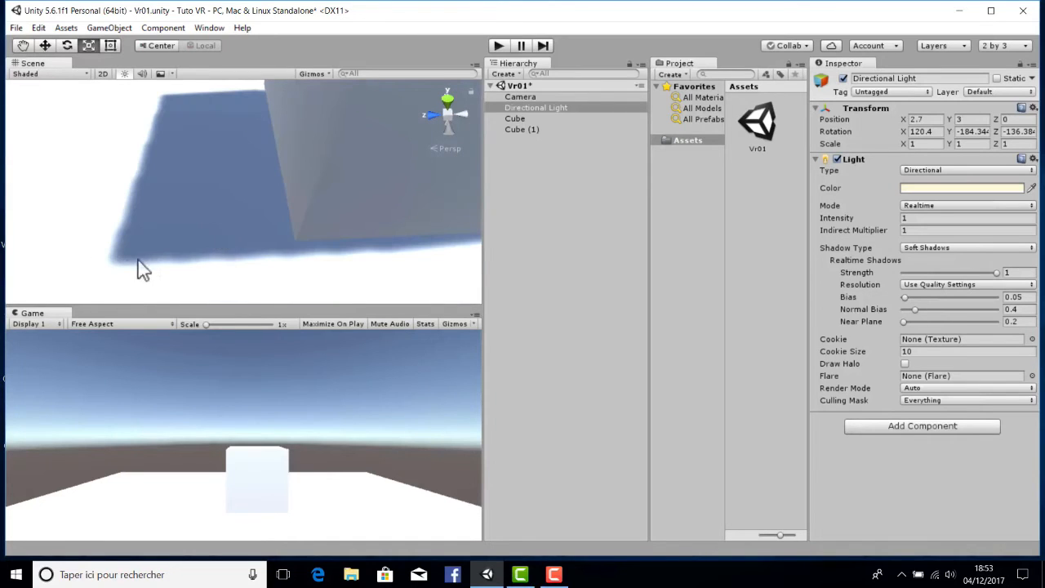
scroll(230, 215, down, 5)
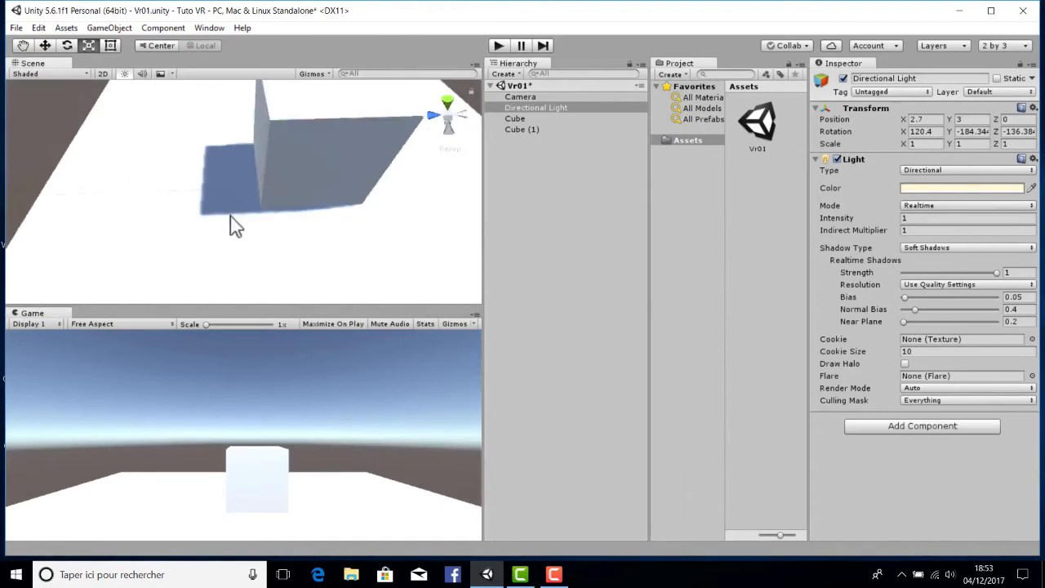
Set the directional light's shadow type to Hard Shadows.
scroll(230, 216, up, 4)
scroll(253, 208, down, 1)
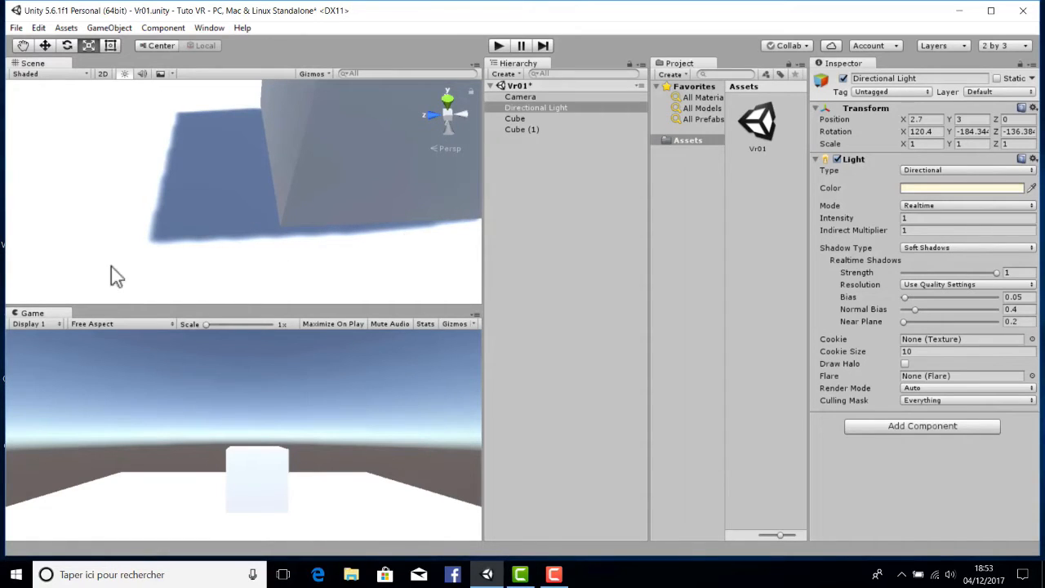
click(937, 248)
click(929, 277)
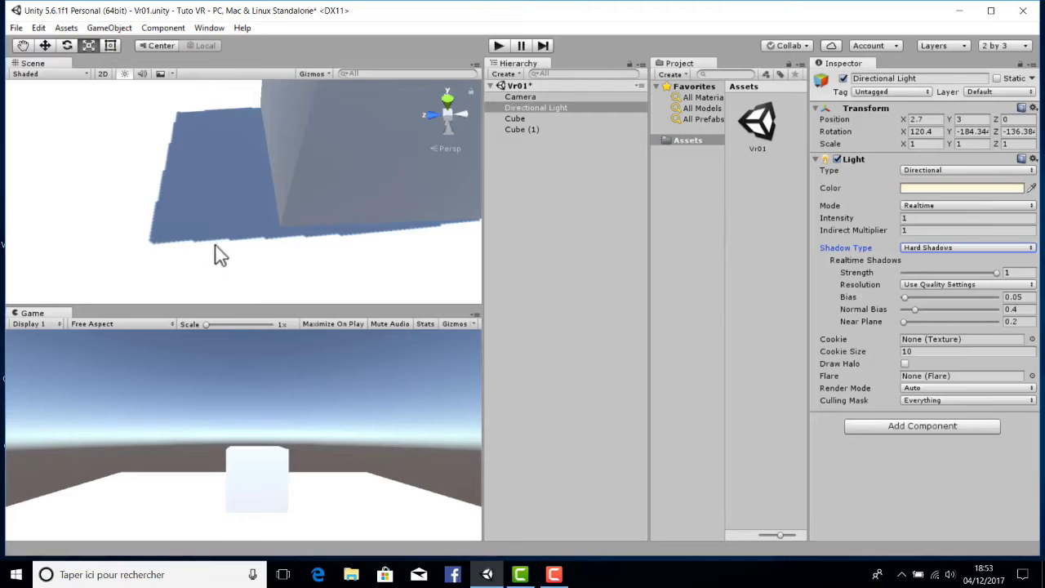
Set the directional light's shadow type to Soft Shadows at strength 1 and review the shadow resolution options.
click(940, 249)
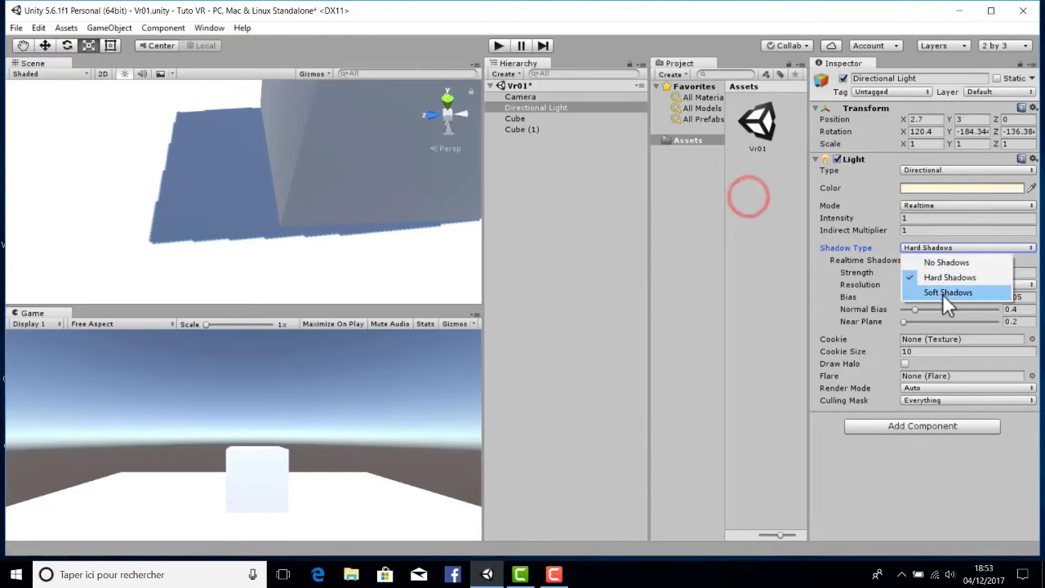
click(942, 292)
alt+drag(334, 225, 363, 203)
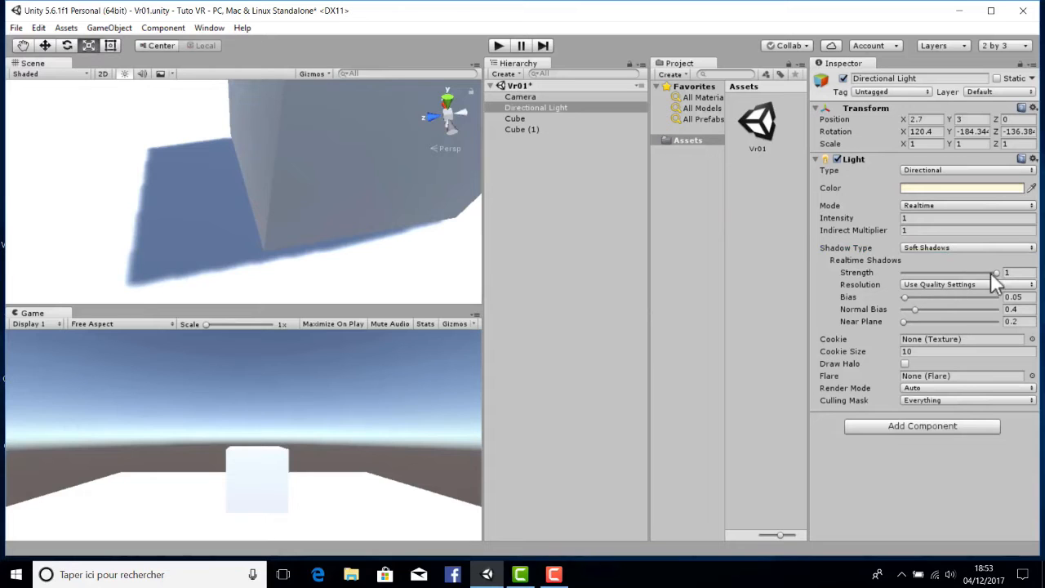
mouse_move(990, 272)
mouse_down()
mouse_move(964, 286)
mouse_move(949, 277)
mouse_move(1001, 282)
mouse_move(912, 283)
mouse_move(1005, 282)
mouse_up()
click(952, 284)
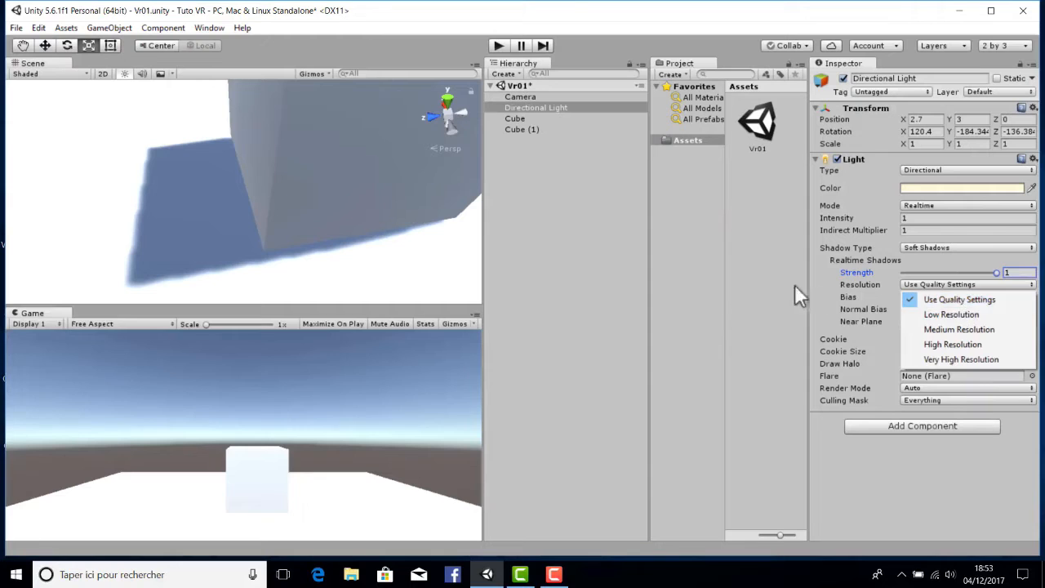
click(691, 222)
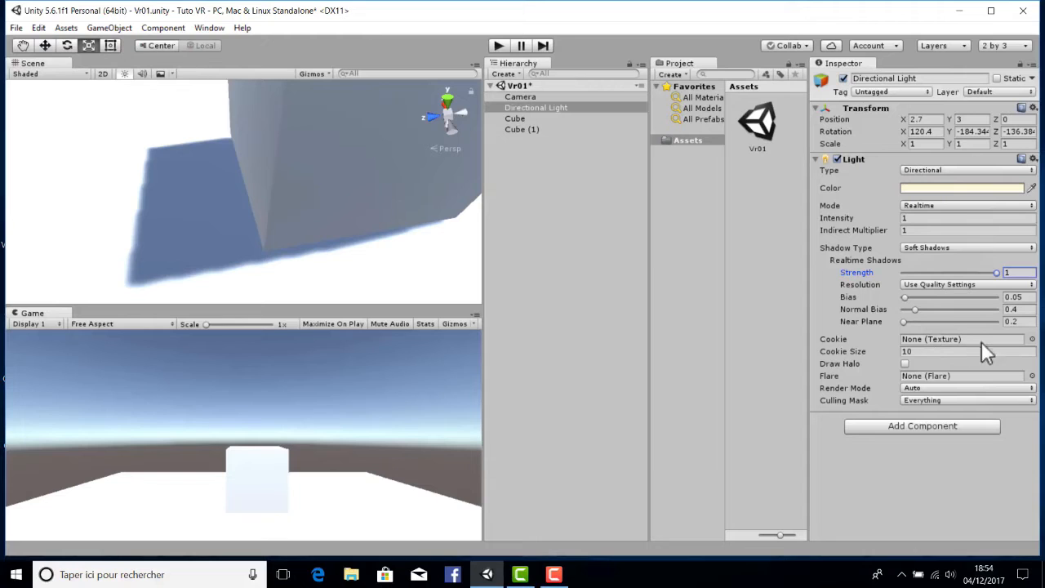
Assign the Default-Particle texture as the directional light's cookie.
scroll(333, 202, down, 6)
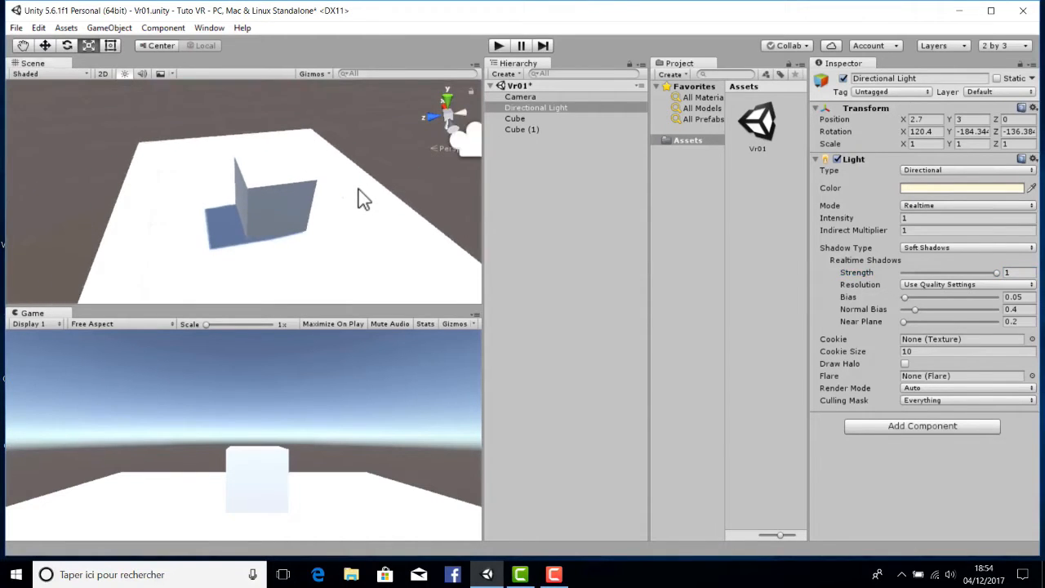
scroll(362, 199, up, 2)
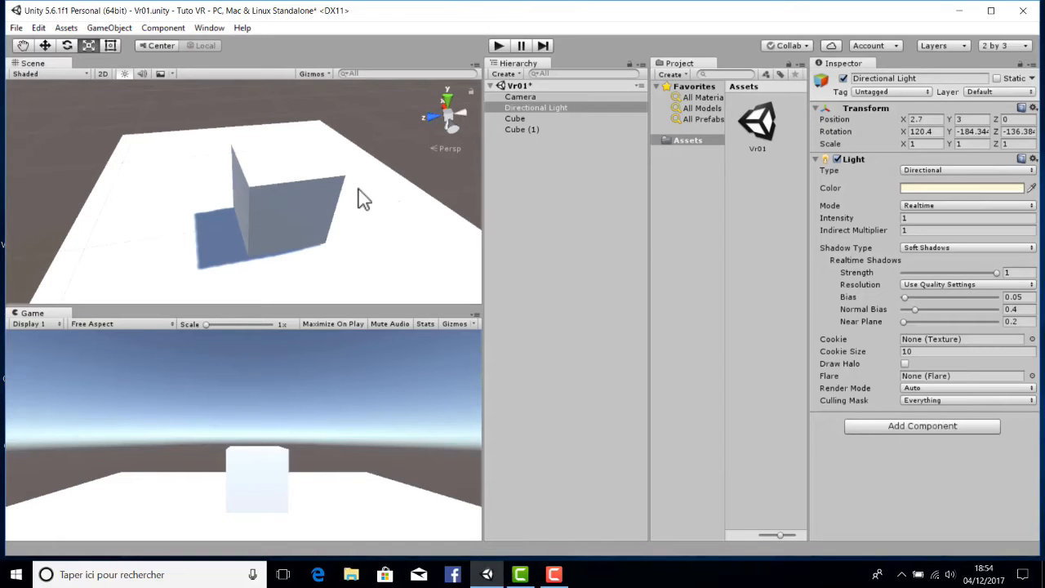
click(1031, 339)
click(39, 144)
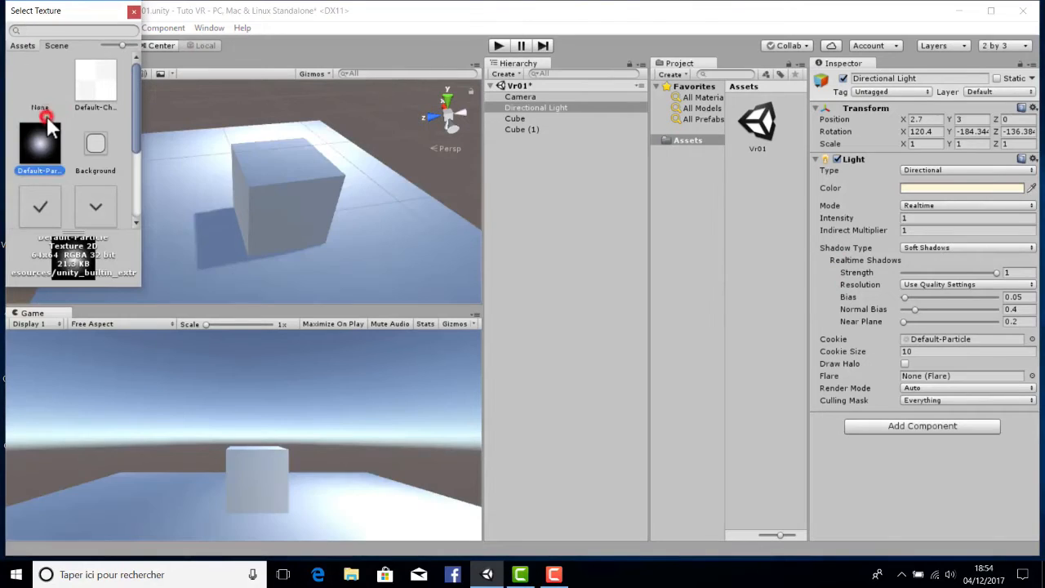
click(369, 245)
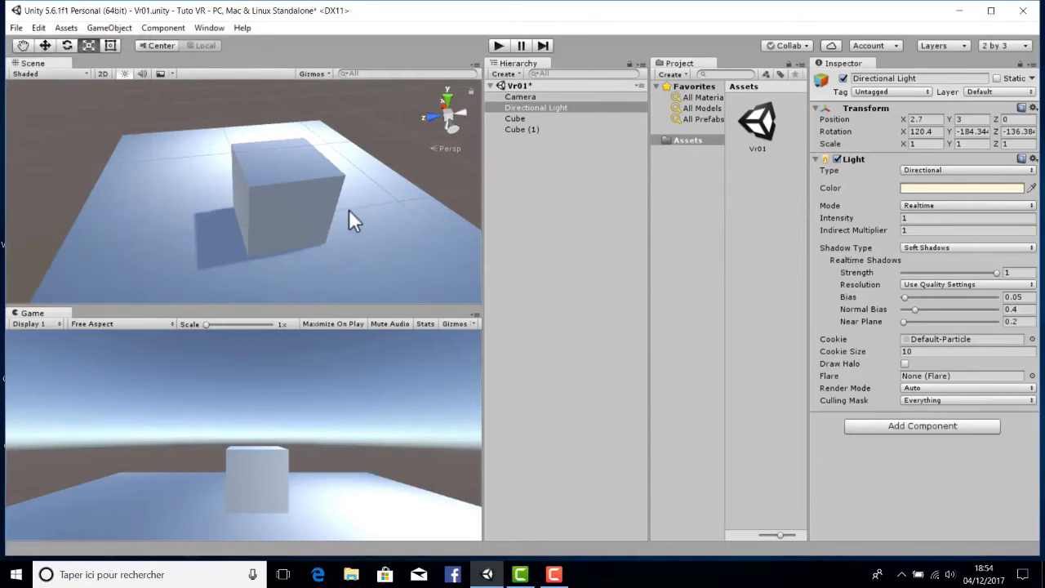
Browse the other available cookie textures and the flare choices for the directional light, keeping the current selections.
click(1031, 339)
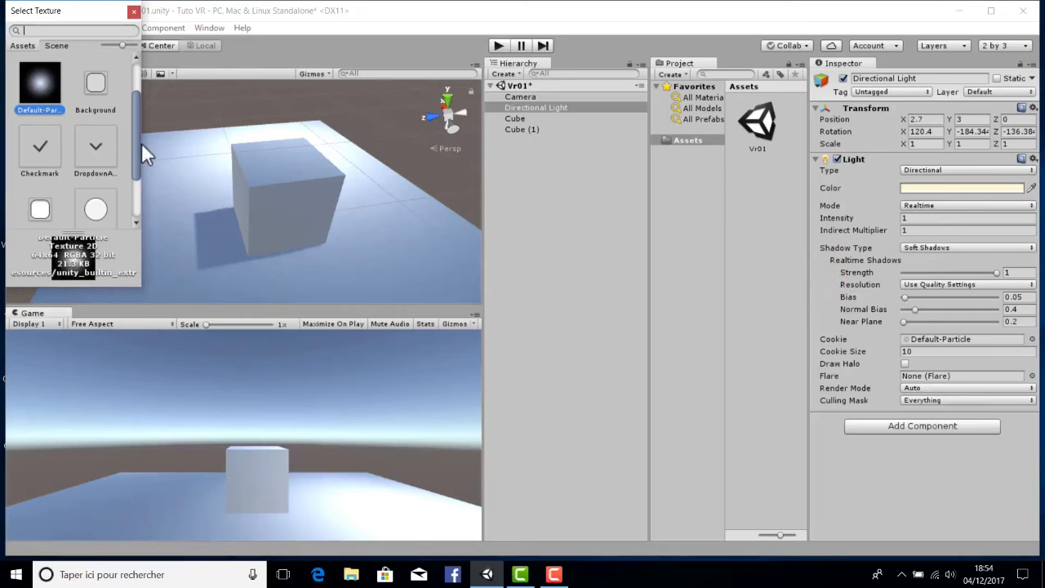
drag(137, 143, 121, 92)
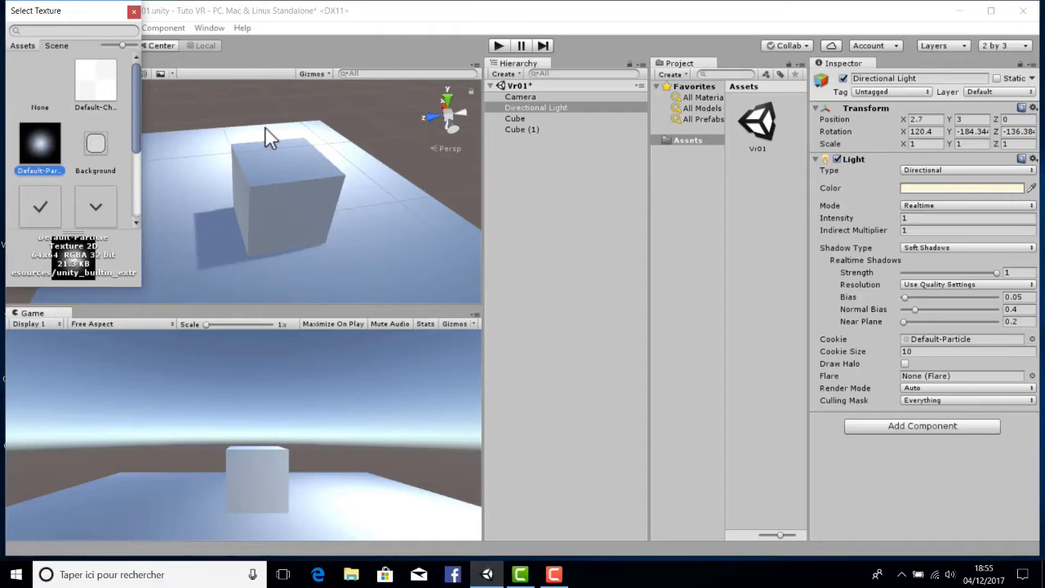
click(133, 14)
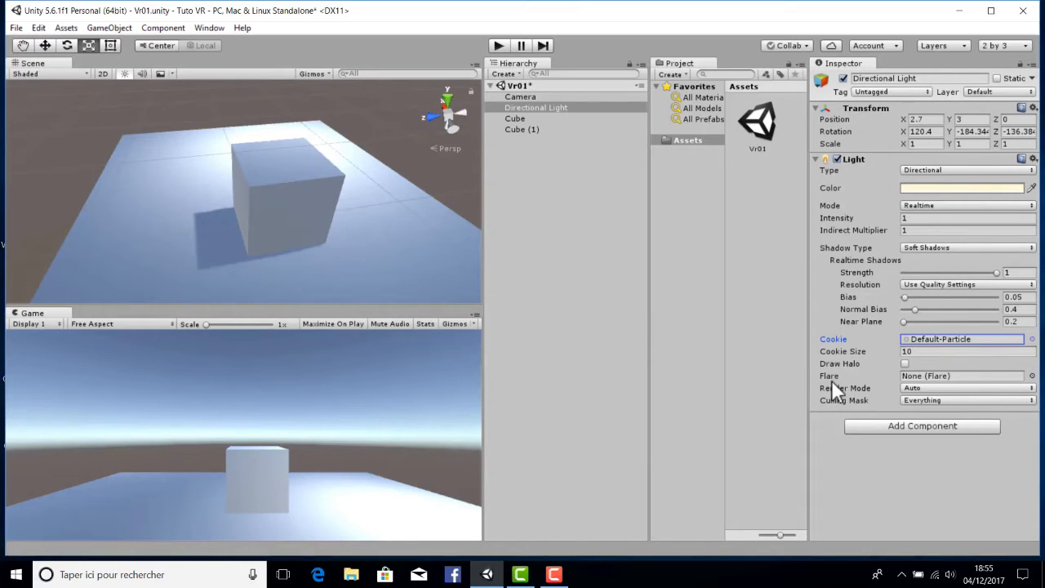
click(1031, 376)
click(134, 12)
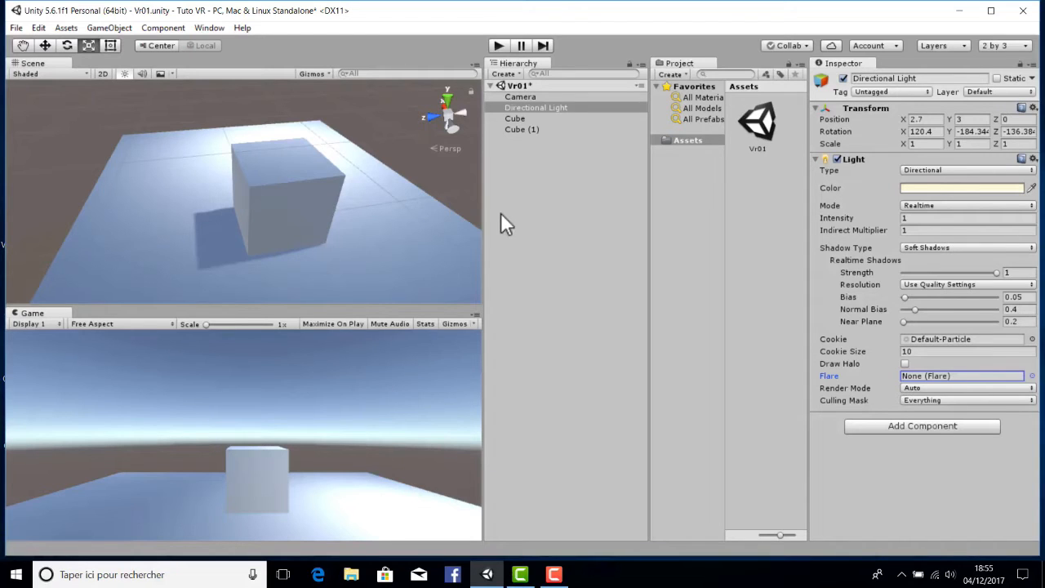
Collapse the directional light's Light component and deselect the light.
click(817, 157)
click(654, 125)
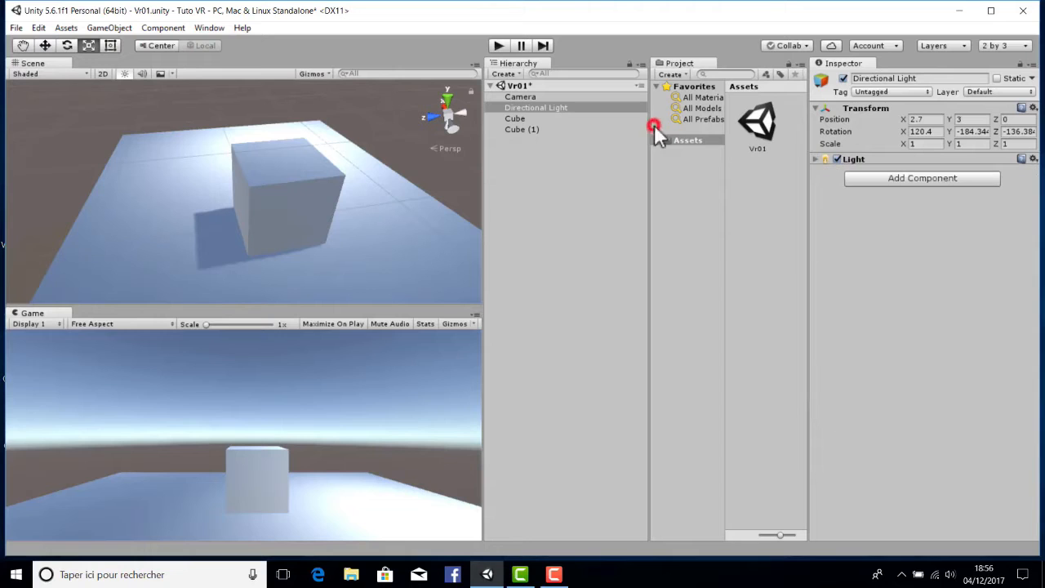
click(459, 145)
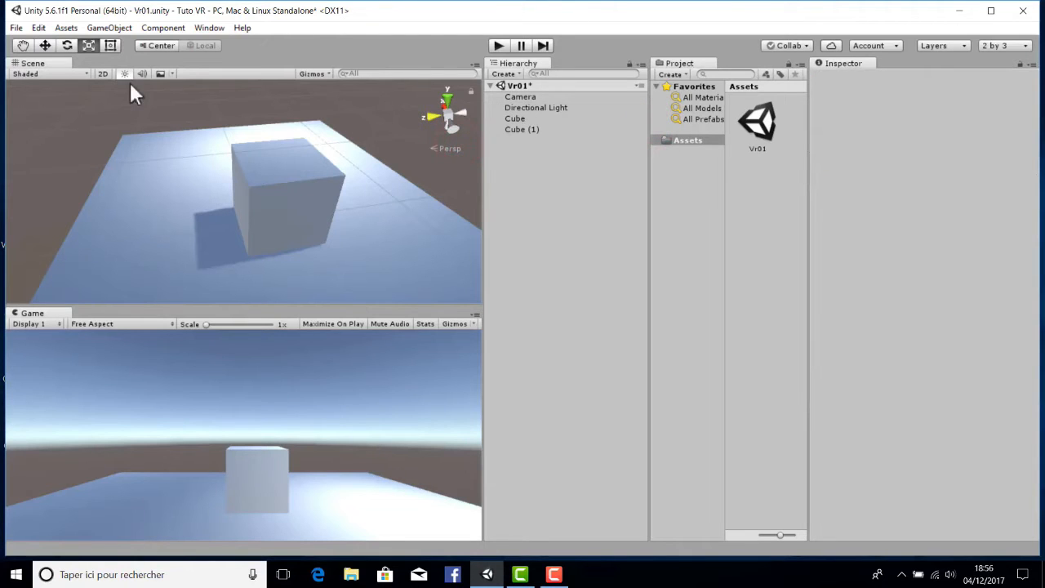
Add a point light and move it above the slab near the cube, to about X 1.82, Y -0.32.
click(104, 27)
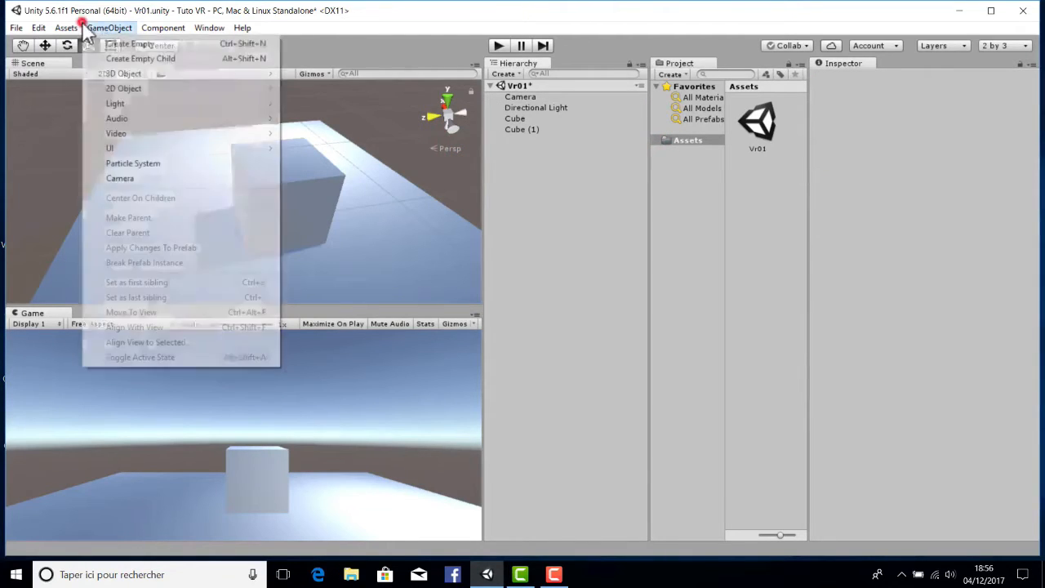
mouse_move(190, 100)
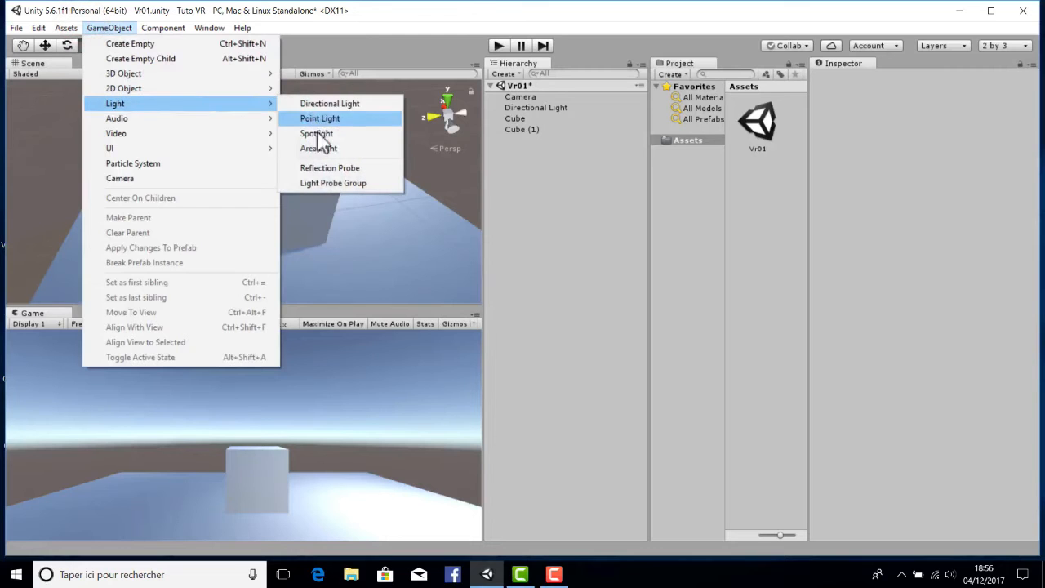
click(320, 118)
right_drag(261, 208, 382, 216)
middle_drag(382, 217, 511, 237)
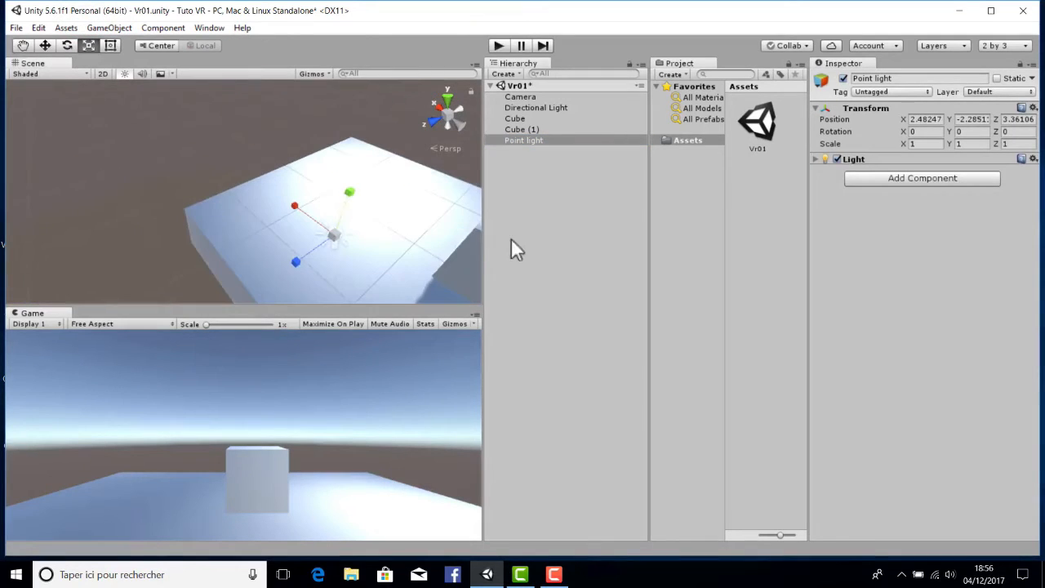
click(45, 45)
drag(333, 235, 416, 176)
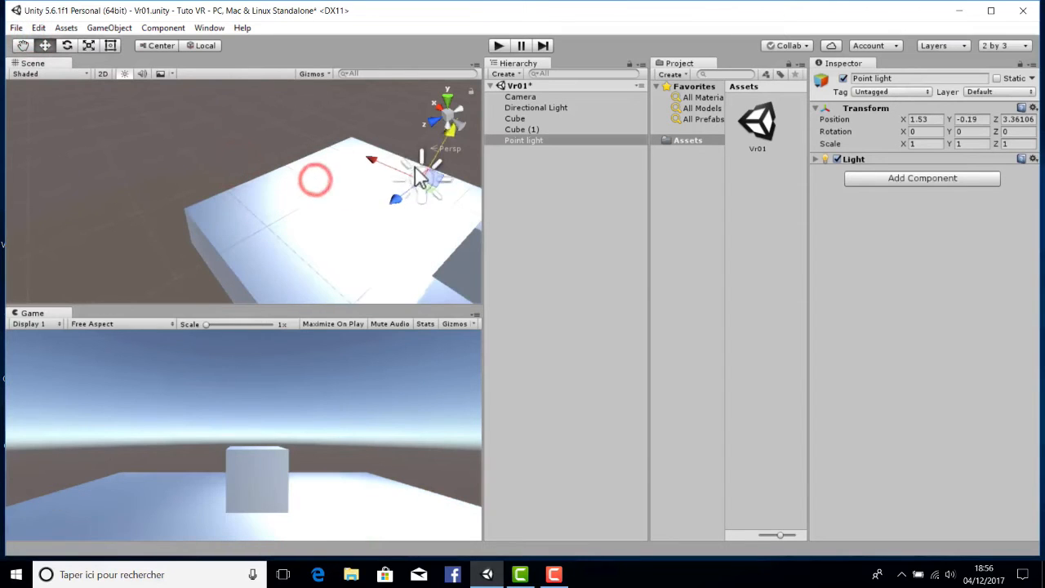
Deactivate the directional light so that only the point light illuminates the cube and slab.
click(554, 108)
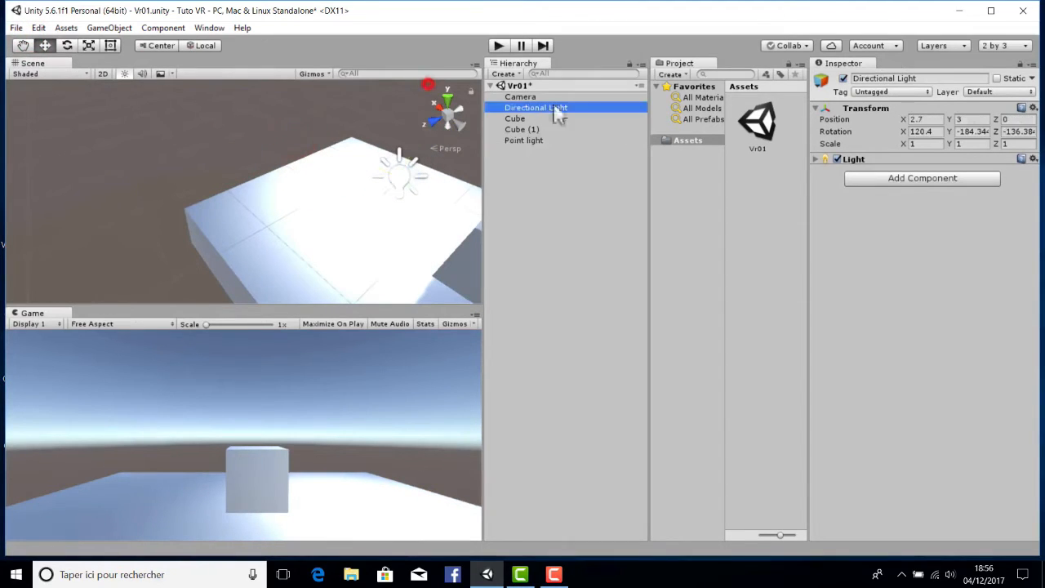
click(841, 78)
right_drag(219, 146, 438, 129)
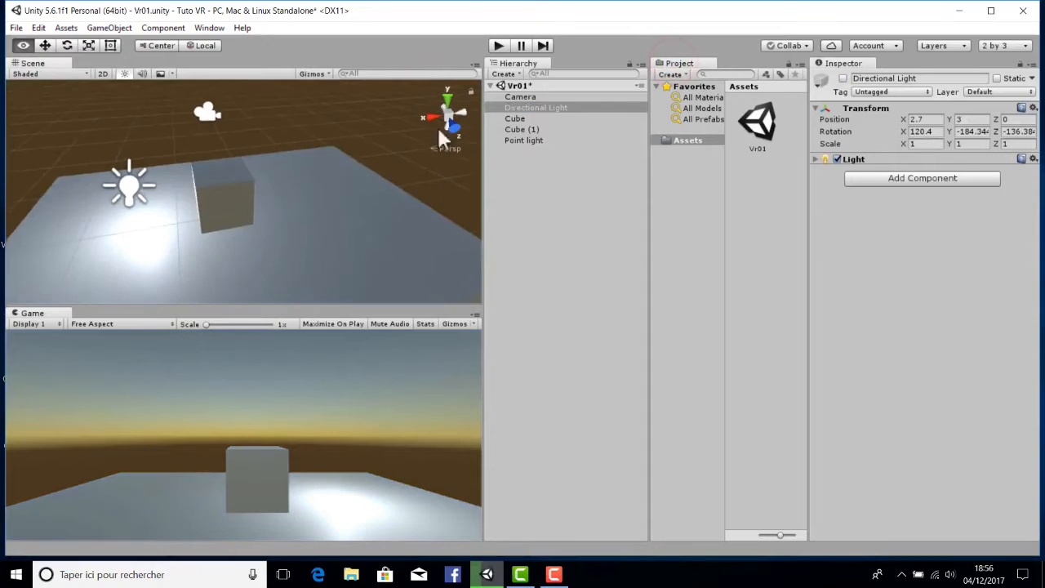
middle_drag(384, 205, 459, 176)
Select the point light, expand its Light settings and review the available light types.
click(515, 141)
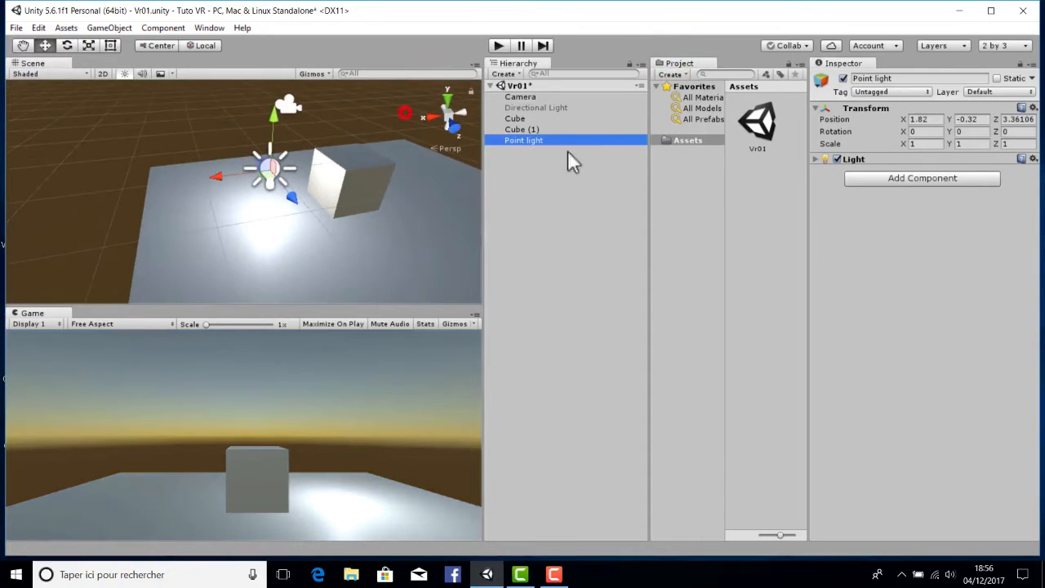
click(815, 159)
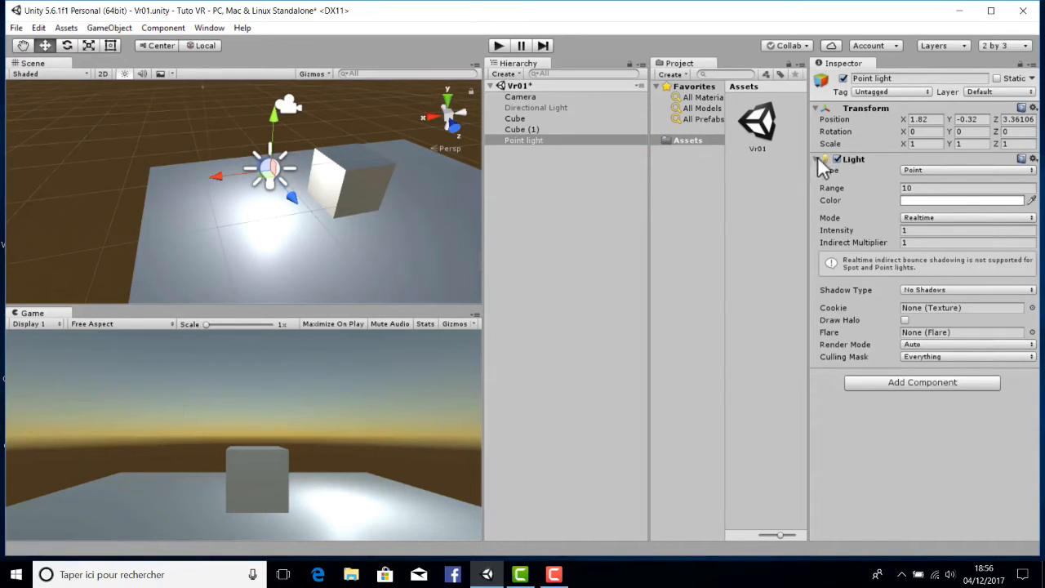
click(927, 169)
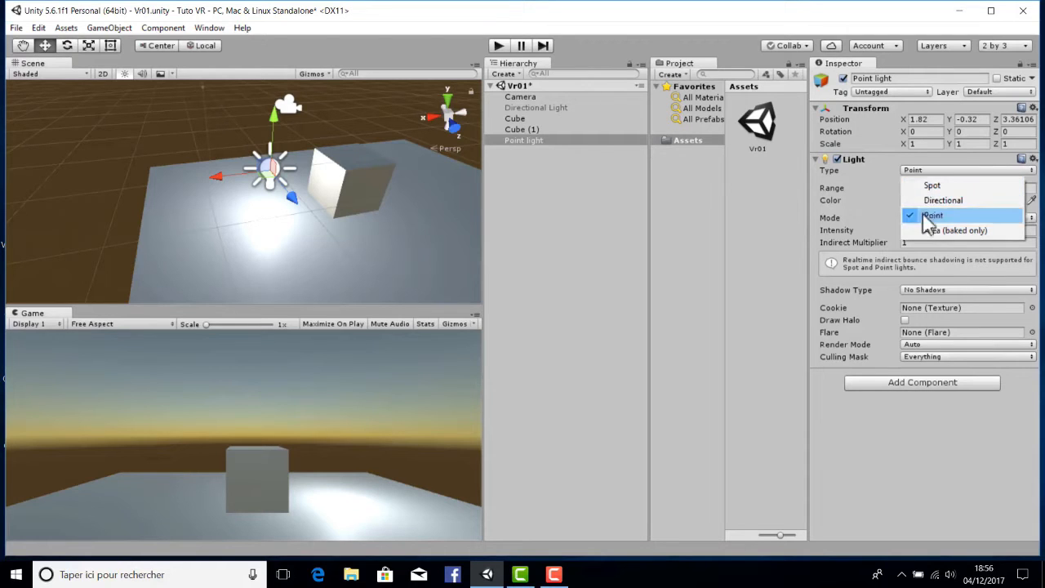
click(692, 157)
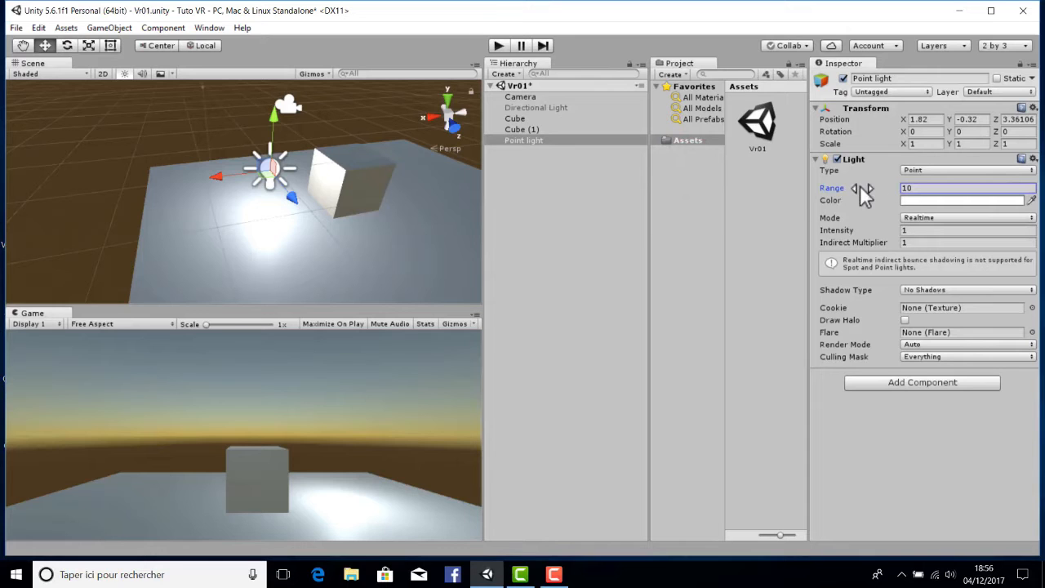
Shrink the point light's range to about 1.15 and shift the light to Z 3.84.
scroll(214, 151, down, 4)
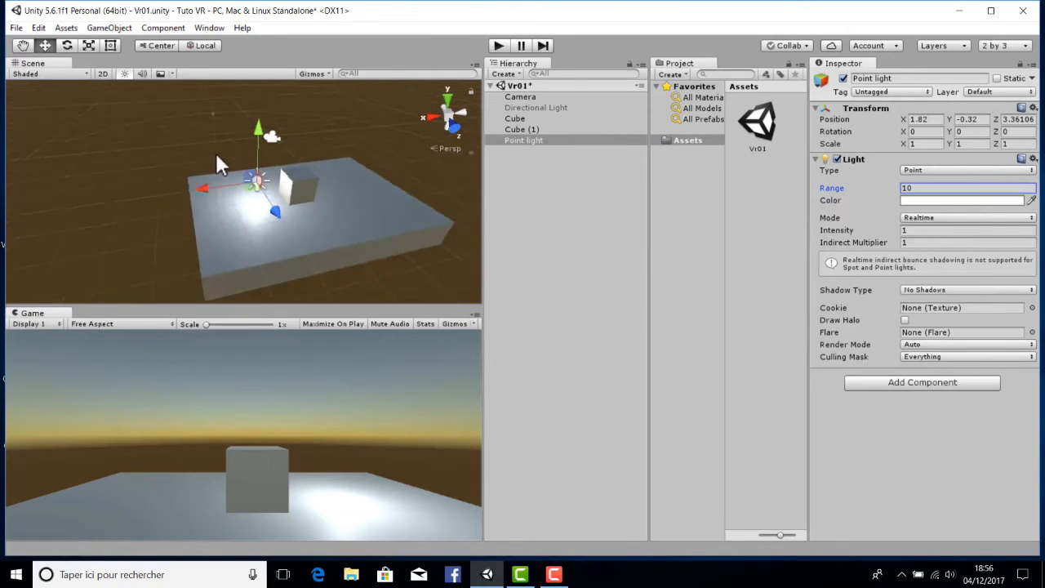
scroll(216, 153, down, 4)
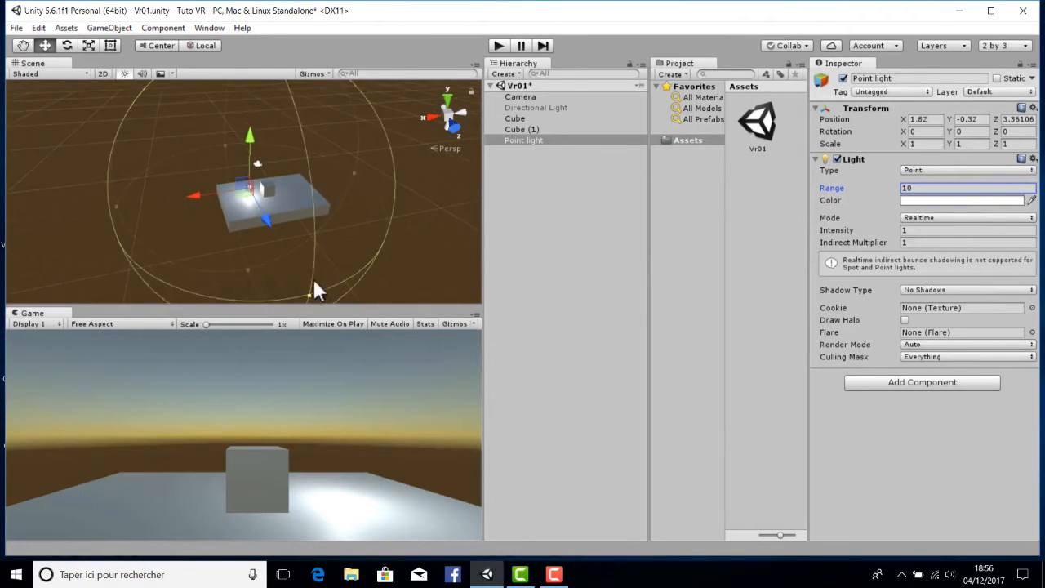
drag(306, 296, 240, 184)
scroll(243, 188, up, 6)
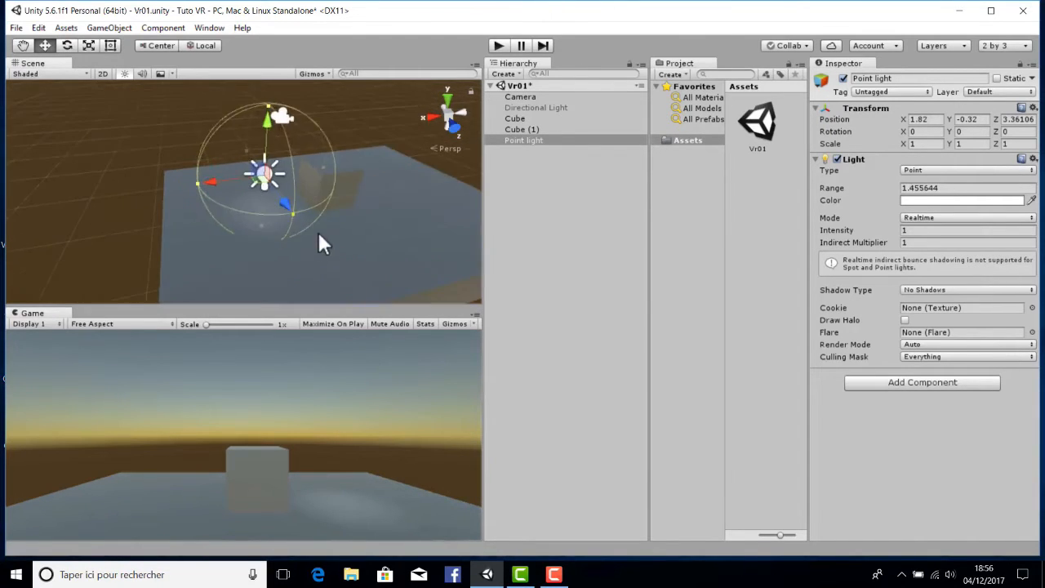
mouse_move(295, 209)
mouse_down()
mouse_move(300, 220)
mouse_move(282, 208)
mouse_move(373, 282)
mouse_move(308, 220)
mouse_up()
click(923, 188)
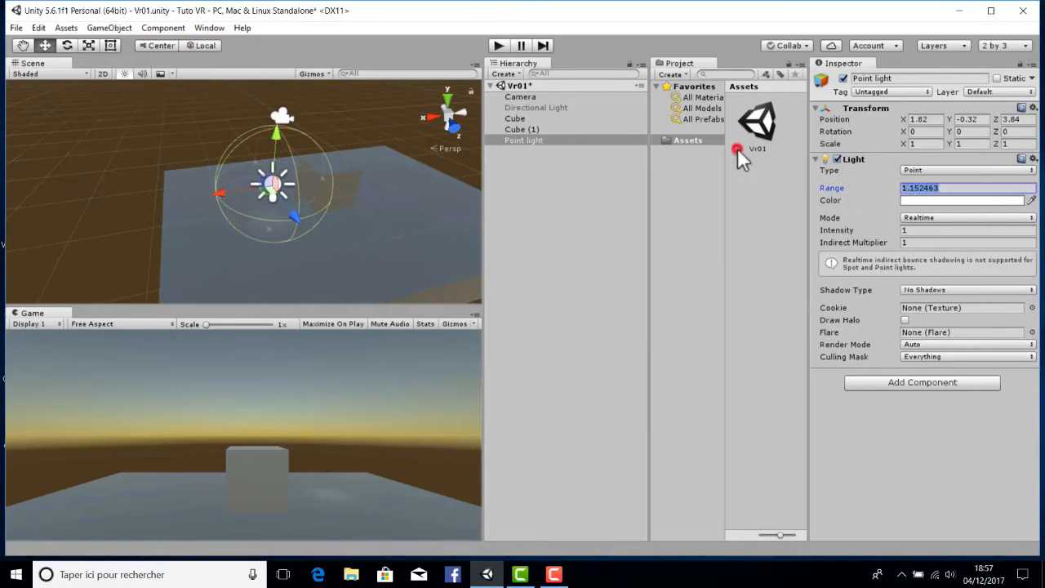
Make the point light pure red (FF0000), with a range of 7.62 and an intensity of 1.59.
click(931, 201)
drag(473, 175, 501, 128)
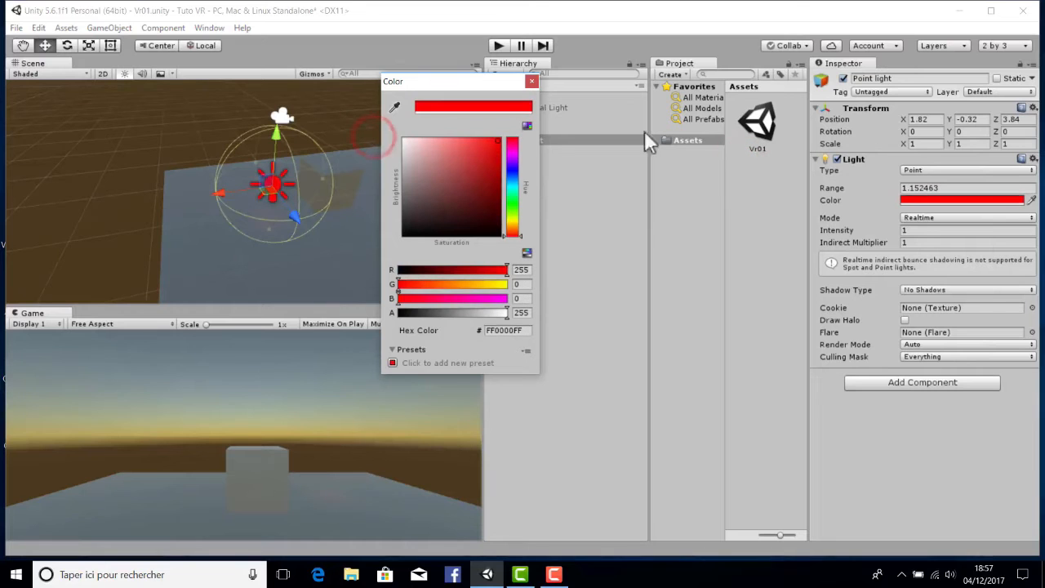
drag(890, 188, 939, 187)
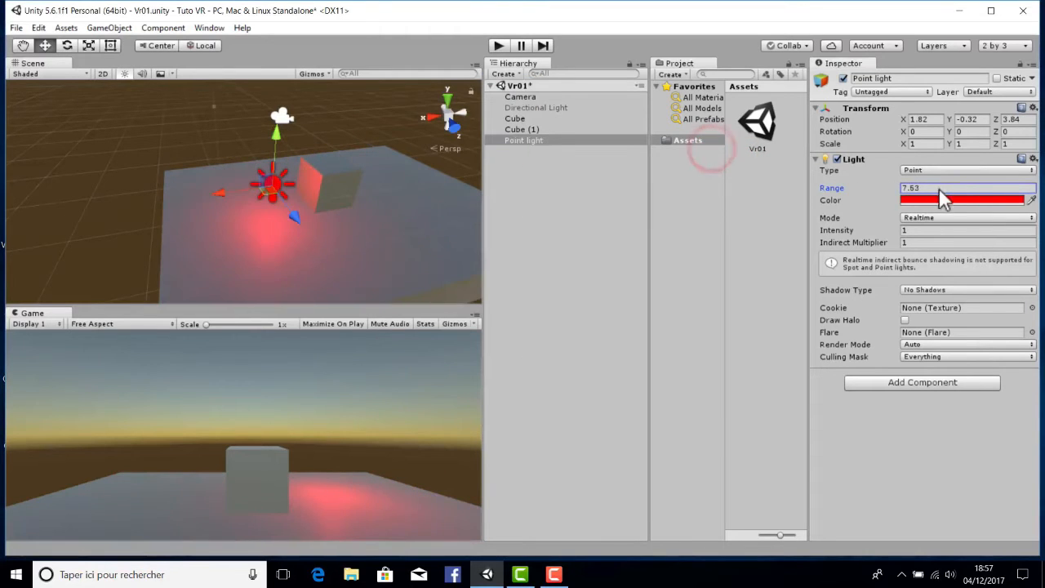
mouse_move(887, 229)
mouse_down()
mouse_move(917, 227)
mouse_move(904, 227)
mouse_up()
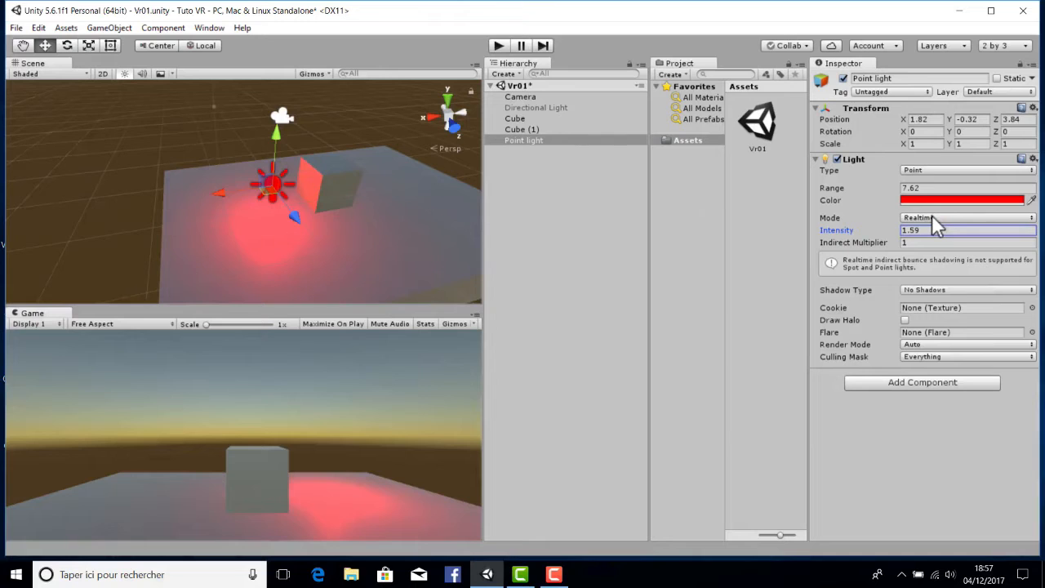
Set the point light's shadow type to Soft Shadows and inspect the shadow the cube casts.
click(922, 290)
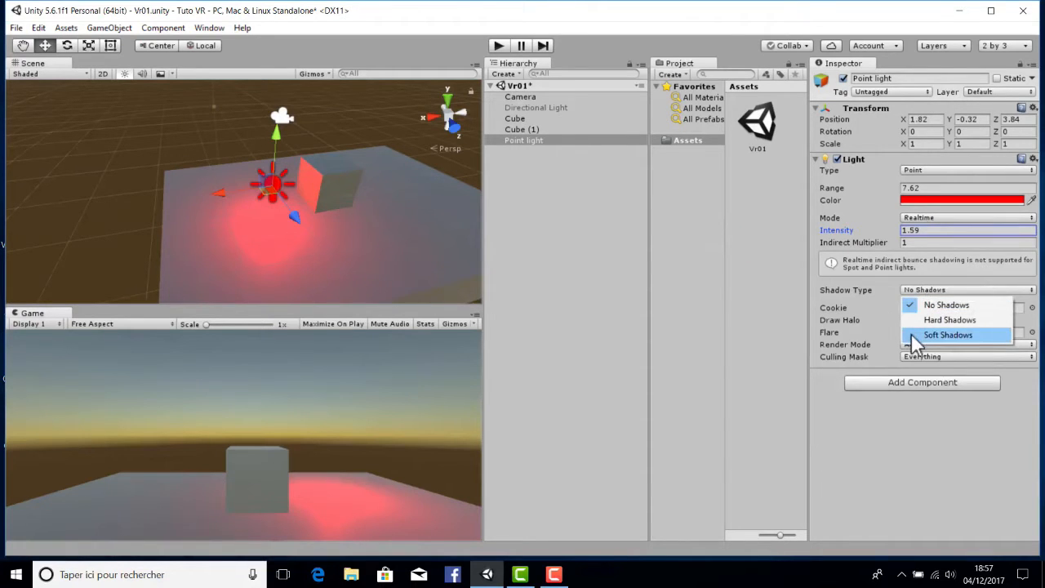
click(946, 334)
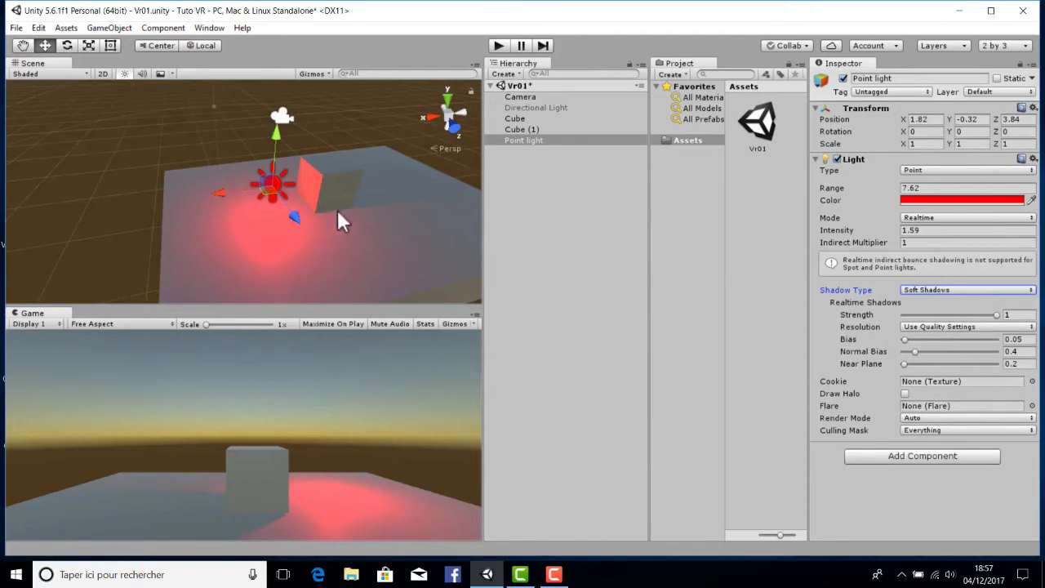
right_drag(239, 209, 289, 206)
scroll(342, 175, down, 2)
scroll(346, 191, up, 5)
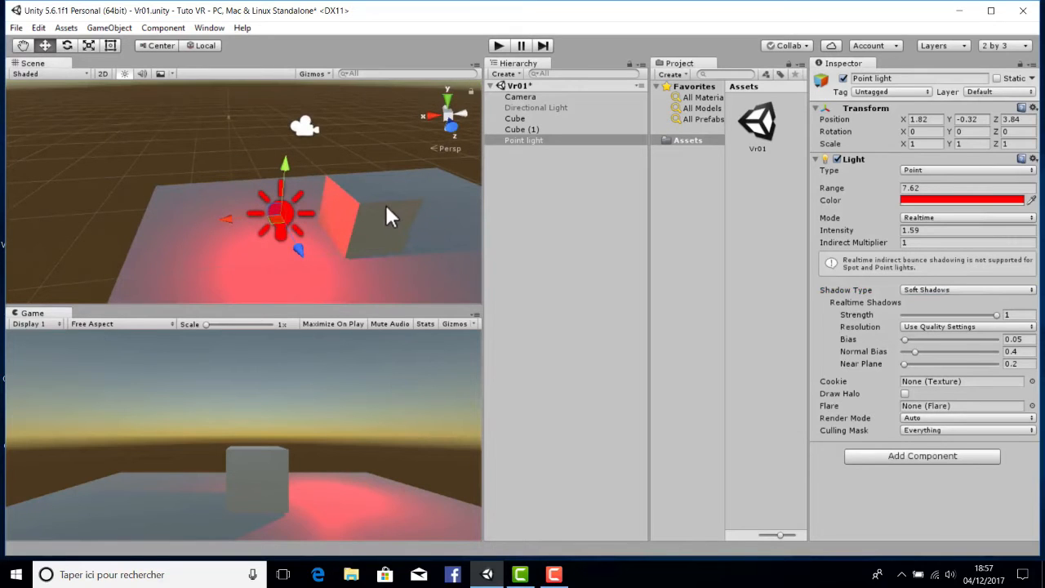
Add a spotlight to the scene and move it above the floor beside the cube, to X -1.7, Y 0.989, Z 3.65.
click(96, 27)
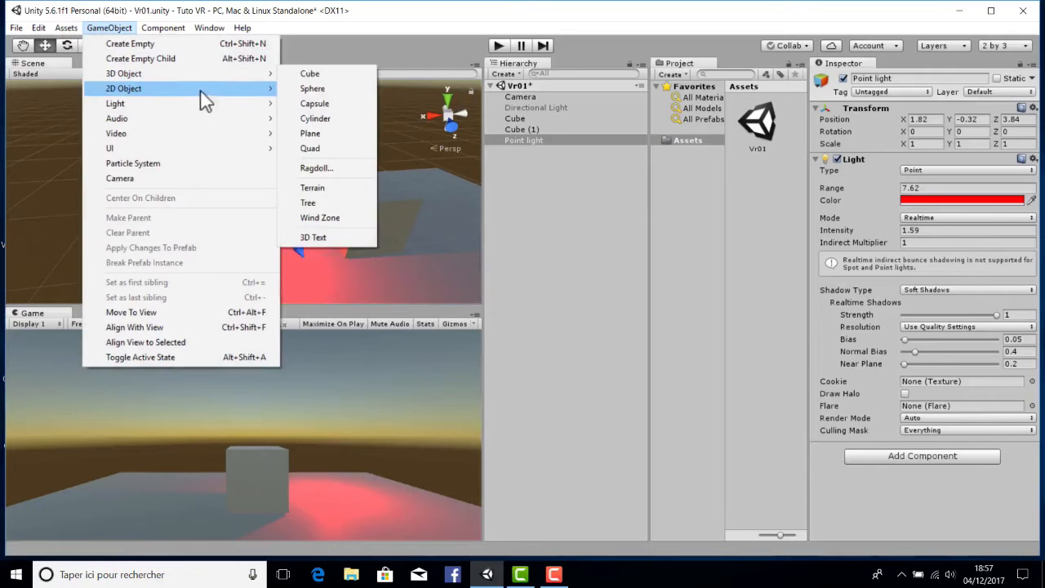
mouse_move(184, 105)
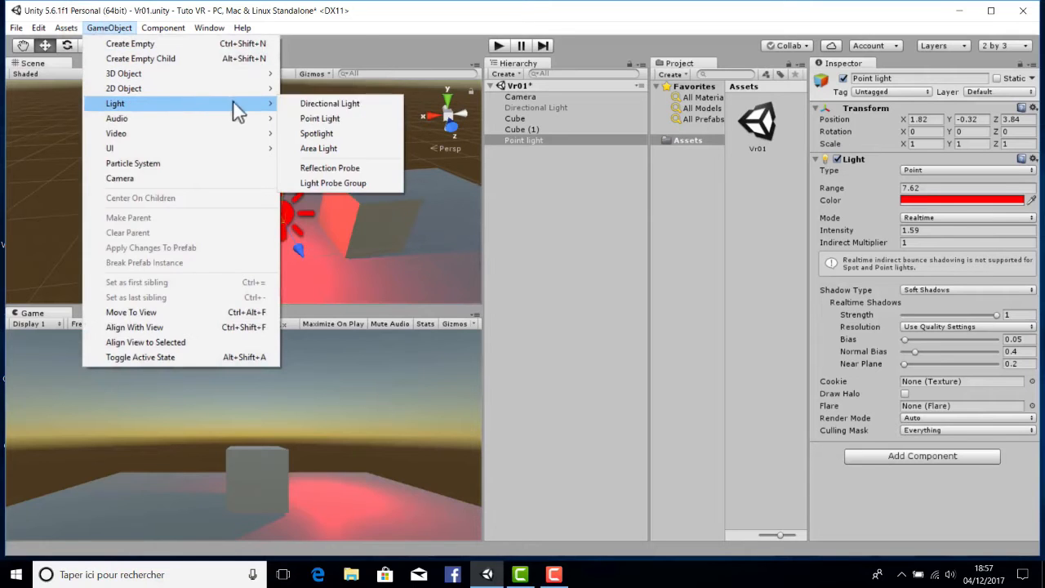
click(322, 133)
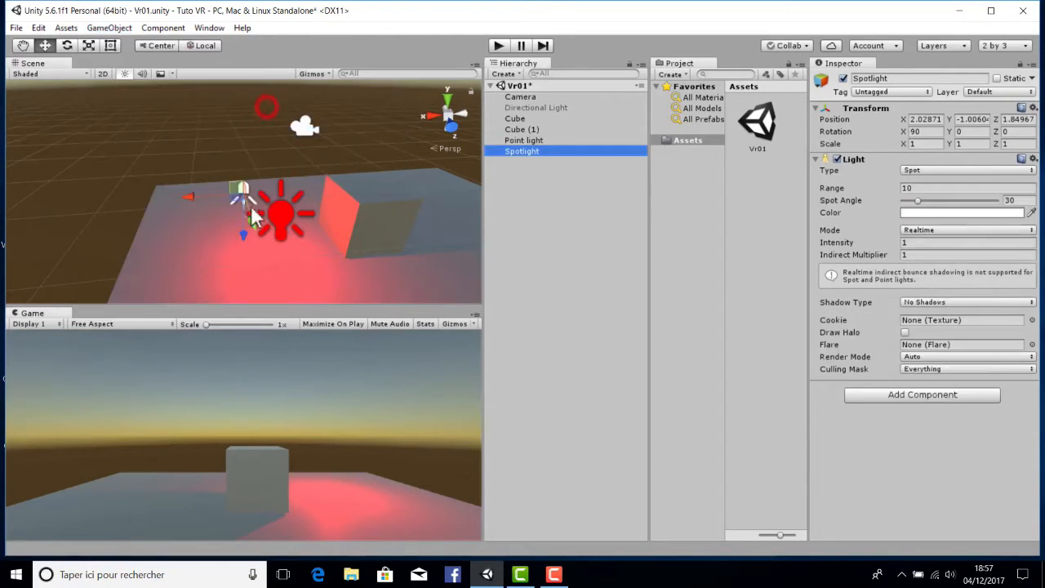
drag(272, 207, 446, 229)
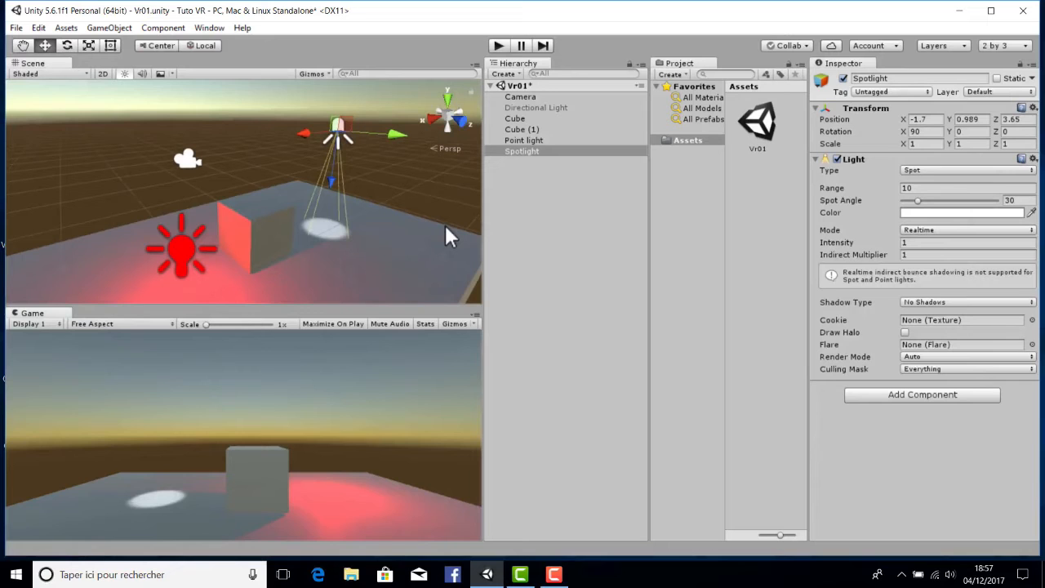
Adjust the spotlight's cone in the scene to a range of about 2.95 and a spot angle of about 52.7.
alt+drag(383, 176, 321, 266)
scroll(271, 211, up, 1)
scroll(271, 210, down, 2)
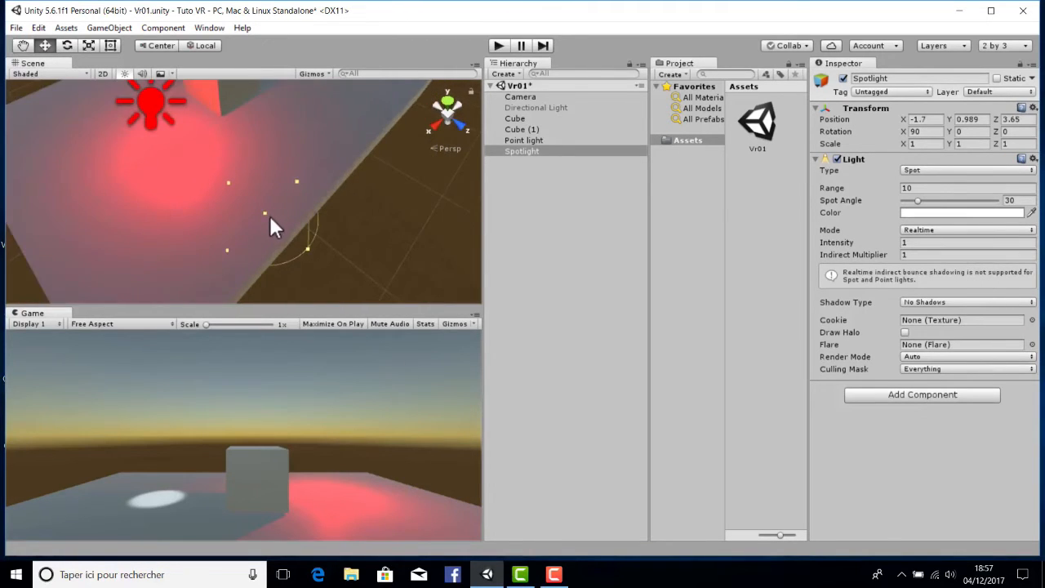
drag(270, 215, 294, 173)
scroll(289, 158, down, 3)
alt+drag(236, 142, 327, 122)
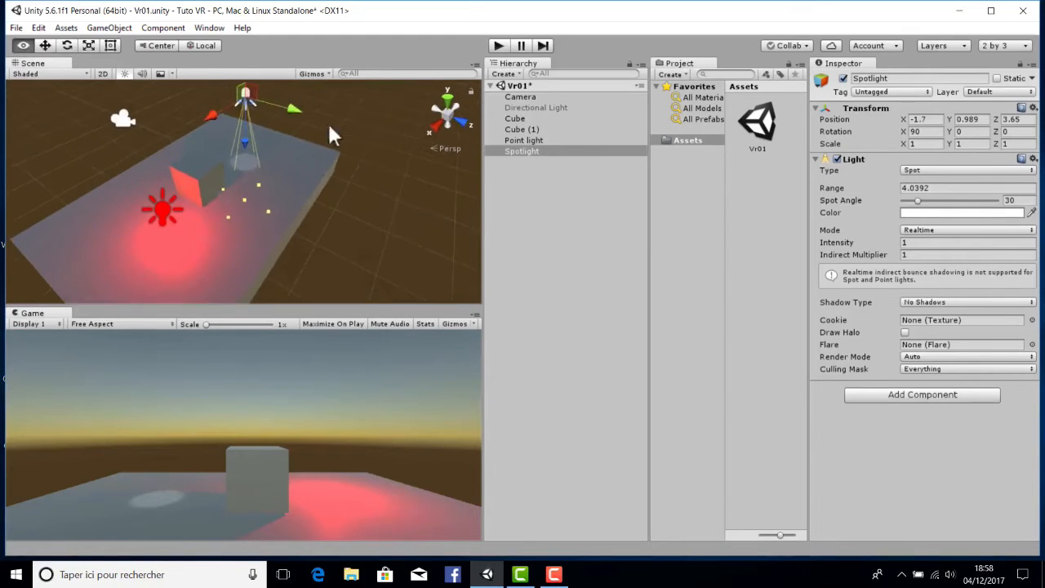
scroll(254, 197, up, 3)
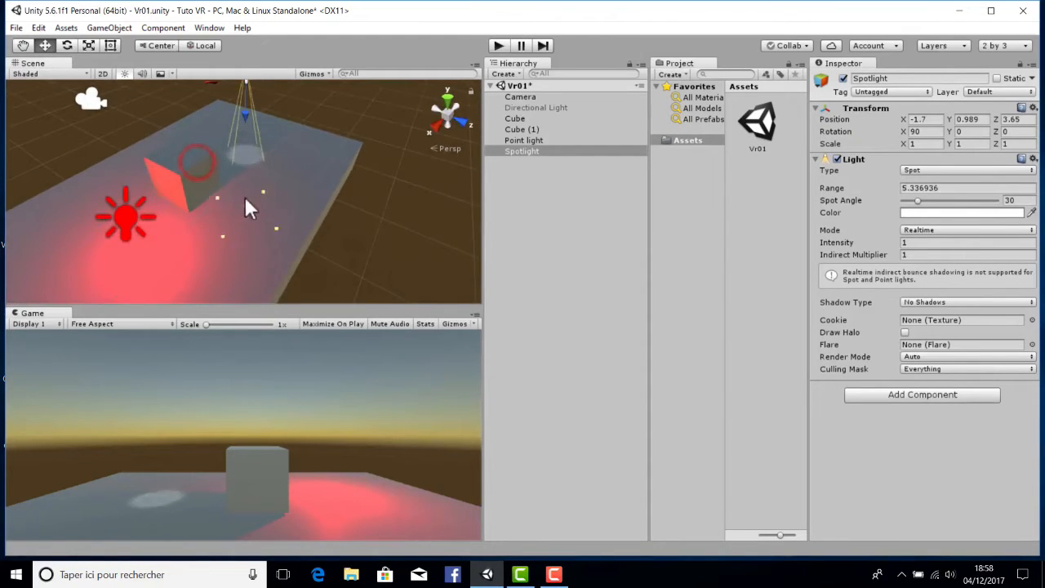
drag(248, 205, 180, 169)
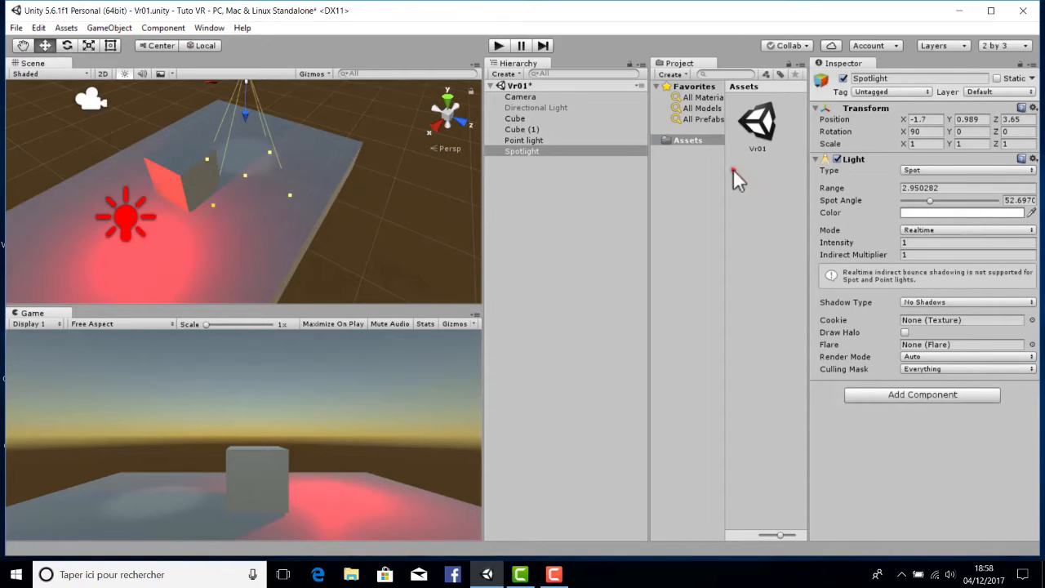
Change the spotlight's color to a saturated turquoise green.
click(916, 212)
drag(515, 171, 518, 185)
drag(456, 167, 506, 126)
drag(487, 194, 511, 192)
drag(497, 163, 508, 131)
click(374, 142)
click(695, 177)
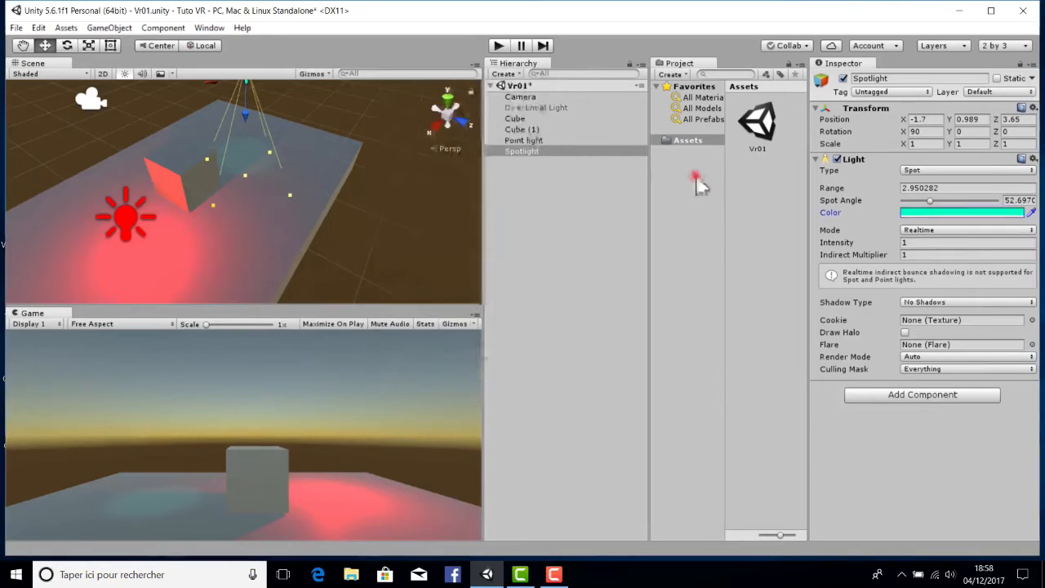
Set the spotlight's intensity to 2.36 and review its mode and shadow type options, keeping Realtime and No Shadows.
click(921, 231)
click(833, 237)
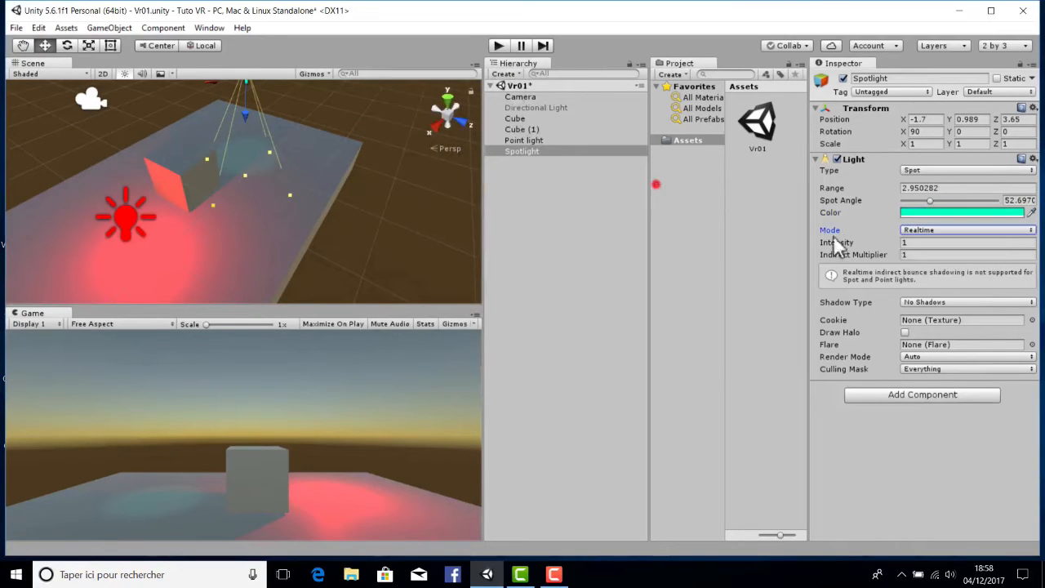
drag(889, 249, 931, 253)
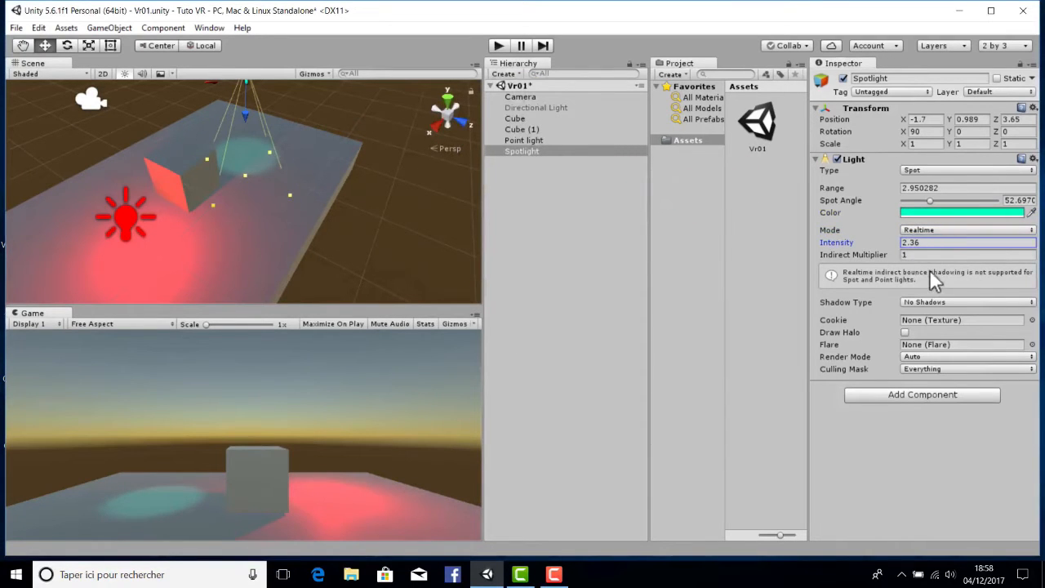
click(950, 302)
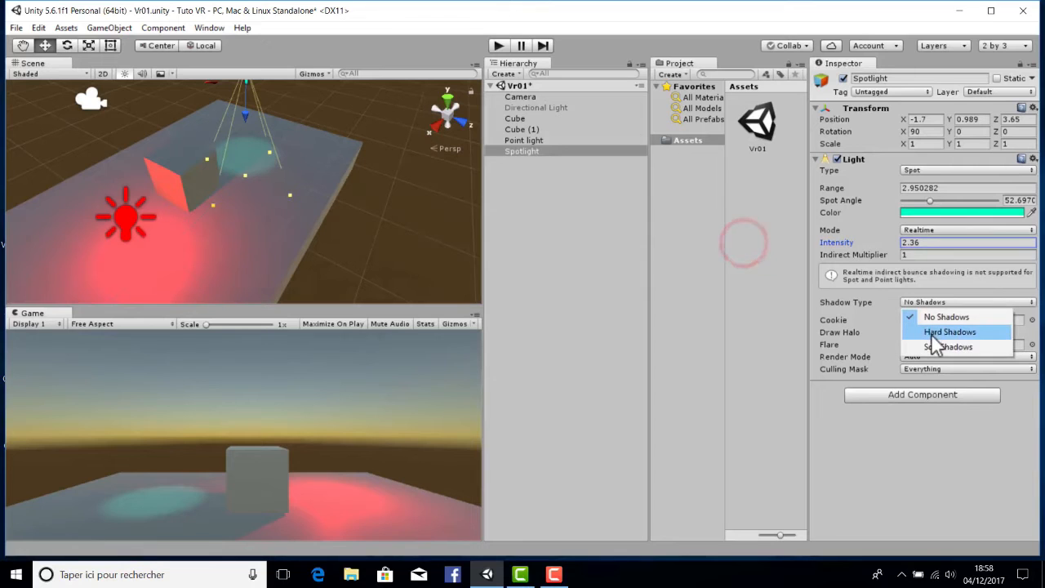
click(704, 293)
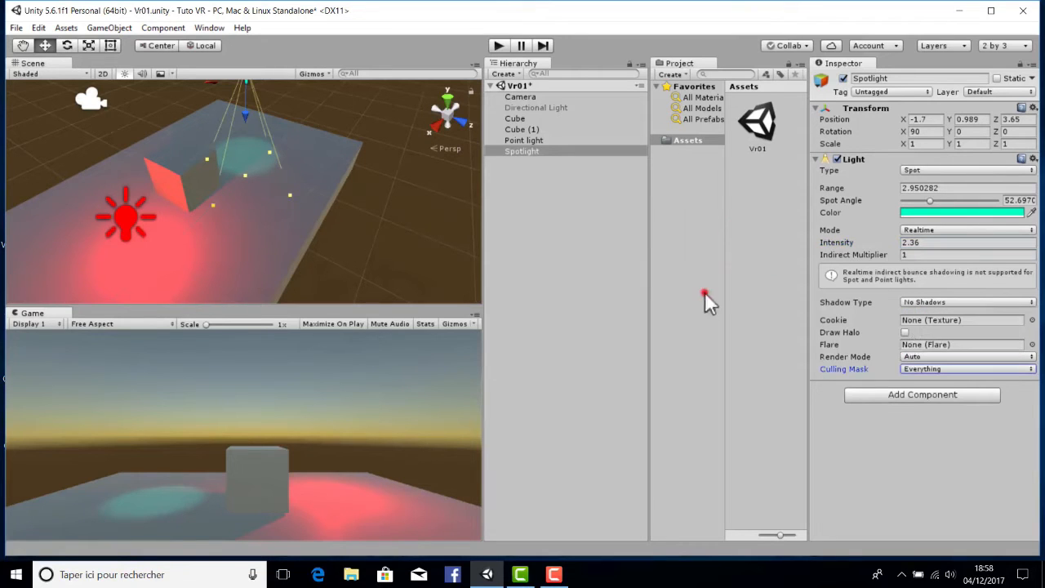
Assign the Default-Particle texture as the spotlight's cookie and inspect the light pattern on the floor.
click(1032, 320)
click(39, 143)
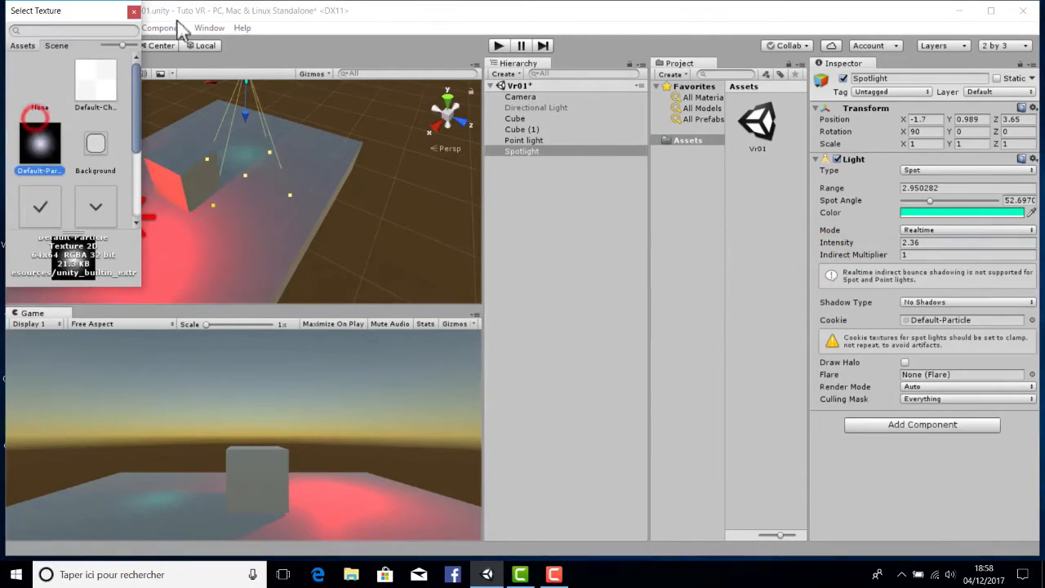
click(133, 11)
scroll(248, 155, up, 5)
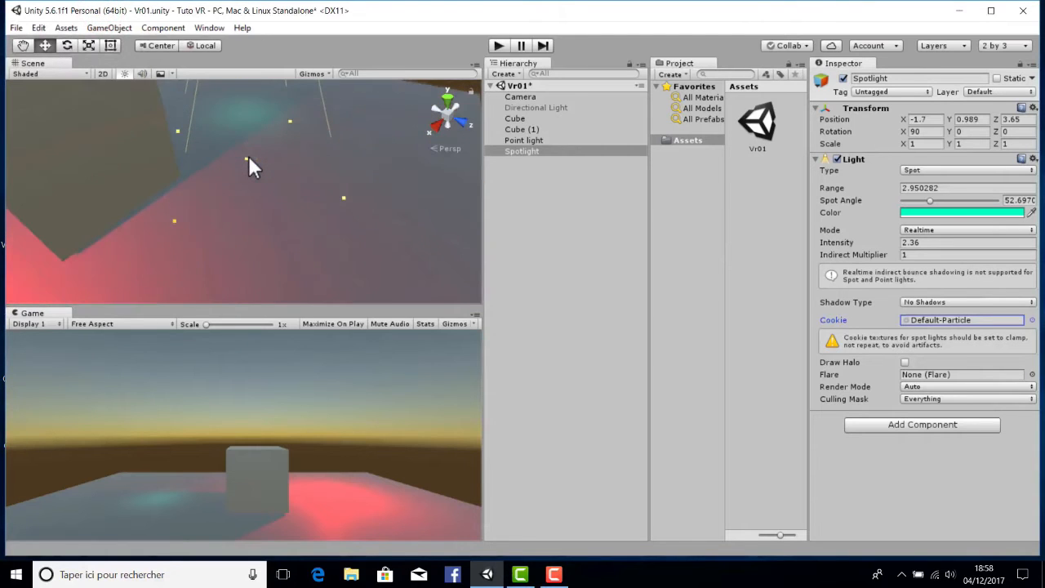
scroll(258, 182, down, 5)
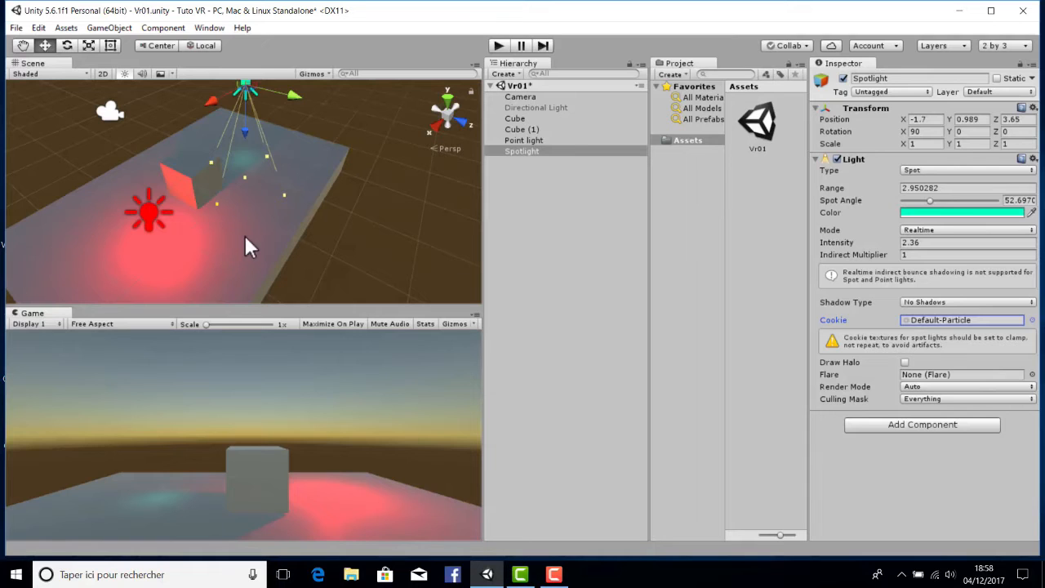
alt+drag(245, 235, 272, 198)
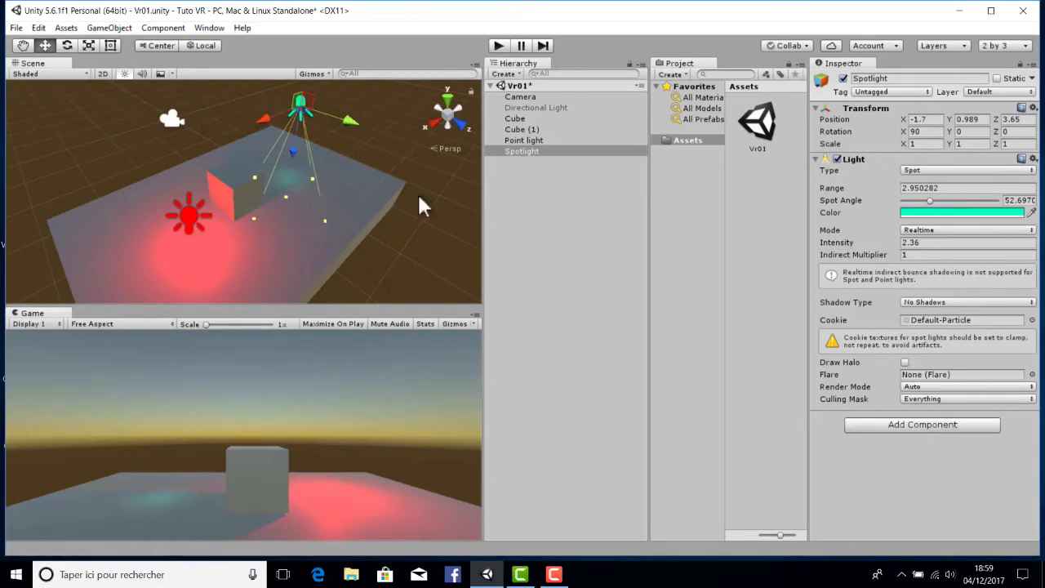
Select the directional light to show its properties.
click(529, 108)
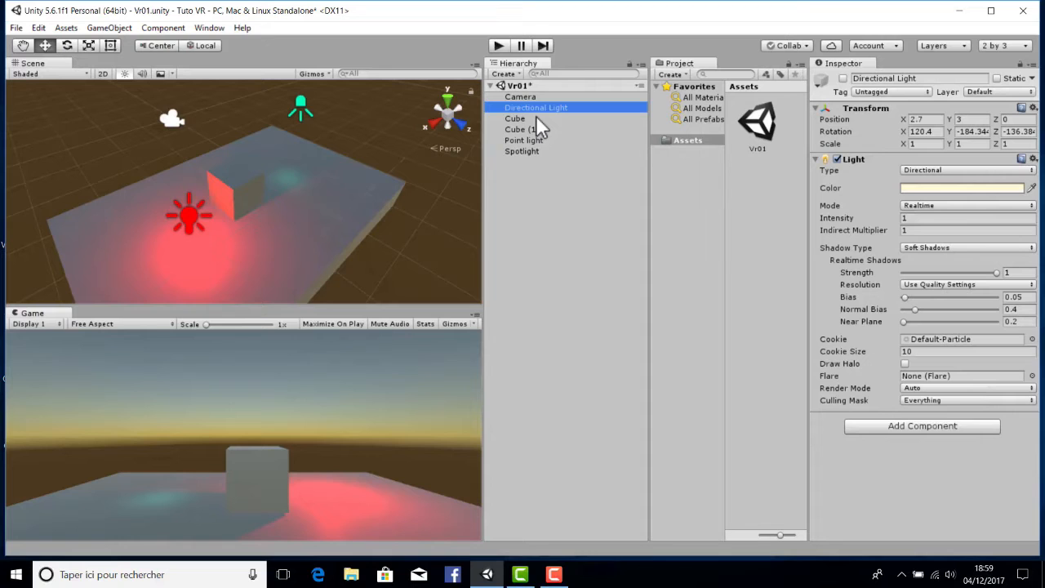
click(554, 574)
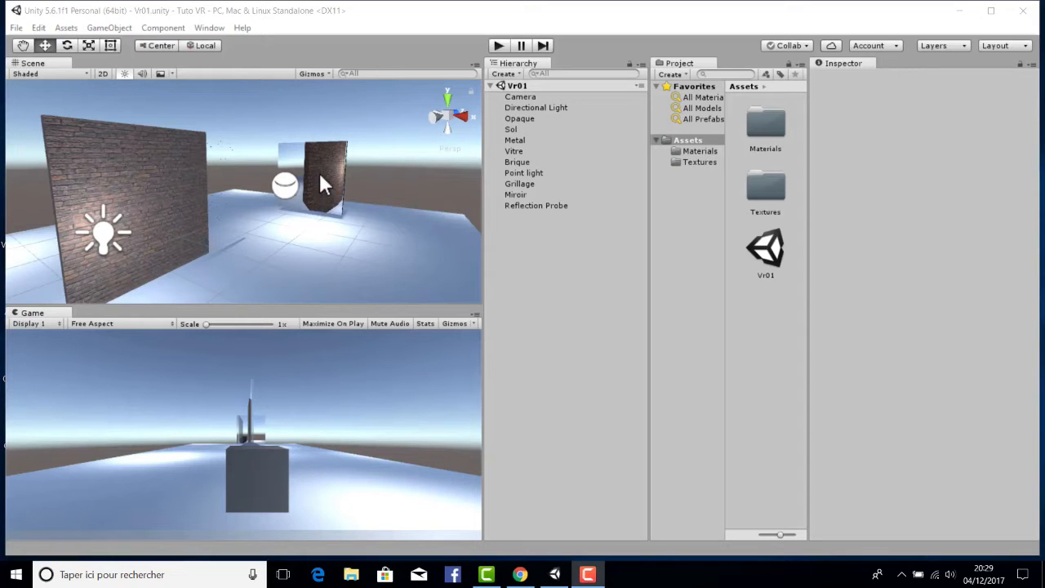
Check which asset packages are available for import in the project.
click(101, 28)
mouse_move(69, 28)
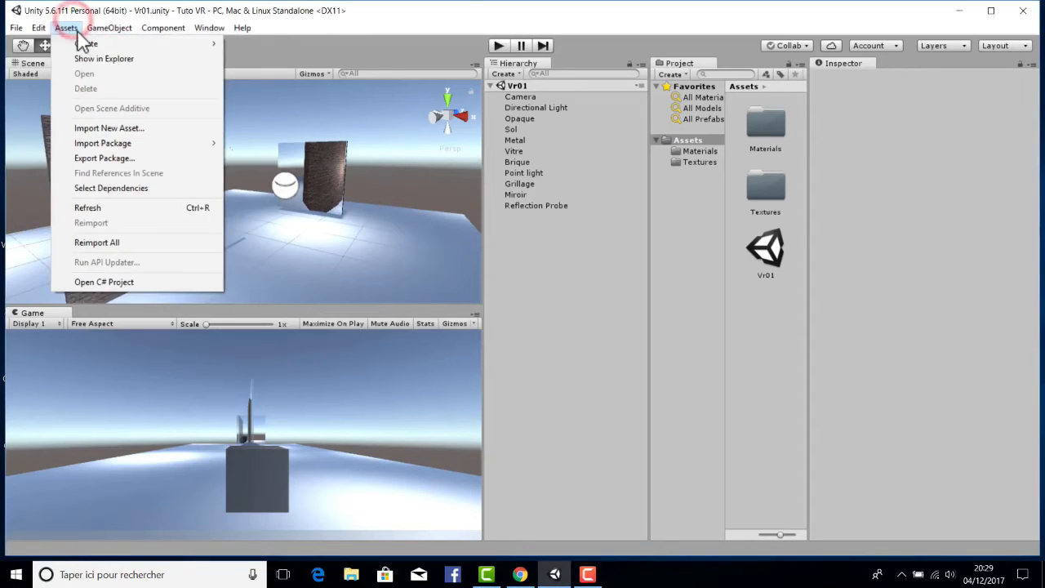
mouse_move(109, 147)
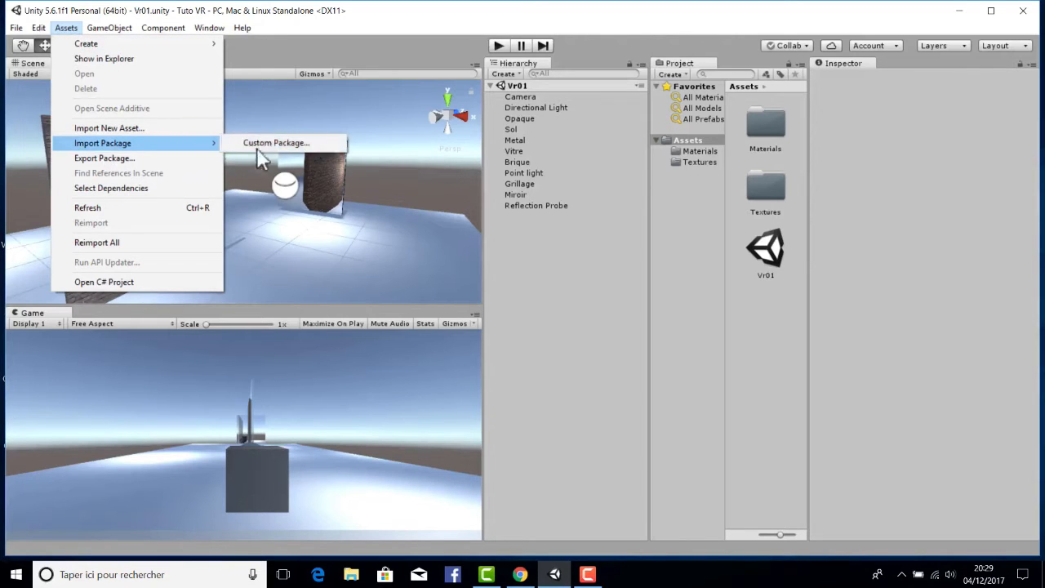
click(238, 34)
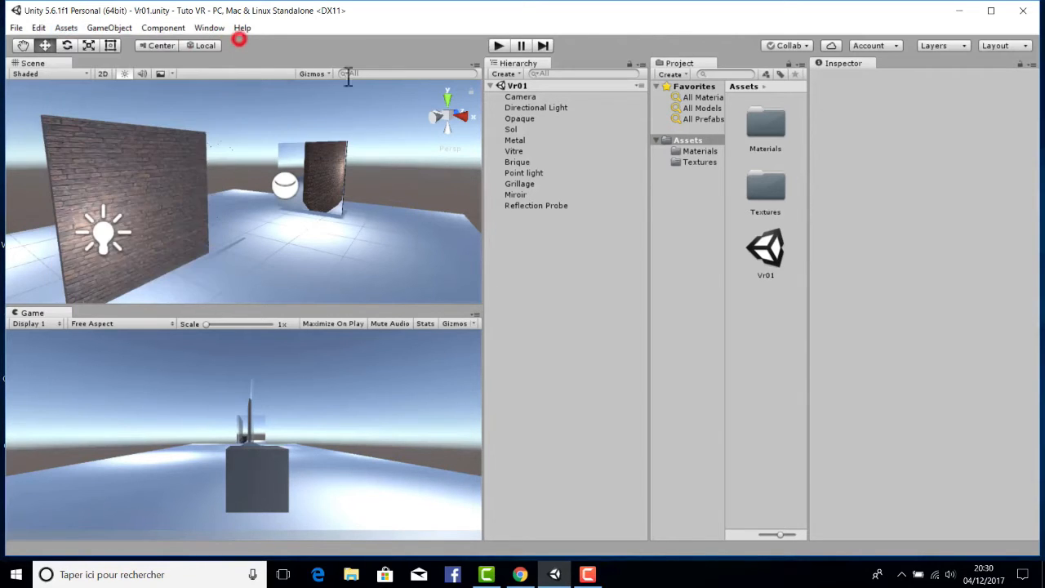
Switch to Chrome, search the web for "unity" in a new tab and open Unity's Download page.
click(519, 573)
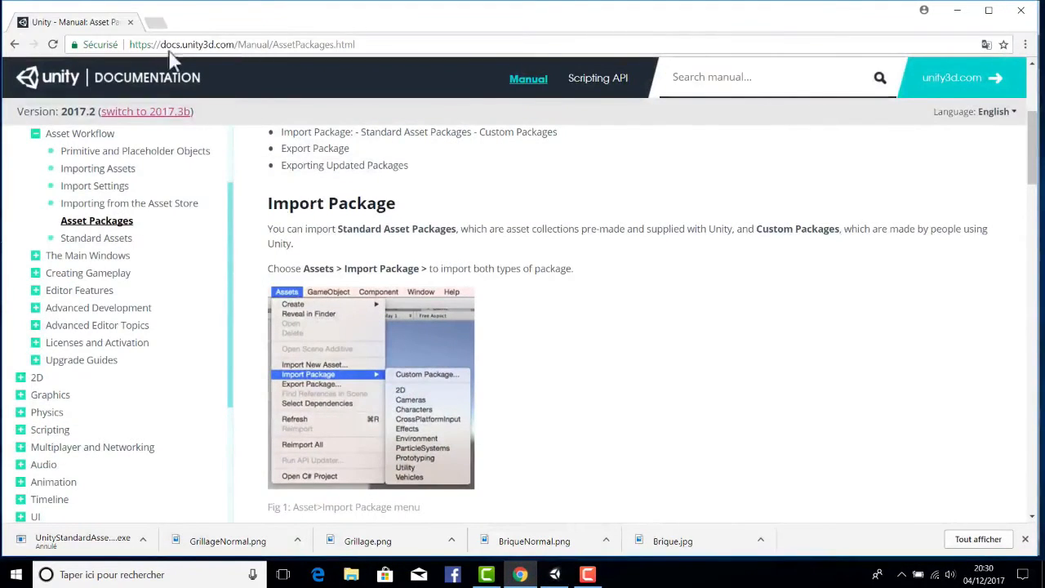
click(155, 22)
text(nity)
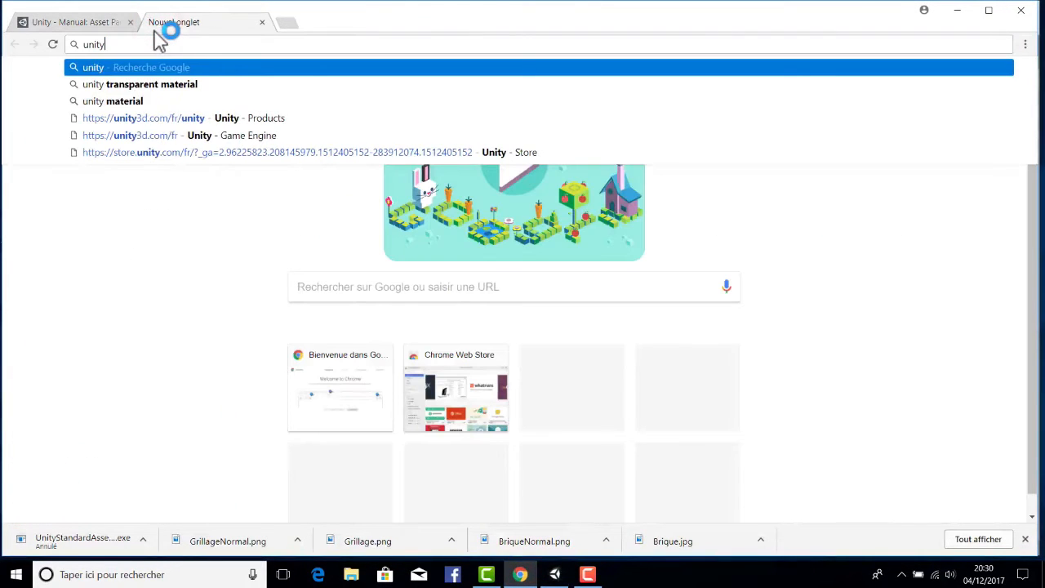
key(Return)
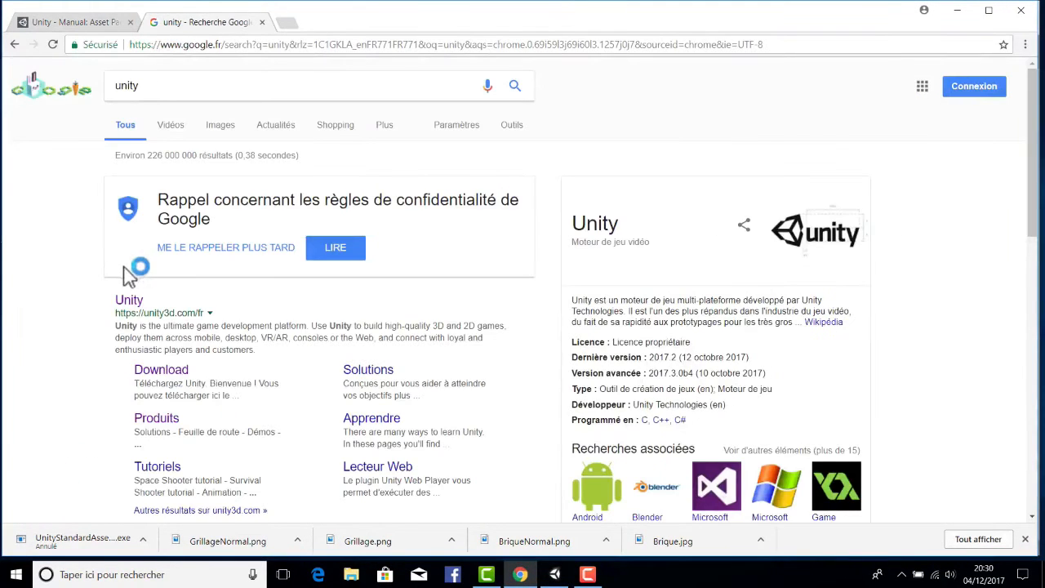
click(161, 368)
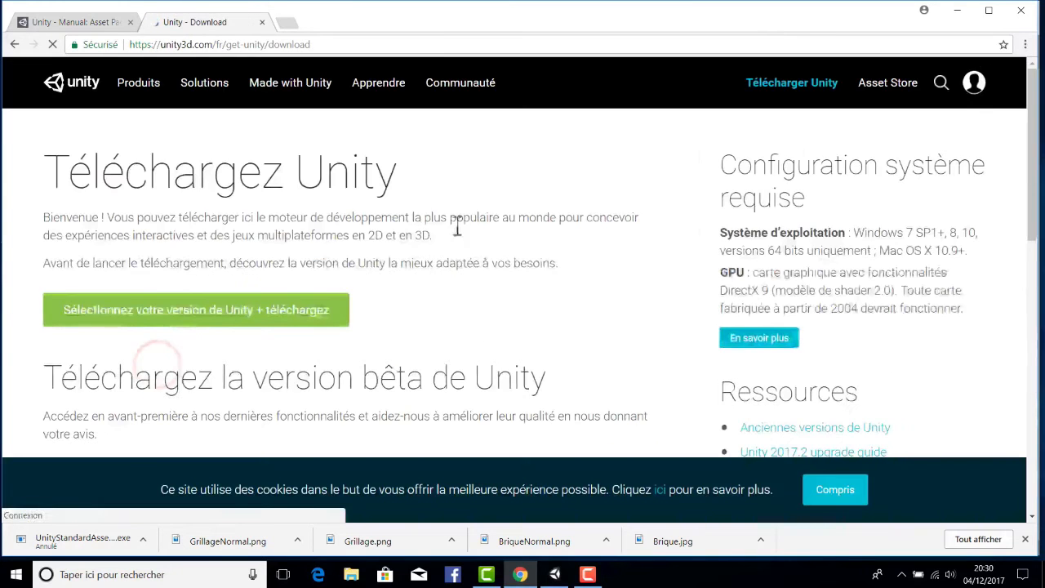
Look through the Unity download page and open the page for choosing a Unity version.
scroll(488, 243, down, 3)
scroll(488, 244, down, 4)
scroll(628, 327, up, 6)
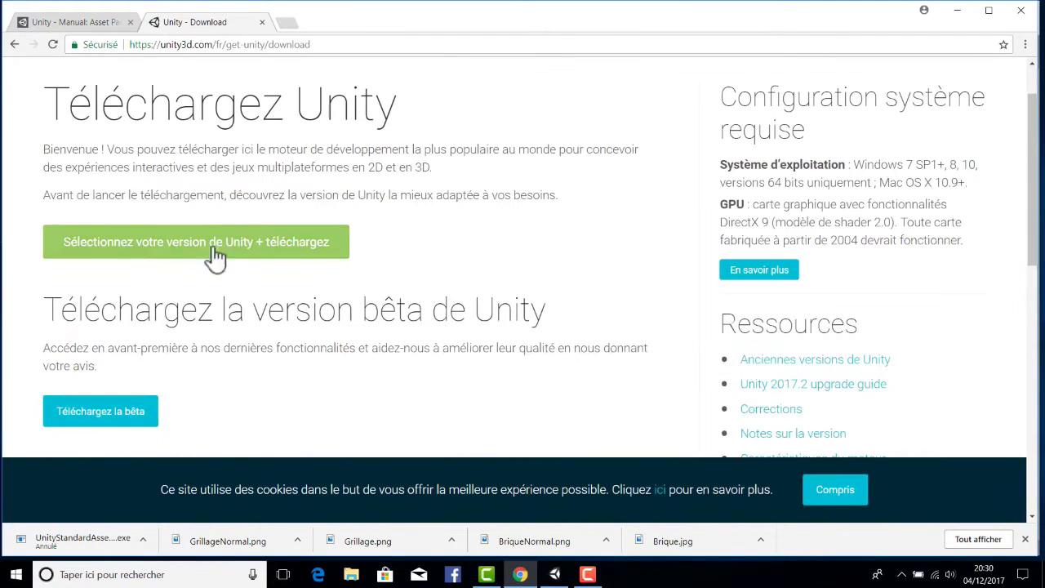
scroll(180, 310, up, 1)
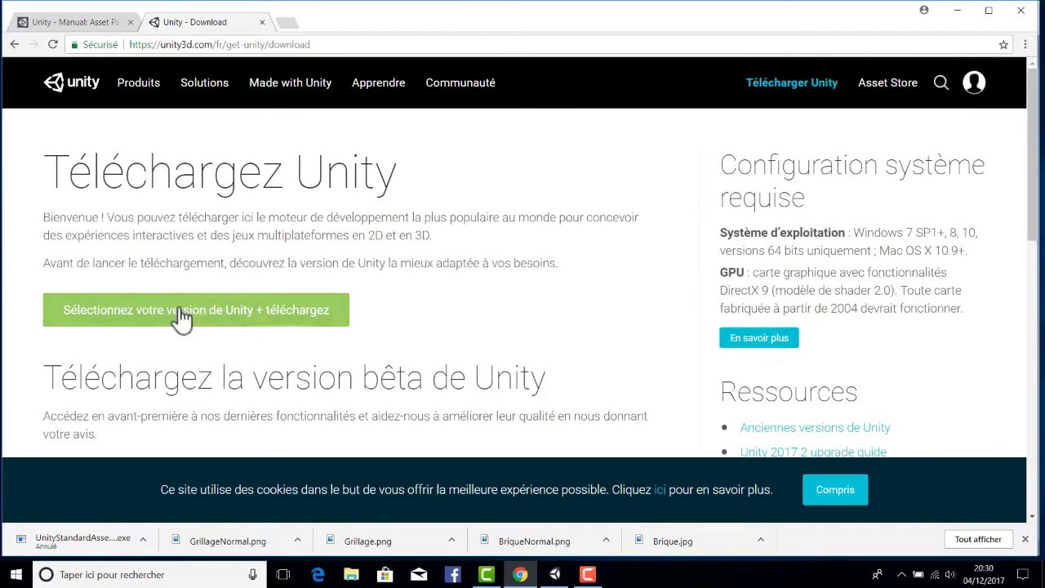
click(178, 307)
Open the archive of older Unity versions and list the Unity 5.x releases down to Unity 5.6.1.
scroll(522, 294, down, 7)
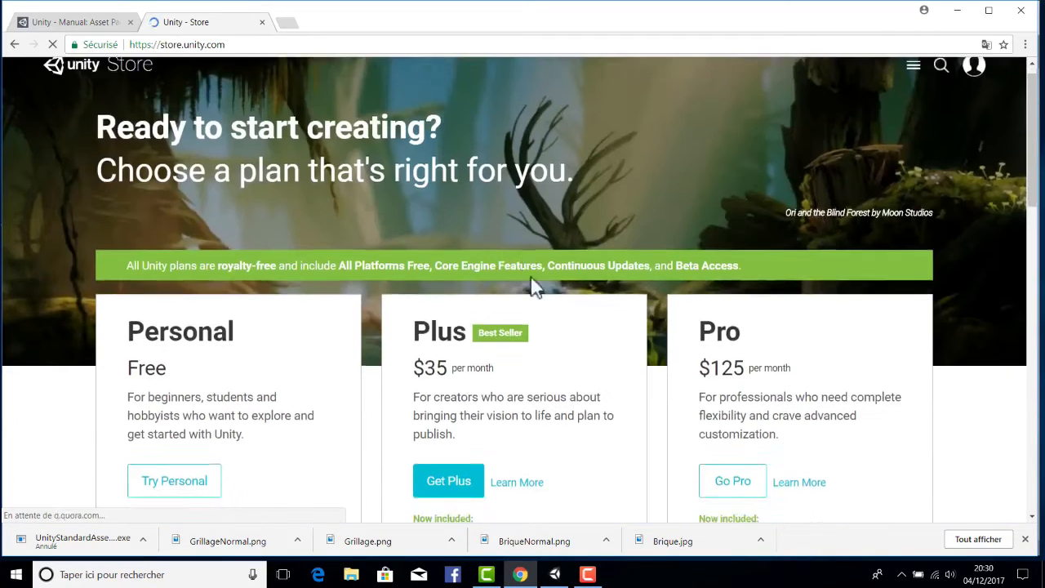
scroll(503, 300, down, 5)
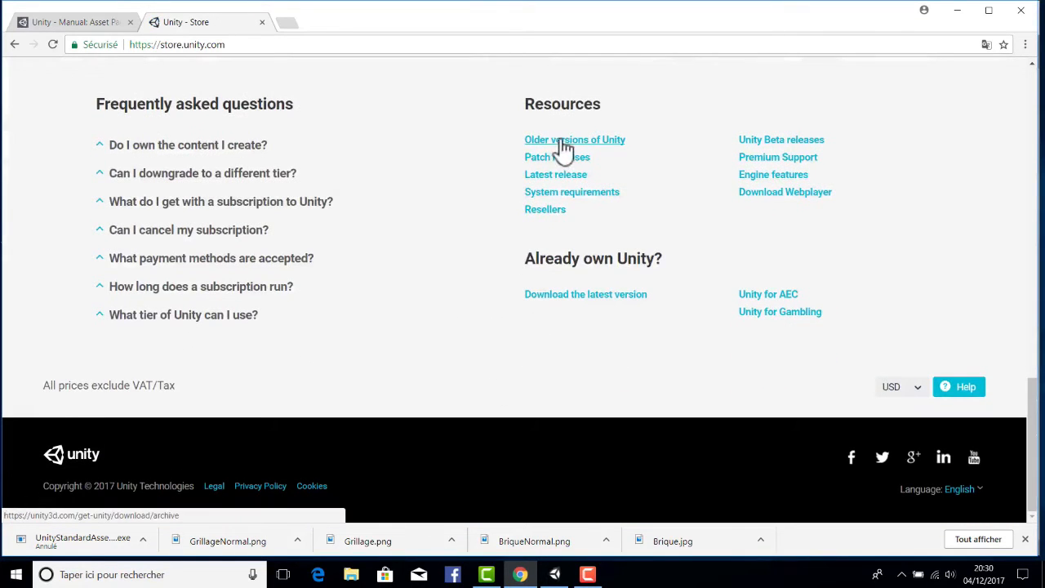
click(560, 139)
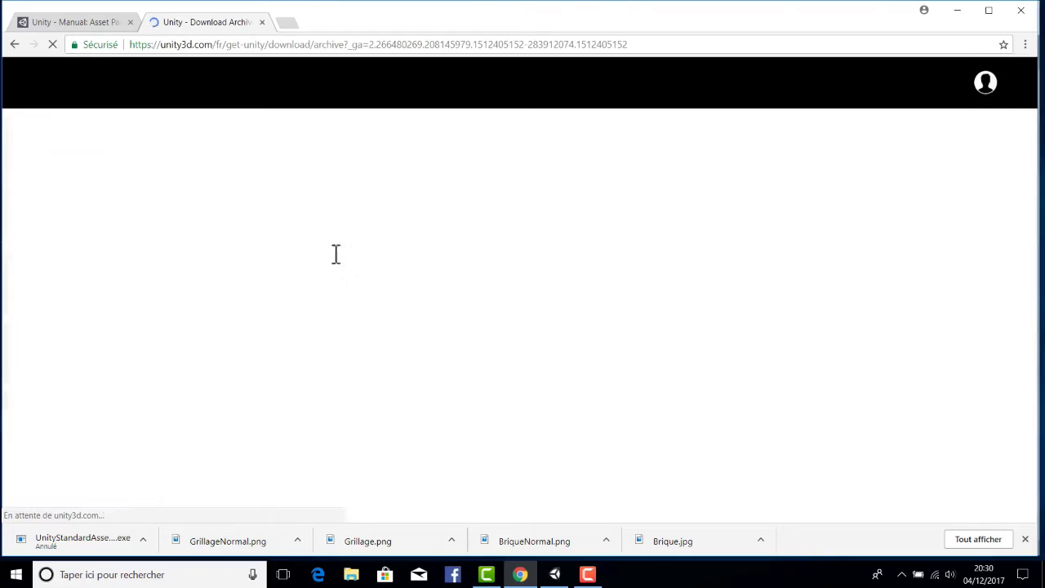
click(167, 327)
scroll(233, 272, down, 3)
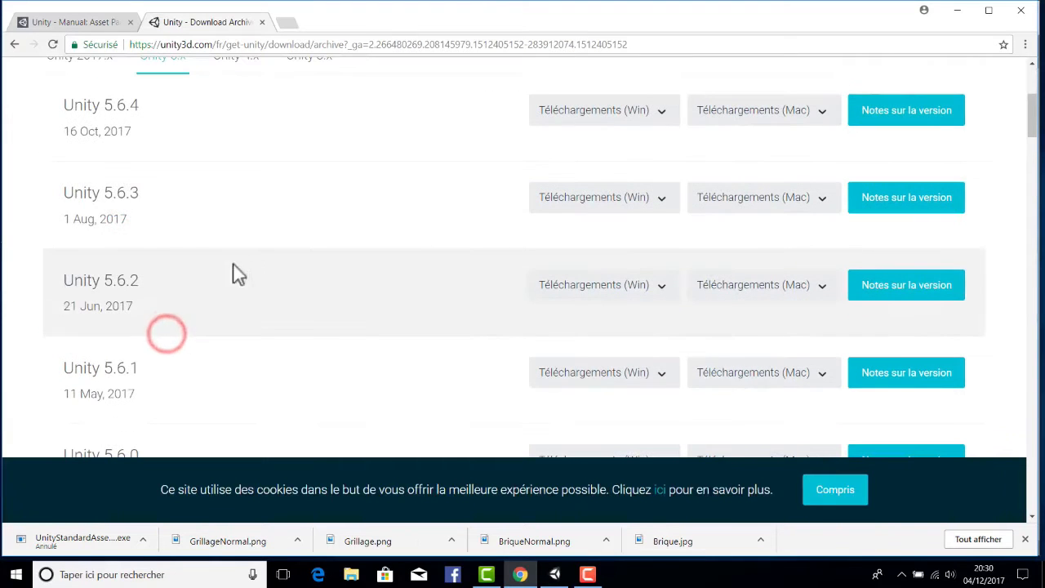
Download the Windows standard resources (Ressources standard) for Unity 5.6.1 from the download archive.
click(586, 372)
scroll(608, 351, down, 3)
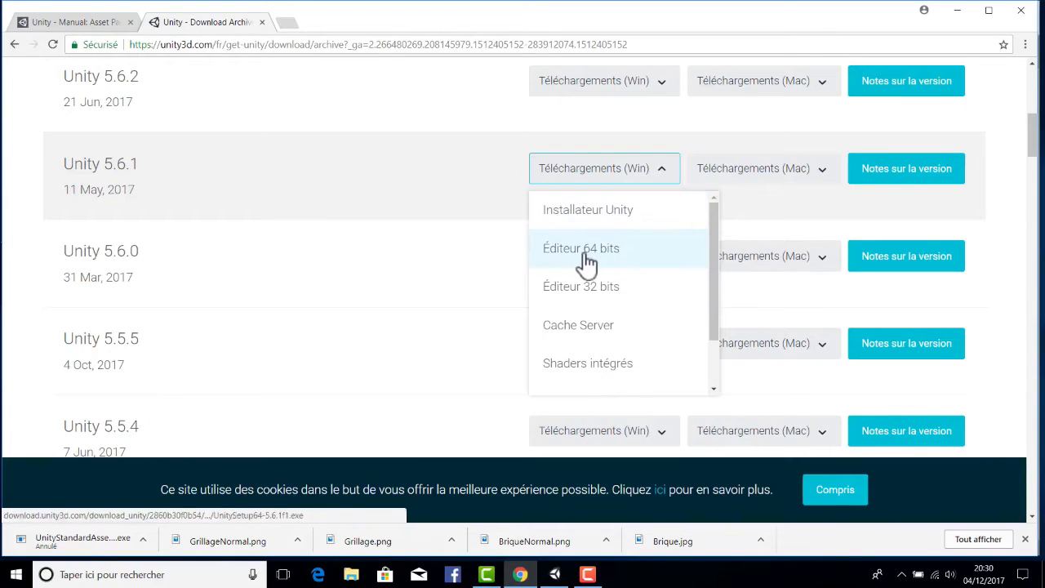
scroll(622, 333, down, 2)
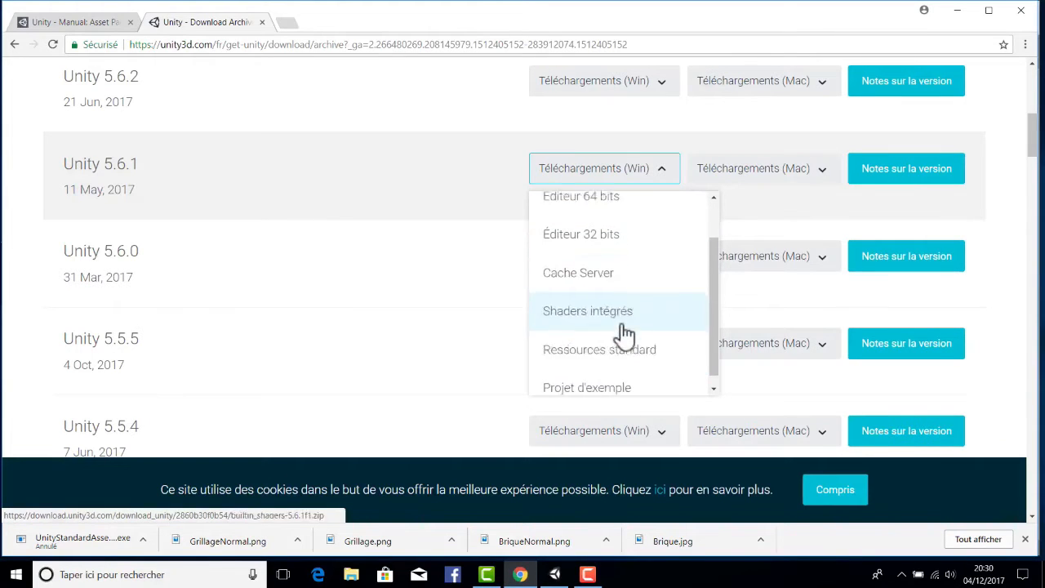
click(576, 343)
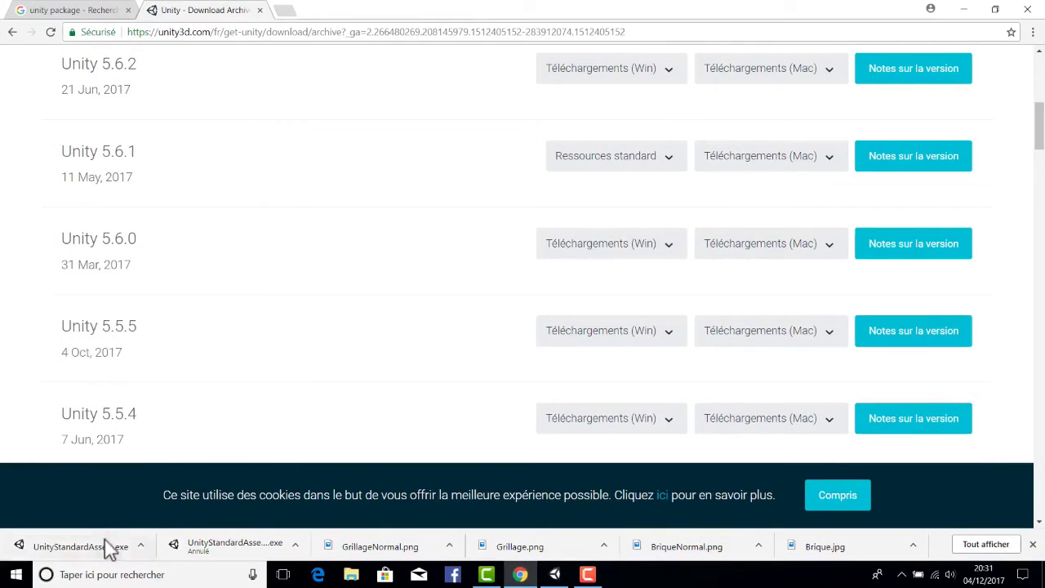
Run the downloaded Standard Assets for Unity 5.6.1f1 installer, accept the license agreement and complete the installation with Unity Standard Assets selected.
click(102, 544)
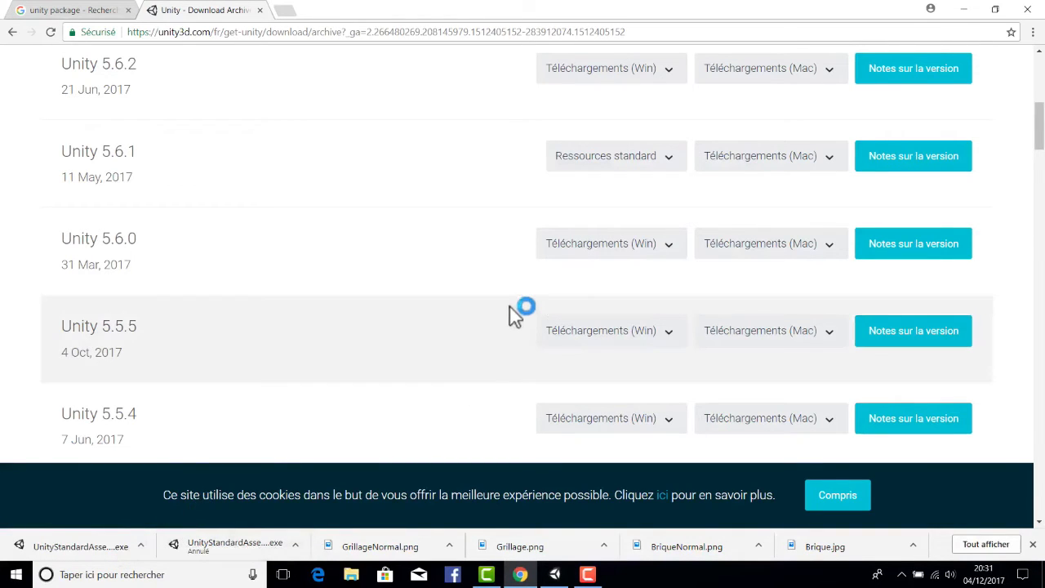
click(583, 395)
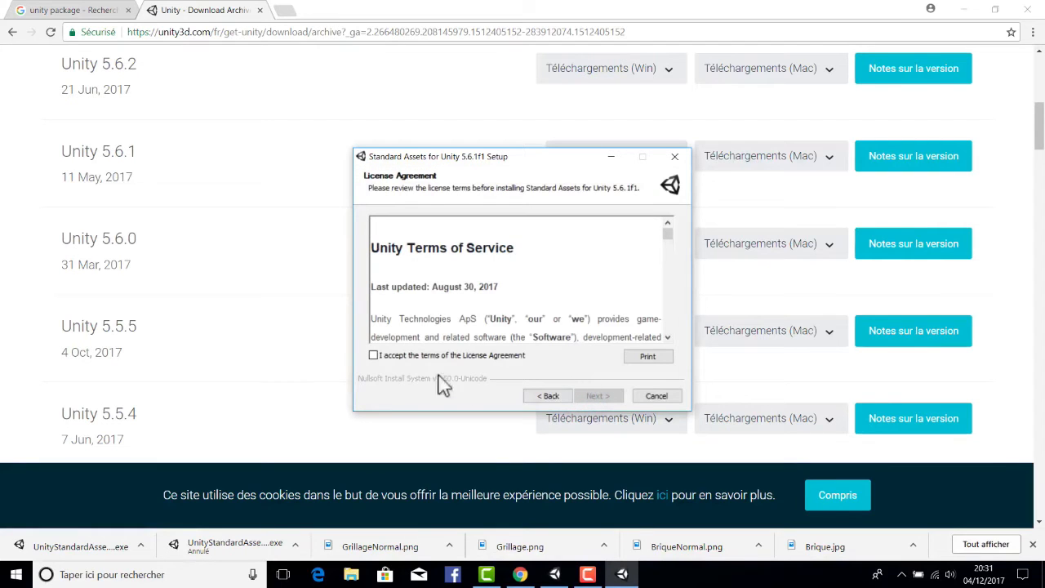
click(415, 356)
click(594, 395)
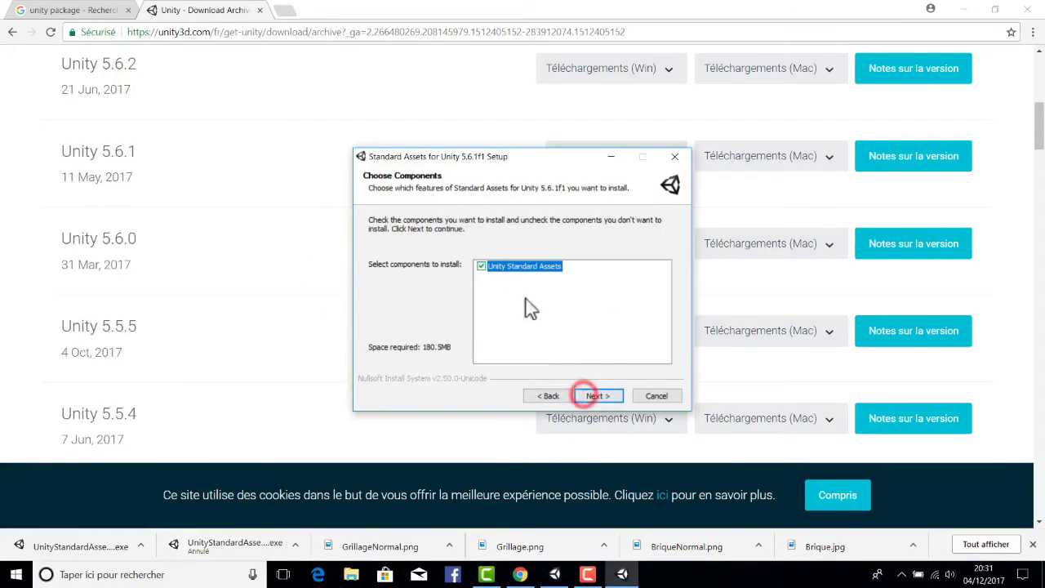
click(608, 394)
click(599, 395)
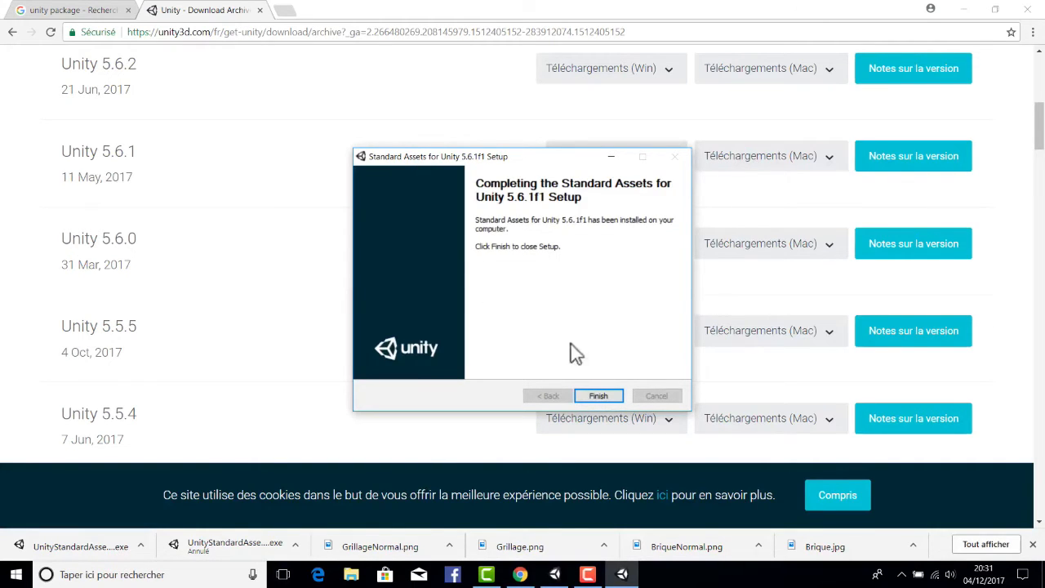
click(598, 397)
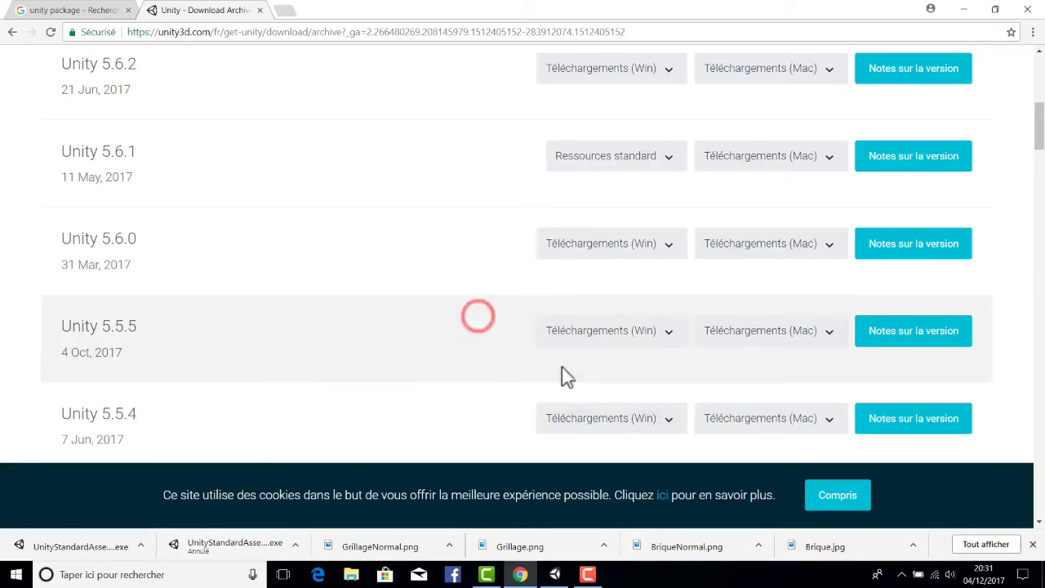
Switch from the browser to Unity, close it, restart Unity 5.6.1f1 and reopen the Tuto VR project.
click(961, 9)
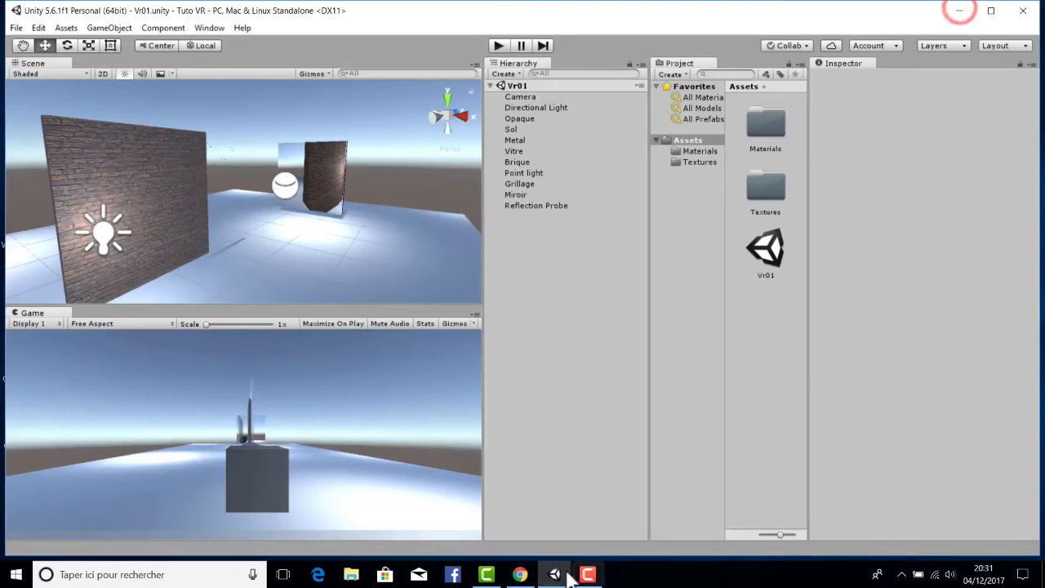
click(953, 9)
click(553, 574)
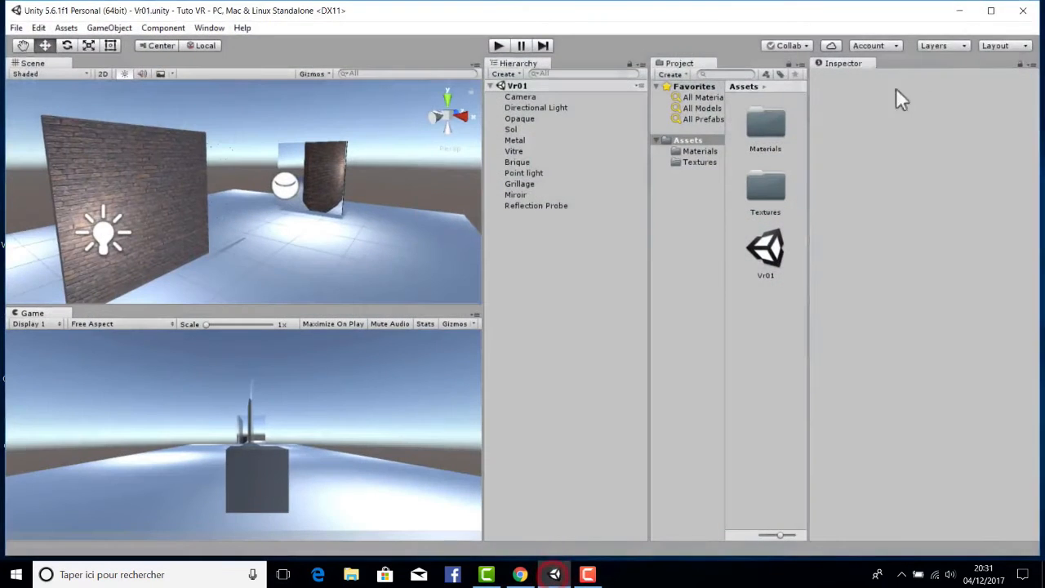
click(1026, 11)
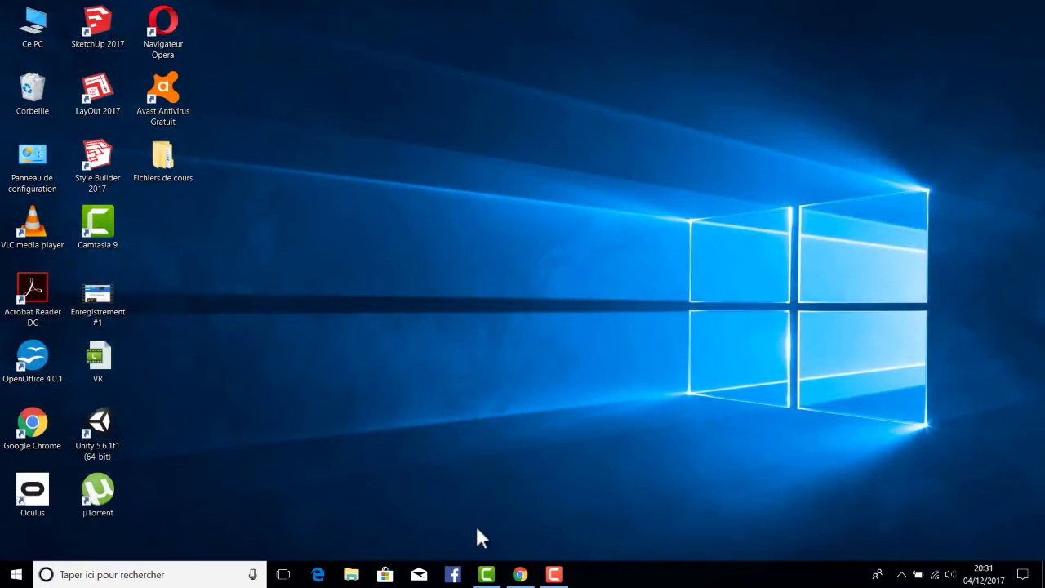
double_click(98, 425)
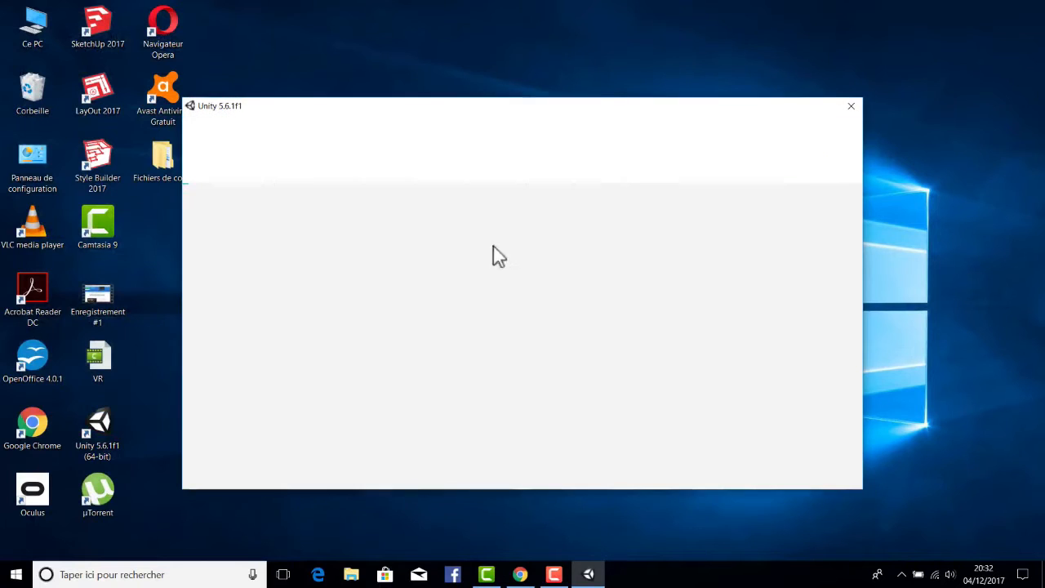
click(303, 165)
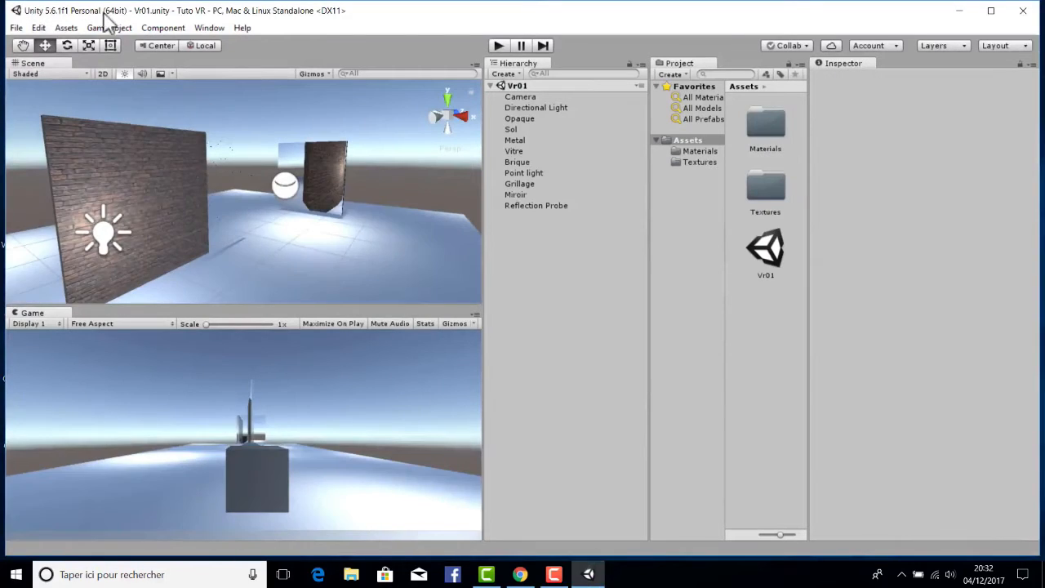
Import the complete Characters standard package into the project.
click(85, 27)
click(66, 28)
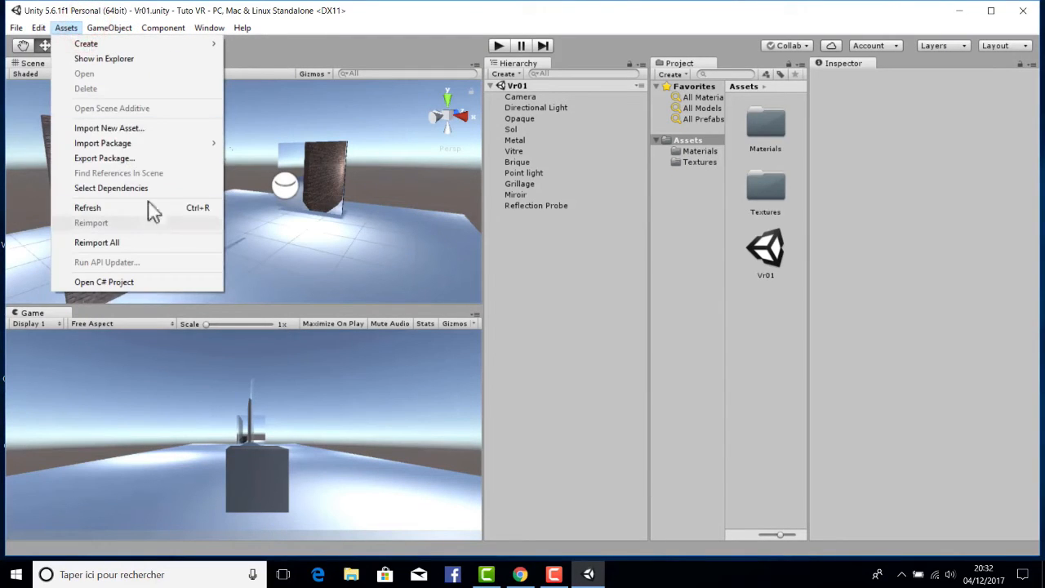
mouse_move(147, 143)
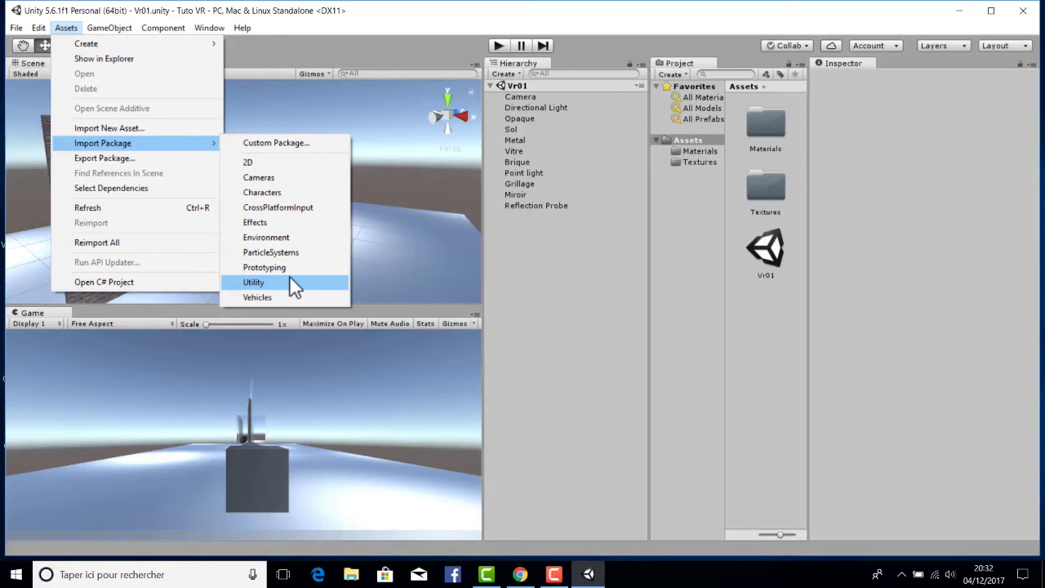
click(263, 194)
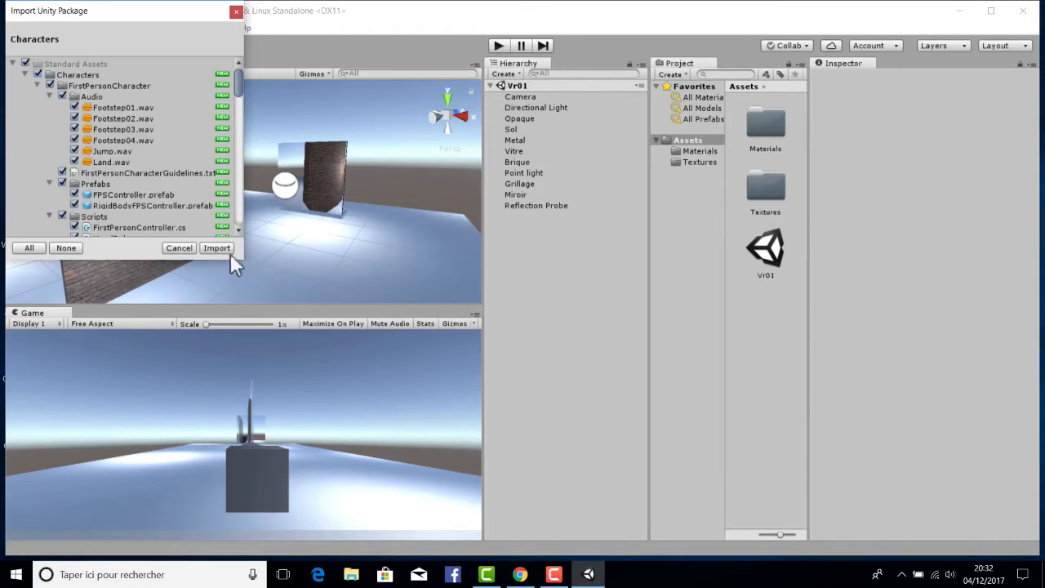
click(217, 248)
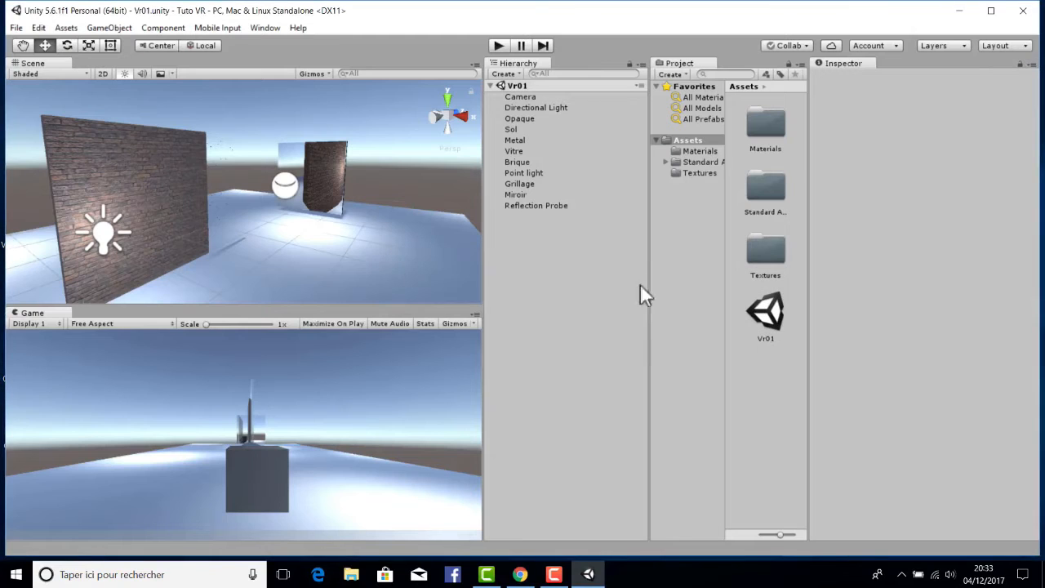
Open the first-person character folder inside the Characters folder of the project's Standard Assets.
click(539, 132)
click(693, 161)
click(696, 161)
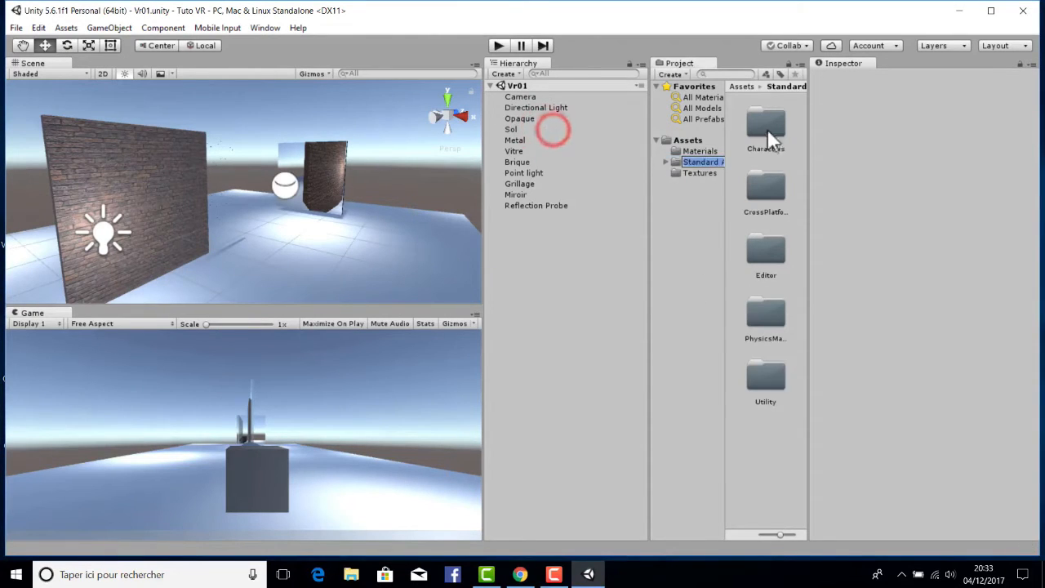
click(541, 131)
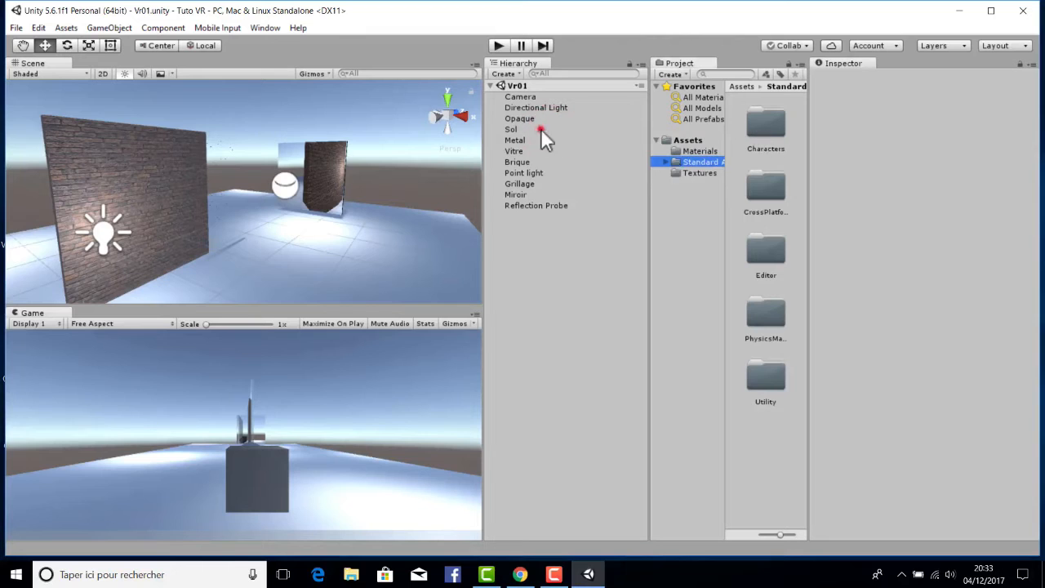
double_click(762, 124)
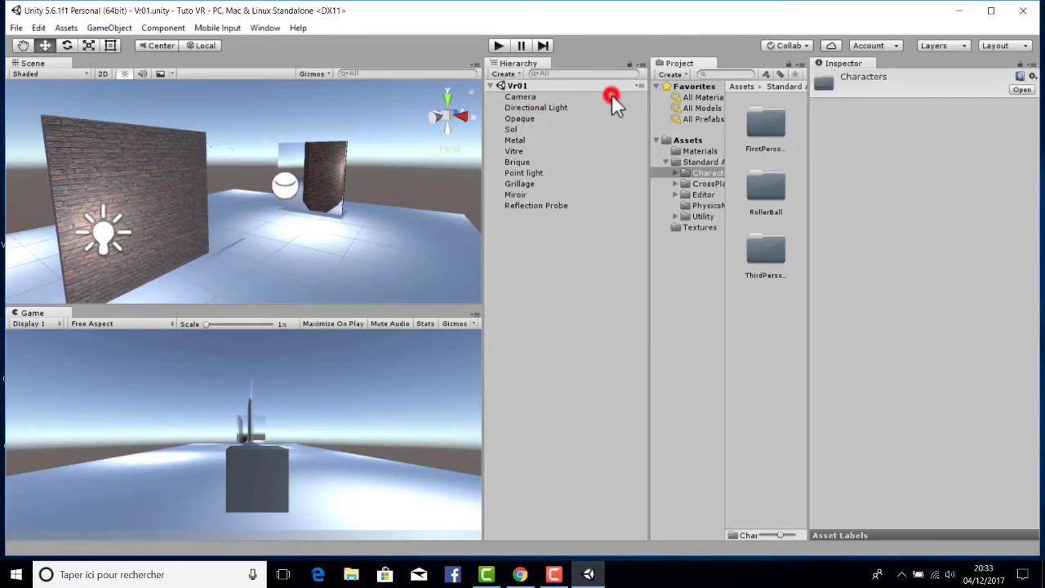
double_click(770, 256)
click(695, 184)
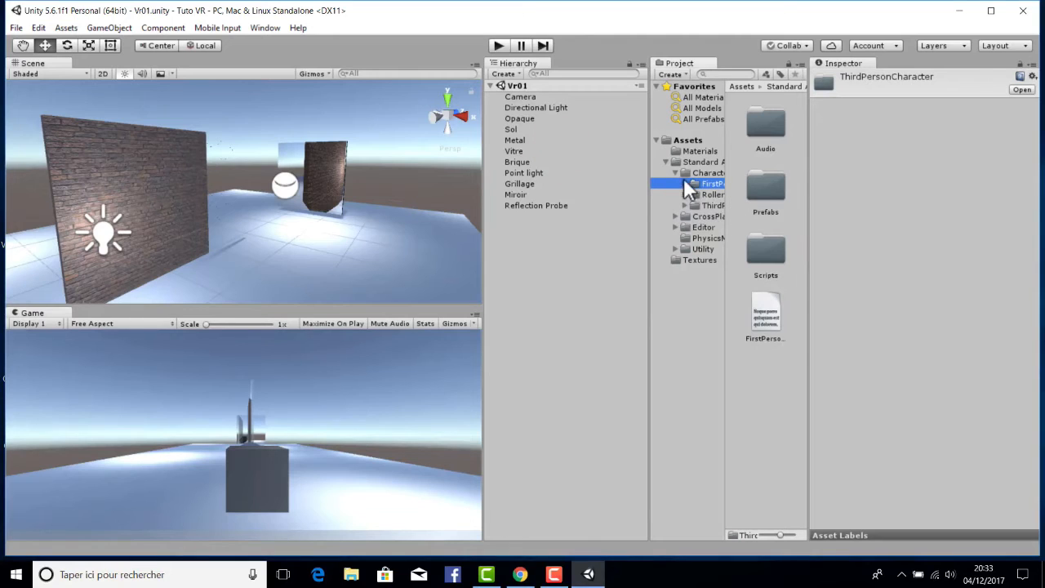
Place the FPSController prefab from the Prefabs folder on the floor in front of the mirror and raise it slightly.
double_click(762, 188)
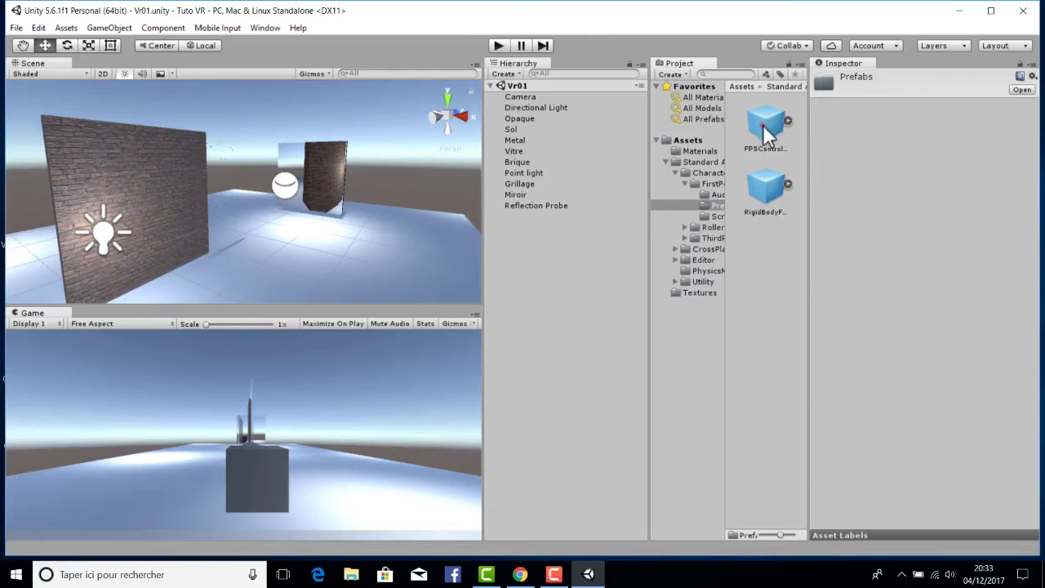
drag(763, 124, 345, 269)
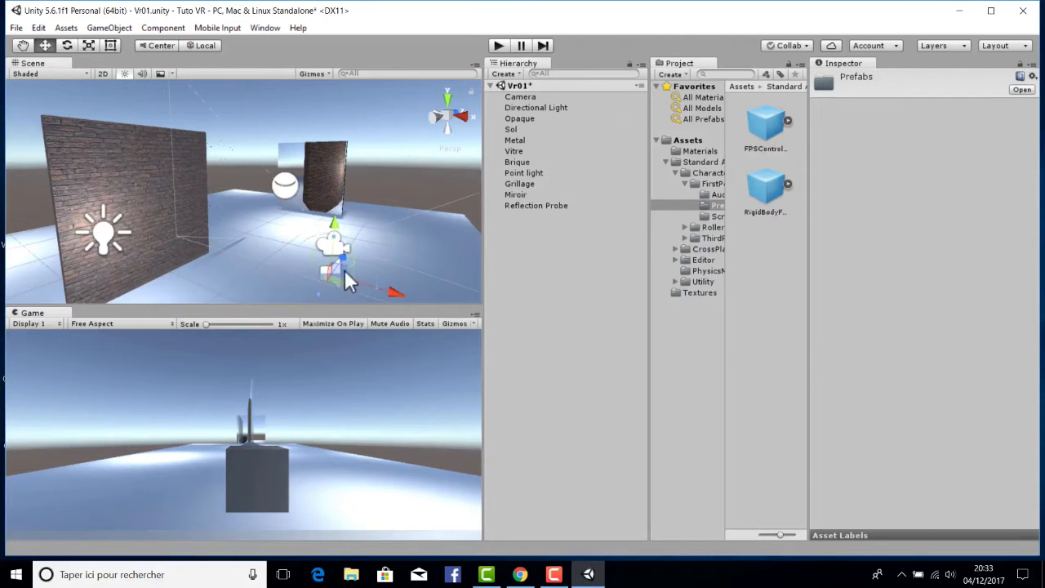
drag(337, 234, 335, 198)
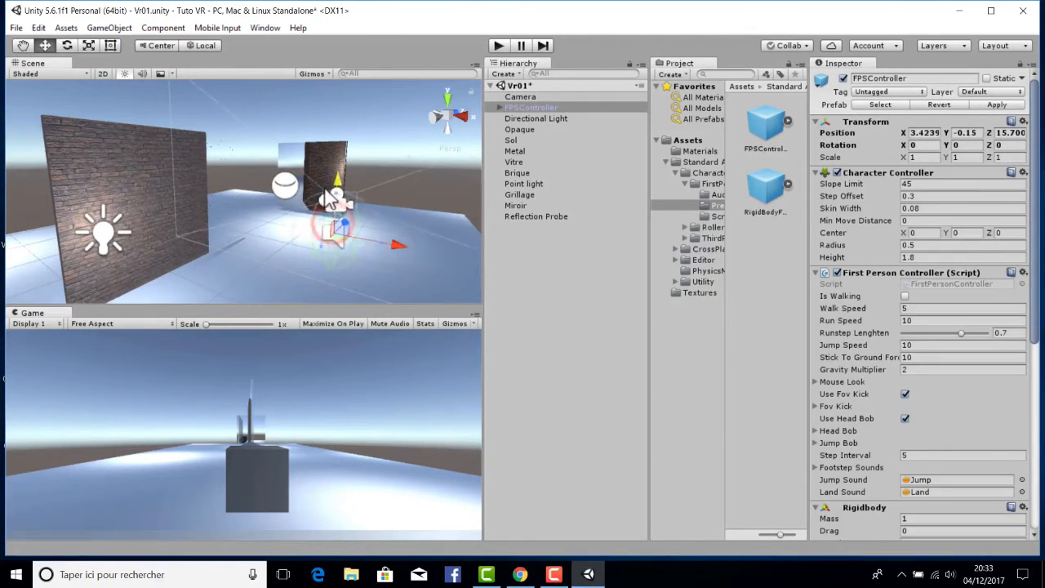
Delete the original Camera object from the Vr01 scene.
click(522, 96)
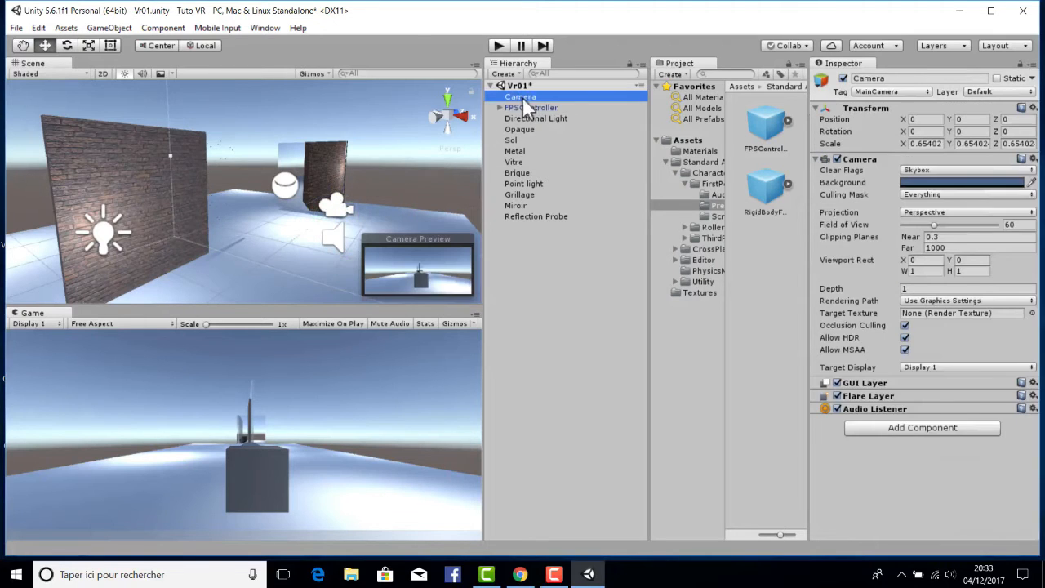
right_click(513, 97)
click(556, 172)
click(450, 139)
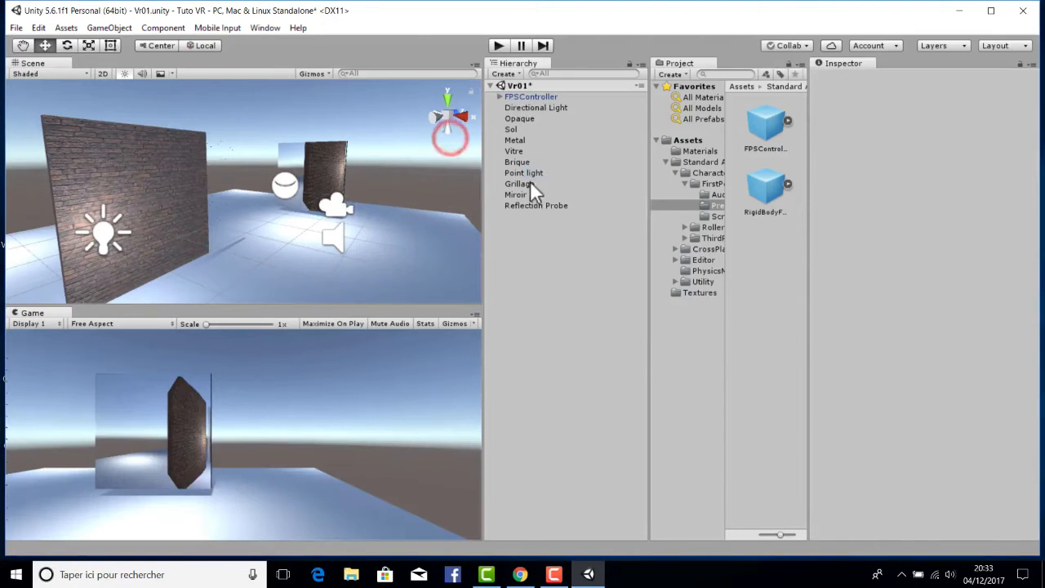
Play the scene, walk around the walls and objects in first person, and stop playback.
click(499, 45)
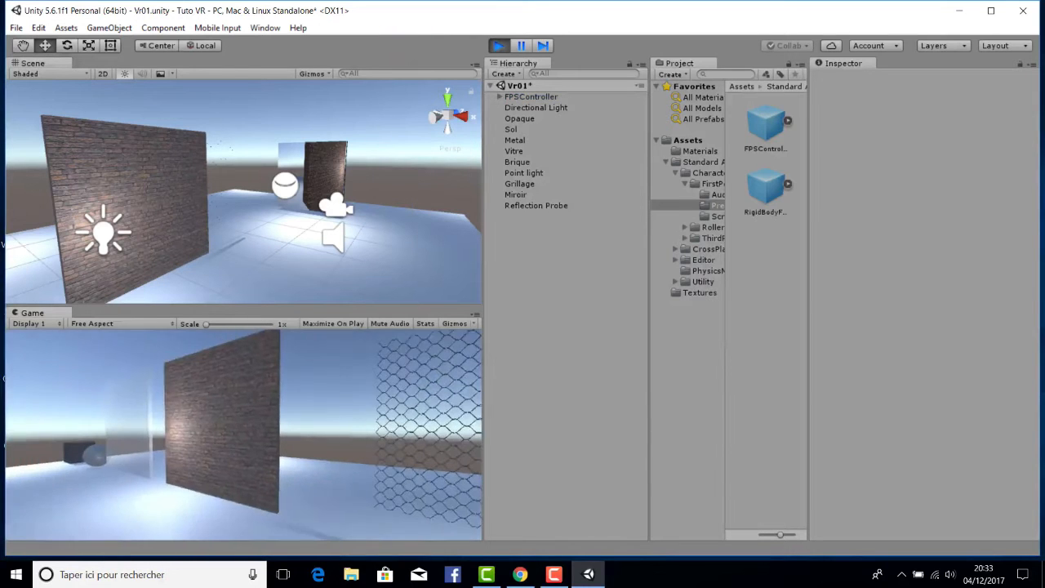
key(w)
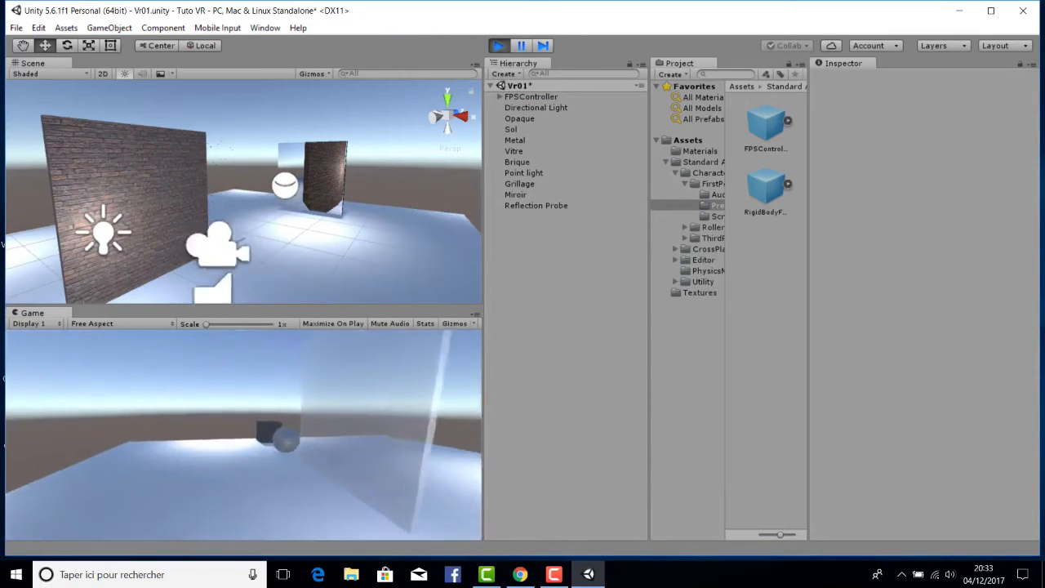
key(w)
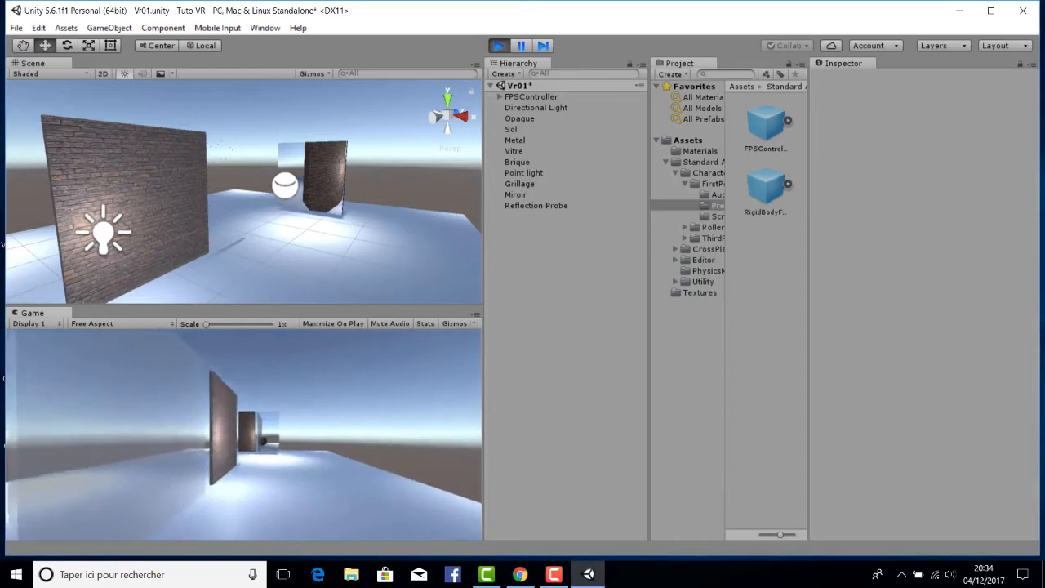
key(w)
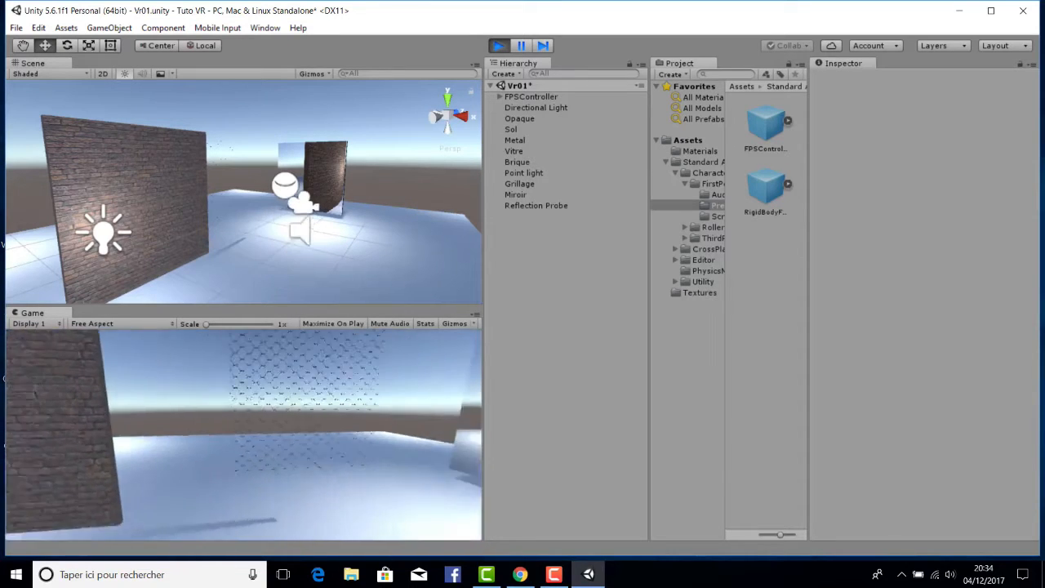
key(w)
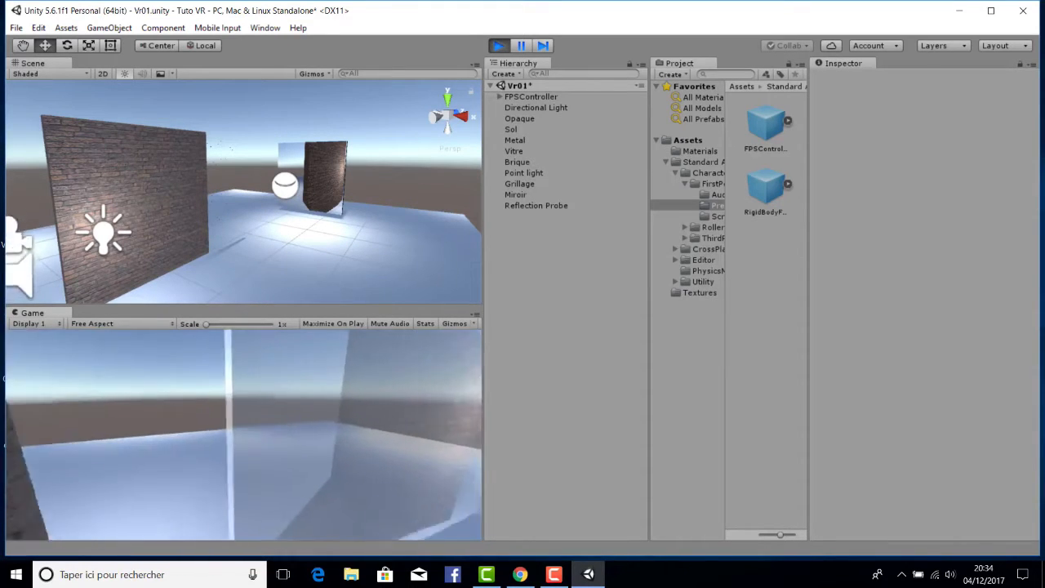
key(w)
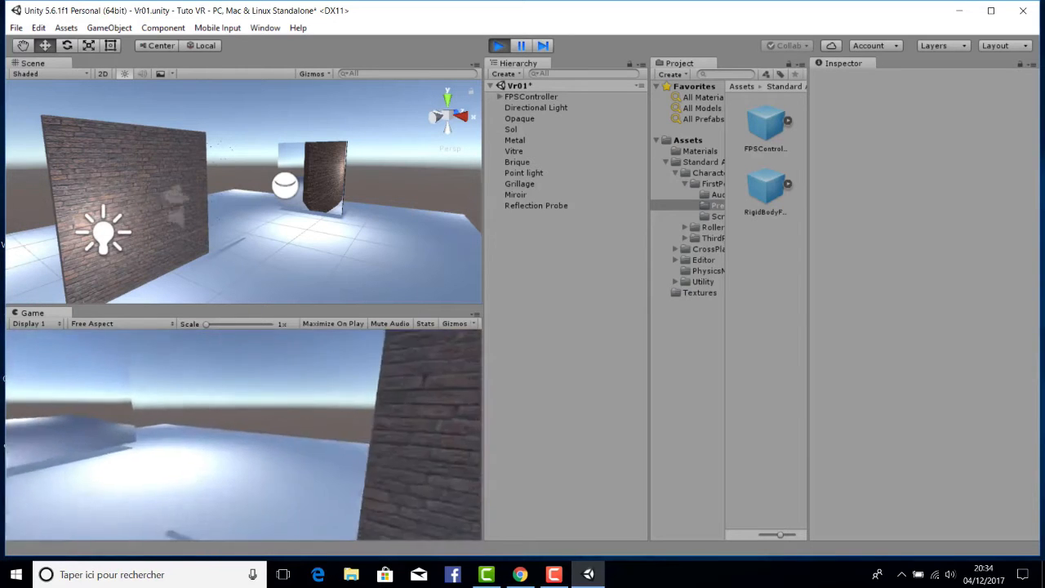
key(w)
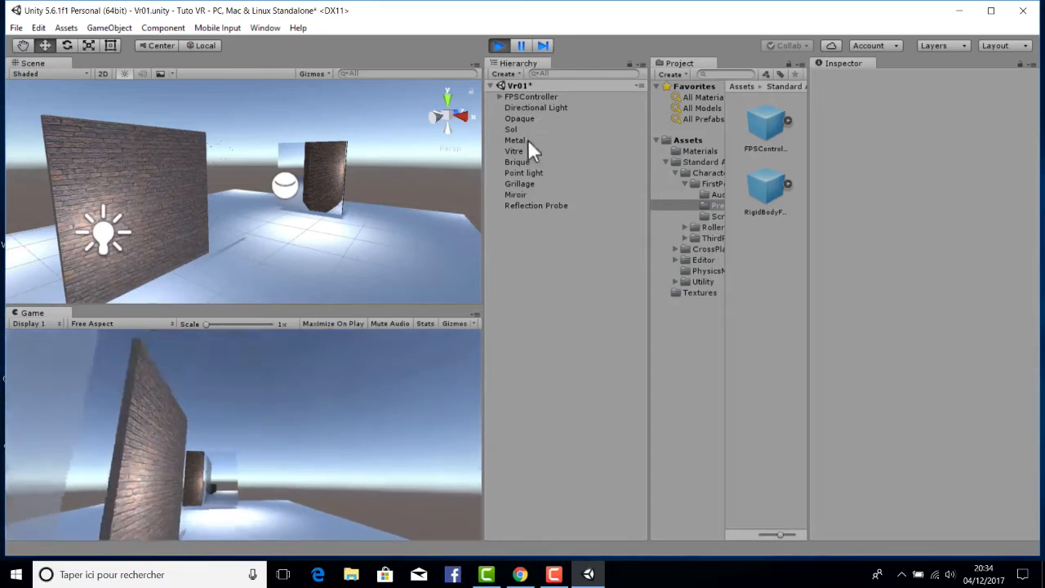
click(498, 45)
Delete the Directional Light from the Vr01 scene.
click(525, 100)
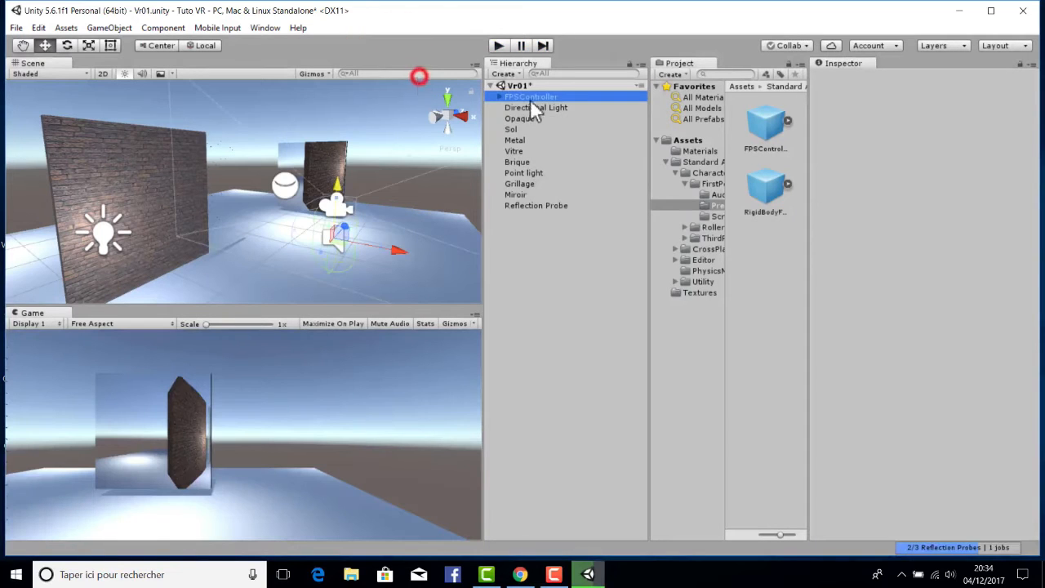
right_click(531, 107)
click(599, 173)
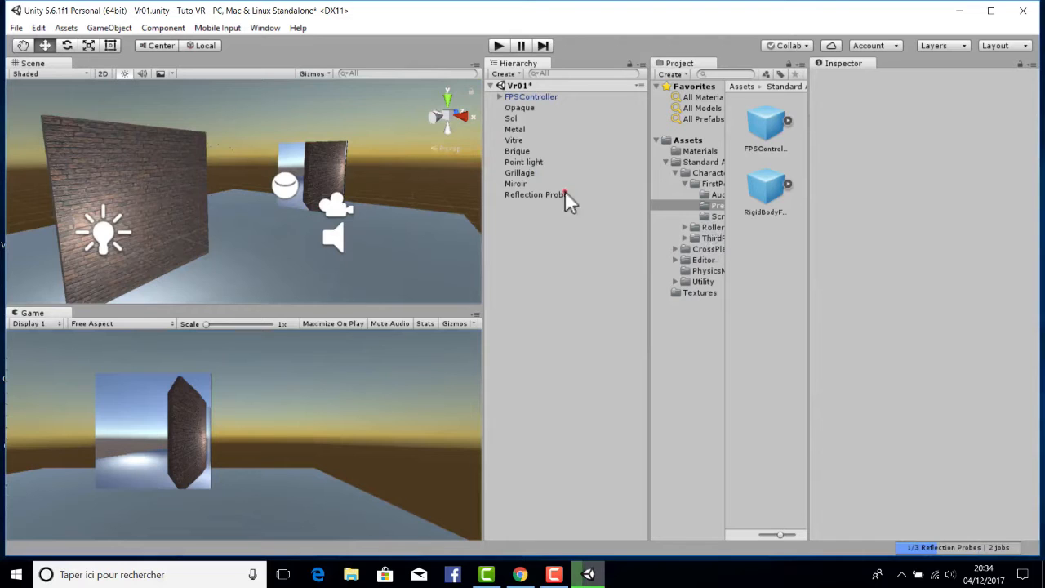
Place the ThirdPersonController prefab from the ThirdPersonCharacter Prefabs folder on the floor in front of the mirror.
click(706, 238)
scroll(756, 202, down, 2)
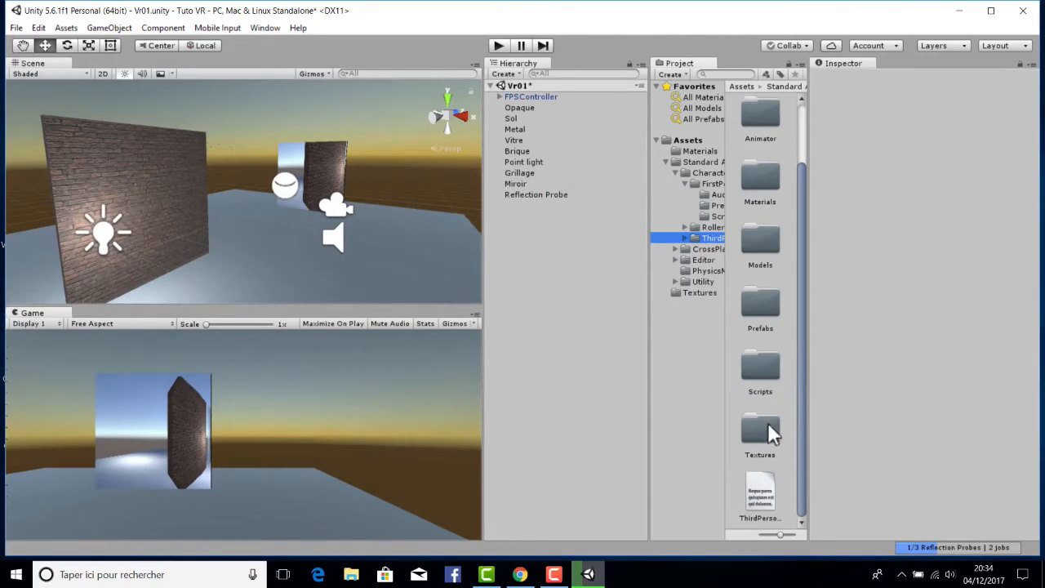
double_click(761, 314)
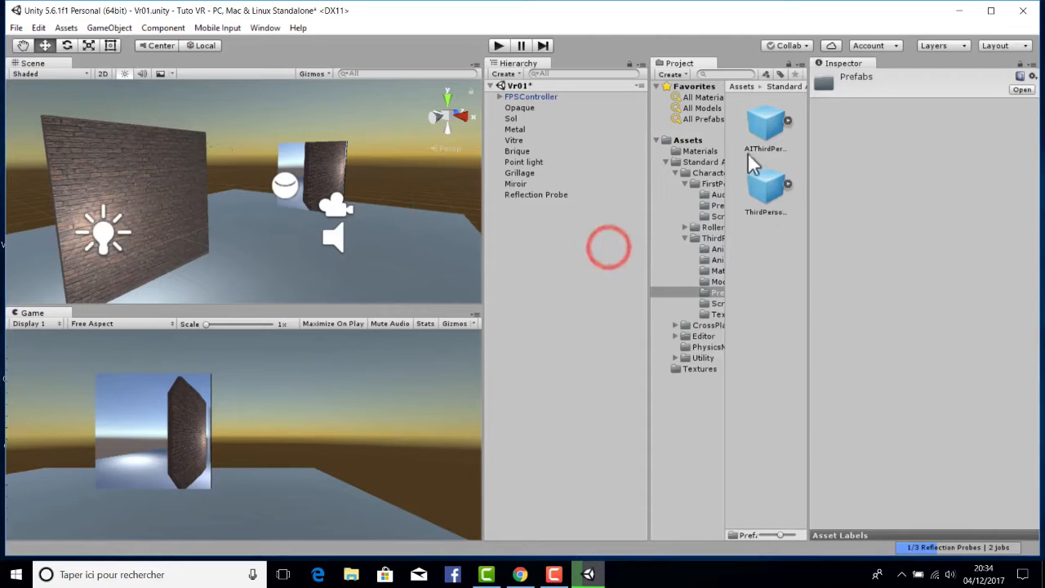
drag(770, 193, 257, 224)
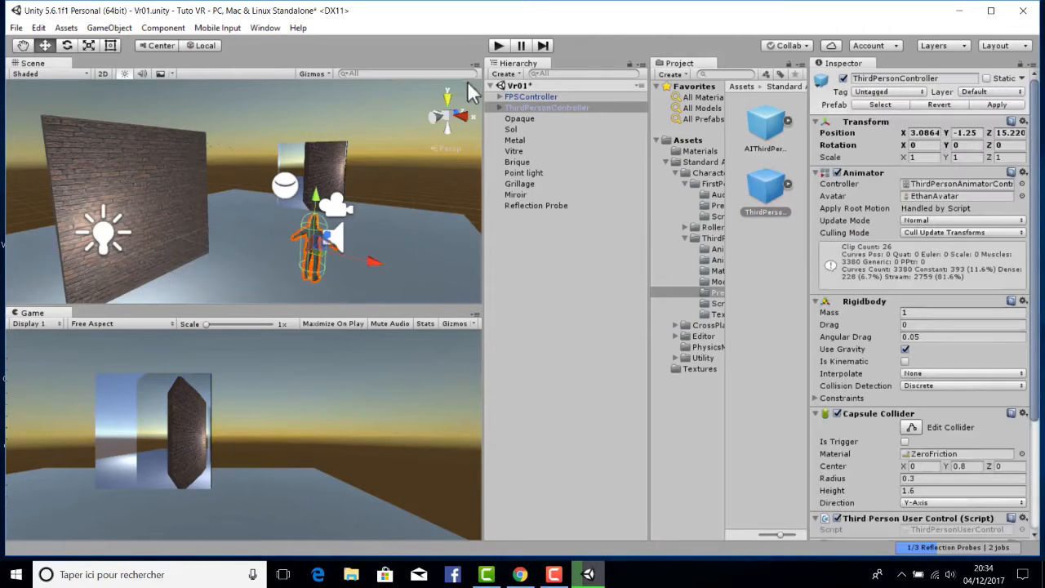
Delete the FPSController object from the Vr01 scene.
scroll(304, 207, down, 5)
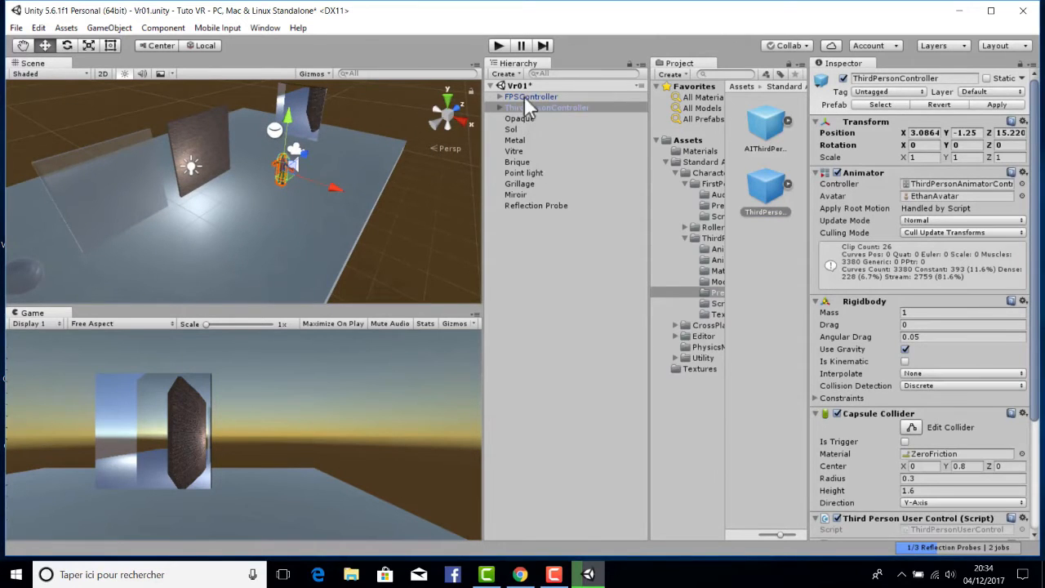
right_click(523, 96)
click(553, 173)
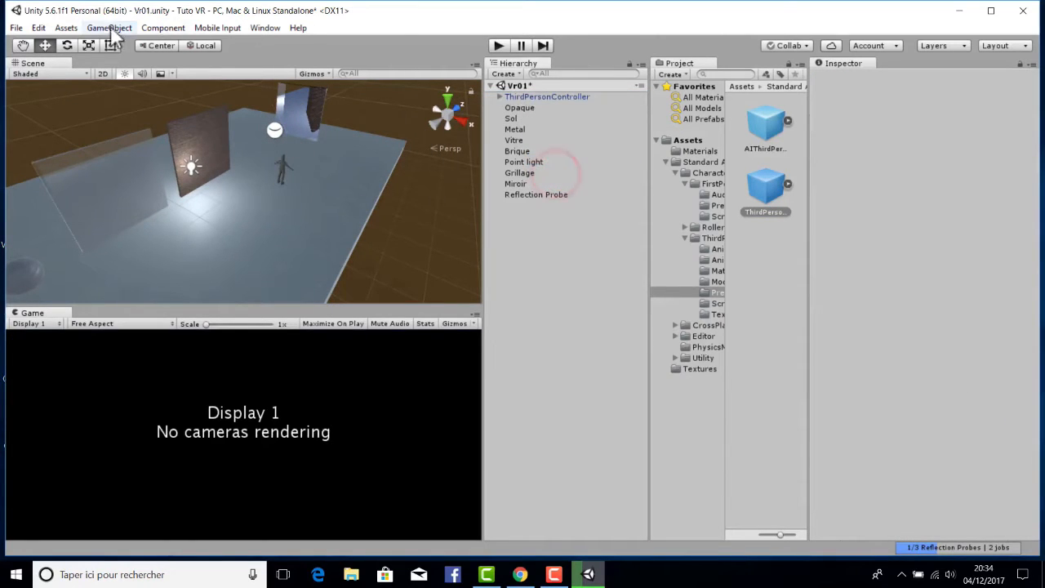
Add a Camera to the scene and position it beside the brick wall so it frames the third-person character and the mirror.
click(110, 28)
mouse_move(137, 80)
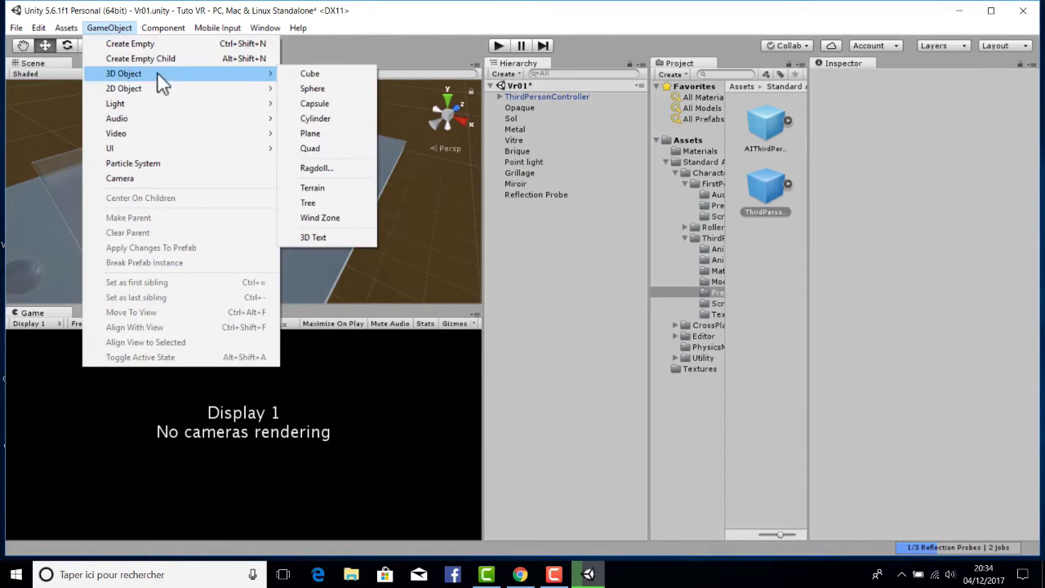
click(166, 177)
drag(267, 174, 247, 195)
drag(216, 161, 206, 130)
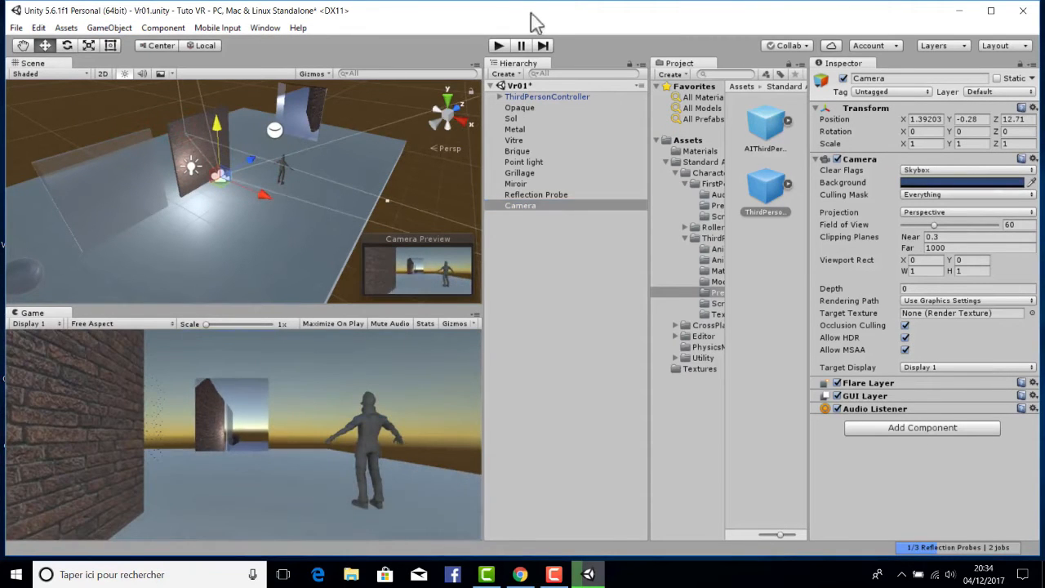
Play the scene, move the third-person character in all directions in front of the camera, and stop playback.
click(498, 46)
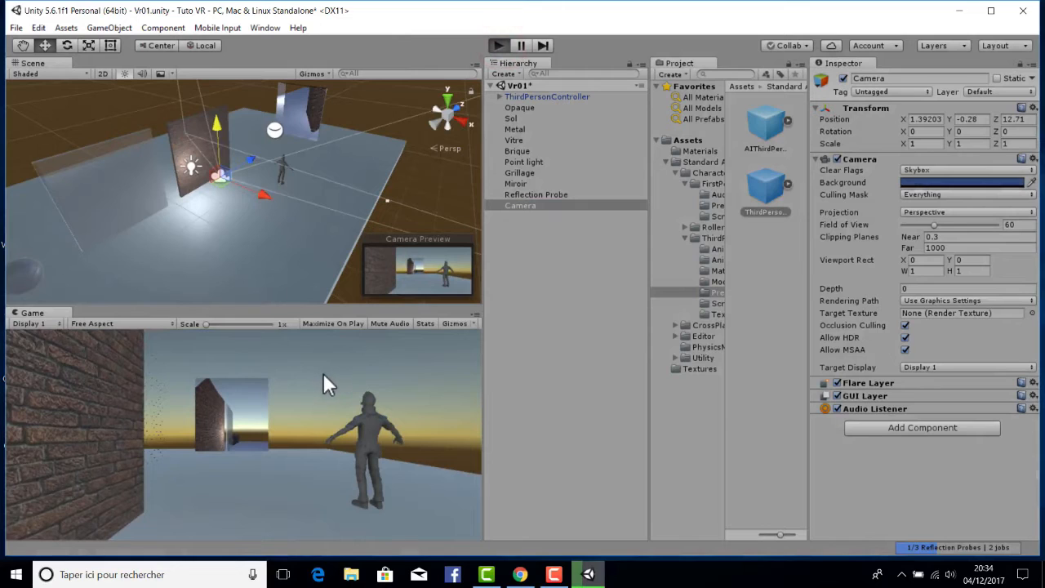
key(Up)
key(Left)
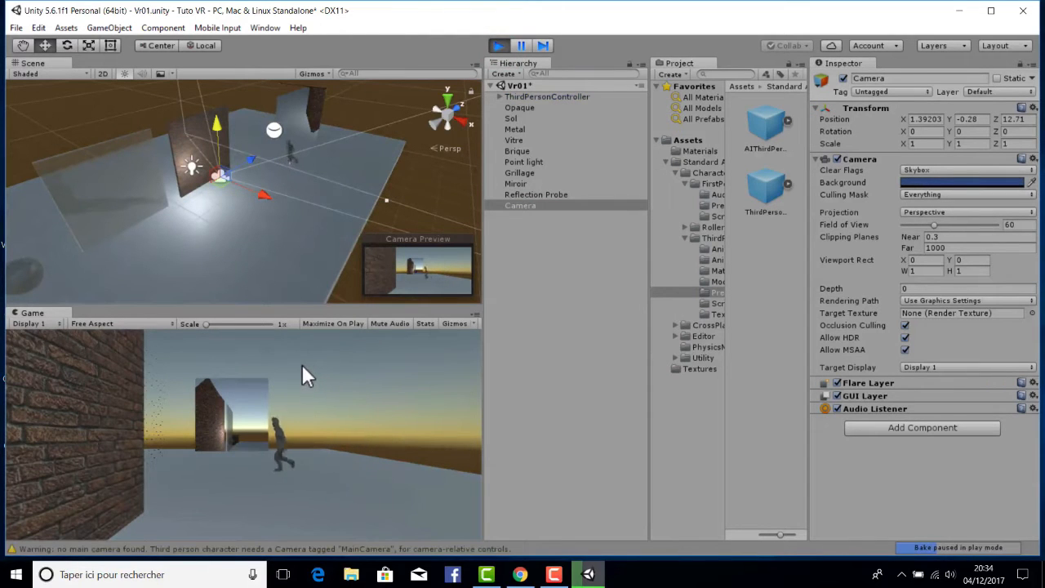
key(Right)
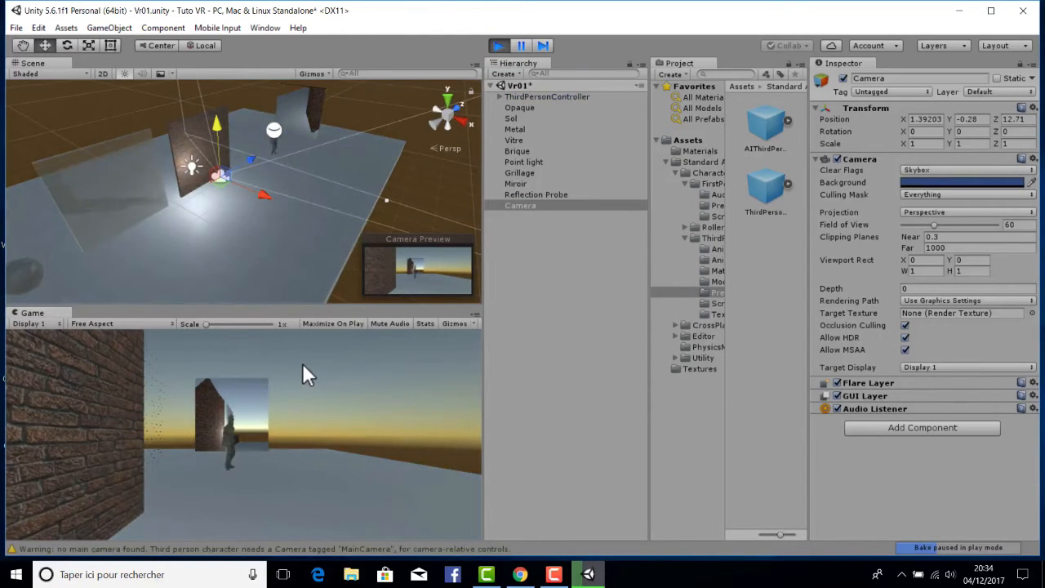
key(Right)
key(Down)
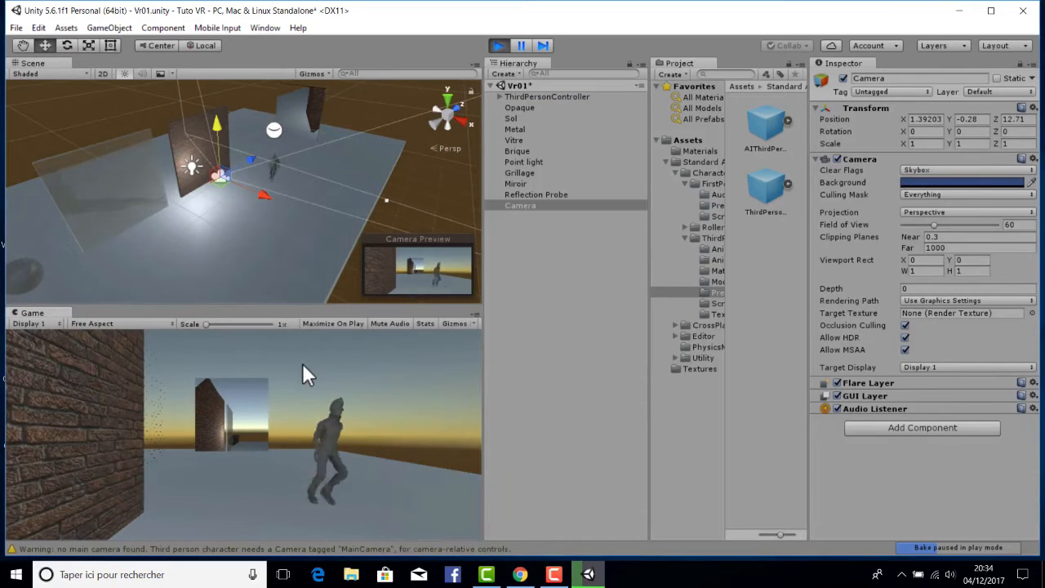
key(Right)
key(Left)
key(Up)
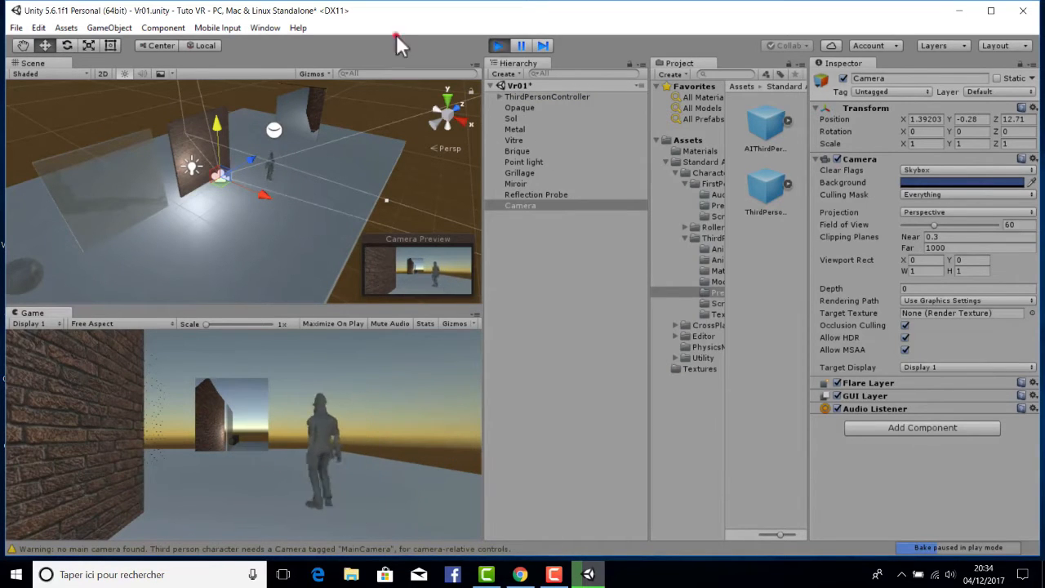
key(ctrl+p)
Delete the Camera and the ThirdPersonController from the Vr01 scene.
right_click(525, 204)
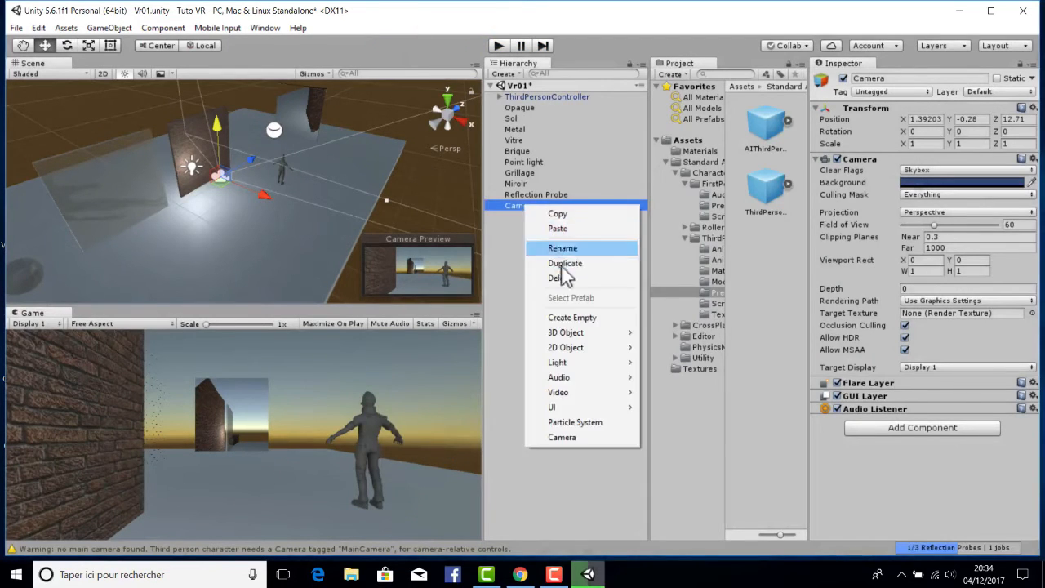
click(557, 277)
right_click(540, 96)
click(572, 170)
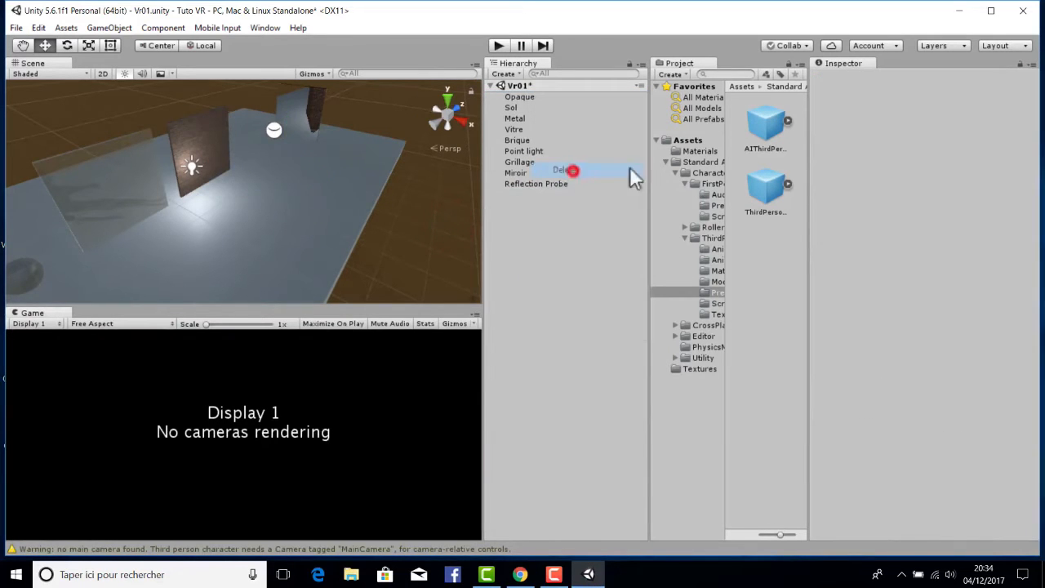
Place the RigidBodyFPSController prefab from the first-person Prefabs folder on the floor near the brick wall and raise it to Y -0.18.
click(715, 204)
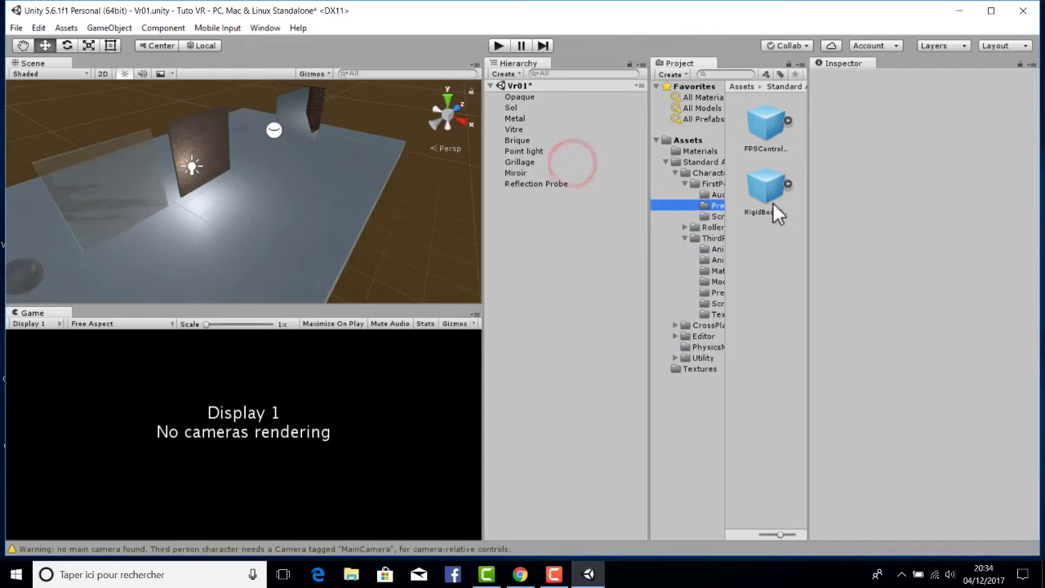
click(764, 190)
drag(764, 189, 278, 203)
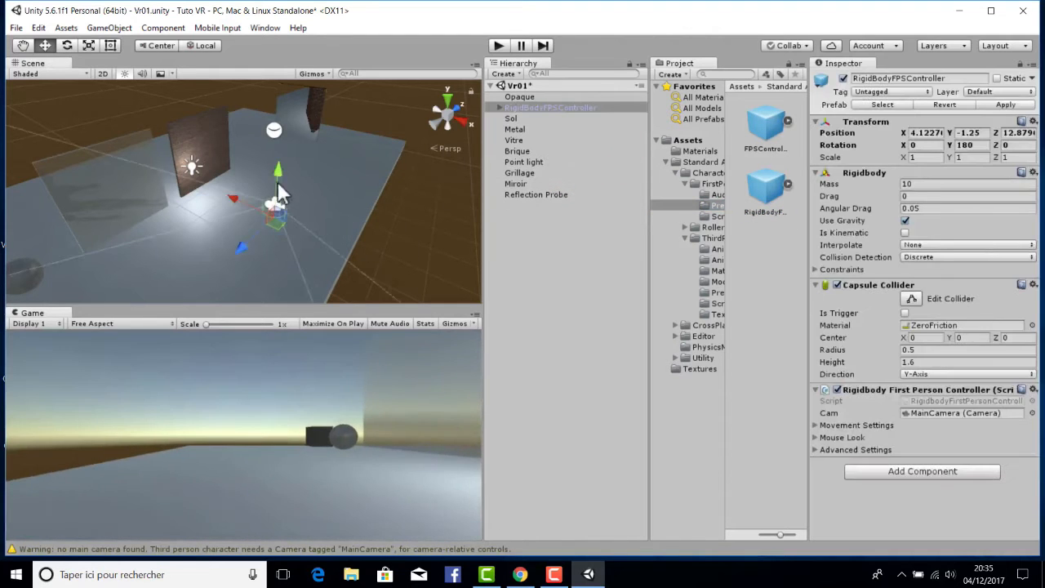
Play the scene, walk around the brick wall, wire mesh and mirror with the rigidbody controller, and stop playback.
click(498, 46)
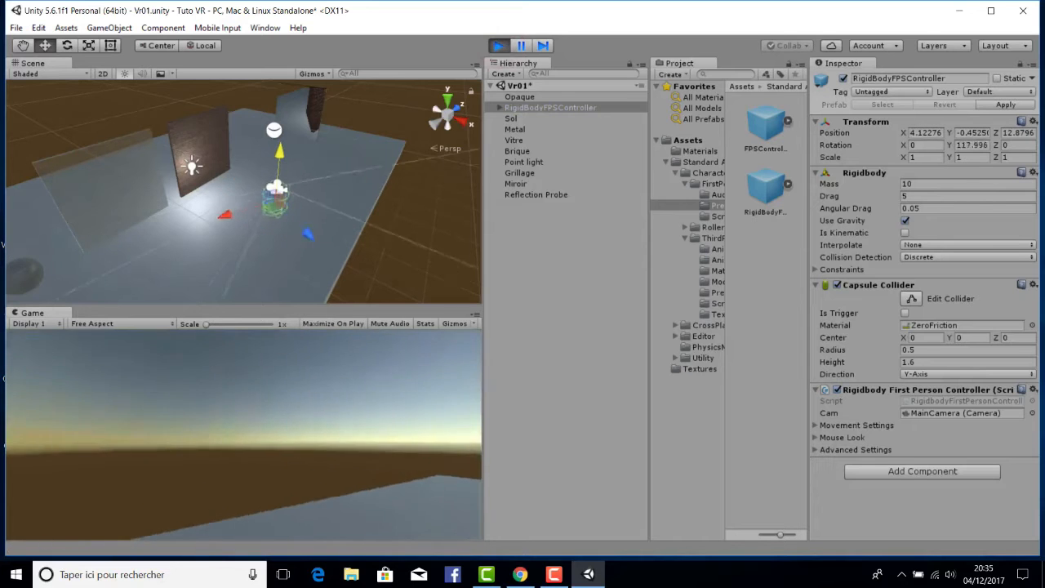
key(w)
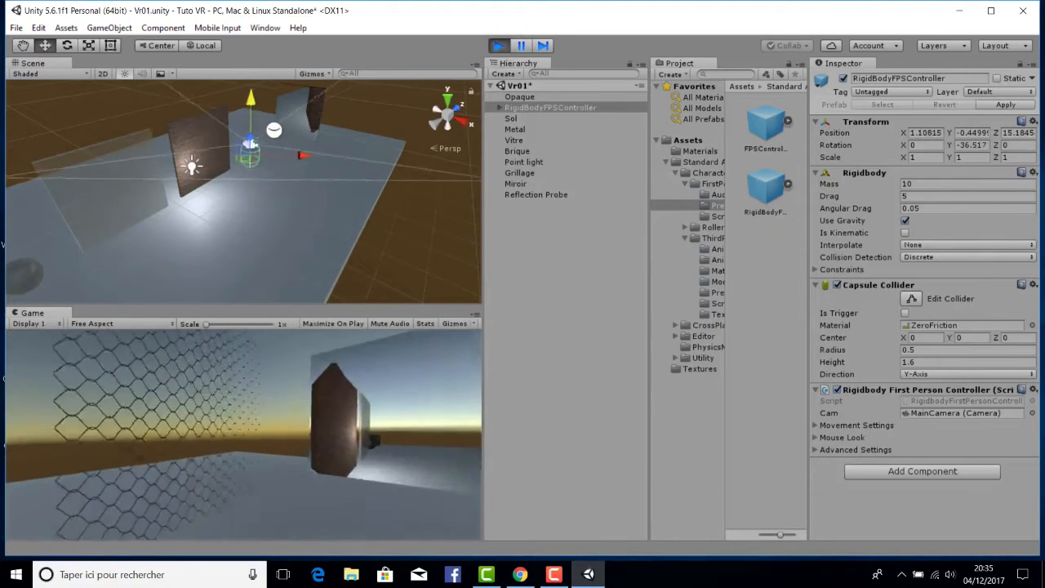
key(w)
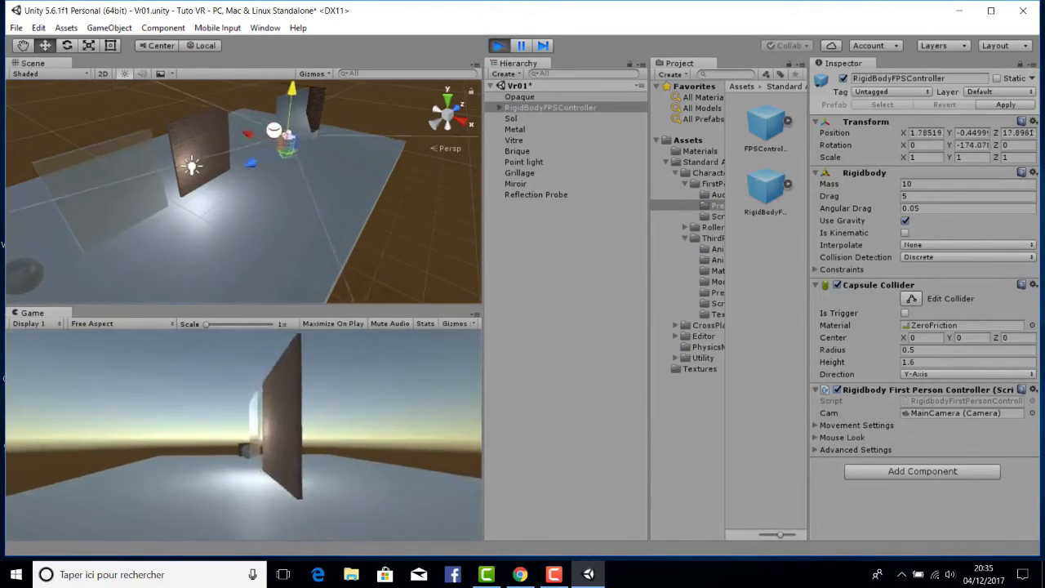
key(w)
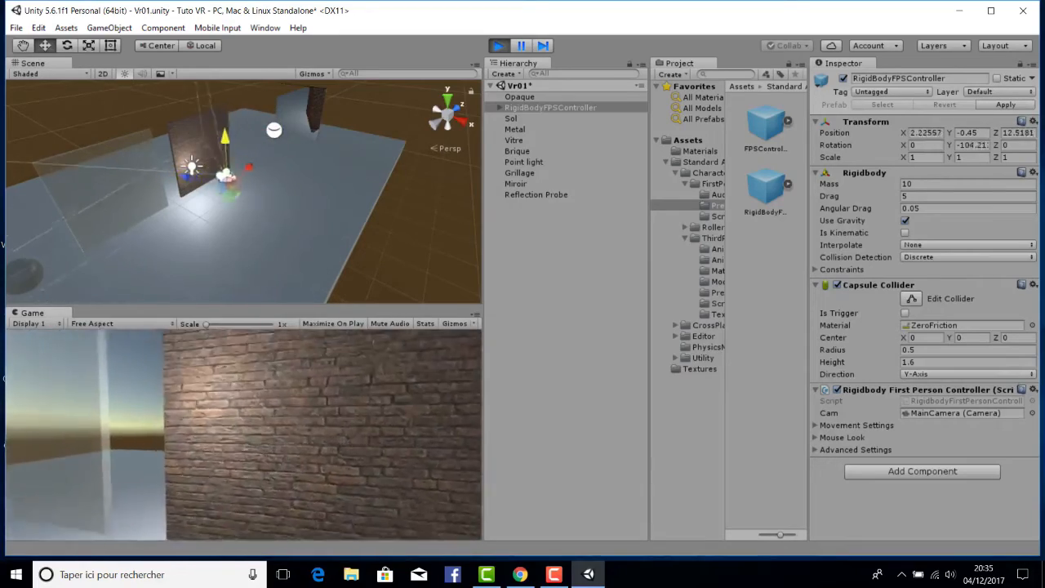
key(w)
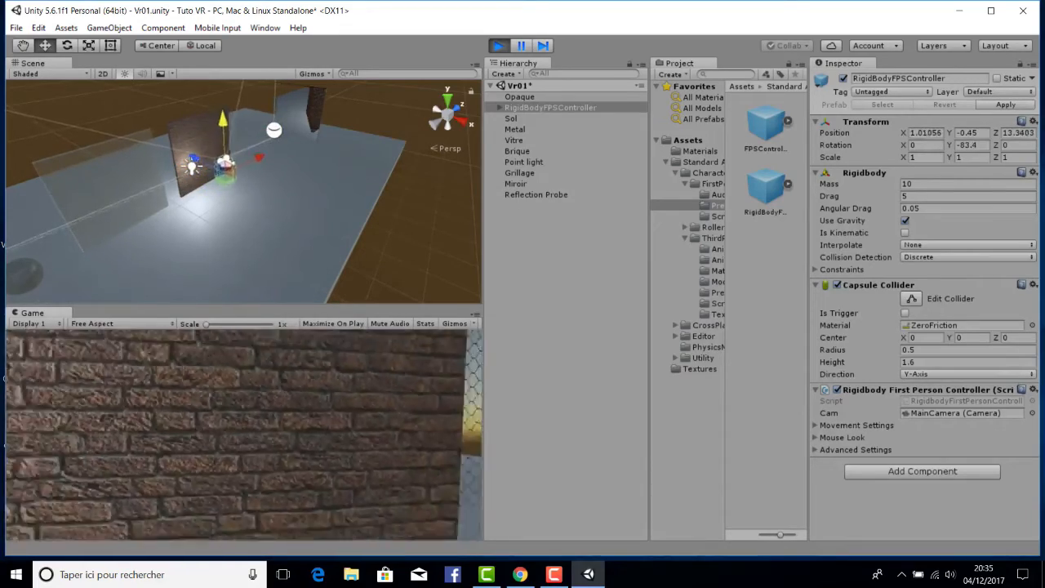
key(w)
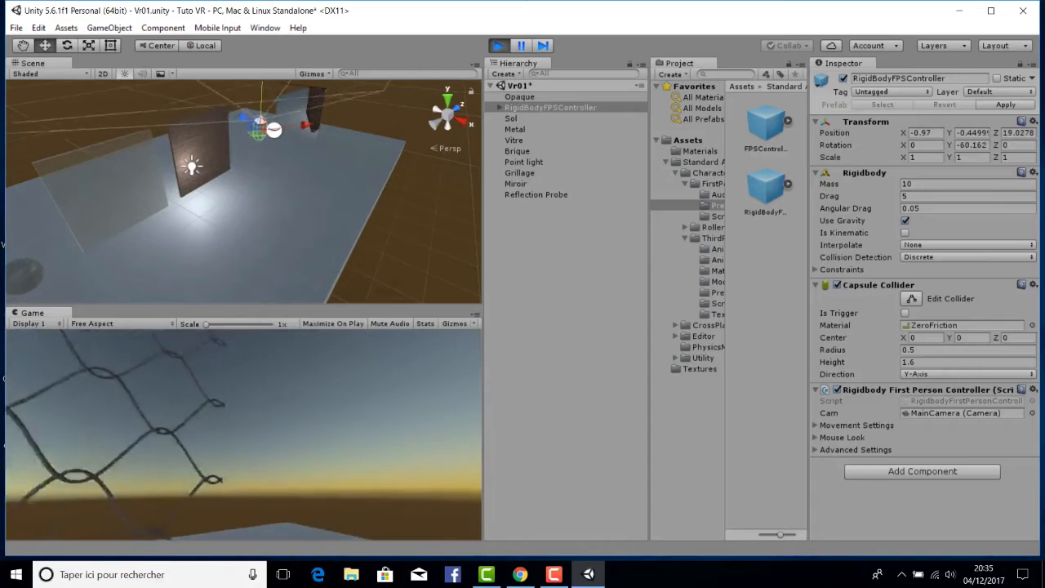
key(Escape)
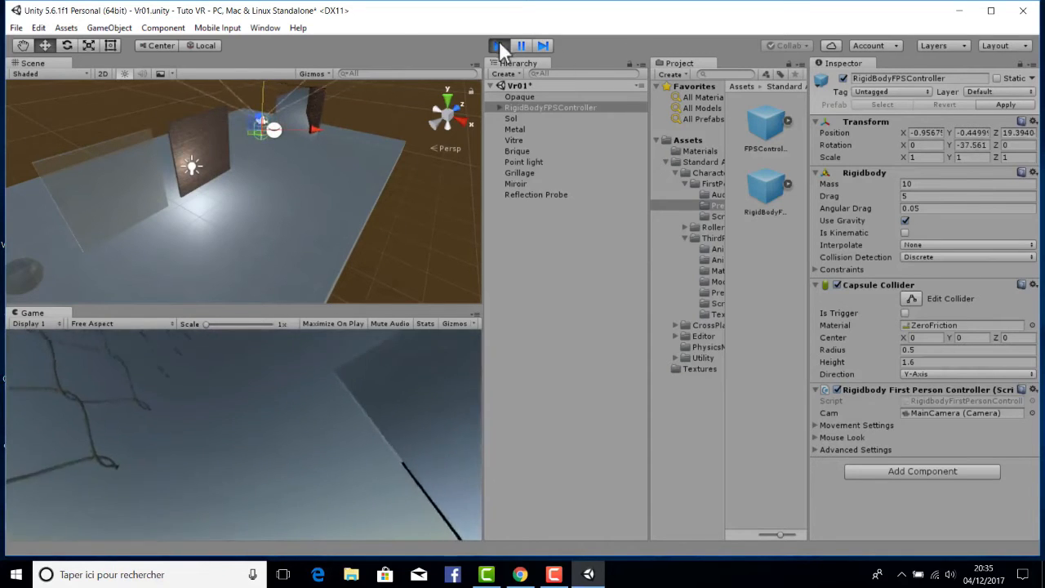
click(498, 45)
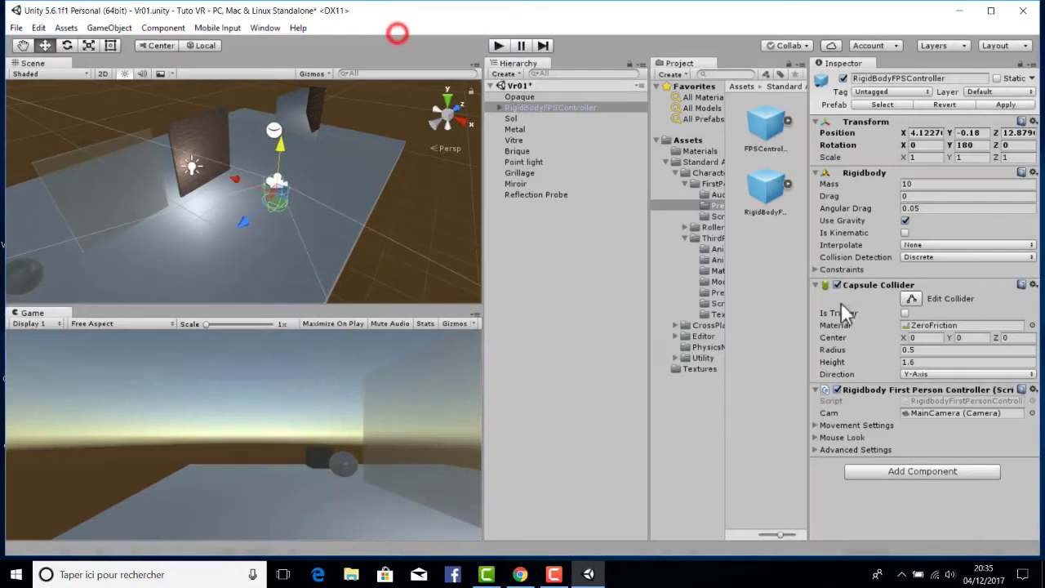
Set both Forward Speed and Backward Speed to 2 in the RigidBodyFPSController's Movement Settings.
click(498, 106)
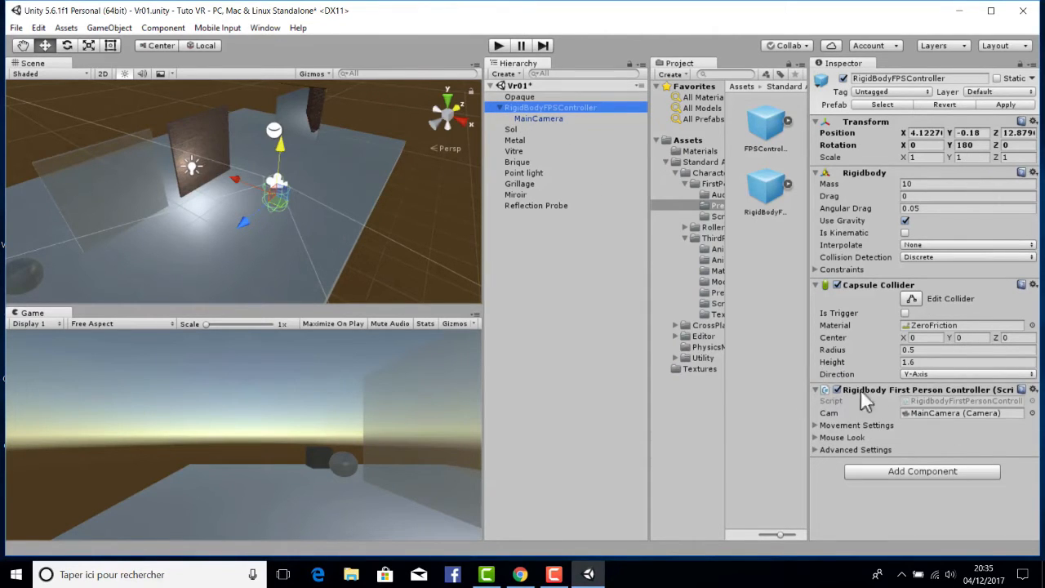
click(856, 424)
scroll(906, 378, down, 2)
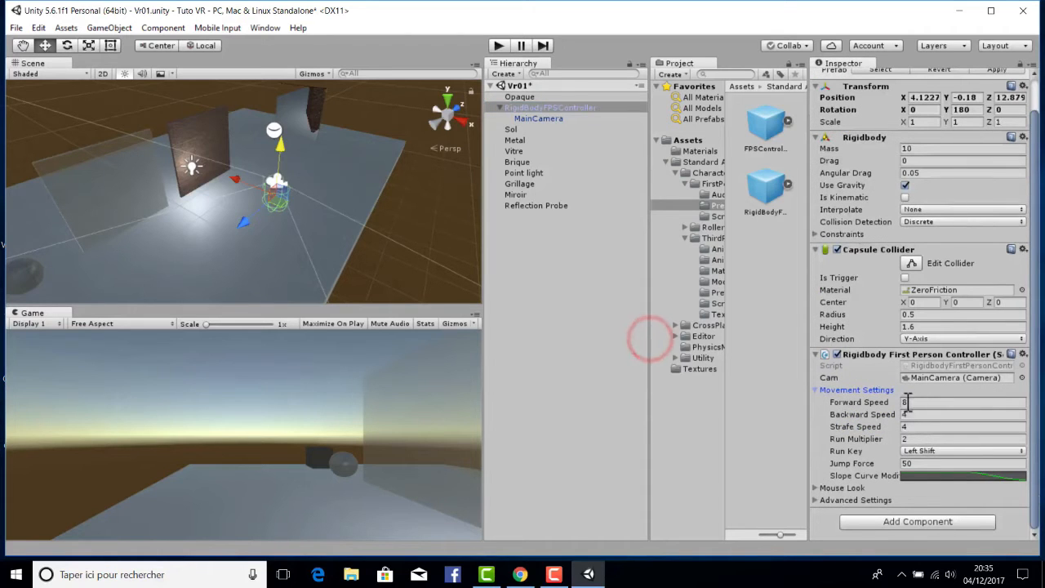
click(939, 402)
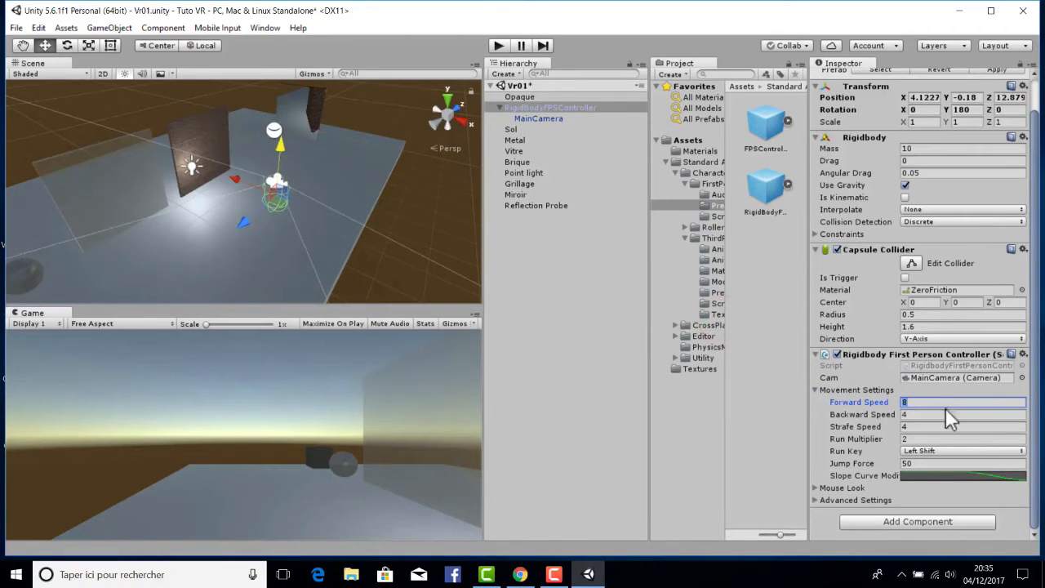
text(2)
key(Tab)
click(735, 332)
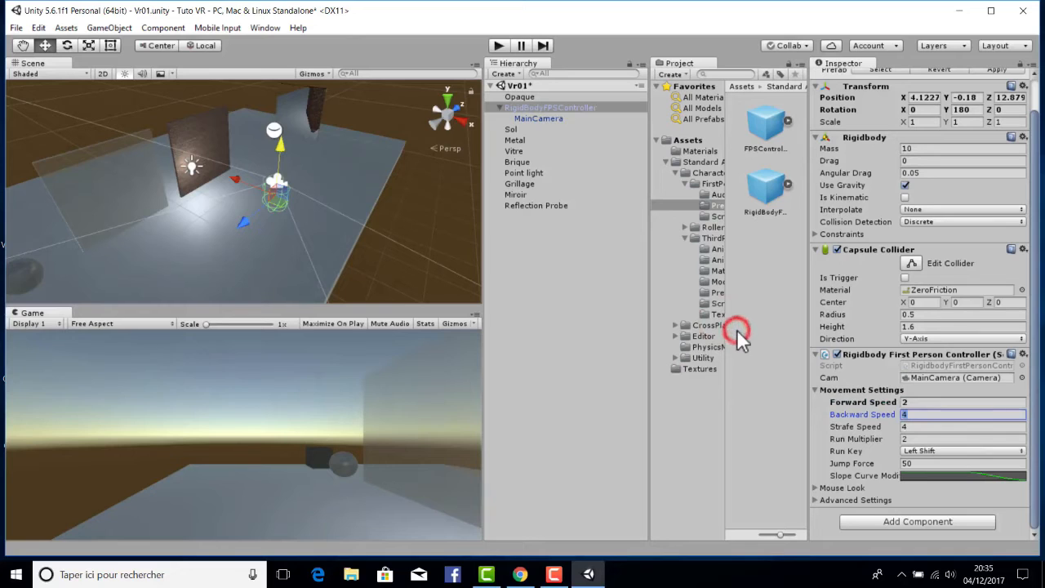
text(2)
key(Tab)
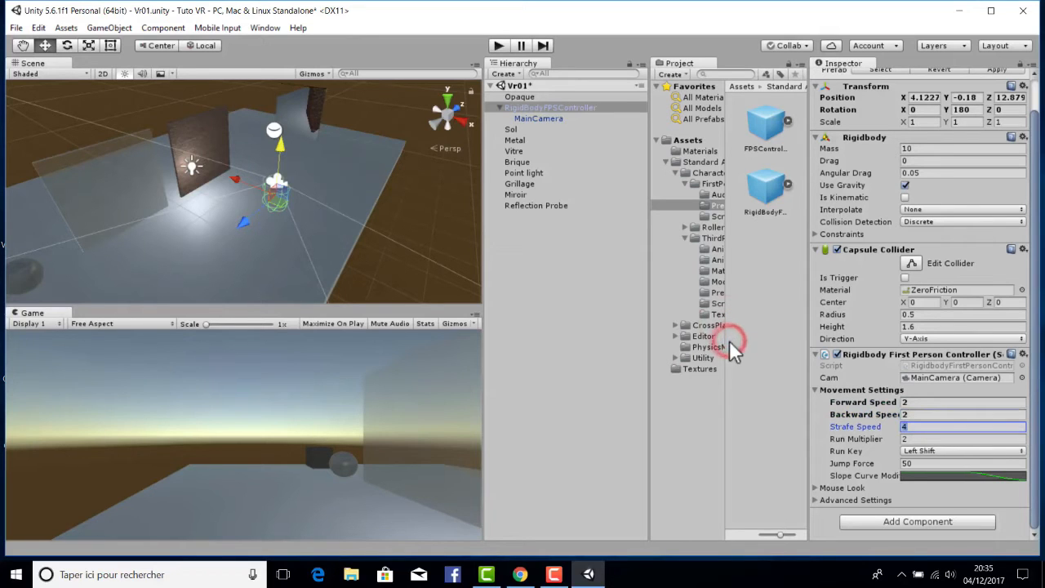
Examine the Mouse Look and Advanced Settings of the Rigidbody First Person Controller script.
click(849, 487)
scroll(905, 414, down, 3)
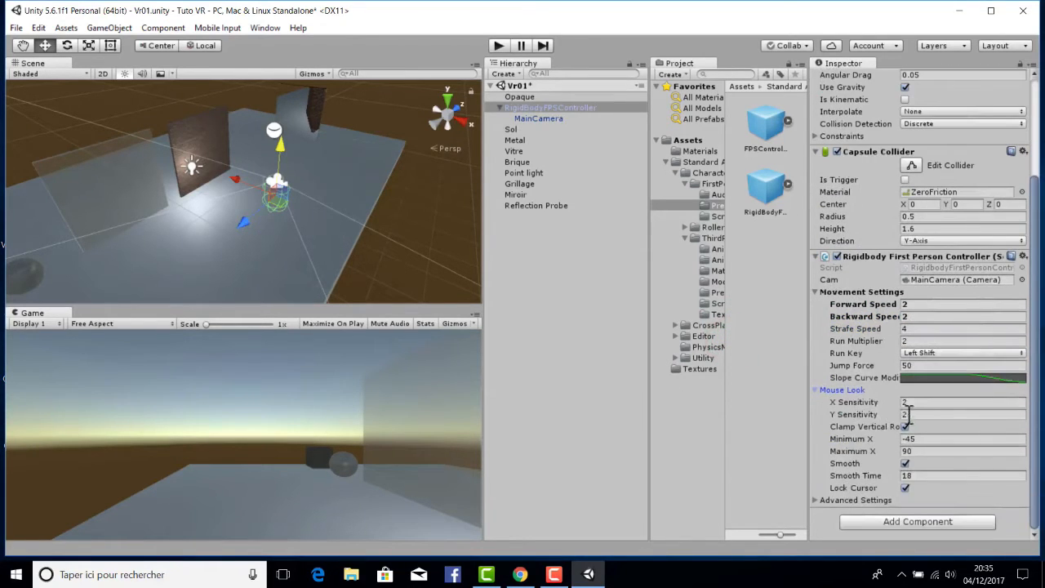
click(841, 500)
scroll(892, 355, down, 3)
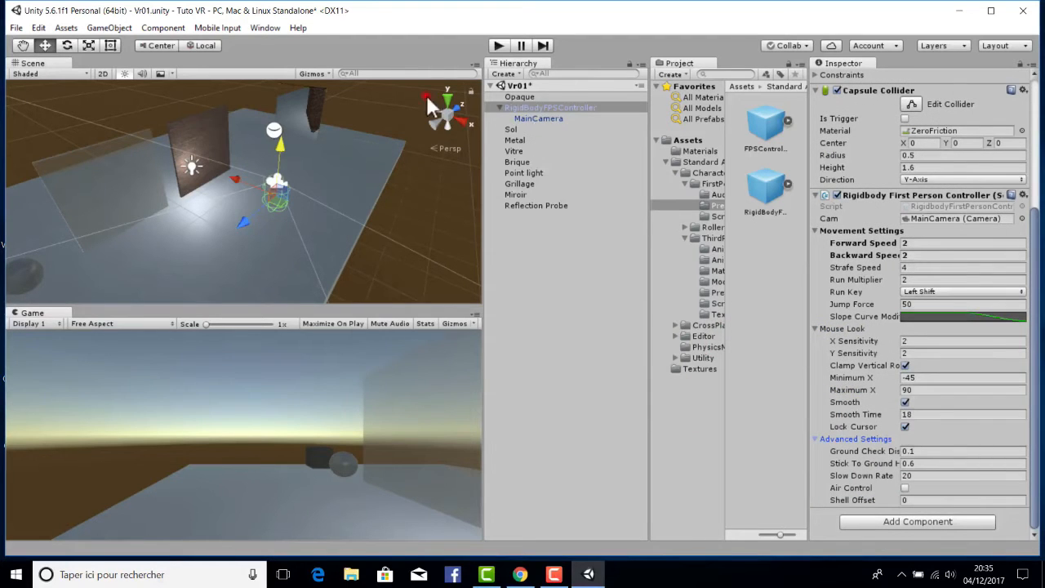
Disable the Head Bob script on the RigidBodyFPSController's MainCamera.
click(538, 118)
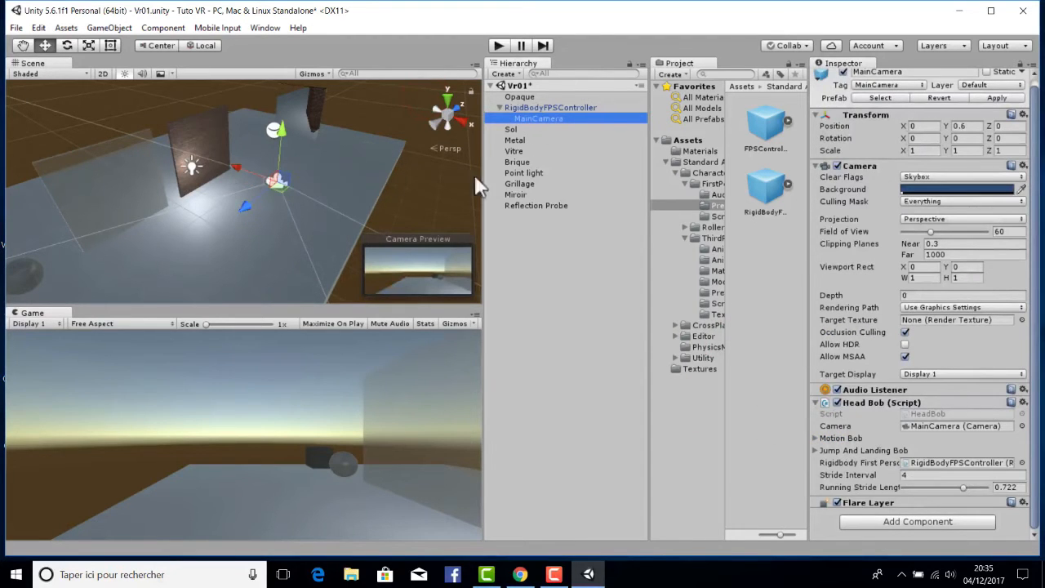
click(837, 402)
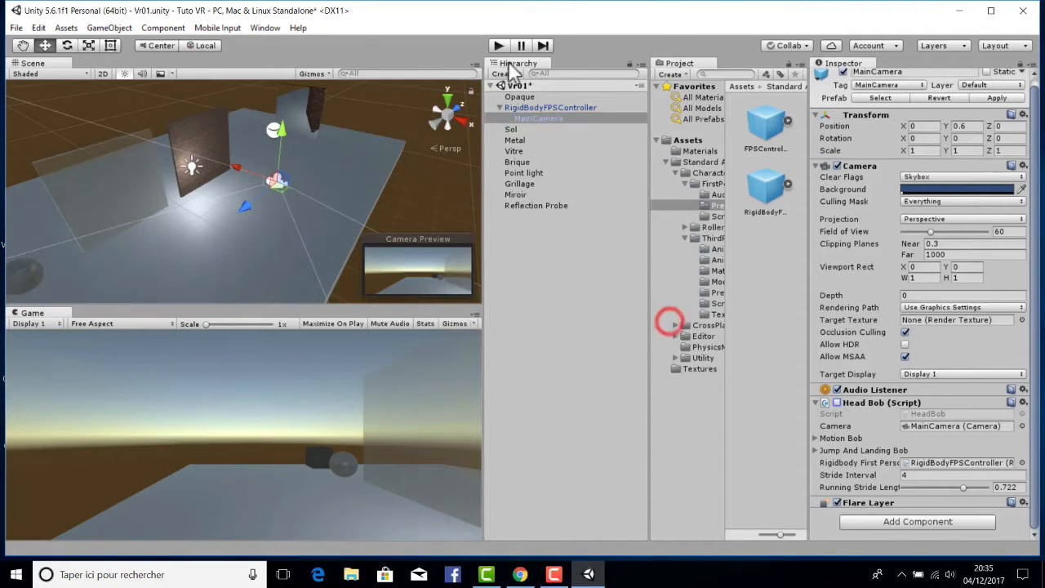
Play the scene, walk past the brick wall to check the camera motion without head bob, and stop playback.
click(498, 45)
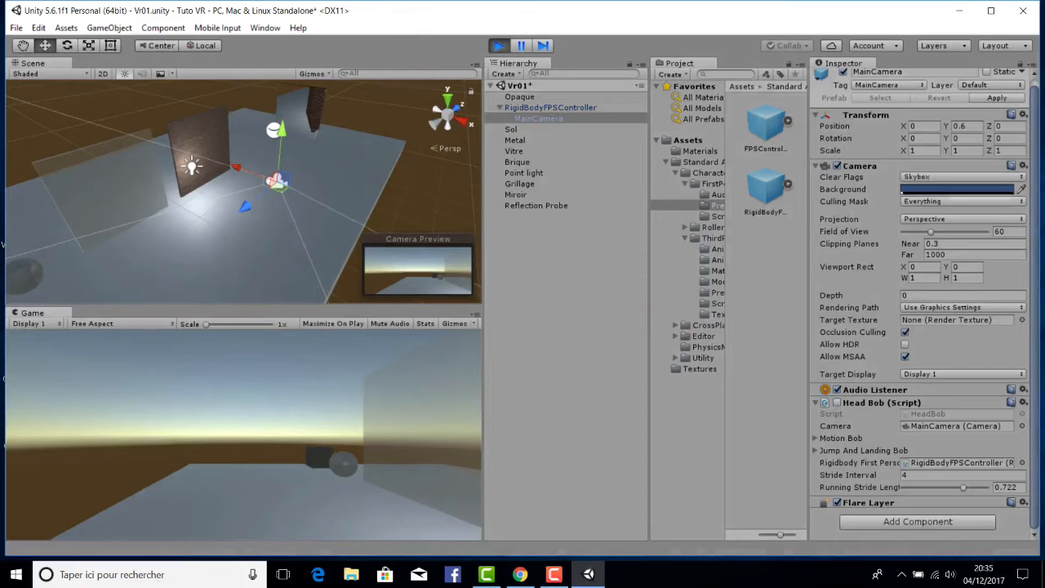
key(w)
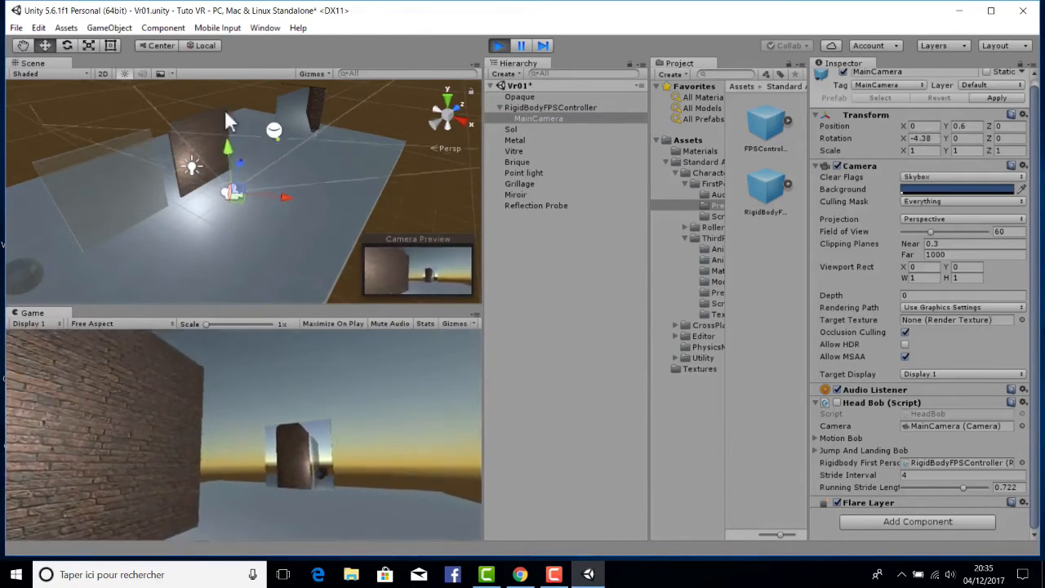
click(497, 46)
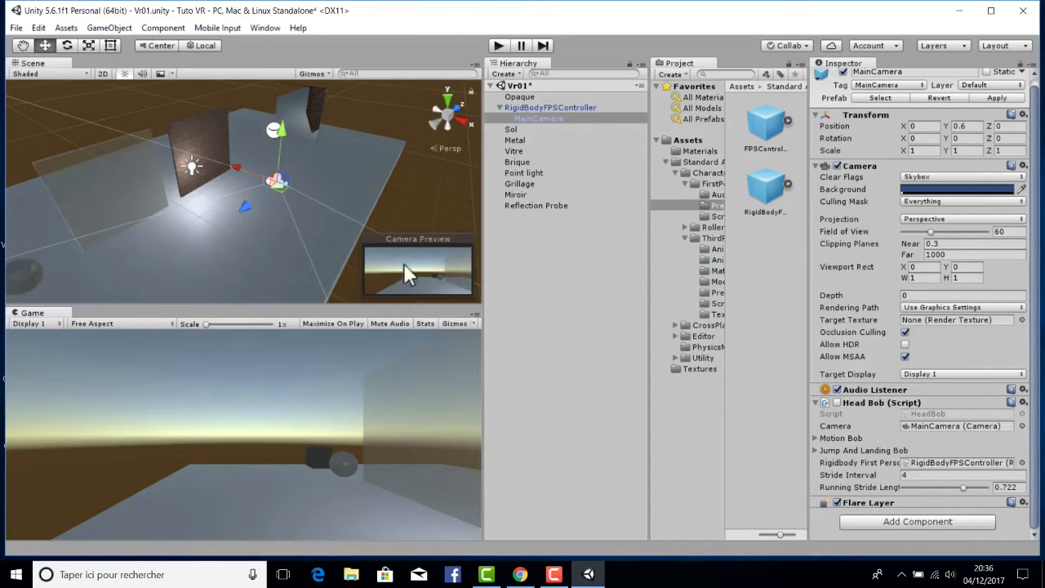
click(819, 405)
click(499, 45)
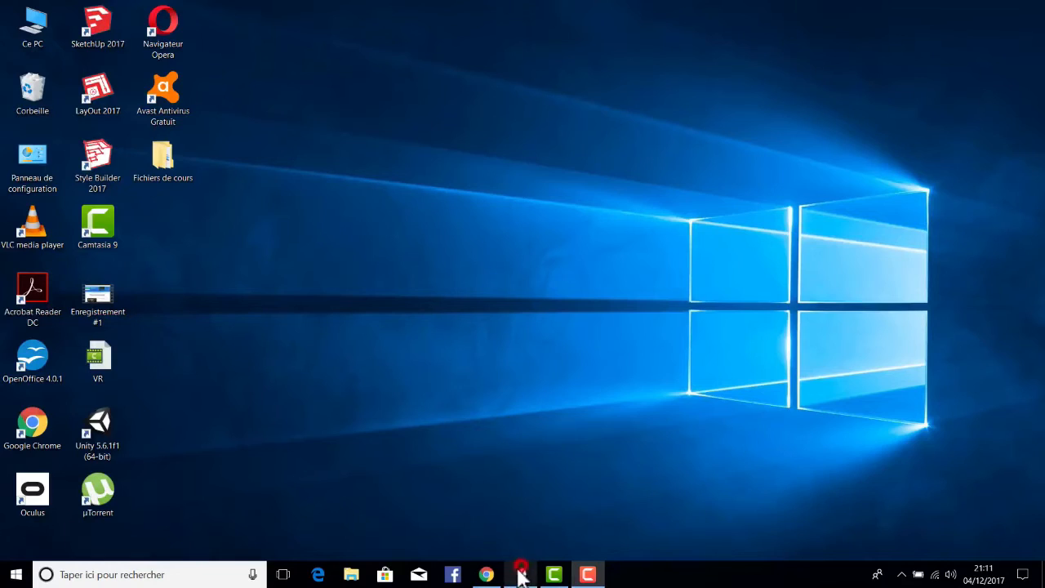
Switch to Unity and import the complete ParticleSystems standard package into the project.
click(522, 574)
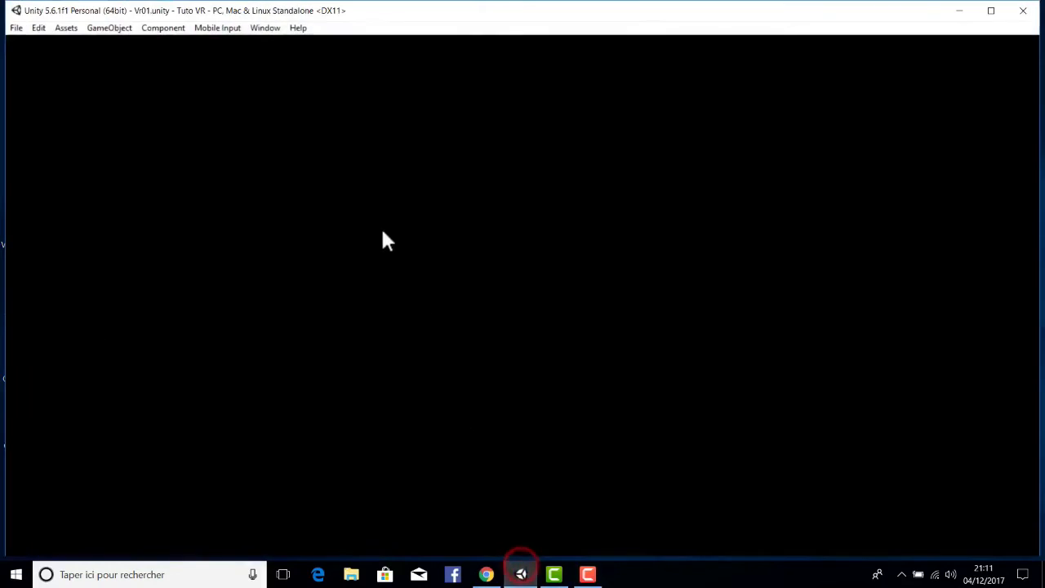
click(109, 28)
mouse_move(67, 28)
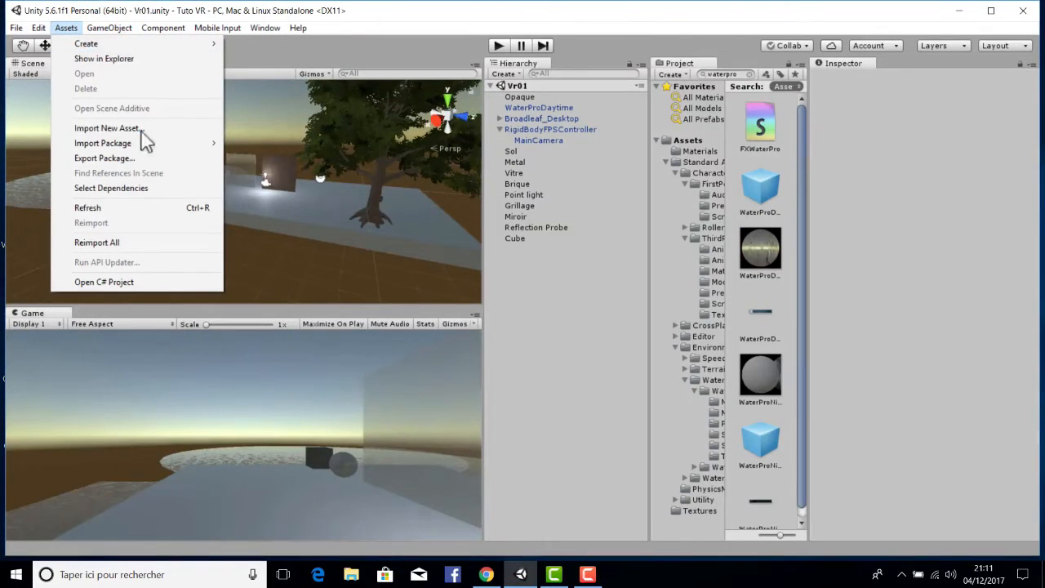
mouse_move(199, 145)
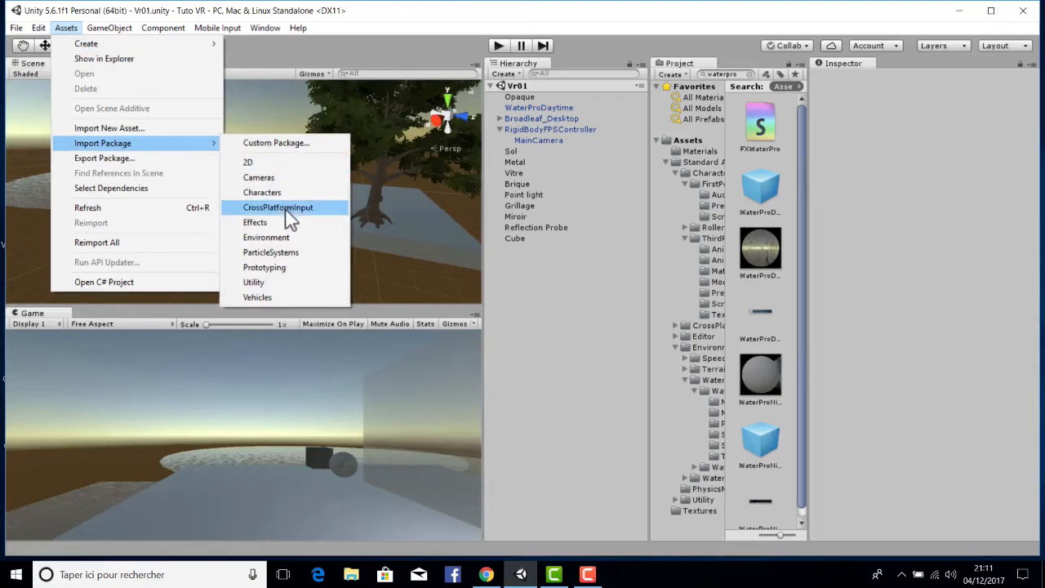
click(296, 252)
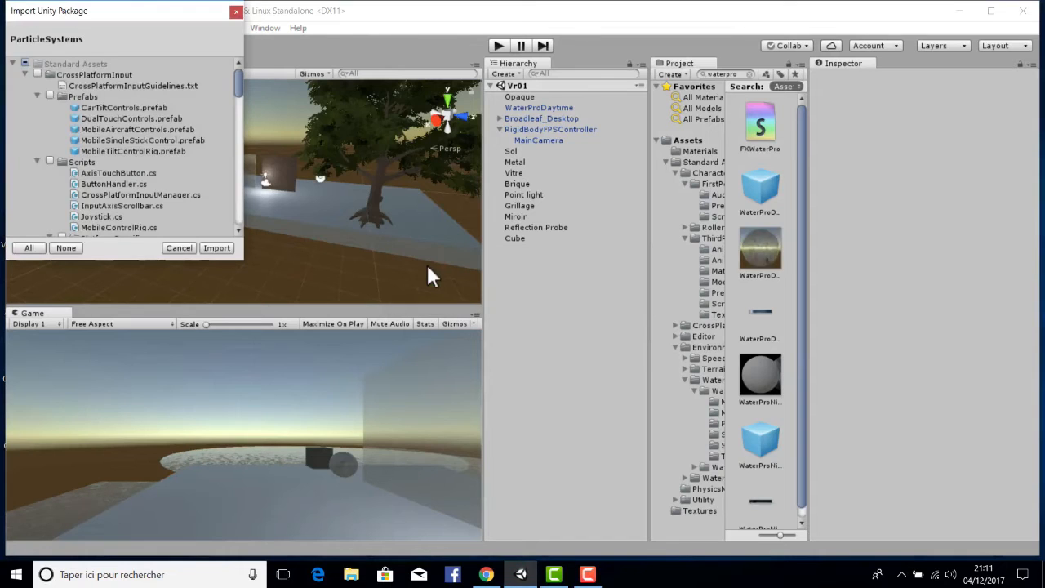
click(212, 247)
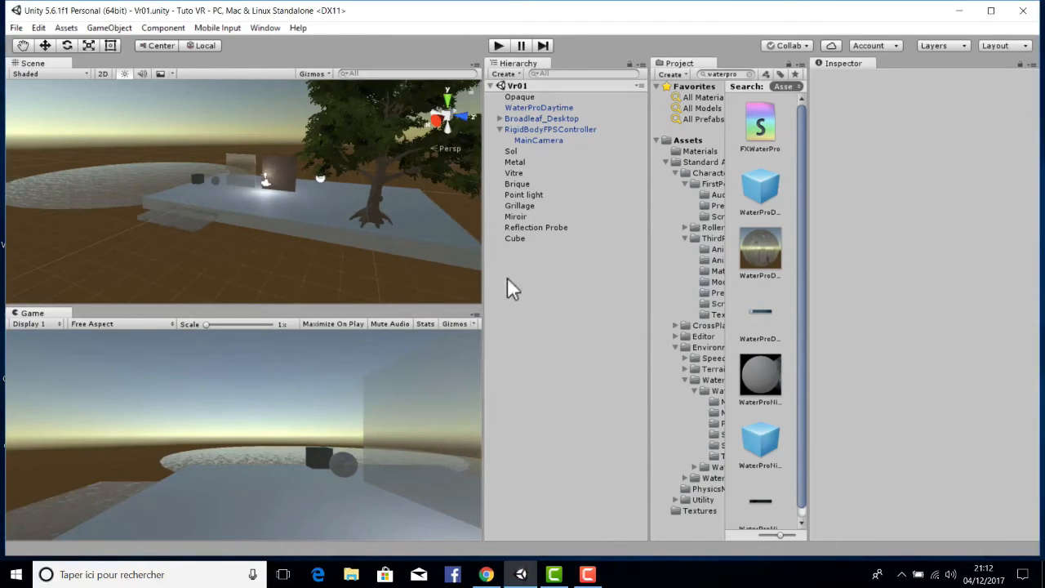
Open the Prefabs folder of ParticleSystems inside Standard Assets.
scroll(354, 159, up, 5)
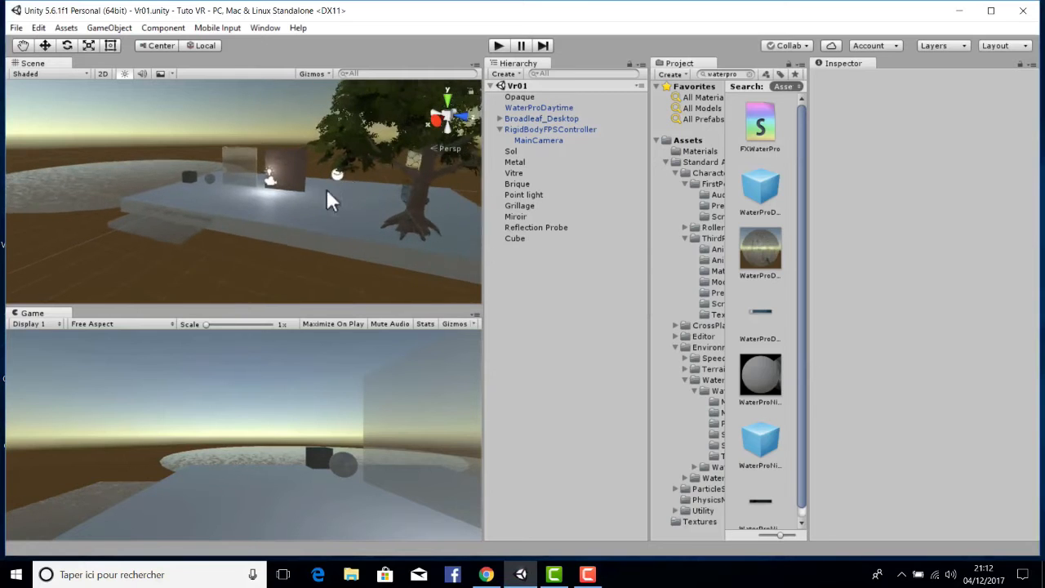
scroll(307, 183, up, 4)
middle_drag(333, 170, 266, 207)
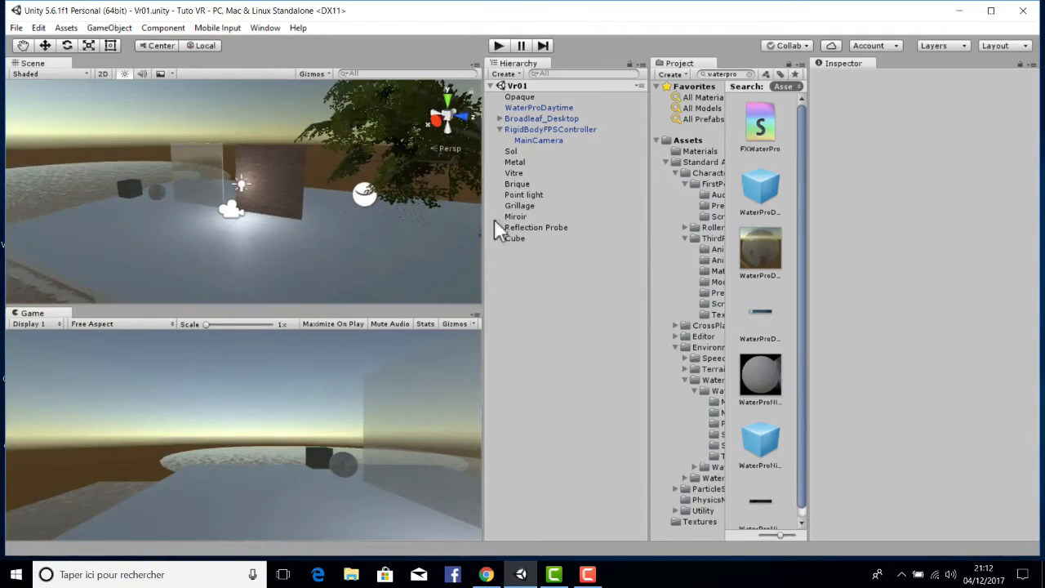
click(665, 161)
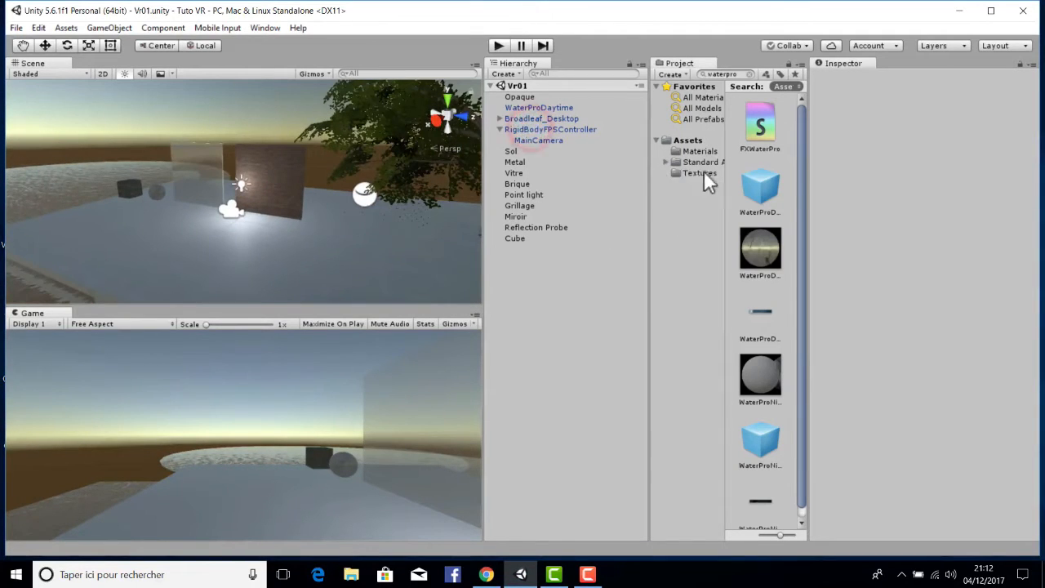
click(679, 162)
scroll(768, 235, down, 1)
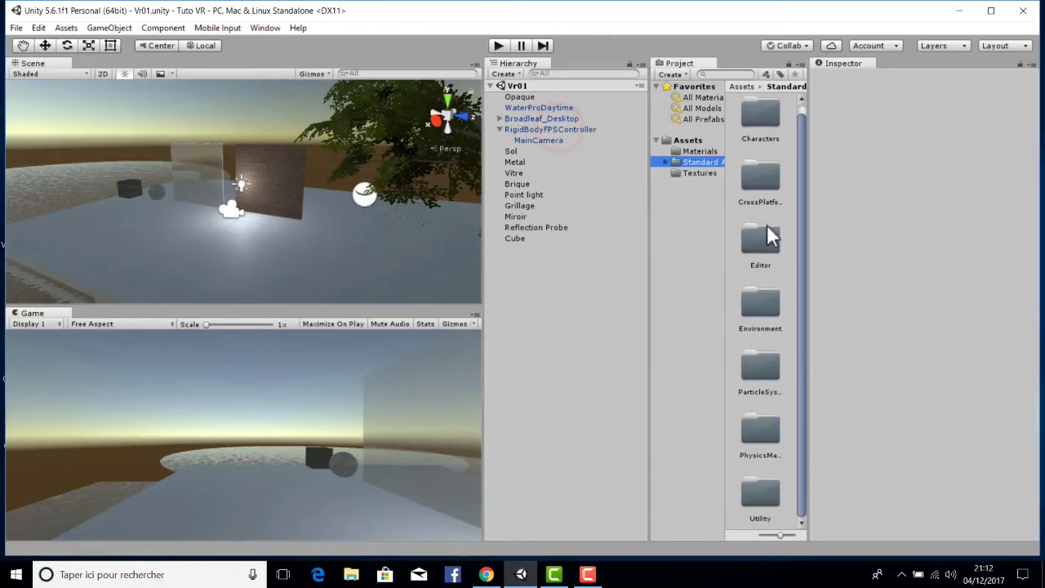
click(766, 375)
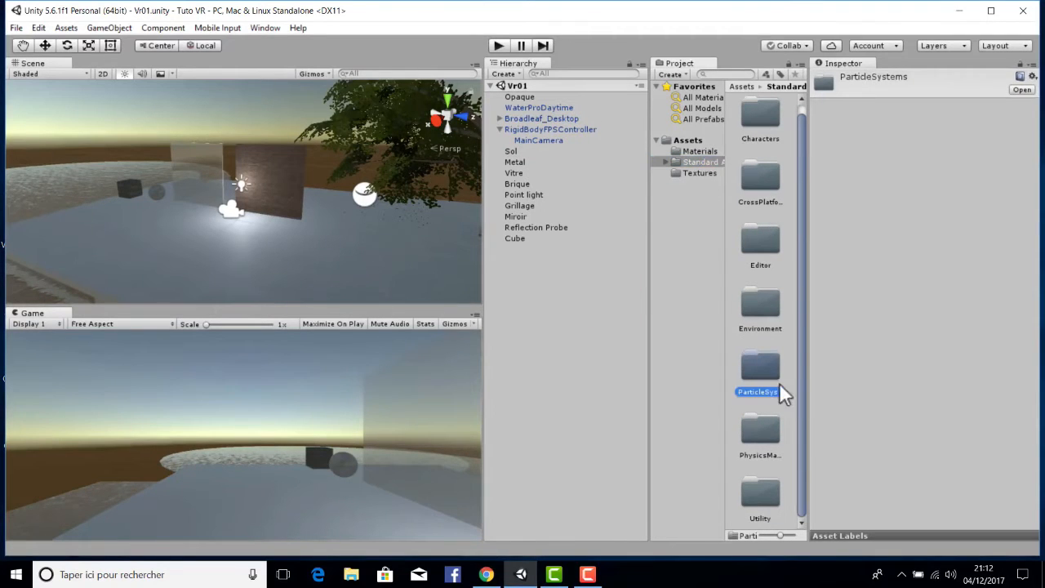
double_click(767, 374)
double_click(765, 193)
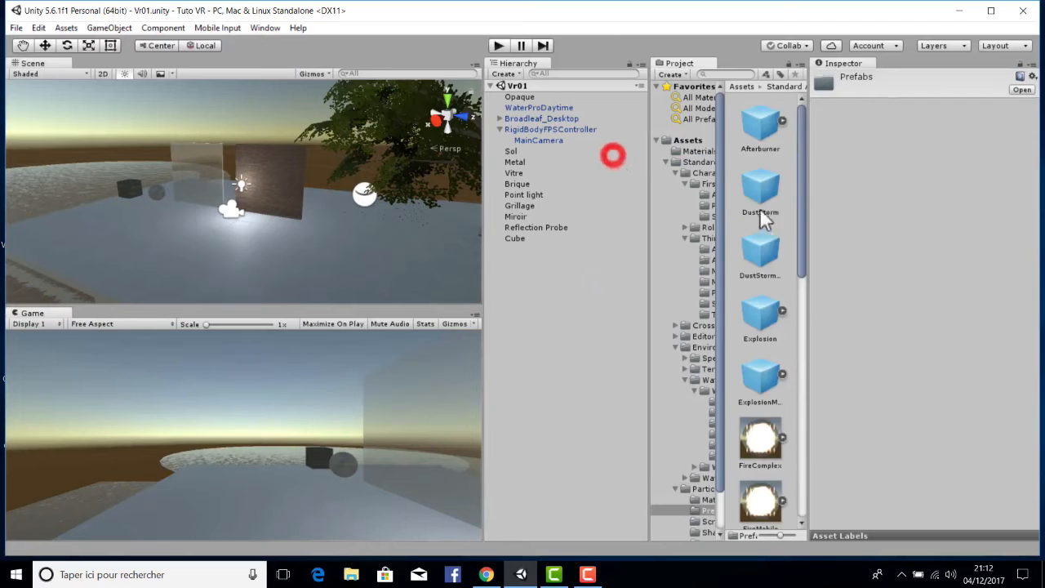
Place the Explosion prefab on the floor in front of the brick wall and raise it to Y -0.37.
scroll(764, 245, down, 9)
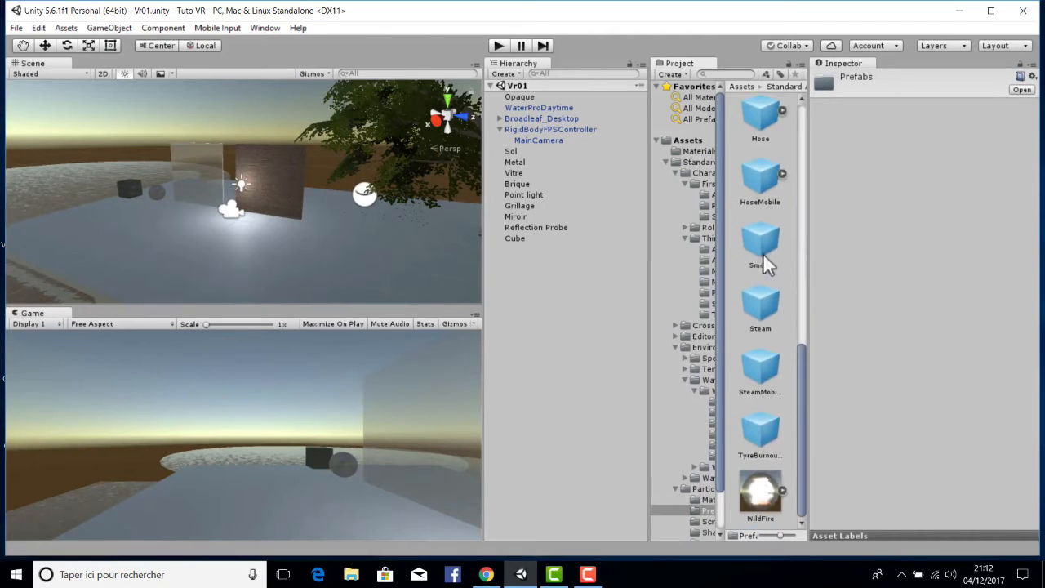
scroll(759, 326, up, 9)
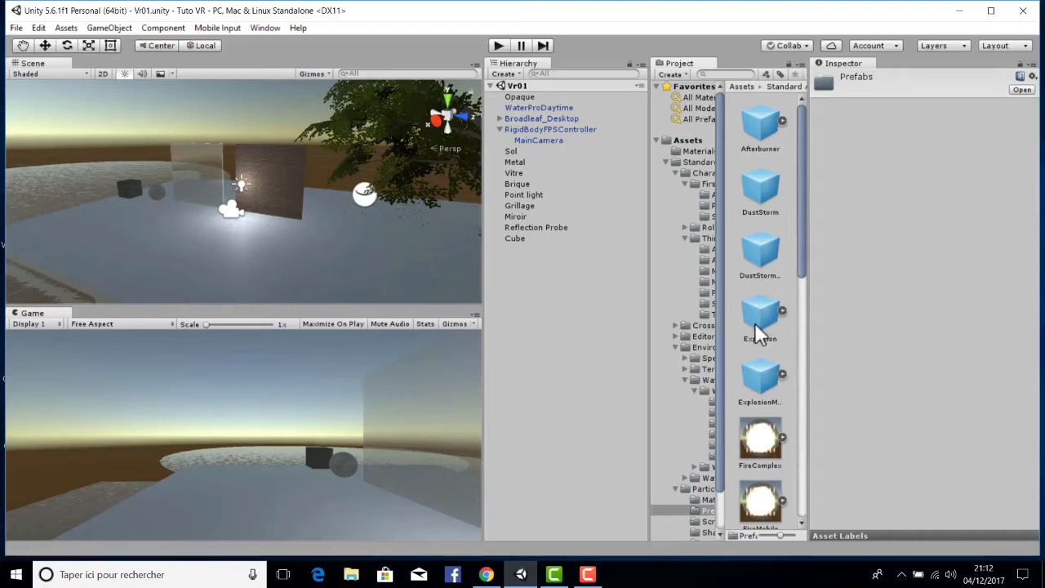
drag(693, 295, 248, 263)
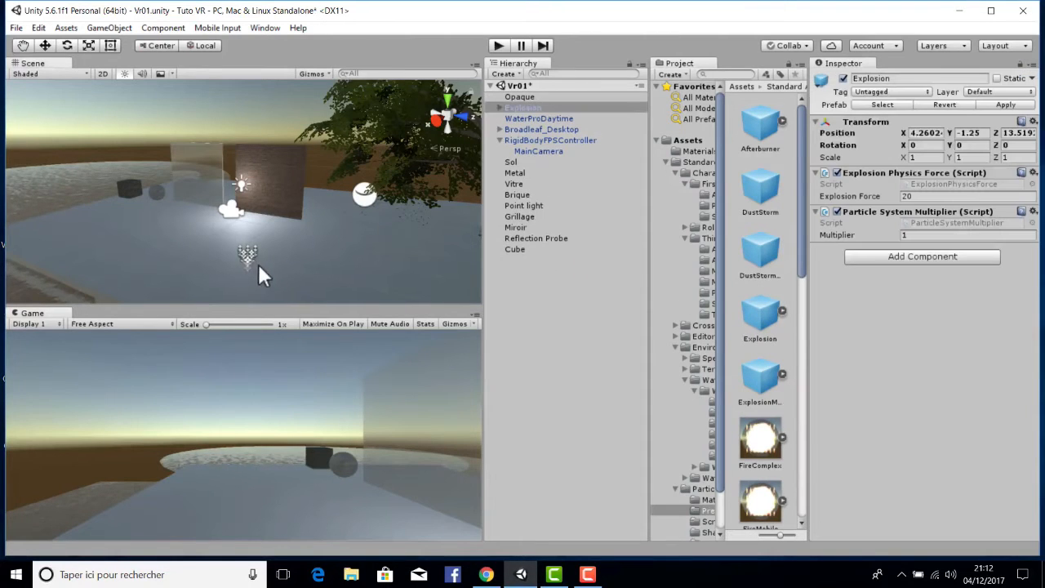
click(45, 46)
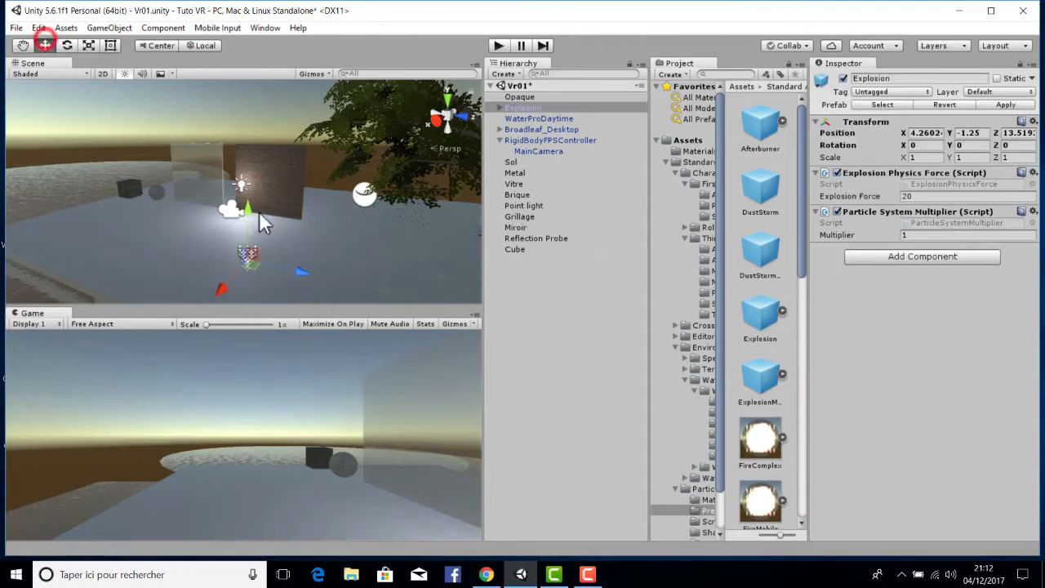
drag(248, 205, 248, 180)
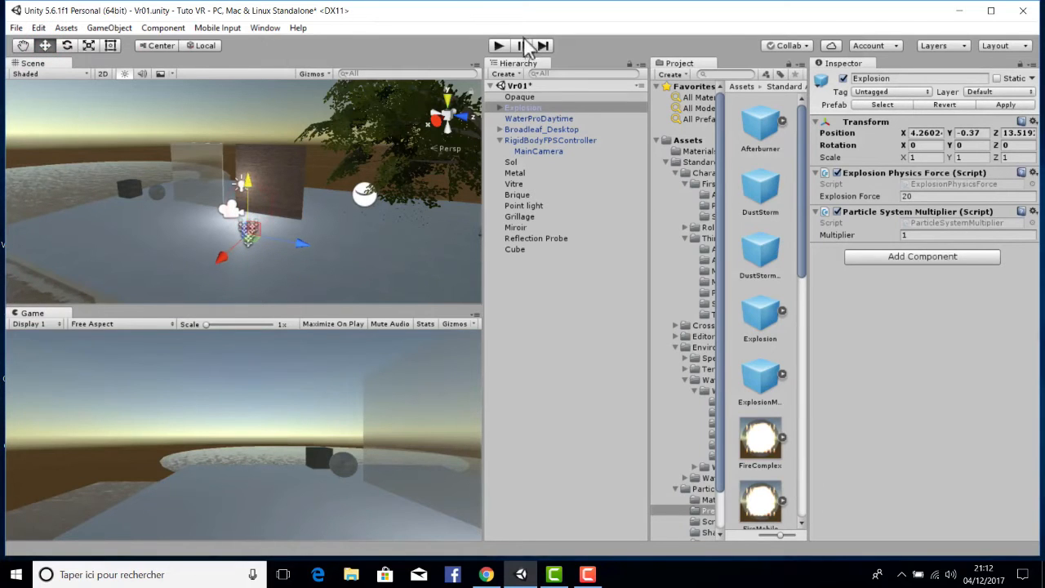
Preview the explosion in play mode, and delete the Explosion object from the scene after stopping playback.
click(395, 37)
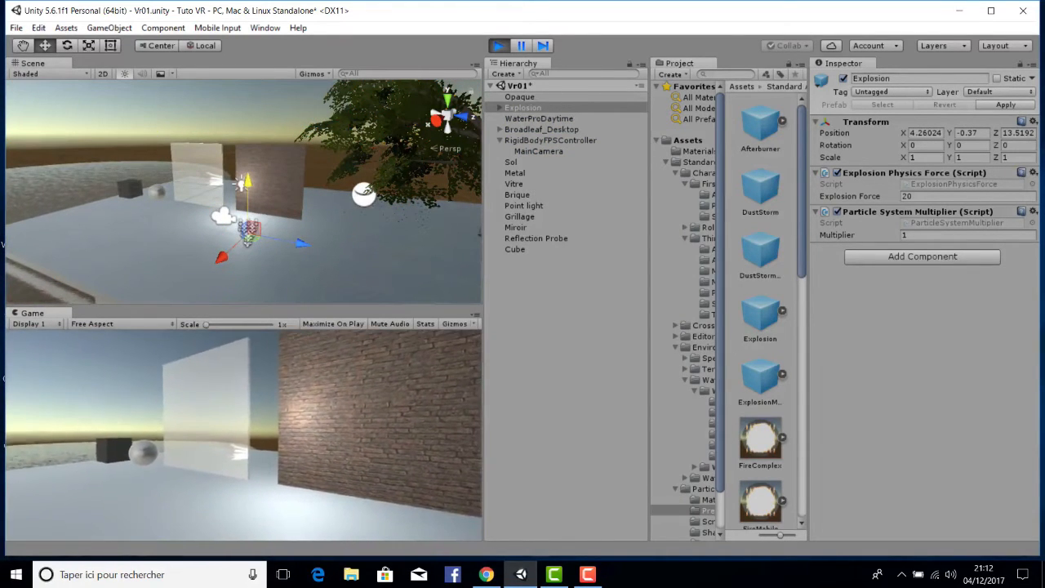
click(498, 45)
click(522, 118)
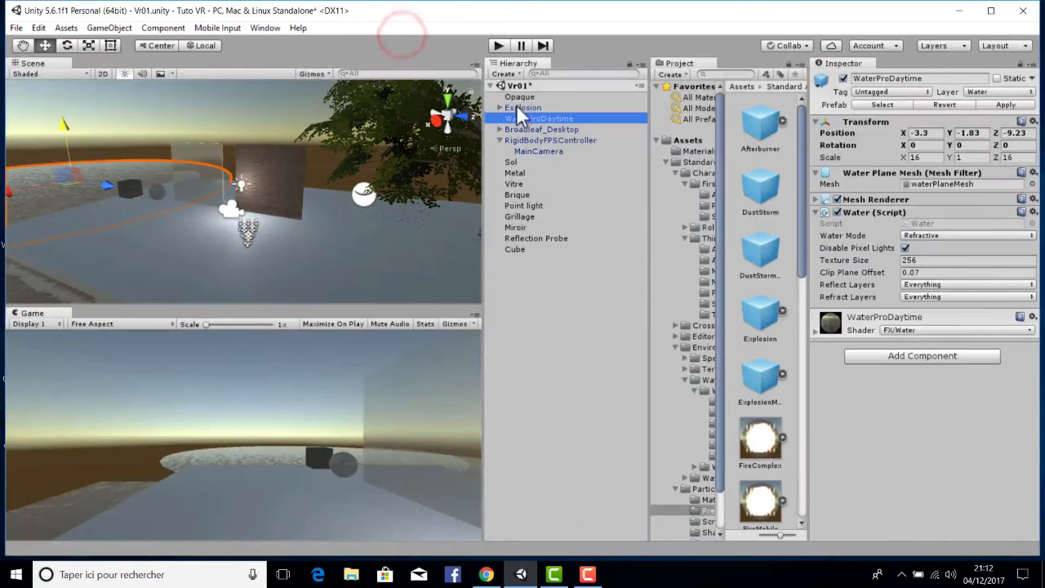
right_click(519, 108)
click(556, 186)
Place the Smoke prefab from the particle prefabs on the floor in front of the brick wall.
scroll(710, 306, down, 2)
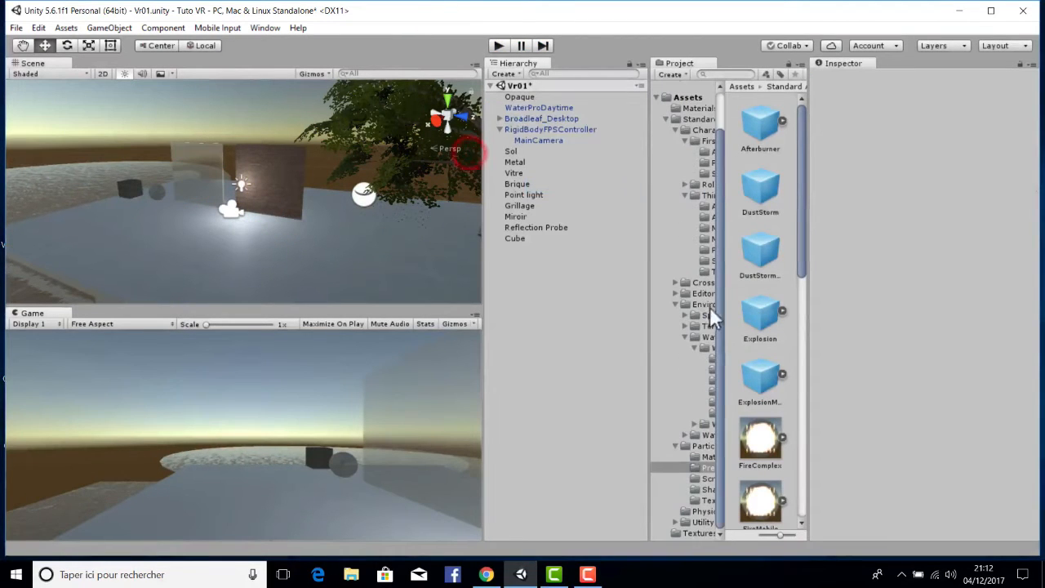
scroll(746, 311, down, 8)
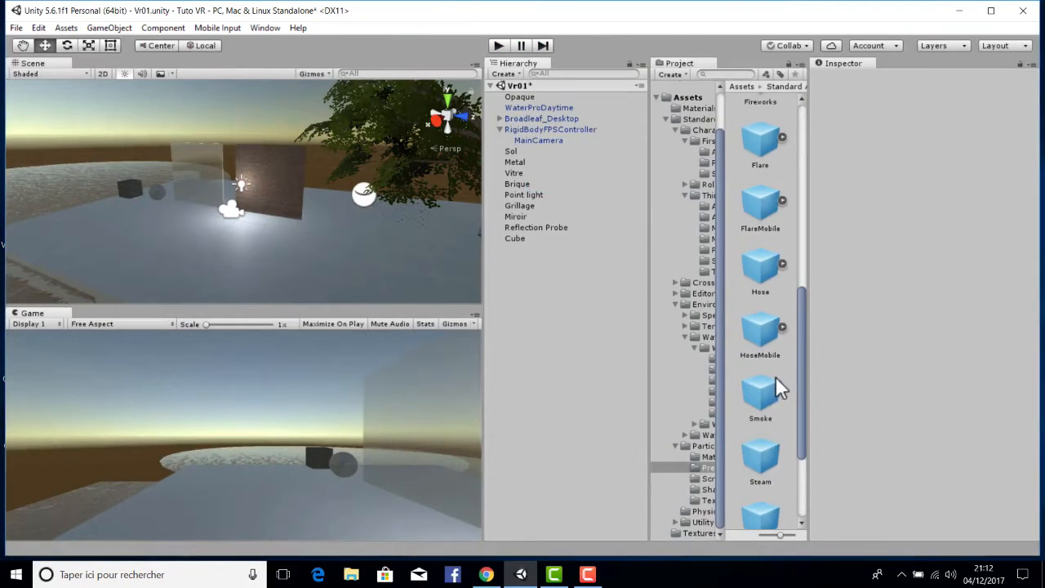
drag(258, 251, 251, 255)
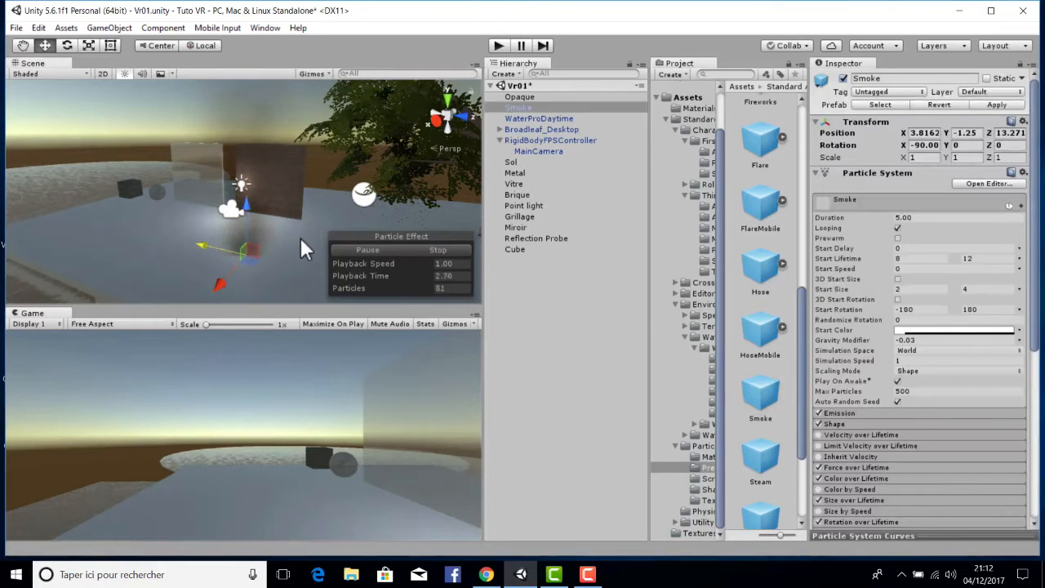
scroll(258, 227, up, 5)
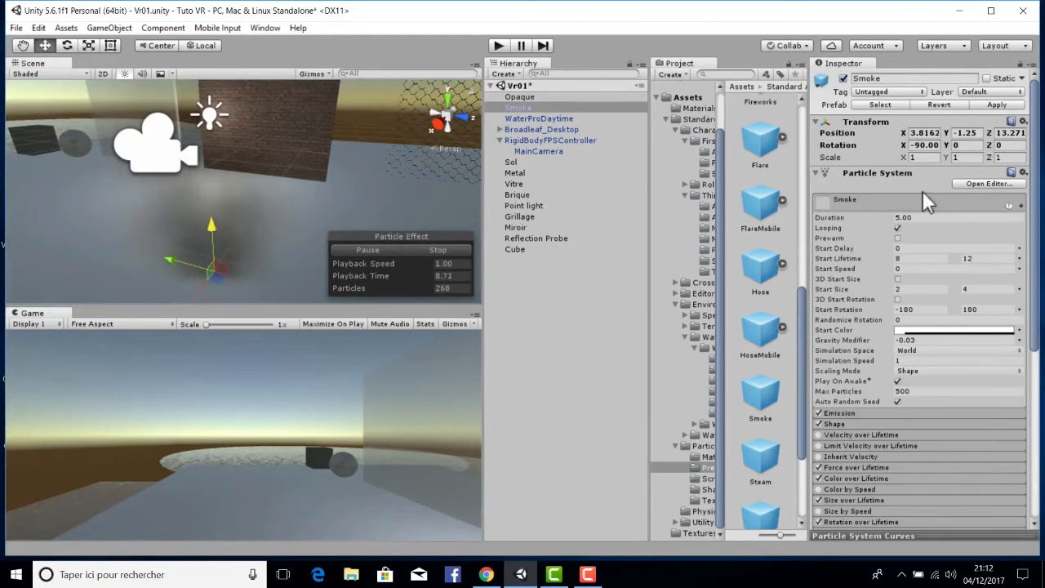
Examine the Smoke object's Particle System modules and scripts, expanding the Emission module.
scroll(891, 196, down, 6)
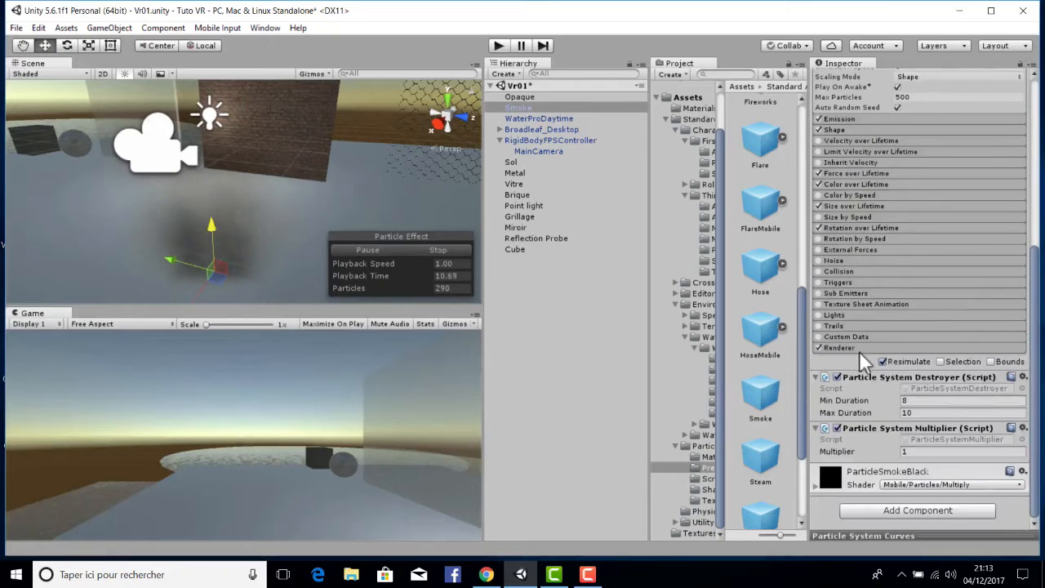
scroll(892, 278, up, 6)
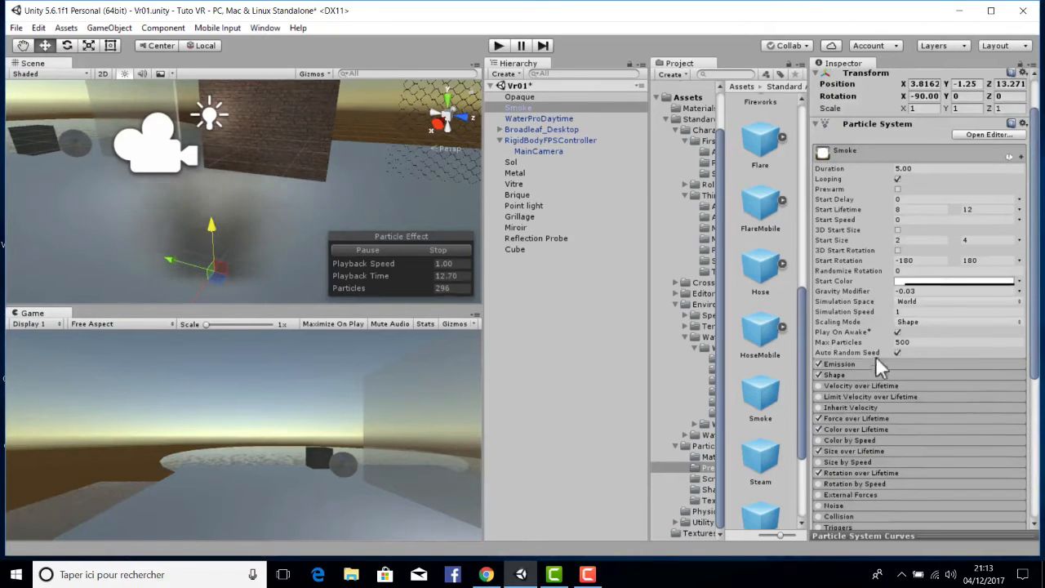
click(849, 363)
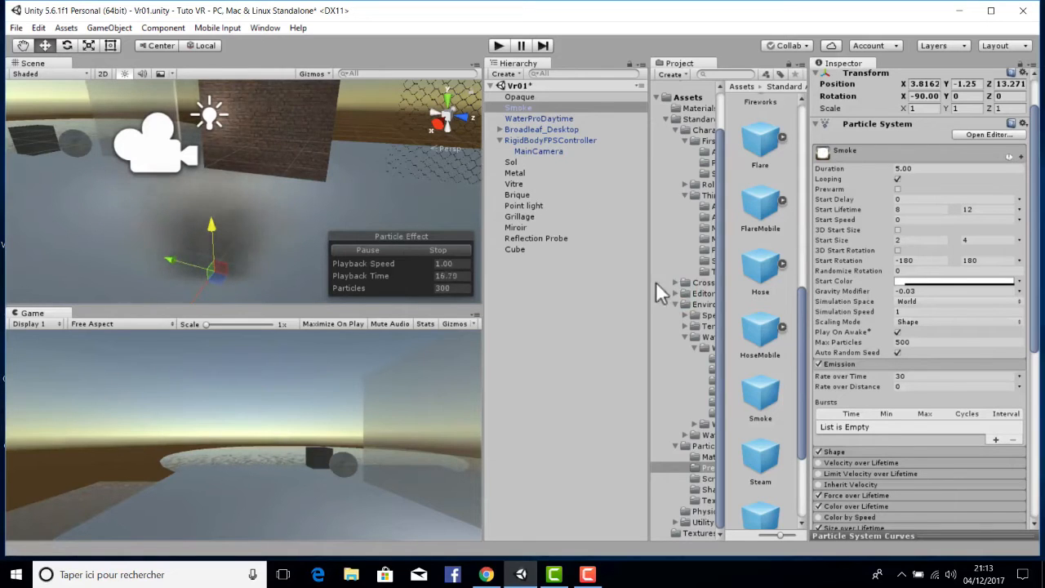
scroll(745, 315, down, 3)
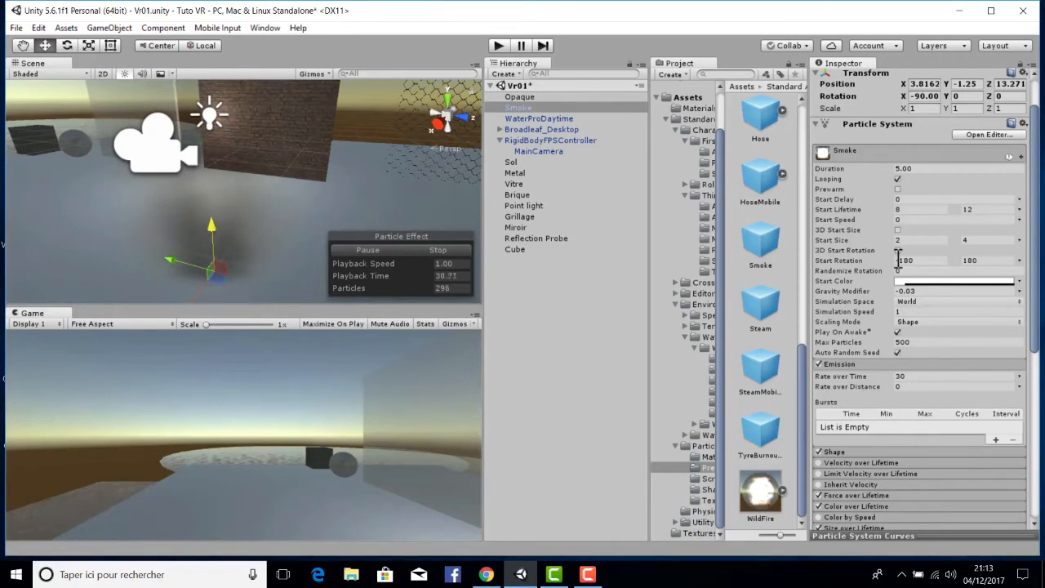
Try out the Prewarm and Looping options of the Smoke particle system, leaving Prewarm off and Looping on.
click(897, 189)
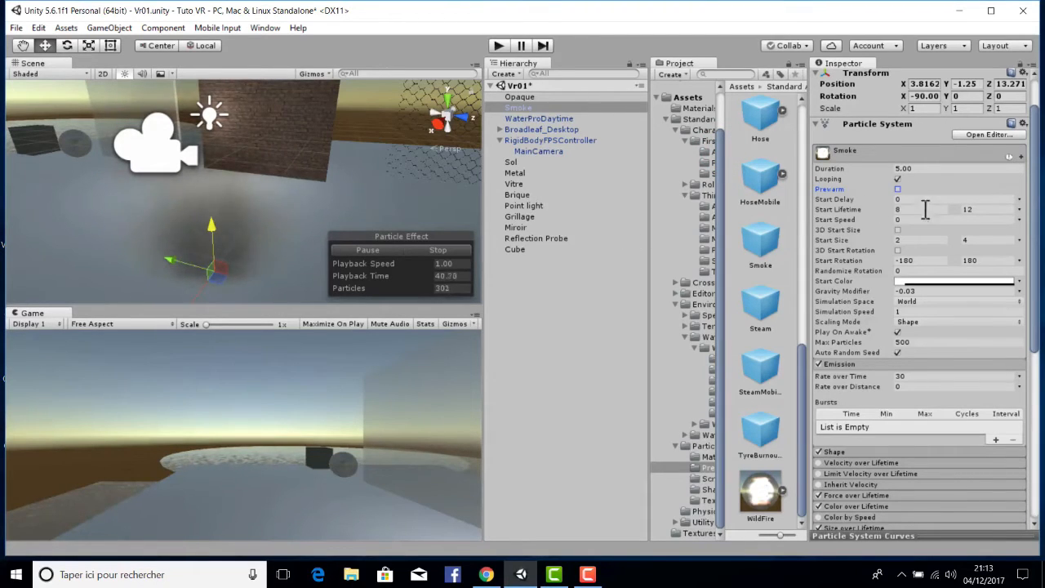
click(898, 179)
click(898, 179)
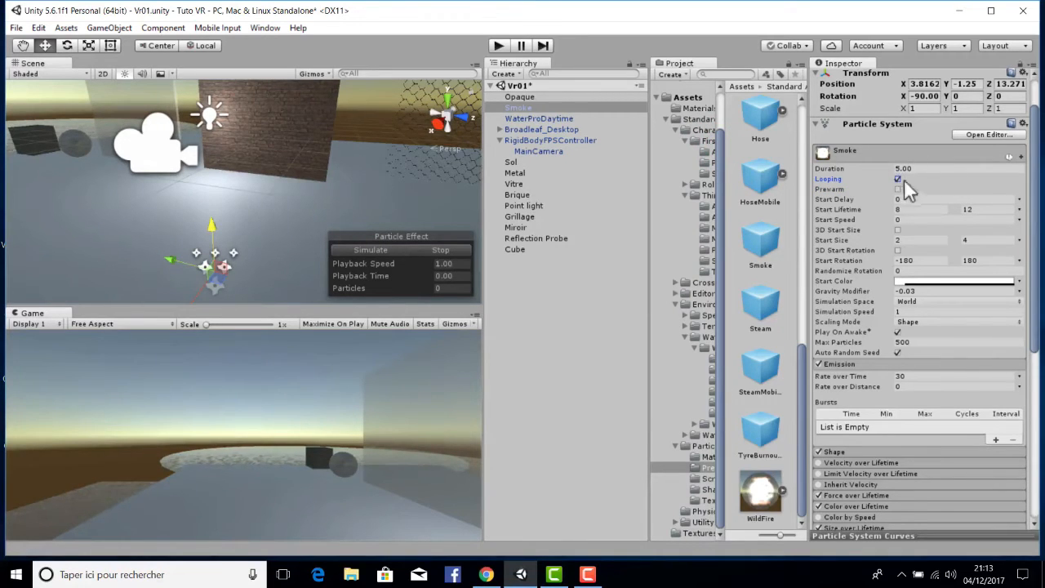
scroll(900, 238, down, 5)
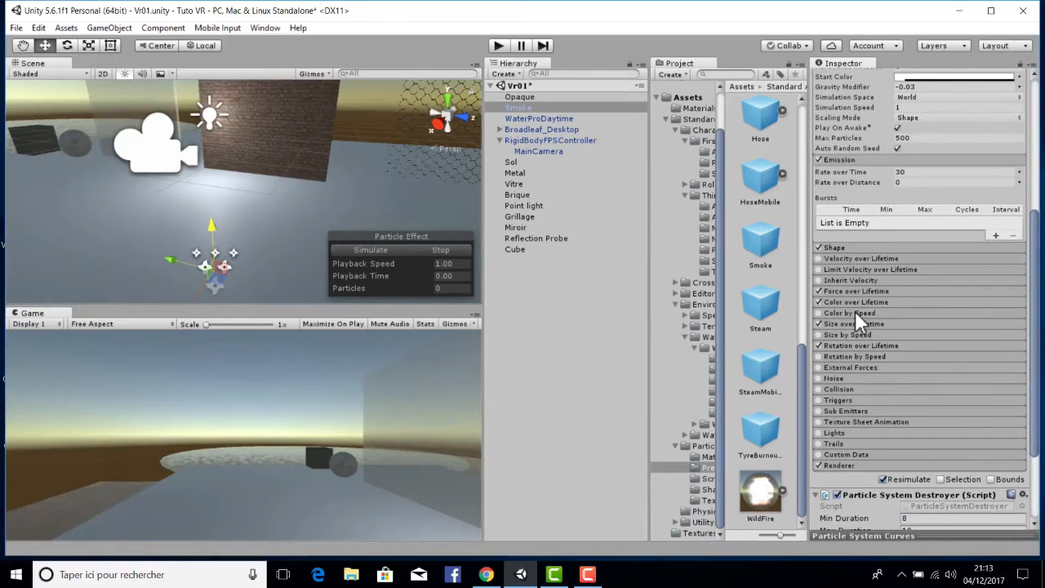
Expand the Smoke's Color over Lifetime module, and delete the Smoke object from the scene.
click(855, 302)
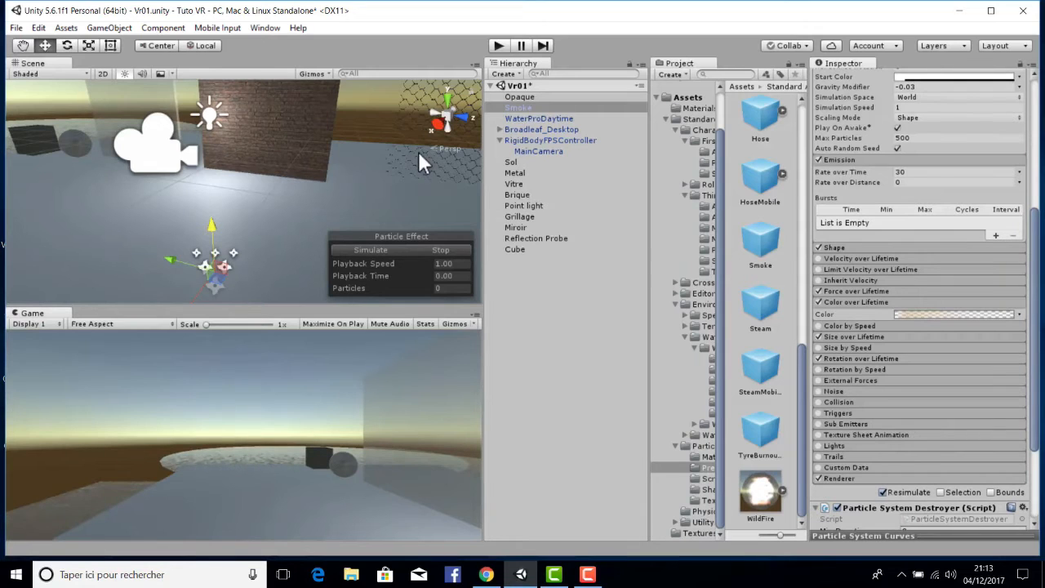
right_click(524, 104)
click(549, 179)
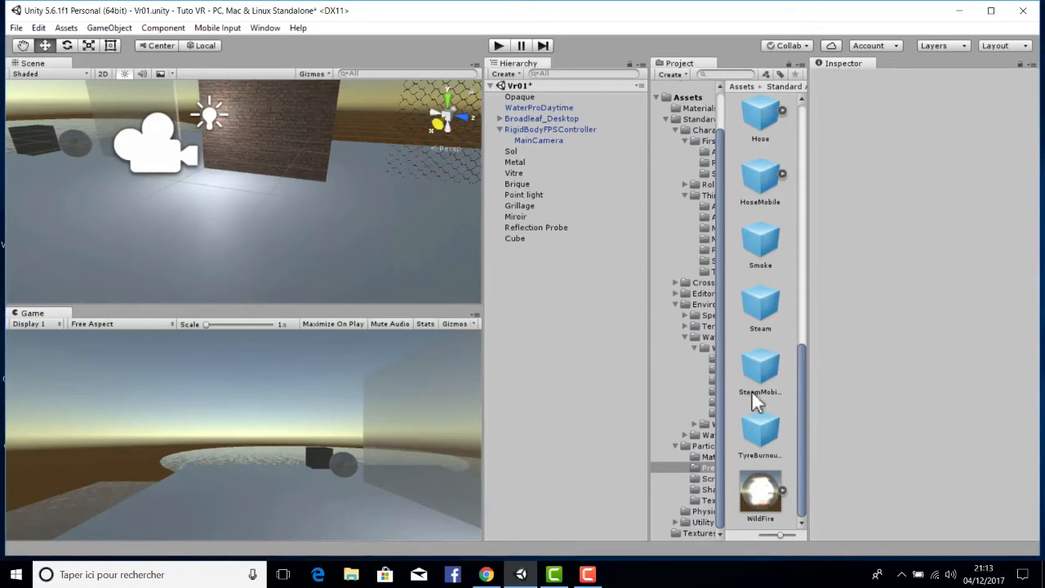
Place the Fireworks prefab from the particle prefabs in the scene, above the floor at about Y 1.86.
scroll(775, 453, up, 6)
scroll(772, 412, down, 4)
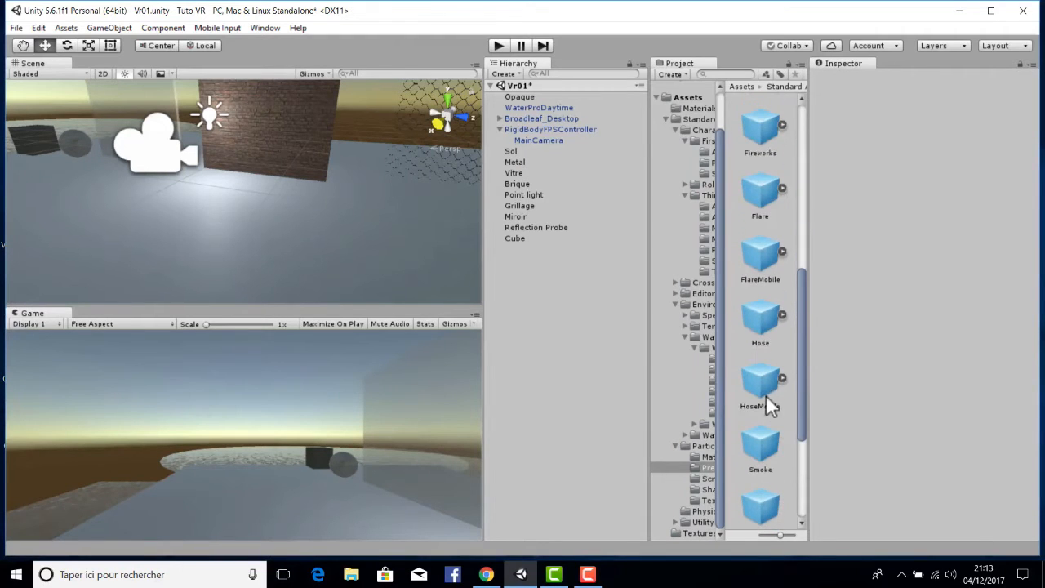
scroll(751, 325, up, 2)
scroll(760, 351, up, 1)
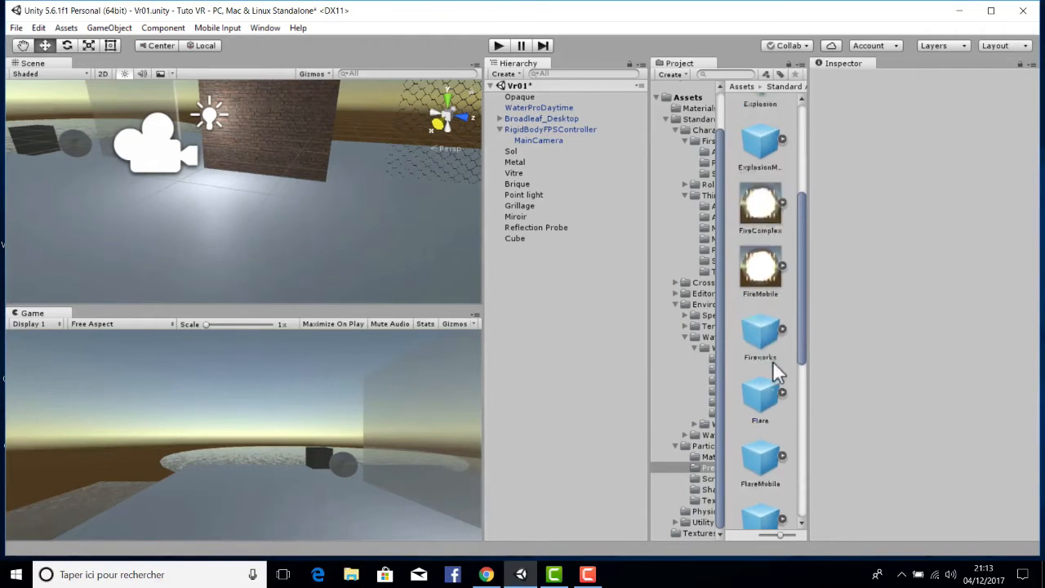
click(604, 294)
drag(314, 251, 314, 251)
drag(323, 221, 382, 106)
View the playing fireworks from several angles and distances, and delete the Fireworks object from the scene.
right_drag(278, 179, 391, 16)
right_drag(270, 200, 226, 171)
scroll(286, 212, down, 4)
middle_drag(226, 171, 434, 237)
scroll(434, 237, down, 4)
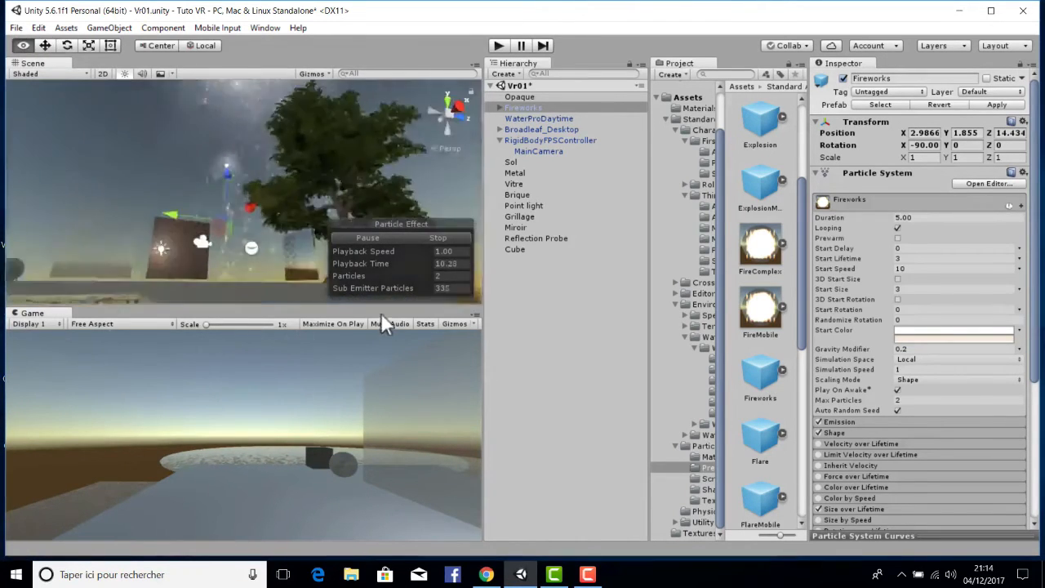
scroll(261, 230, up, 5)
right_drag(260, 216, 284, 256)
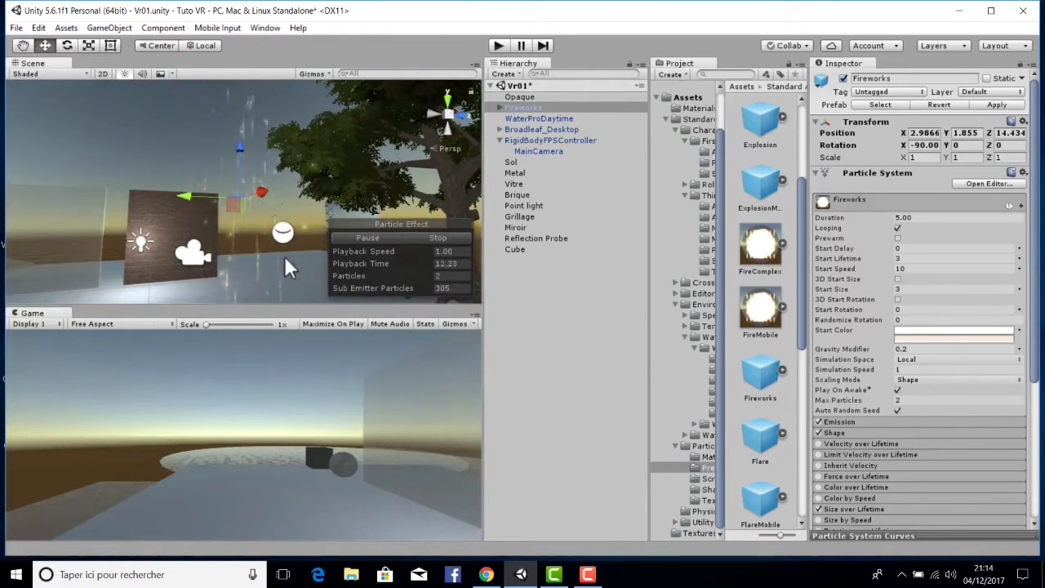
right_click(529, 106)
click(586, 180)
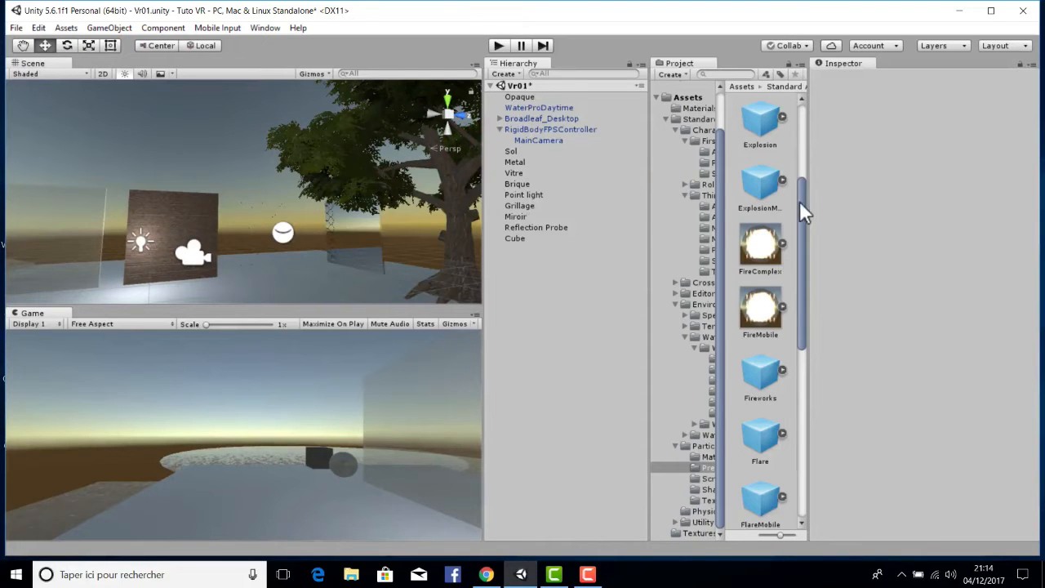
Place the Afterburner prefab in the scene and move it to about Y -0.09, Z 1.91.
drag(800, 196, 604, 99)
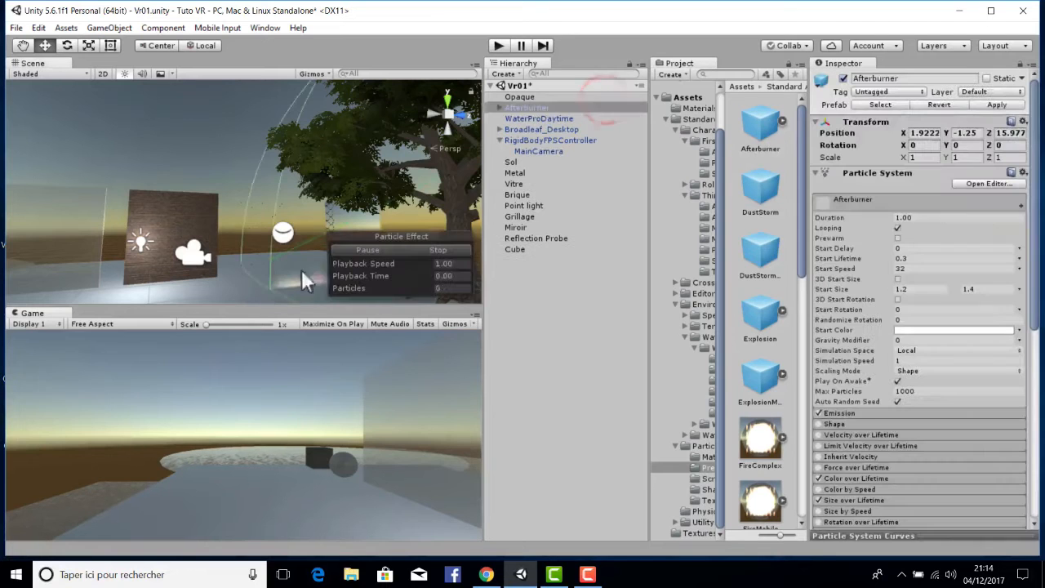
right_drag(301, 269, 437, 286)
right_drag(253, 238, 266, 238)
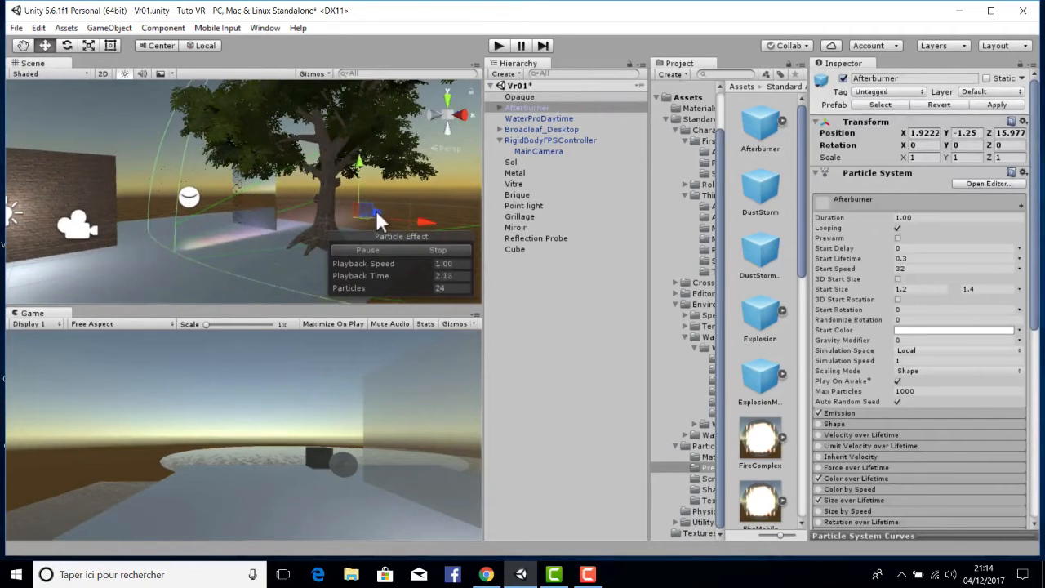
drag(375, 208, 264, 175)
right_drag(247, 192, 130, 98)
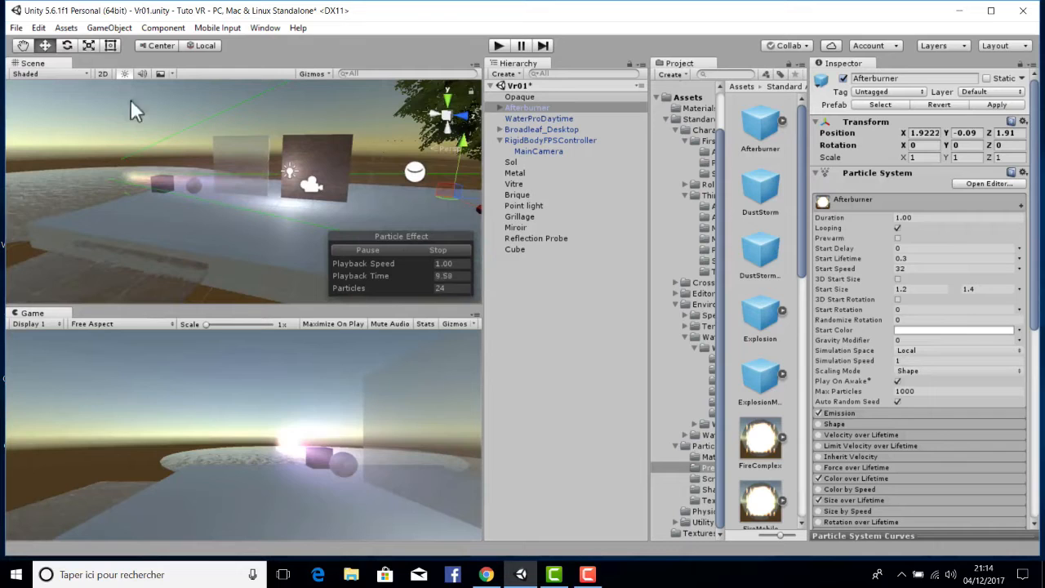
Raise the Afterburner above the scene, rotate it to about X 24.7, Y 20.3, Z -48.5, and delete it.
click(66, 46)
drag(406, 172, 371, 197)
right_drag(371, 198, 153, 156)
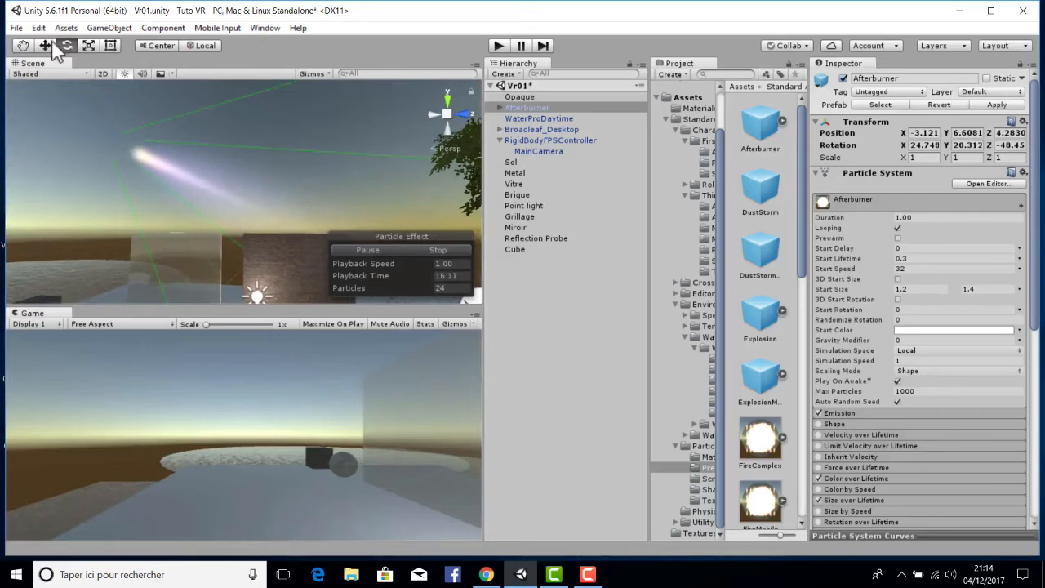
right_drag(473, 187, 49, 118)
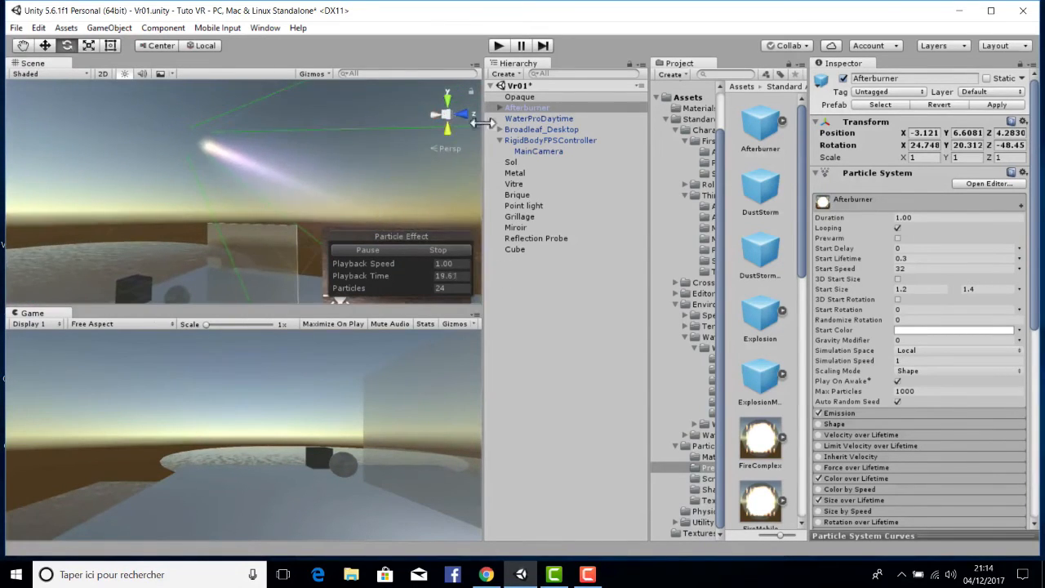
right_click(524, 107)
click(578, 183)
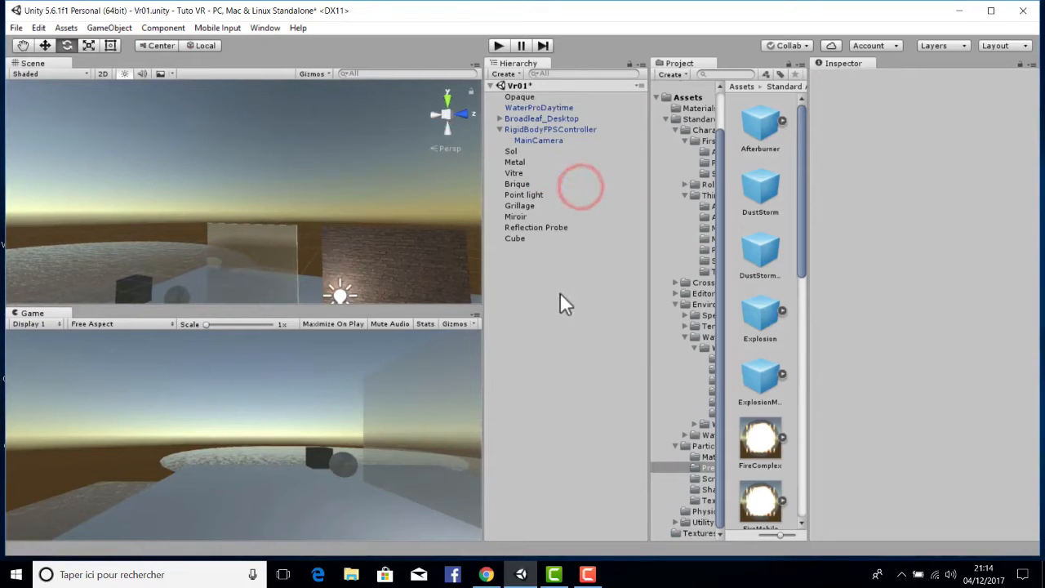
click(587, 573)
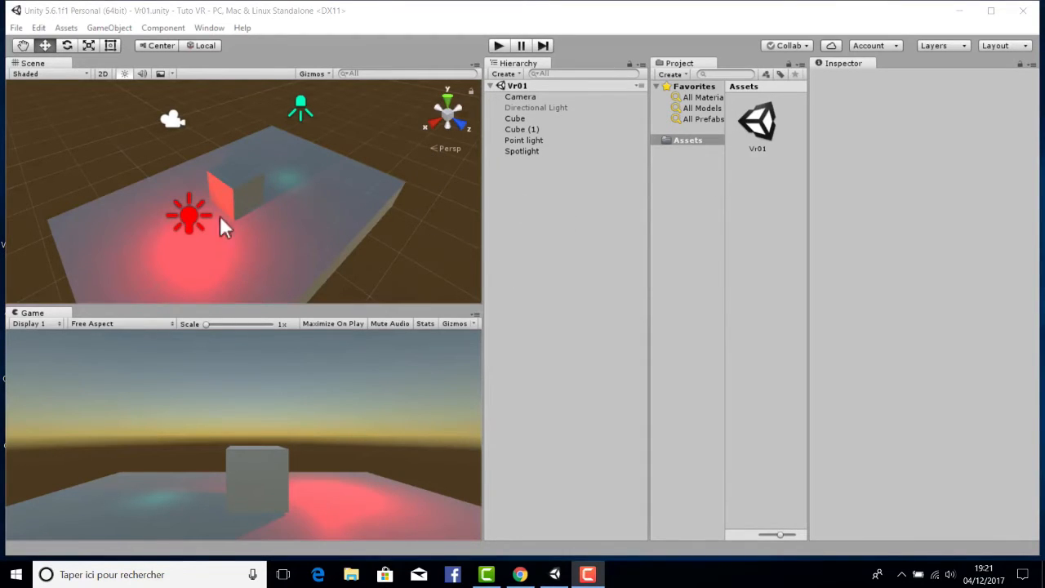
Enable the Directional Light object in the scene.
right_drag(403, 231, 358, 211)
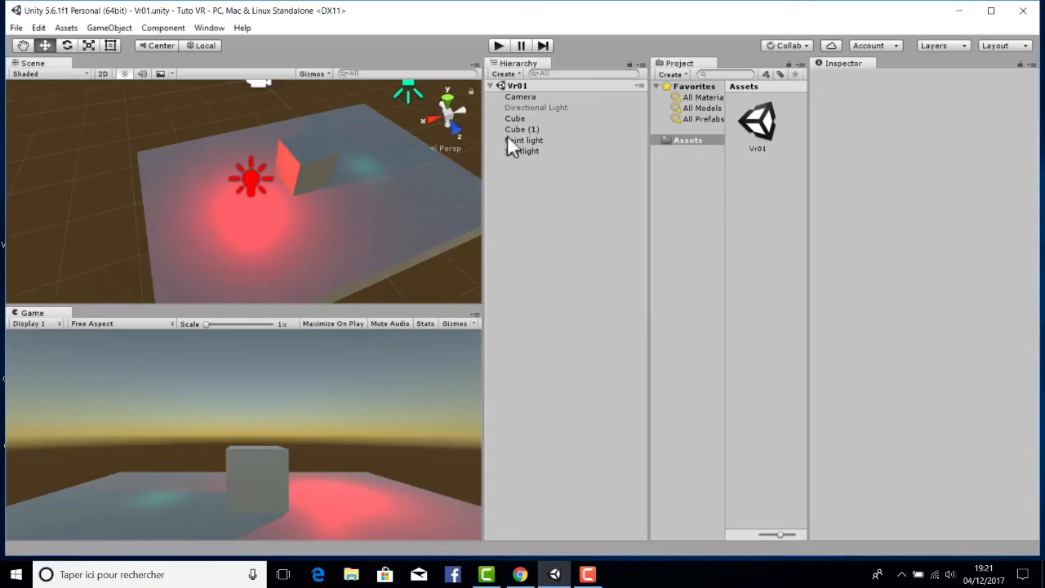
click(540, 106)
click(843, 78)
click(678, 63)
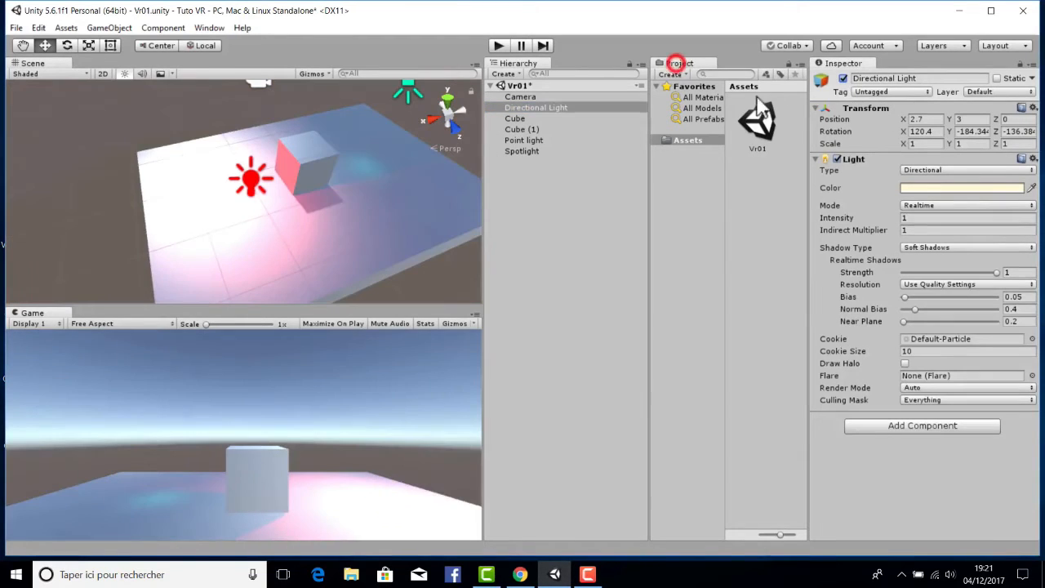
Delete the Point light and the Spotlight from the scene.
click(526, 139)
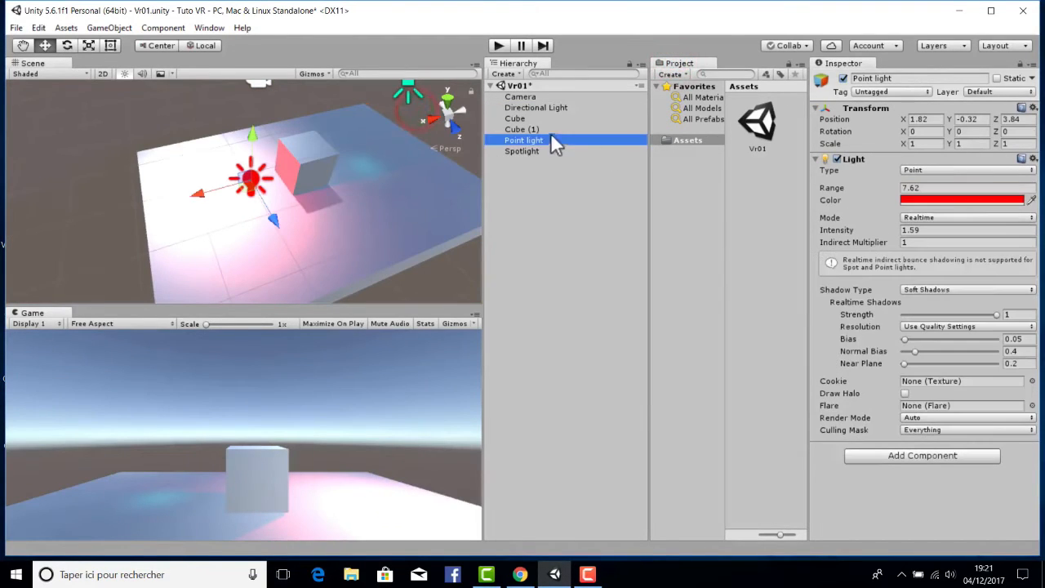
right_click(552, 131)
right_click(526, 140)
click(555, 210)
right_click(532, 140)
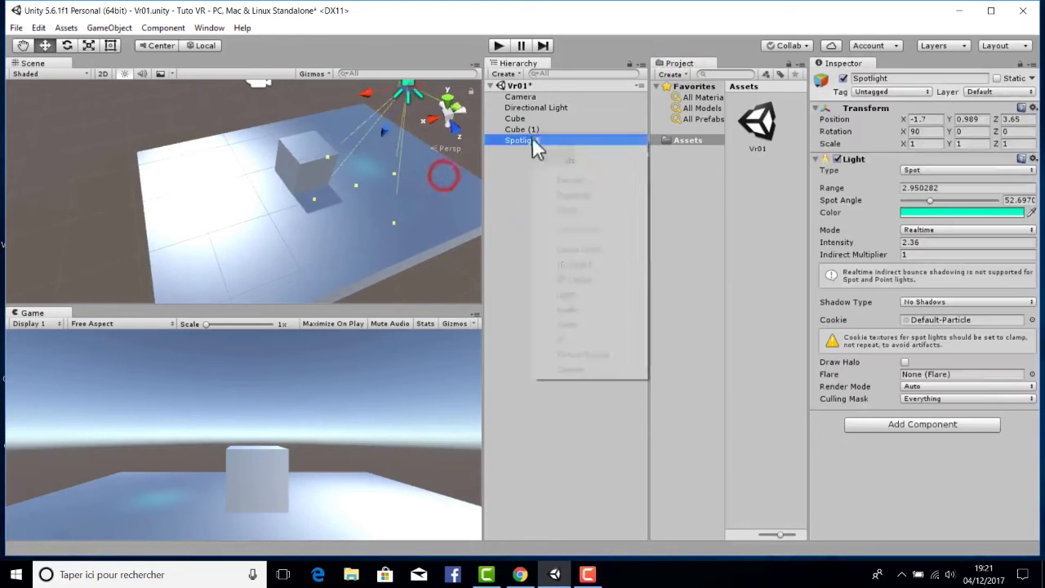
click(567, 210)
Rename the floor object Cube (1) as Sol.
double_click(522, 129)
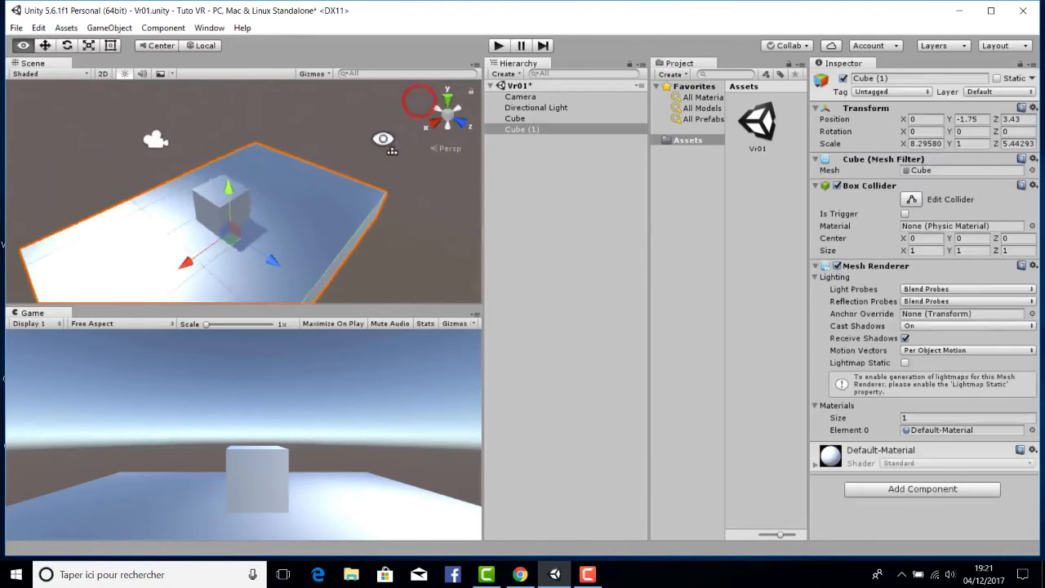
middle_drag(339, 212, 346, 176)
click(295, 184)
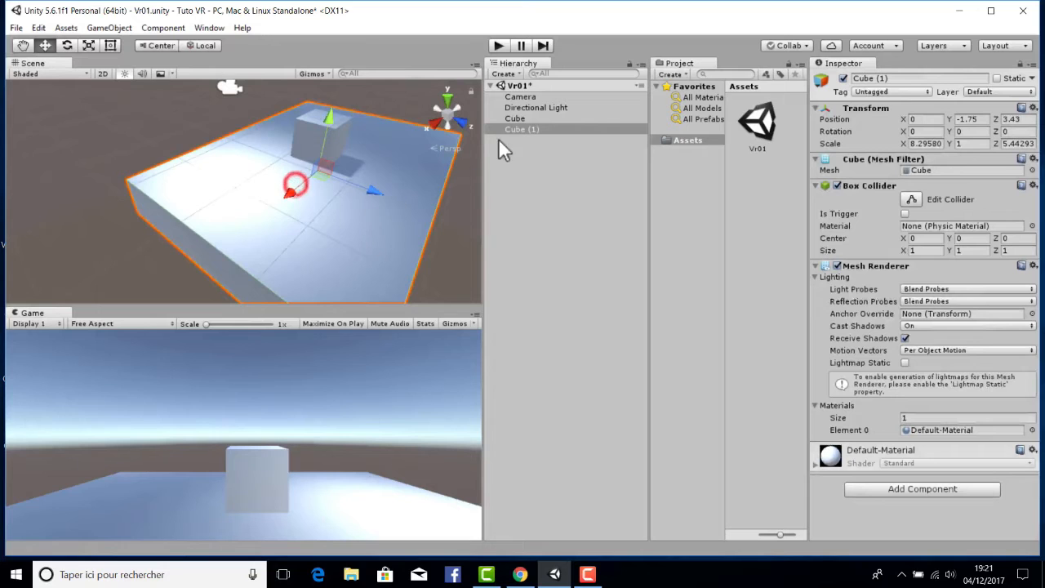
scroll(408, 114, down, 4)
right_click(513, 129)
click(545, 173)
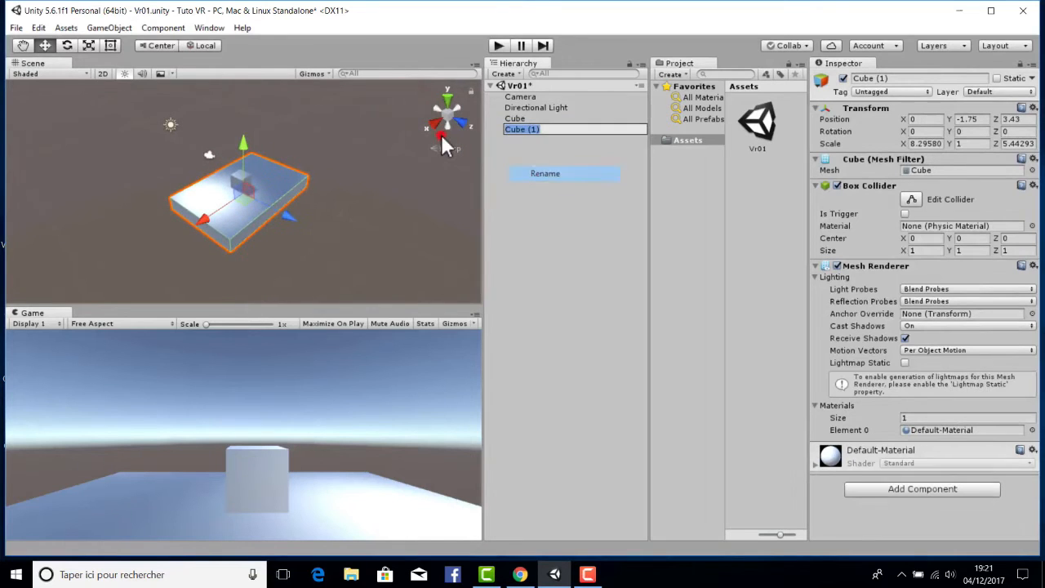
text(Sol)
key(Return)
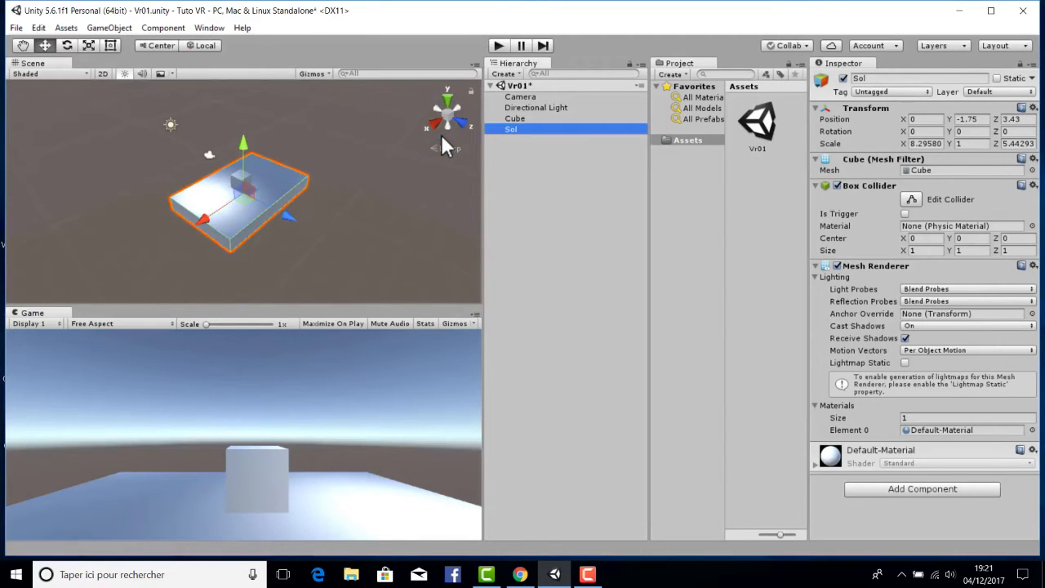
Scale the Sol floor up to about 14.38 along X and 23.01 along Z.
key(r)
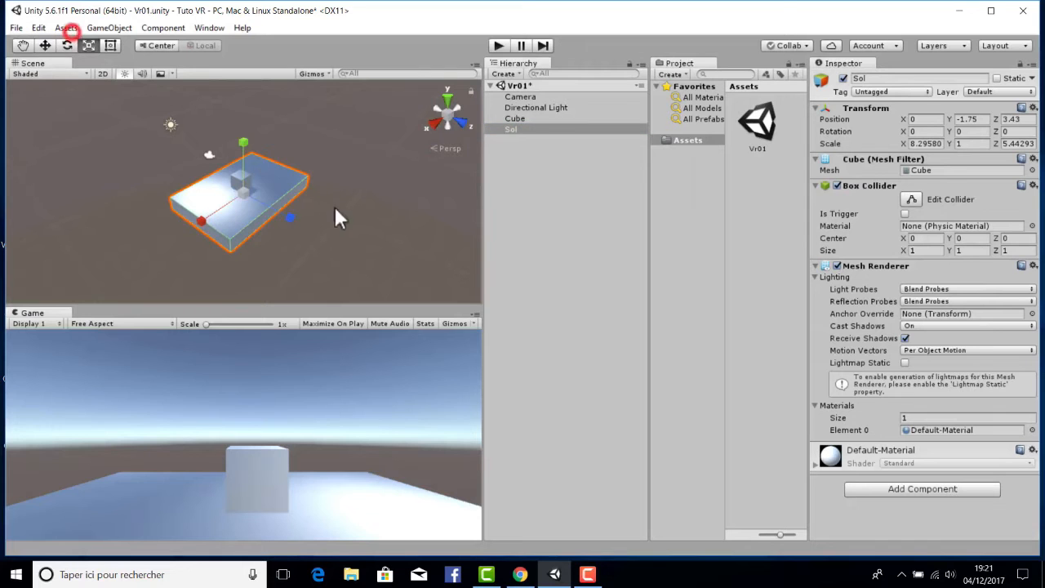
drag(282, 216, 384, 243)
click(172, 173)
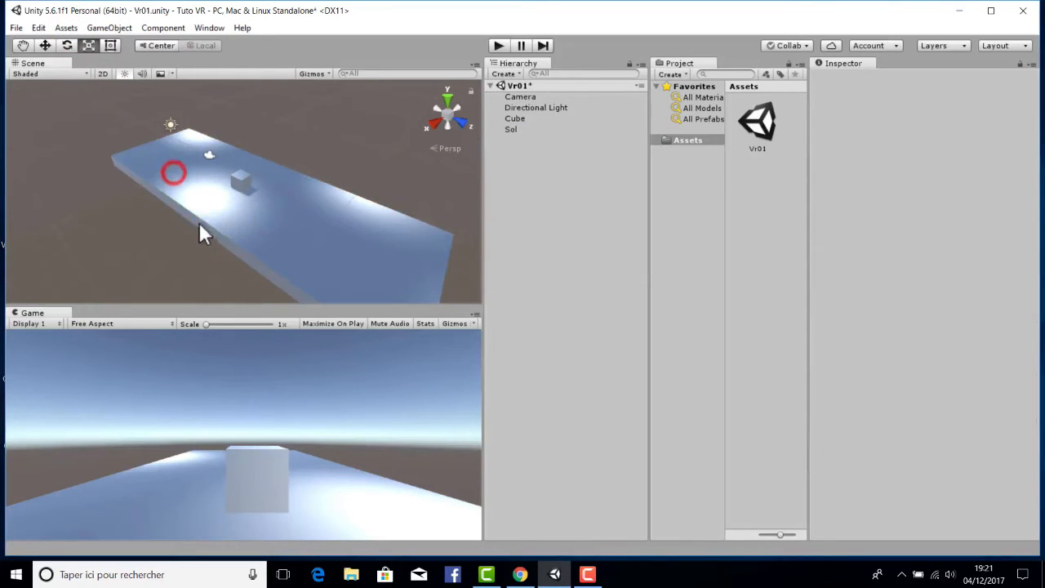
click(203, 168)
drag(202, 220, 173, 242)
right_drag(253, 217, 343, 219)
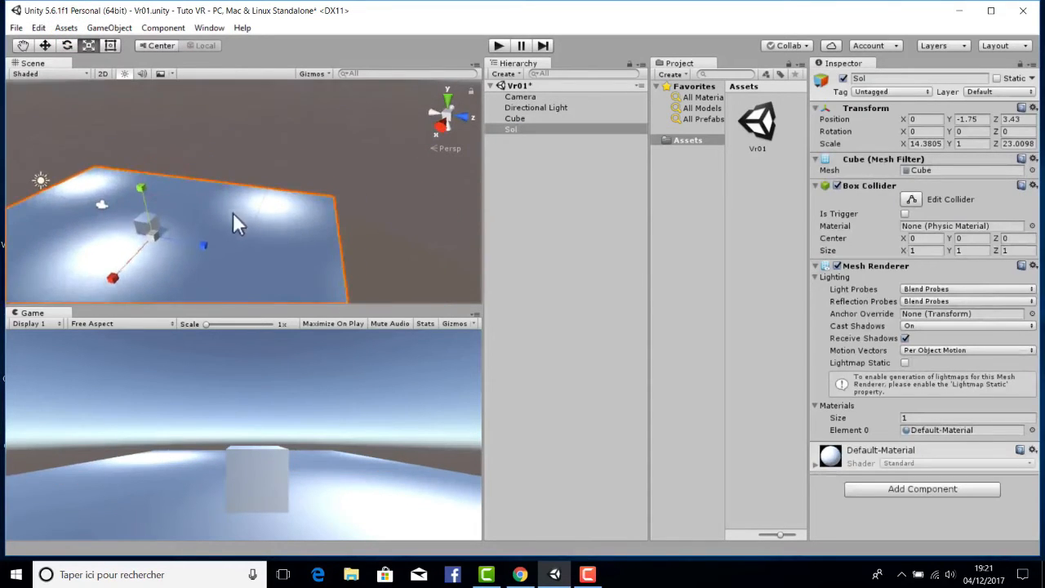
scroll(212, 220, down, 1)
scroll(176, 234, up, 2)
middle_drag(173, 233, 333, 156)
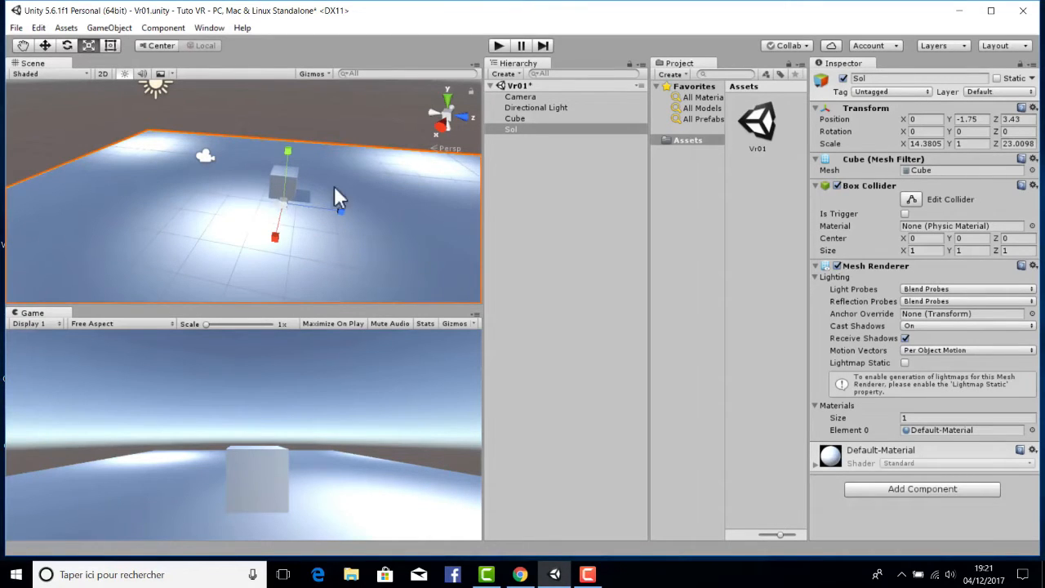
alt+drag(323, 203, 244, 207)
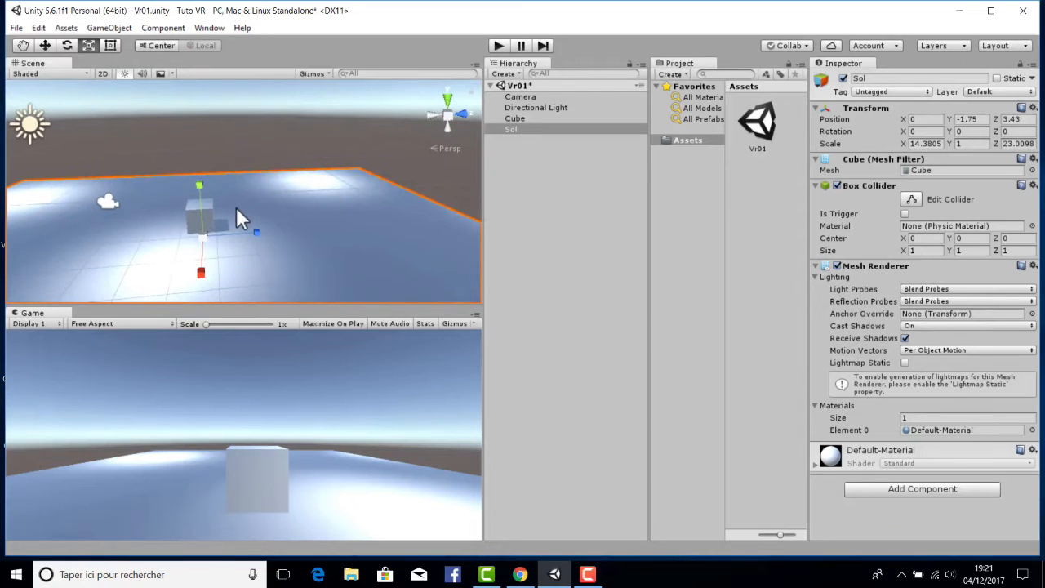
alt+drag(286, 163, 478, 160)
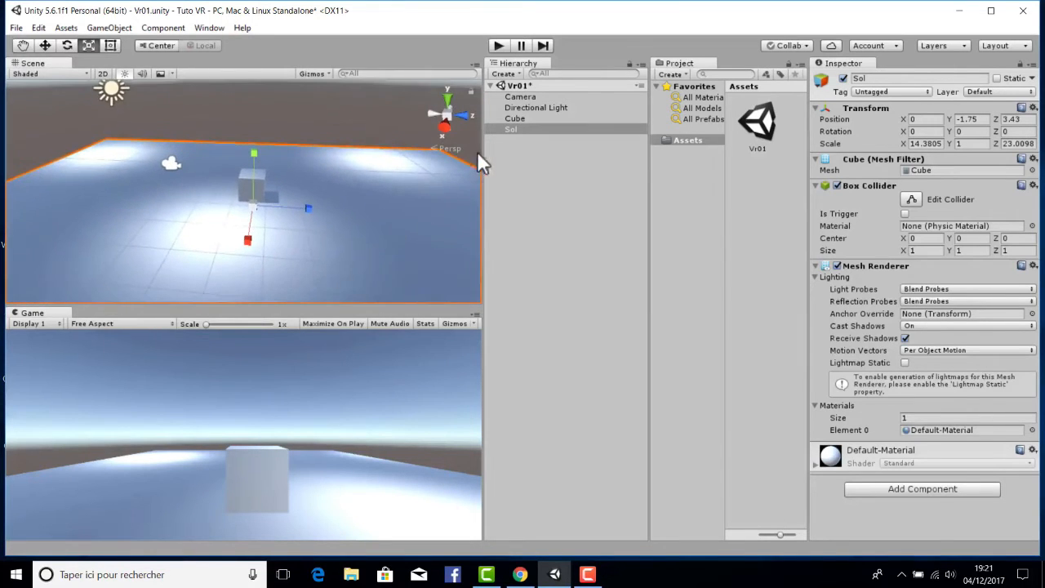
double_click(511, 119)
right_click(511, 118)
click(551, 193)
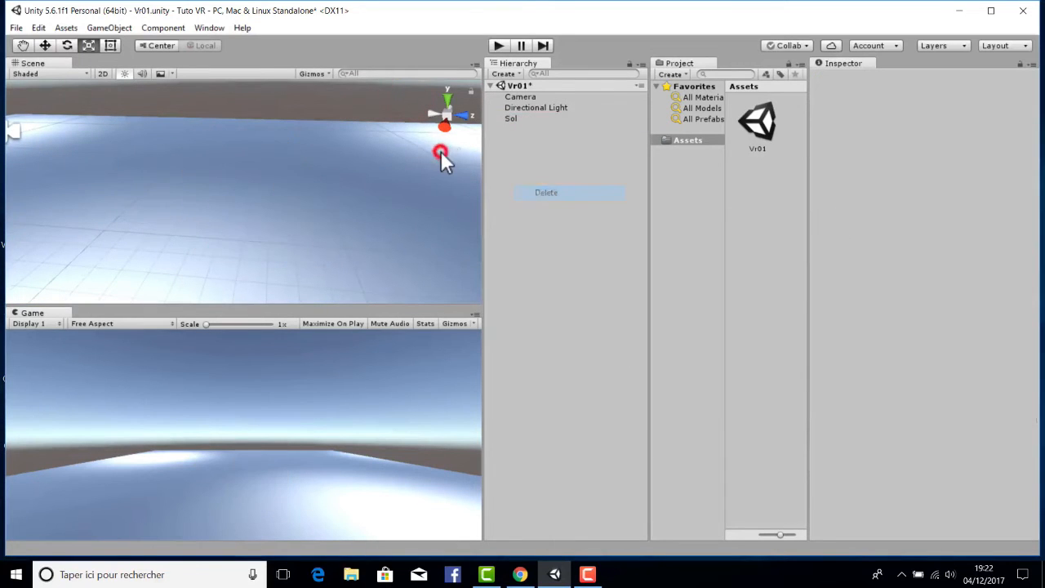
key(ctrl+z)
Rename the cube standing on the floor as Opaque.
right_click(522, 119)
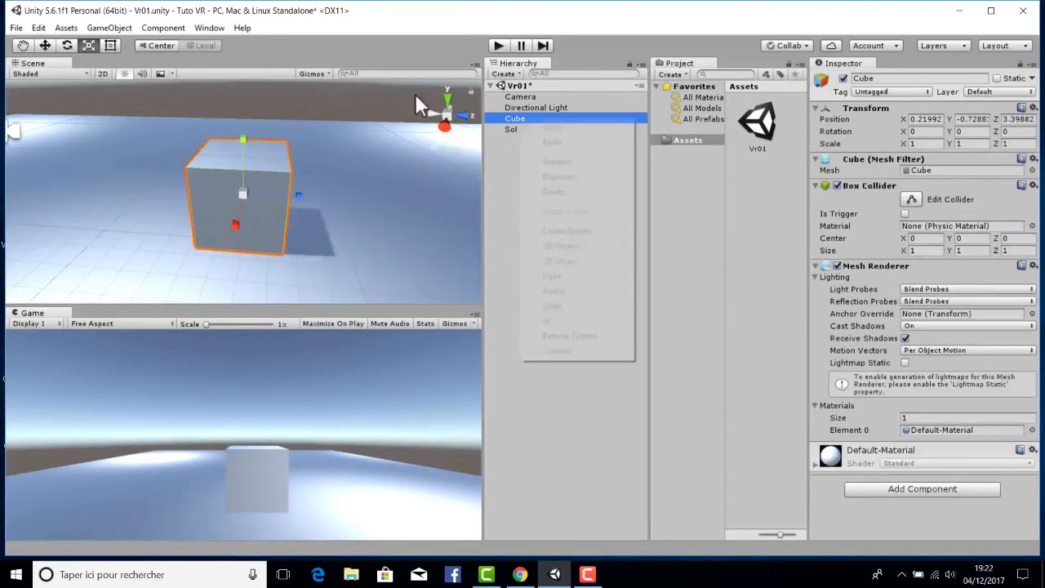
click(544, 161)
text(P)
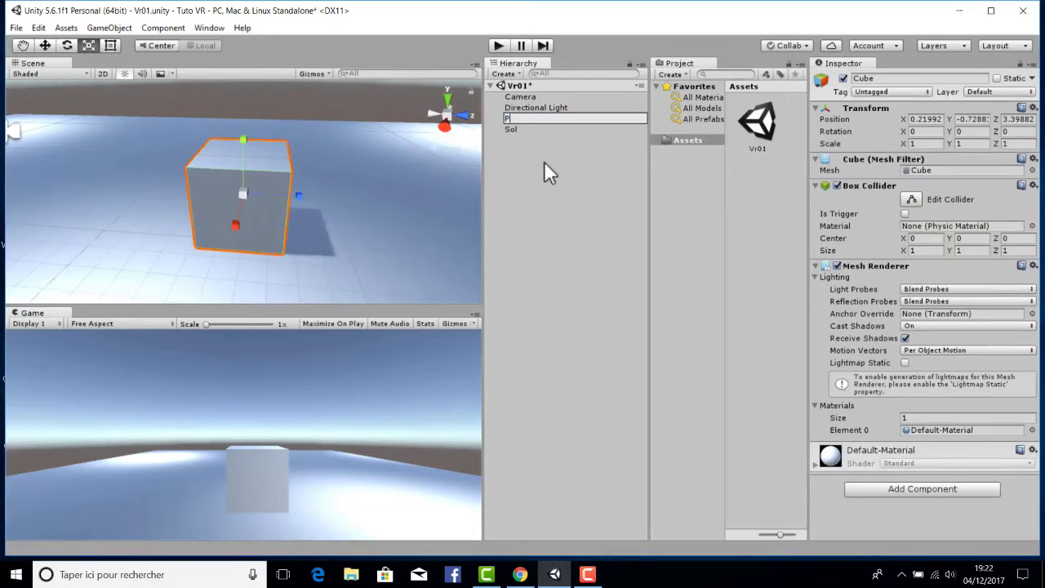
key(BackSpace)
text(Opaque)
key(Return)
Create a new folder named Materials in the project's Assets.
click(690, 139)
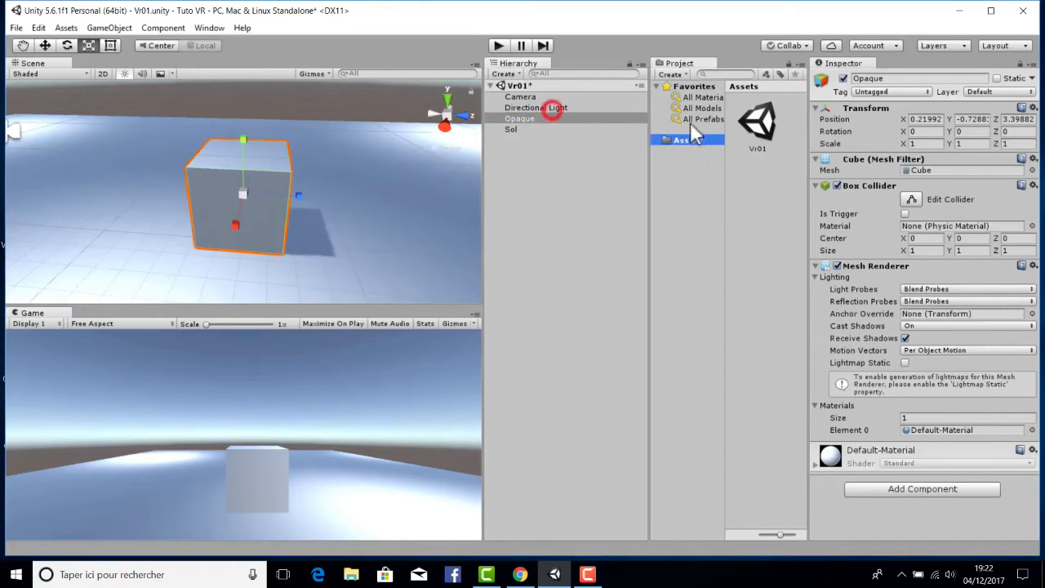
right_click(767, 198)
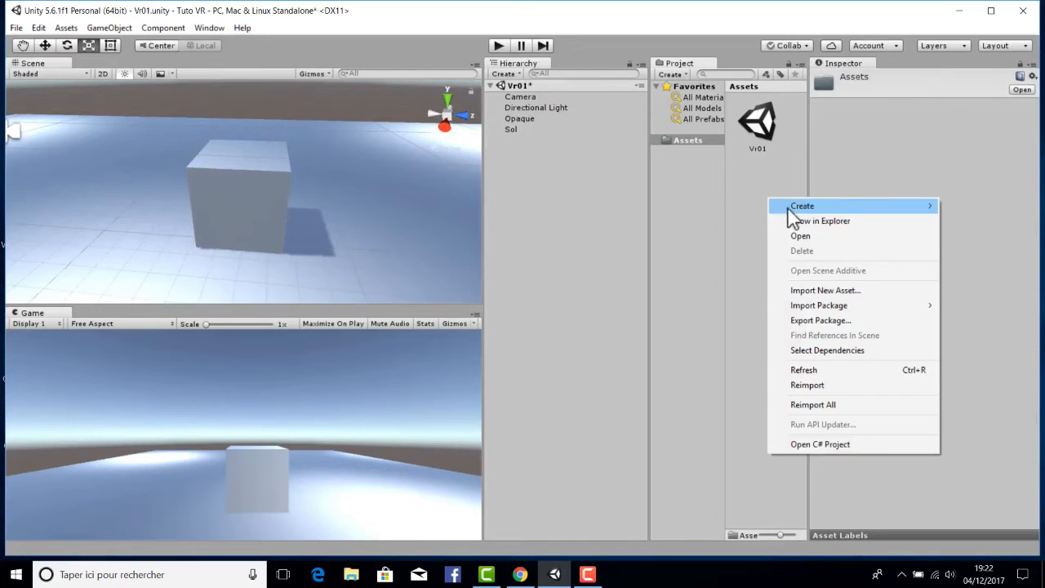
mouse_move(926, 210)
click(638, 206)
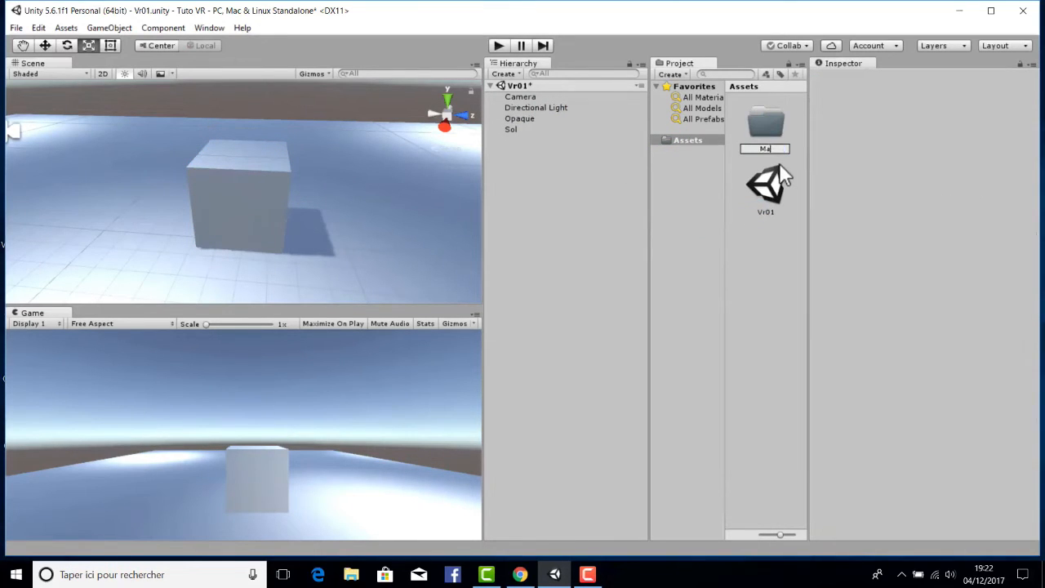
key(Return)
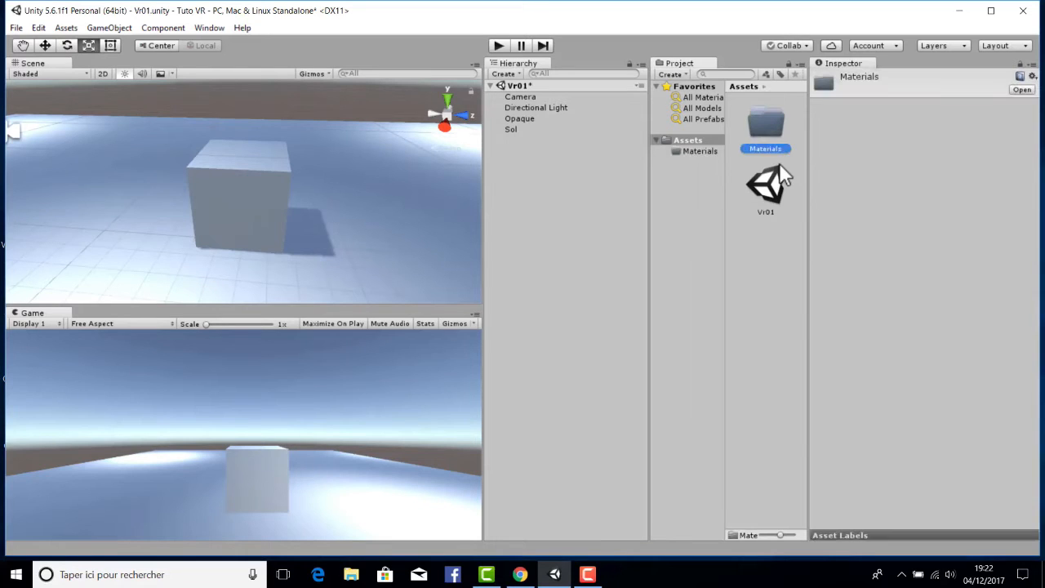
Create a new material named Opaque inside the Materials folder.
double_click(765, 124)
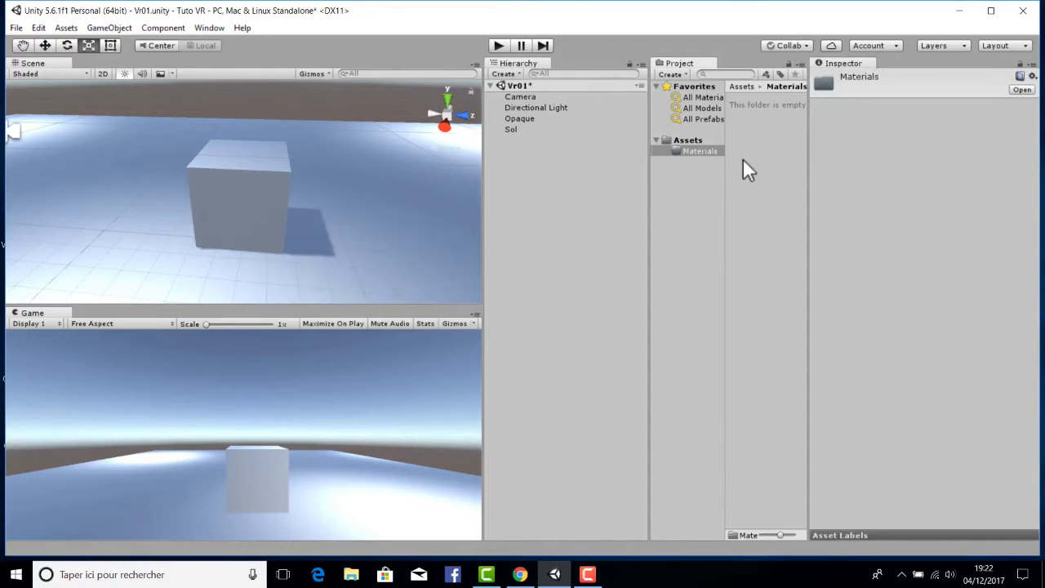
right_click(757, 129)
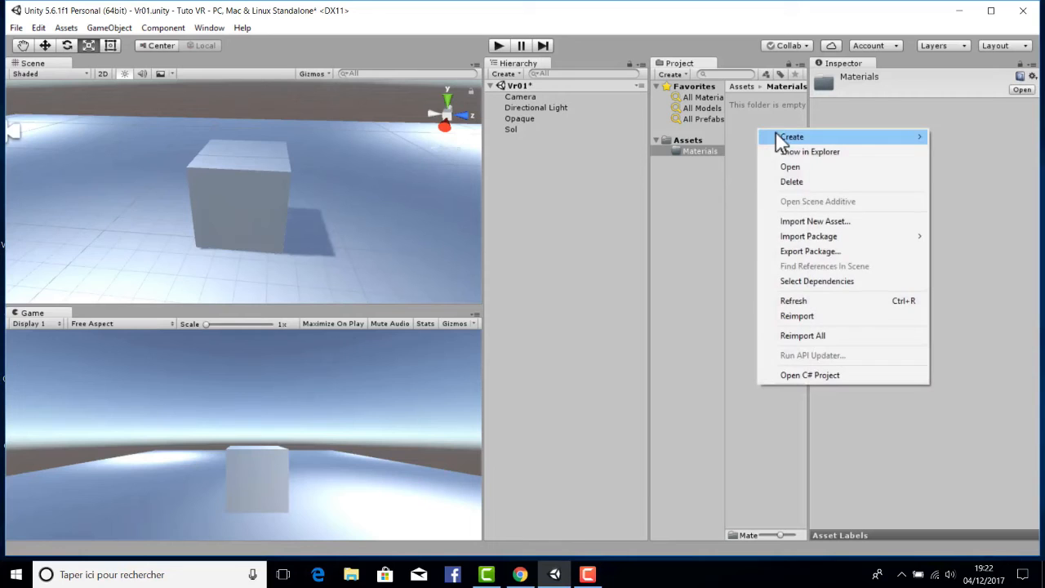
mouse_move(777, 138)
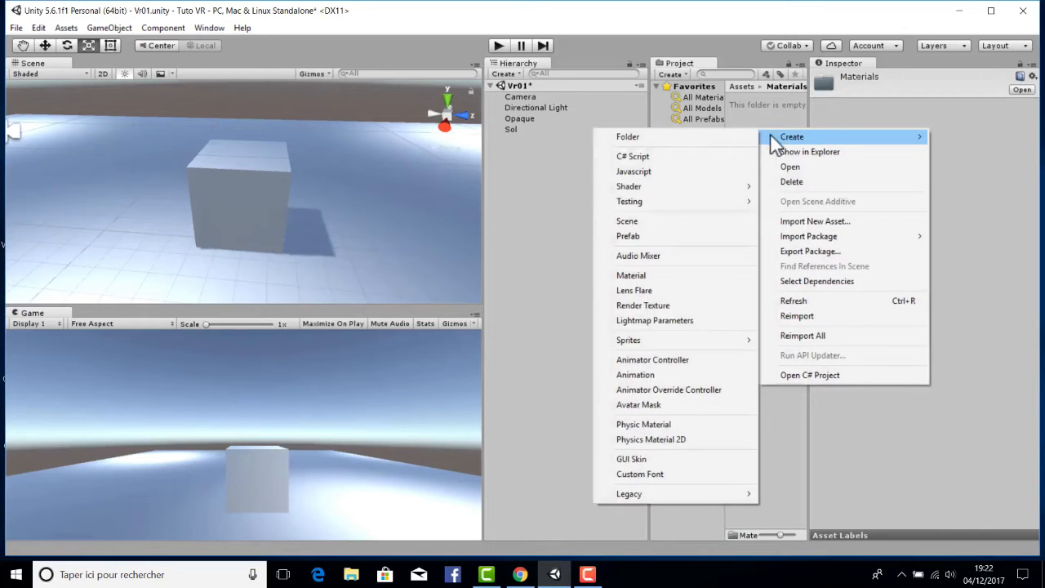
click(655, 275)
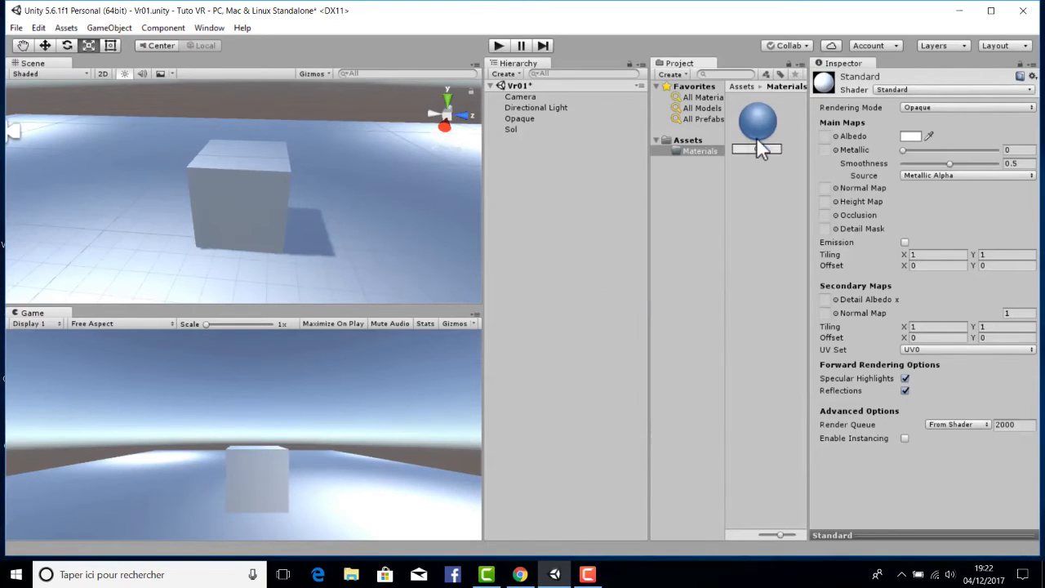
text(Opaque)
key(Return)
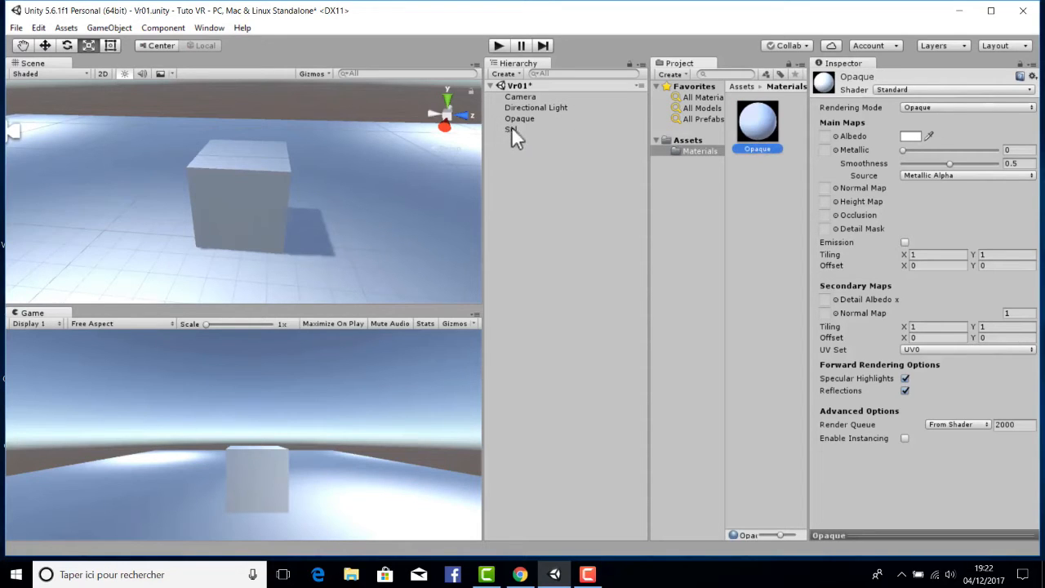
Assign the Opaque material to the cube standing on the floor and expand the material's settings on that cube.
click(604, 101)
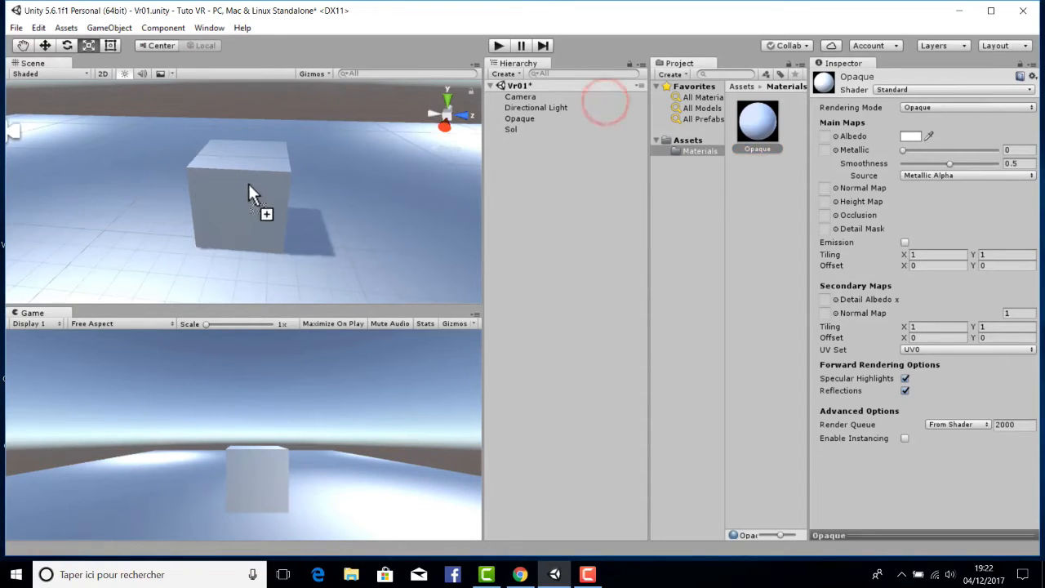
click(511, 129)
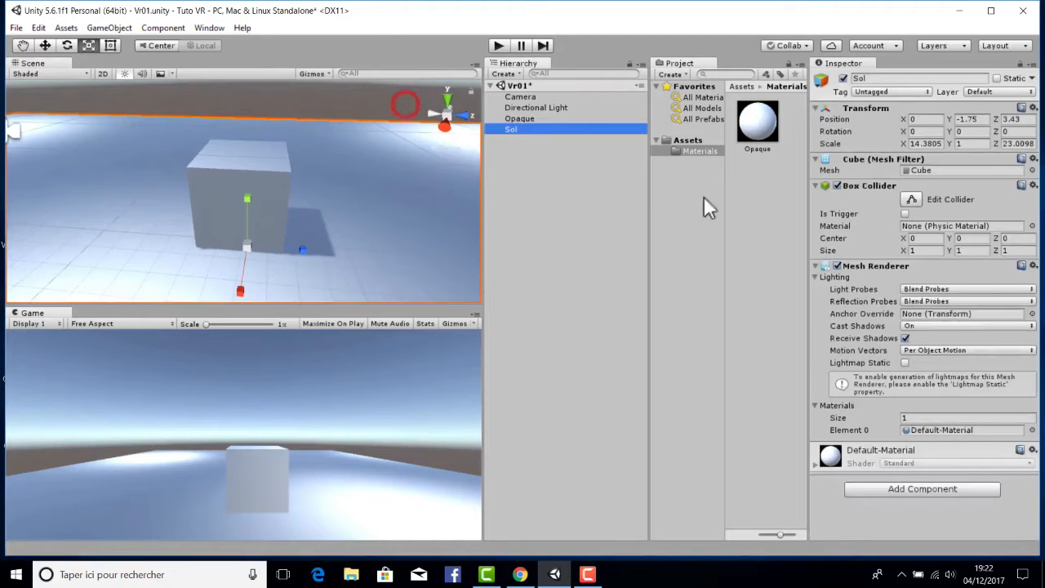
key(Up)
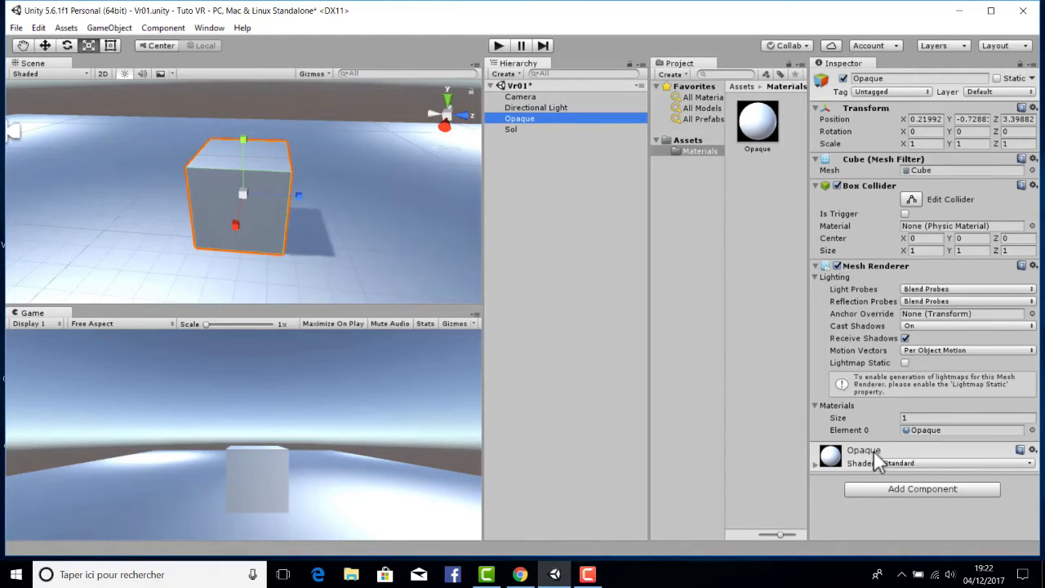
click(817, 465)
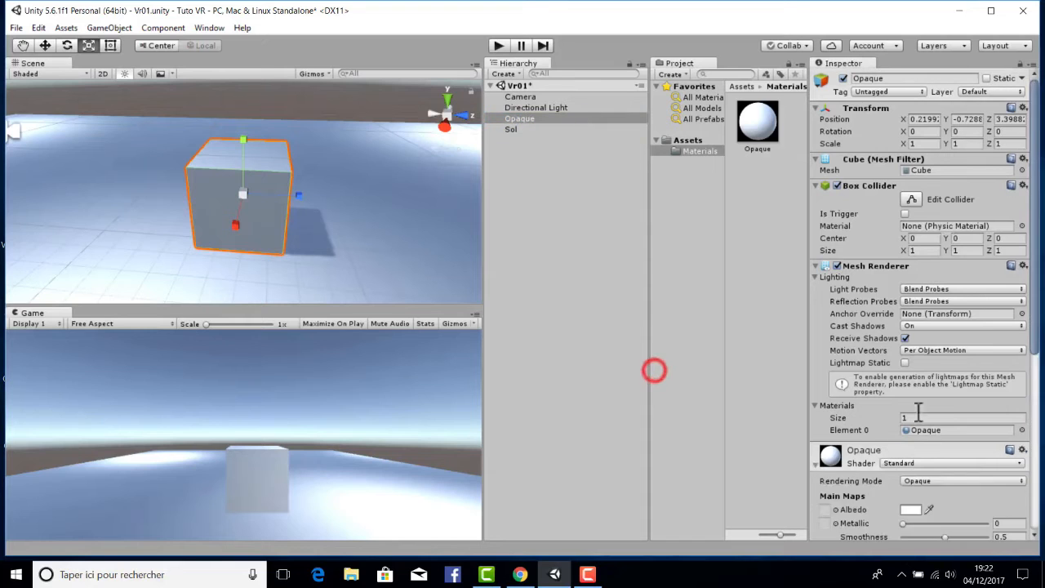
scroll(922, 404, down, 10)
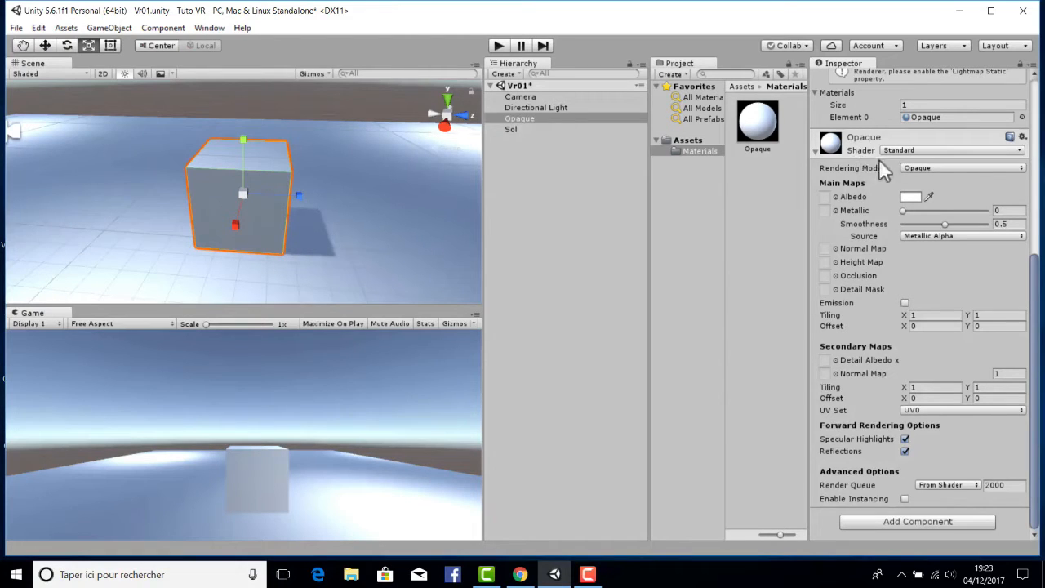
Examine the available shaders and rendering modes of the Opaque material, keeping the rendering mode on Opaque.
click(898, 151)
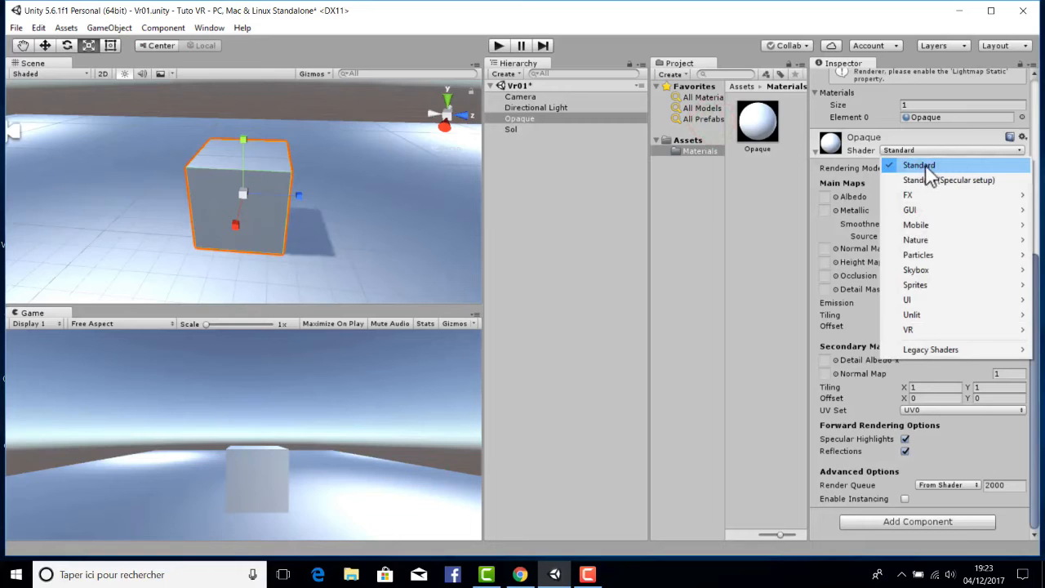
click(857, 165)
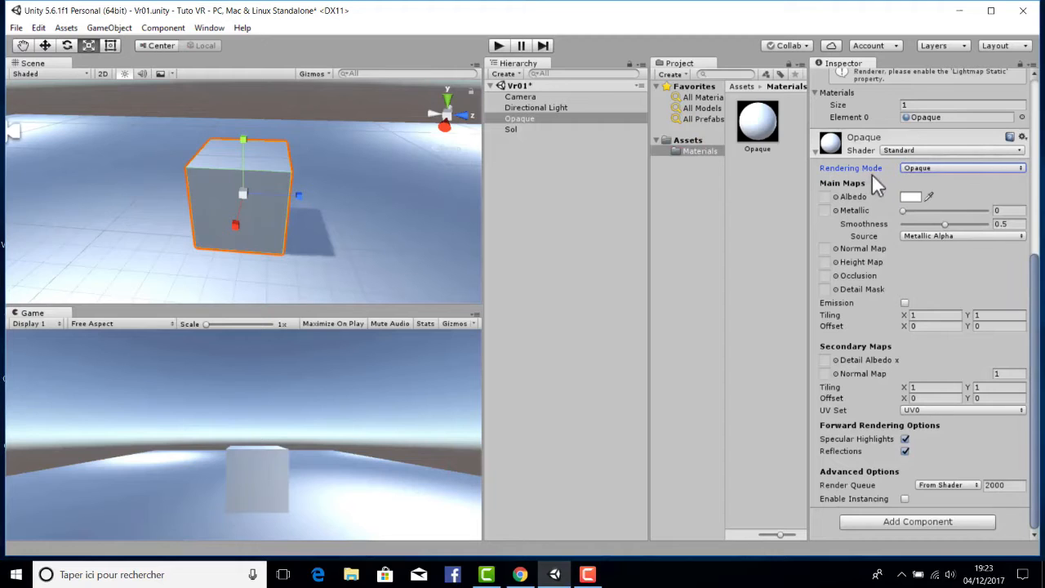
click(917, 168)
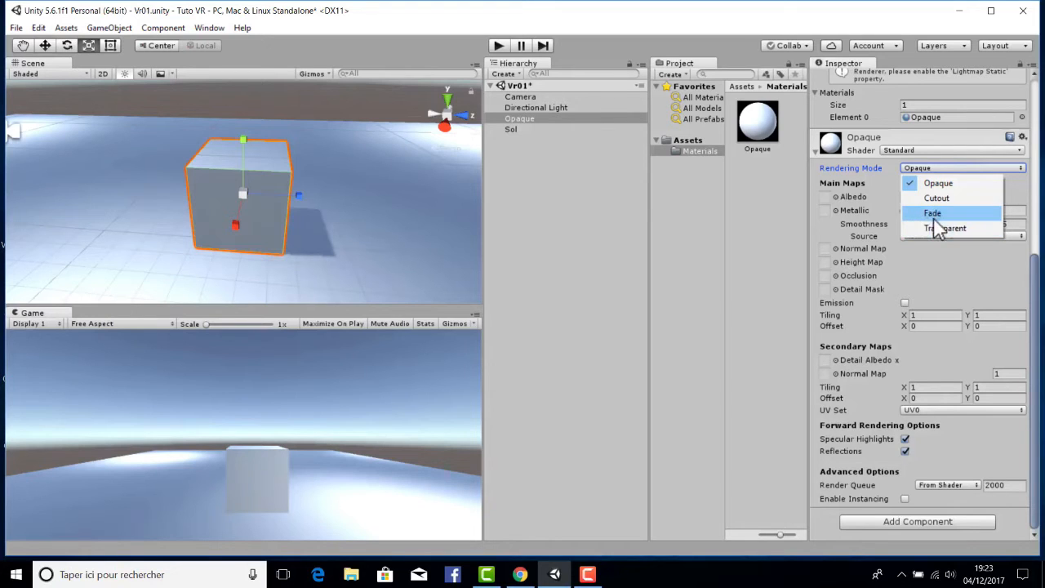
click(885, 194)
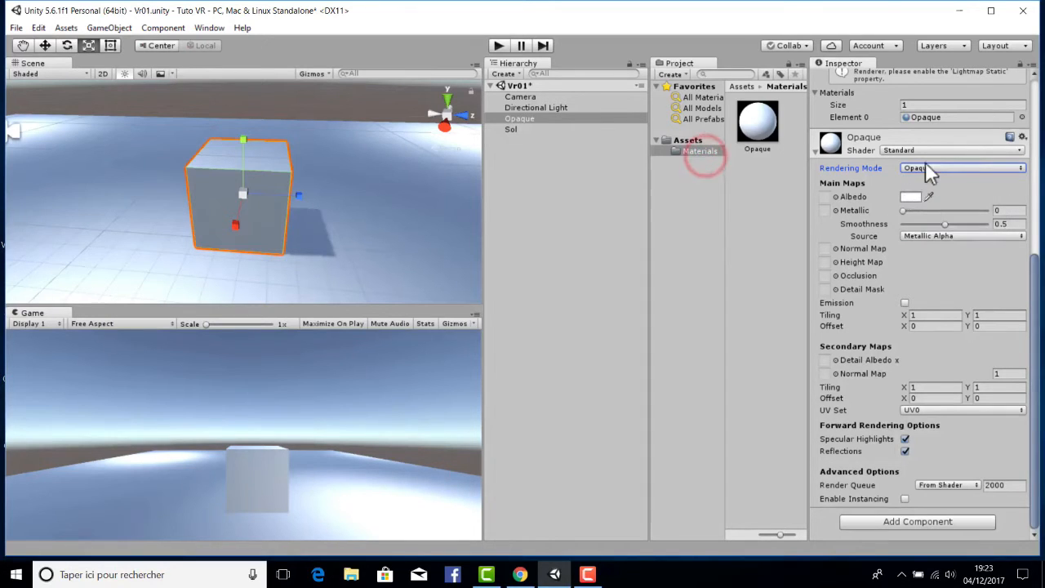
click(926, 168)
click(955, 184)
Check the textures available for the albedo without choosing one, and set the Opaque material's albedo colour to dark grey 606060FF.
click(836, 196)
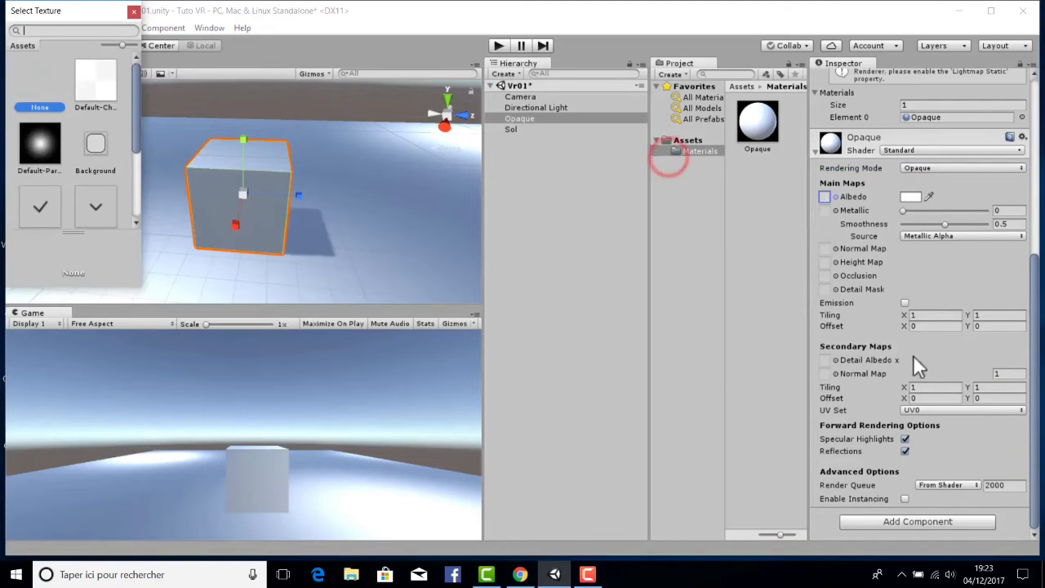
click(133, 10)
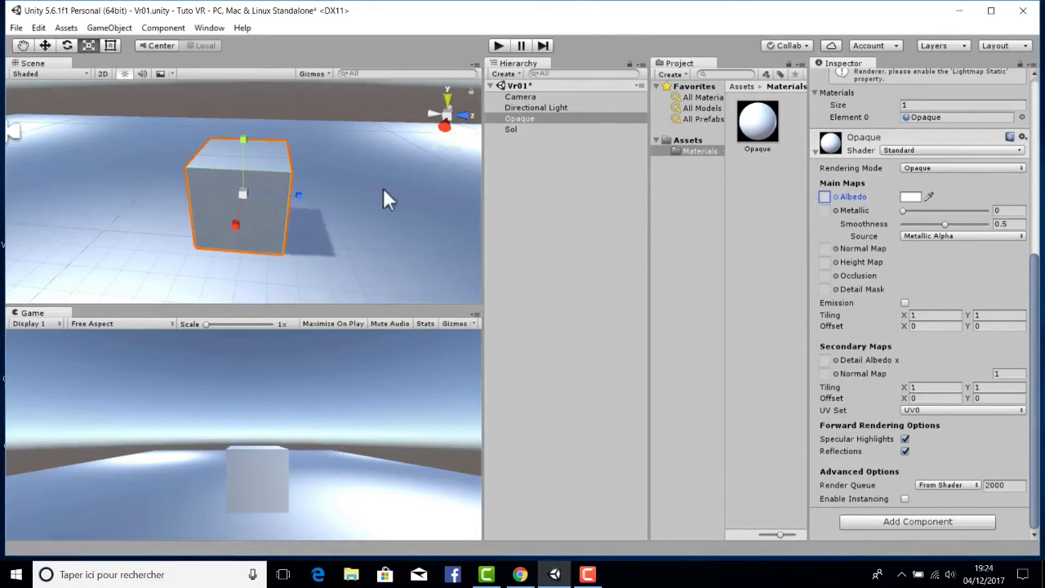
click(917, 200)
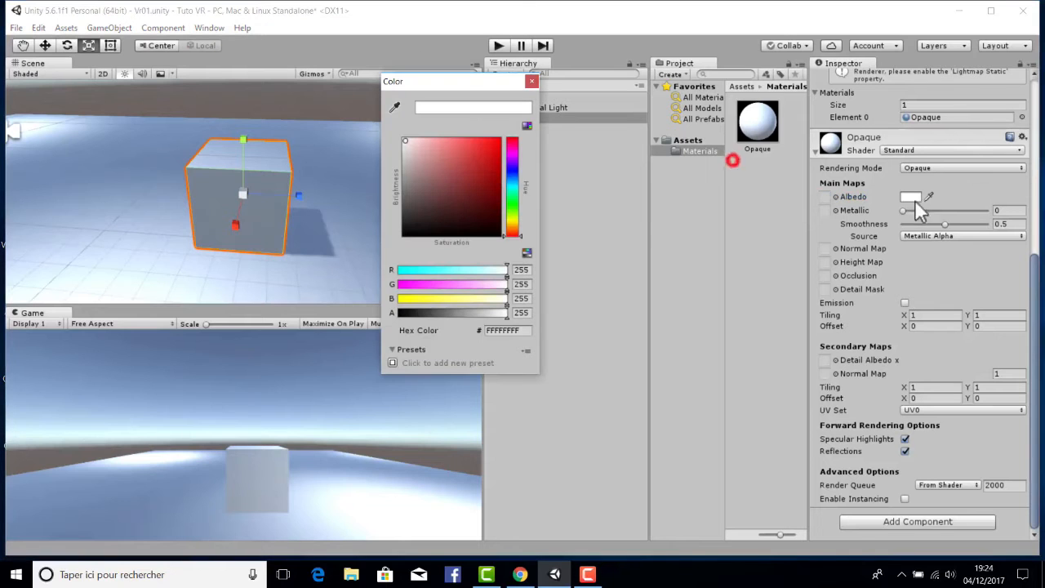
drag(444, 176, 386, 197)
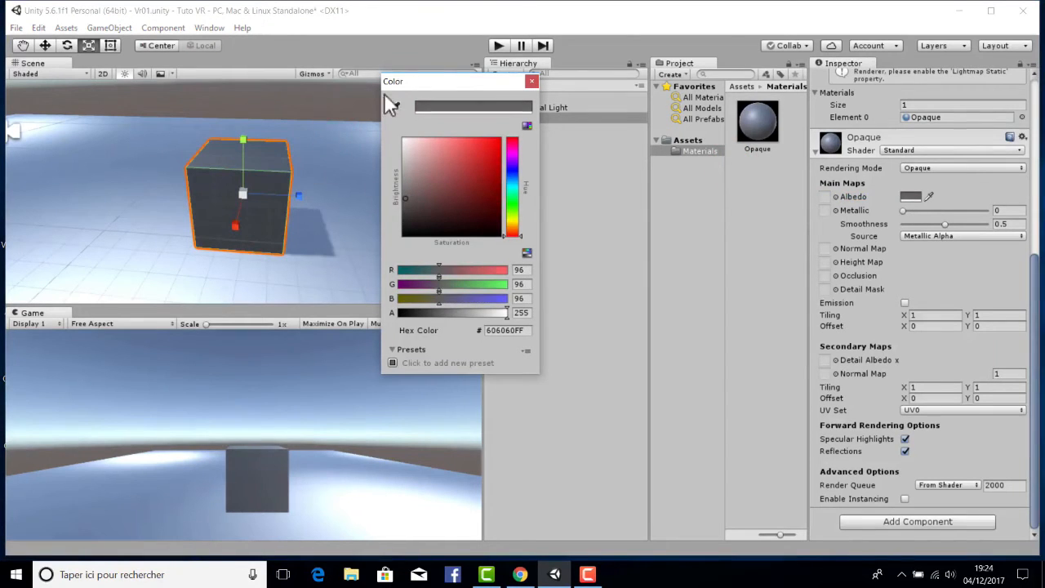
click(425, 66)
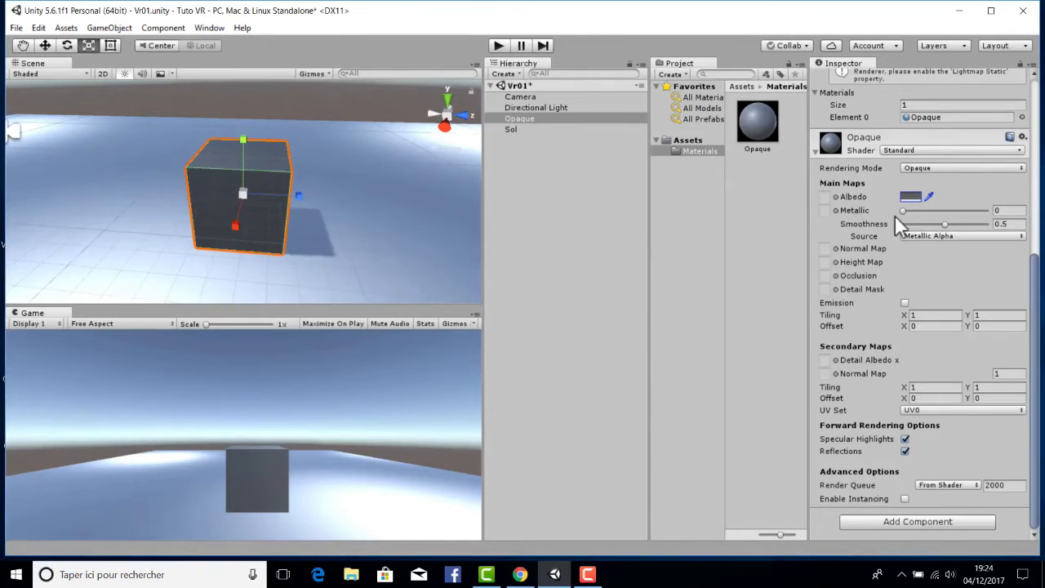
Compare the Opaque material's smoothness at 1 and 0, ending with both Metallic and Smoothness at 0.
mouse_move(903, 210)
mouse_down()
mouse_move(1041, 219)
mouse_move(890, 214)
mouse_up()
drag(904, 210, 882, 214)
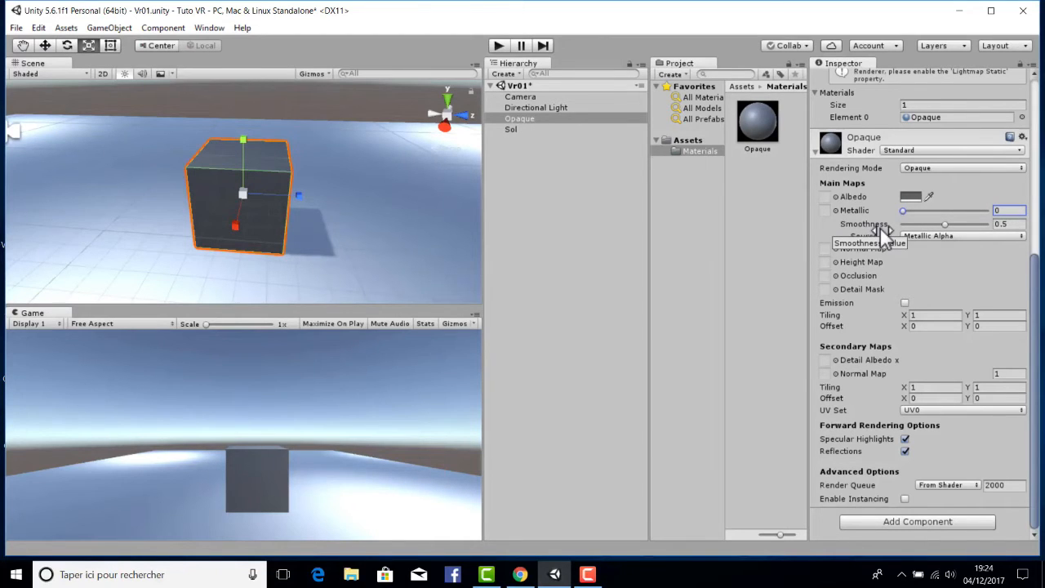
click(947, 223)
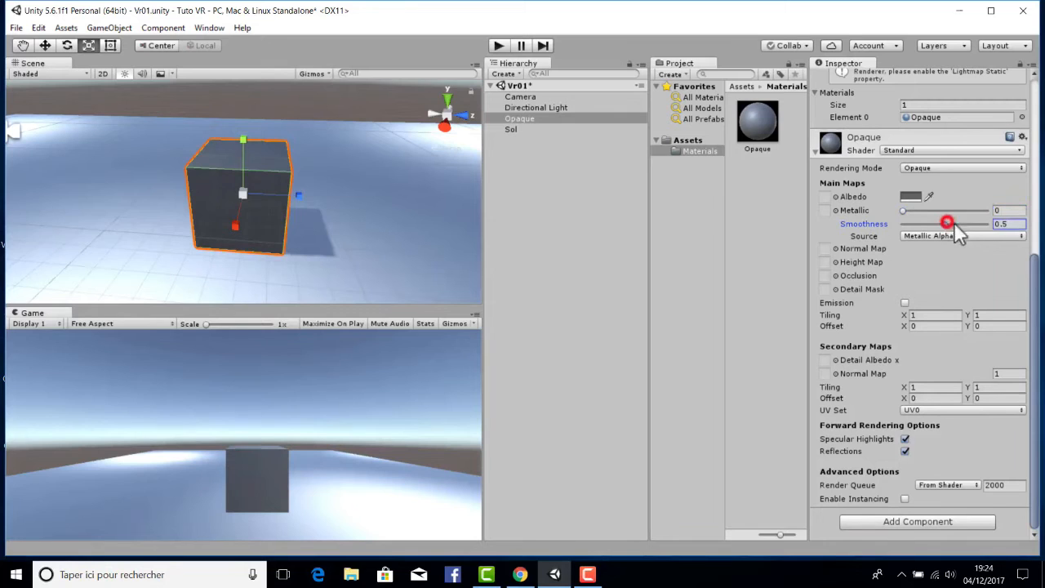
mouse_move(950, 226)
mouse_down()
mouse_move(912, 232)
mouse_move(1003, 242)
mouse_move(896, 238)
mouse_move(1034, 242)
mouse_move(926, 235)
mouse_move(1021, 234)
mouse_move(931, 233)
mouse_move(1002, 229)
mouse_up()
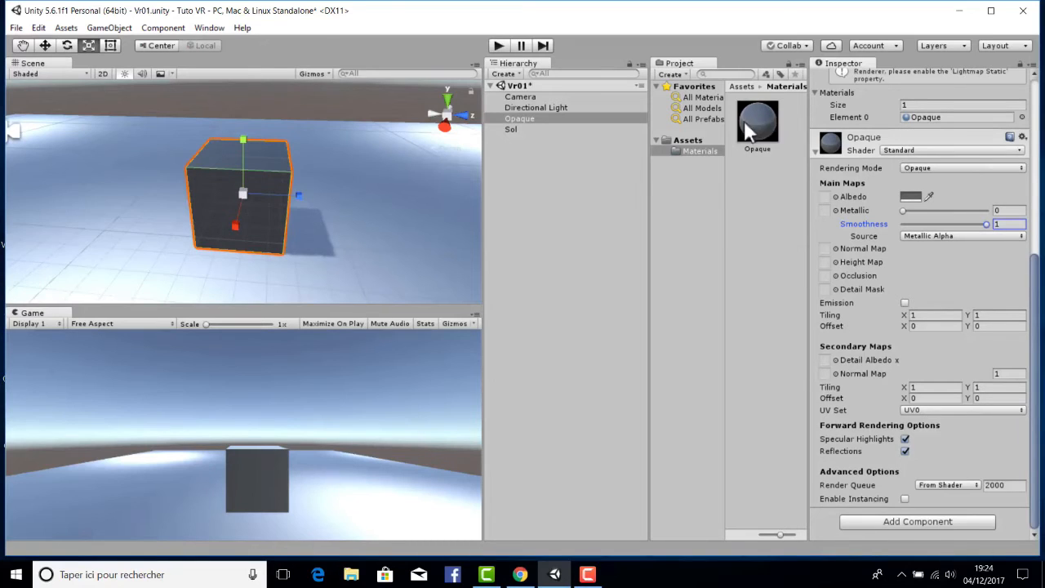
text(0)
click(789, 179)
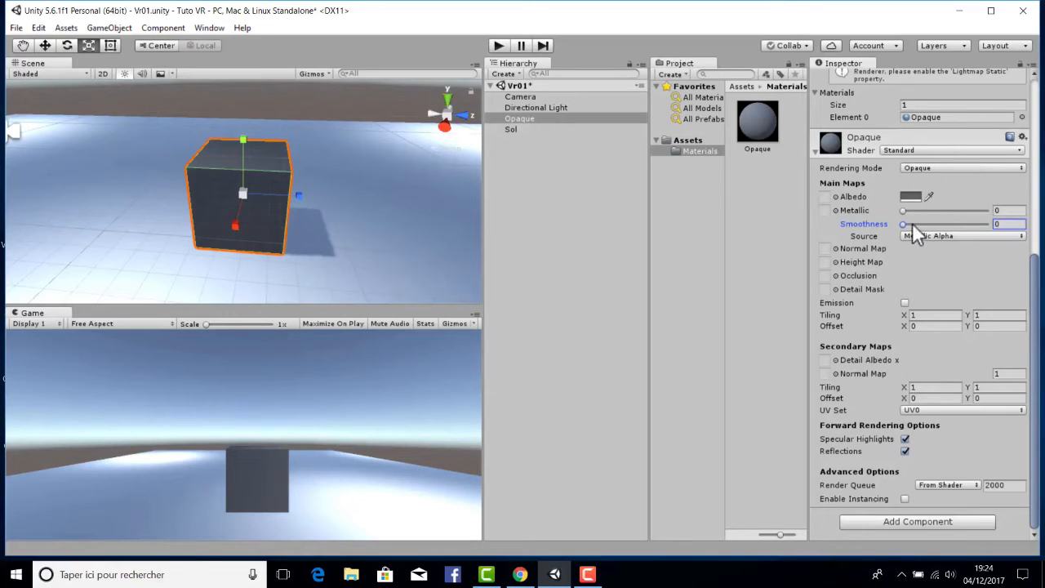
mouse_move(901, 222)
mouse_down()
mouse_move(994, 224)
mouse_move(873, 227)
mouse_up()
drag(903, 225, 994, 226)
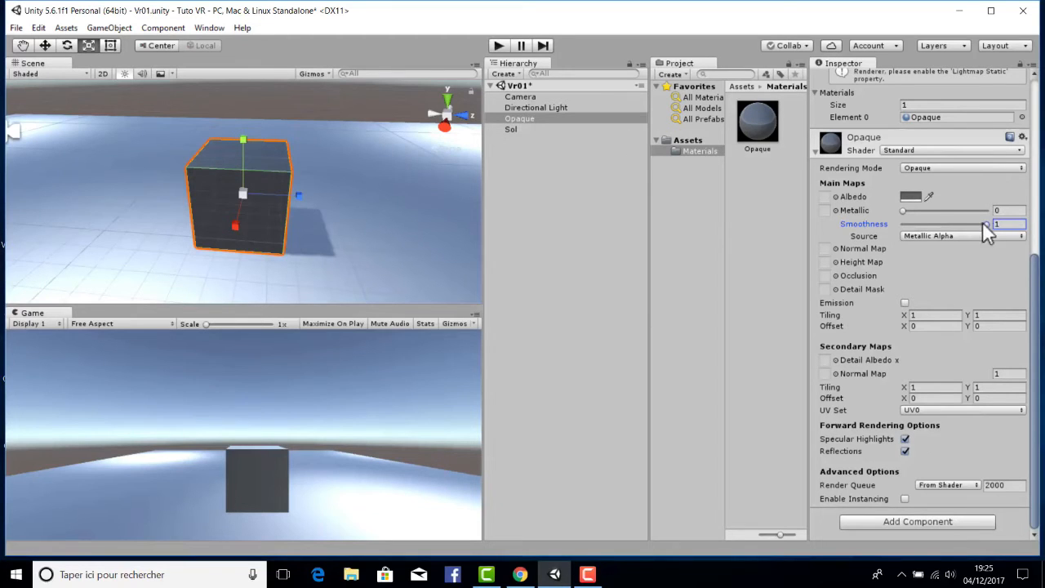
drag(984, 225, 877, 229)
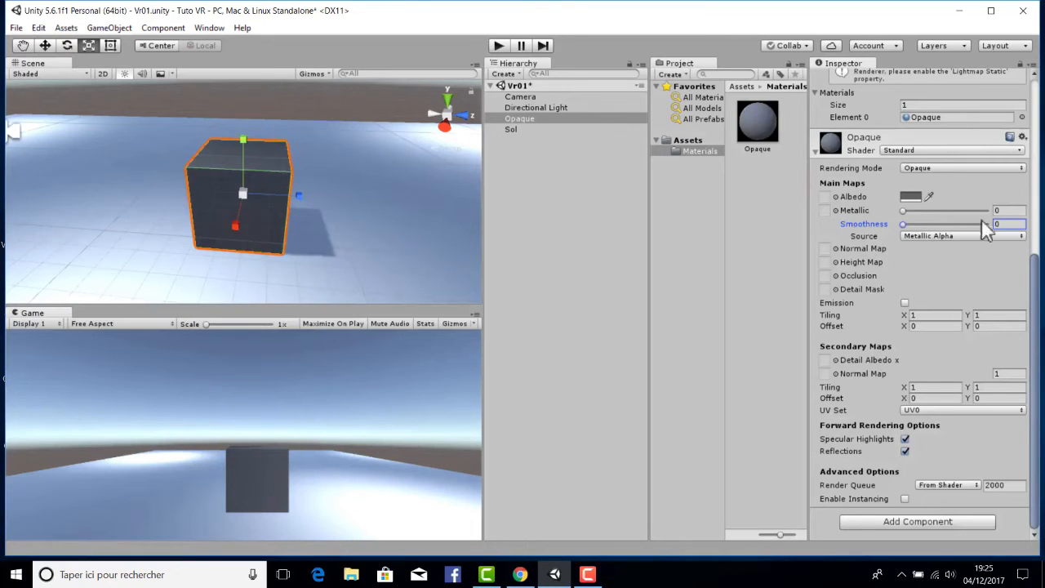
mouse_move(905, 209)
mouse_down()
mouse_move(967, 210)
mouse_move(883, 215)
mouse_move(925, 206)
mouse_move(896, 207)
mouse_up()
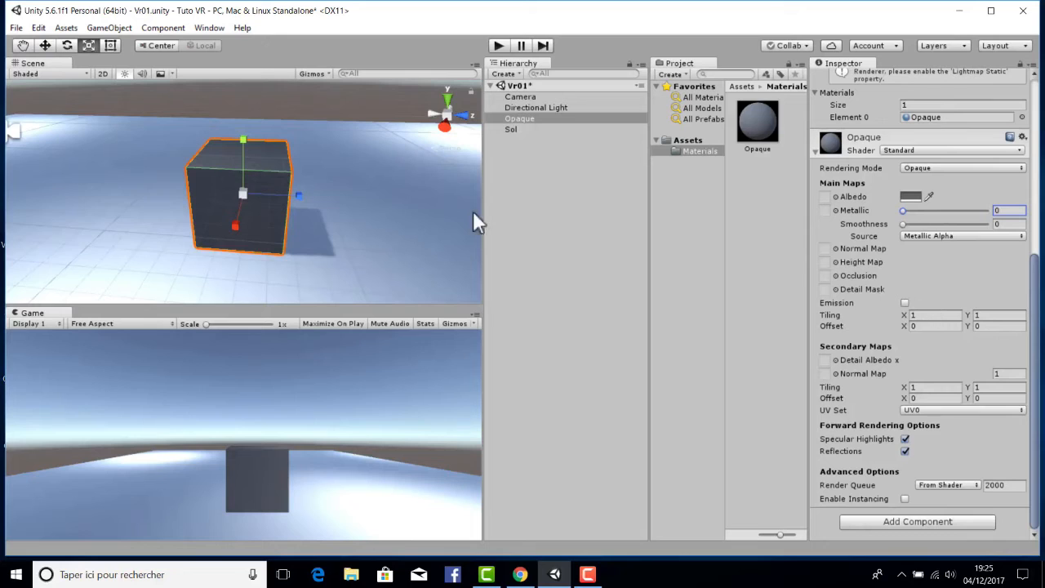
Enable Emission on the Opaque material, try a bright emission colour sampled from the screen, and undo that colour.
click(905, 302)
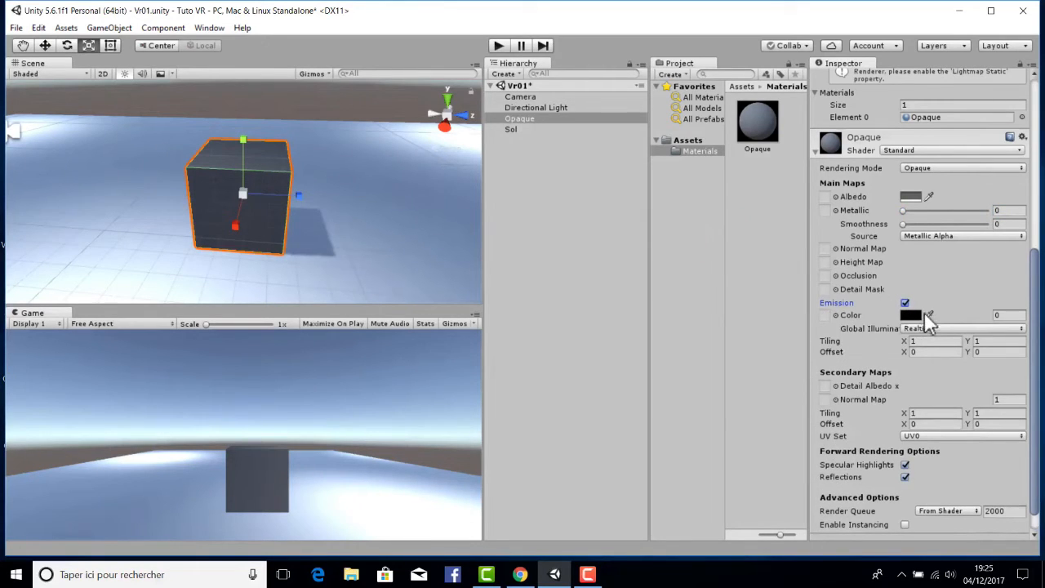
click(929, 314)
click(746, 239)
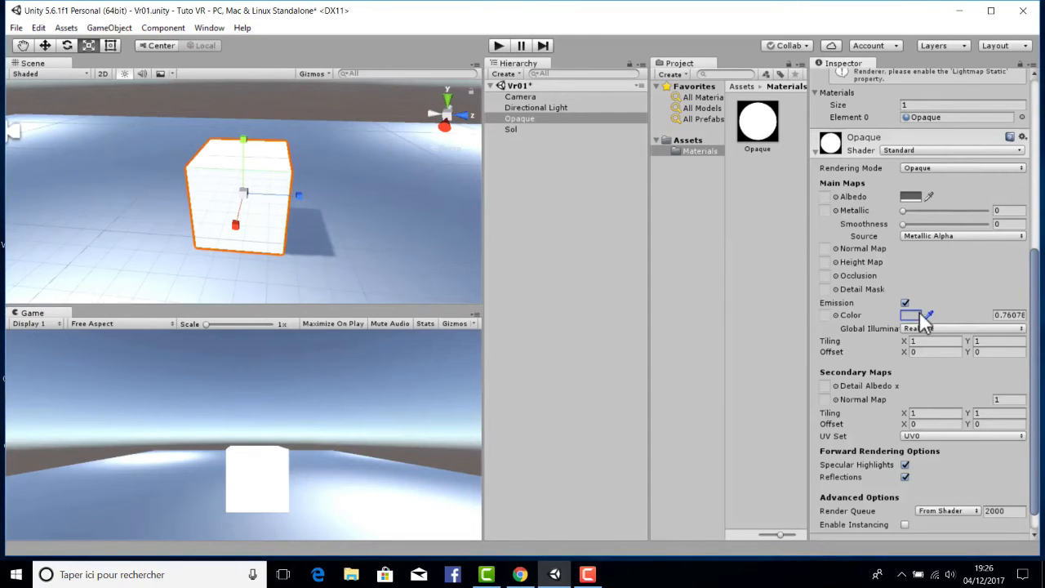
key(ctrl+z)
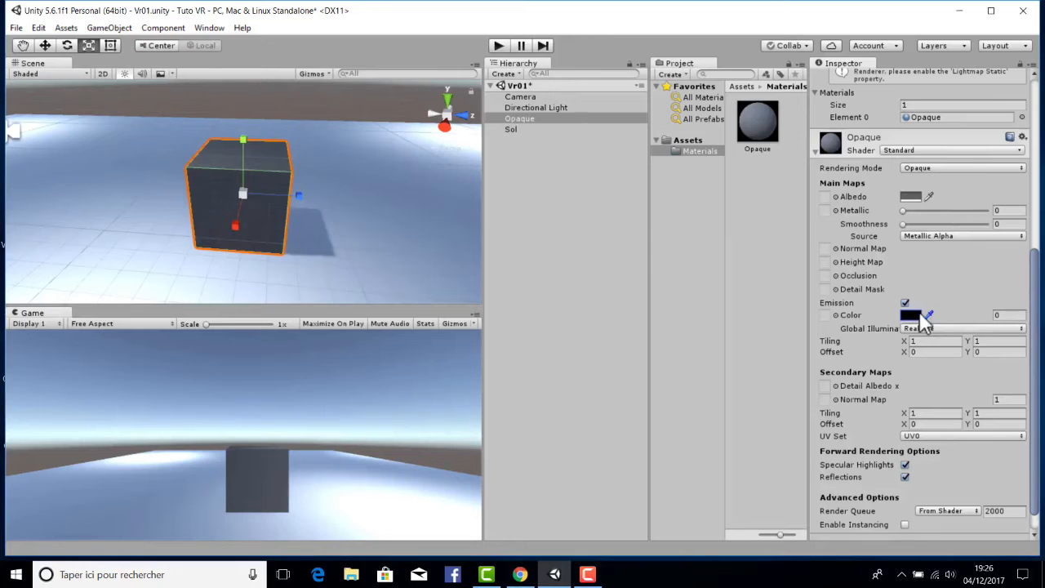
scroll(920, 357, down, 2)
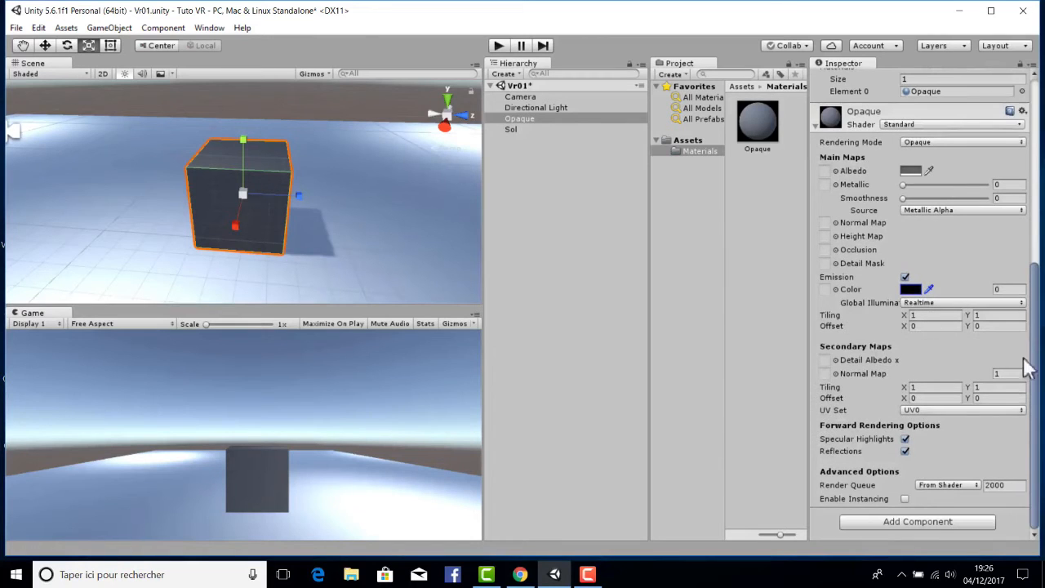
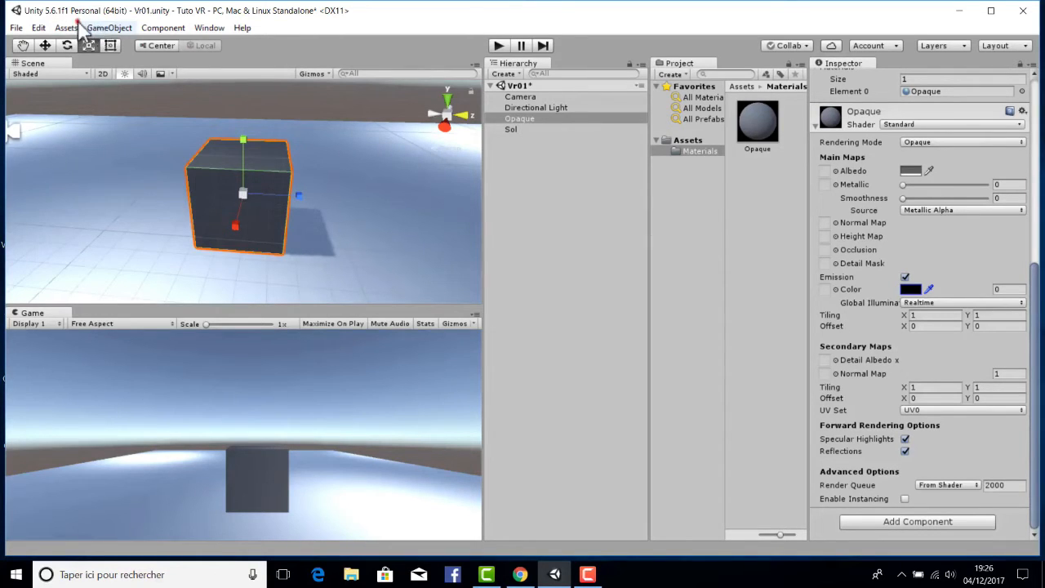
Add a sphere to the scene and move it along Z away from the cube to 5.72.
click(107, 28)
mouse_move(127, 73)
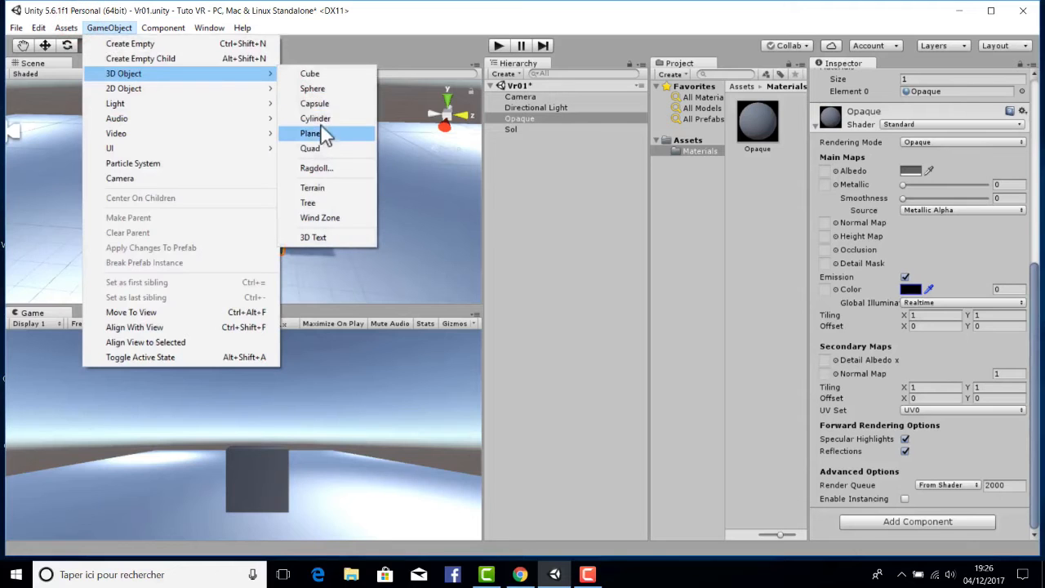
click(314, 88)
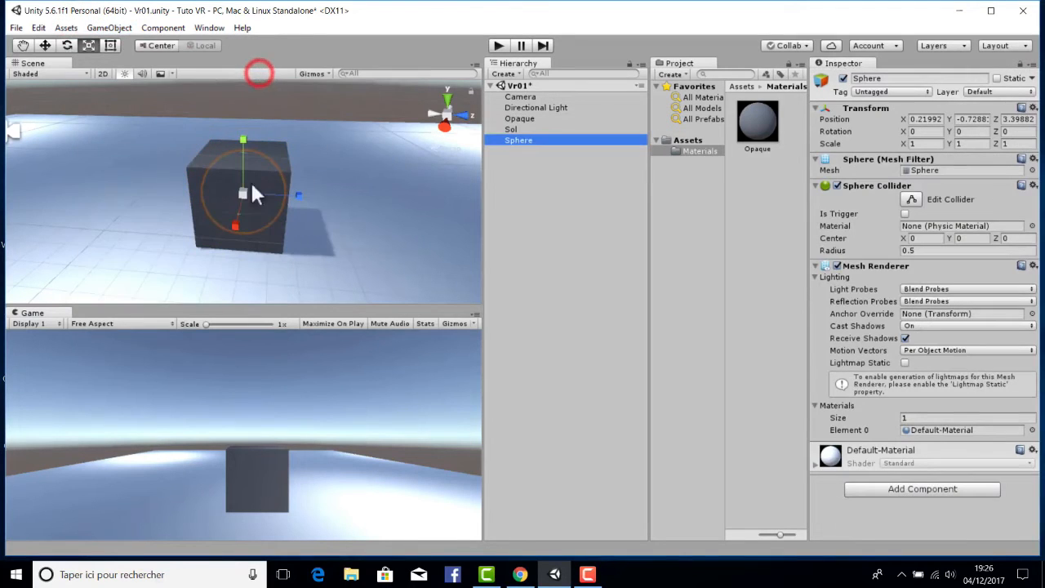
click(45, 45)
drag(296, 189, 481, 172)
Rename the Sphere object as Metal.
double_click(521, 140)
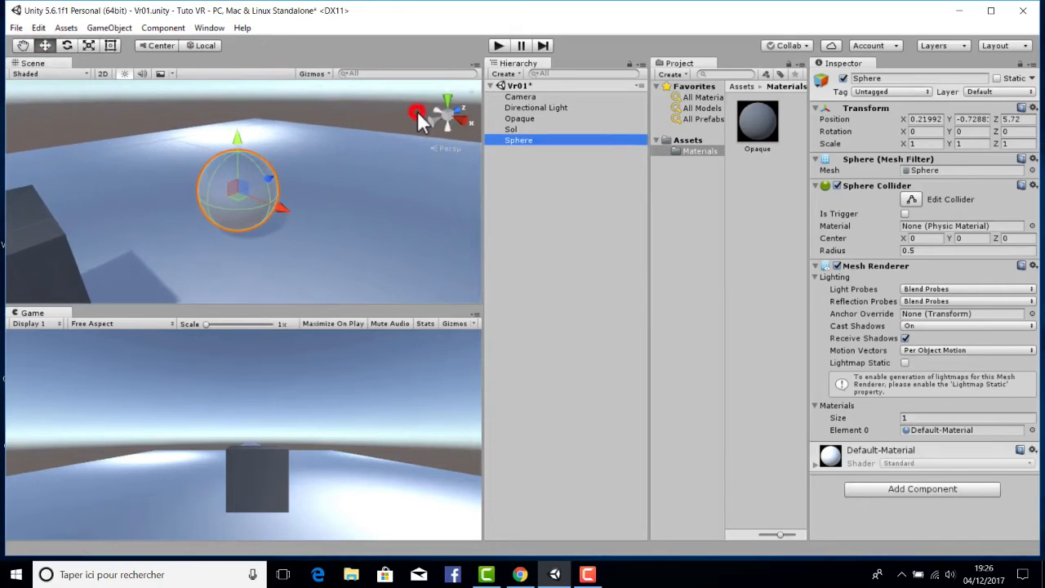
right_click(522, 141)
click(561, 185)
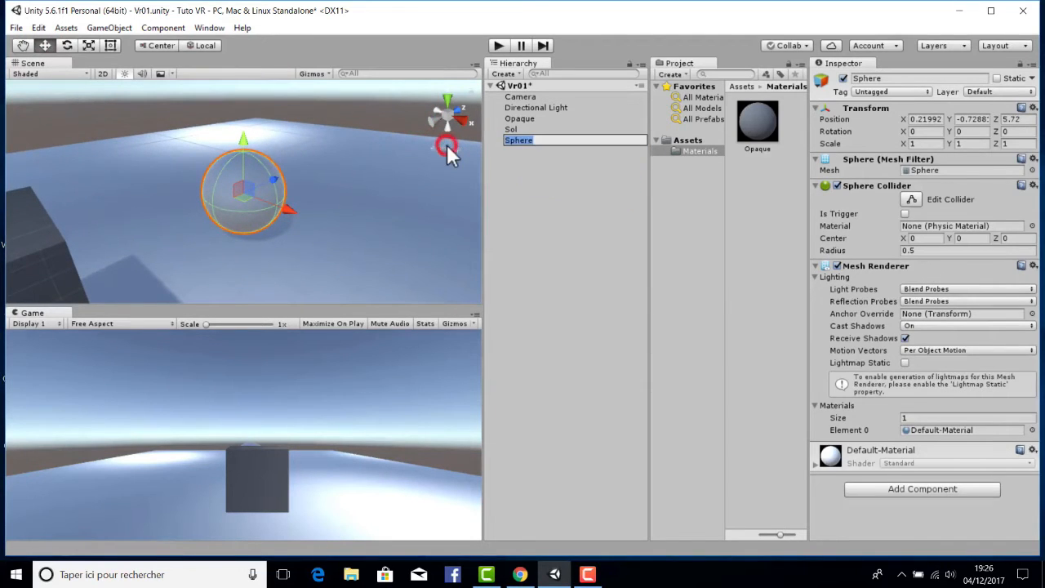
text(Metal)
key(Return)
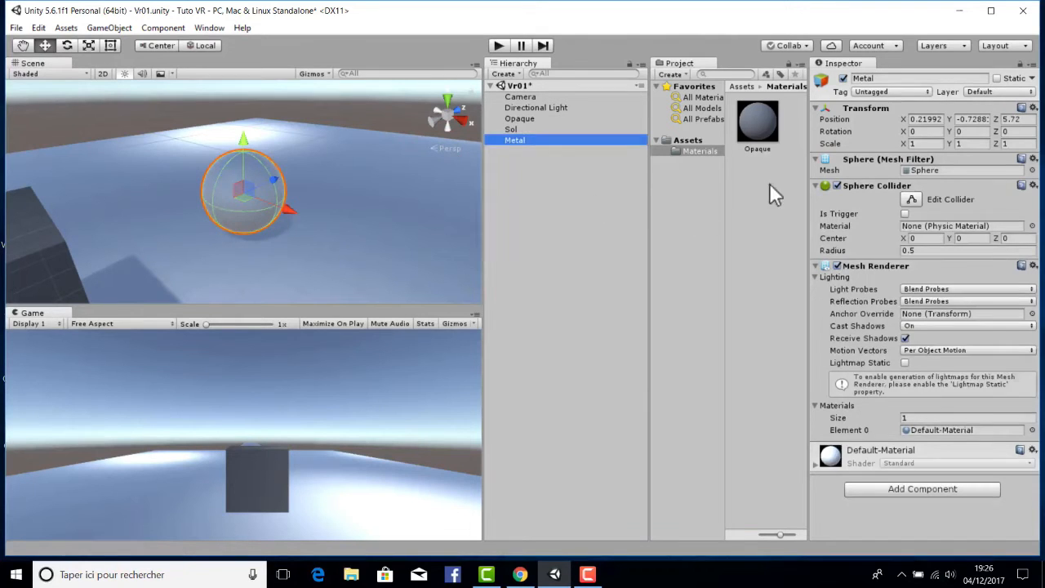
Create a material named Metal in the Materials folder and apply it to the sphere.
right_click(769, 185)
mouse_move(796, 196)
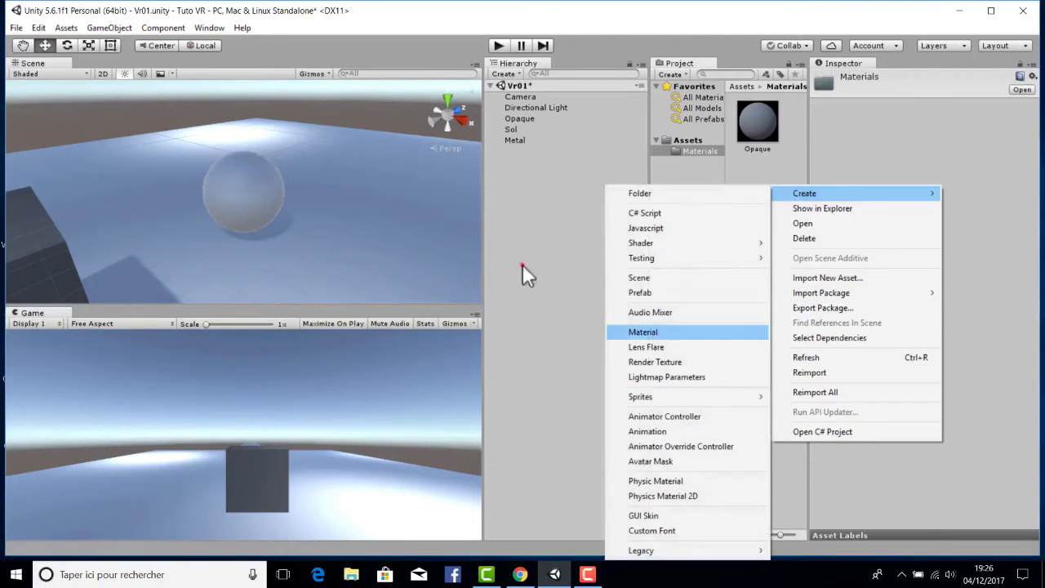
click(642, 331)
text(Mate)
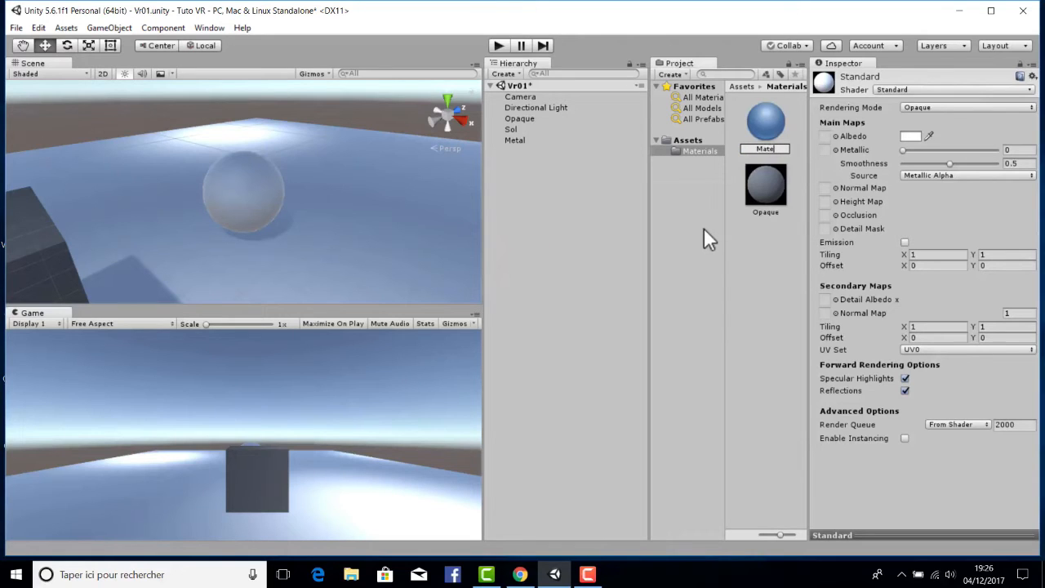
key(BackSpace)
text(etal)
key(Return)
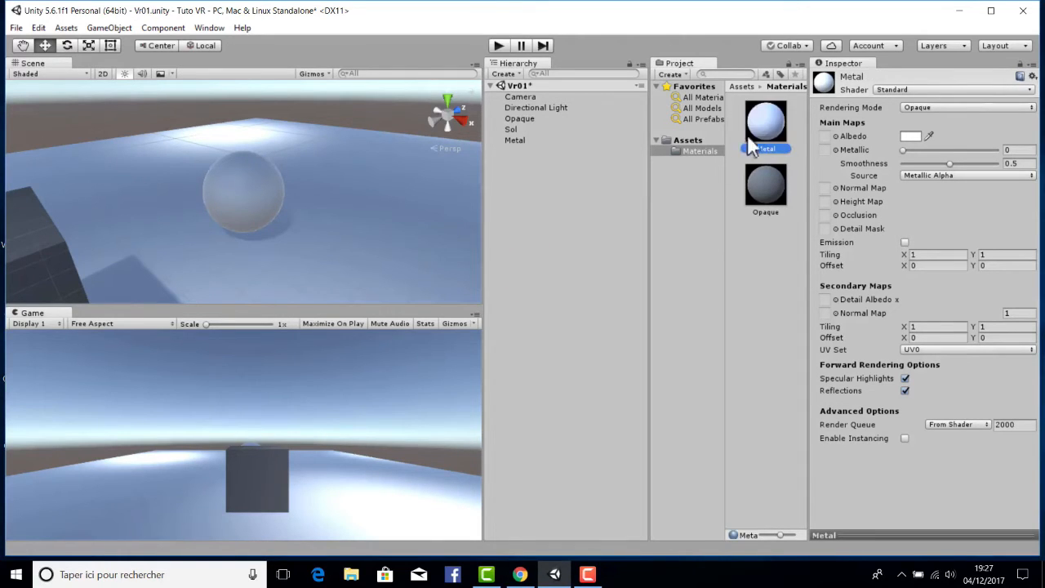
drag(751, 147, 279, 205)
Set the sphere material's Metallic to 0.659, compare its Smoothness at 1 and 0.732, and leave Smoothness at 0.561.
click(517, 142)
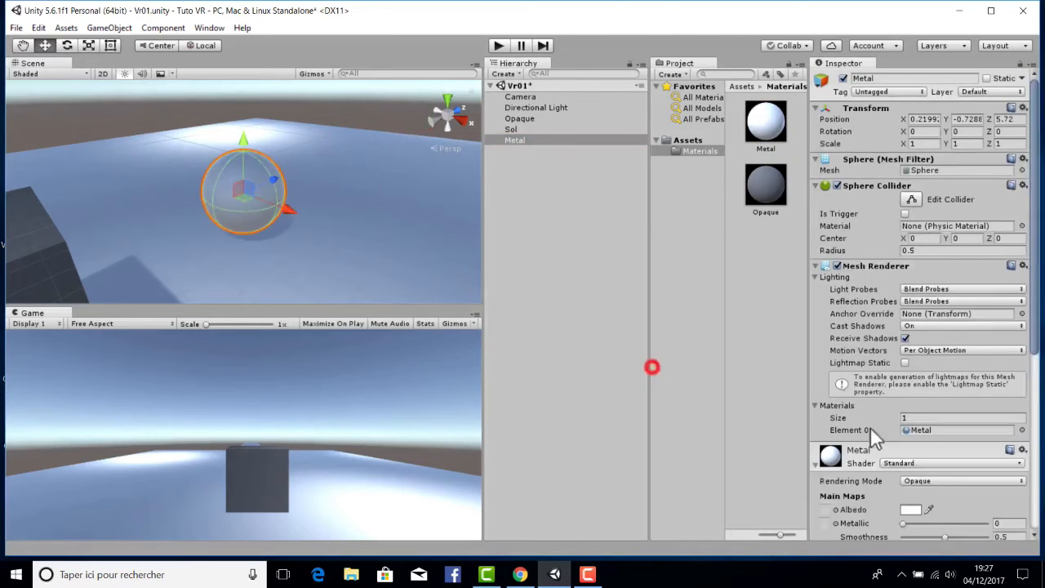
scroll(870, 432, down, 5)
scroll(849, 228, down, 1)
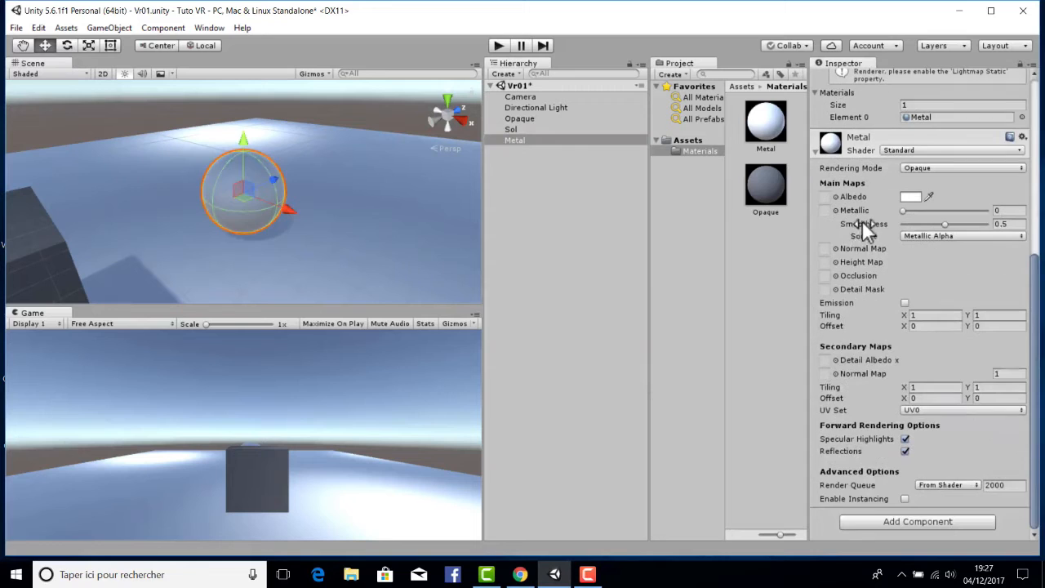
scroll(224, 165, up, 3)
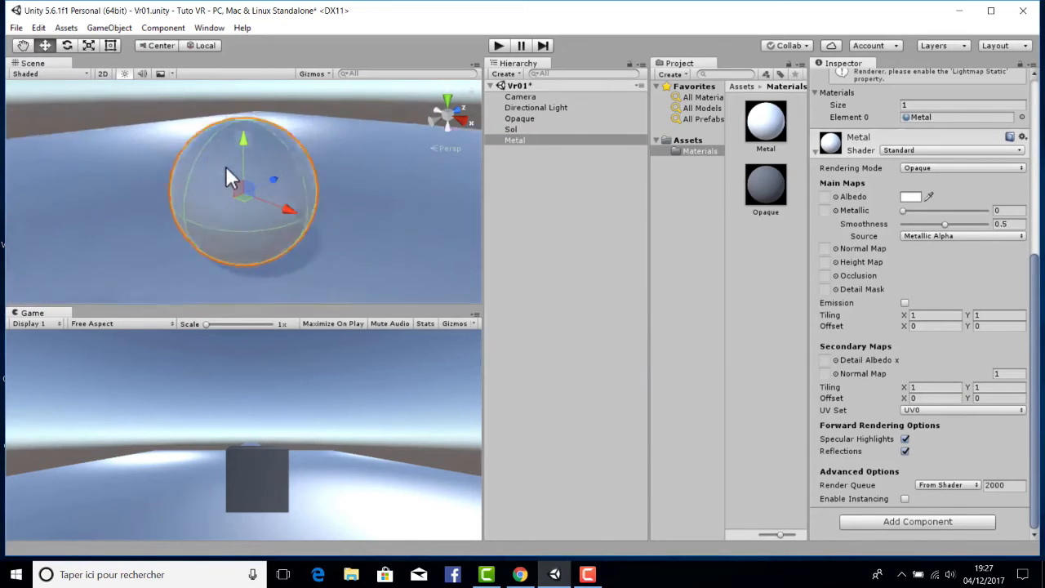
mouse_move(908, 213)
mouse_down()
mouse_move(991, 201)
mouse_move(963, 200)
mouse_move(923, 205)
mouse_move(1003, 211)
mouse_move(945, 206)
mouse_move(958, 216)
mouse_up()
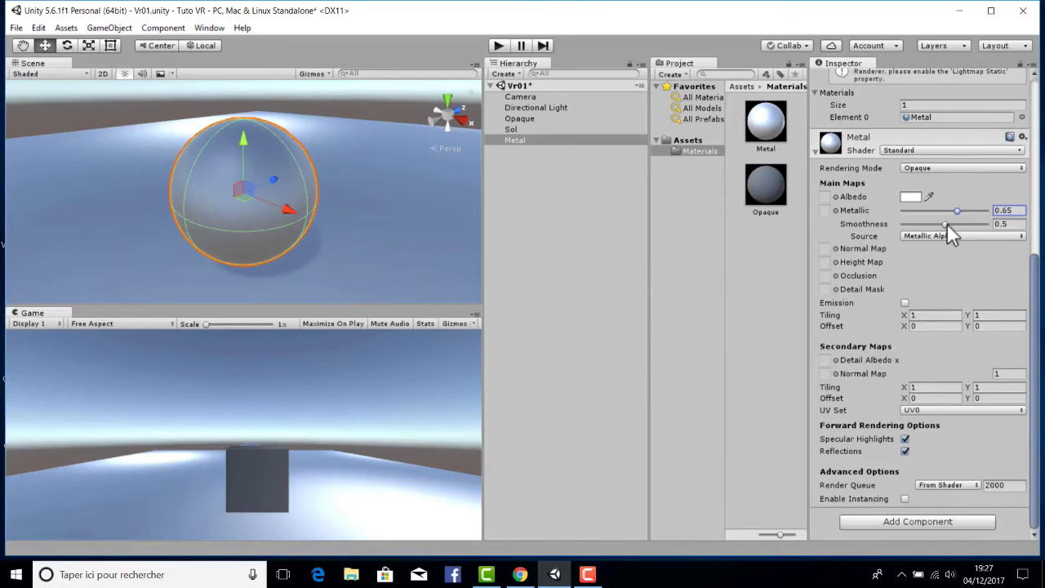
drag(964, 209, 958, 214)
drag(947, 224, 1006, 226)
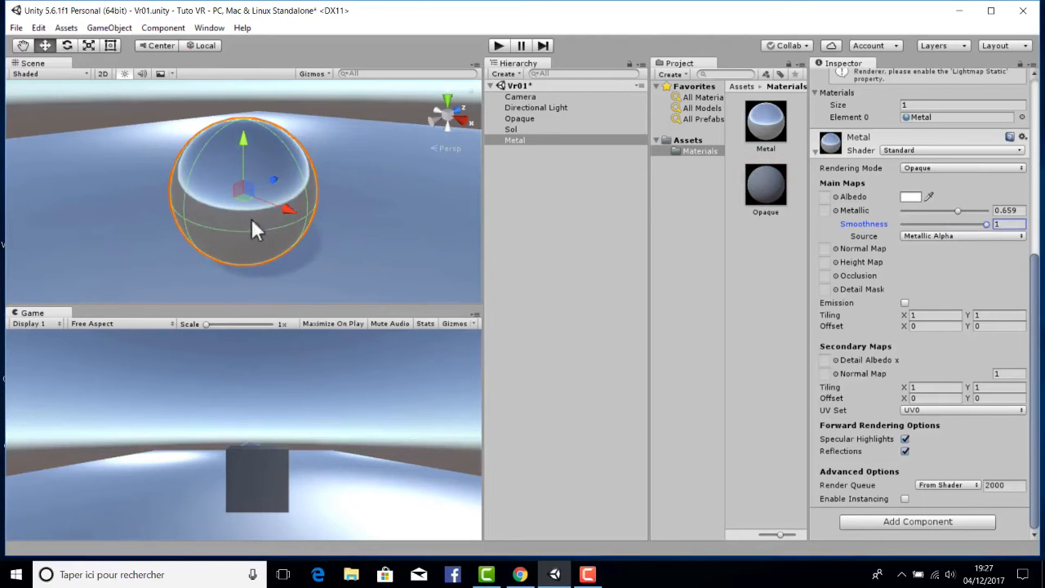
drag(984, 227, 965, 225)
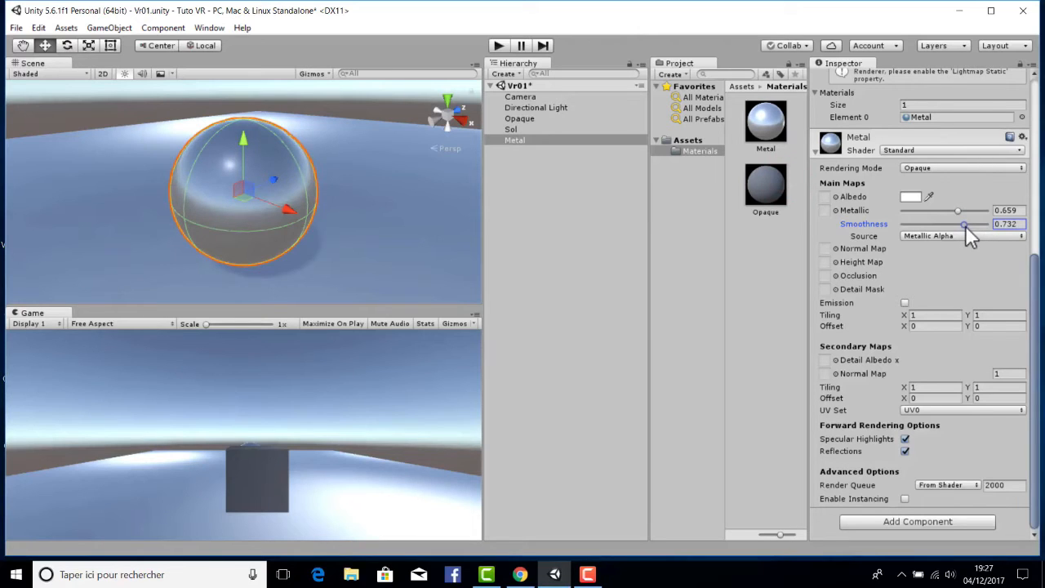
mouse_move(964, 225)
mouse_down()
mouse_move(943, 218)
mouse_move(950, 225)
mouse_up()
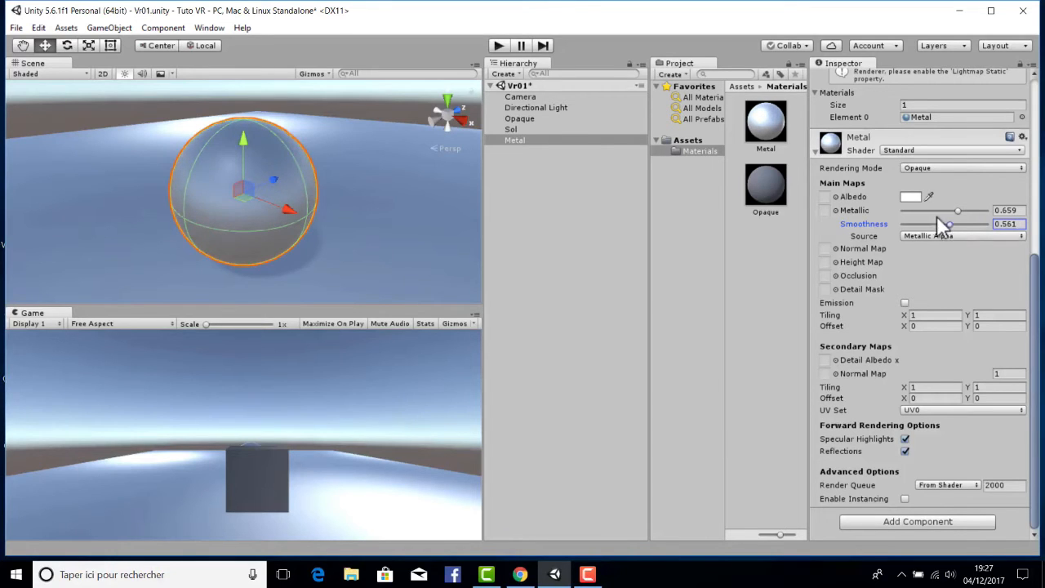
Set the Metal material's albedo colour to light grey BCBCBCFF and inspect the sphere from several angles.
click(910, 197)
drag(475, 187, 386, 164)
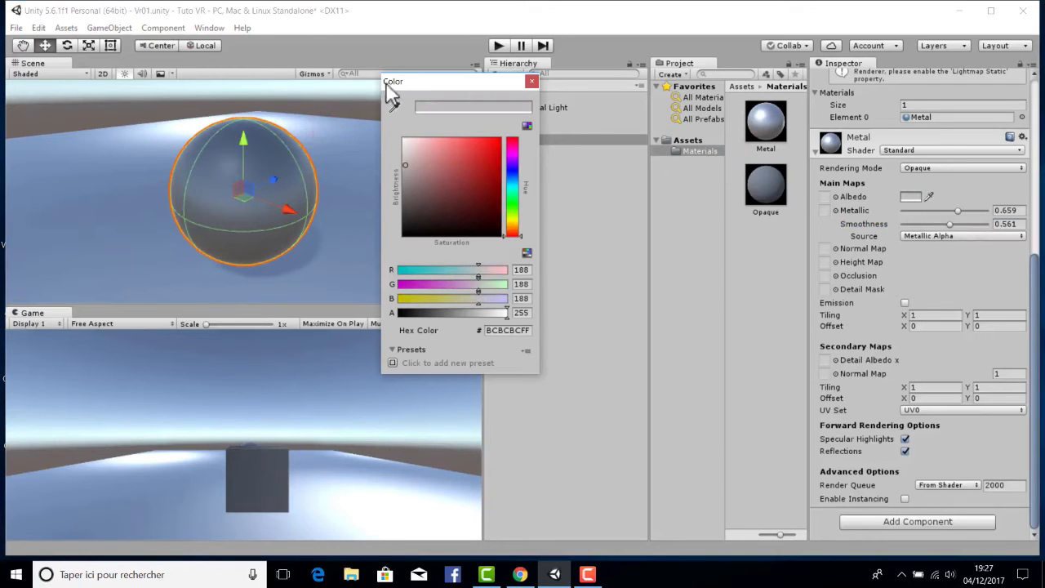
click(531, 81)
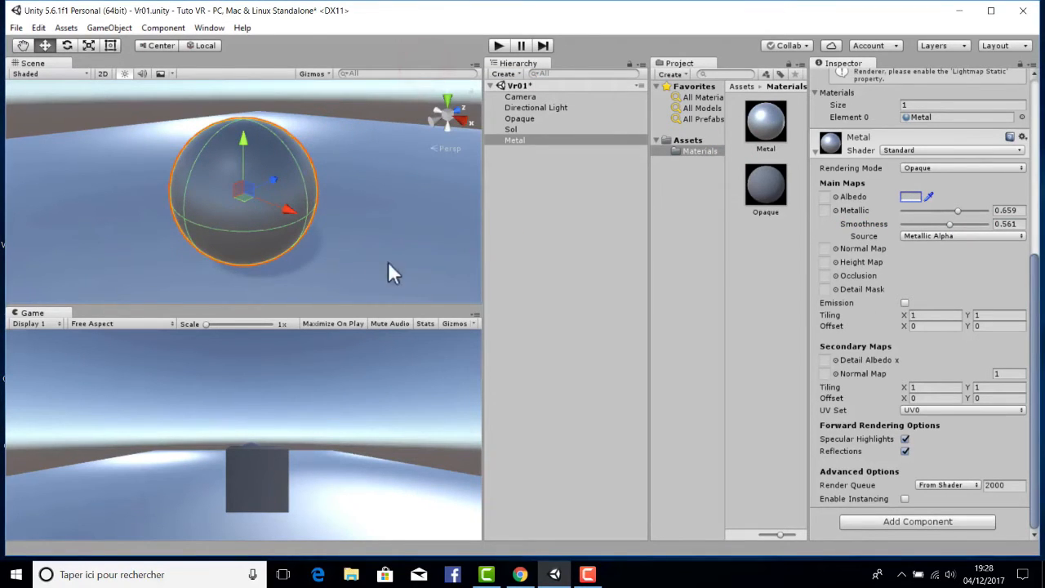
alt+drag(391, 273, 294, 155)
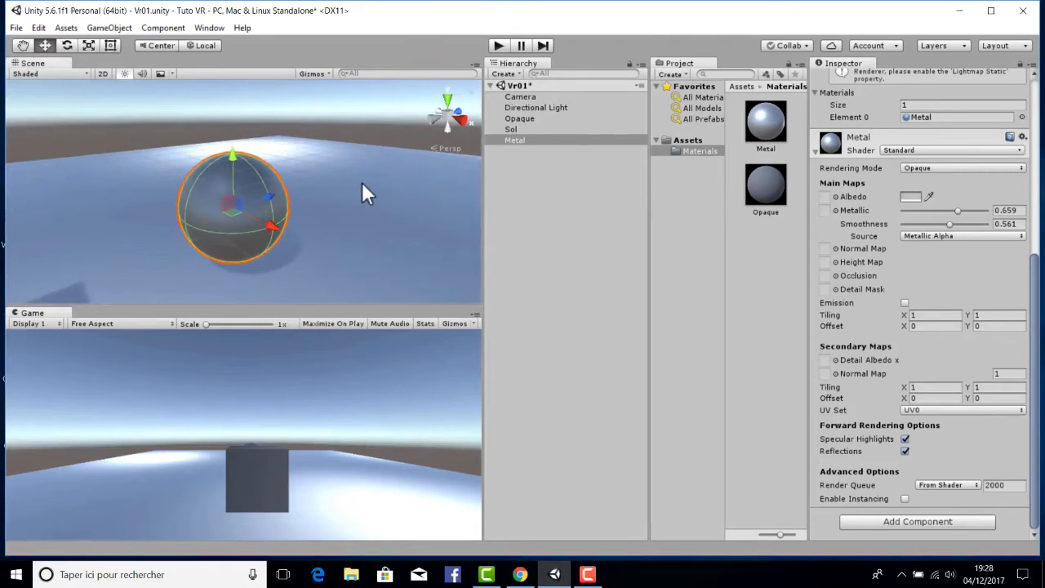
alt+drag(392, 210, 221, 163)
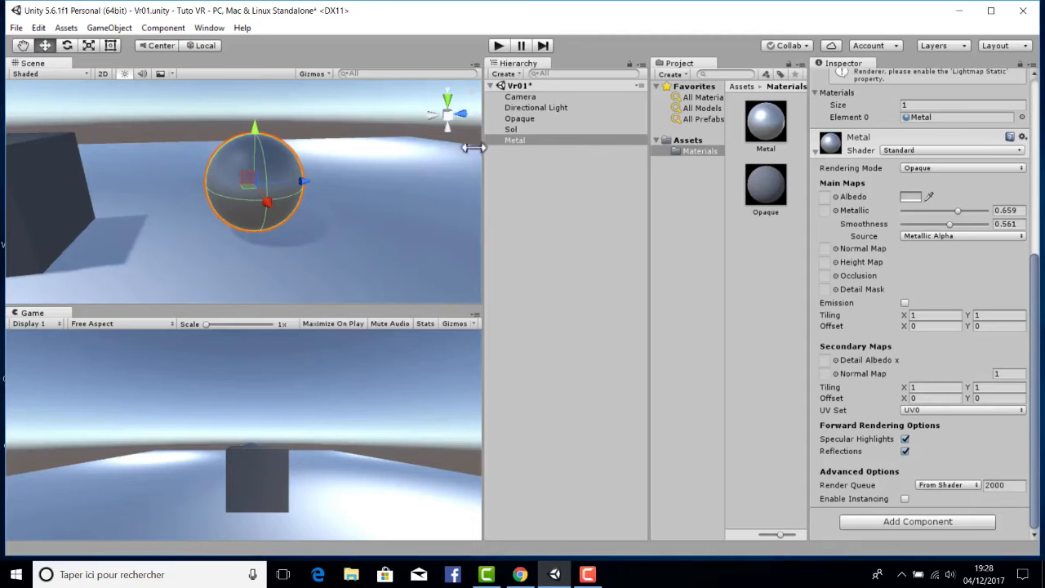
Add a new cube to the scene and move it along Z away from the sphere to 7.723.
click(109, 28)
mouse_move(176, 75)
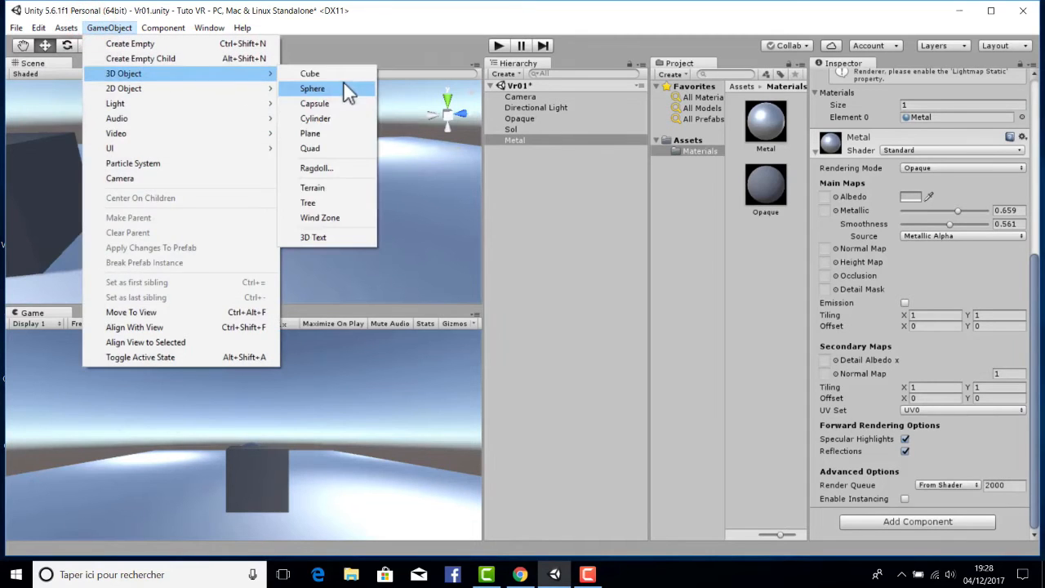
click(339, 73)
drag(294, 189, 488, 169)
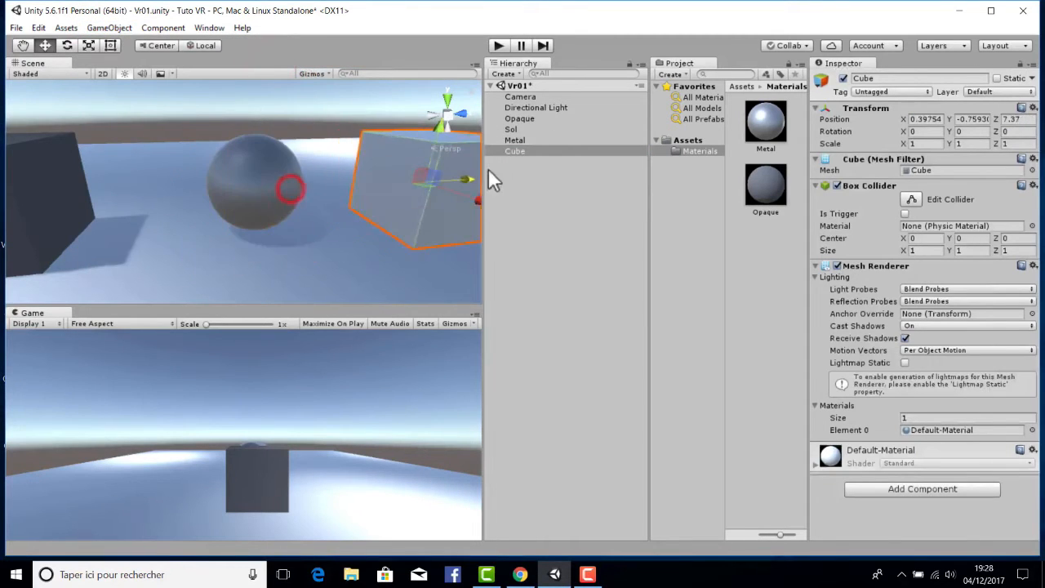
key(f)
Reshape the new cube into a thin upright panel, about 0.097 by 3.264 by 3.264, positioned at Y 0.62 and Z 8.83.
click(88, 45)
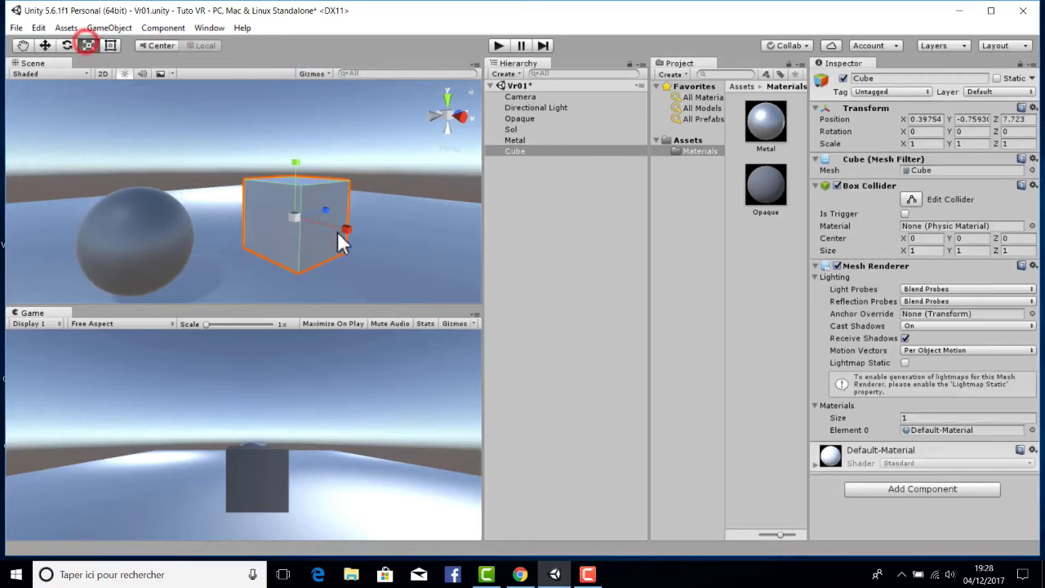
drag(338, 229, 343, 76)
click(45, 46)
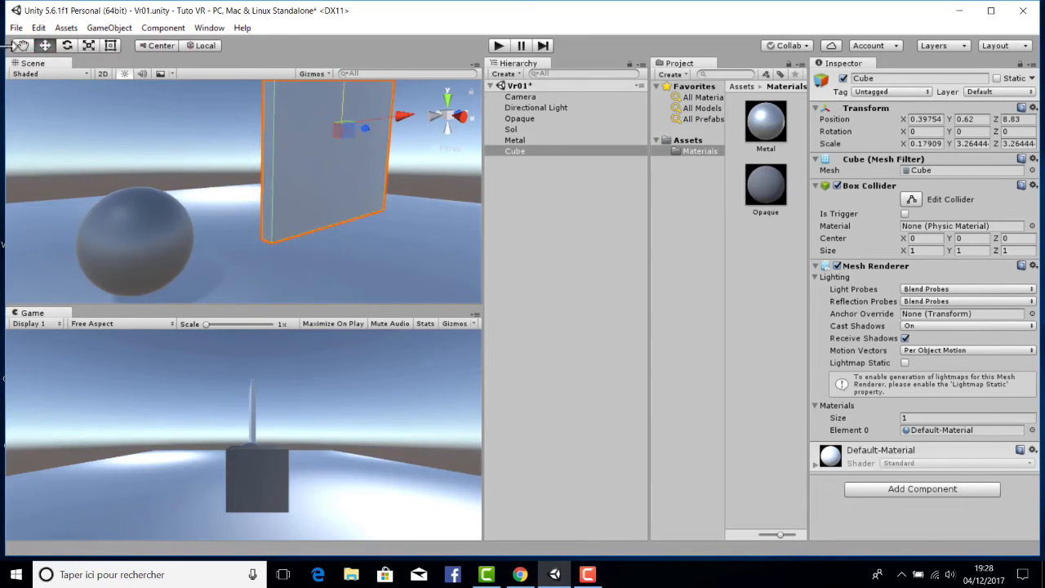
click(88, 45)
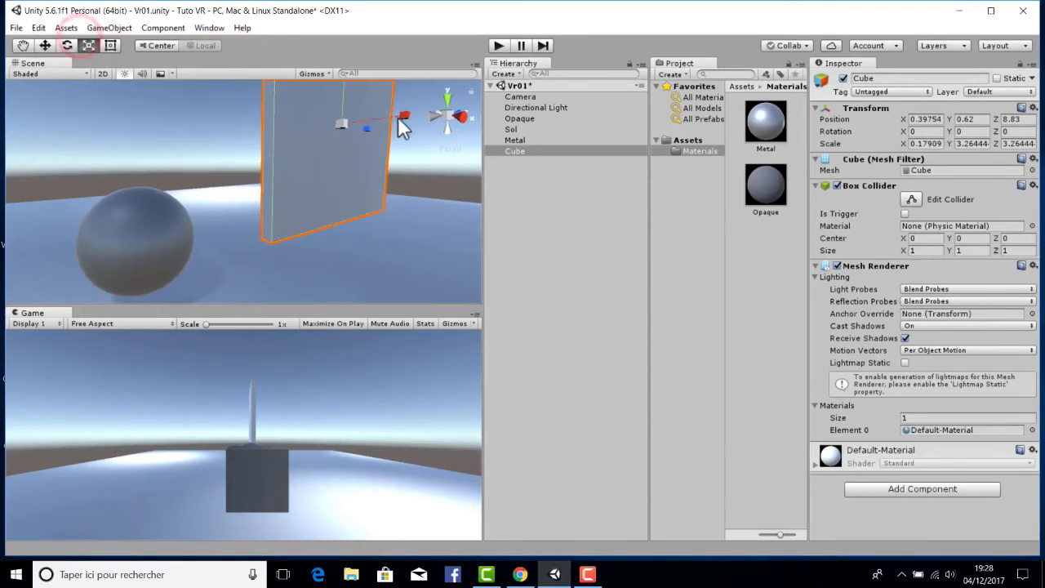
drag(404, 116, 372, 119)
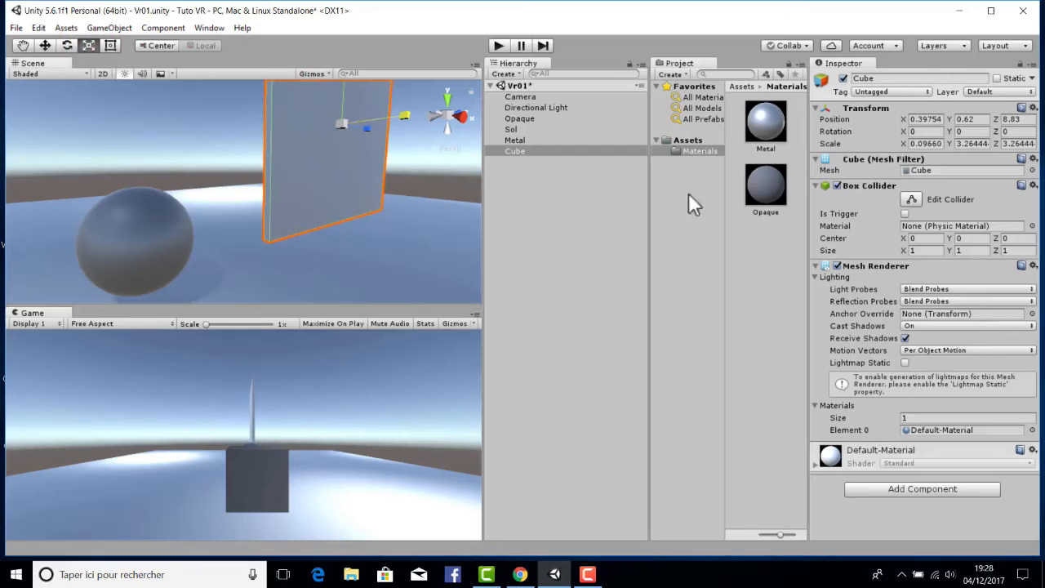
Create a material named Vitre in the Materials folder and apply it to the thin panel.
right_click(758, 255)
mouse_move(787, 262)
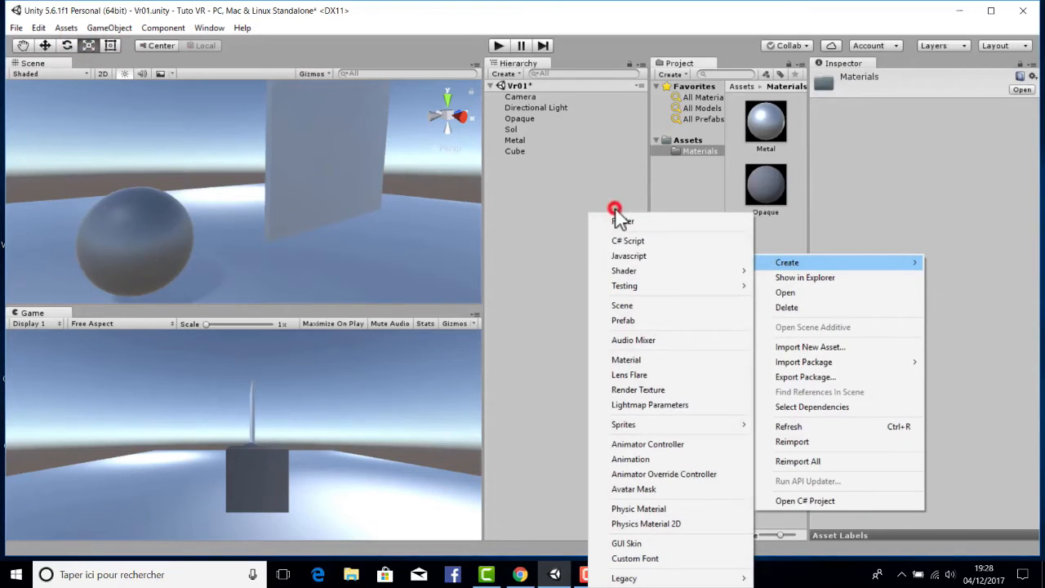
click(625, 359)
text(Vitre)
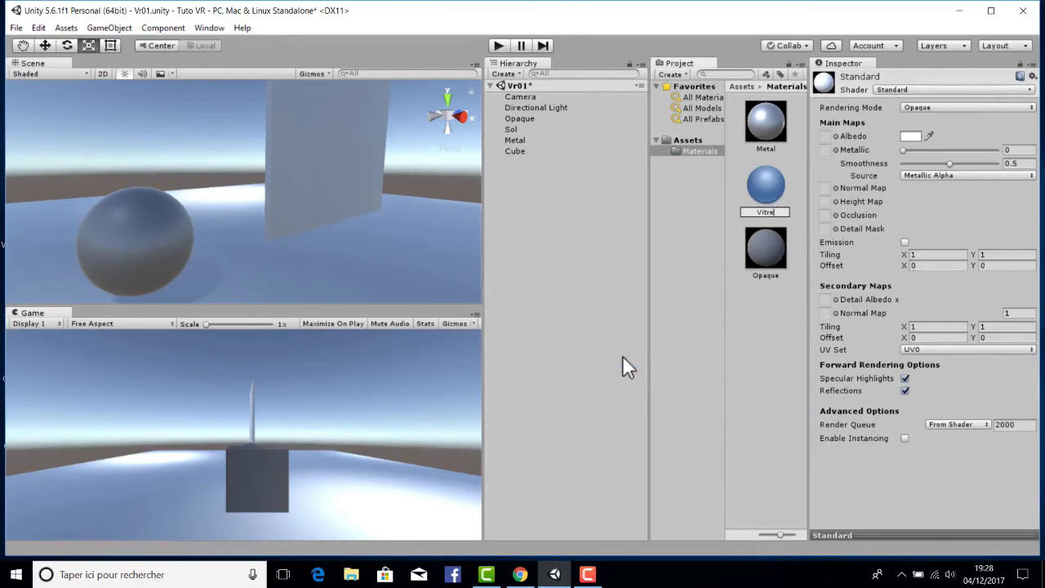
key(Return)
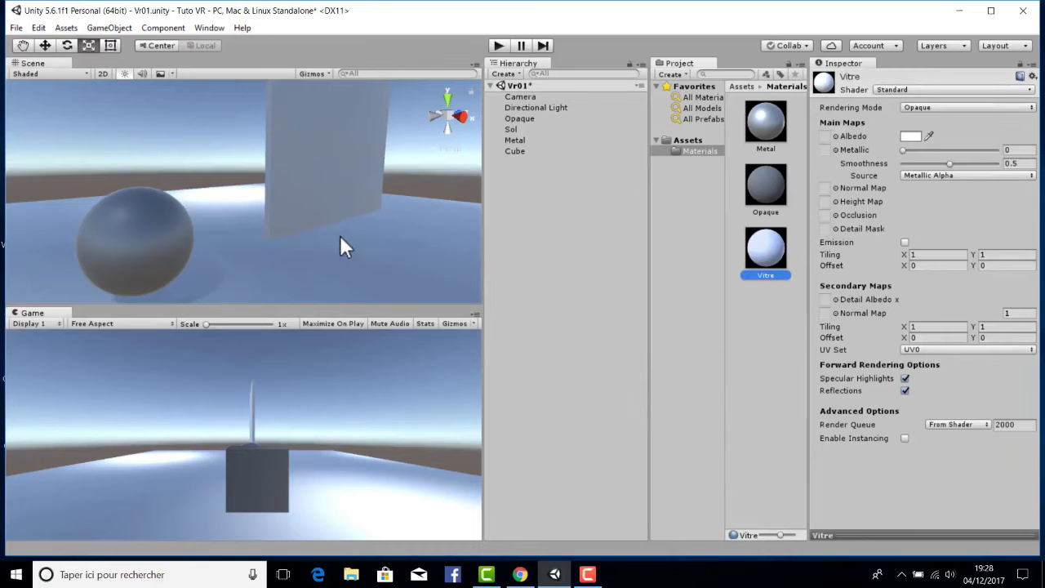
right_drag(340, 235, 400, 139)
drag(765, 249, 280, 167)
Set the rendering mode of the panel's Vitre material to Transparent.
click(297, 155)
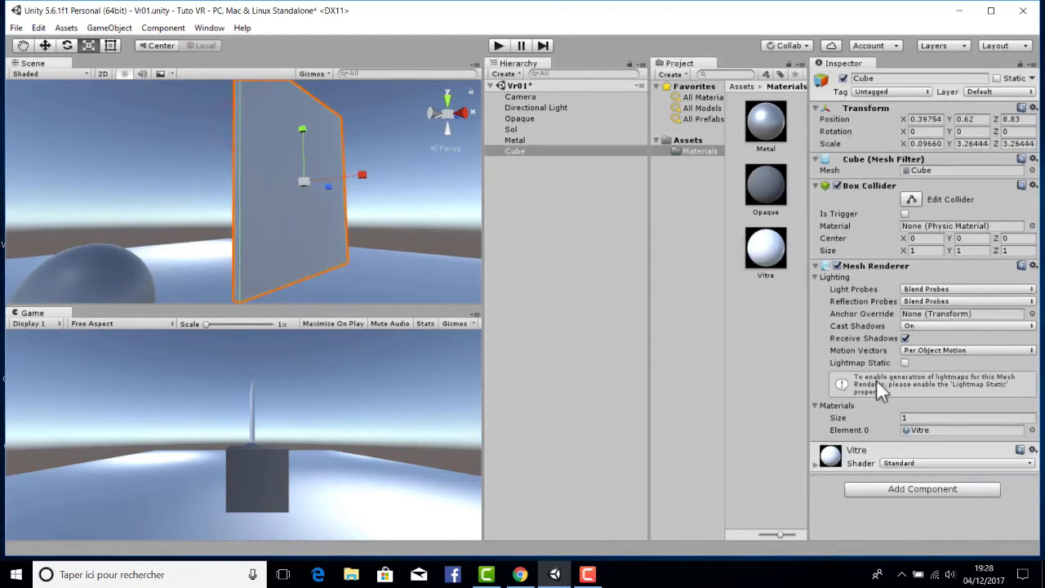
click(853, 462)
scroll(873, 396, down, 3)
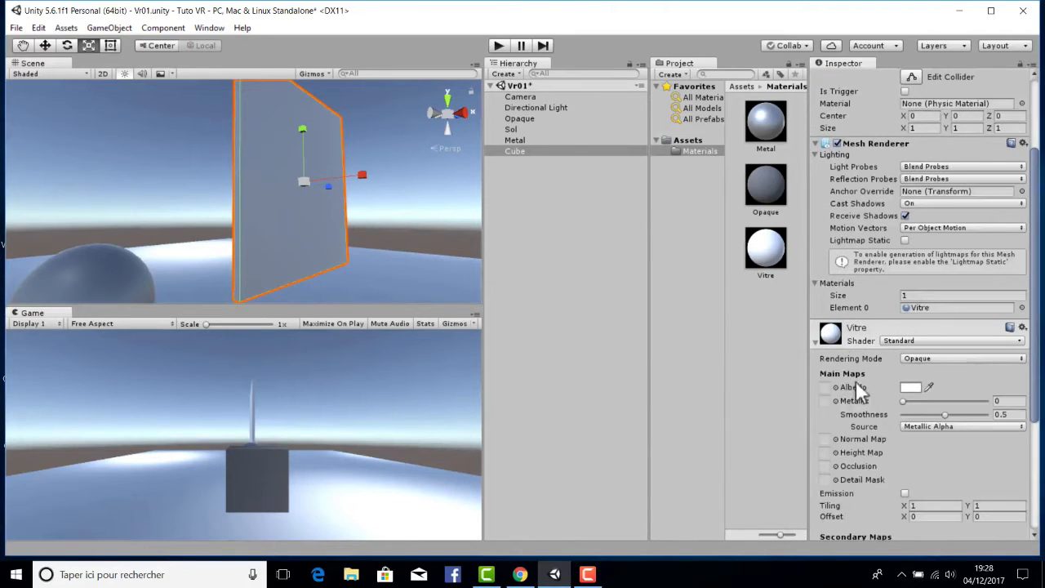
scroll(923, 327, down, 2)
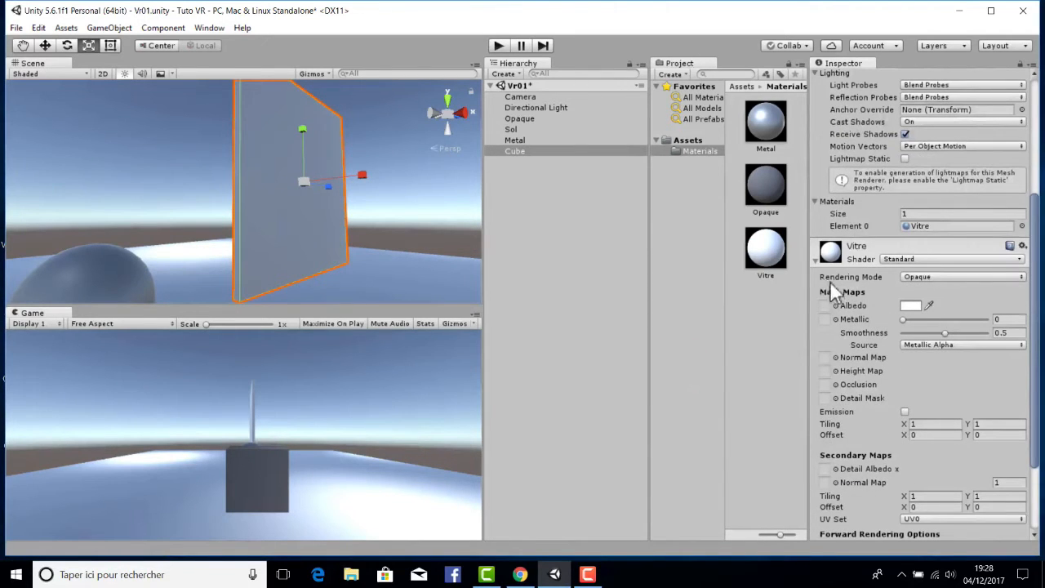
click(918, 277)
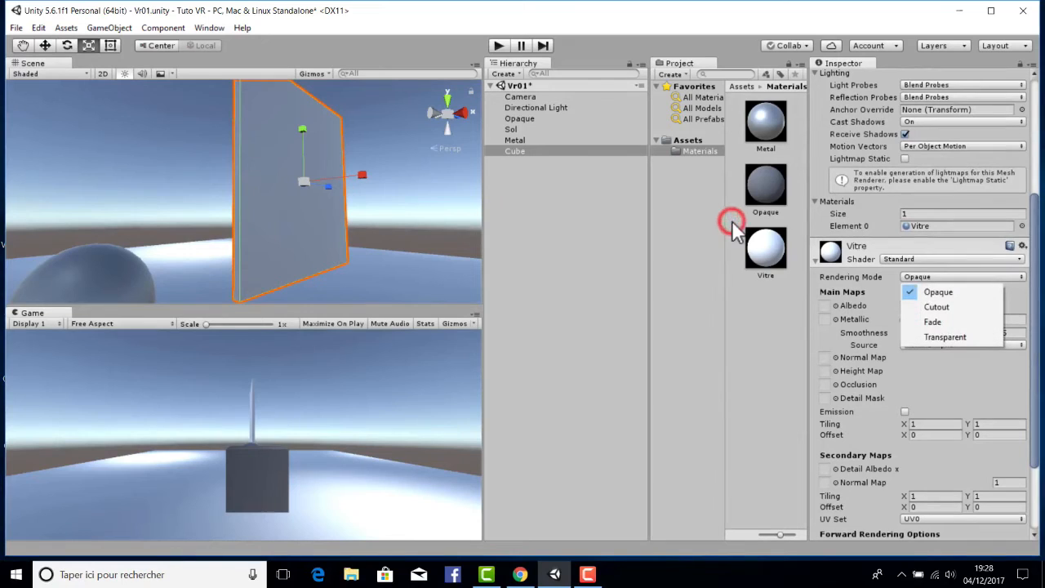
click(922, 337)
click(400, 193)
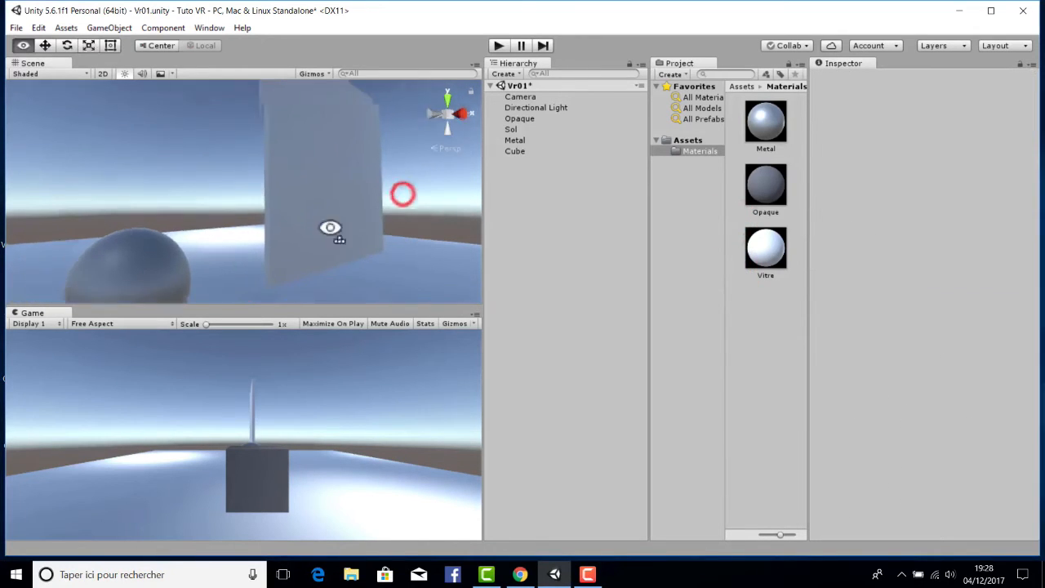
Lower the alpha of the Vitre material's white albedo colour to 125, giving FFFFFF7D.
middle_drag(329, 229, 154, 229)
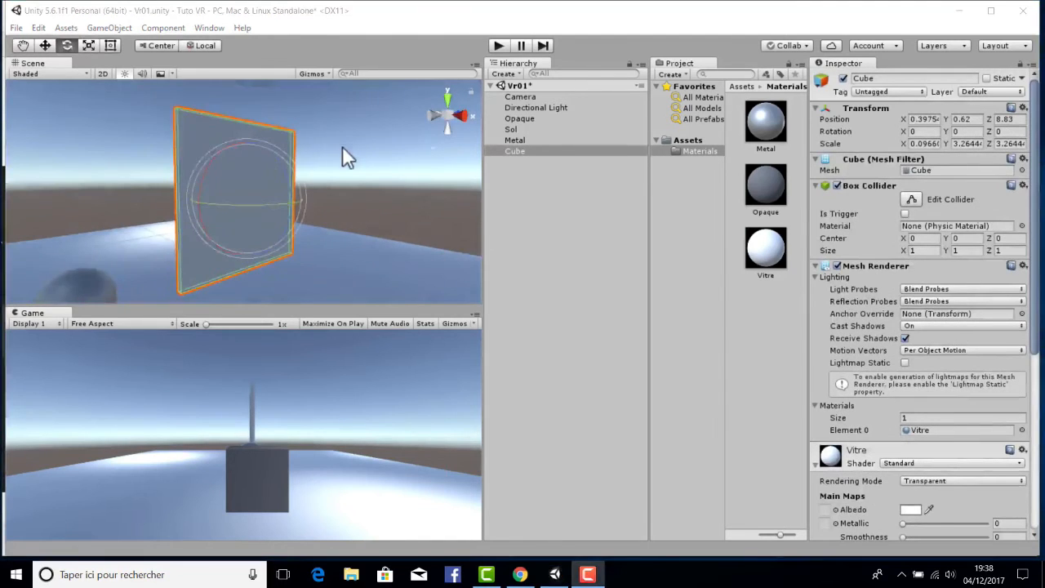
middle_drag(340, 155, 368, 156)
scroll(959, 347, down, 7)
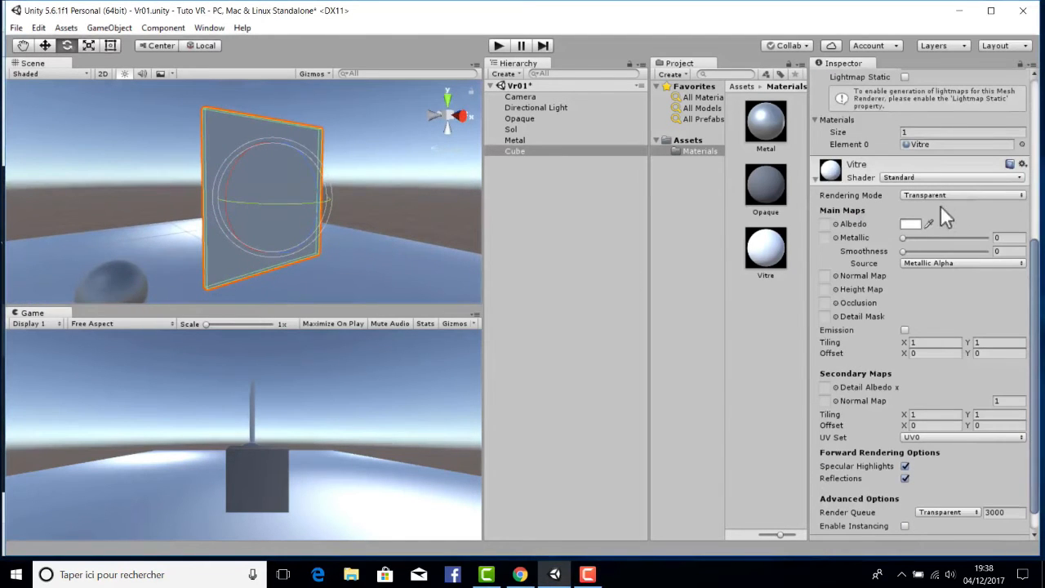
click(910, 224)
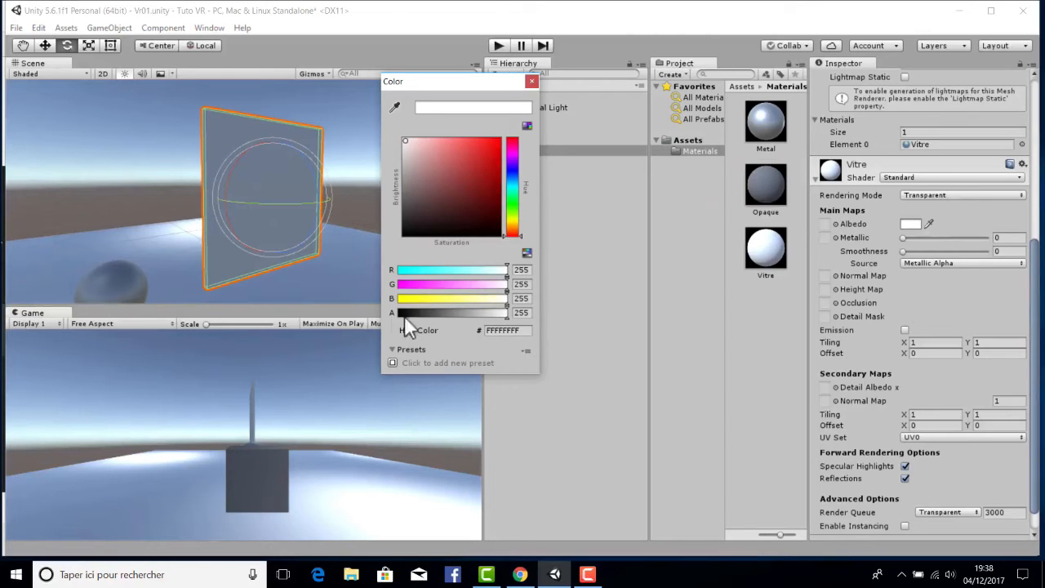
drag(506, 315, 454, 313)
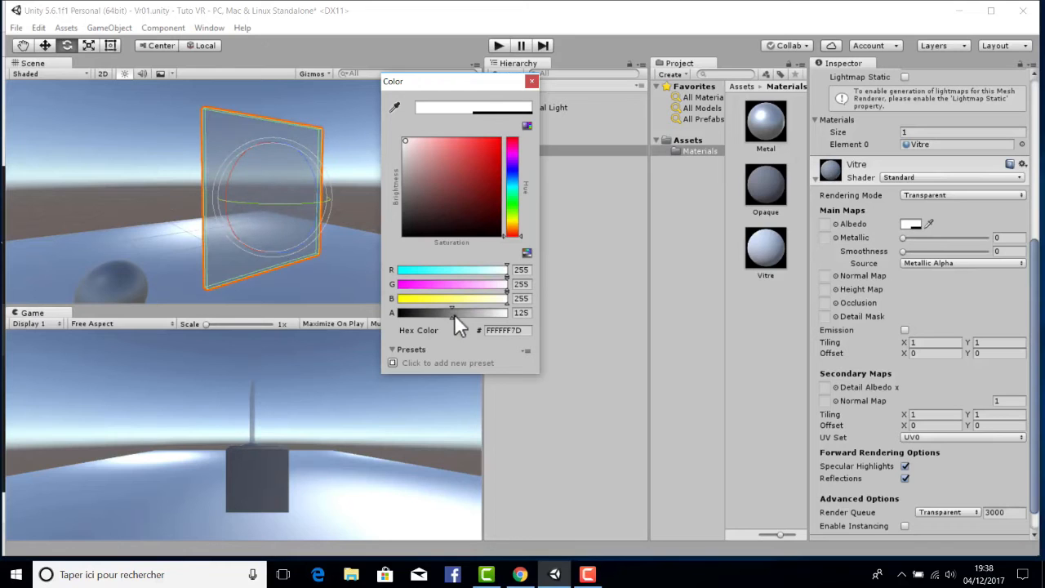
Close the colour settings and set the smoothness of the thin panel's Vitre material to 1.
click(531, 81)
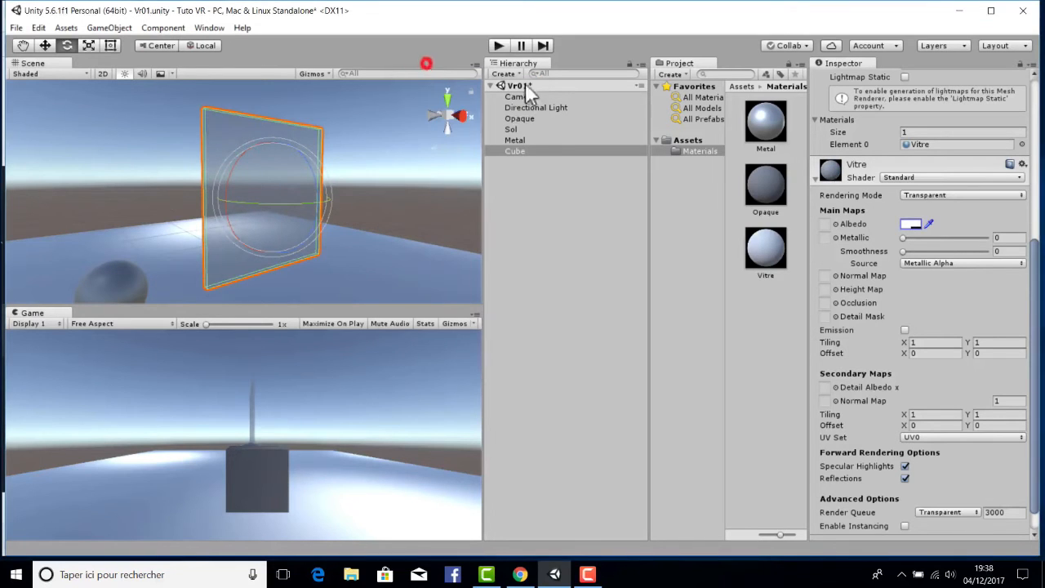
click(357, 179)
scroll(317, 184, up, 2)
middle_drag(303, 187, 190, 152)
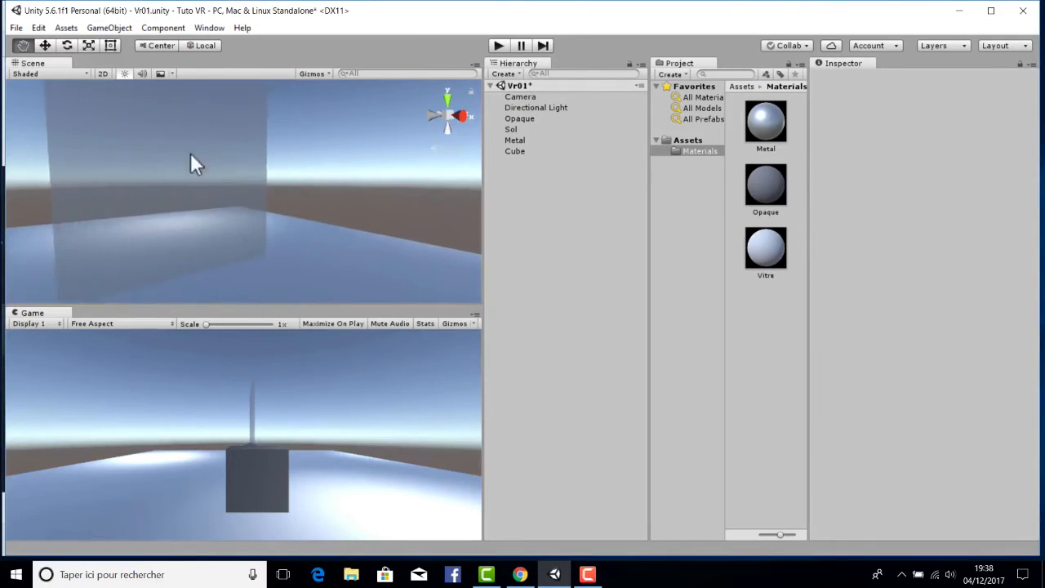
right_drag(190, 153, 182, 159)
middle_drag(266, 215, 369, 245)
click(297, 163)
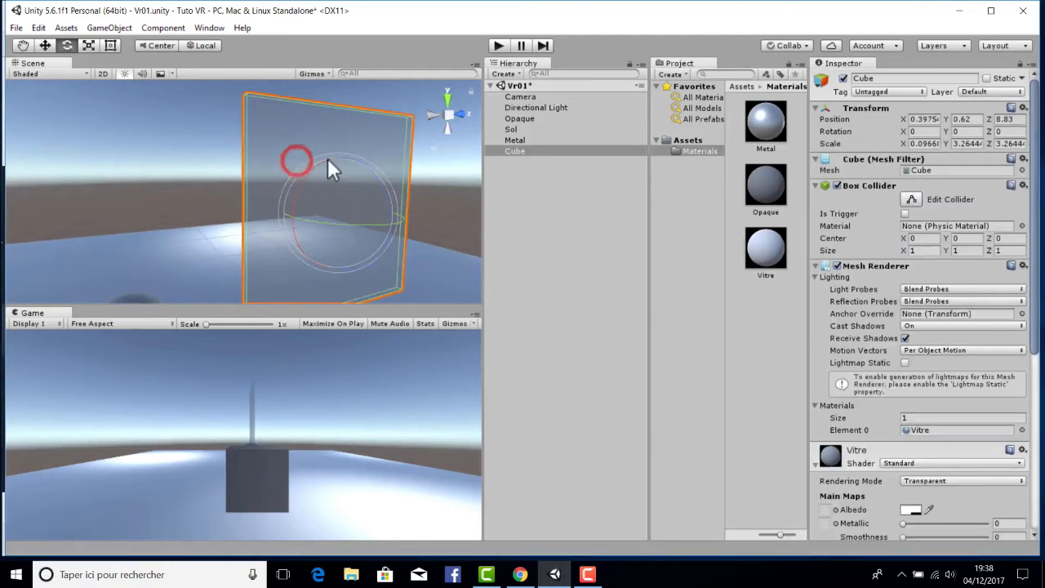
scroll(969, 438, down, 5)
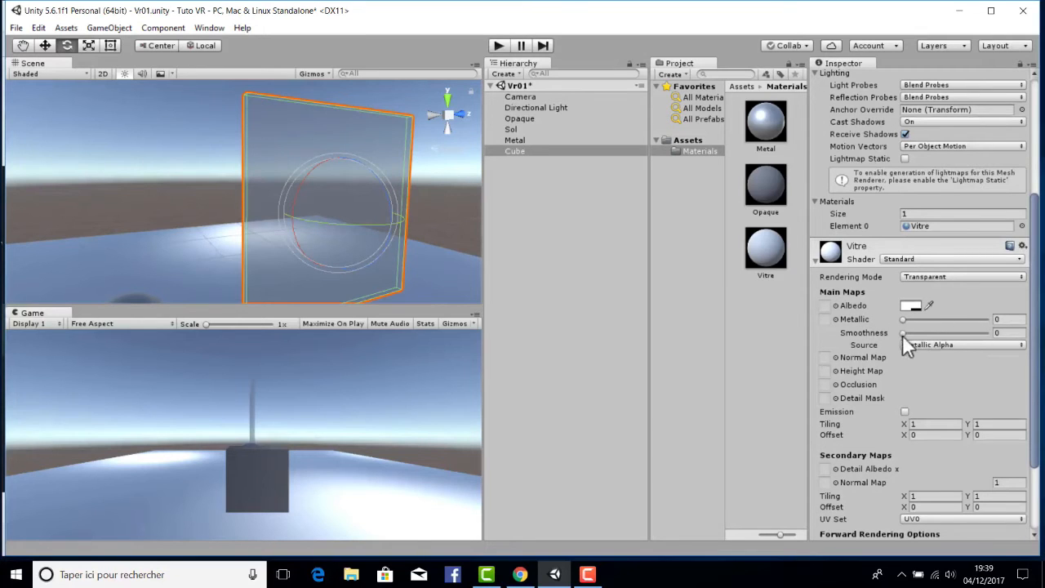
drag(903, 334, 991, 336)
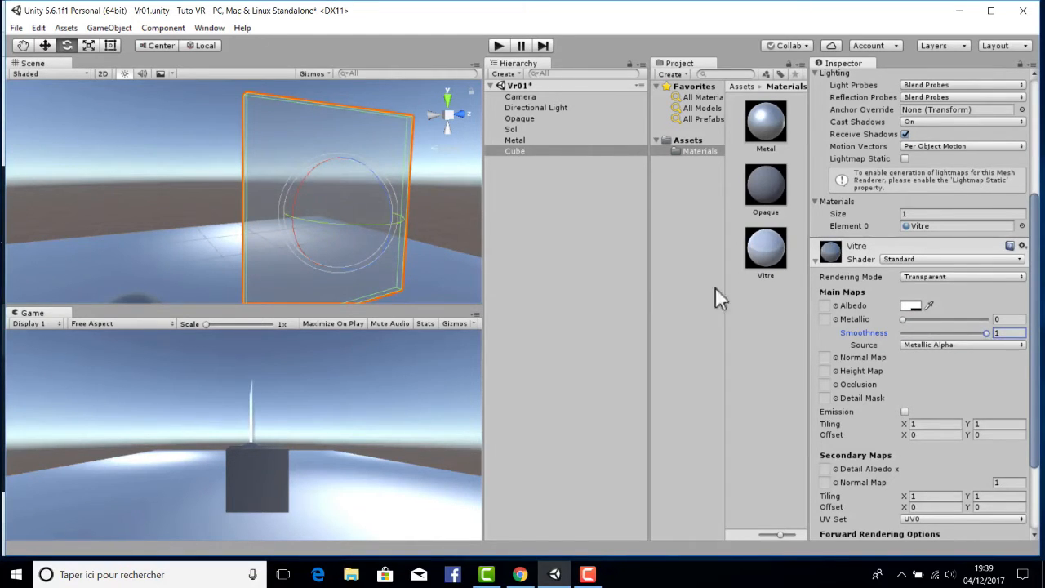
Rename the thin panel's Cube object to Vitre.
scroll(382, 205, down, 5)
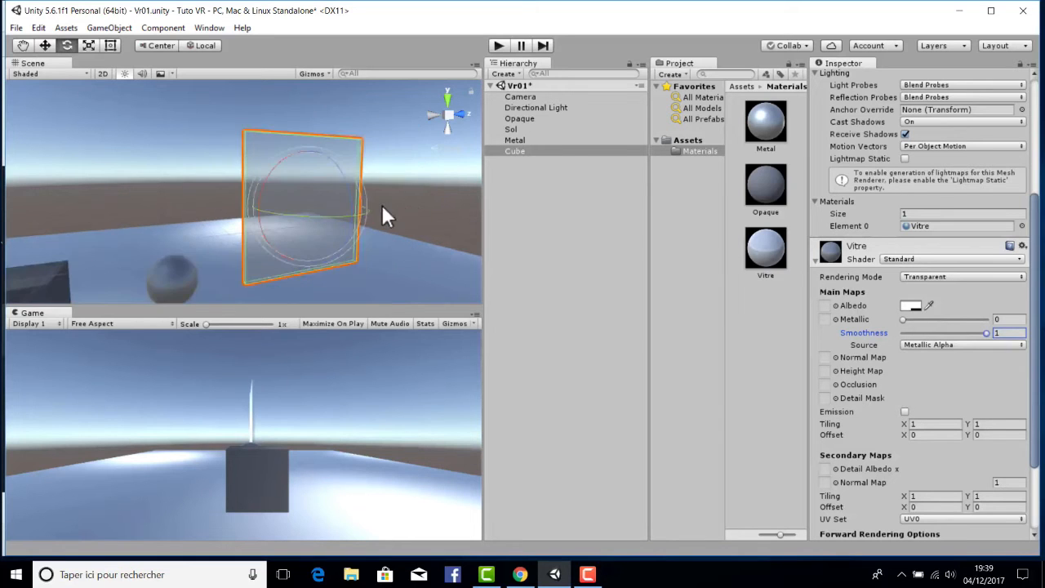
scroll(382, 205, up, 8)
middle_drag(363, 213, 243, 237)
right_drag(243, 238, 416, 227)
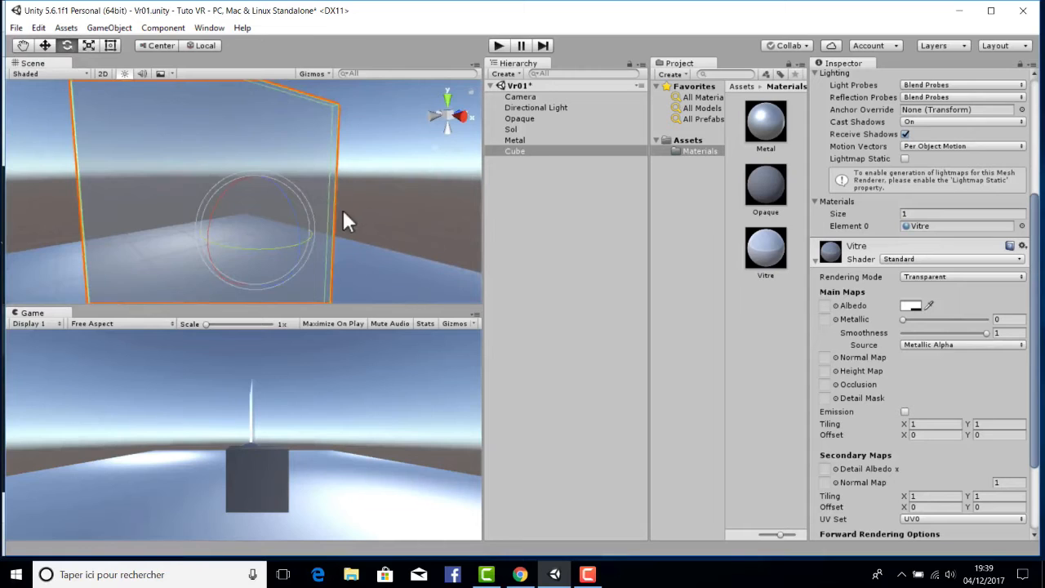
scroll(379, 200, down, 3)
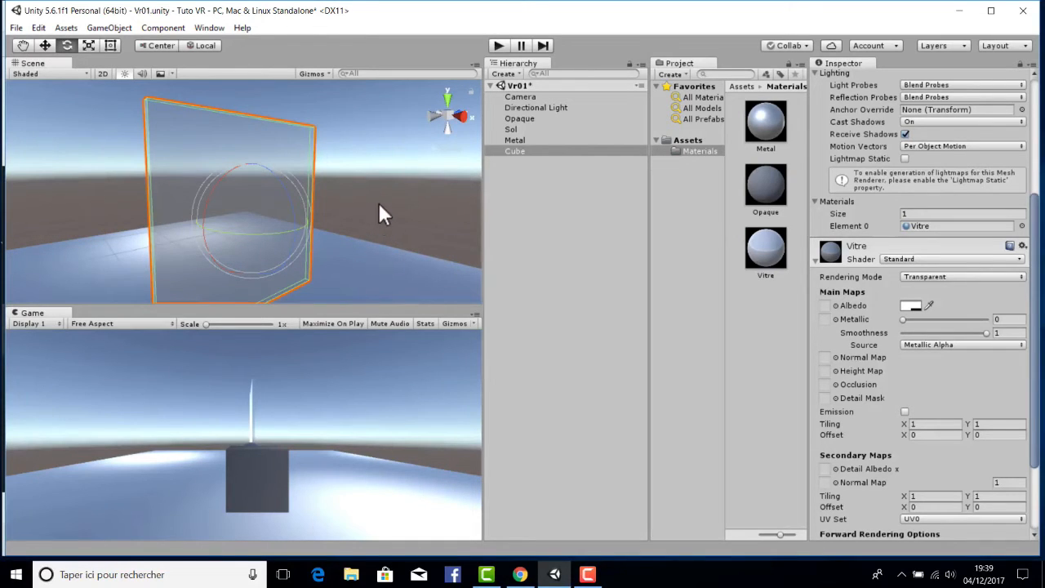
click(513, 151)
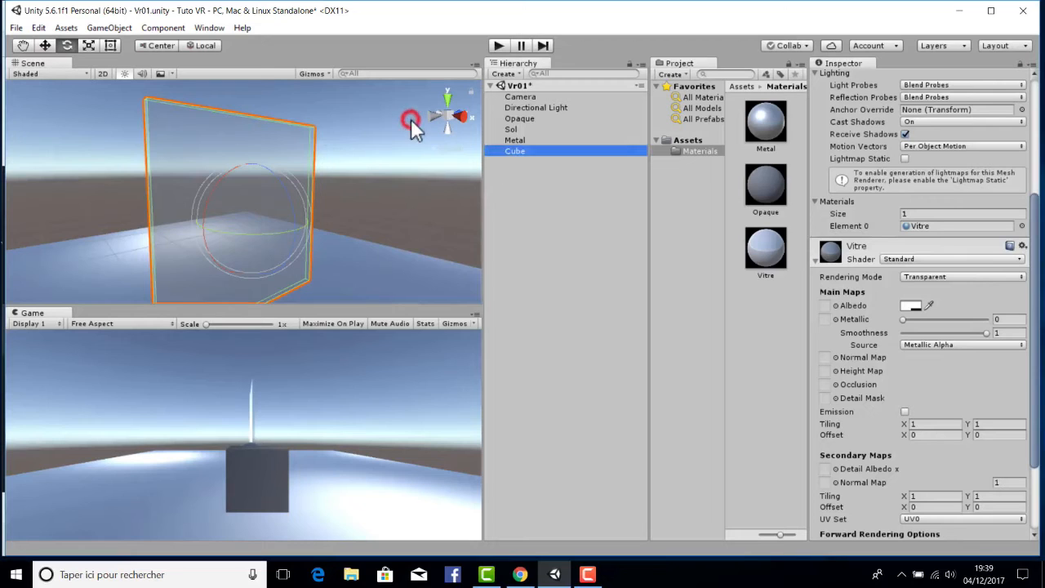
right_click(513, 151)
click(547, 196)
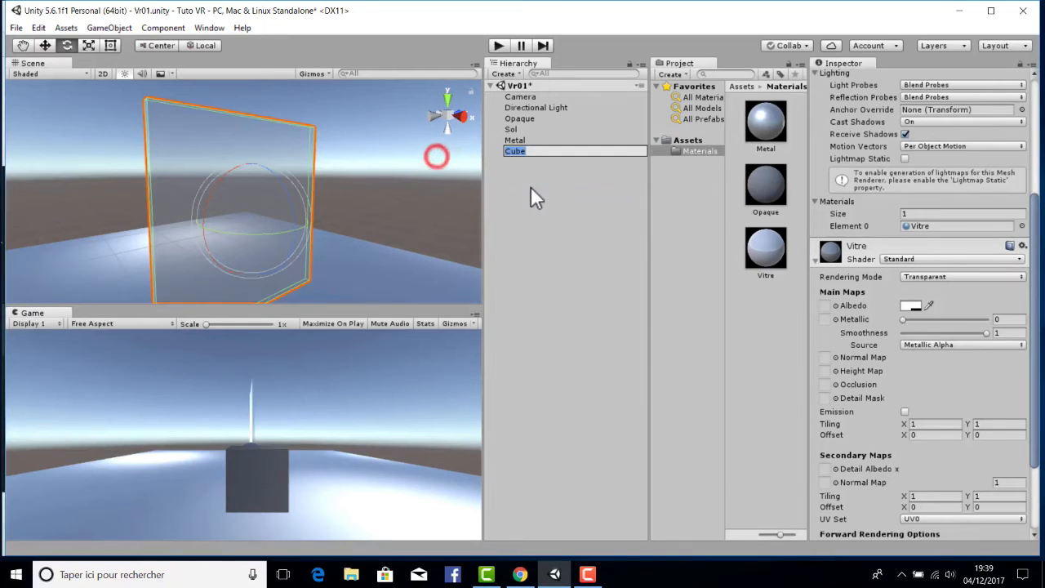
text(Vitre)
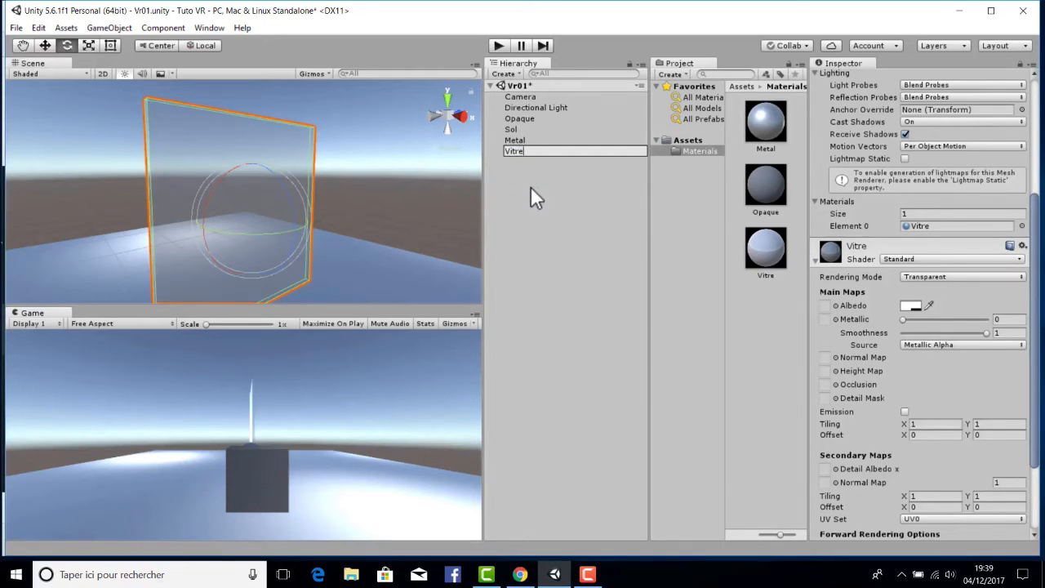
key(Return)
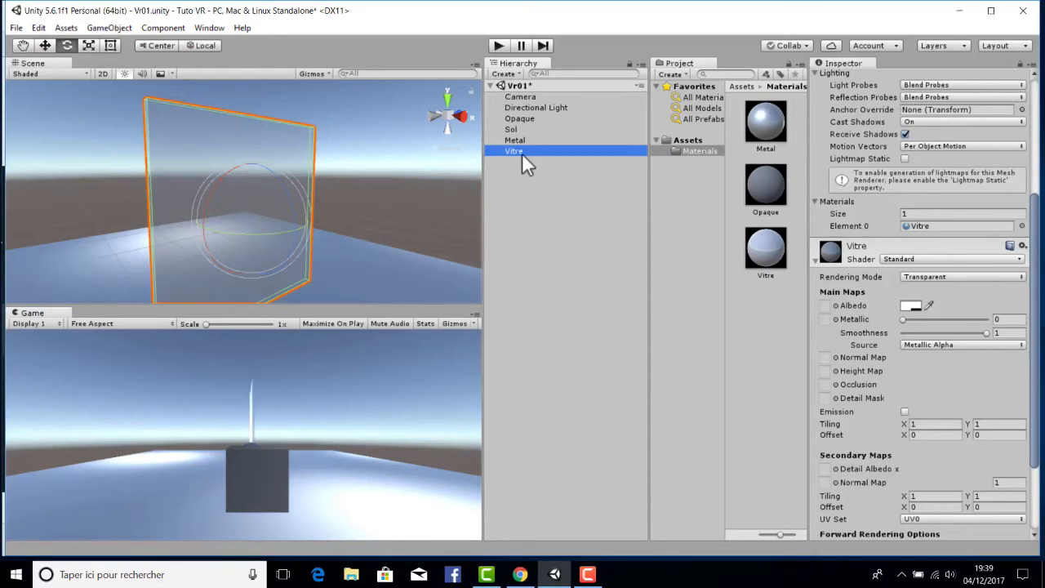
Duplicate the Vitre panel and move the copy clear of the original, farther back in the scene.
right_click(522, 155)
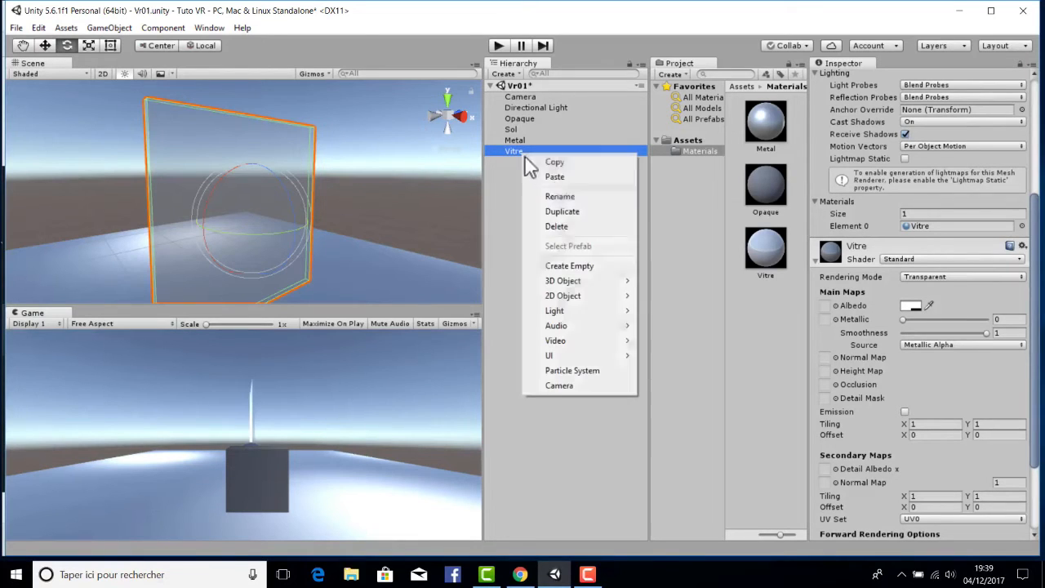
click(573, 213)
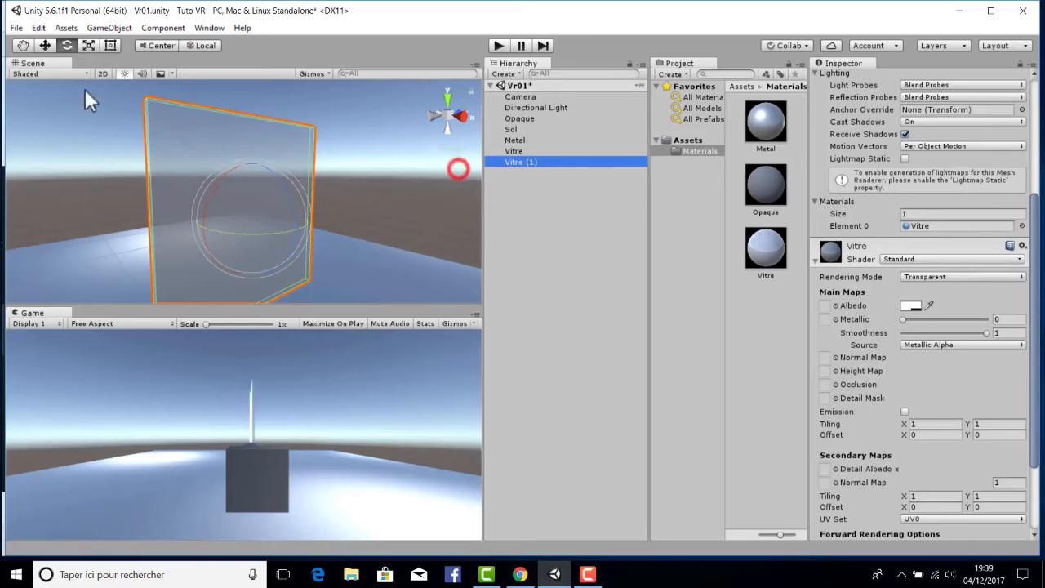
click(45, 45)
drag(275, 220, 400, 178)
Rename the duplicated panel object to Brique.
right_click(542, 160)
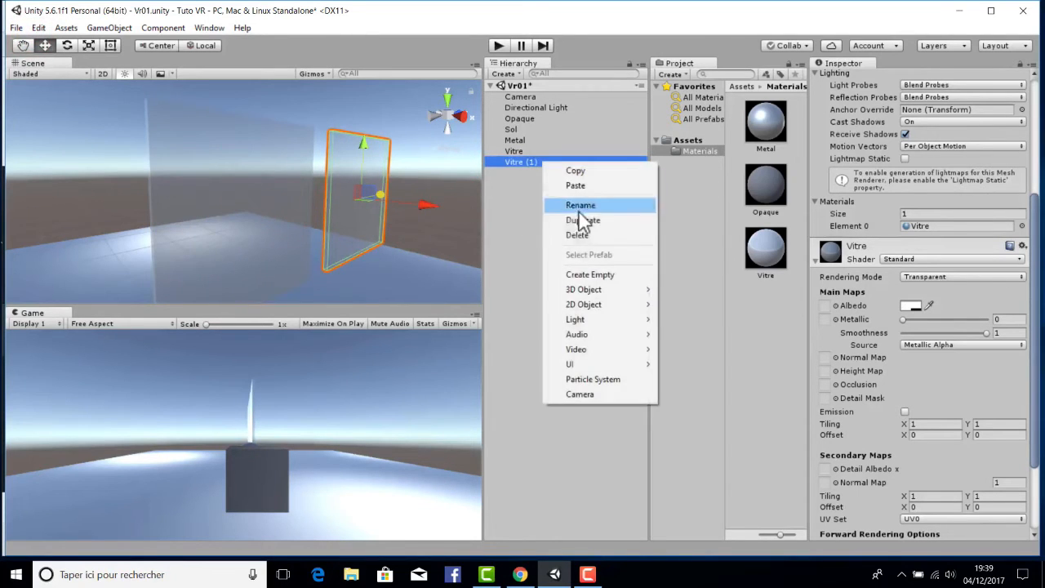
click(573, 208)
text(Brique)
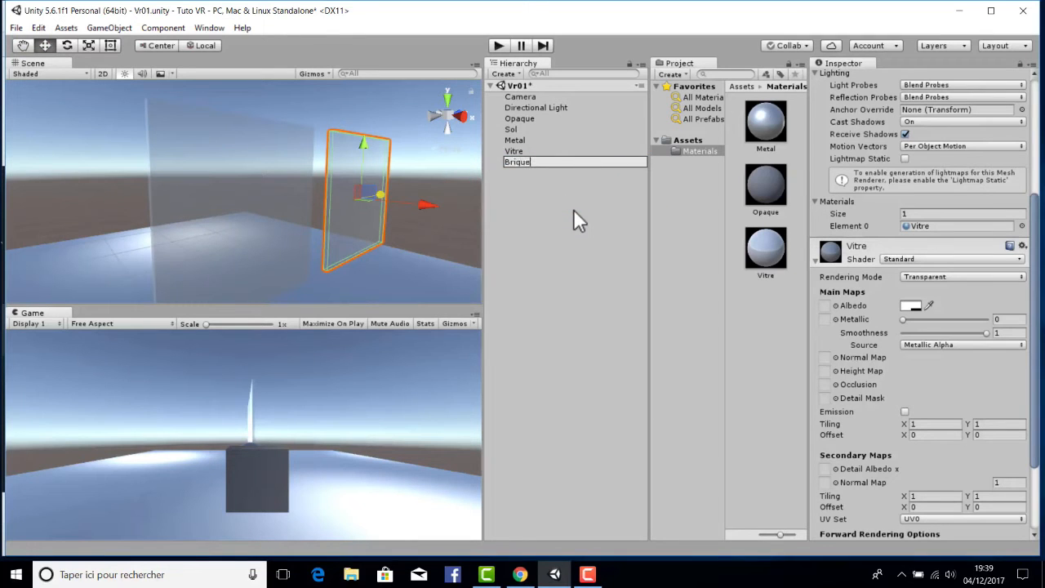
key(Return)
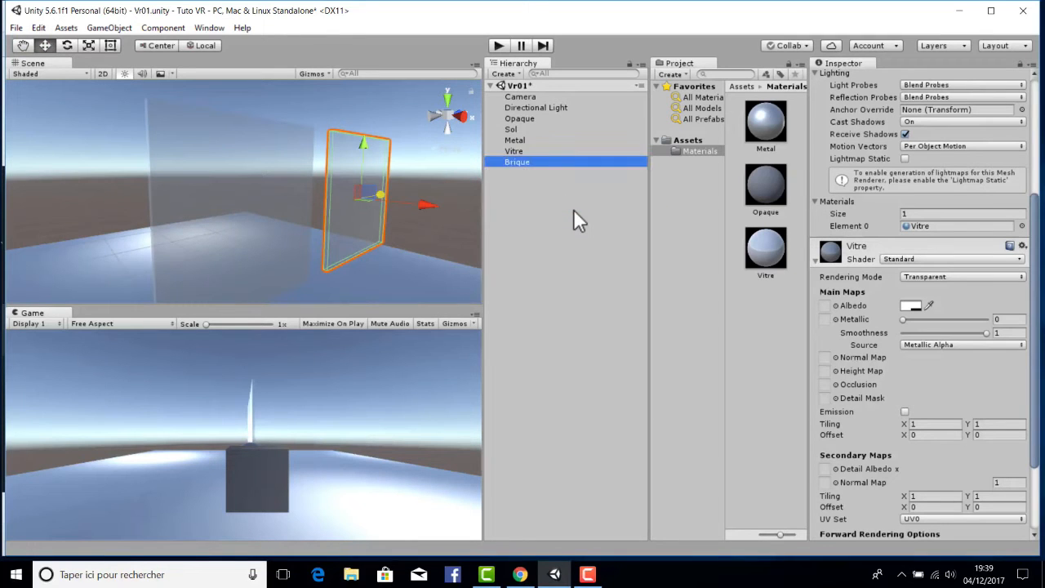
Create a material named Brique in the Materials folder and apply it to the Brique panel.
right_click(781, 320)
mouse_move(834, 68)
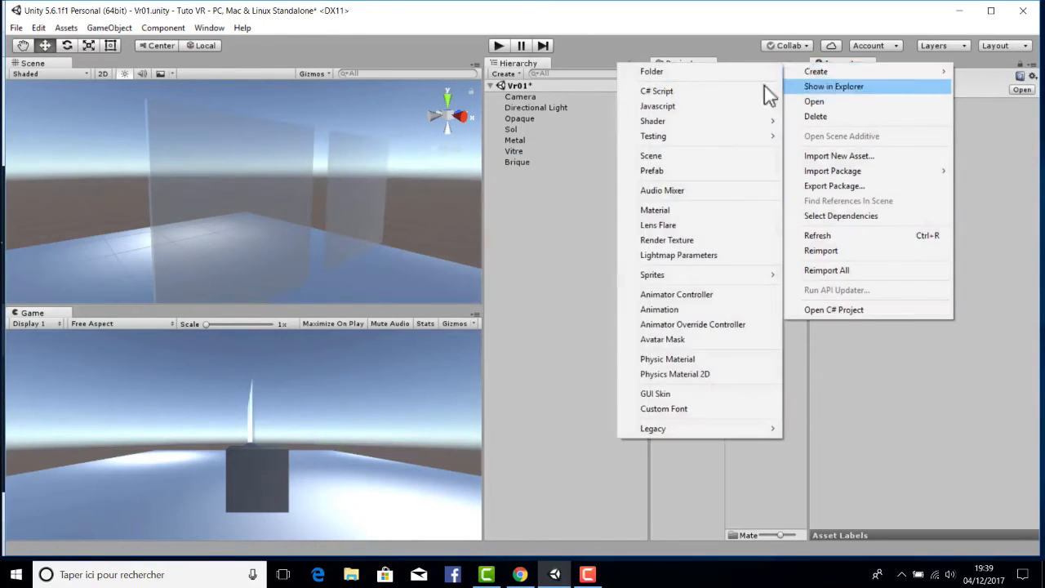
click(662, 210)
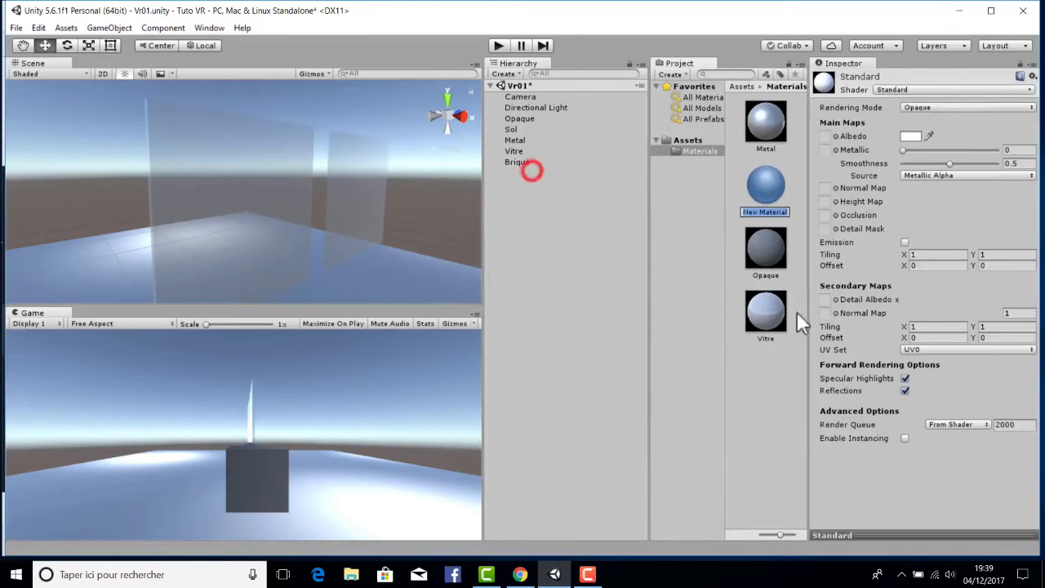
text(Brique)
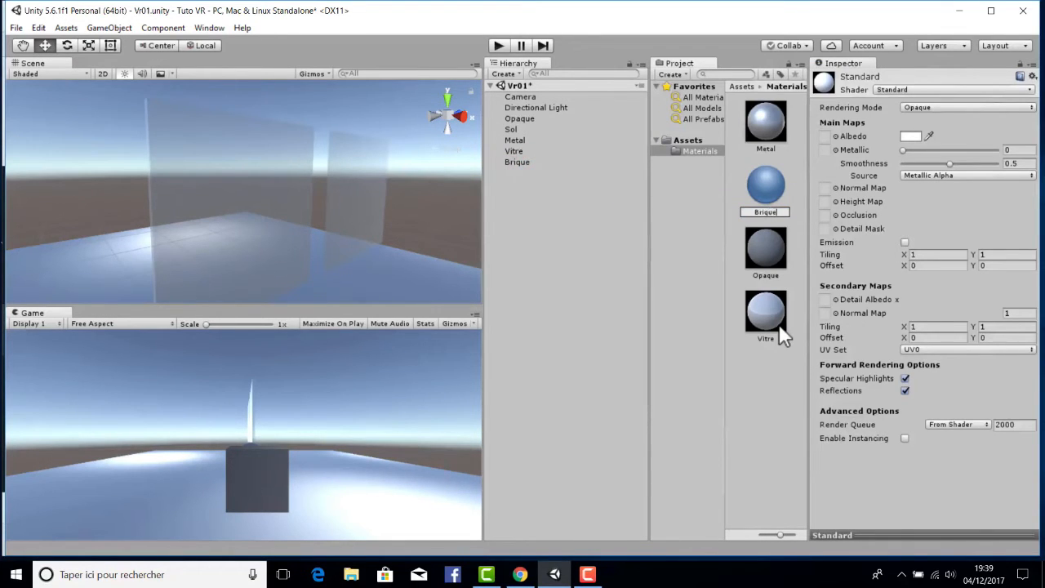
key(Return)
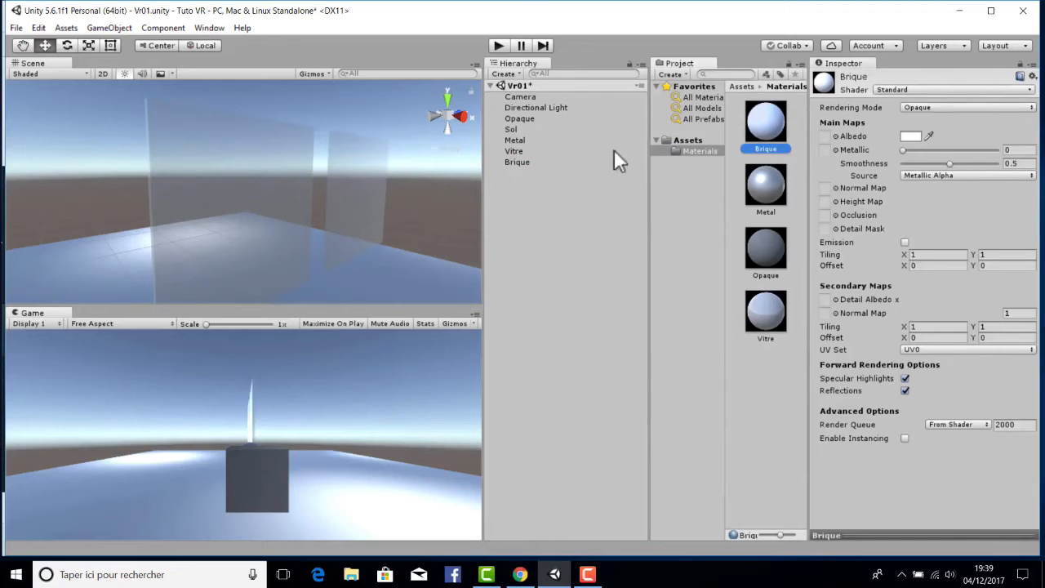
drag(403, 163, 363, 182)
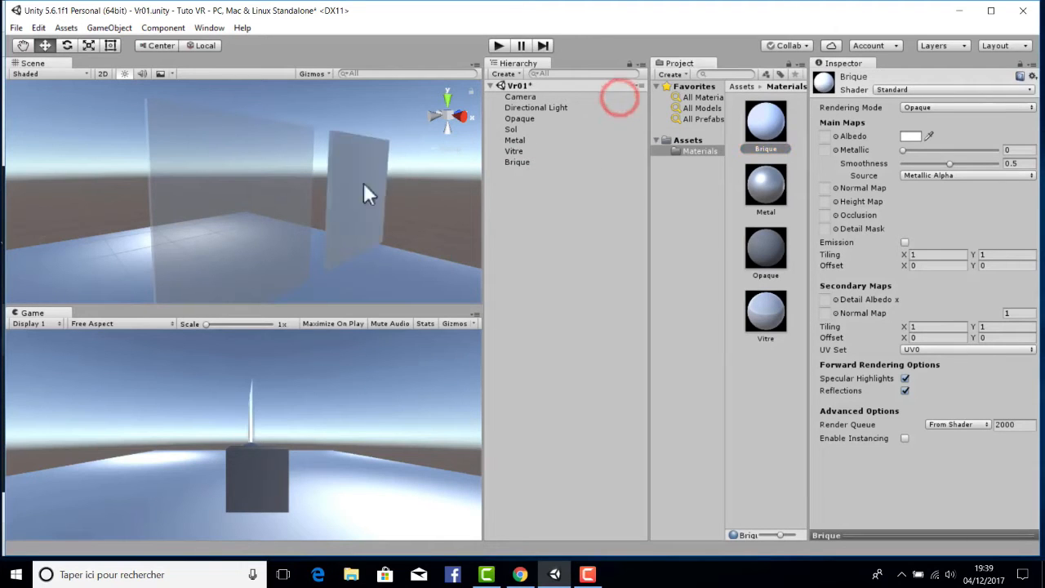
right_drag(363, 182, 430, 215)
middle_drag(343, 228, 155, 163)
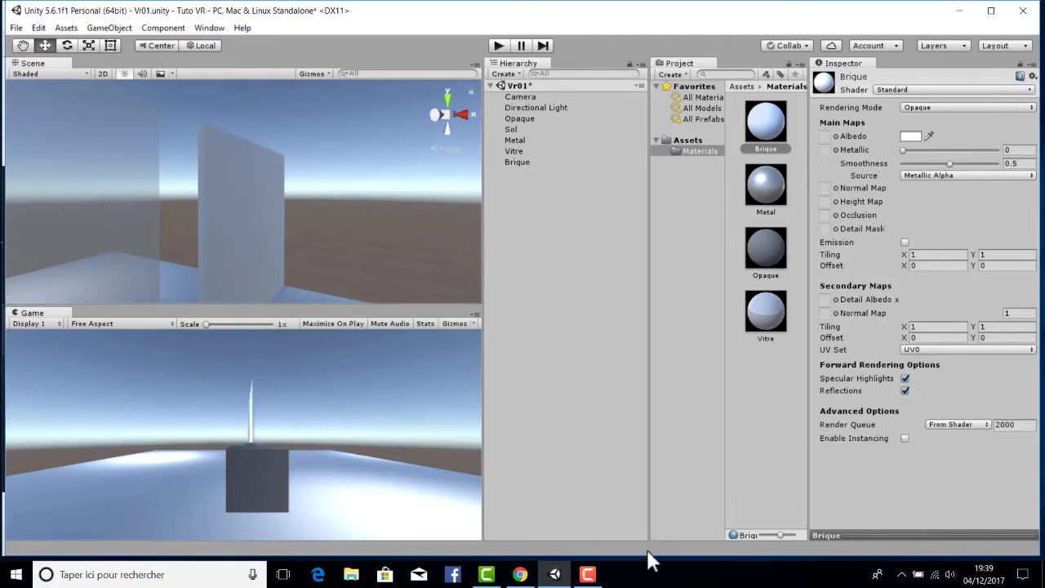
Switch to the desktop and open the Brique folder inside Texture in Fichiers de cours.
click(959, 10)
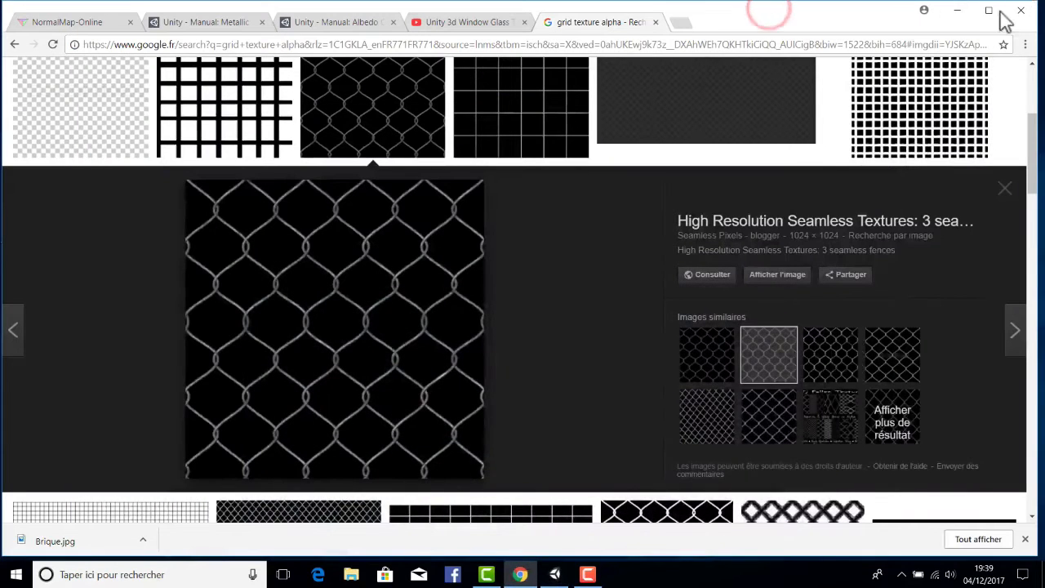
click(949, 11)
double_click(163, 154)
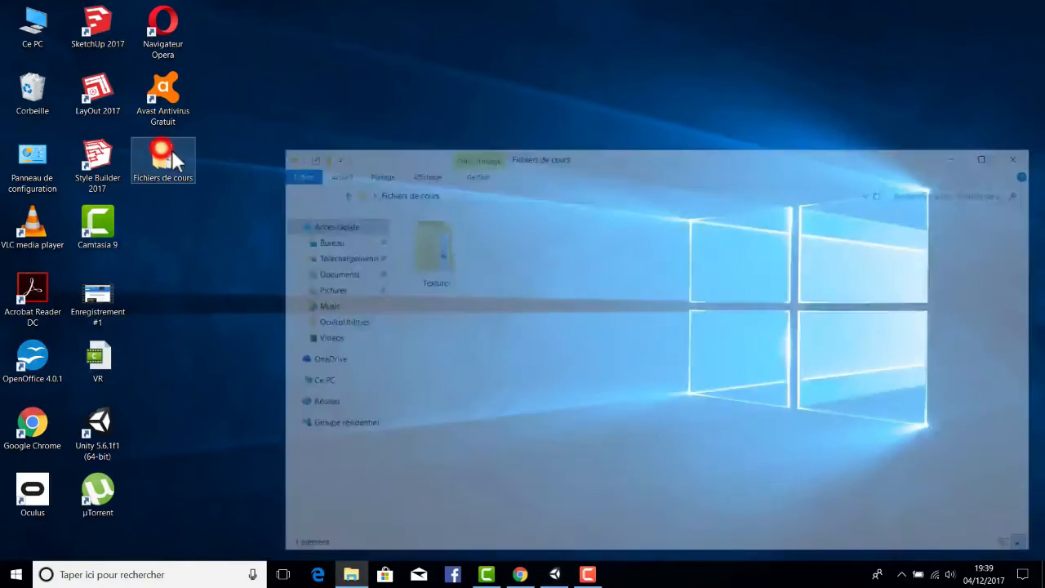
double_click(433, 248)
double_click(431, 245)
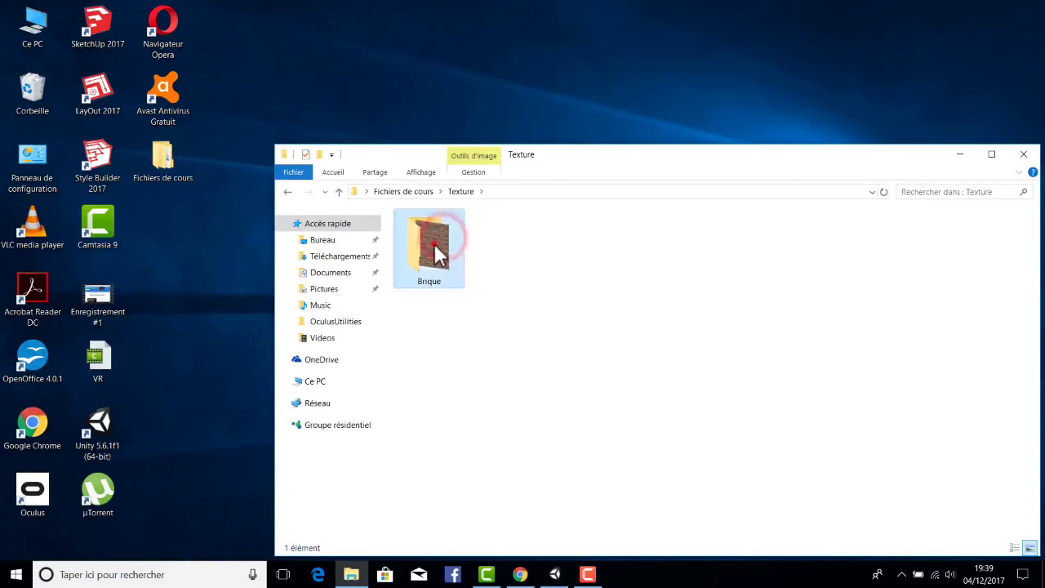
Switch back to Unity and create a folder named Textures in Assets.
click(554, 574)
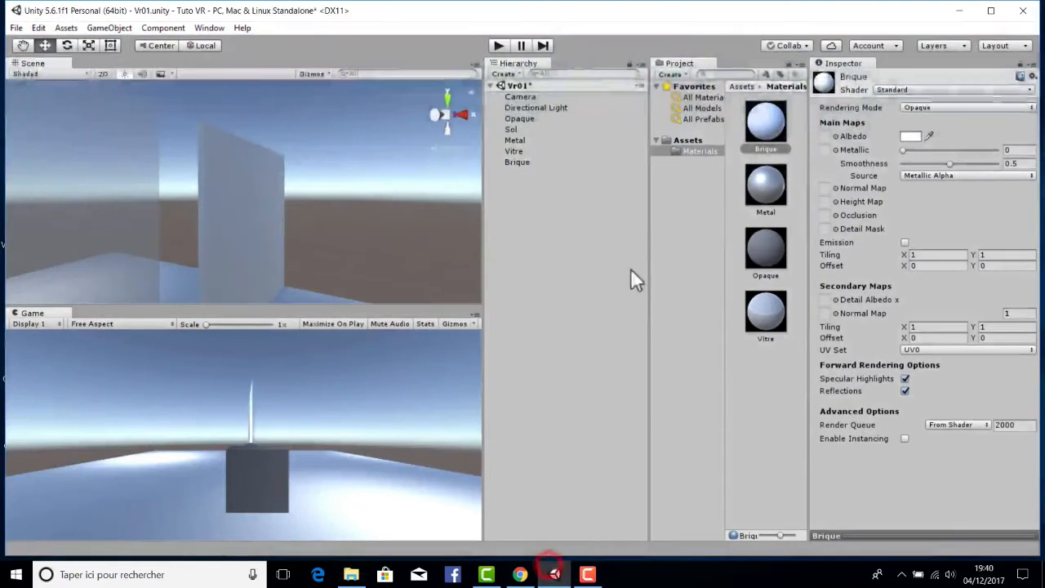
right_click(755, 273)
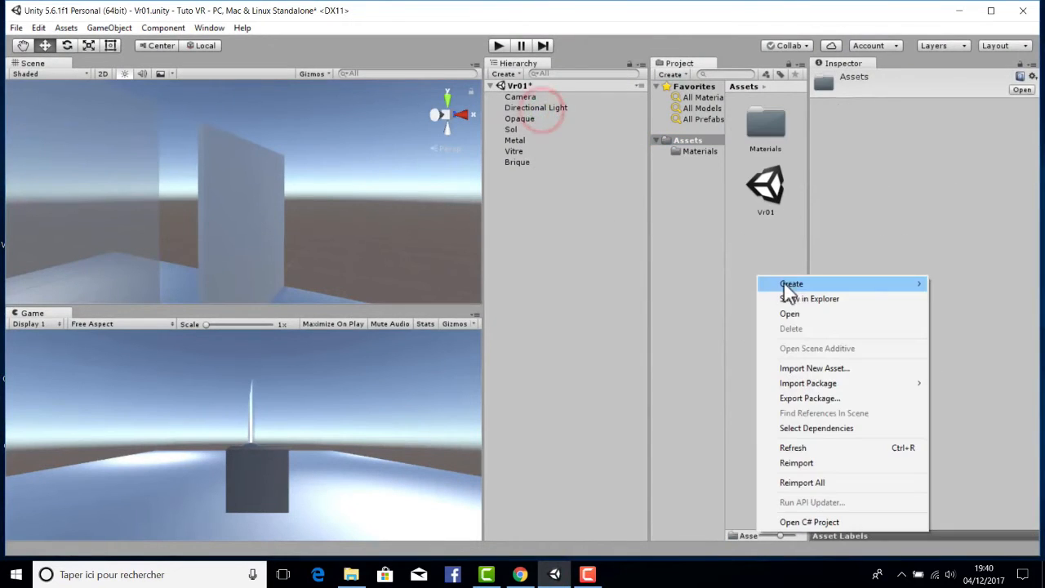
mouse_move(768, 276)
click(627, 221)
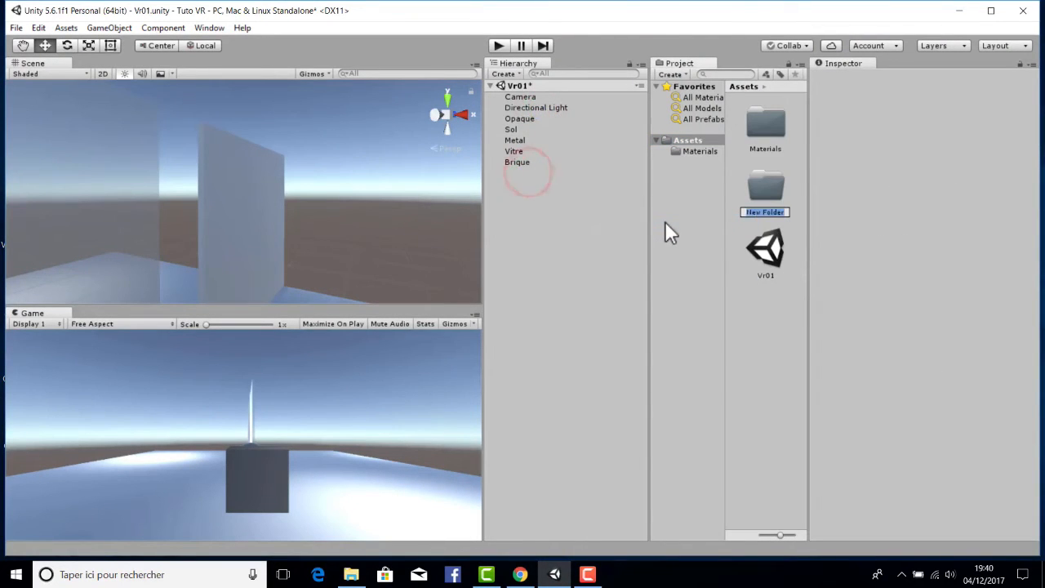
text(Textures)
key(Return)
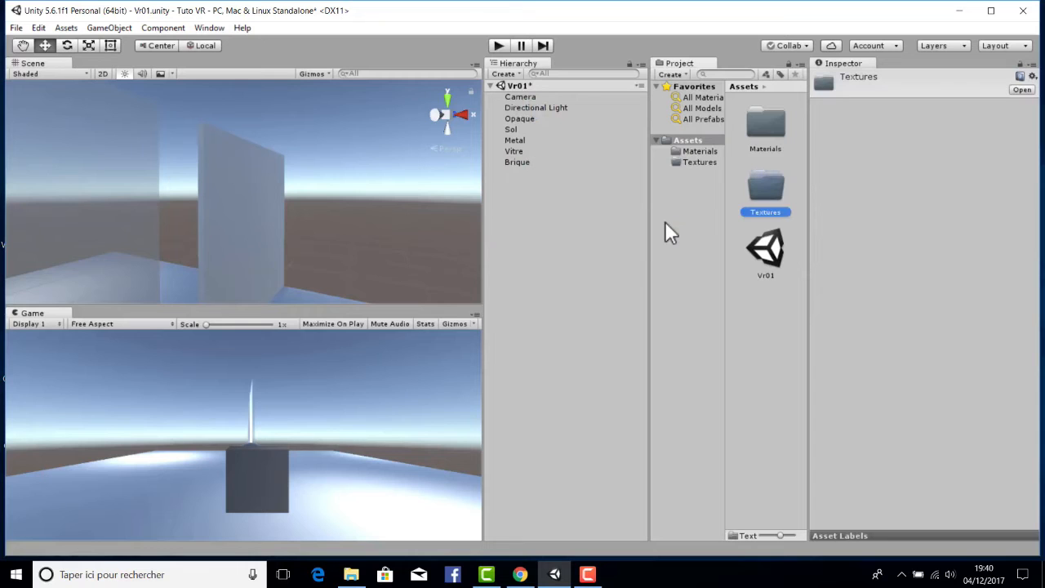
Import the Brique image from the file explorer into the project's new Textures folder.
double_click(760, 192)
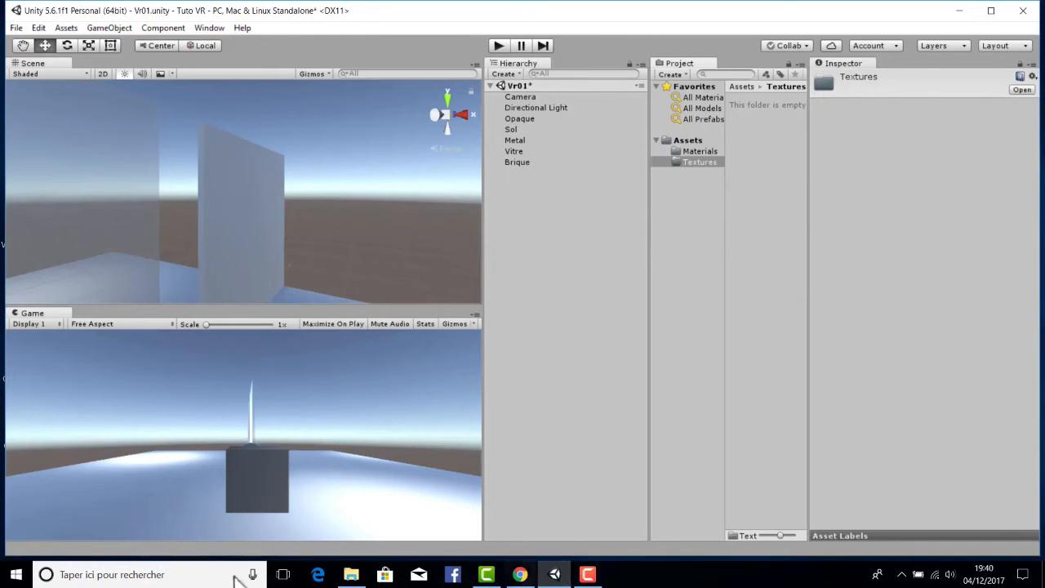
click(349, 573)
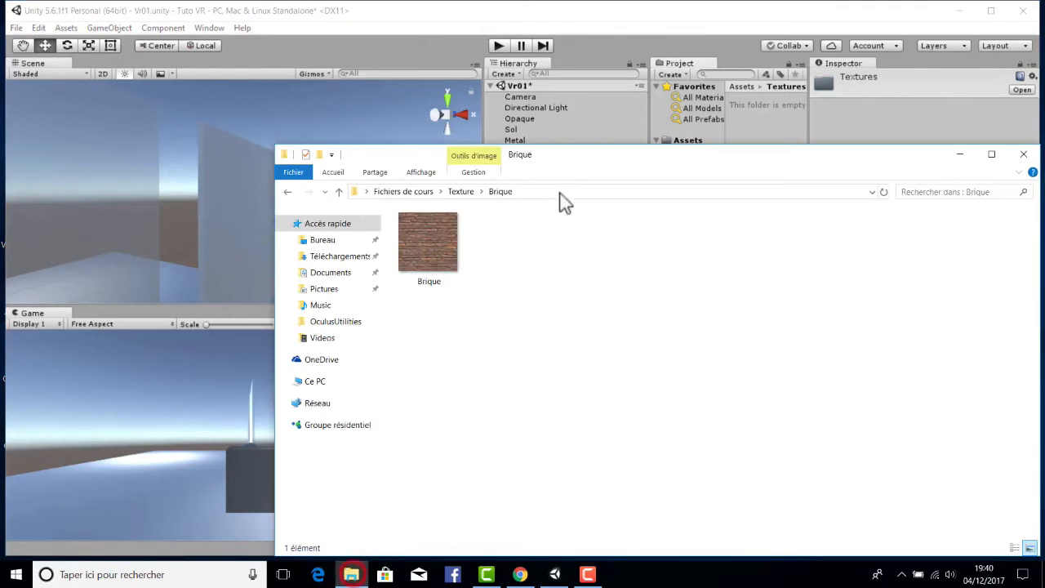
drag(454, 249, 757, 120)
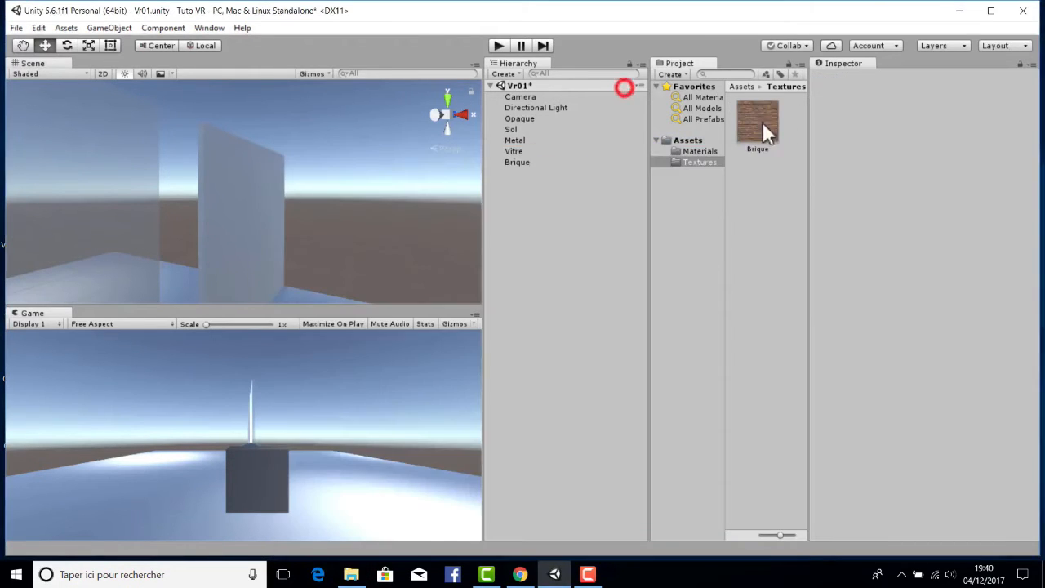
Open the import settings of the Brique texture and review the available texture types, keeping Default.
click(762, 121)
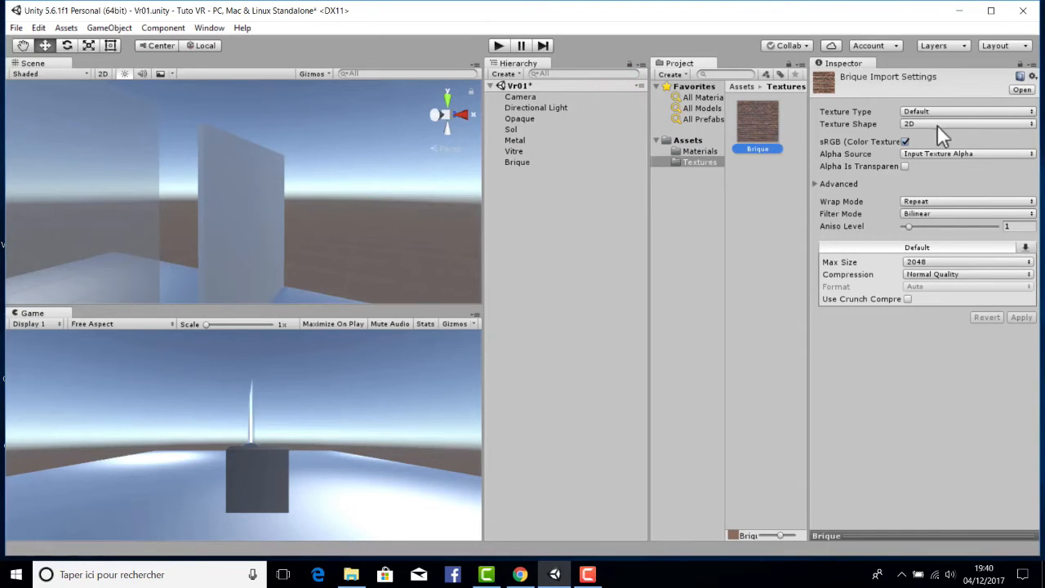
click(913, 114)
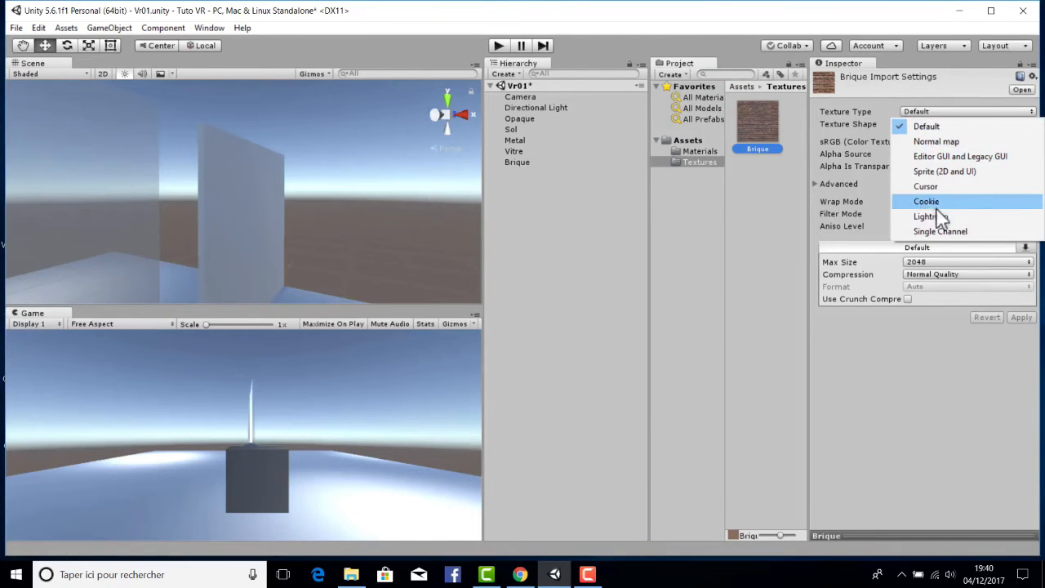
click(938, 128)
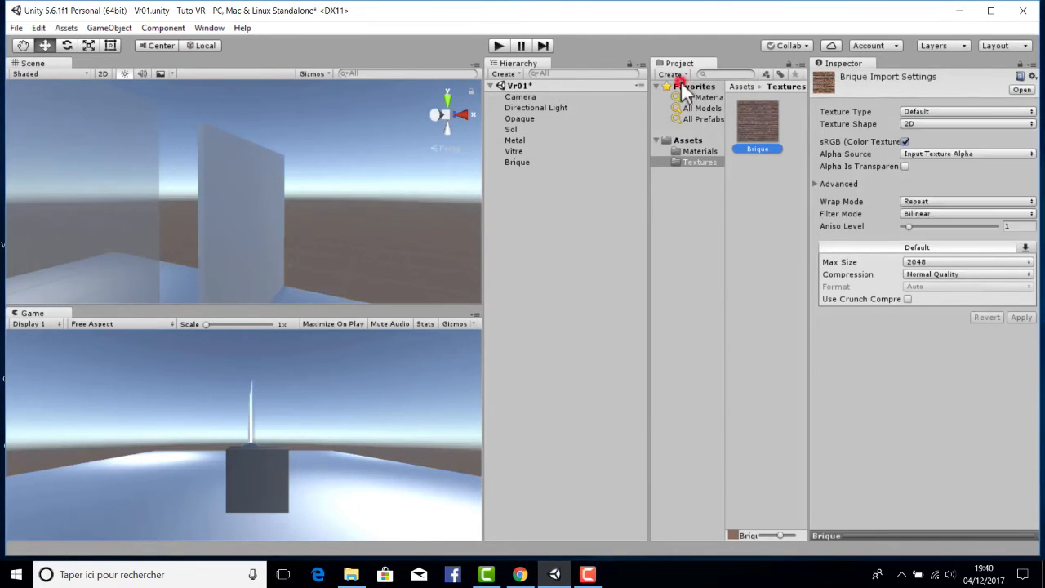
Try the Cube texture shape on the Brique texture and set it back to 2D.
click(912, 124)
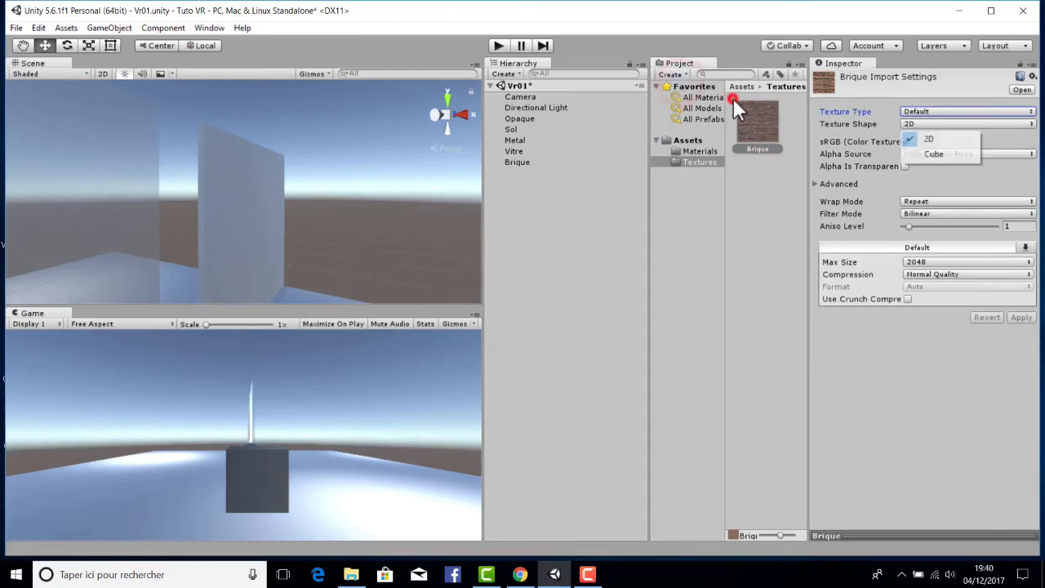
click(886, 124)
click(916, 125)
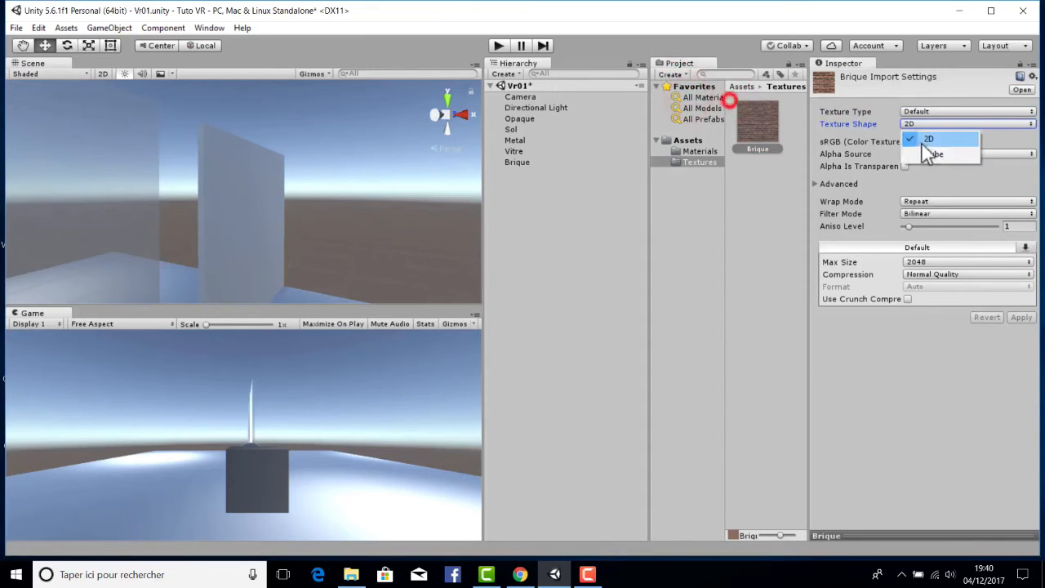
click(925, 152)
click(922, 124)
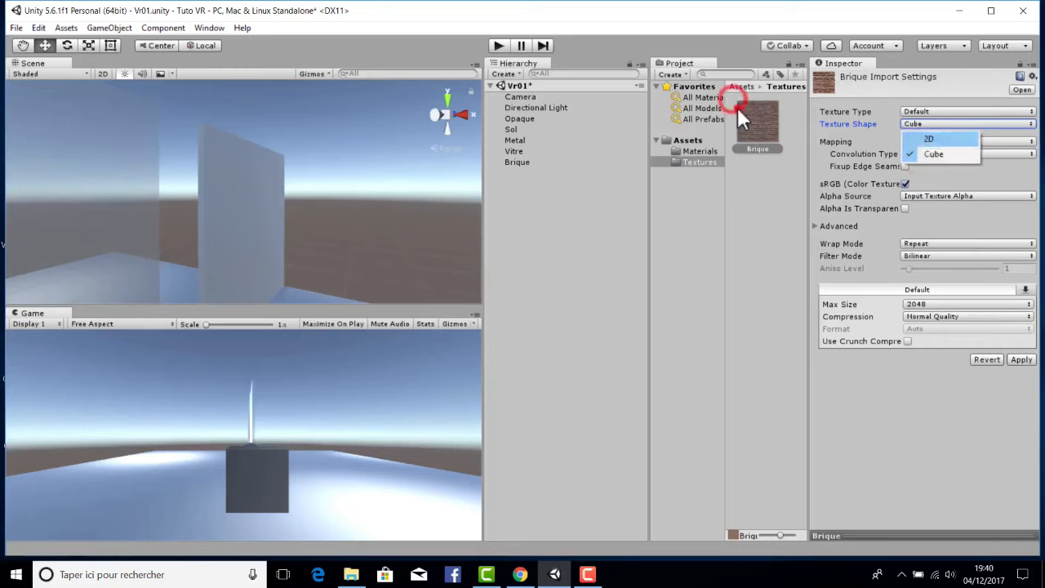
key(Return)
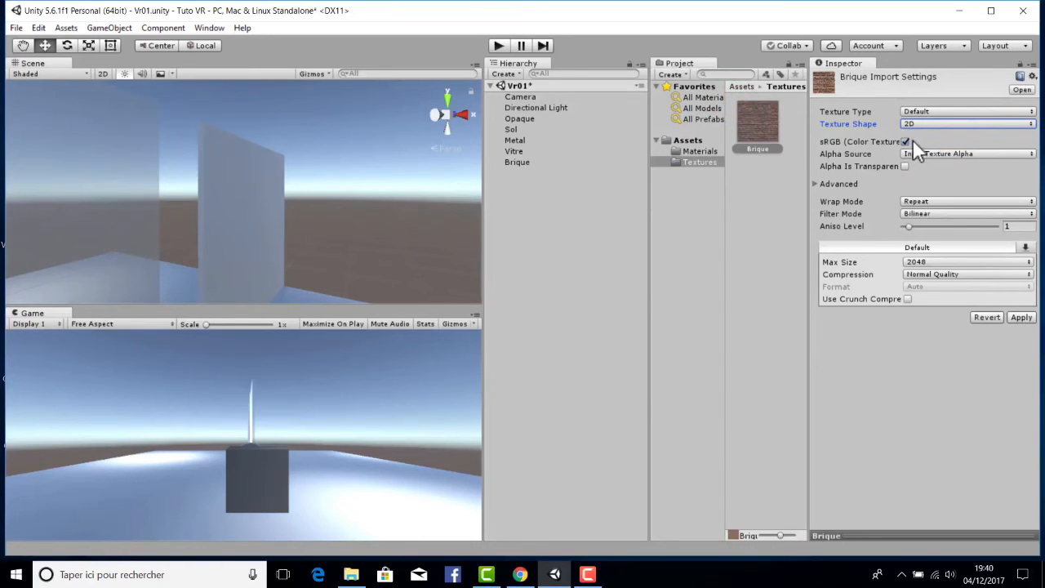
Review the wrap mode, maximum size and compression options in the Brique texture's import settings.
click(912, 204)
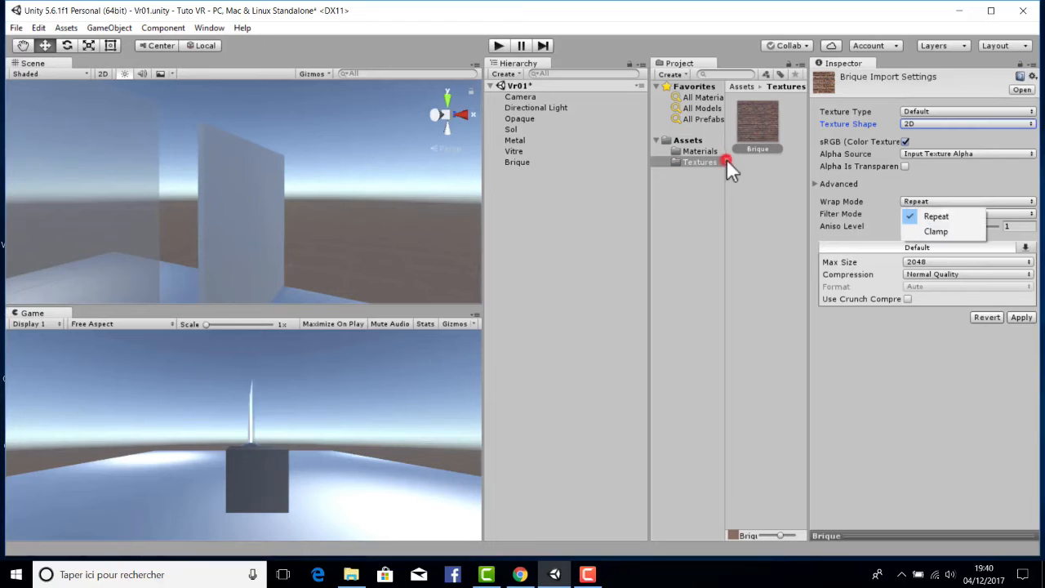
click(871, 181)
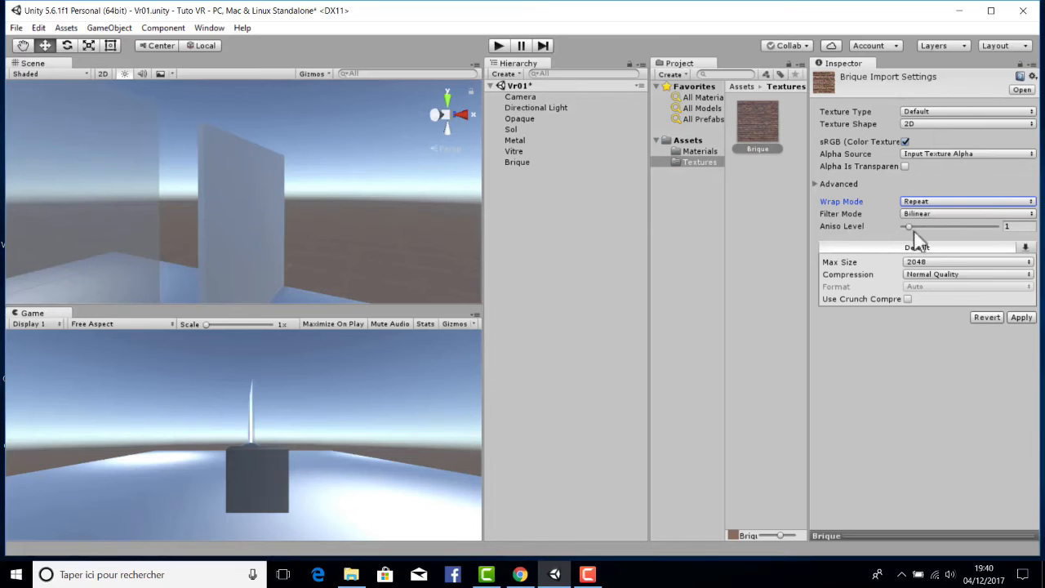
click(926, 261)
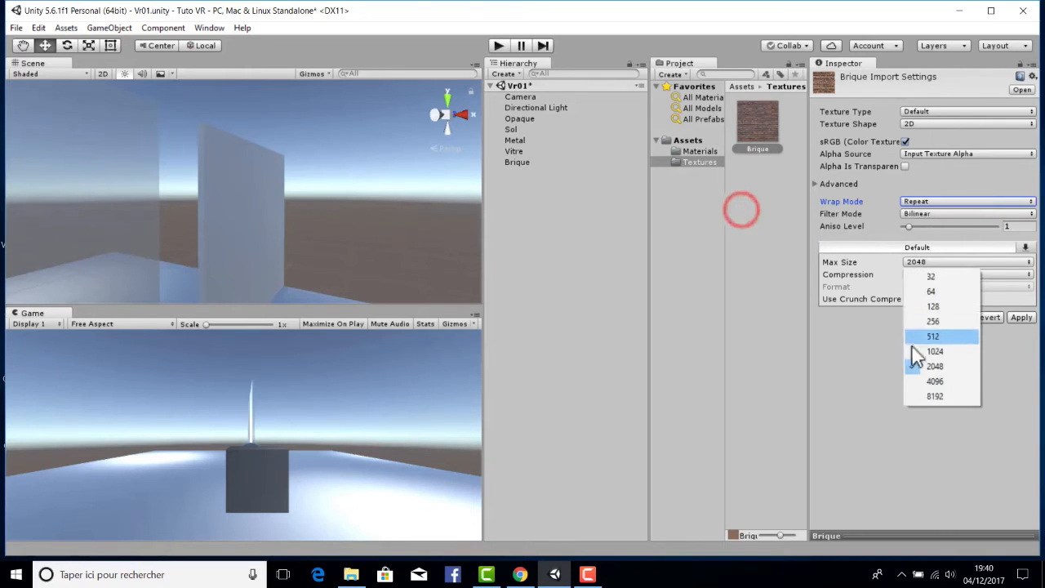
click(850, 339)
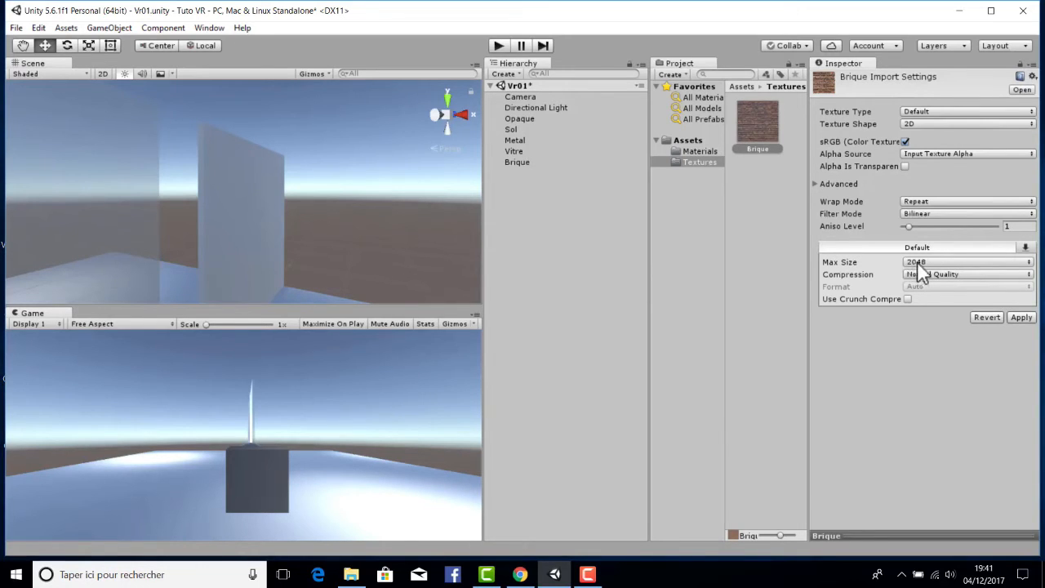
click(927, 262)
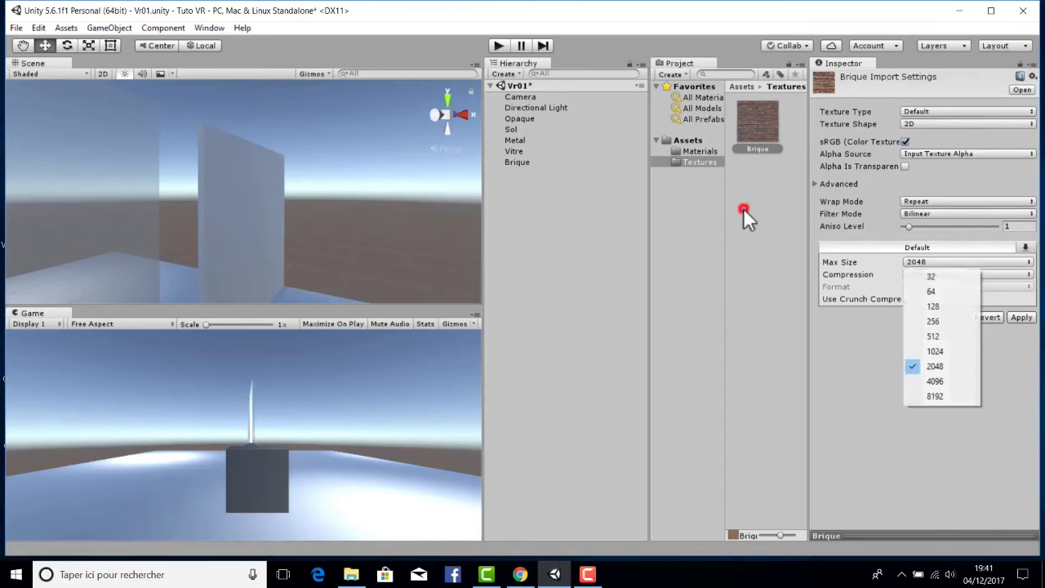
click(897, 353)
click(955, 274)
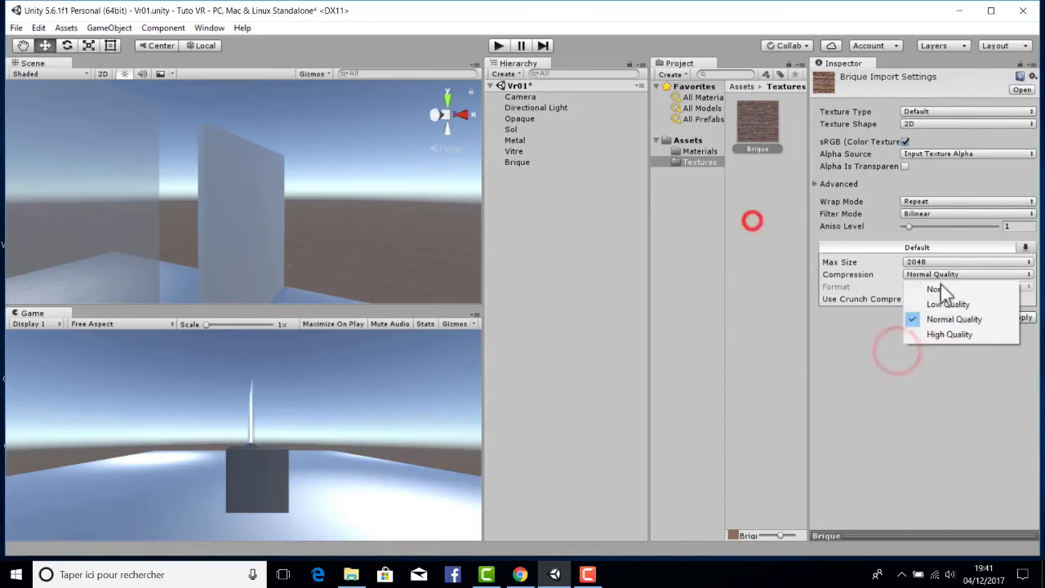
click(932, 263)
click(742, 205)
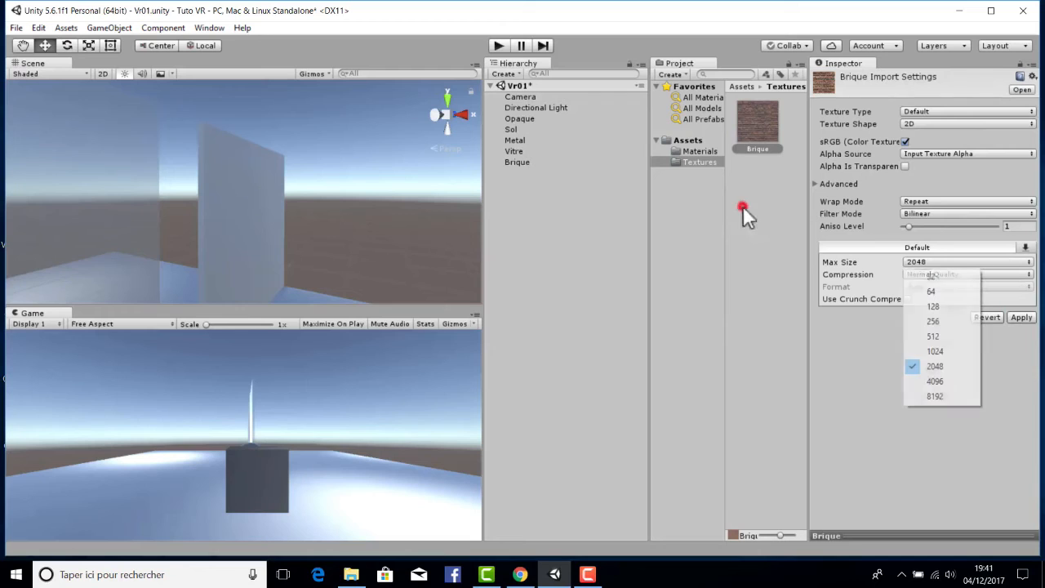
click(707, 271)
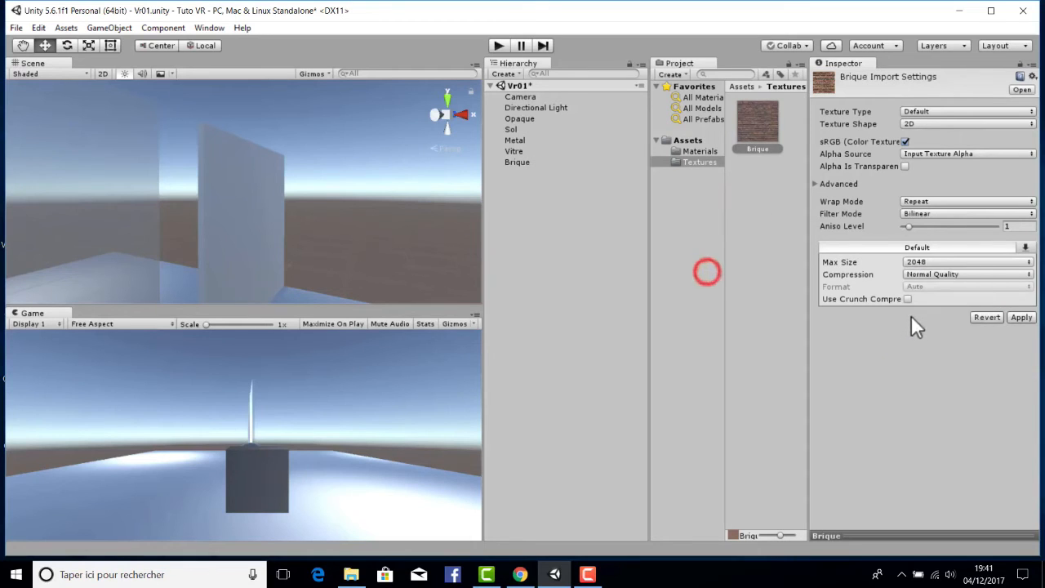
Select the Brique panel, reverting the texture's unapplied import settings, and assign the Brique texture as its material's albedo map.
click(514, 161)
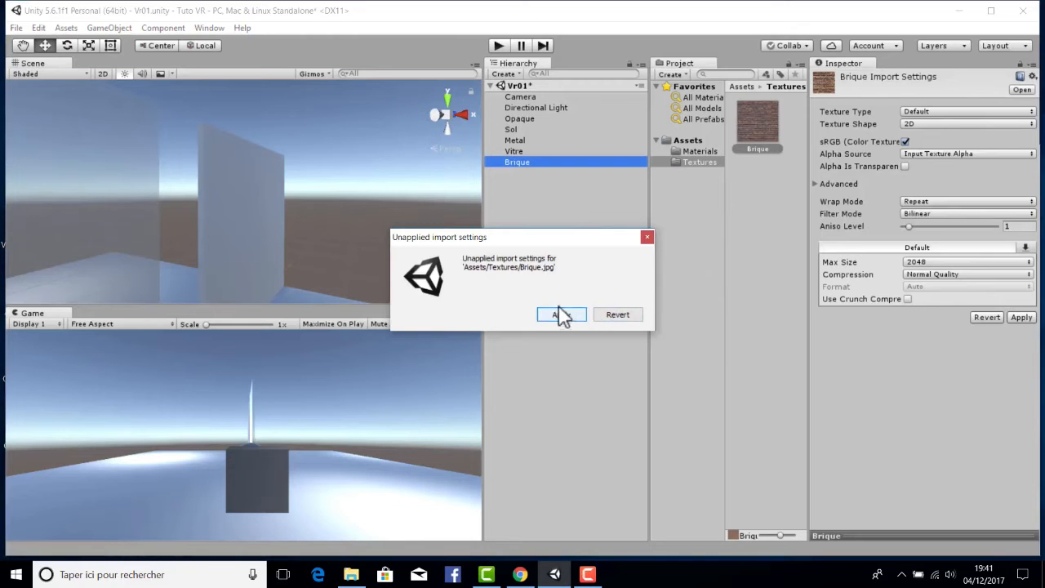
click(617, 314)
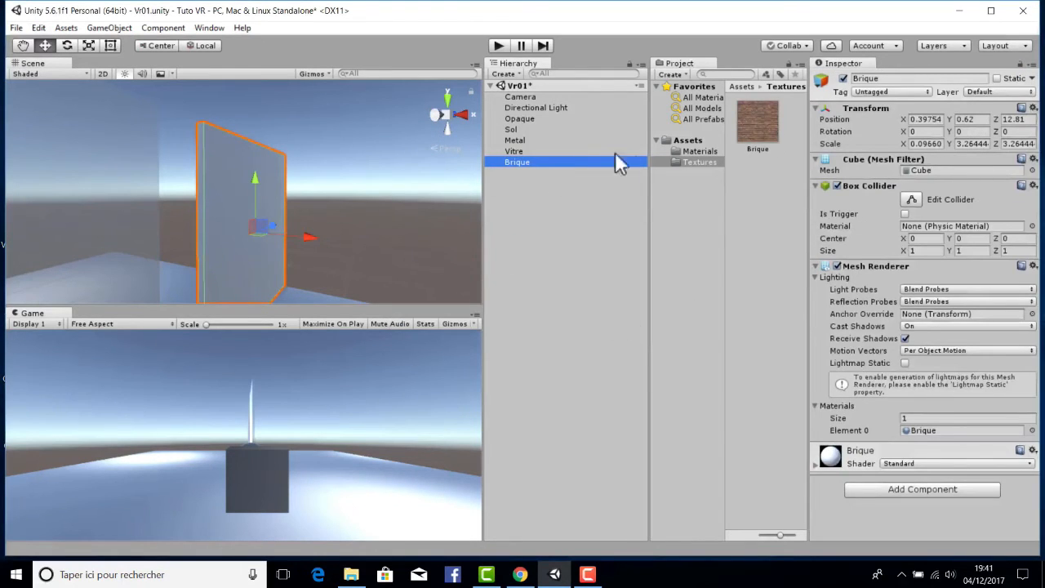
click(860, 450)
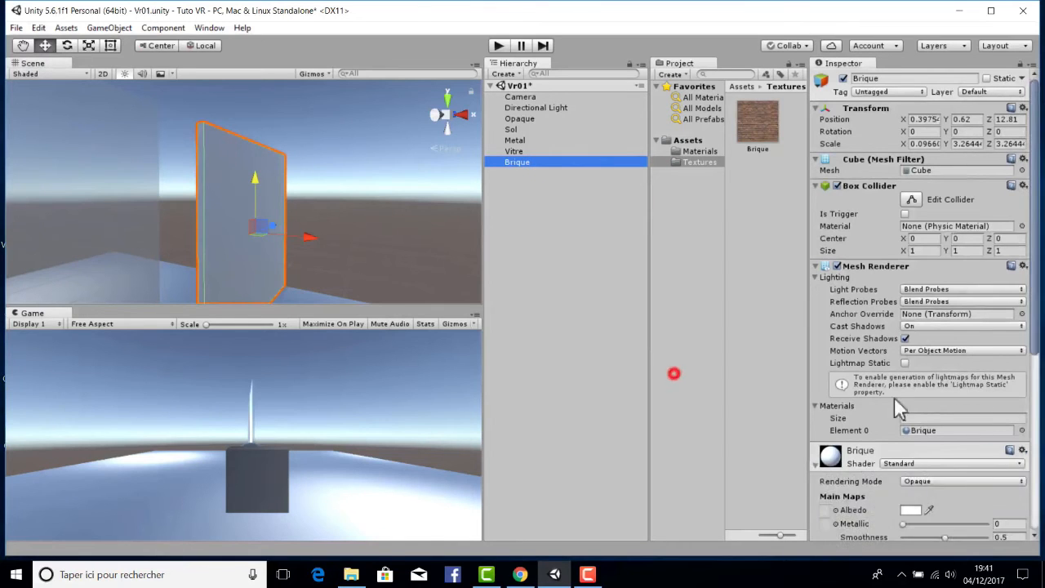
scroll(845, 280, down, 5)
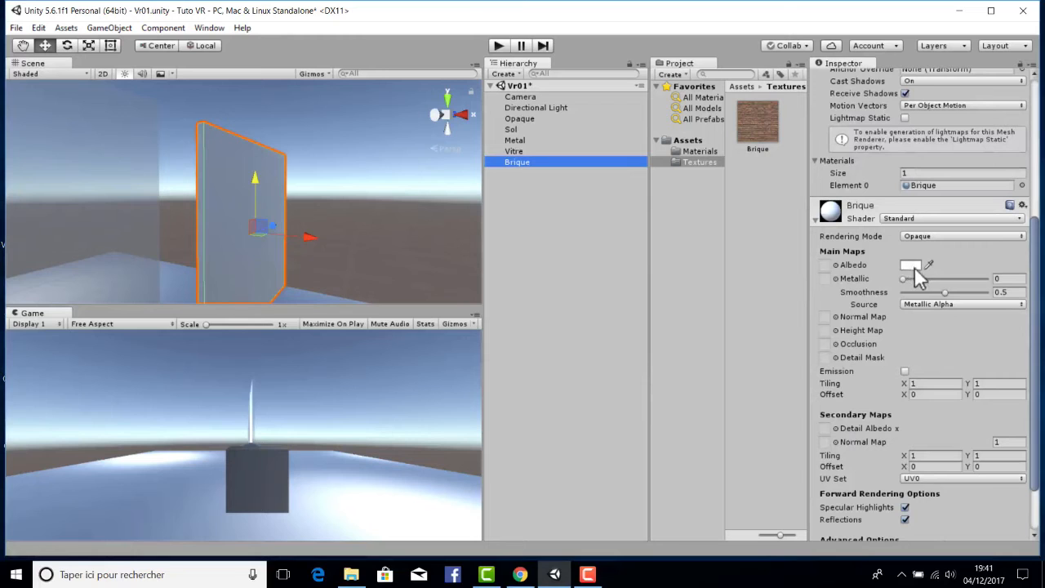
click(835, 264)
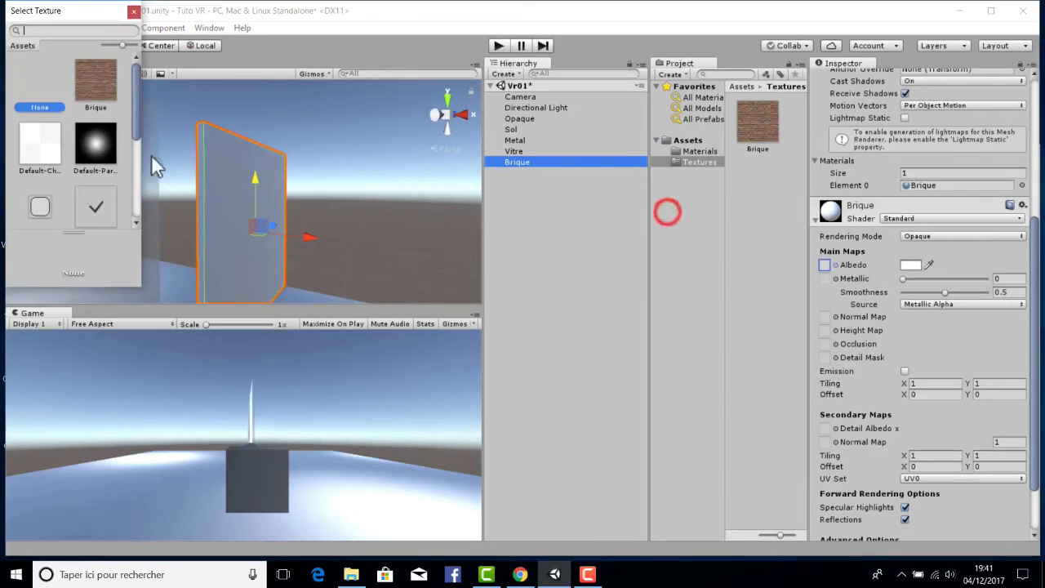
click(91, 78)
click(132, 12)
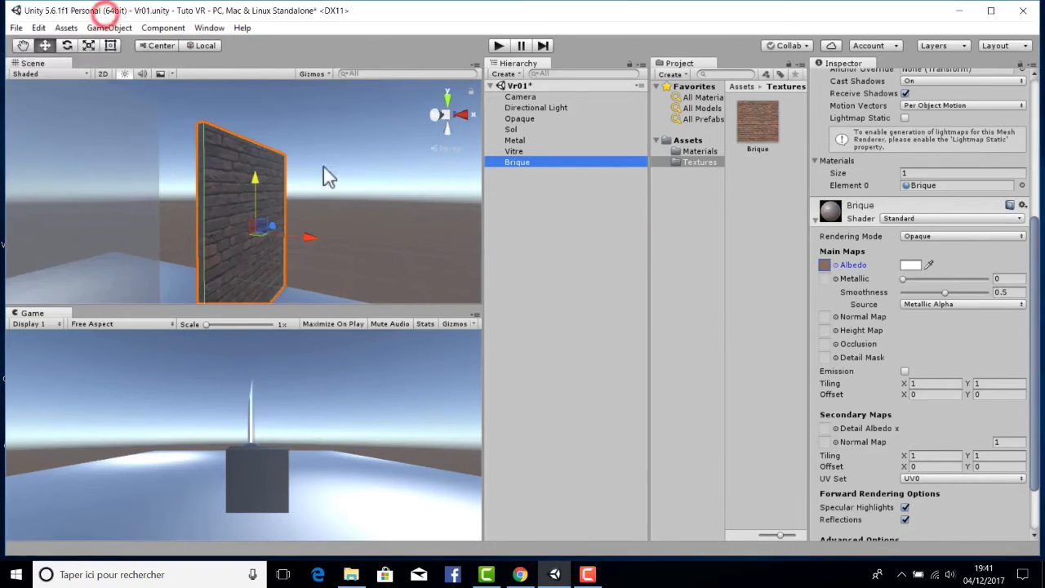
Deselect the panel and examine its brick texture in the scene from a more frontal angle.
click(331, 167)
middle_drag(312, 166, 66, 178)
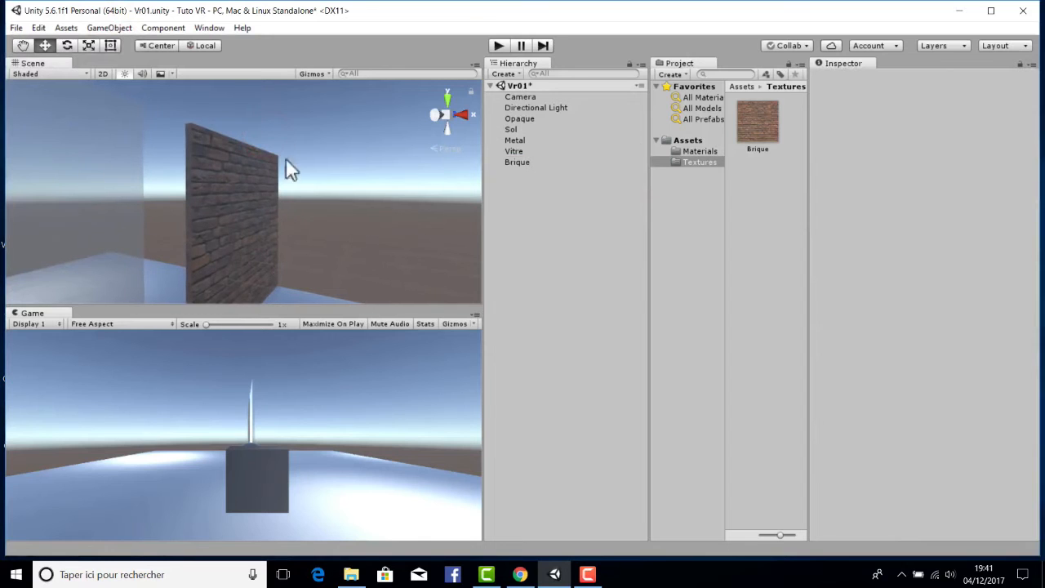
scroll(286, 160, up, 3)
right_drag(324, 156, 220, 174)
scroll(221, 173, down, 3)
middle_drag(238, 168, 81, 164)
Reselect the brick panel, check its material's albedo color and metallic effect, and lower the smoothness to about 0.358.
click(140, 114)
scroll(966, 424, down, 4)
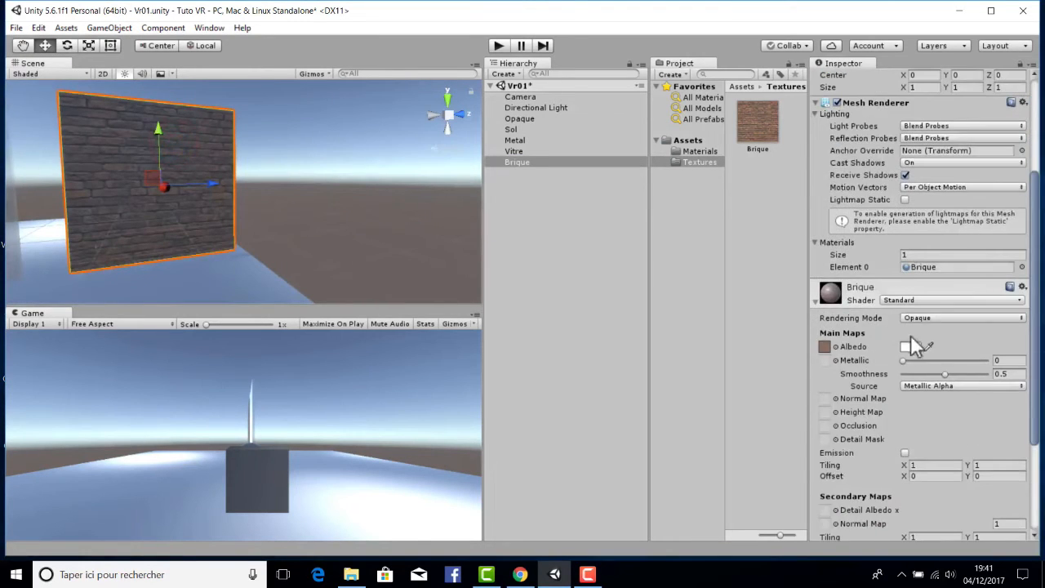
click(909, 346)
drag(420, 169, 372, 134)
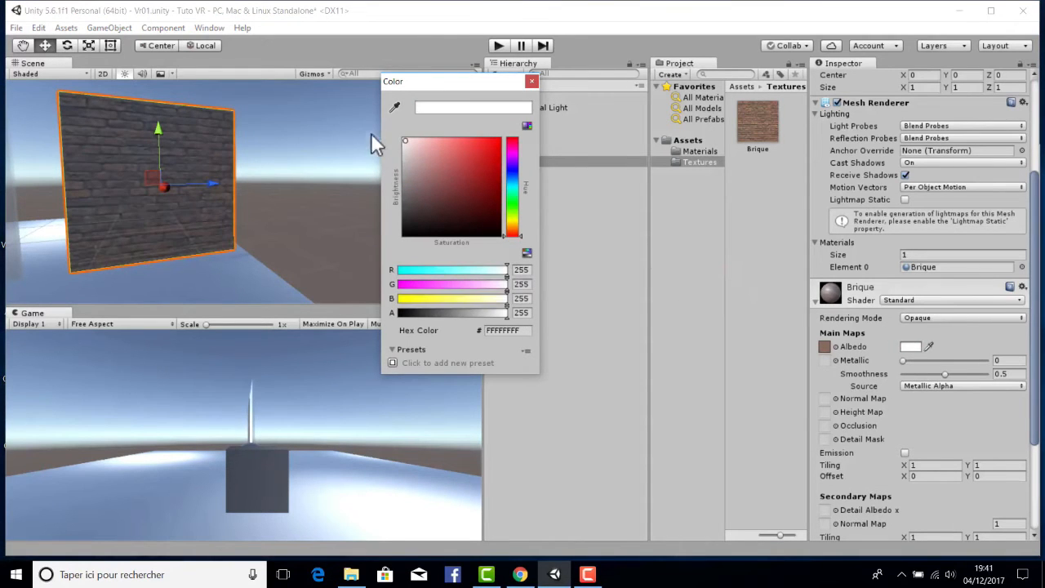
click(532, 81)
click(905, 360)
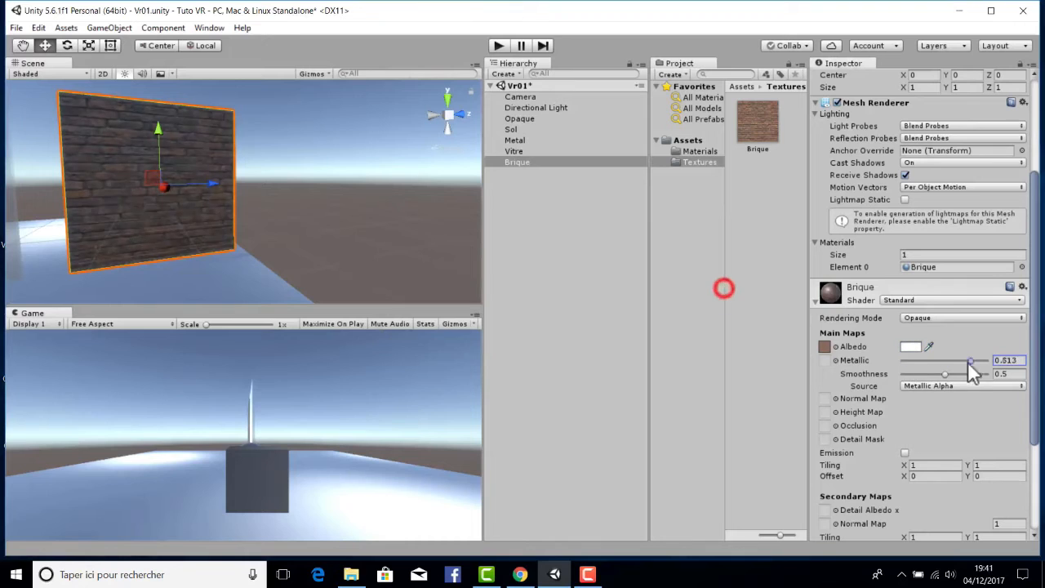
drag(944, 373, 935, 377)
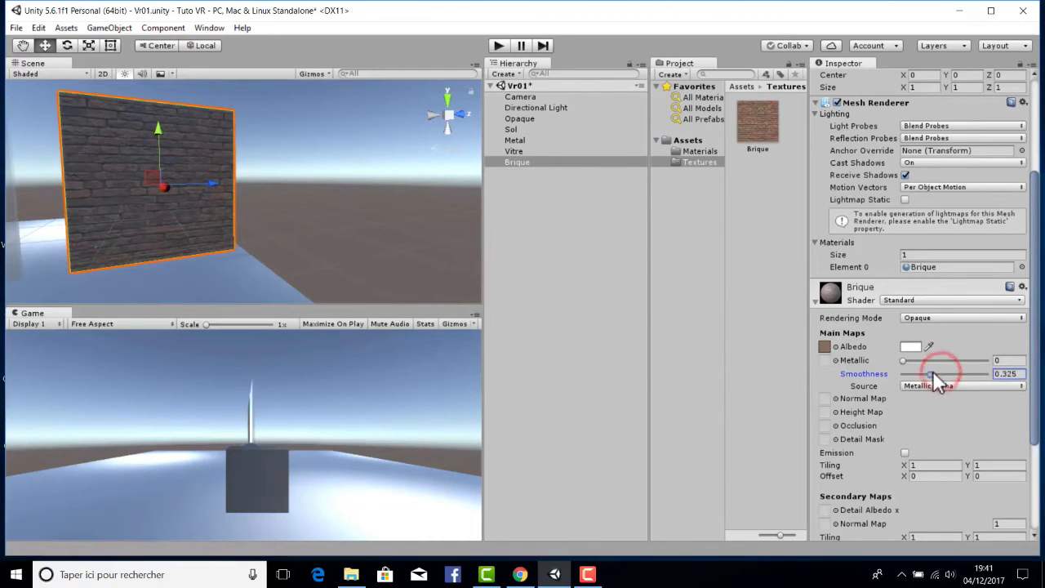
scroll(932, 382, down, 3)
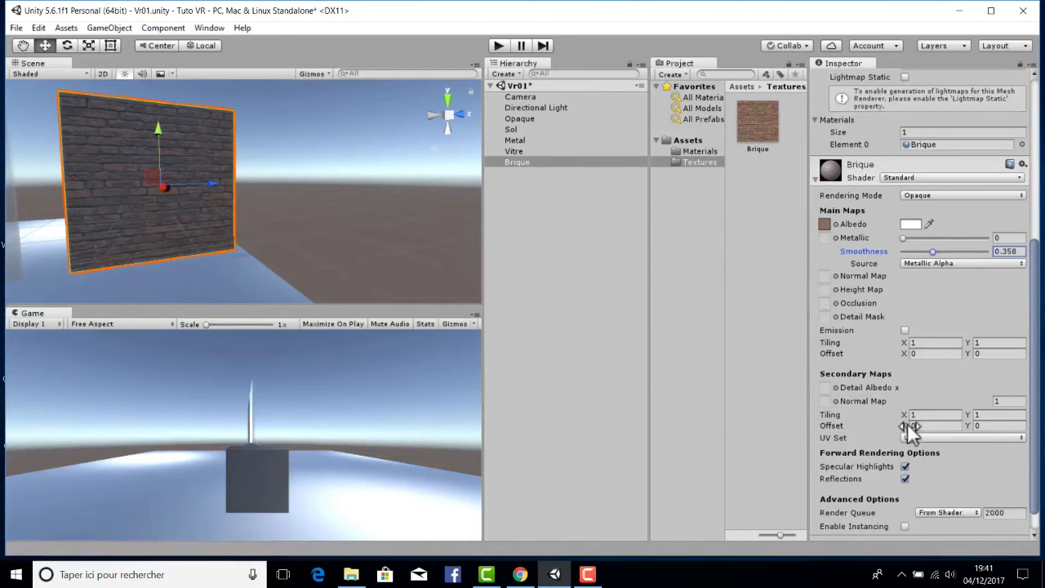
drag(903, 415, 777, 404)
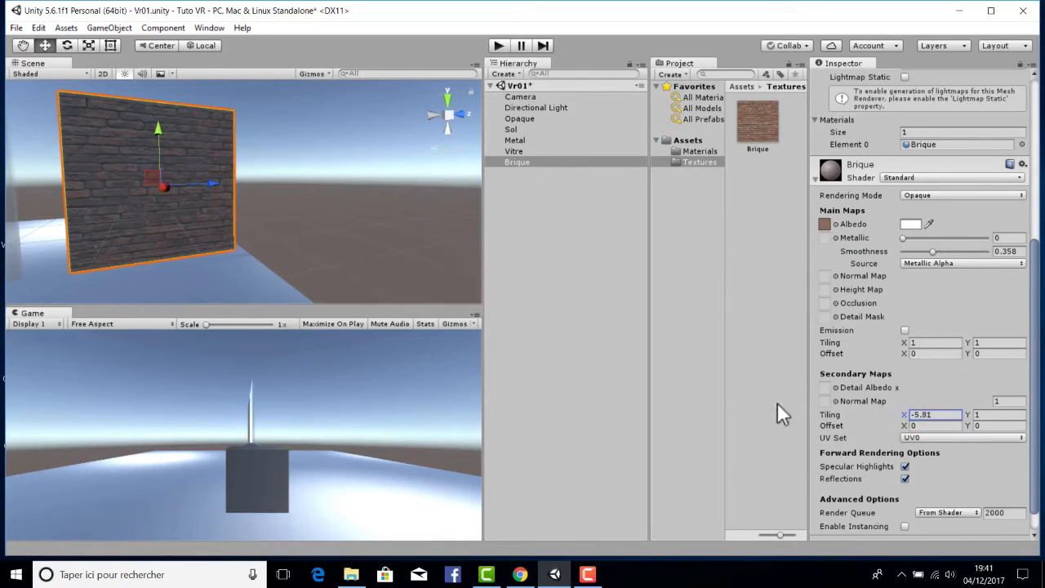
key(ctrl+z)
Set the main maps tiling of the Brique material to 2 in both X and Y.
click(901, 340)
mouse_move(900, 336)
mouse_down()
mouse_move(973, 335)
mouse_move(885, 343)
mouse_up()
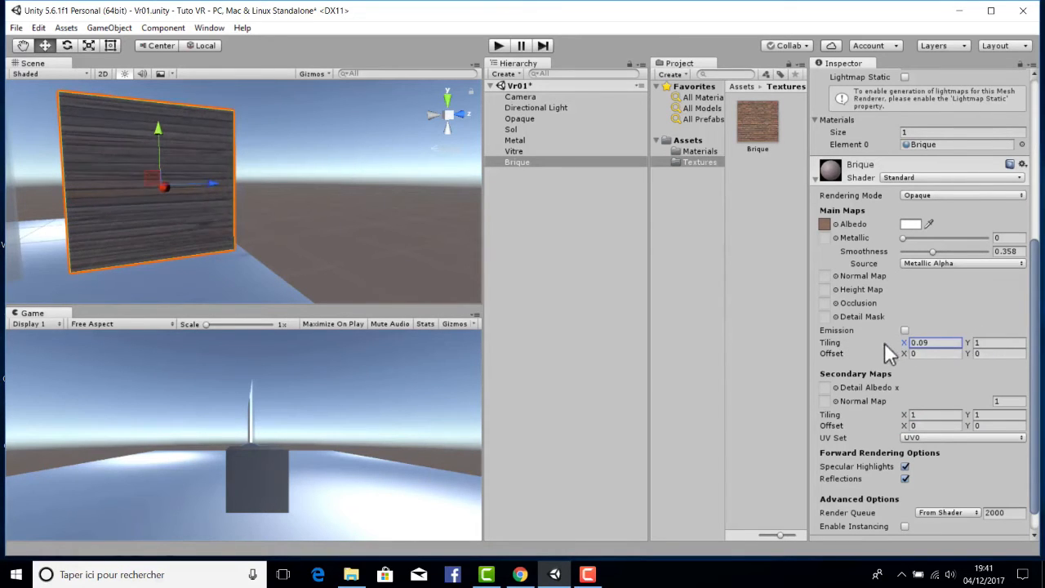
mouse_move(972, 347)
mouse_down()
mouse_move(963, 340)
mouse_move(980, 343)
mouse_up()
click(944, 343)
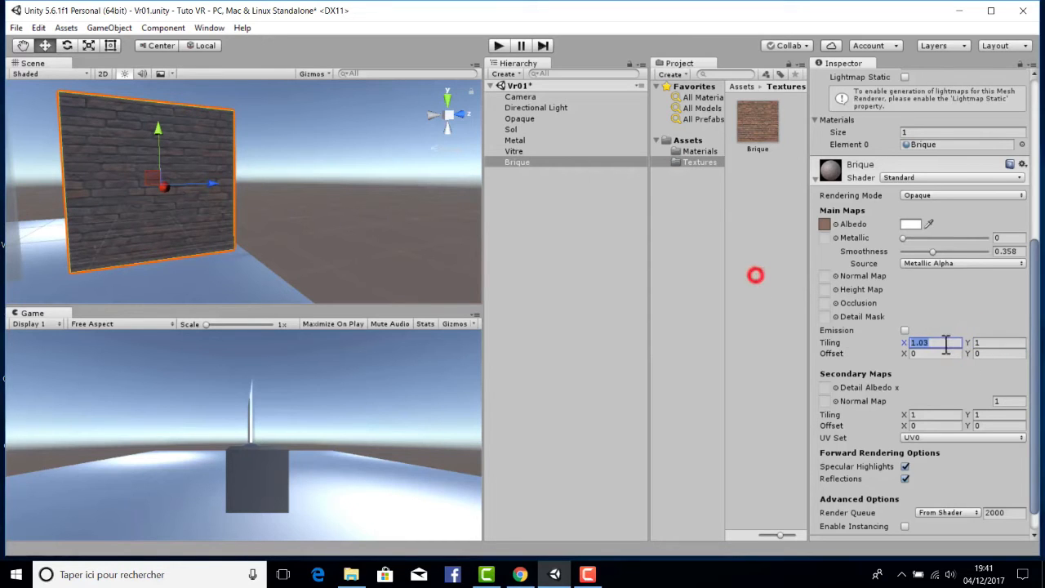
text(2)
key(Tab)
text(2)
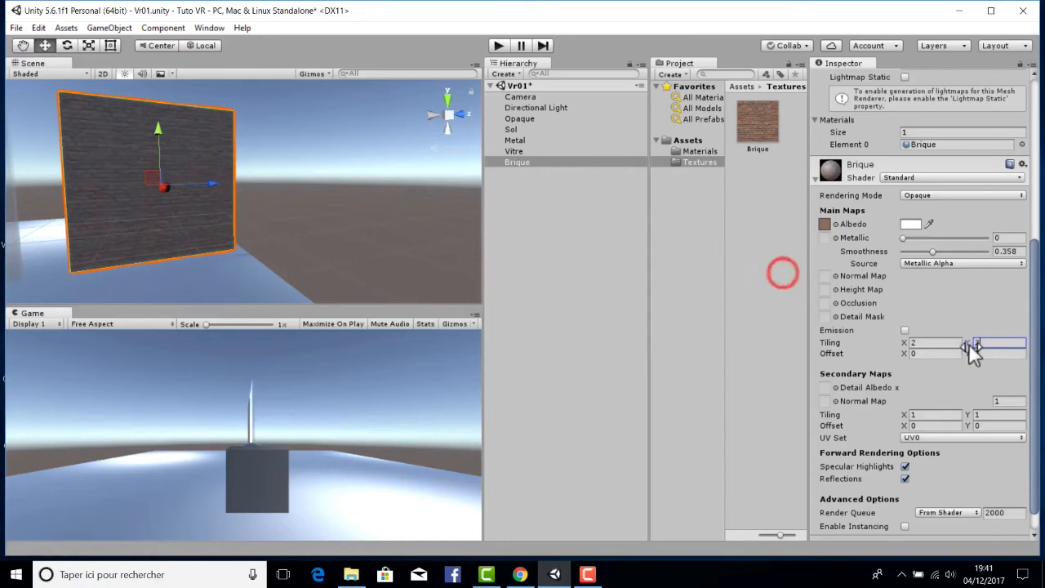
Examine the tiled brick texture on the panel up close and from several angles in the scene.
scroll(231, 178, up, 2)
scroll(230, 175, up, 3)
alt+drag(219, 170, 186, 174)
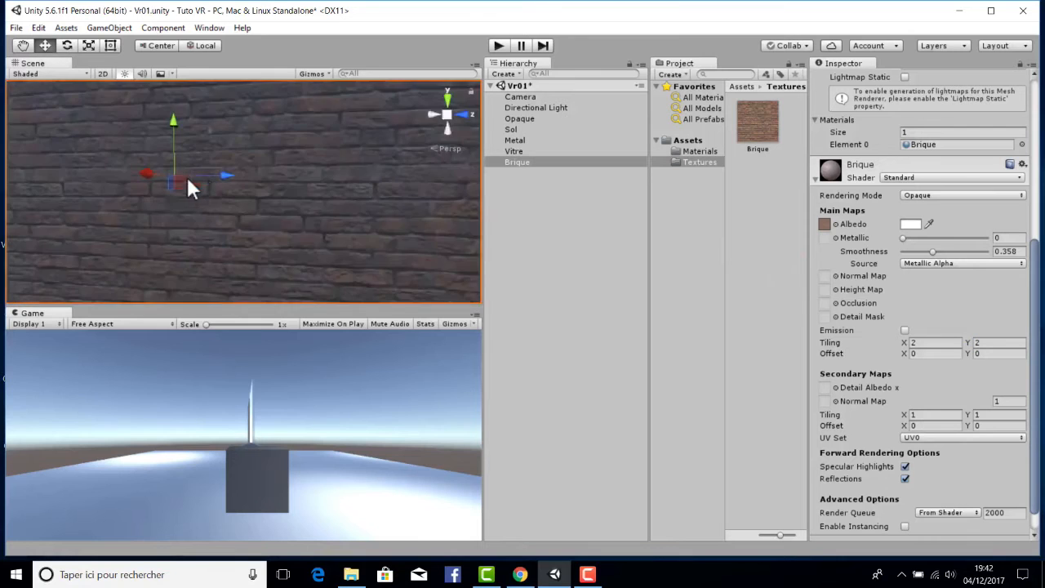
scroll(273, 182, down, 3)
alt+drag(329, 191, 277, 178)
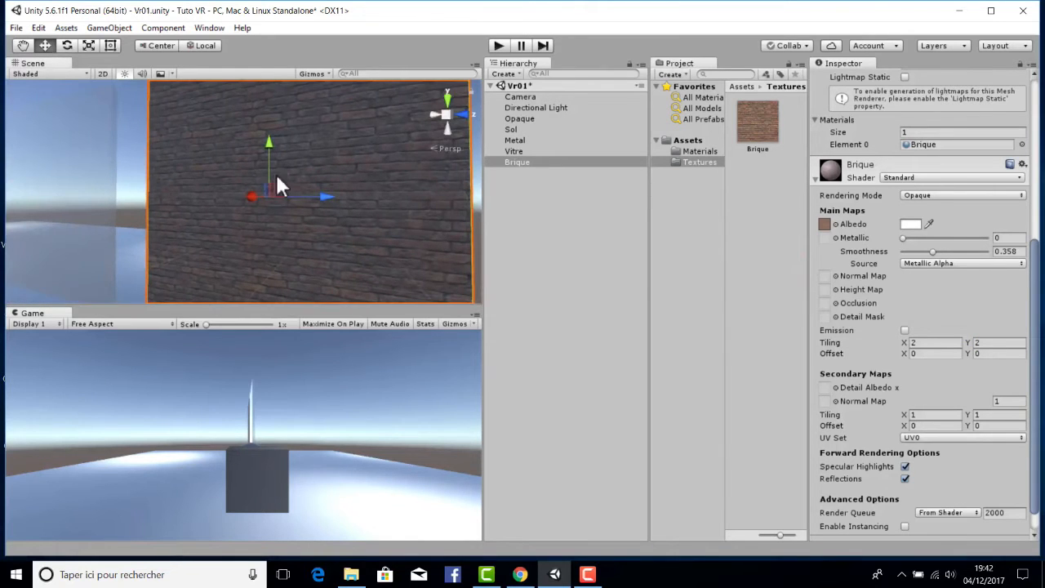
middle_drag(292, 203, 328, 221)
right_drag(329, 221, 281, 201)
middle_drag(281, 200, 348, 189)
right_drag(347, 189, 367, 201)
scroll(366, 201, down, 2)
scroll(359, 200, up, 7)
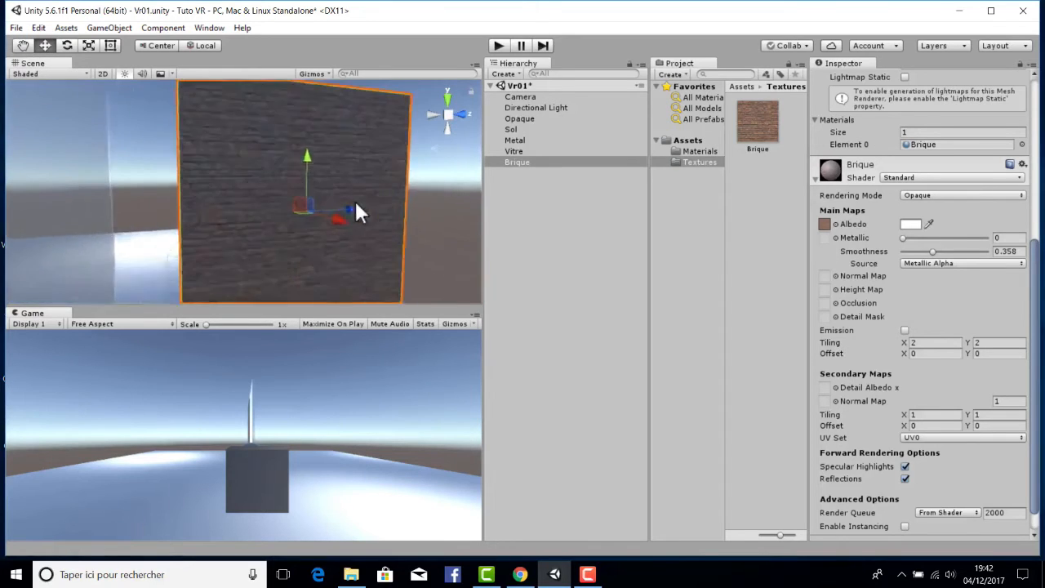
middle_drag(345, 204, 233, 217)
scroll(231, 217, down, 3)
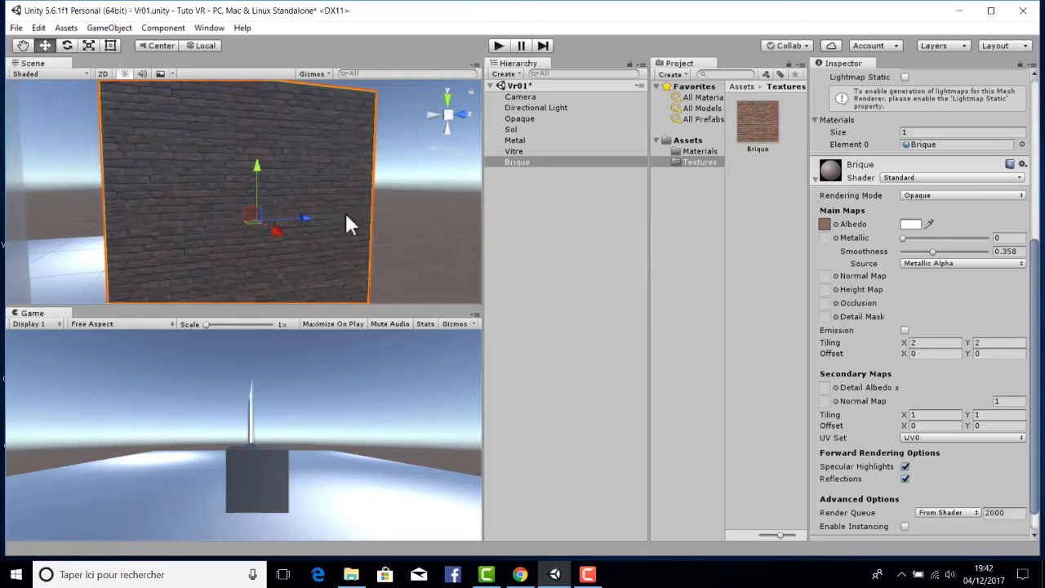
Try shifting the brick texture with the main maps X offset of the Brique material, and reset that offset to 0.
right_drag(345, 211, 310, 214)
mouse_move(904, 431)
mouse_down()
mouse_move(1003, 429)
mouse_move(922, 421)
mouse_up()
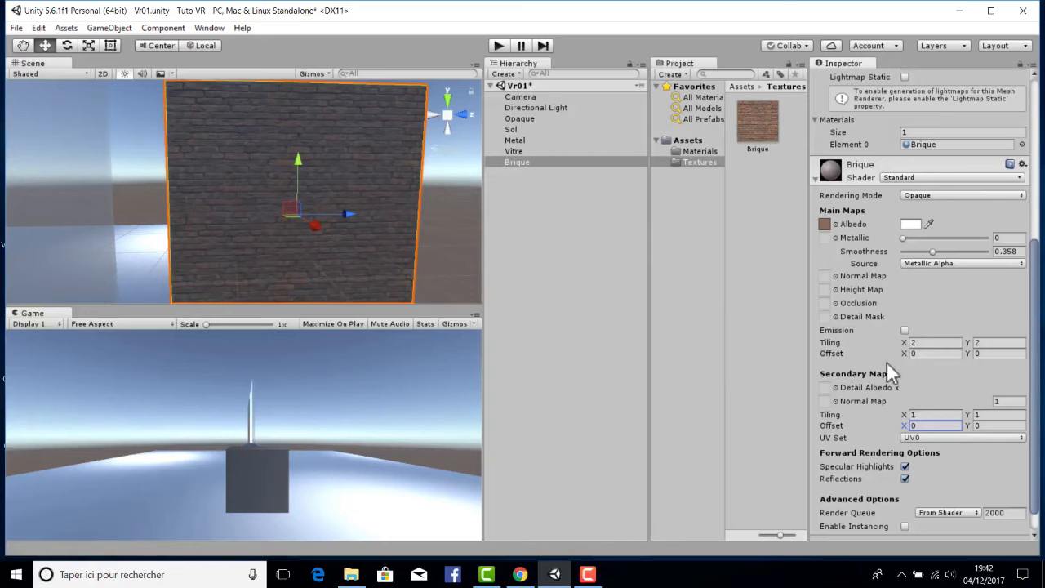
drag(905, 353, 944, 345)
click(923, 352)
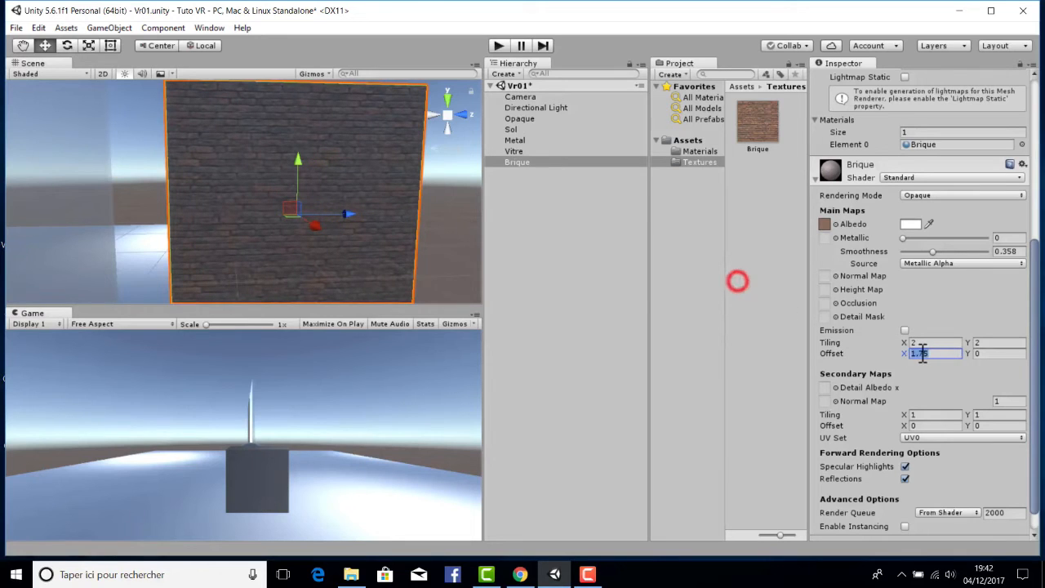
text(0)
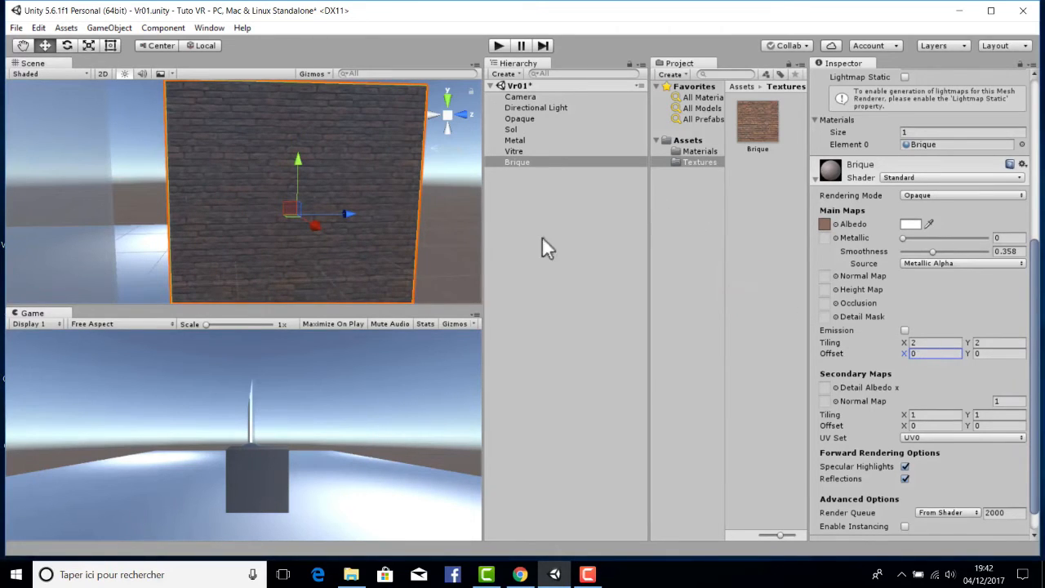
Examine the brick texture on the panel up close and from a distance to judge how flat its surface looks.
scroll(354, 161, down, 3)
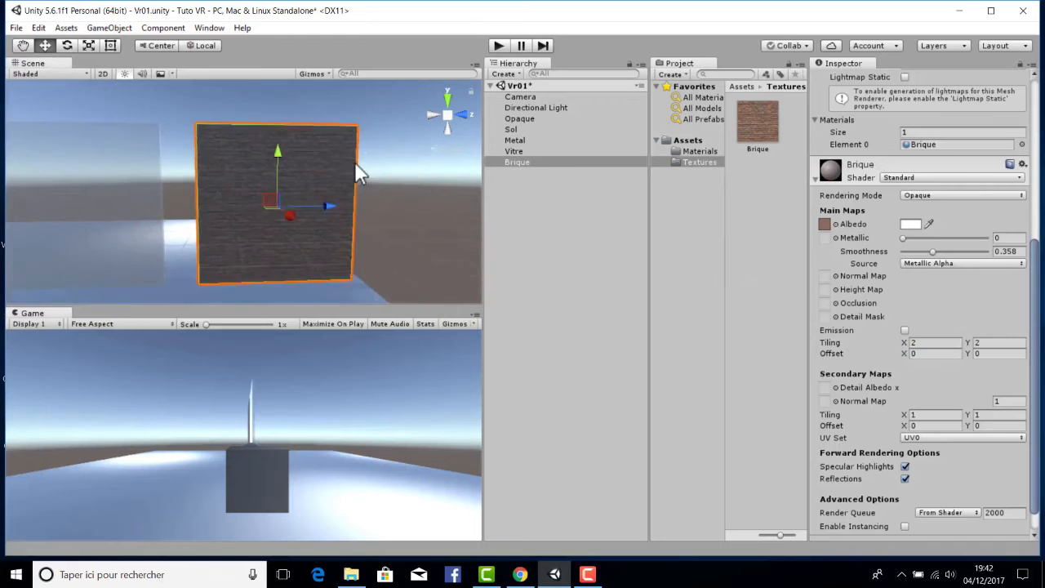
scroll(346, 160, up, 3)
mouse_move(345, 159)
right_down()
mouse_move(399, 168)
mouse_move(305, 168)
mouse_move(392, 160)
mouse_move(341, 148)
right_up()
scroll(306, 168, down, 2)
scroll(271, 170, up, 6)
scroll(296, 168, down, 5)
scroll(342, 148, down, 2)
scroll(342, 149, up, 2)
scroll(342, 163, up, 1)
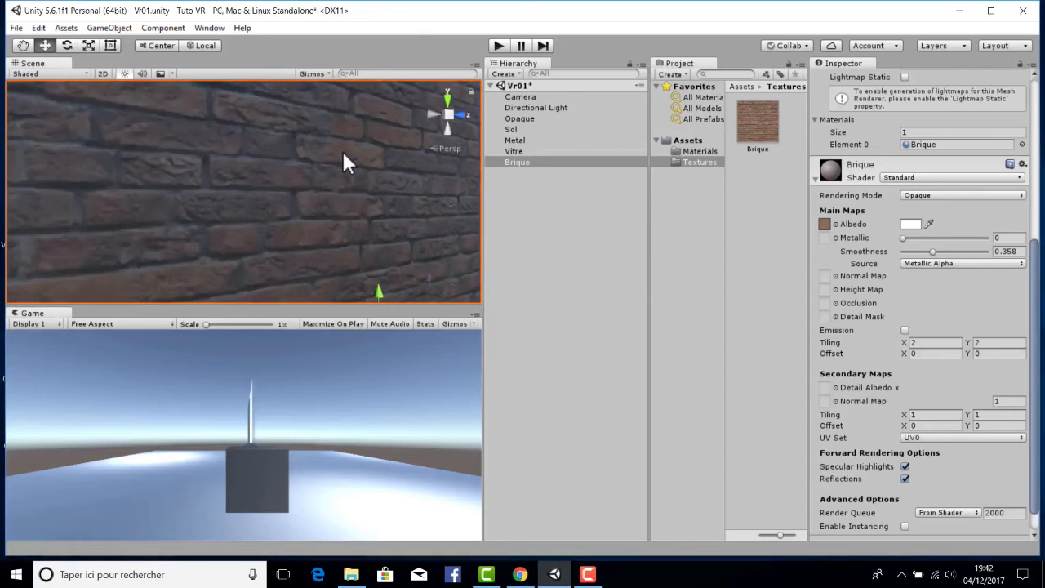
scroll(341, 166, down, 3)
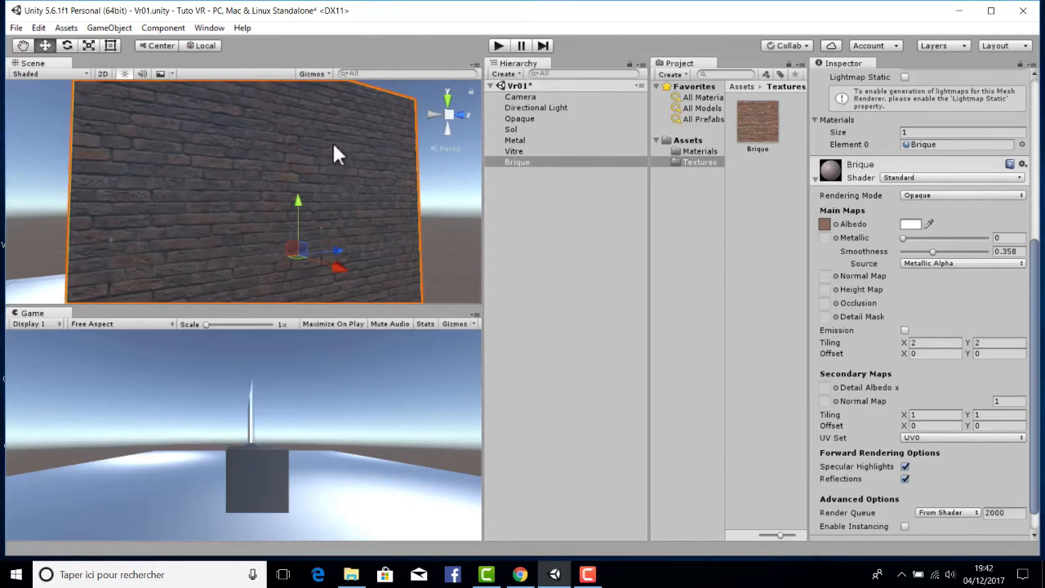
Add a point light to the scene and move it in front of the brick panel, to about X 0.826, Z 11.991.
right_drag(337, 155, 294, 183)
click(109, 28)
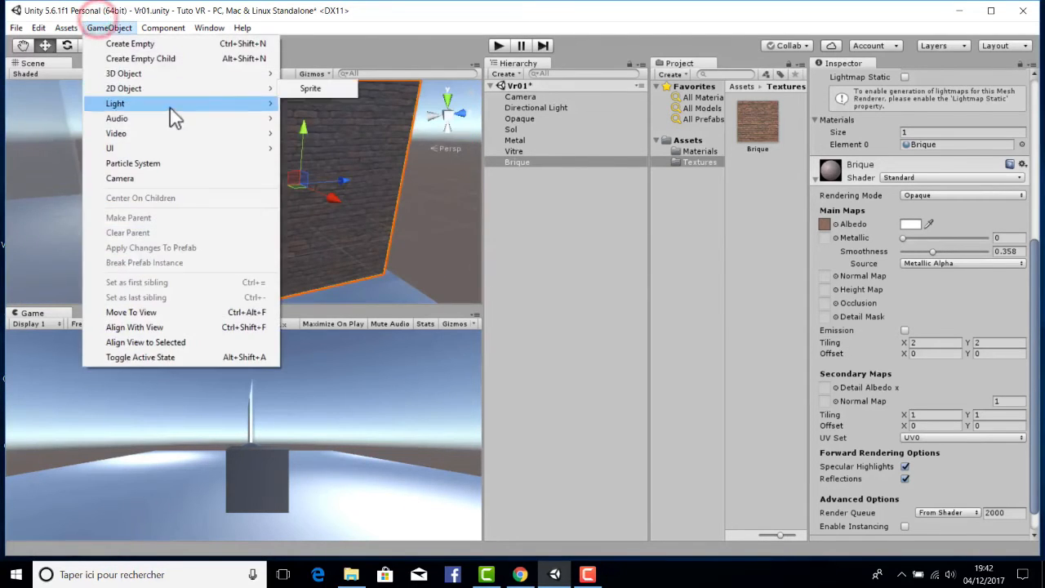
mouse_move(176, 117)
click(328, 120)
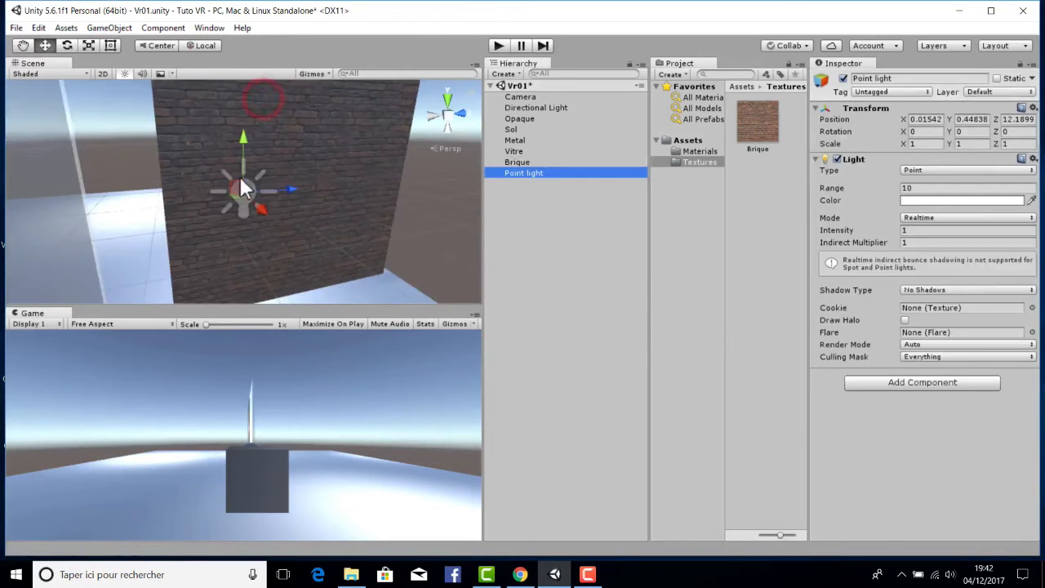
drag(264, 204, 326, 210)
scroll(339, 176, up, 5)
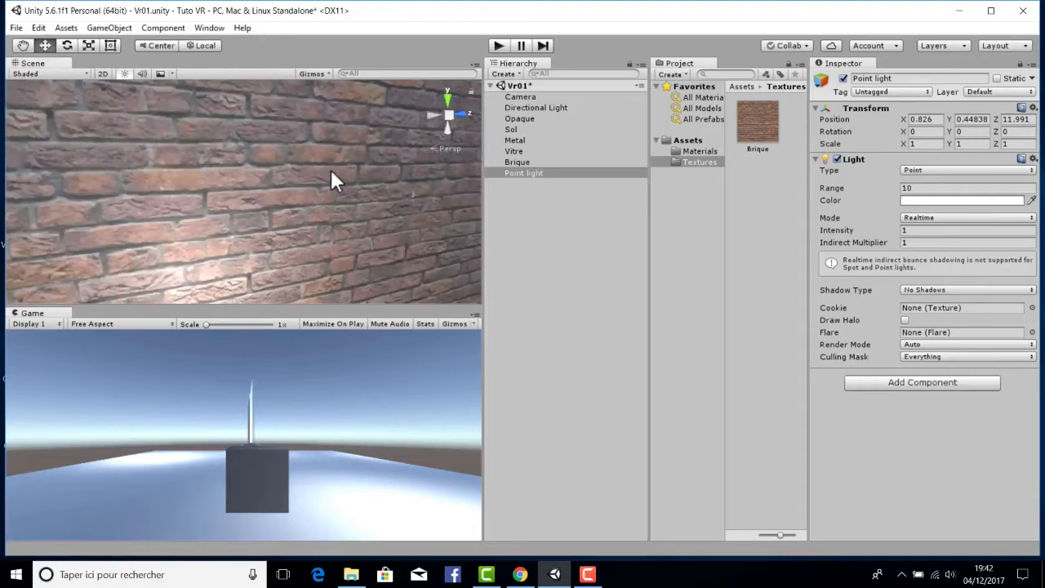
scroll(333, 170, down, 4)
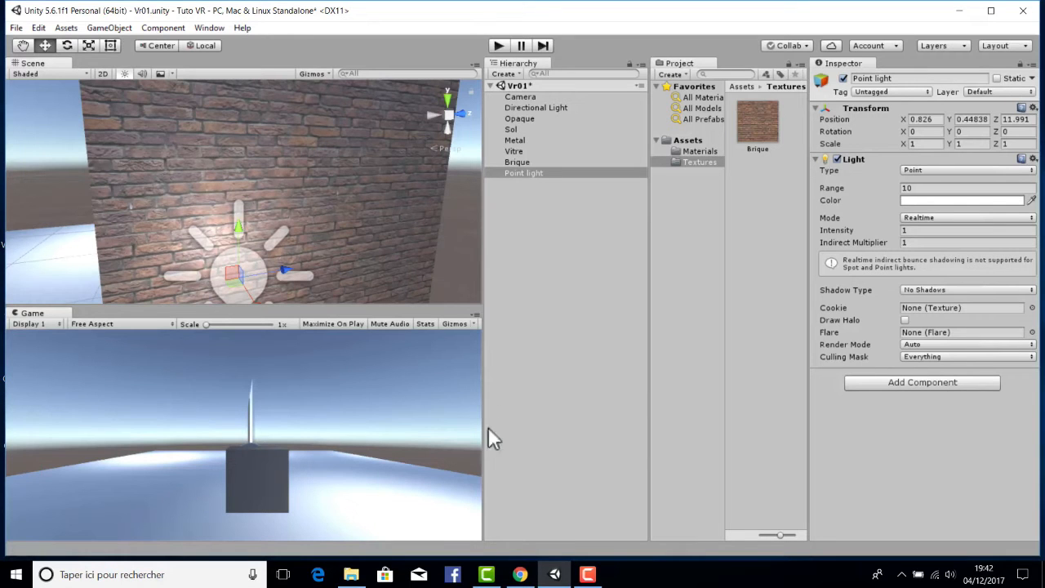
Switch to the NormalMap-Online page in Chrome, load the Brique image as the height map, and rotate the 3D preview.
click(525, 571)
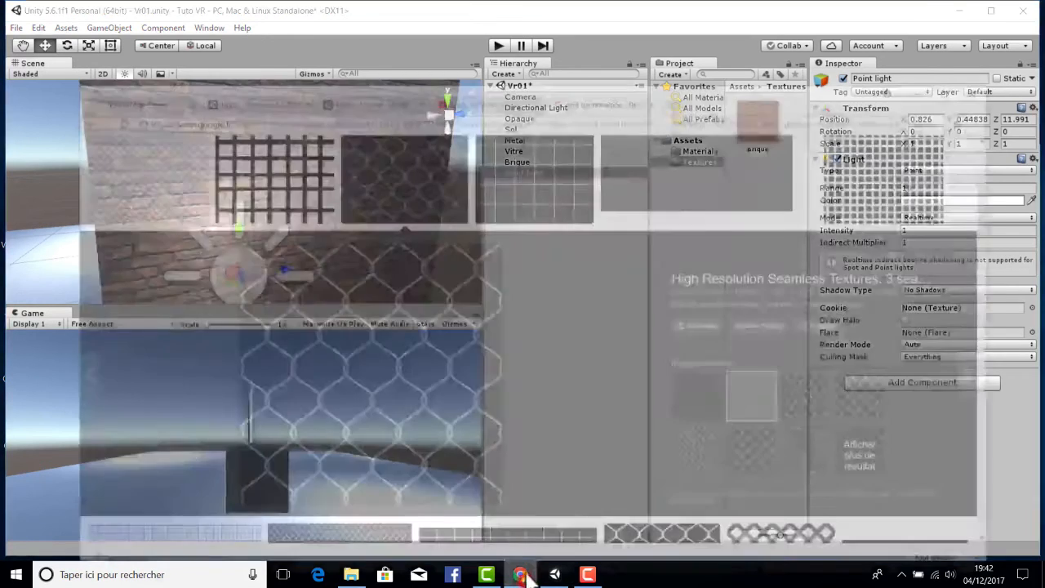
click(87, 22)
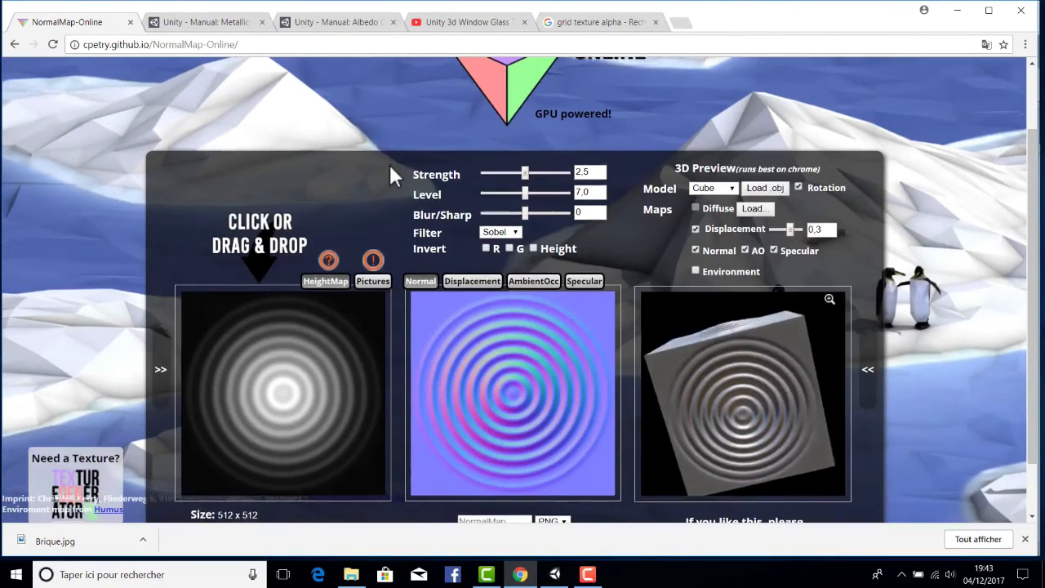
scroll(388, 163, down, 1)
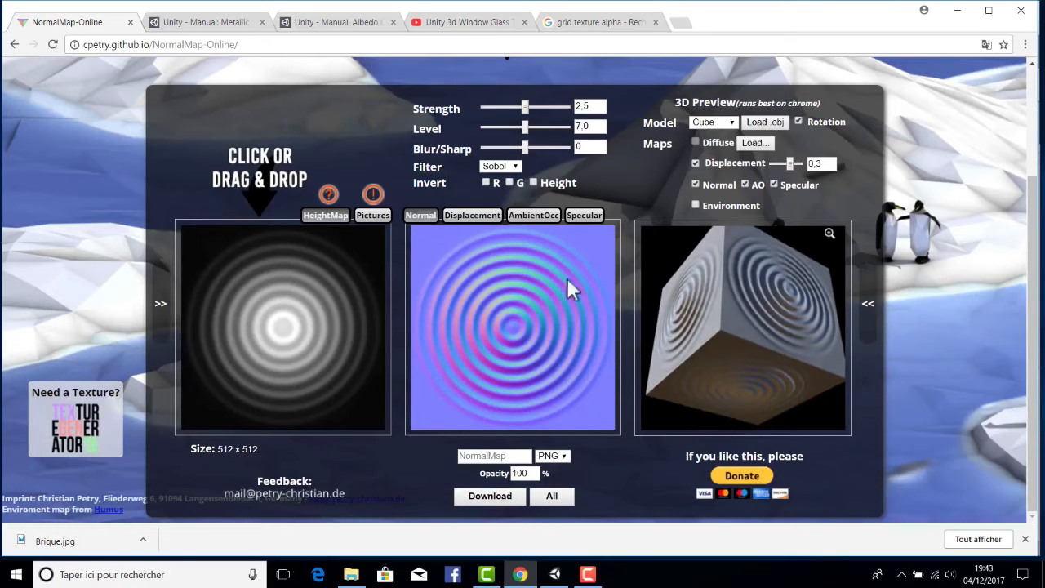
drag(703, 319, 698, 294)
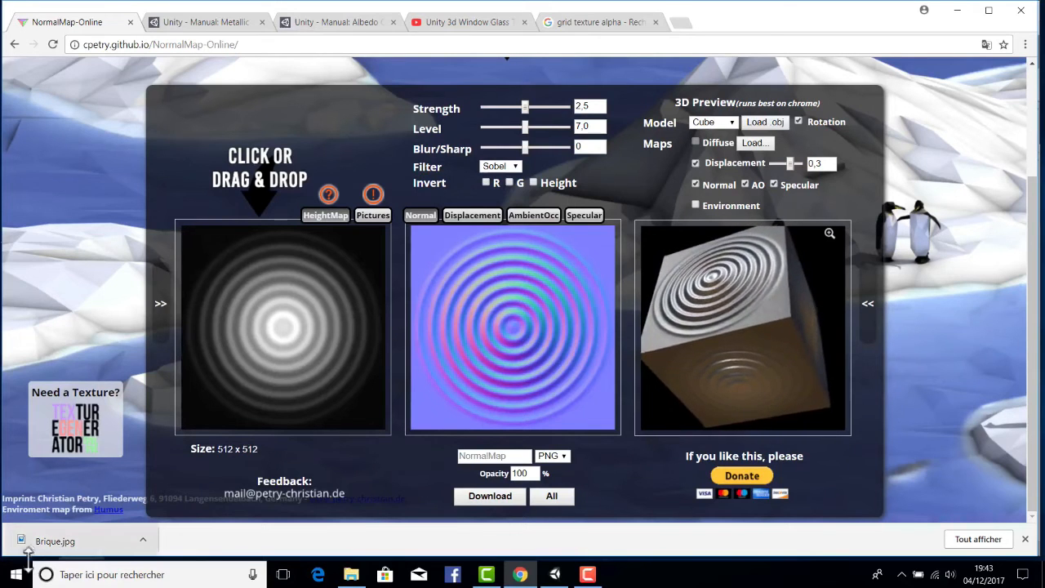
click(351, 573)
drag(432, 250, 236, 298)
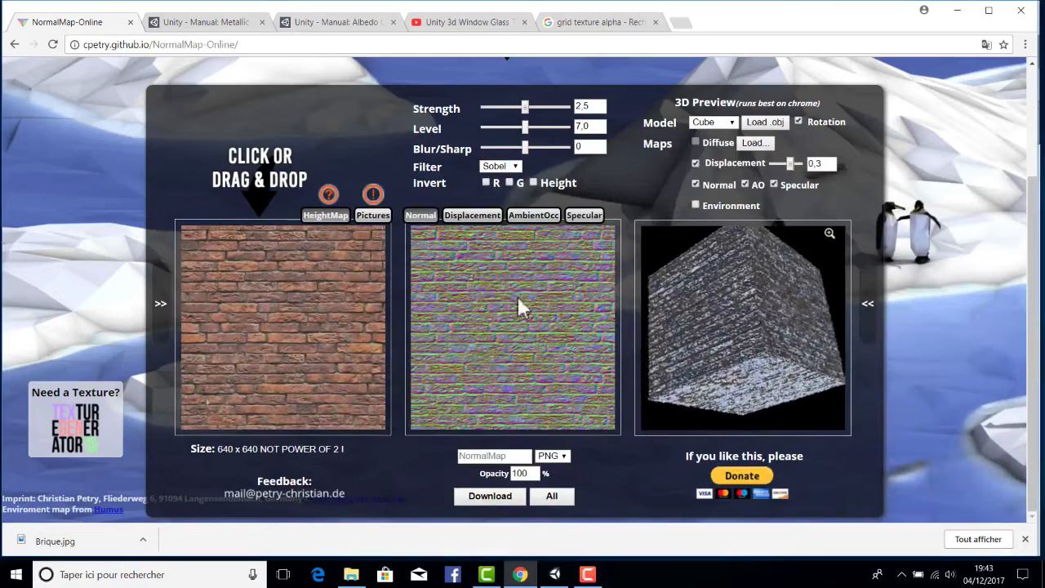
drag(713, 327, 722, 349)
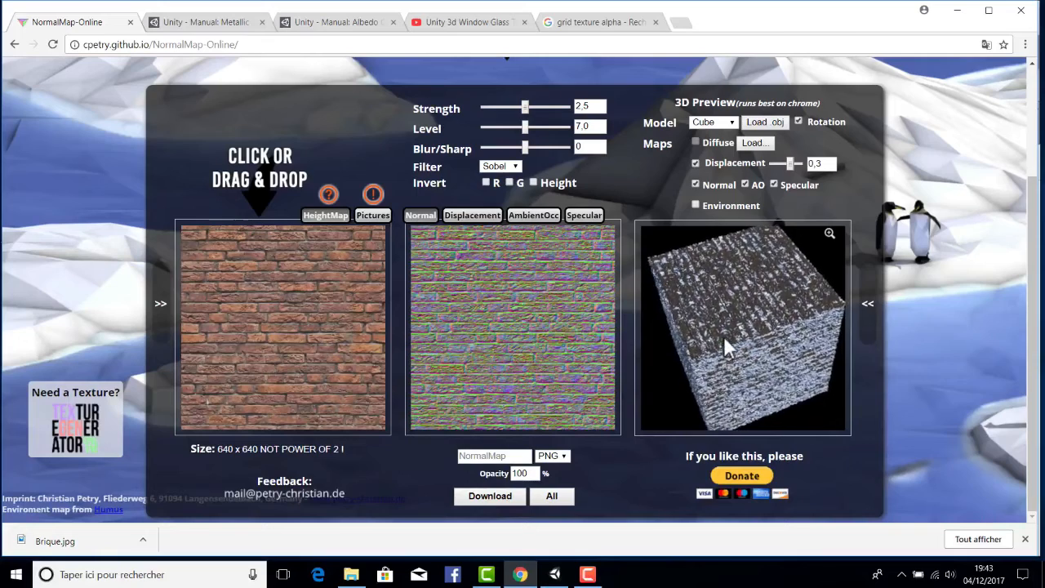
Name the generated normal map BriqueNormal and download it as a PNG.
click(497, 454)
text(Bri)
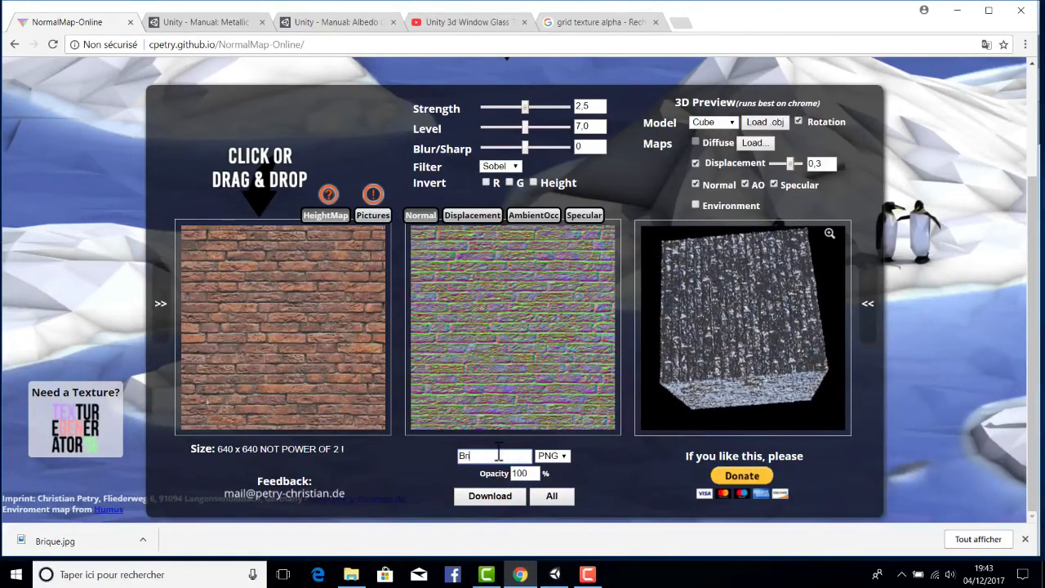
text(que)
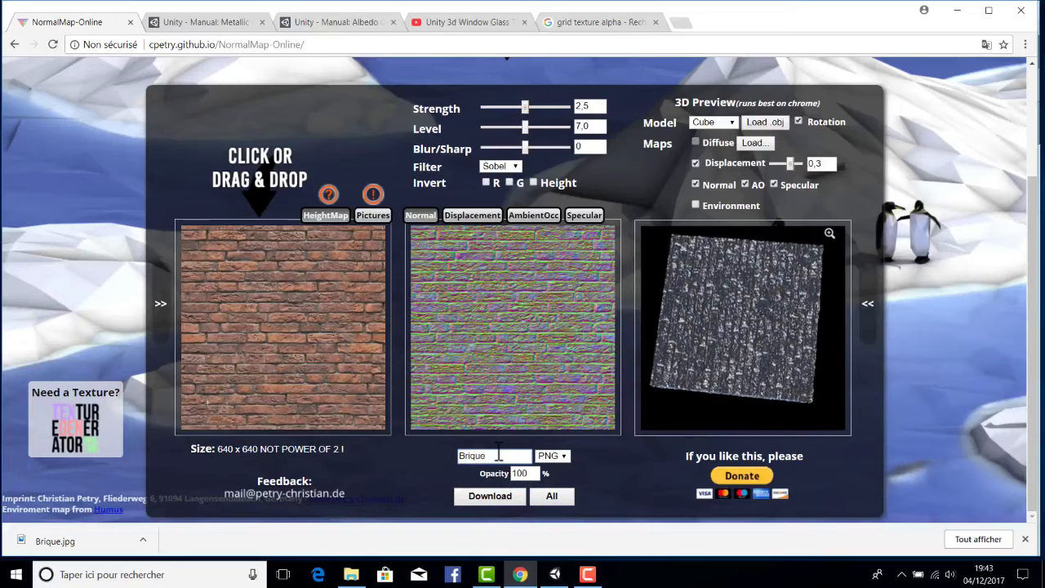
text(Normal)
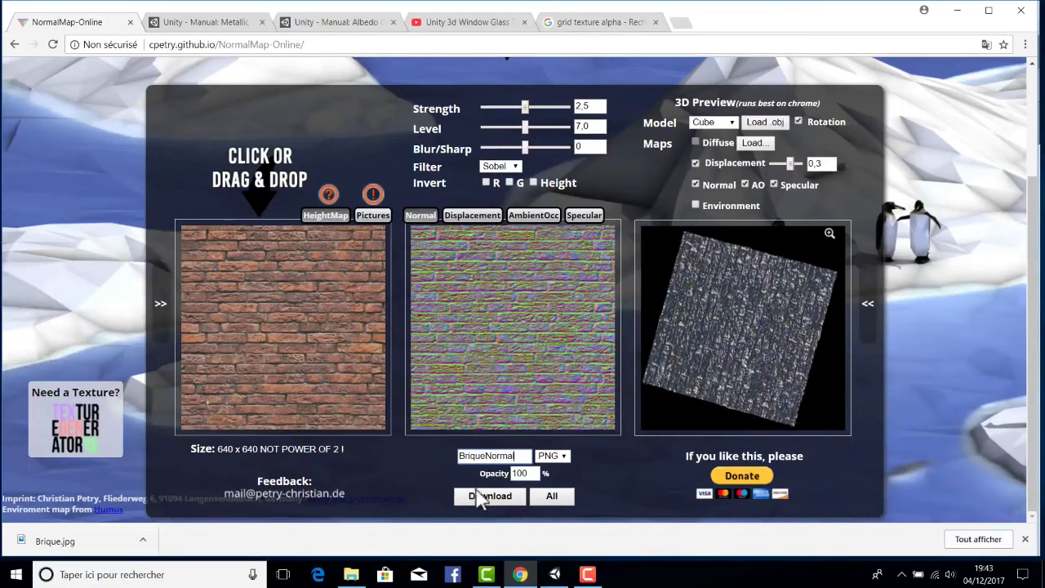
click(480, 498)
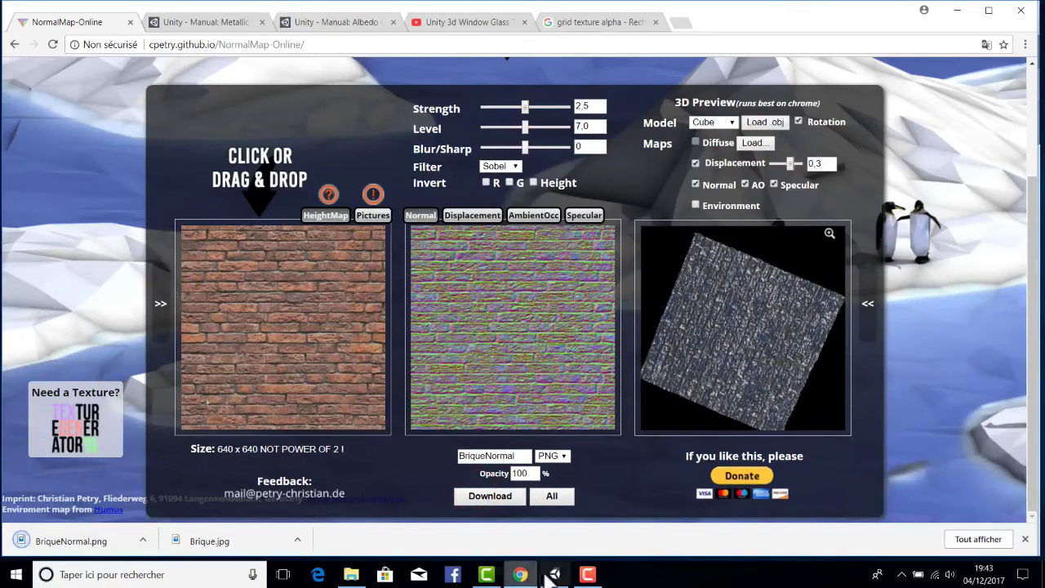
Return to Unity and import the BriqueNormal image from the desktop's Fichiers de cours\Texture folder into the project's Textures folder.
click(549, 576)
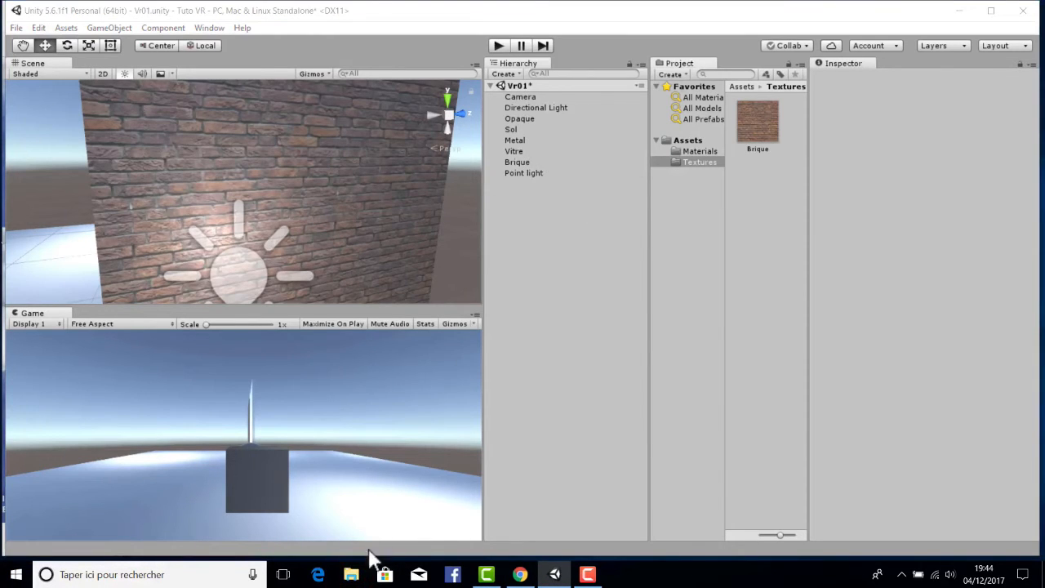
click(351, 574)
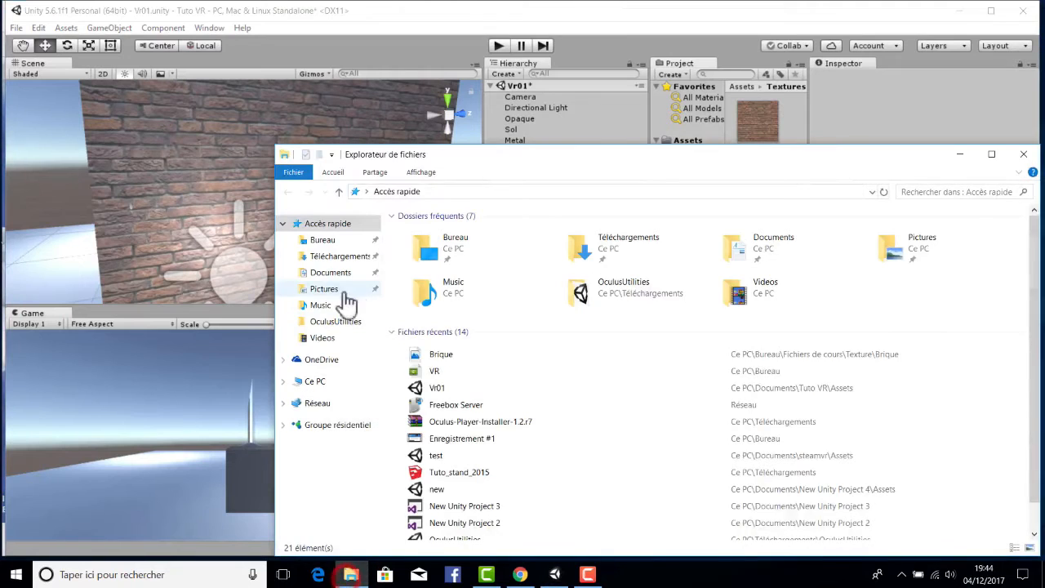
click(323, 240)
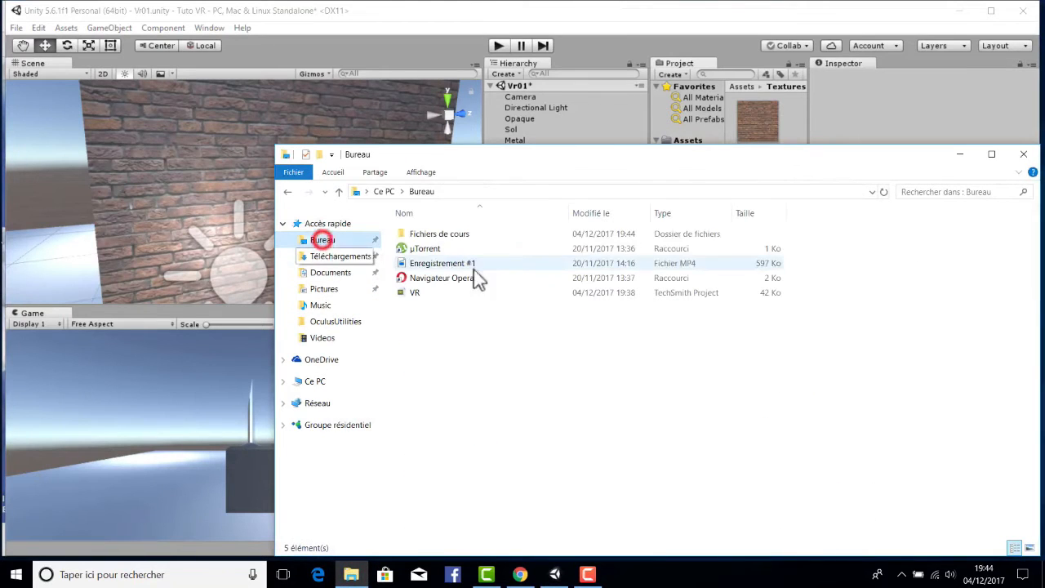
double_click(439, 236)
double_click(429, 257)
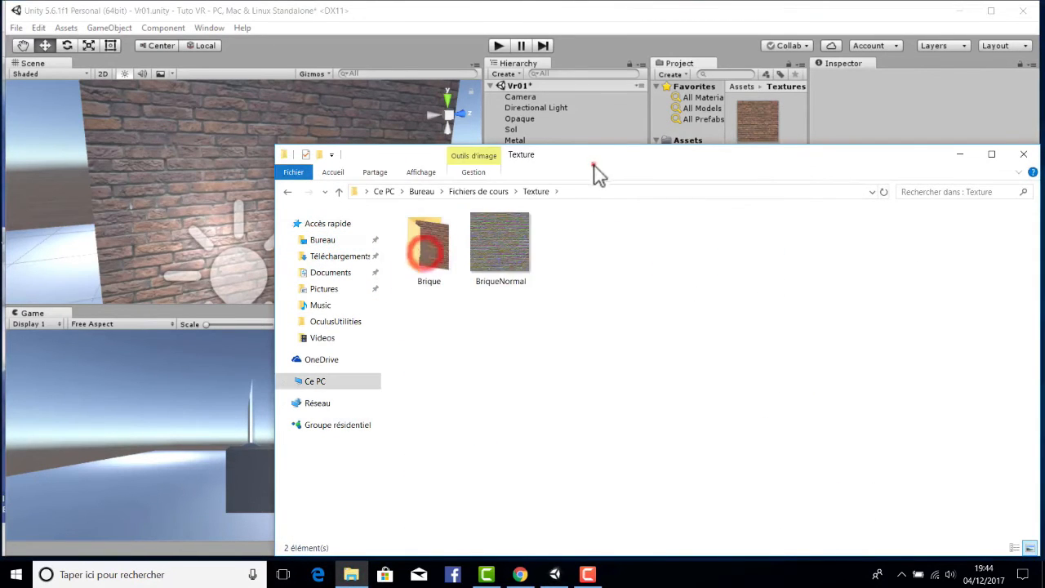
drag(593, 164, 640, 358)
drag(541, 436, 762, 242)
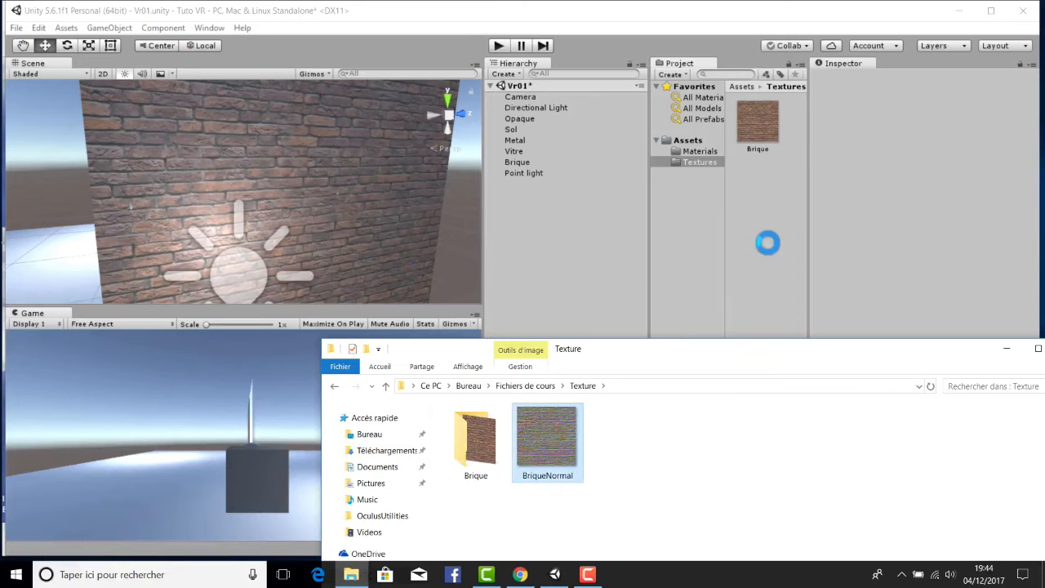
click(761, 255)
Set the texture type of BriqueNormal to Normal map and apply the import settings.
click(756, 202)
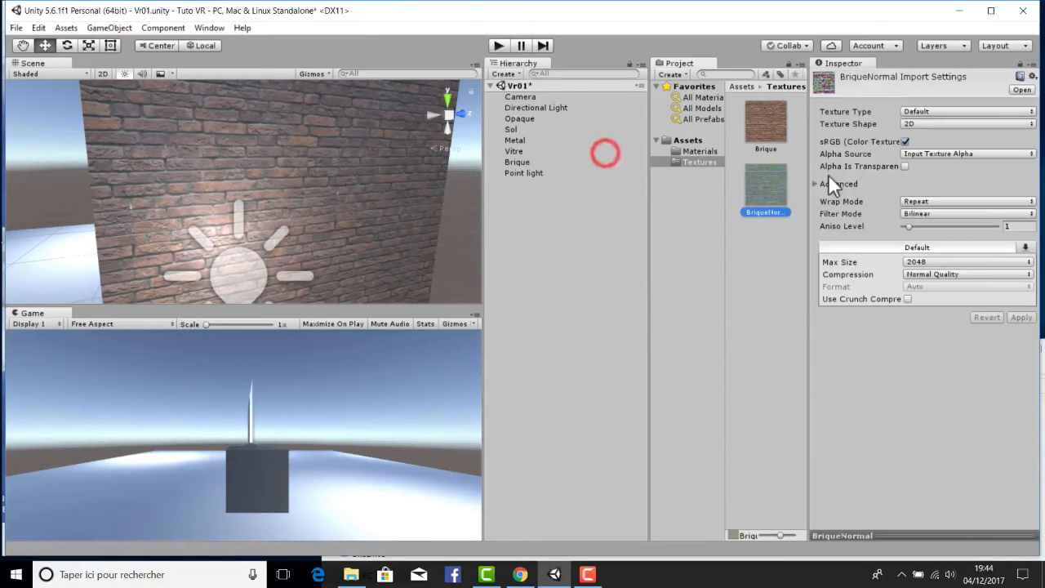
click(920, 111)
click(924, 138)
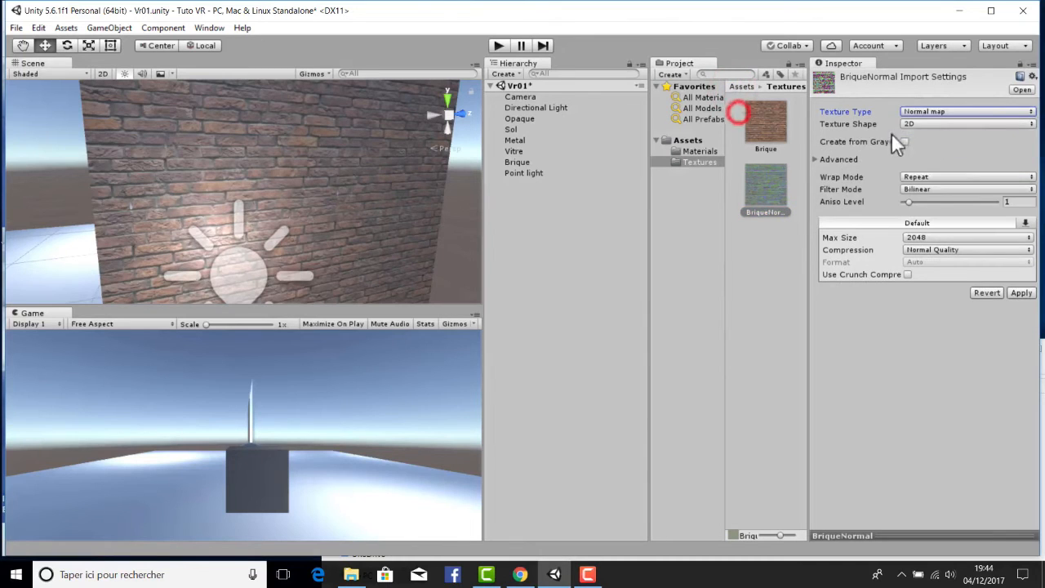
click(1021, 293)
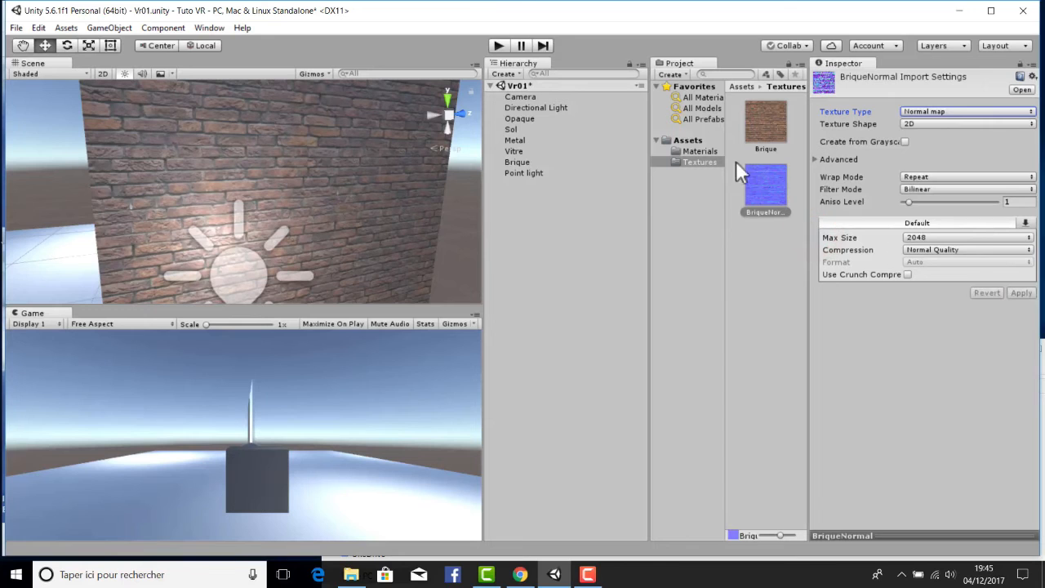
Select the brick panel and assign the BriqueNormal texture as the main normal map of its Brique material.
click(233, 123)
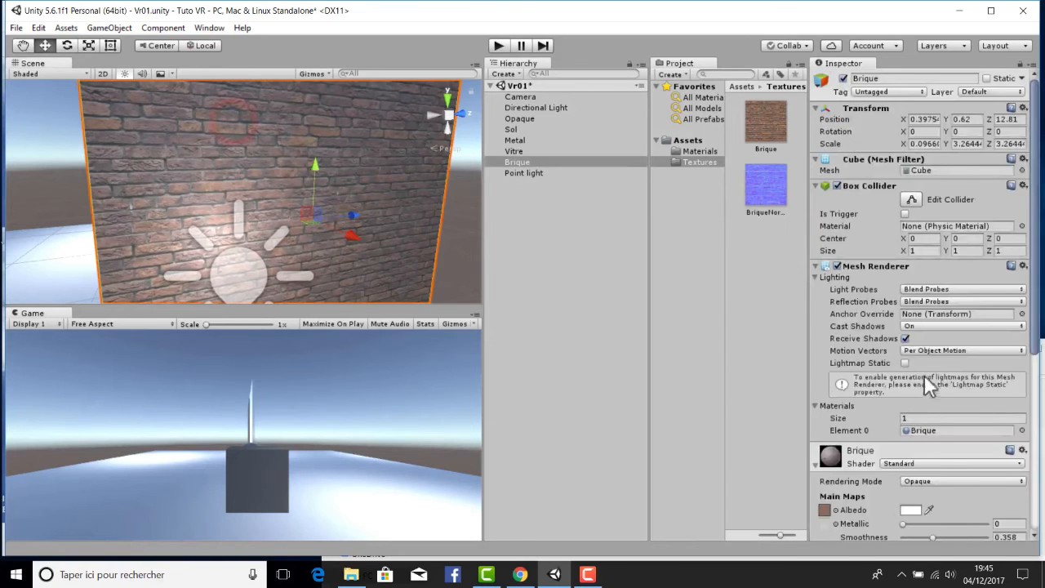
scroll(931, 366, down, 6)
scroll(942, 349, down, 2)
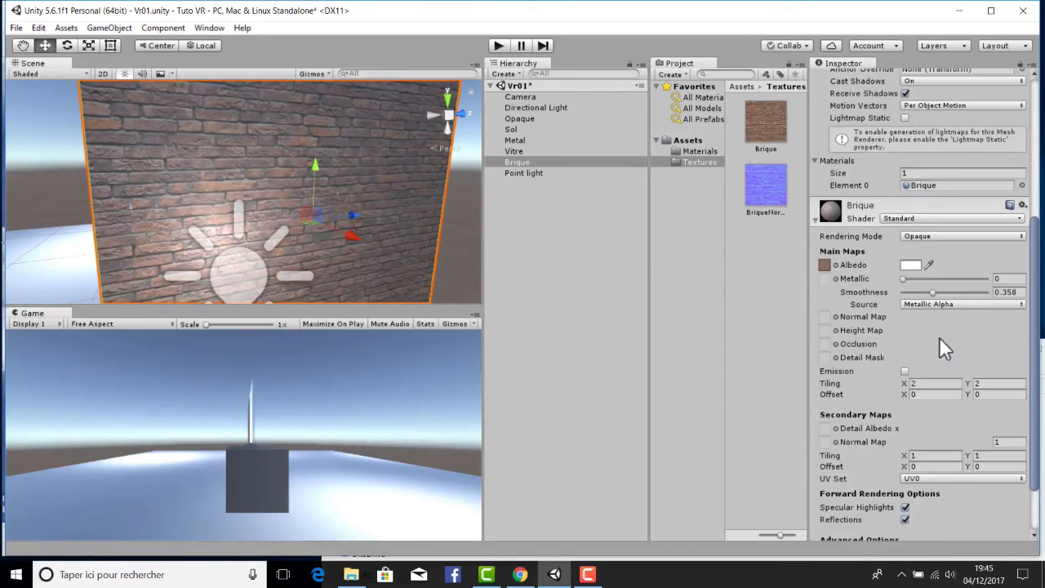
drag(761, 192, 826, 320)
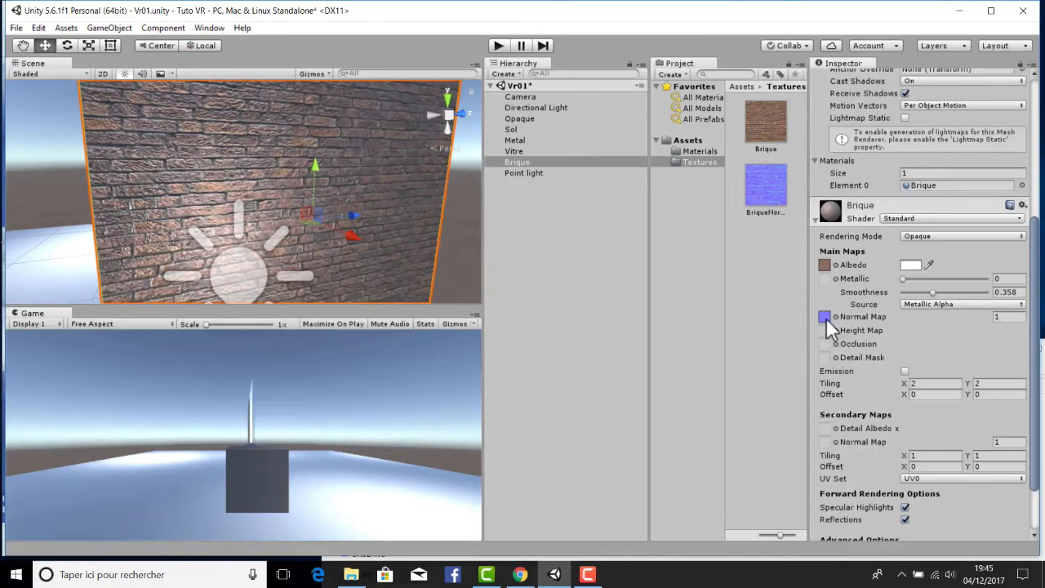
Examine the relief of the bricks under the point light up close and from another angle.
scroll(204, 131, down, 2)
scroll(204, 146, up, 5)
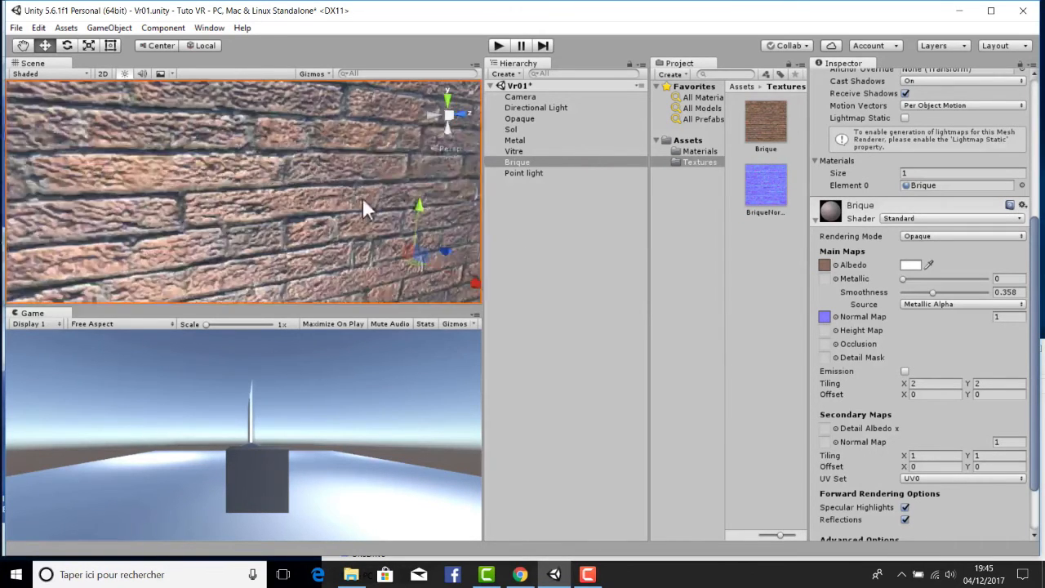
right_drag(362, 198, 363, 159)
scroll(351, 163, down, 2)
scroll(357, 161, down, 2)
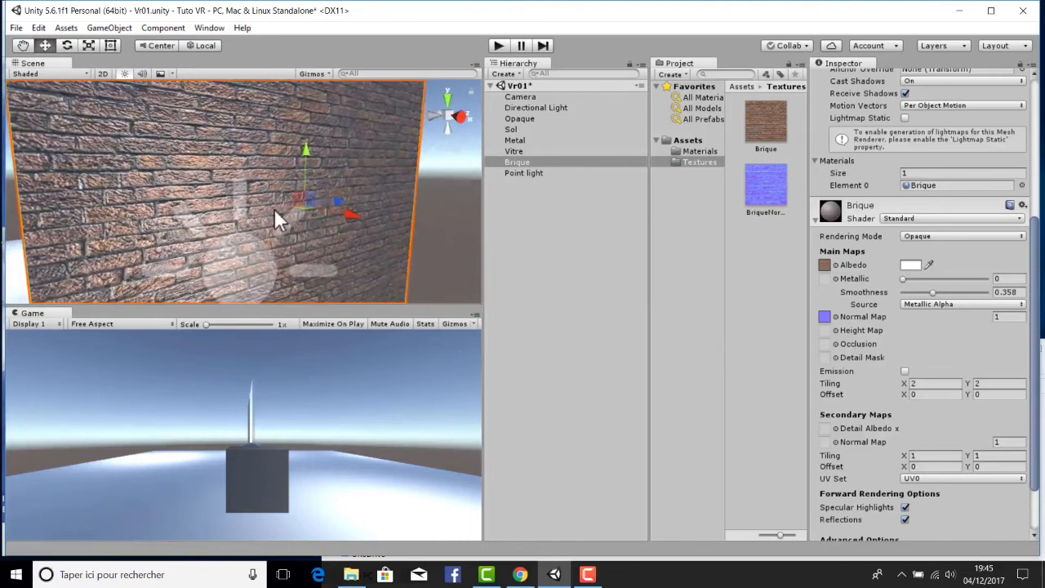
scroll(269, 207, down, 2)
scroll(266, 206, up, 1)
Move the point light along the brick panel to about Z 11.652 and check how it lights the bricks.
click(242, 227)
drag(289, 221, 260, 255)
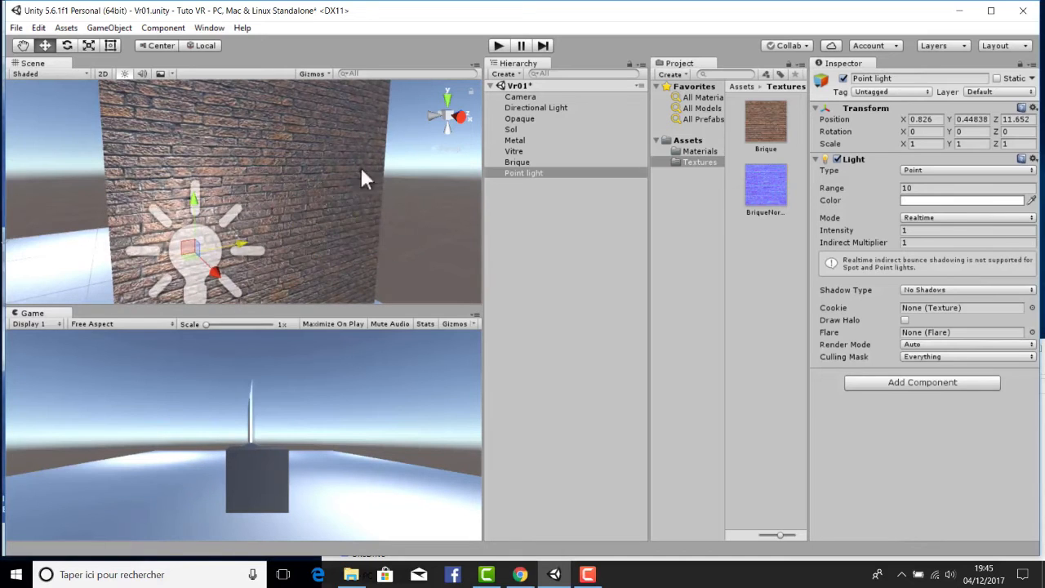
scroll(307, 165, down, 2)
scroll(306, 163, up, 3)
Reselect the brick panel and bring up the main maps of its Brique material.
click(244, 137)
scroll(313, 161, down, 1)
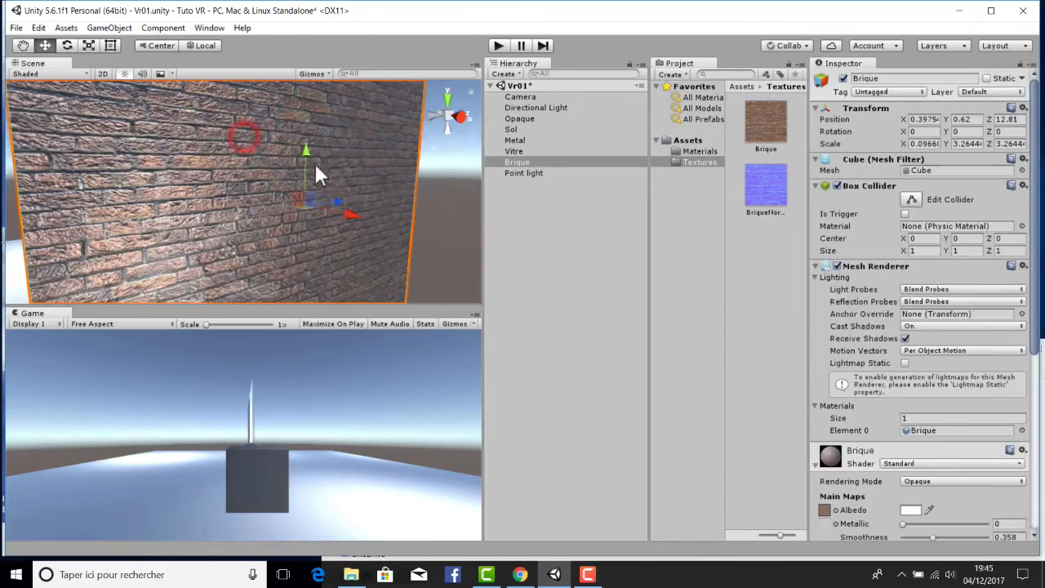
scroll(888, 324, down, 3)
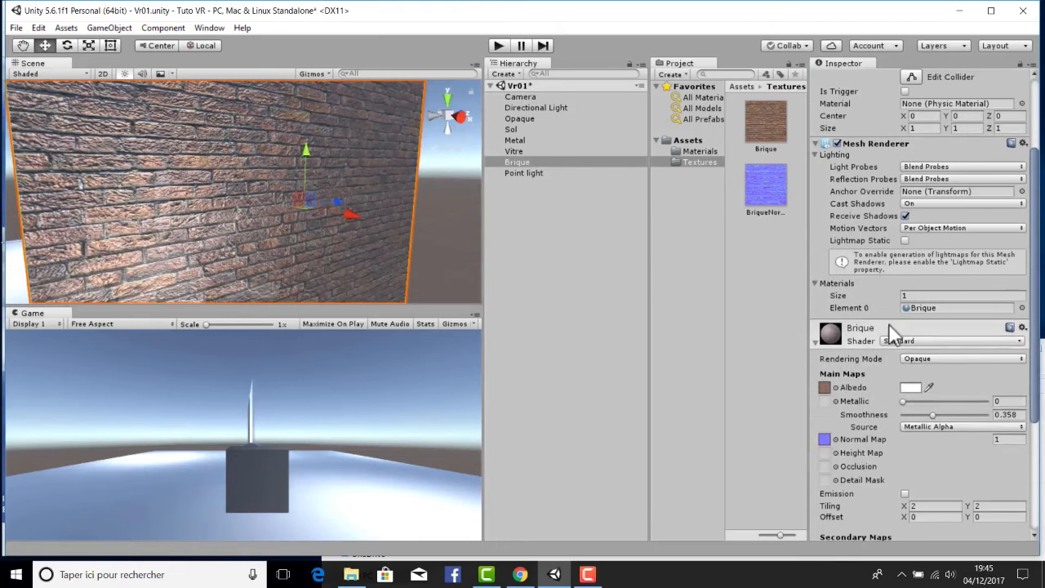
Set the Brique material's normal map strength to 0.63 and its smoothness to about 0.18.
mouse_move(983, 441)
mouse_down()
mouse_move(1021, 438)
mouse_move(965, 440)
mouse_move(974, 438)
mouse_up()
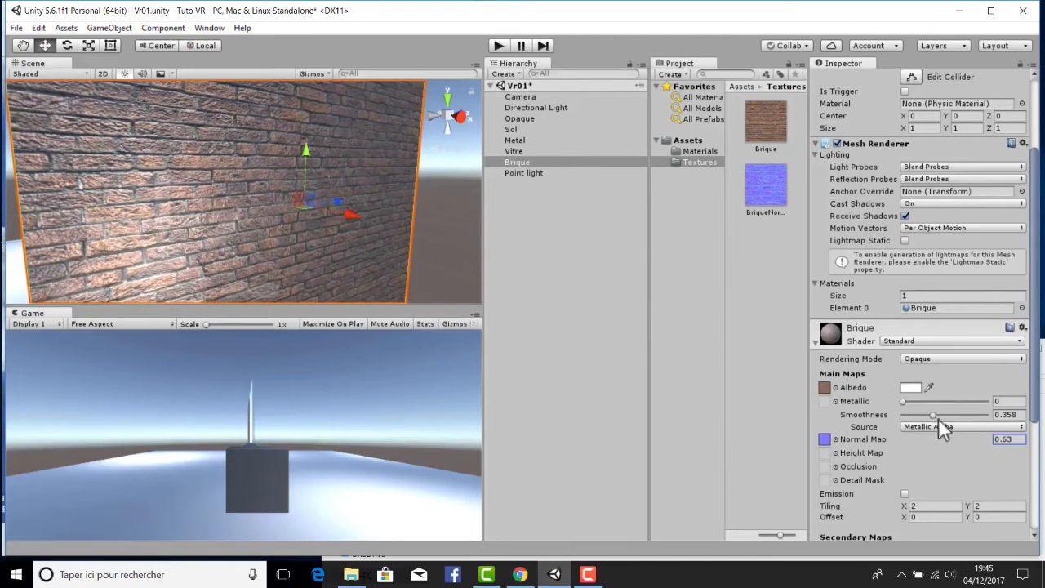
mouse_move(938, 416)
mouse_down()
mouse_move(972, 412)
mouse_move(917, 409)
mouse_move(983, 408)
mouse_move(937, 407)
mouse_up()
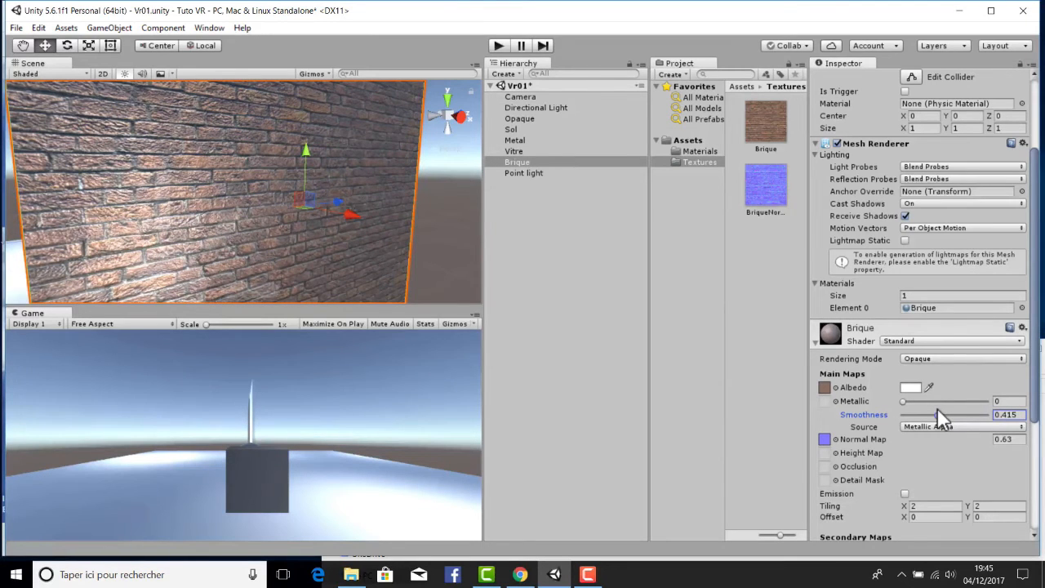
mouse_move(937, 409)
mouse_down()
mouse_move(876, 422)
mouse_move(924, 416)
mouse_up()
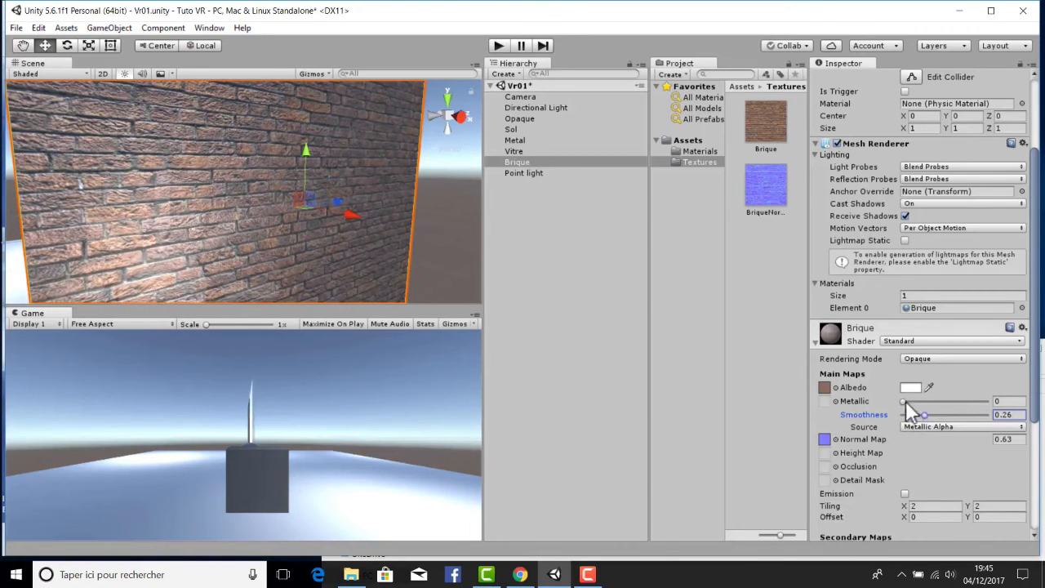
click(903, 399)
drag(924, 416, 917, 415)
Examine the brick wall's surface and lighting from several angles and distances in the scene.
alt+drag(368, 243, 262, 217)
scroll(288, 190, down, 3)
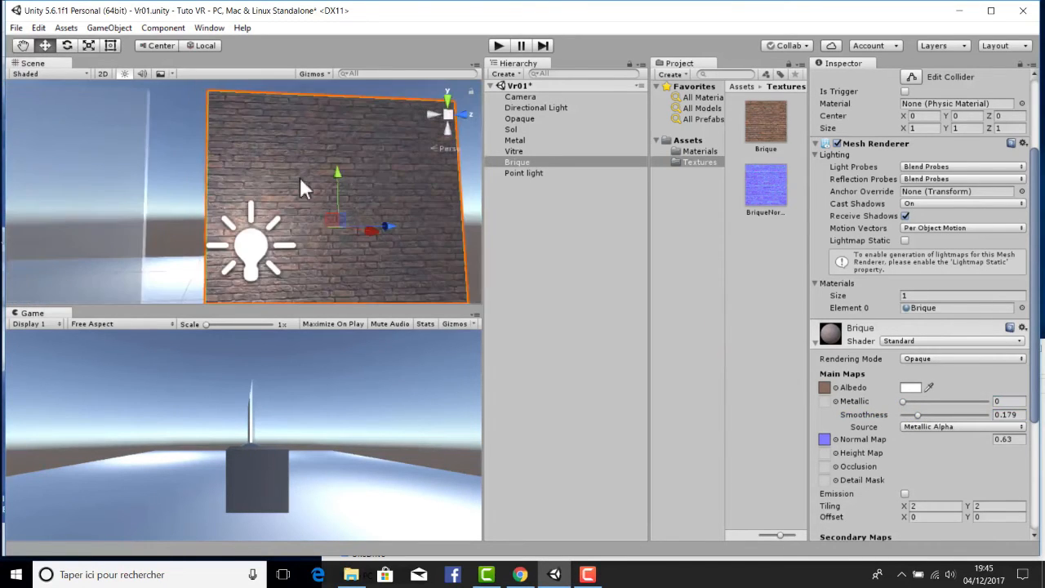
middle_drag(387, 226, 289, 189)
right_drag(293, 197, 316, 235)
scroll(315, 235, down, 3)
alt+drag(316, 239, 331, 200)
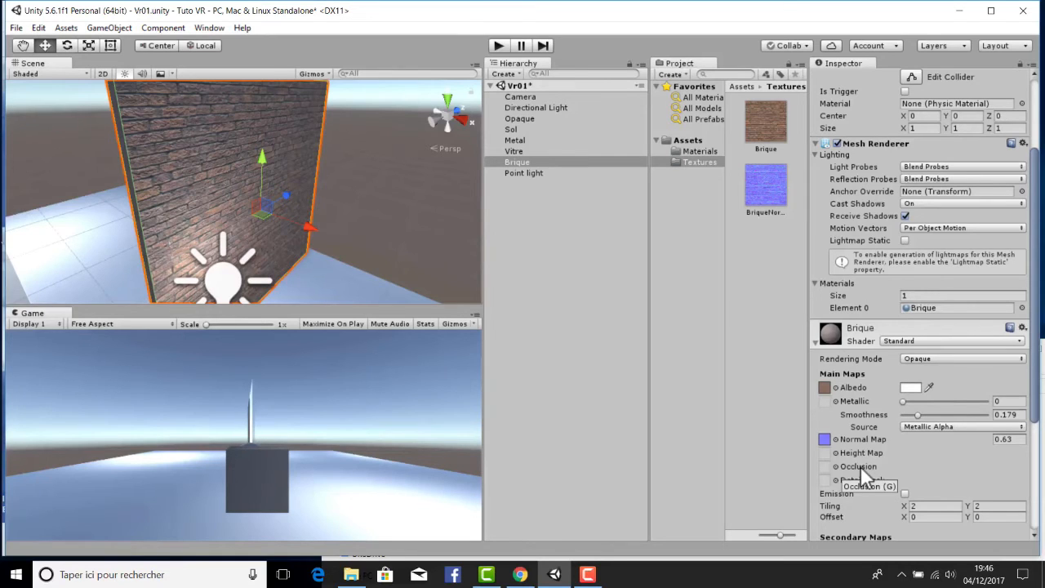
right_drag(325, 173, 280, 153)
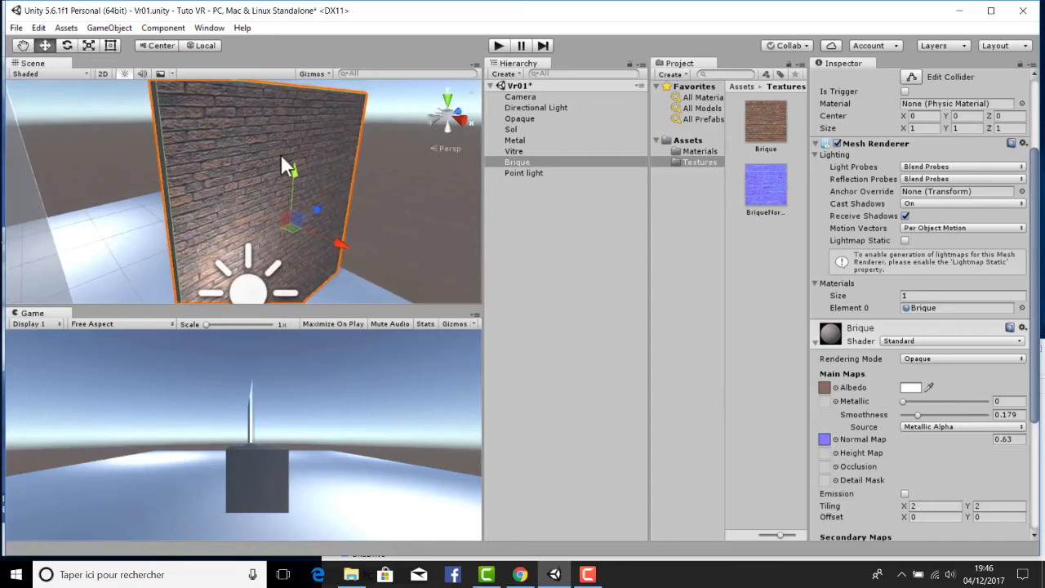
right_drag(318, 183, 290, 208)
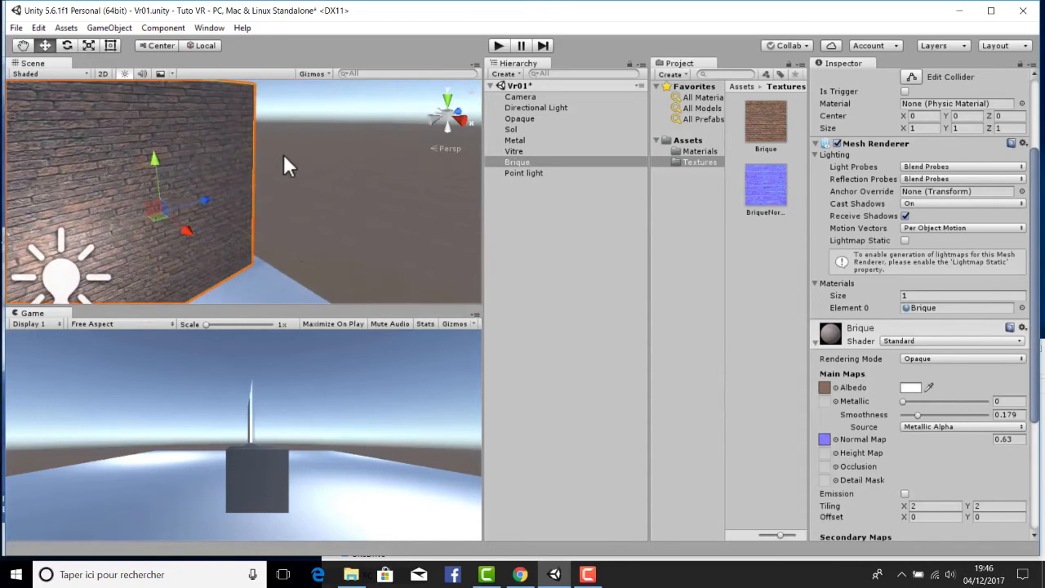
scroll(284, 155, down, 3)
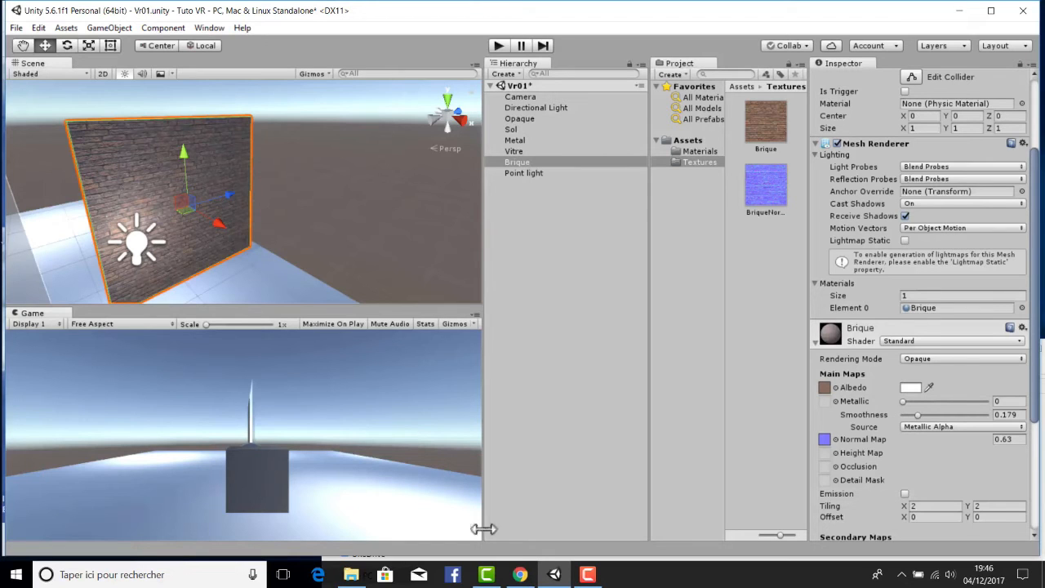
click(587, 573)
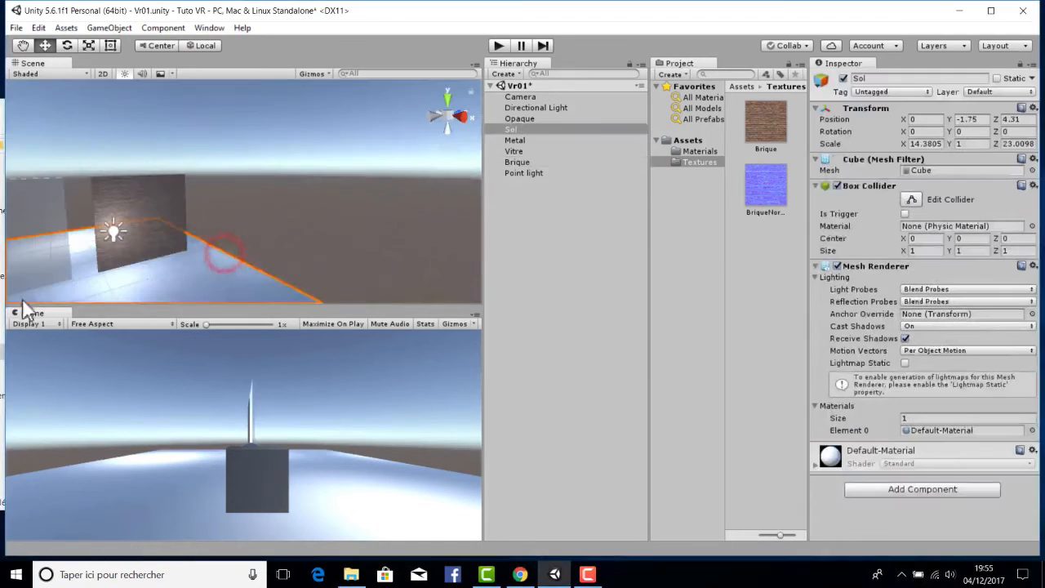
Move the Sol floor along the Z axis to about 13.9, beyond the brick wall.
click(327, 114)
alt+drag(326, 112, 230, 221)
click(230, 221)
drag(237, 175, 368, 177)
key(f)
Create a 3D plane and scale it uniformly to about 0.6.
click(108, 28)
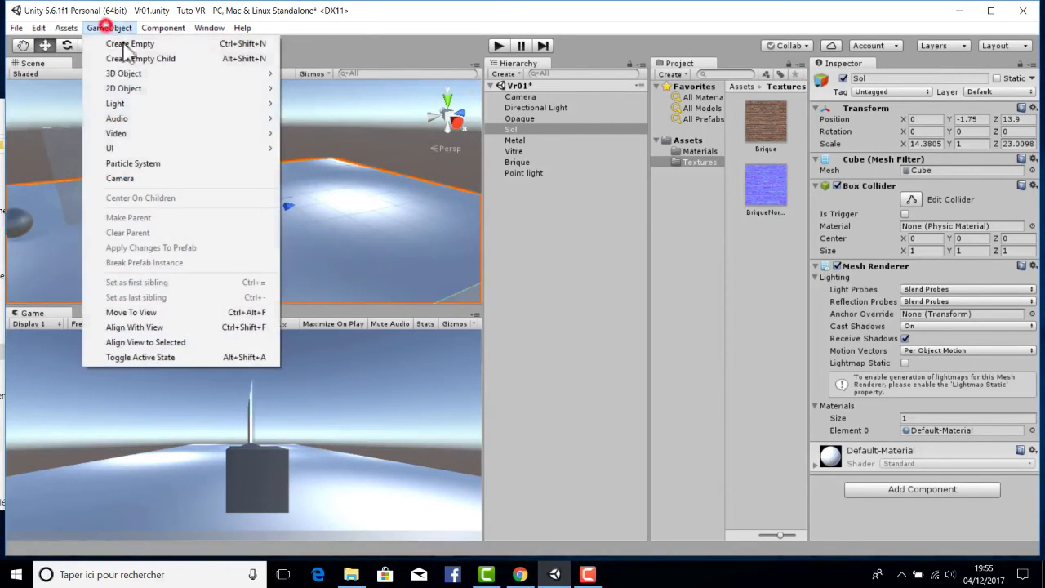
mouse_move(161, 79)
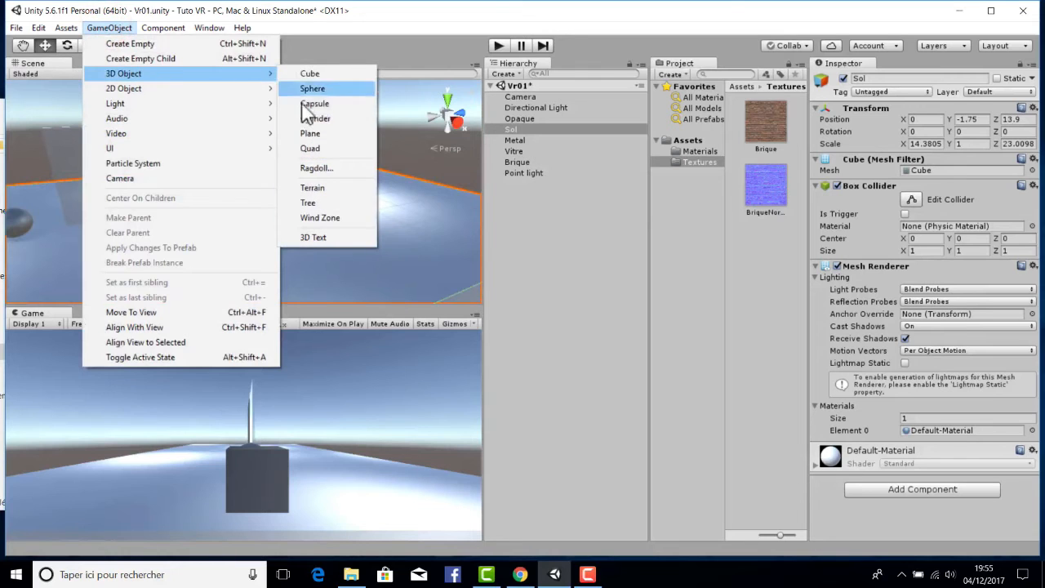
click(310, 134)
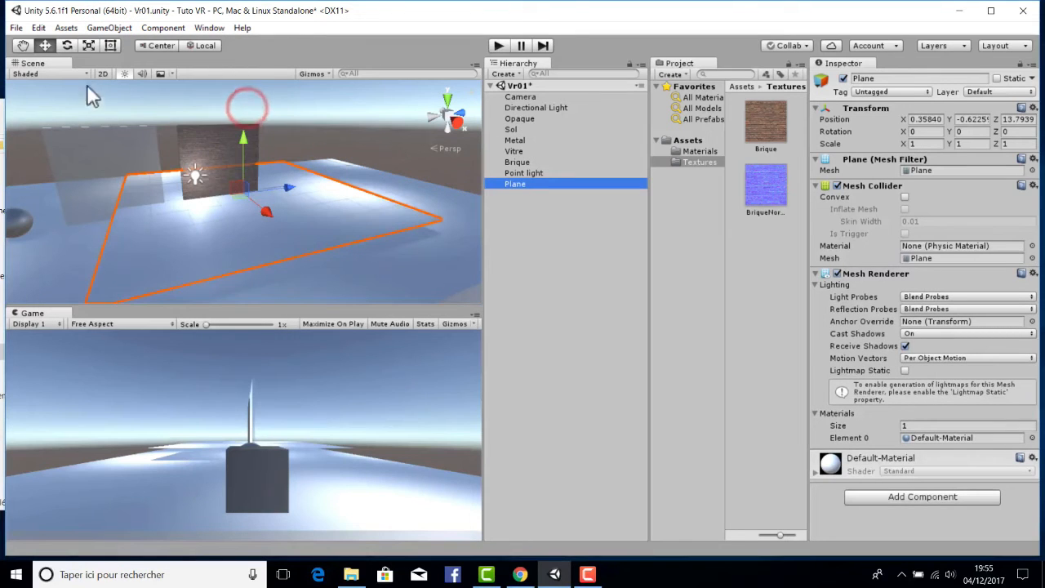
click(89, 47)
drag(245, 190, 228, 207)
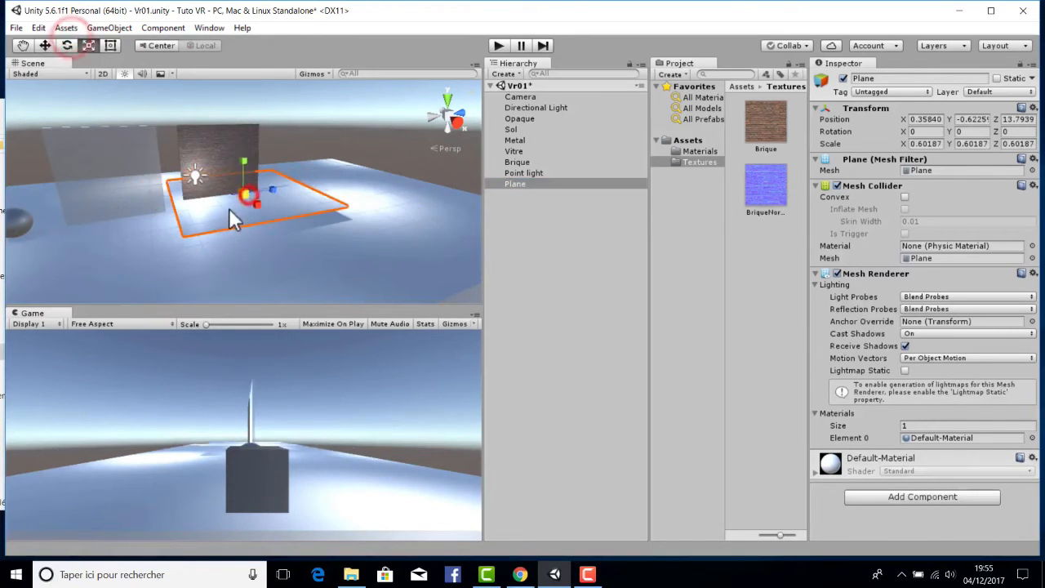
Rotate the plane upright by setting its Z rotation to -90.
click(49, 44)
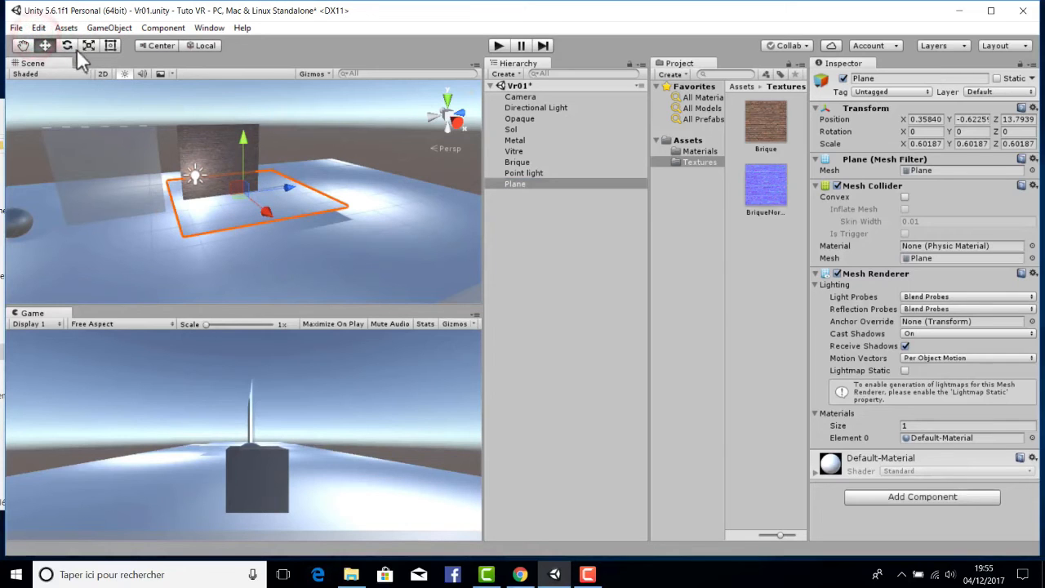
click(68, 46)
drag(263, 160, 310, 300)
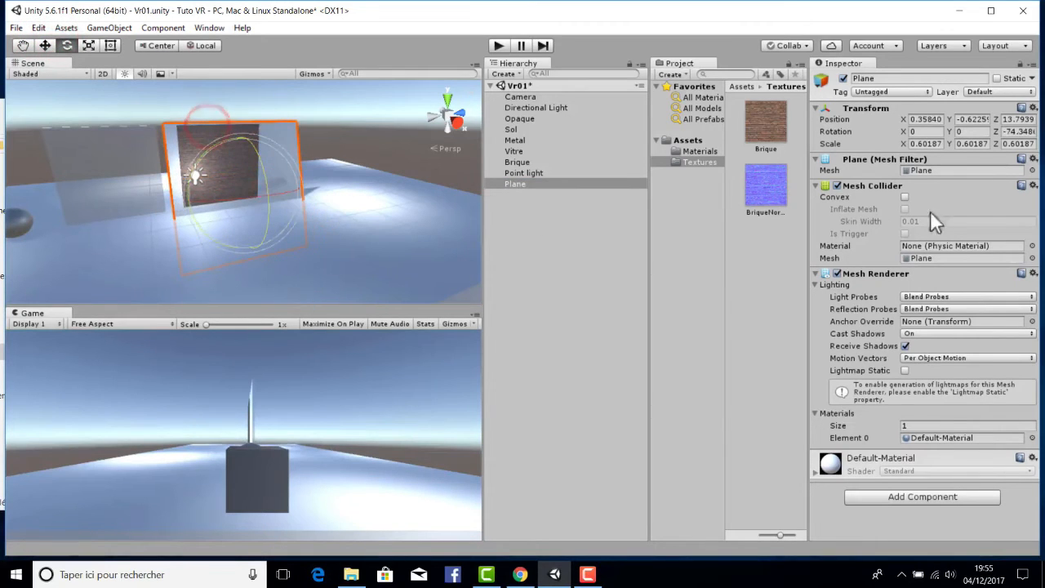
click(1014, 131)
text(-90)
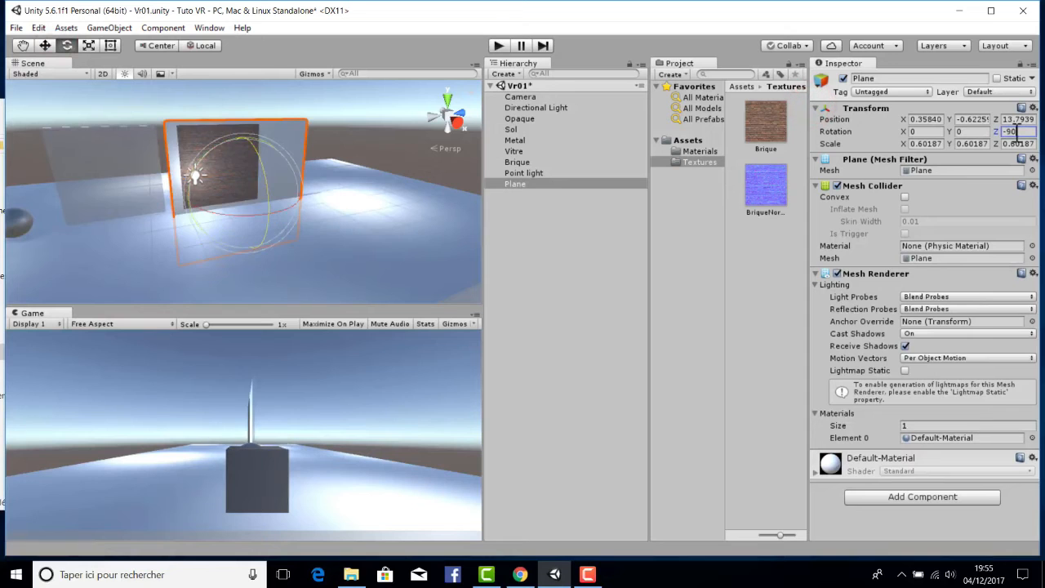
Rename the new plane as Grillage.
click(523, 172)
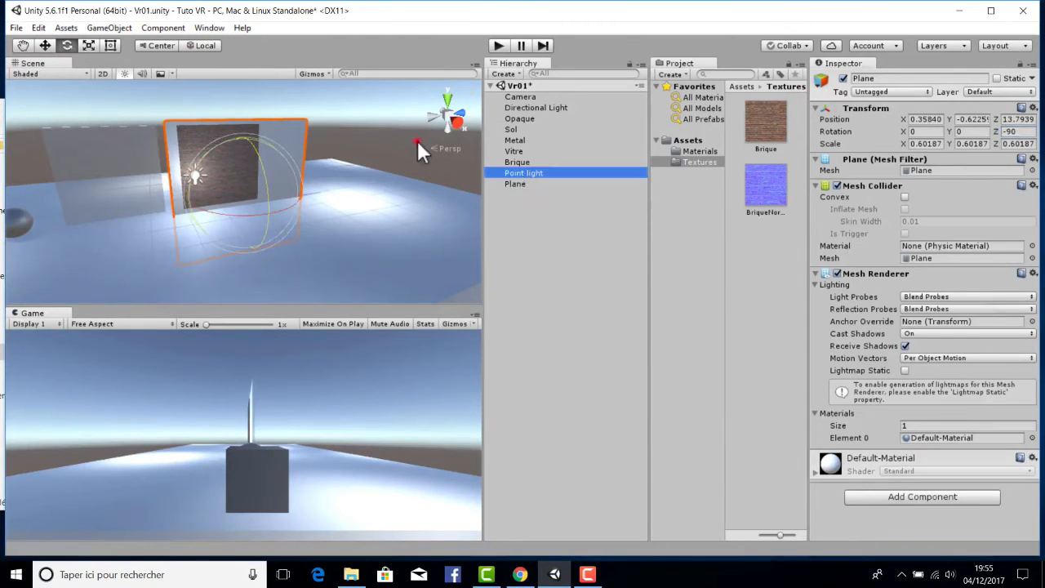
key(f)
double_click(517, 184)
right_click(518, 184)
click(563, 232)
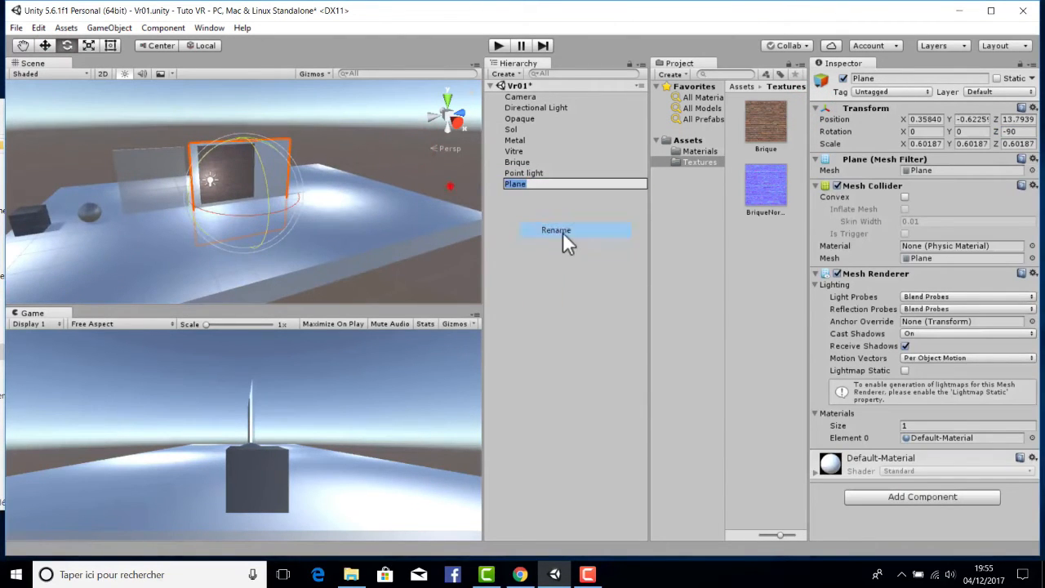
text(Grillage)
key(Return)
Move the Grillage plane to about X -1.47, Y 0.54, Z 17.7 and scale it uniformly to about 0.36.
click(53, 63)
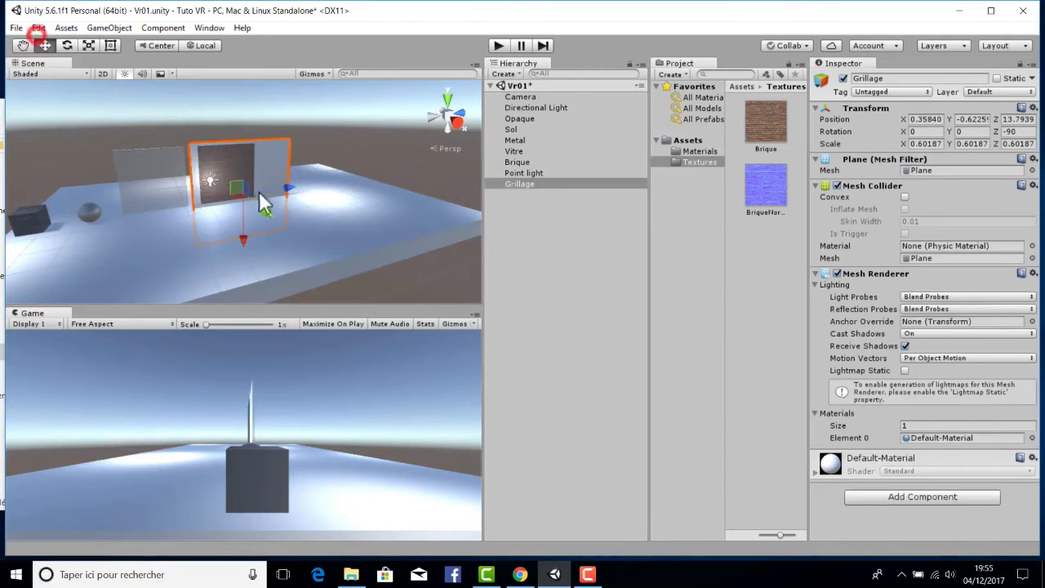
key(w)
drag(260, 200, 282, 203)
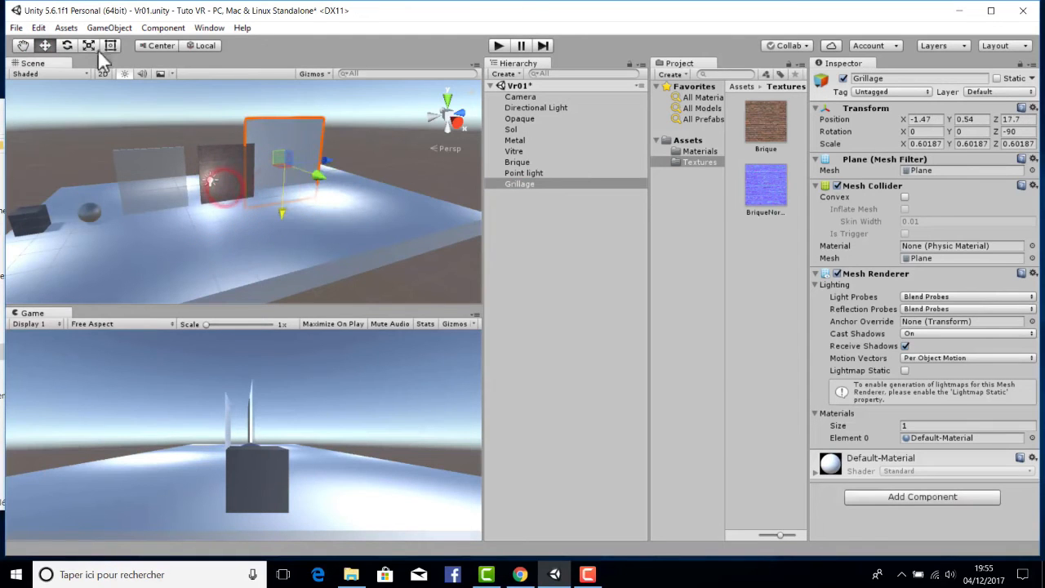
click(88, 45)
drag(287, 166, 272, 180)
key(f)
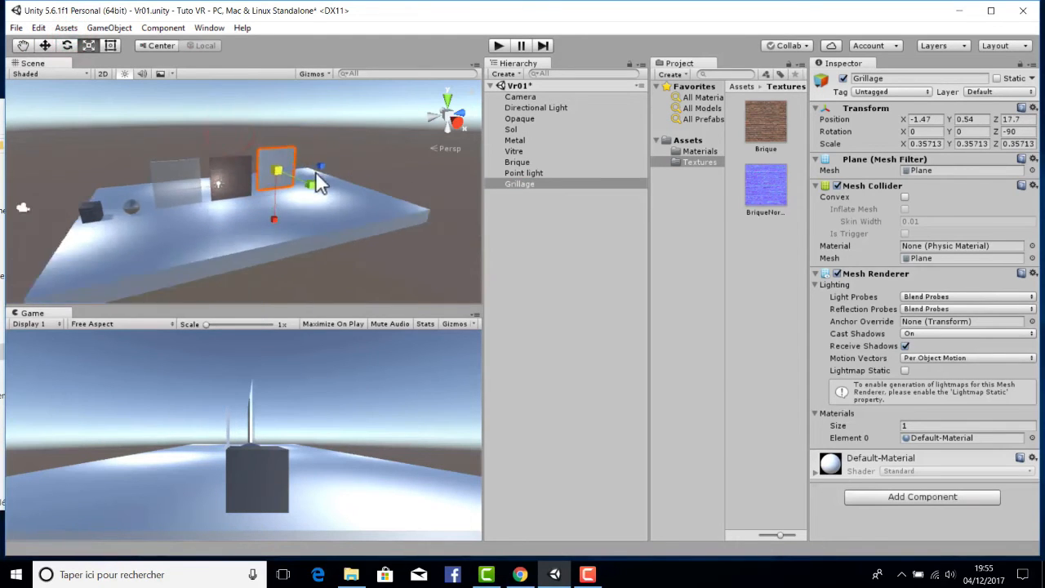
key(f)
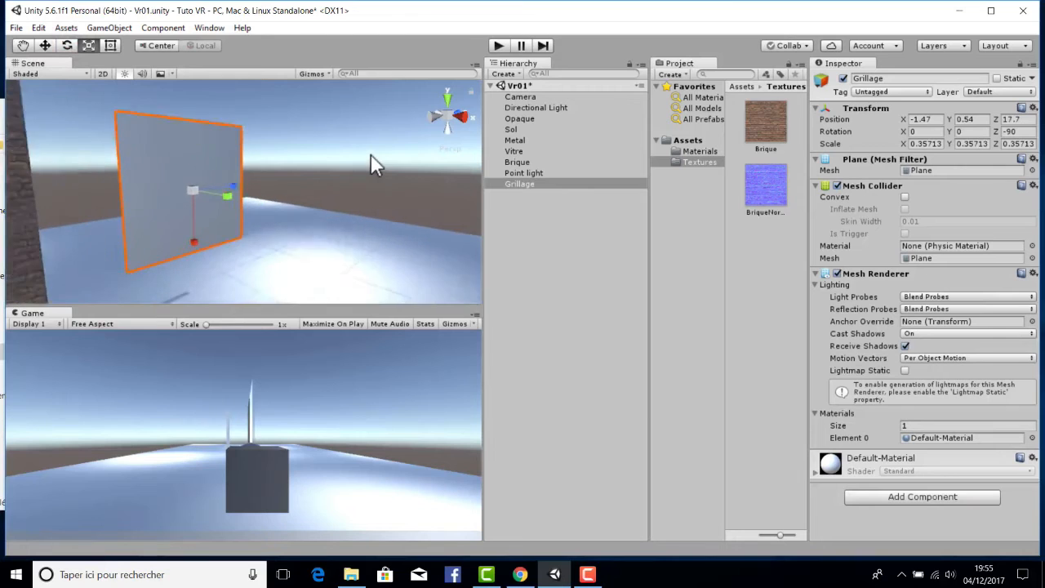
Create a new material named Grillage in the Materials folder.
click(703, 153)
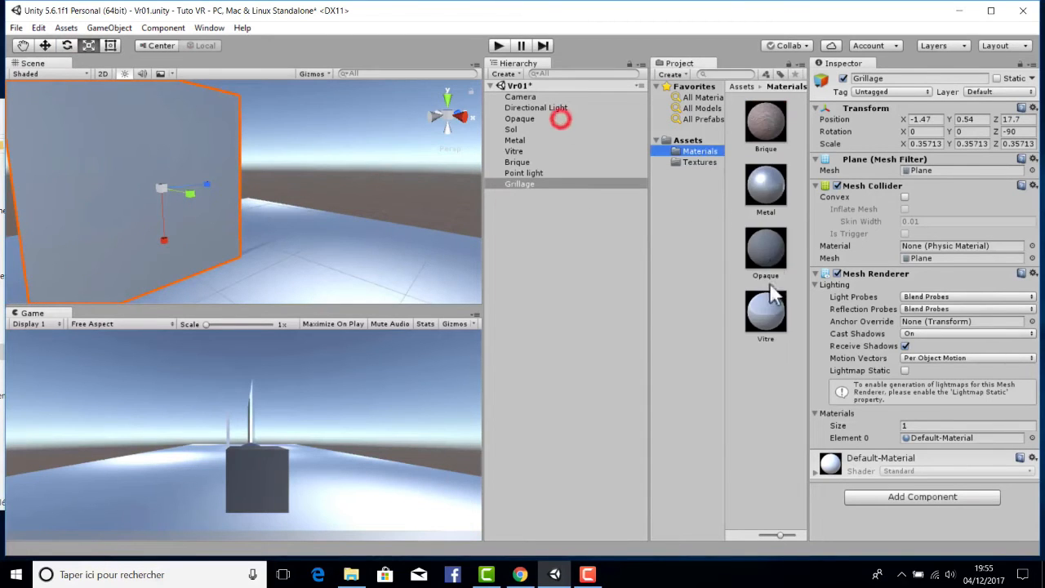
right_click(772, 113)
mouse_move(826, 120)
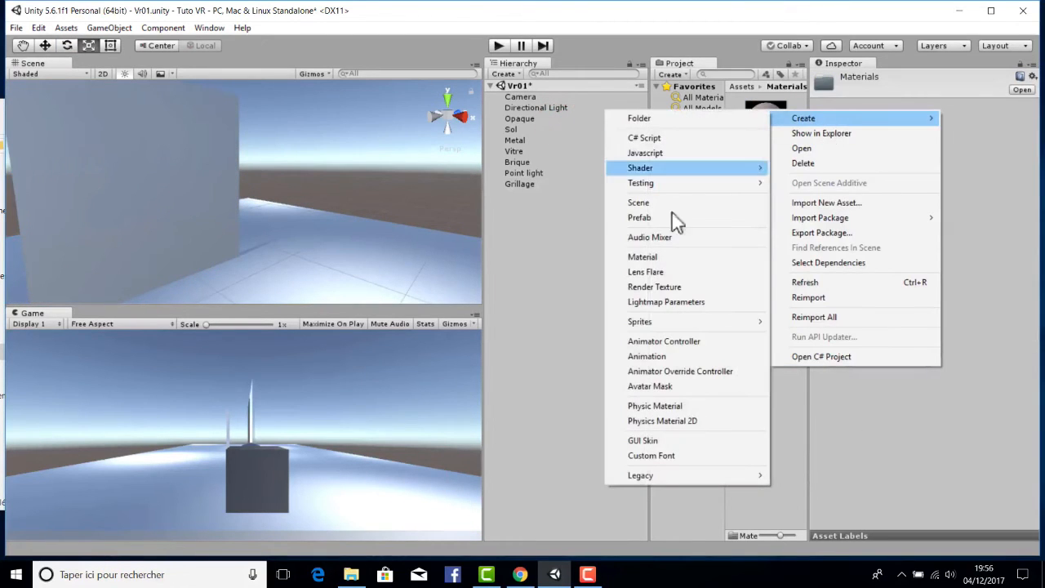
click(648, 258)
text(Grilla)
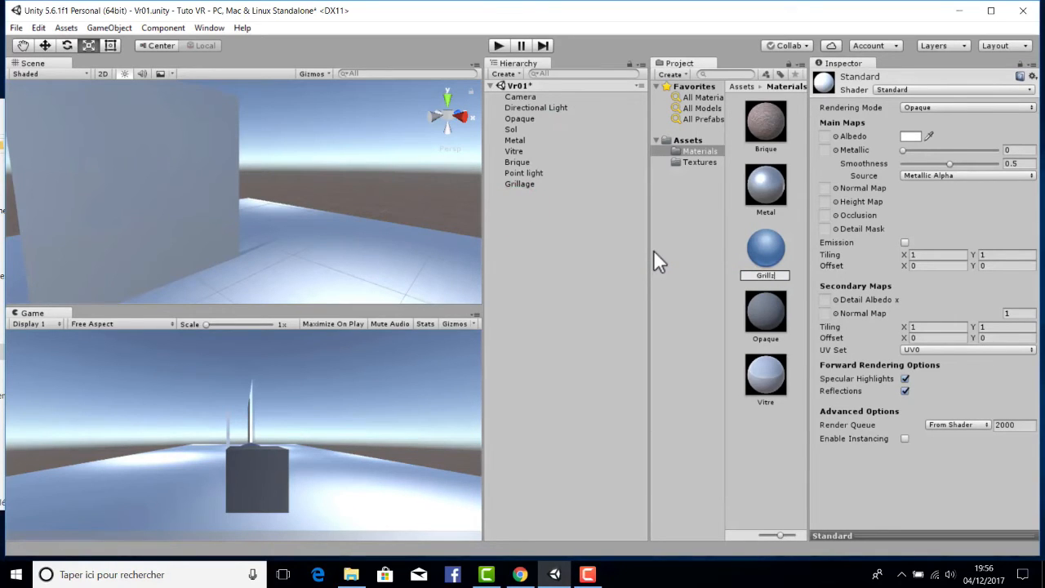
text(ge)
key(Return)
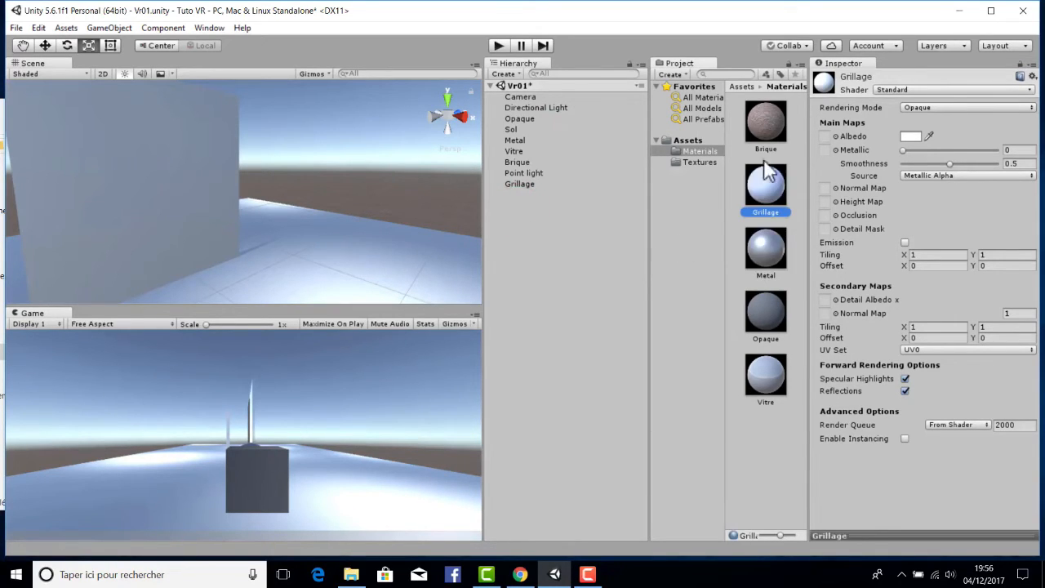
Import the Grillage and GrillageNormal images from the Texture\Grillage folder in File Explorer into Unity's Textures folder.
click(697, 161)
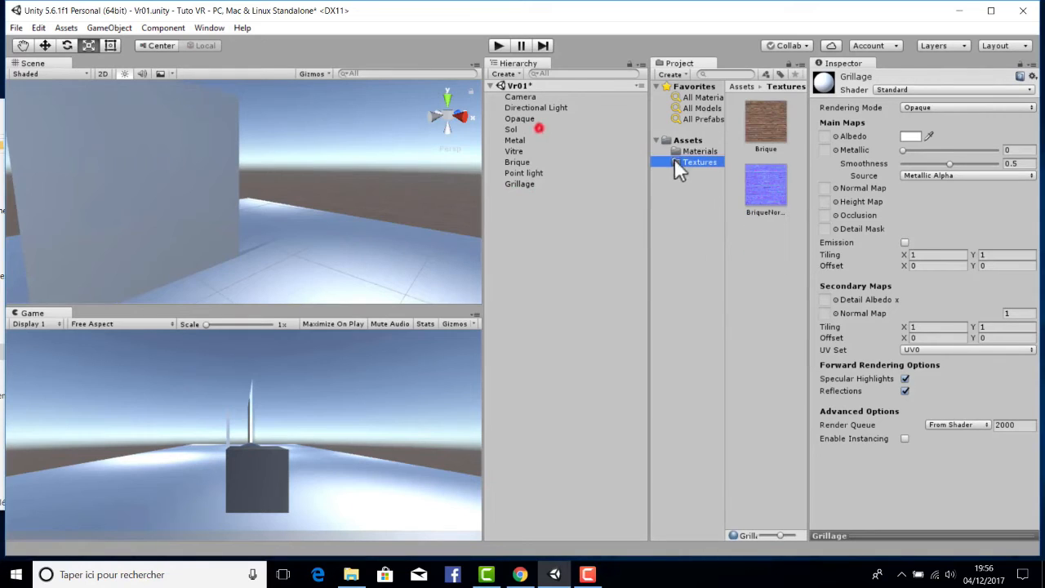
click(351, 574)
click(255, 222)
drag(208, 113, 344, 114)
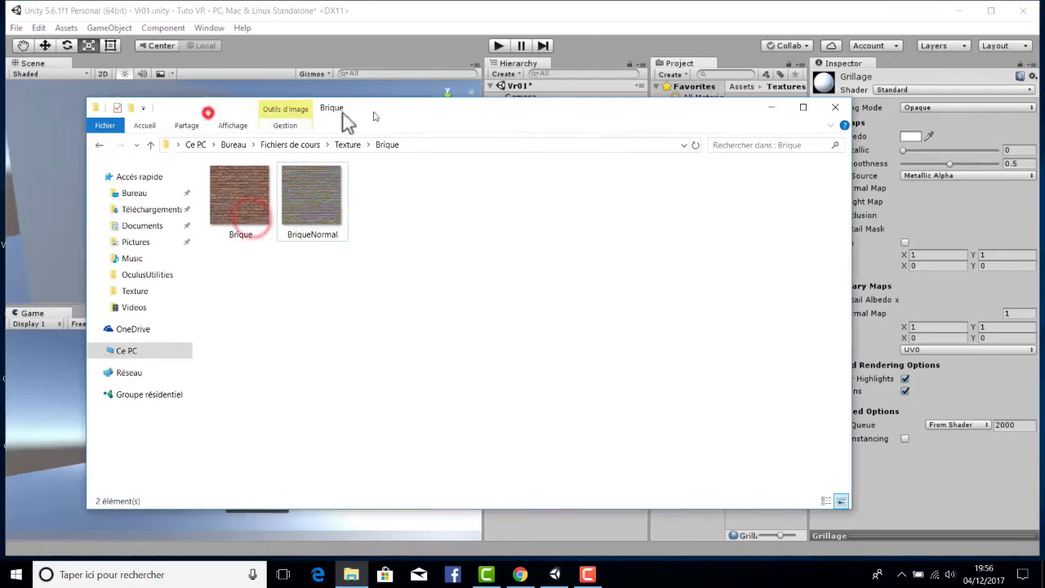
click(99, 144)
double_click(311, 196)
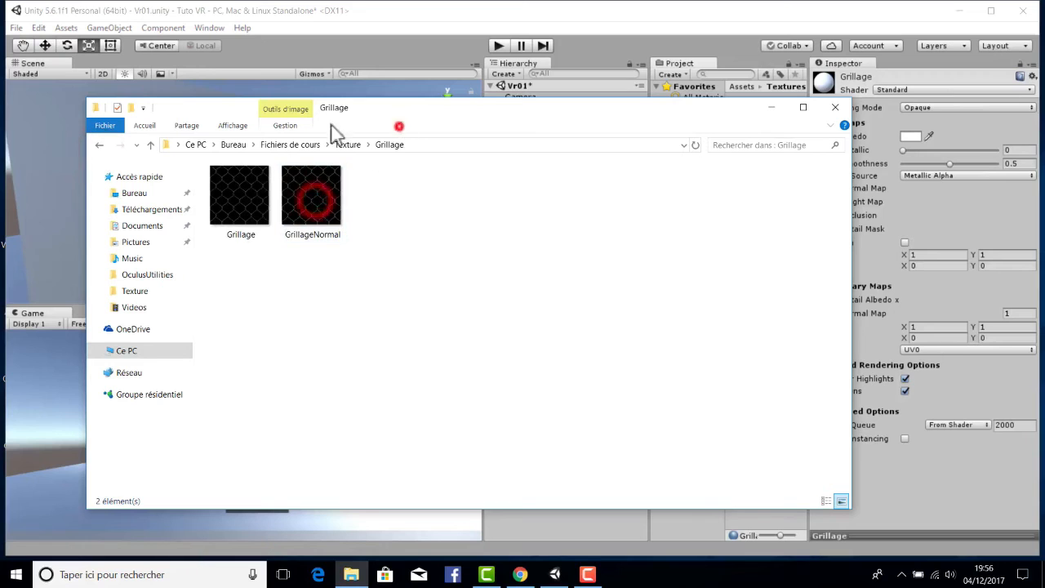
drag(411, 235, 205, 164)
drag(368, 112, 144, 118)
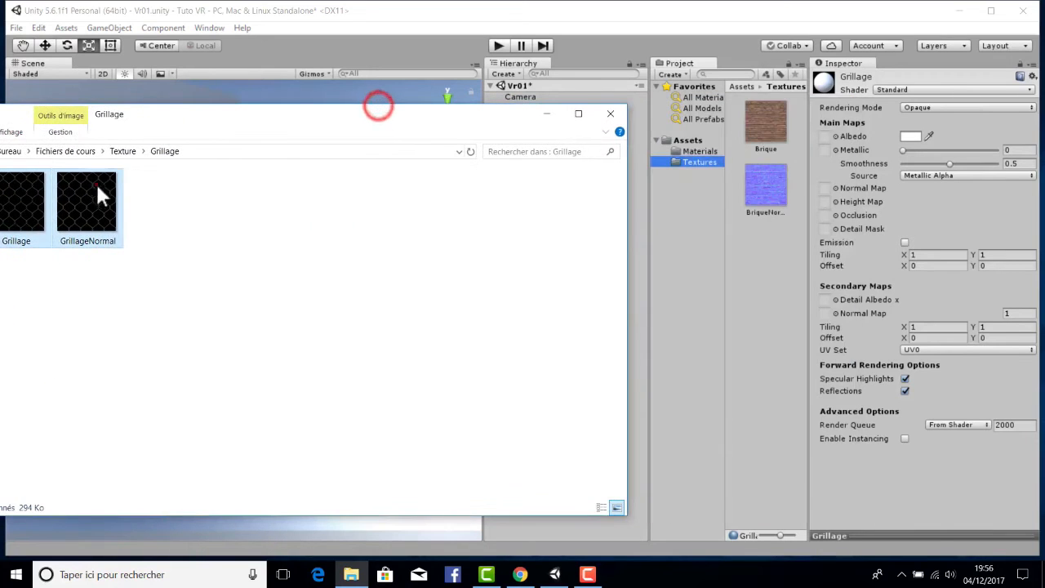
drag(96, 195, 775, 273)
Set the GrillageNormal texture's type to Normal map and apply the import settings.
click(780, 271)
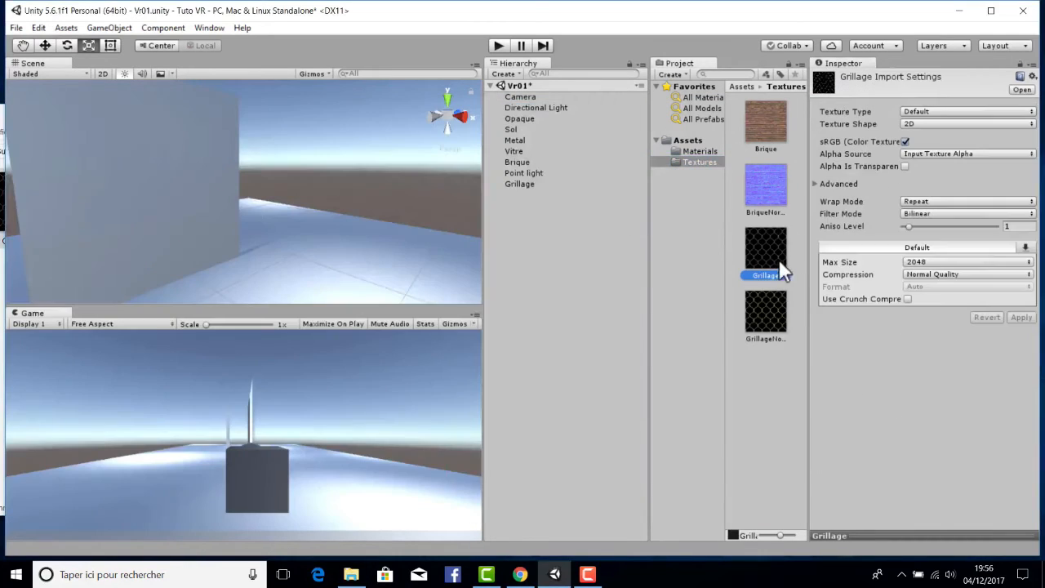
click(765, 312)
click(926, 112)
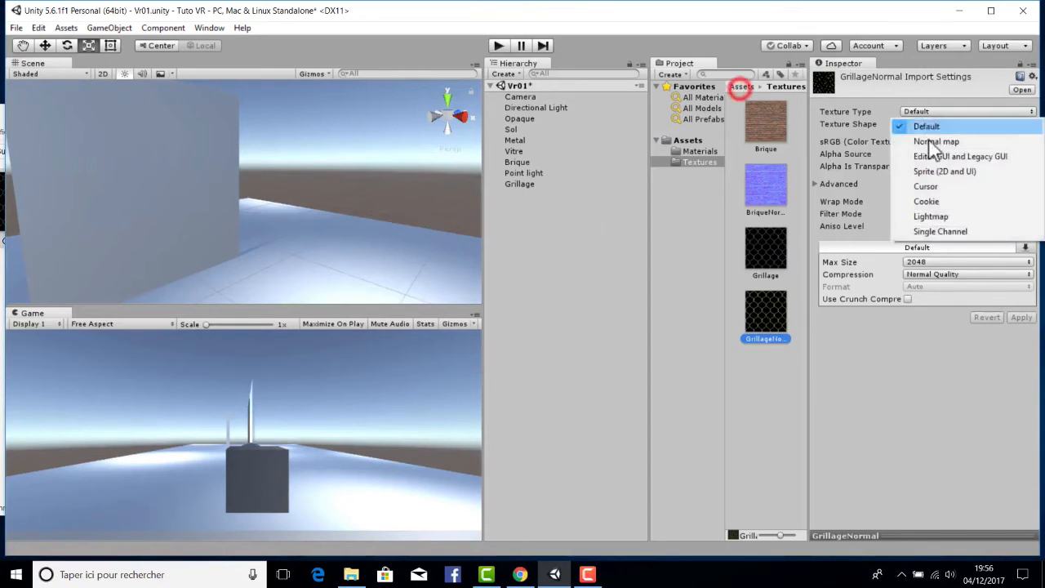
click(930, 143)
click(1021, 293)
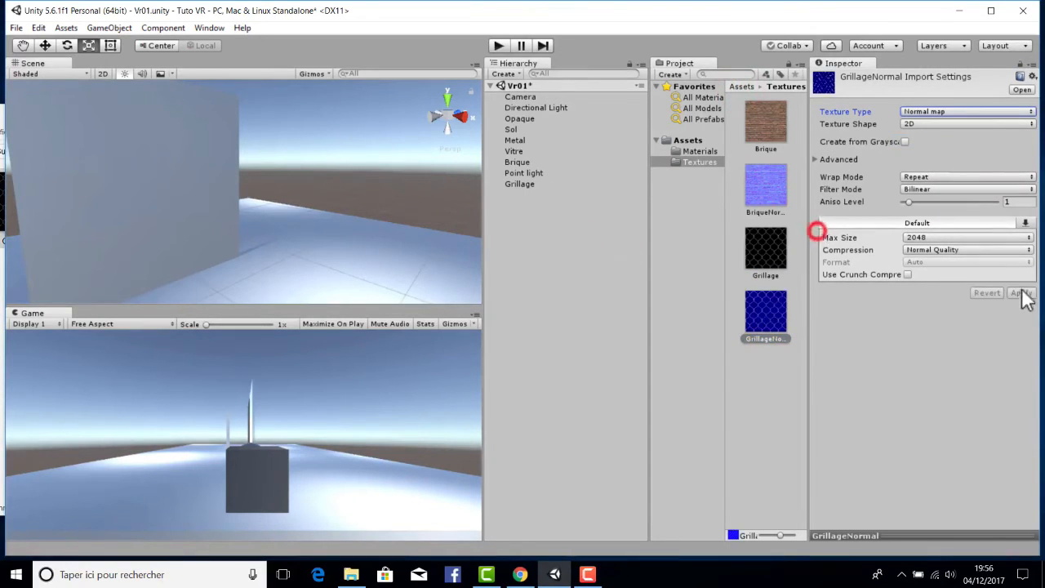
Assign the Grillage material from the Materials folder to the Grillage plane.
click(765, 248)
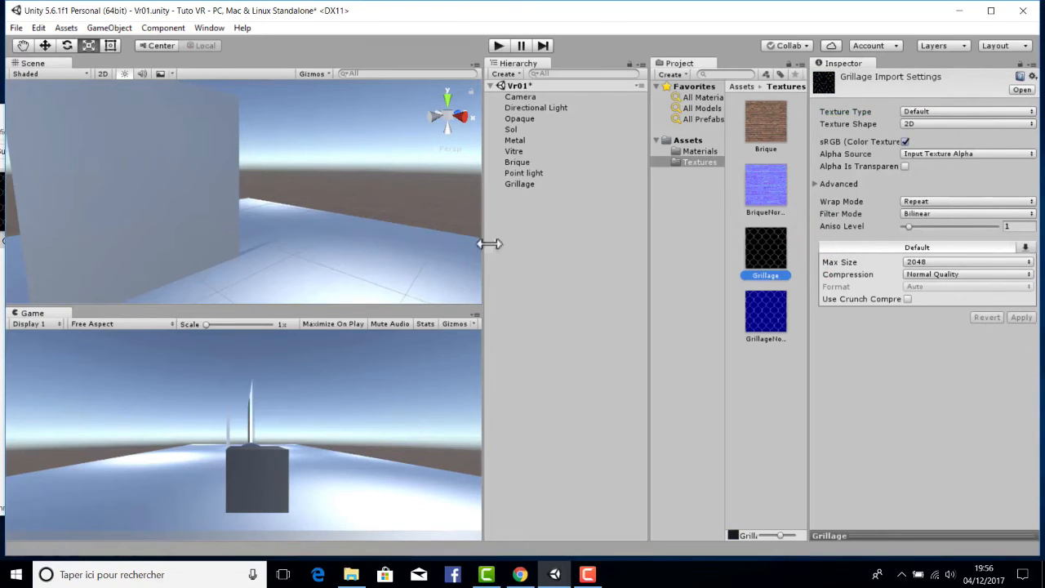
click(526, 183)
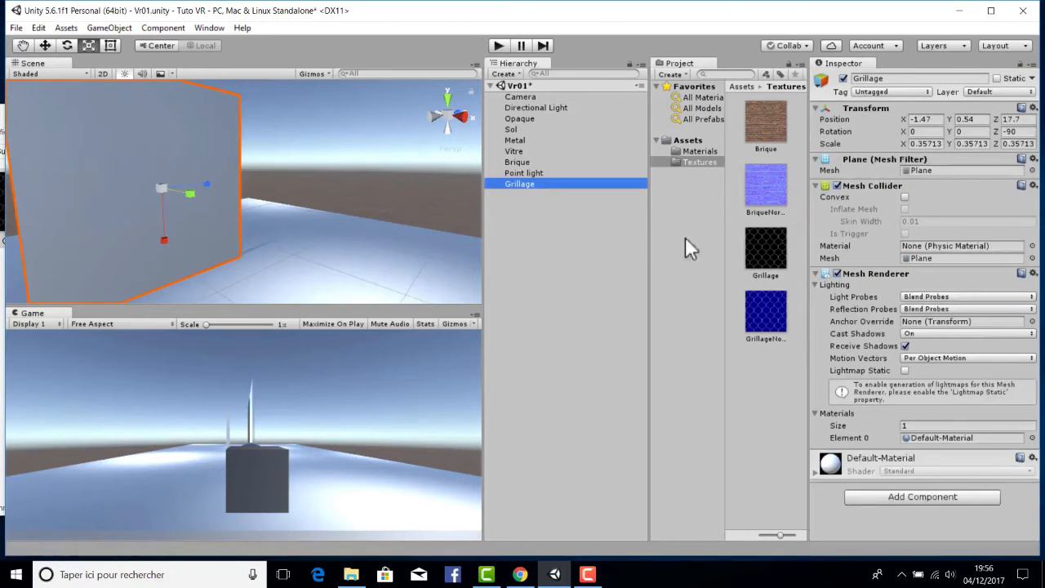
click(699, 151)
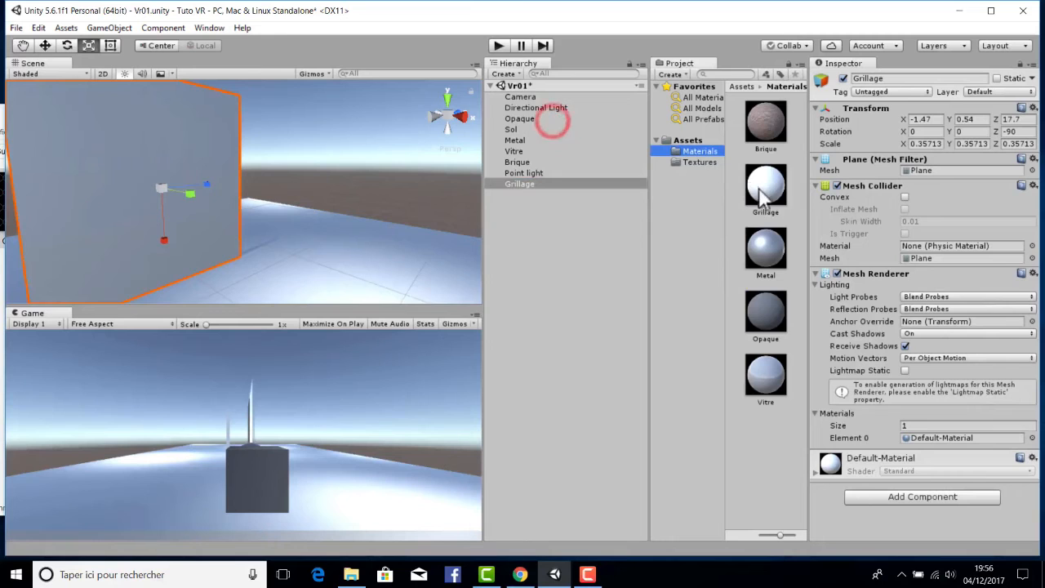
drag(766, 186, 159, 142)
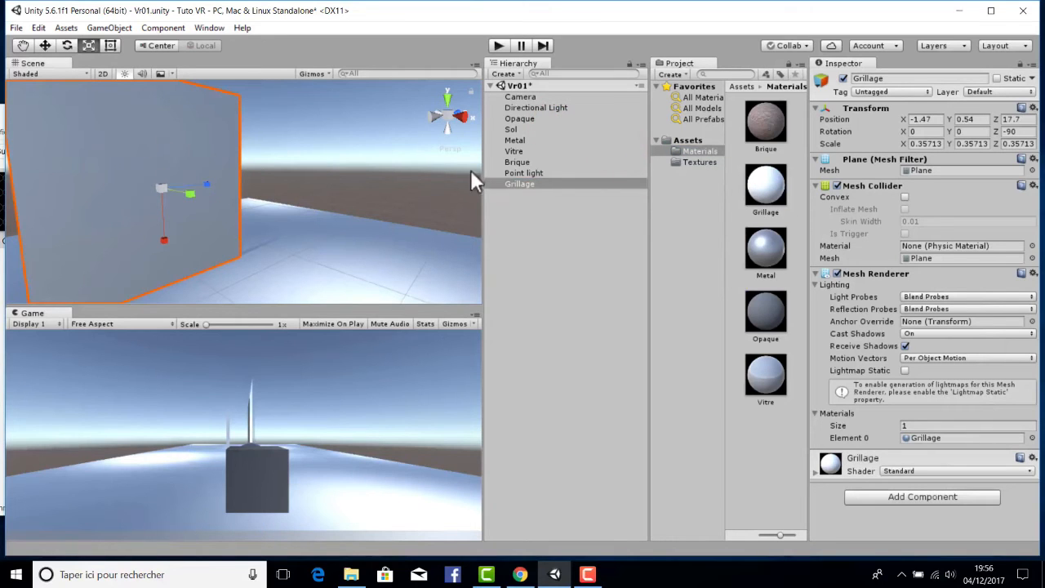
Set the Grillage texture as the Grillage material's albedo map and its rendering mode to Cutout.
click(684, 377)
scroll(916, 395, down, 4)
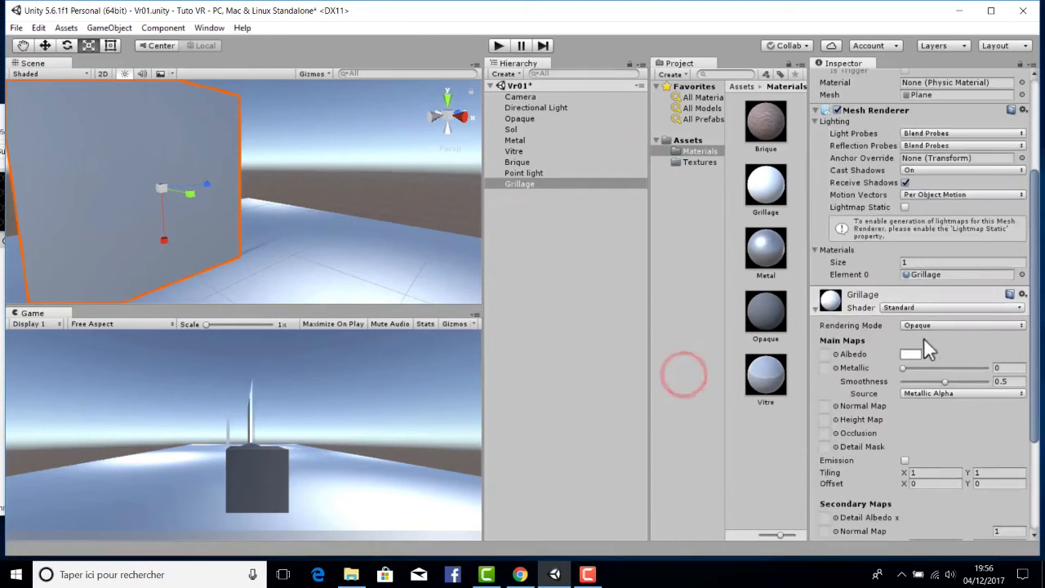
click(691, 163)
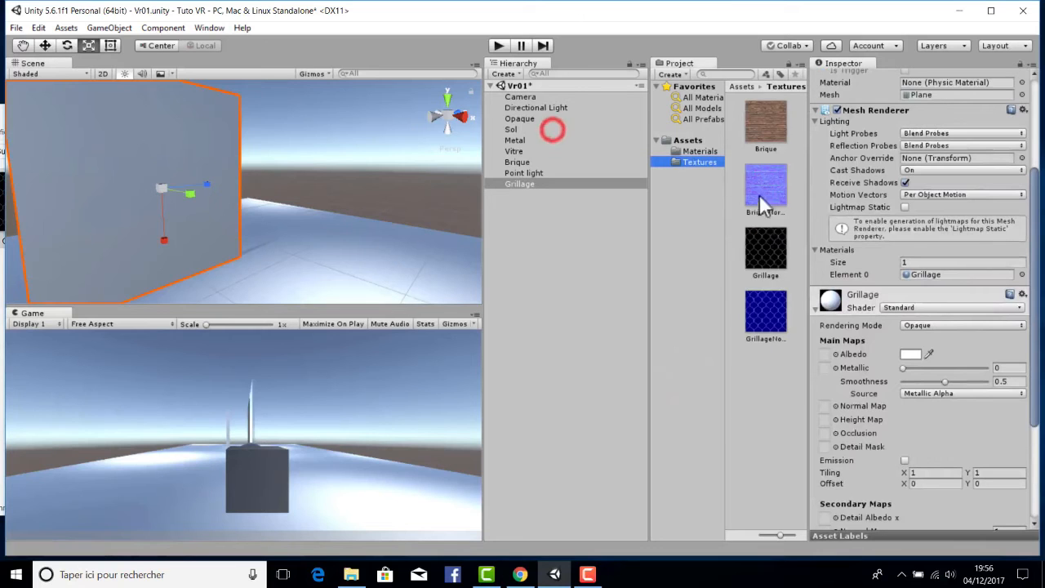
drag(766, 239, 827, 349)
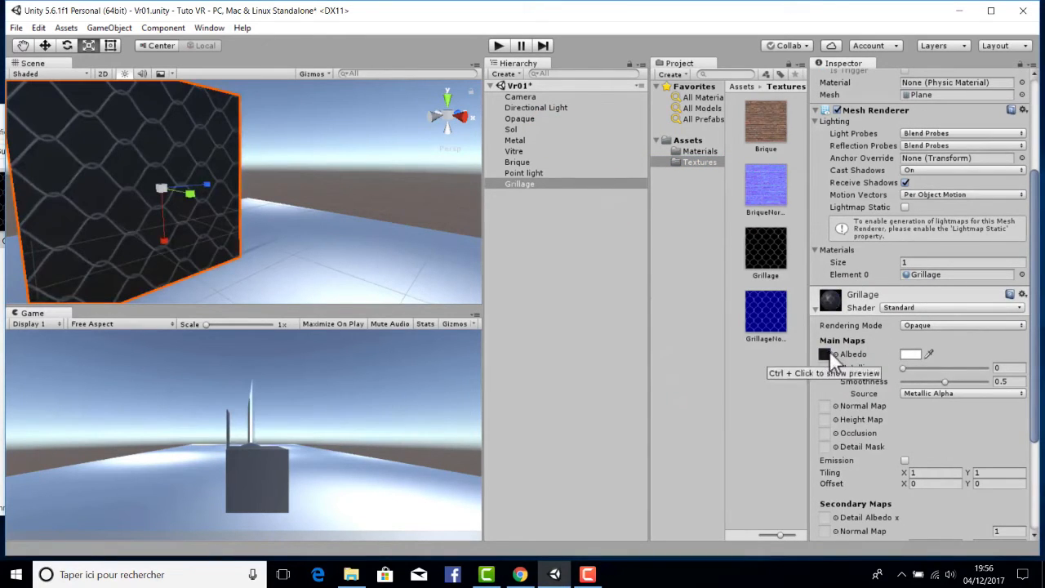
click(919, 325)
click(933, 353)
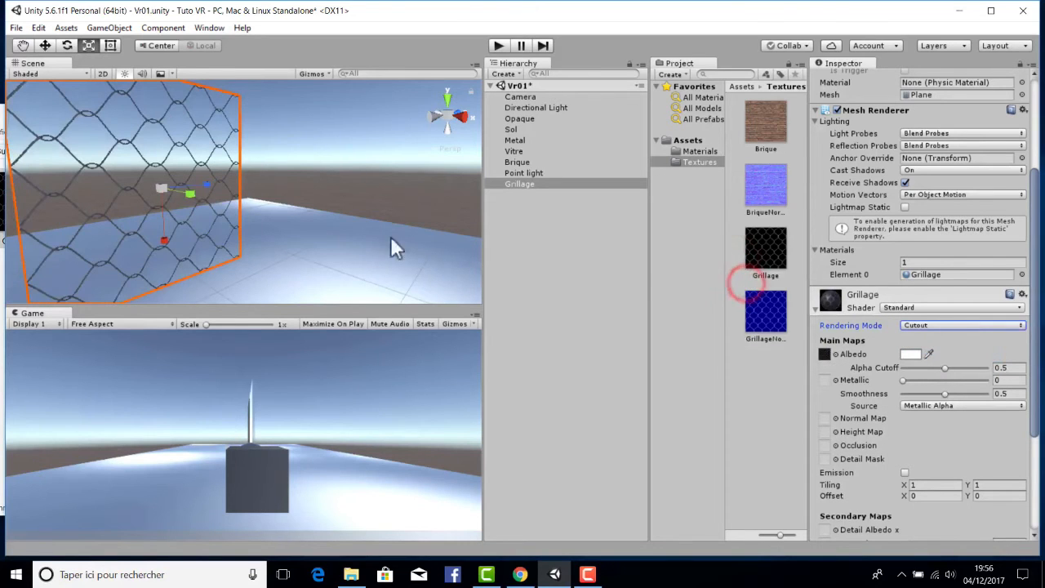
alt+drag(390, 237, 215, 196)
scroll(261, 164, down, 3)
scroll(283, 175, up, 6)
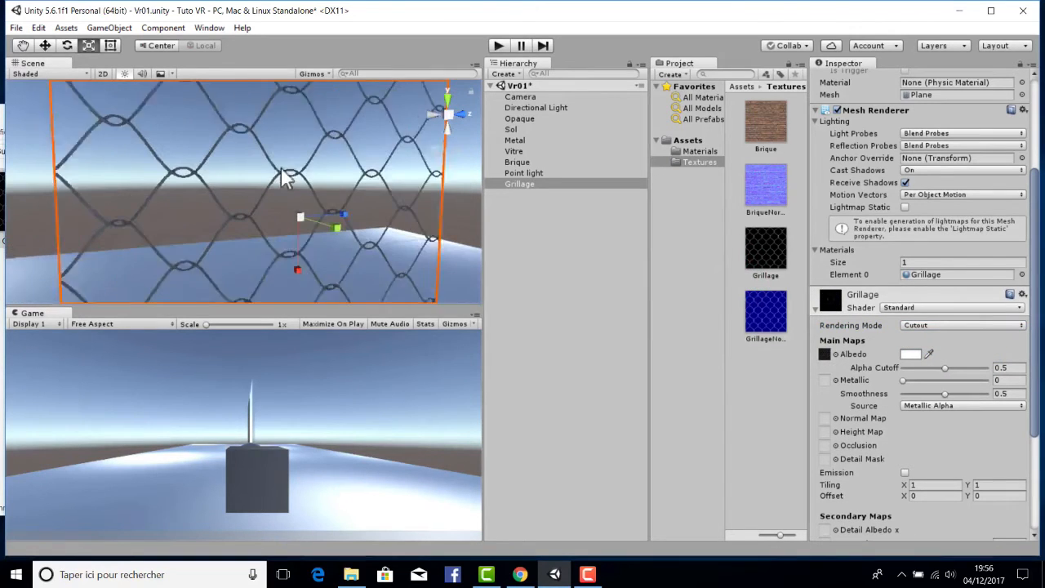
Switch the Grillage material's rendering mode to Opaque and back to Cutout to compare the two.
click(927, 324)
click(935, 340)
click(950, 325)
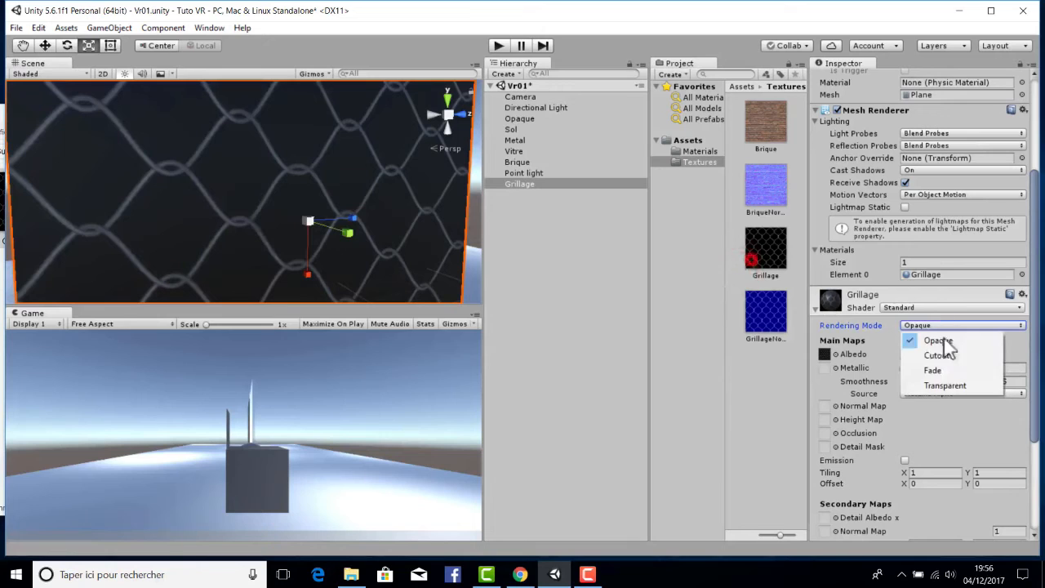
click(935, 355)
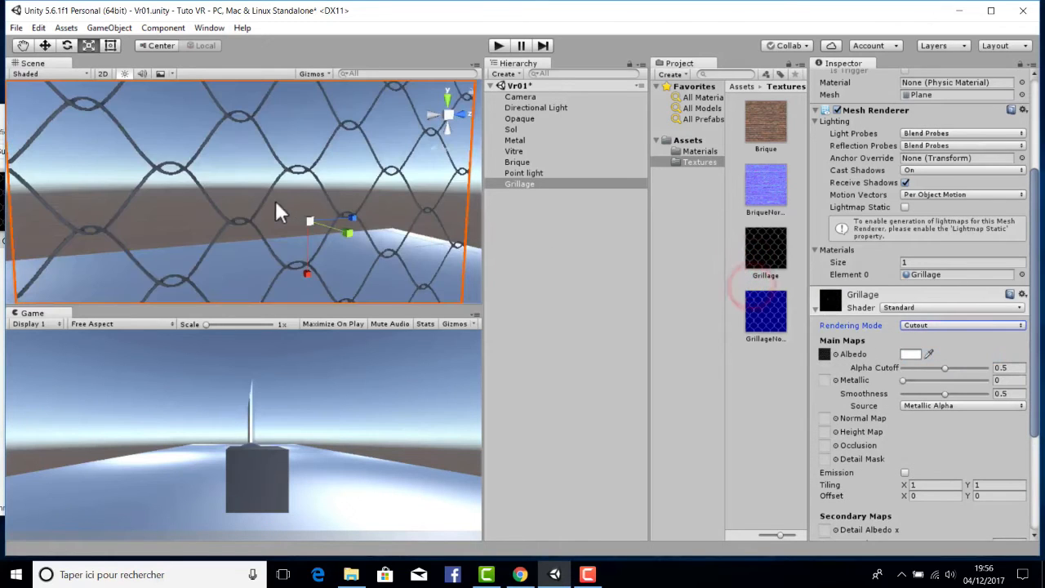
click(906, 325)
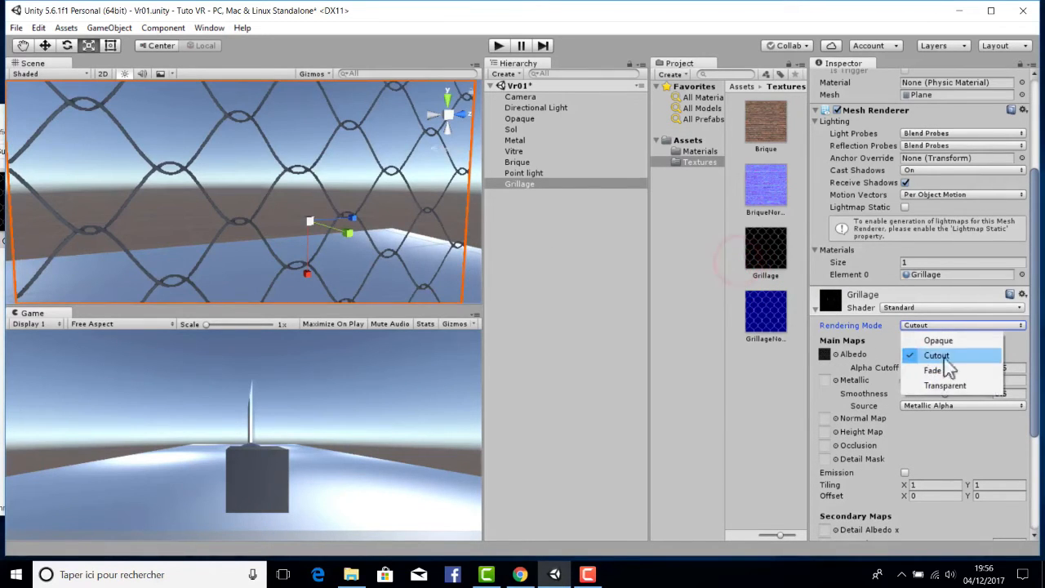
click(227, 128)
Lower the Grillage material's Alpha Cutoff to 0.325 to thicken the mesh wires.
scroll(286, 172, down, 3)
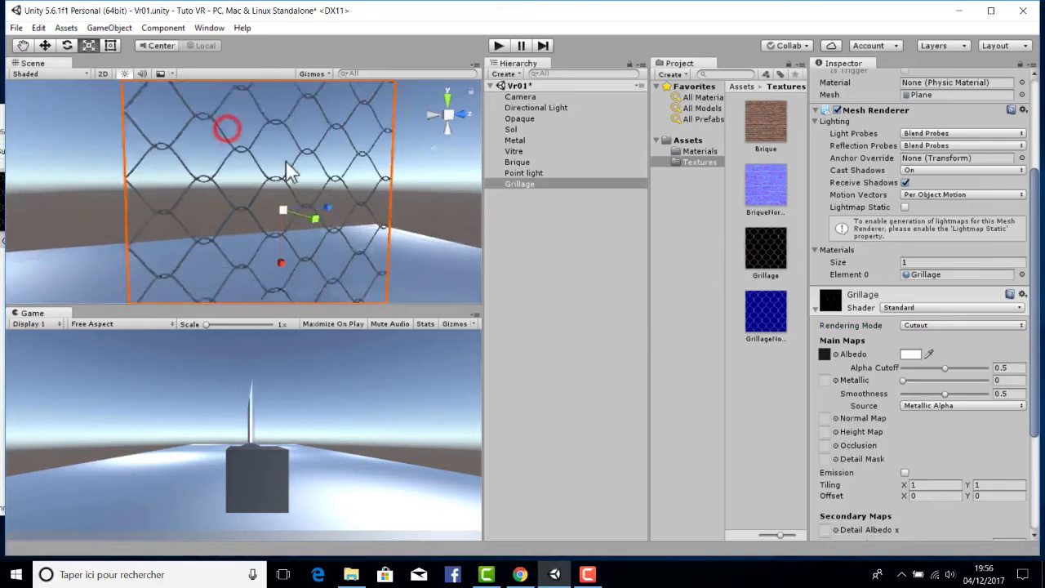
scroll(285, 167, up, 3)
scroll(282, 170, down, 5)
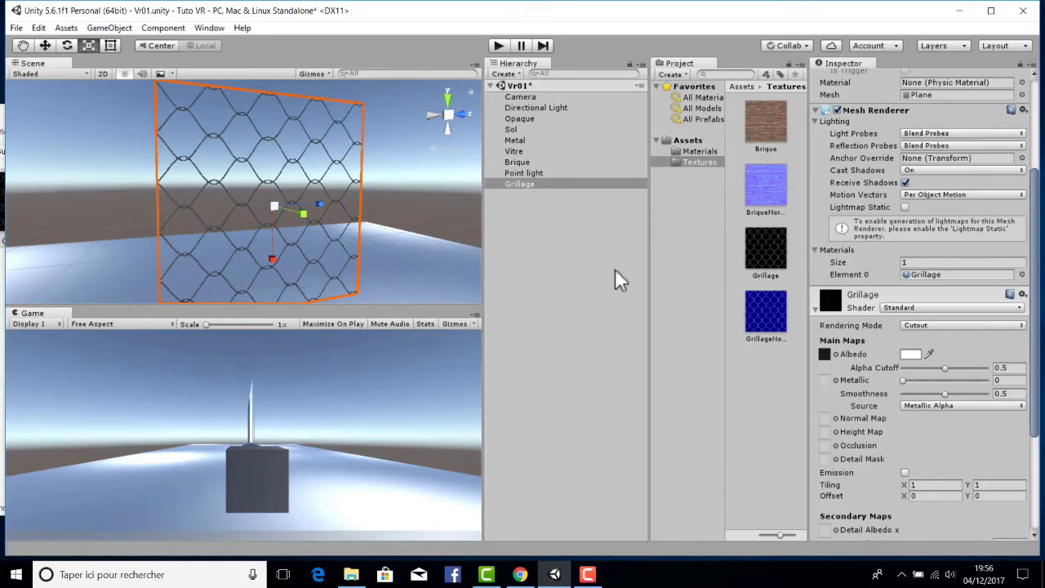
mouse_move(944, 367)
mouse_down()
mouse_move(960, 373)
mouse_move(925, 382)
mouse_move(936, 376)
mouse_up()
scroll(210, 163, down, 2)
scroll(223, 177, up, 8)
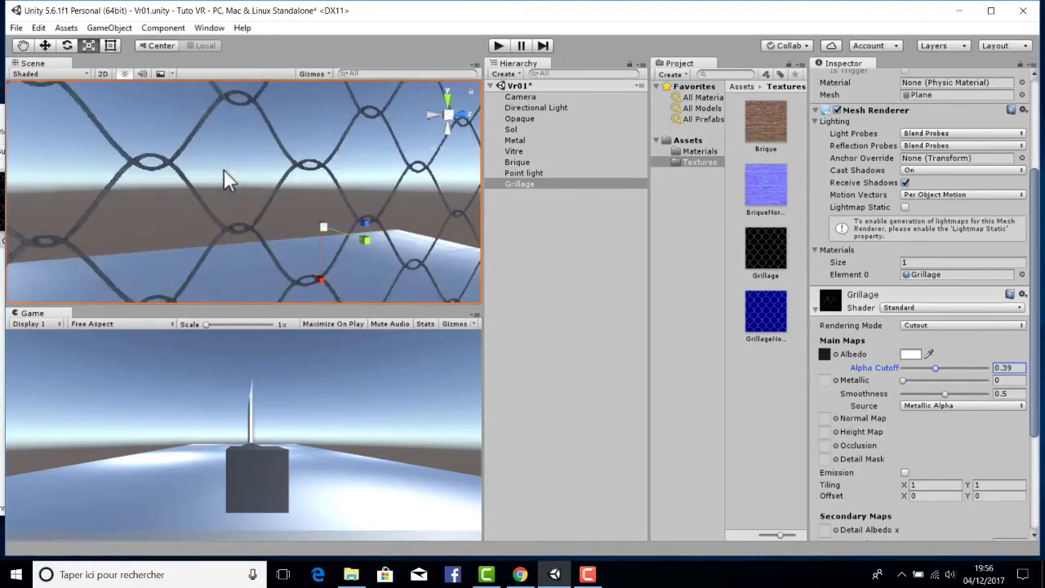
drag(932, 363, 927, 372)
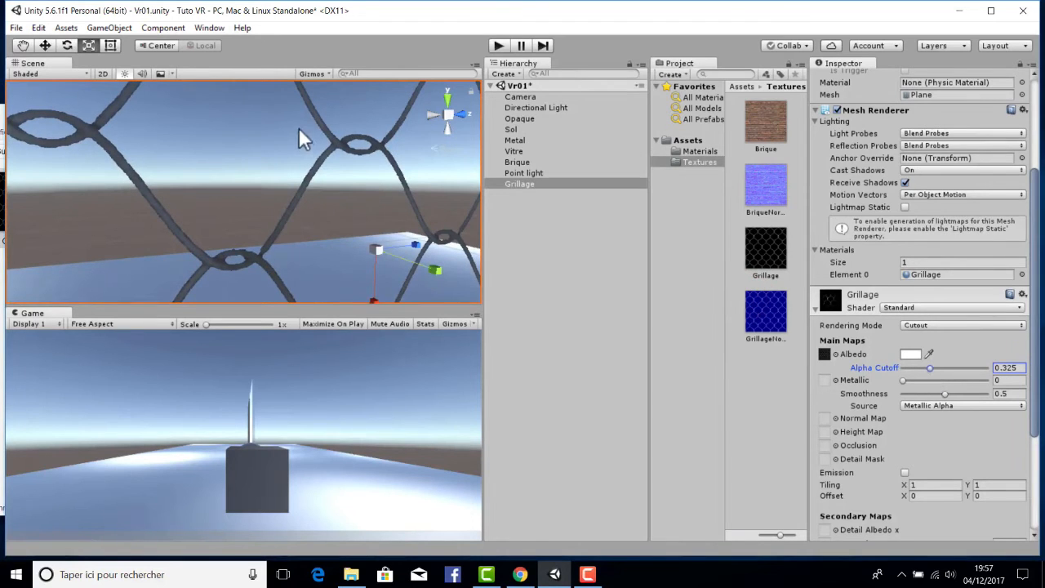
Set the Grillage material's main tiling to 3 in X and 3 in Y.
scroll(294, 135, down, 8)
scroll(939, 384, down, 5)
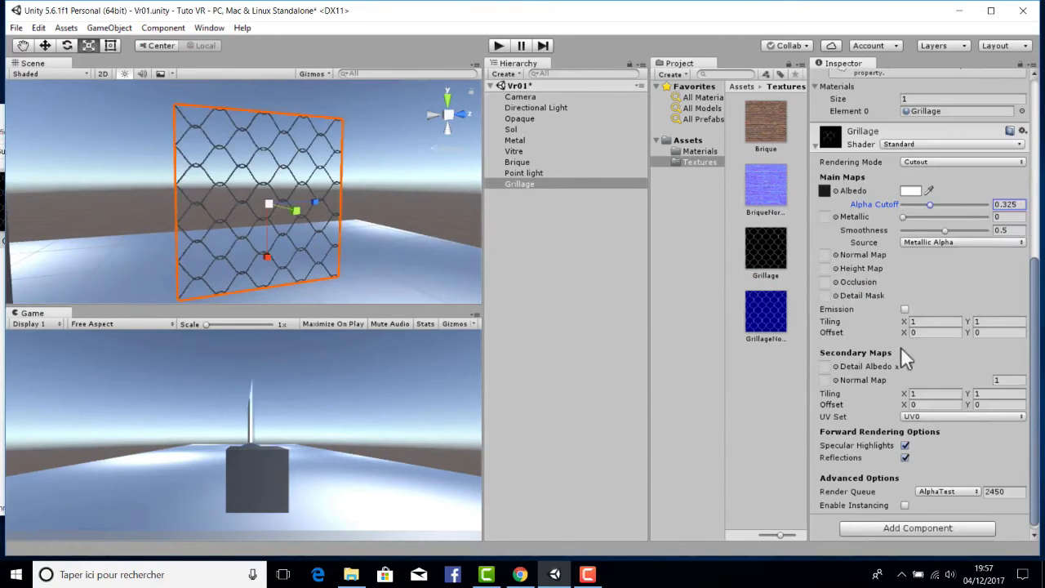
click(916, 321)
text(3)
click(983, 322)
text(3)
click(385, 195)
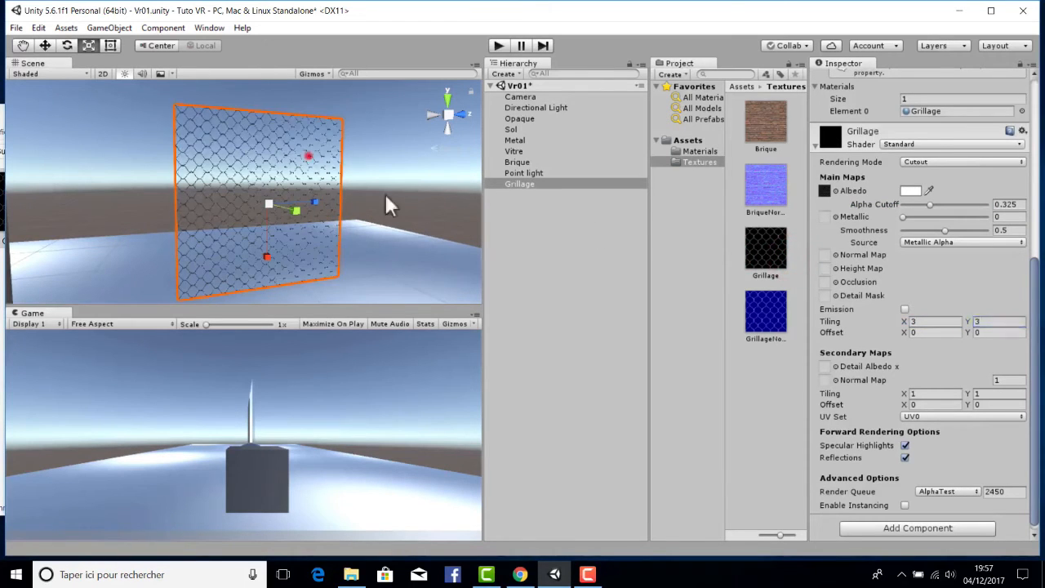
scroll(249, 168, up, 3)
scroll(298, 196, up, 3)
scroll(307, 196, down, 3)
scroll(307, 196, up, 4)
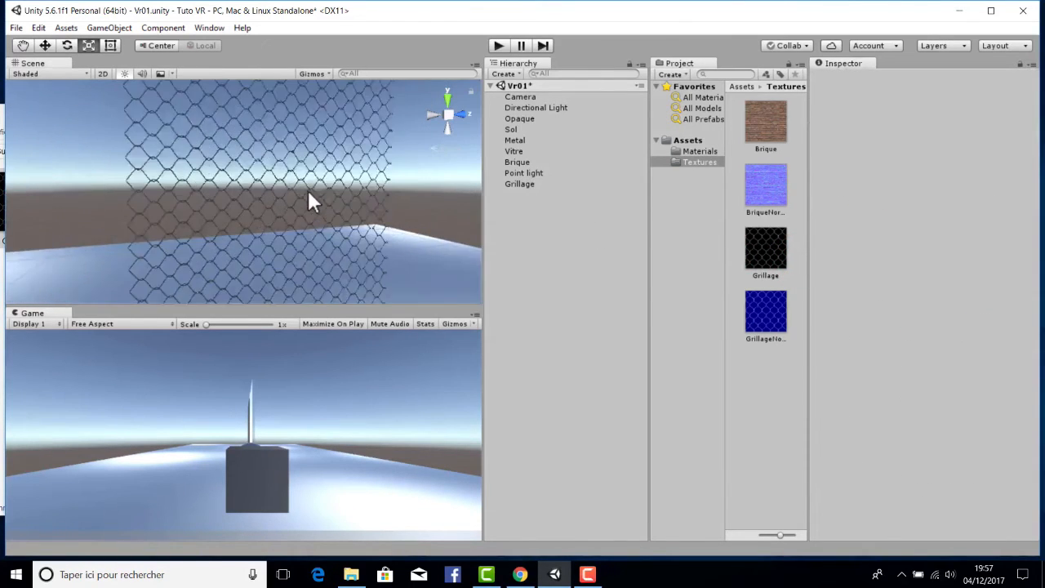
Assign the GrillageNormal texture as the Grillage material's main normal map.
click(250, 150)
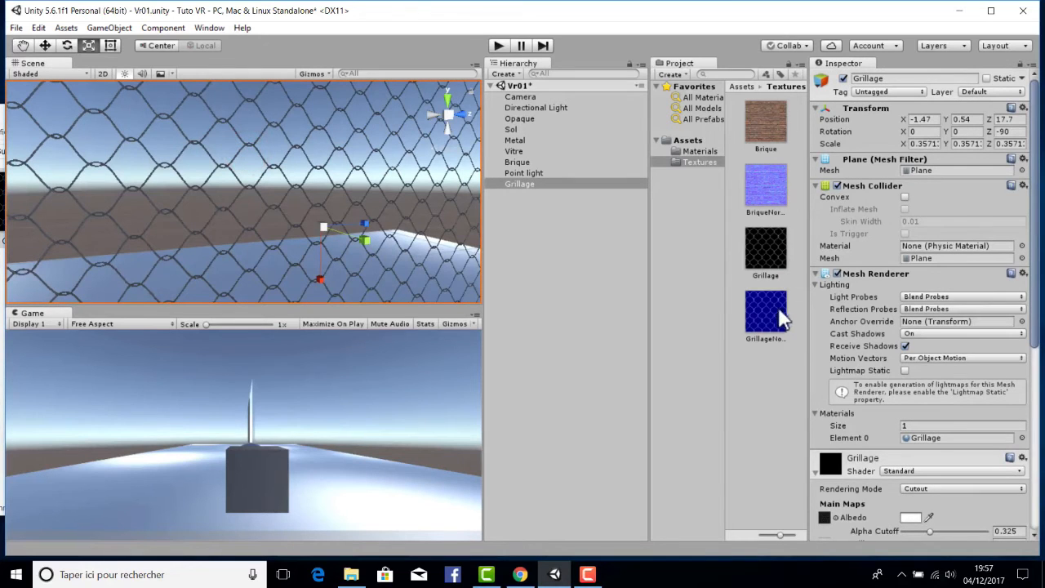
scroll(937, 324, down, 5)
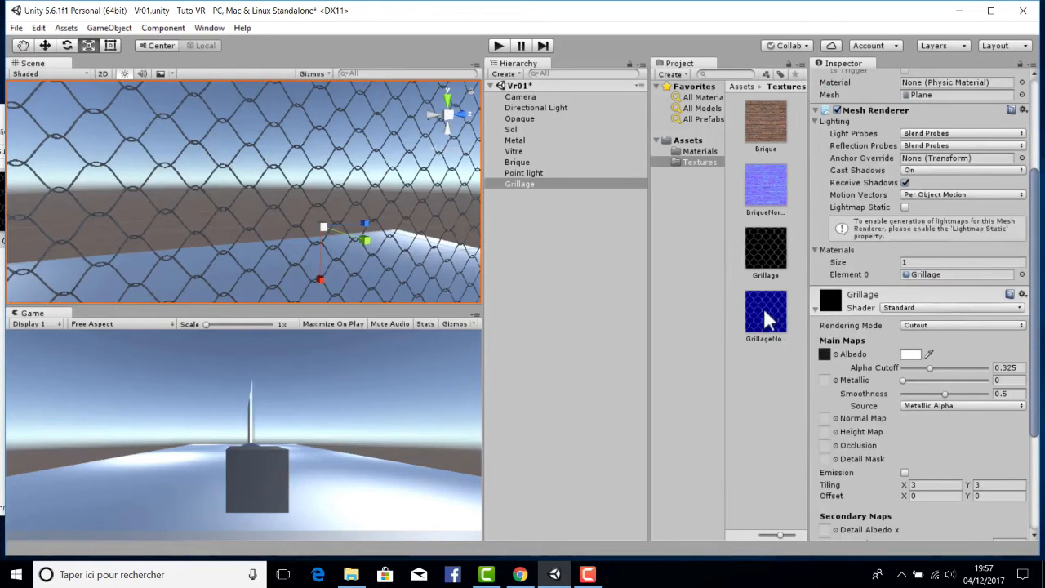
drag(765, 311, 823, 415)
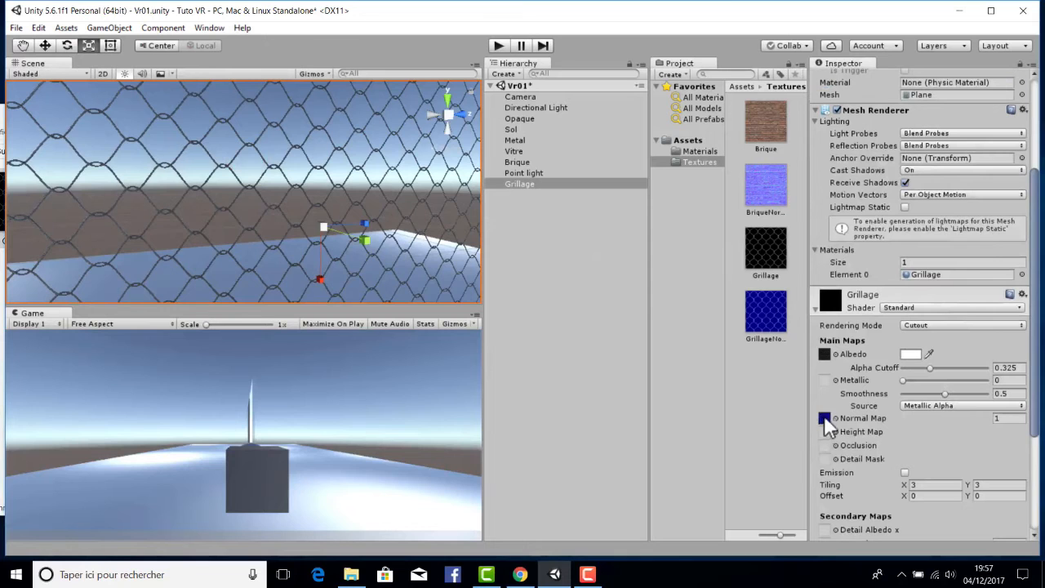
Examine the finished wire mesh up close and from both sides, together with the neighbouring brick wall and glass pane.
scroll(327, 183, down, 3)
scroll(331, 182, up, 5)
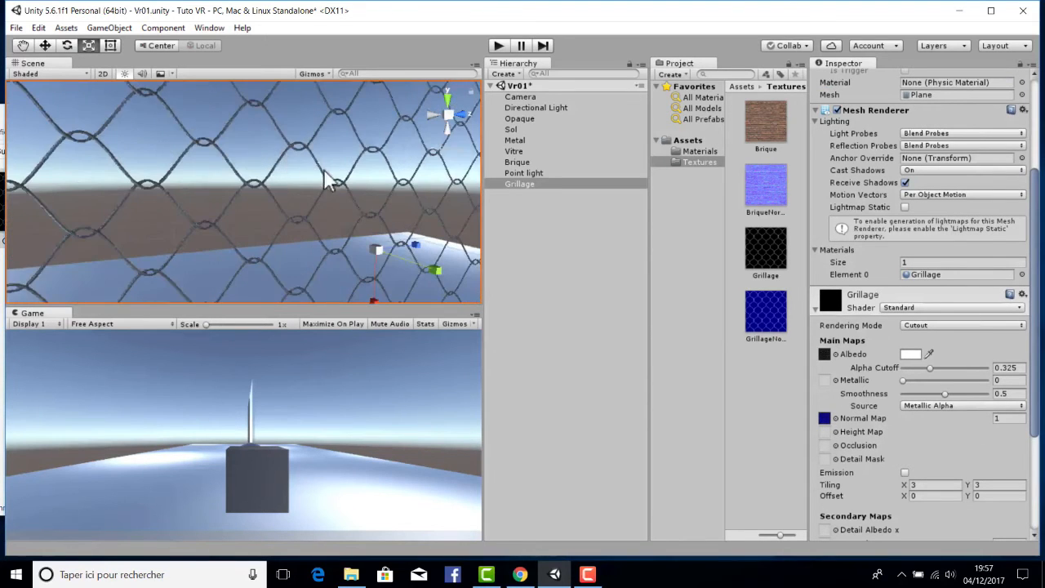
middle_drag(332, 182, 242, 184)
mouse_move(242, 183)
right_down()
mouse_move(217, 201)
mouse_move(155, 209)
mouse_move(168, 182)
mouse_move(222, 184)
right_up()
scroll(222, 184, down, 6)
scroll(295, 192, down, 4)
right_drag(217, 142, 263, 157)
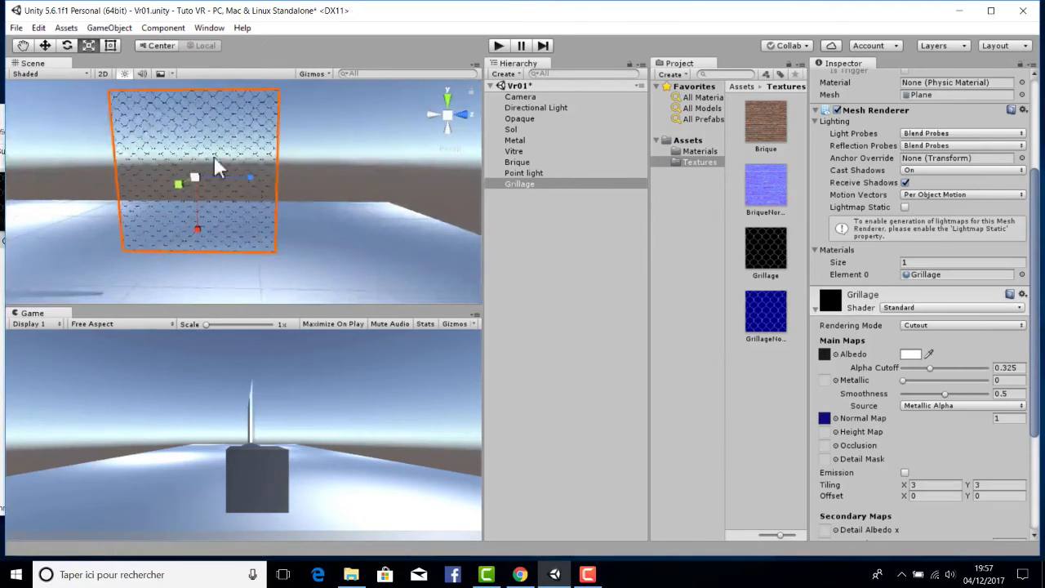
scroll(211, 167, down, 5)
scroll(209, 176, up, 9)
scroll(249, 164, up, 8)
scroll(314, 153, down, 10)
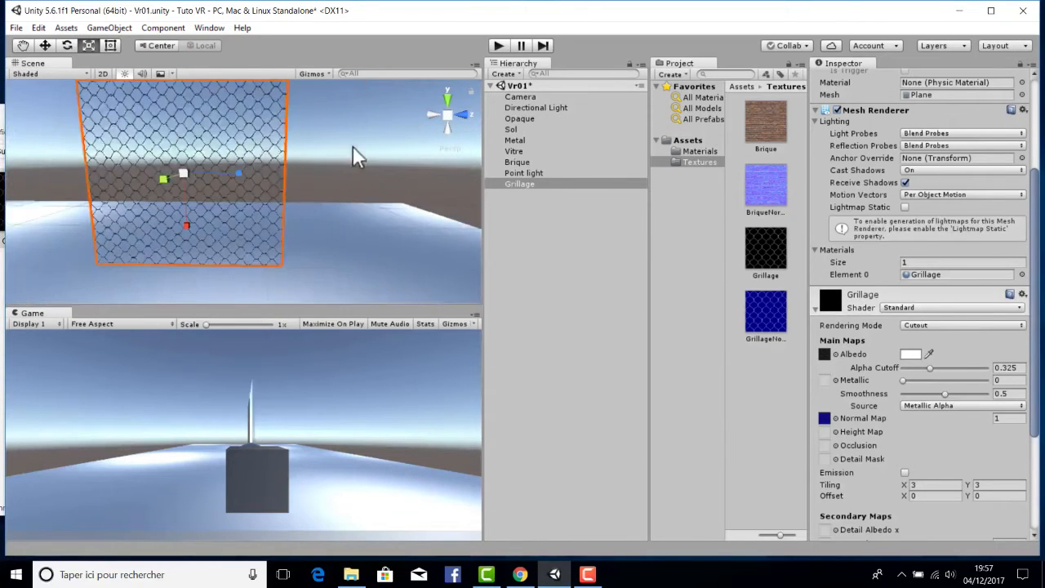
right_drag(330, 149, 287, 196)
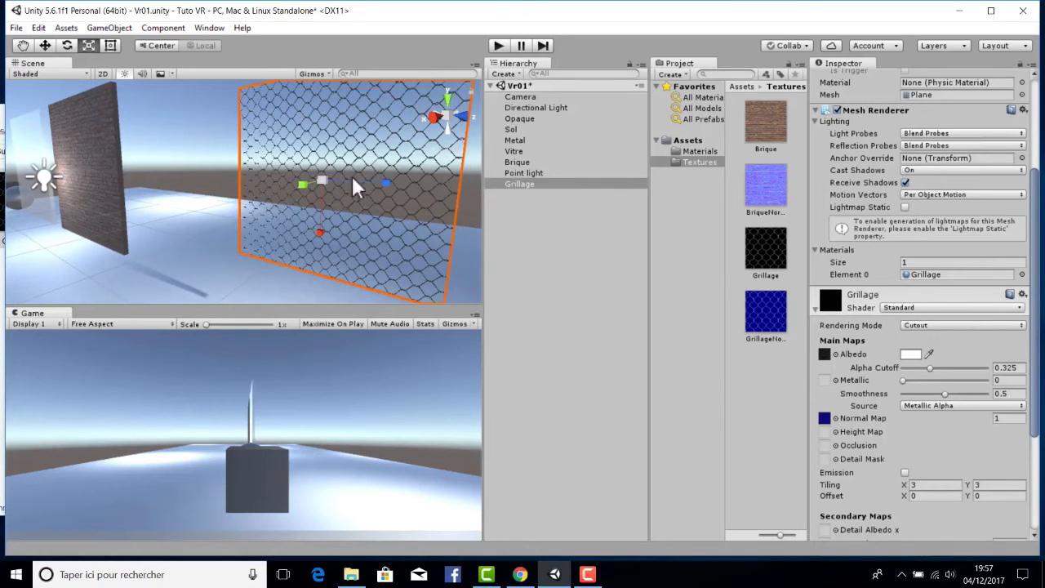
right_drag(307, 175, 236, 191)
scroll(263, 172, down, 3)
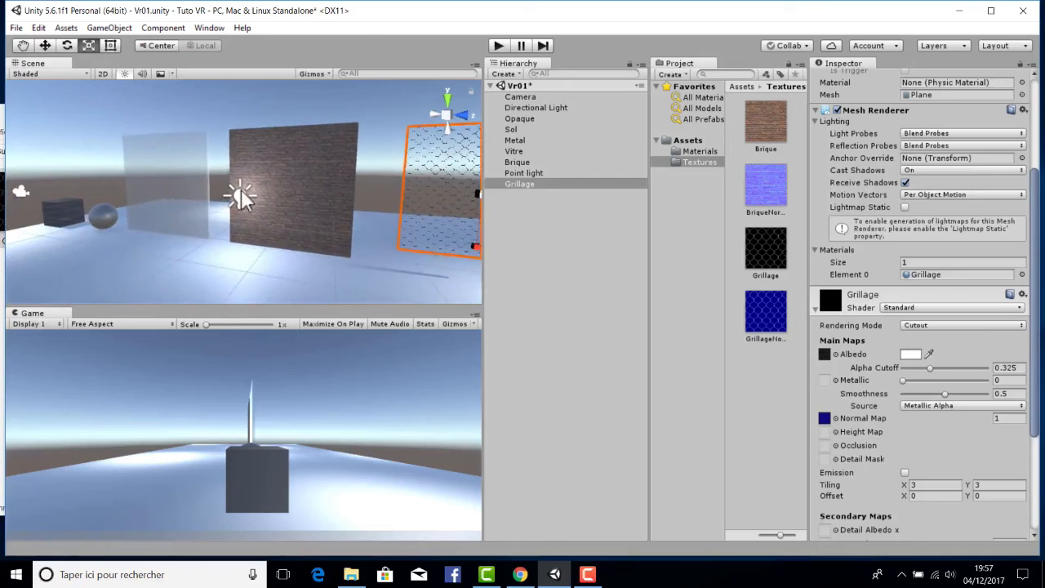
Duplicate the Vitre glass pane and move the copy along the row of objects to just beyond the Grillage plane.
click(186, 195)
right_click(517, 151)
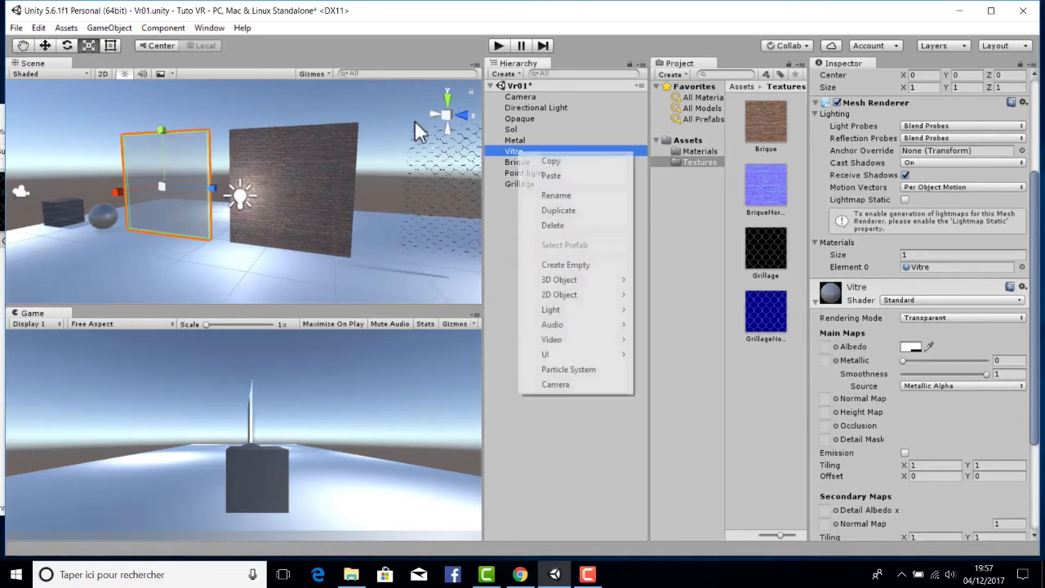
click(563, 214)
key(w)
drag(186, 204, 477, 211)
right_drag(269, 198, 382, 196)
drag(382, 189, 486, 185)
right_drag(377, 211, 411, 200)
scroll(339, 214, down, 1)
scroll(338, 214, up, 4)
middle_drag(295, 217, 122, 230)
Rename the duplicated glass pane as Miroir.
right_click(529, 194)
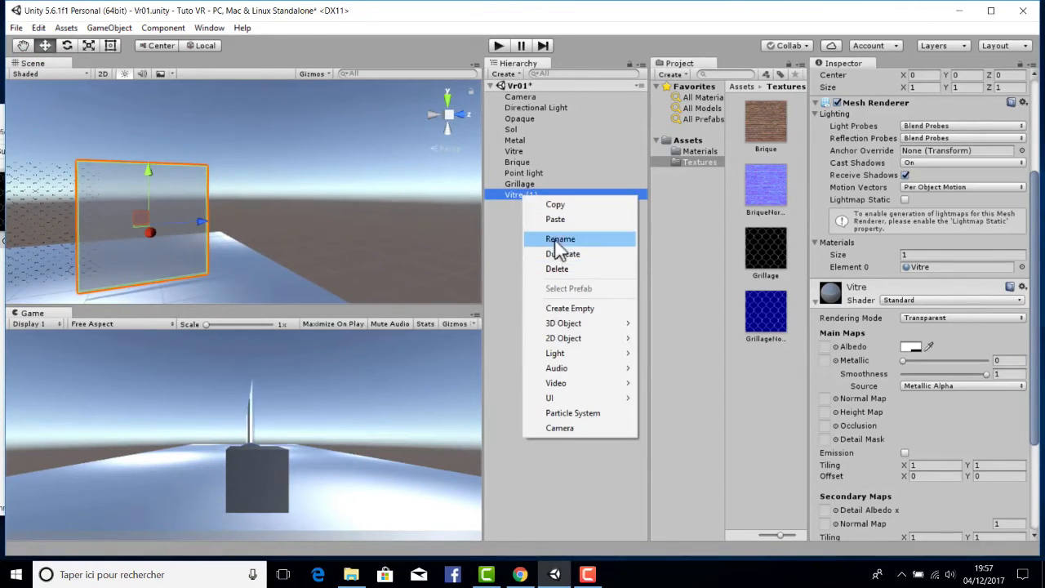
click(560, 238)
text(Mirroir)
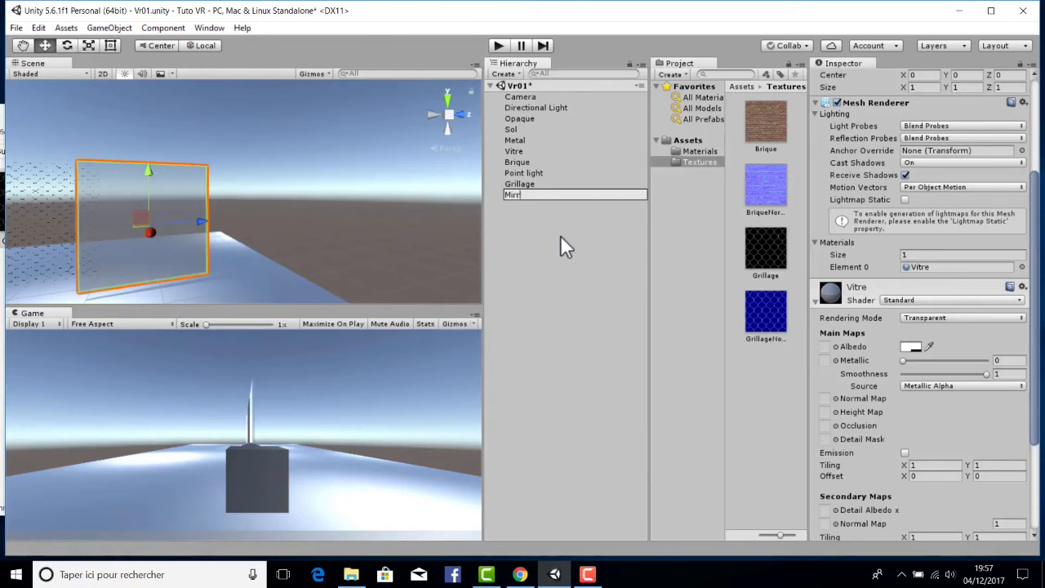
key(BackSpace)
key(BackSpace)
key(BackSpace)
key(BackSpace)
text(oir)
key(Return)
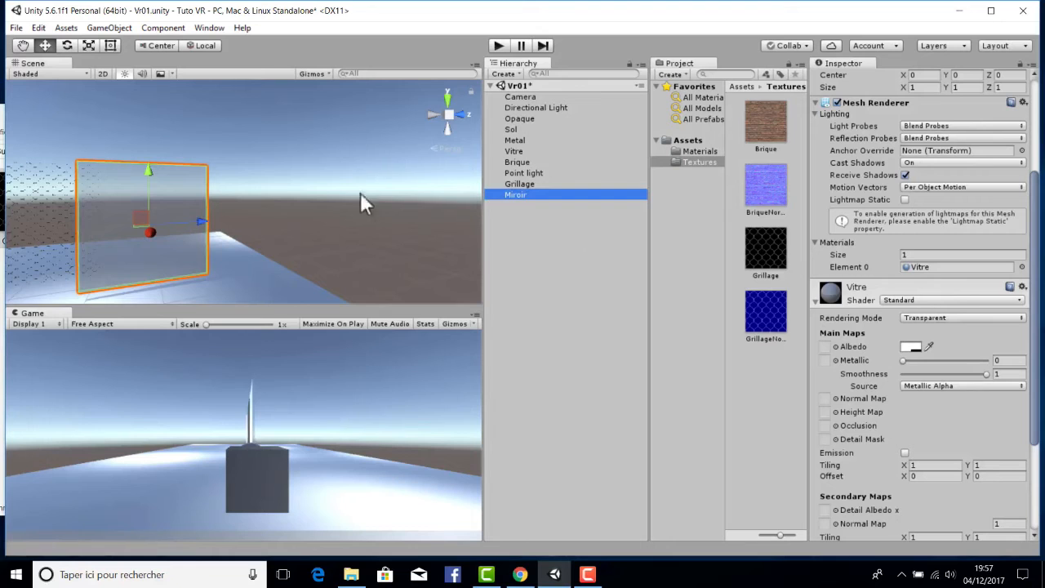
Create a material named Miroir in the Materials folder and apply it to the Miroir pane.
click(700, 152)
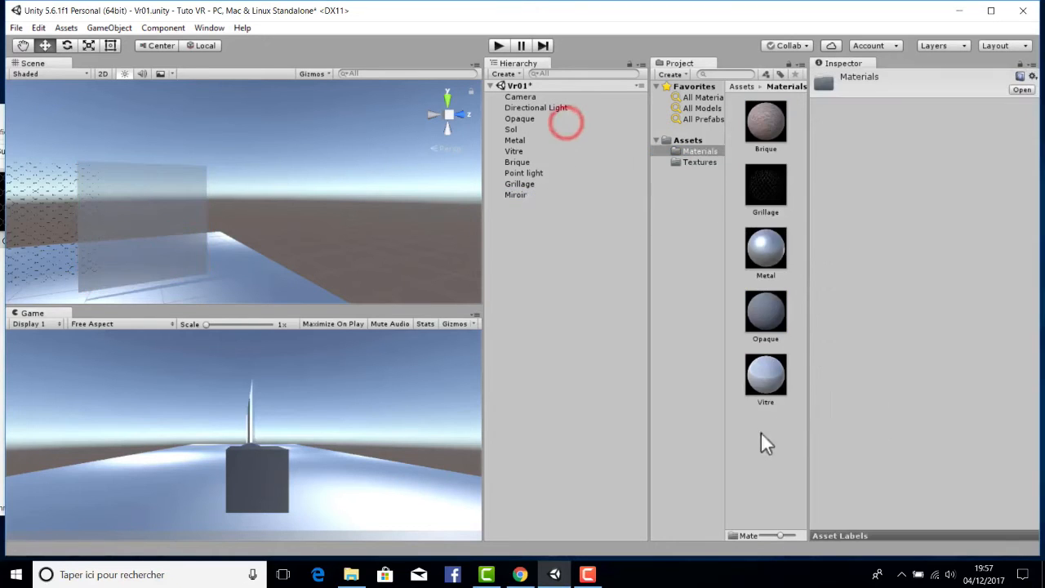
right_click(762, 178)
mouse_move(818, 188)
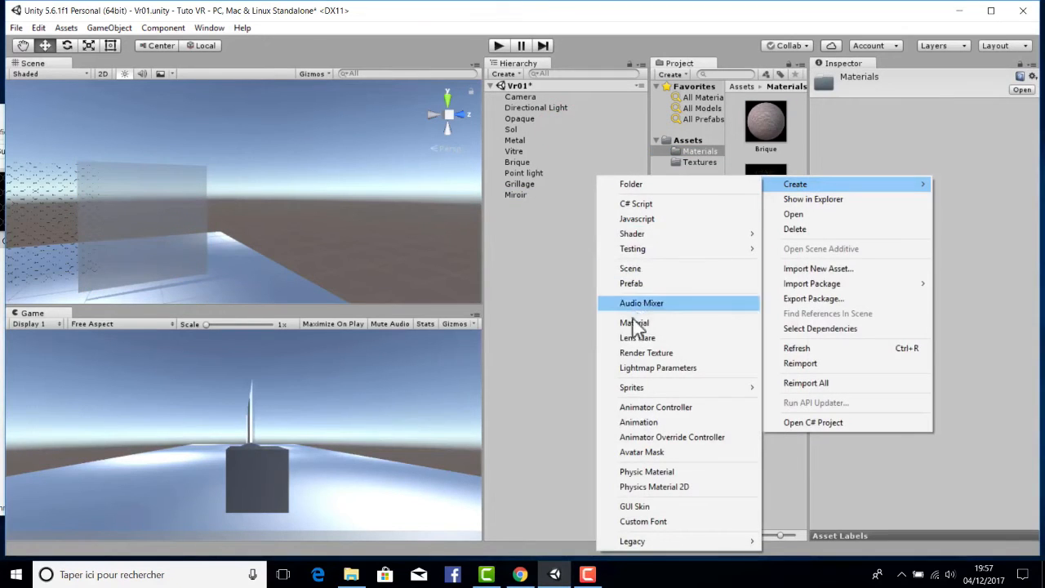
click(641, 322)
text(Mi)
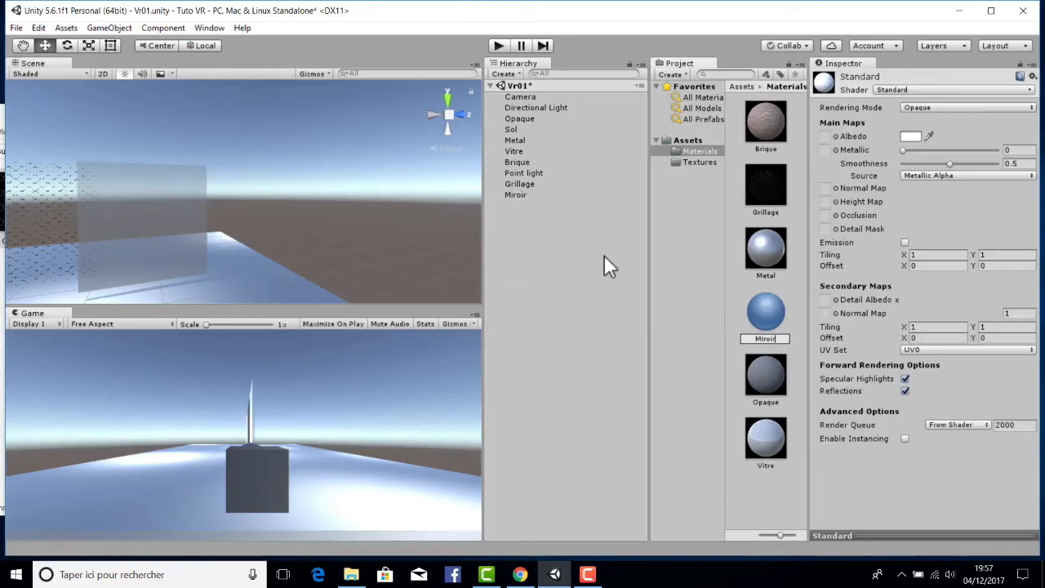
text(roir)
key(Return)
drag(759, 326, 161, 211)
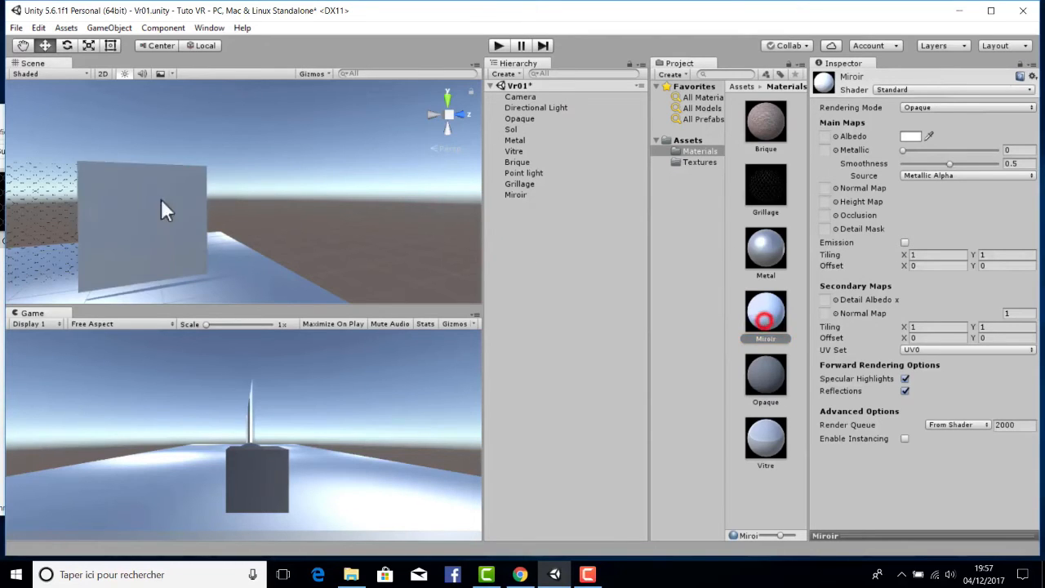
Keep the Miroir pane's material in Opaque rendering mode and set its smoothness to 1.
click(176, 214)
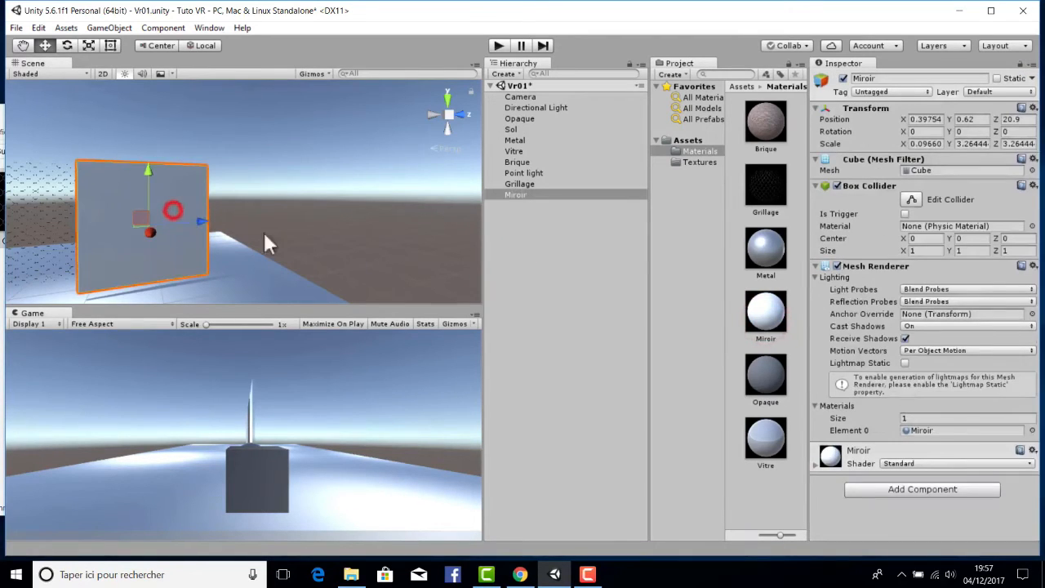
click(847, 462)
scroll(918, 281, down, 5)
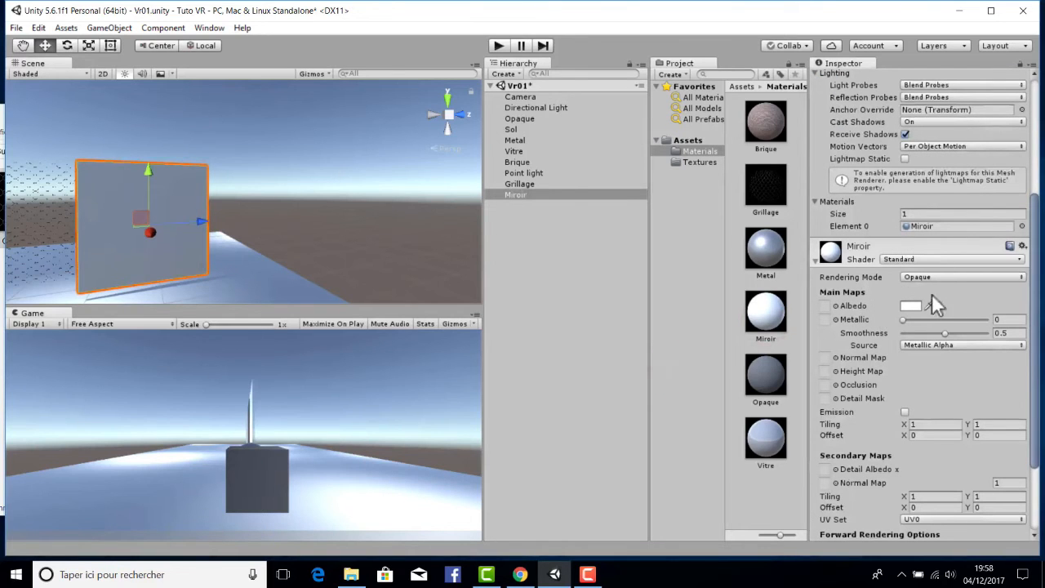
click(912, 278)
click(928, 290)
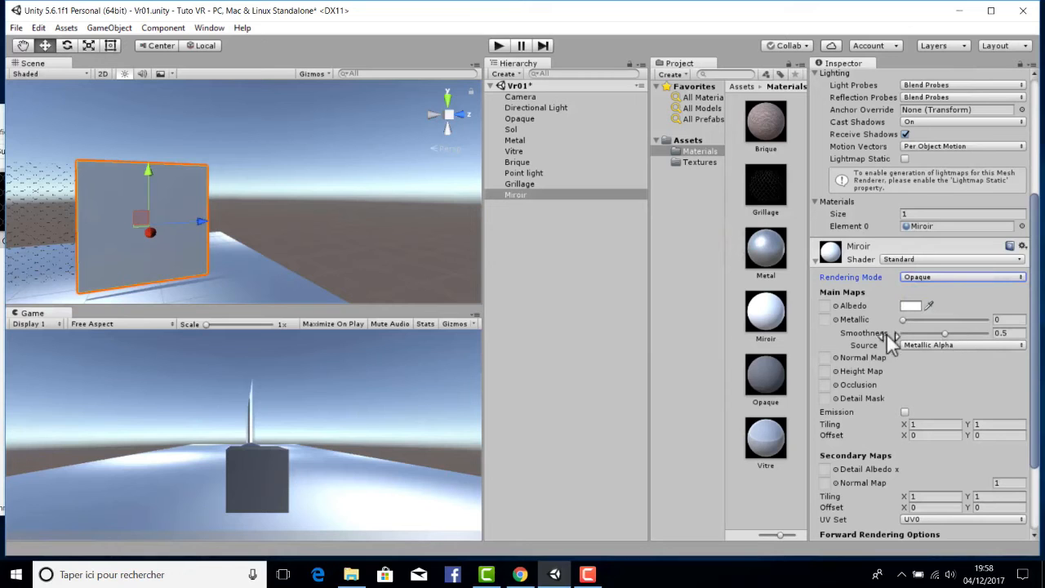
drag(945, 333, 986, 333)
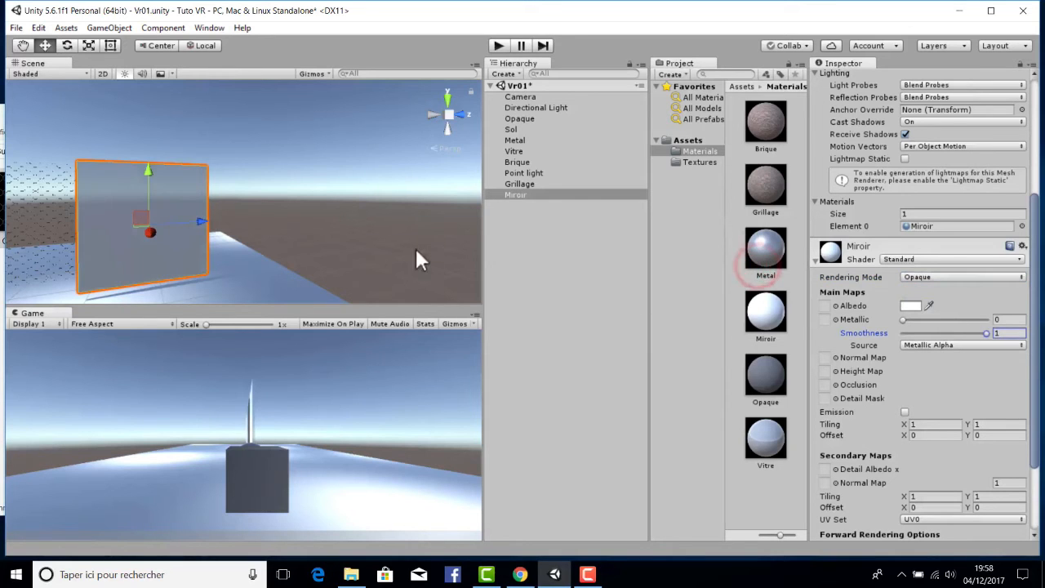
Set the Miroir material's metallic value to 1.
right_drag(420, 257, 303, 255)
key(f)
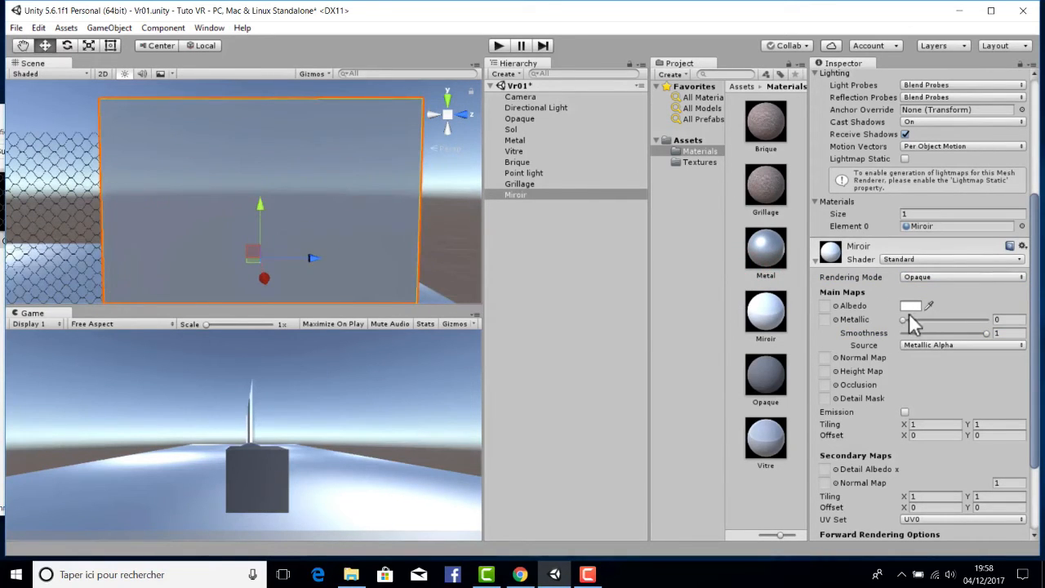
click(908, 319)
alt+drag(293, 204, 138, 189)
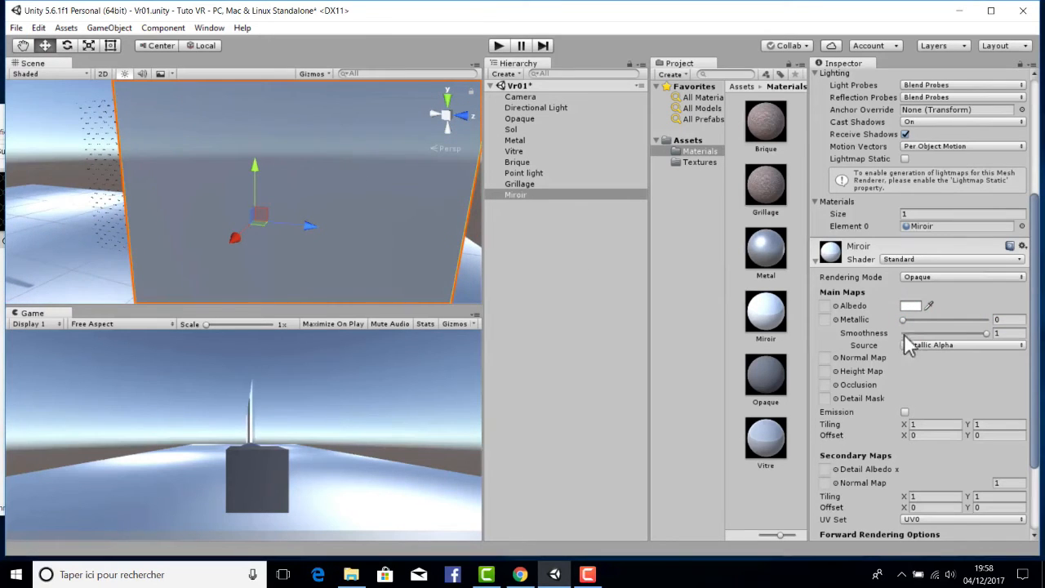
drag(907, 319, 1009, 323)
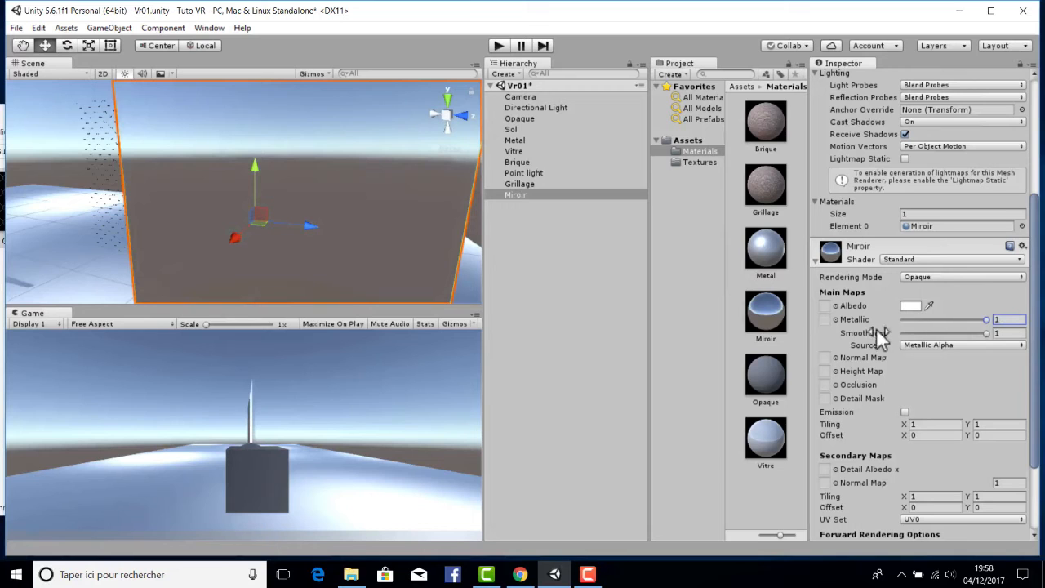
Shift the Miroir pane along its X axis to position 0.87, keeping it beyond the Grillage plane.
alt+drag(269, 204, 211, 163)
middle_drag(212, 165, 194, 167)
right_drag(194, 167, 408, 174)
middle_drag(126, 180, 333, 200)
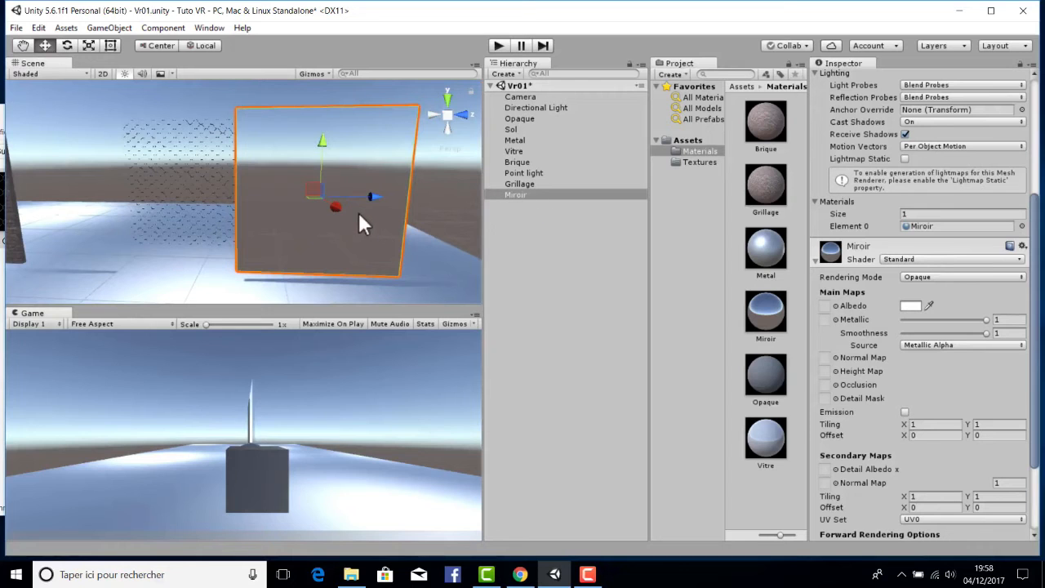
right_drag(364, 215, 335, 179)
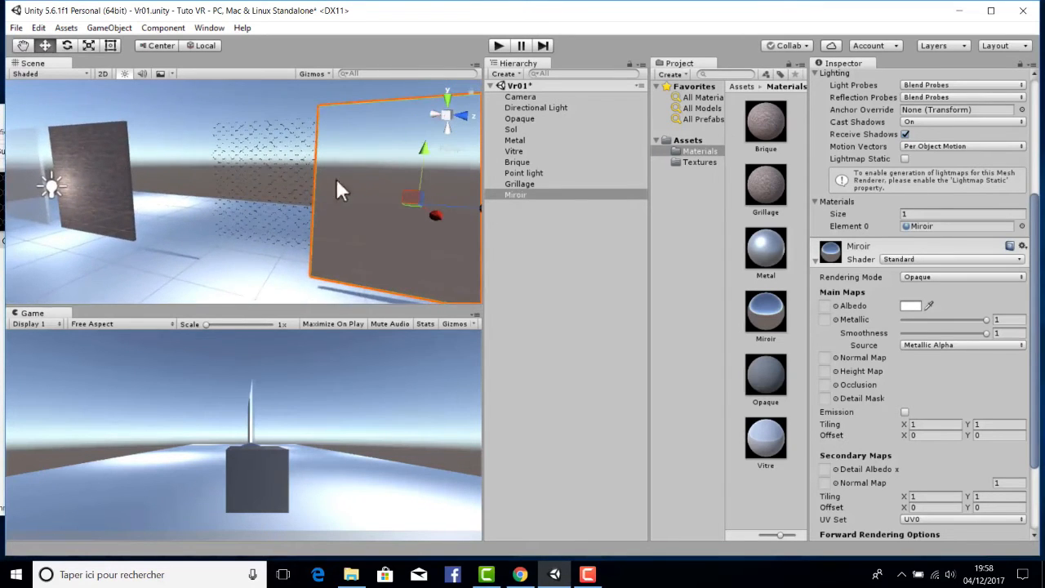
middle_drag(336, 180, 229, 175)
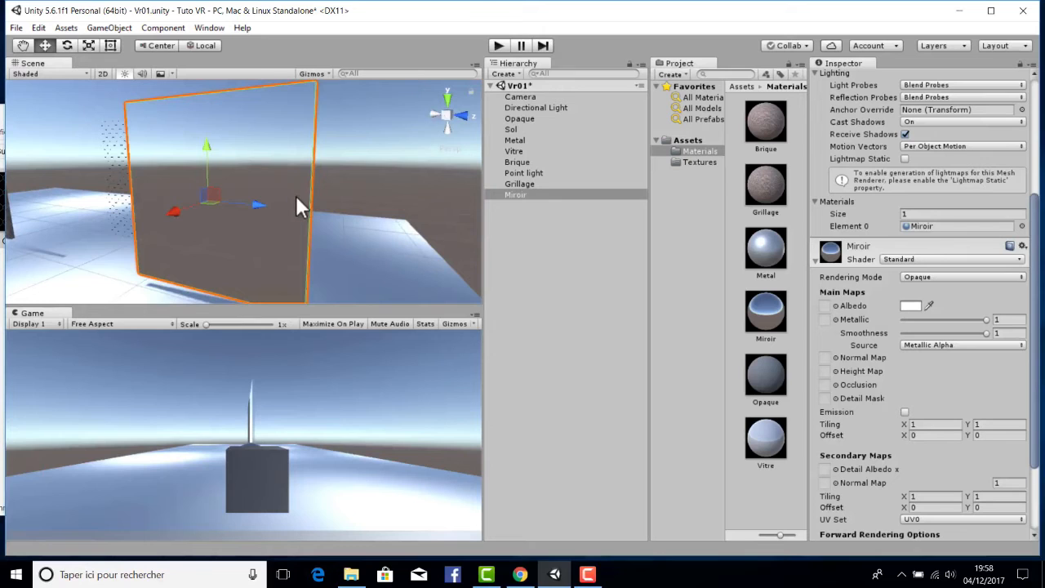
drag(175, 214, 180, 244)
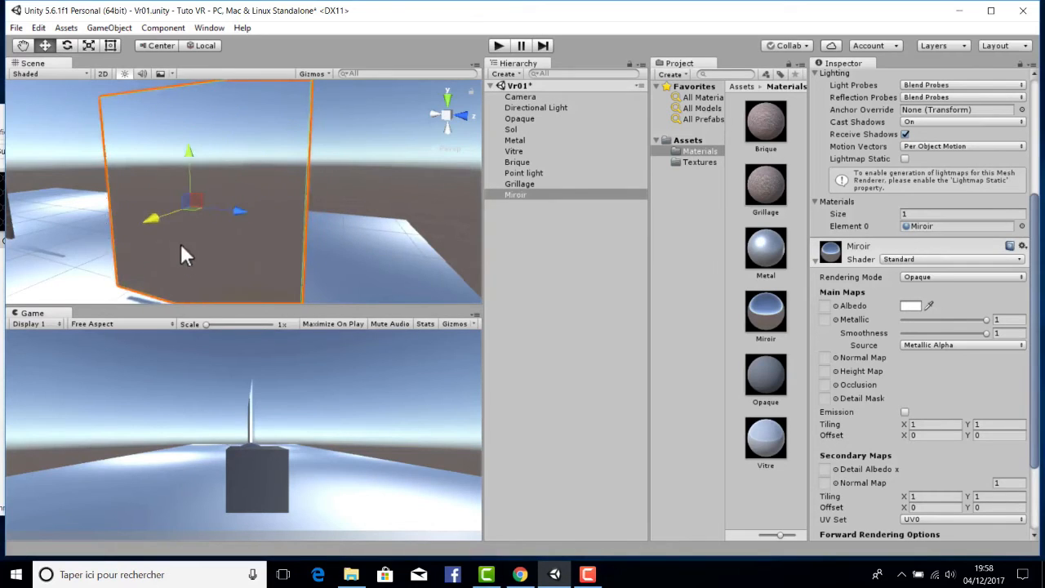
Add a Reflection Probe and place it in front of the Miroir pane, at about X 4.23 and Z 20.17.
right_drag(273, 212, 337, 198)
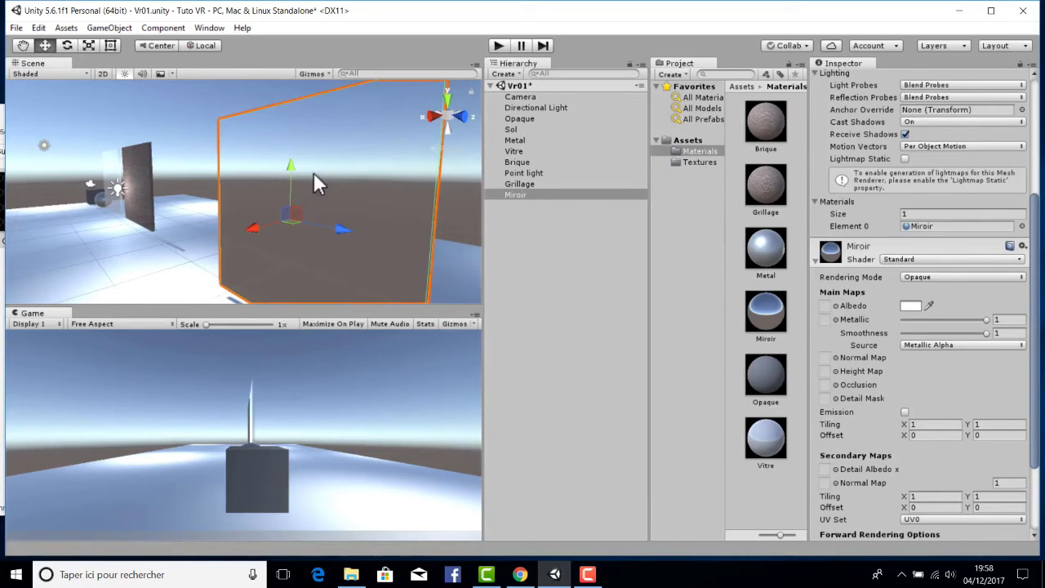
click(105, 28)
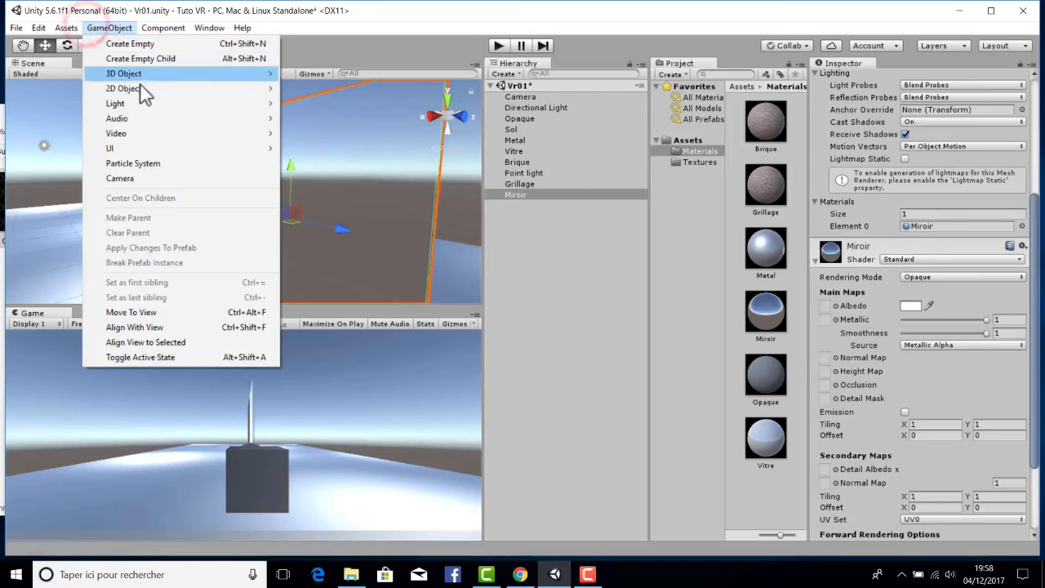
mouse_move(262, 106)
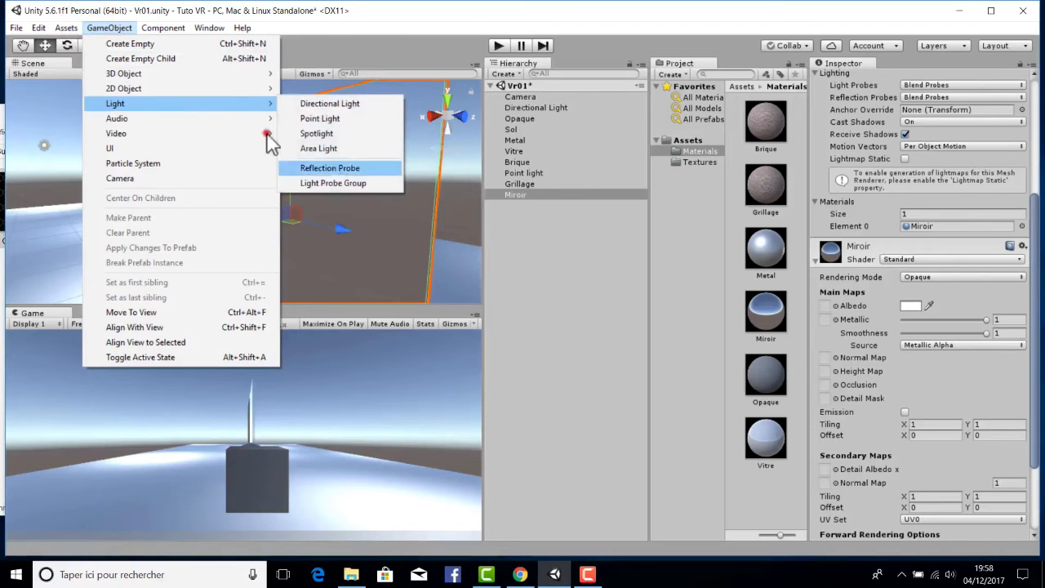
click(335, 168)
right_drag(327, 186, 319, 253)
scroll(298, 174, down, 3)
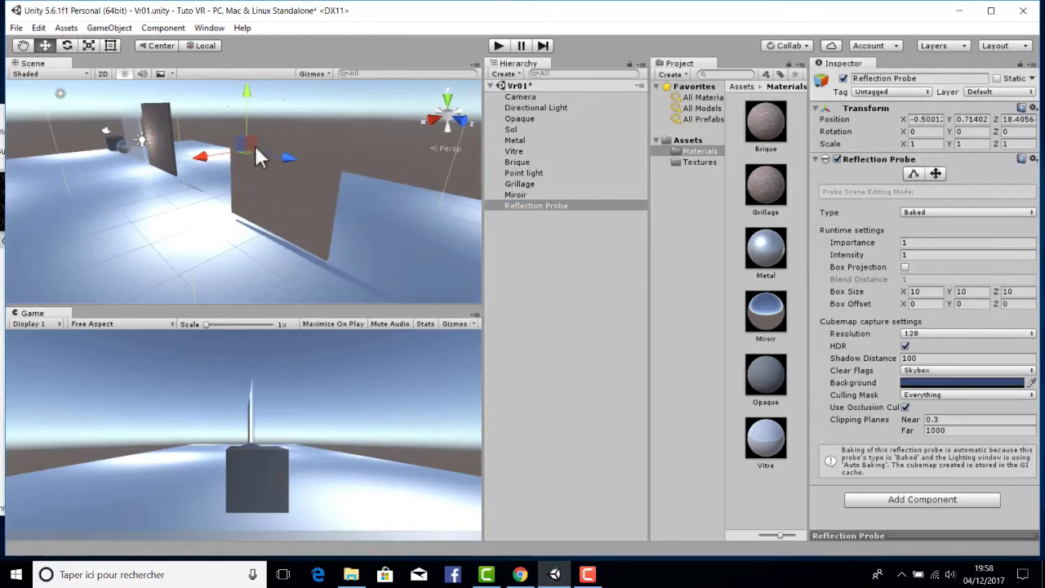
drag(204, 172, 319, 176)
middle_drag(318, 175, 289, 147)
Rotate the Miroir pane about its vertical axis to about 56.4 degrees.
click(338, 175)
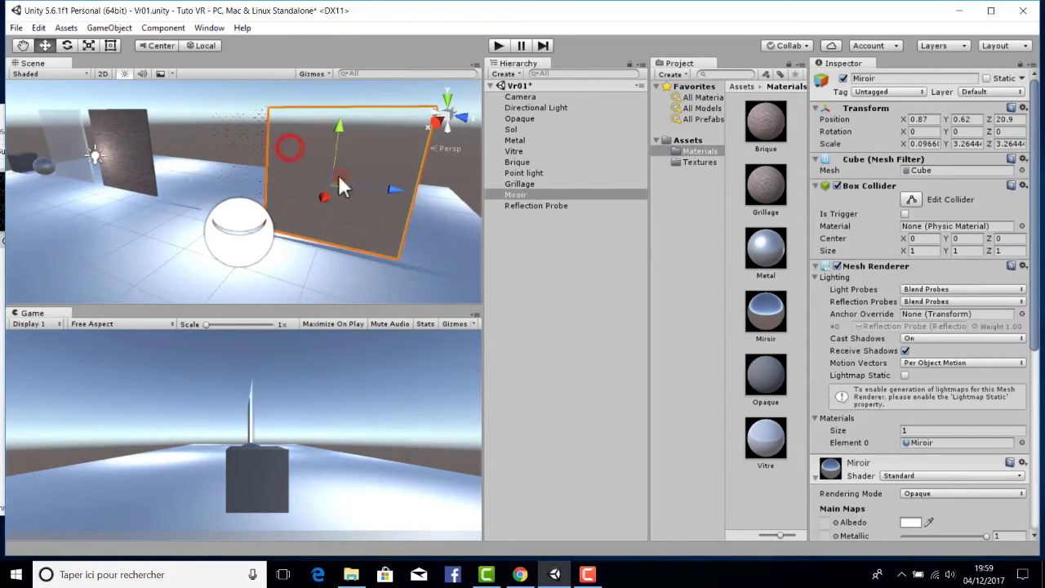
click(68, 45)
drag(296, 204, 291, 172)
middle_drag(292, 173, 445, 228)
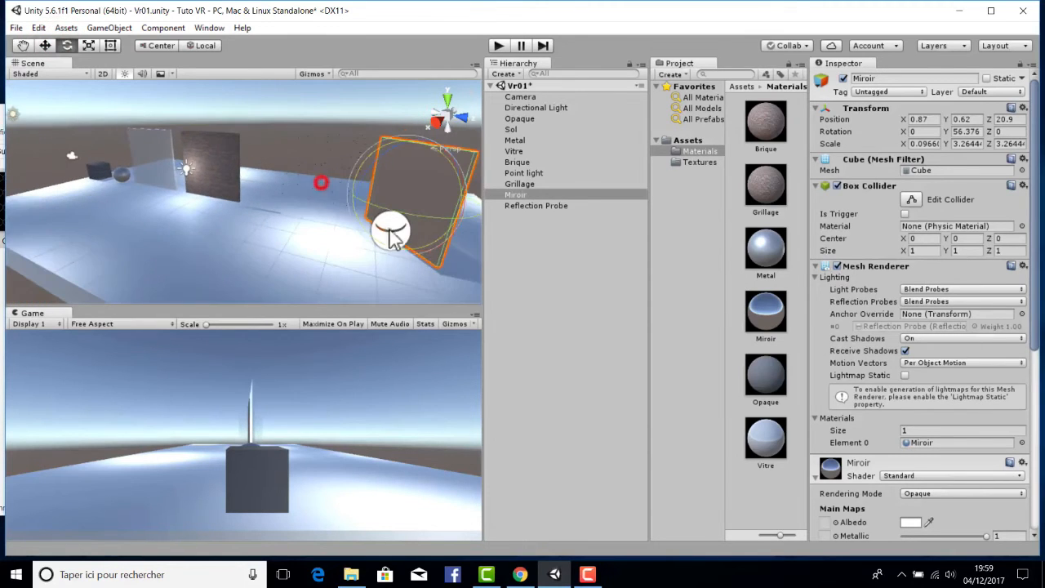
Move the Reflection Probe between the brick wall and the Miroir pane, to about X 1.62 and Z 16.71.
click(521, 206)
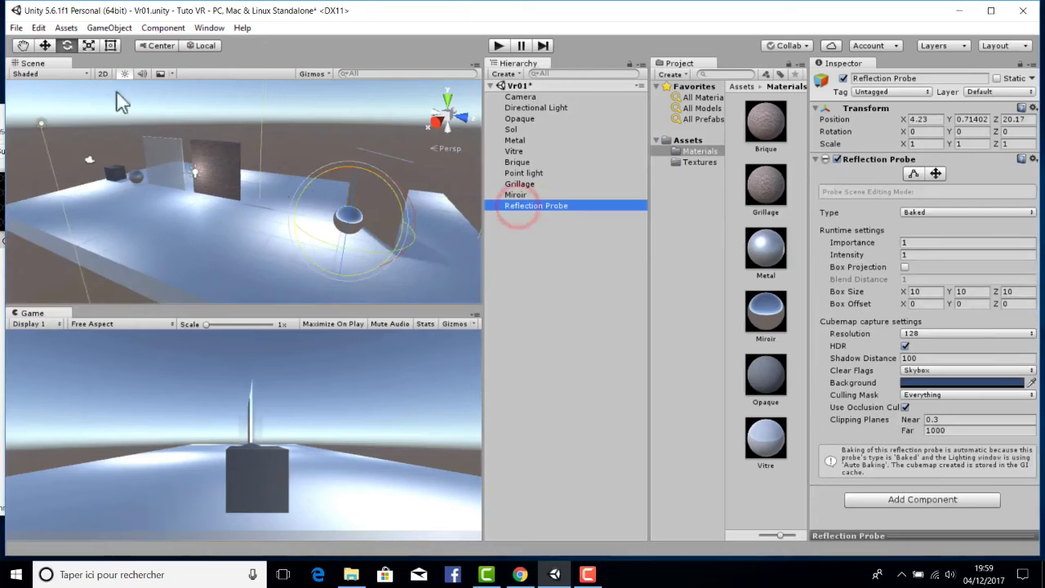
click(36, 30)
scroll(334, 199, down, 3)
click(40, 44)
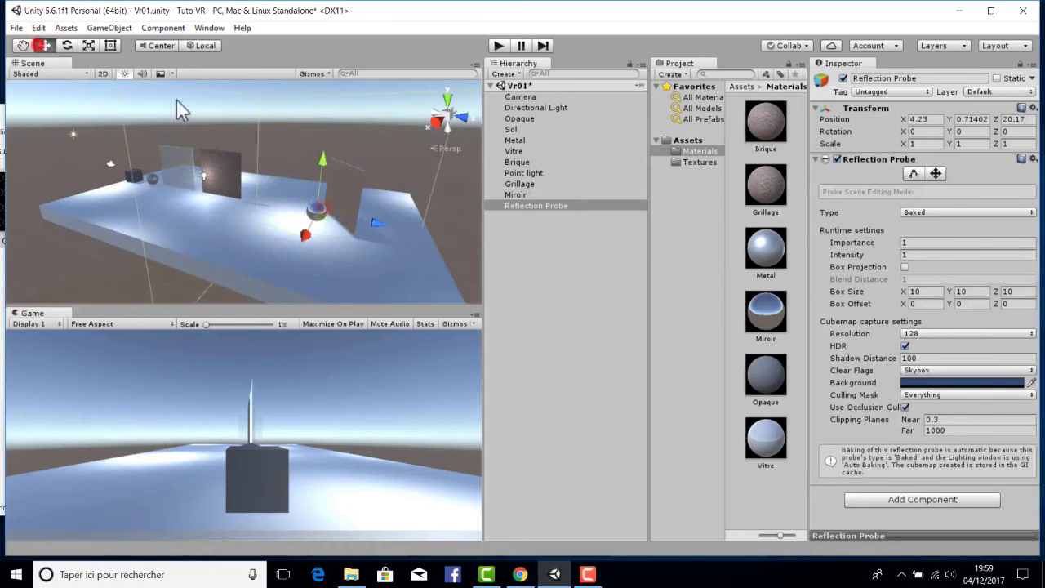
drag(375, 214, 274, 183)
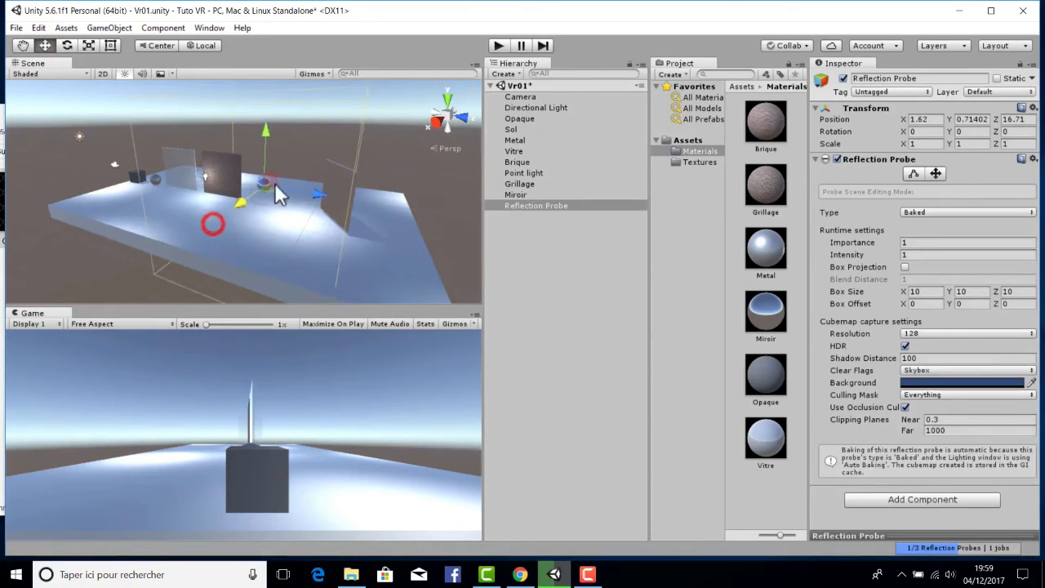
Examine the reflection on the Miroir pane from several angles around the probe, brick wall and wire mesh.
click(321, 114)
scroll(312, 167, up, 3)
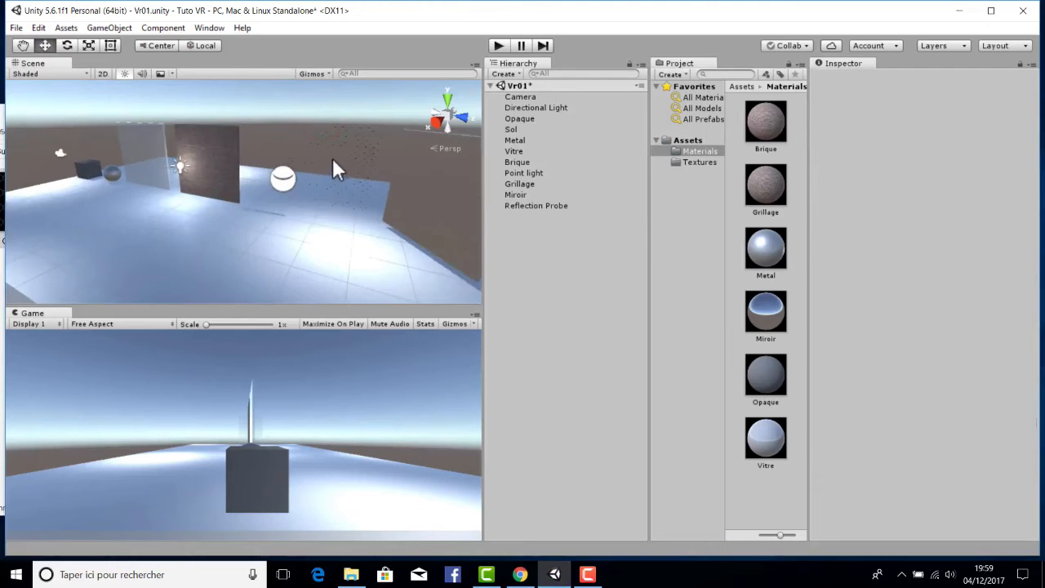
right_drag(332, 158, 355, 102)
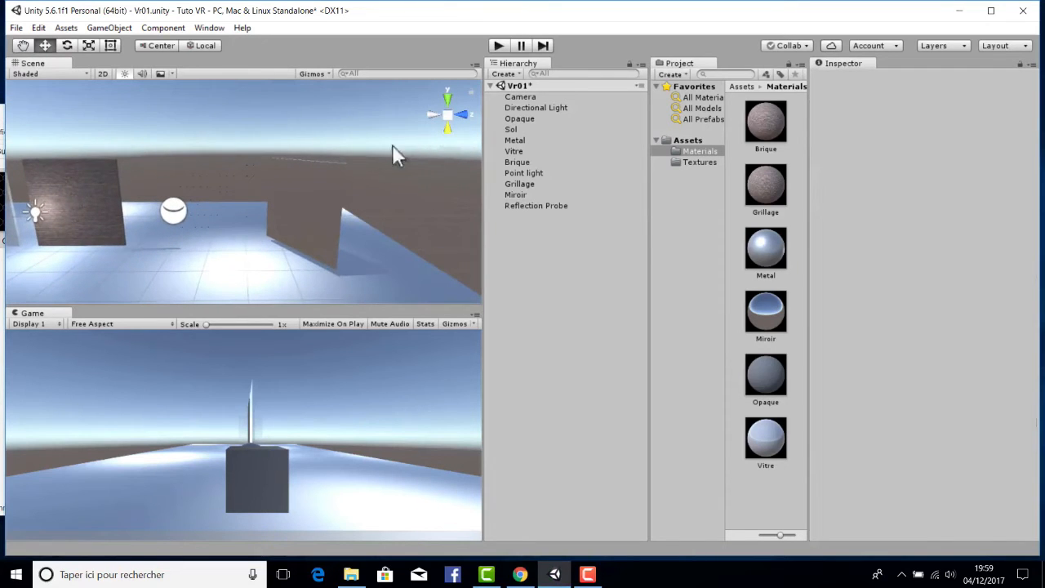
right_drag(310, 166, 203, 187)
scroll(219, 172, down, 2)
scroll(221, 172, up, 5)
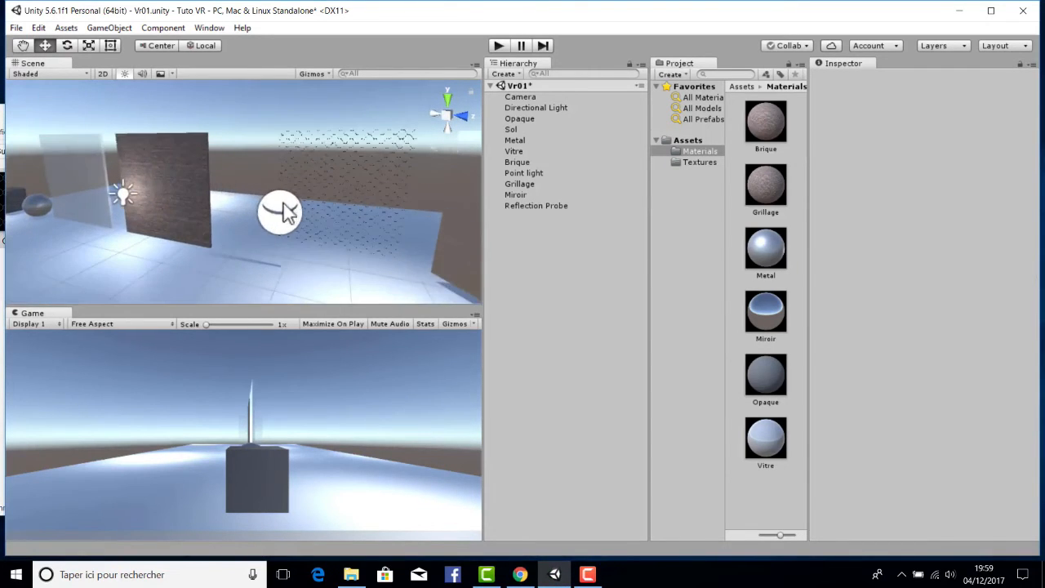
scroll(280, 212, up, 3)
right_drag(289, 221, 288, 153)
Rotate the Miroir pane further to about X -3.57, Y 75.92 and Z -3.14 degrees.
click(289, 153)
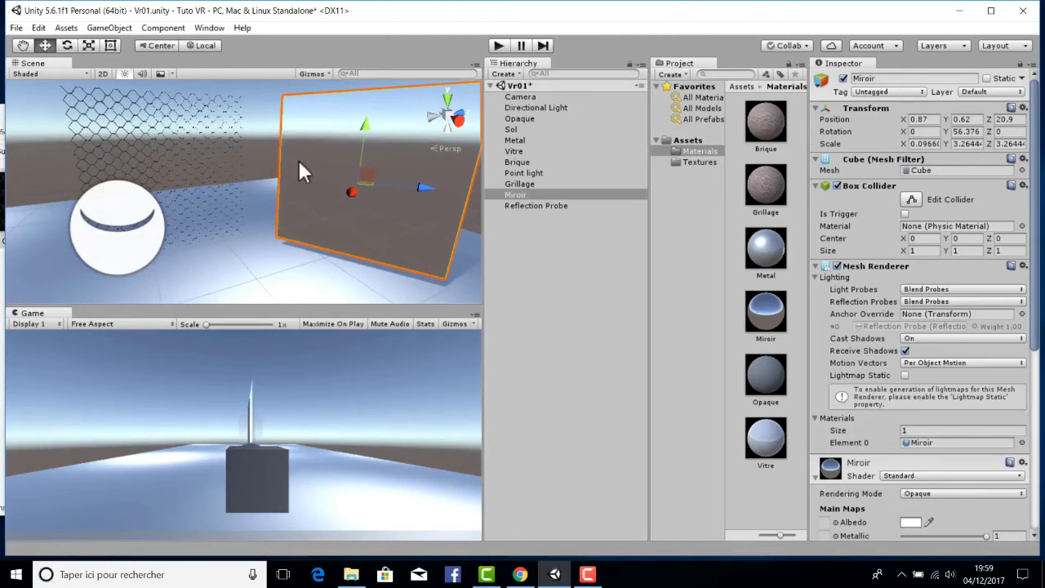
click(67, 45)
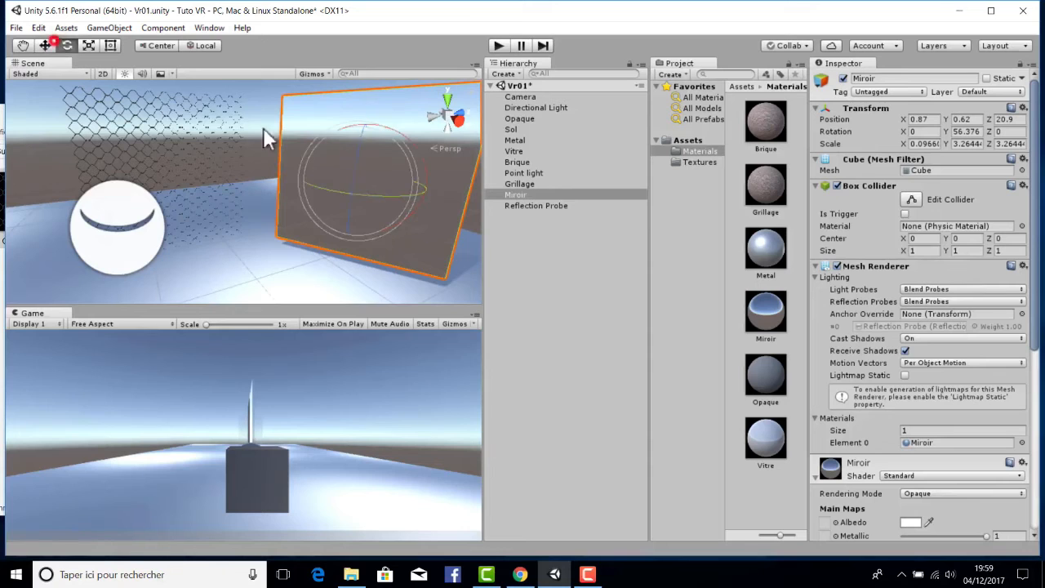
drag(296, 162, 457, 170)
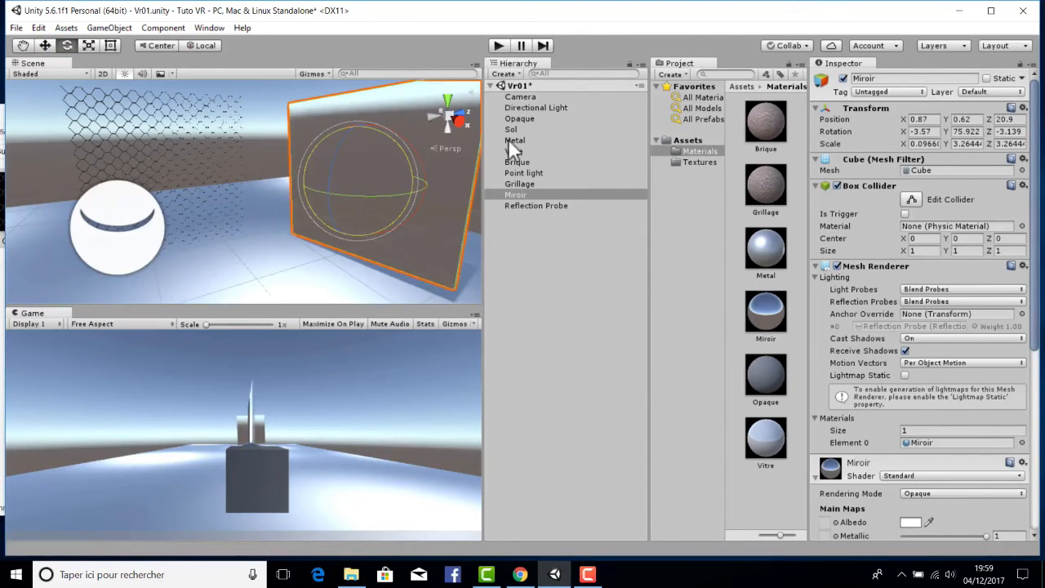
Change the Reflection Probe's type to Realtime.
click(154, 226)
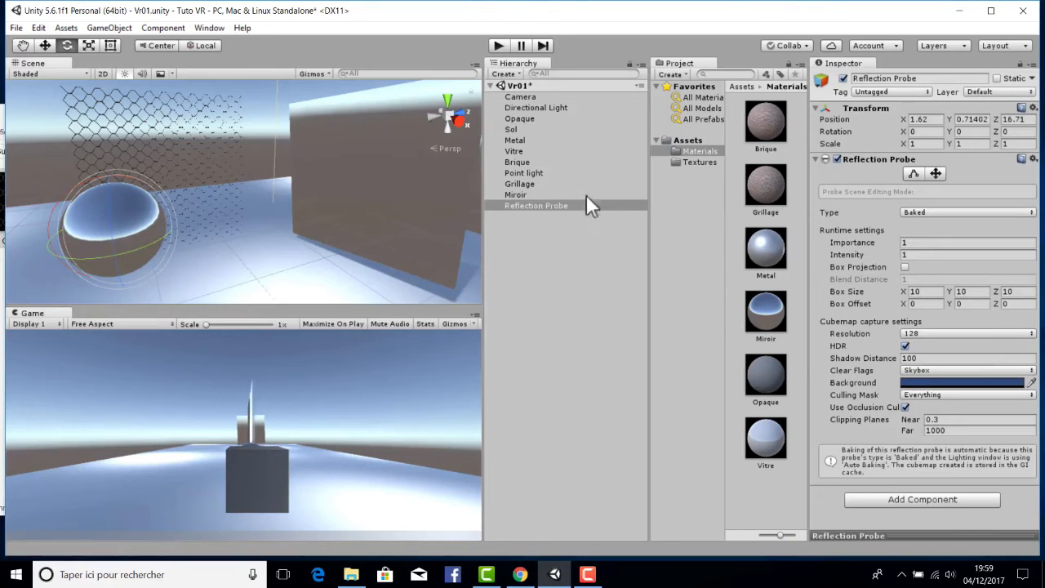
click(519, 205)
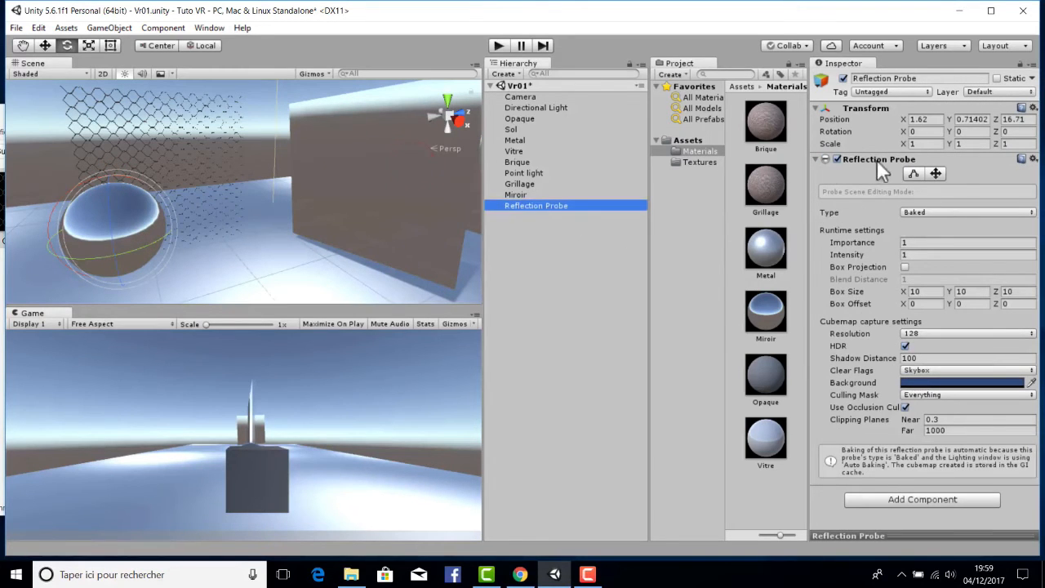
click(914, 211)
click(938, 257)
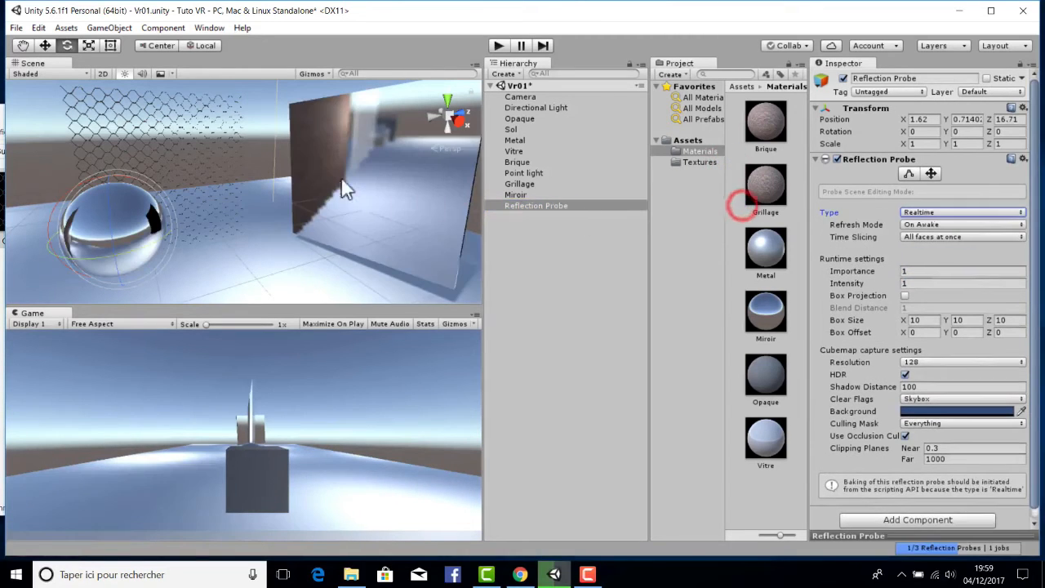
Try Box Projection on the Reflection Probe and switch it back off, comparing the mirror's reflections.
scroll(325, 161, down, 3)
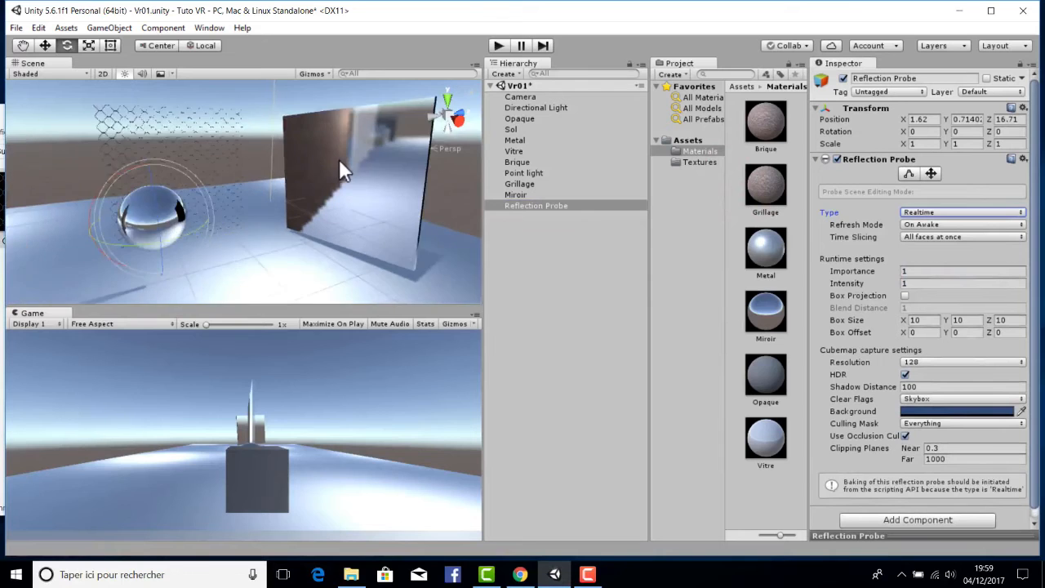
scroll(340, 161, up, 3)
alt+drag(342, 163, 466, 147)
alt+drag(337, 146, 430, 199)
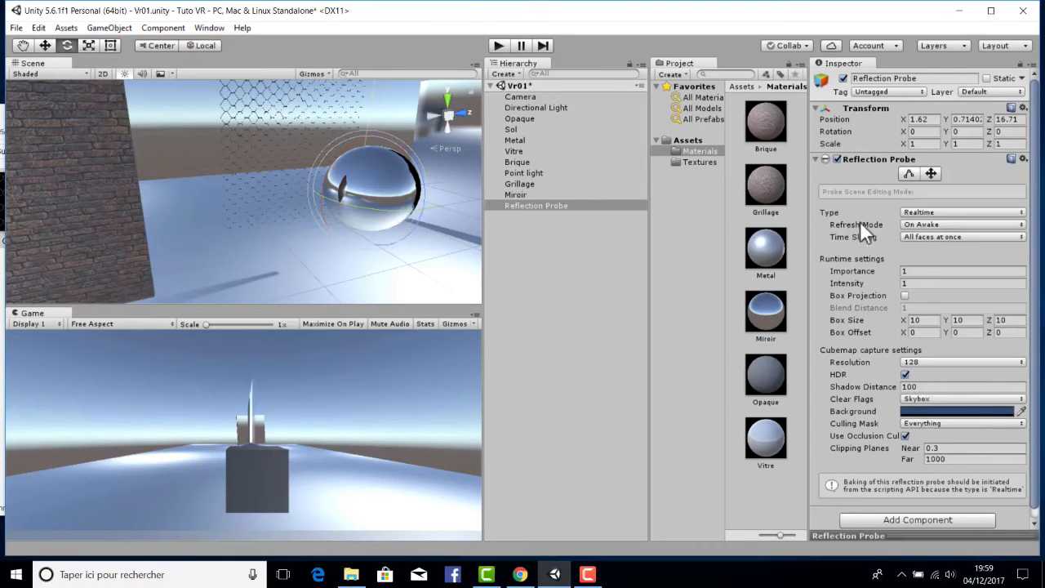
mouse_move(859, 221)
click(905, 296)
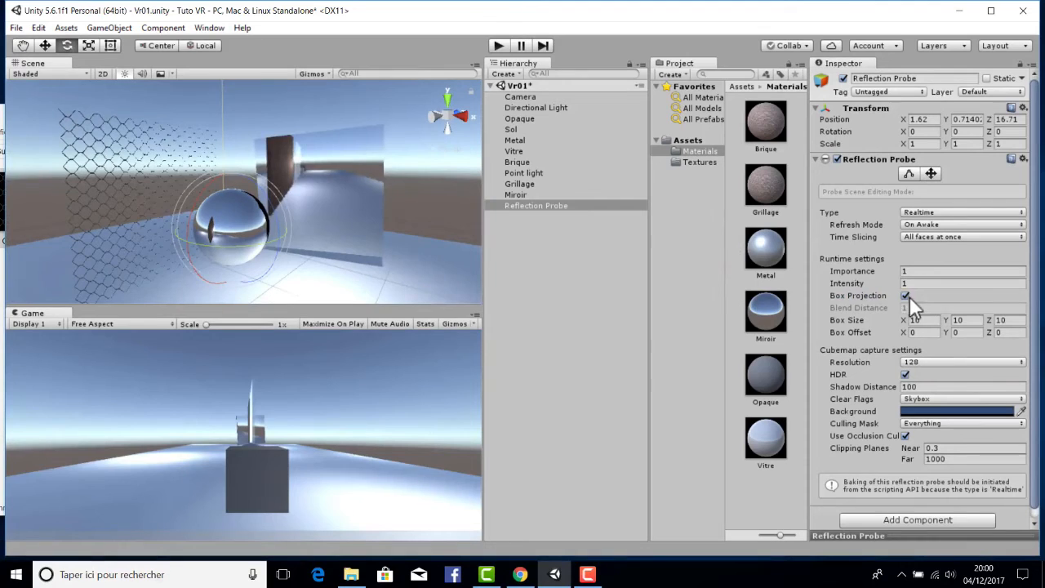
click(904, 295)
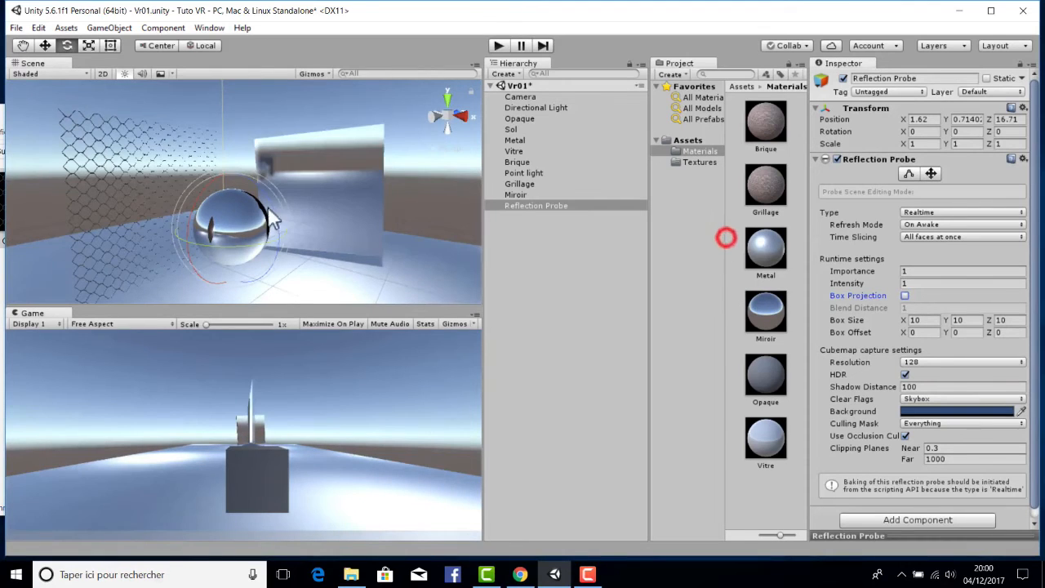
Examine the realtime reflection on the Miroir pane and the probe sphere up close.
scroll(222, 196, up, 5)
key(f)
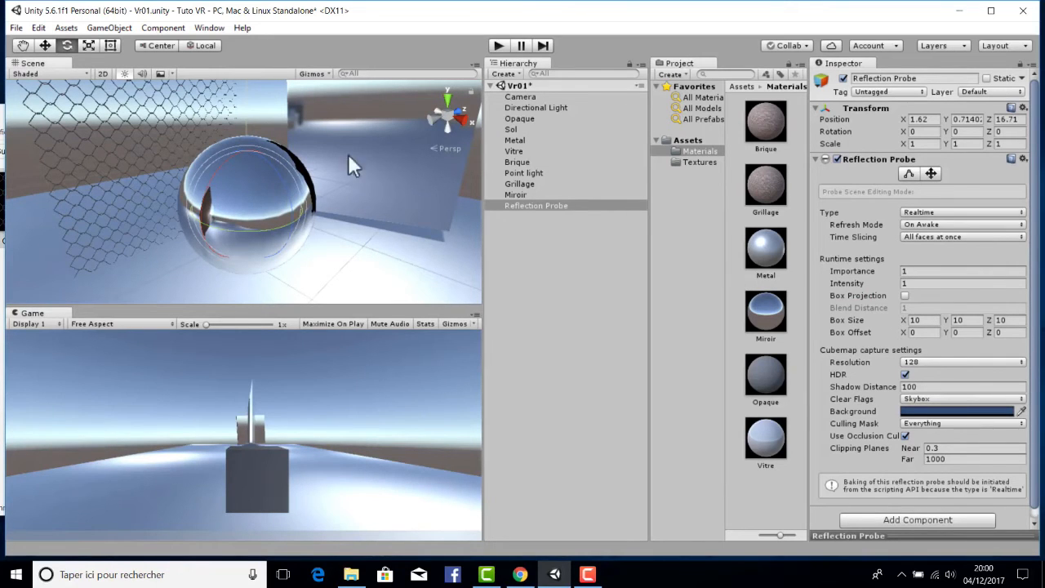
right_drag(348, 154, 375, 148)
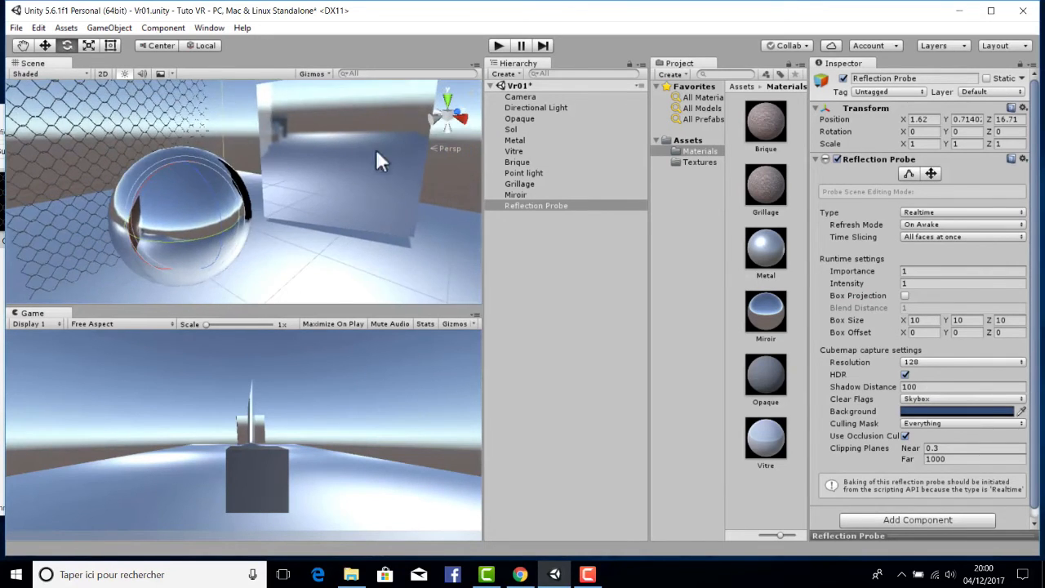
Enable Box Projection on the Reflection Probe and set its cubemap resolution to 1024.
click(904, 296)
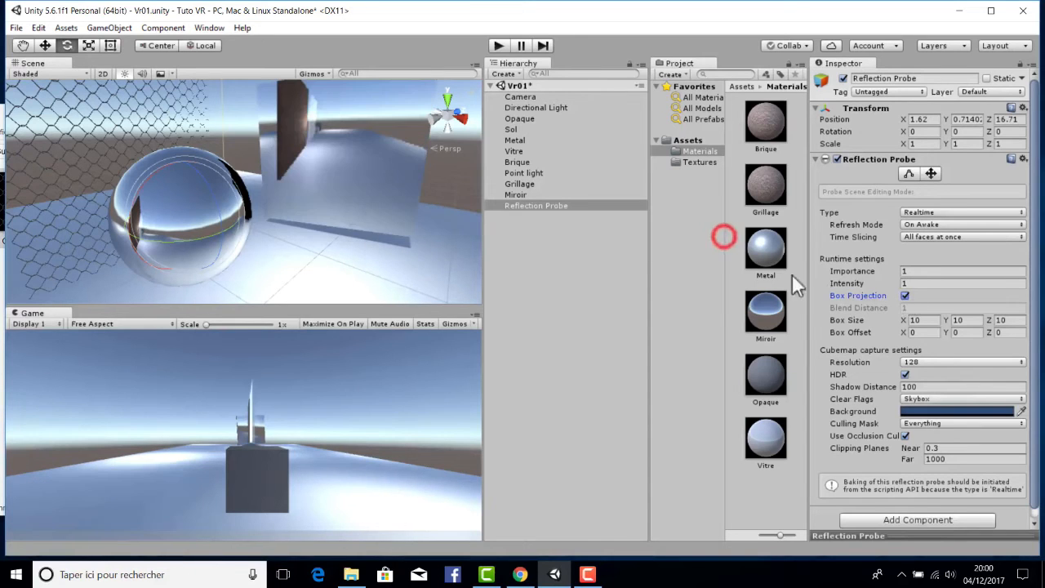
right_drag(326, 188, 297, 178)
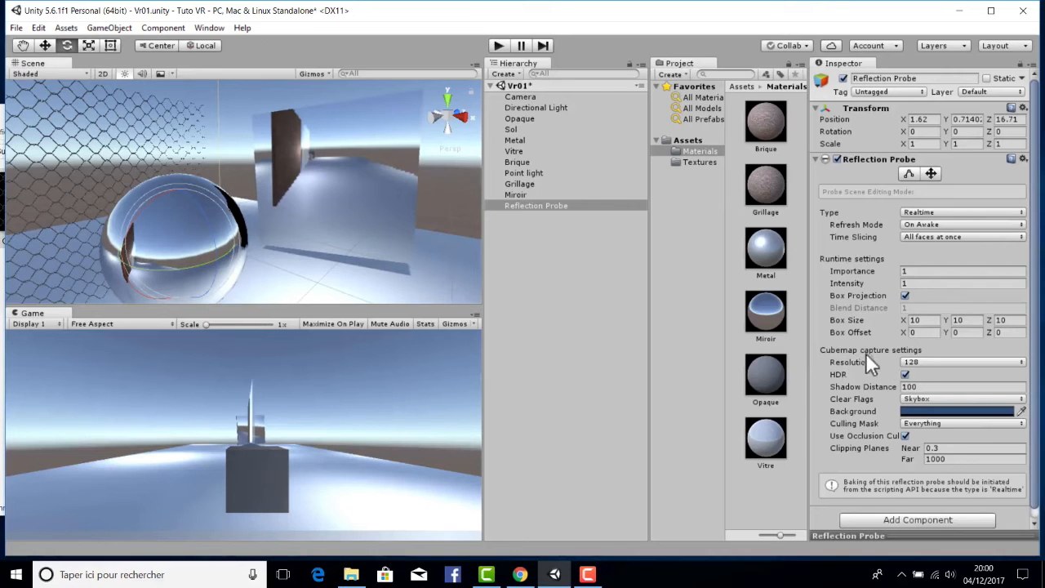
click(904, 362)
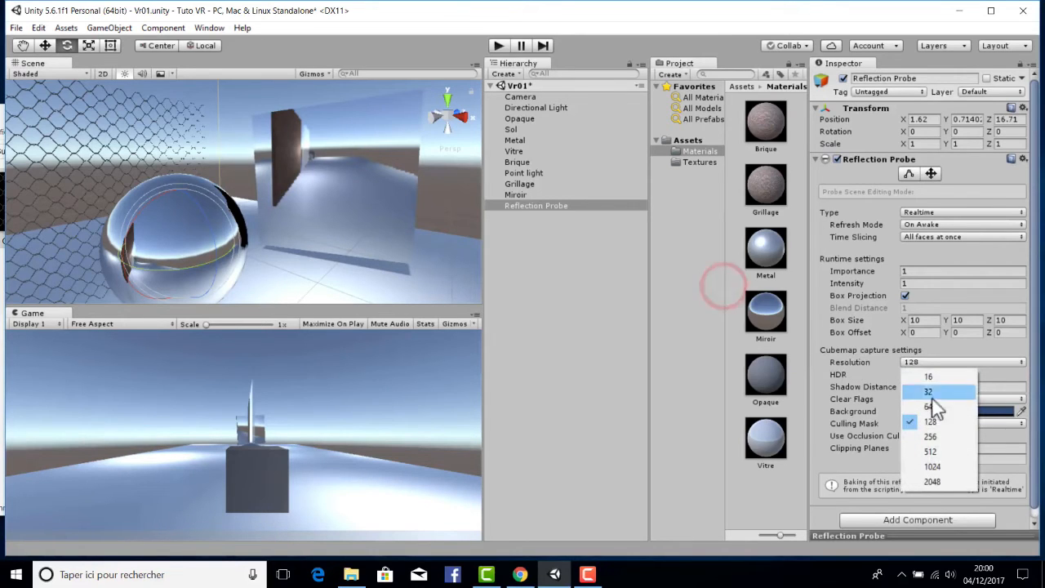
click(931, 466)
alt+drag(334, 196, 296, 211)
click(403, 225)
mouse_move(328, 181)
middle_down()
mouse_move(299, 204)
mouse_move(248, 197)
mouse_move(357, 204)
mouse_move(122, 177)
mouse_move(334, 180)
mouse_move(376, 204)
mouse_move(332, 201)
middle_up()
click(228, 228)
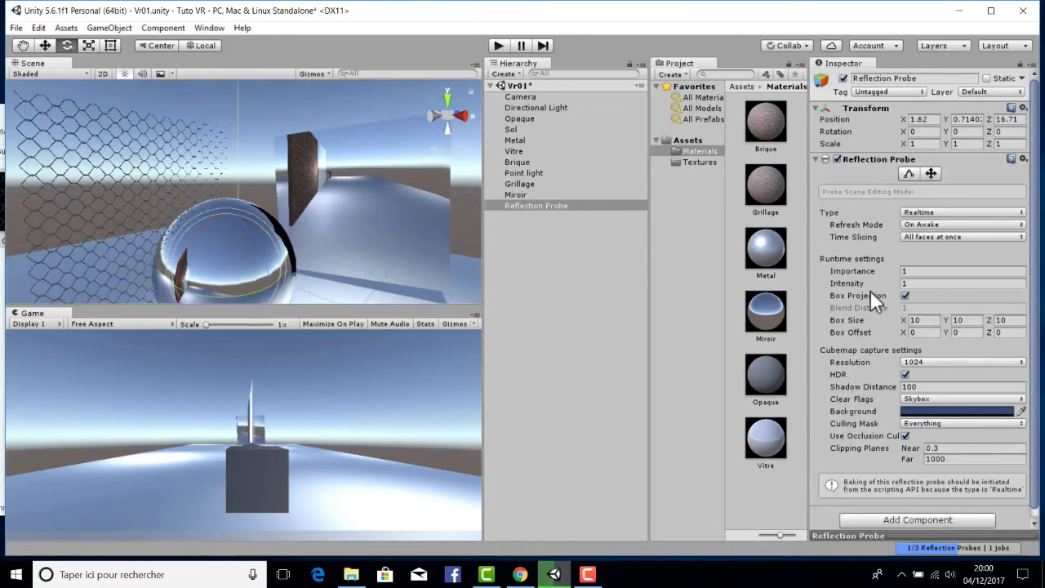
Enlarge the Reflection Probe's box size to about X 17.5, Y 10.41 and Z 28.32 so it covers more of the floor.
mouse_move(870, 291)
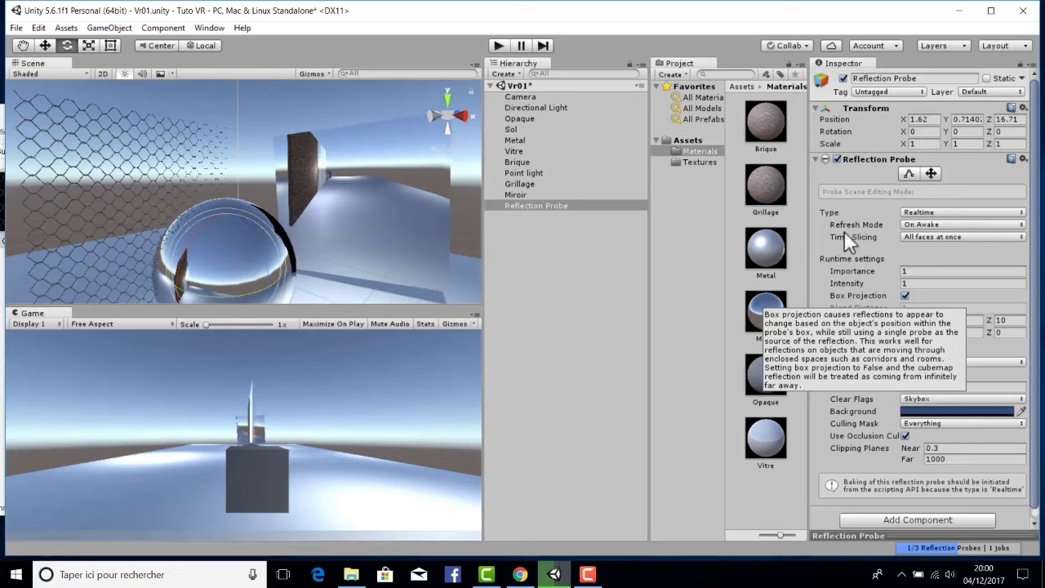
right_drag(173, 116, 246, 243)
scroll(258, 231, down, 10)
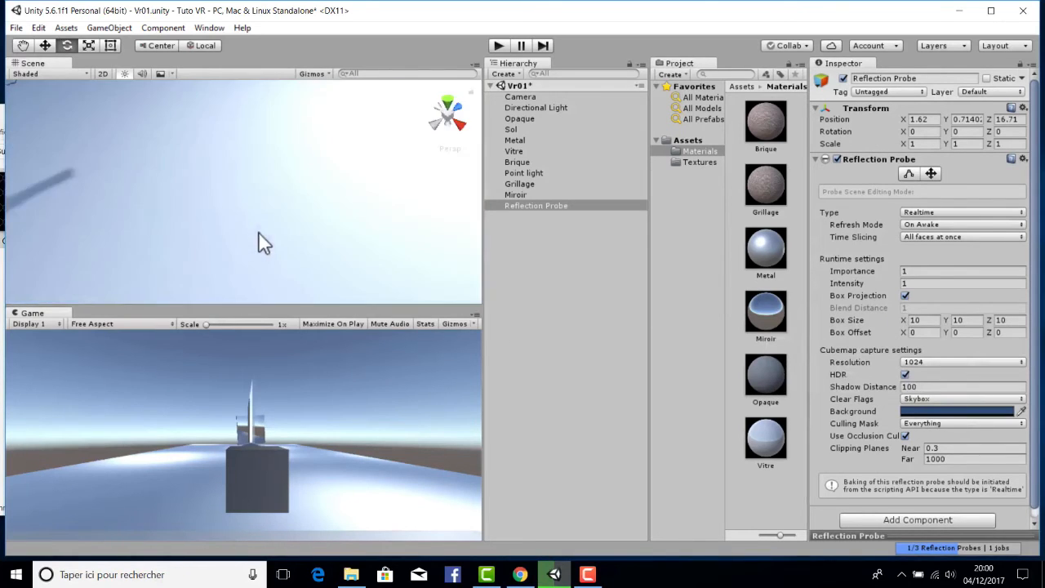
scroll(273, 189, down, 5)
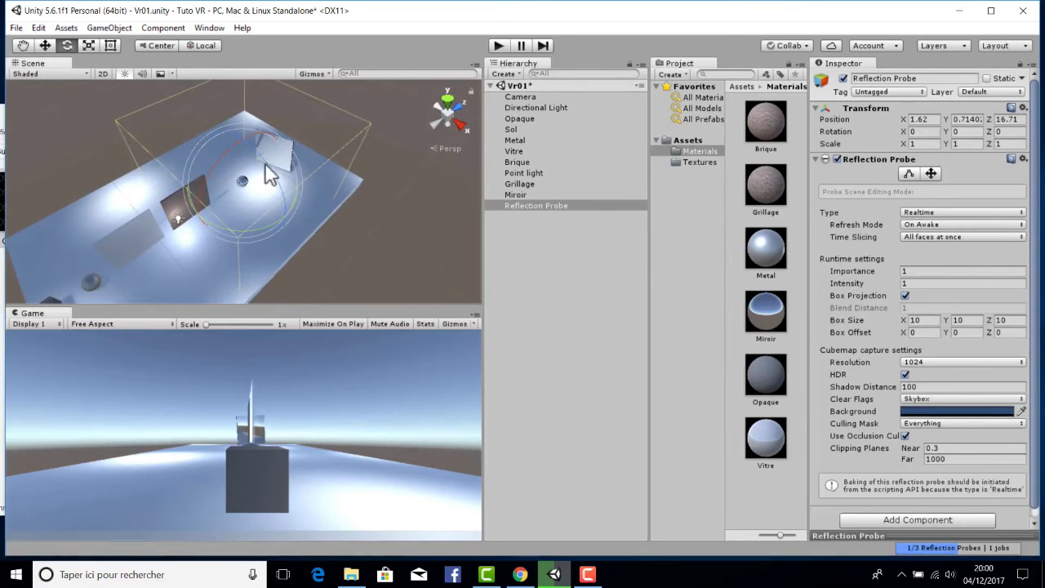
scroll(242, 139, up, 3)
scroll(242, 141, up, 5)
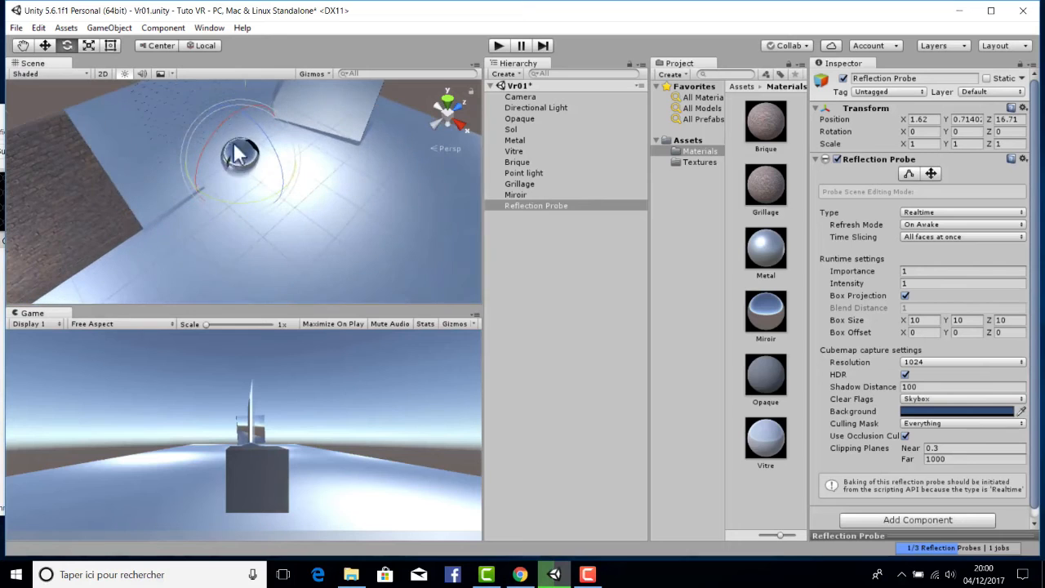
scroll(233, 159, down, 8)
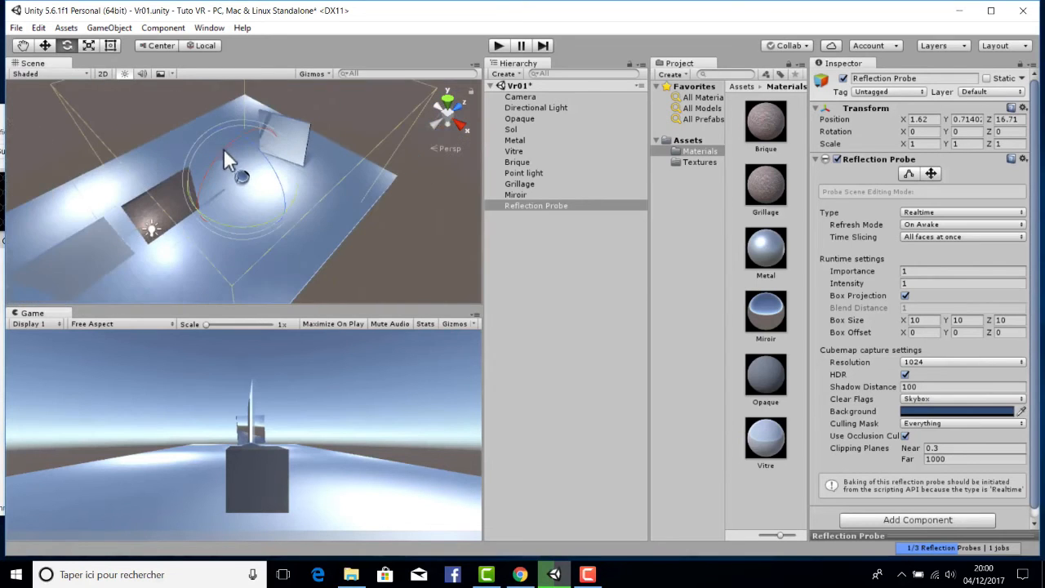
scroll(234, 180, down, 2)
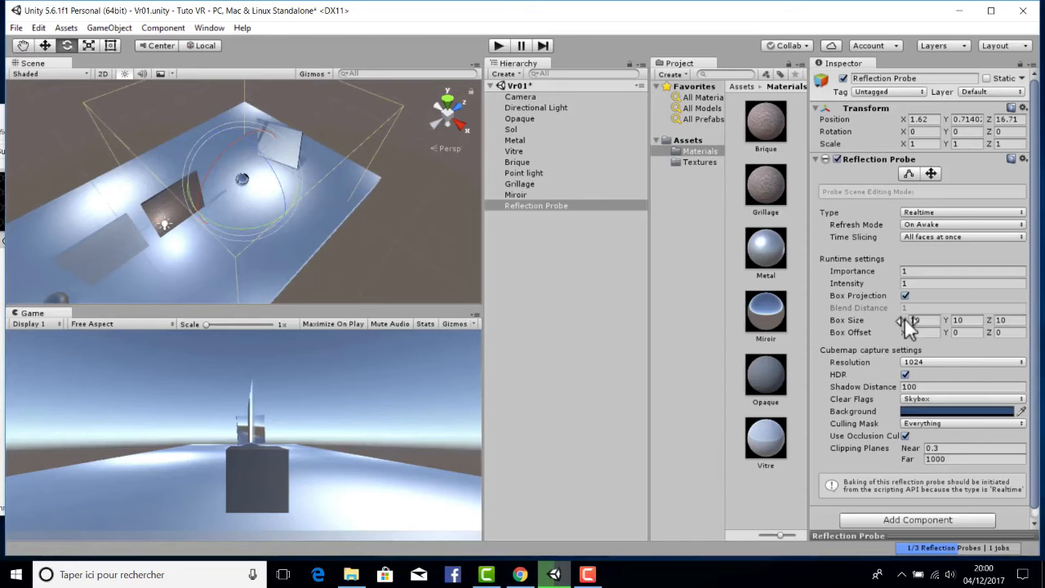
drag(904, 319, 92, 325)
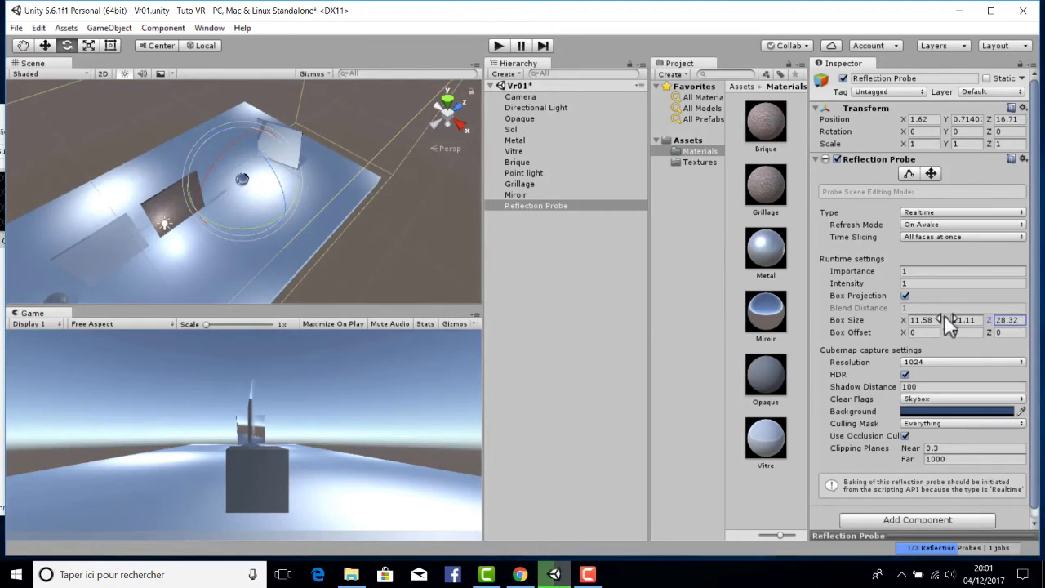
drag(945, 318, 992, 322)
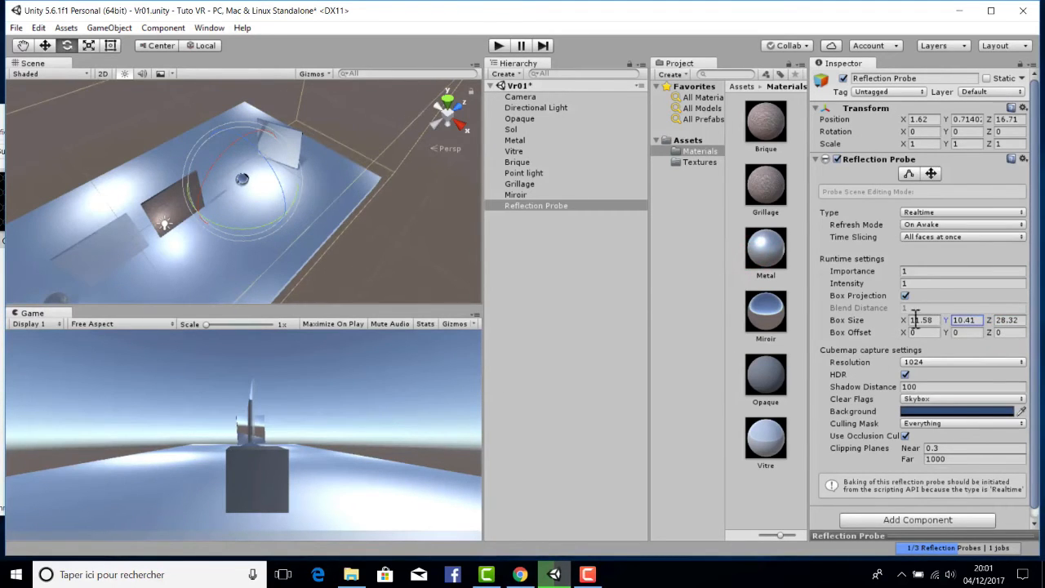
drag(904, 318, 955, 319)
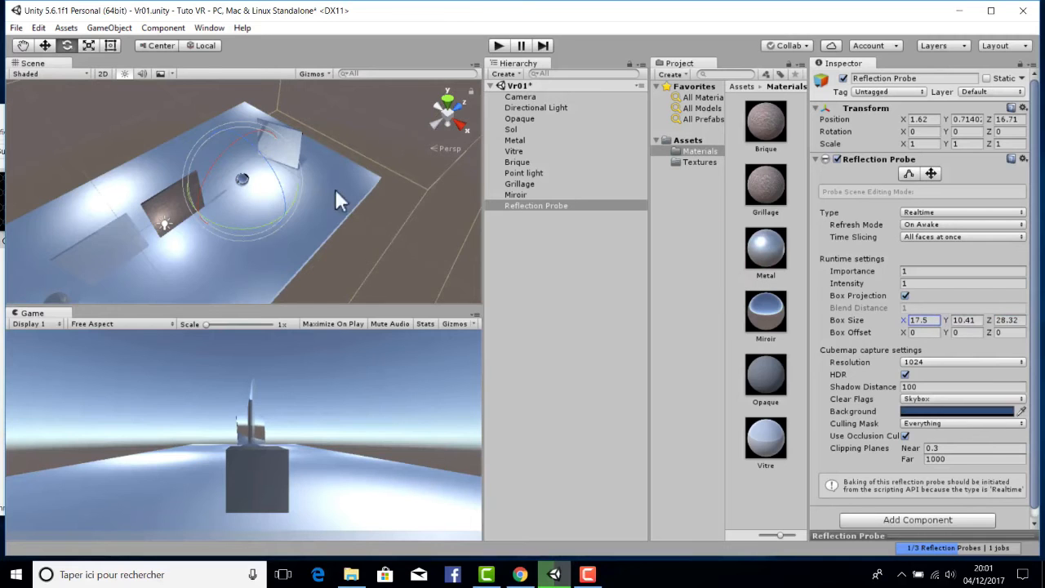
Examine the Miroir pane's reflection up close and compare it with the brick wall, glass pane, cube and sphere facing it.
scroll(326, 187, up, 6)
scroll(250, 195, up, 2)
right_drag(251, 196, 329, 140)
scroll(329, 140, up, 3)
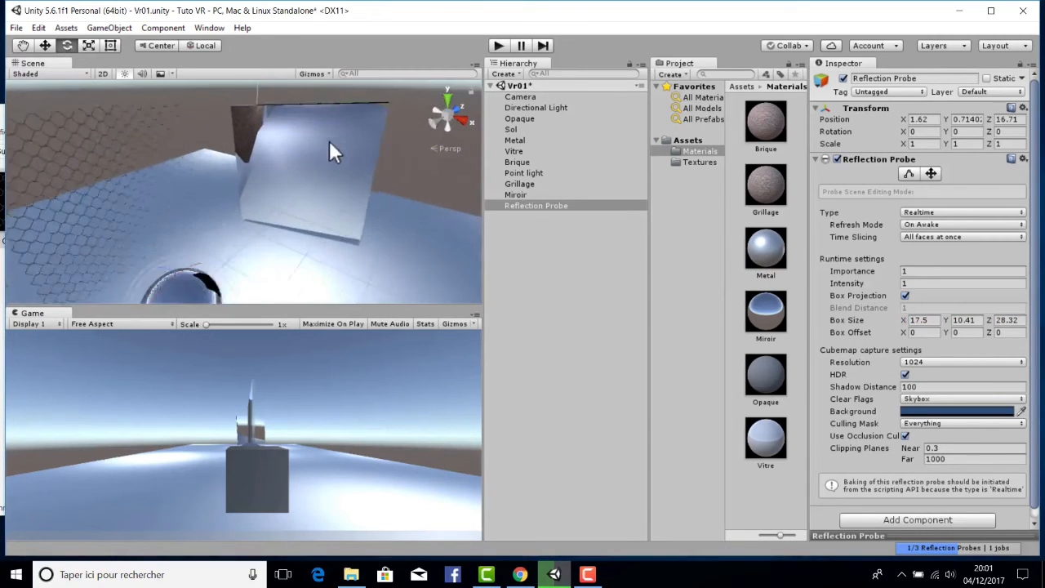
middle_drag(329, 140, 300, 229)
right_drag(301, 229, 318, 184)
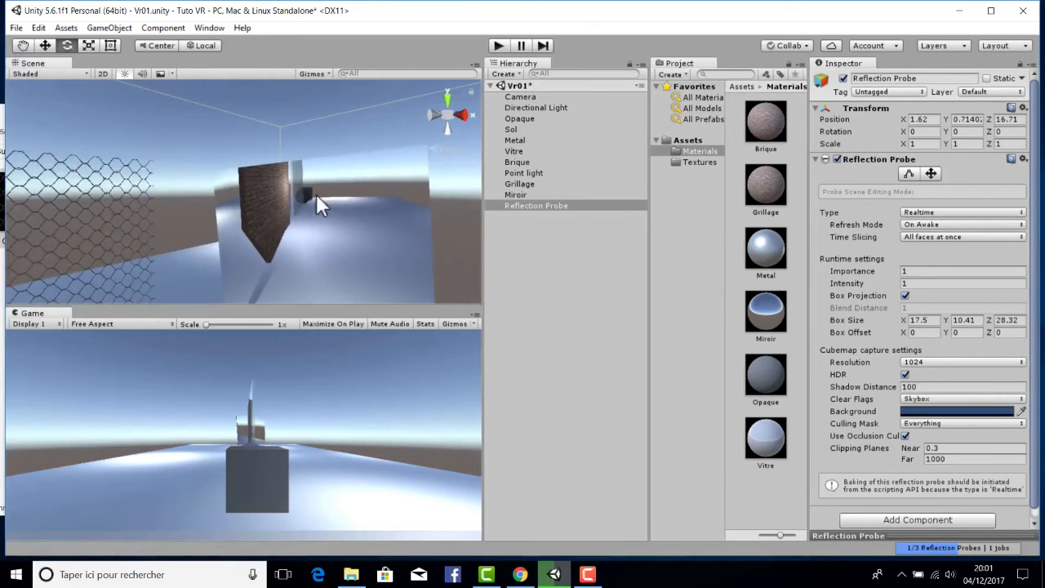
alt+drag(319, 198, 1031, 222)
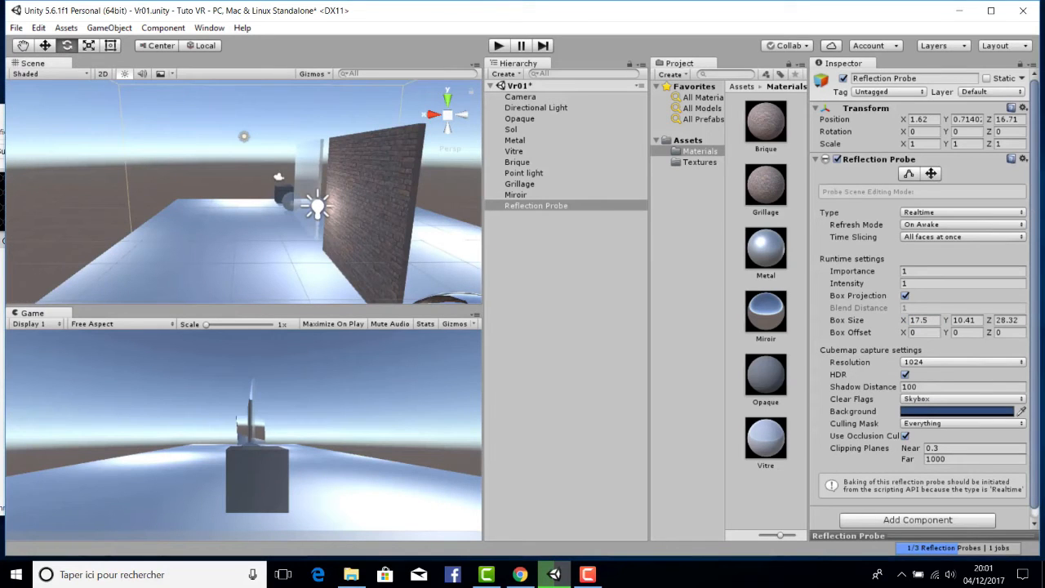
scroll(305, 205, up, 5)
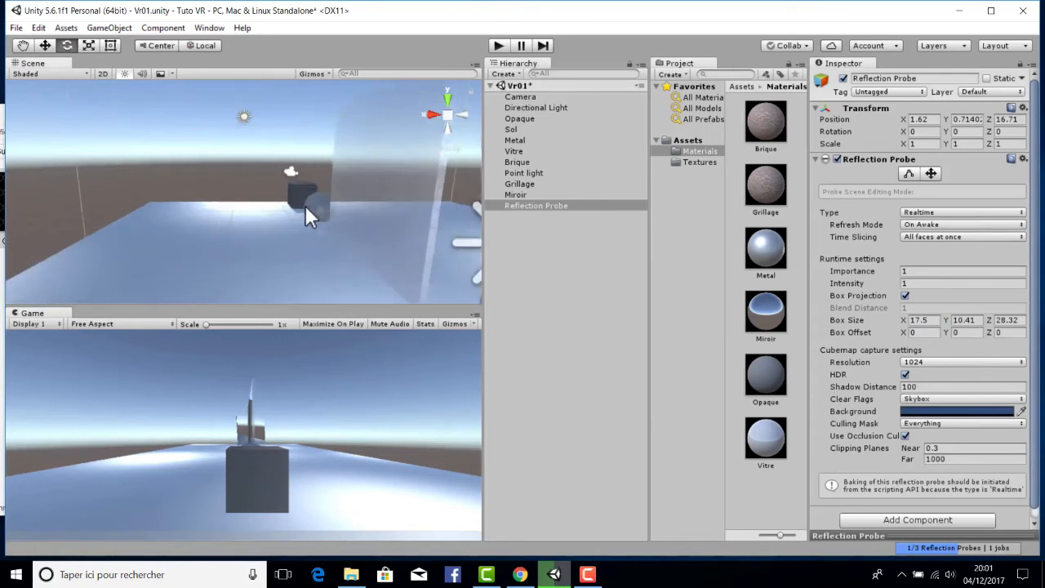
alt+drag(306, 205, 308, 140)
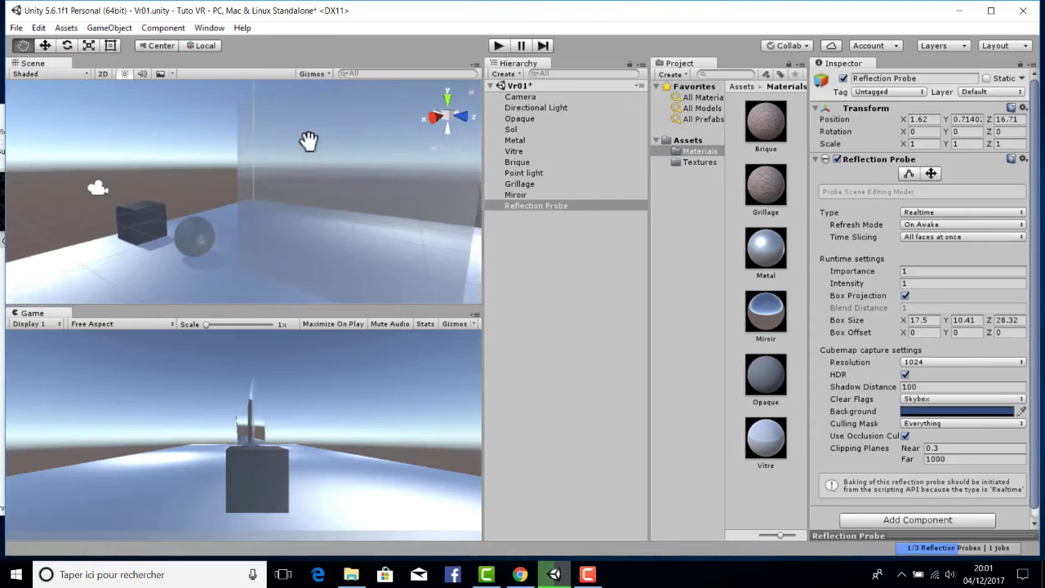
middle_drag(308, 141, 274, 154)
Select the Vitre pane and inspect the mirror's reflections from several angles around the probe and the grille.
click(227, 122)
drag(278, 222, 528, 200)
scroll(400, 174, down, 4)
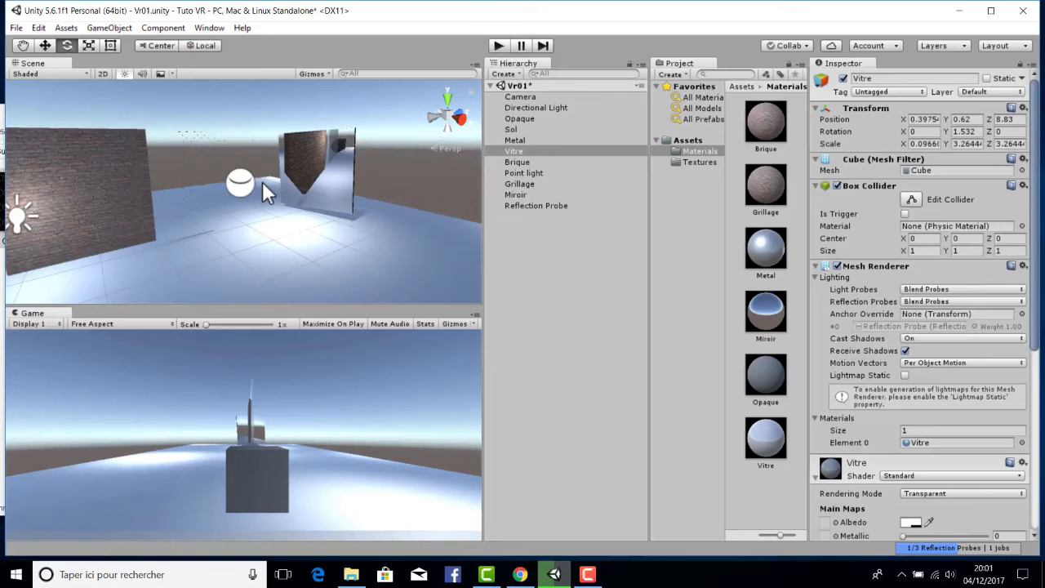
right_drag(262, 181, 322, 240)
scroll(305, 222, up, 3)
scroll(305, 221, up, 2)
scroll(279, 224, up, 5)
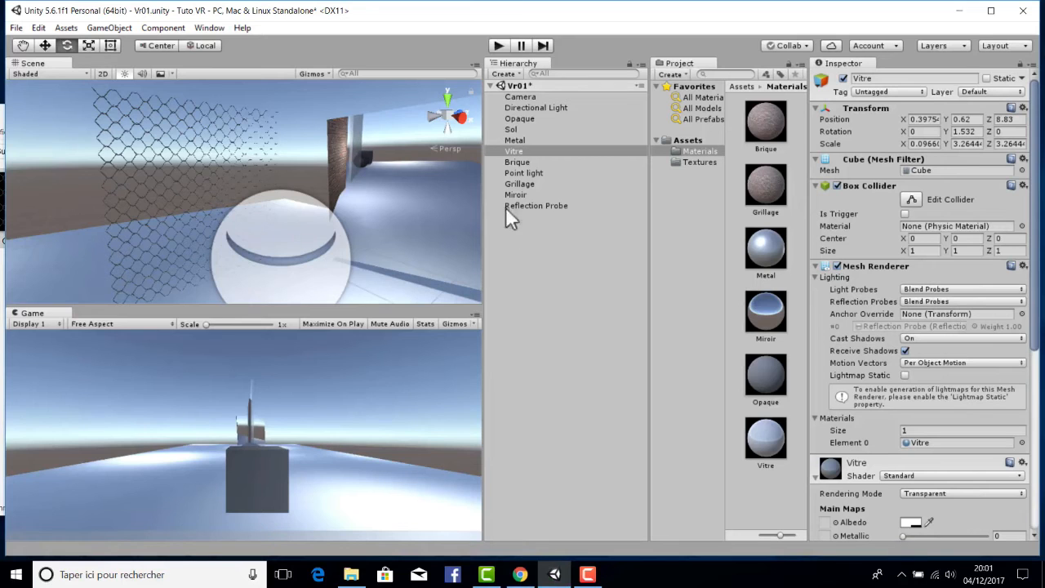
alt+drag(291, 201, 358, 291)
scroll(320, 222, down, 10)
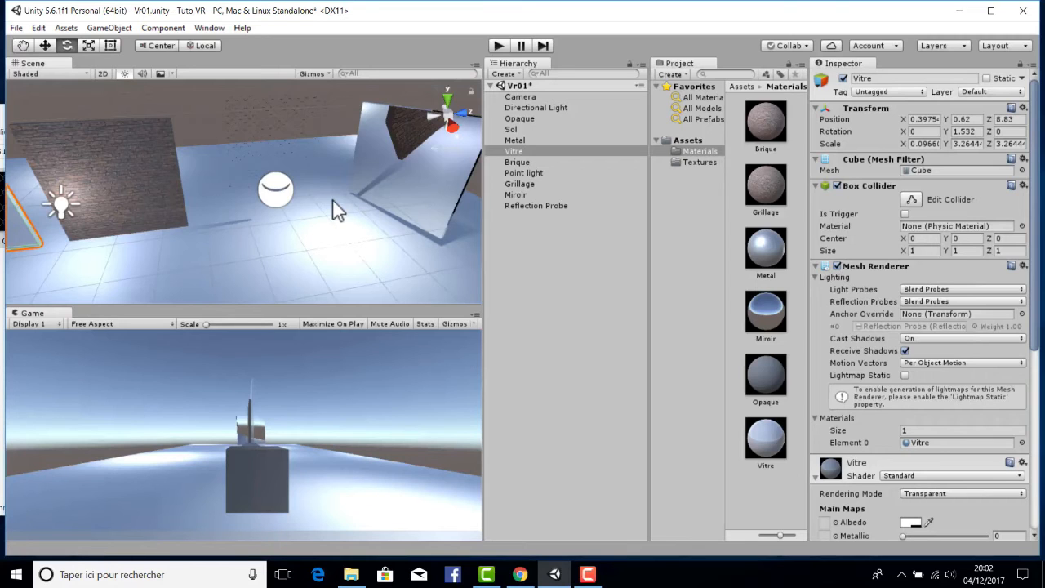
Add a cube on the open floor in front of the brick wall, at about X 3.49, Y -0.31 and Z 13.56.
right_drag(420, 201, 341, 223)
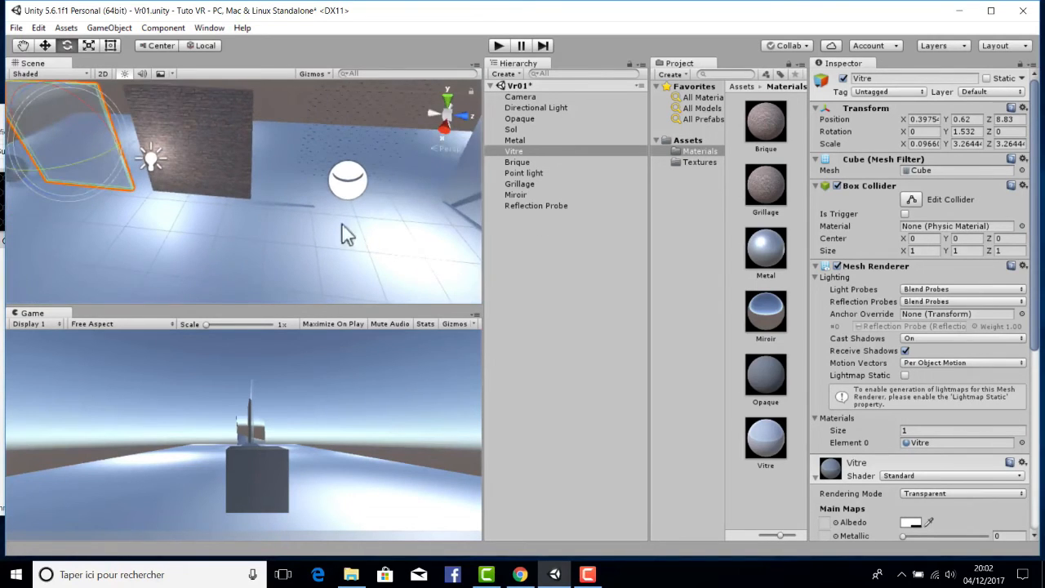
click(108, 27)
mouse_move(259, 73)
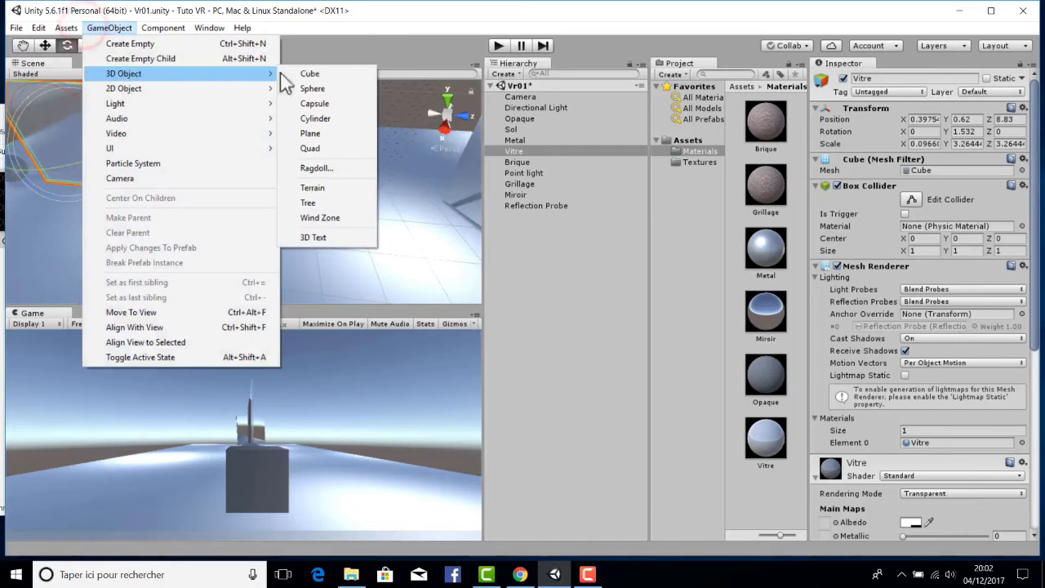
click(302, 74)
click(45, 45)
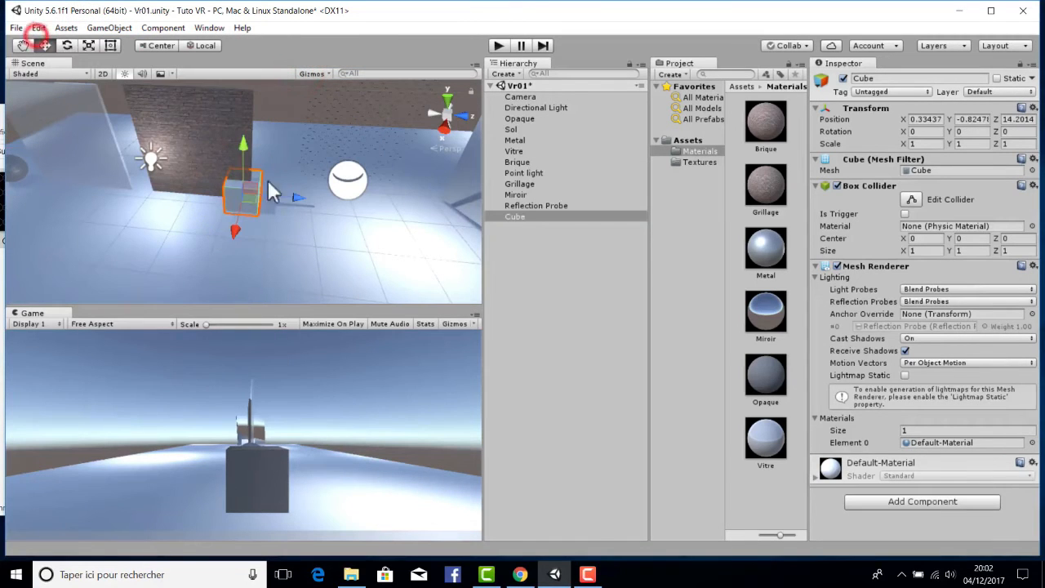
drag(242, 231, 184, 221)
drag(279, 289, 194, 255)
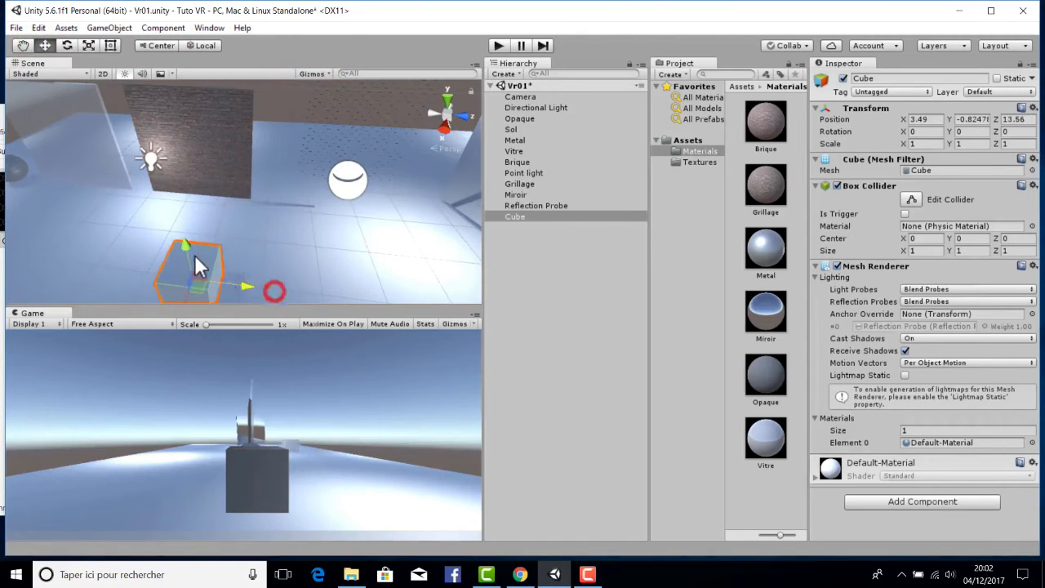
right_drag(244, 225, 277, 255)
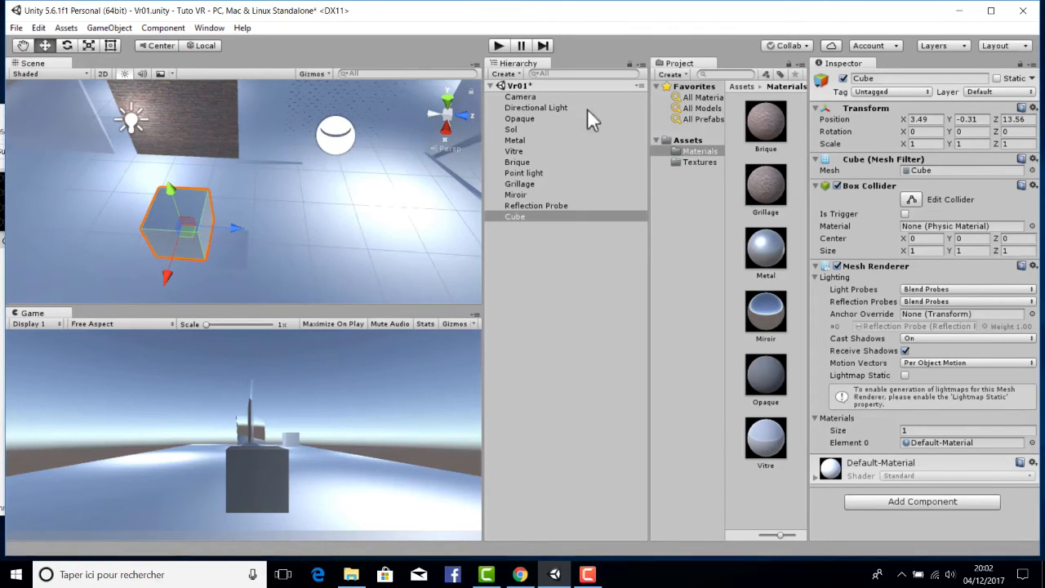
Create a new material named Emitter in the Materials folder.
click(782, 497)
right_click(778, 252)
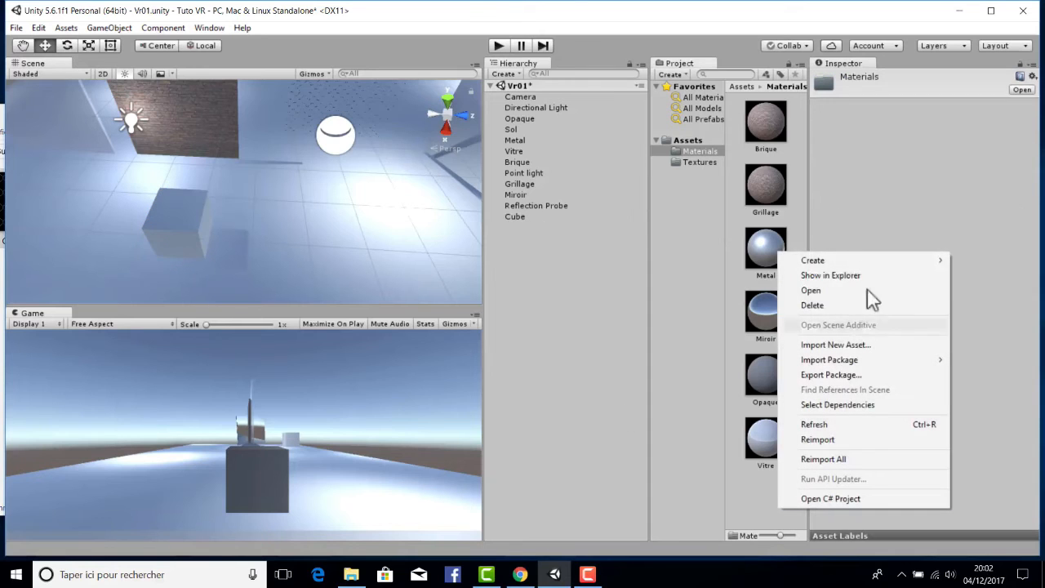
mouse_move(863, 258)
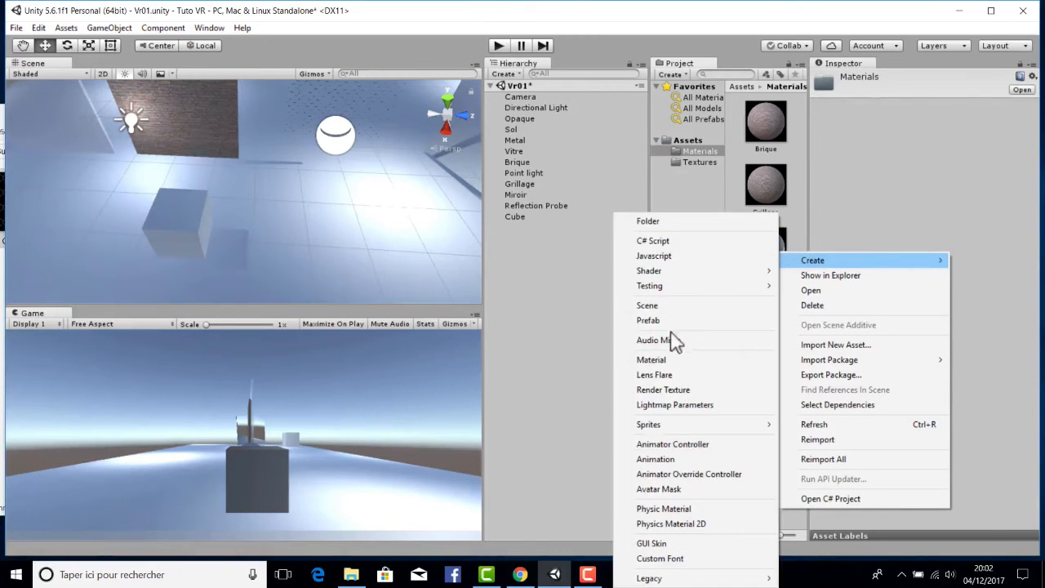
click(657, 360)
text(Emi)
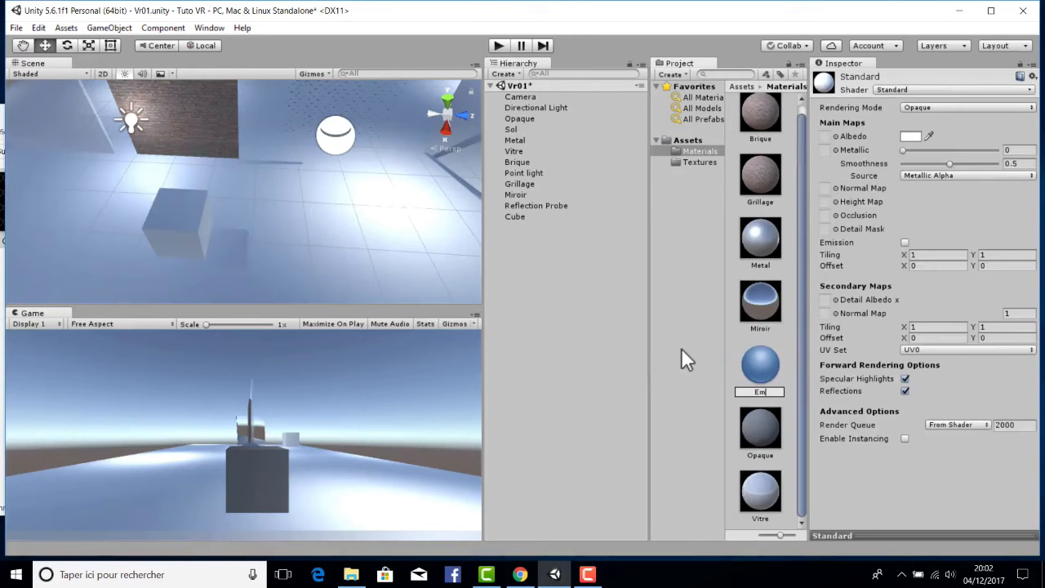
text(trice)
key(BackSpace)
key(BackSpace)
key(BackSpace)
key(BackSpace)
text(ter)
key(Return)
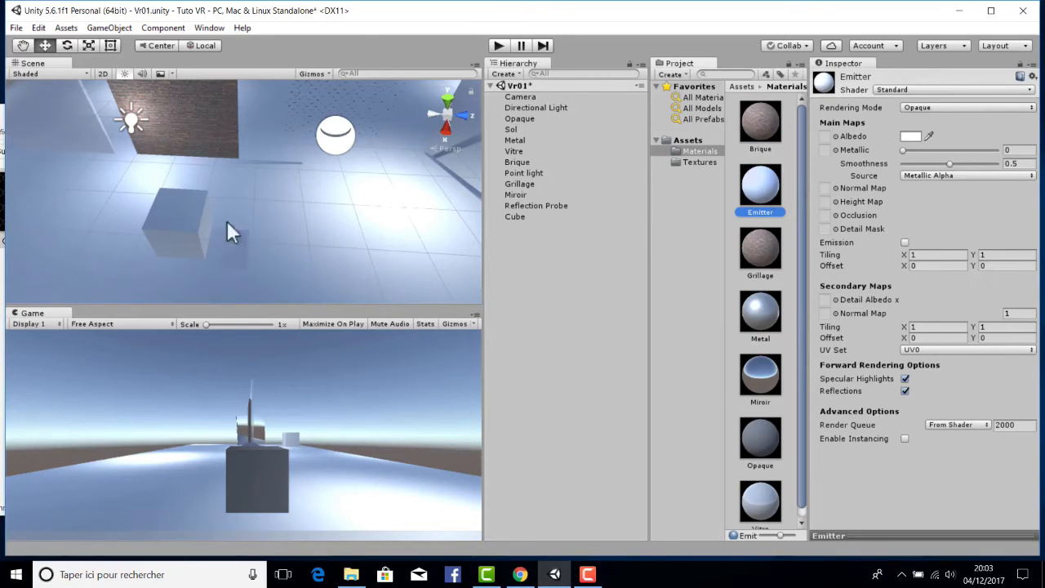
Apply the Emitter material to the new cube and enable its Emission with a red color.
drag(755, 194, 143, 174)
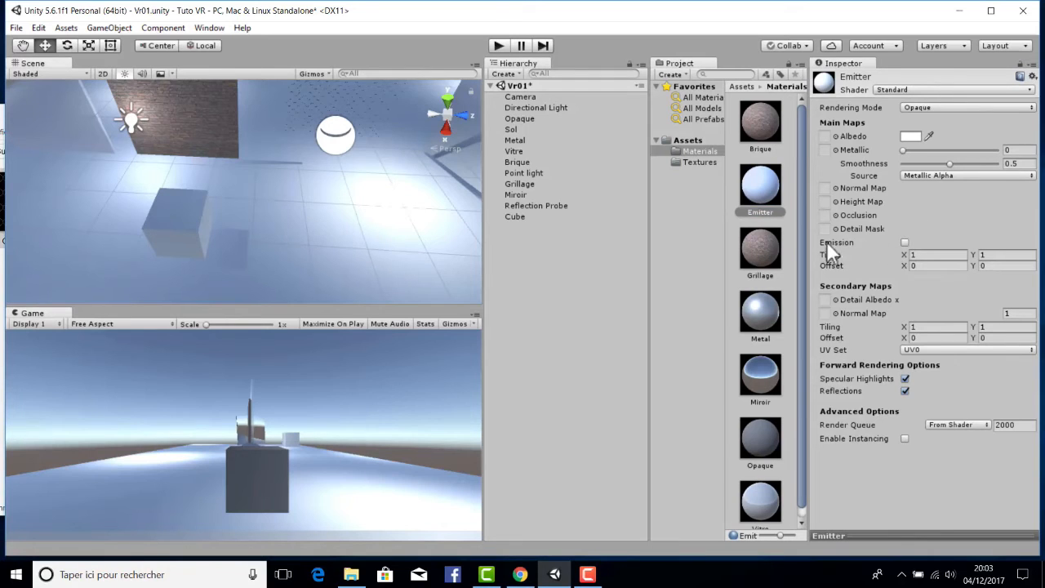
click(904, 242)
click(911, 254)
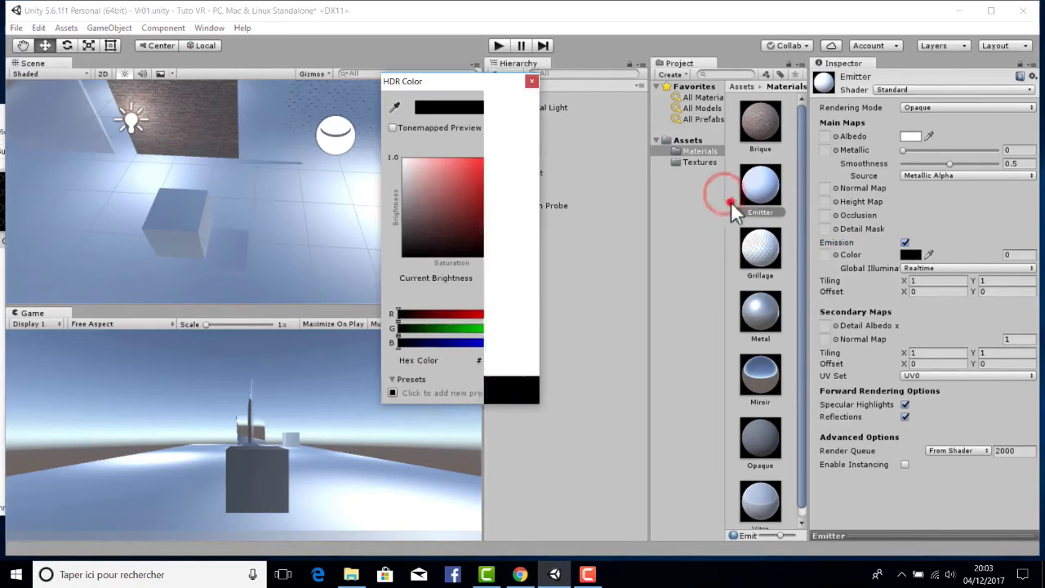
drag(412, 226, 472, 156)
click(531, 81)
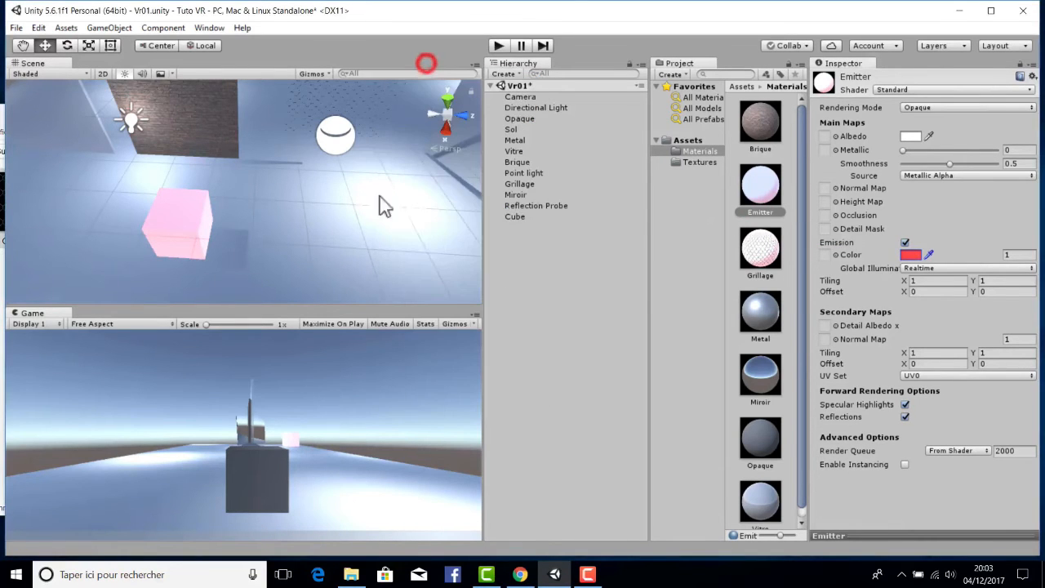
Set the Emitter material's emission brightness to 0.99 and inspect the glowing cube in the scene.
right_drag(384, 231, 345, 205)
mouse_move(998, 251)
mouse_down()
mouse_move(50, 247)
mouse_move(1004, 247)
mouse_up()
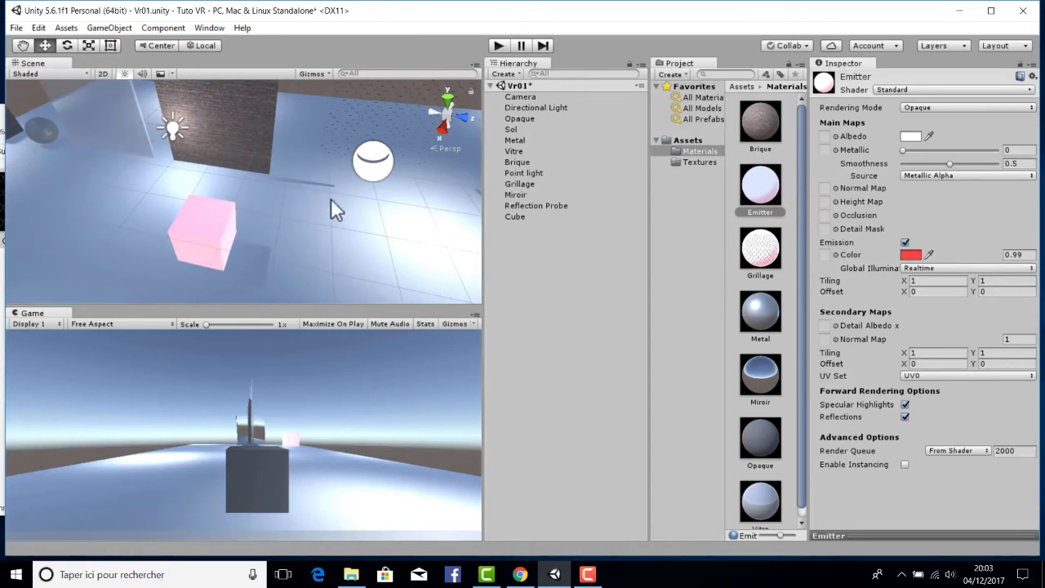
right_drag(331, 200, 410, 231)
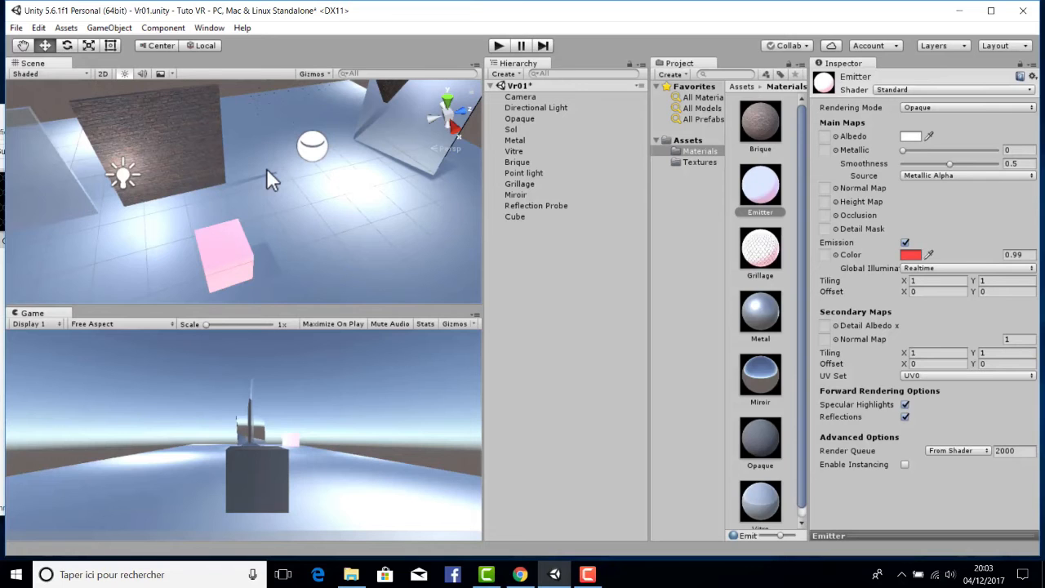
Mark both the Sol floor and the emissive cube as Static.
click(221, 245)
key(f)
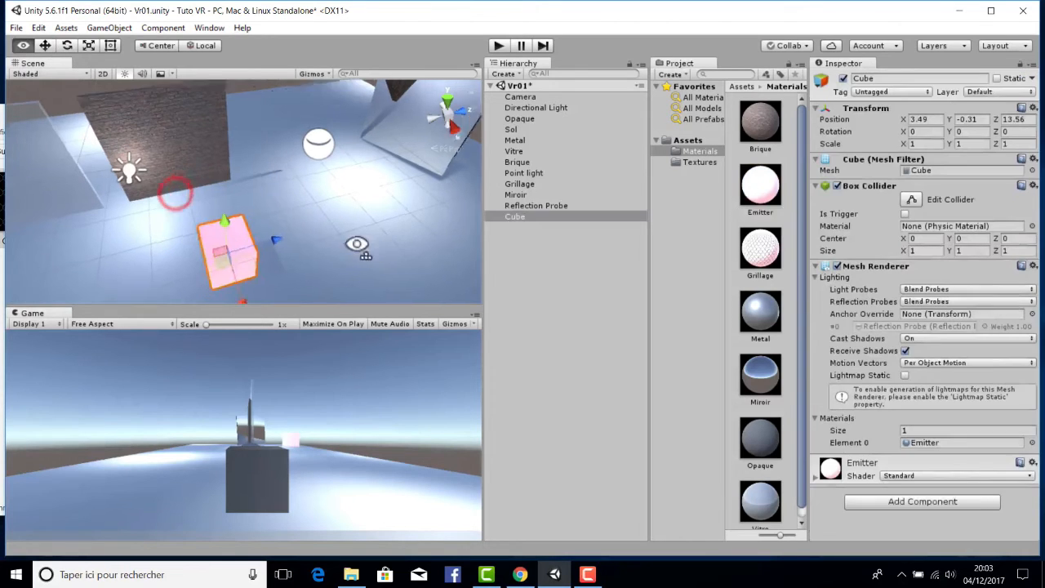
alt+drag(331, 226, 397, 273)
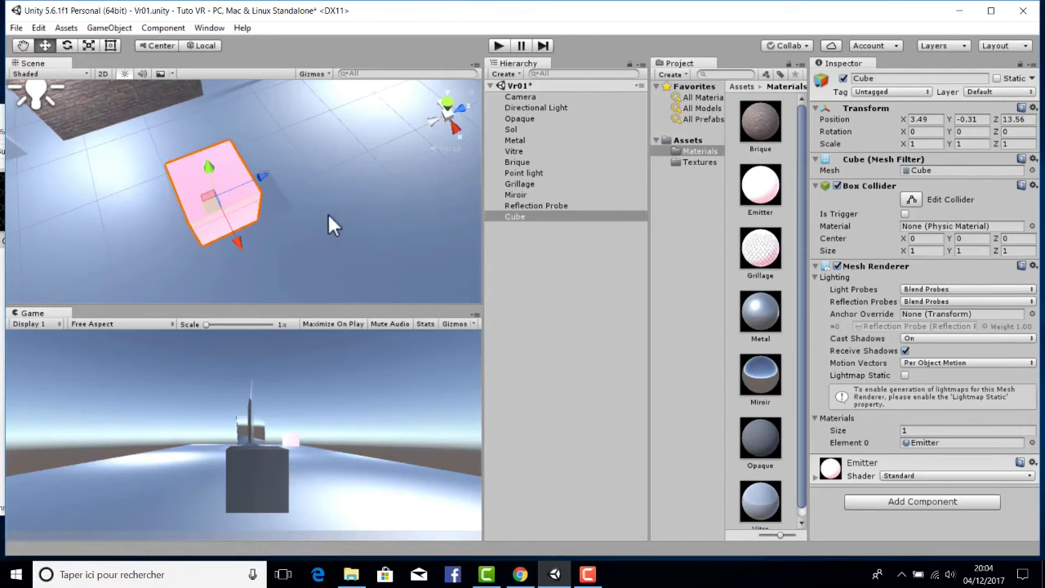
right_drag(328, 214, 295, 203)
scroll(295, 202, up, 3)
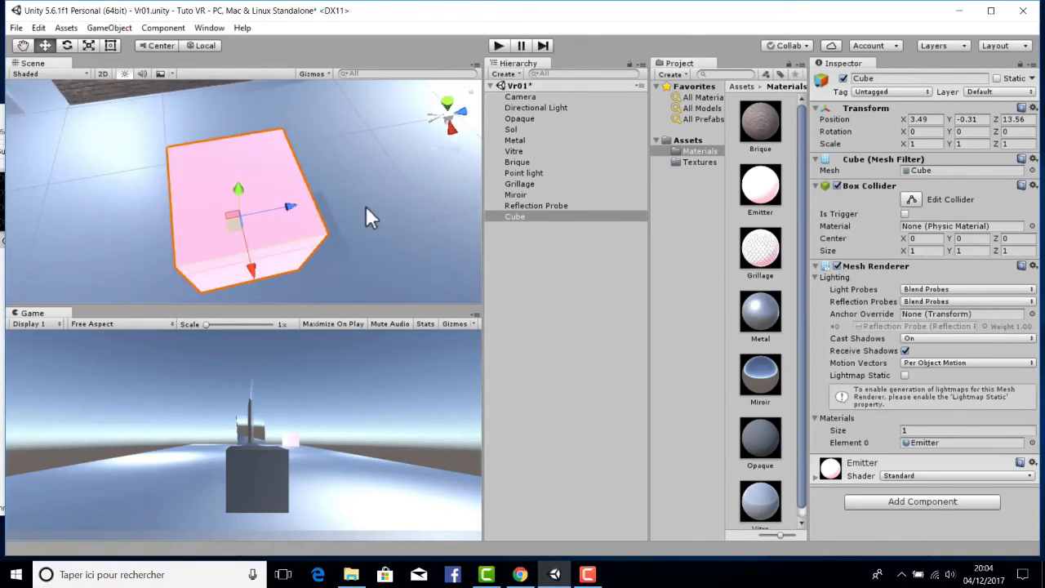
scroll(366, 195, down, 3)
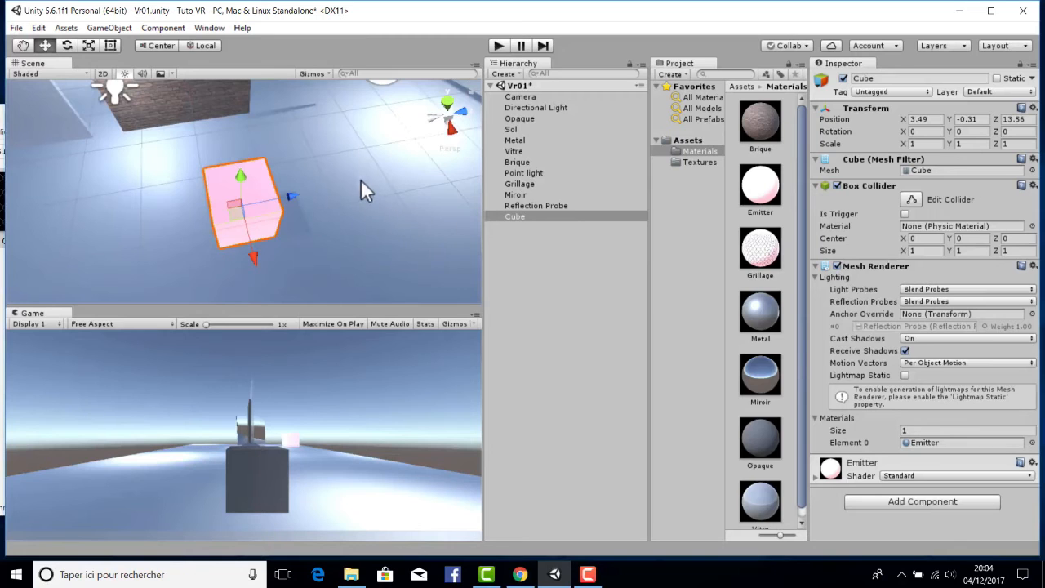
click(510, 129)
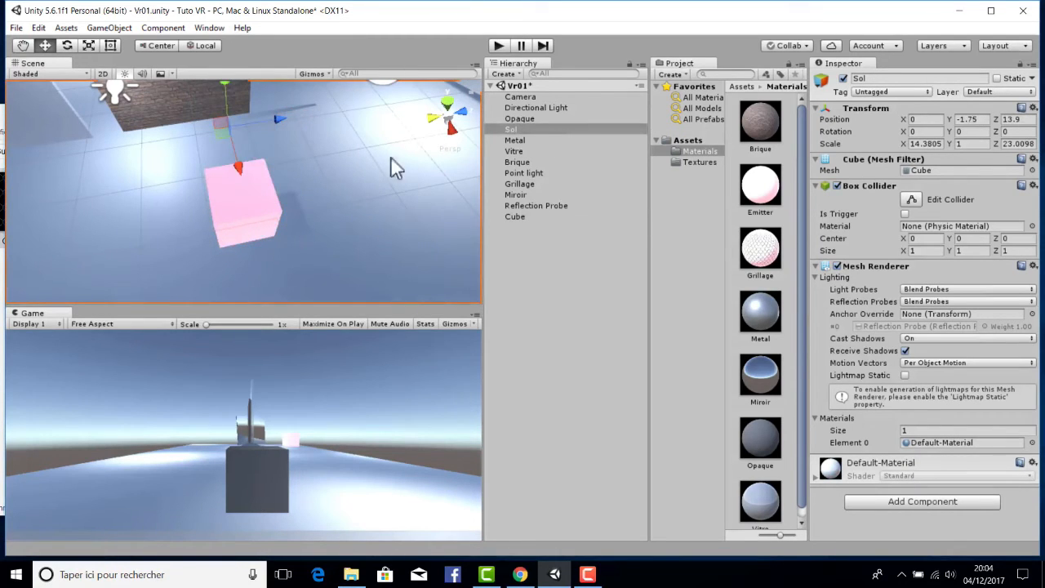
scroll(338, 178, down, 2)
scroll(338, 178, up, 1)
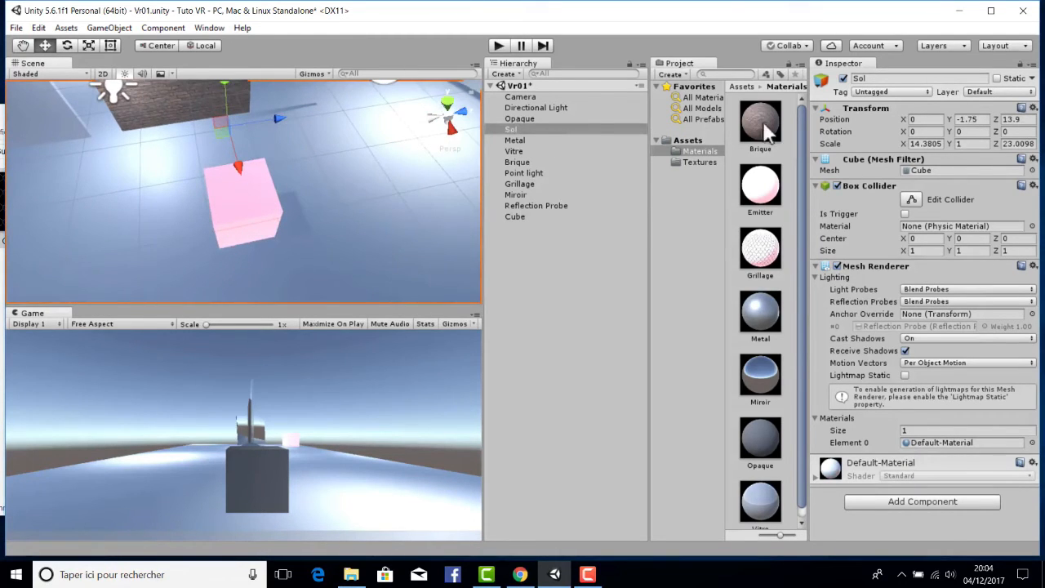
click(996, 78)
click(219, 173)
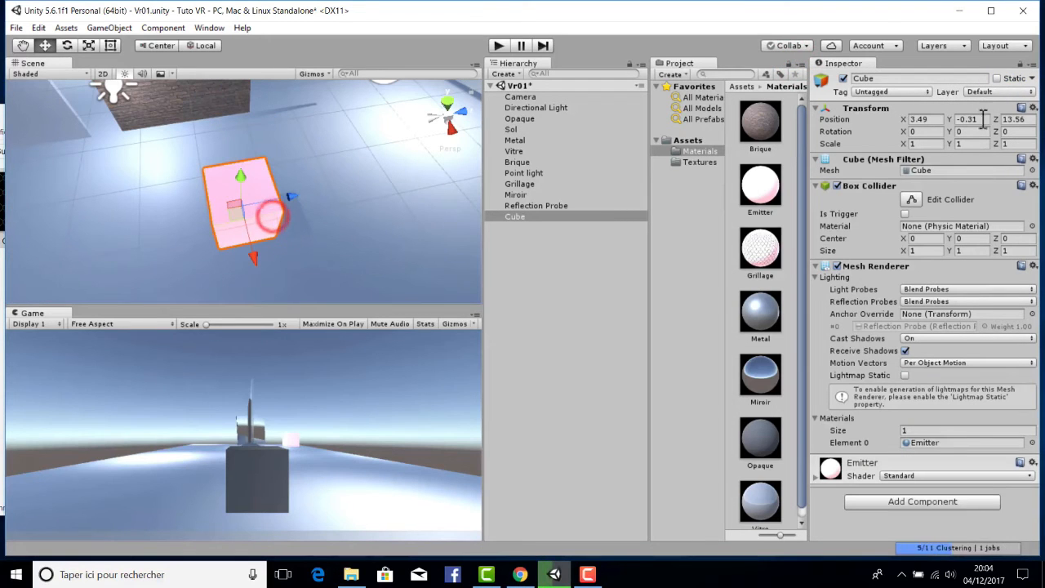
click(996, 79)
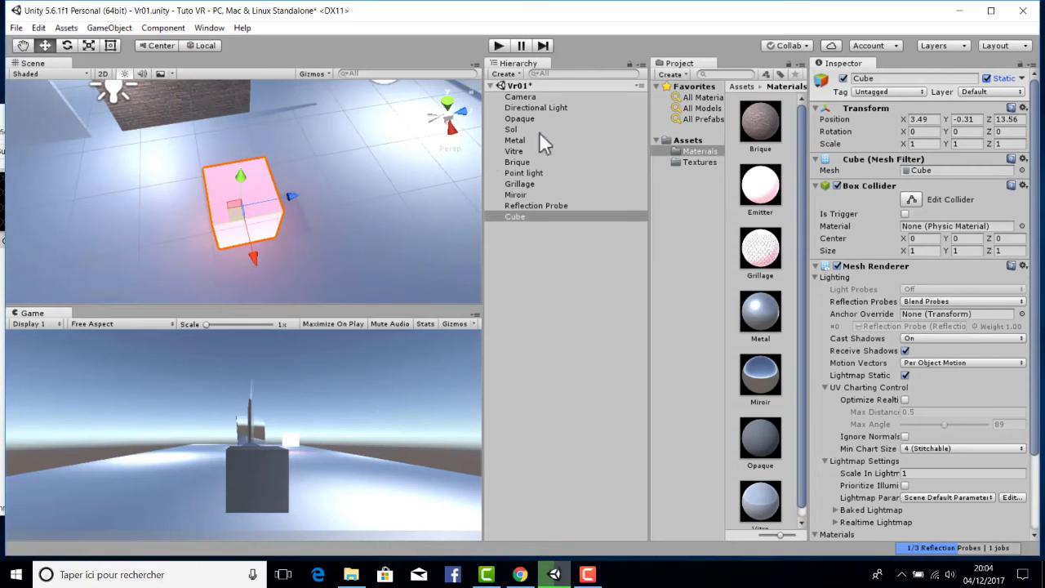
Inspect the light the emissive cube casts on the floor and collapse the Sol object's Mesh Renderer settings.
alt+drag(270, 185, 462, 112)
middle_drag(462, 112, 314, 188)
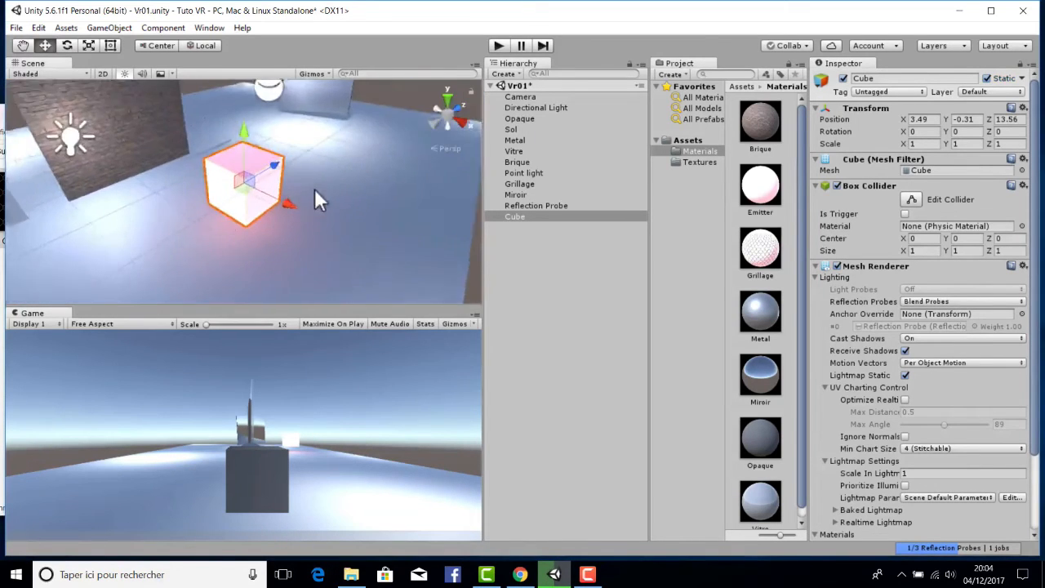
scroll(247, 207, up, 3)
scroll(187, 253, down, 3)
click(254, 209)
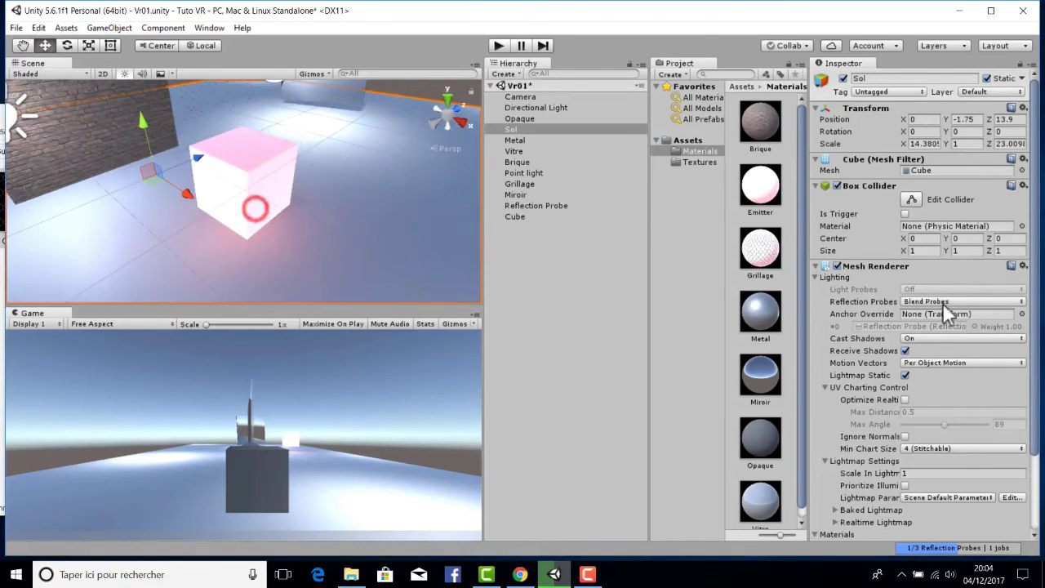
click(814, 266)
click(653, 210)
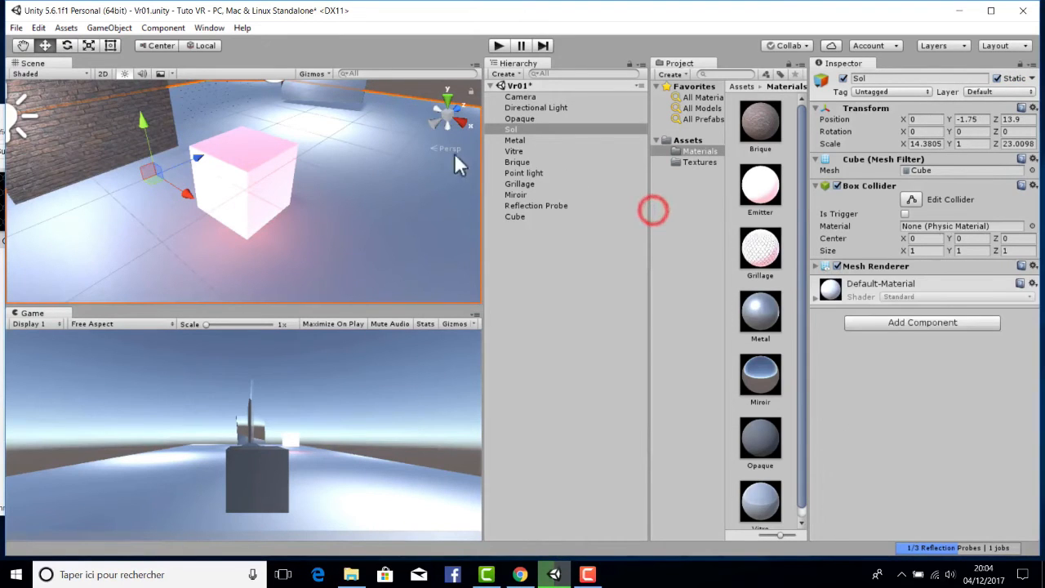
Set the Emitter material's emission color to pure red (FF0000) and its emission brightness to 3.082.
click(760, 186)
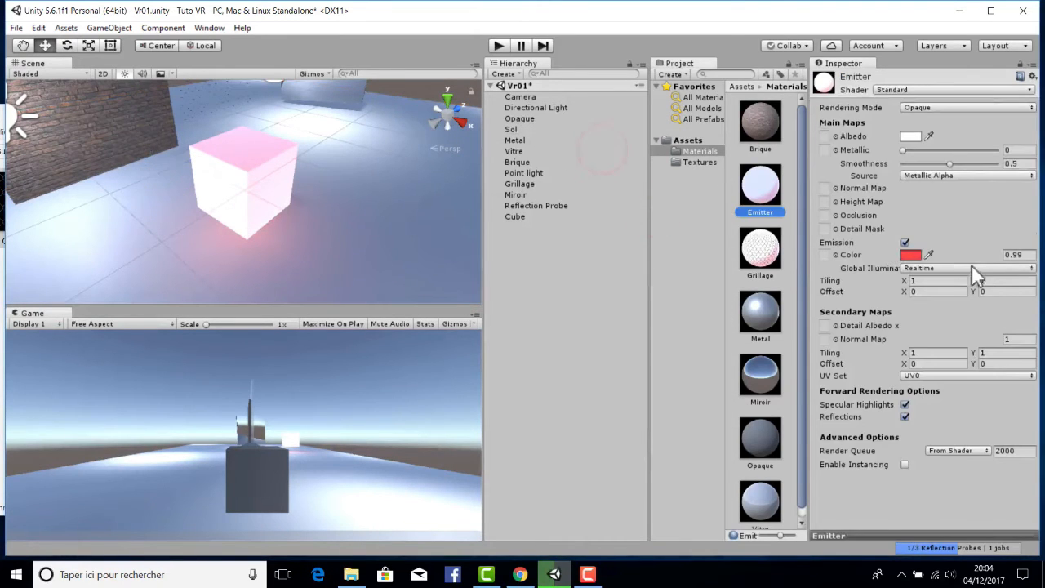
click(914, 254)
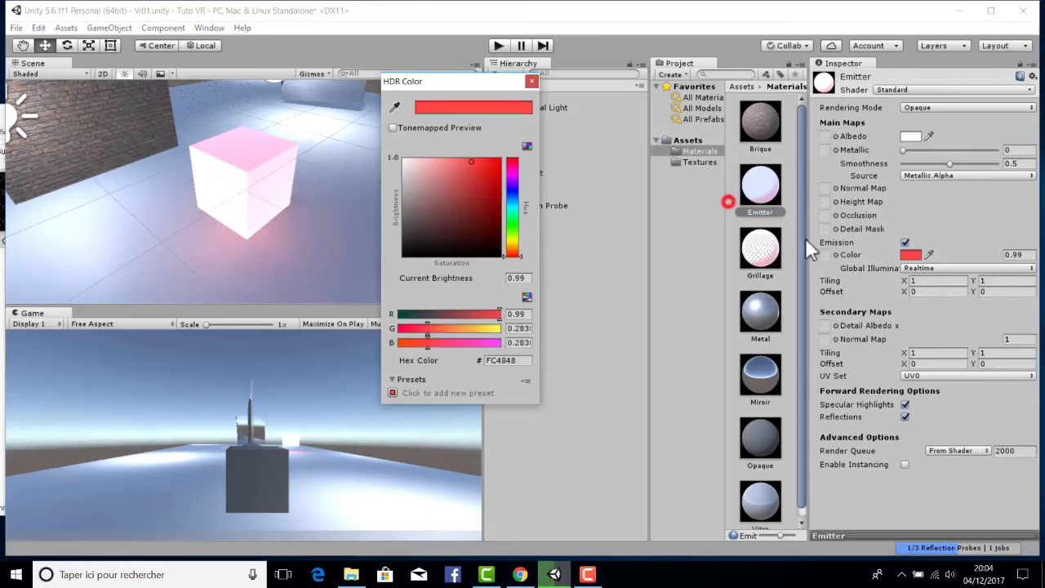
drag(475, 182, 546, 156)
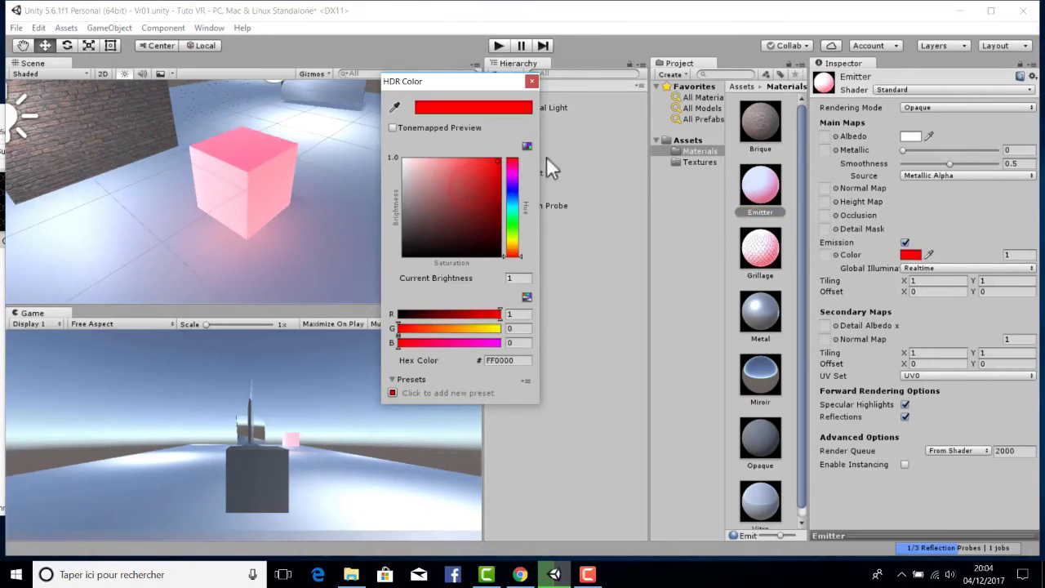
click(985, 243)
click(898, 242)
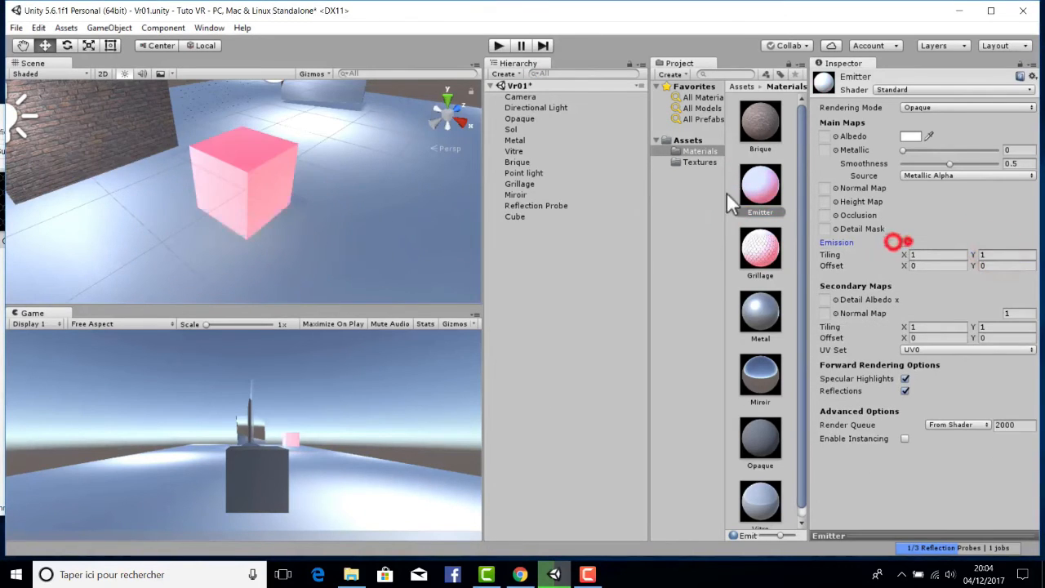
drag(991, 253, 1043, 254)
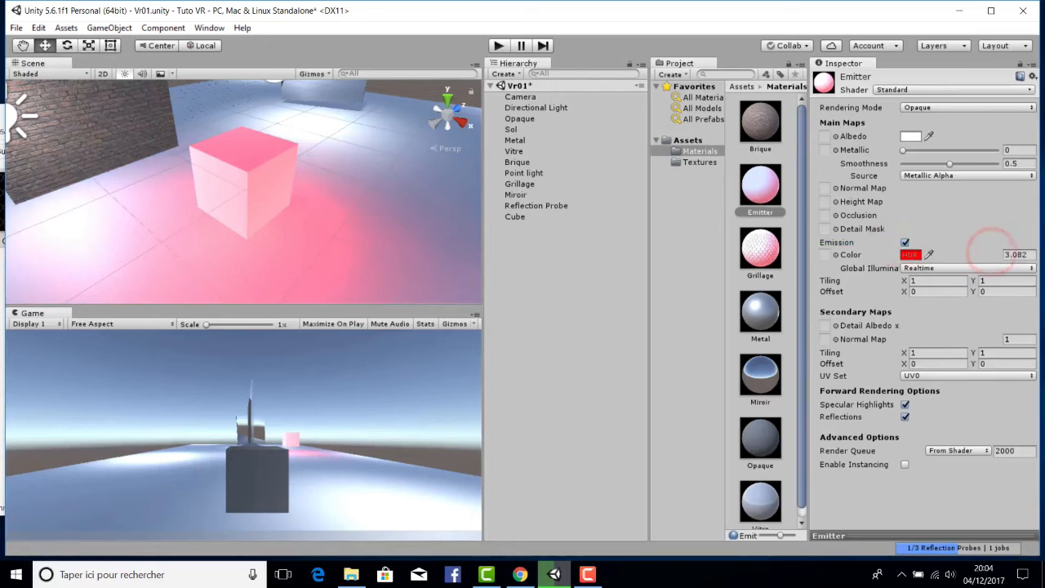
alt+drag(133, 198, 202, 147)
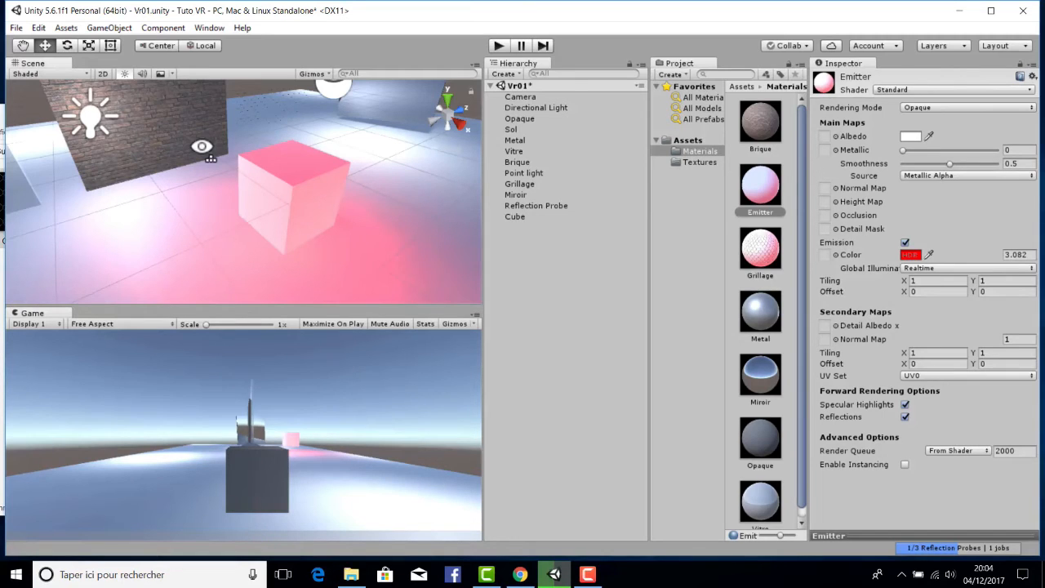
alt+drag(307, 177, 253, 154)
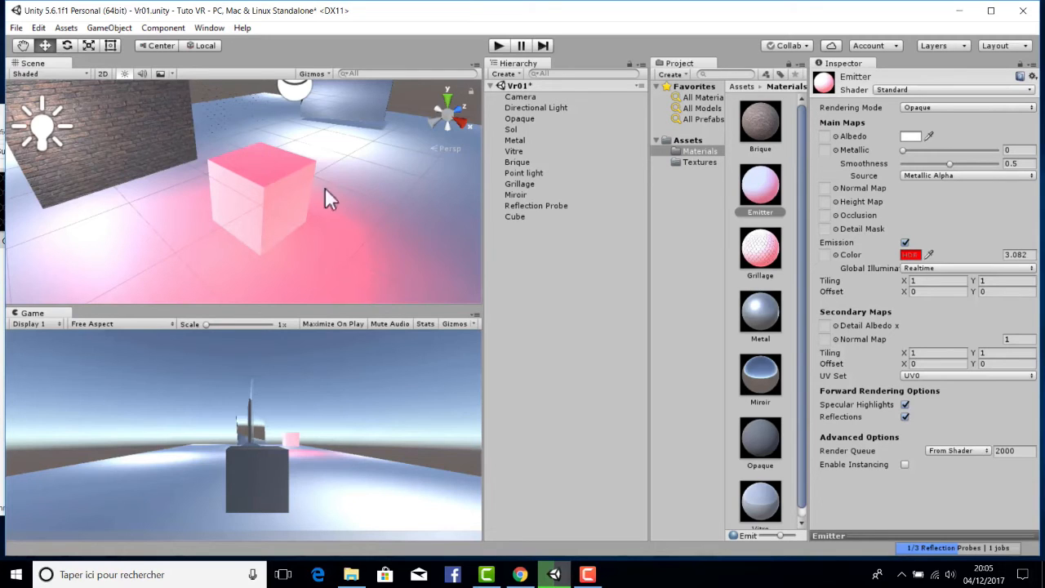
Delete the emissive cube and clear the Static setting of the Sol floor.
click(514, 217)
right_click(514, 217)
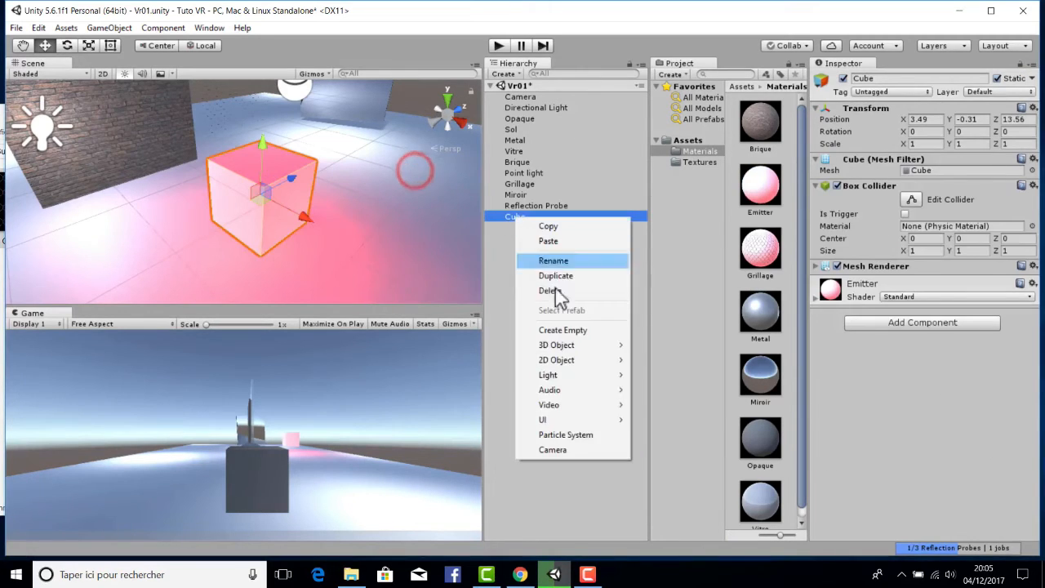
click(545, 289)
click(289, 168)
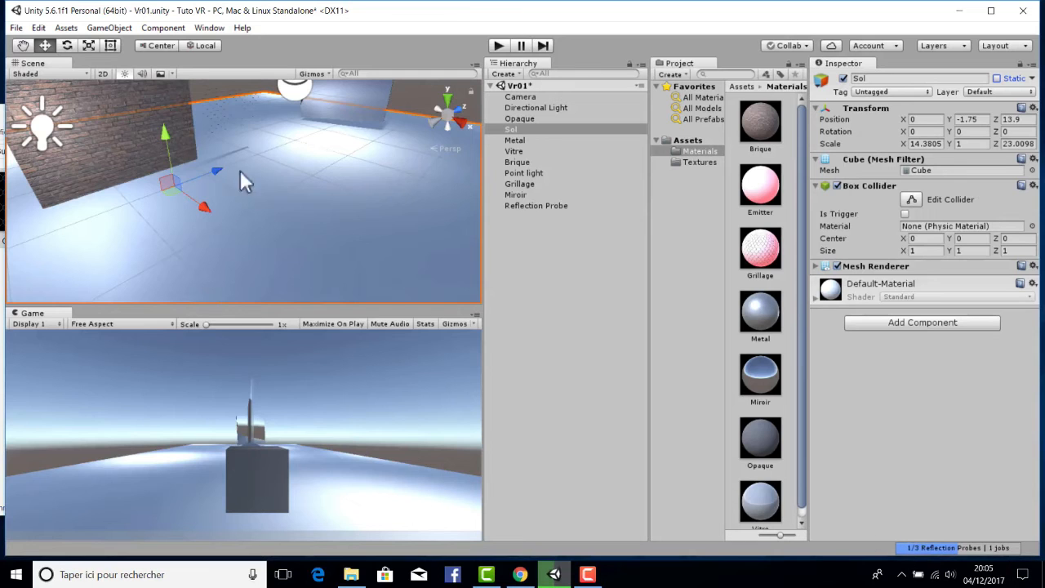
Review the Opaque, Metal, Vitre, Brique, Grillage and Miroir objects and the Reflection Probe one after another in the scene.
mouse_move(240, 180)
right_down()
mouse_move(221, 210)
mouse_move(261, 237)
mouse_move(266, 163)
mouse_move(240, 168)
right_up()
right_drag(344, 196, 280, 160)
click(149, 190)
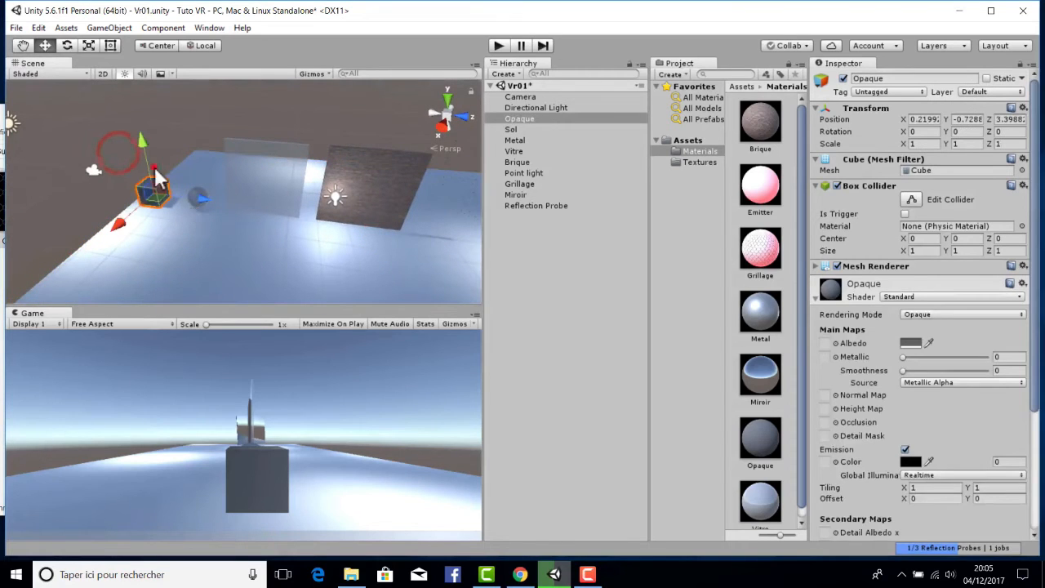
click(195, 200)
click(233, 147)
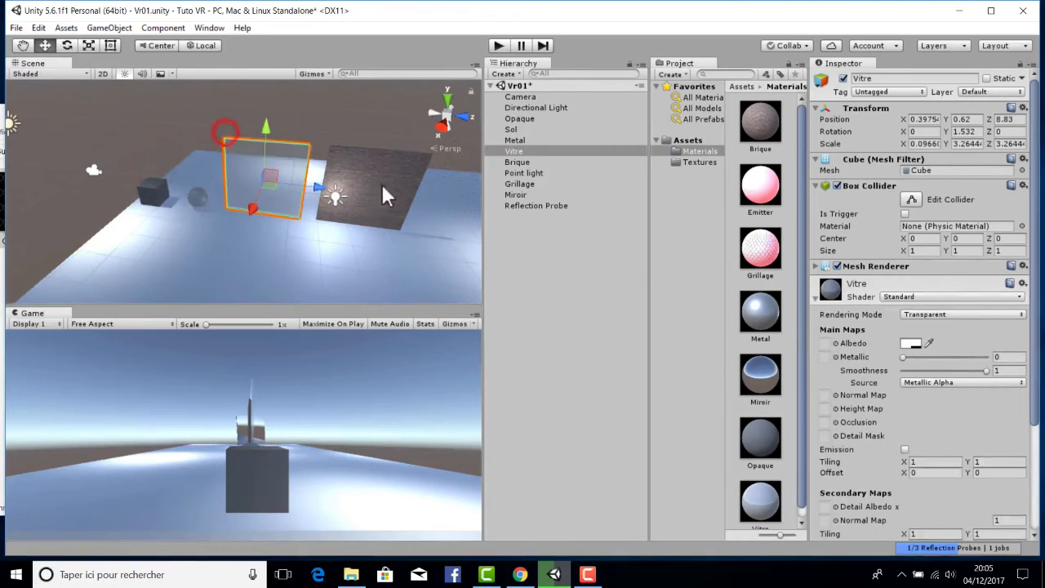
click(339, 160)
right_drag(338, 159, 477, 204)
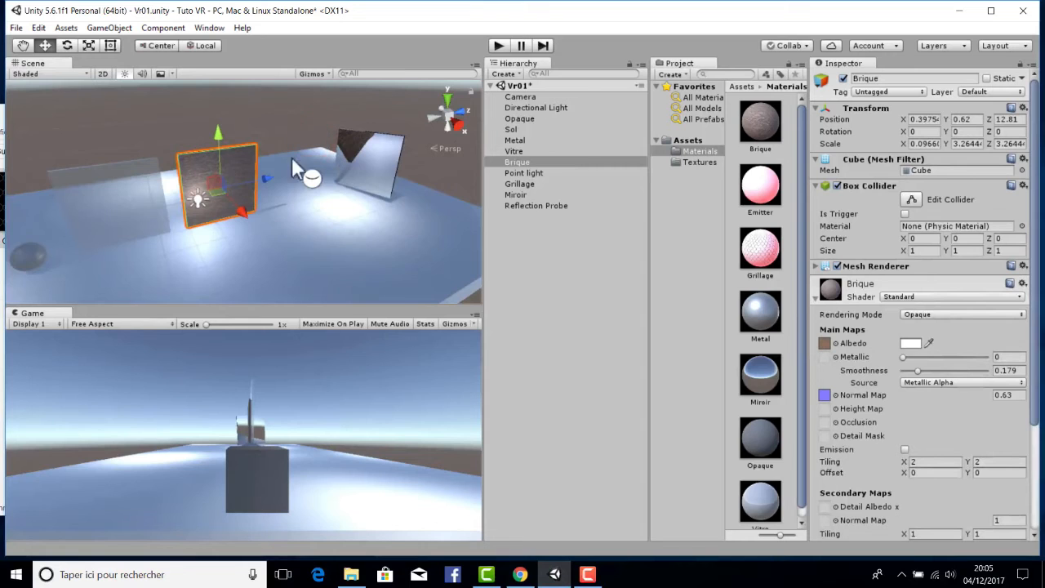
scroll(313, 151, up, 5)
click(253, 119)
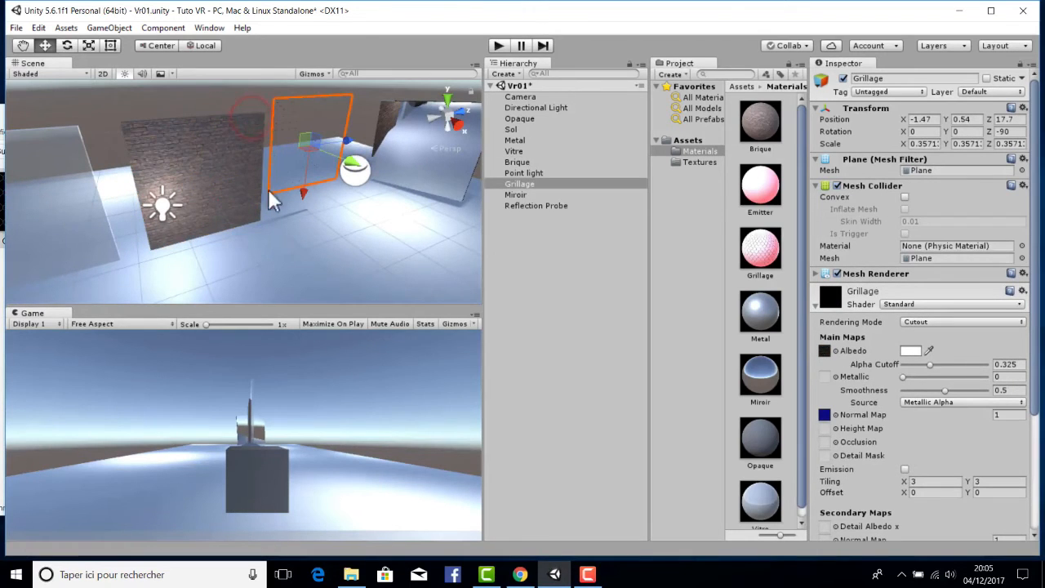
right_drag(268, 189, 253, 117)
scroll(293, 163, up, 2)
scroll(294, 162, up, 2)
click(245, 137)
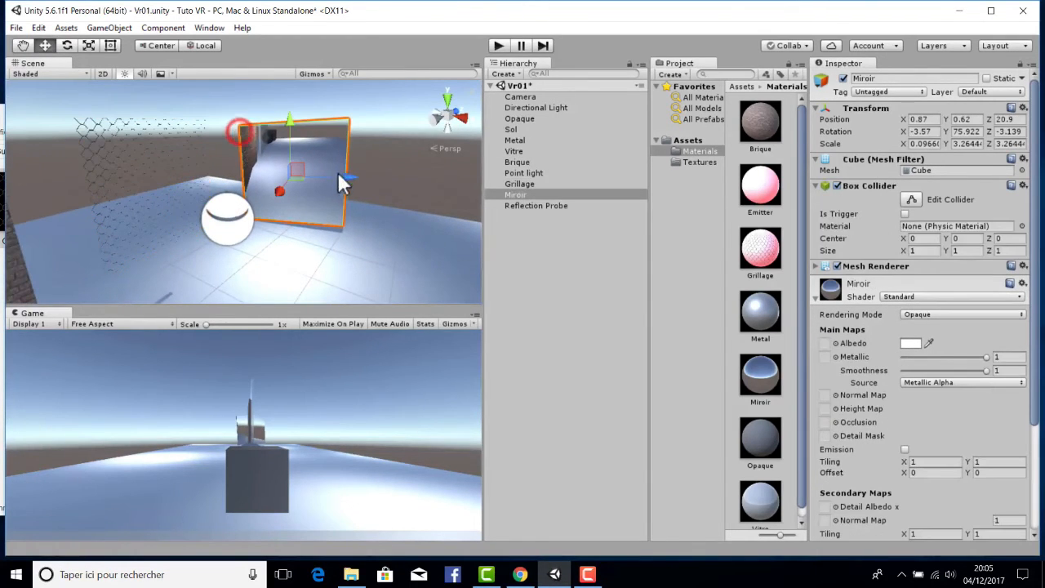
click(535, 206)
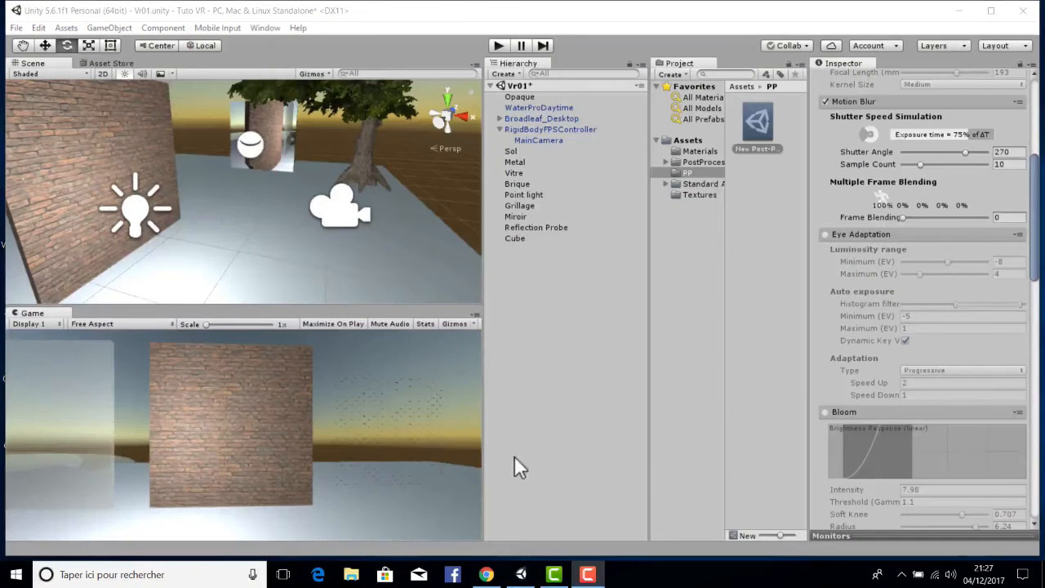
Open the Asset Store and look over the Post Processing Stack page.
click(115, 64)
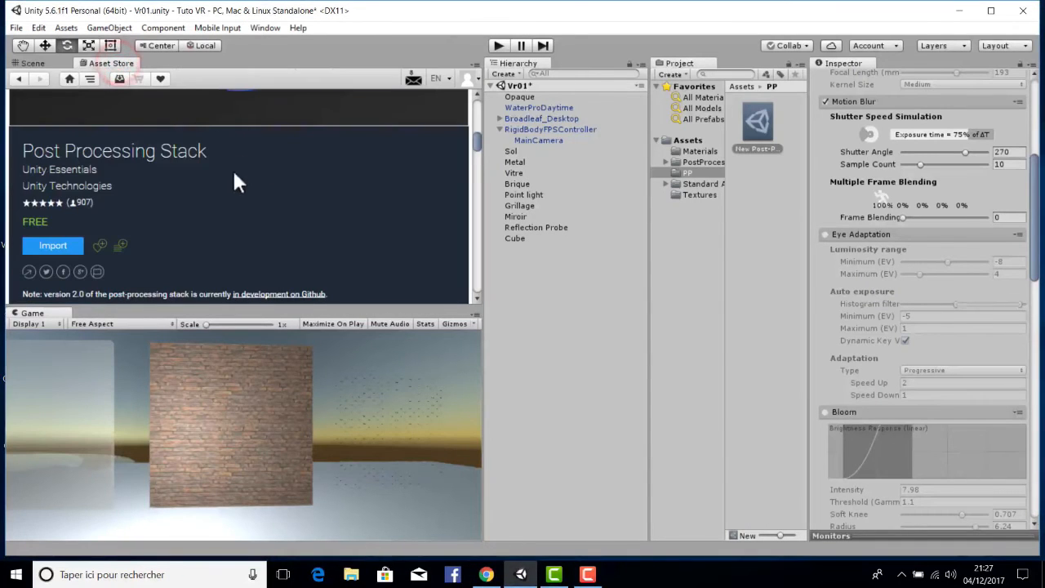
scroll(204, 155, down, 5)
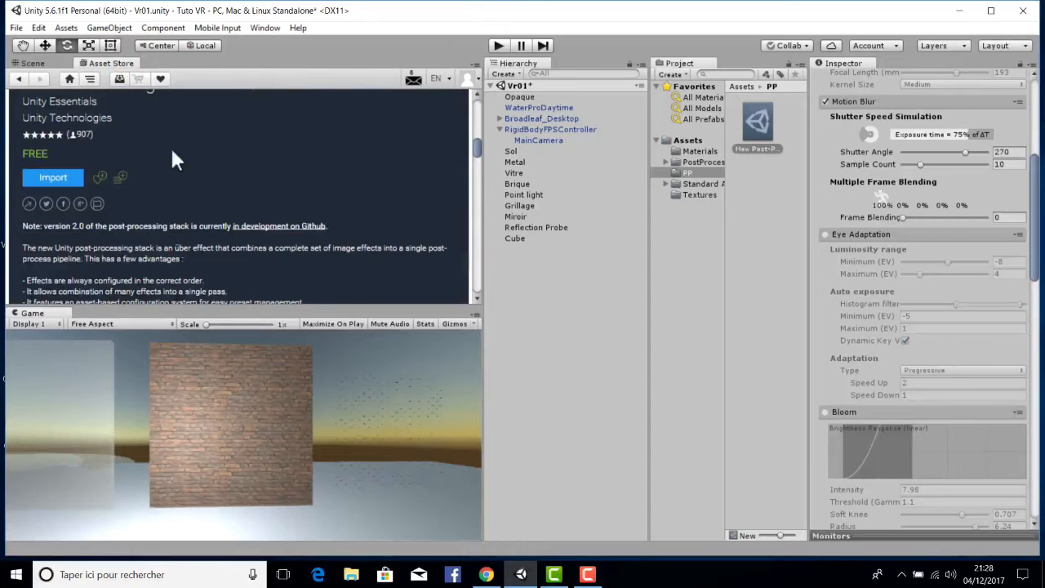
scroll(170, 145, up, 5)
Search the Asset Store for plants and look through the filters and listings.
click(61, 104)
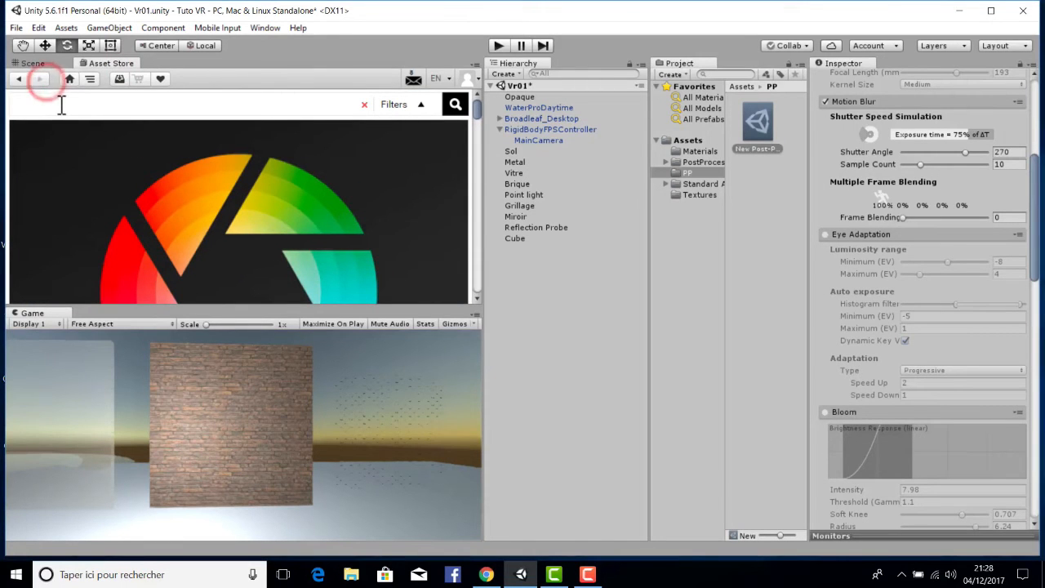
text(plants)
key(Return)
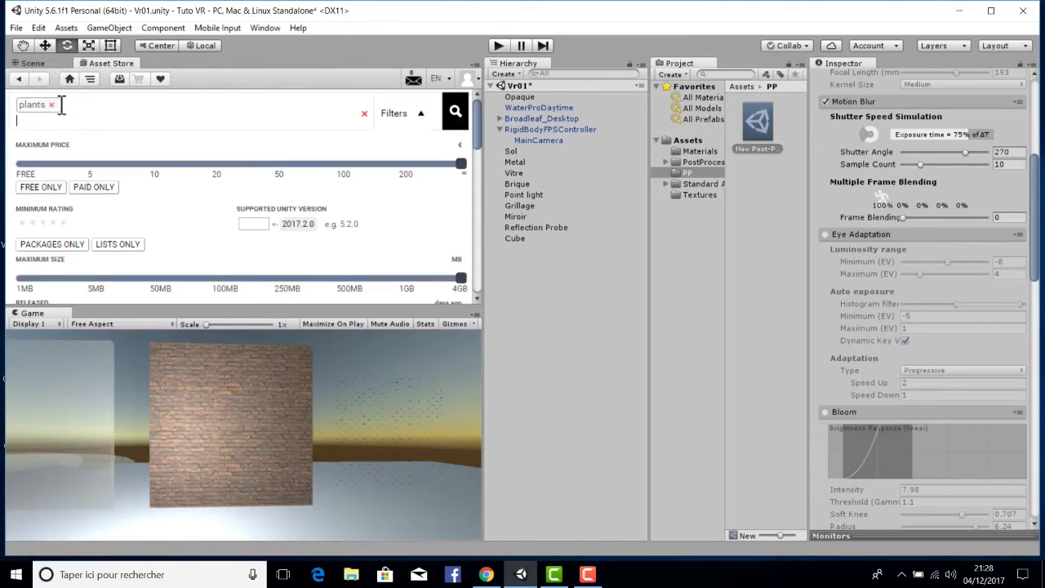
scroll(215, 198, down, 5)
scroll(188, 196, down, 4)
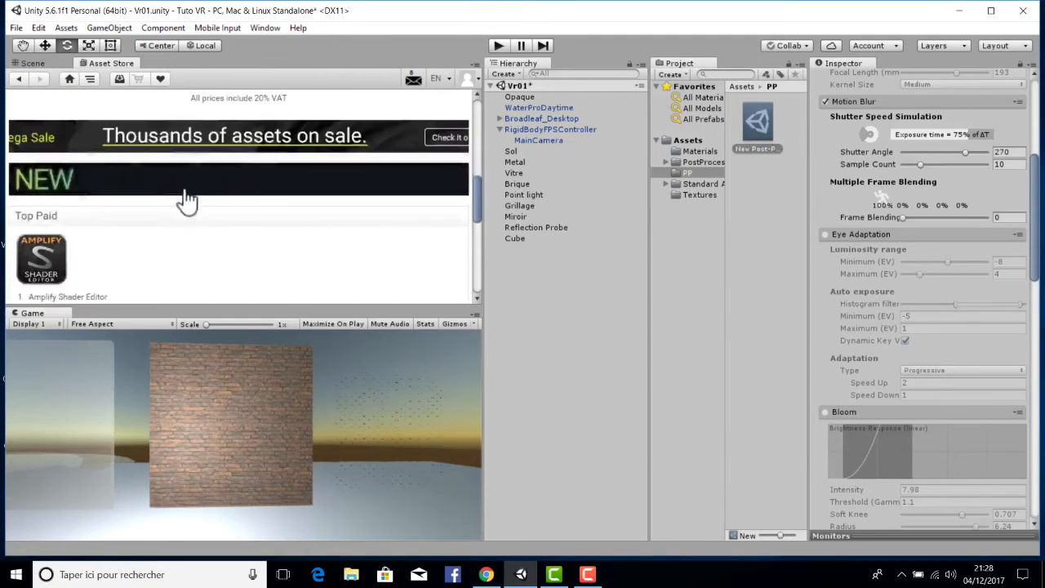
scroll(190, 198, up, 8)
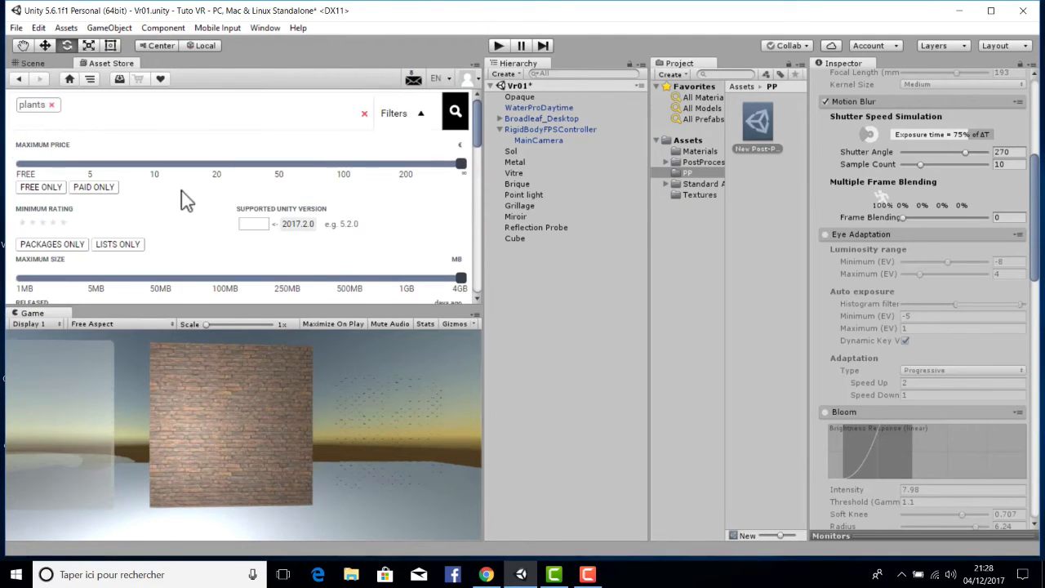
Dock the Asset Store above the Scene view and return it to the Scene view's group.
drag(118, 63, 72, 106)
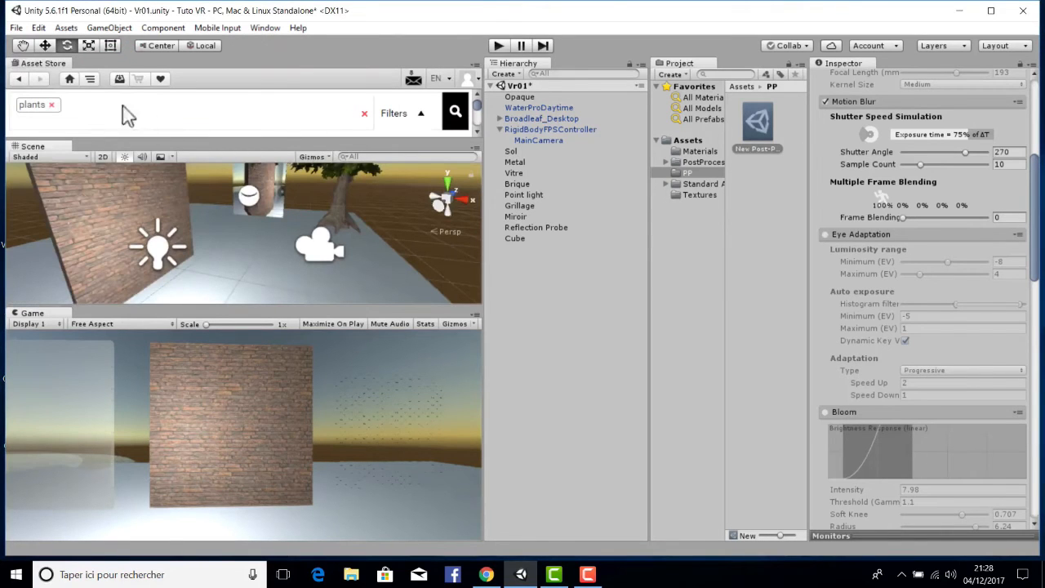
drag(45, 63, 96, 151)
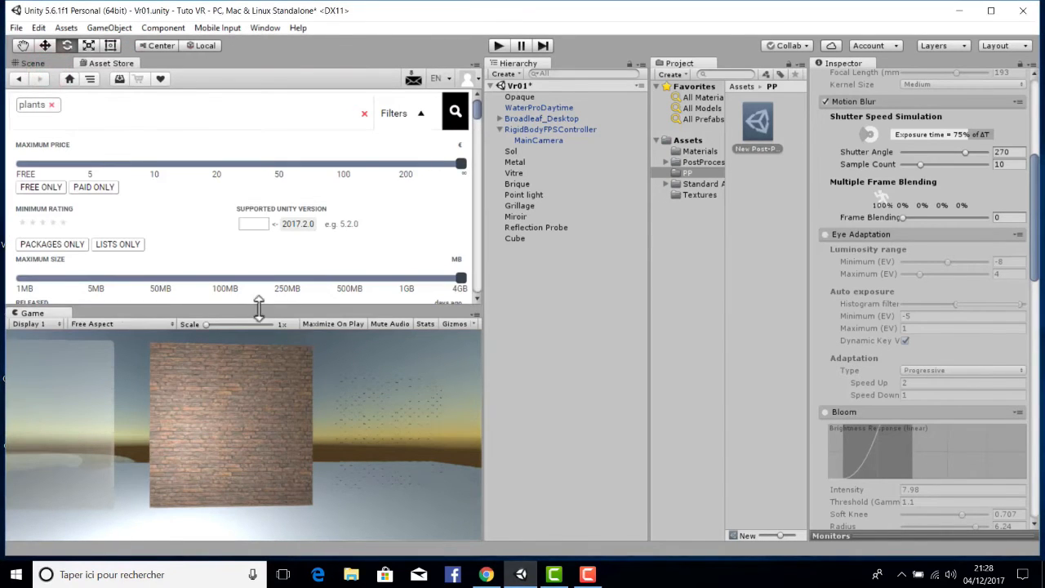
drag(258, 306, 258, 307)
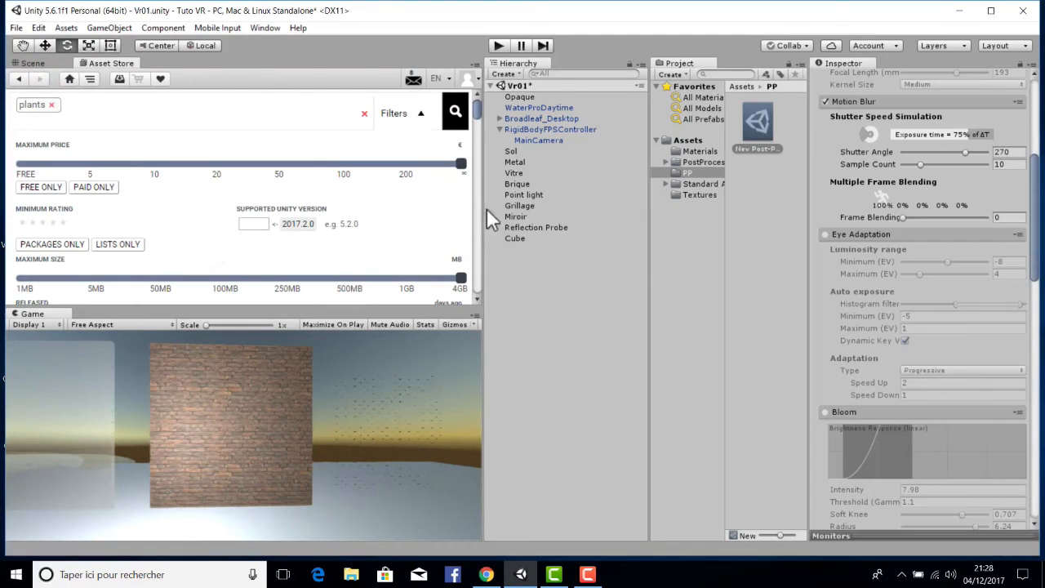
Widen the Asset Store panel, limit the plants search to free assets only, and look through the listings.
drag(485, 209, 737, 227)
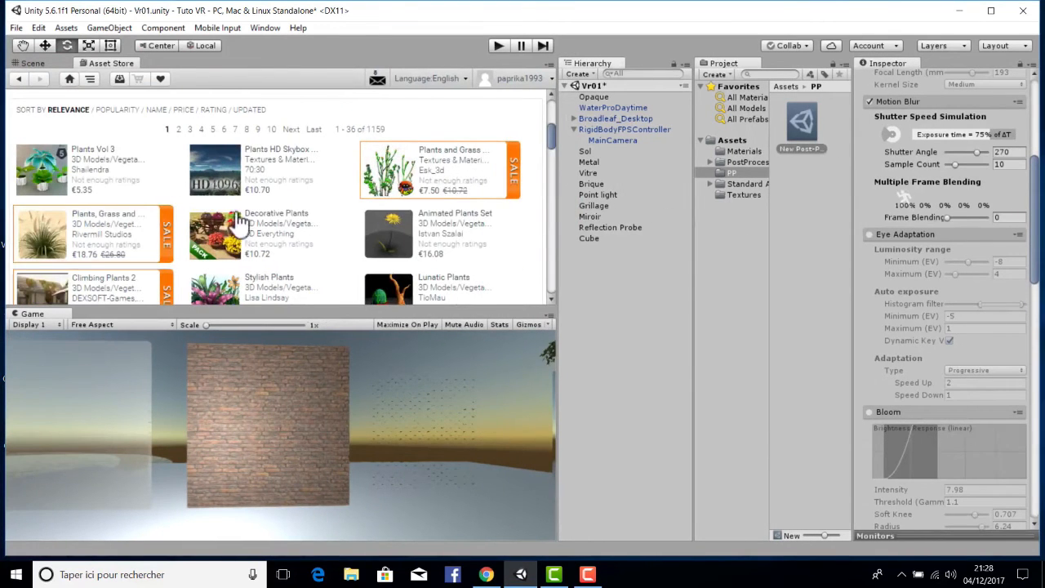
scroll(238, 225, up, 3)
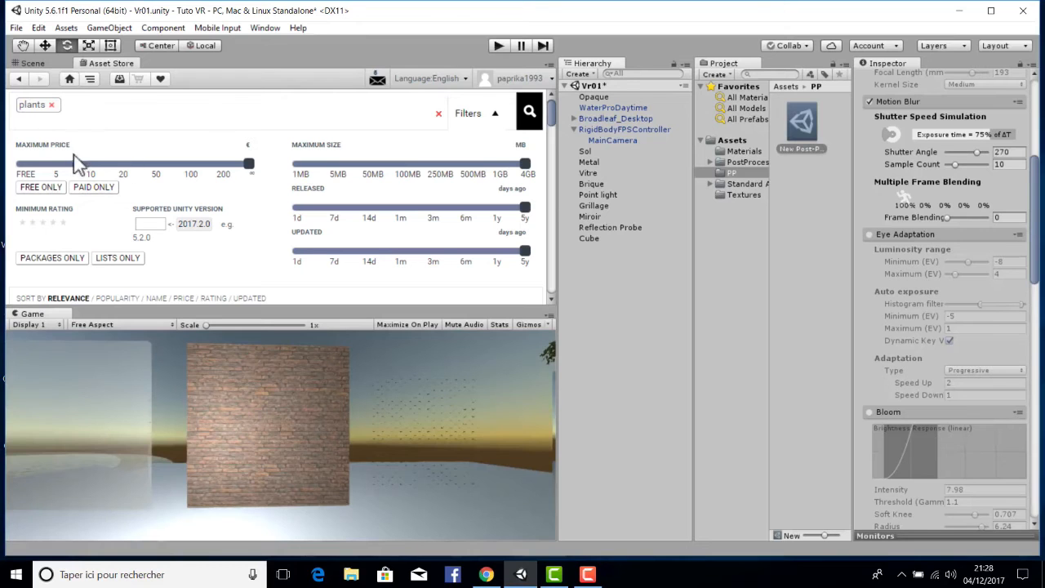
click(32, 187)
scroll(157, 172, down, 2)
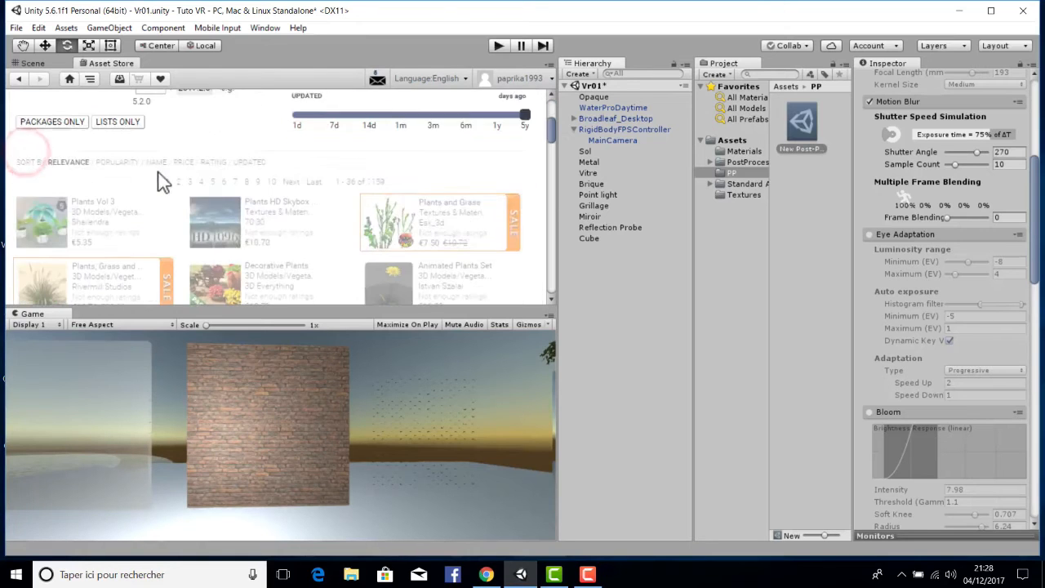
scroll(166, 181, down, 1)
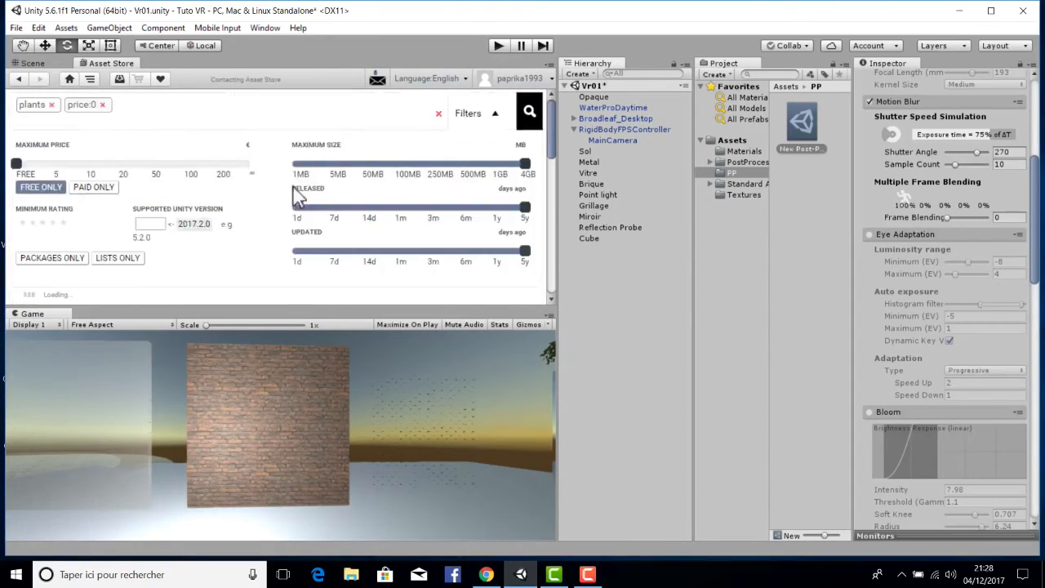
scroll(276, 204, down, 1)
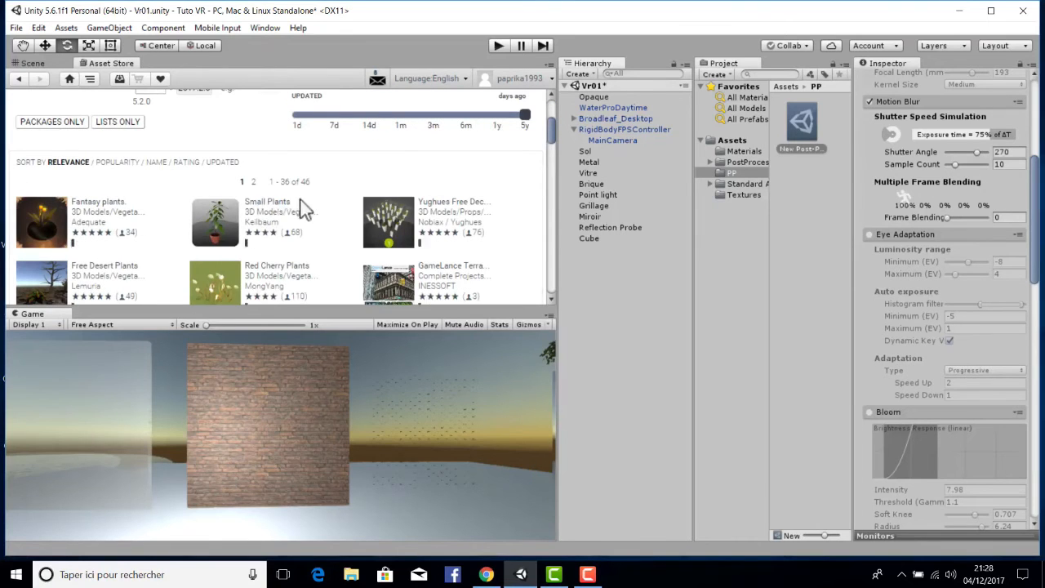
scroll(282, 209, down, 1)
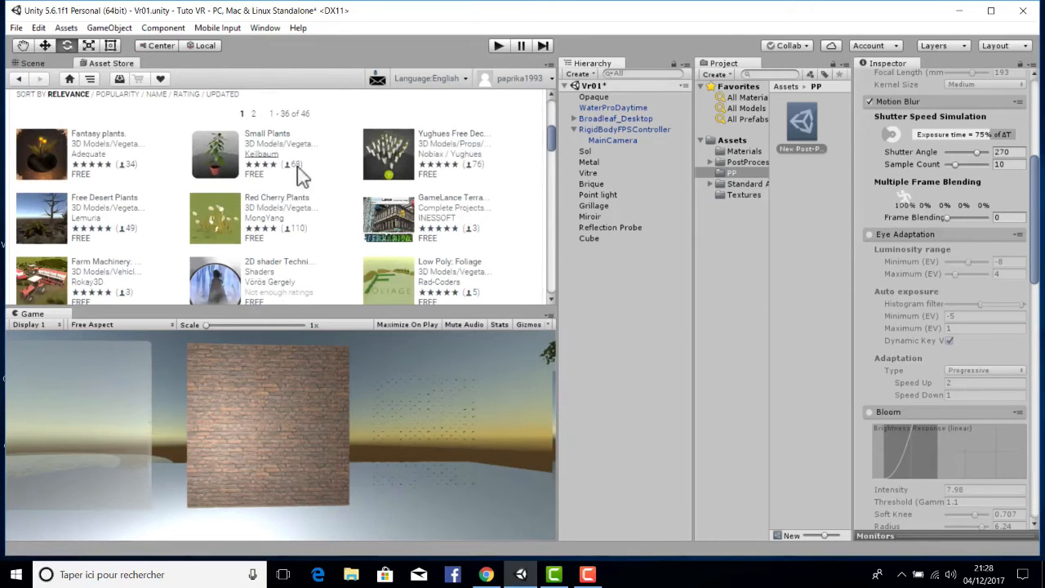
Download the Yughues Free Decorative Plants package from its store page and import all its contents into the project.
click(457, 141)
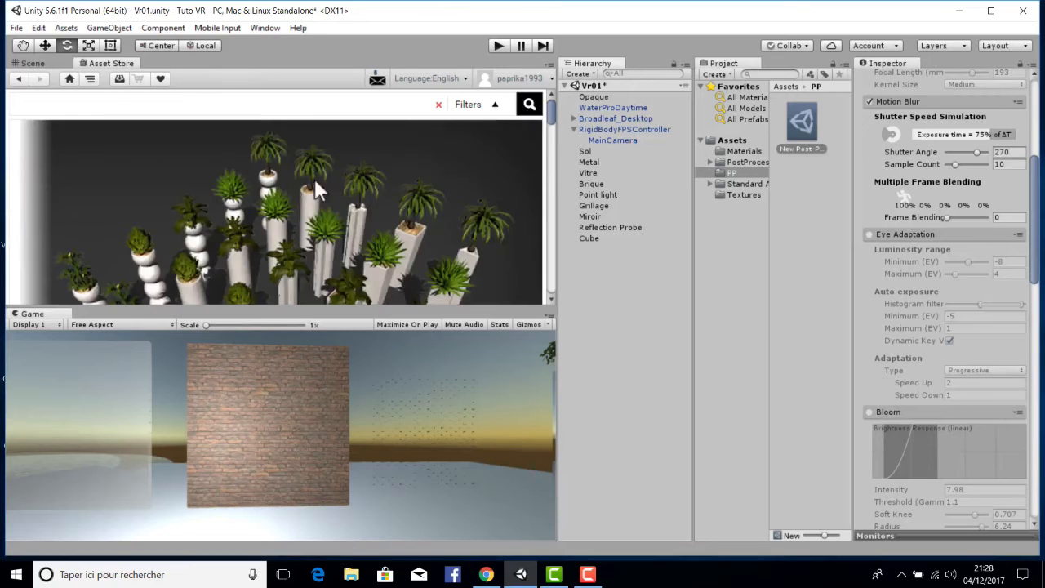
scroll(310, 200, down, 5)
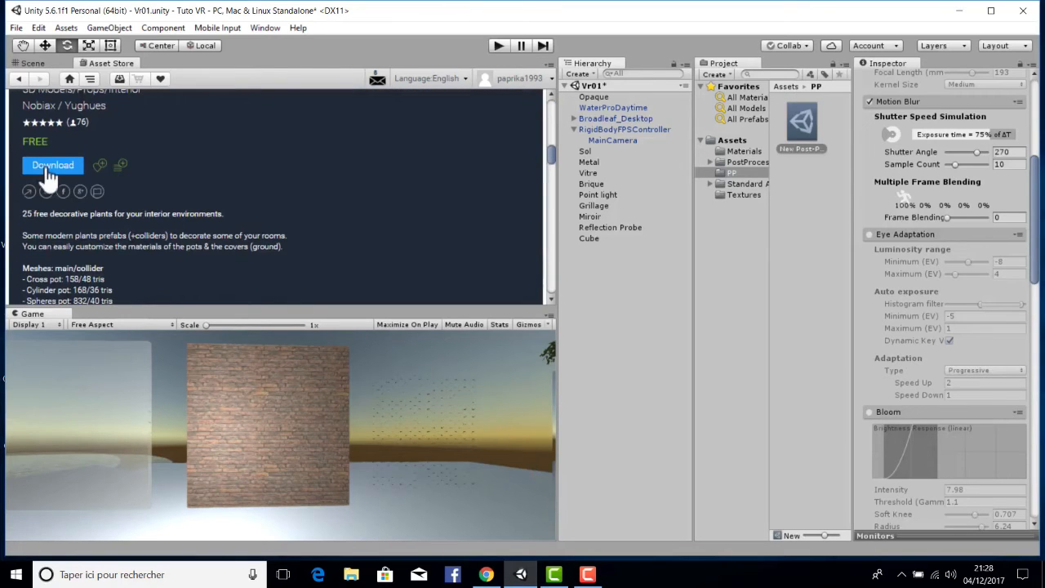
click(49, 168)
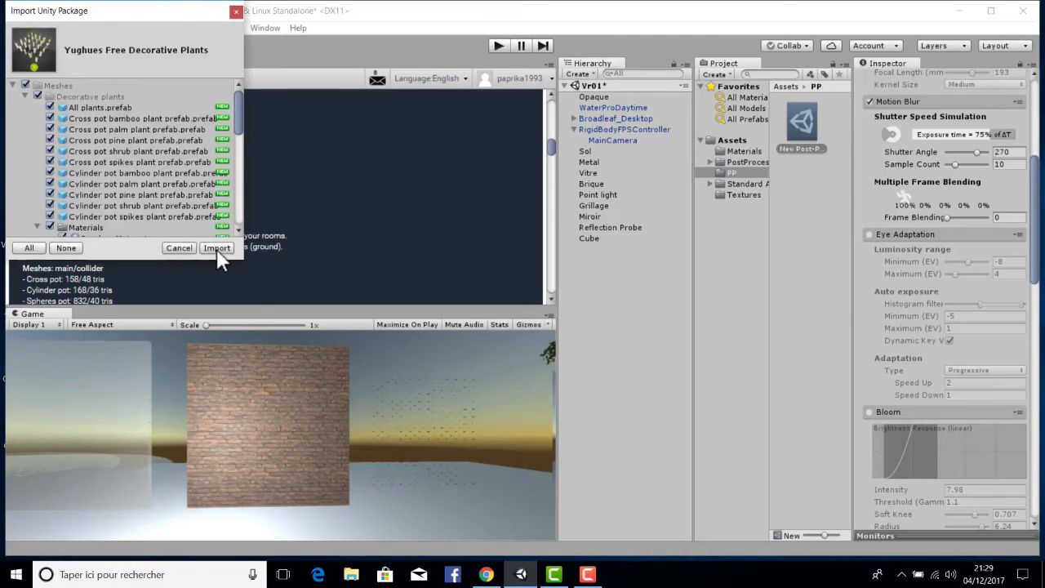
click(216, 247)
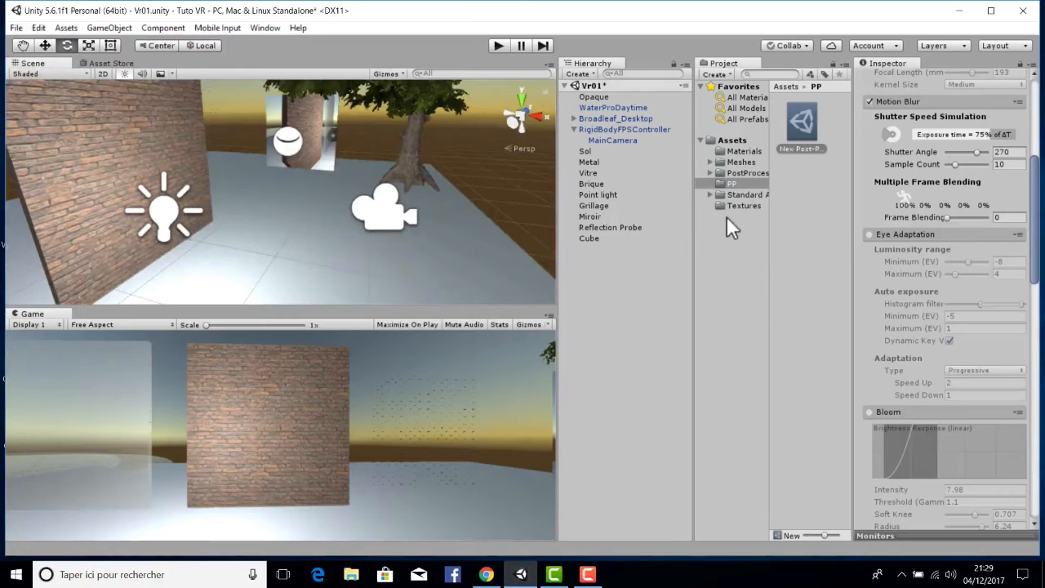
Find the imported Decorative plants folder inside Meshes in the project assets and look through its prefabs.
click(741, 196)
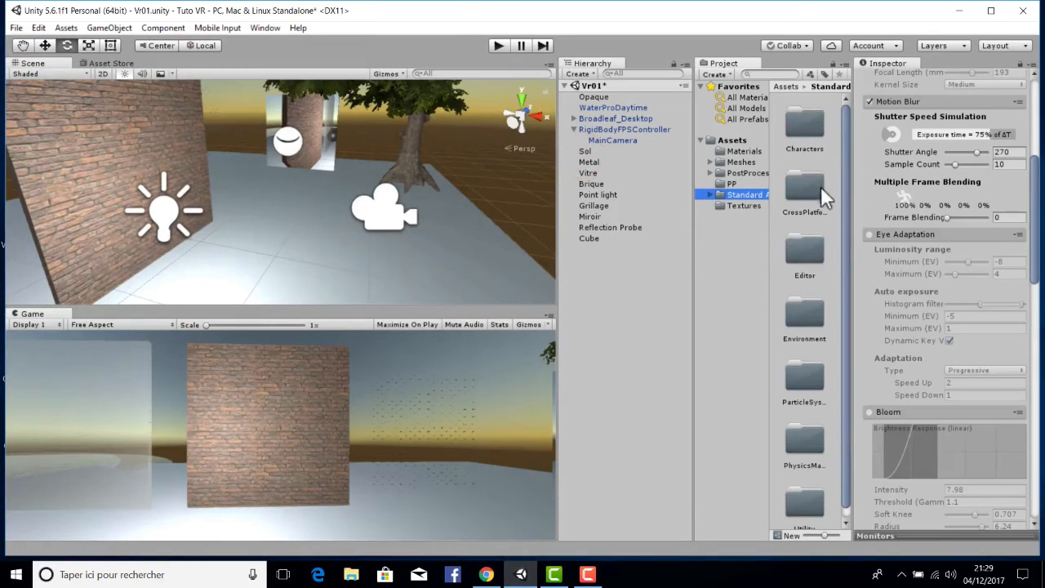
scroll(826, 204, down, 1)
click(732, 184)
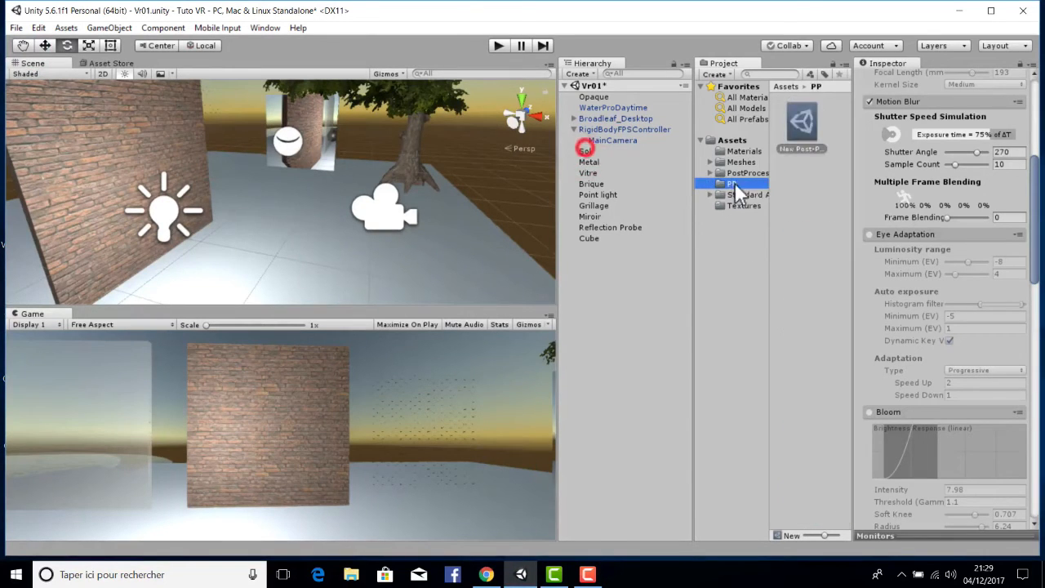
click(743, 173)
click(741, 161)
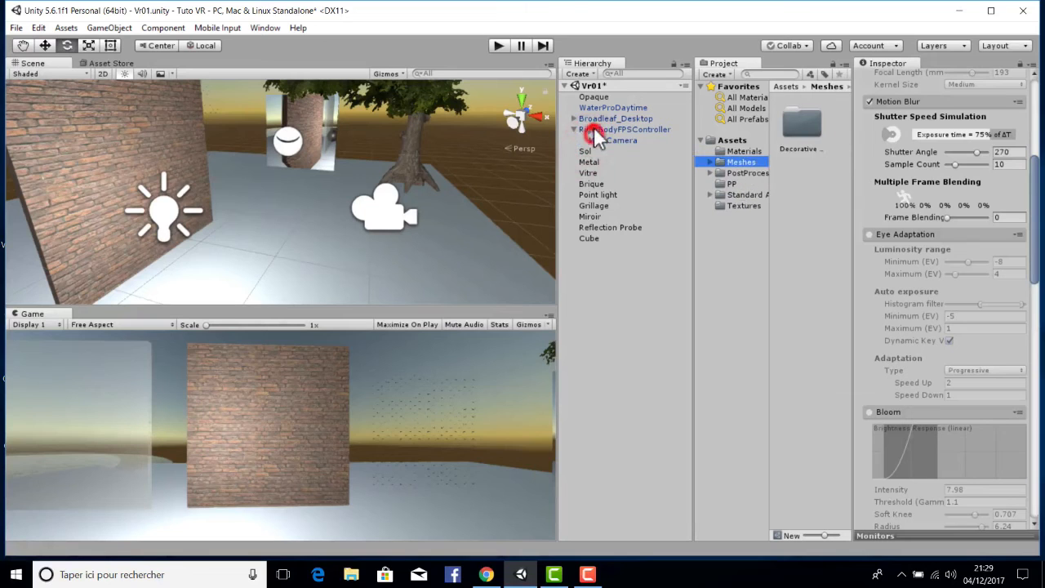
double_click(801, 123)
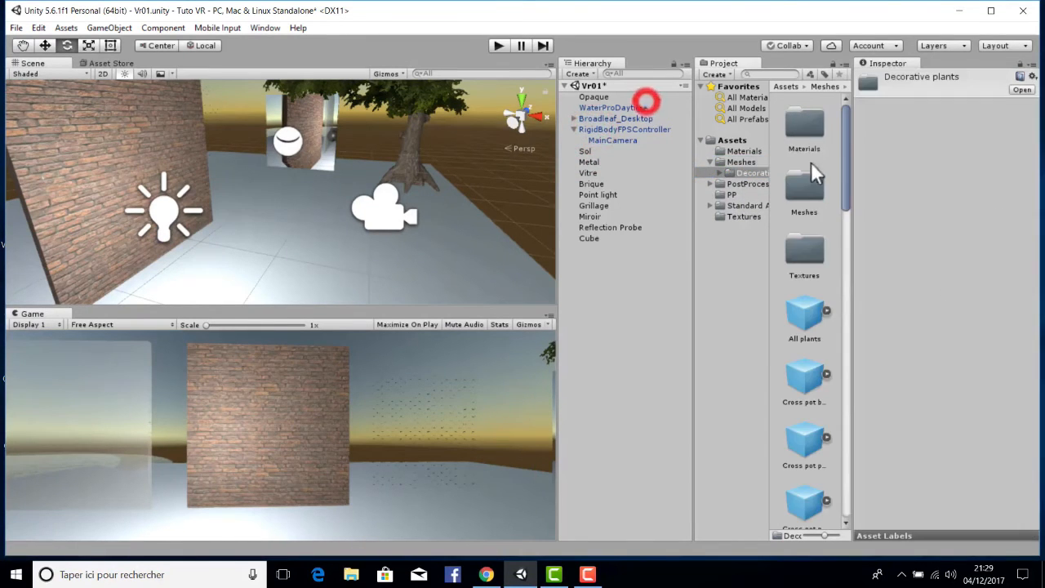
scroll(817, 172, down, 3)
scroll(817, 189, down, 5)
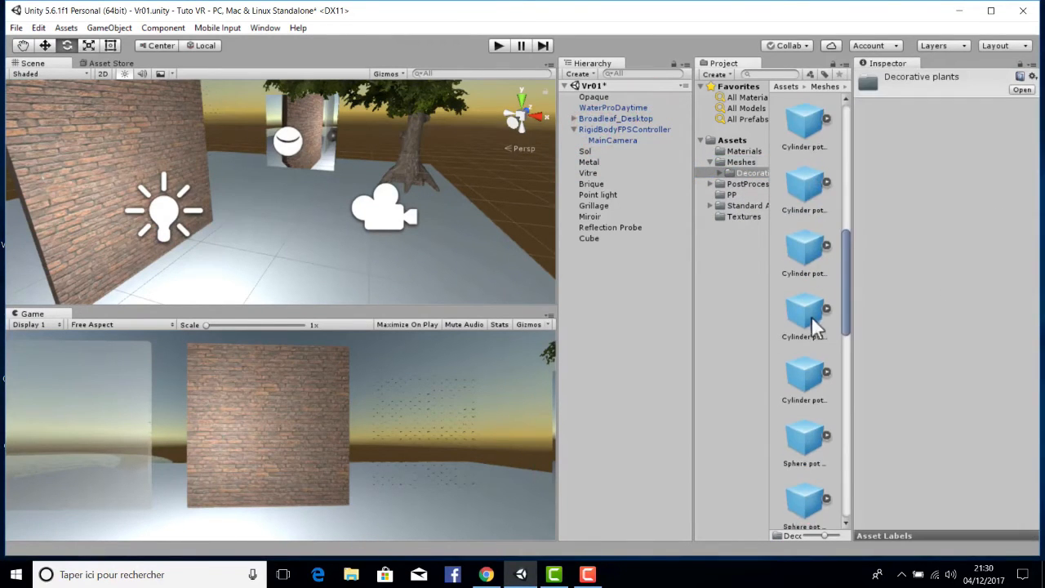
Place the Cylinder pot shrub plant prefab in the scene and scale it down uniformly to about 0.21.
drag(804, 314, 408, 210)
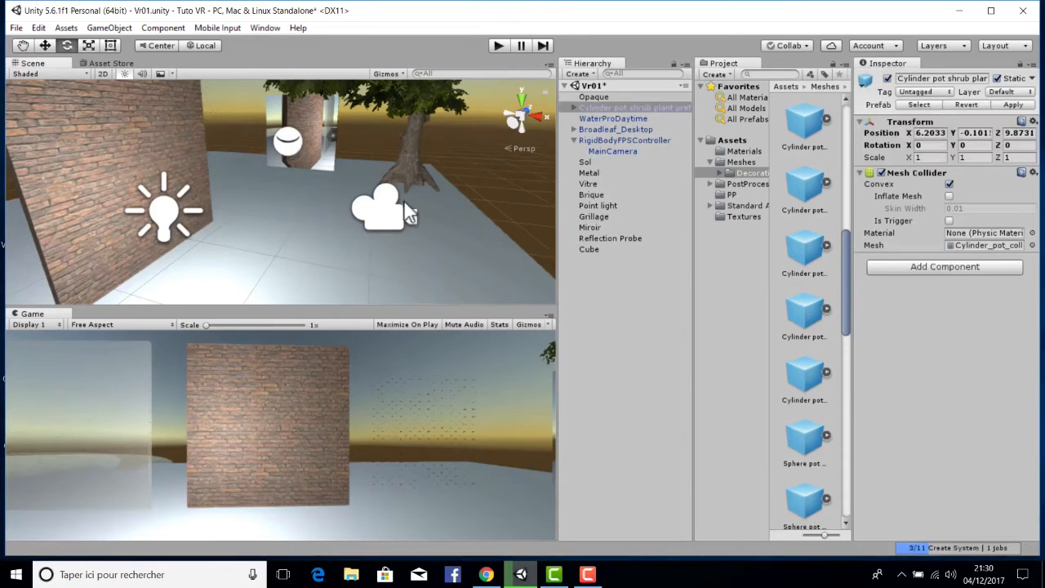
key(f)
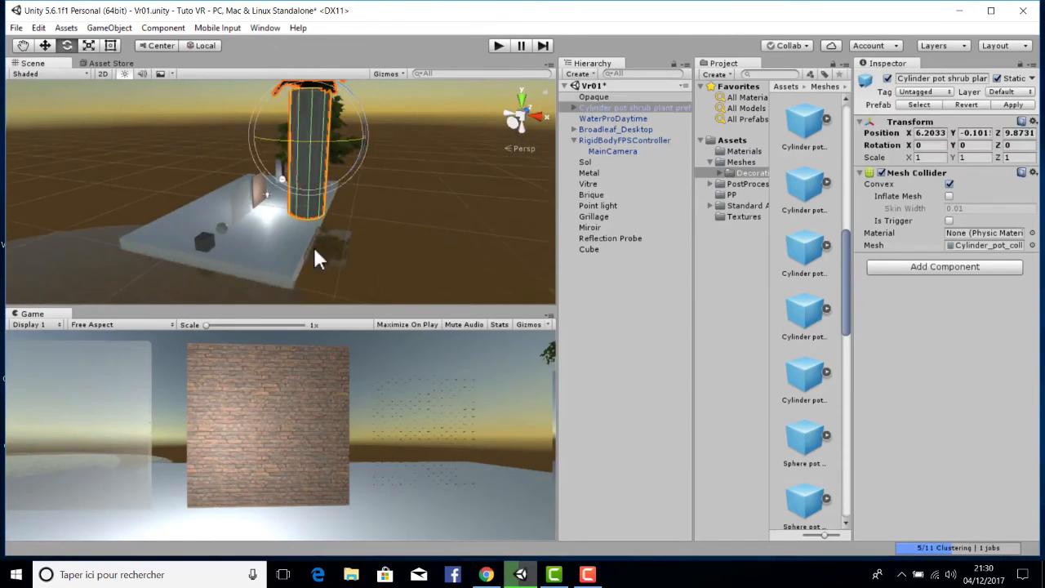
click(89, 45)
drag(302, 141, 279, 194)
Lower the shrub plant onto the floor near the glass and brick panels, at about X 3.79, Y -1.49, and view it up close.
click(45, 45)
scroll(268, 94, up, 3)
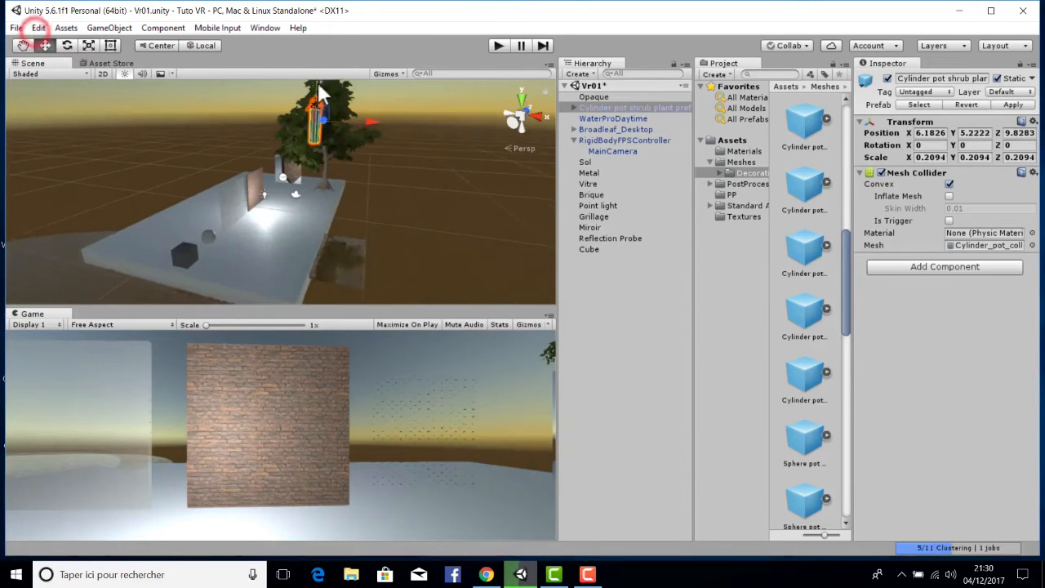
drag(318, 91, 310, 237)
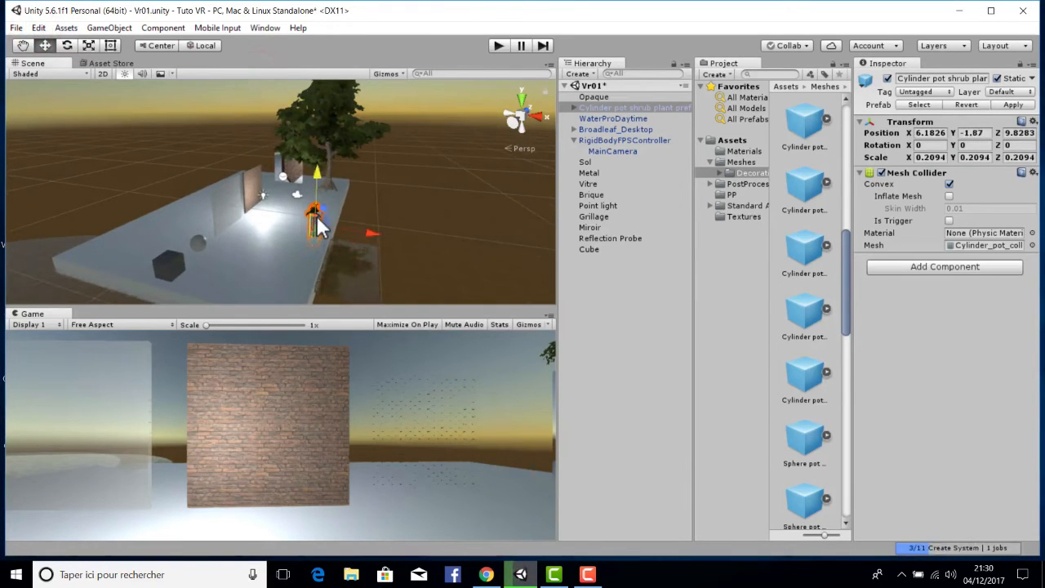
drag(369, 221, 292, 219)
scroll(307, 197, up, 10)
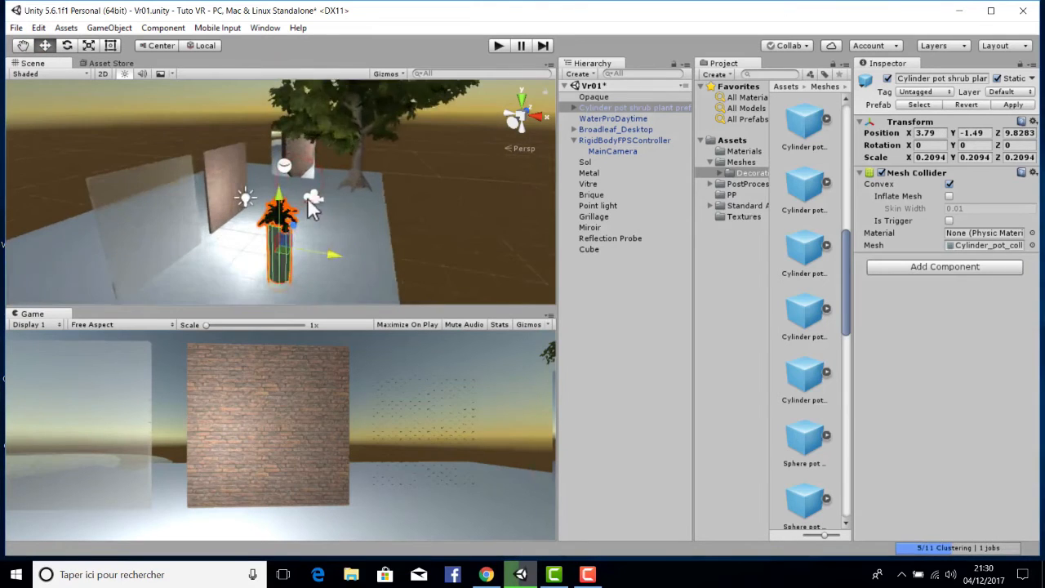
click(489, 200)
middle_drag(397, 212, 396, 212)
right_drag(396, 213, 320, 204)
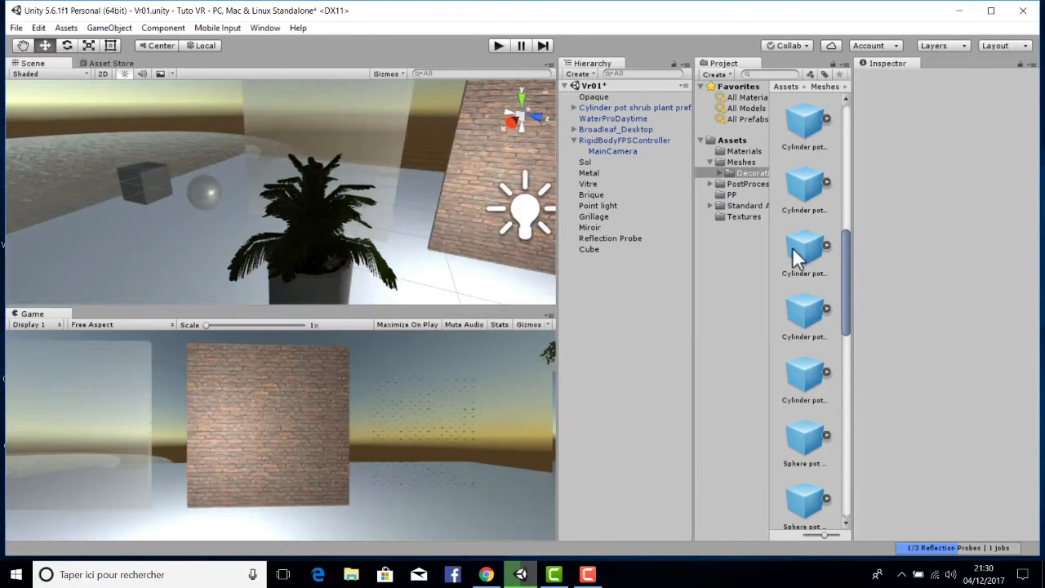
Place the Cylinder pot palm plant prefab toward the tree and scale it down uniformly to about 0.31.
scroll(436, 205, down, 2)
right_drag(437, 205, 749, 179)
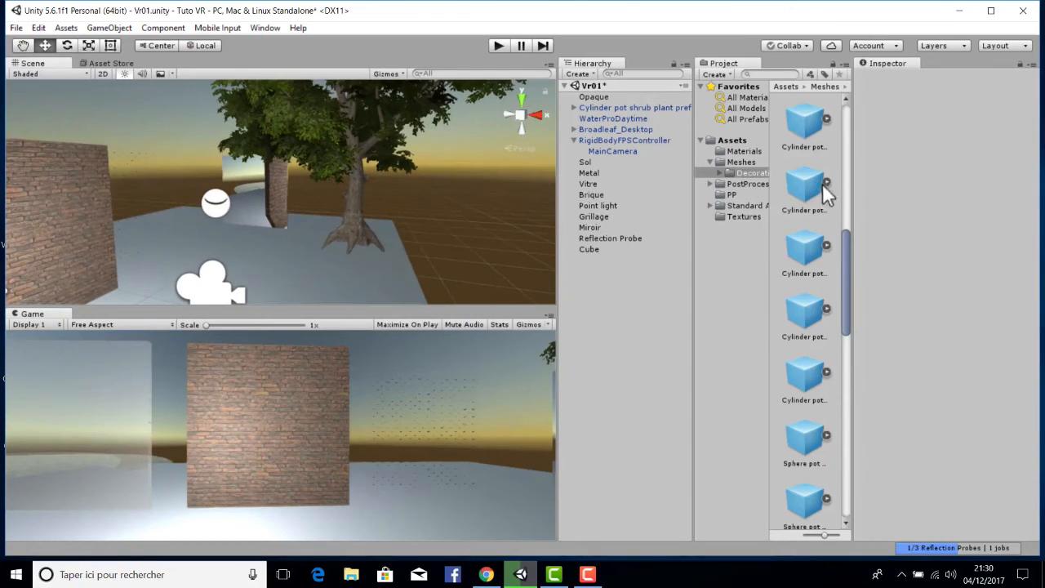
drag(822, 184, 226, 285)
scroll(278, 195, down, 12)
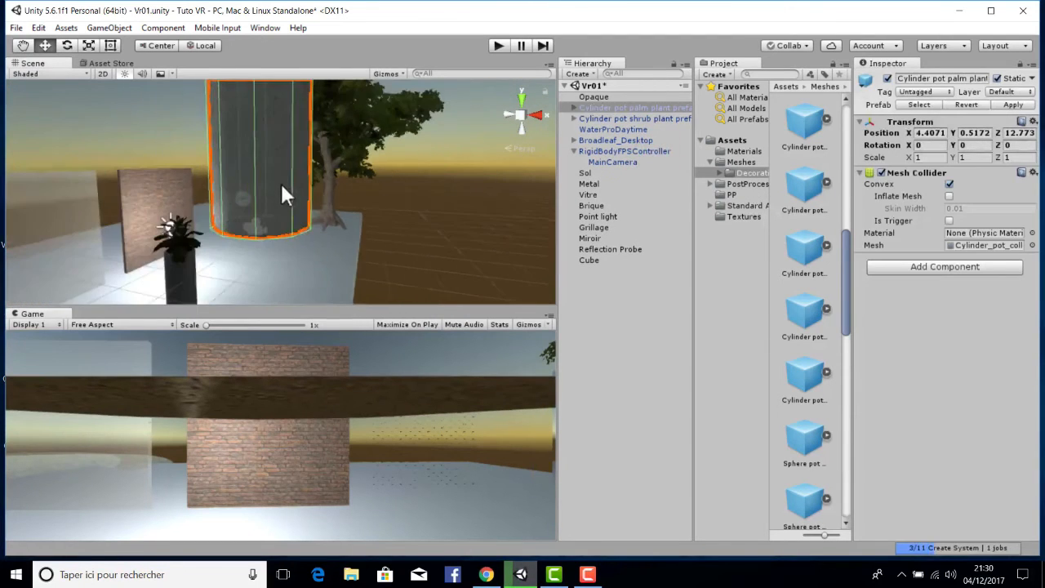
middle_drag(282, 193, 279, 255)
key(w)
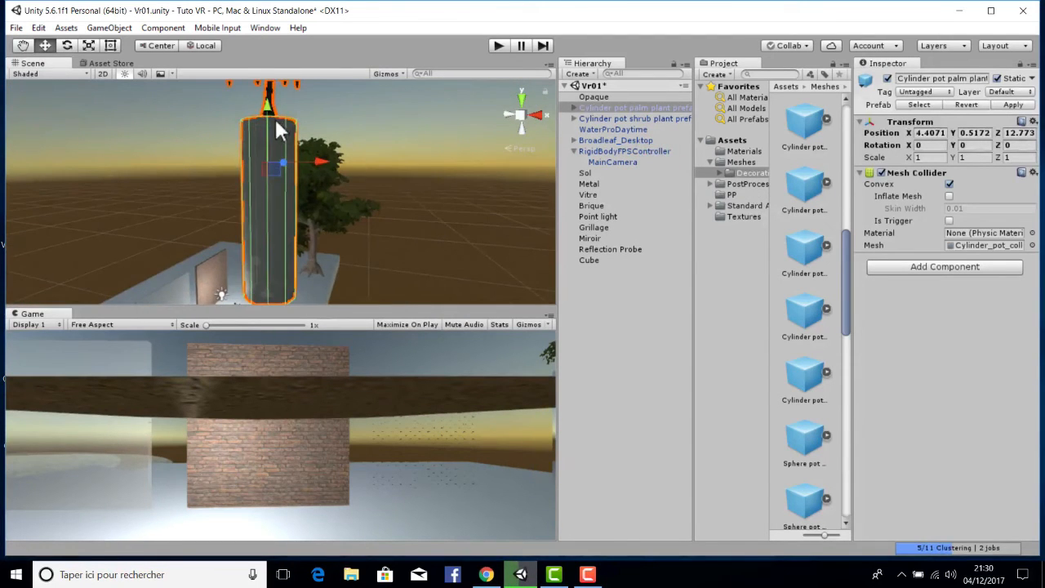
drag(275, 122, 280, 204)
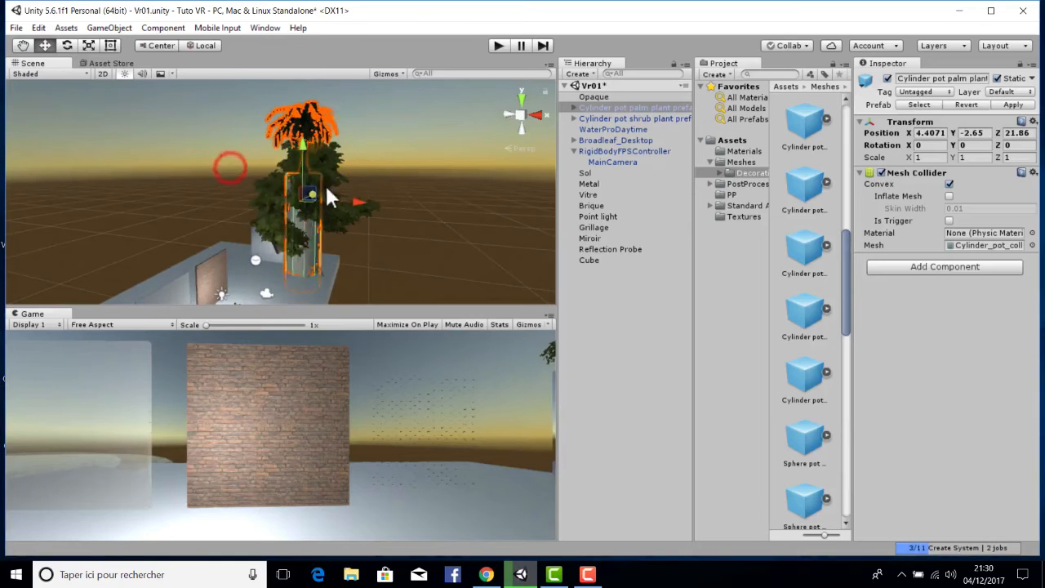
key(r)
drag(281, 212, 262, 244)
Lower the palm plant onto the floor at about Y -1.8, in front of the tree.
click(45, 45)
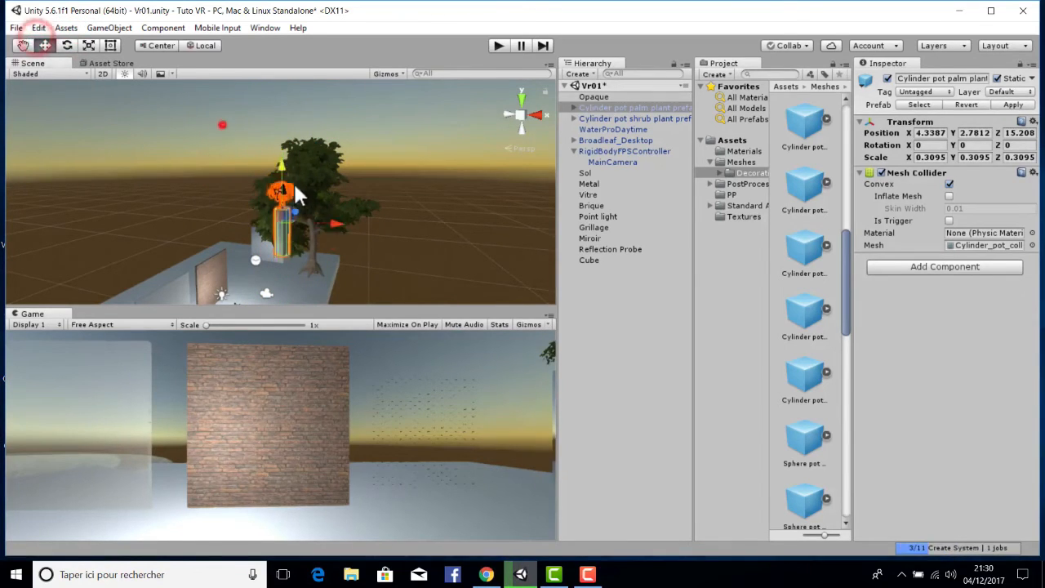
drag(293, 181, 296, 209)
key(f)
scroll(301, 253, up, 3)
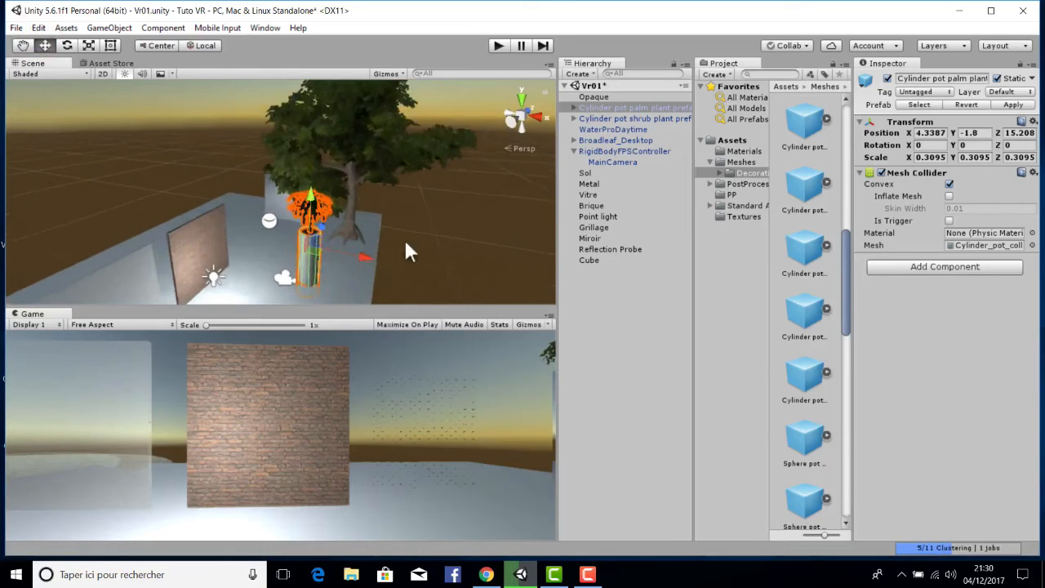
click(357, 172)
right_drag(357, 172, 318, 174)
scroll(320, 175, down, 3)
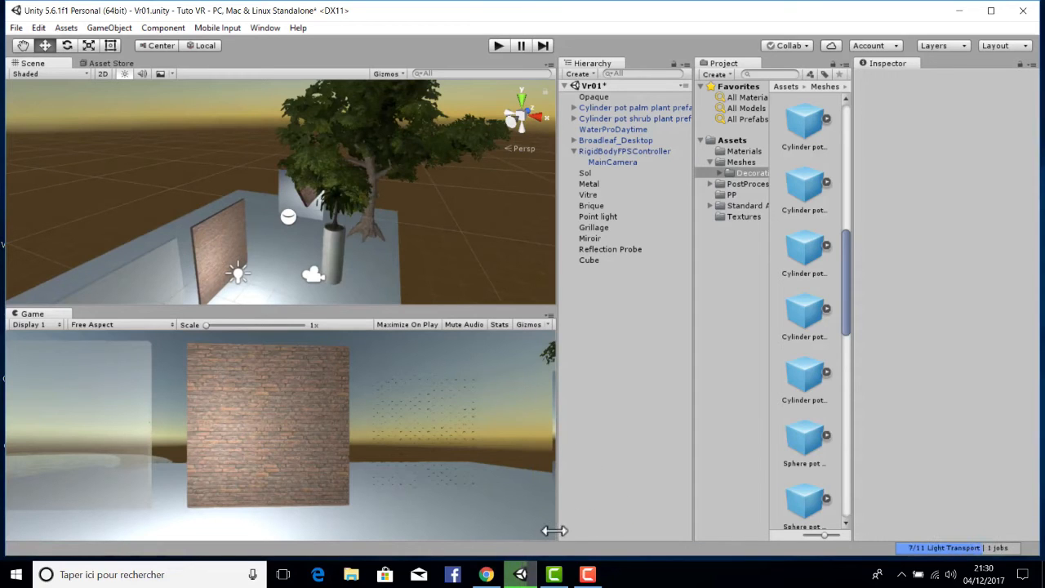
click(581, 574)
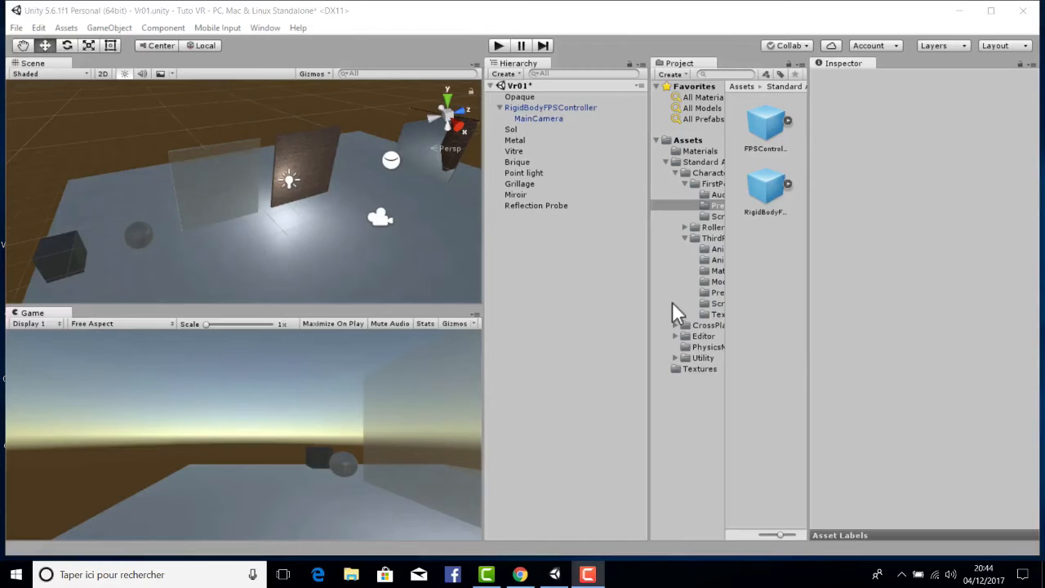
Import the standard Environment package into the project with its preselected files.
click(108, 27)
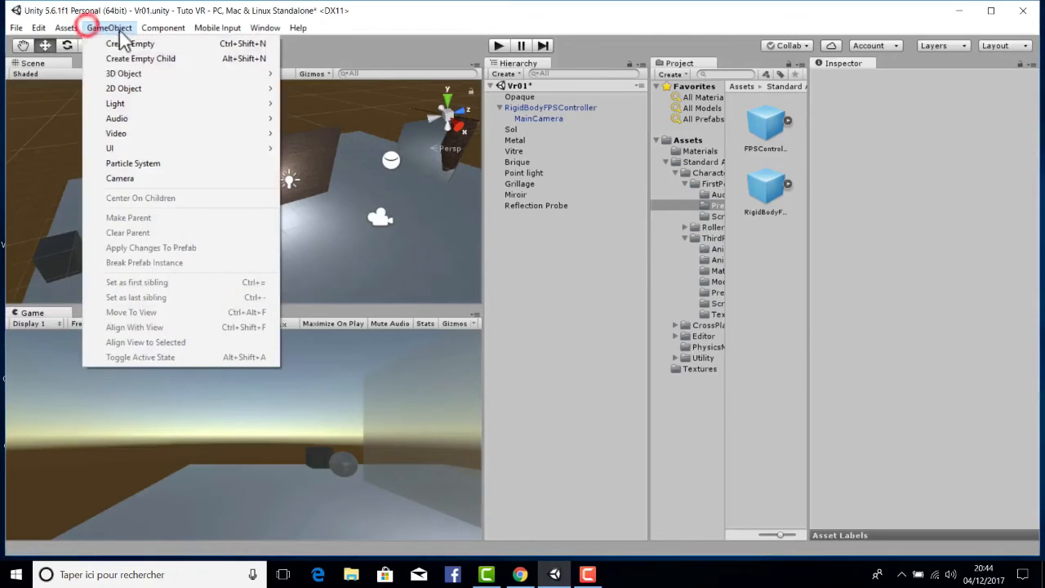
mouse_move(66, 27)
mouse_move(135, 145)
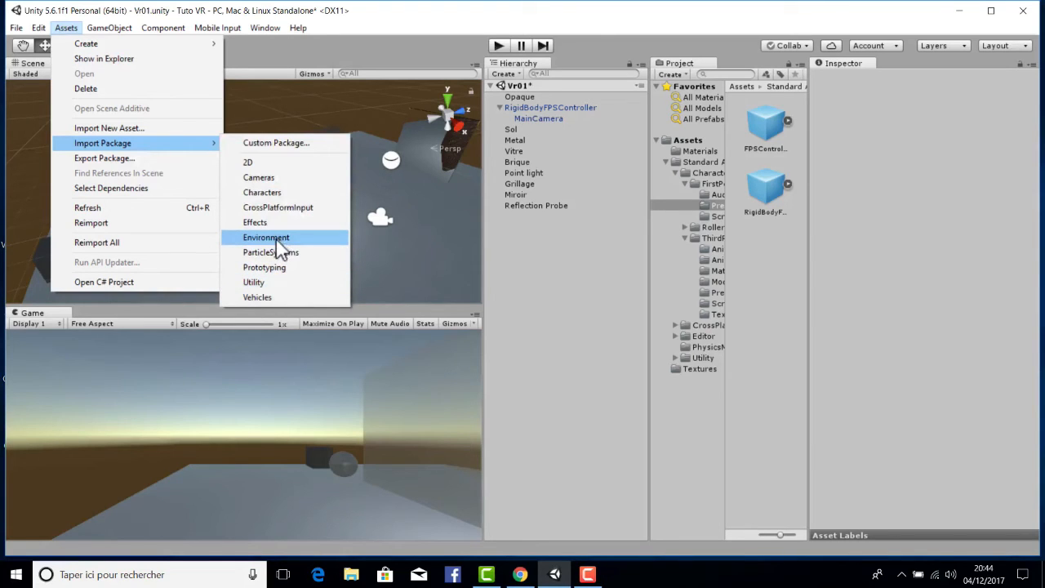
click(277, 241)
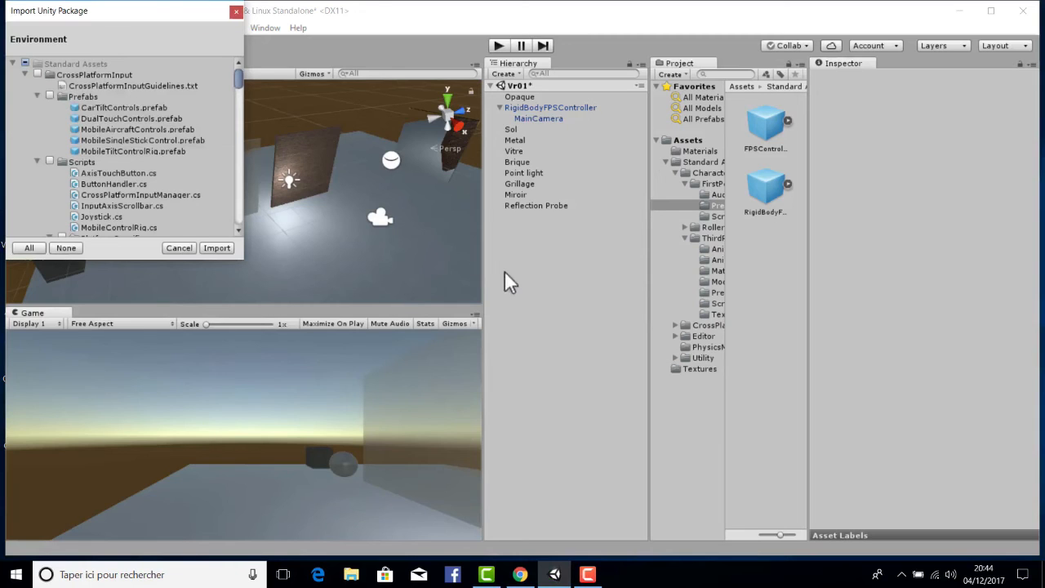
scroll(172, 220, down, 10)
click(219, 248)
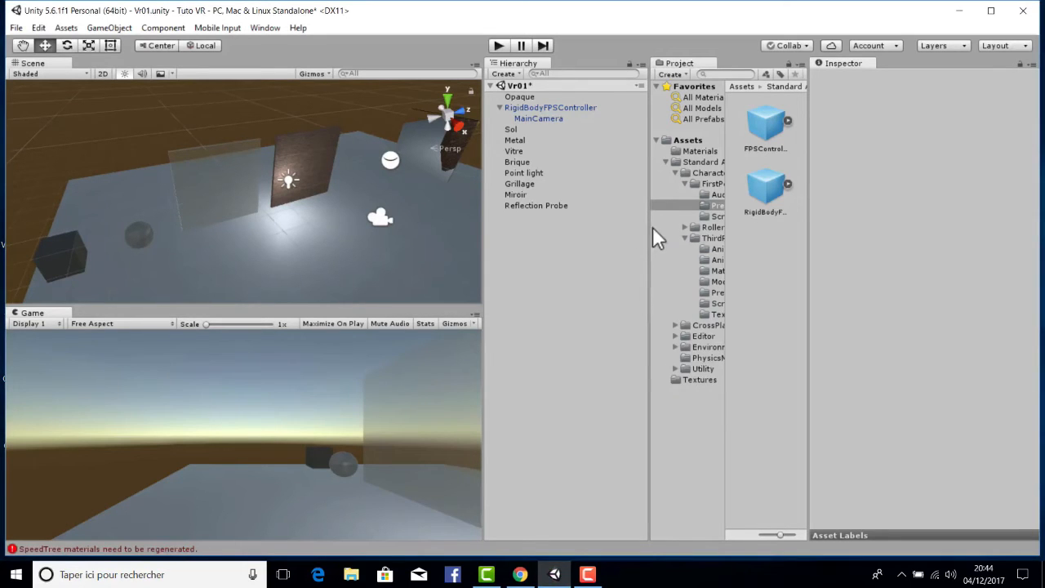
Browse the imported Environment assets down to the SpeedTree Conifer folder and its desktop materials.
click(685, 368)
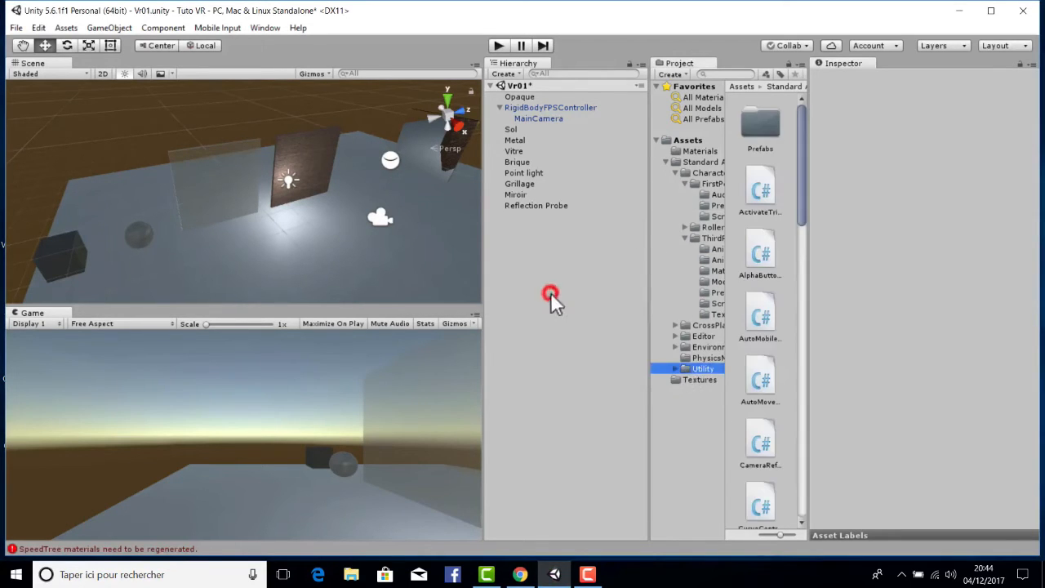
click(697, 347)
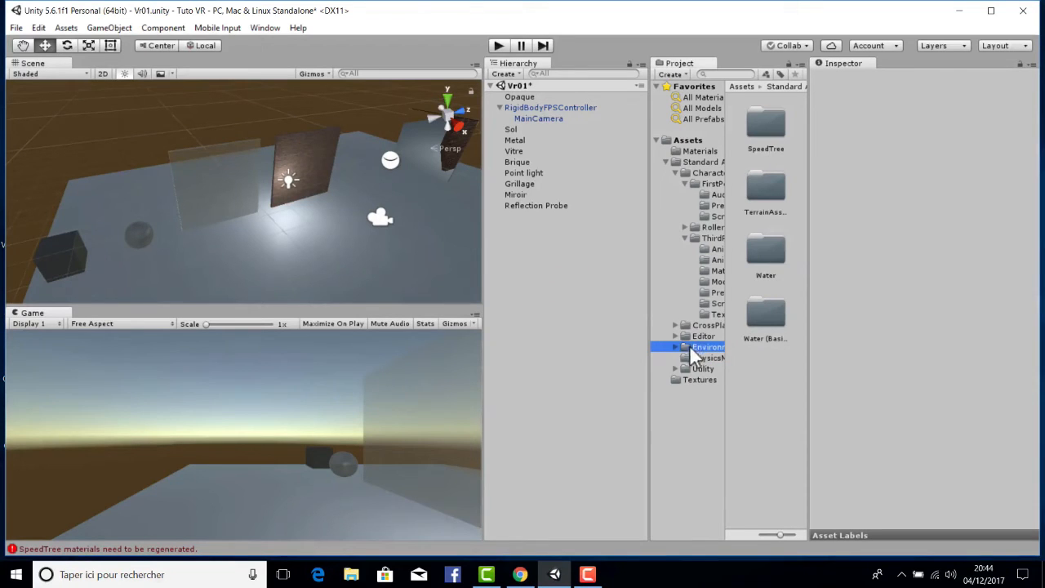
right_drag(251, 139, 377, 126)
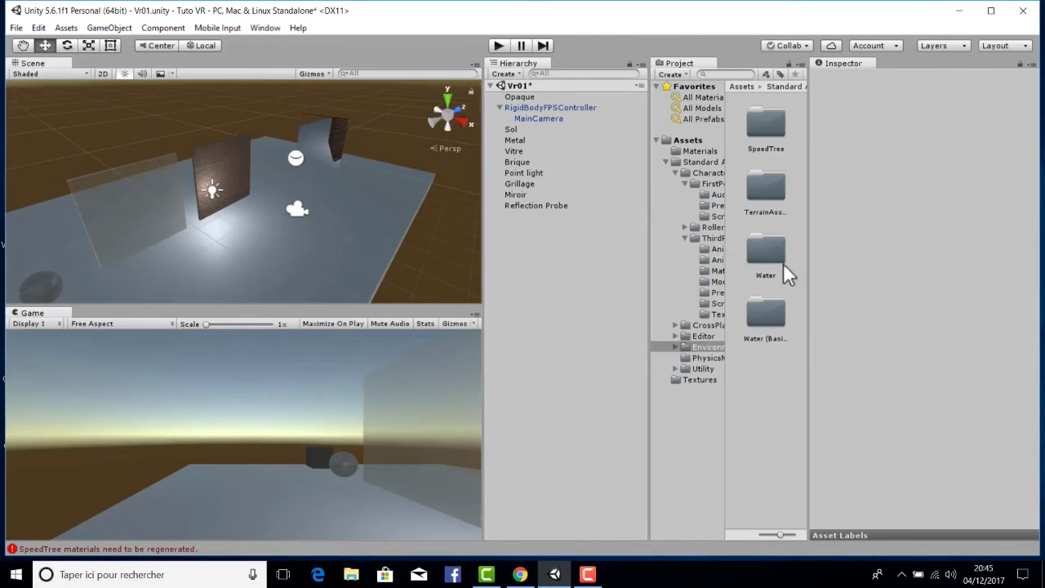
click(757, 196)
click(764, 118)
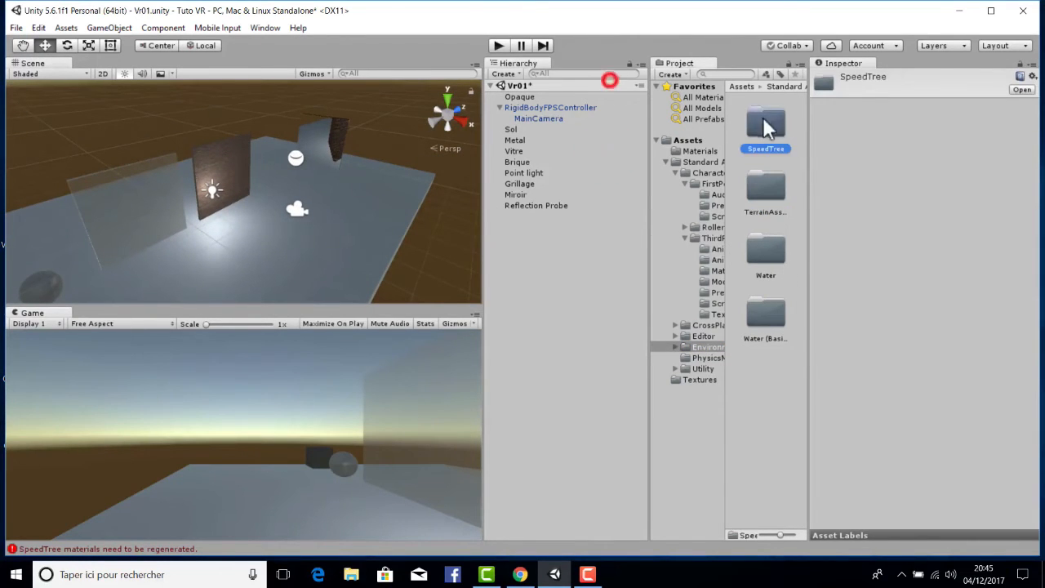
right_drag(392, 167, 388, 191)
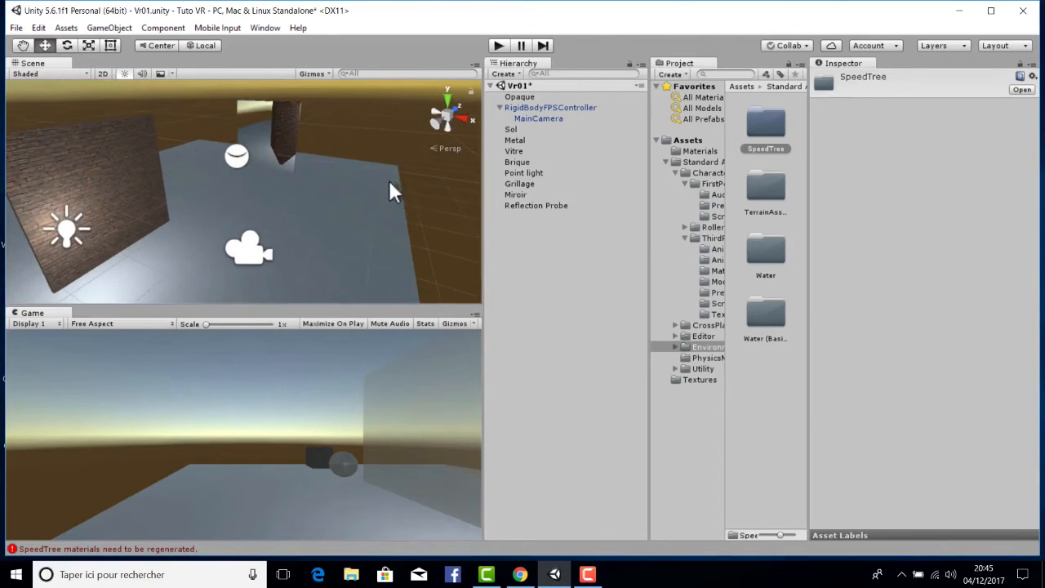
double_click(790, 133)
click(765, 194)
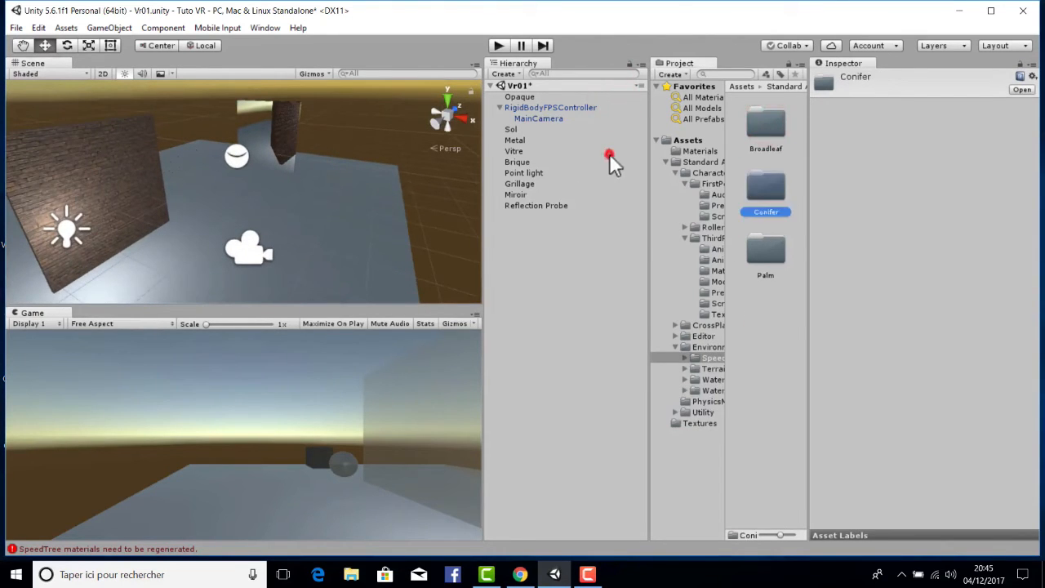
scroll(775, 212, down, 5)
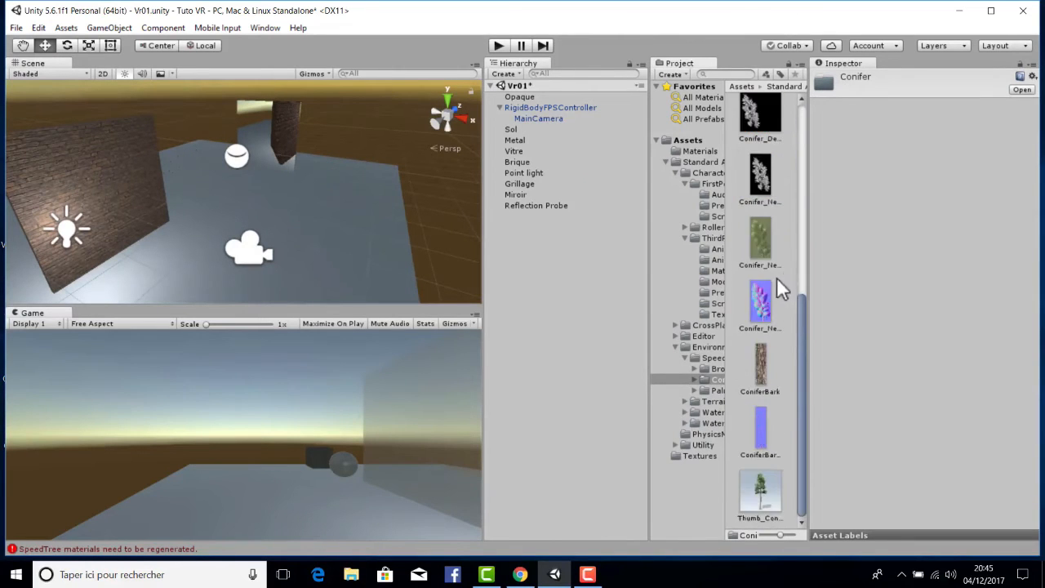
scroll(780, 282, up, 5)
double_click(771, 200)
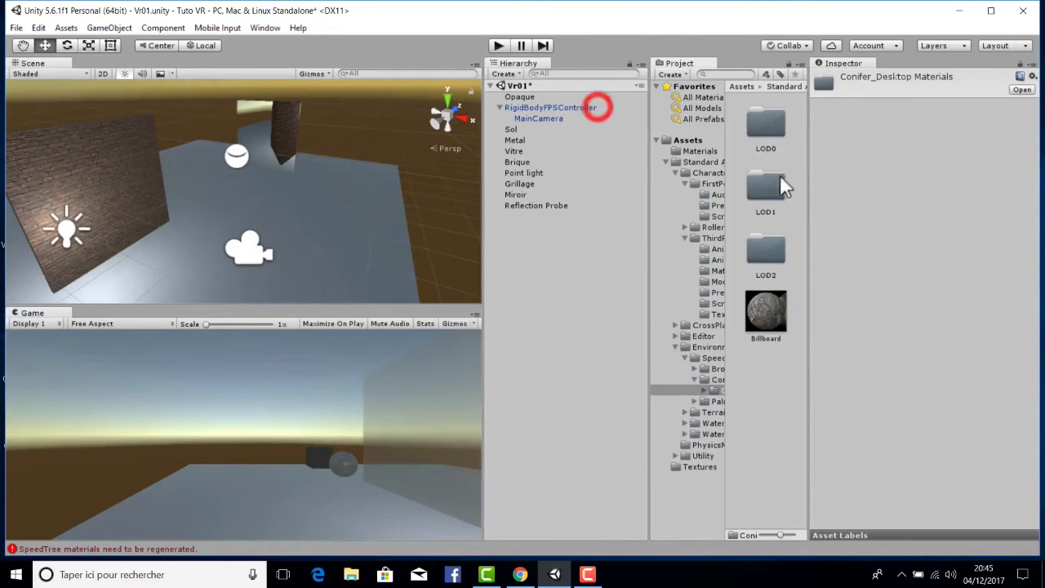
Try to place the conifer thumbnail image from the Conifer folder into the scene.
click(715, 380)
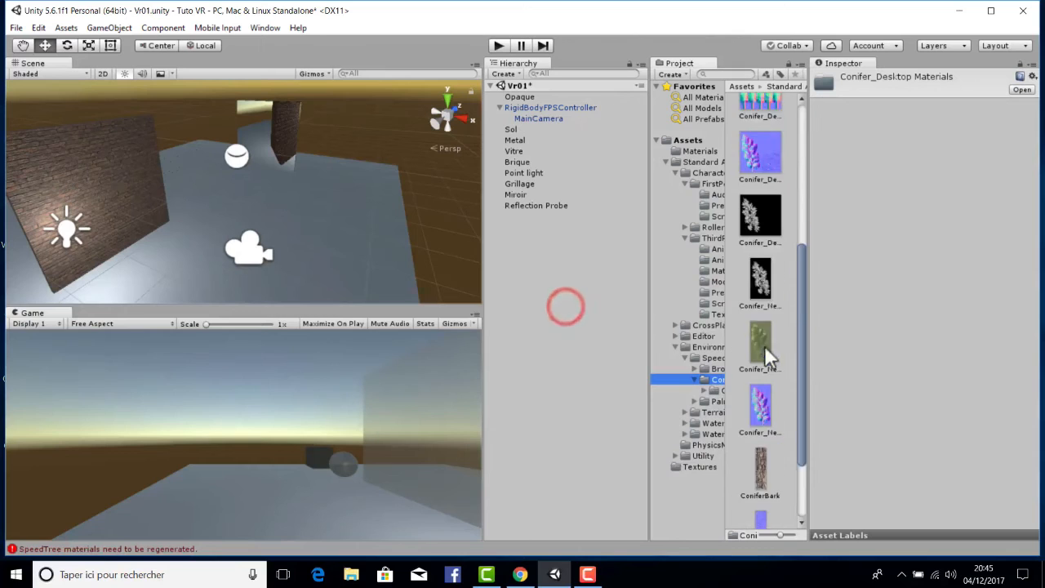
scroll(776, 319, down, 2)
drag(766, 483, 372, 196)
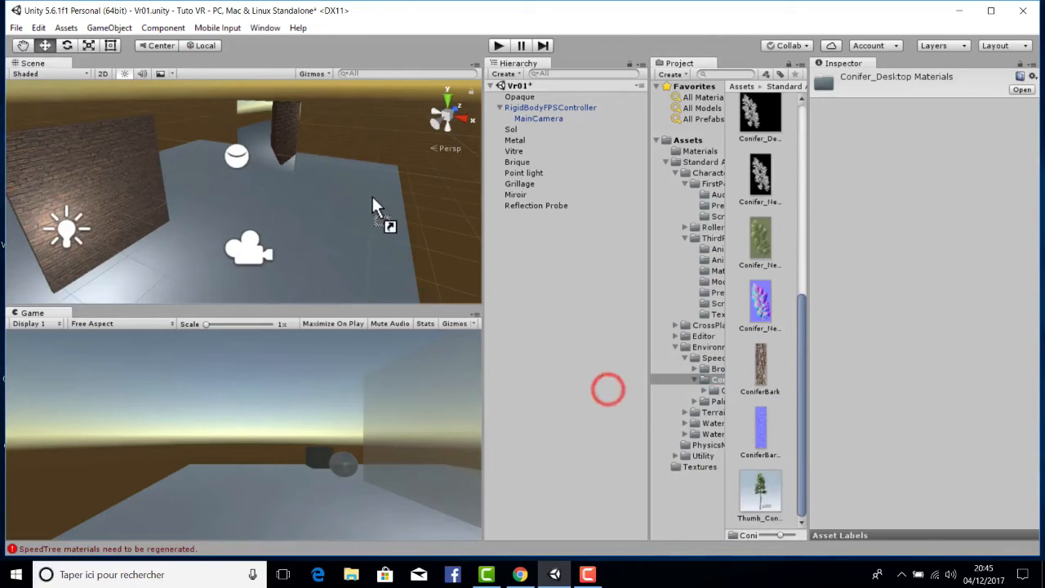
scroll(763, 217, up, 3)
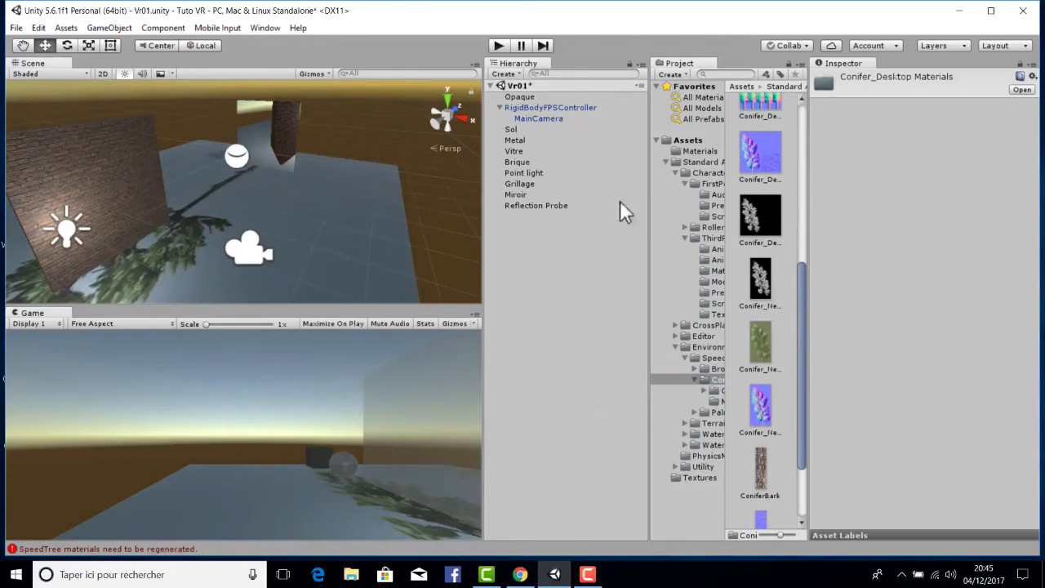
Place the Conifer_Desktop tree on the floor at about X 4.39, Y -1.25, Z 18.24.
scroll(770, 184, up, 5)
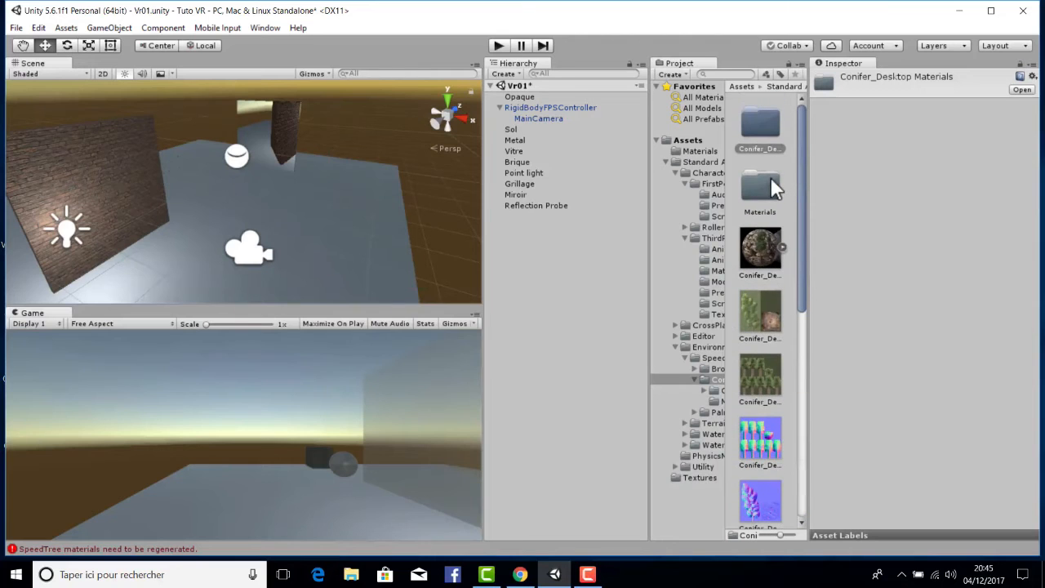
drag(766, 281, 346, 214)
scroll(346, 208, down, 4)
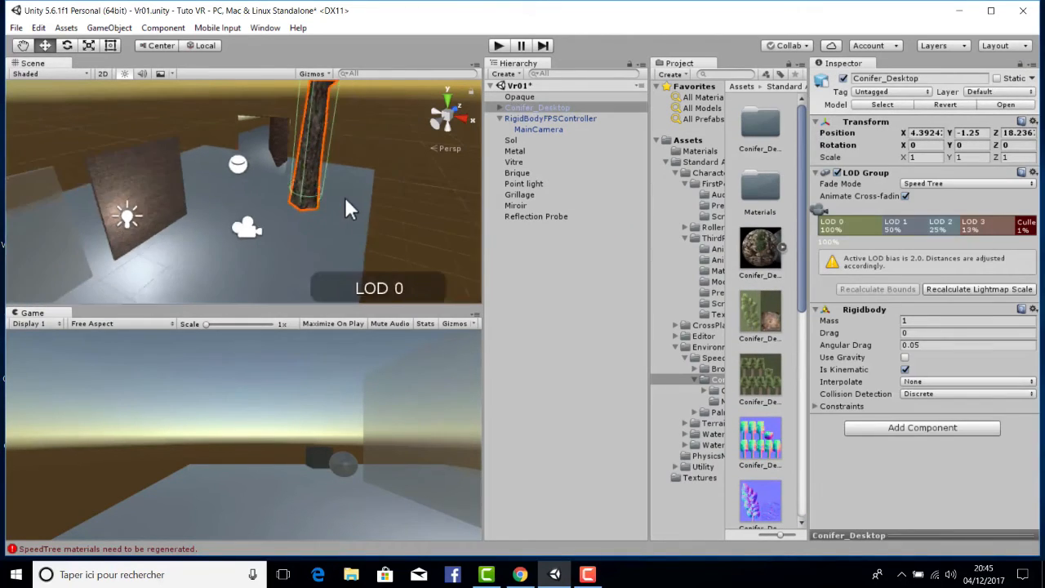
right_drag(345, 196, 229, 153)
scroll(228, 153, down, 2)
Scale the conifer tree down uniformly to about 0.66.
click(96, 46)
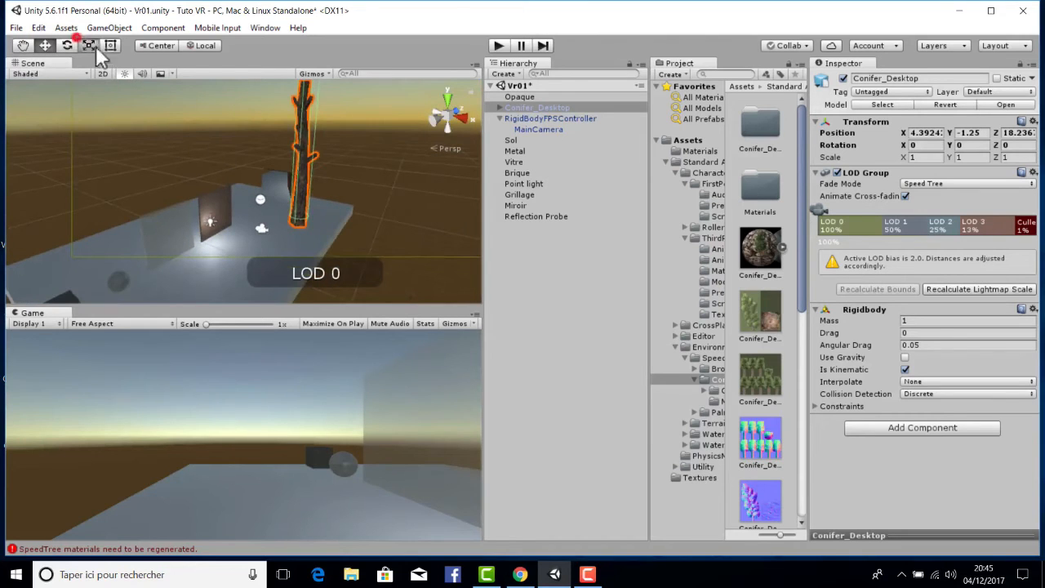
scroll(303, 146, down, 10)
drag(273, 135, 260, 150)
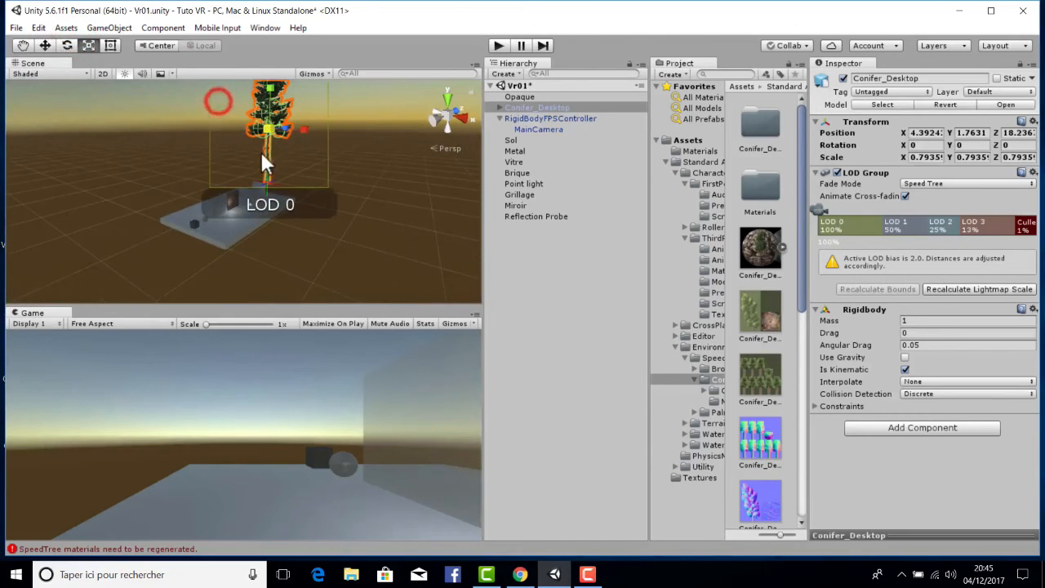
scroll(272, 112, up, 5)
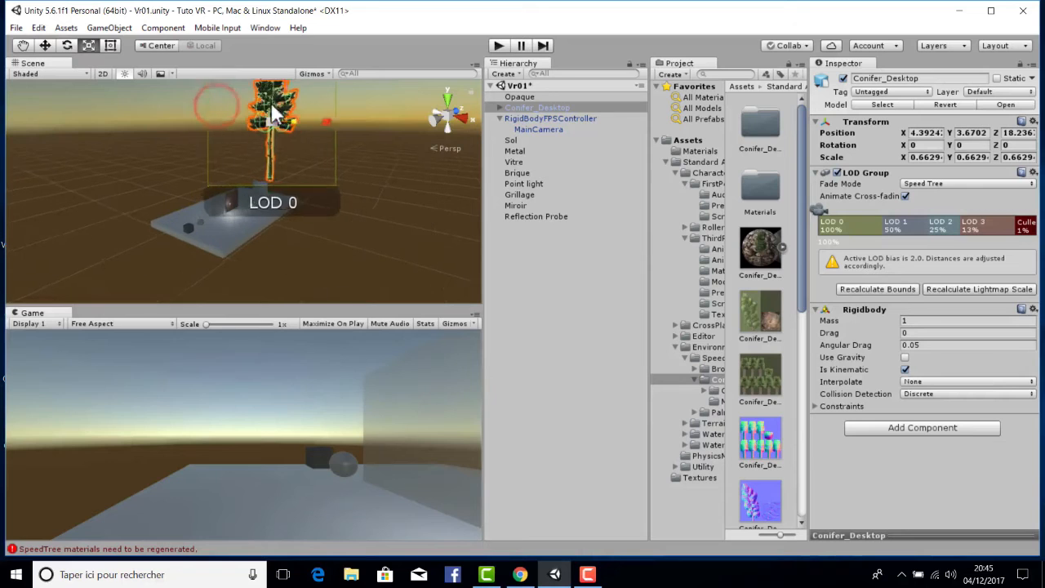
Lower the conifer tree onto the floor at about Y -2.37.
right_drag(123, 154, 130, 103)
click(45, 46)
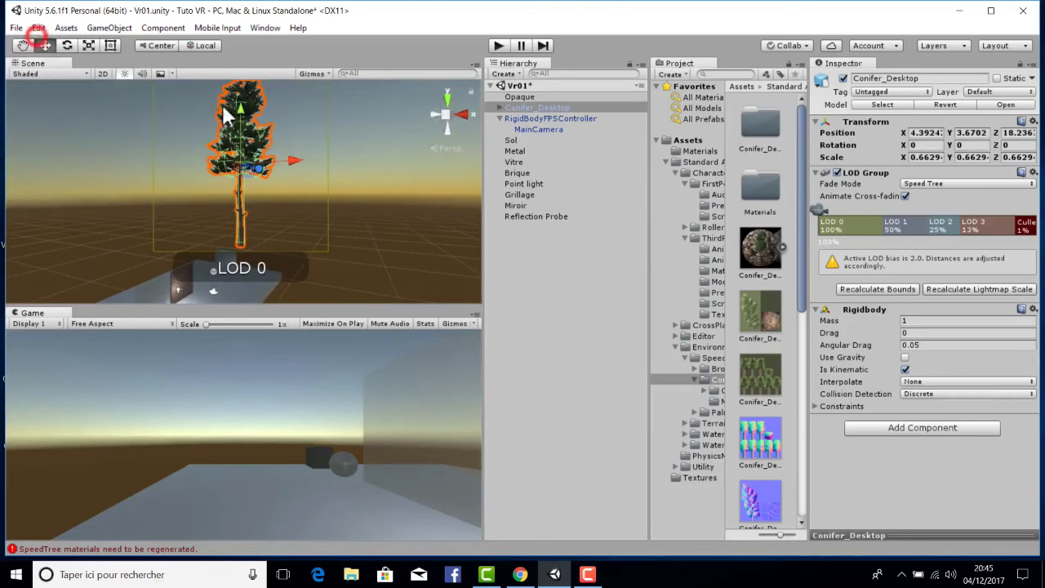
drag(240, 109, 259, 171)
right_drag(250, 97, 173, 186)
scroll(248, 170, up, 7)
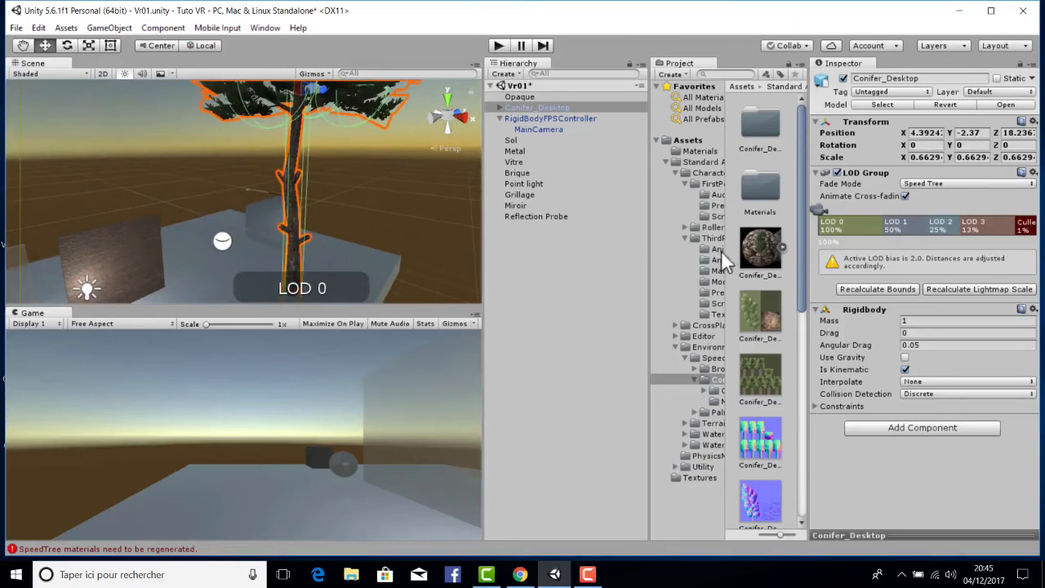
Look through the contents of the SpeedTree Broadleaf and Palm folders.
click(716, 368)
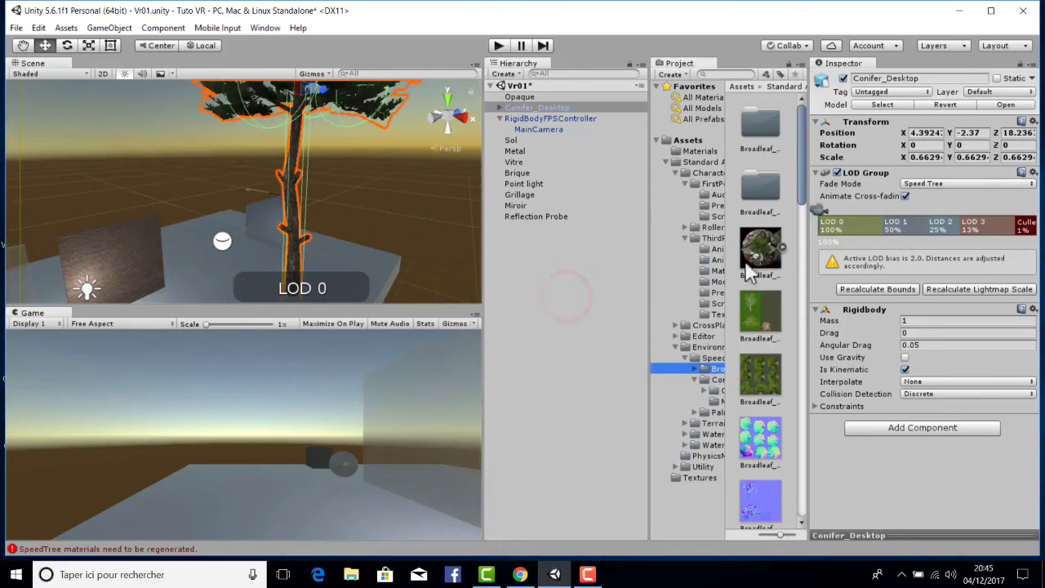
click(712, 412)
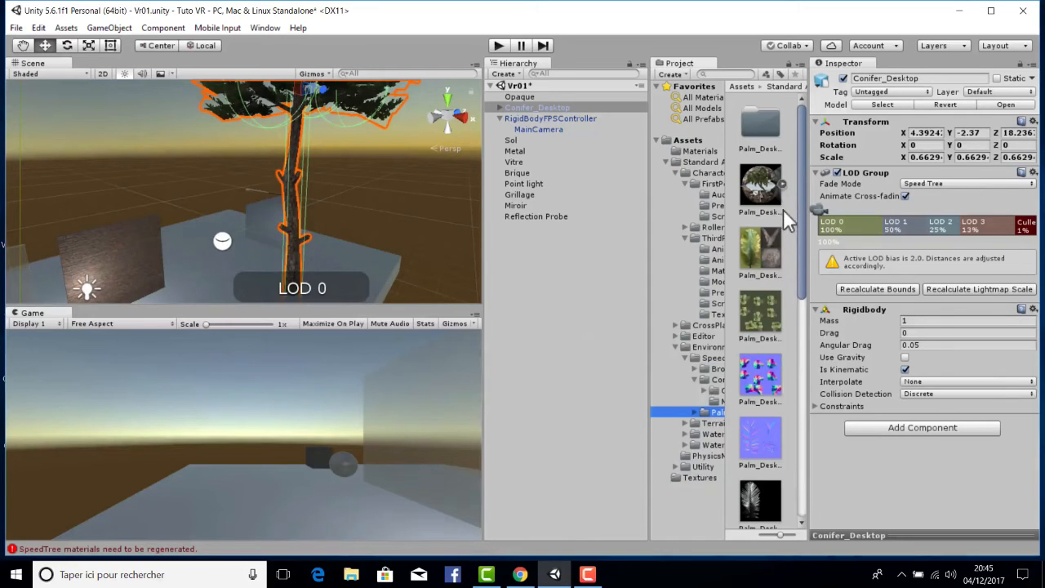
scroll(783, 209, down, 5)
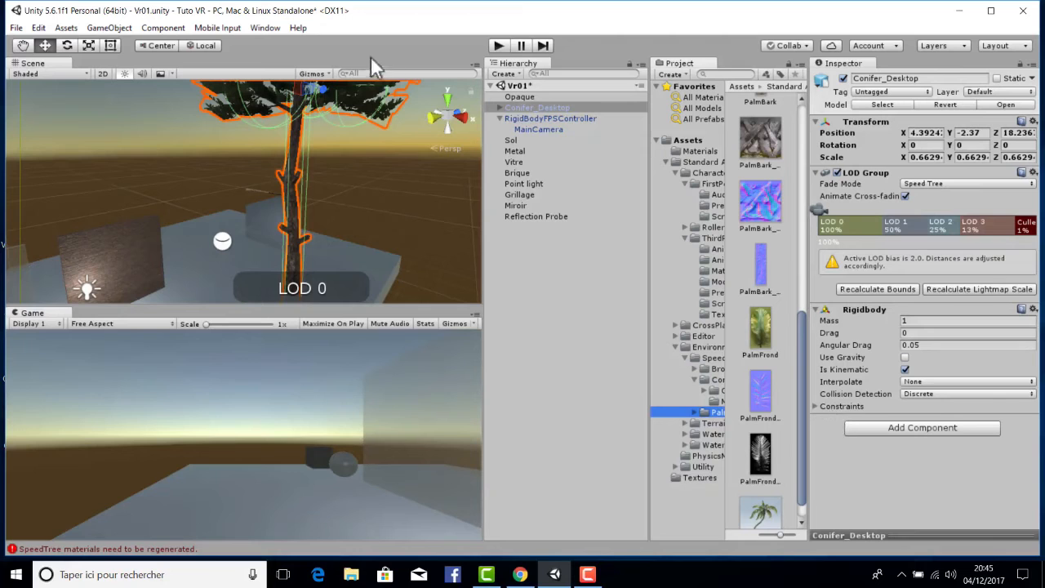
Examine the conifer tree's child objects, including its collision objects, billboard and LOD meshes.
click(499, 107)
click(535, 119)
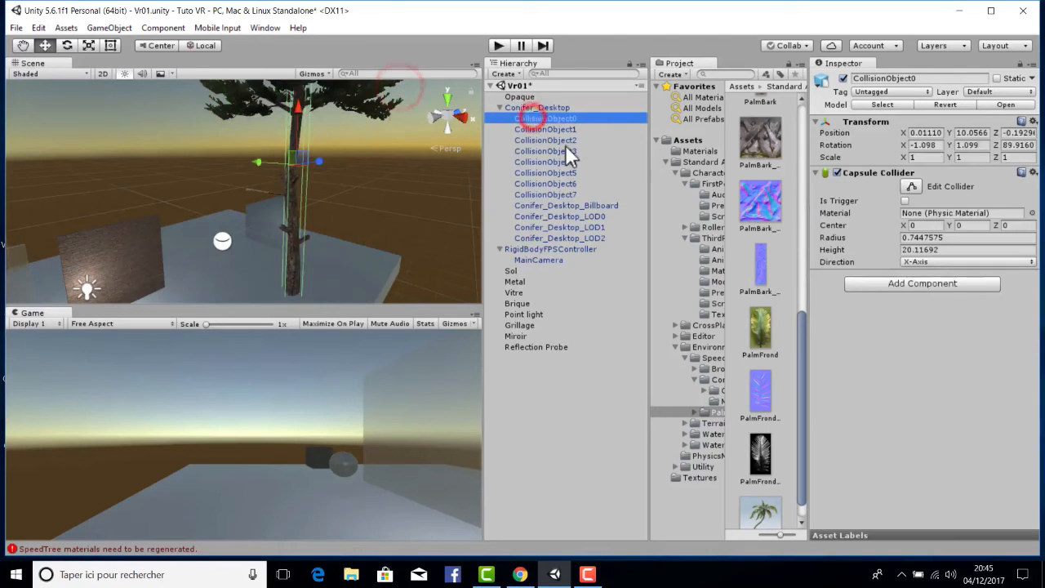
click(564, 151)
click(571, 184)
click(594, 205)
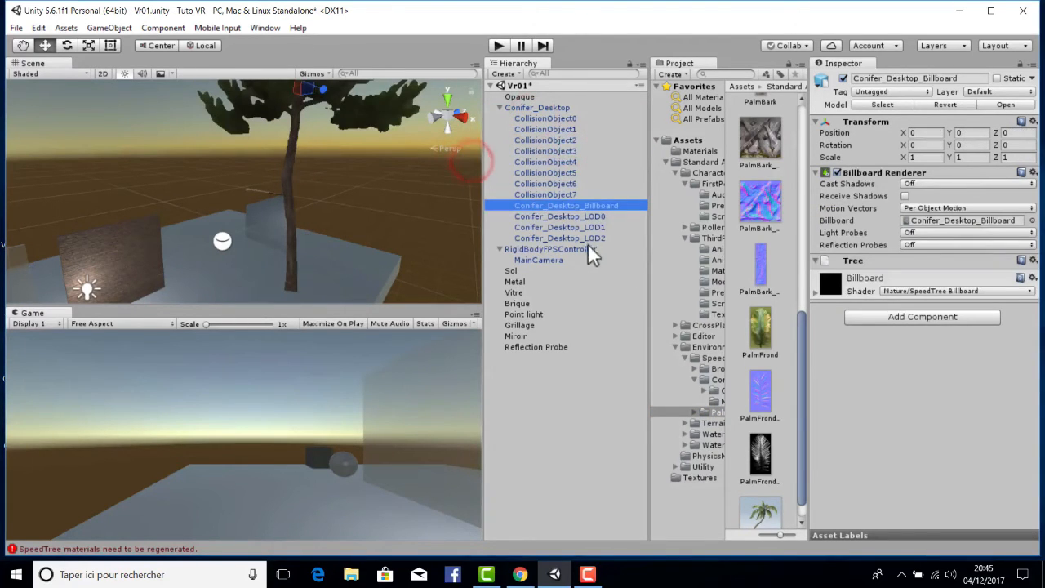
click(588, 249)
click(455, 185)
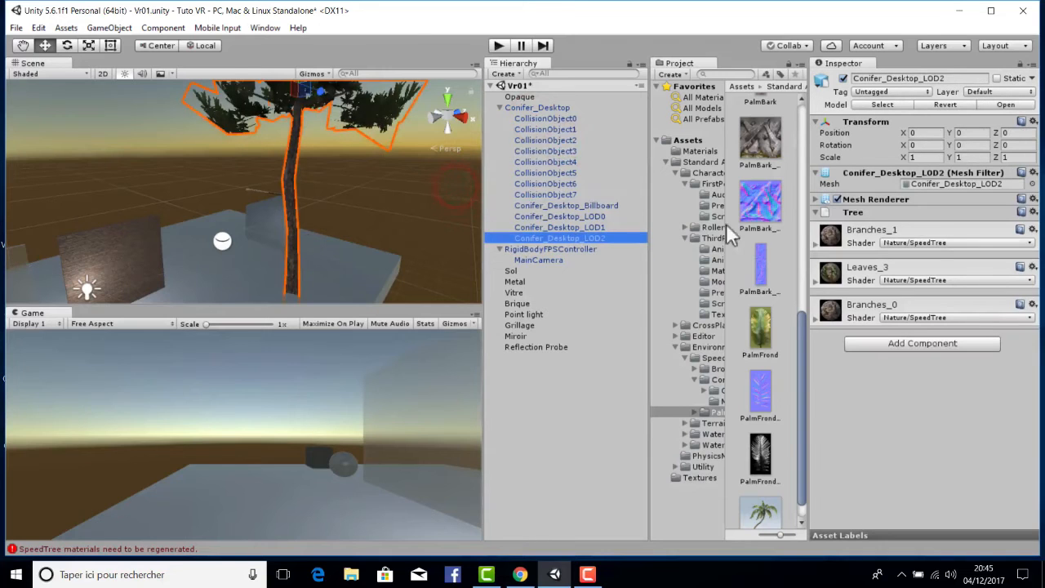
alt+drag(368, 171, 383, 82)
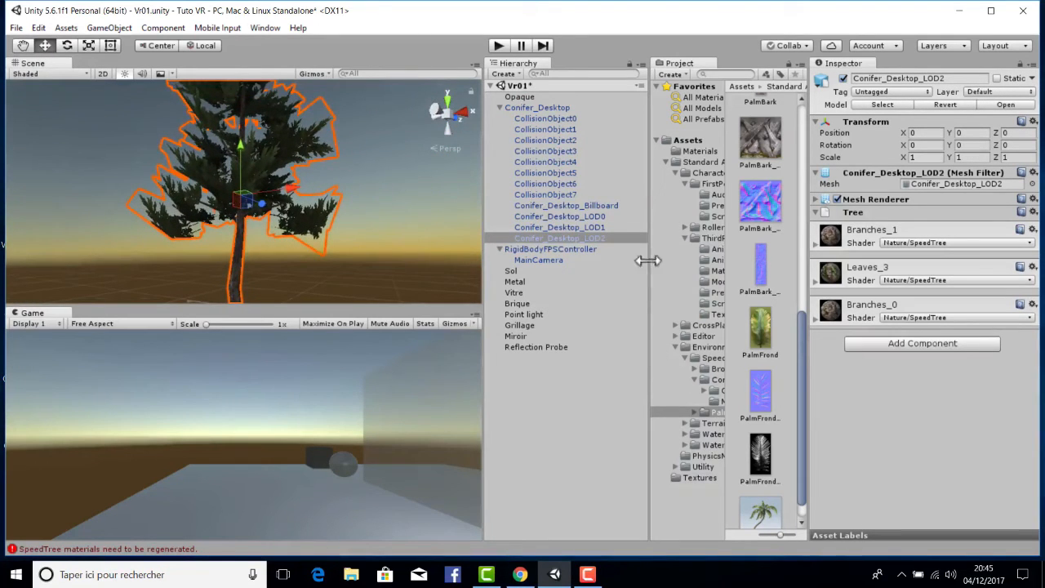
Delete the Conifer_Desktop tree from the scene.
right_click(530, 108)
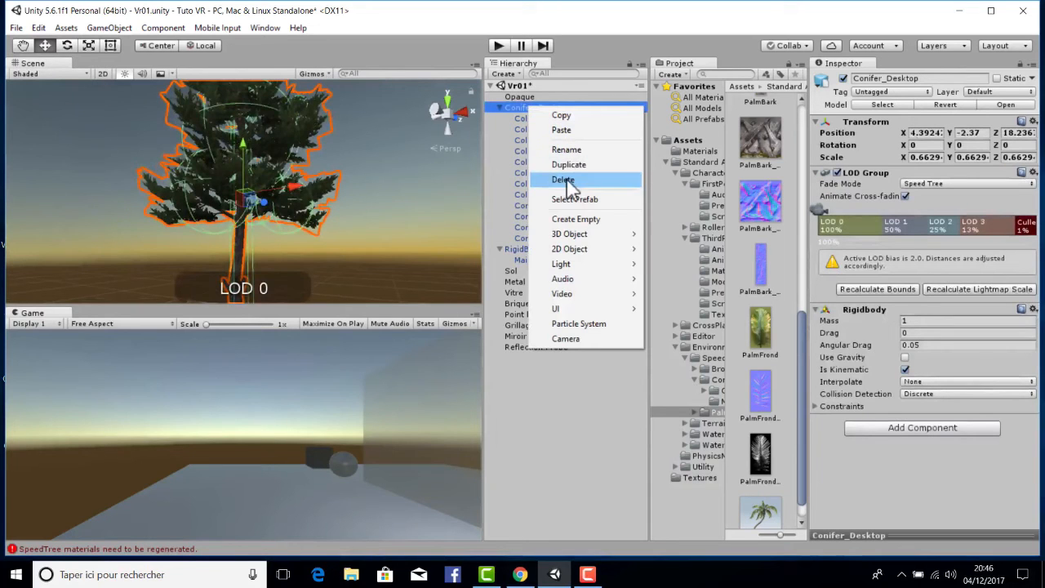
click(566, 175)
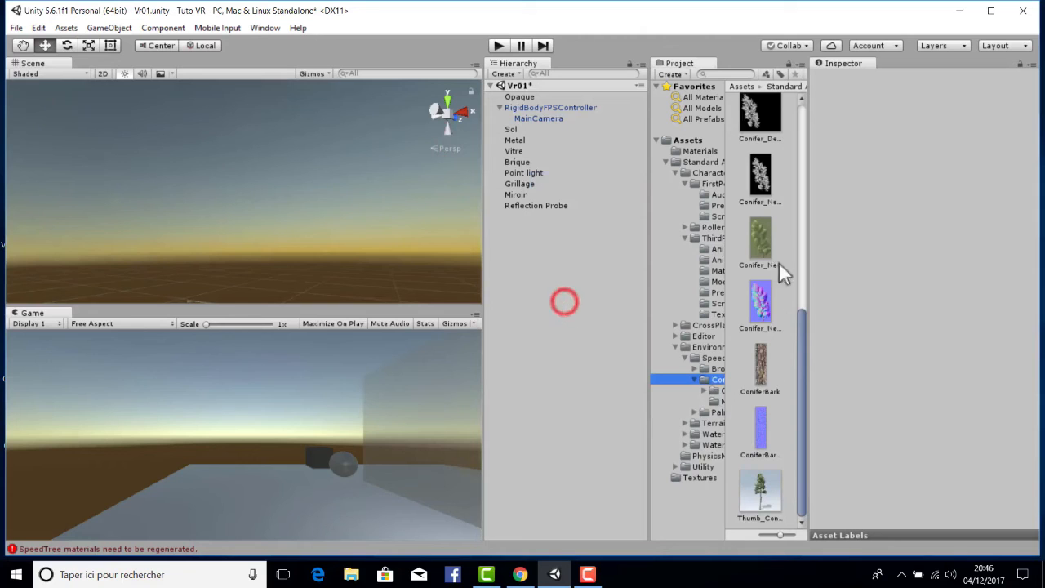
scroll(777, 312, up, 8)
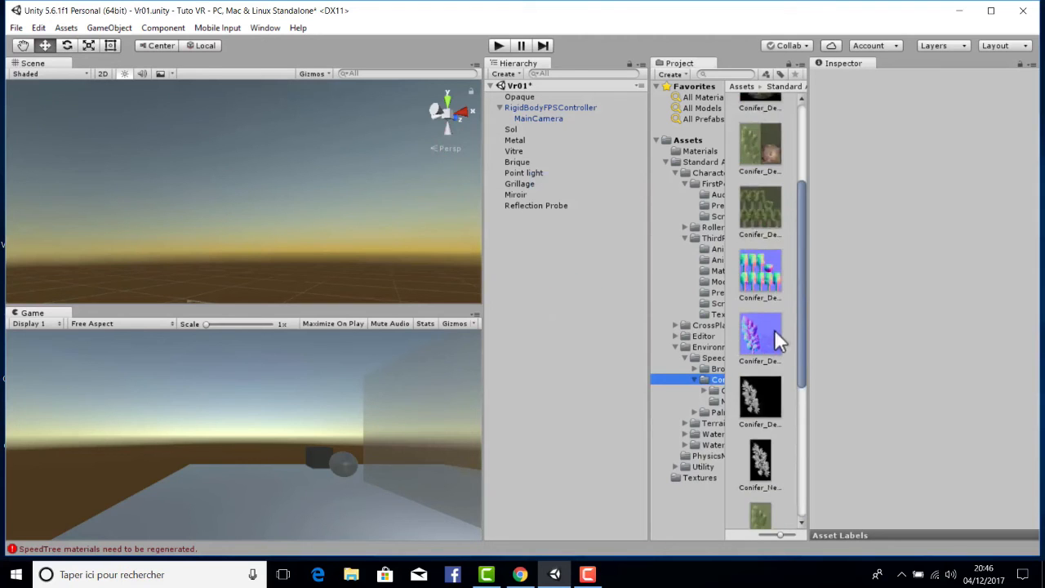
Place the Broadleaf_Desktop tree from the Broadleaf folder and move it onto the floor at about X 5.39, Y -1.34.
click(715, 368)
drag(785, 252, 363, 270)
right_drag(327, 155, 363, 270)
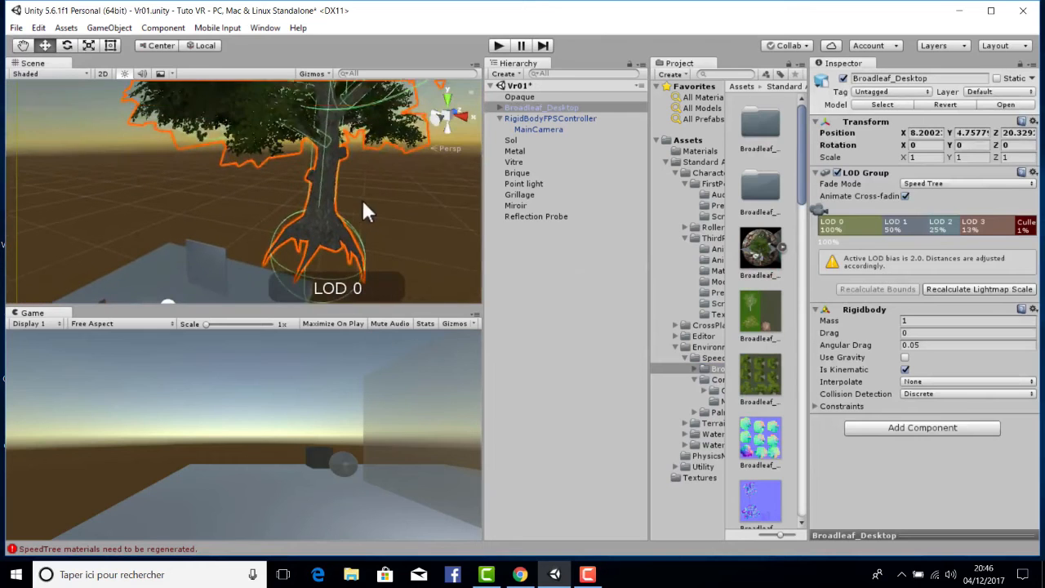
scroll(363, 198, down, 3)
drag(299, 96, 260, 149)
right_drag(261, 149, 214, 209)
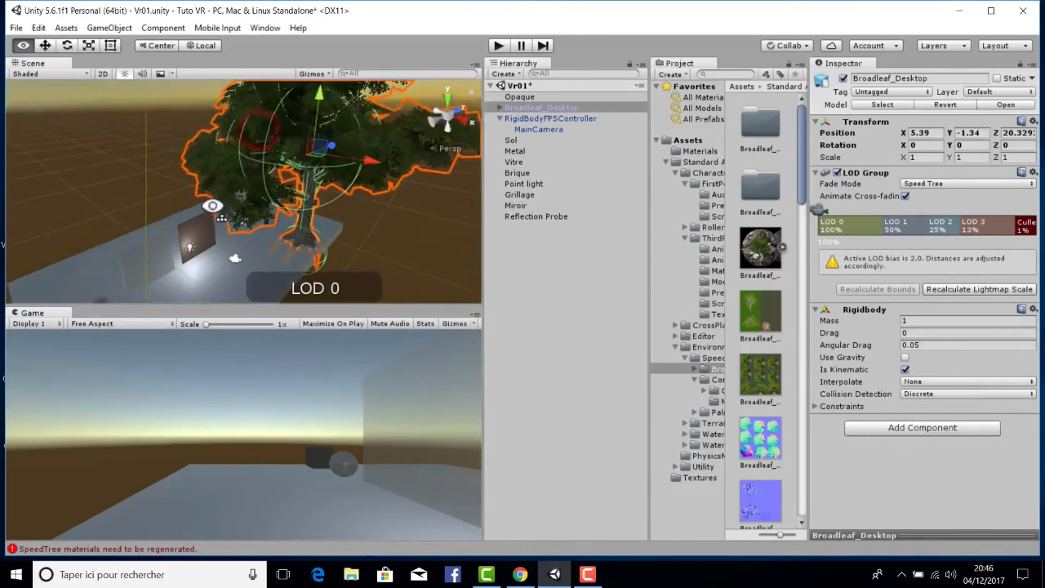
Scale the broadleaf tree down uniformly to about 0.59 and lower it onto the floor at about Y -0.87.
key(r)
drag(313, 152, 299, 168)
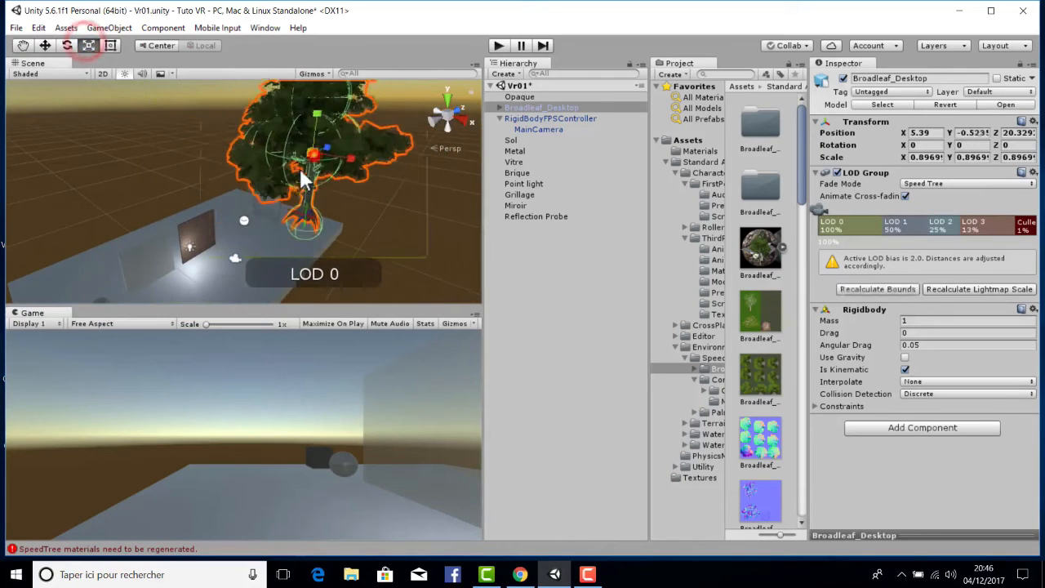
click(44, 46)
drag(309, 92, 317, 128)
scroll(276, 195, down, 3)
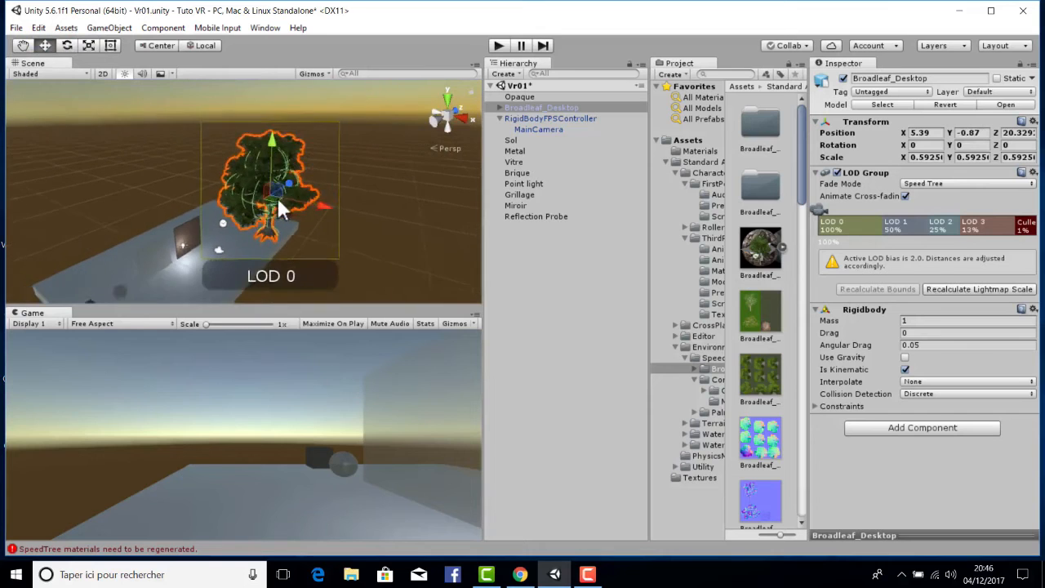
Examine the broadleaf tree's trunk, roots and foliage up close from several angles.
scroll(282, 212, up, 4)
right_drag(285, 222, 400, 247)
scroll(201, 217, up, 4)
click(252, 220)
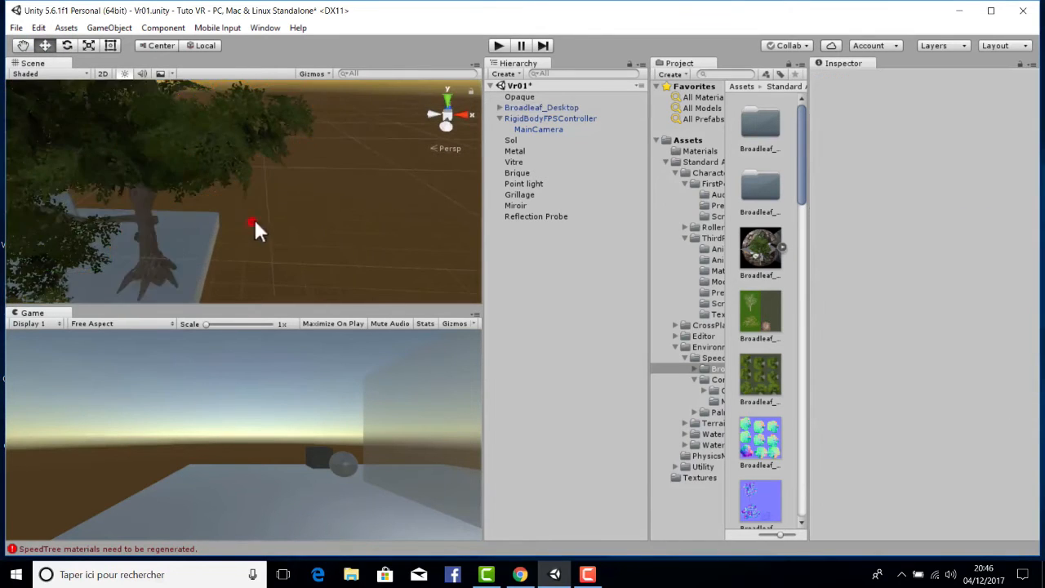
scroll(226, 243, up, 2)
middle_drag(183, 191, 352, 104)
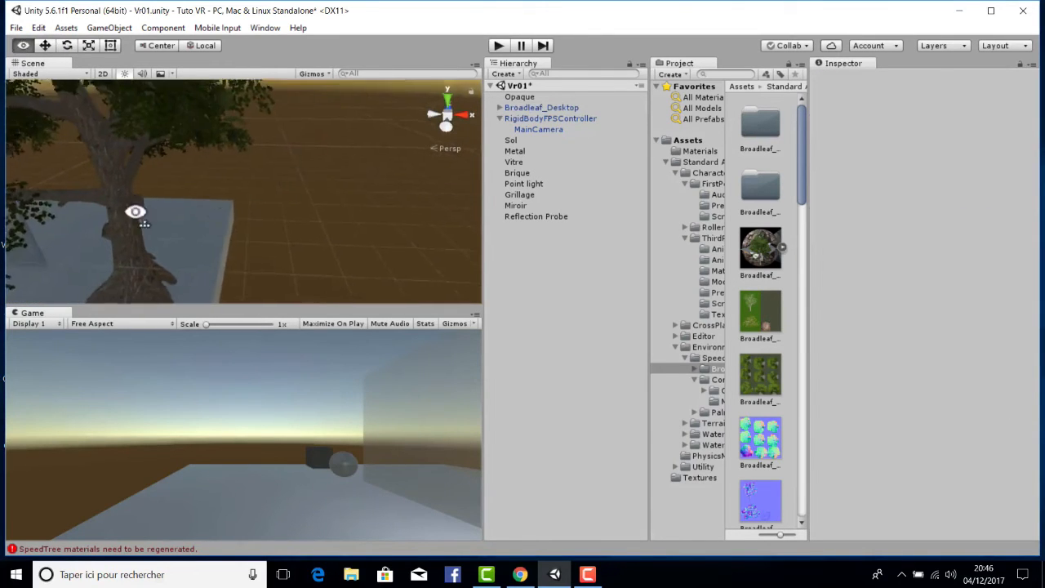
alt+drag(135, 212, 242, 216)
scroll(250, 203, up, 3)
scroll(260, 196, down, 6)
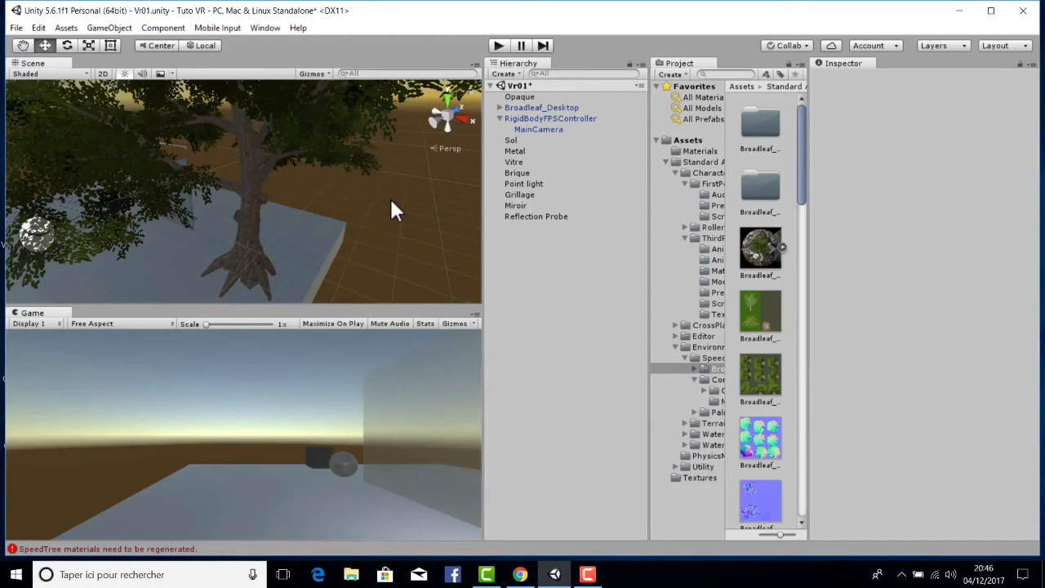
Open the Prefabs folder of the Water assets in the standard Environment package.
click(557, 286)
click(686, 358)
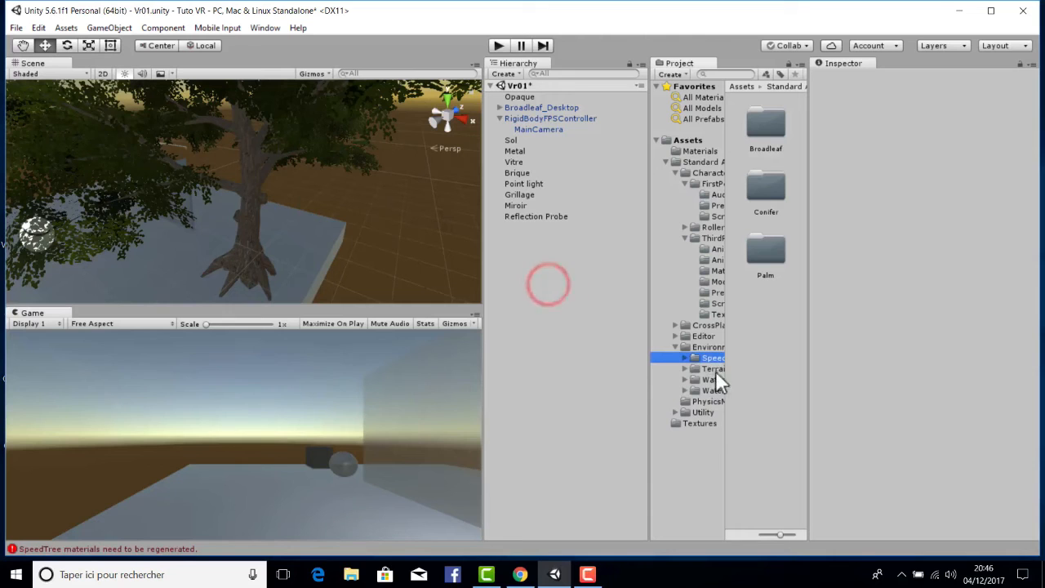
right_drag(217, 101, 7, 219)
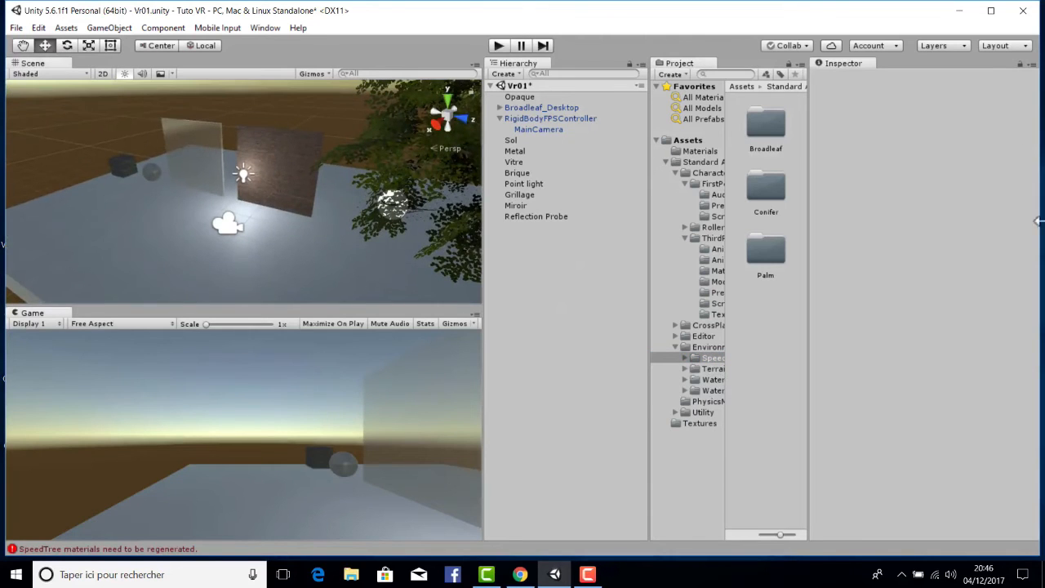
right_drag(186, 222, 788, 281)
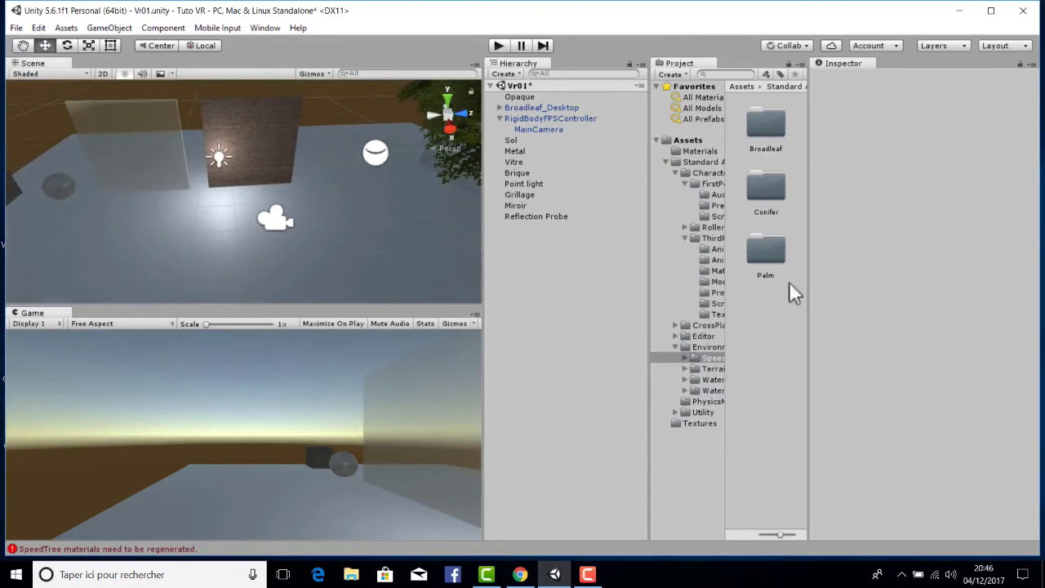
click(710, 379)
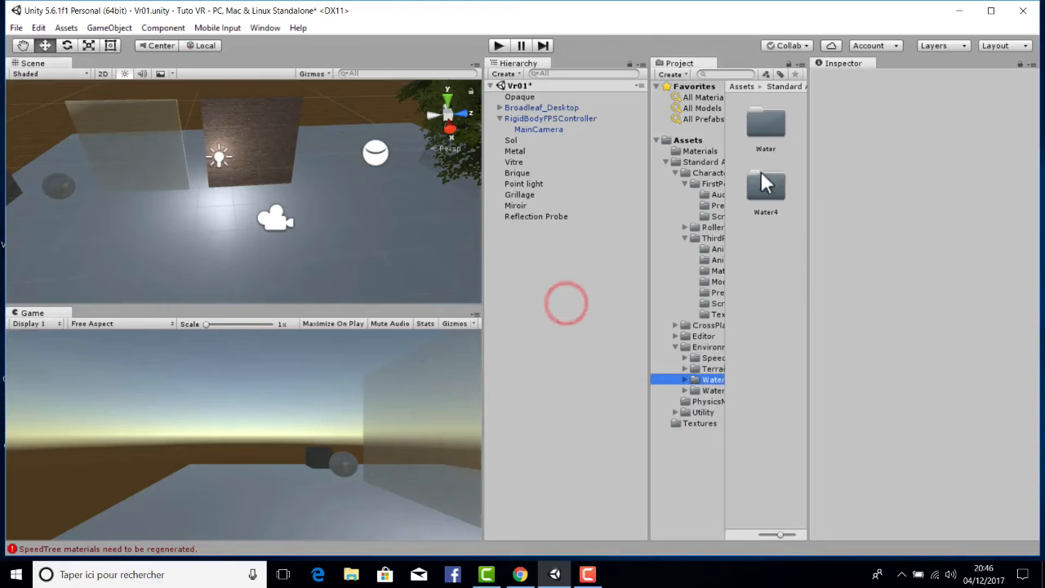
double_click(772, 123)
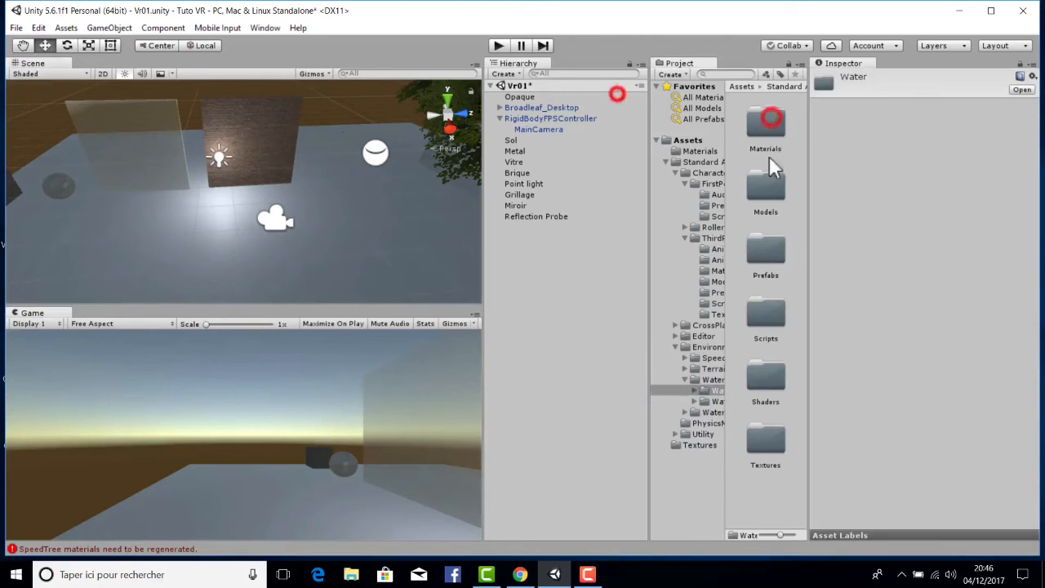
double_click(766, 254)
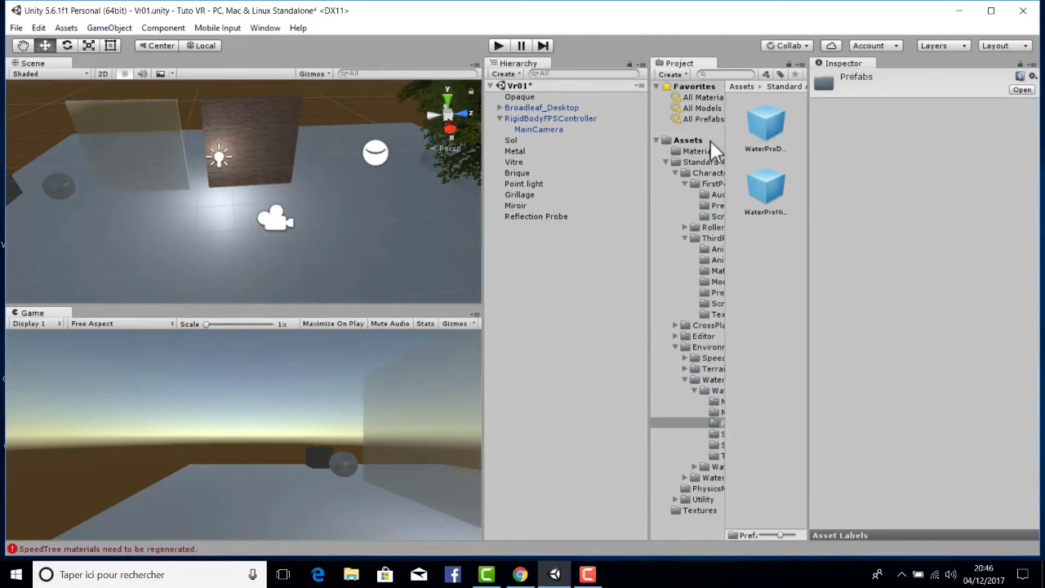
Place the WaterProDaytime prefab beside the floor at about X -3.3, Z -9.23 and raise it to about Y -1.83.
scroll(336, 213, down, 10)
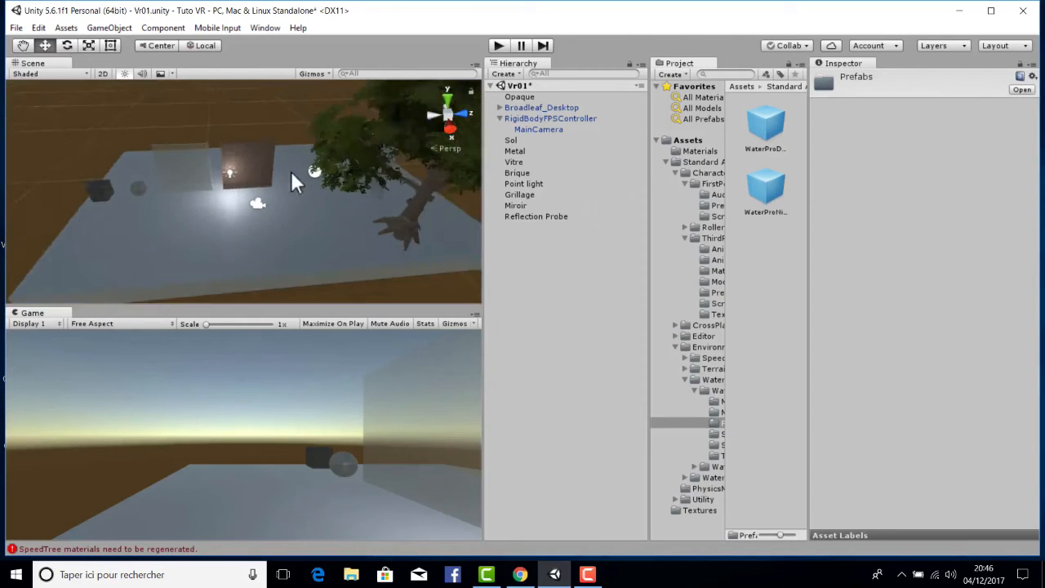
scroll(302, 194, down, 2)
drag(613, 97, 196, 153)
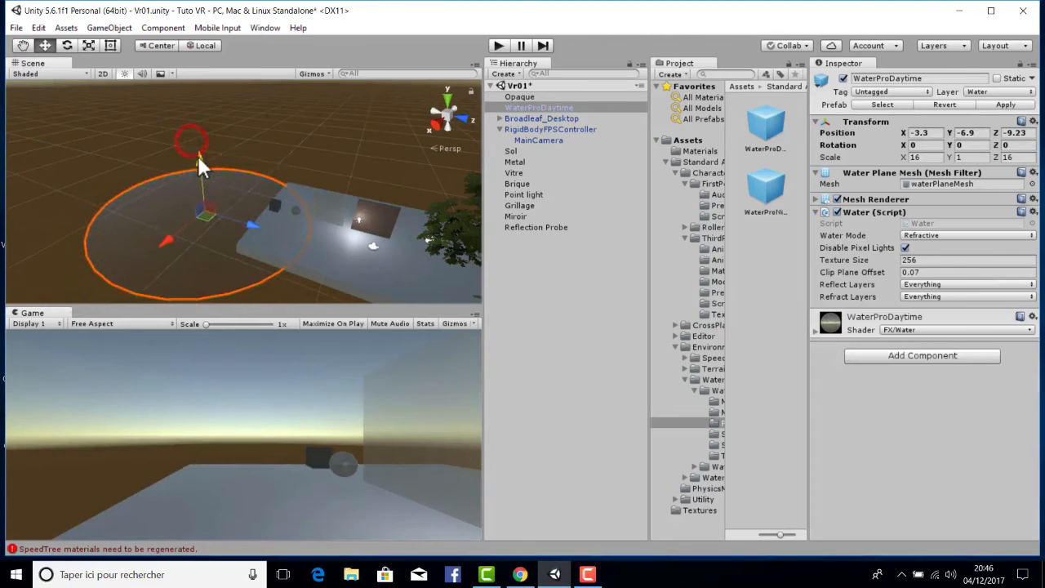
right_drag(233, 220, 361, 247)
click(256, 189)
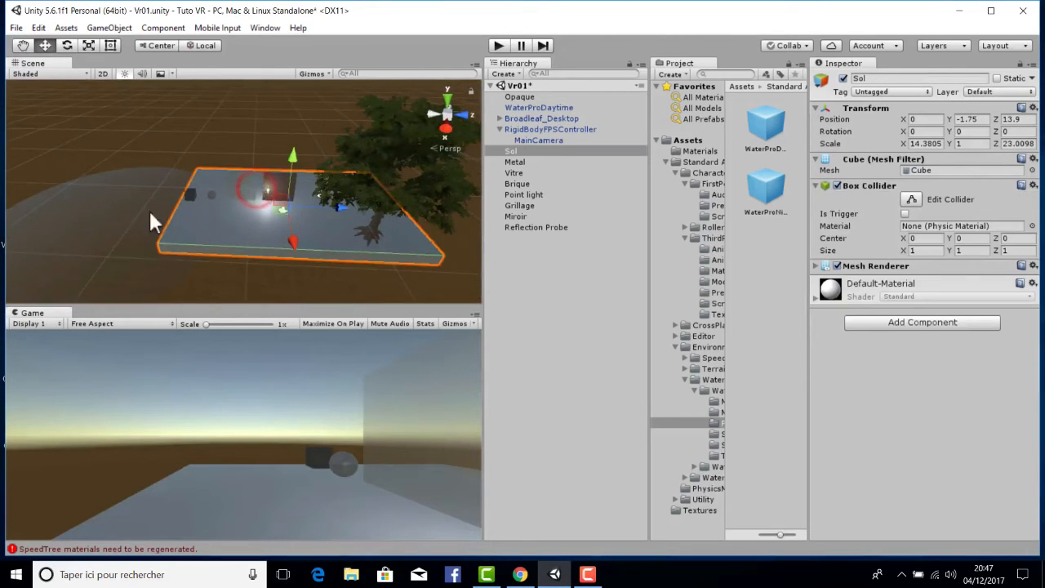
right_drag(151, 214, 307, 211)
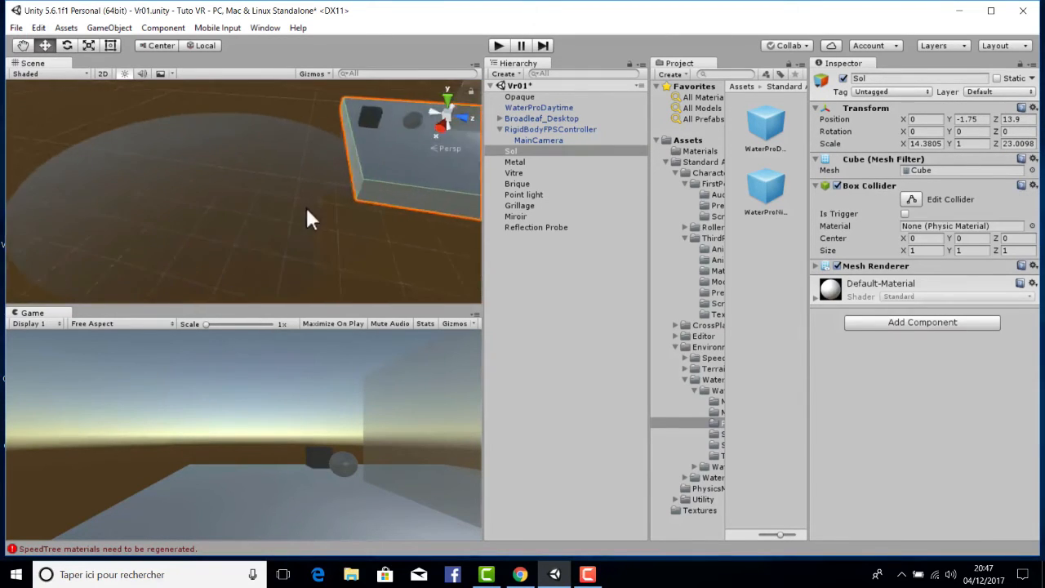
click(306, 216)
drag(189, 102, 176, 42)
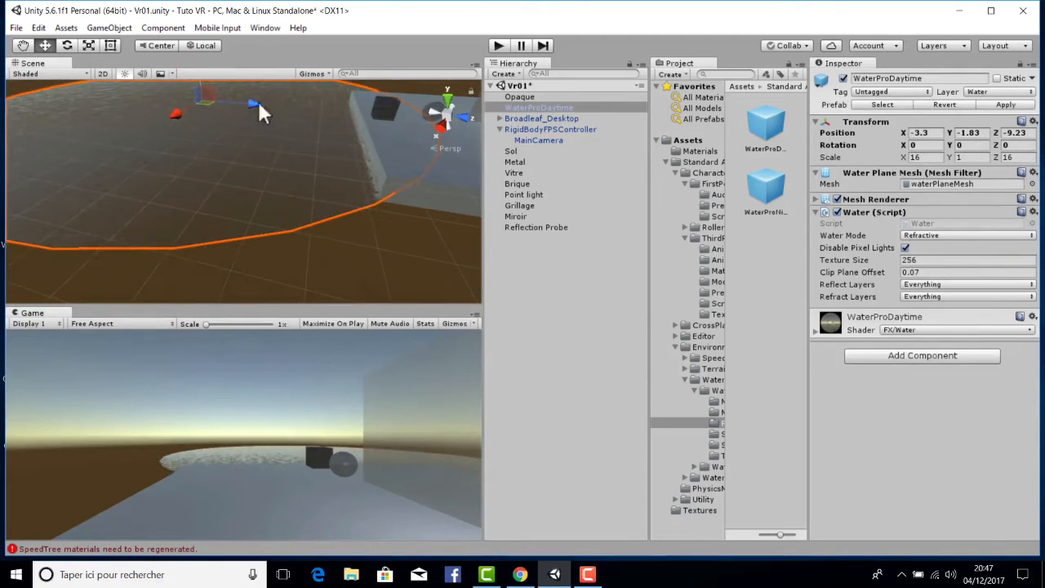
Run the scene and walk the character to the floor's edge to examine the water surface, ending with play mode stopped.
click(501, 45)
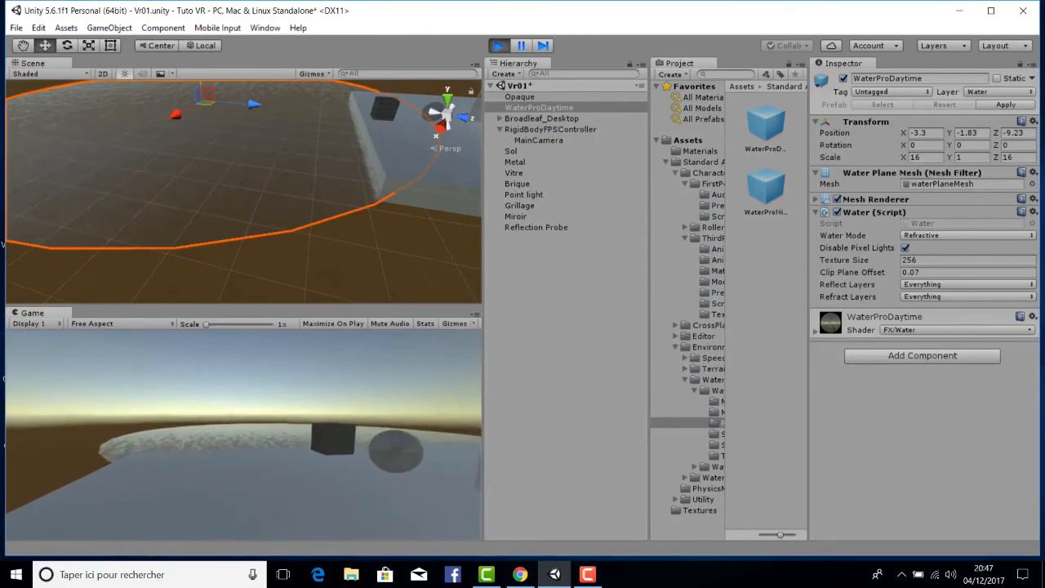
key(w)
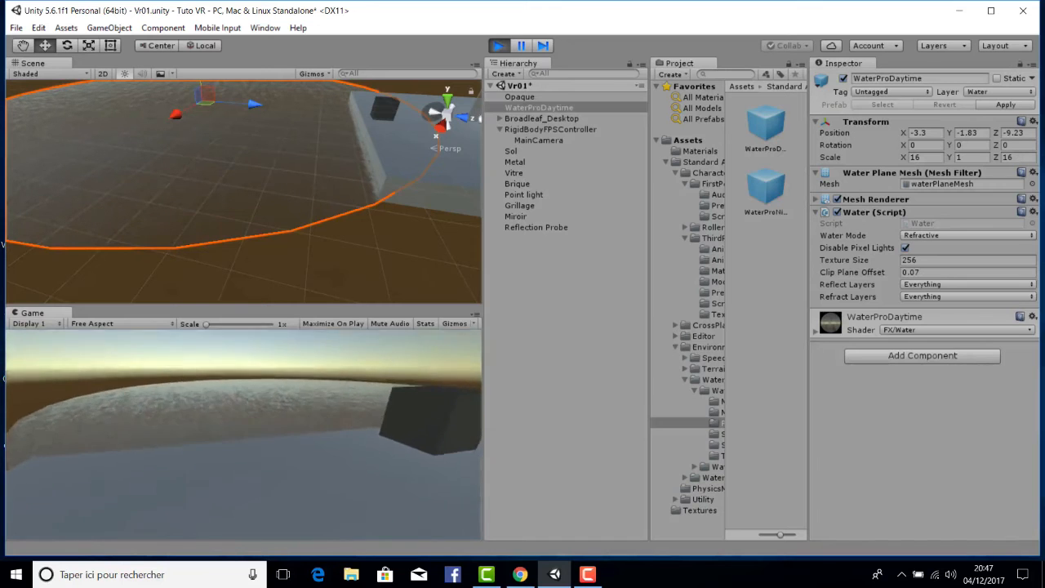
key(w)
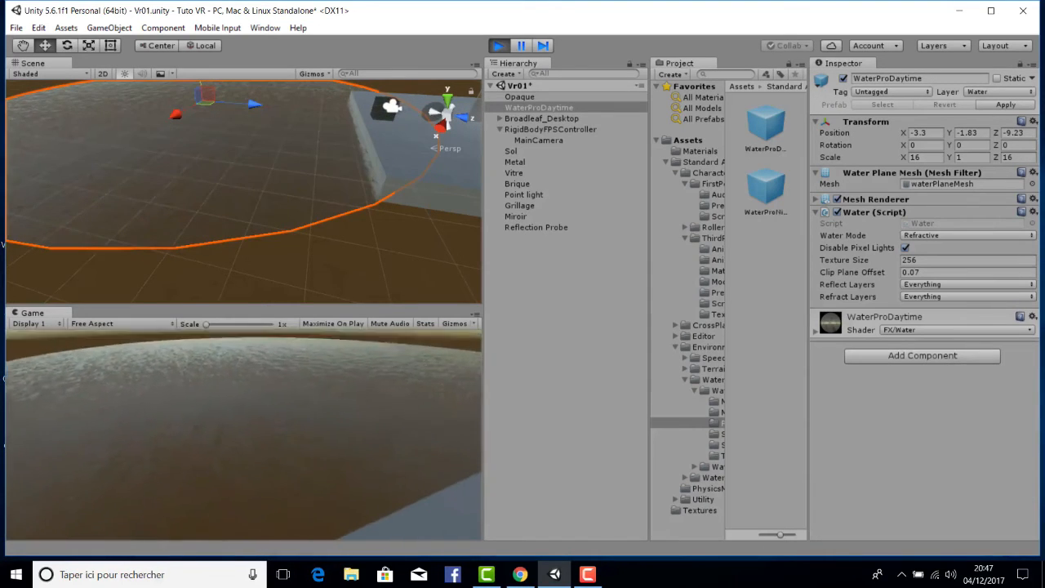
key(Escape)
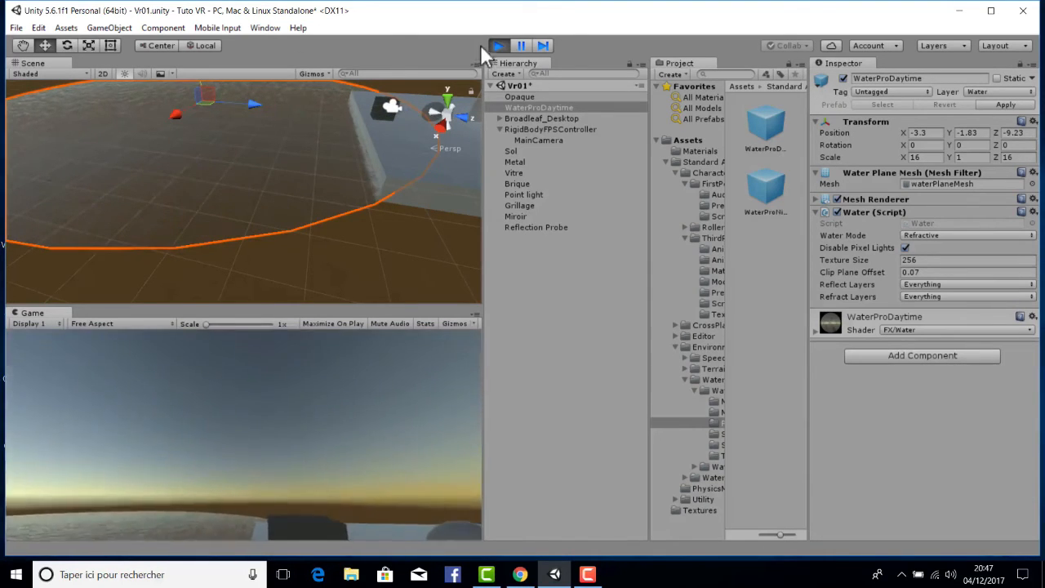
click(497, 46)
Create a cube beside the floor and move it to about Y 0.57, Z 7.75.
alt+drag(260, 136, 277, 74)
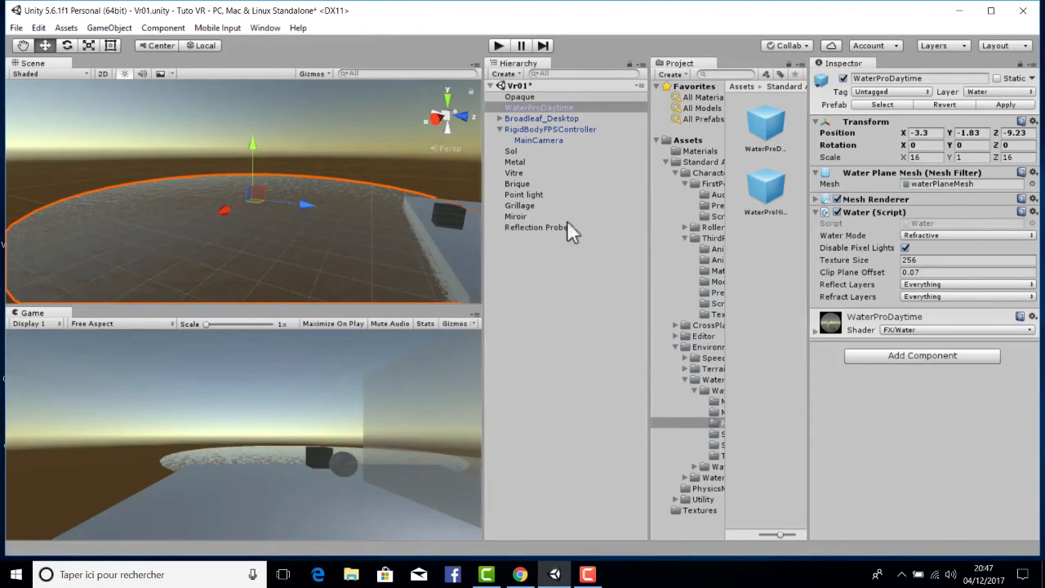
right_drag(230, 136, 354, 173)
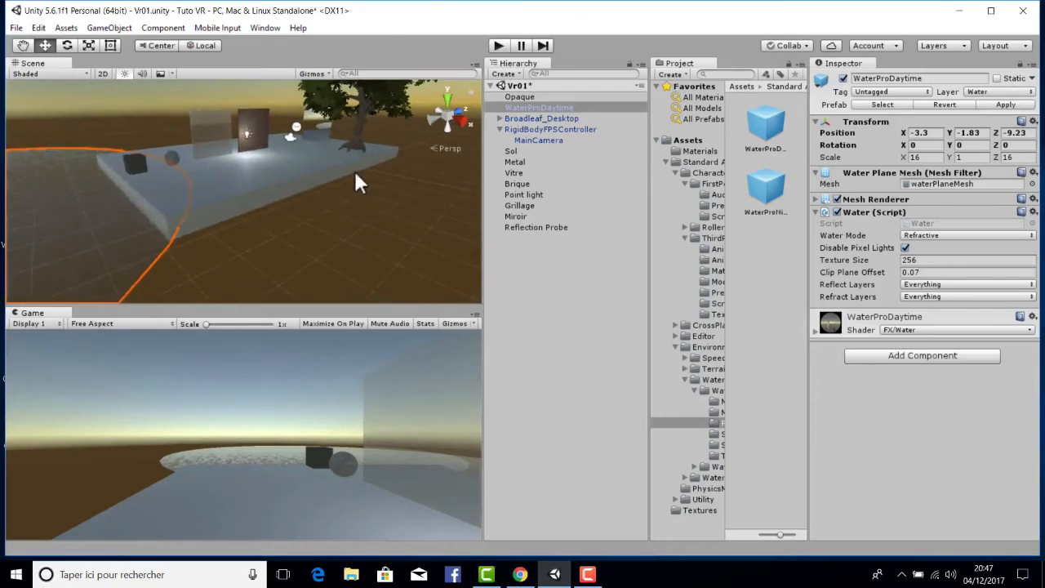
middle_drag(275, 142, 156, 205)
right_drag(155, 205, 61, 134)
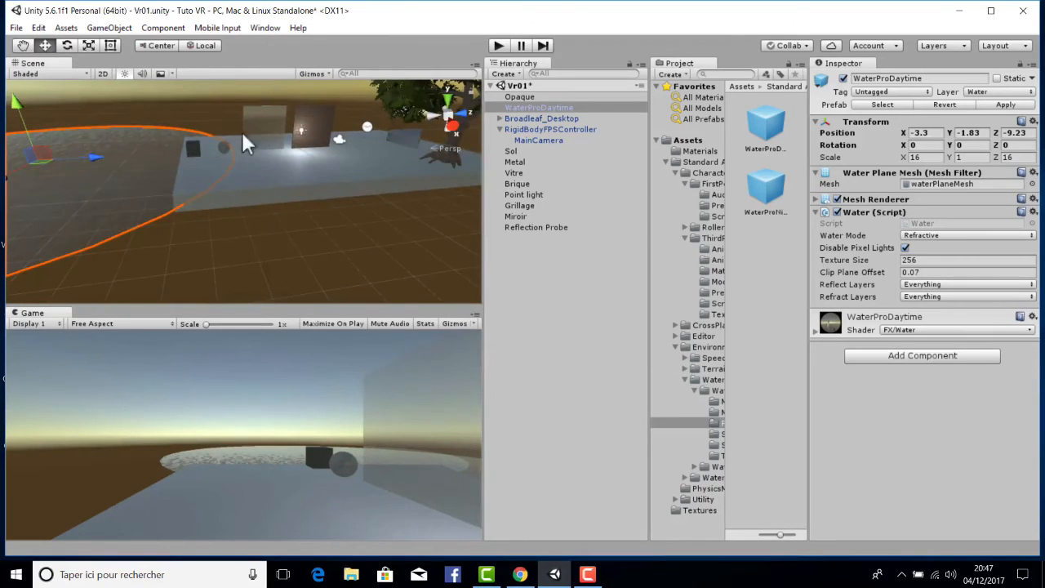
right_drag(245, 143, 167, 65)
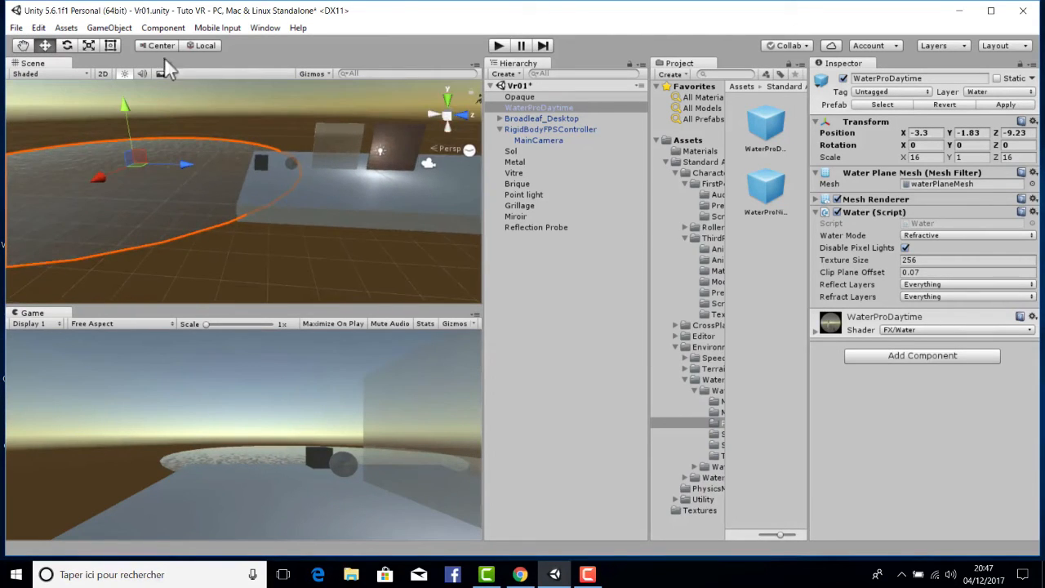
right_drag(323, 140, 391, 123)
click(109, 28)
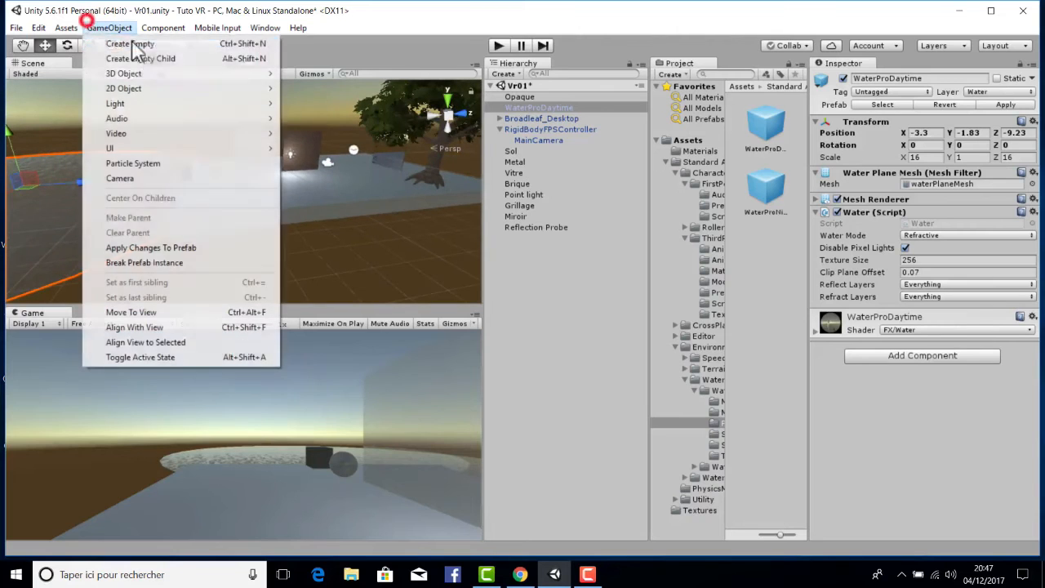
mouse_move(150, 82)
click(296, 75)
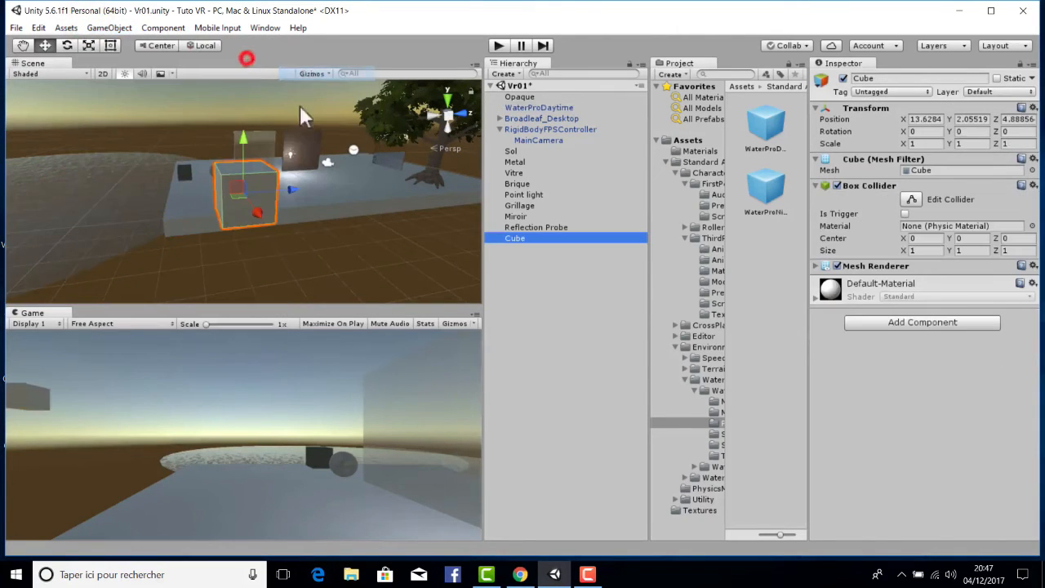
drag(280, 194, 363, 124)
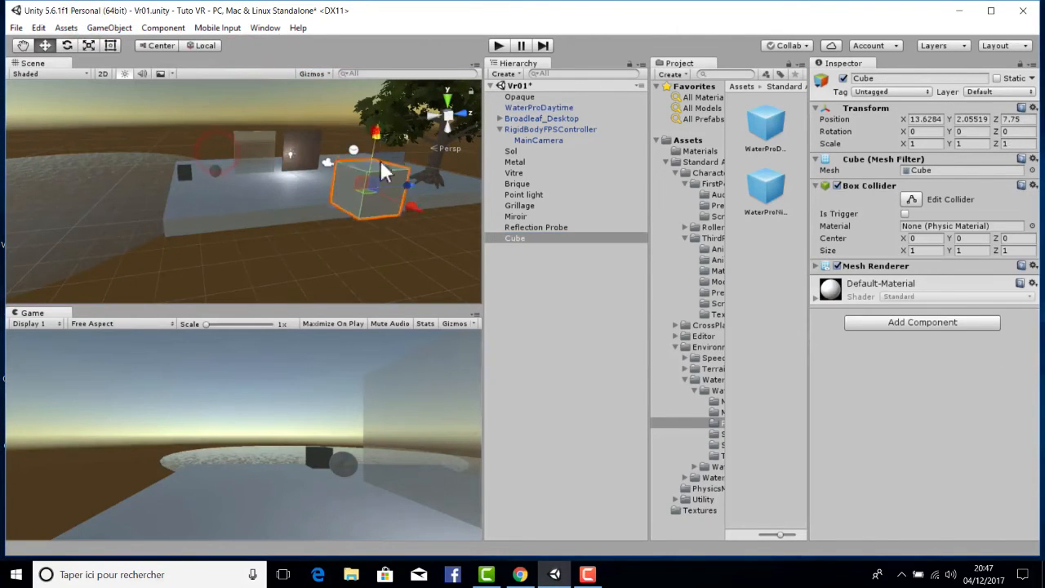
drag(385, 171, 581, 193)
Scale the new cube into a flat slab of about 3.69 × 0.35 × 5.12.
click(89, 45)
drag(406, 278, 529, 363)
drag(368, 192, 359, 222)
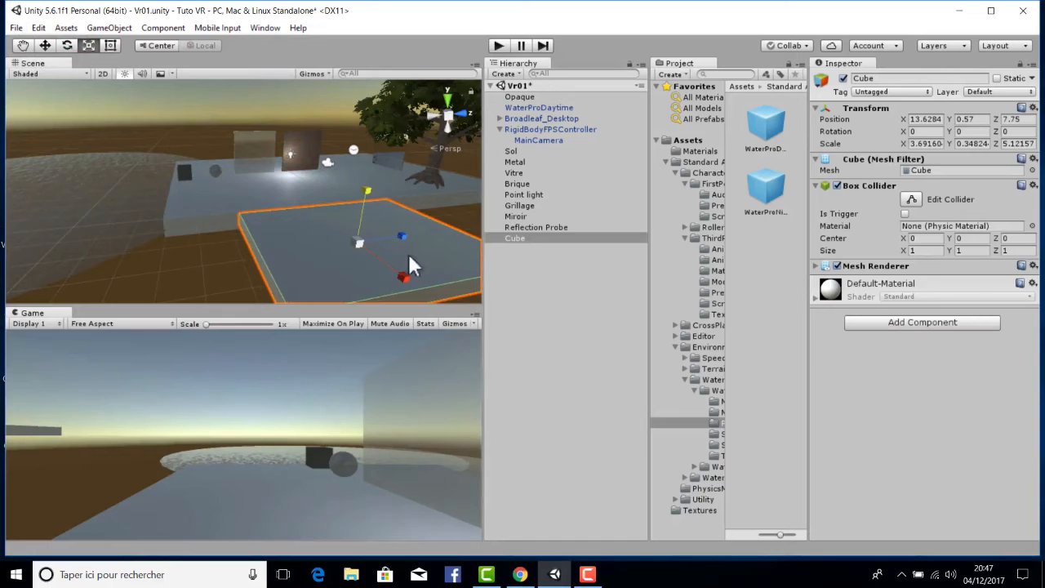
Check the components of WaterProDaytime and add the Water script component to the flattened cube.
click(543, 110)
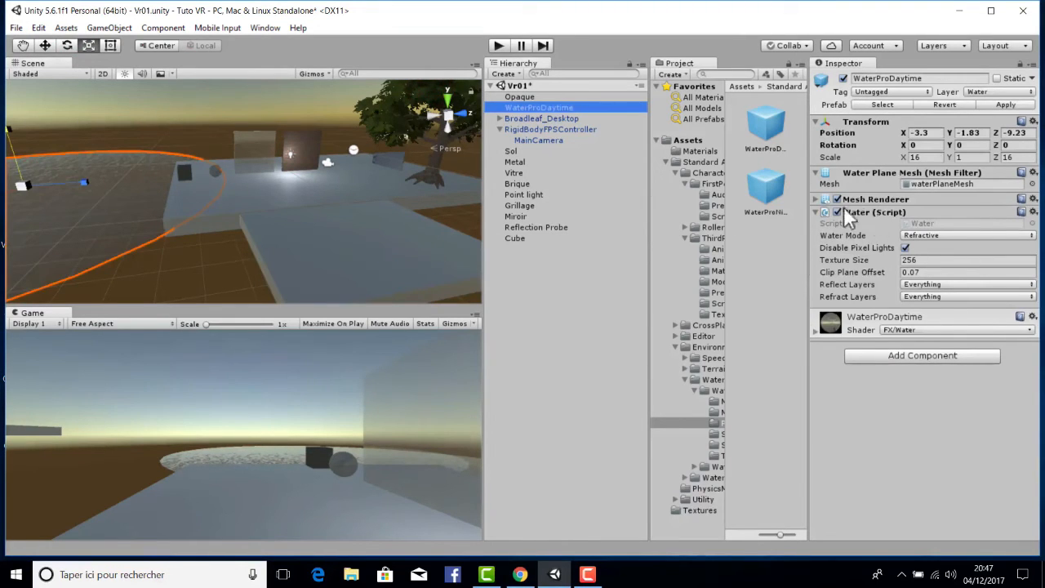
click(435, 191)
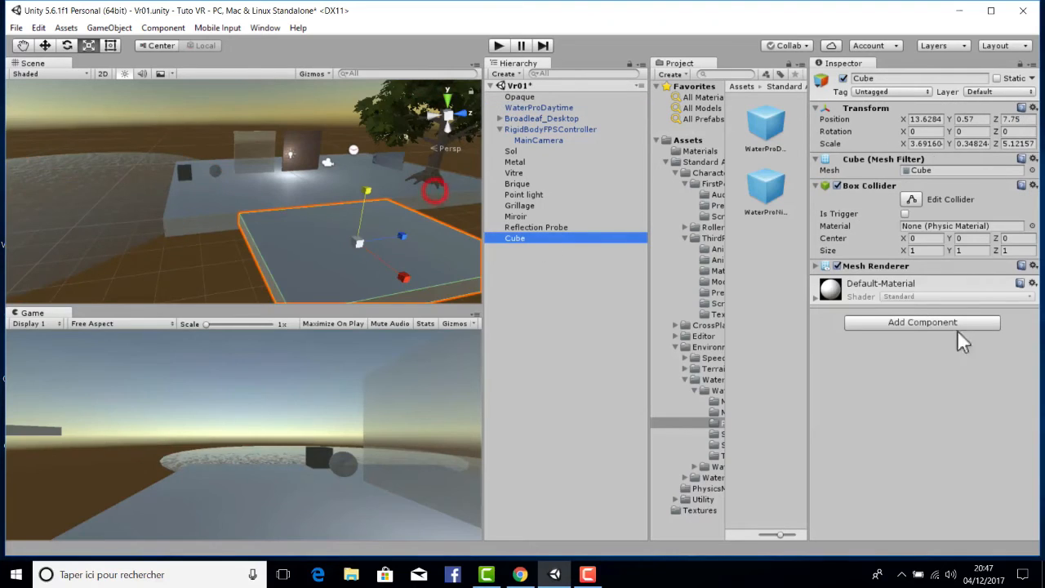
click(911, 320)
text(wa)
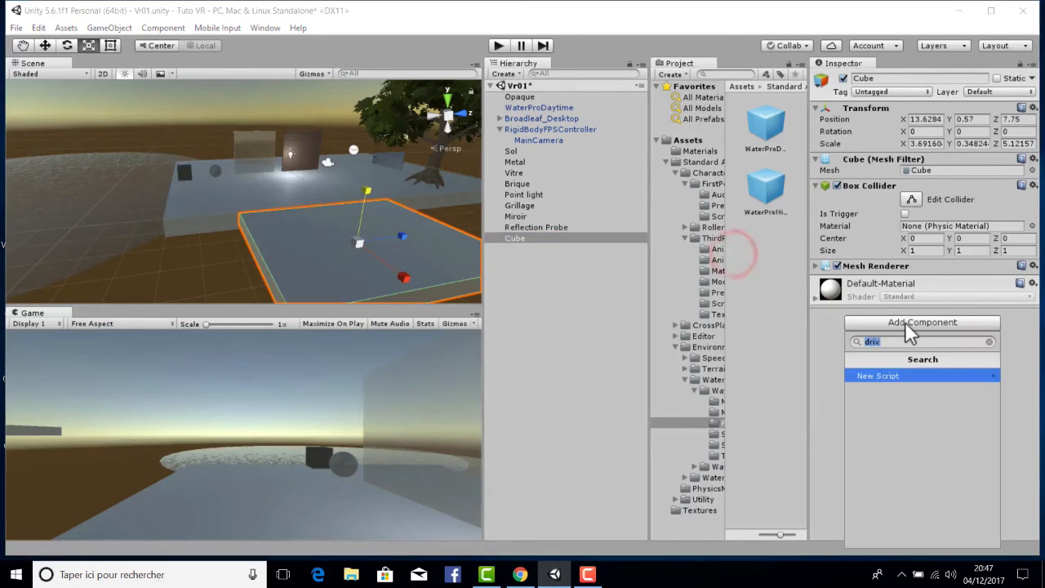
text(ter)
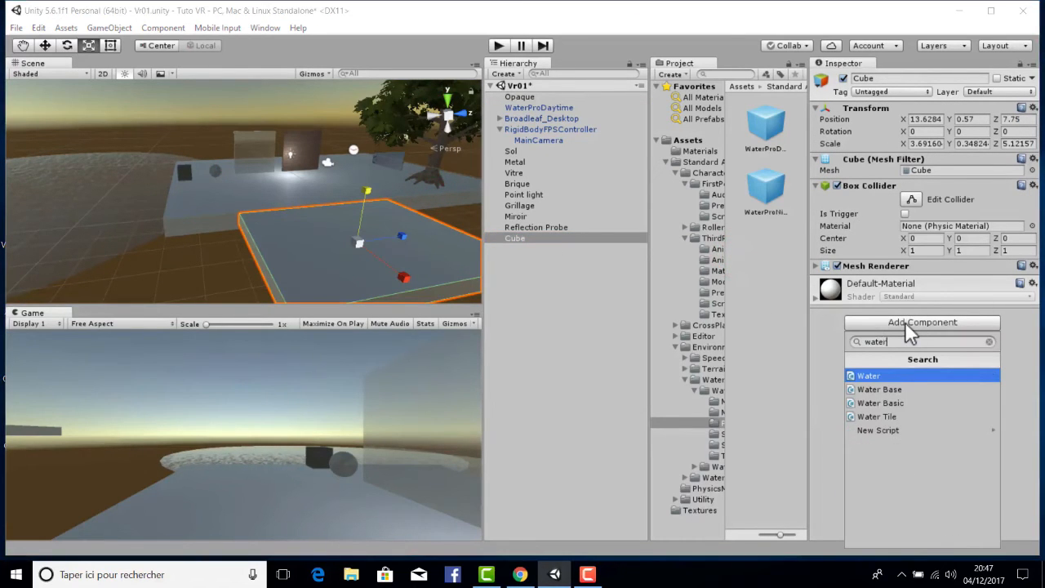
click(874, 375)
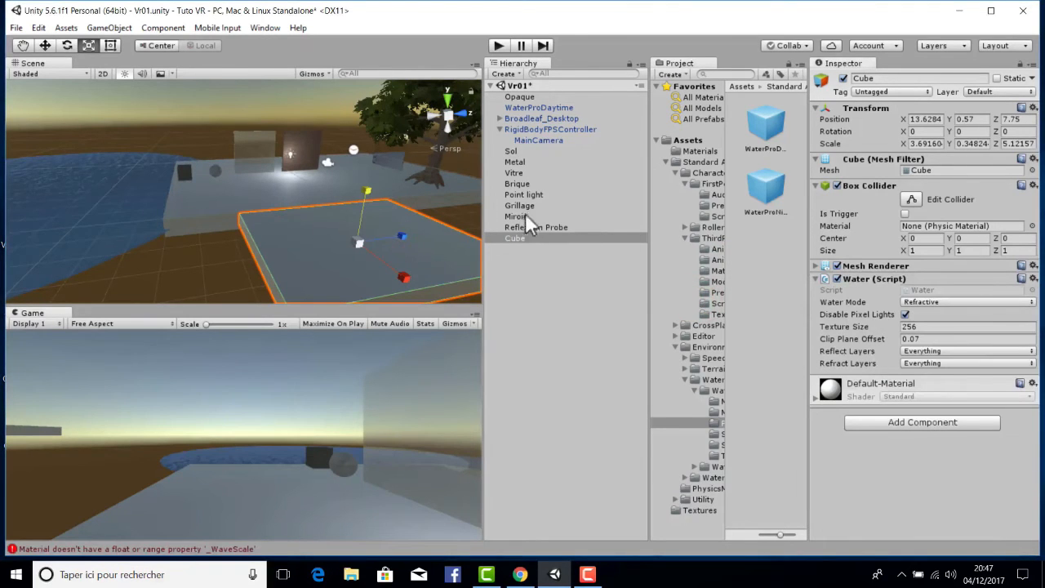
Search the project for "waterpro" and apply the WaterProDaytime material to the flattened cube.
double_click(536, 106)
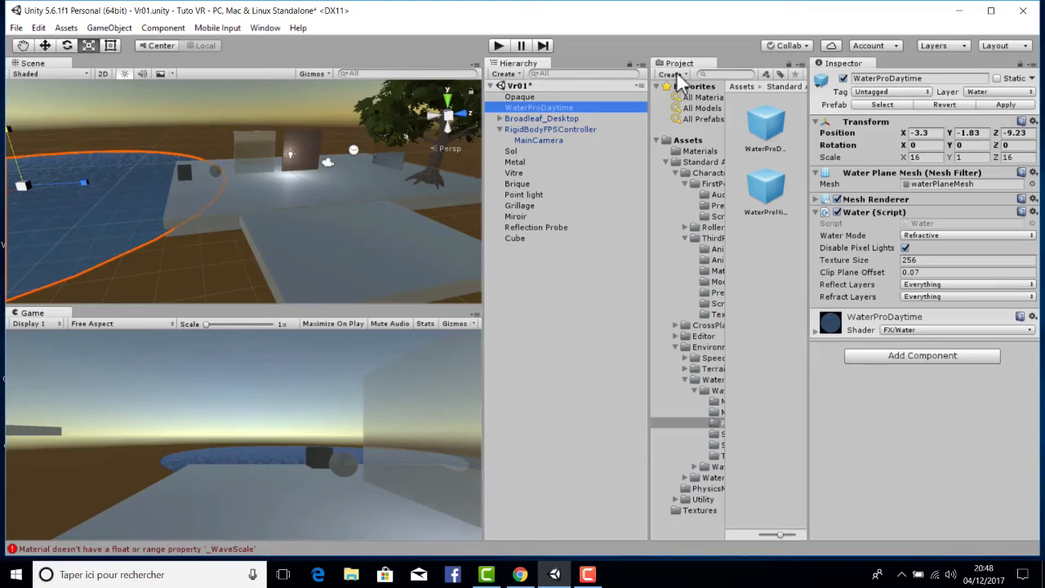
click(716, 73)
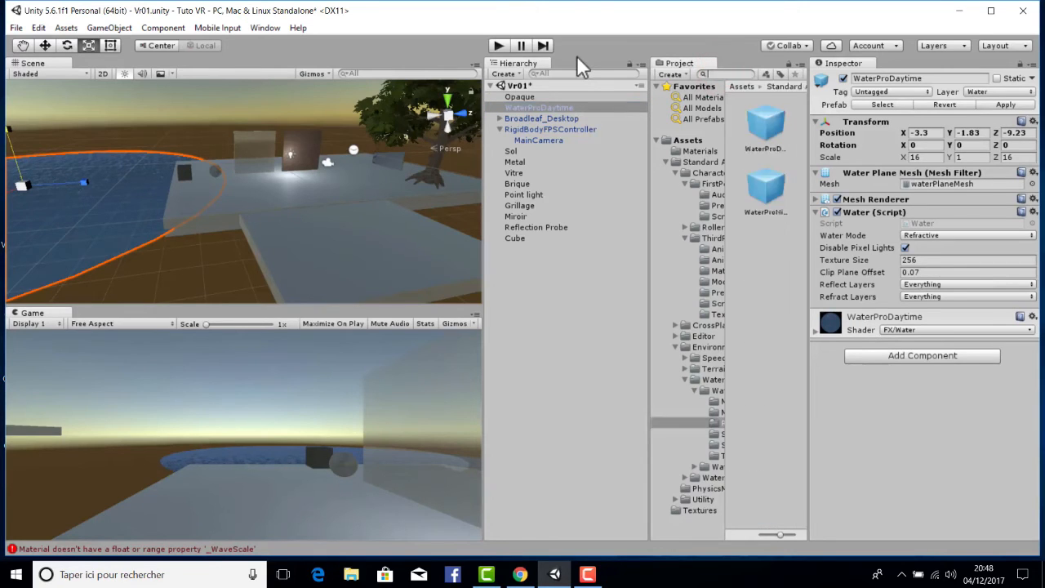
text(waterpro)
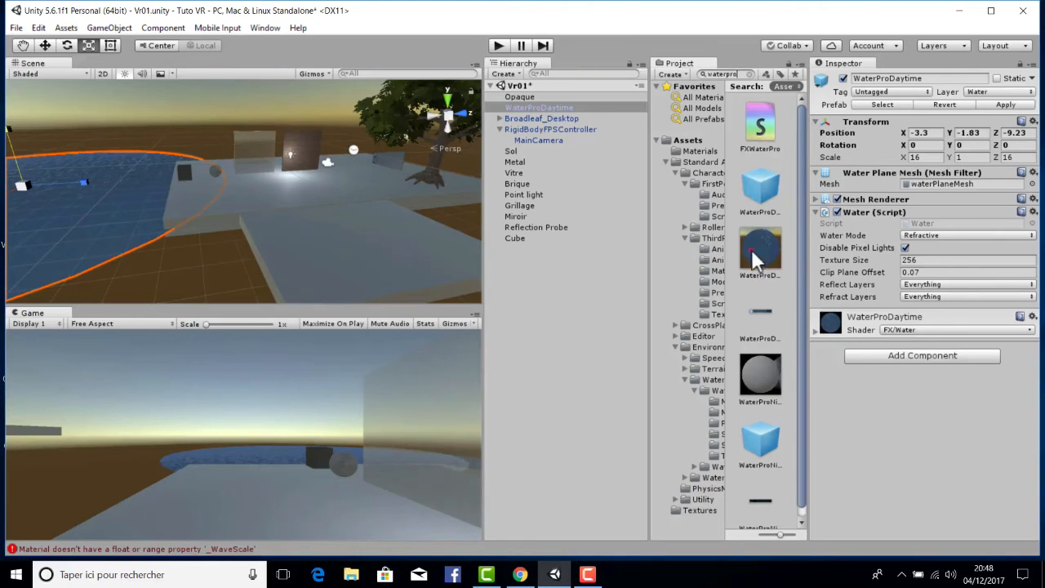
drag(751, 250, 387, 252)
Examine the reflections on the water slab and briefly test the scene in play mode.
right_drag(389, 251, 382, 219)
middle_drag(382, 219, 298, 147)
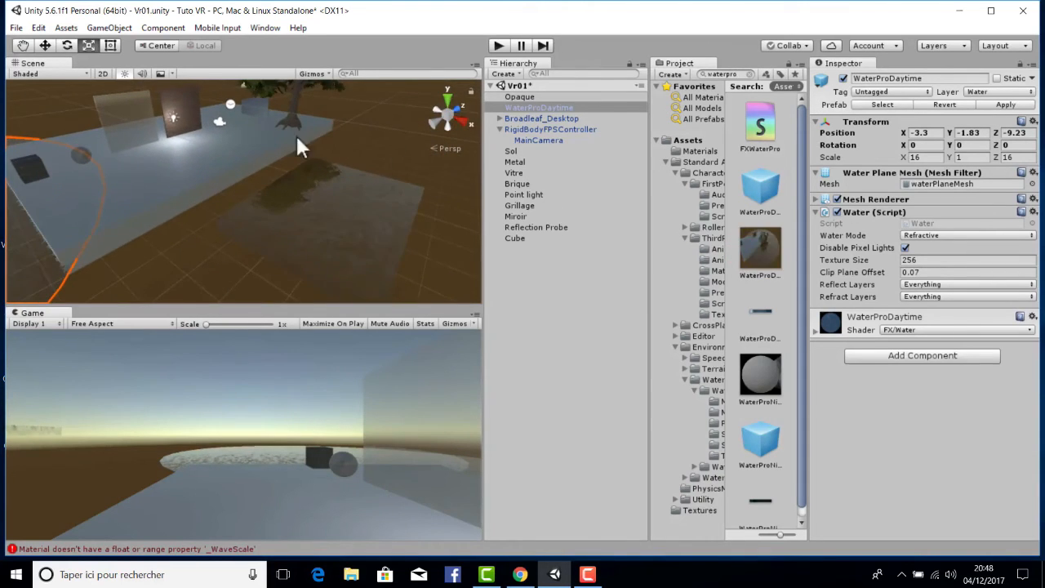
click(497, 46)
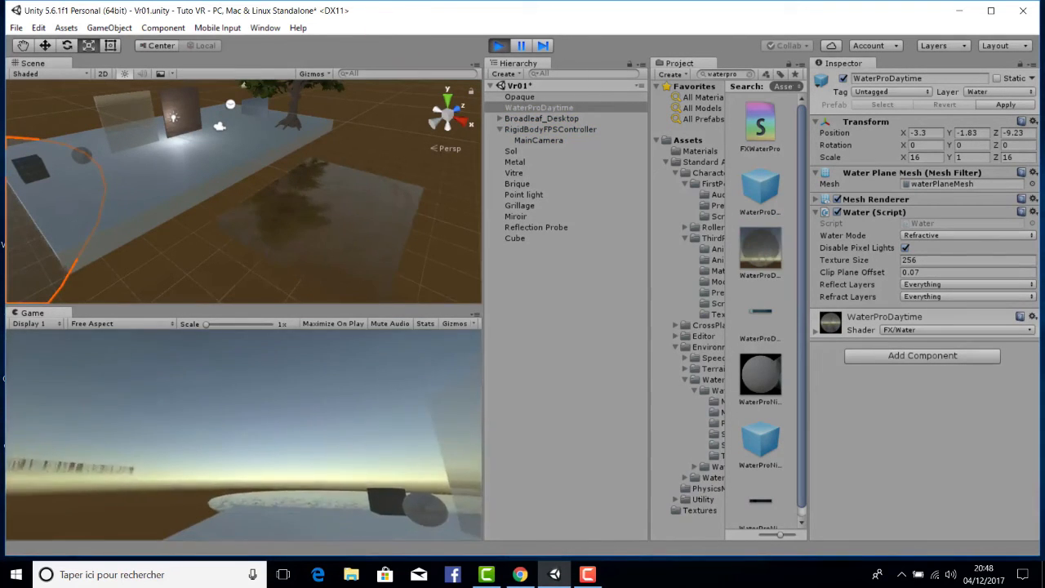
click(497, 46)
Lower the water slab to about Y -1.08 and move it towards the floor to about X 9.04.
click(347, 184)
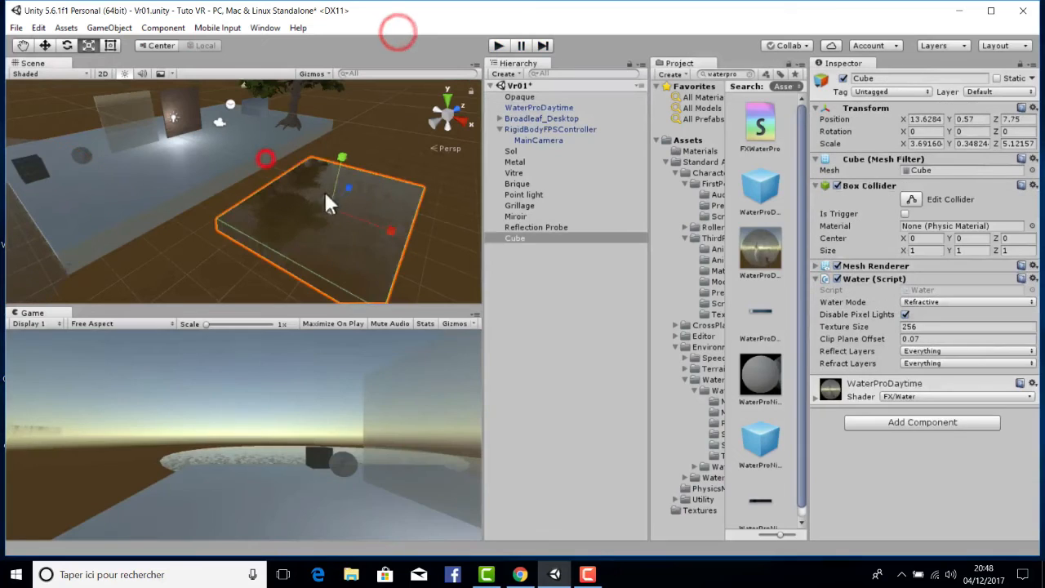
click(45, 45)
drag(341, 175, 343, 225)
drag(368, 280, 195, 240)
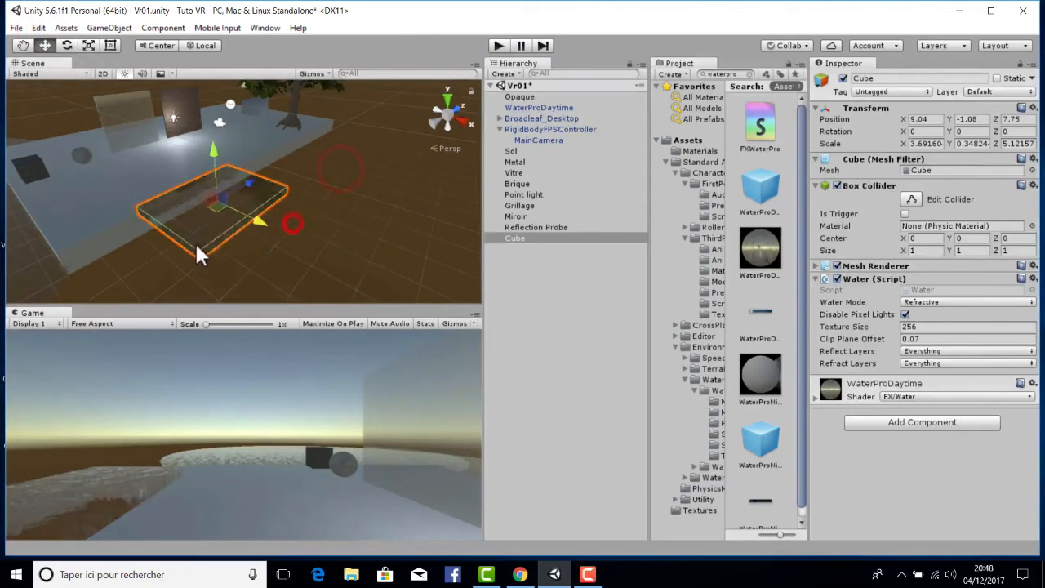
Move the water slab to about X 8.3, Y -1.7 beside the floor and walk around it in play mode.
mouse_move(203, 148)
mouse_down()
mouse_move(217, 163)
mouse_move(210, 145)
mouse_up()
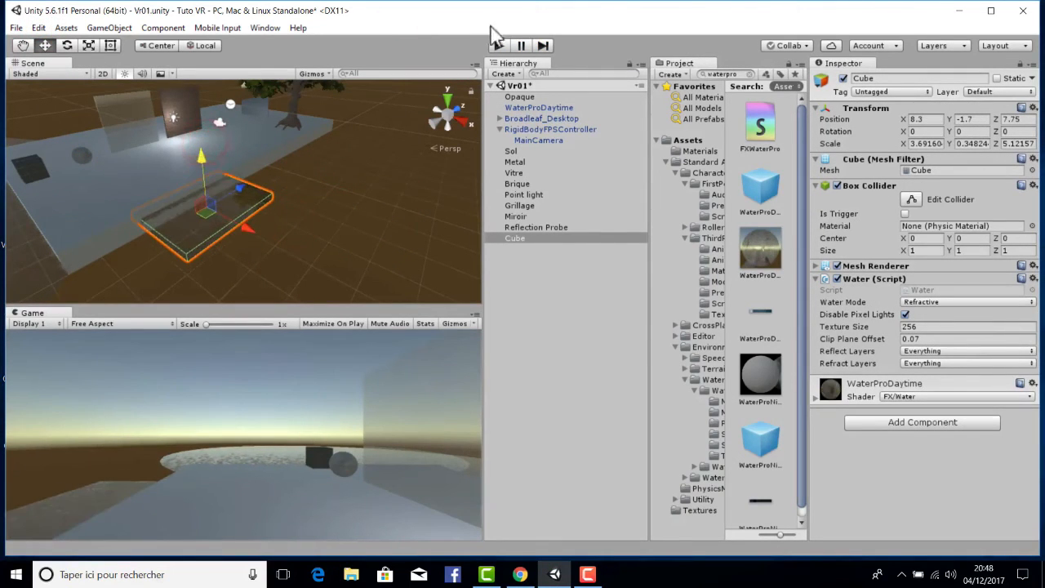
click(497, 46)
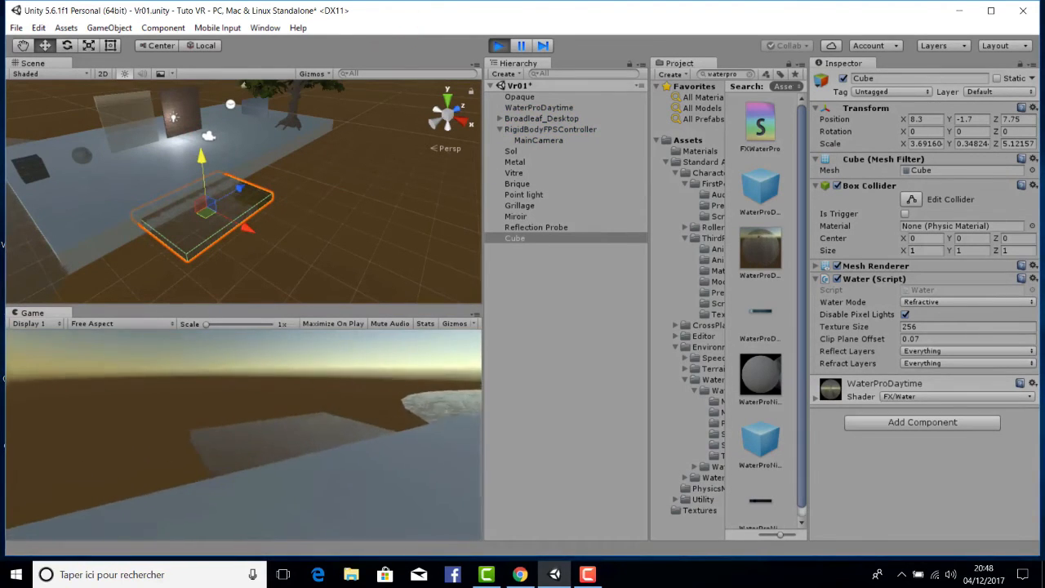
key(d)
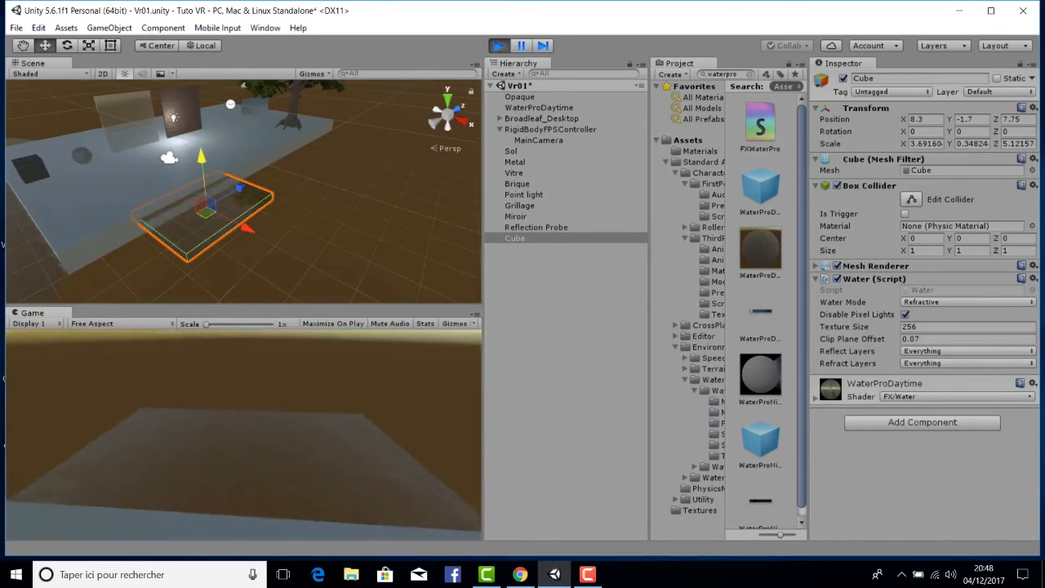
key(a)
key(s)
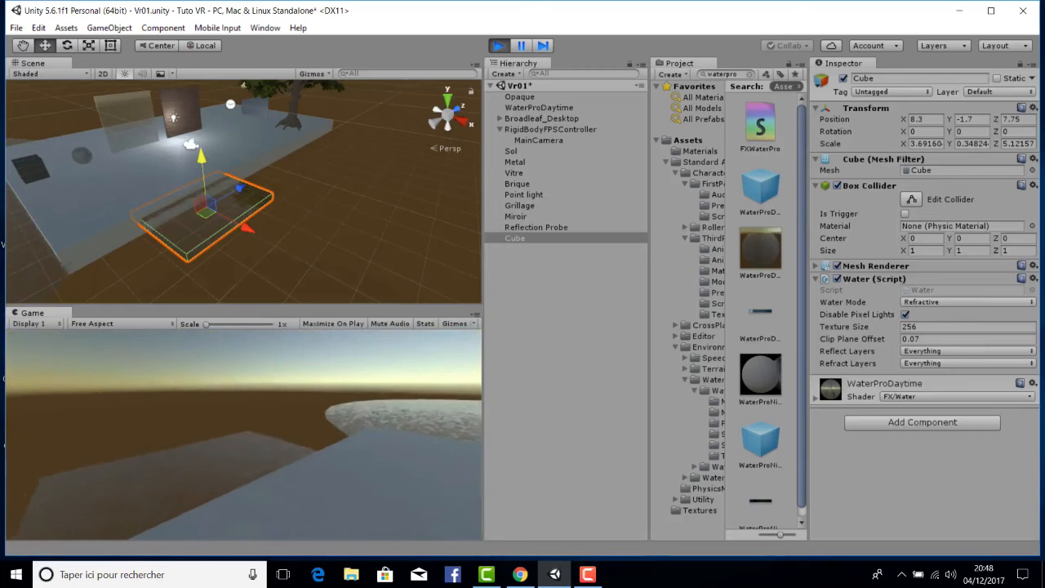
key(w)
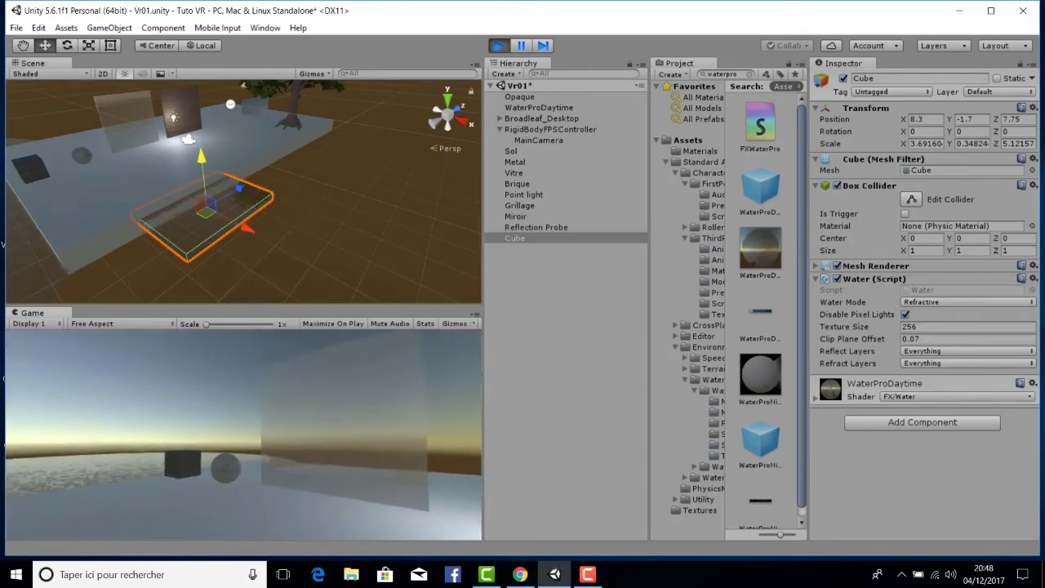
click(498, 44)
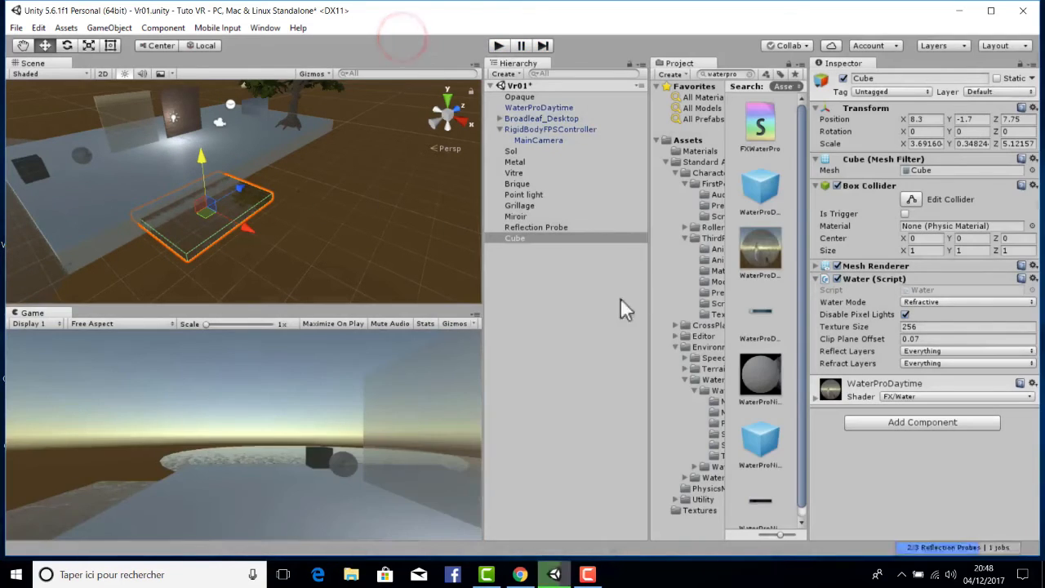
Add a 3D Terrain object to the scene and frame it together with the existing floor.
right_drag(222, 209, 106, 151)
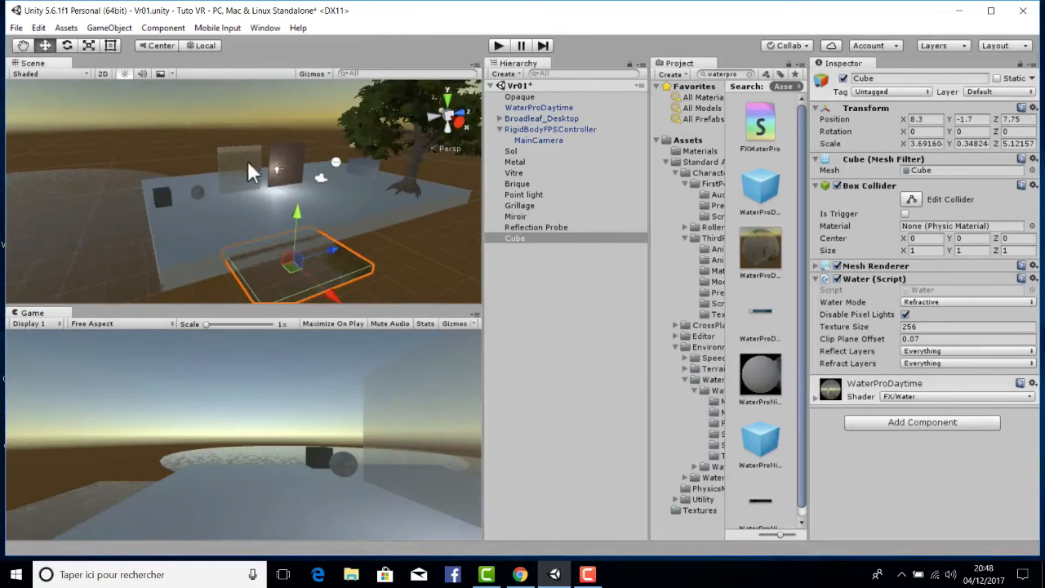
right_drag(248, 161, 294, 175)
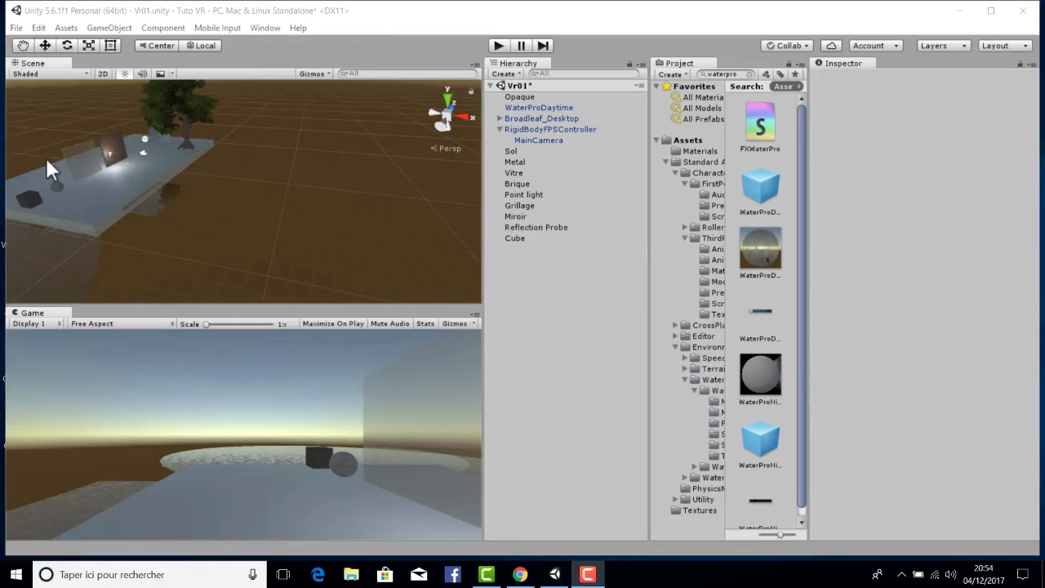
click(106, 27)
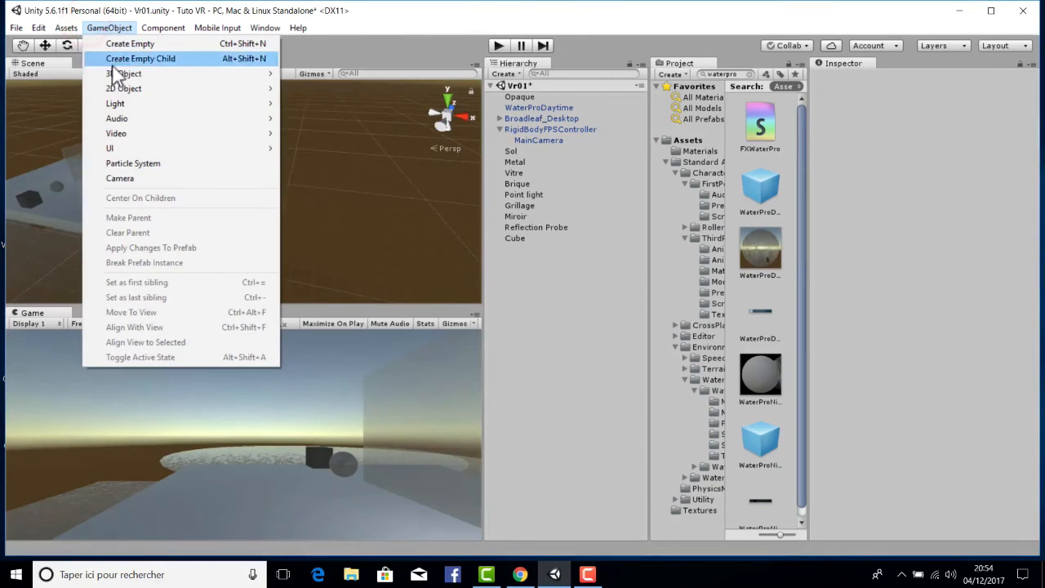
mouse_move(120, 80)
click(333, 189)
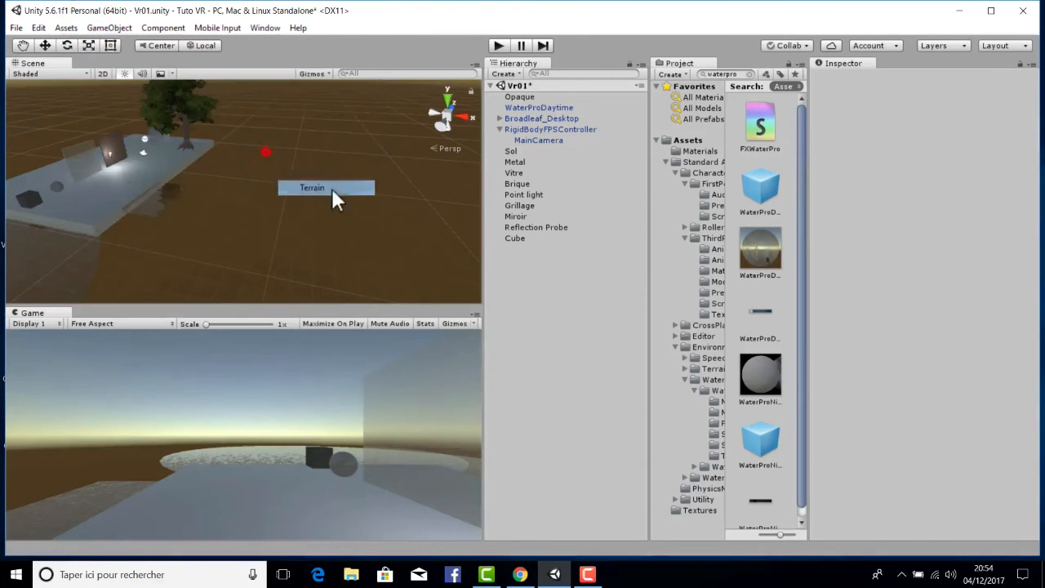
scroll(300, 158, down, 3)
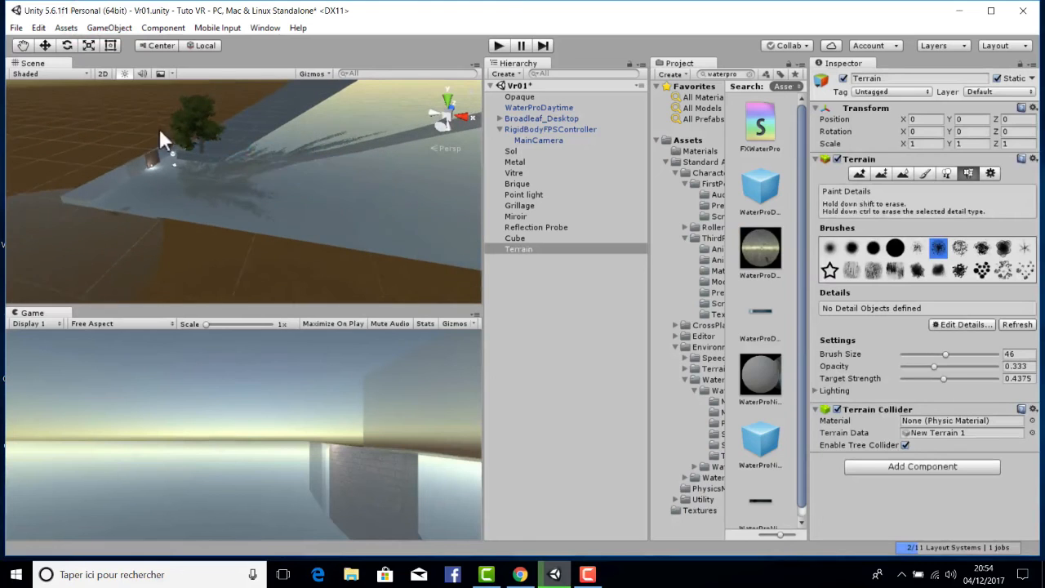
scroll(319, 171, down, 3)
right_drag(319, 171, 204, 224)
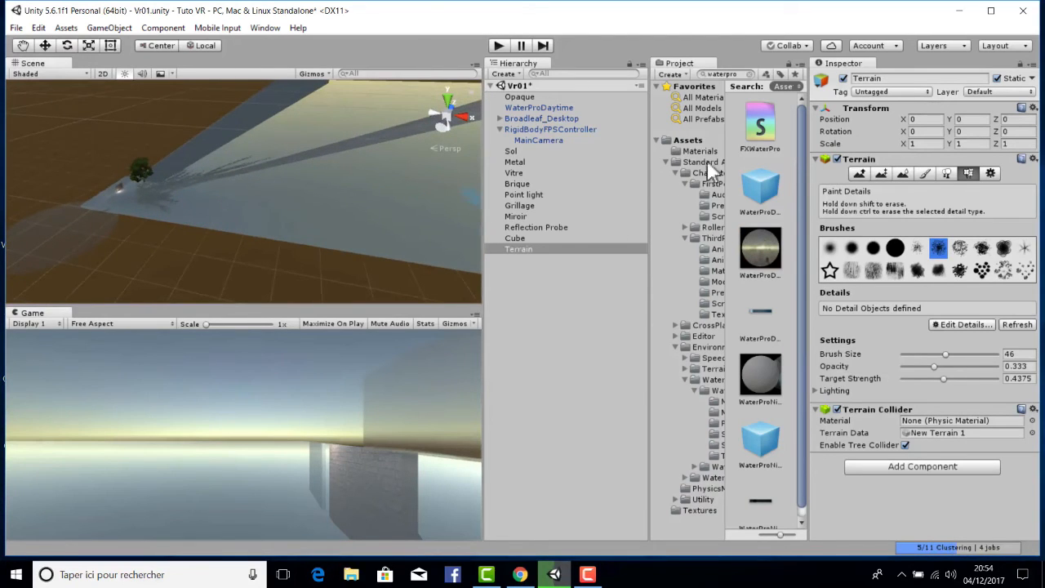
Set the terrain's width, length and height to 50 in the terrain settings.
click(989, 173)
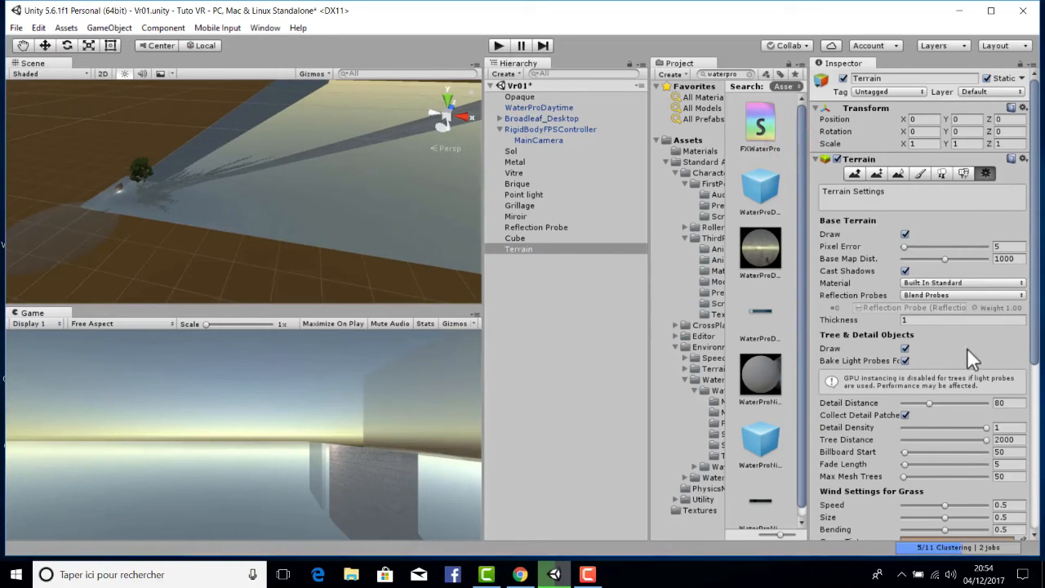
scroll(966, 347, down, 5)
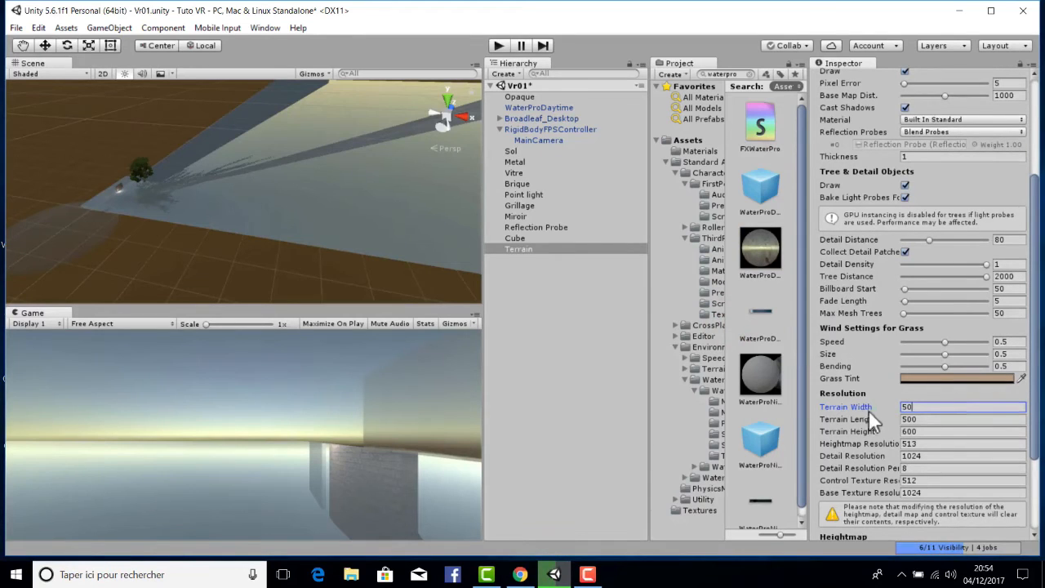
key(Tab)
text(50)
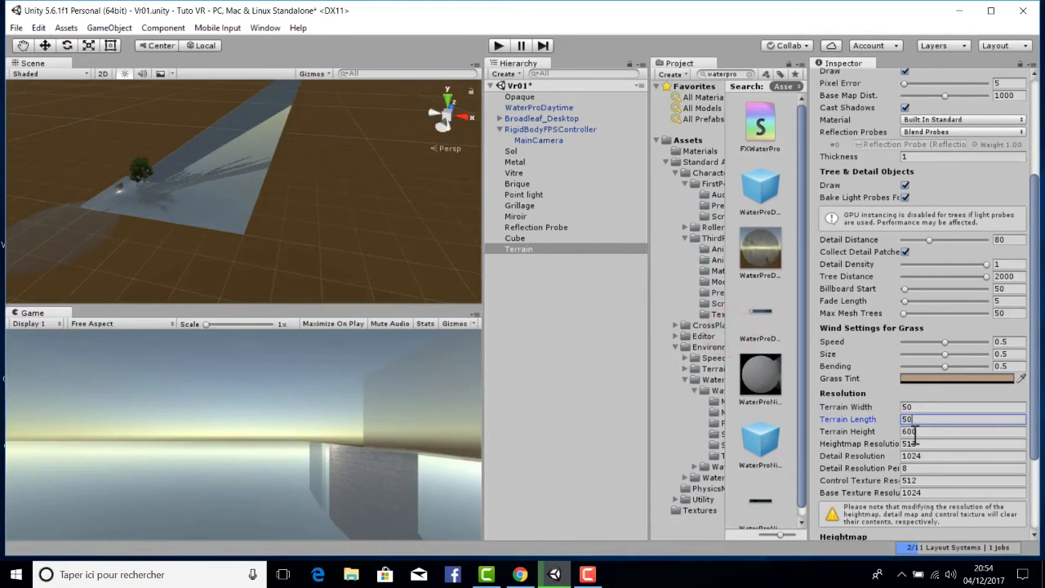
key(Tab)
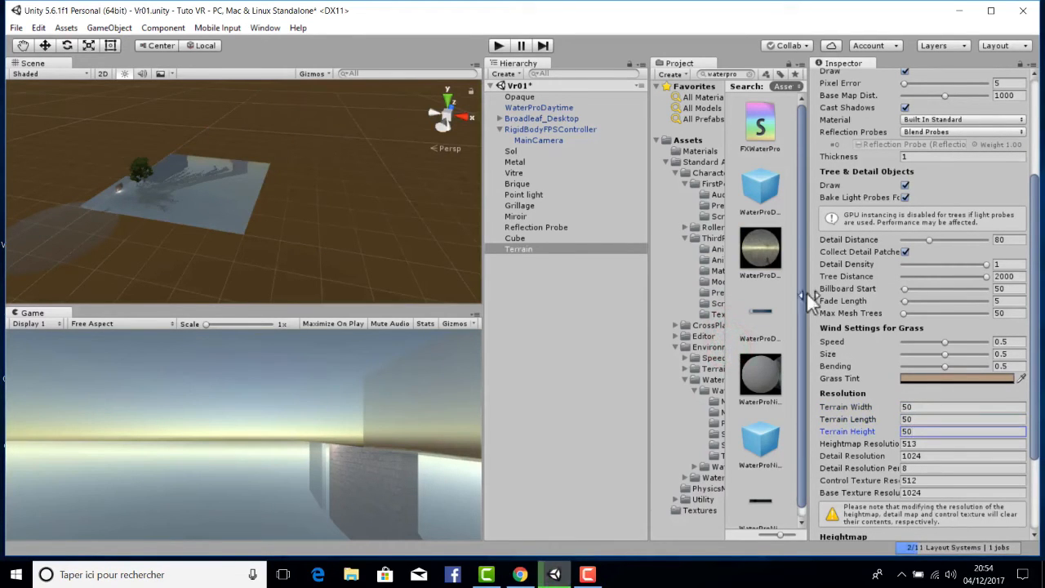
Move the terrain beside and below the existing floor, to about X 9.3, Y -5.2.
right_drag(323, 234, 198, 139)
scroll(300, 228, up, 4)
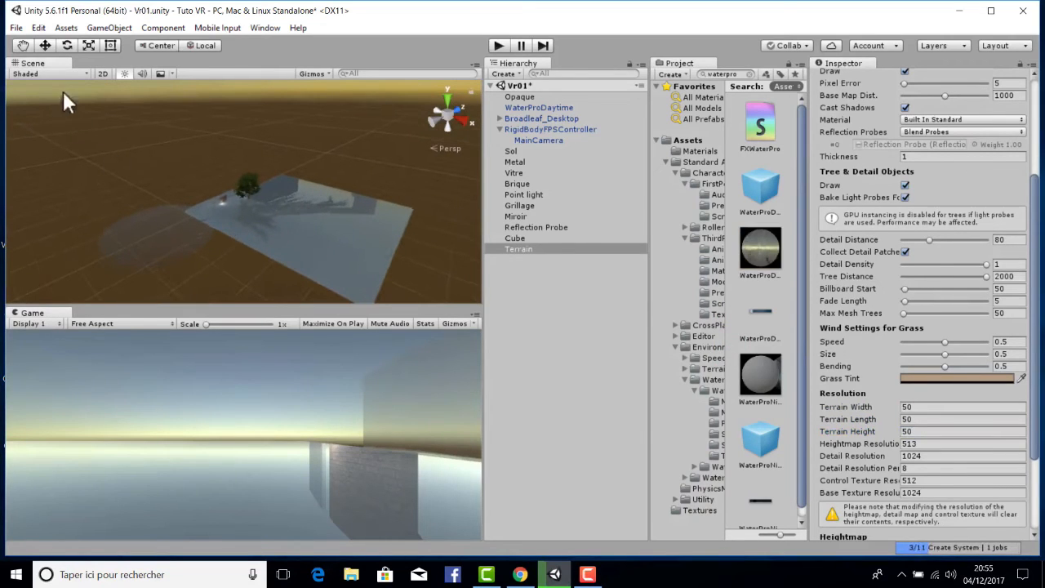
click(45, 46)
drag(353, 228, 388, 250)
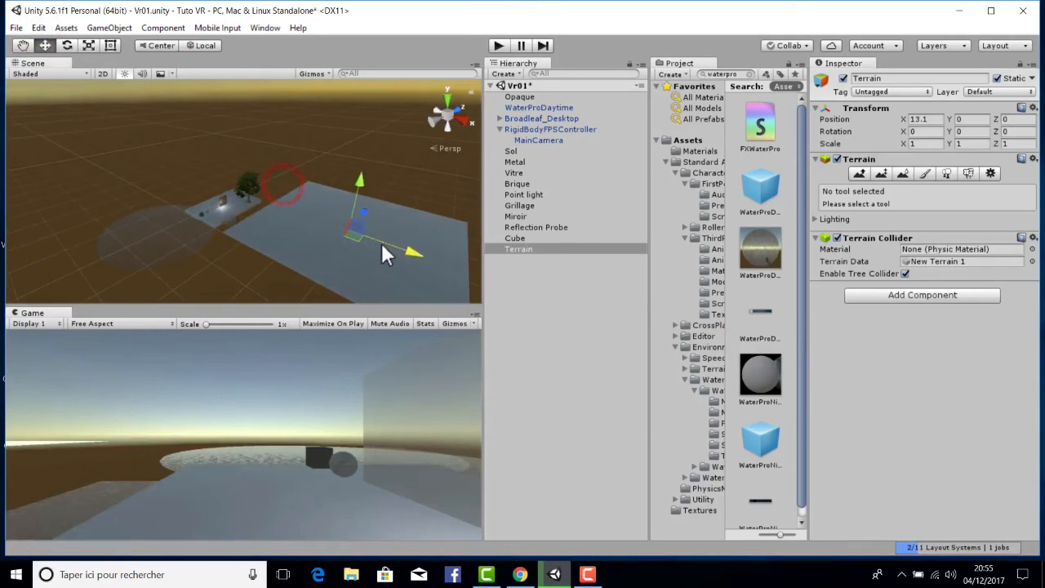
drag(357, 179, 358, 192)
drag(405, 259, 391, 257)
right_drag(378, 245, 302, 222)
drag(385, 243, 385, 250)
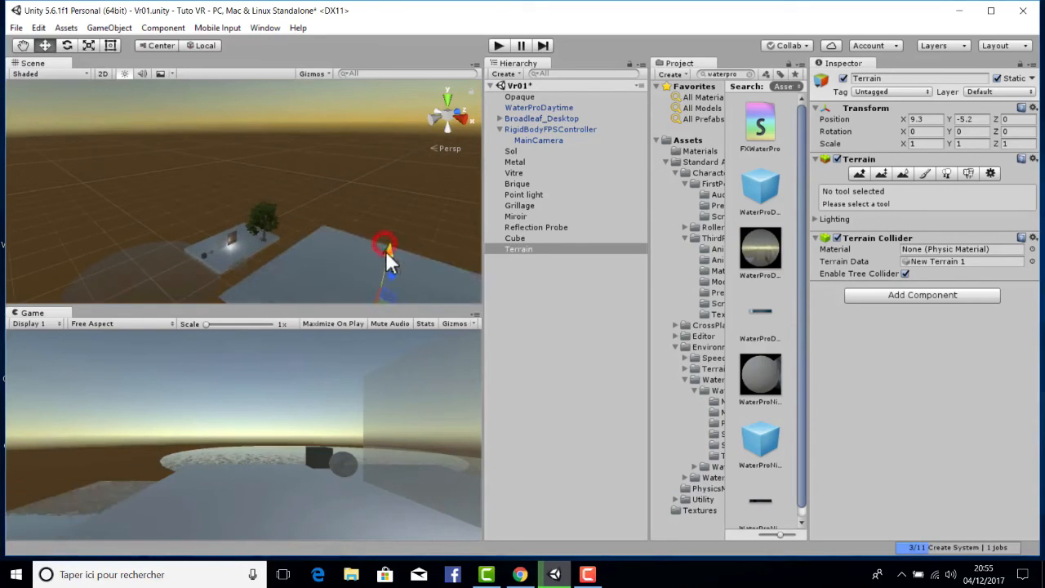
key(f)
scroll(304, 173, up, 5)
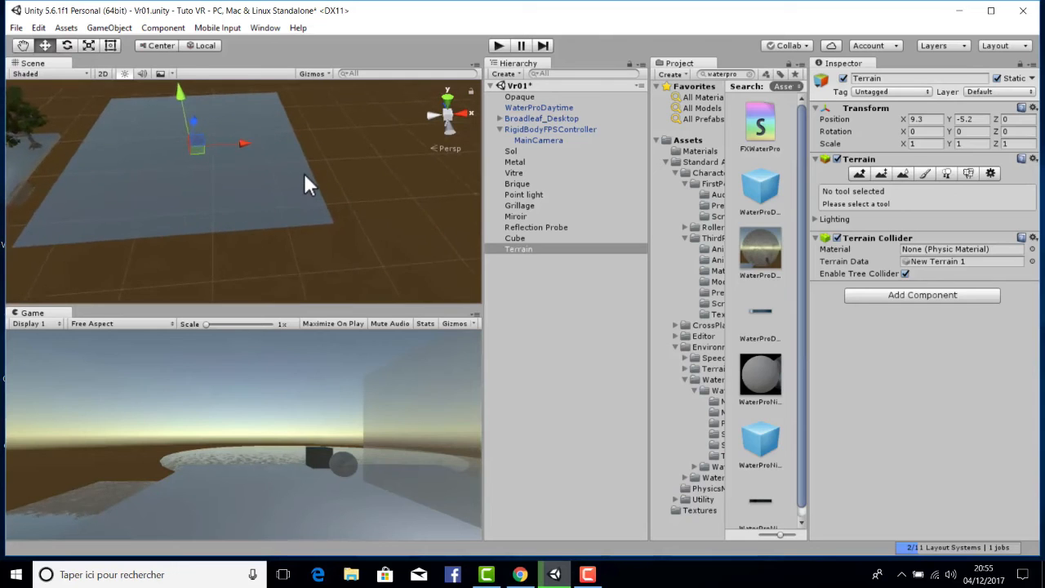
Review the terrain's settings, from the base terrain and tree options to the resolution and heightmap values.
right_drag(386, 244, 205, 181)
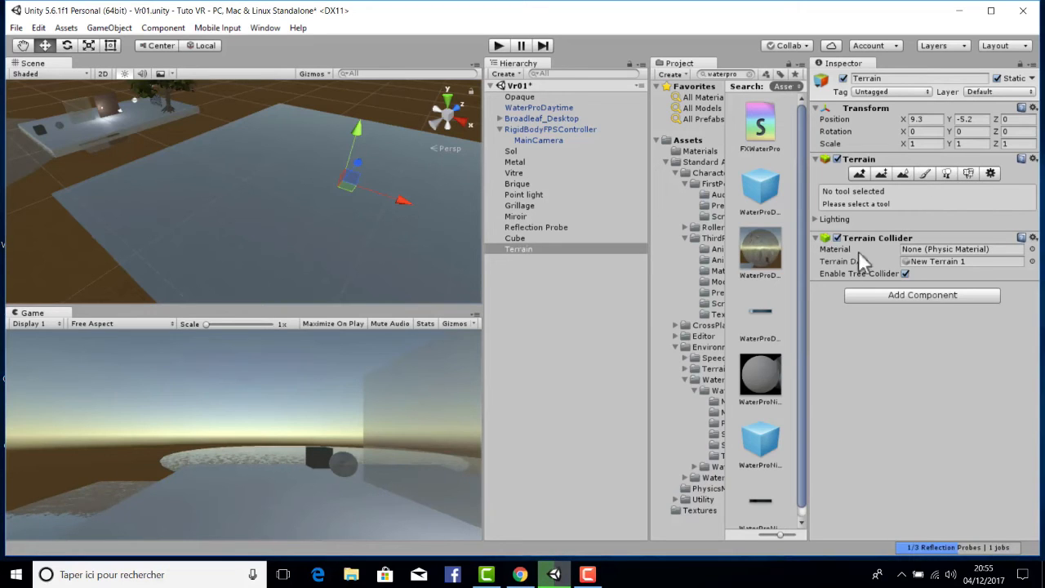
mouse_move(169, 184)
right_down()
mouse_move(285, 179)
mouse_move(175, 182)
right_up()
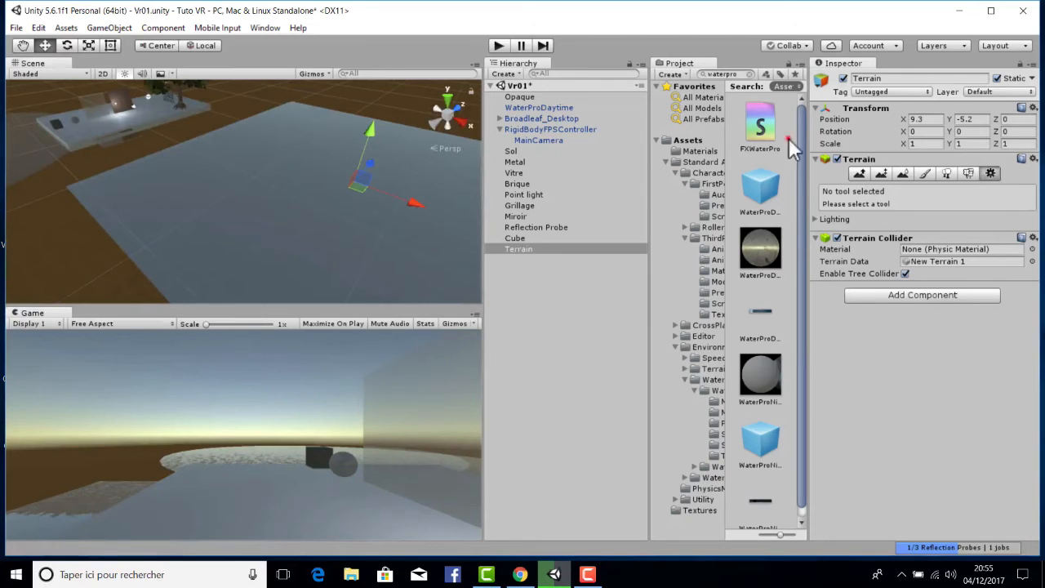
click(990, 173)
scroll(942, 293, down, 5)
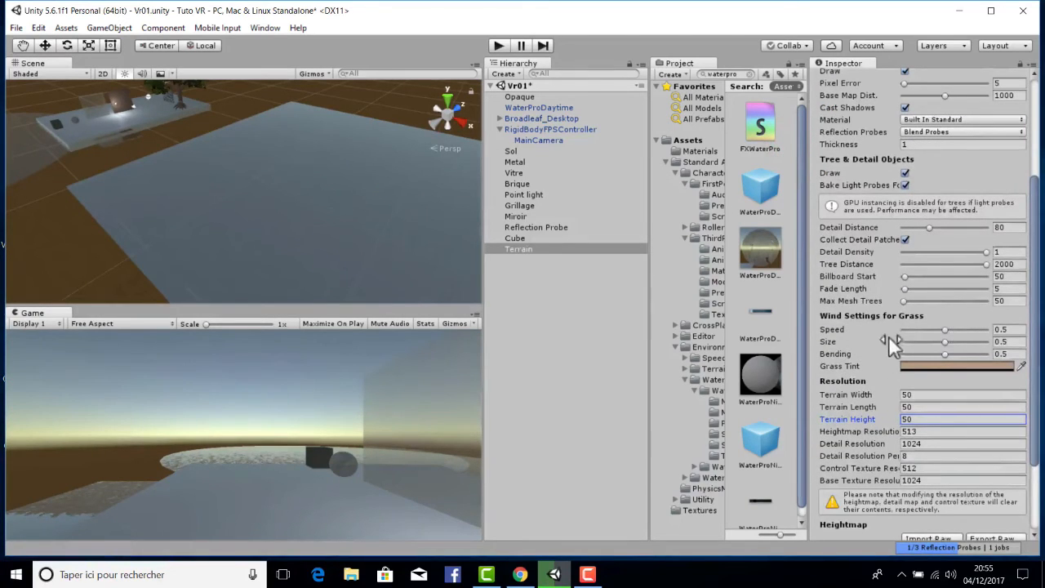
scroll(889, 237, up, 1)
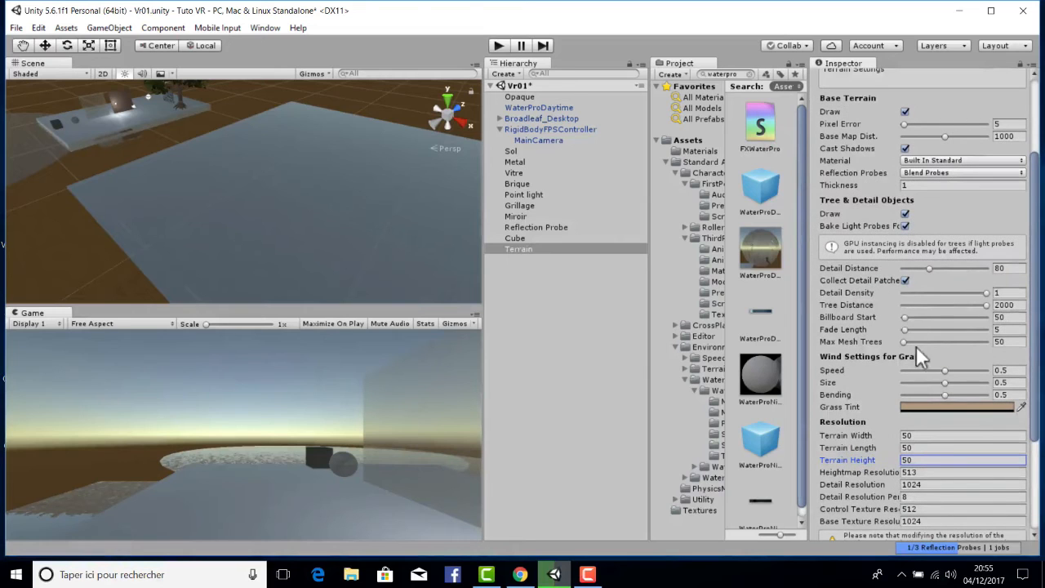
scroll(879, 466, down, 4)
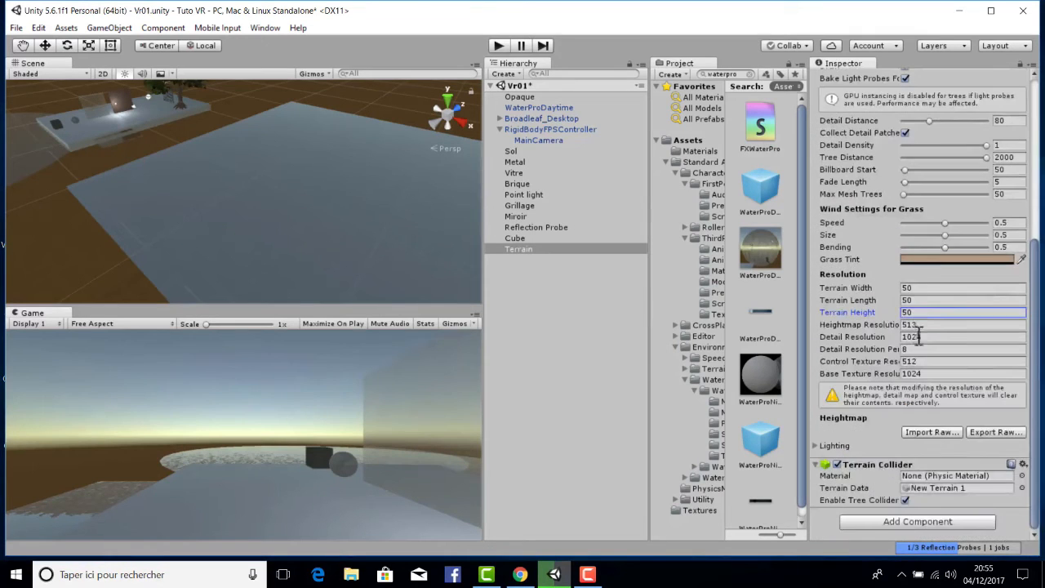
scroll(990, 237, up, 7)
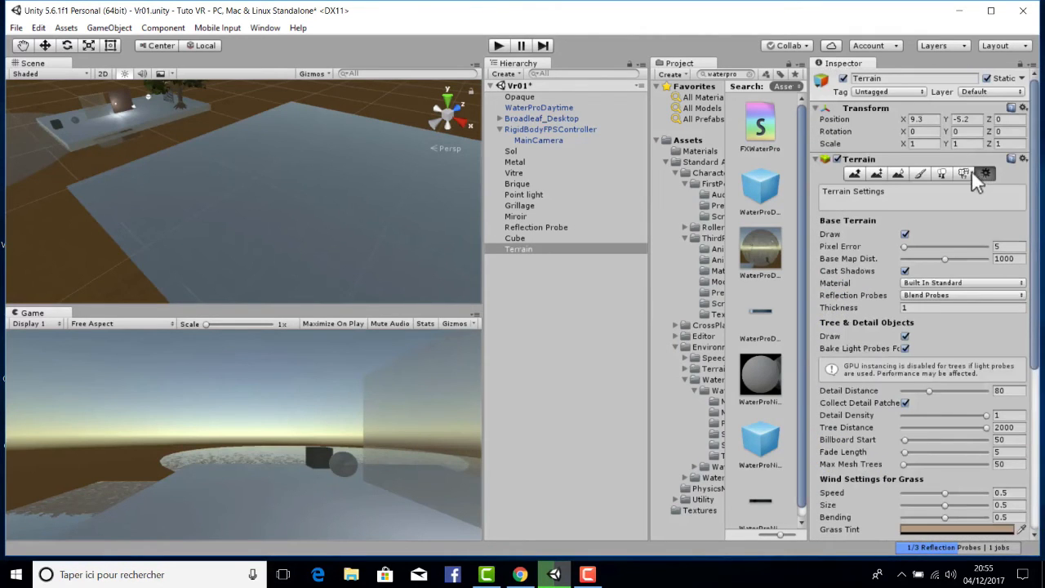
Raise parts of the terrain with the Raise / Lower Terrain tool, using the largest solid round brush at size 90 and opacity 42.
click(853, 174)
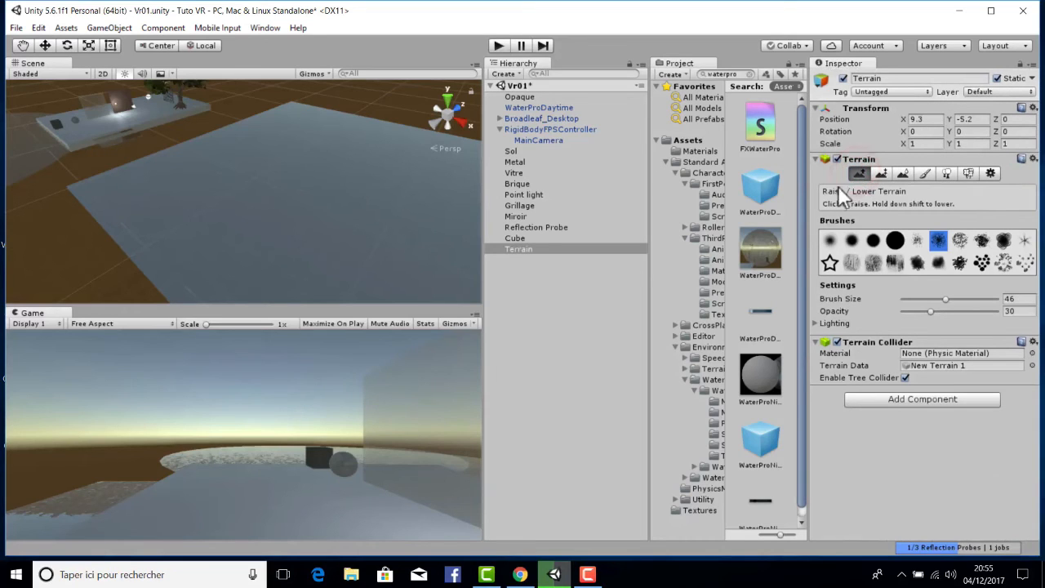
click(894, 240)
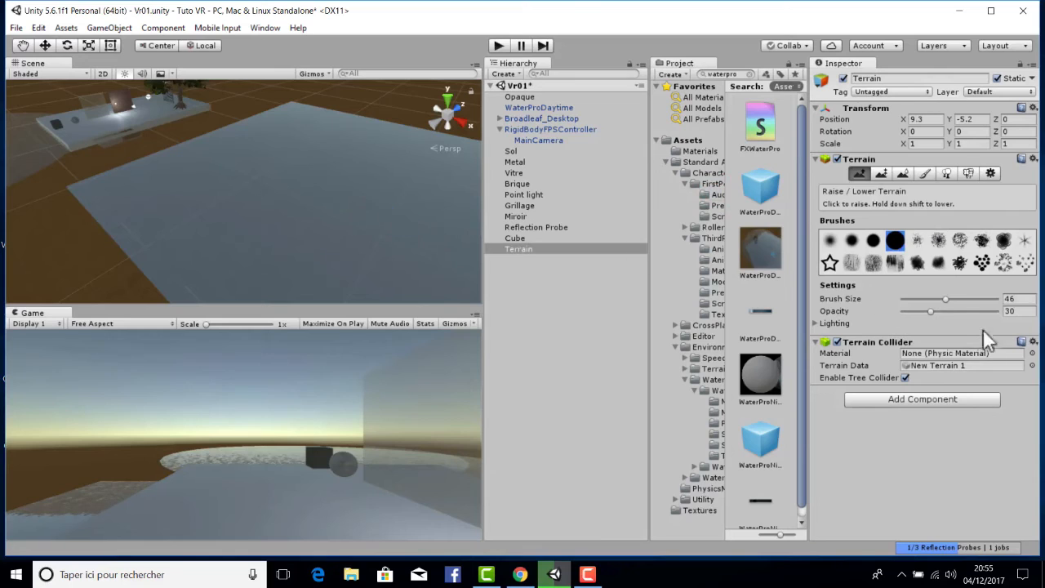
mouse_move(946, 298)
mouse_down()
mouse_move(970, 299)
mouse_move(939, 311)
mouse_move(987, 299)
mouse_up()
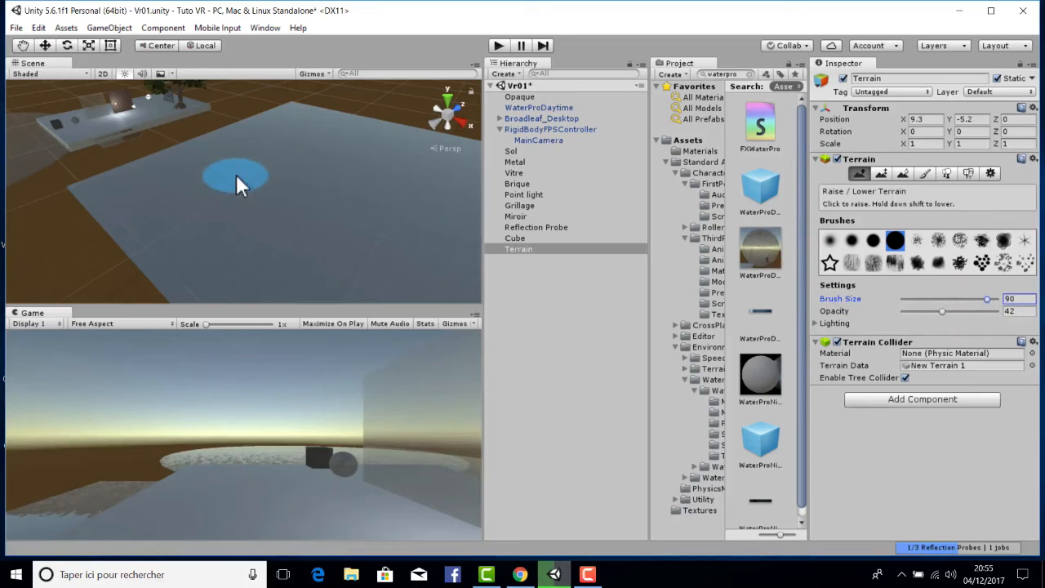
click(263, 201)
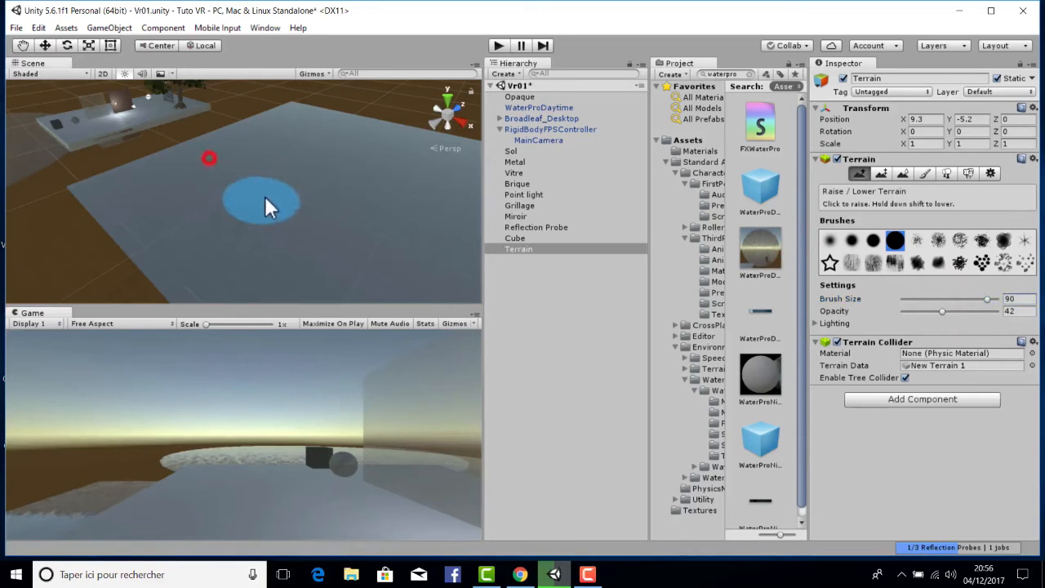
click(195, 208)
click(221, 204)
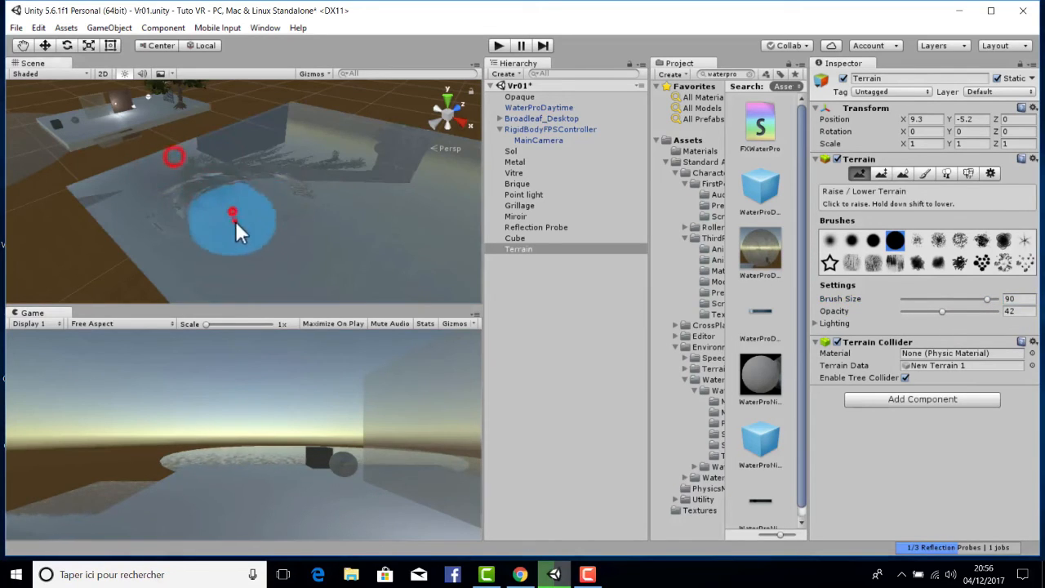
Raise overlapping mounds across the middle of the terrain with the large solid round brush at size 90, opacity 42.
click(238, 231)
click(236, 187)
click(205, 153)
middle_drag(296, 186, 311, 186)
mouse_move(217, 171)
right_down()
mouse_move(483, 117)
mouse_move(271, 157)
right_up()
click(104, 169)
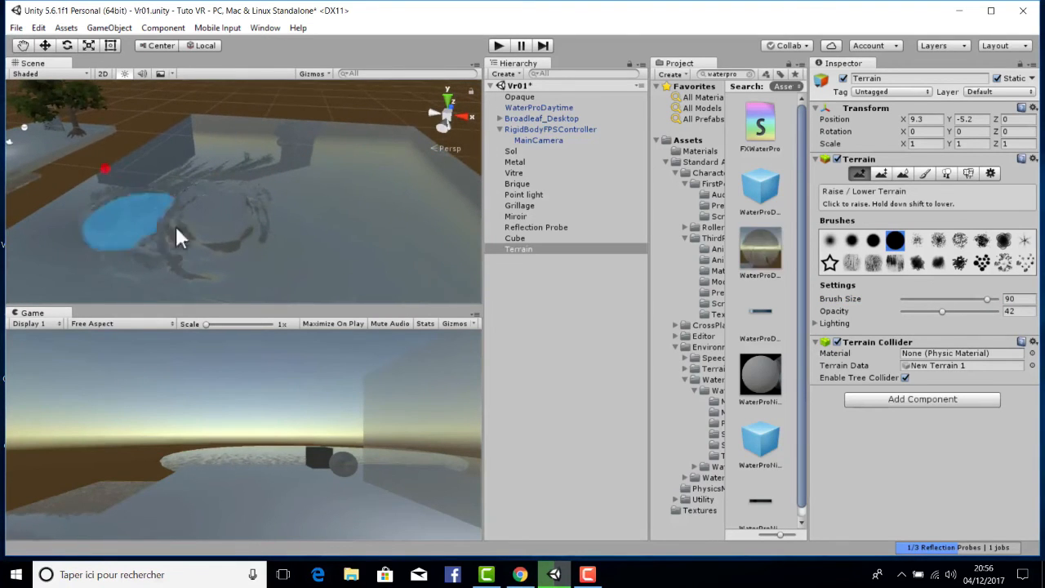
click(152, 157)
click(217, 164)
click(249, 163)
click(365, 205)
click(296, 232)
click(290, 249)
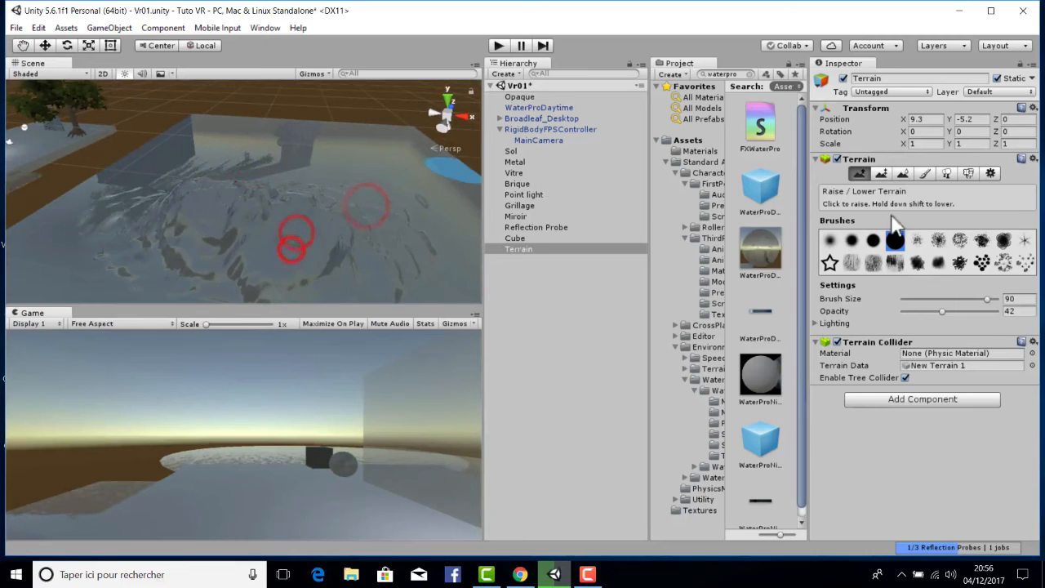
Raise rough, grainy relief over the mounds and toward the terrain's near side using a speckled, irregular brush.
click(937, 239)
click(257, 144)
click(345, 213)
click(373, 222)
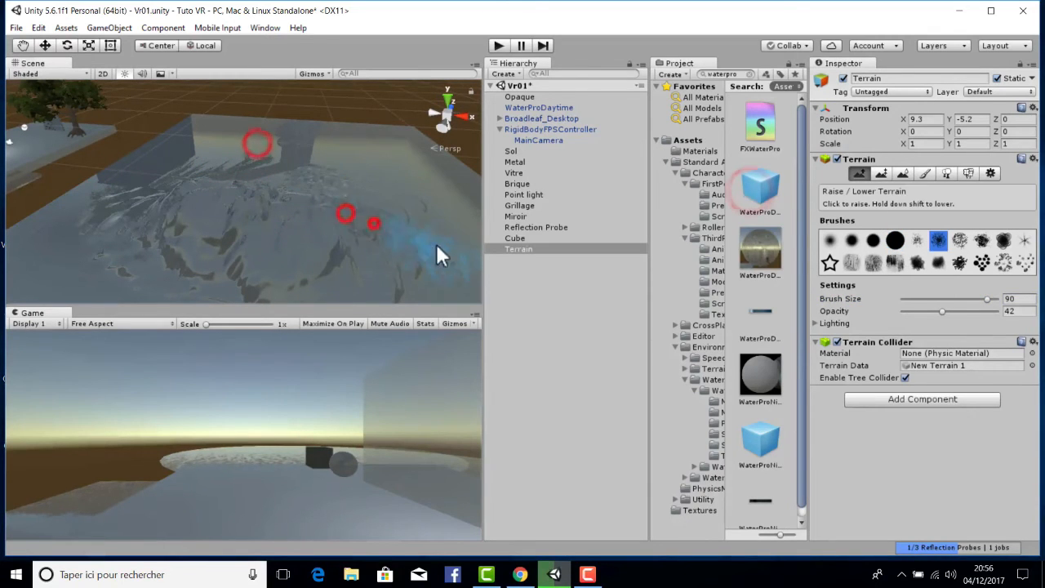
click(349, 198)
click(400, 271)
click(312, 248)
click(224, 193)
click(246, 163)
click(256, 155)
click(364, 203)
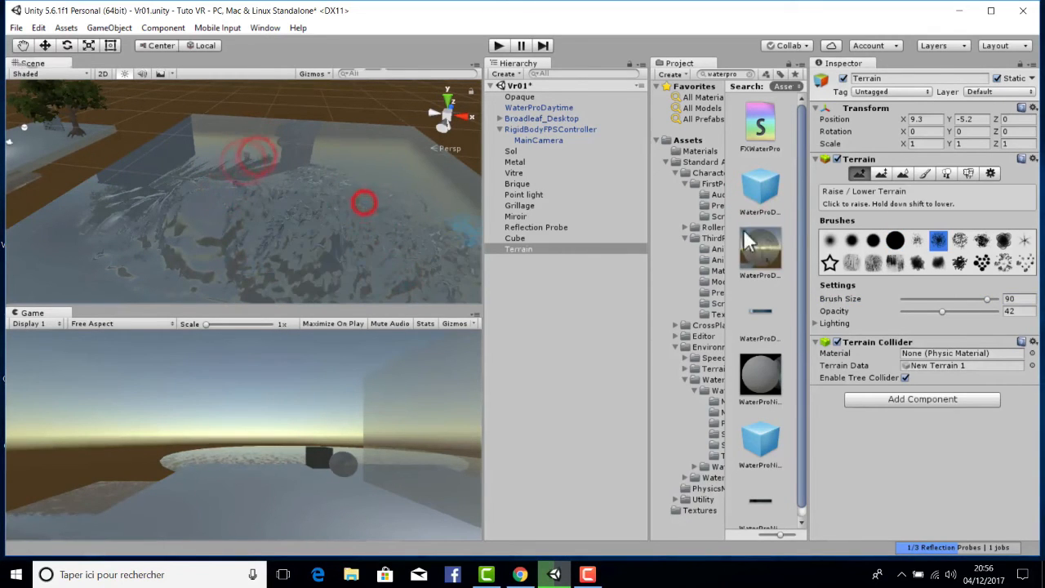
Add more raised texture over the central mounds with the streaky brush beside the star brush.
click(851, 262)
click(303, 191)
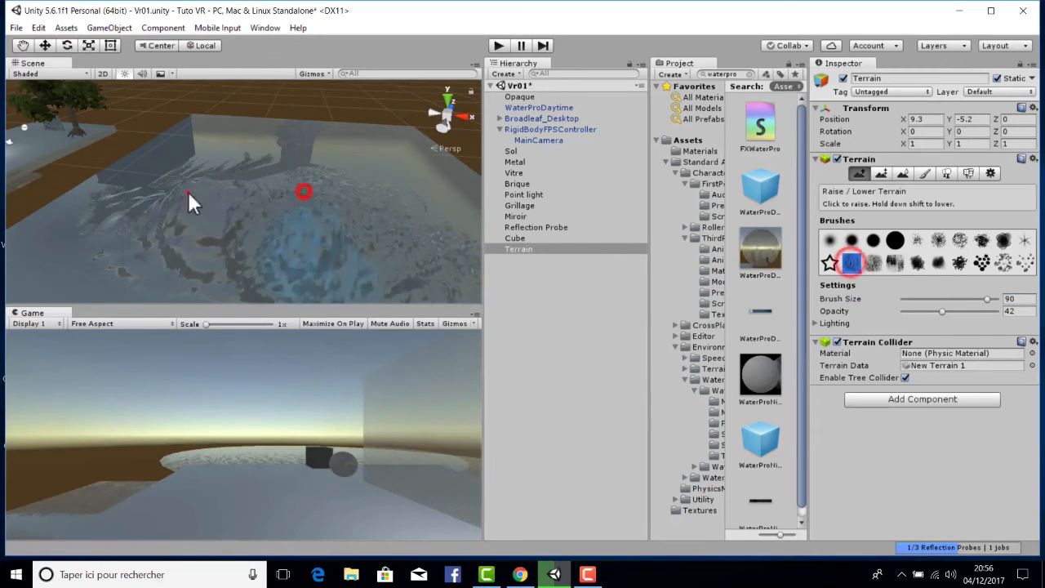
click(163, 187)
click(188, 195)
click(237, 201)
Build tall peaks in the centre of the terrain by raising it with the large solid round brush.
click(895, 239)
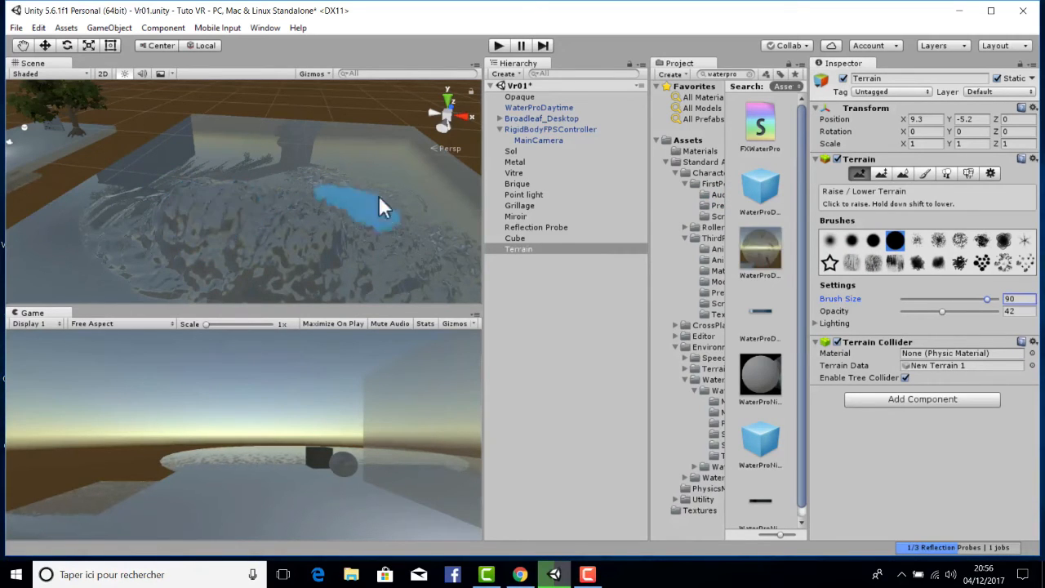
click(208, 195)
click(156, 170)
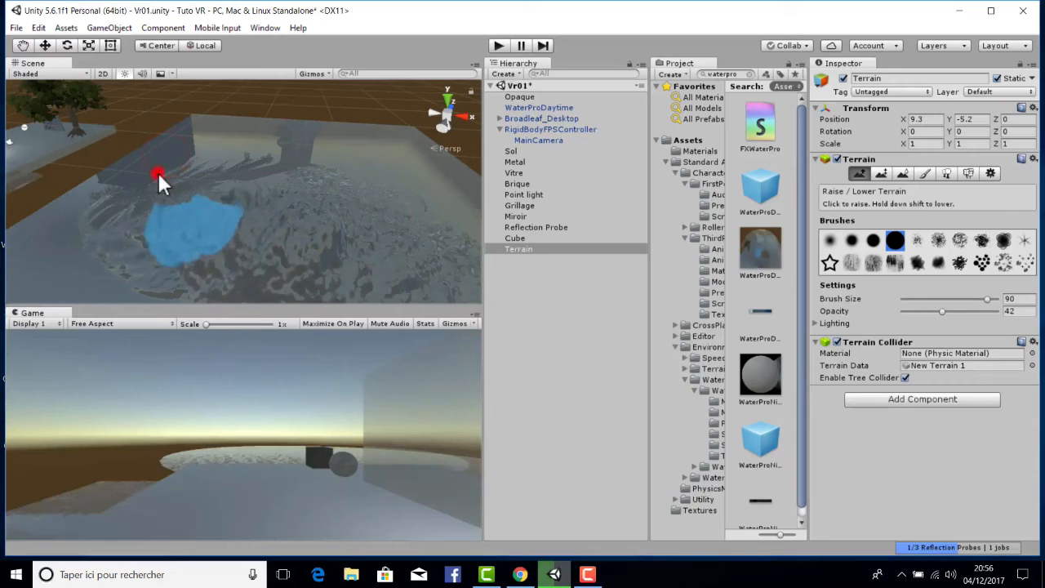
click(216, 212)
click(165, 177)
click(207, 216)
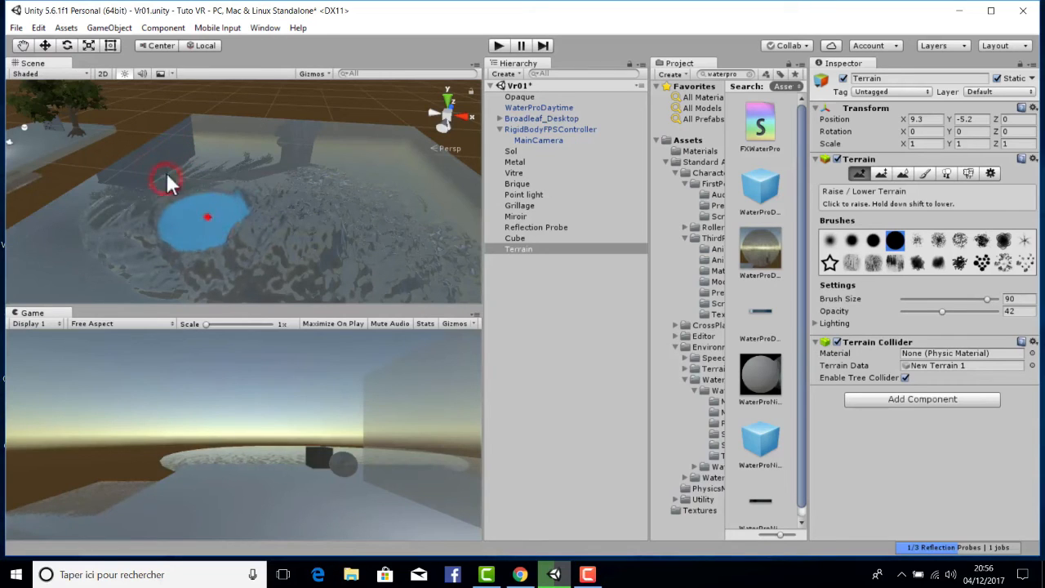
click(166, 173)
mouse_move(168, 174)
mouse_down()
mouse_move(240, 182)
mouse_move(187, 200)
mouse_move(228, 139)
mouse_move(368, 180)
mouse_up()
click(335, 184)
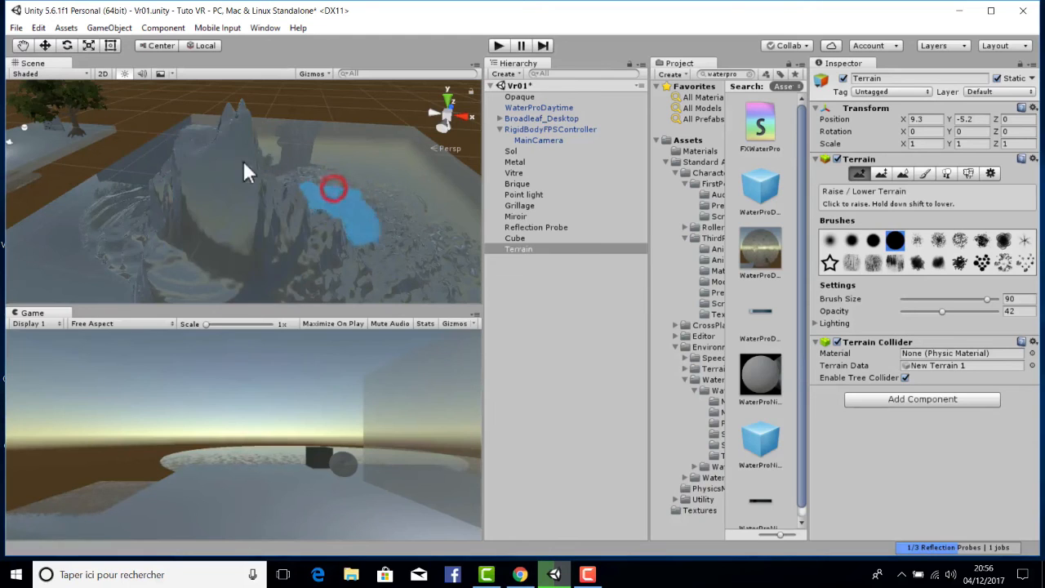
Lower the tall central peaks and the neighbouring slopes with the large solid round brush.
shift+click(180, 106)
shift+click(180, 105)
shift+click(230, 148)
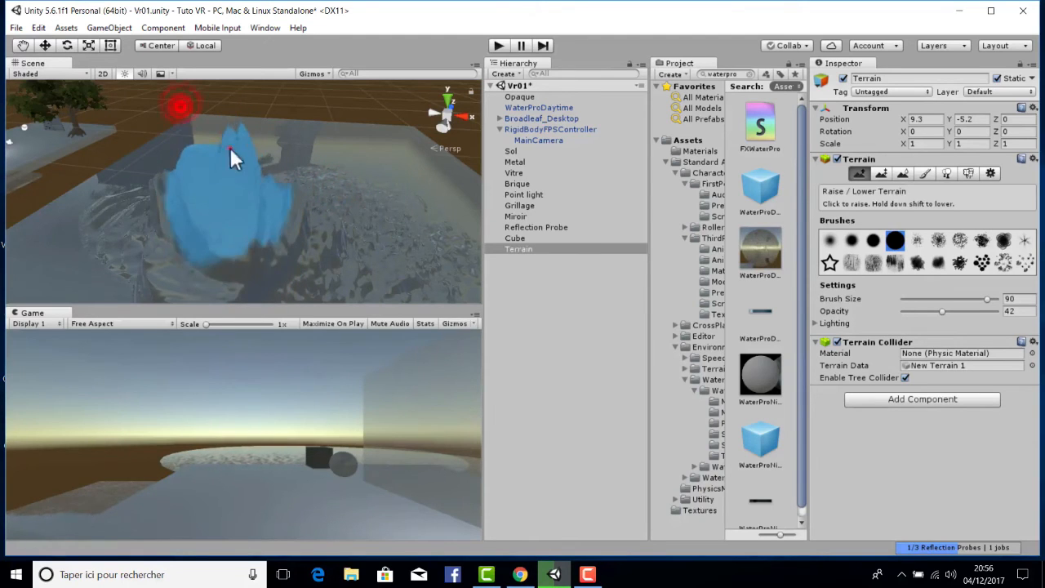
shift+click(182, 120)
shift+click(184, 127)
shift+click(217, 197)
shift+click(174, 159)
shift+click(136, 159)
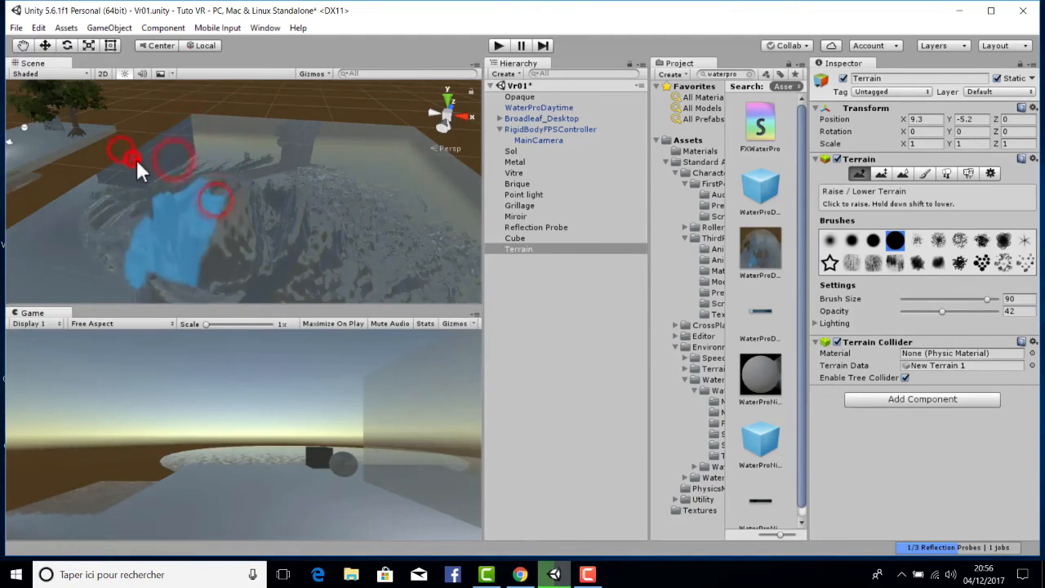
shift+click(136, 158)
shift+click(238, 198)
shift+click(190, 158)
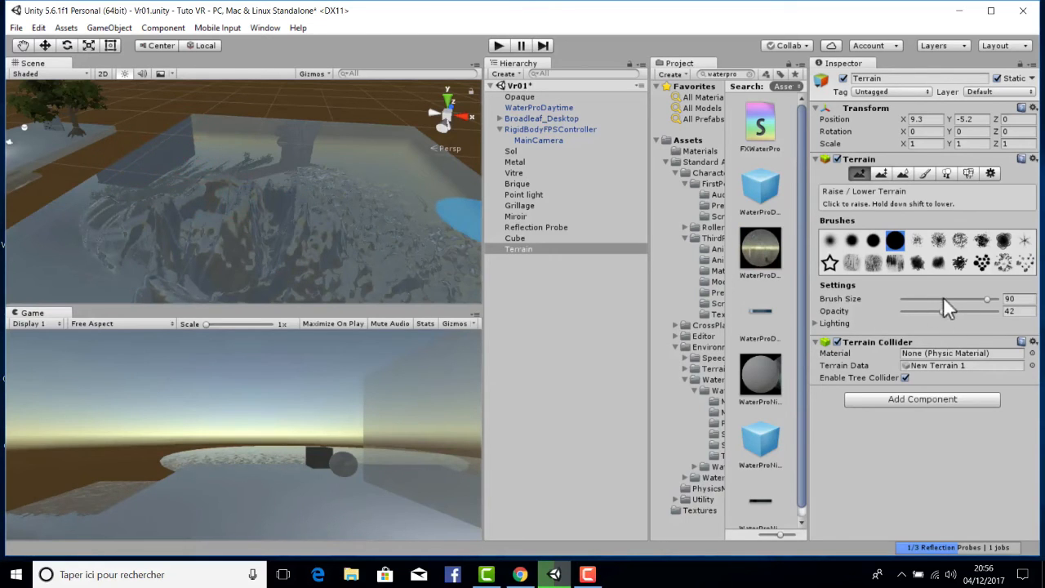
Reduce the brush size to 21 and sculpt small spots of the terrain, lowering the relief beside the central hill.
drag(986, 298, 922, 299)
shift+click(359, 220)
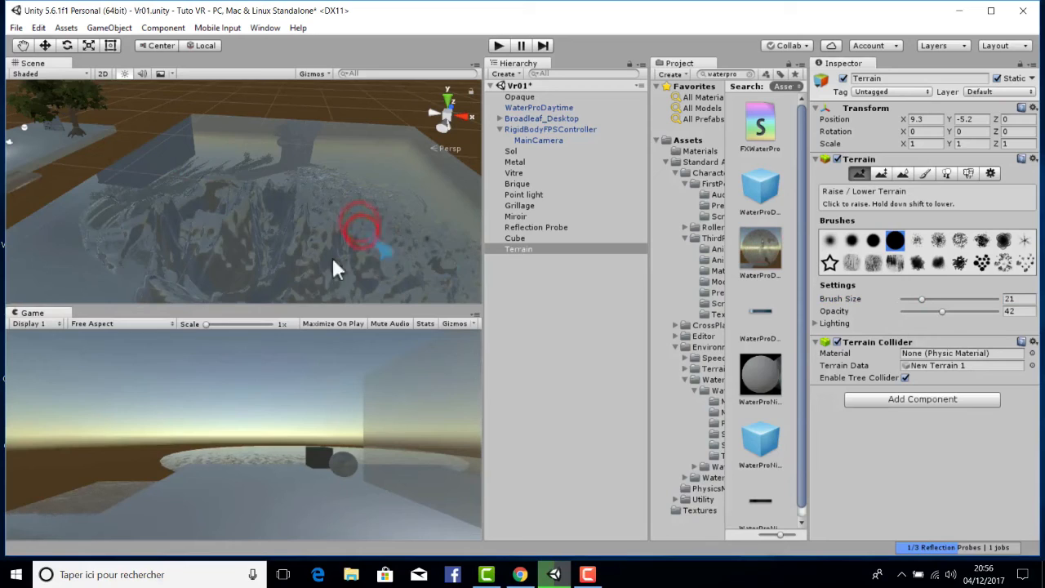
click(49, 207)
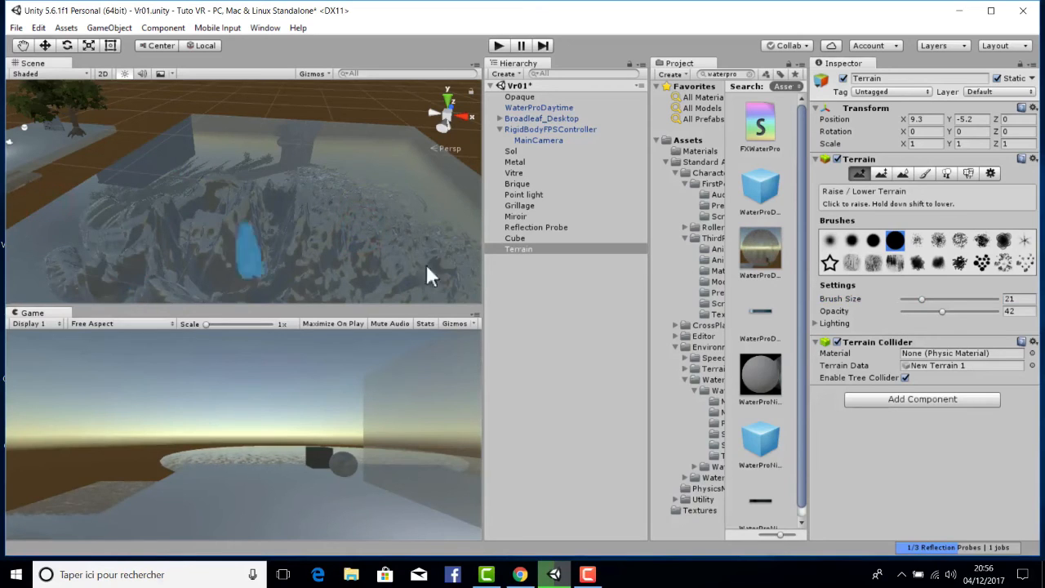
Using Paint Height with brush size 81, sample a target height of about 5.52 and flatten the central hill into a plateau.
click(880, 173)
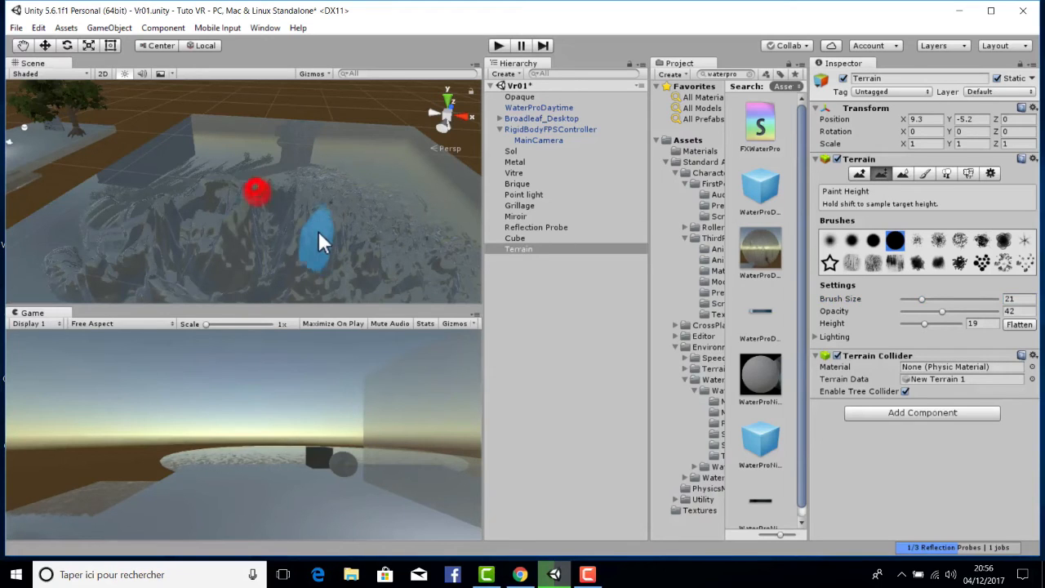
click(333, 217)
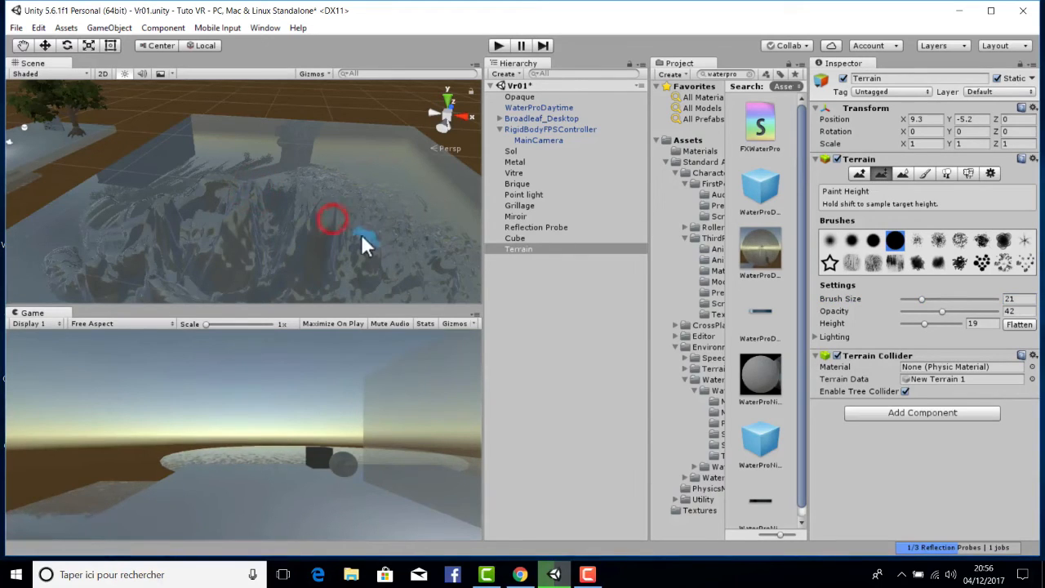
drag(943, 299, 979, 299)
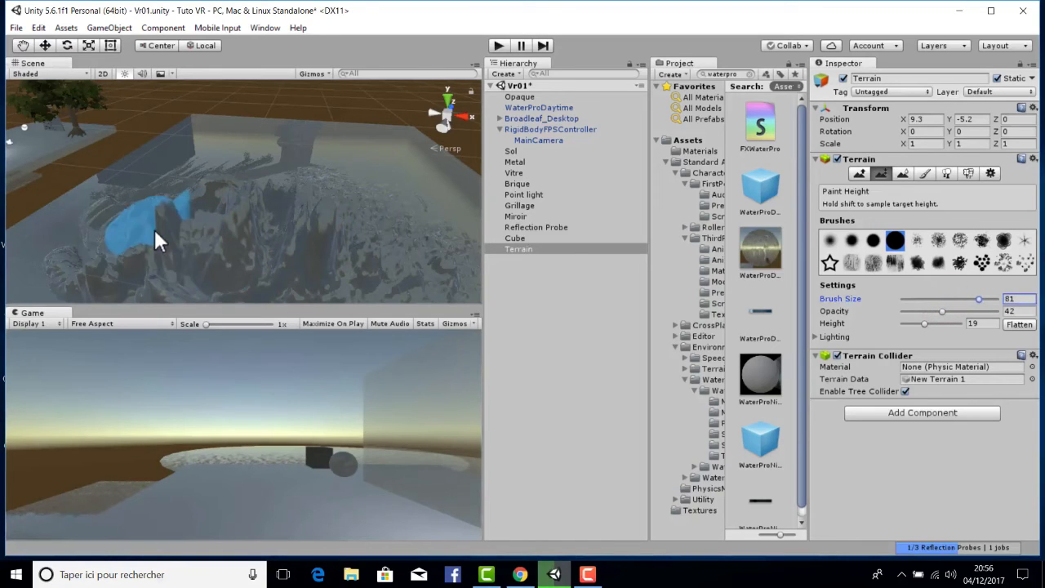
shift+click(130, 184)
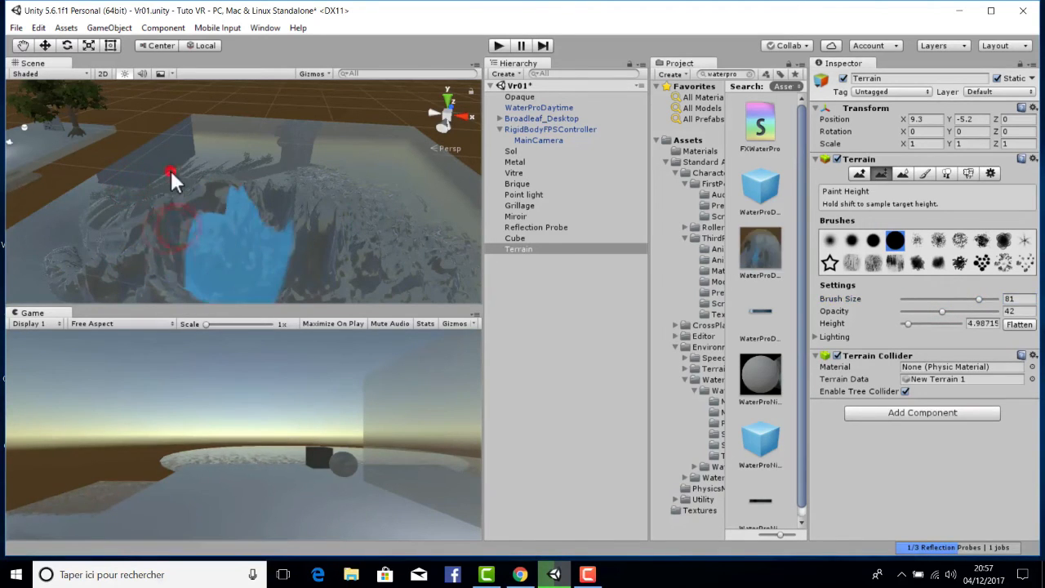
shift+click(170, 170)
click(204, 205)
click(149, 161)
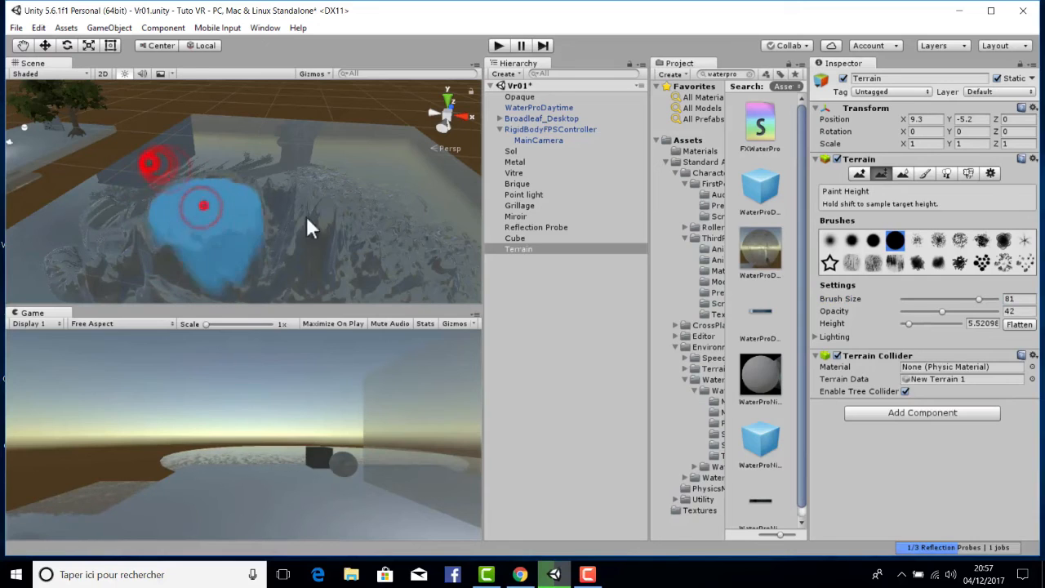
click(227, 177)
click(207, 176)
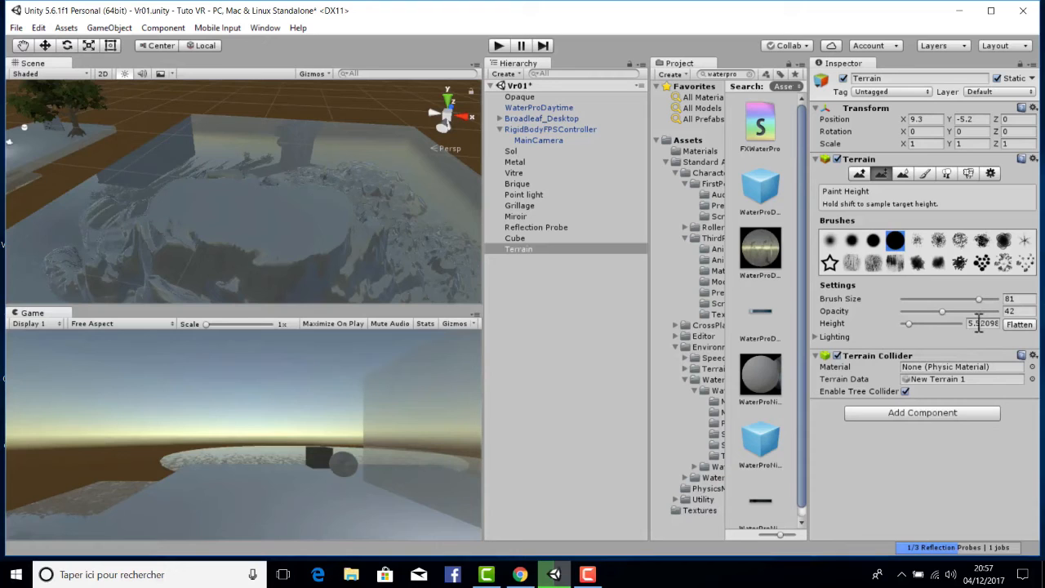
Extend the flat plateau with Paint Height over the rough areas on both sides and along the far edge of the hill.
click(324, 175)
click(393, 225)
click(351, 167)
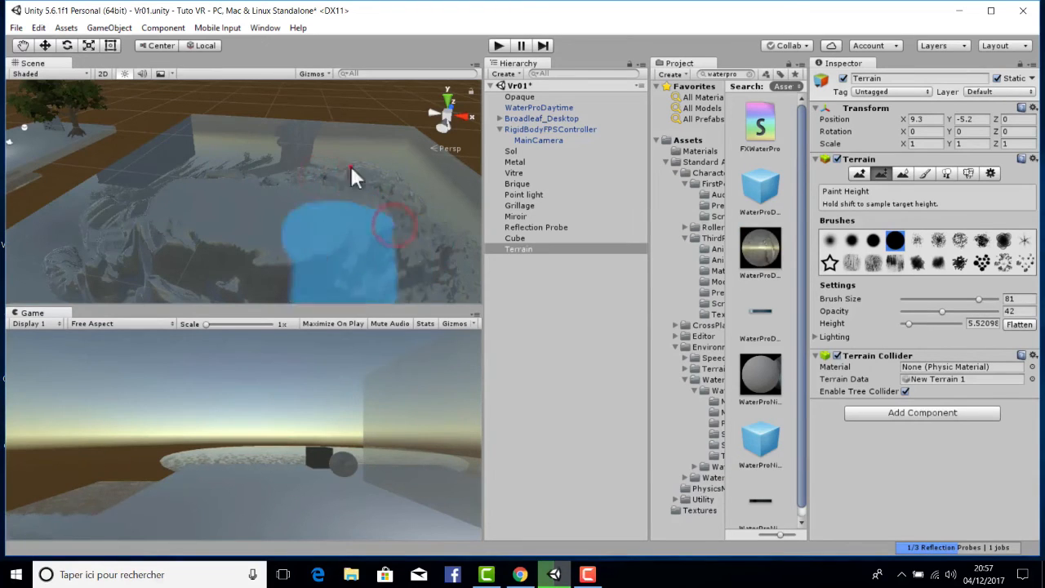
click(376, 212)
click(341, 201)
click(308, 172)
click(252, 149)
click(103, 220)
click(112, 241)
click(136, 253)
click(109, 203)
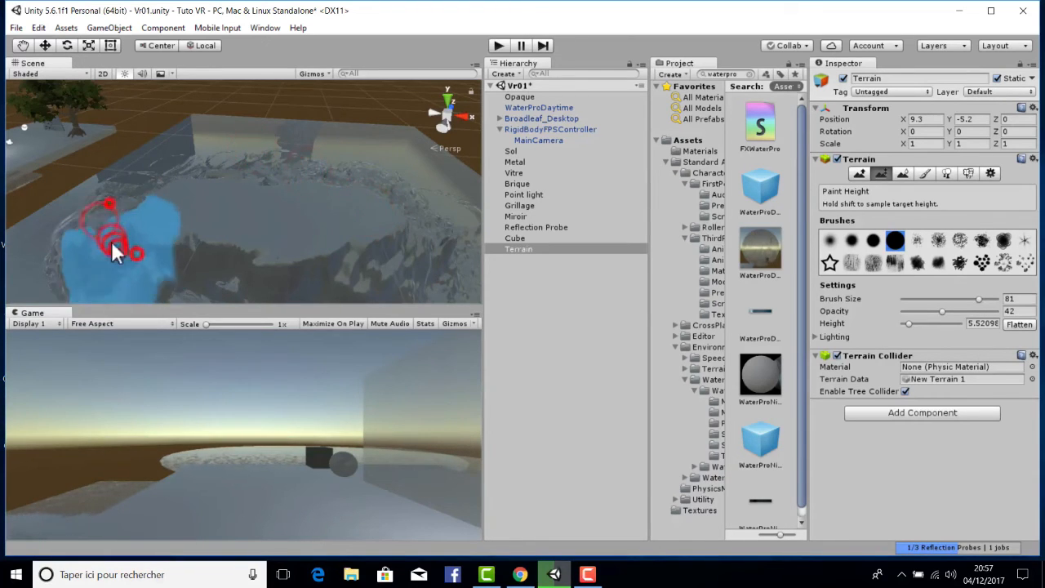
click(86, 158)
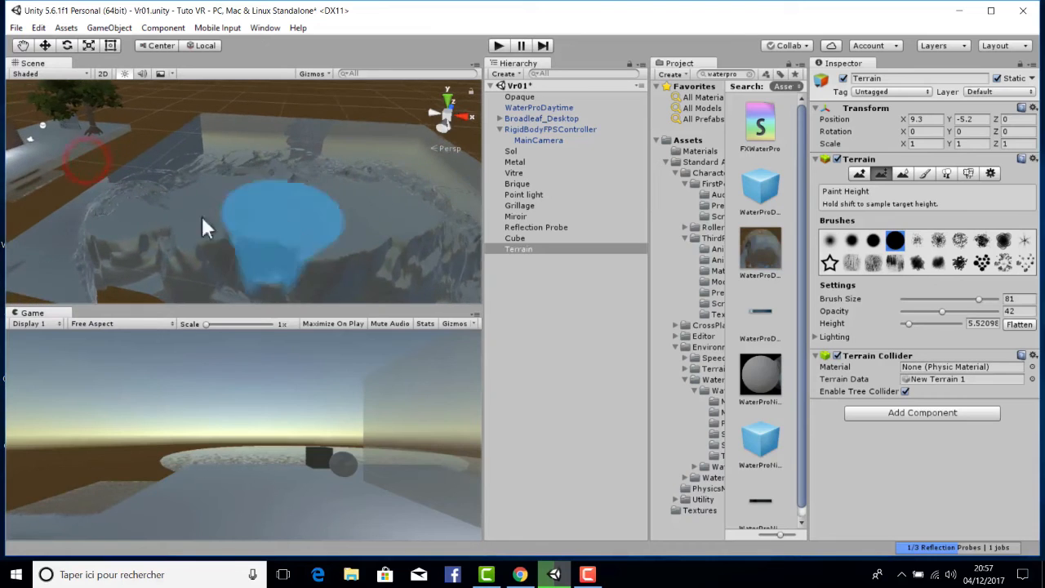
Level the remaining bumps along the plateau's far rim to the sampled height.
scroll(201, 216, down, 5)
click(99, 147)
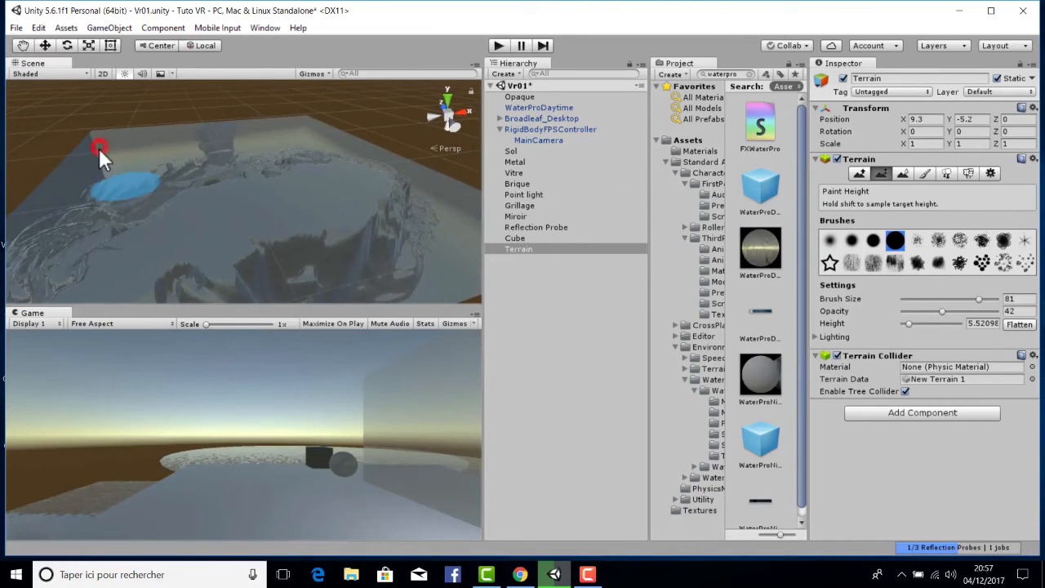
click(138, 204)
click(128, 169)
click(167, 212)
click(186, 143)
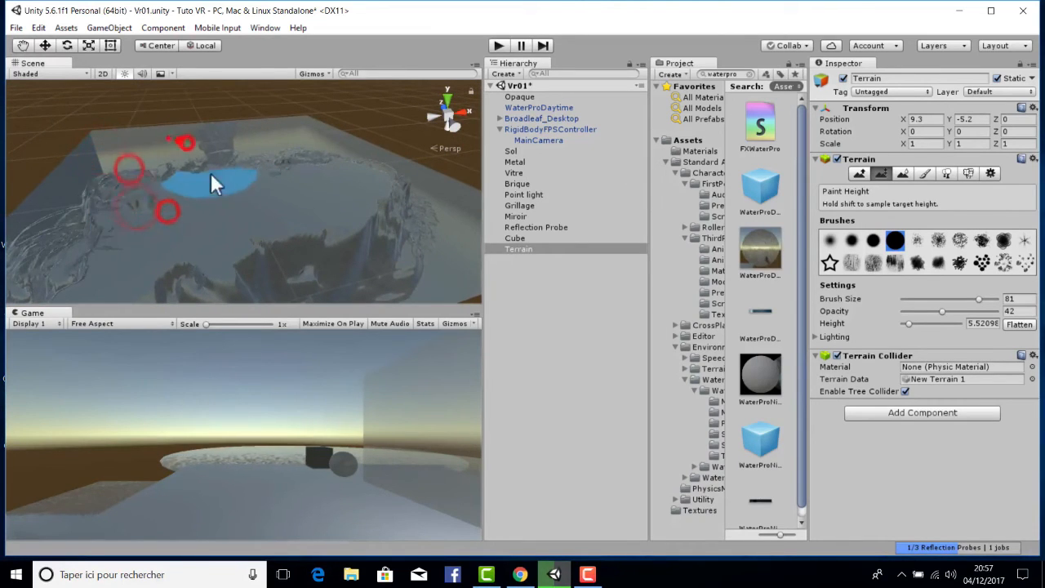
click(195, 125)
middle_drag(289, 173, 201, 193)
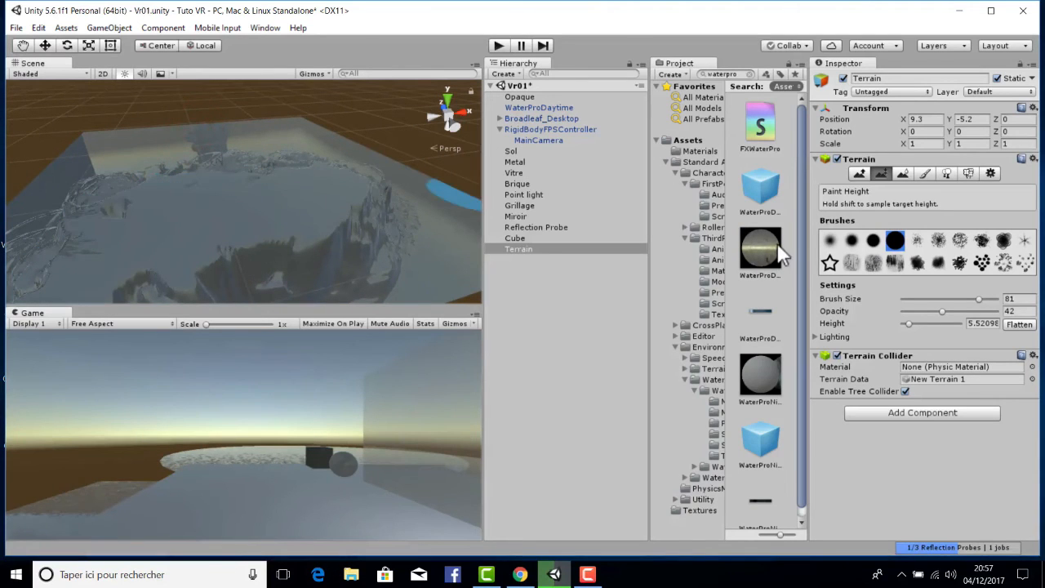
Smooth the plateau's steep near cliffs and side slope with Smooth Height at brush size 81.
click(901, 173)
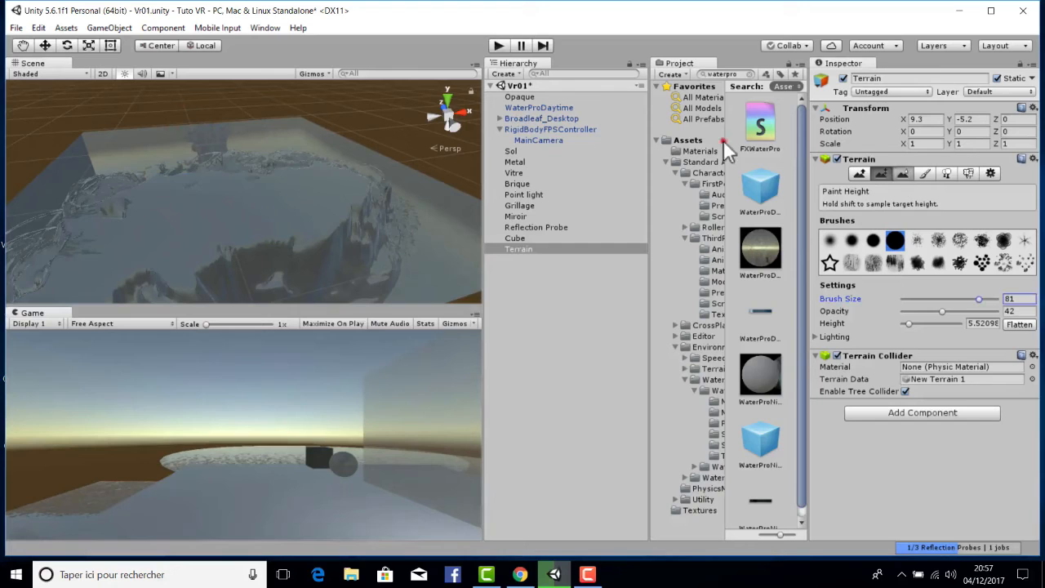
click(723, 141)
click(296, 242)
click(345, 235)
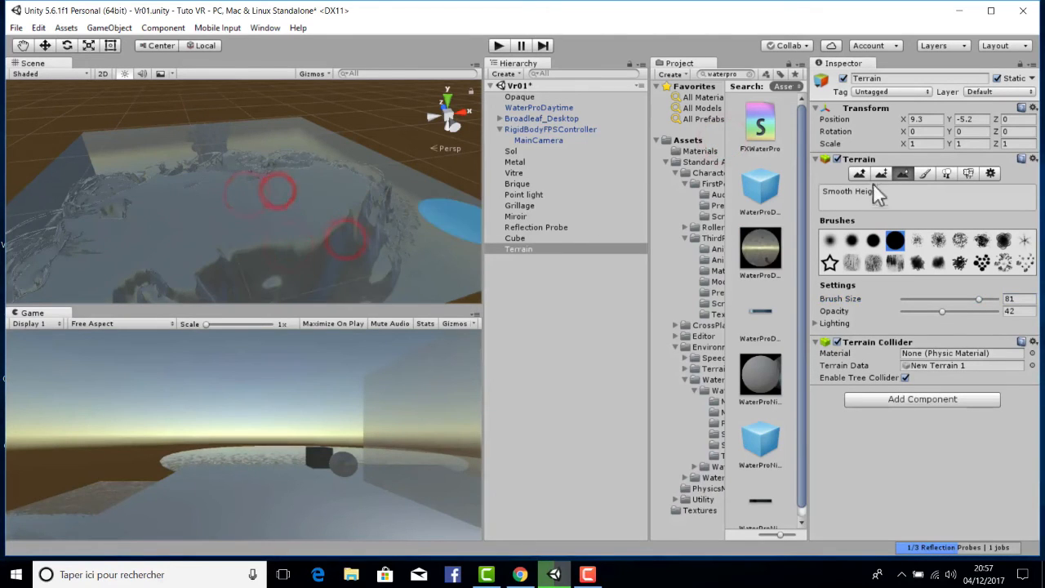
click(900, 173)
mouse_move(387, 225)
mouse_down()
mouse_move(320, 250)
mouse_move(255, 248)
mouse_move(72, 289)
mouse_move(125, 258)
mouse_up()
middle_drag(125, 259, 512, 226)
mouse_move(182, 220)
mouse_down()
mouse_move(51, 231)
mouse_move(87, 248)
mouse_up()
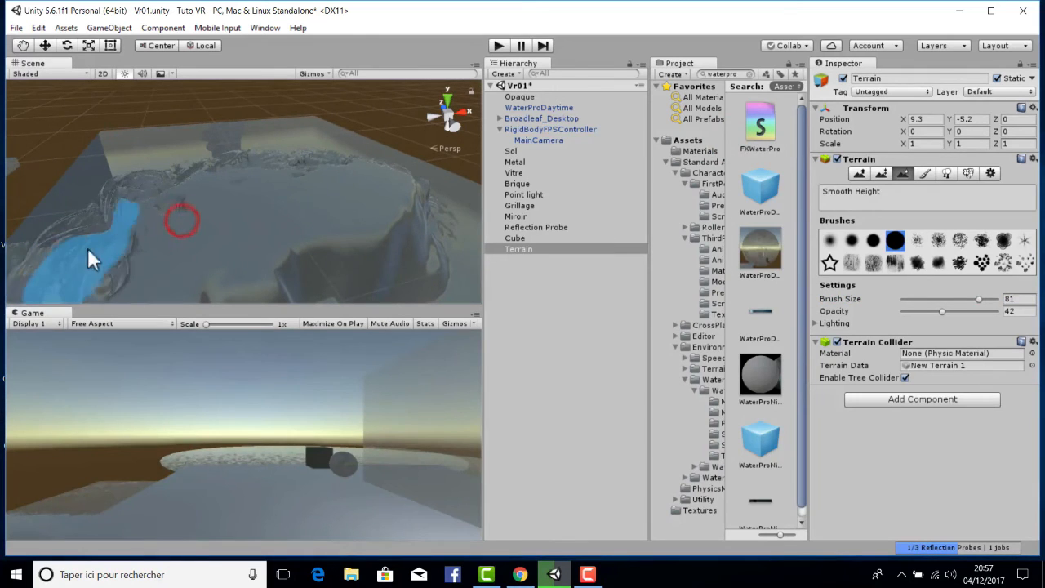
click(62, 246)
middle_drag(72, 251, 465, 229)
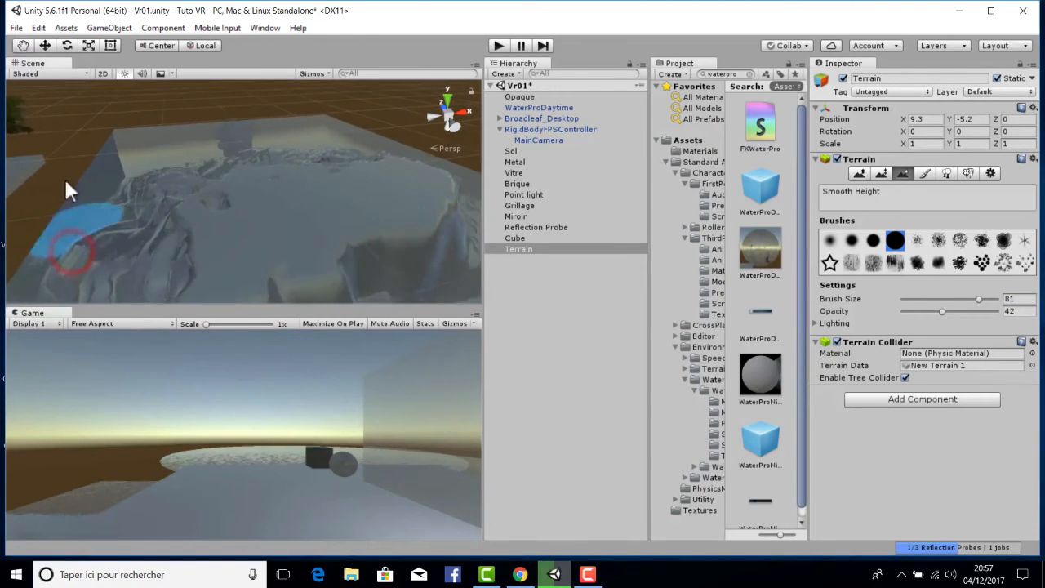
Smooth the jagged ridges along the plateau's side slope with Smooth Height.
right_drag(63, 176, 580, 153)
middle_drag(580, 153, 621, 153)
middle_drag(122, 188, 571, 191)
click(46, 231)
click(125, 237)
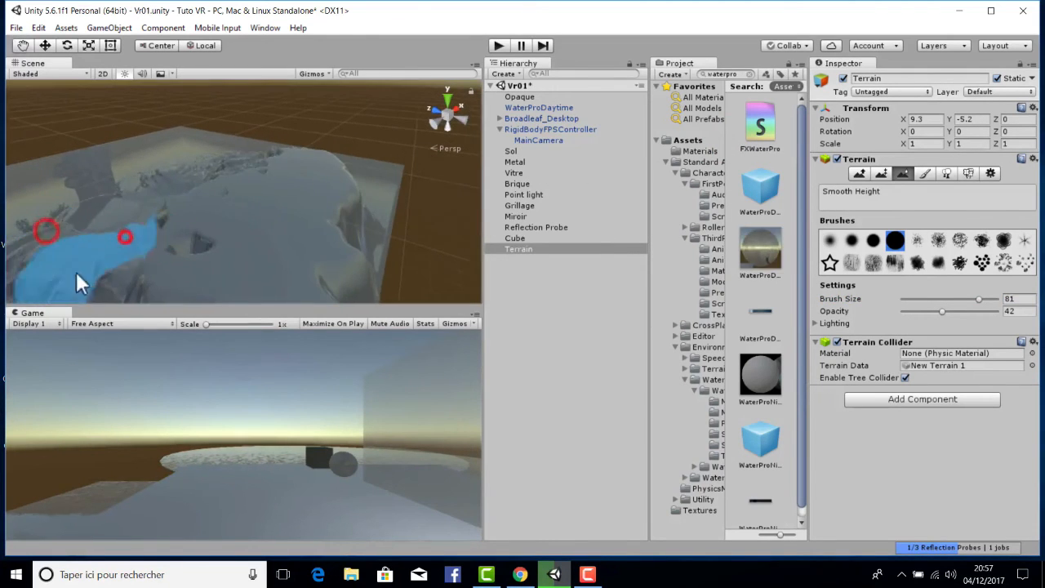
click(91, 257)
click(86, 196)
click(100, 247)
click(93, 243)
click(164, 162)
click(178, 124)
click(205, 123)
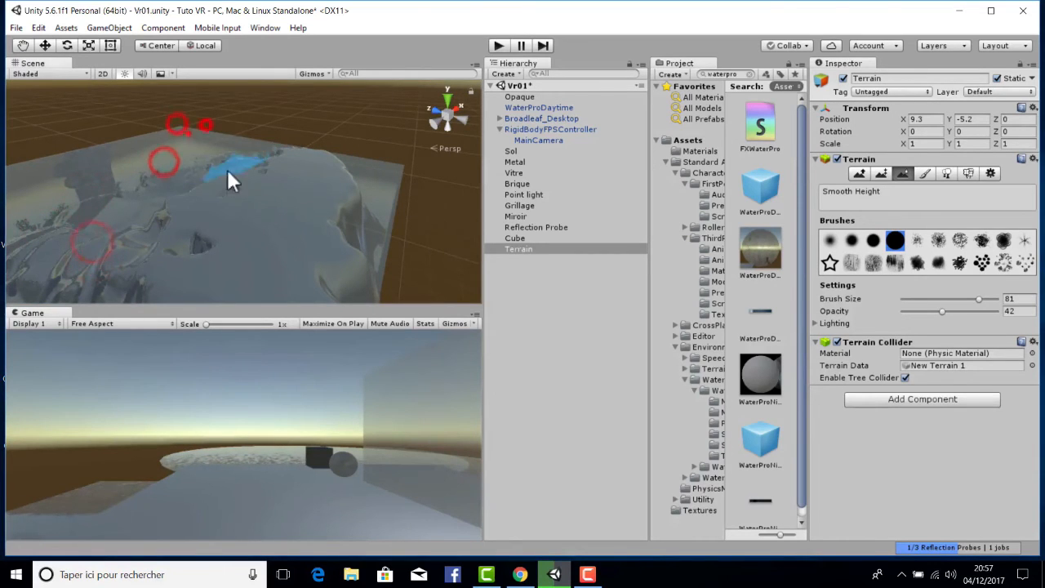
Soften the rough bumps along the plateau's far rim with further Smooth Height strokes.
click(188, 134)
click(196, 129)
click(233, 160)
click(203, 163)
click(172, 174)
click(157, 173)
click(134, 174)
click(118, 136)
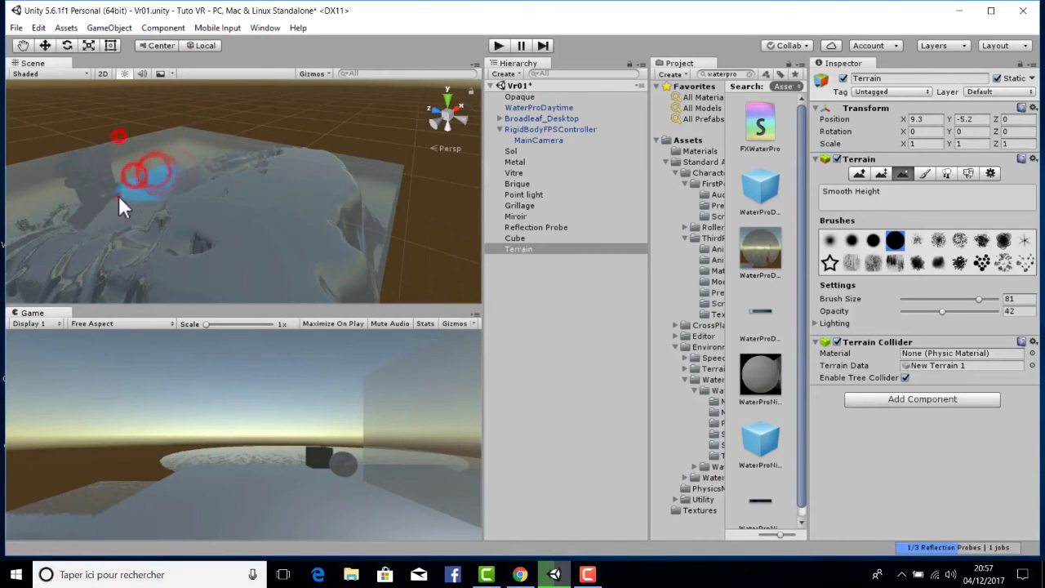
Smooth the hollow in the plateau and the creases around it, finishing along the far rim.
click(118, 196)
click(116, 207)
click(106, 188)
click(126, 178)
click(133, 231)
click(149, 226)
click(120, 170)
click(166, 212)
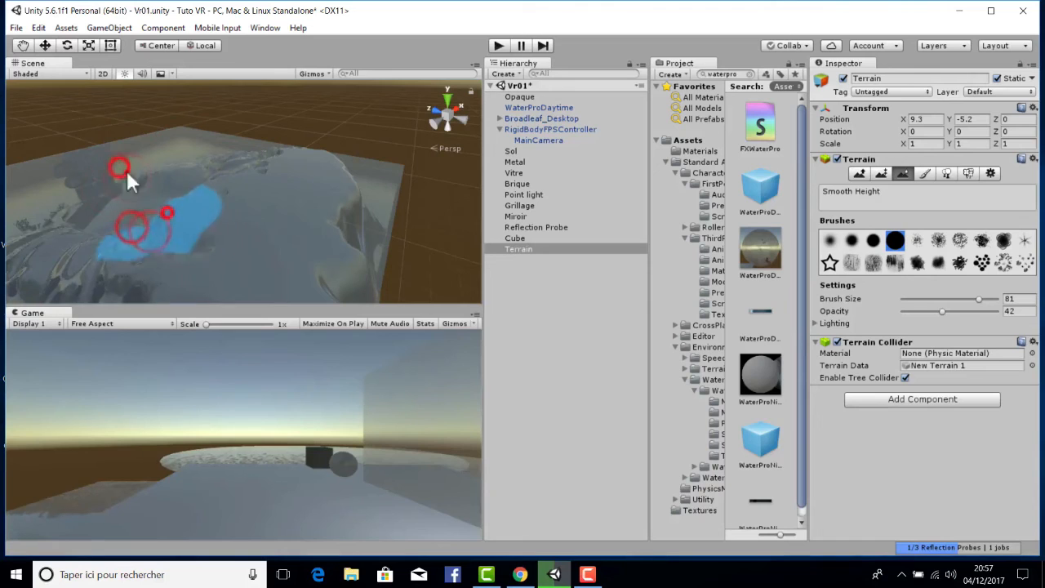
click(126, 172)
click(177, 123)
click(226, 167)
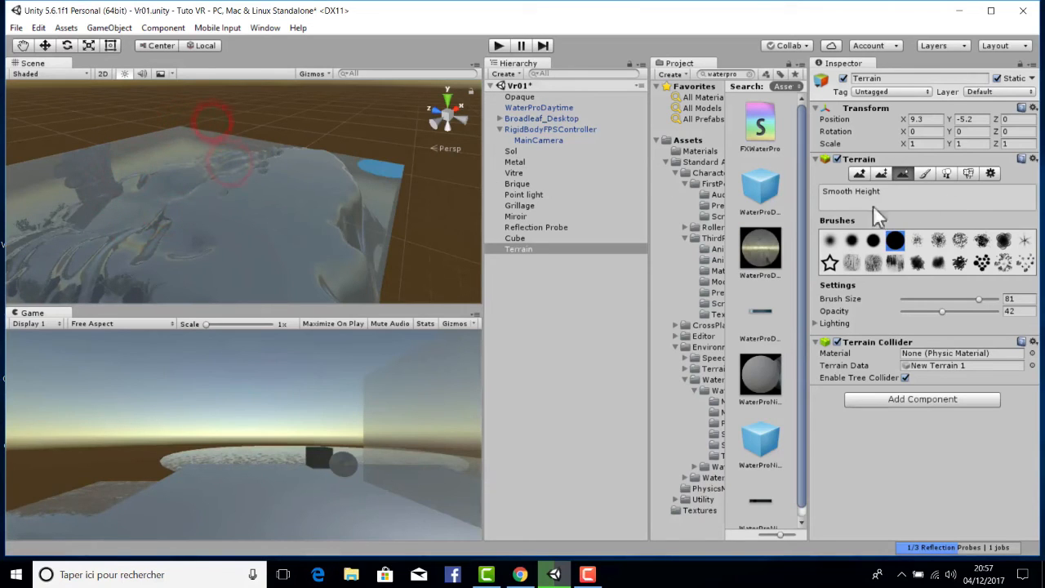
Smooth the plateau's top and side slope using Smooth Height with the dense rough-edged brush at size 81.
click(1004, 241)
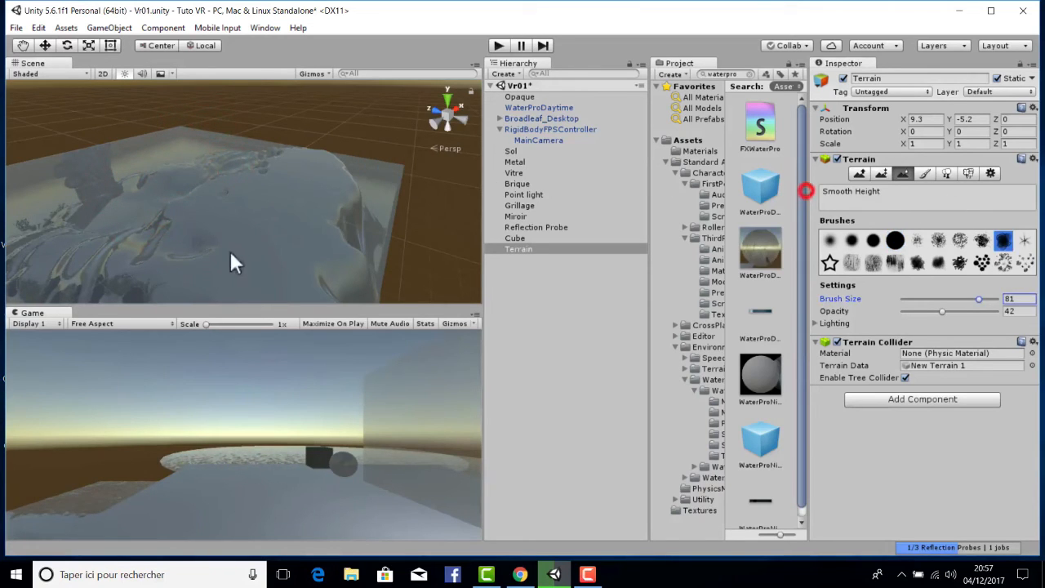
click(229, 240)
click(315, 295)
click(367, 196)
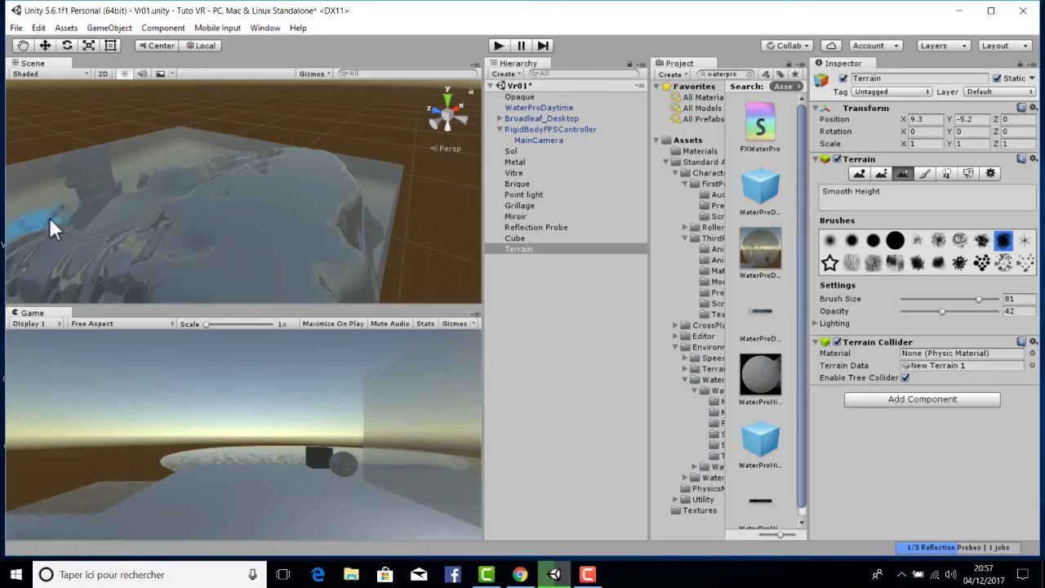
Switch the terrain tool to Paint Texture with the largest solid round brush and start adding a terrain texture.
click(924, 174)
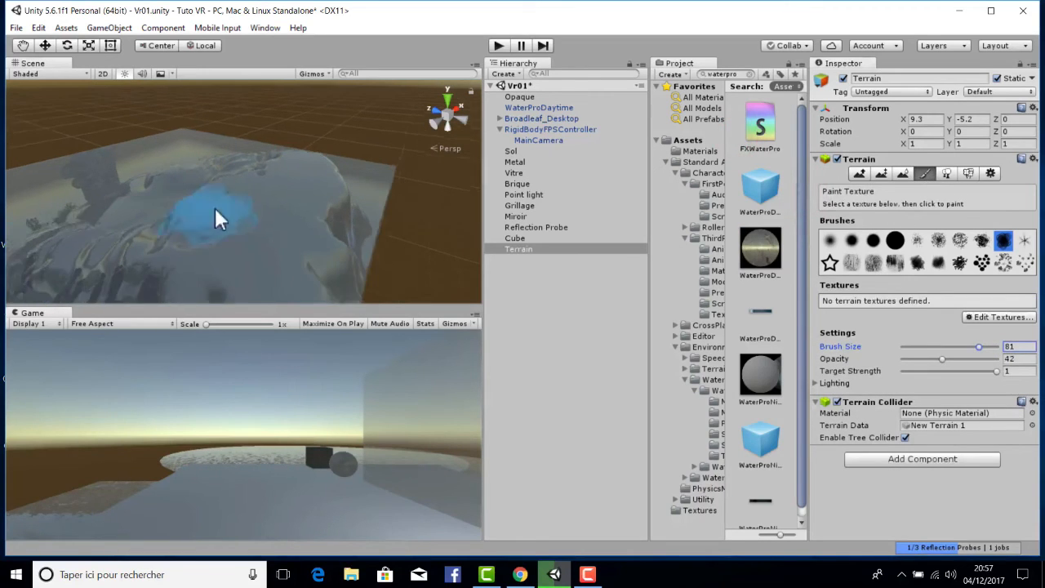
mouse_move(192, 200)
middle_down()
mouse_move(501, 145)
mouse_move(391, 218)
middle_up()
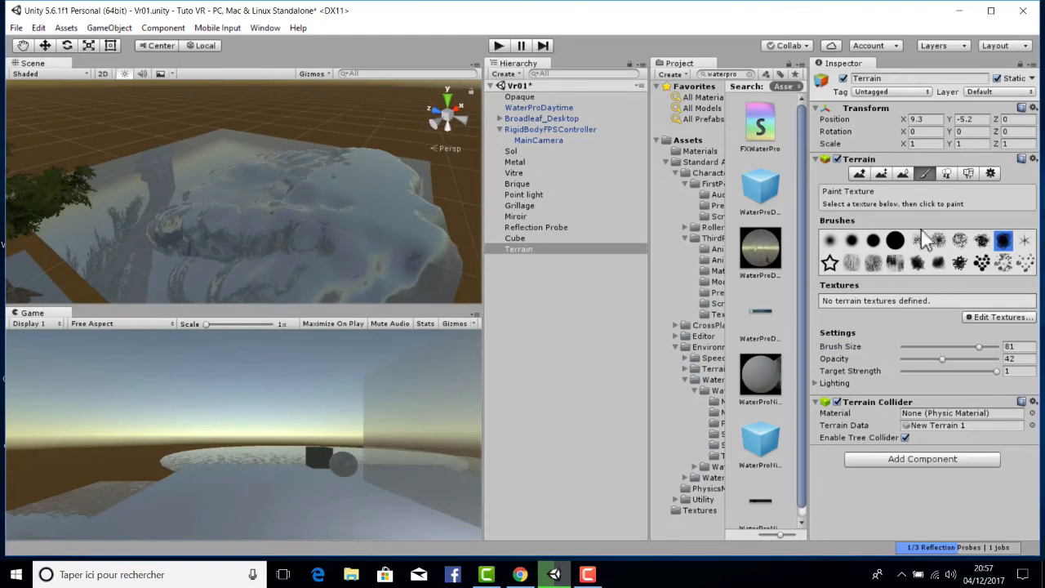
click(921, 173)
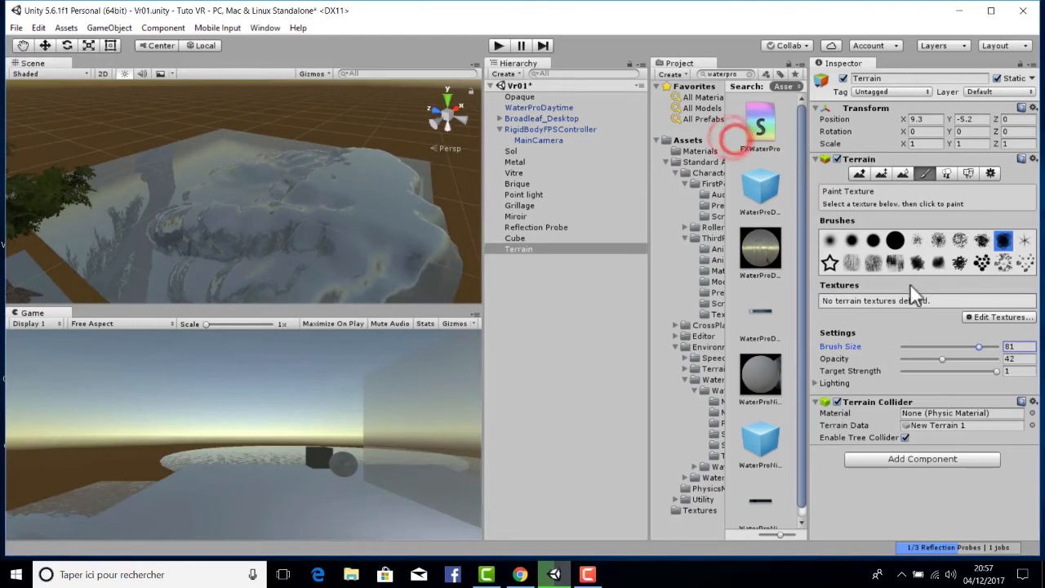
click(895, 239)
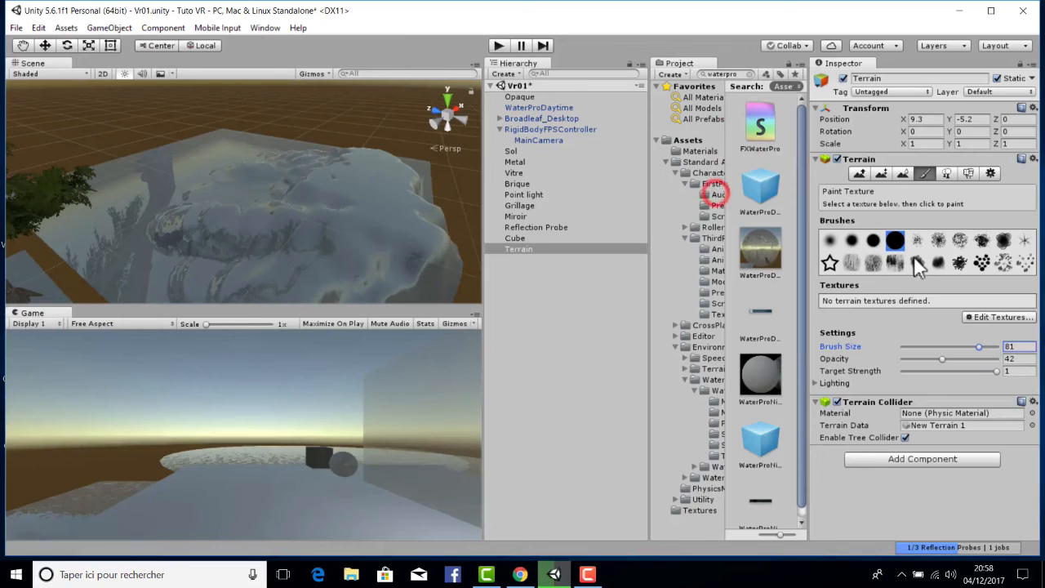
click(986, 318)
click(957, 324)
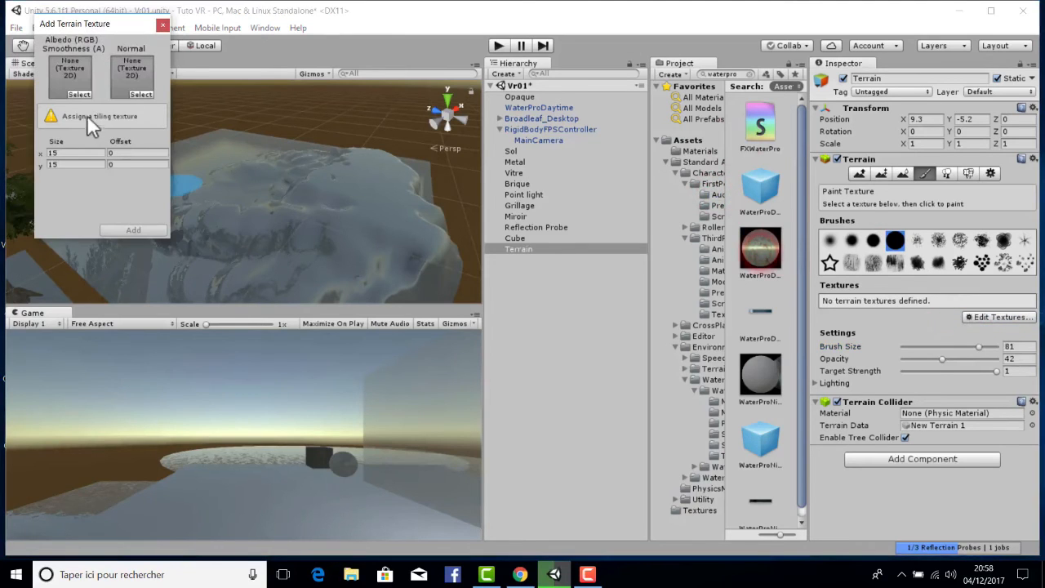
Assign GrassHillAlbedo as the albedo and add it as the terrain's base texture.
click(82, 92)
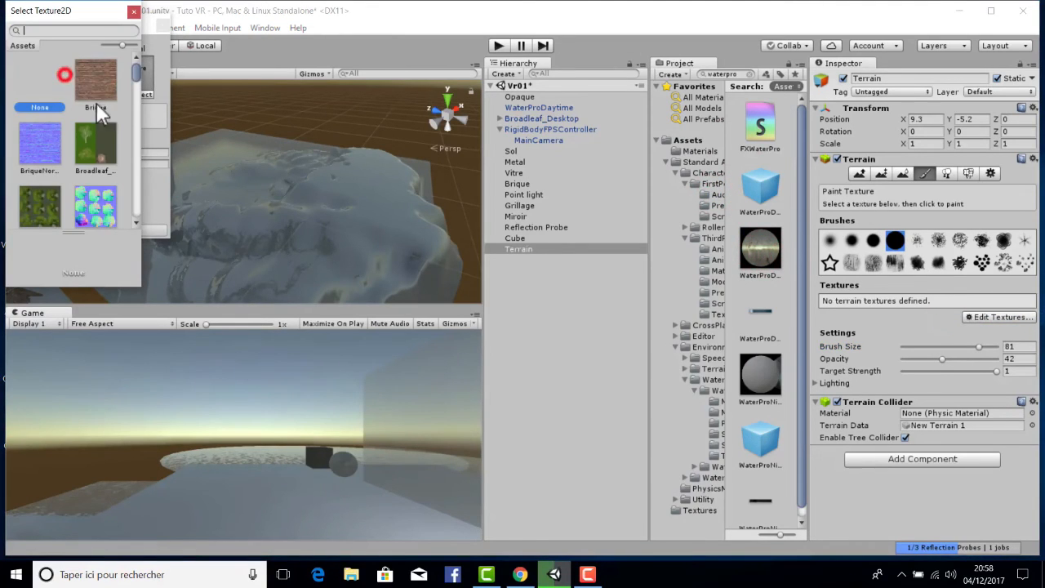
click(131, 75)
drag(130, 93, 132, 143)
click(29, 97)
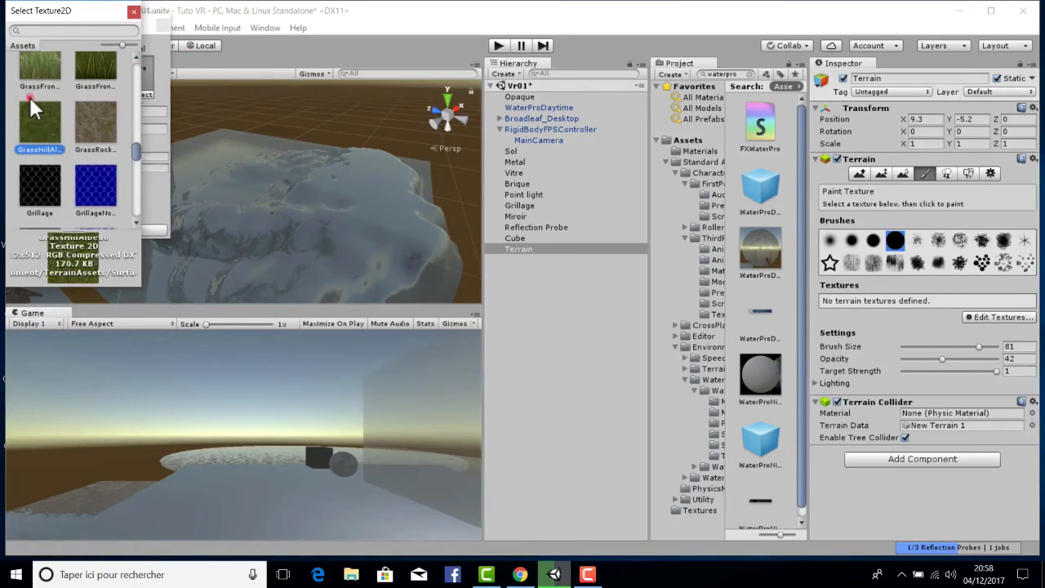
click(133, 12)
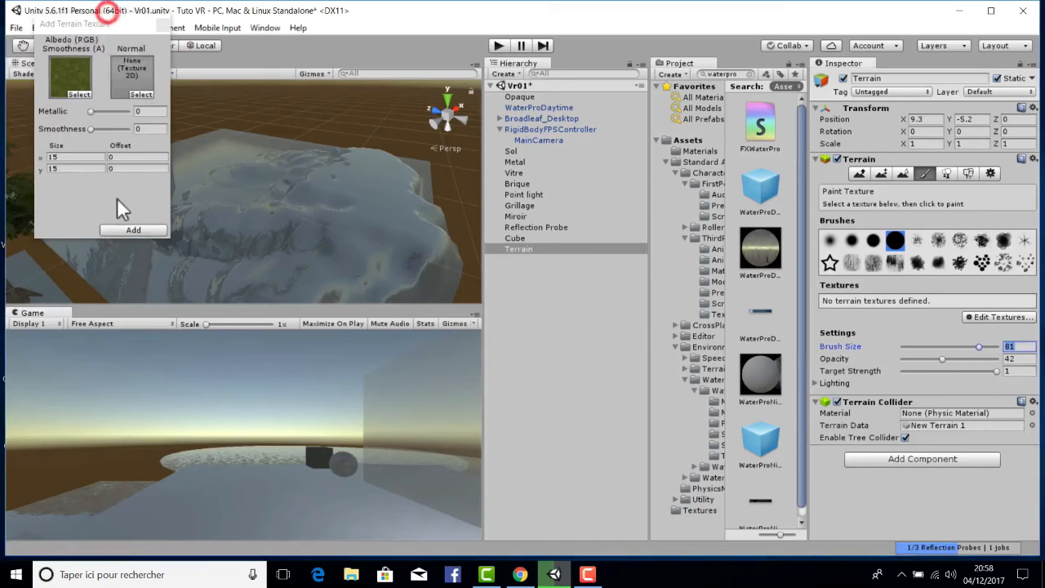
click(122, 229)
Add the brown rocky grass texture next to GrassHillAlbedo as the terrain's second paint texture.
scroll(235, 204, up, 3)
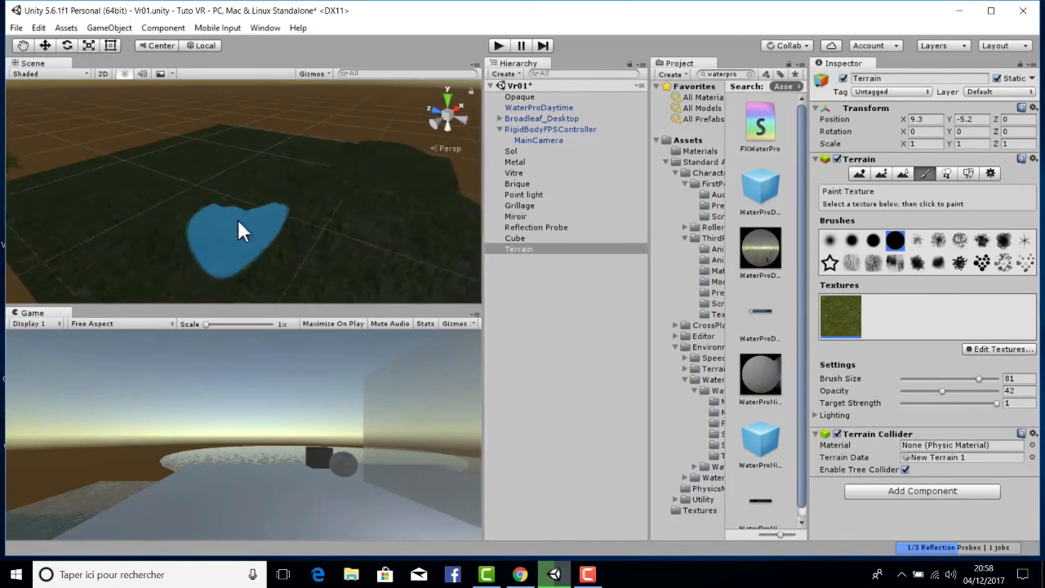
scroll(302, 205, up, 3)
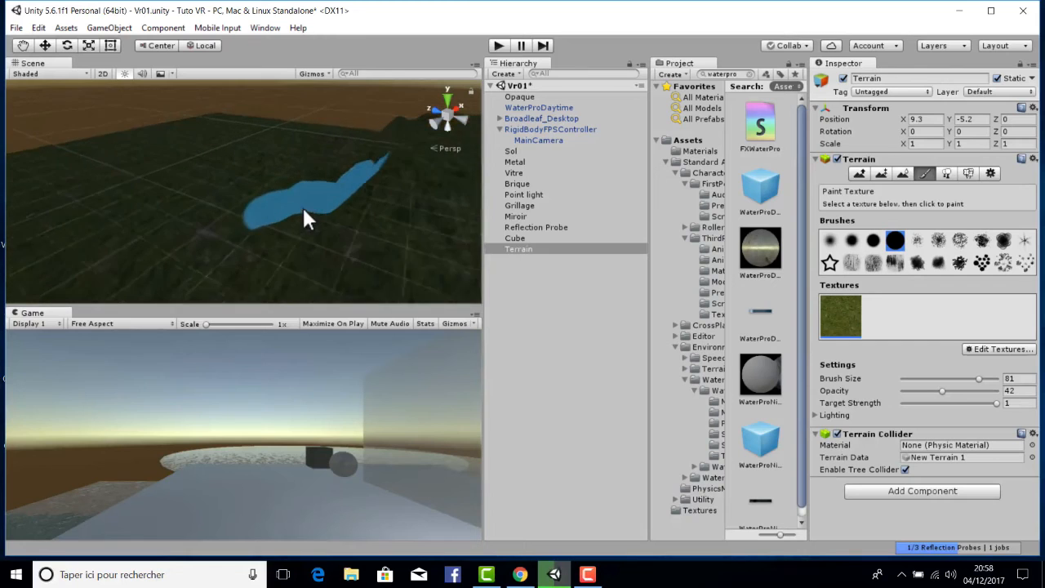
scroll(310, 203, down, 1)
scroll(261, 201, down, 4)
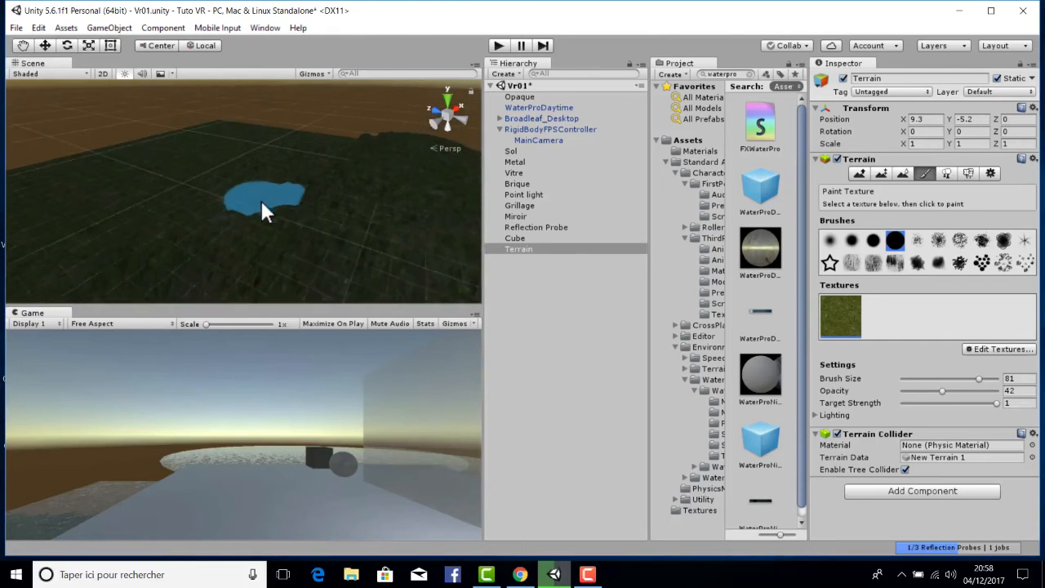
click(1012, 349)
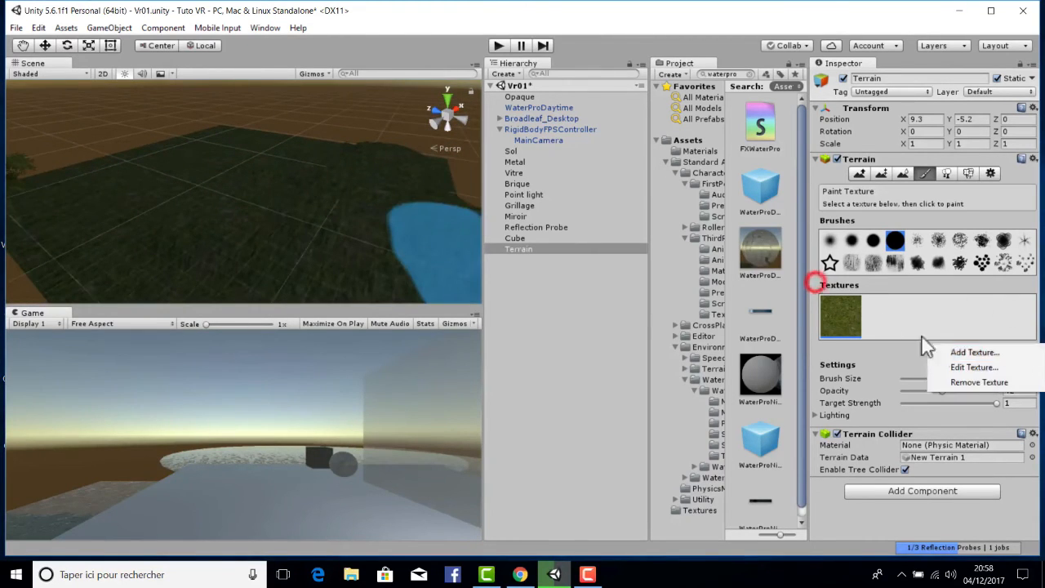
click(959, 349)
click(79, 94)
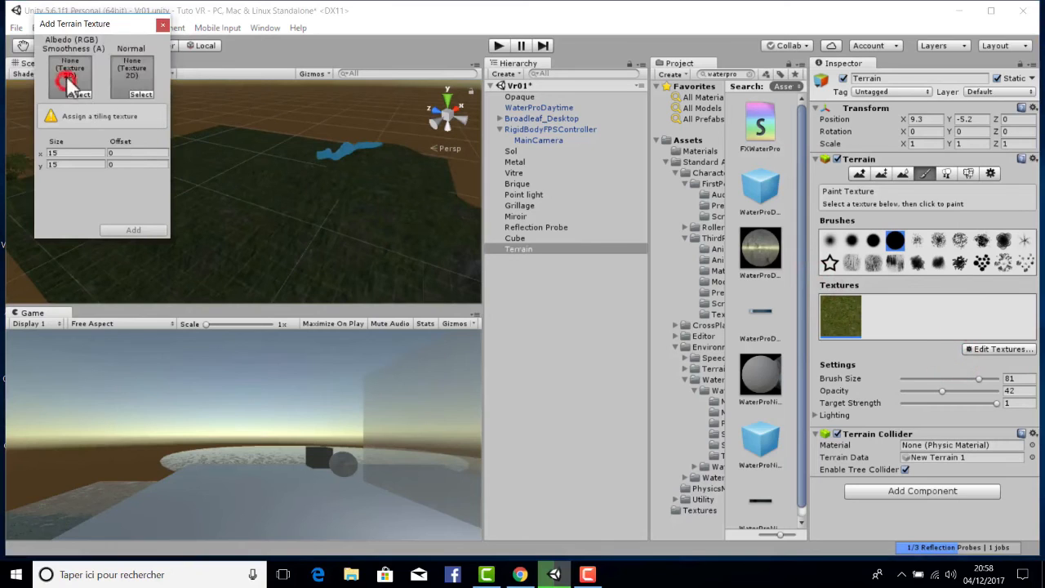
drag(138, 77, 138, 154)
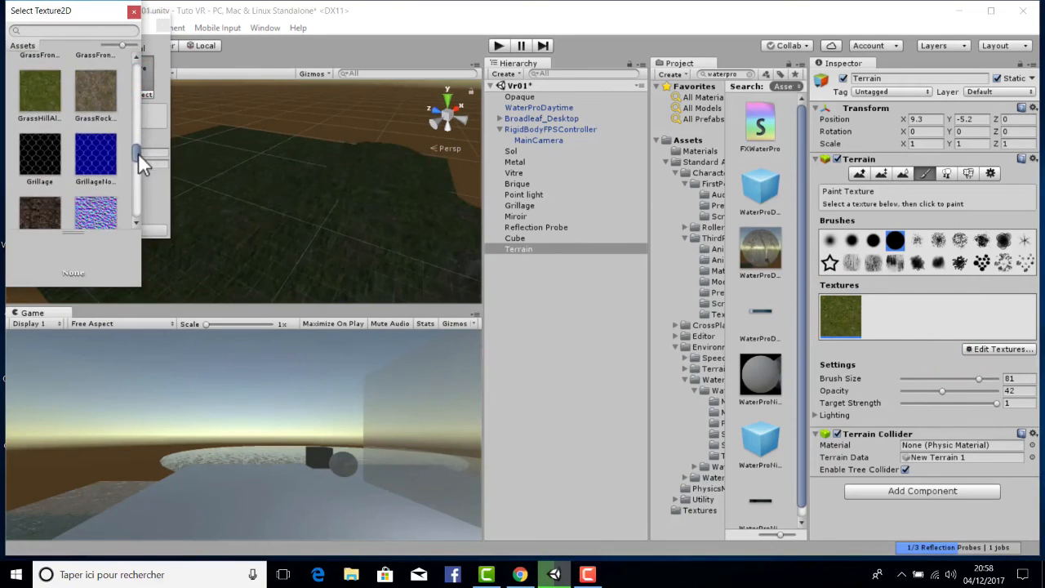
click(74, 81)
click(133, 11)
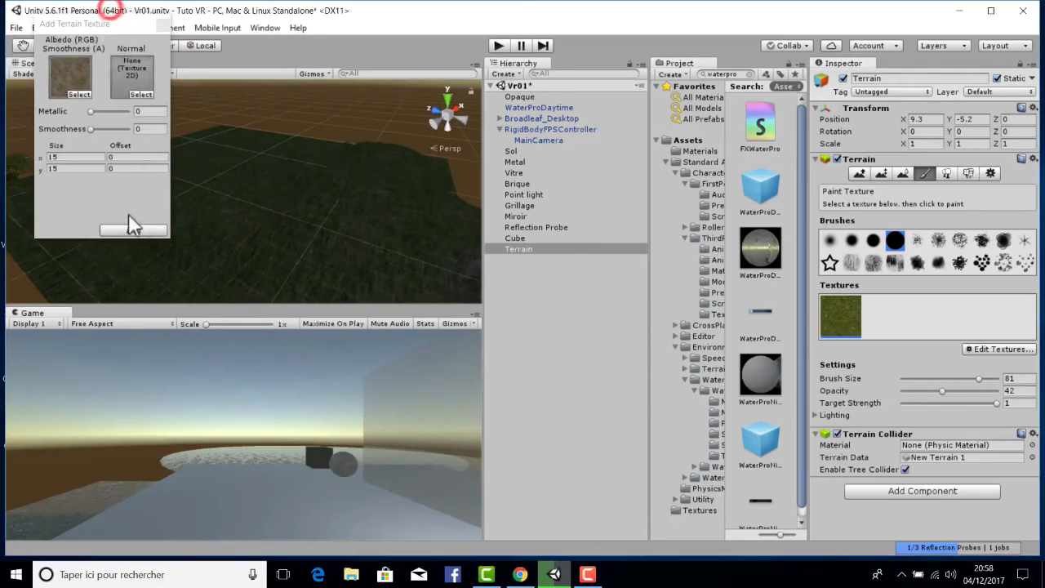
click(133, 224)
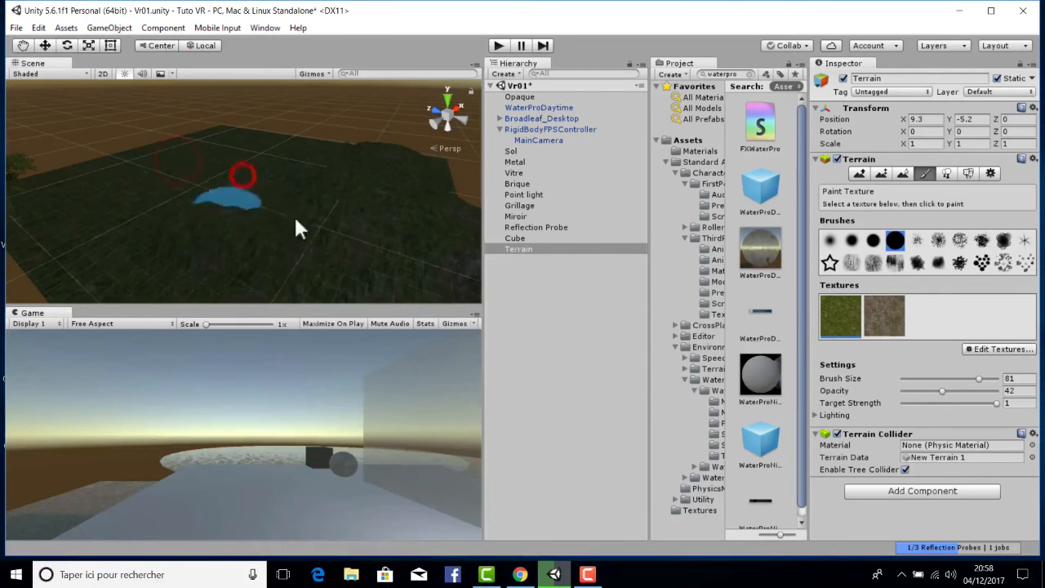
Paint the rocky grass texture over the terrain near the tree and across the ground with brush size 81.
click(237, 153)
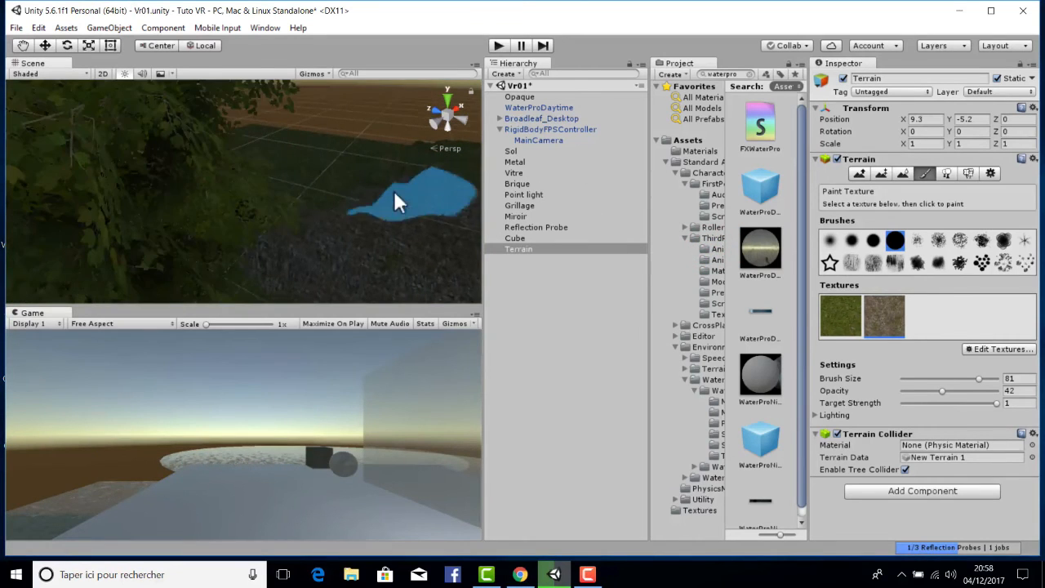
click(271, 171)
click(215, 138)
middle_drag(315, 205, 383, 215)
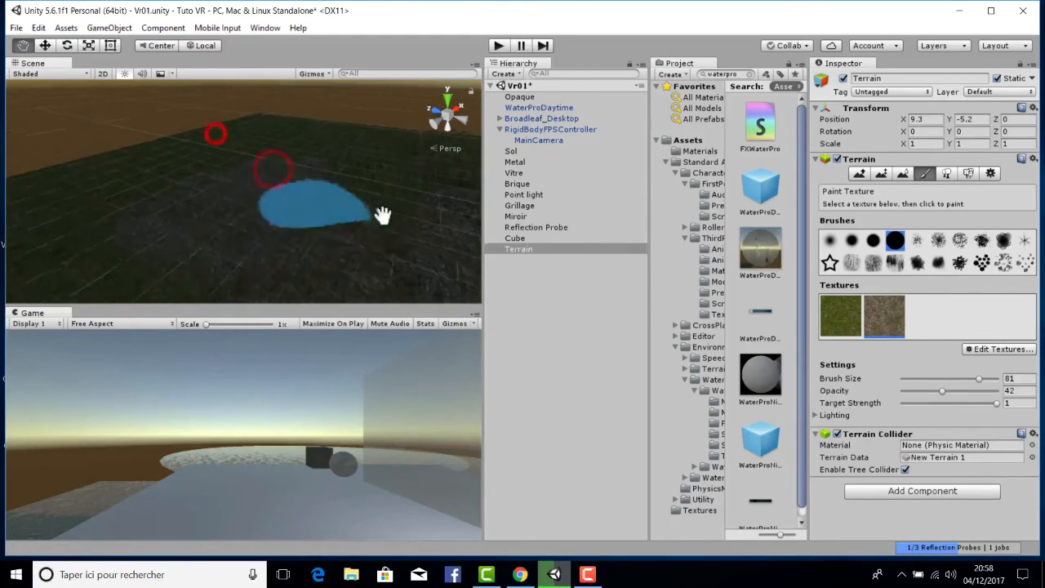
right_drag(383, 215, 574, 196)
middle_drag(338, 208, 459, 212)
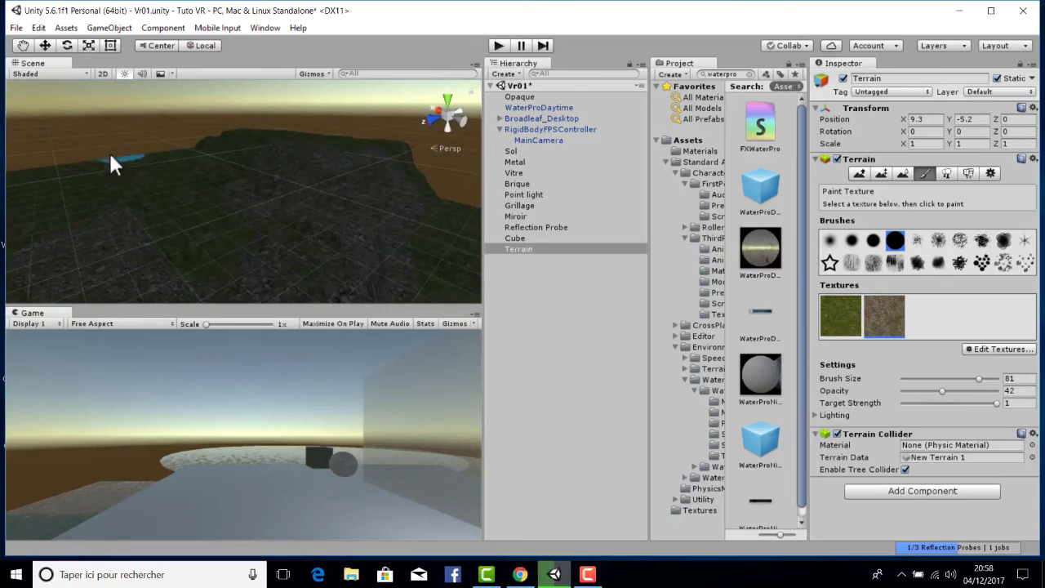
Paint more rocky grass texture over the terrain's far edge and the green ground in front of the plateau.
click(91, 156)
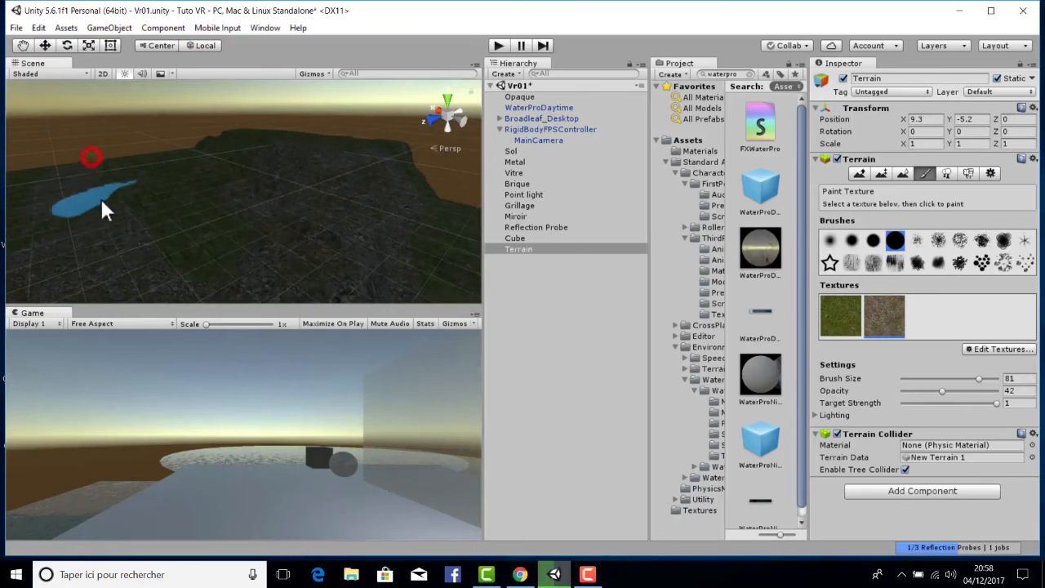
right_drag(206, 182, 242, 196)
mouse_move(242, 195)
middle_down()
mouse_move(181, 181)
mouse_move(355, 167)
middle_up()
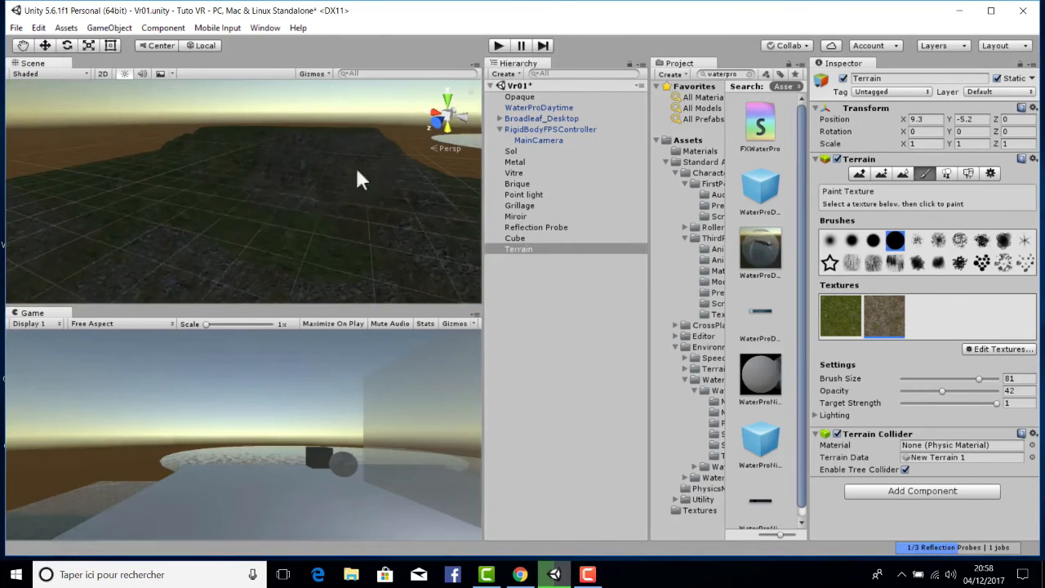
mouse_move(201, 152)
mouse_down()
mouse_move(147, 253)
mouse_move(154, 238)
mouse_move(242, 235)
mouse_up()
scroll(227, 226, up, 8)
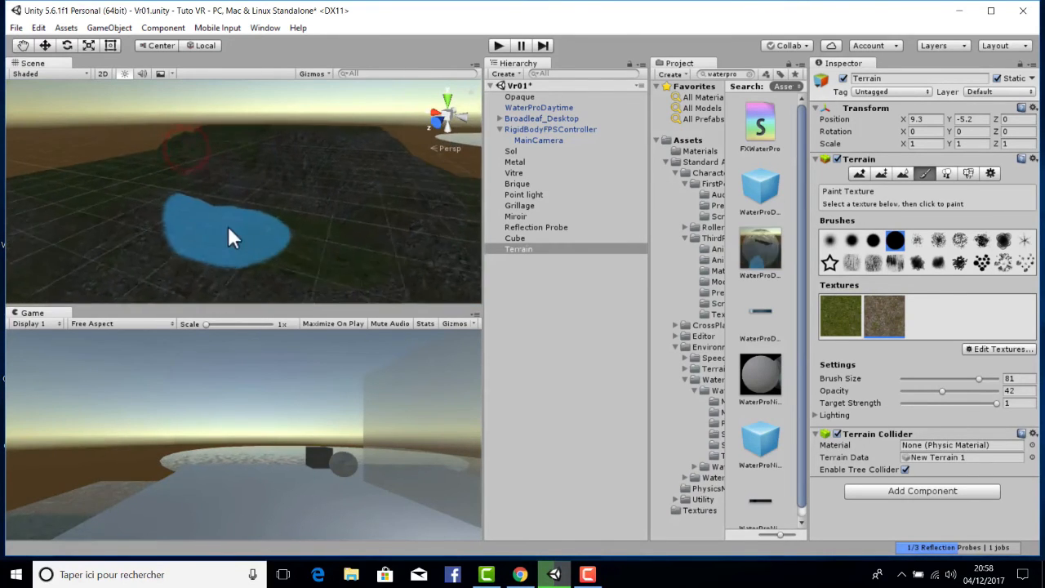
Cover the plateau's steep cliff and the ground at its foot with the rocky grass texture.
click(284, 152)
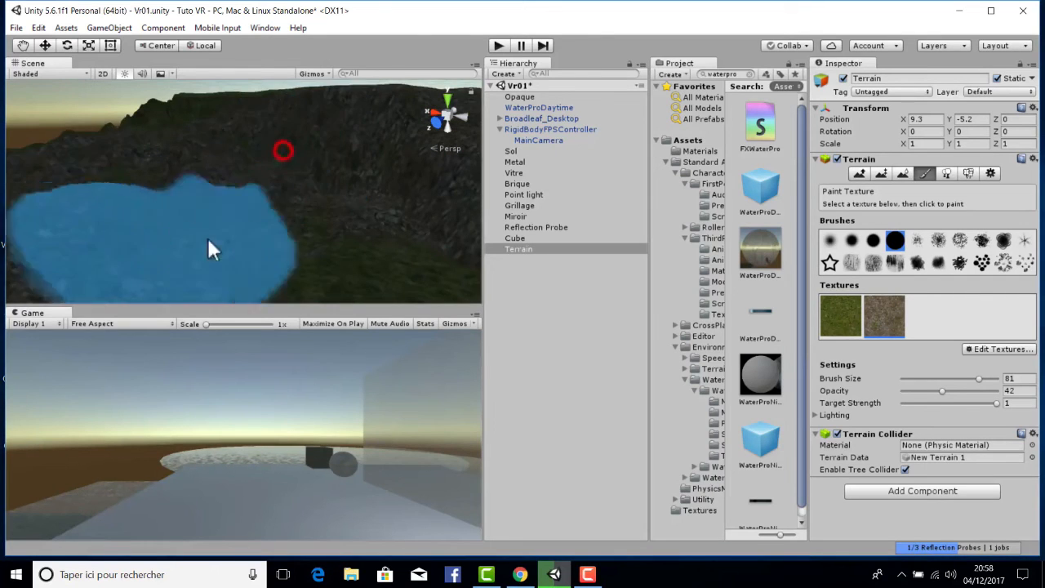
scroll(163, 224, down, 5)
click(172, 163)
scroll(245, 214, down, 2)
click(252, 217)
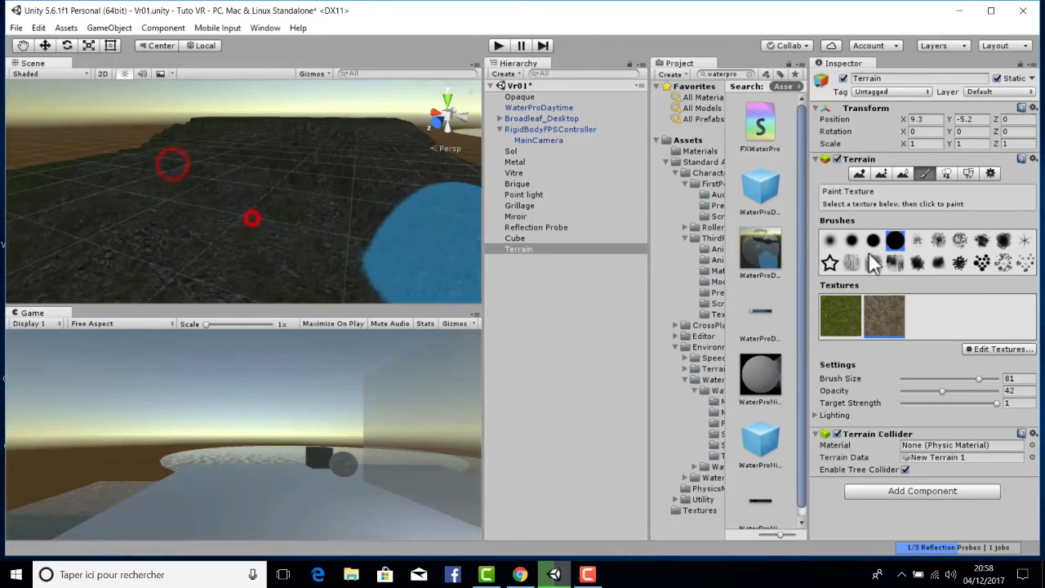
Paint patches of the GrassHillAlbedo texture back over the plateau's top and front slope.
click(826, 324)
click(292, 131)
click(256, 174)
click(314, 171)
scroll(229, 159, down, 5)
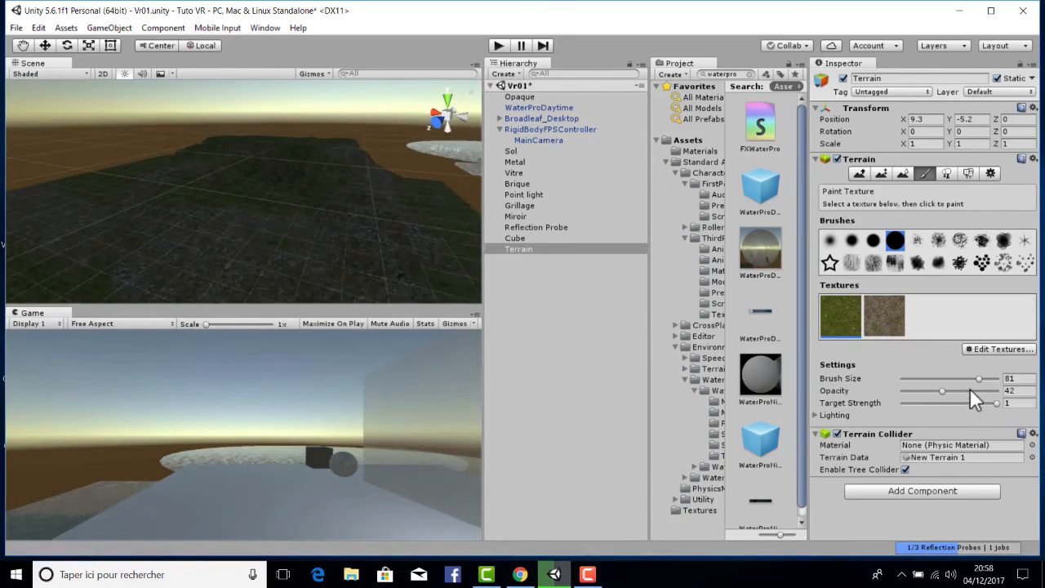
Set the brush size to 28 and touch up the terrain with small dabs of grass and rocky grass texture.
click(929, 379)
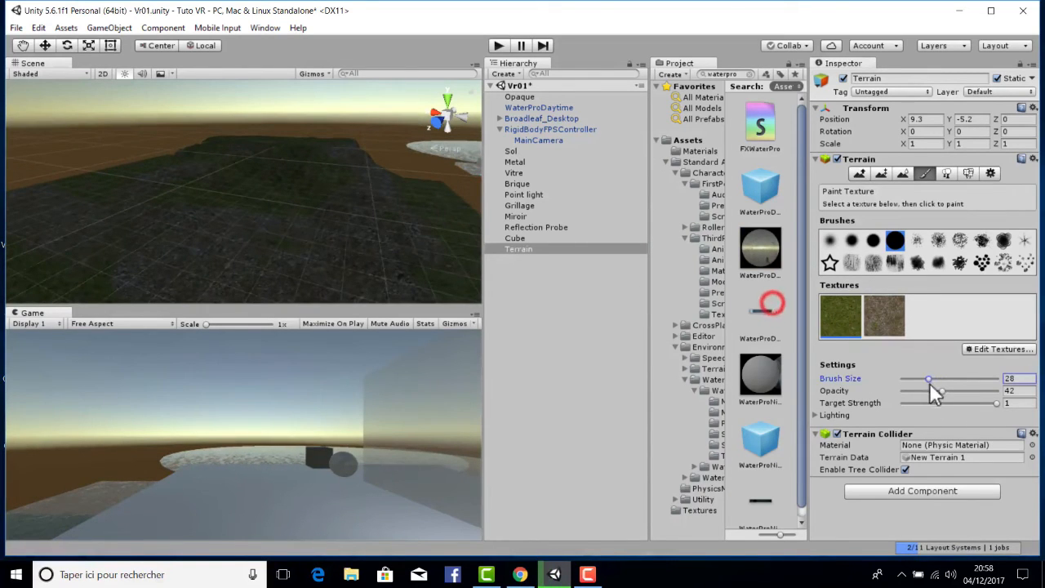
click(197, 237)
click(870, 318)
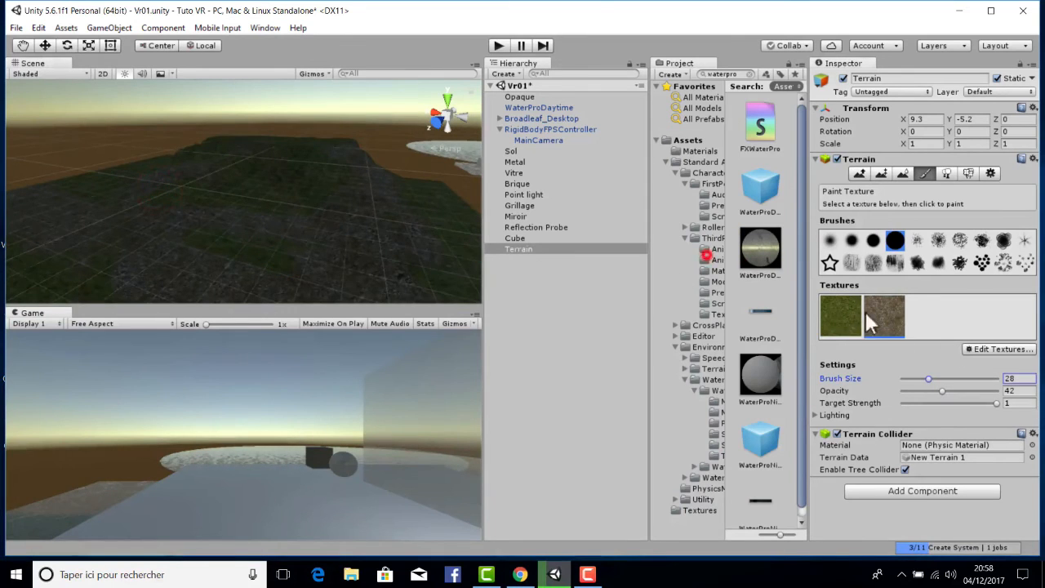
mouse_move(152, 156)
right_down()
mouse_move(454, 263)
mouse_move(383, 258)
mouse_move(337, 239)
mouse_move(155, 265)
mouse_move(144, 215)
mouse_move(162, 172)
right_up()
click(174, 181)
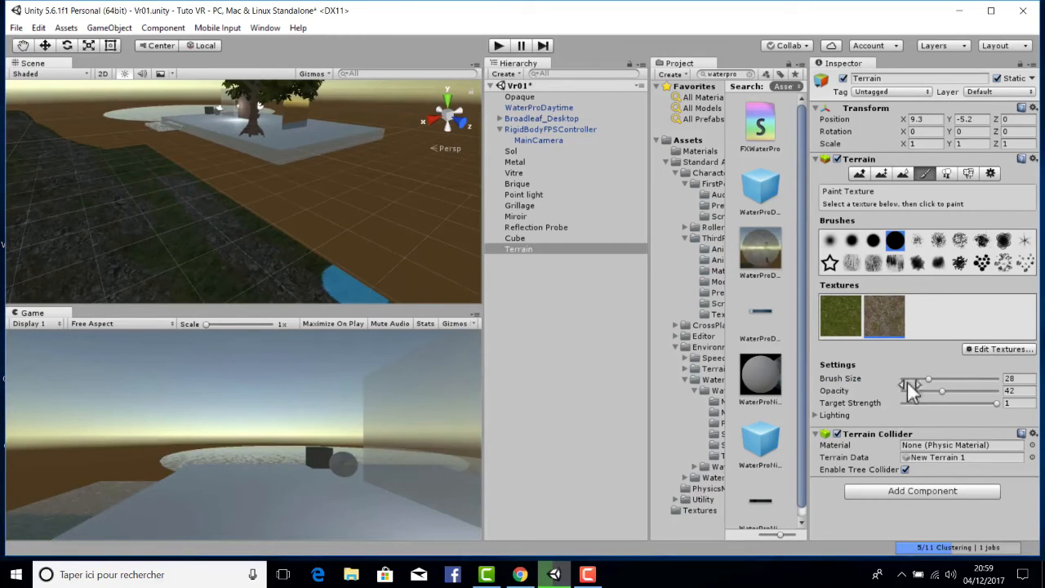
Set the opacity to 12 and dab the rocky grass texture lightly over the green strip along the terrain's edge.
drag(929, 392, 916, 398)
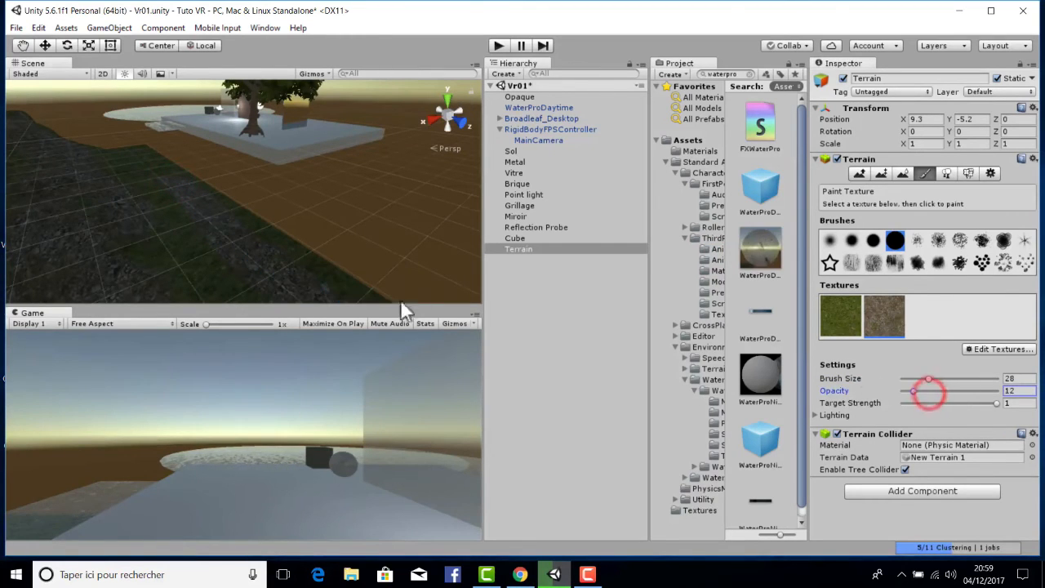
click(149, 191)
click(142, 188)
click(139, 153)
click(152, 185)
click(153, 167)
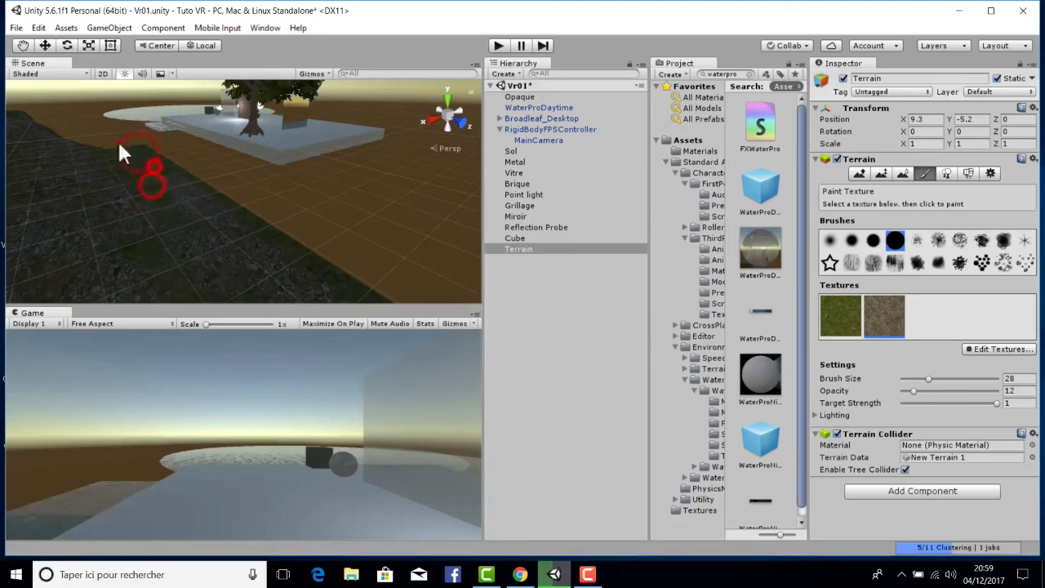
click(148, 152)
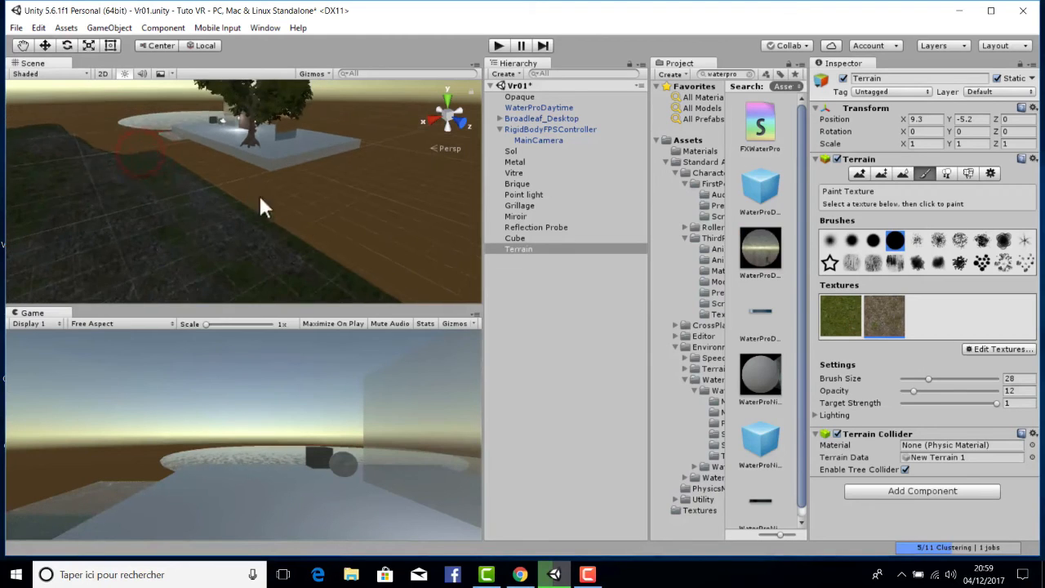
mouse_move(260, 196)
right_down()
mouse_move(34, 201)
mouse_move(273, 200)
right_up()
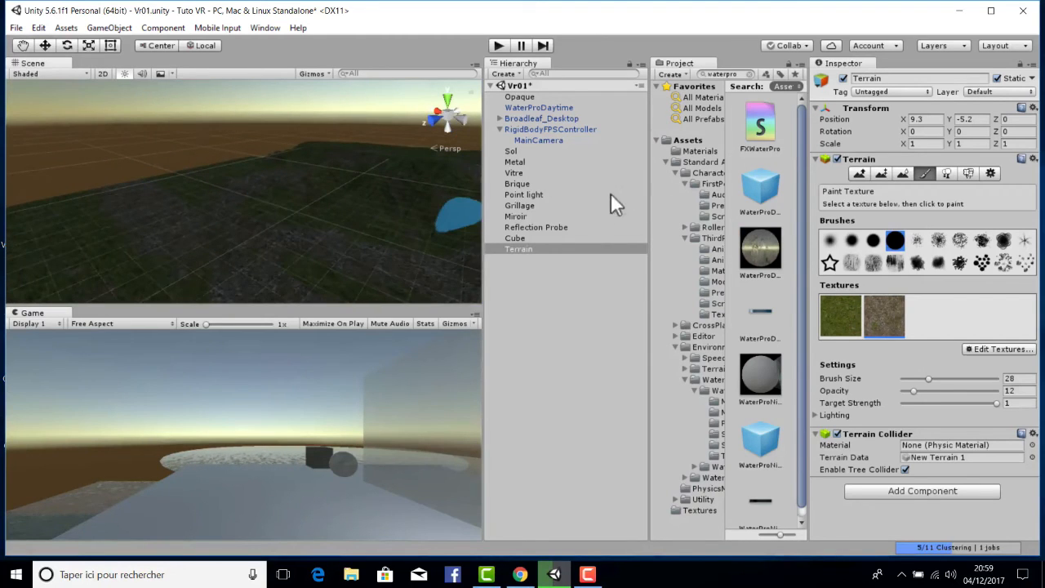
middle_drag(190, 189, 449, 210)
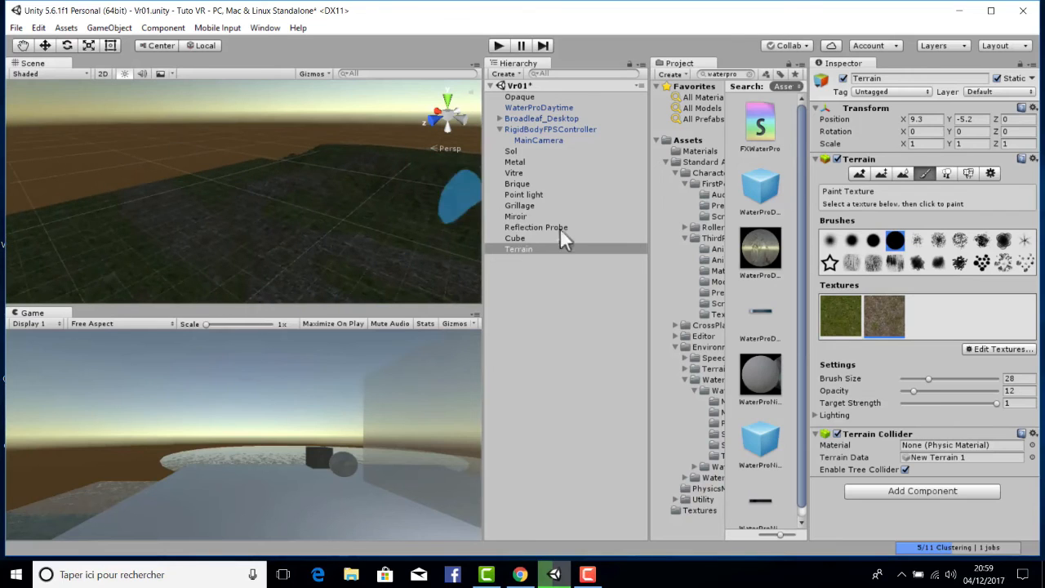
Raise the Terrain object vertically with the Move tool to a Y position of 1.89.
click(535, 248)
click(45, 45)
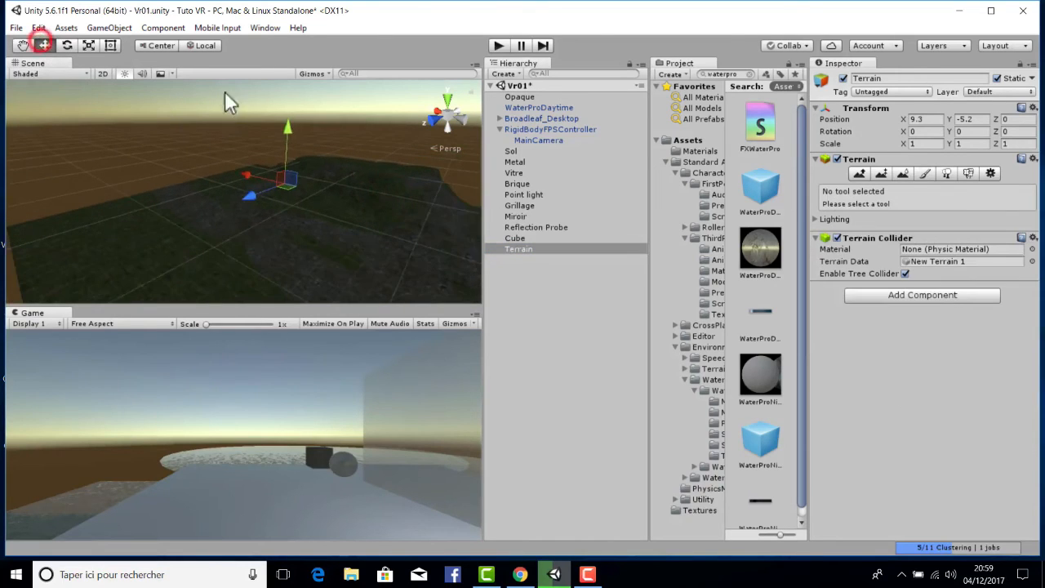
drag(291, 132, 304, 80)
right_drag(304, 82, 359, 204)
middle_drag(359, 204, 314, 298)
right_drag(314, 298, 434, 217)
middle_drag(294, 163, 318, 151)
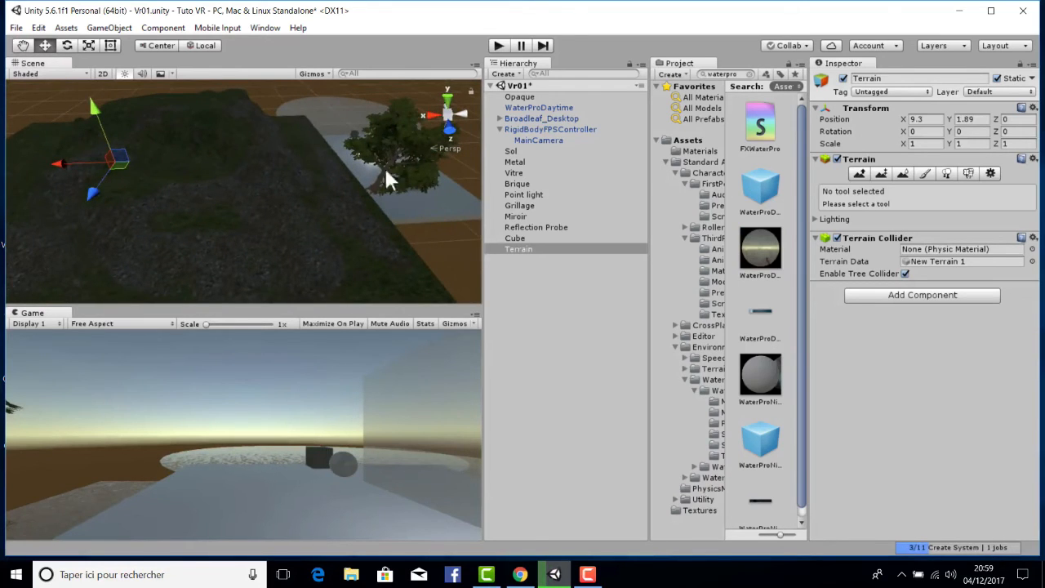
Add the Broadleaf_Mobile prefab as a tree type for the terrain's Place Trees tool.
click(945, 173)
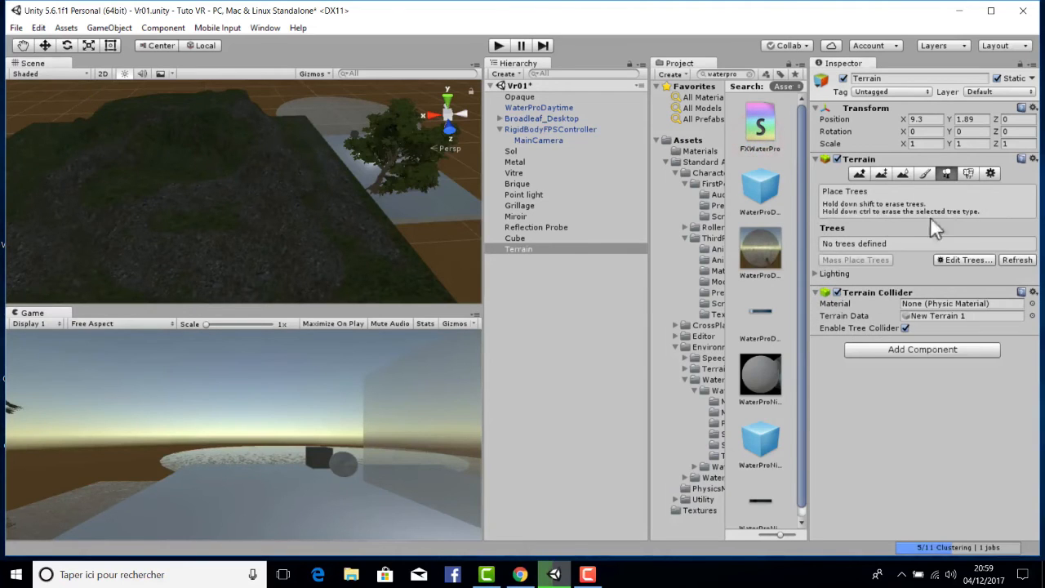
click(978, 260)
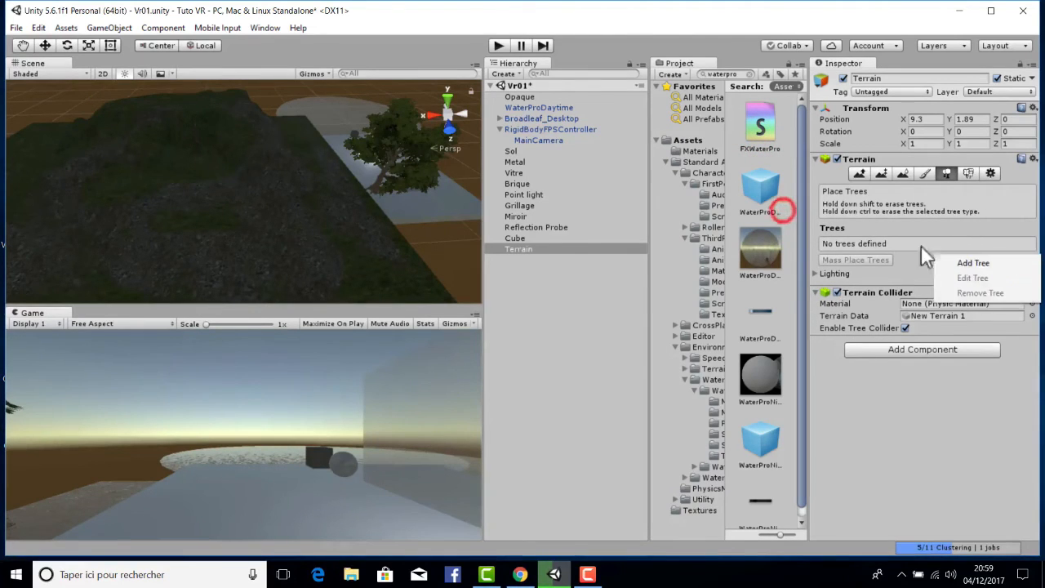
click(963, 263)
click(271, 41)
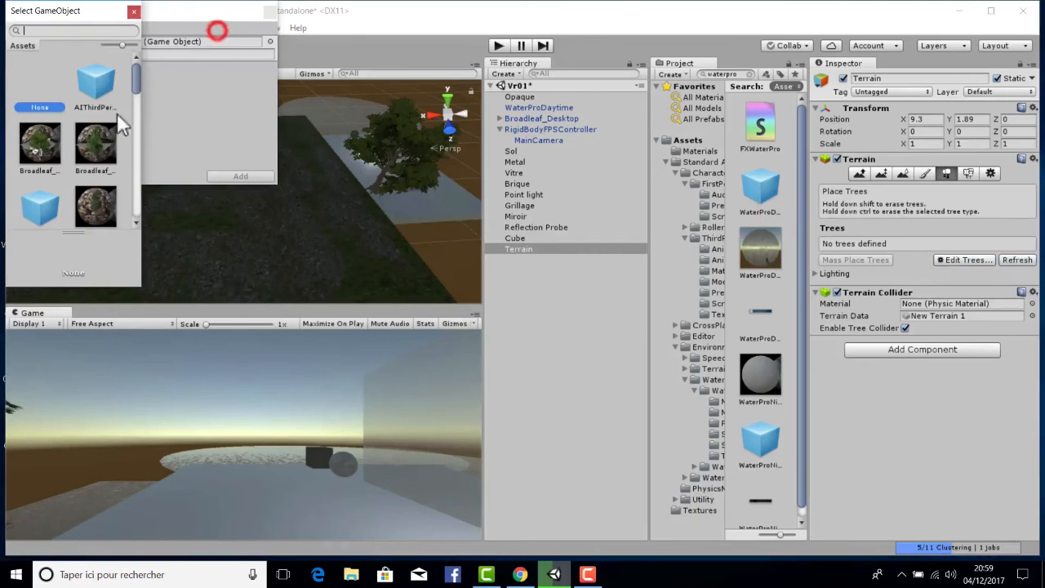
click(88, 147)
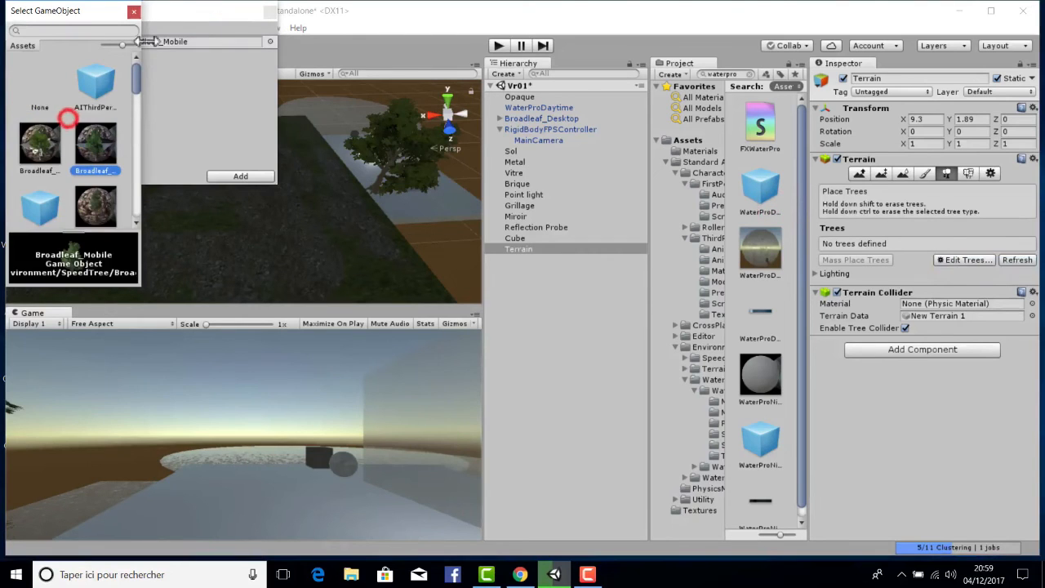
click(134, 12)
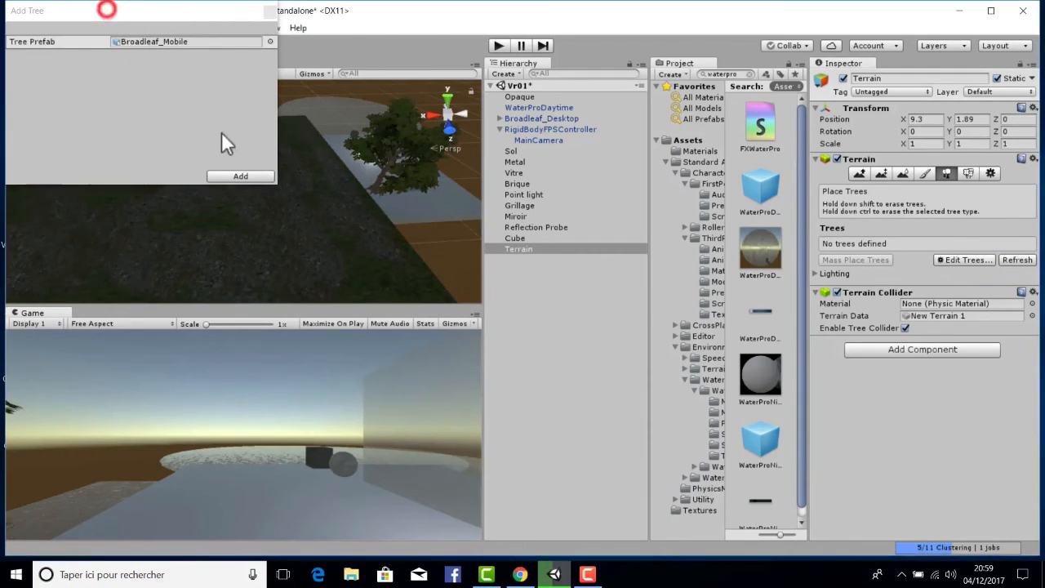
click(240, 176)
Plant a few Broadleaf_Mobile trees on the terrain's hill and the ground in front of it.
click(102, 130)
scroll(216, 151, down, 2)
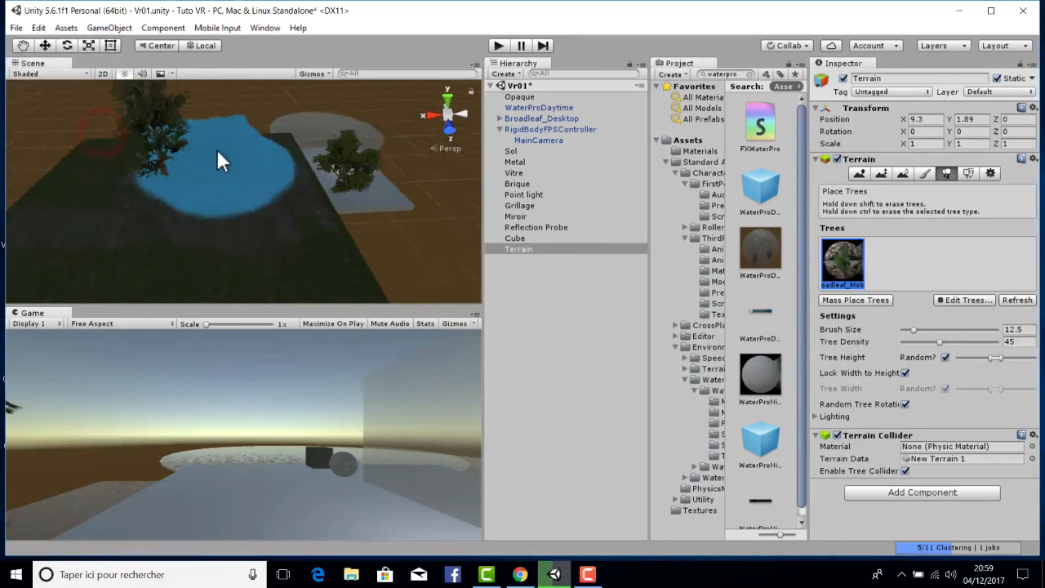
click(232, 170)
click(124, 218)
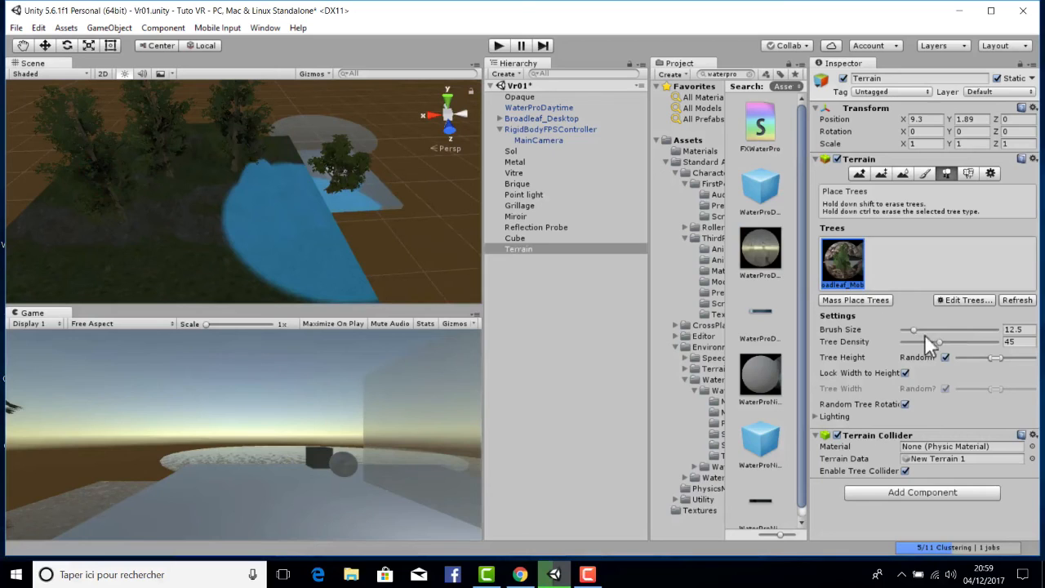
Set the tree brush size to 16.8 and the density to 82, and plant a dense forest across the terrain.
drag(920, 330, 977, 342)
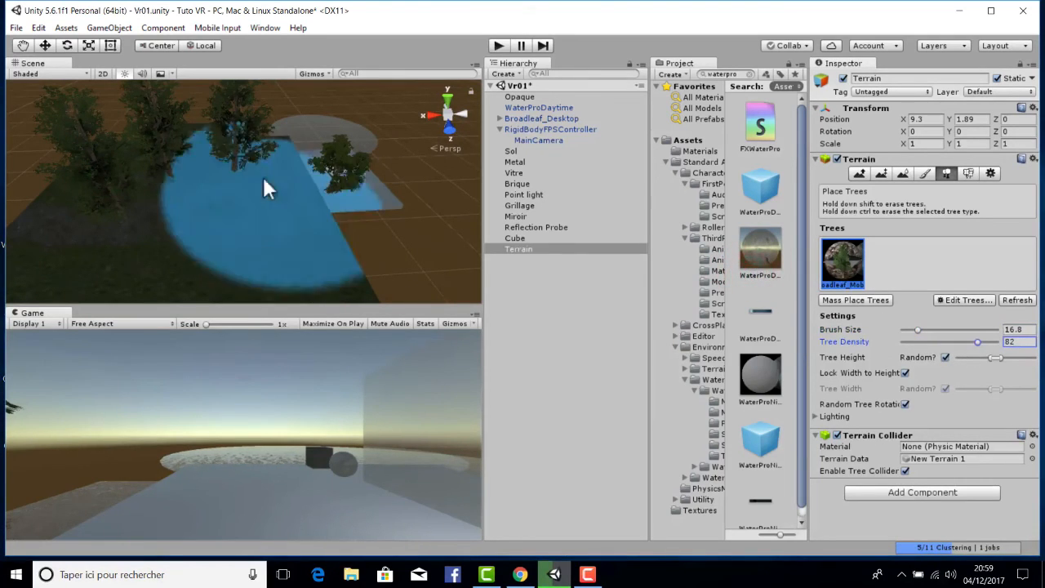
mouse_move(262, 175)
mouse_down()
mouse_move(222, 218)
mouse_move(177, 173)
mouse_up()
scroll(104, 217, up, 3)
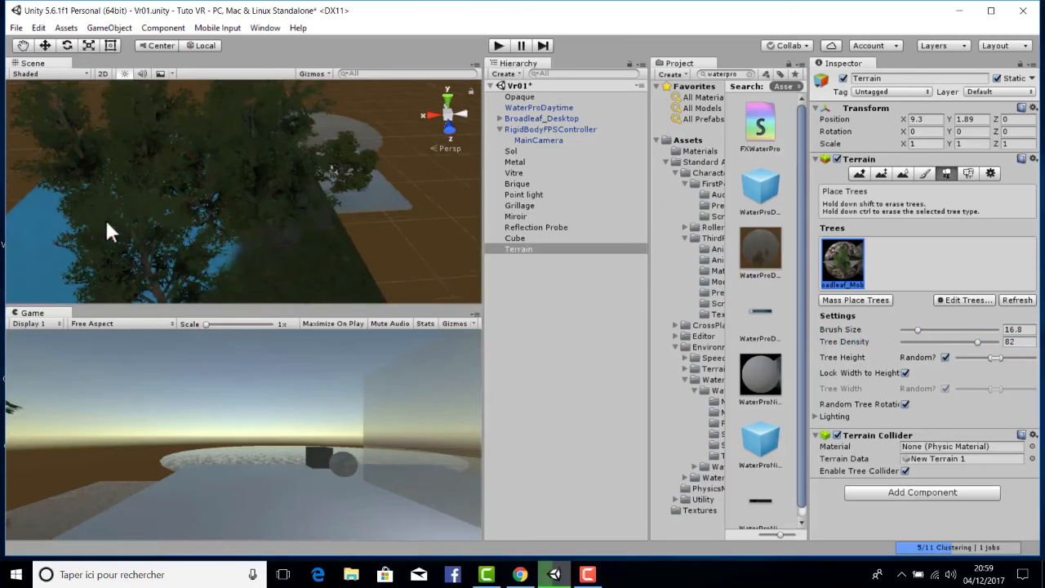
scroll(233, 121, down, 6)
click(133, 225)
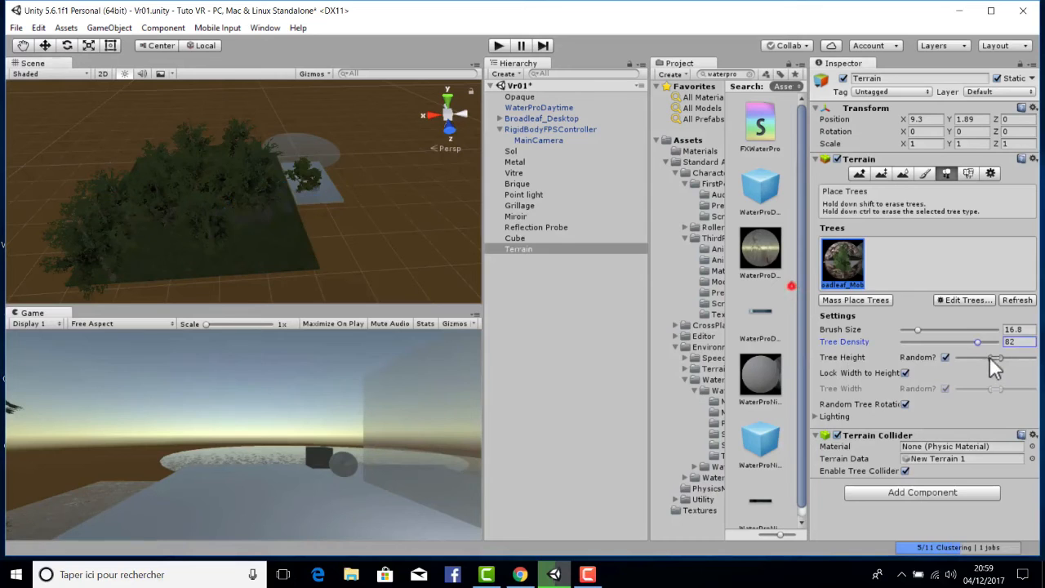
Widen the random tree height range and plant more trees of varied height in the forest.
mouse_move(997, 356)
mouse_down()
mouse_move(1019, 359)
mouse_move(1012, 365)
mouse_up()
click(246, 198)
scroll(255, 212, up, 2)
right_drag(255, 212, 270, 112)
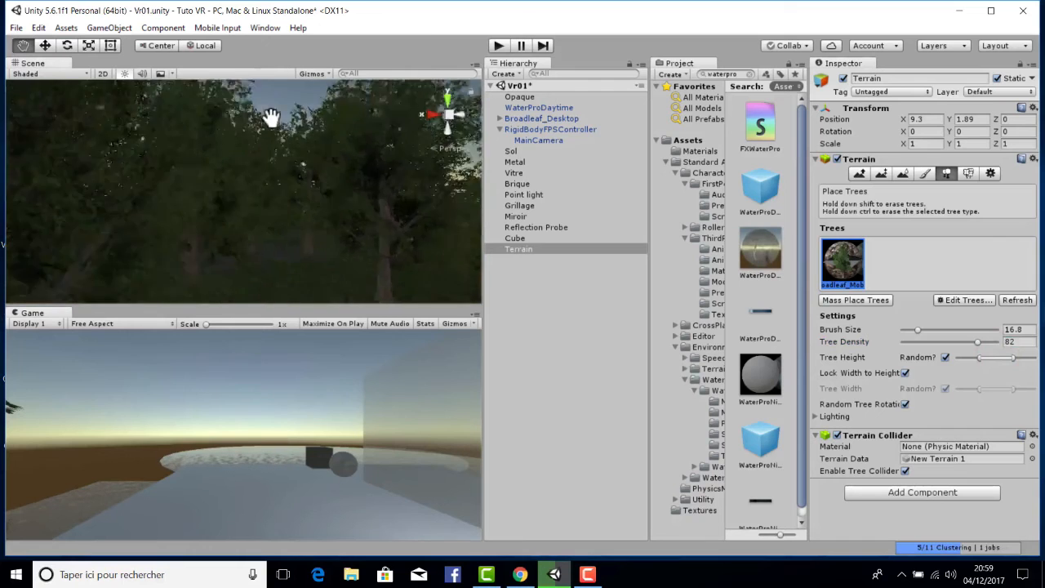
middle_drag(271, 112, 219, 167)
right_drag(218, 168, 454, 261)
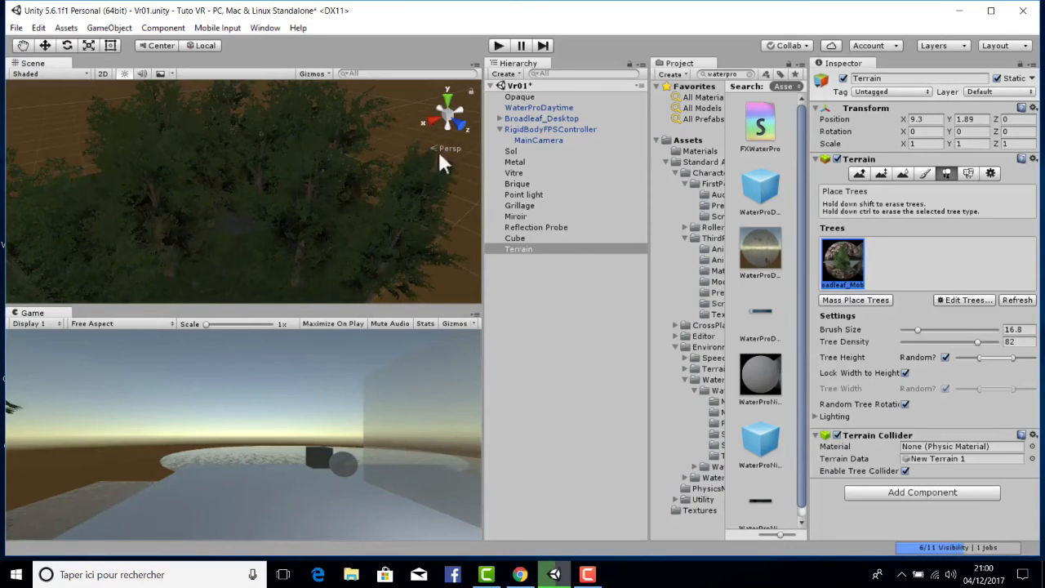
Erase all the painted Broadleaf_Mobile trees from the terrain.
scroll(287, 195, down, 6)
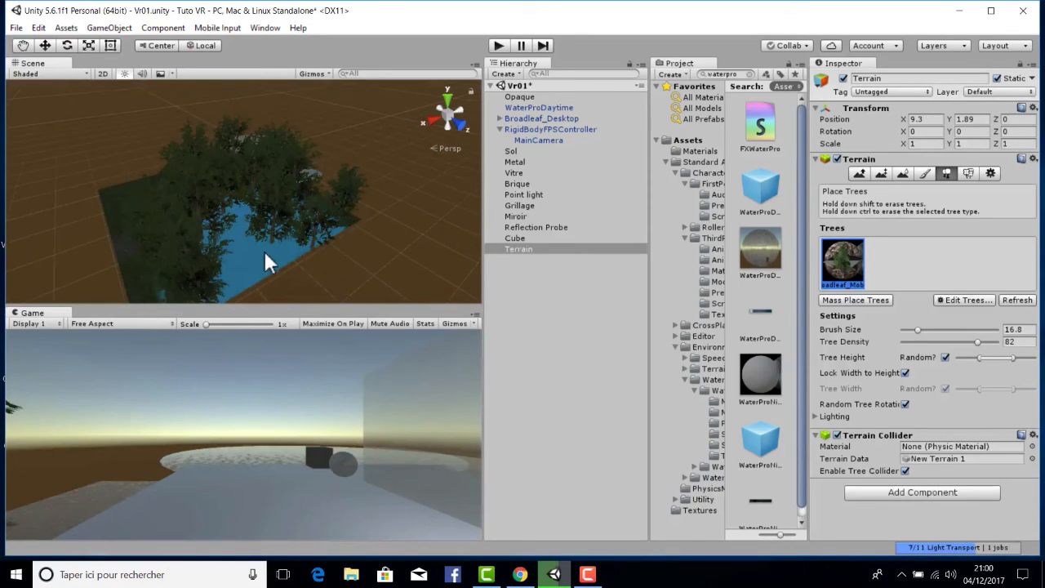
mouse_move(263, 250)
shift+mouse_down()
mouse_move(269, 210)
mouse_move(156, 168)
mouse_move(221, 280)
mouse_move(274, 171)
shift+mouse_up()
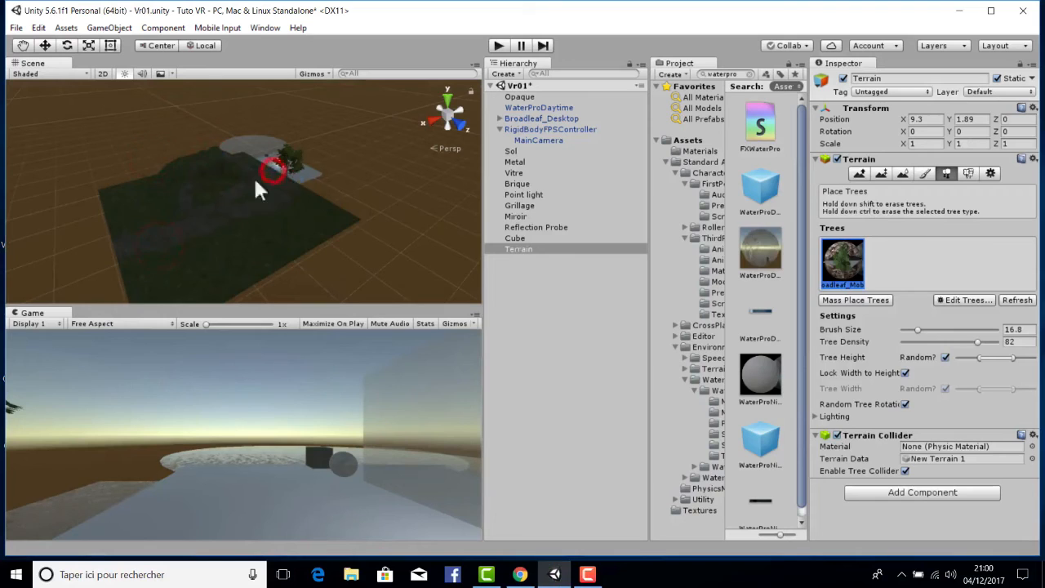
scroll(281, 223, up, 8)
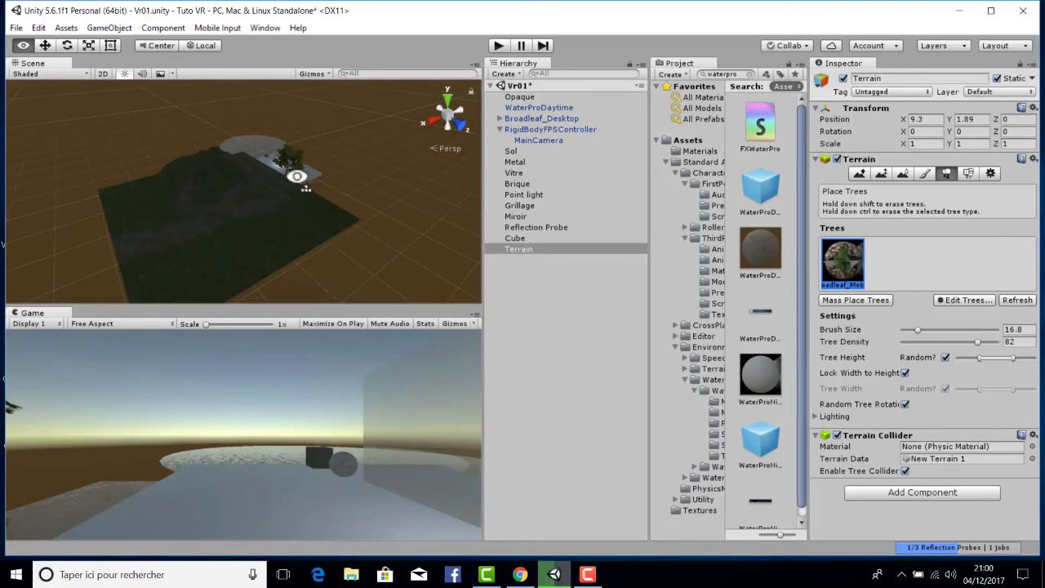
scroll(280, 212, up, 6)
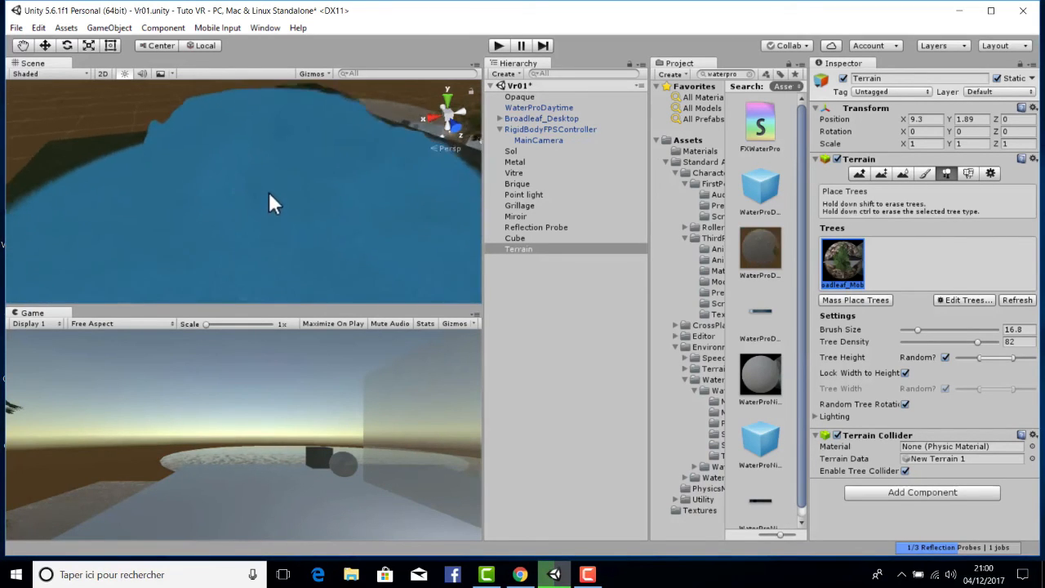
mouse_move(255, 190)
right_down()
mouse_move(272, 181)
mouse_move(259, 174)
right_up()
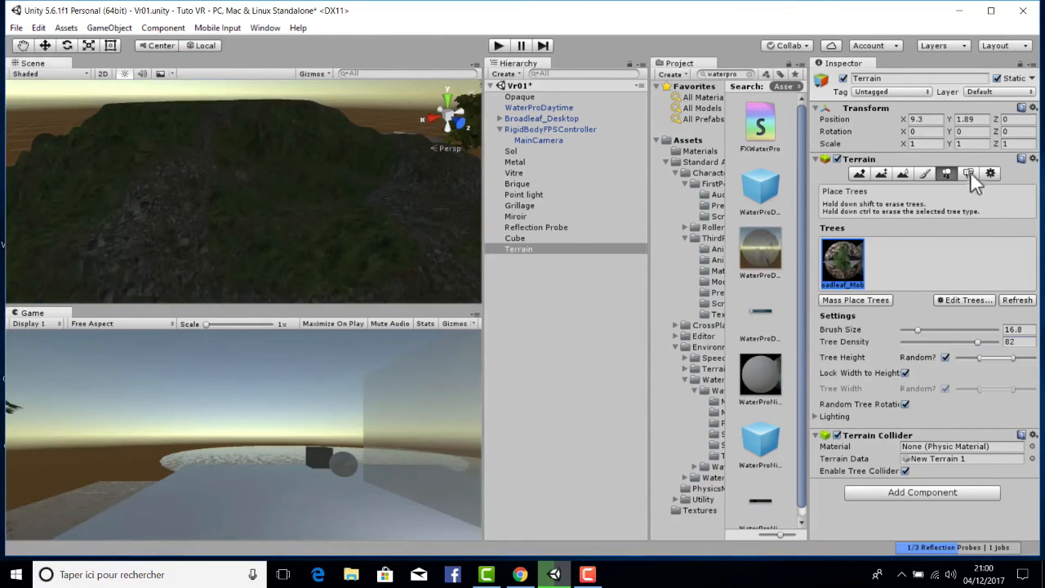
Add GrassFrond01AlbedoAlpha as a grass texture for the terrain's Paint Details tool, keeping the default sizes and colours.
click(969, 173)
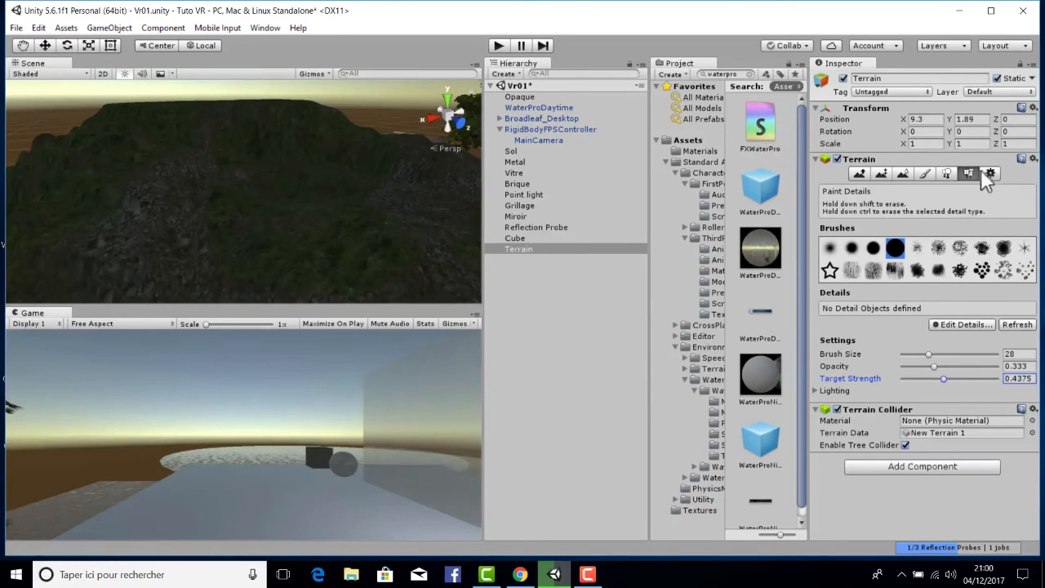
click(958, 329)
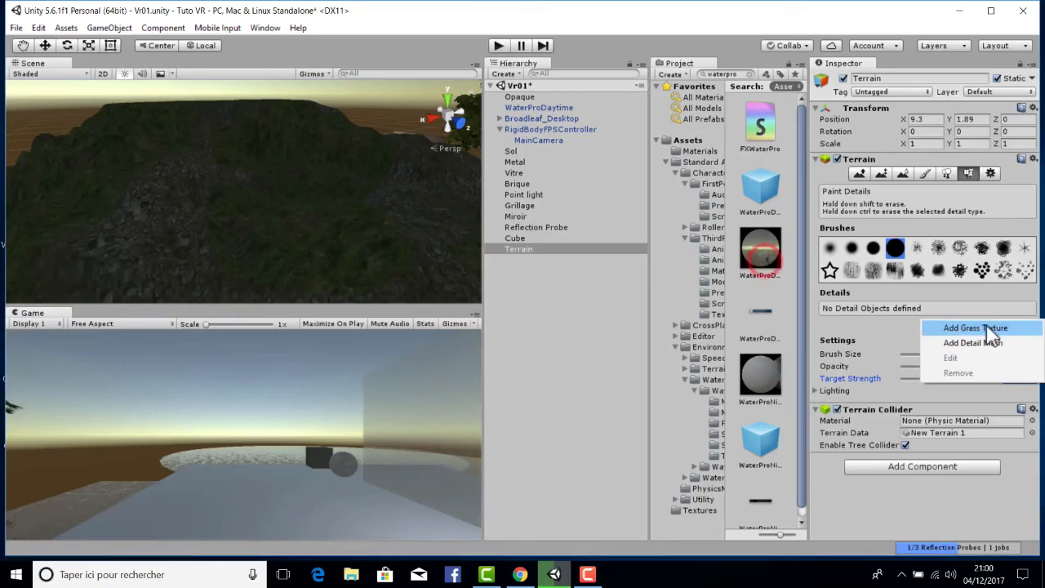
click(983, 328)
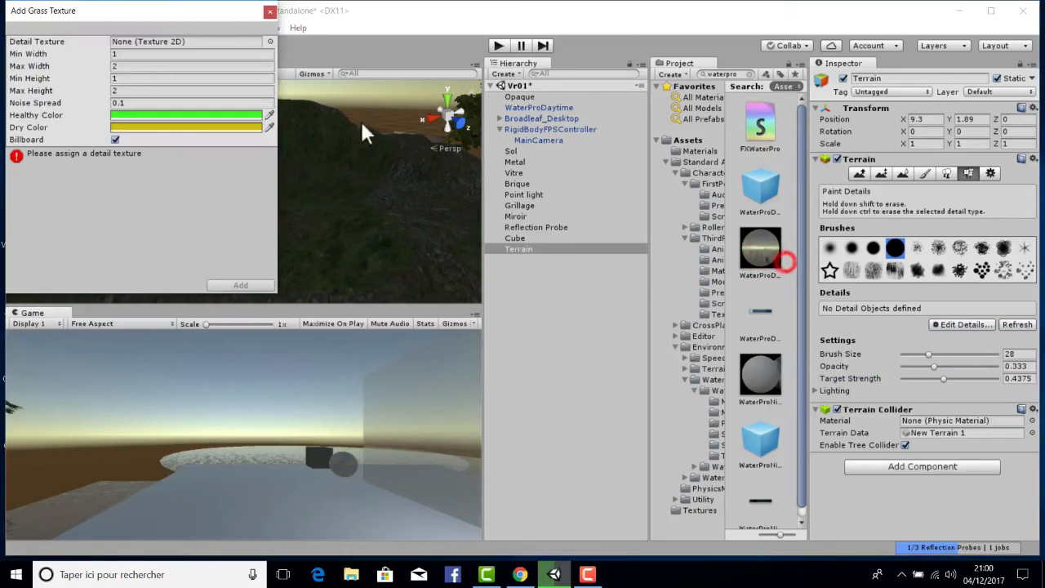
click(269, 41)
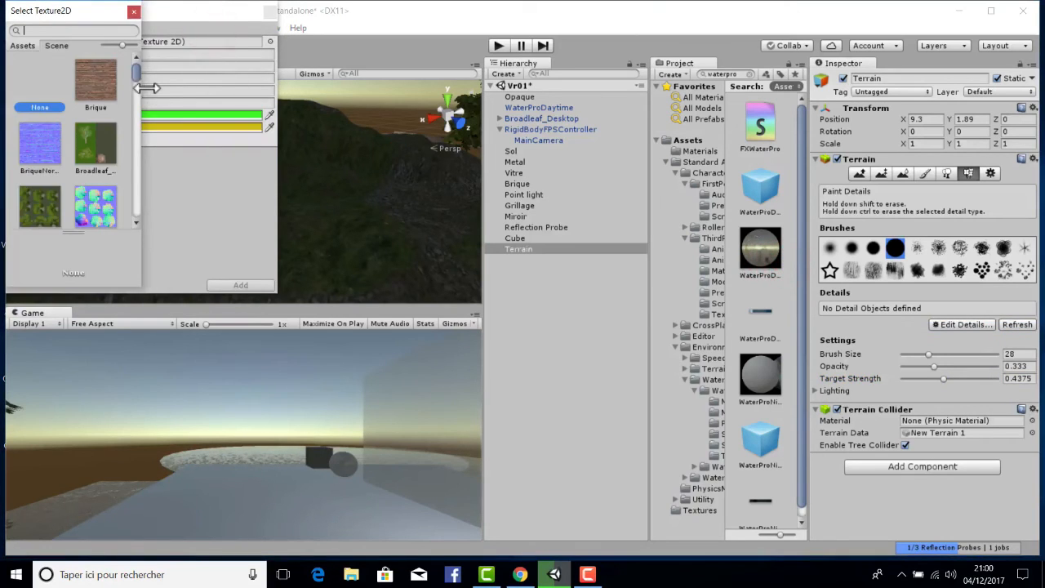
text(grasqs)
key(BackSpace)
key(BackSpace)
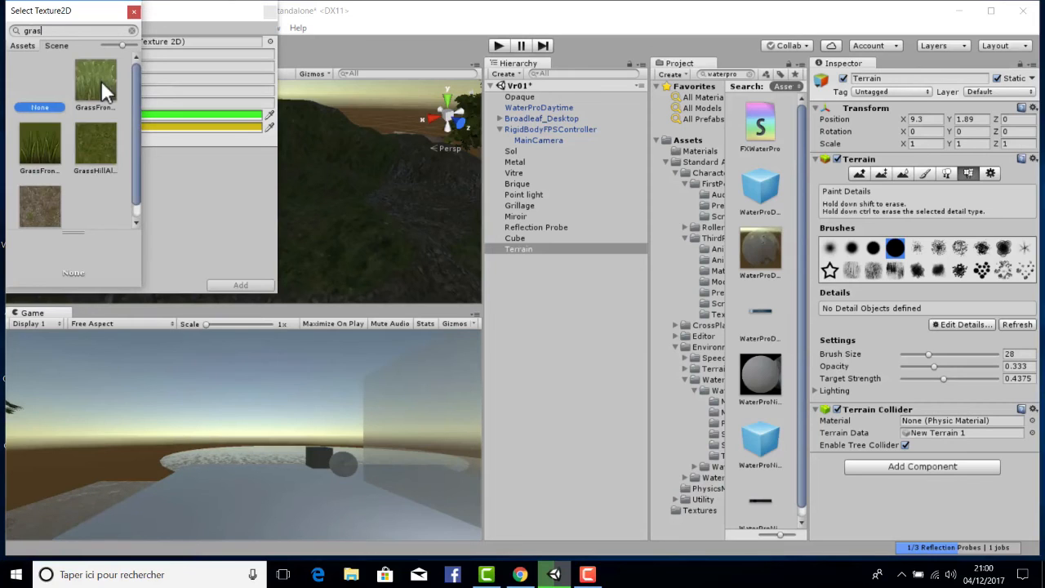
click(100, 79)
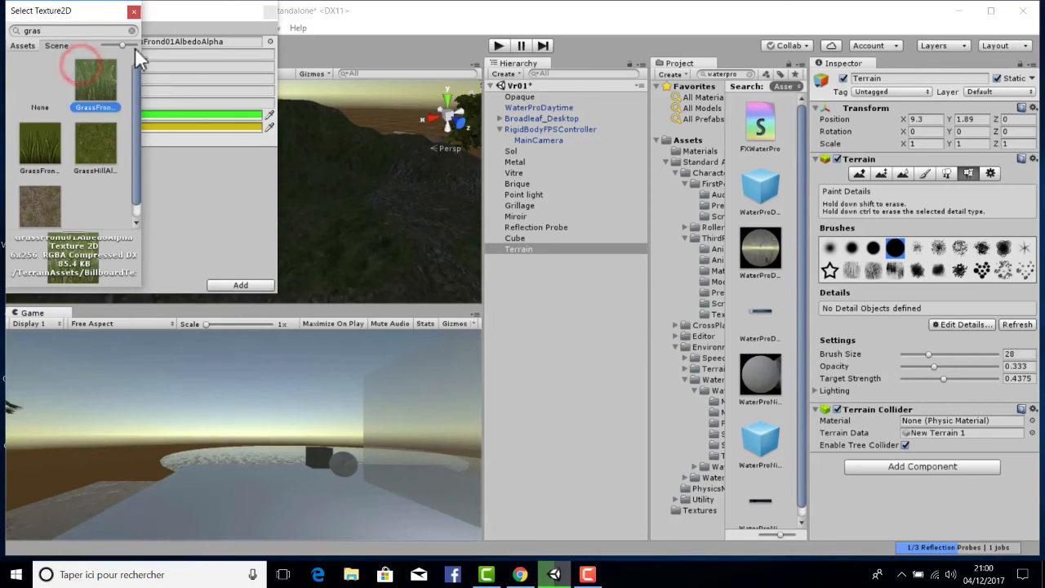
click(134, 10)
click(240, 284)
Paint several separate clumps of grass on the slope and rocky ground of the terrain and inspect them up close.
click(243, 221)
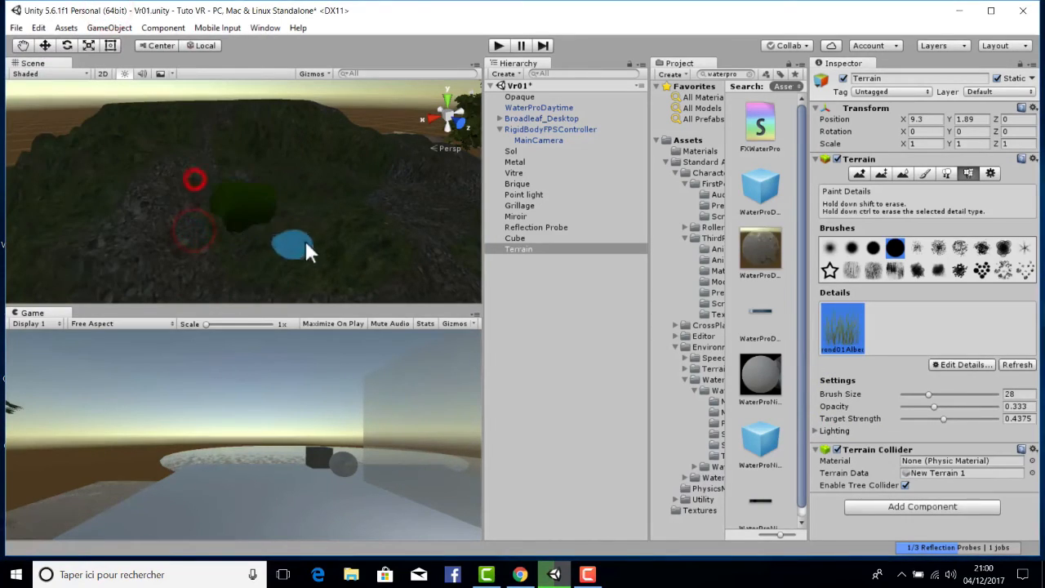
click(331, 234)
click(113, 197)
right_drag(187, 235, 284, 227)
click(268, 236)
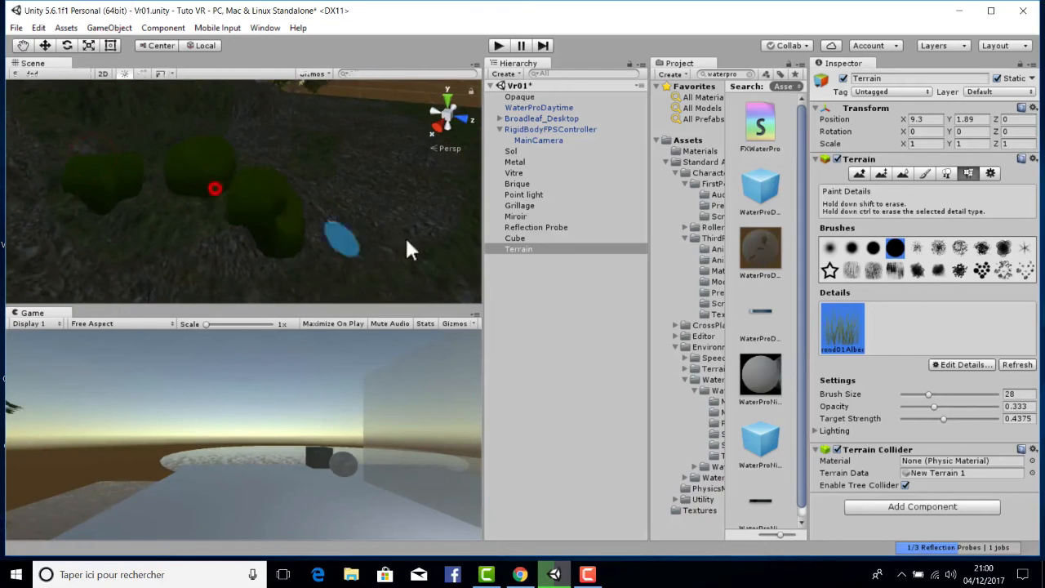
mouse_move(405, 236)
right_down()
mouse_move(410, 227)
mouse_move(247, 246)
right_up()
scroll(244, 243, up, 5)
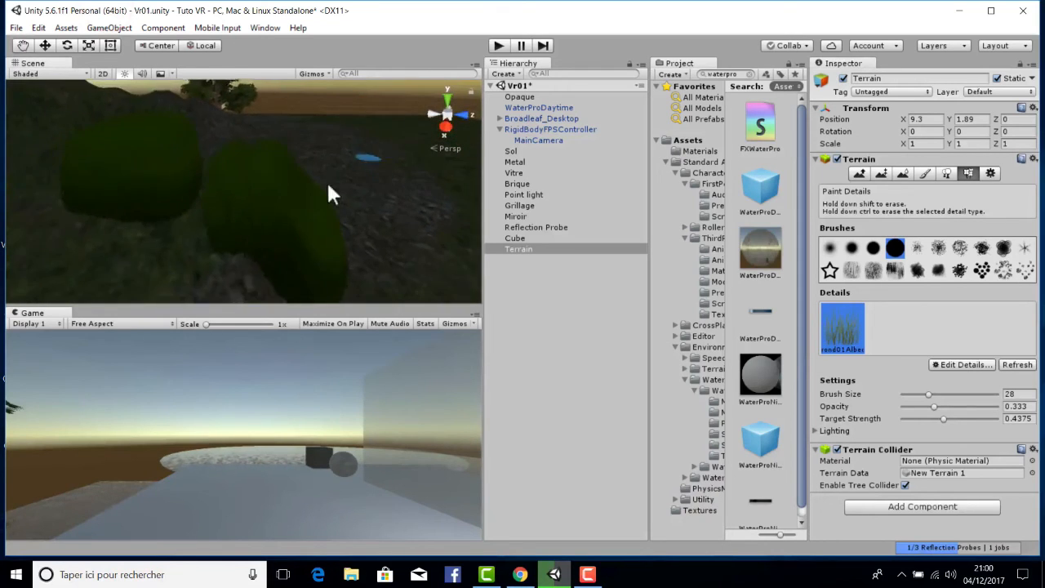
scroll(279, 223, down, 3)
middle_drag(279, 221, 244, 198)
scroll(243, 198, down, 3)
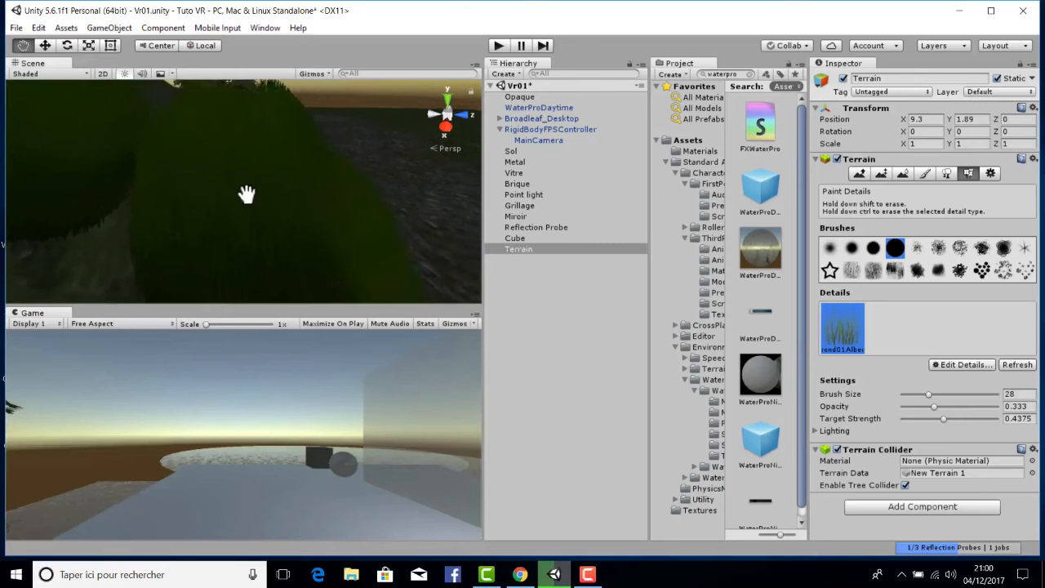
scroll(269, 221, down, 6)
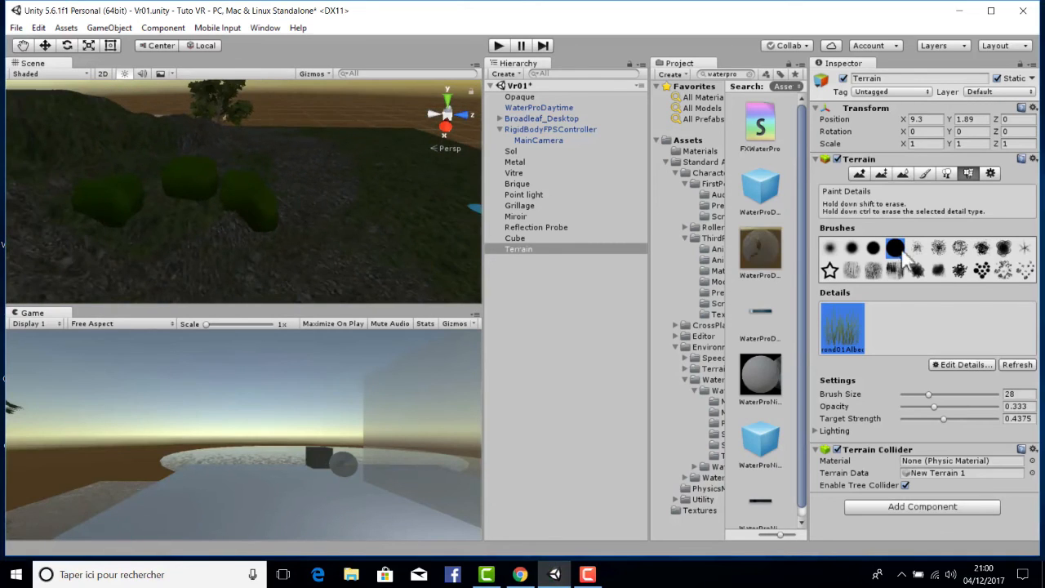
click(988, 364)
click(950, 382)
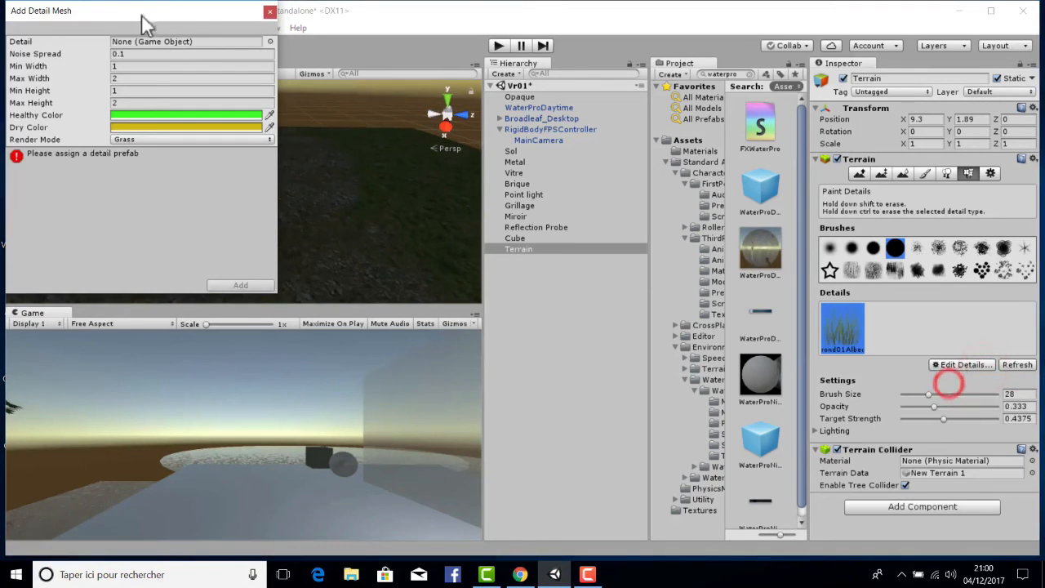
click(270, 41)
text(grass)
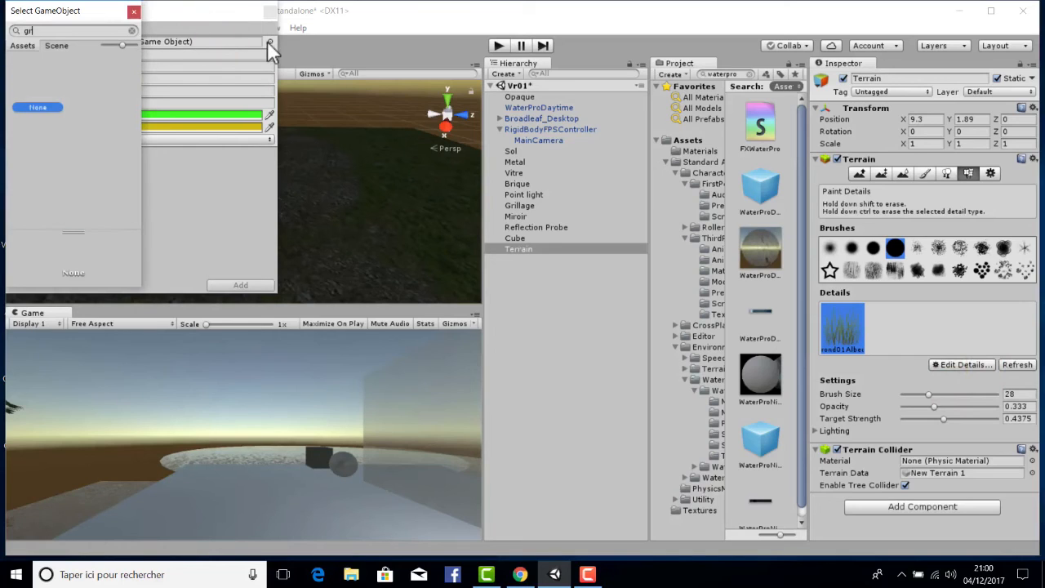
key(BackSpace)
key(BackSpace)
key(BackSpace)
key(BackSpace)
key(BackSpace)
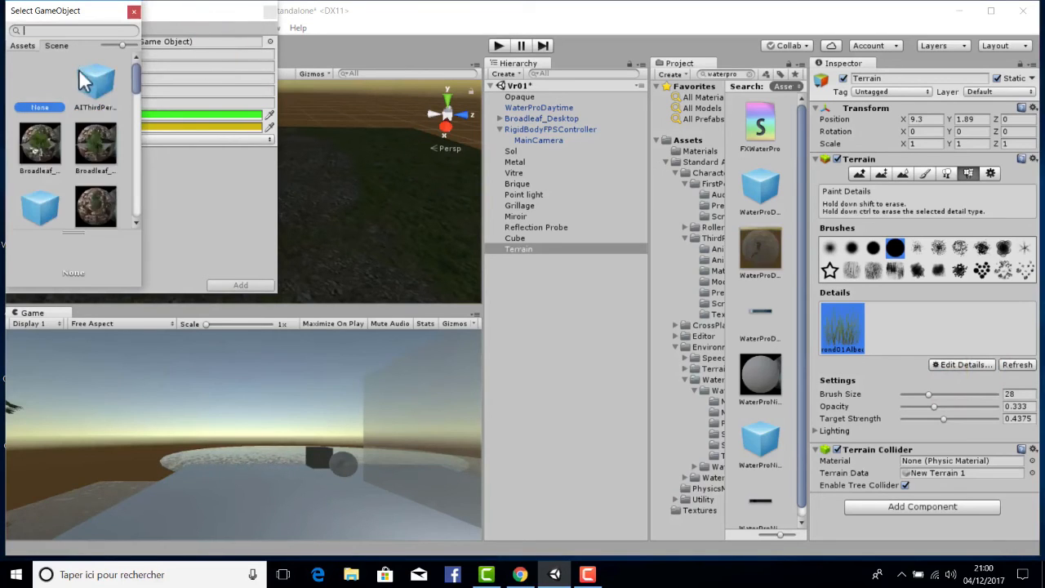
scroll(110, 126, down, 2)
scroll(104, 117, down, 4)
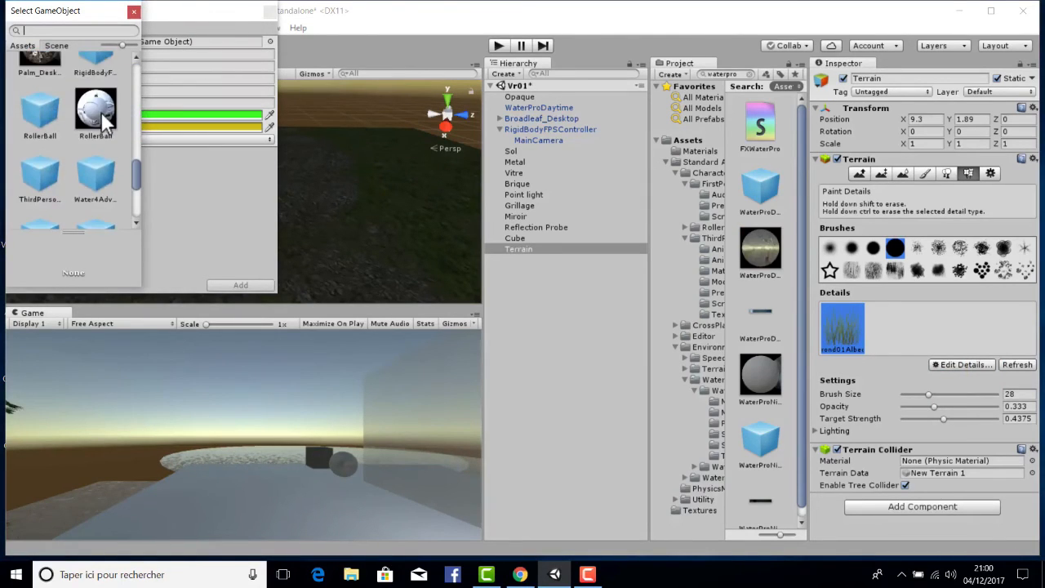
scroll(101, 112, down, 4)
click(133, 11)
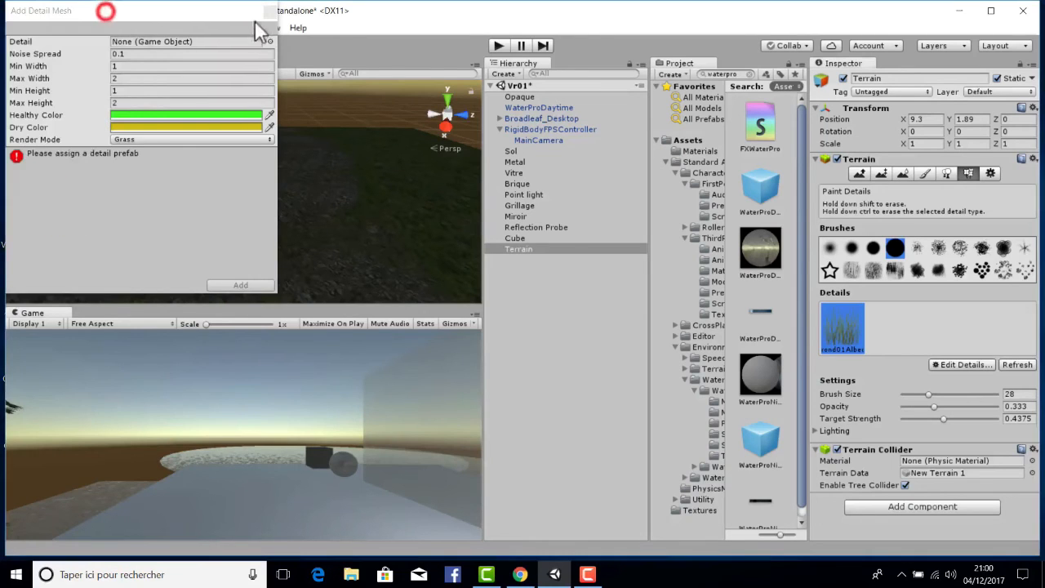
click(270, 11)
click(677, 249)
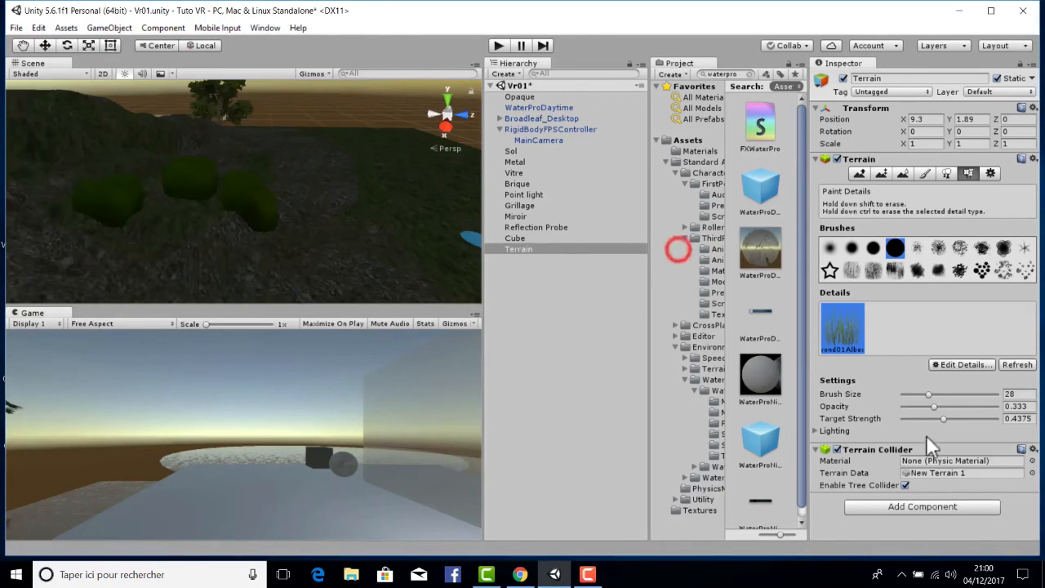
Paint sparser grass around the existing clumps on the terrain with brush size 56, opacity 0.101 and target strength 0.0625.
mouse_move(942, 418)
mouse_down()
mouse_move(893, 413)
mouse_move(955, 394)
mouse_up()
click(448, 236)
click(349, 245)
click(327, 166)
click(908, 408)
click(401, 245)
click(226, 186)
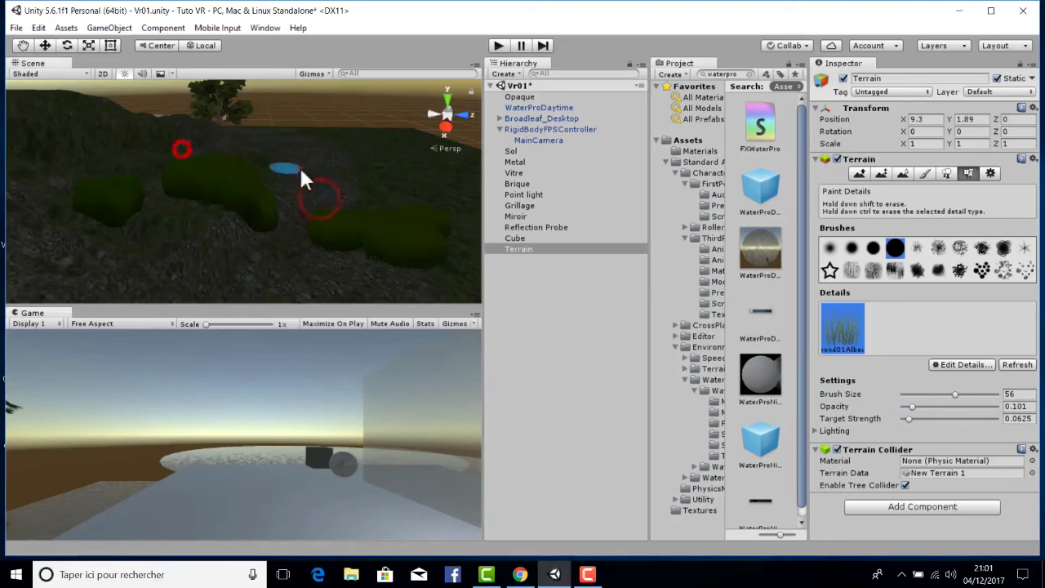
click(299, 168)
Inspect the painted grass on the terrain up close and from a distance.
right_drag(319, 209, 477, 241)
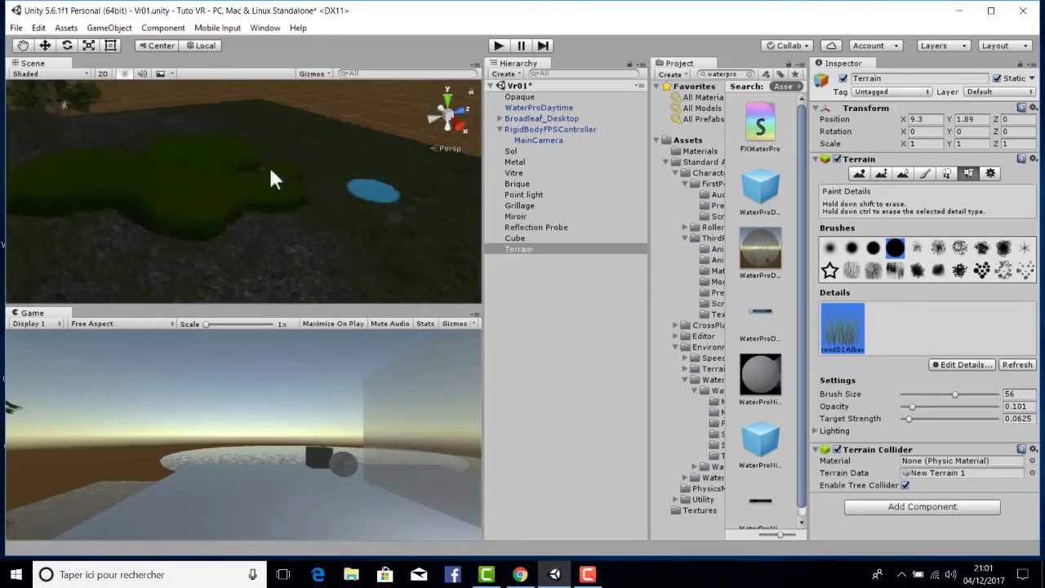
scroll(271, 145, up, 4)
middle_drag(264, 148, 249, 215)
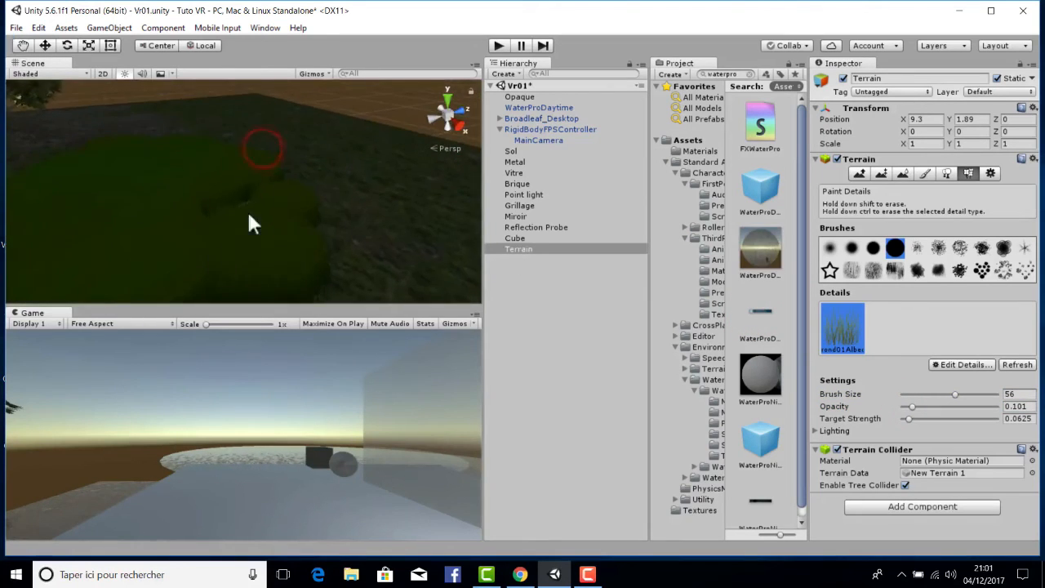
scroll(330, 155, down, 4)
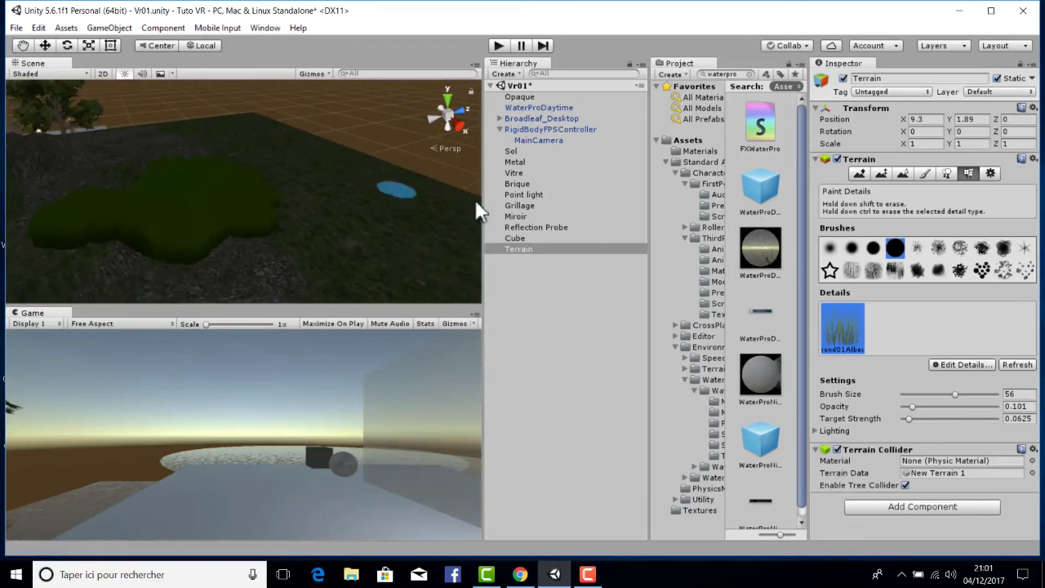
scroll(424, 142, down, 4)
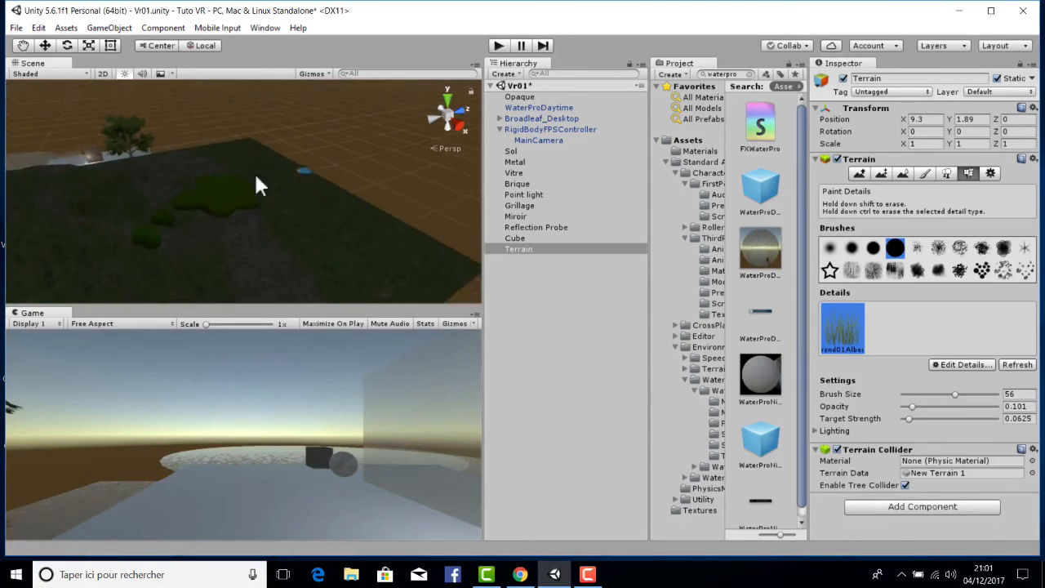
alt+drag(255, 186, 302, 185)
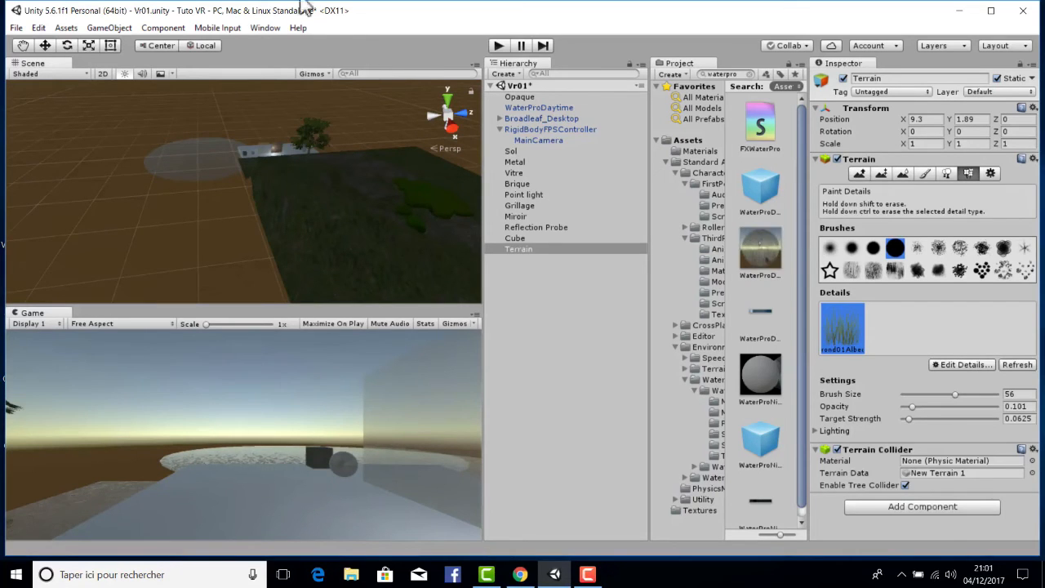
middle_drag(303, 184, 185, 192)
mouse_move(184, 192)
right_down()
mouse_move(159, 163)
mouse_move(204, 188)
right_up()
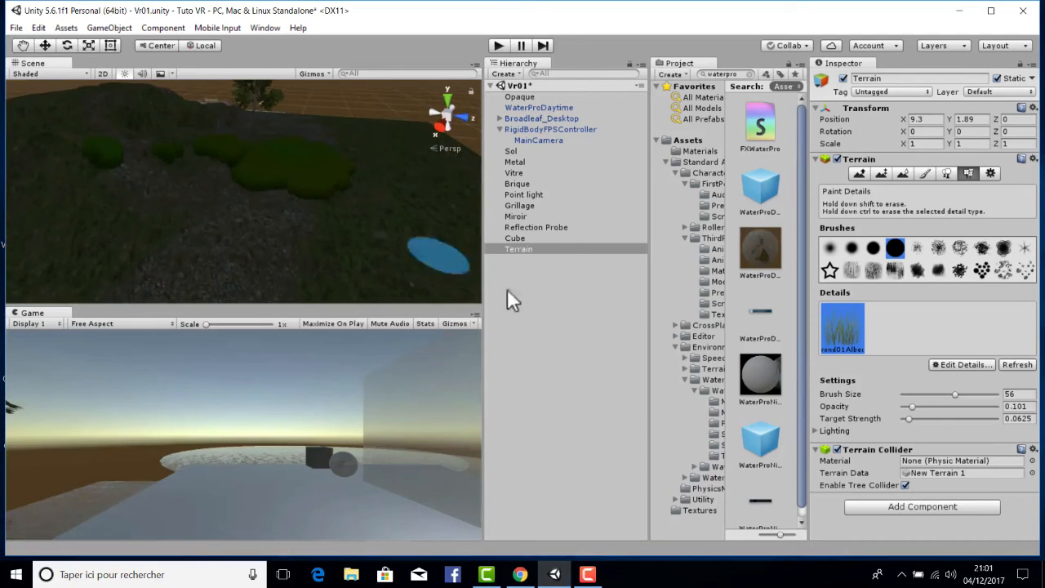
Delete the Terrain object from the Vr01 scene.
right_click(518, 247)
click(547, 320)
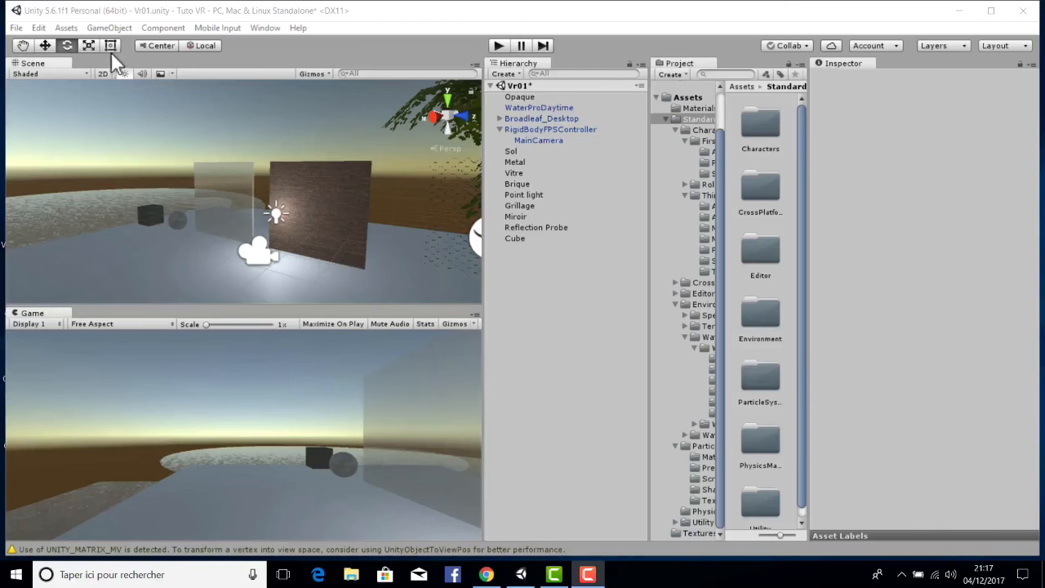
click(109, 27)
mouse_move(150, 101)
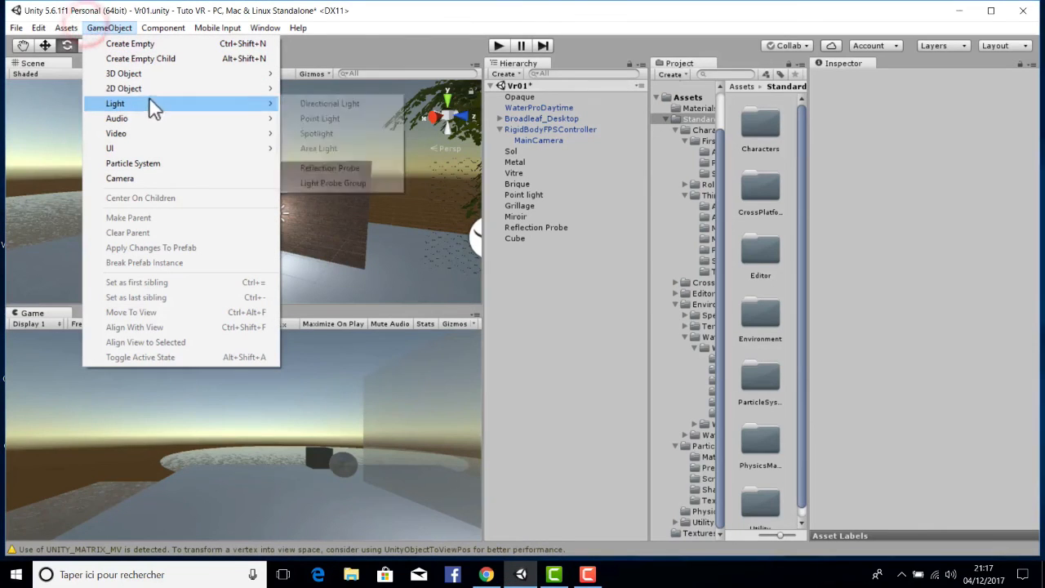
mouse_move(66, 28)
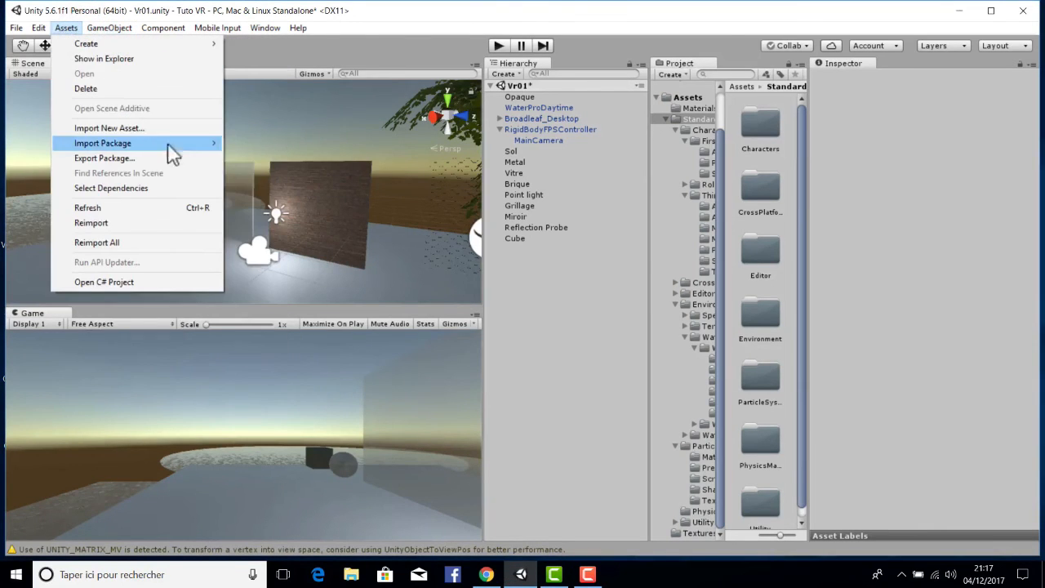
mouse_move(171, 153)
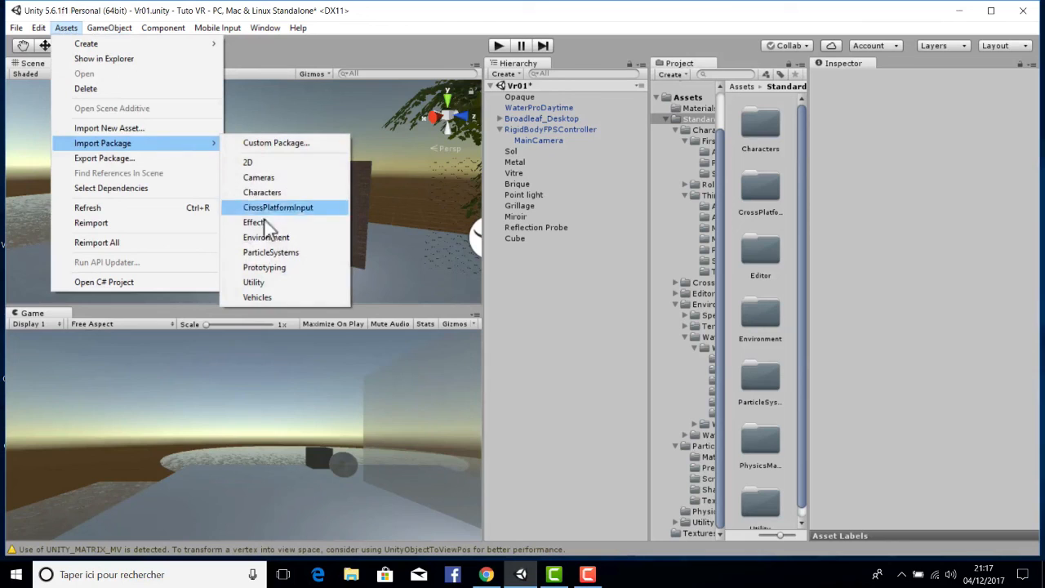
click(313, 119)
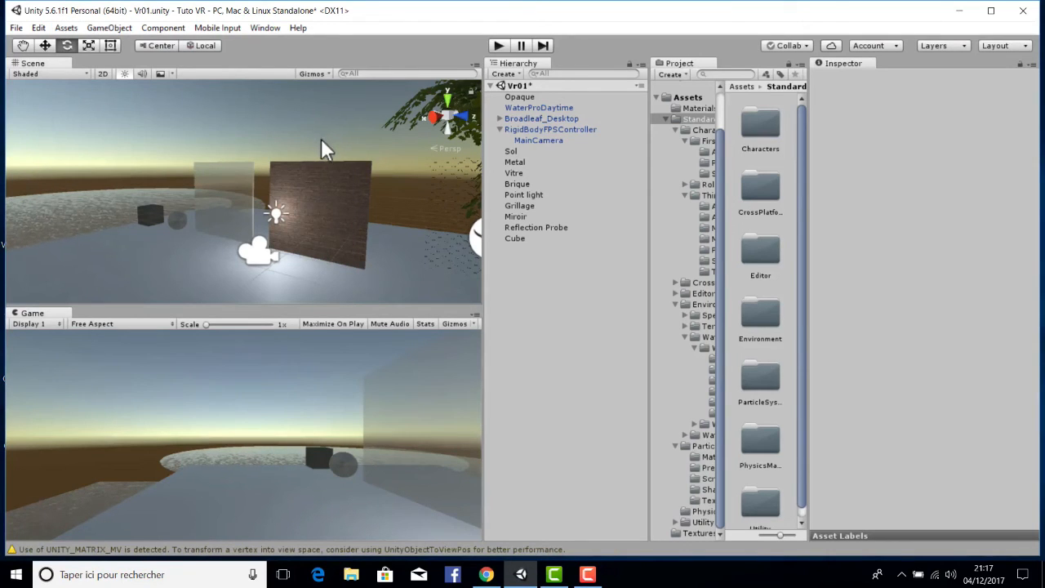
right_drag(248, 136, 151, 130)
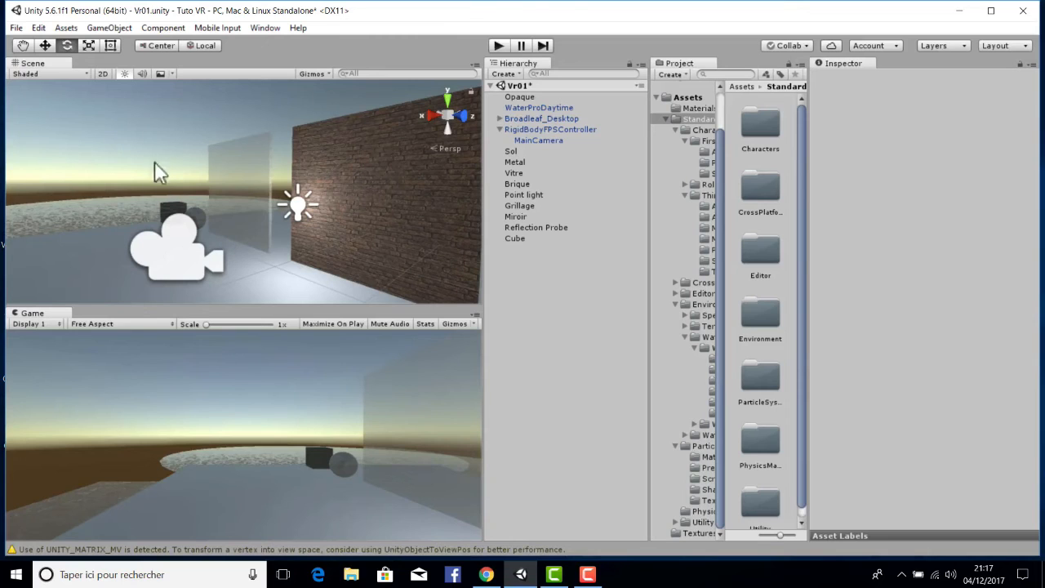
Open the Asset Store and search it for "post processing".
click(259, 28)
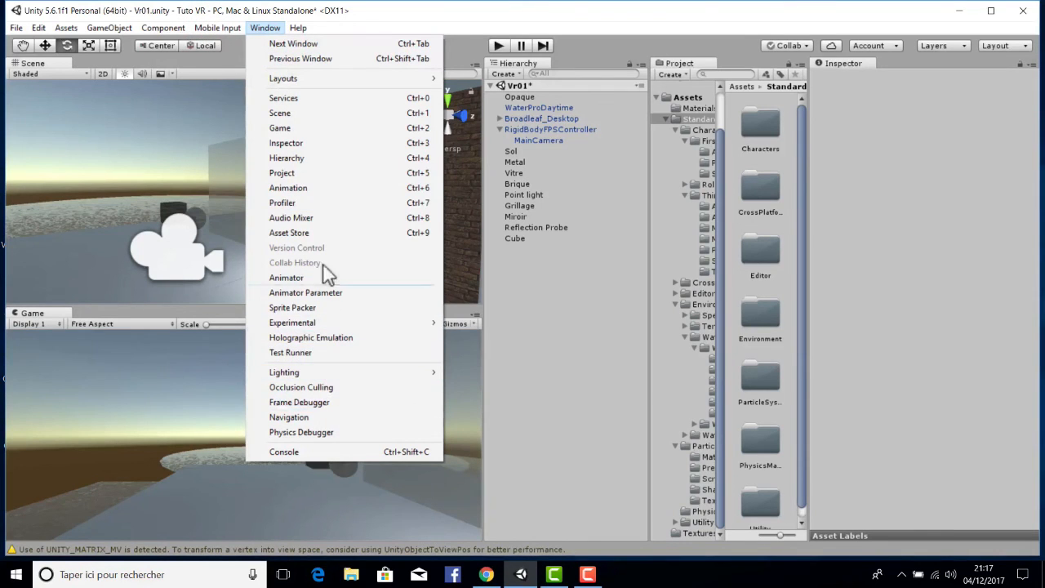
click(289, 232)
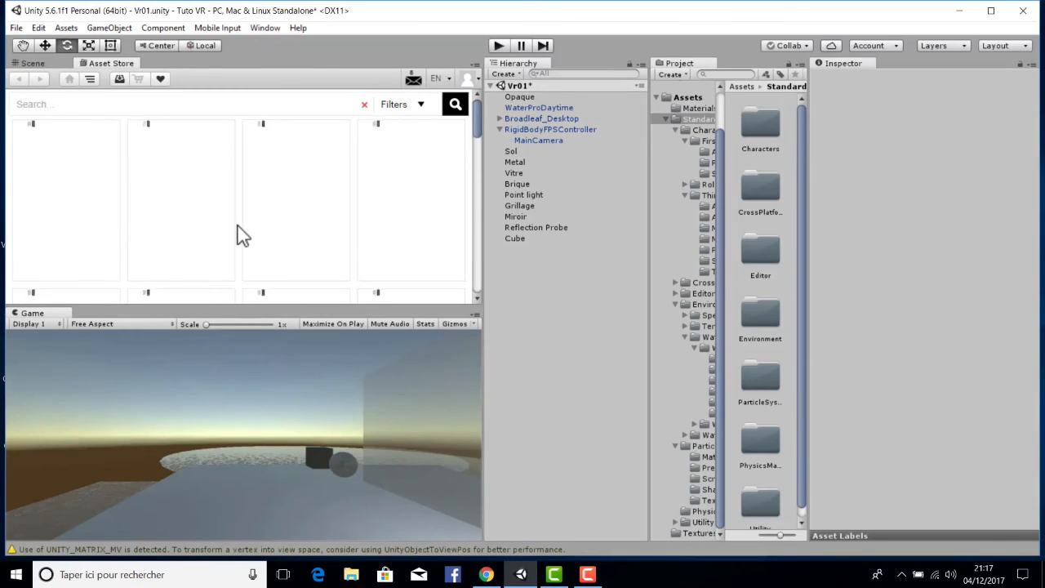
click(36, 104)
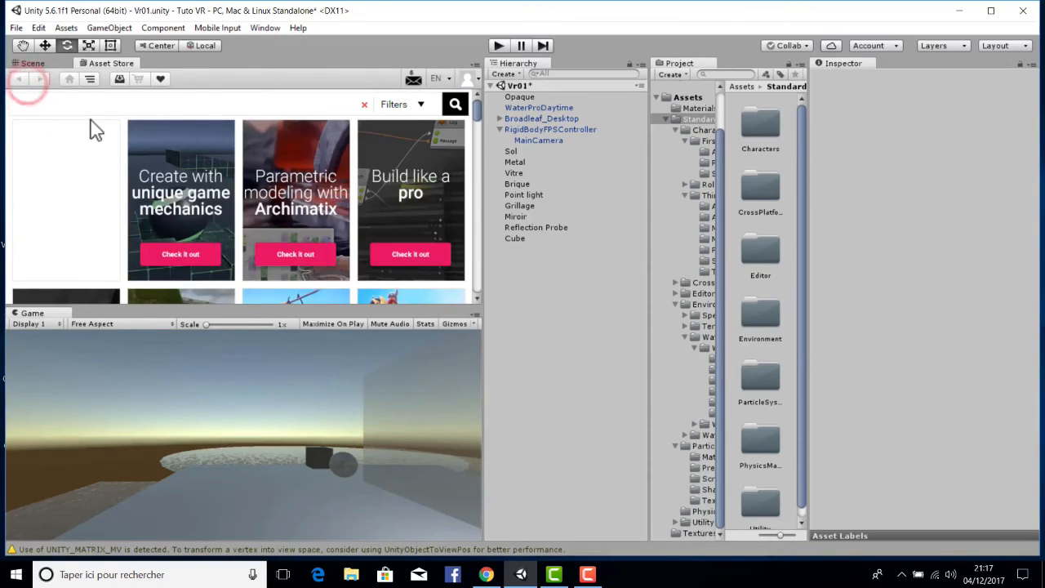
text(post processing)
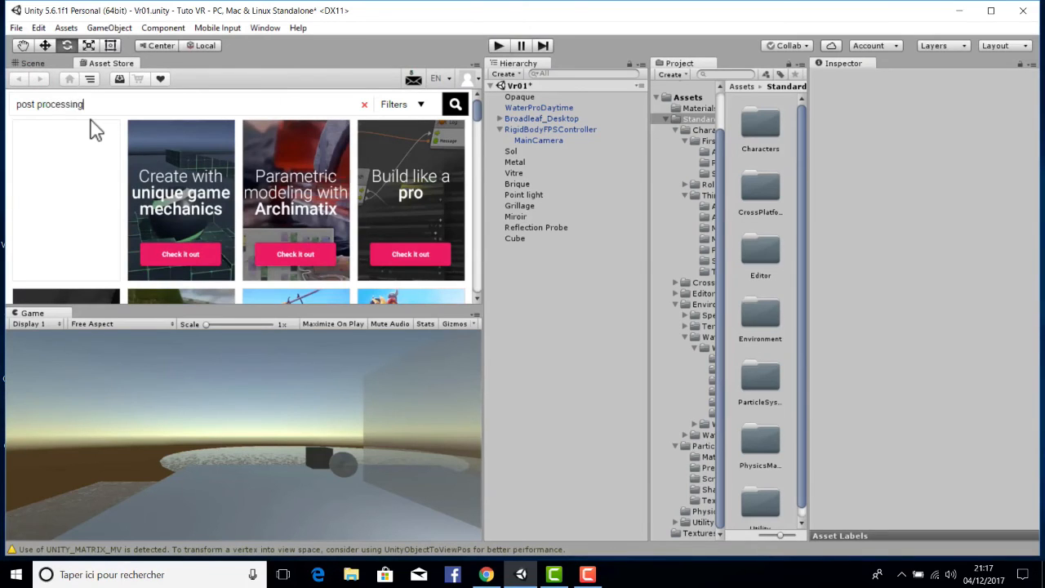
key(Return)
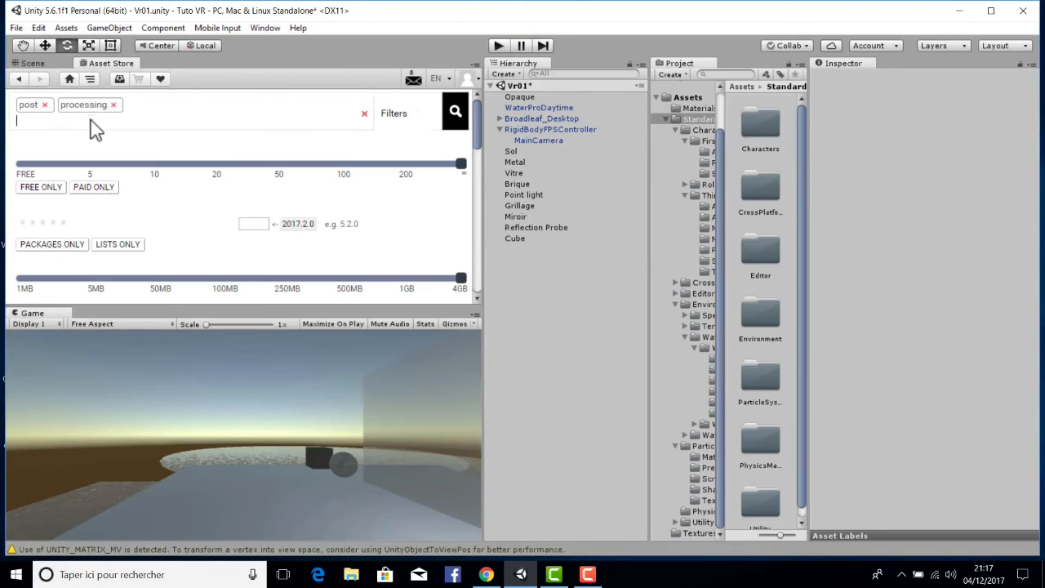
Download the free Post Processing Stack by Unity Technologies and import all of its files into the project.
scroll(219, 189, down, 3)
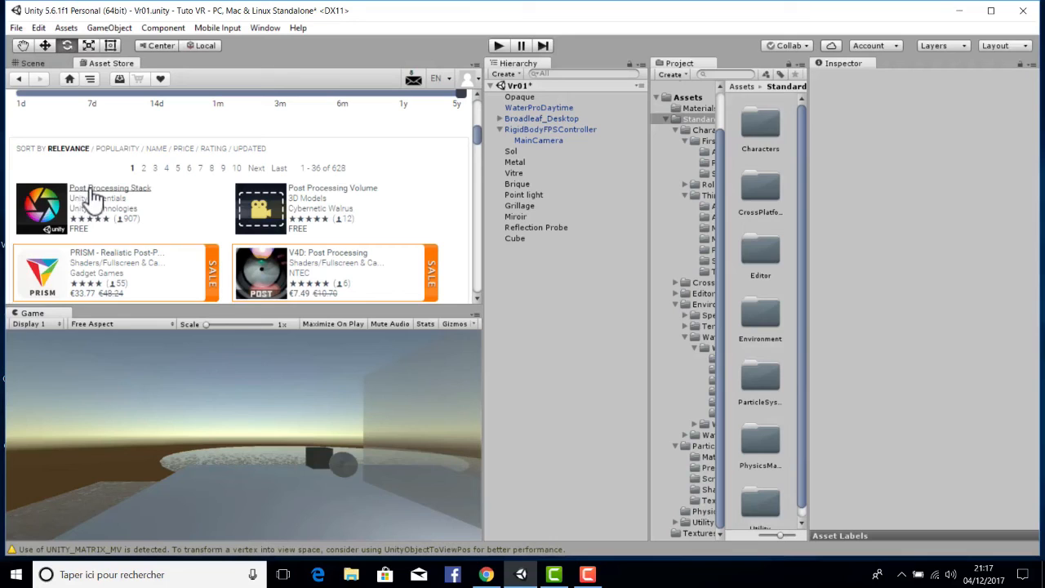
click(70, 148)
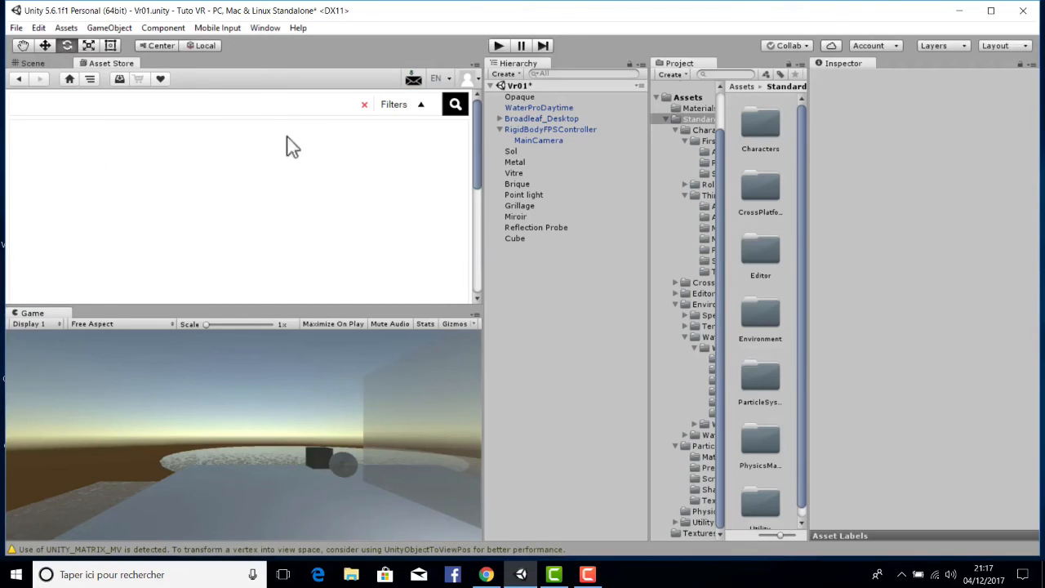
scroll(196, 156, down, 2)
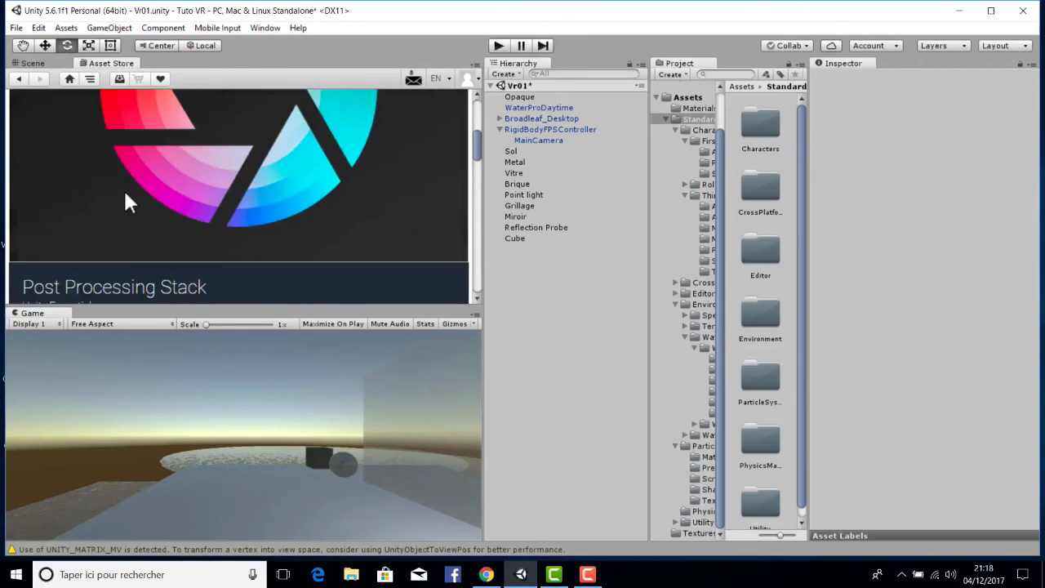
scroll(139, 209, down, 2)
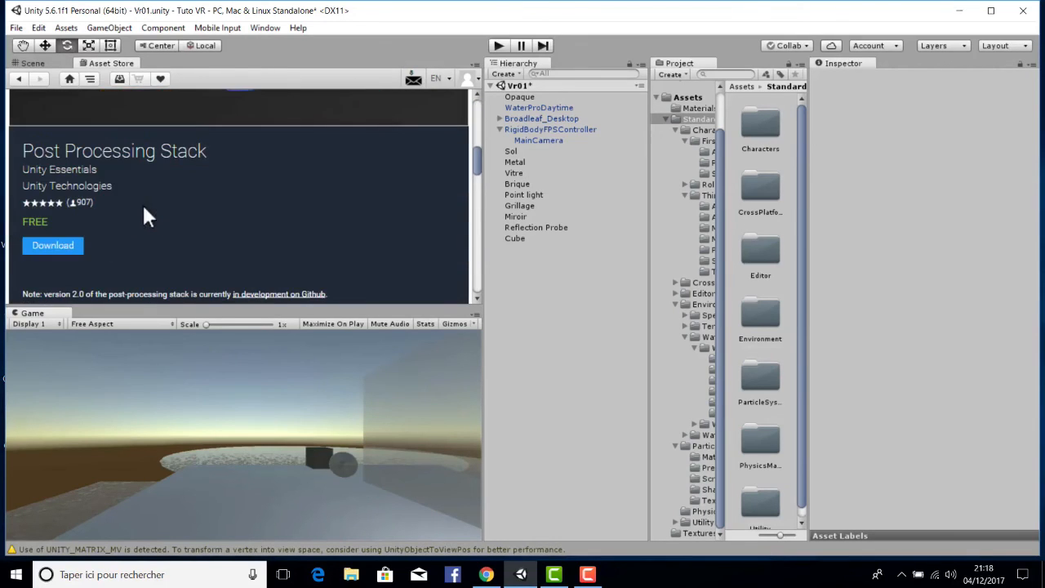
click(64, 248)
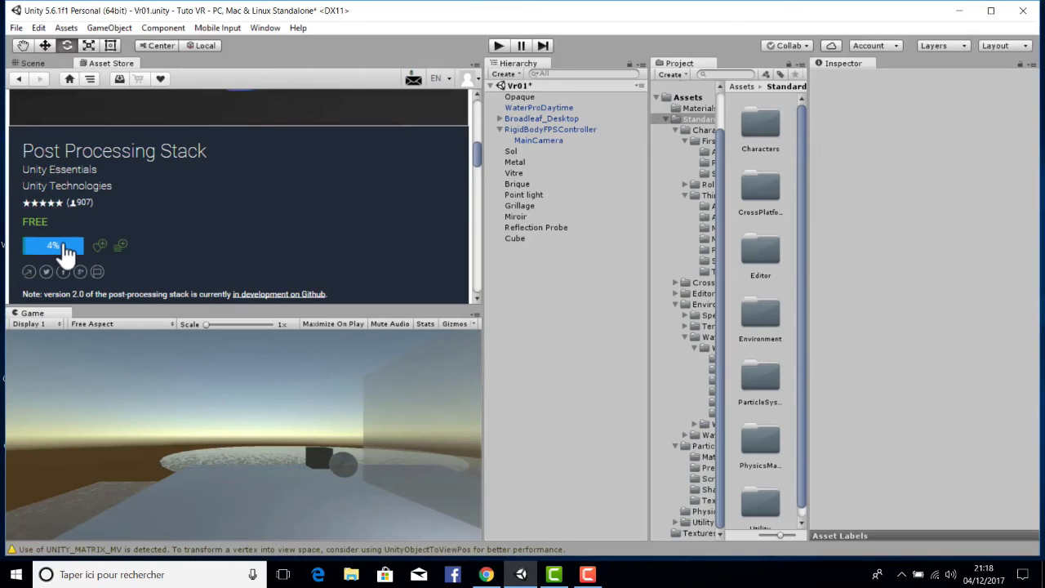
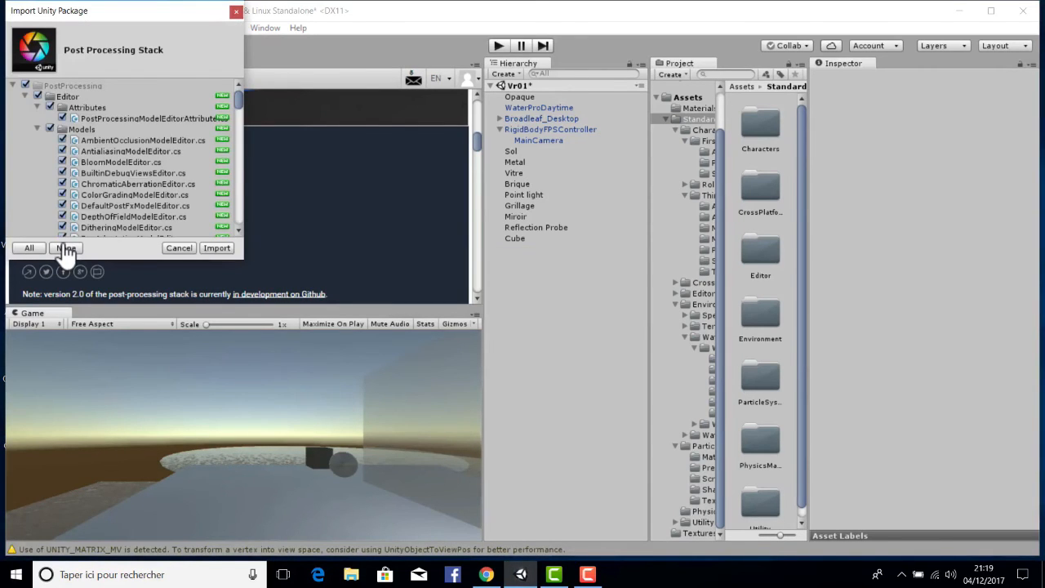
click(216, 248)
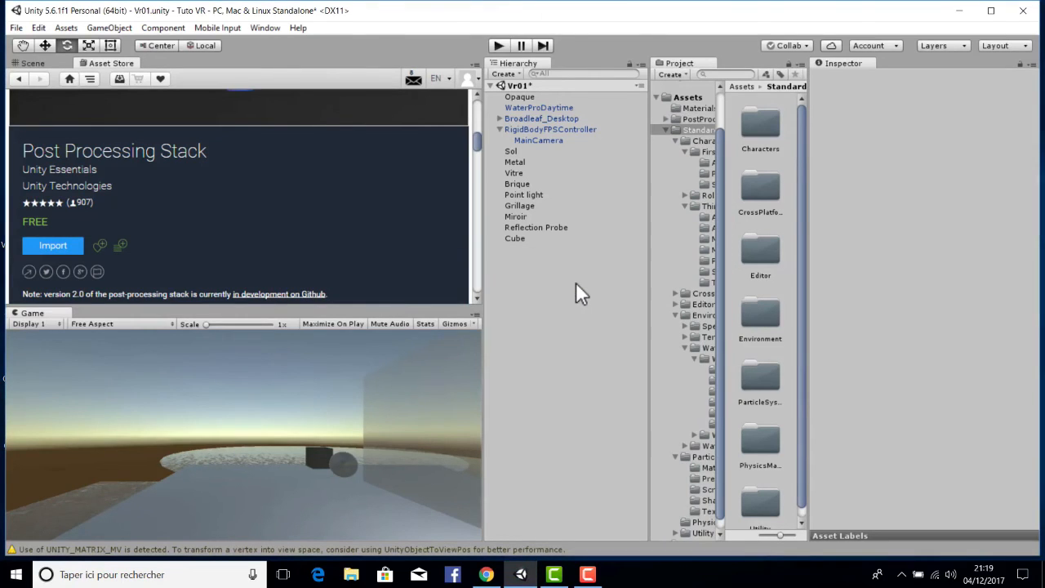
Create a new folder named PP in the project's Assets folder.
click(666, 129)
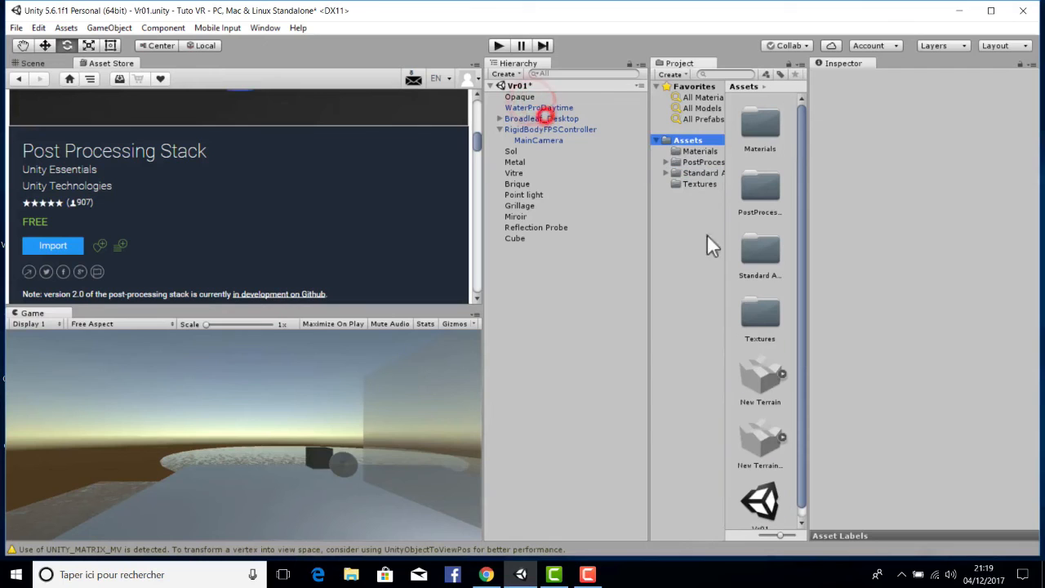
right_click(787, 209)
mouse_move(816, 217)
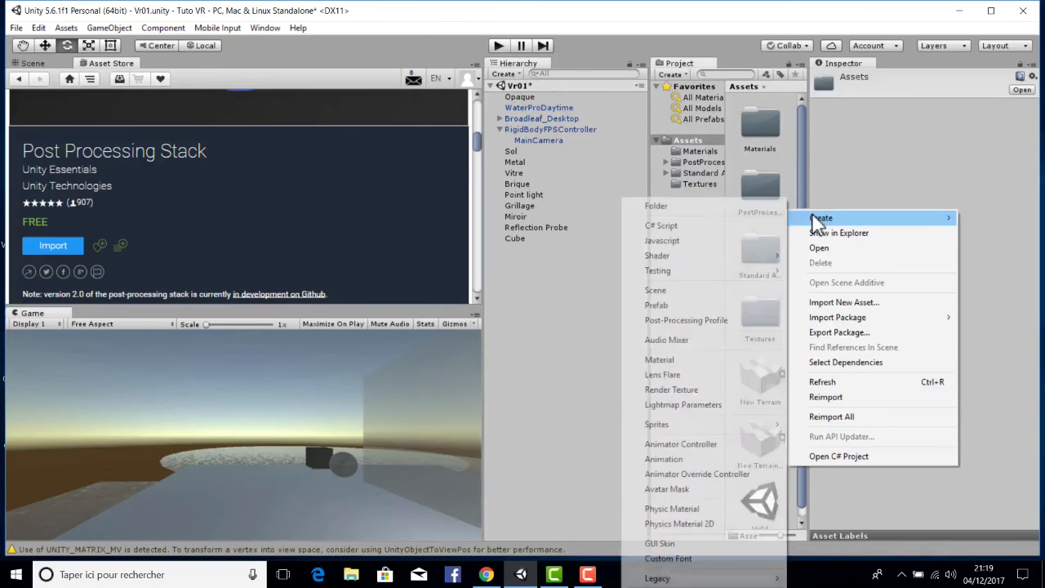
click(732, 209)
text(PP)
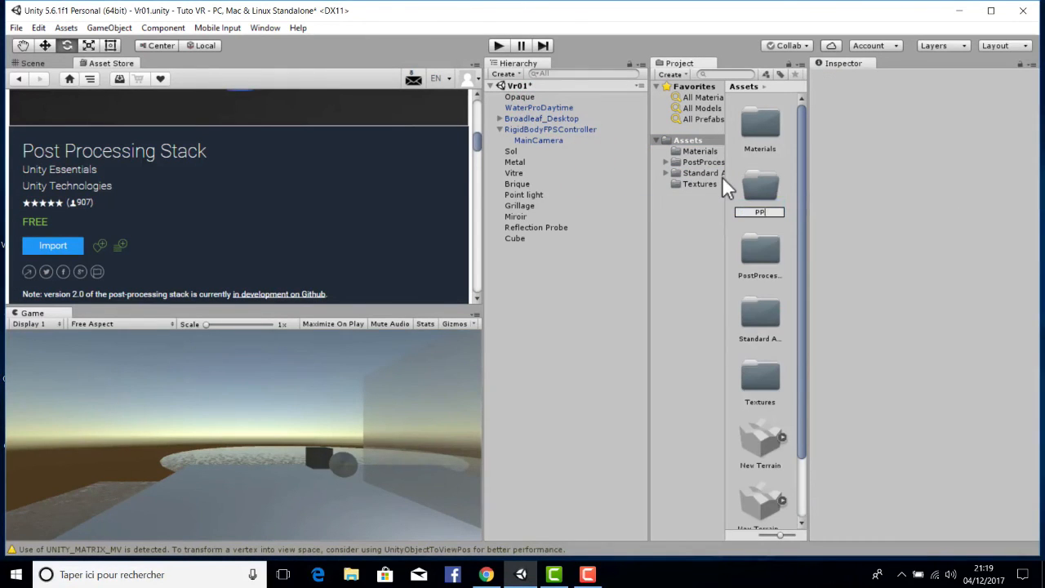
key(Return)
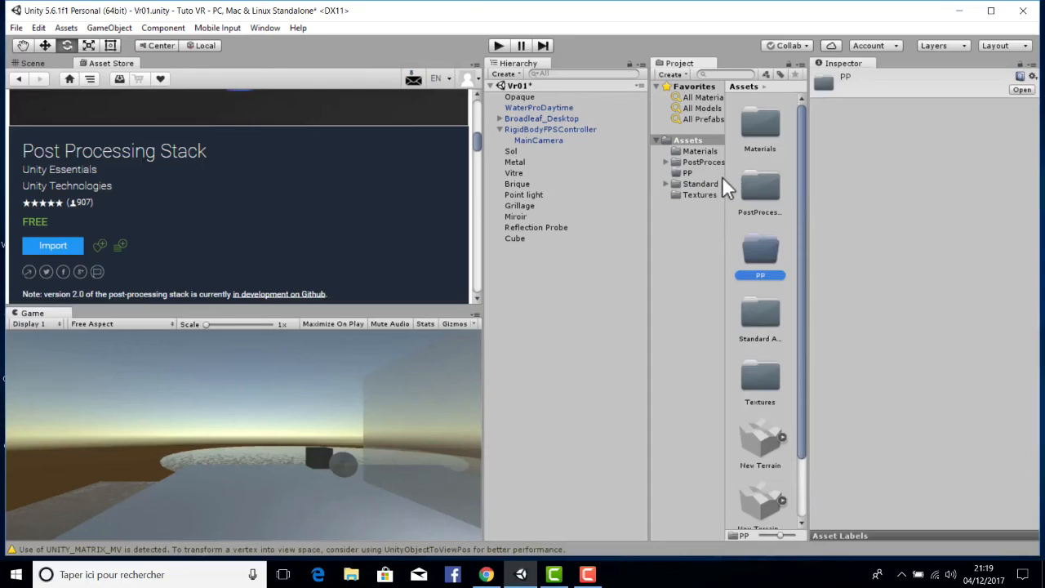
Create a new Post-Processing Profile inside the PP folder and return to the Scene view.
double_click(763, 245)
right_click(766, 201)
mouse_move(776, 205)
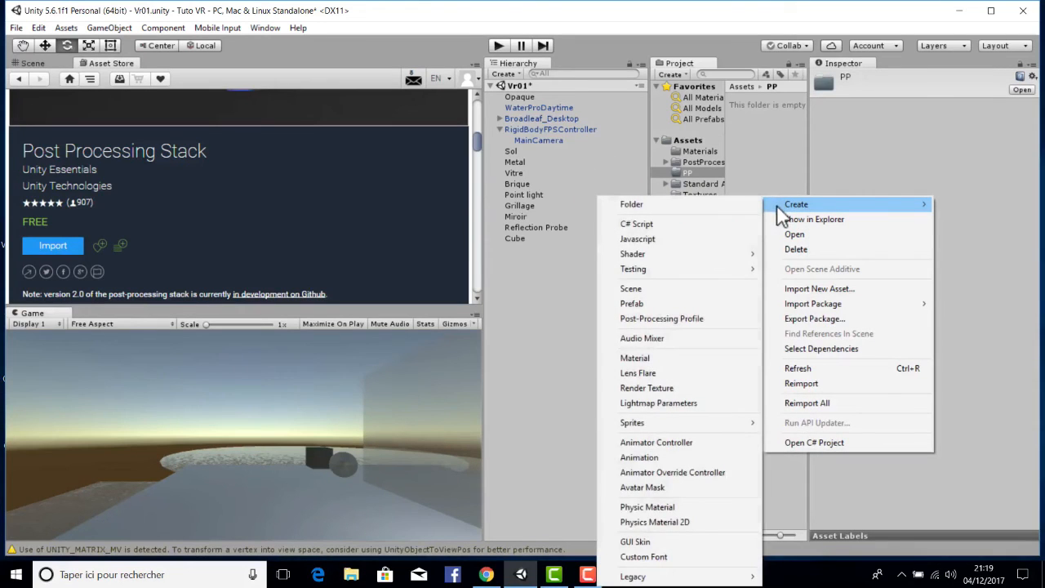
click(693, 318)
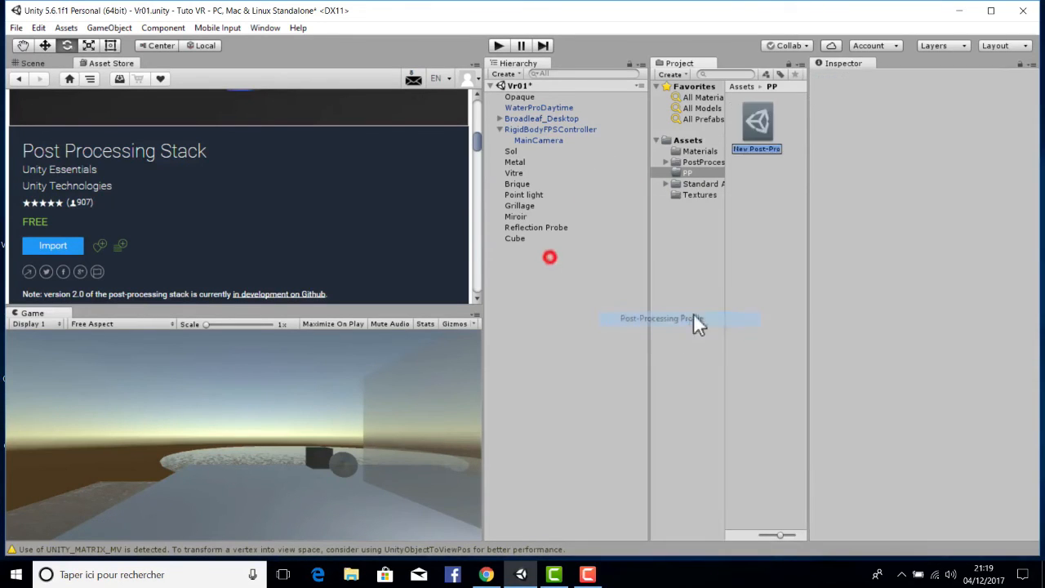
click(26, 46)
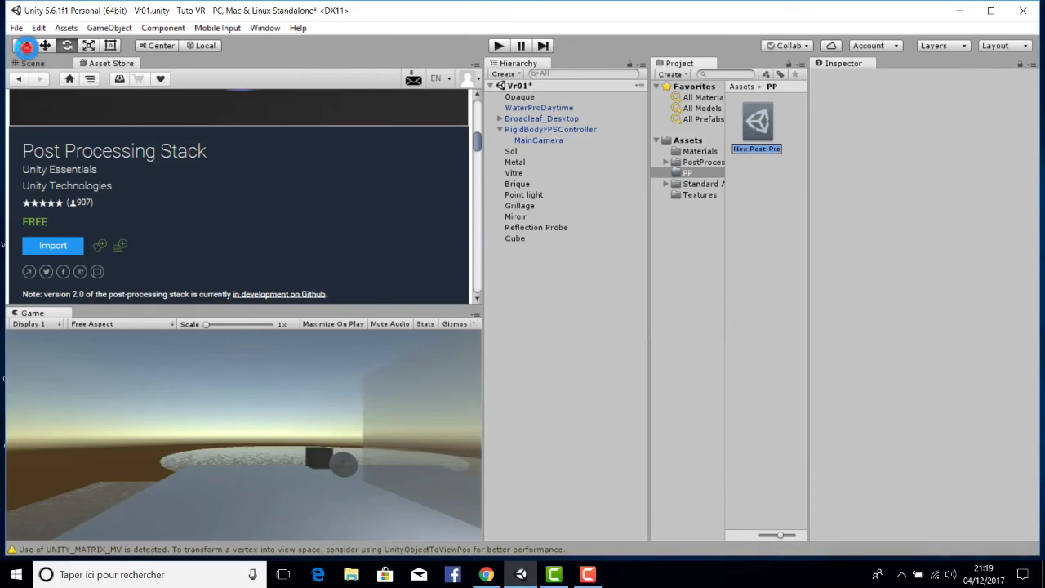
mouse_move(245, 214)
right_down()
mouse_move(263, 238)
mouse_move(231, 219)
right_up()
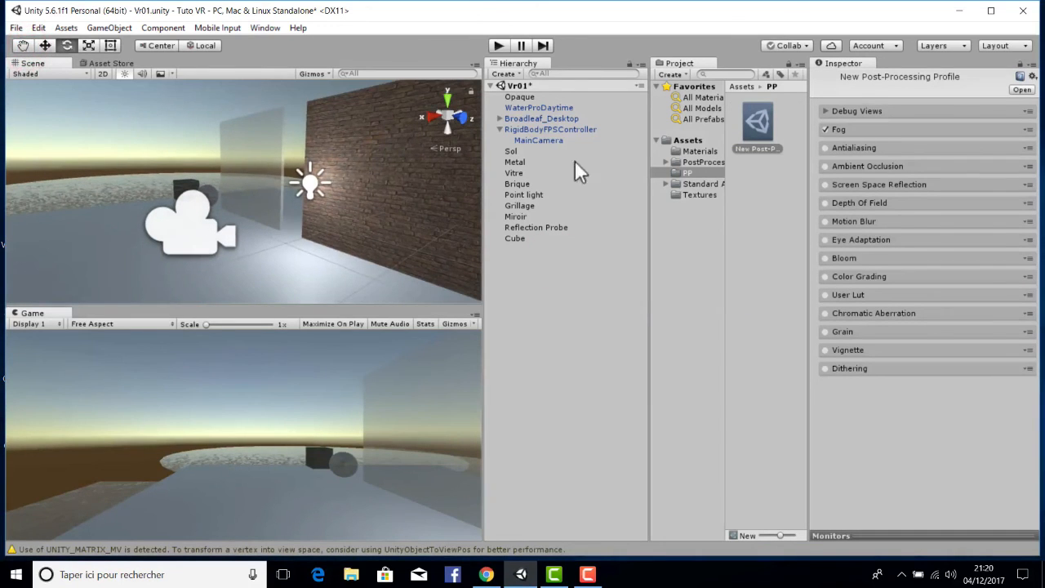
Add a Post-Processing Behaviour component to MainCamera and assign the new post-processing profile to it.
click(522, 139)
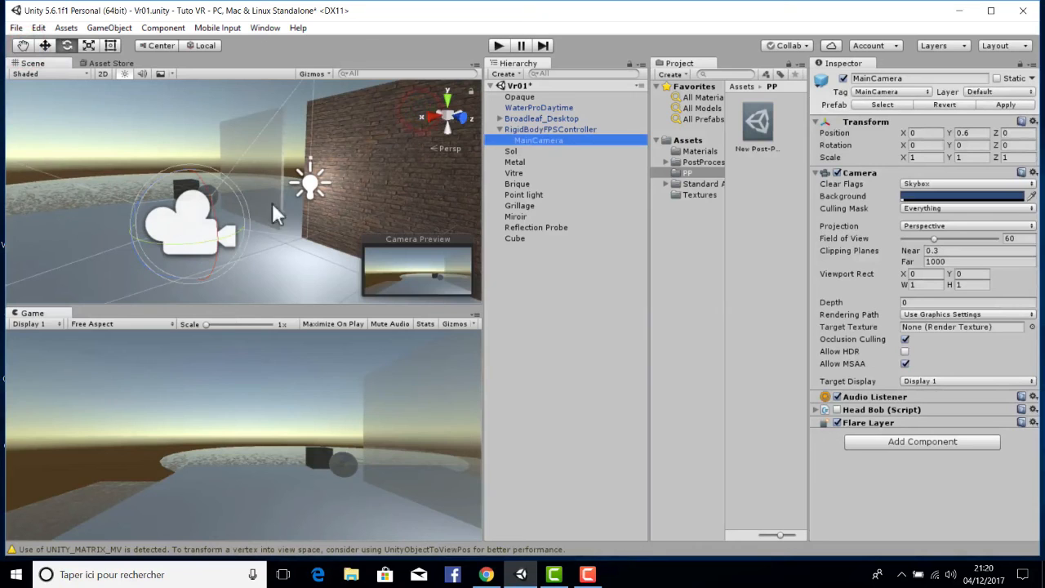
click(532, 129)
click(548, 139)
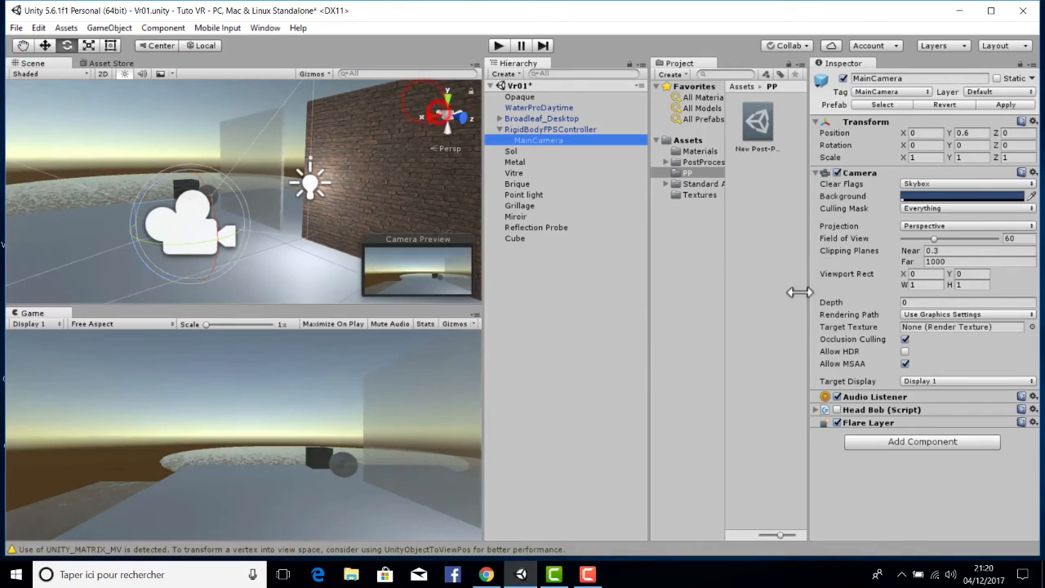
click(922, 441)
text(po)
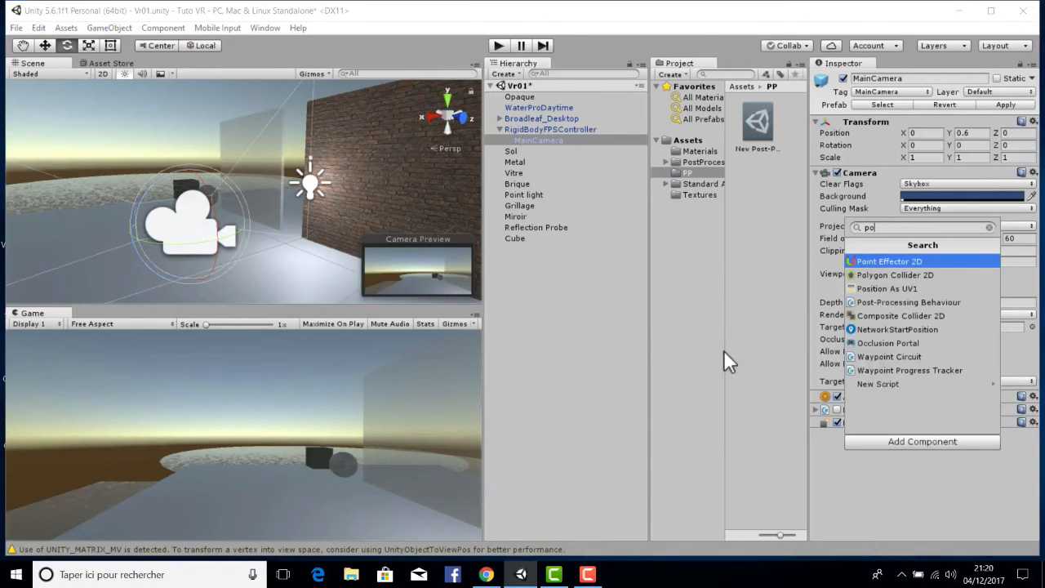
text(st)
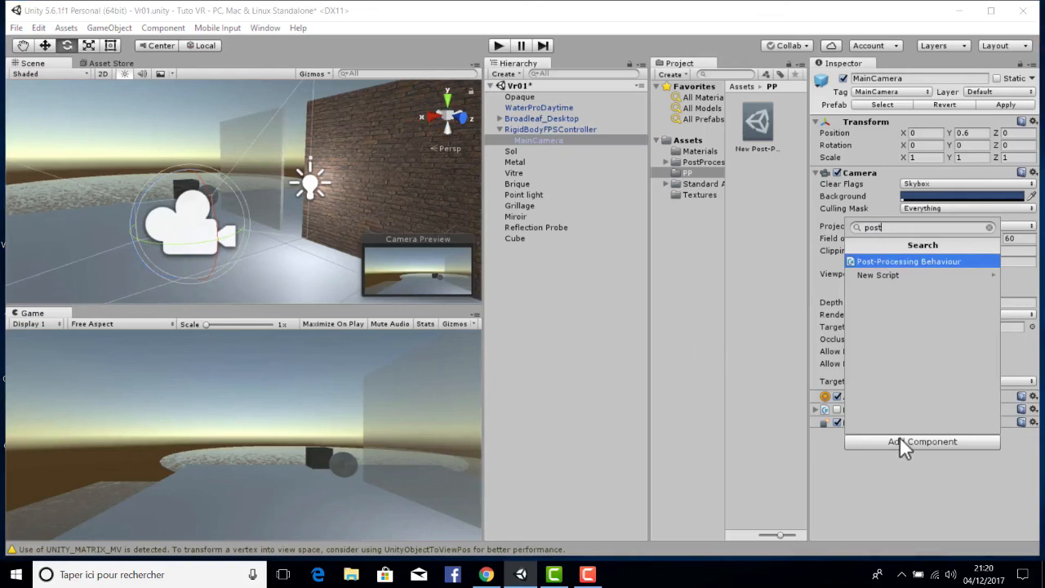
key(Return)
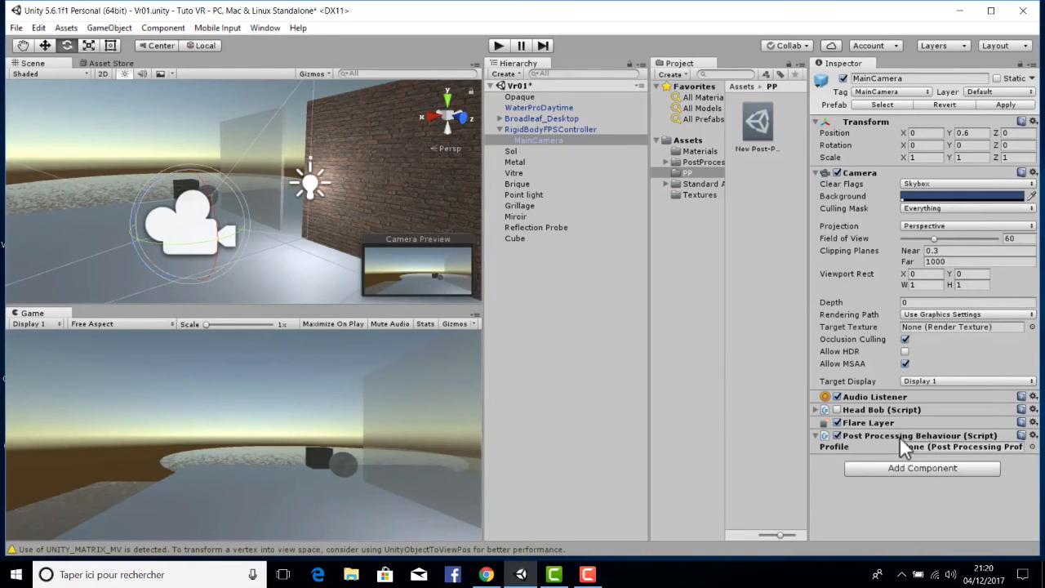
drag(772, 131, 938, 446)
Open the profile's Antialiasing settings and examine the edges of the brick wall, wire fence and tree in the scene.
click(756, 124)
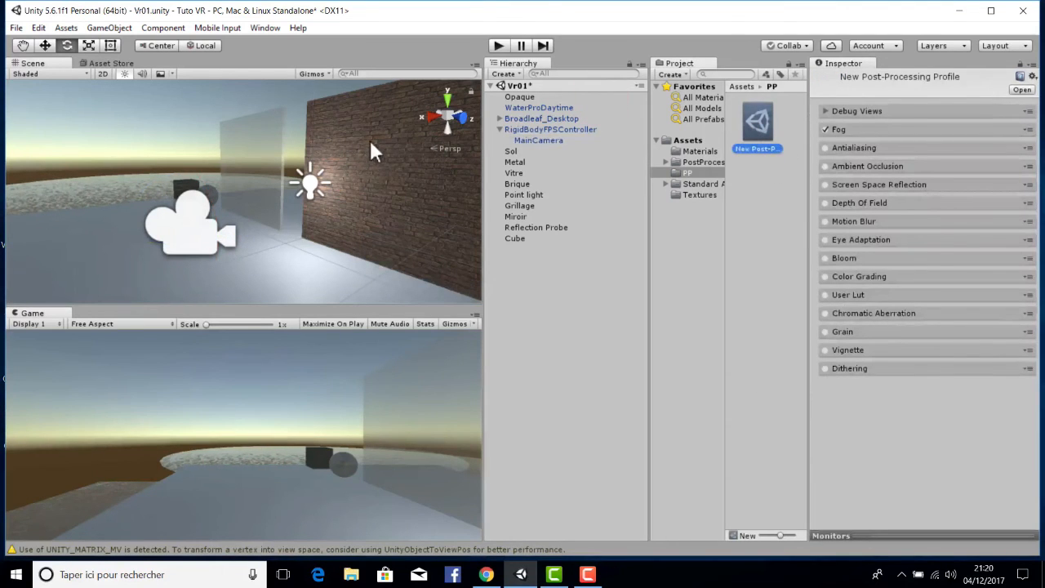
click(825, 129)
click(849, 145)
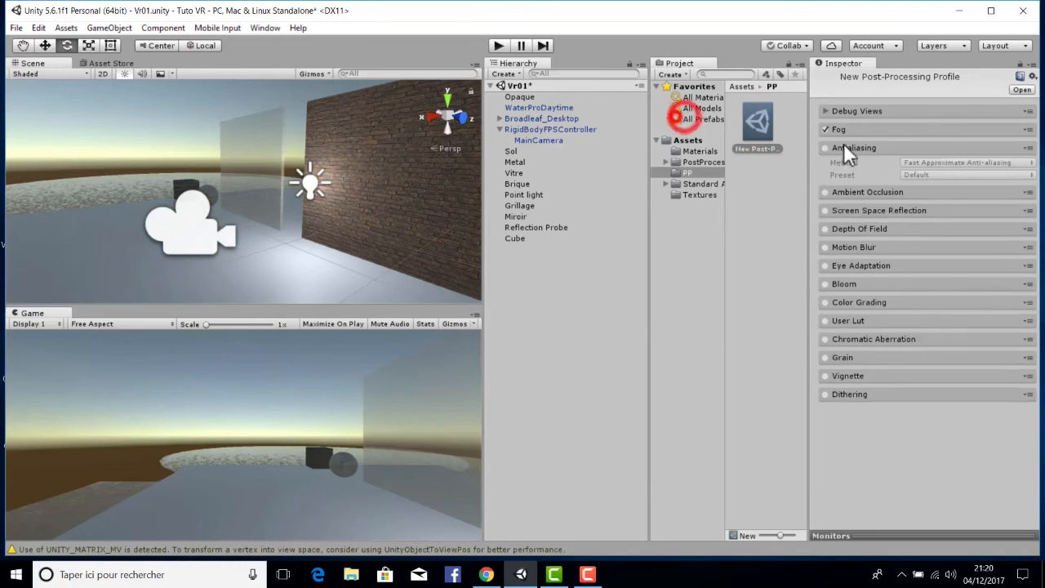
alt+drag(413, 190, 487, 176)
right_drag(487, 175, 620, 114)
scroll(297, 154, up, 5)
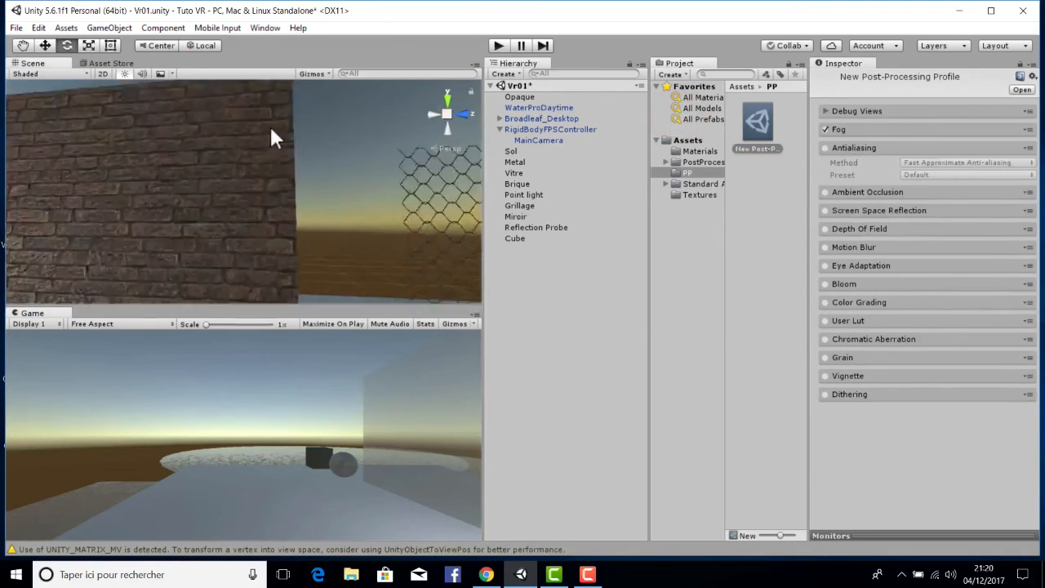
scroll(349, 185, up, 1)
scroll(350, 185, down, 2)
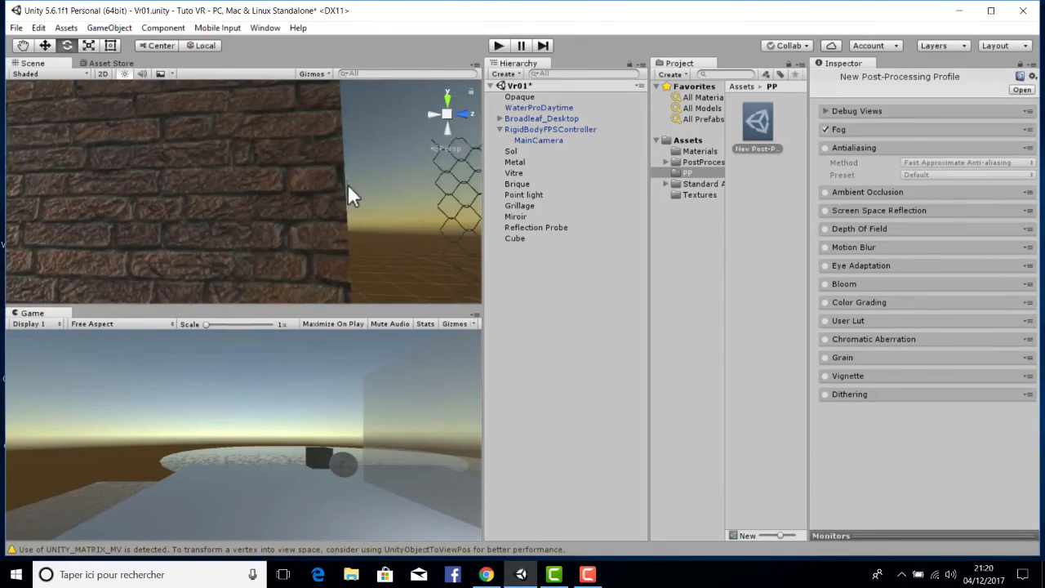
scroll(362, 187, up, 2)
scroll(362, 187, down, 2)
right_drag(363, 187, 383, 179)
scroll(285, 171, up, 2)
scroll(285, 170, down, 1)
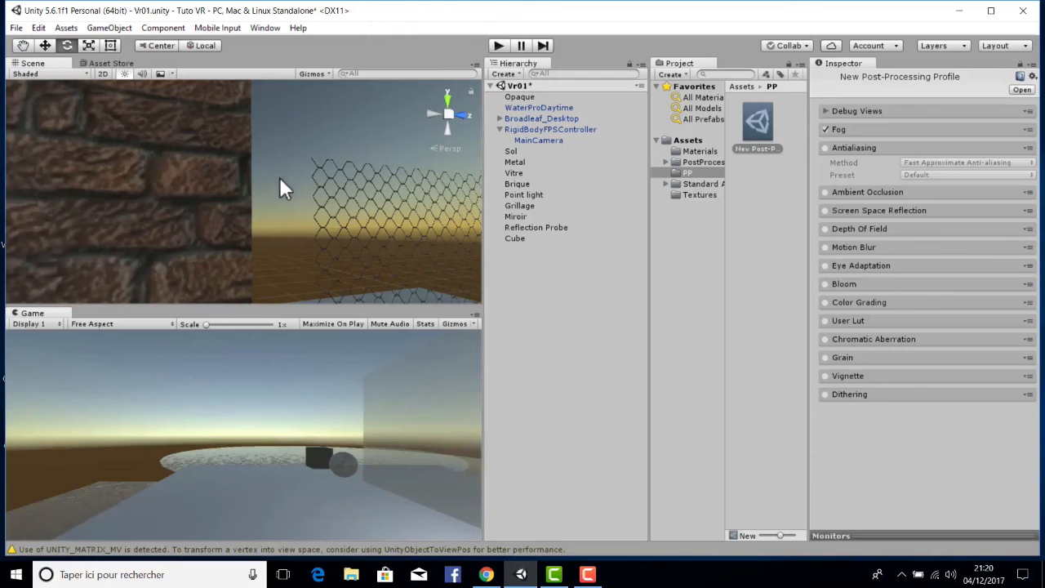
right_drag(279, 177, 274, 206)
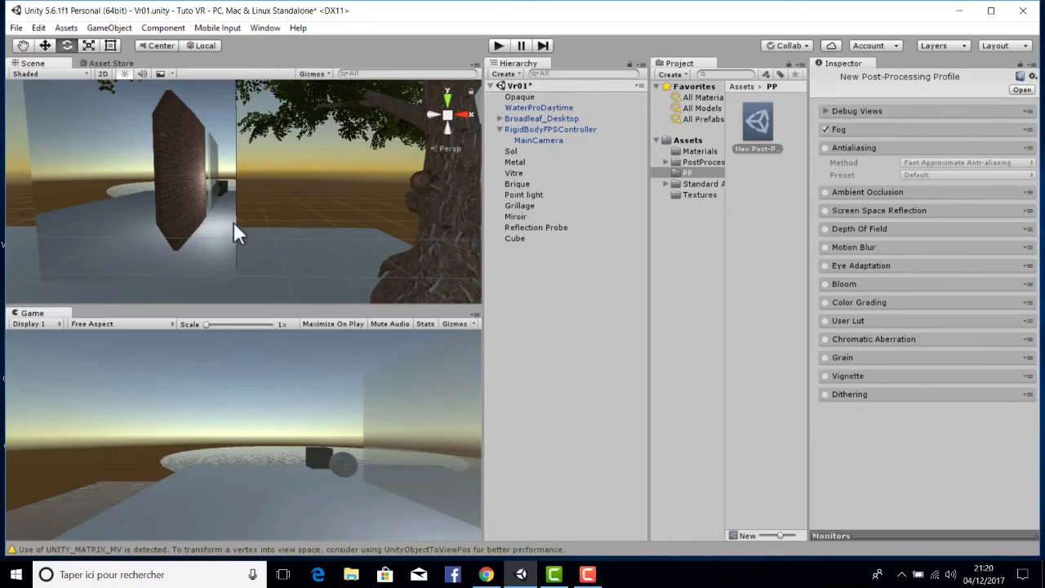
Enable Antialiasing in the profile with the Fast Approximate Anti-aliasing method, toggling it to compare the edges.
click(826, 147)
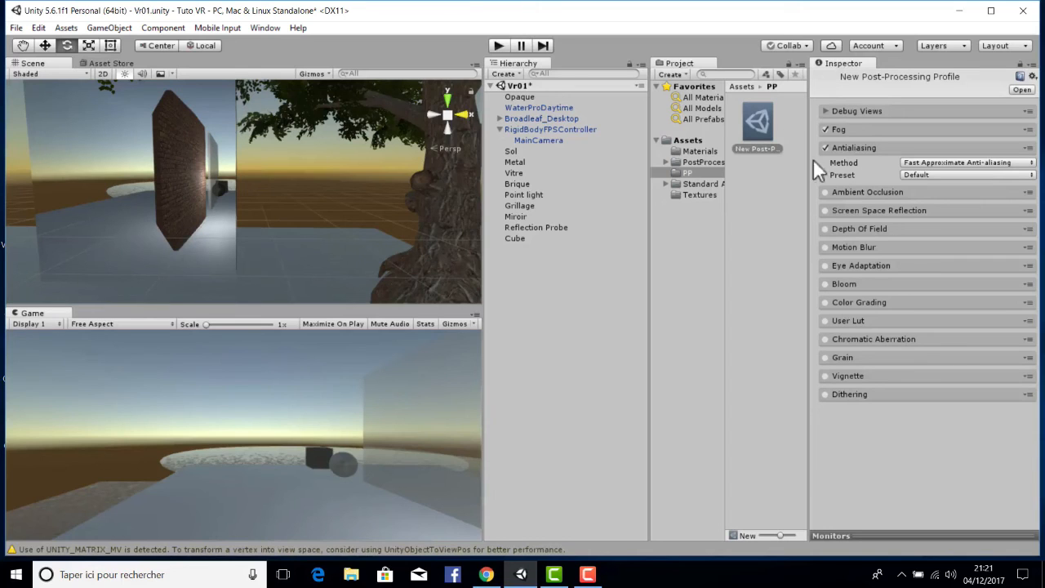
click(654, 124)
click(659, 118)
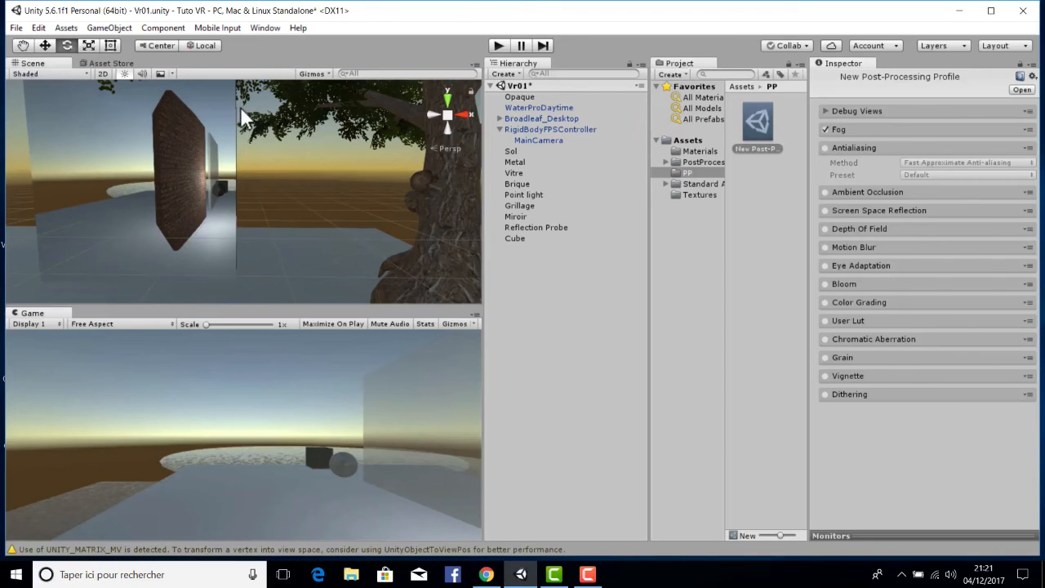
click(824, 148)
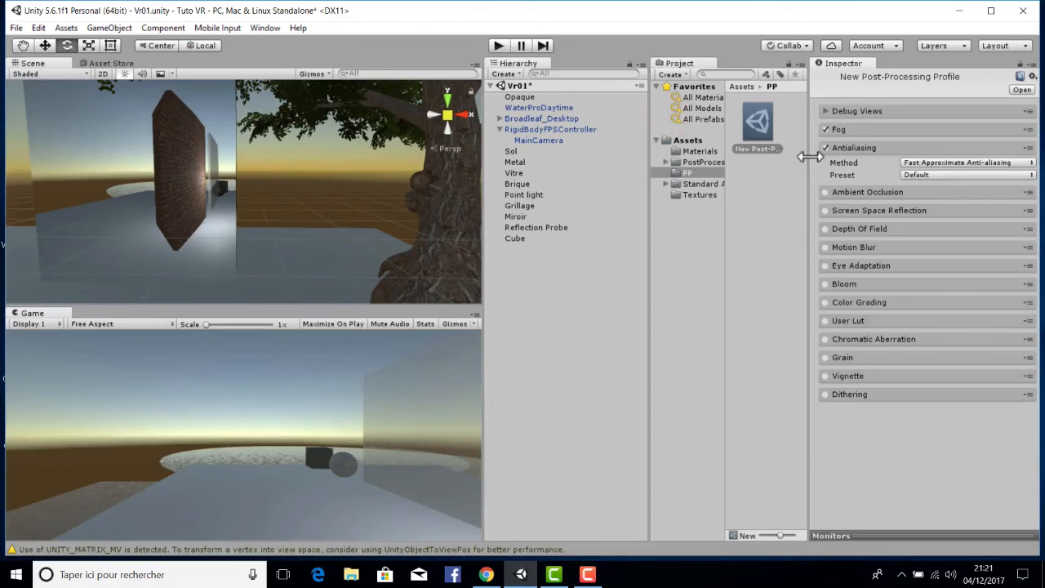
Examine the brick wall and its contact with the floor from several angles in the scene.
alt+drag(322, 219, 1037, 188)
scroll(133, 190, up, 3)
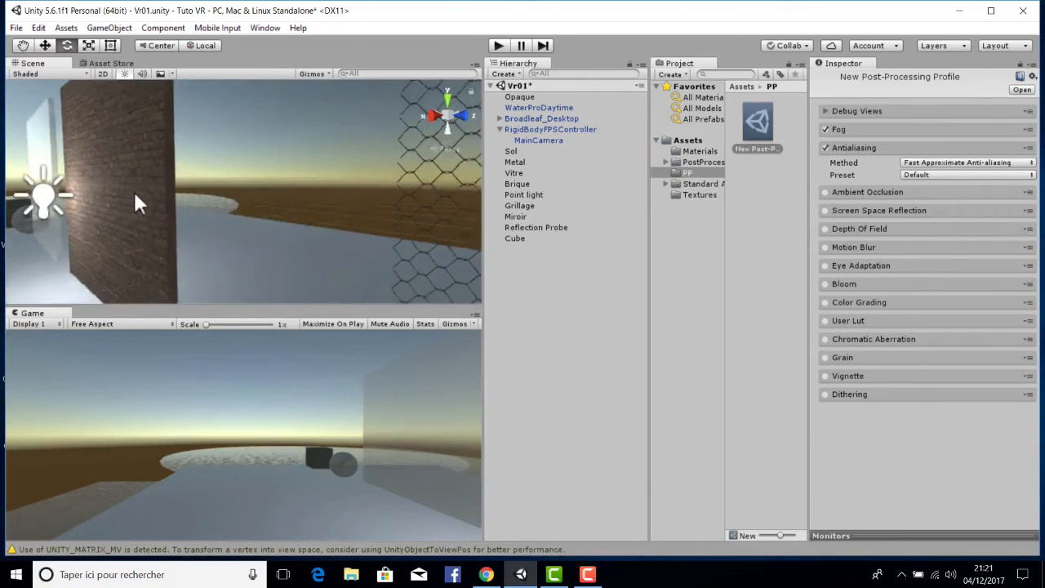
middle_drag(133, 189, 937, 195)
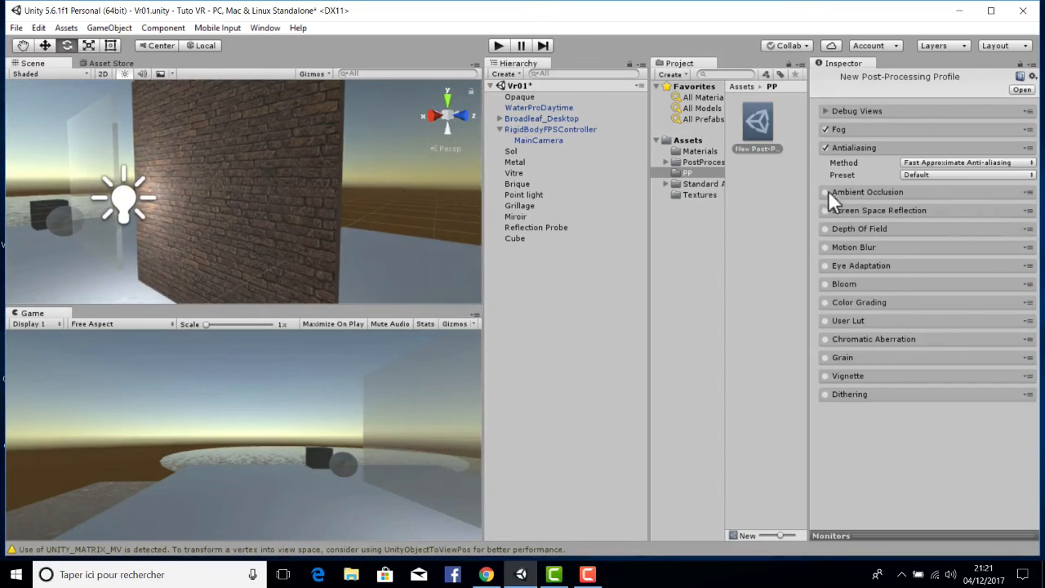
alt+drag(424, 208, 264, 191)
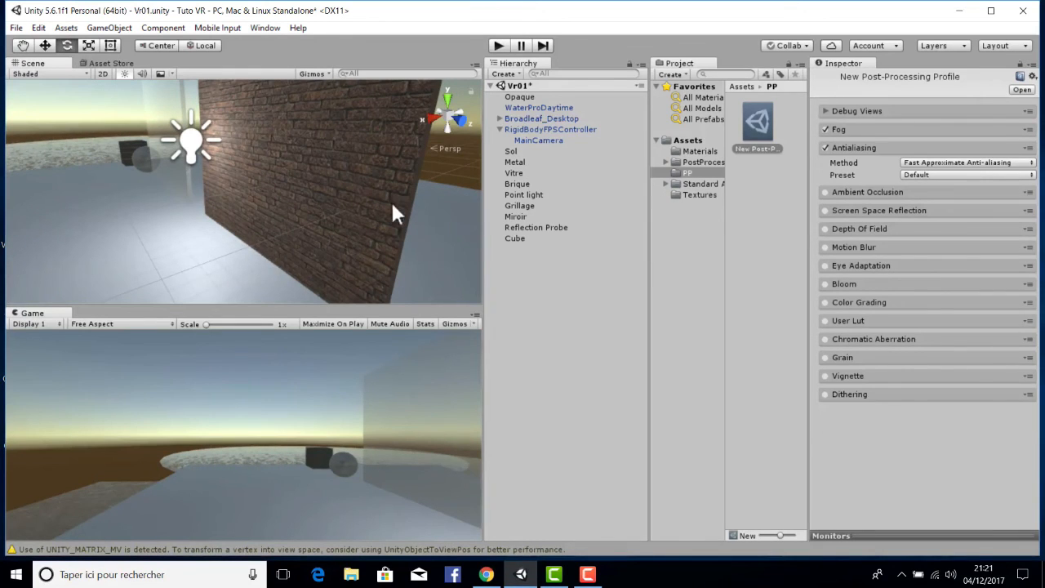
alt+drag(393, 205, 224, 210)
middle_drag(351, 200, 158, 176)
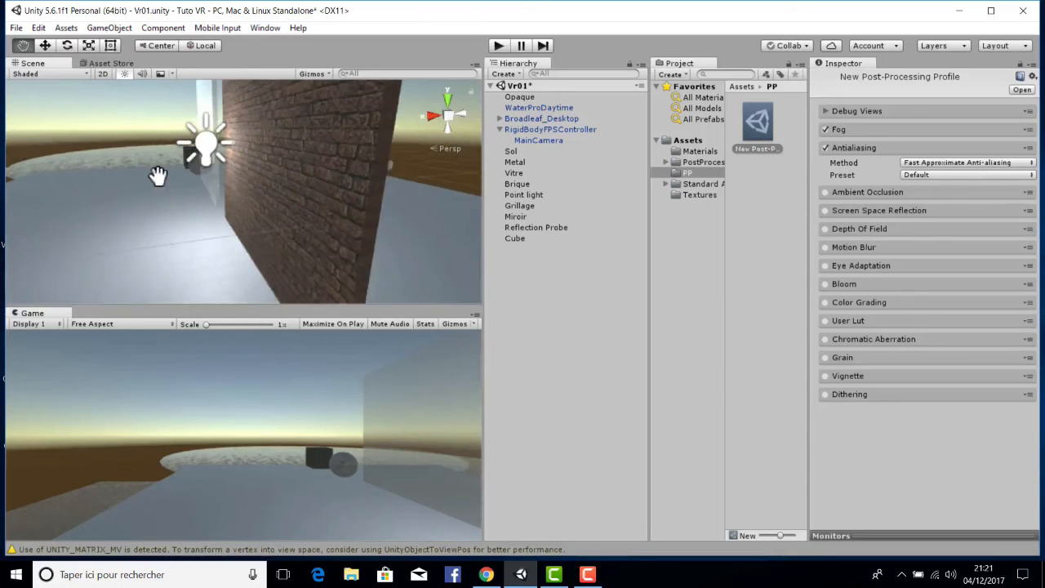
key(e)
alt+drag(158, 177, 298, 250)
Try Soft Shadows on the Point light and inspect the shadow at the base of the brick wall.
click(118, 118)
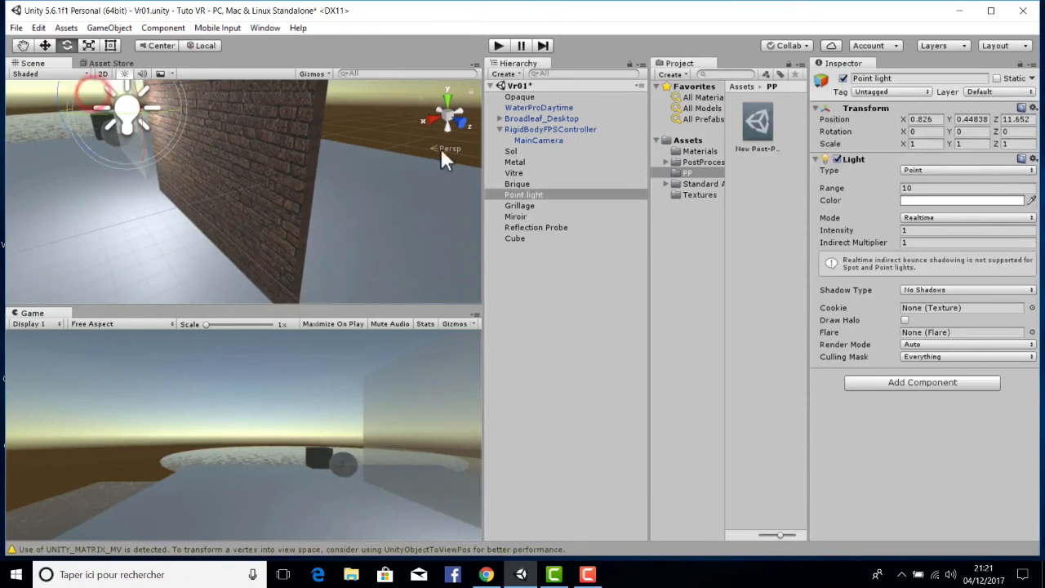
click(932, 290)
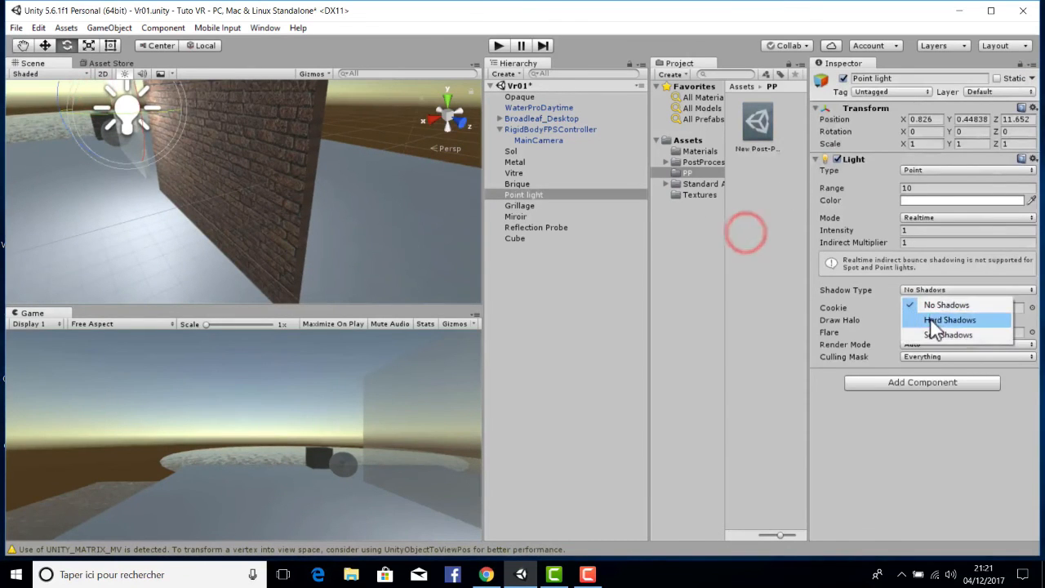
click(933, 341)
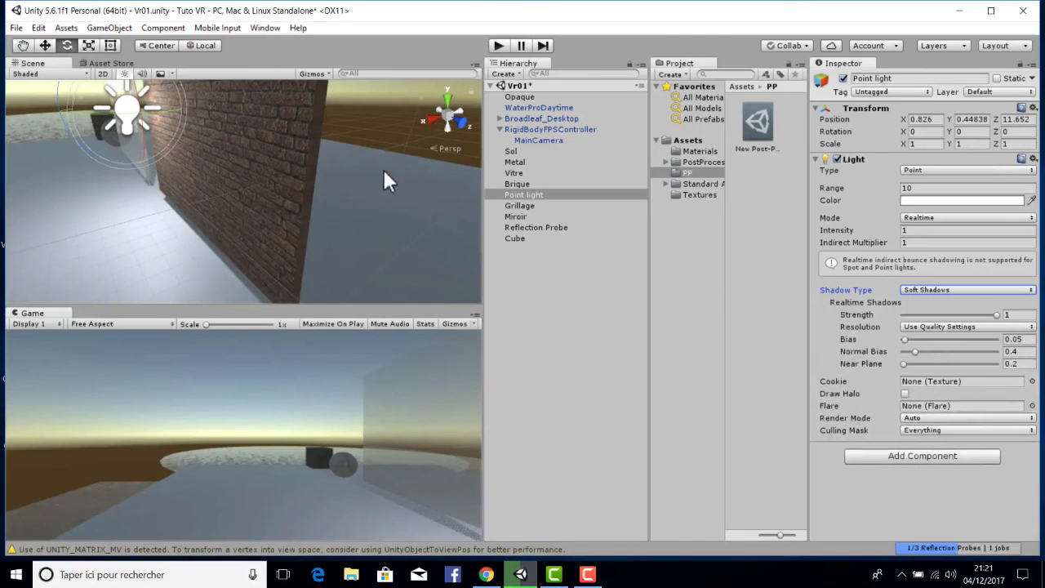
scroll(162, 177, up, 3)
middle_drag(161, 178, 449, 158)
scroll(288, 171, down, 5)
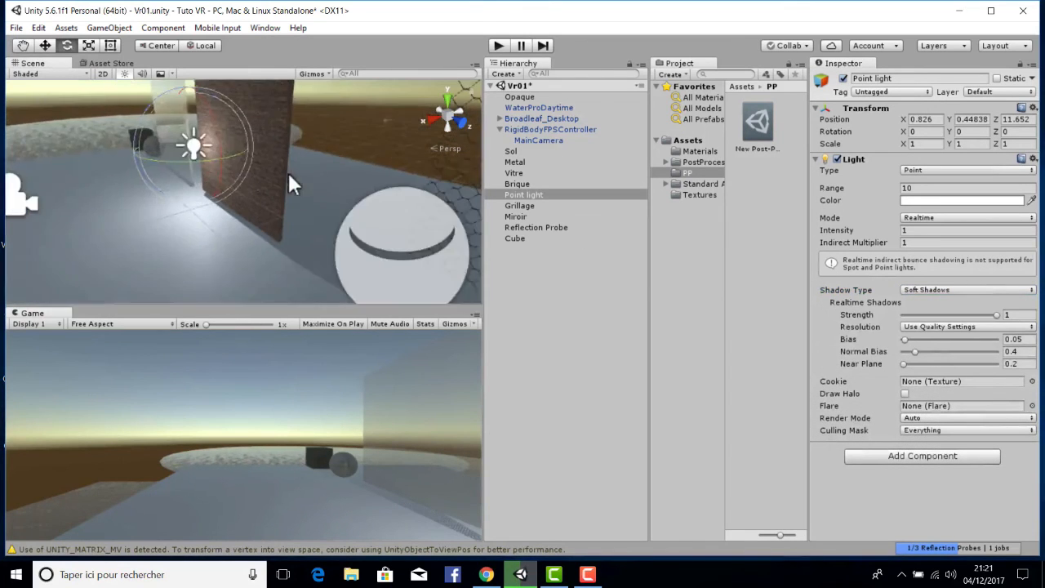
scroll(288, 172, up, 3)
Set the Point light's shadow type back to No Shadows and view the foot of the brick wall.
click(906, 290)
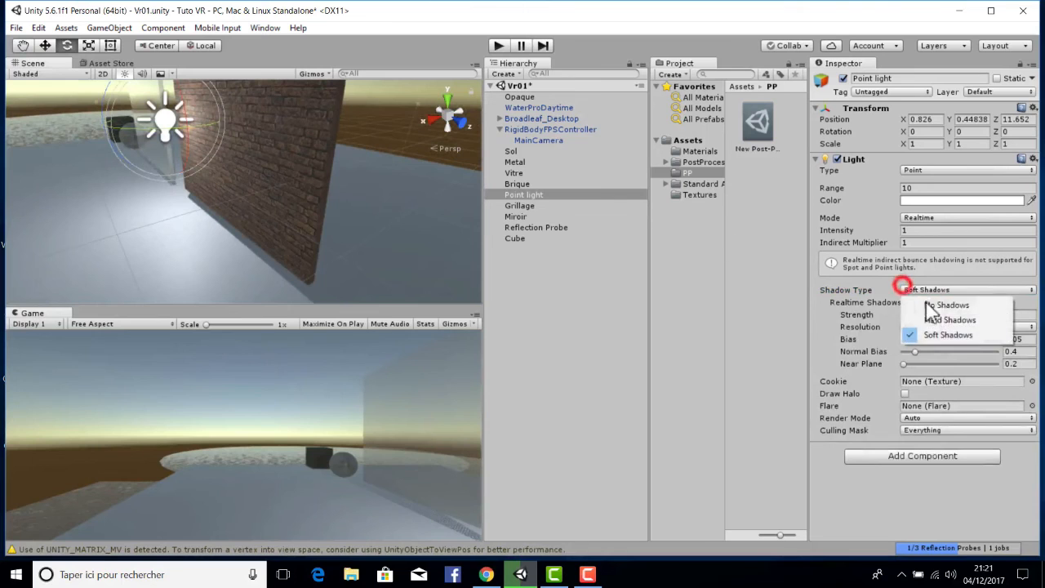
click(930, 304)
middle_drag(303, 144, 250, 107)
scroll(240, 168, up, 5)
right_drag(176, 154, 377, 171)
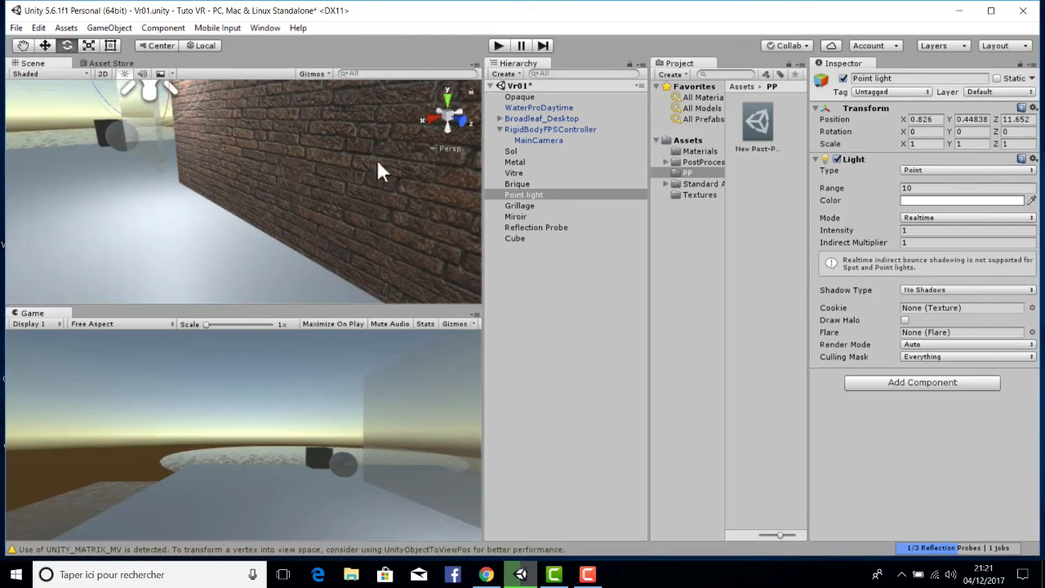
Enable Ambient Occlusion in the post-processing profile, toggling it to compare the effect along the brick wall.
click(753, 114)
click(824, 192)
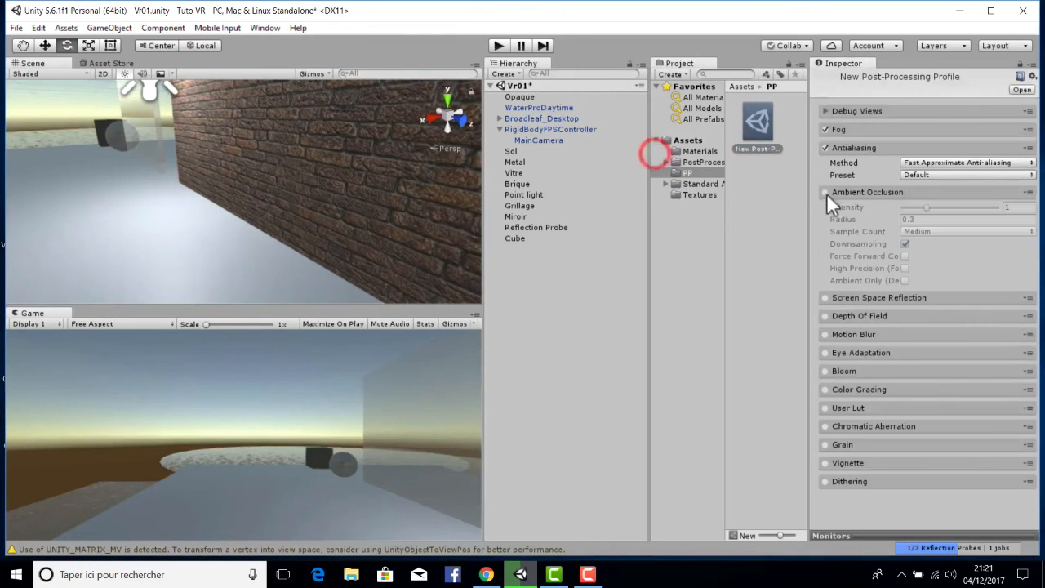
click(661, 154)
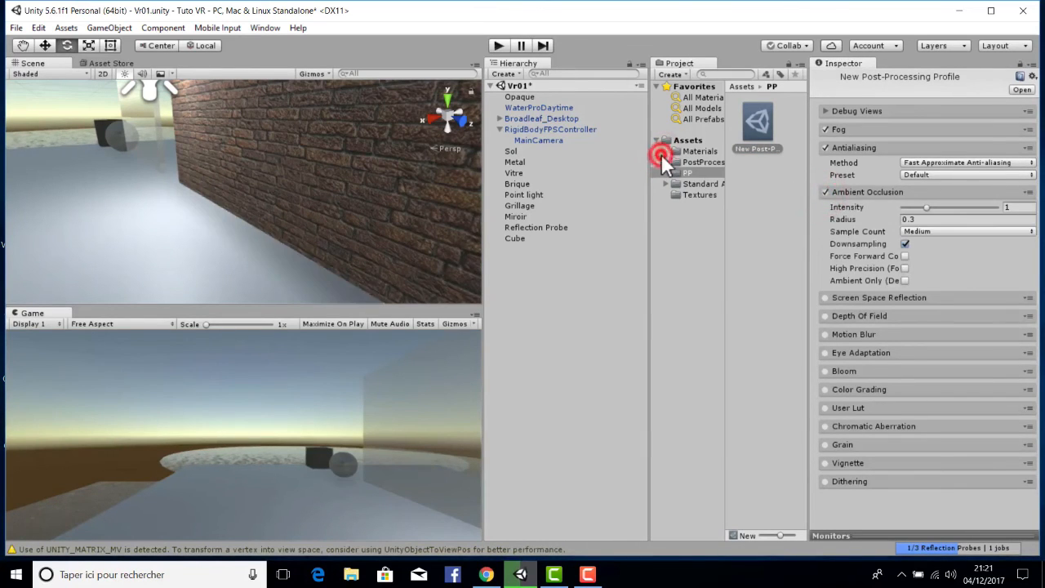
click(824, 192)
click(825, 192)
click(825, 192)
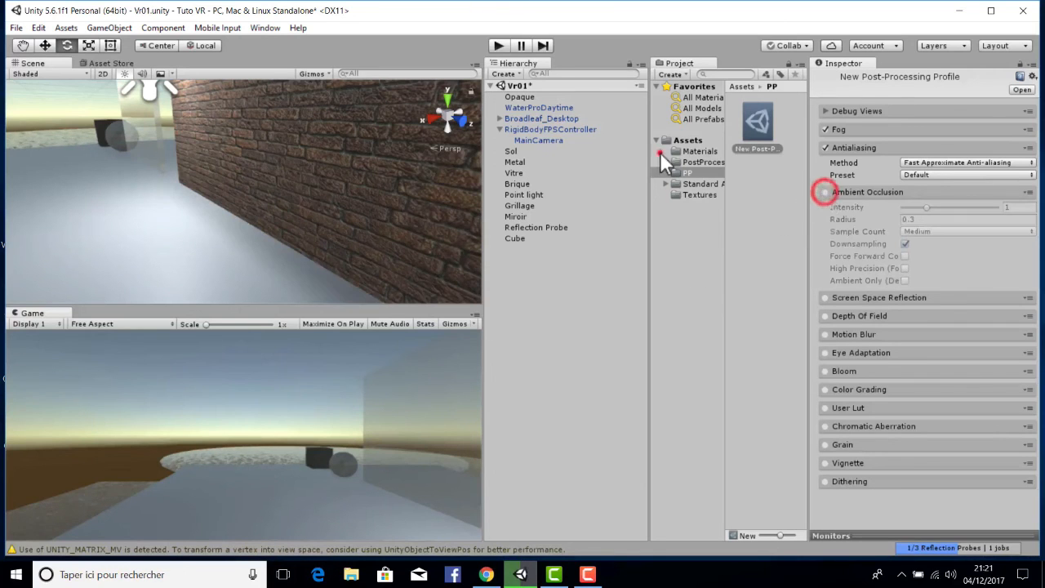
Compare the tree area with and without Ambient Occlusion, and set its intensity to 1.07 and its radius to 1.16.
right_drag(274, 232, 394, 135)
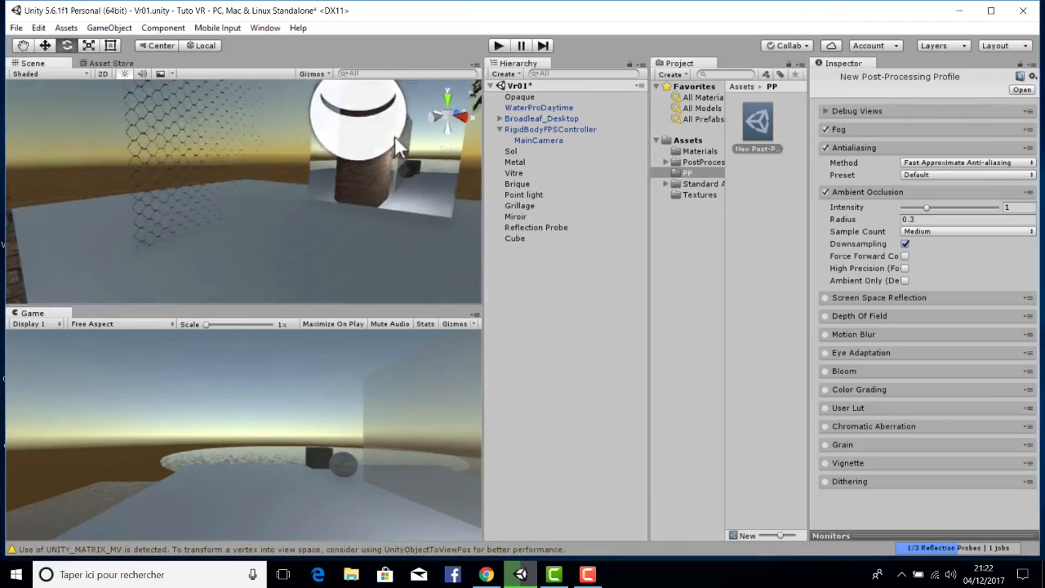
middle_drag(394, 136, 1030, 300)
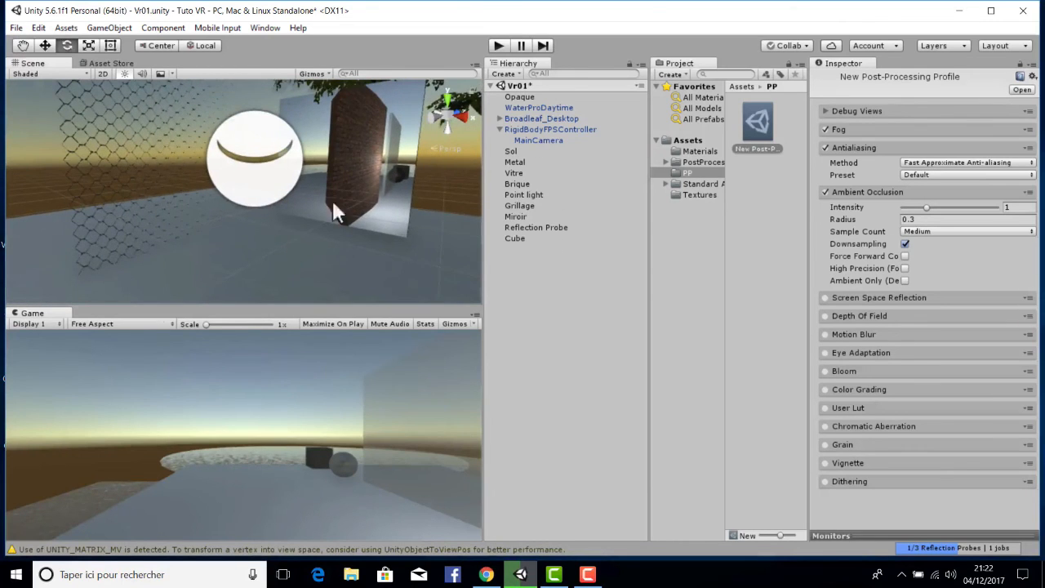
right_drag(331, 199, 448, 211)
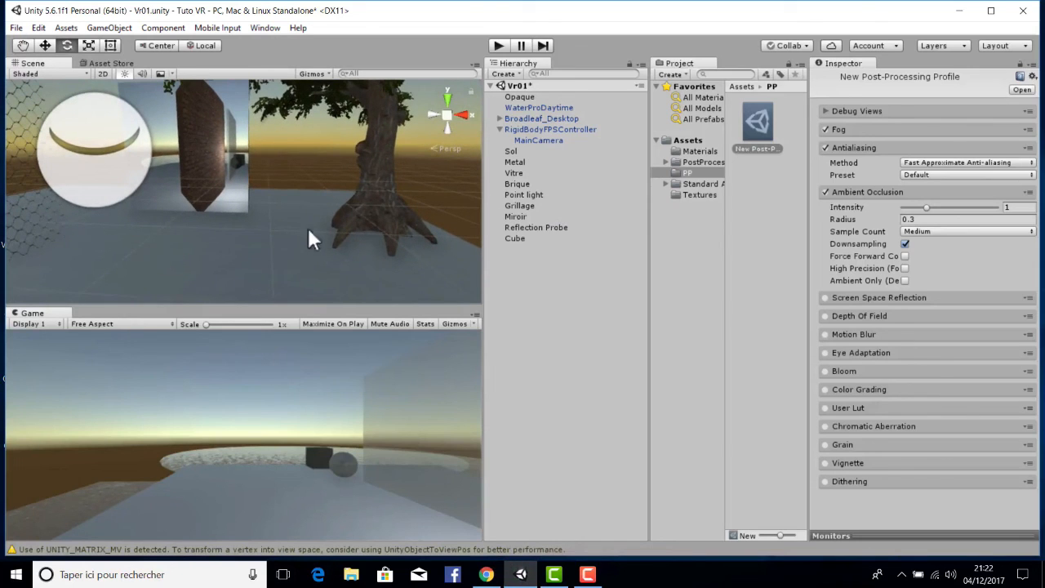
click(825, 193)
click(824, 192)
mouse_move(935, 208)
mouse_down()
mouse_move(976, 208)
mouse_move(930, 207)
mouse_move(935, 220)
mouse_move(914, 221)
mouse_up()
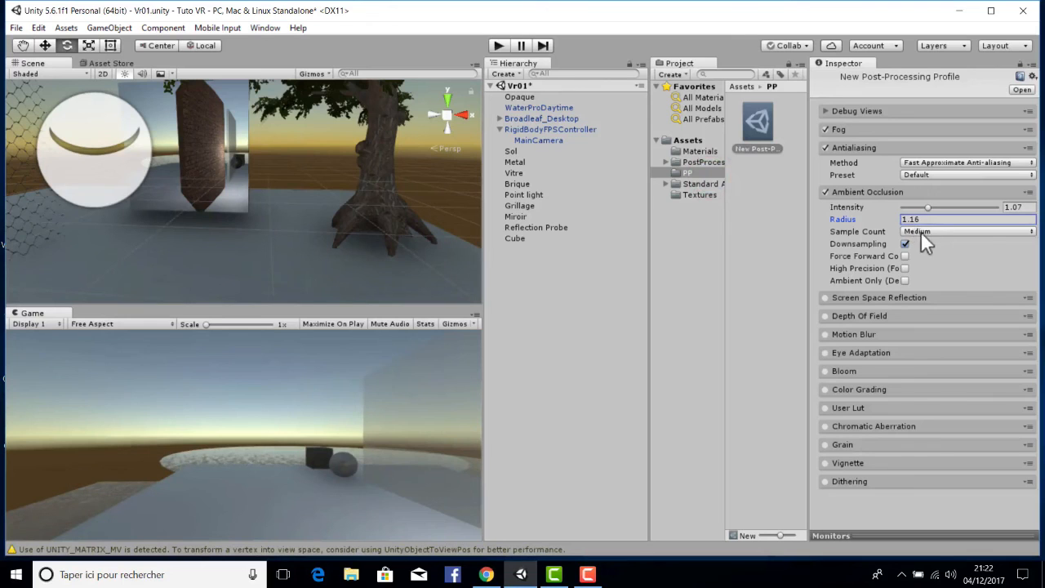
Turn off Ambient Occlusion in the post-processing profile and look over the Screen Space Reflection settings.
click(919, 231)
click(939, 276)
click(905, 244)
click(824, 192)
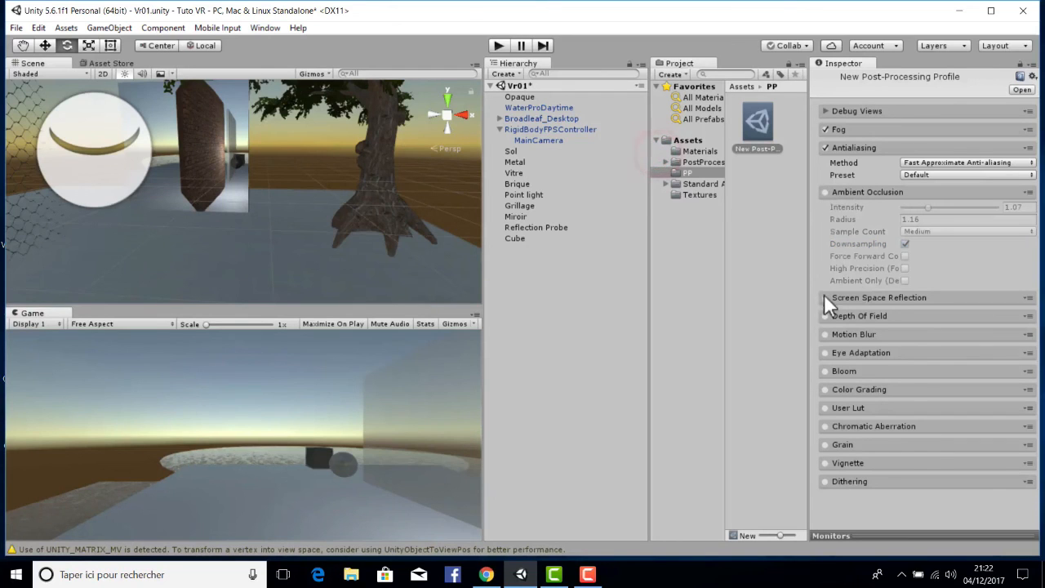
click(867, 299)
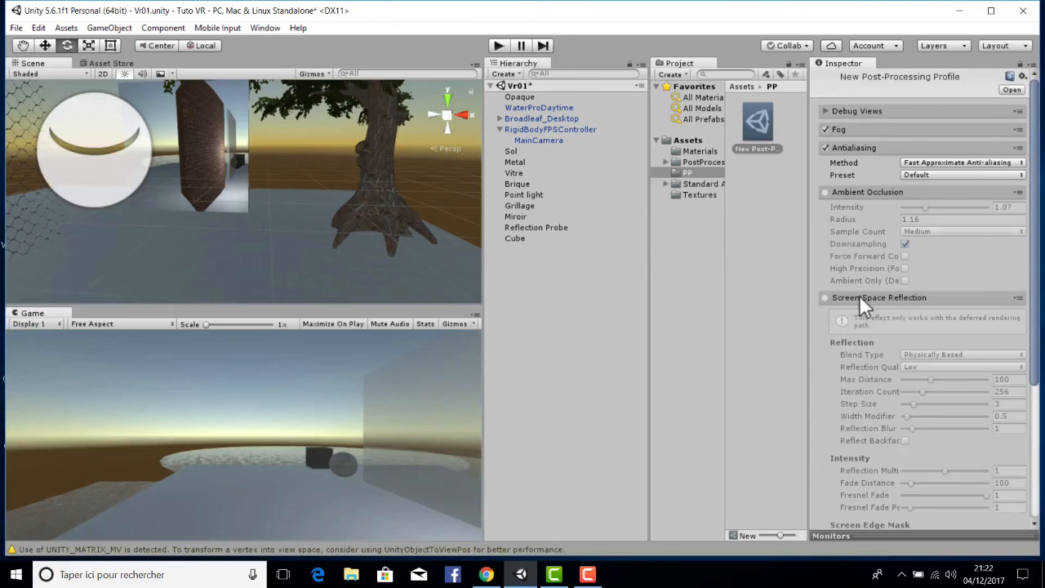
click(858, 295)
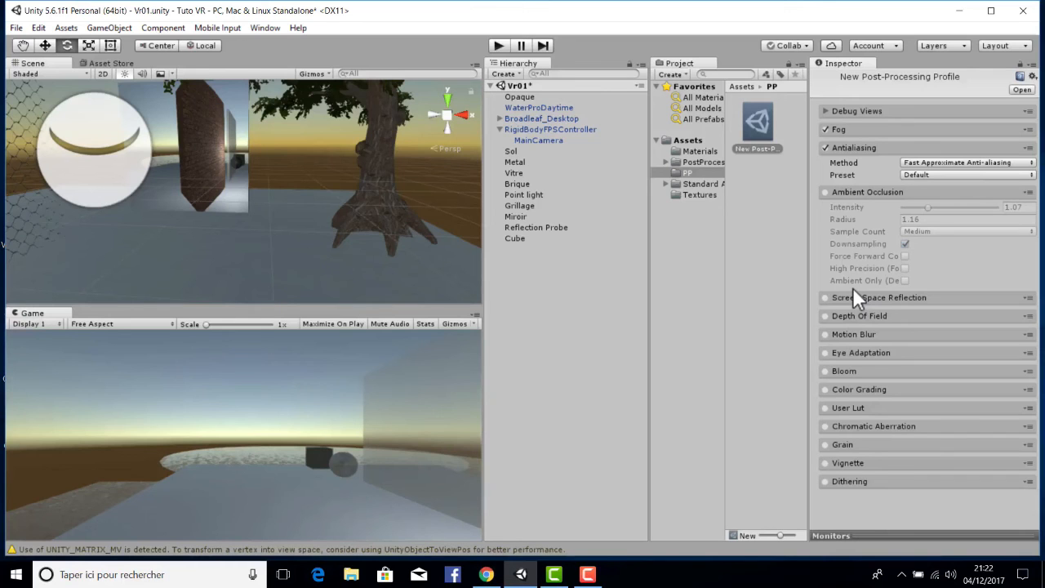
Enable Depth Of Field with aperture 6.1, focal length 193 mm and focus distance 4.71.
right_drag(355, 159, 971, 198)
right_click(734, 181)
right_drag(163, 168, 293, 169)
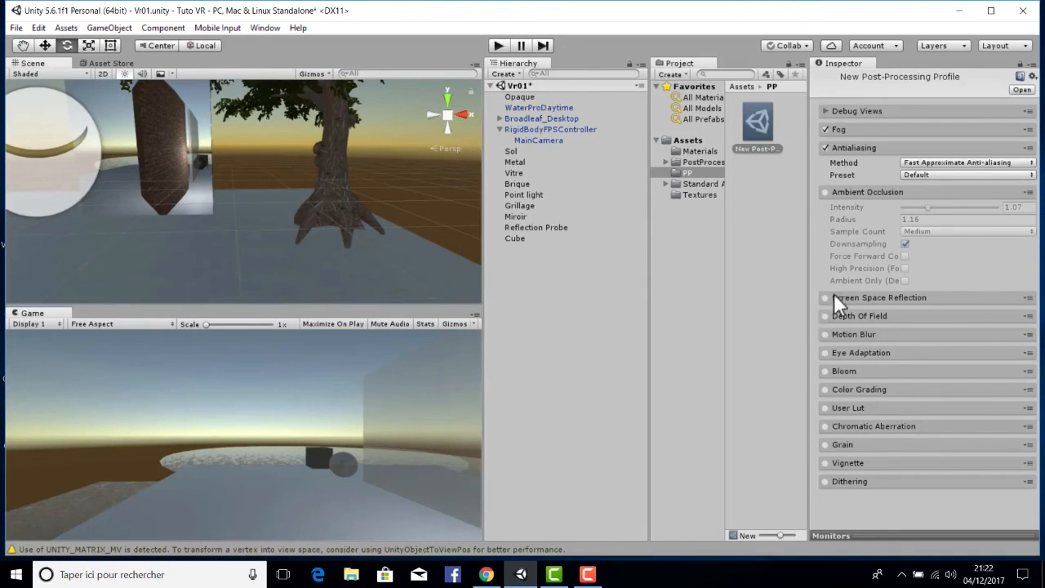
click(825, 315)
click(849, 317)
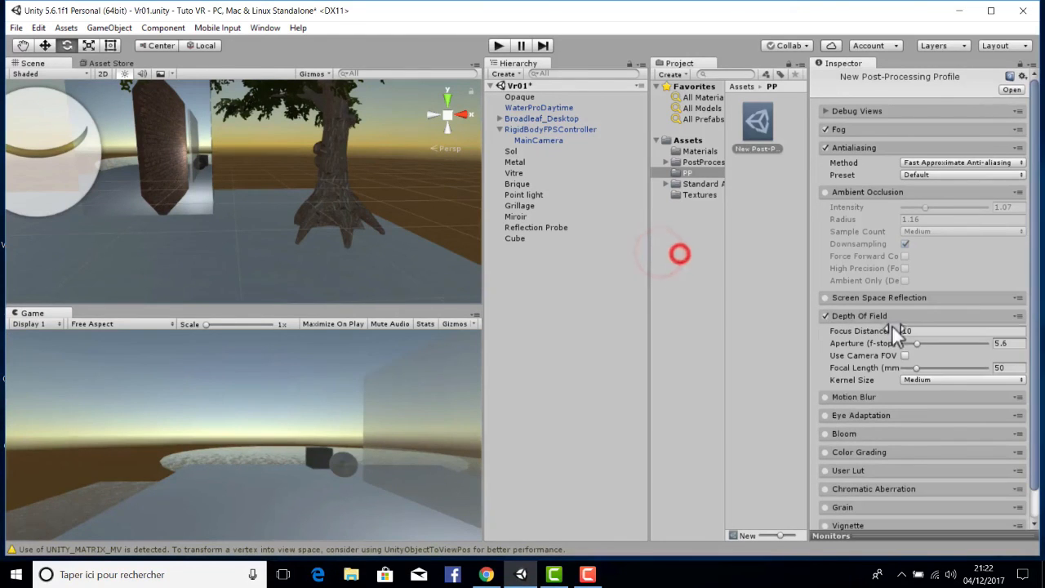
drag(934, 348, 958, 369)
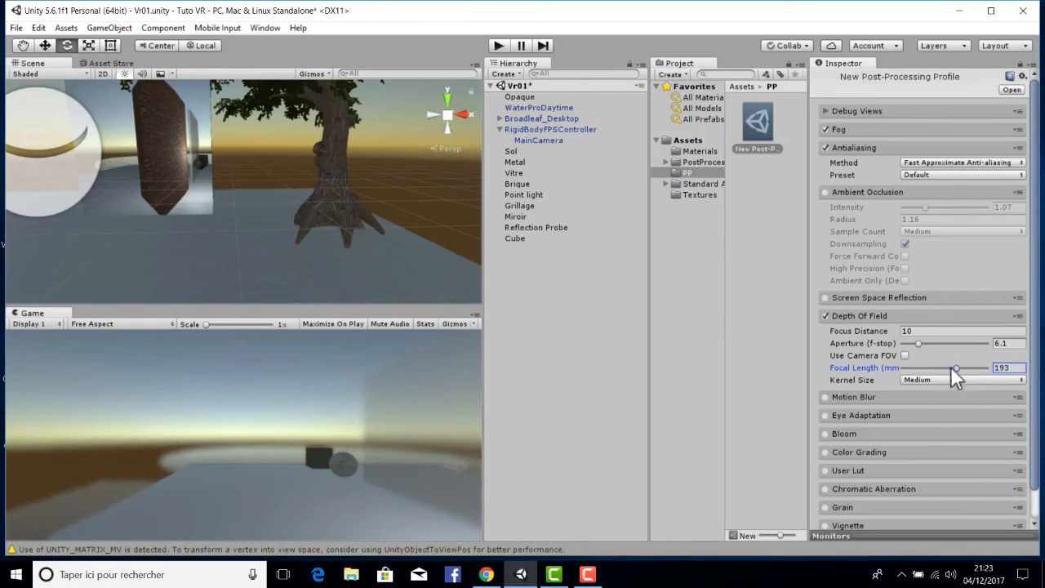
drag(888, 332, 791, 264)
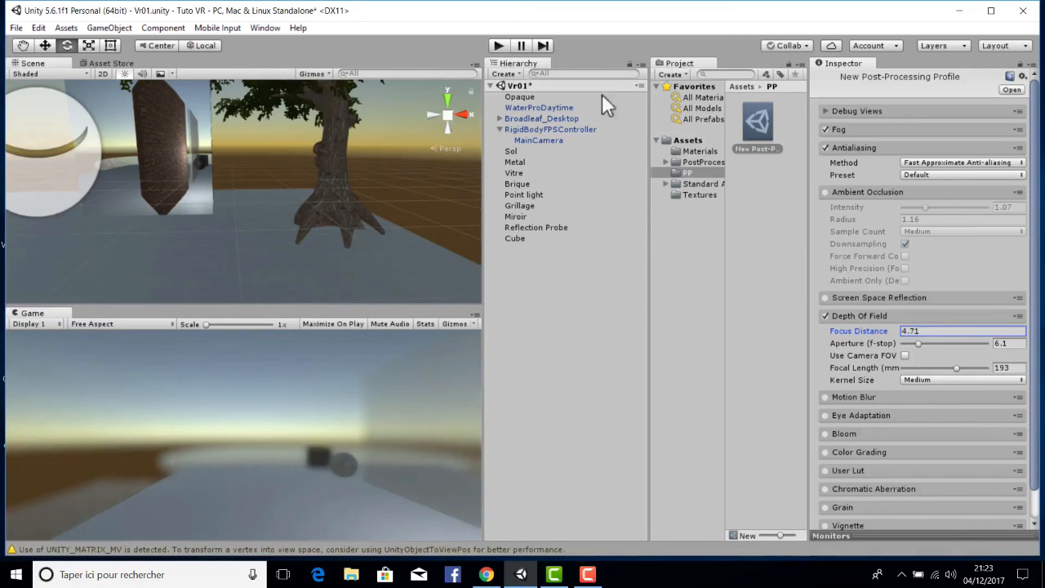
Run the scene to check the Depth Of Field blur while walking around, stop it and disable the effect.
click(497, 46)
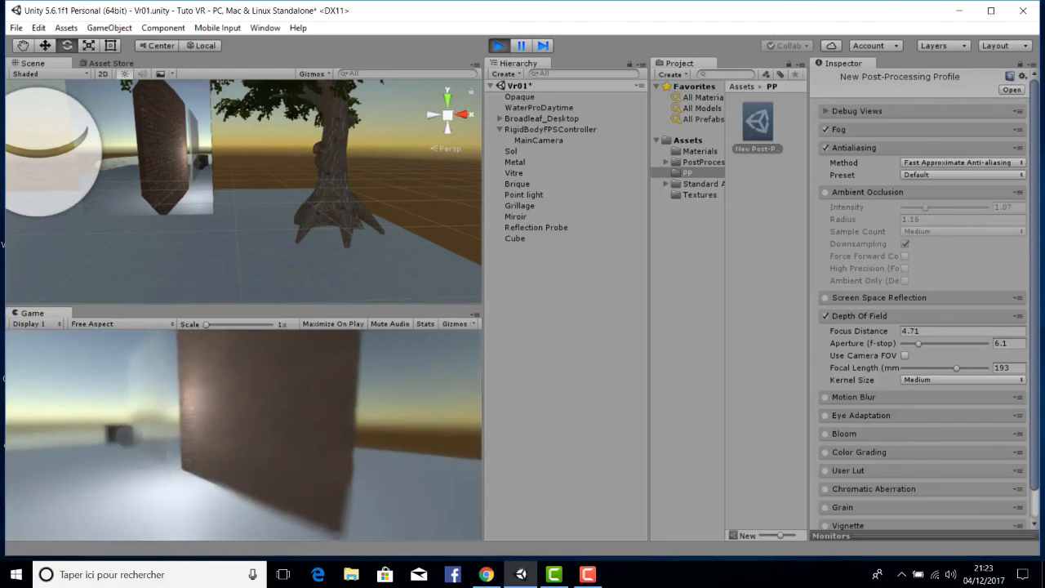
key(s)
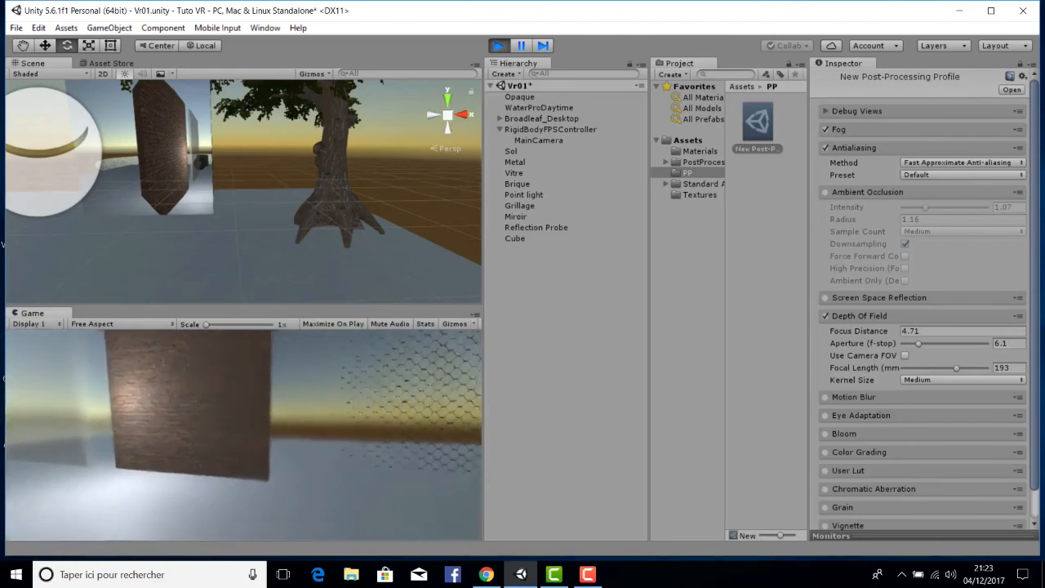
key(w)
key(Escape)
click(499, 45)
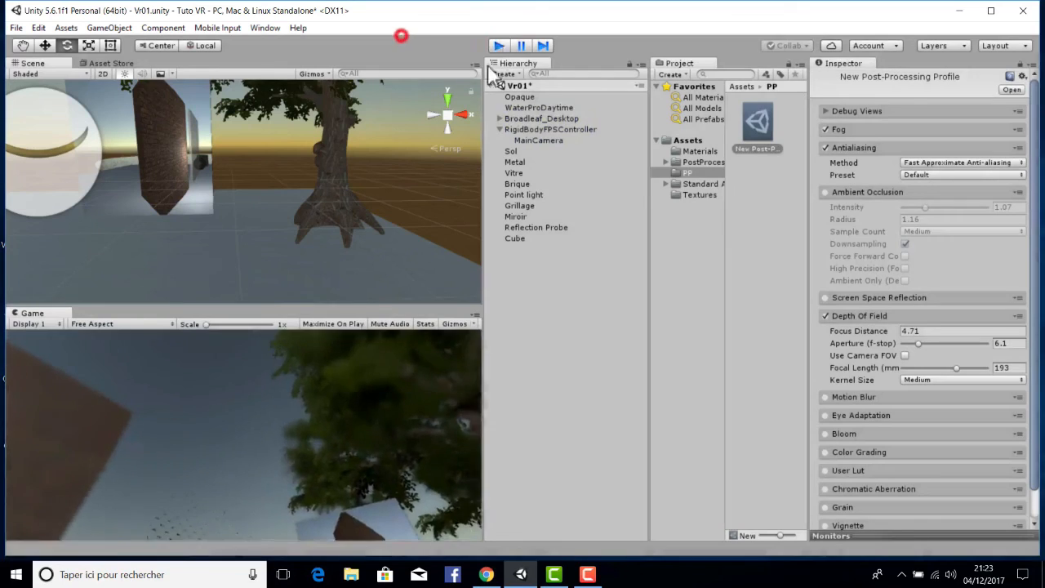
click(825, 316)
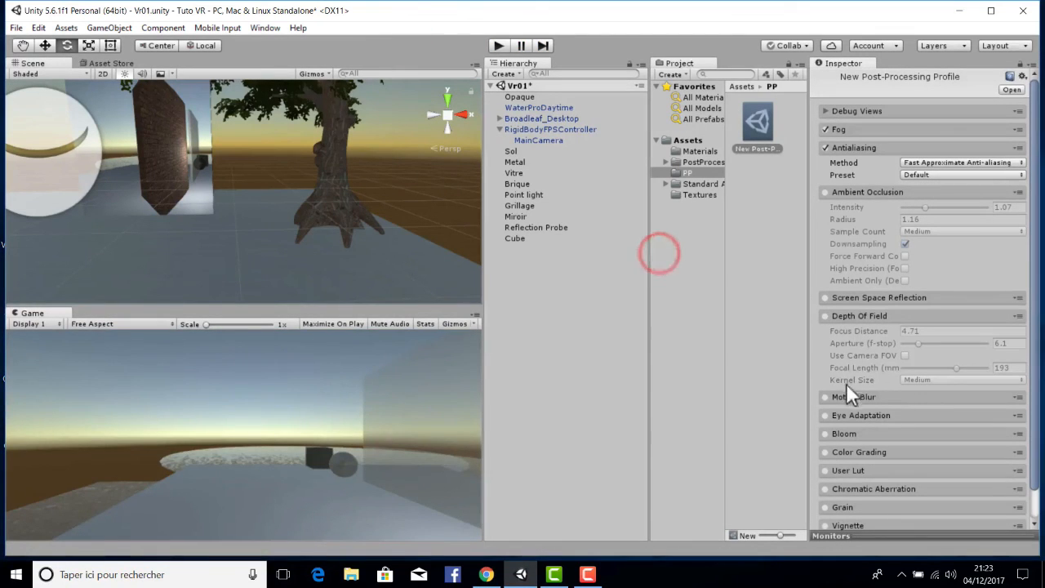
Enable Motion Blur in the profile and run the scene briefly to check it.
click(829, 394)
click(888, 395)
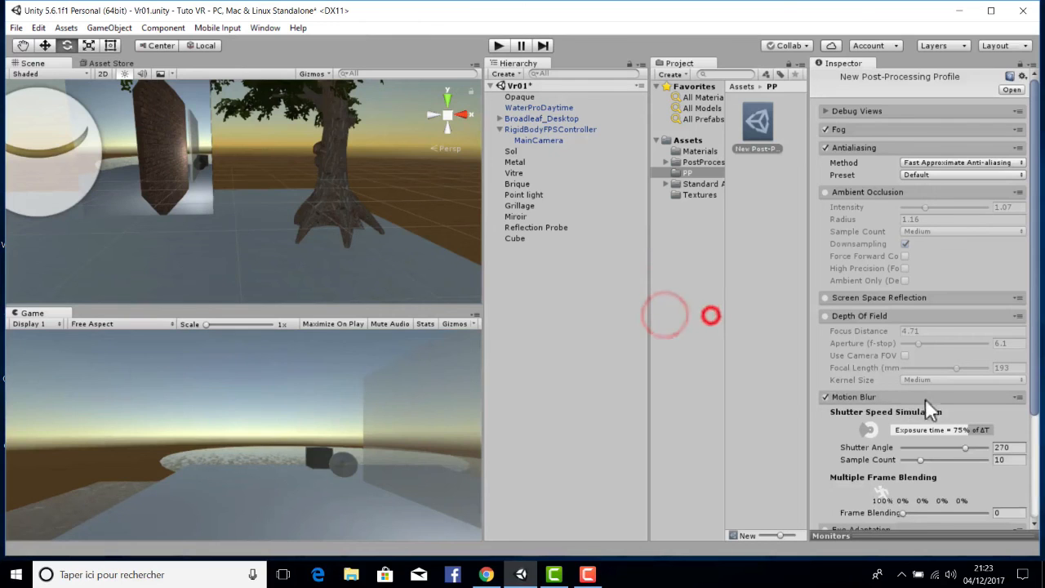
scroll(904, 412, down, 5)
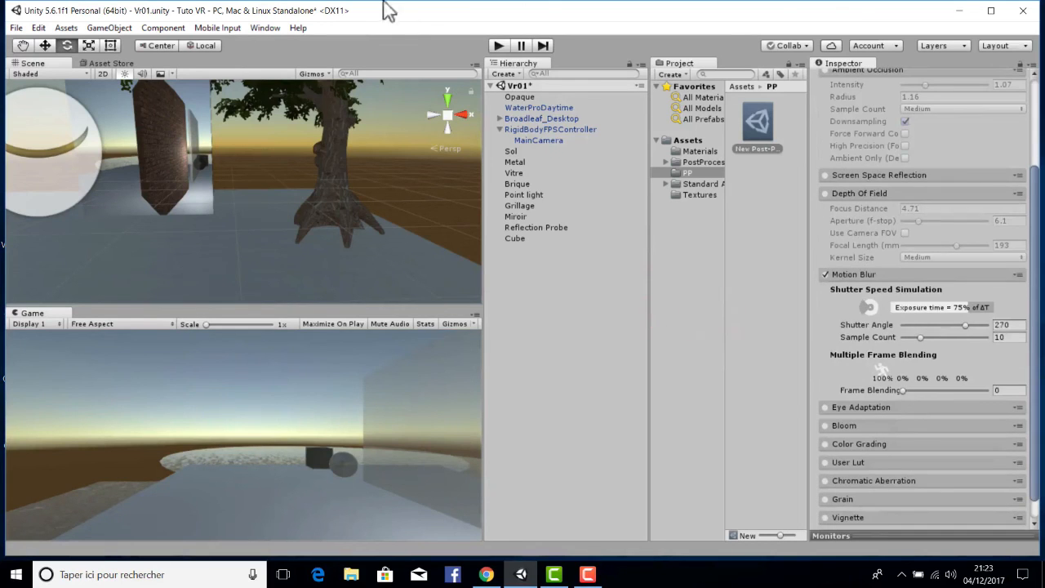
click(498, 46)
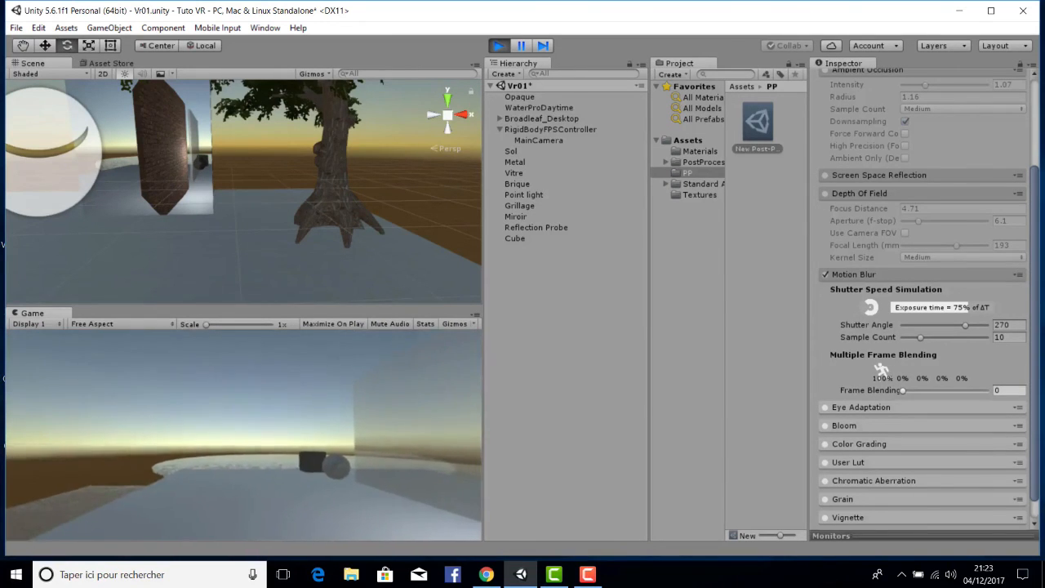
key(Escape)
key(ctrl+p)
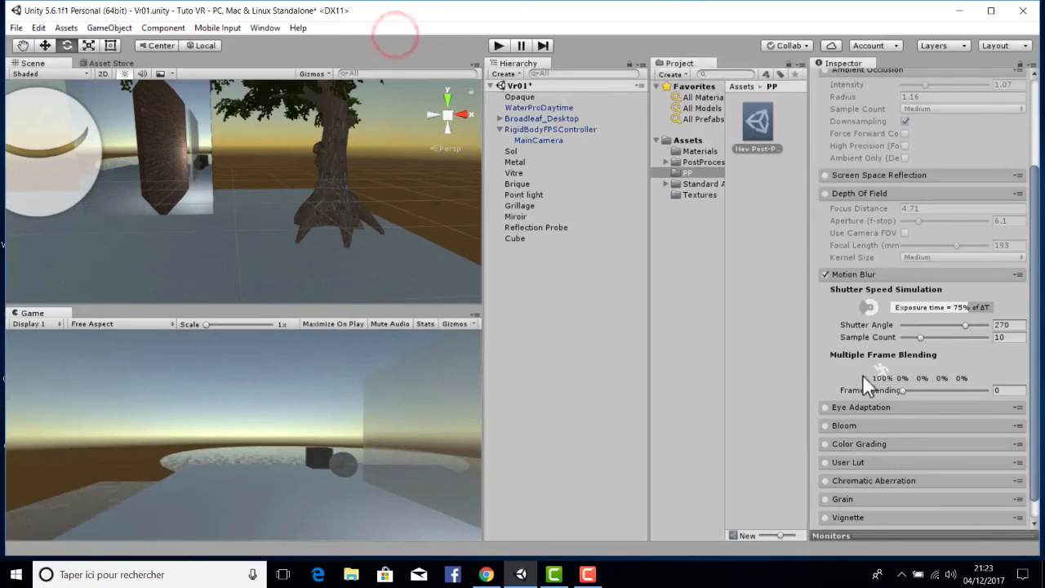
Try Eye Adaptation in the profile with a short test run of the scene, and turn it off again.
click(863, 405)
scroll(908, 375, down, 5)
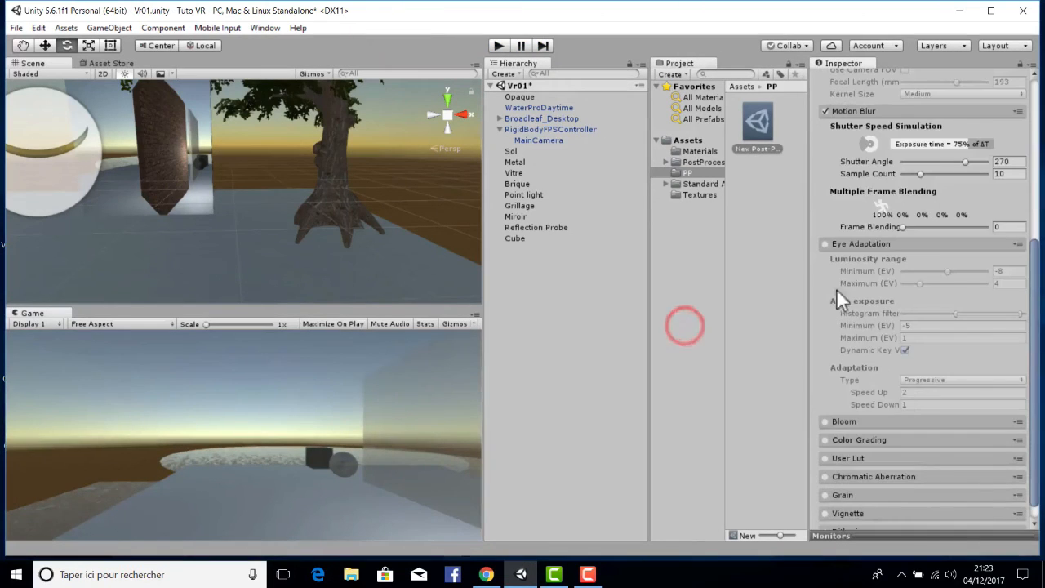
click(825, 244)
click(498, 45)
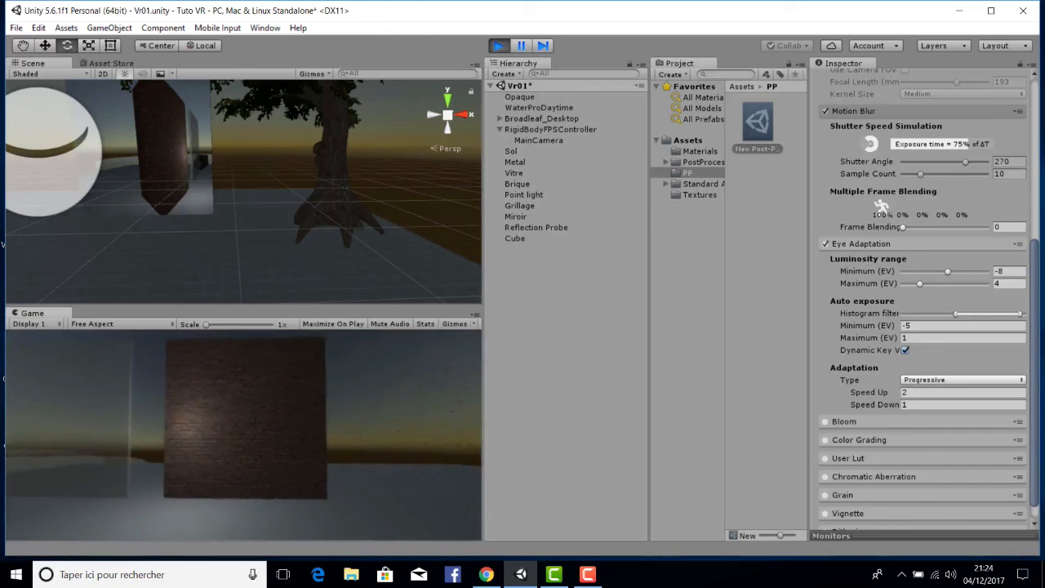
key(Escape)
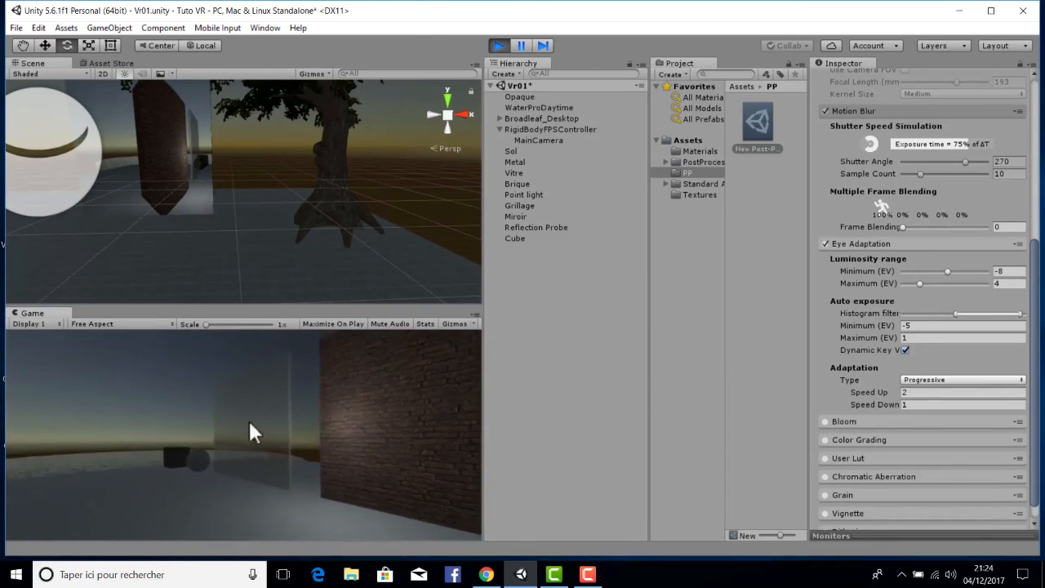
click(500, 46)
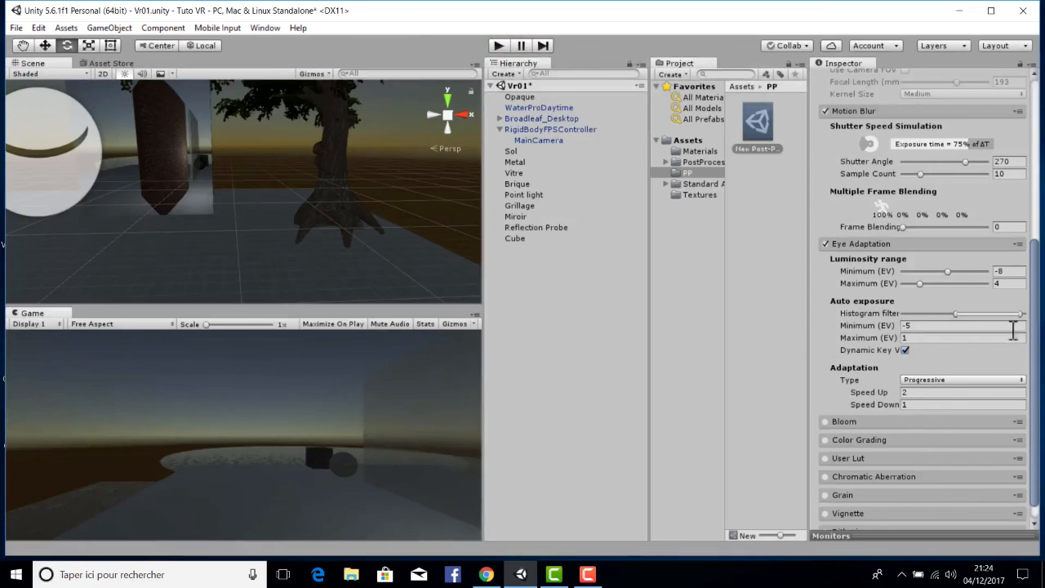
click(825, 243)
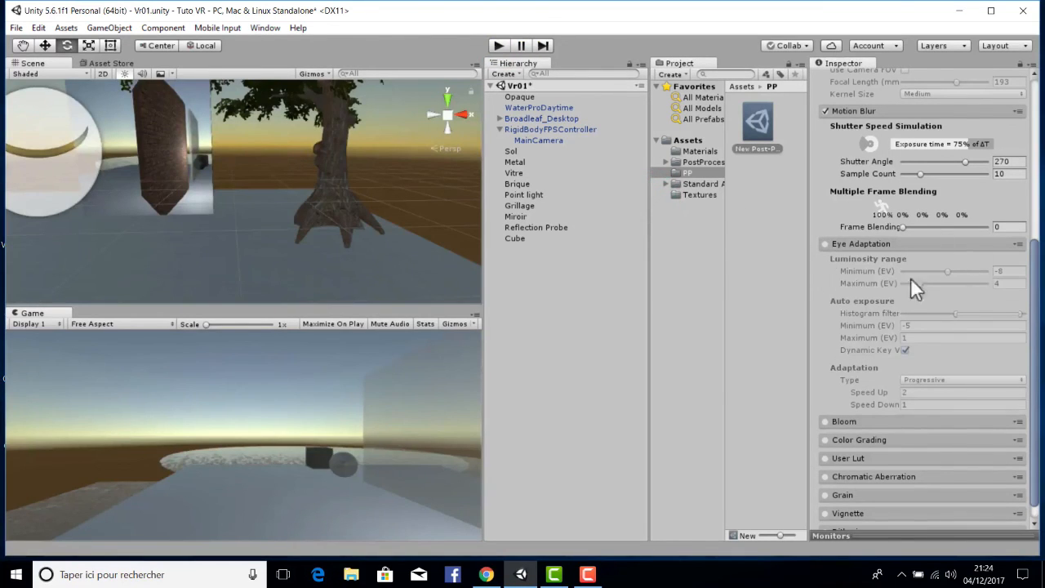
Try Bloom on and off while viewing the brick wall lit by the point light.
scroll(359, 198, down, 5)
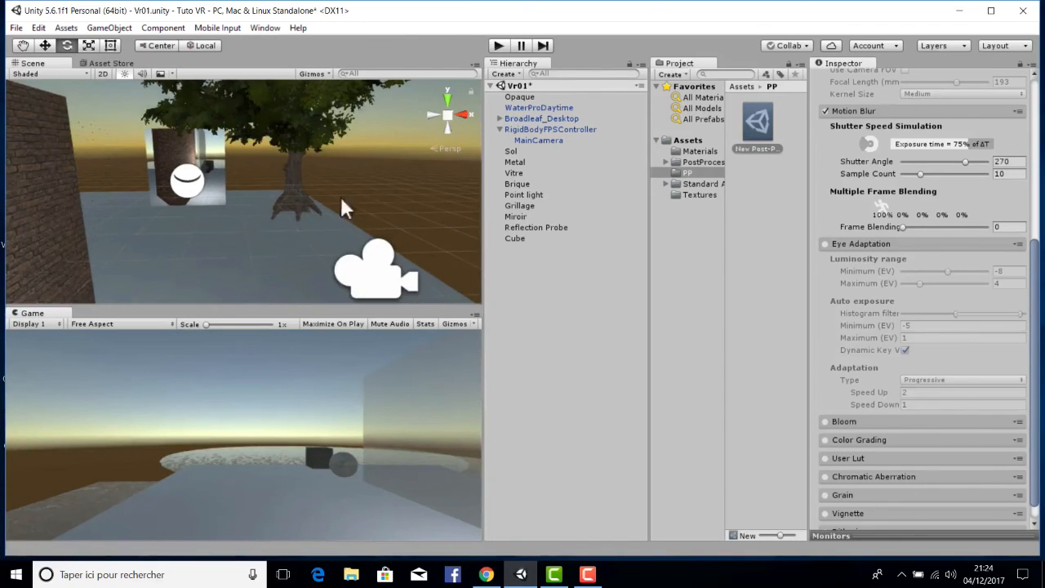
right_drag(341, 197, 210, 199)
middle_drag(299, 125, 184, 165)
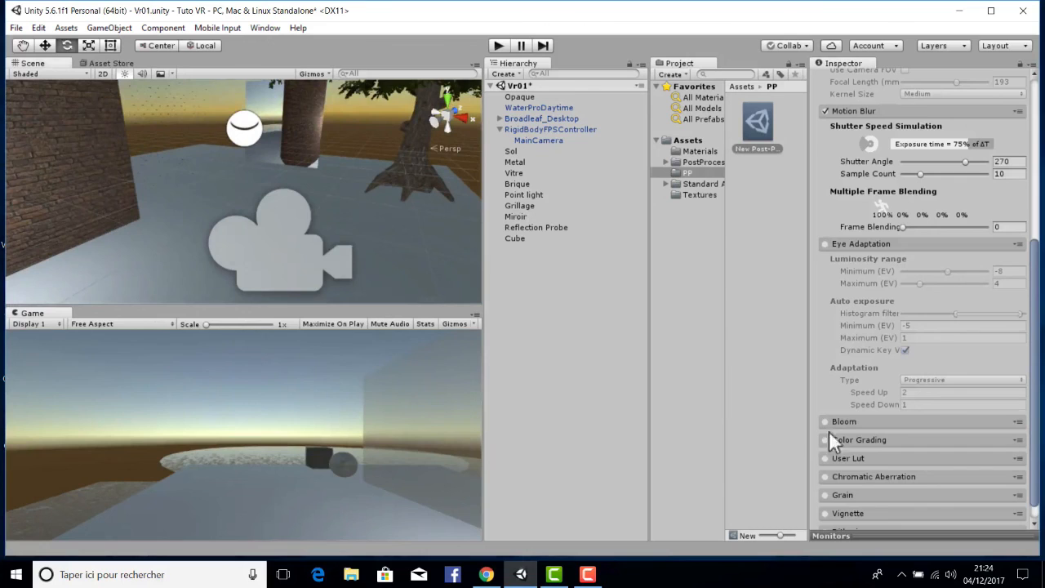
scroll(875, 454, down, 1)
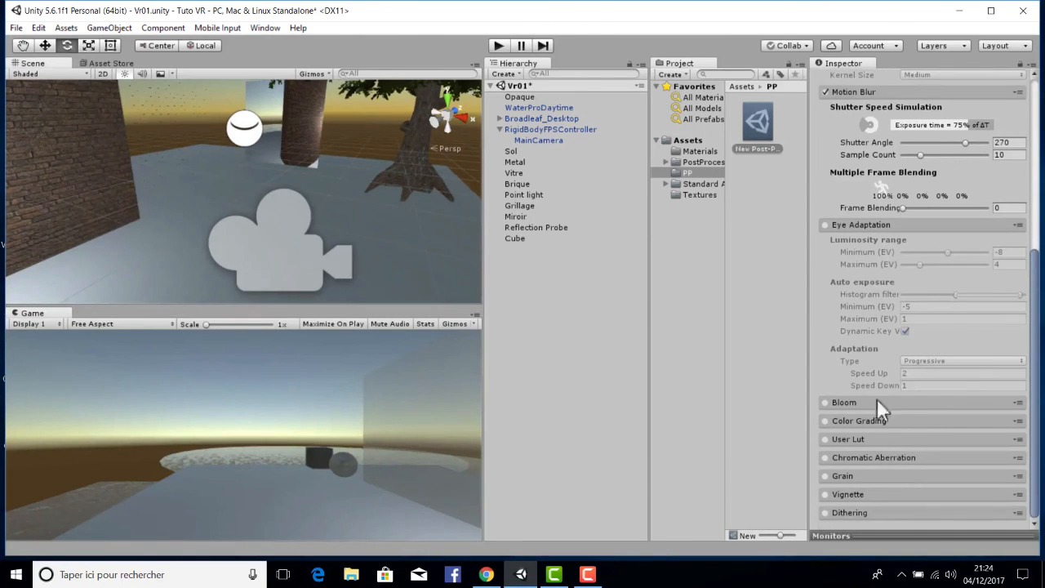
click(825, 401)
right_drag(233, 157, 112, 168)
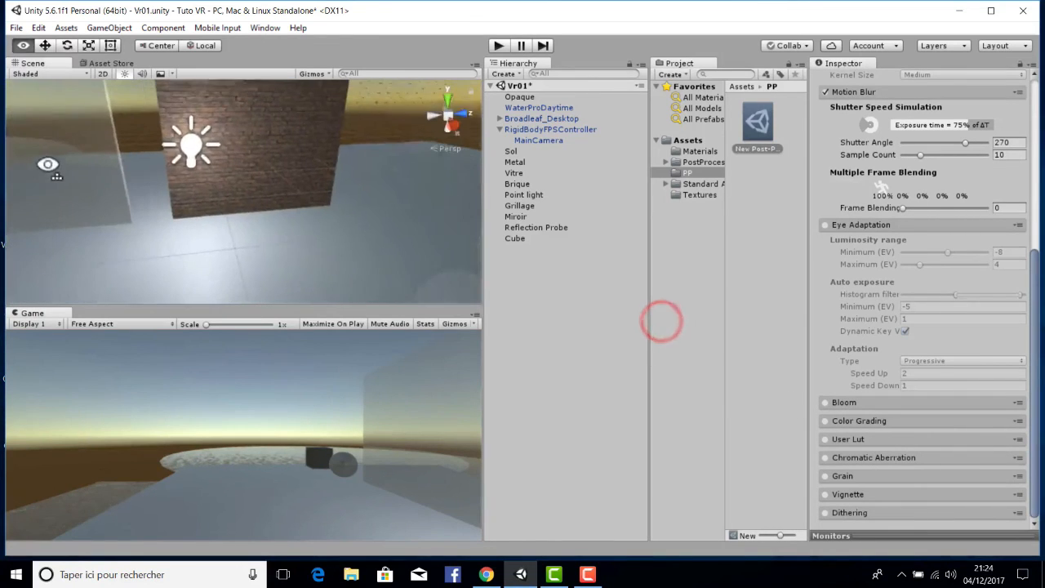
middle_drag(112, 168, 245, 168)
Move the Point light away from the brick wall to about X 1.682, Z 11.811 and set its range to 27.91.
click(320, 173)
right_drag(270, 145, 568, 197)
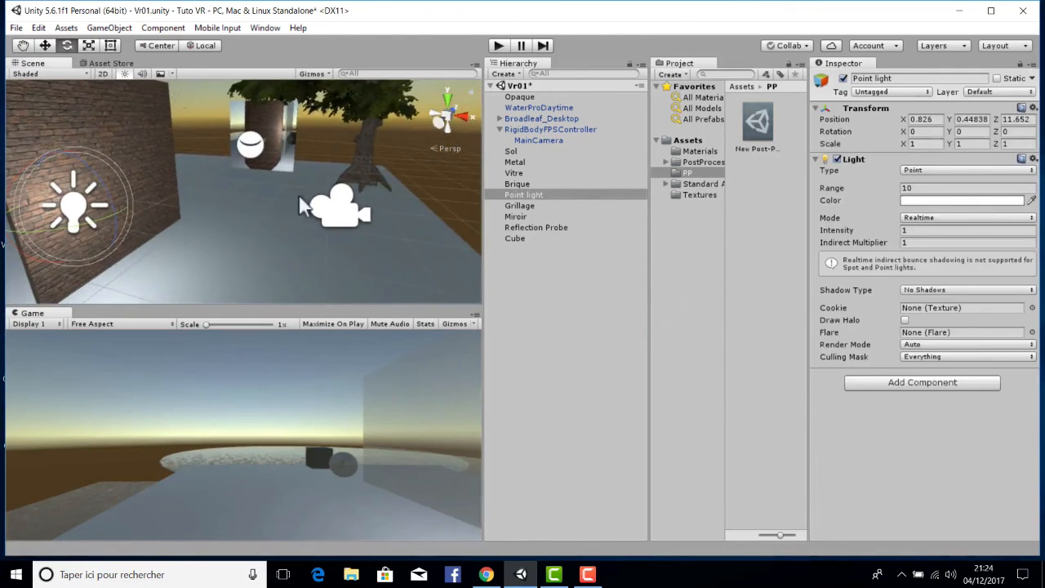
click(45, 45)
drag(115, 209, 177, 226)
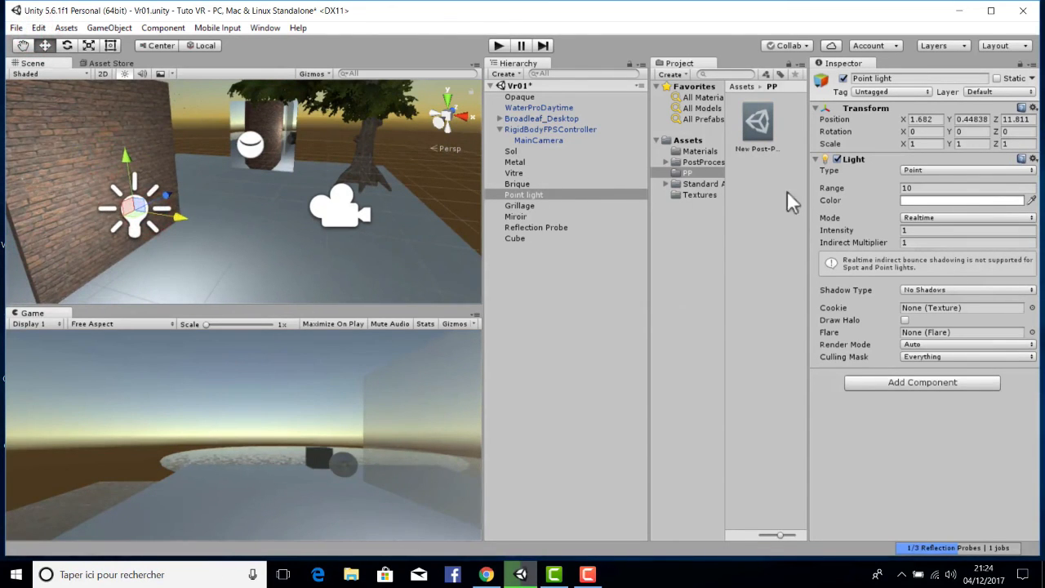
drag(886, 188, 893, 188)
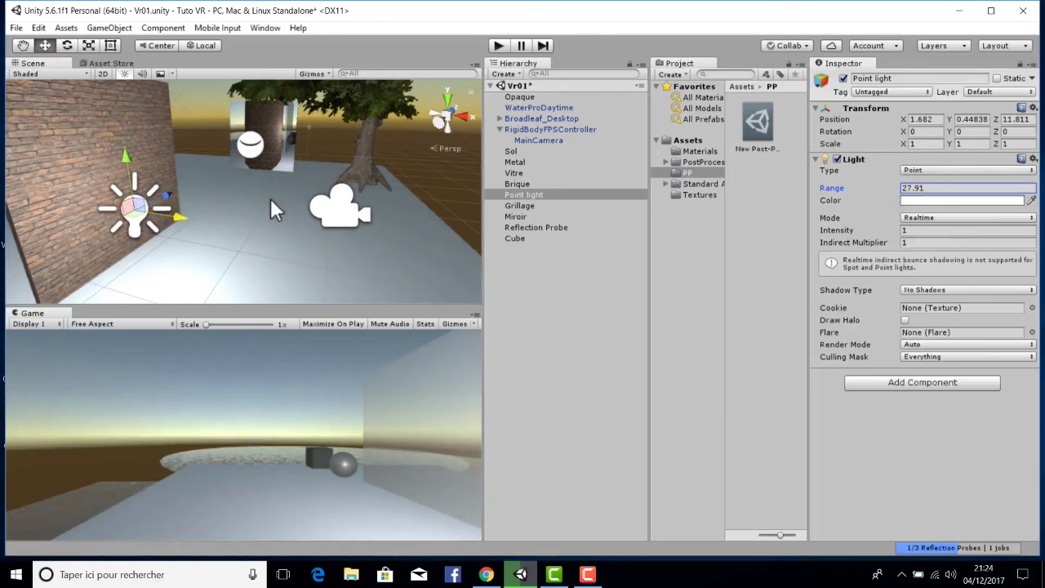
Rotate RigidBodyFPSController about its Y axis to about -447.6 so its camera faces the brick wall.
click(540, 129)
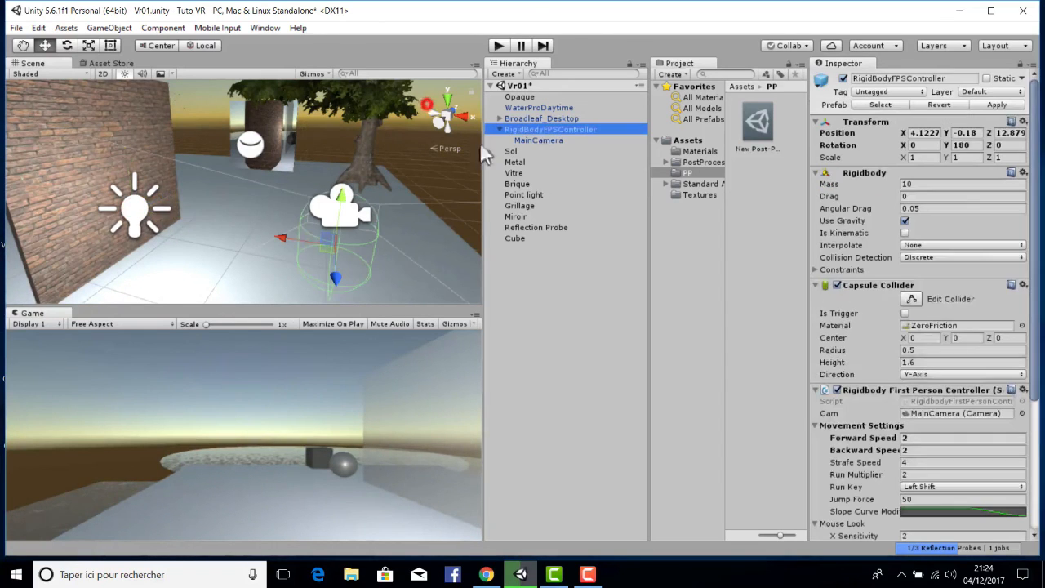
click(45, 45)
key(e)
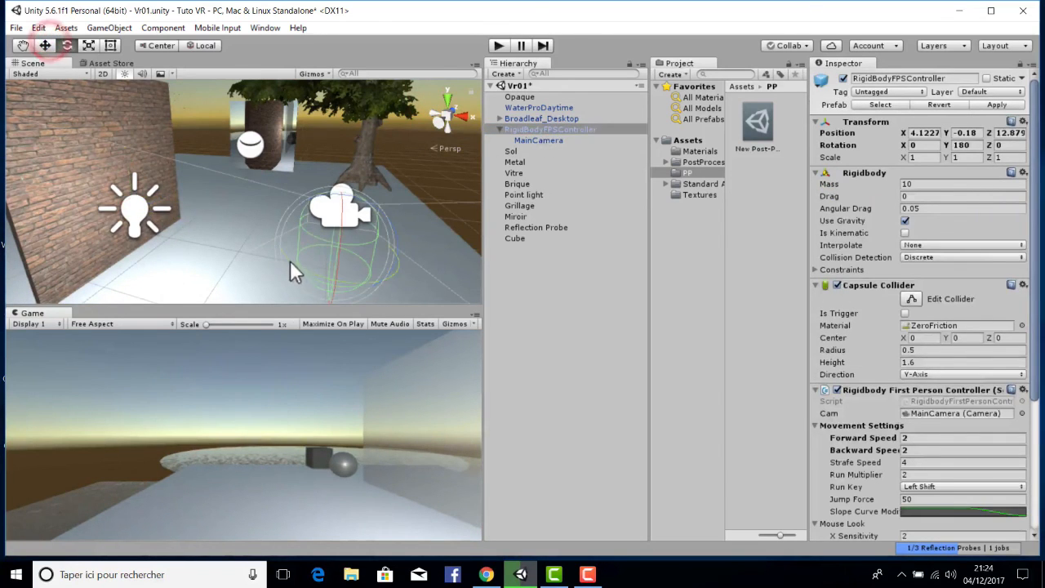
drag(290, 261, 721, 226)
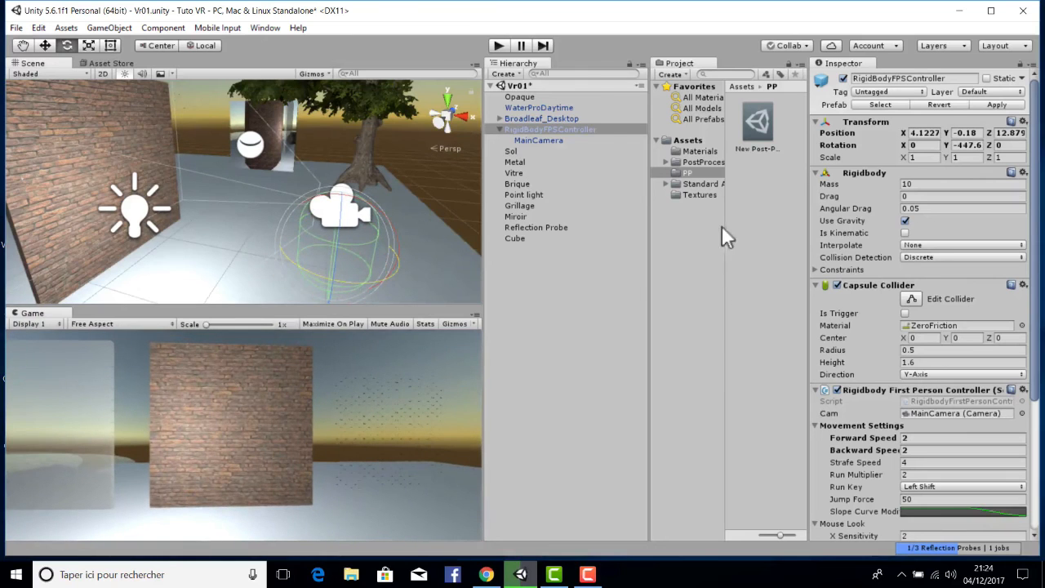
Enable Bloom in the post-processing profile and raise its intensity to 7.98.
drag(758, 122, 617, 89)
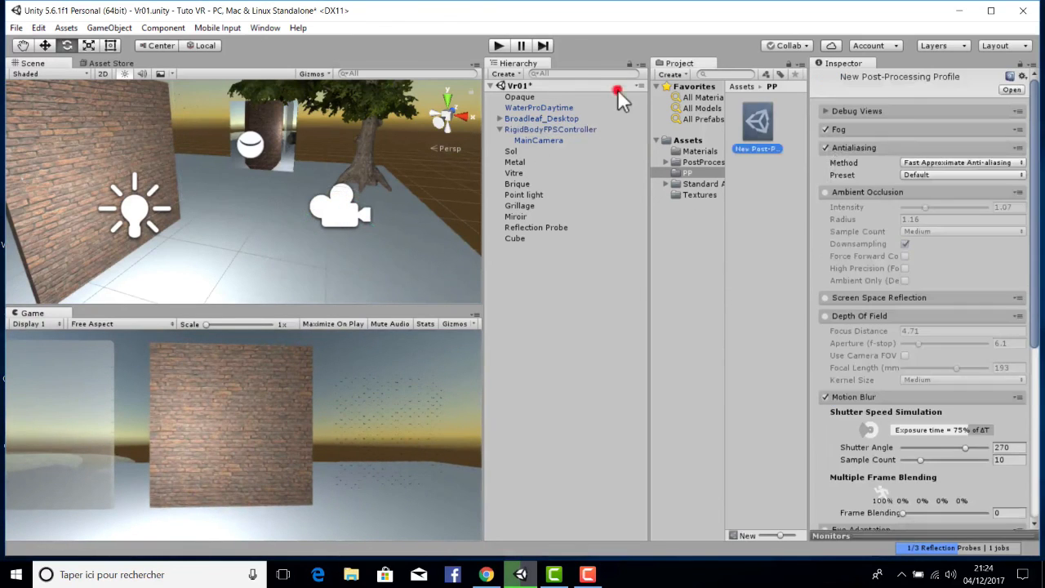
scroll(903, 234, down, 5)
scroll(909, 216, down, 2)
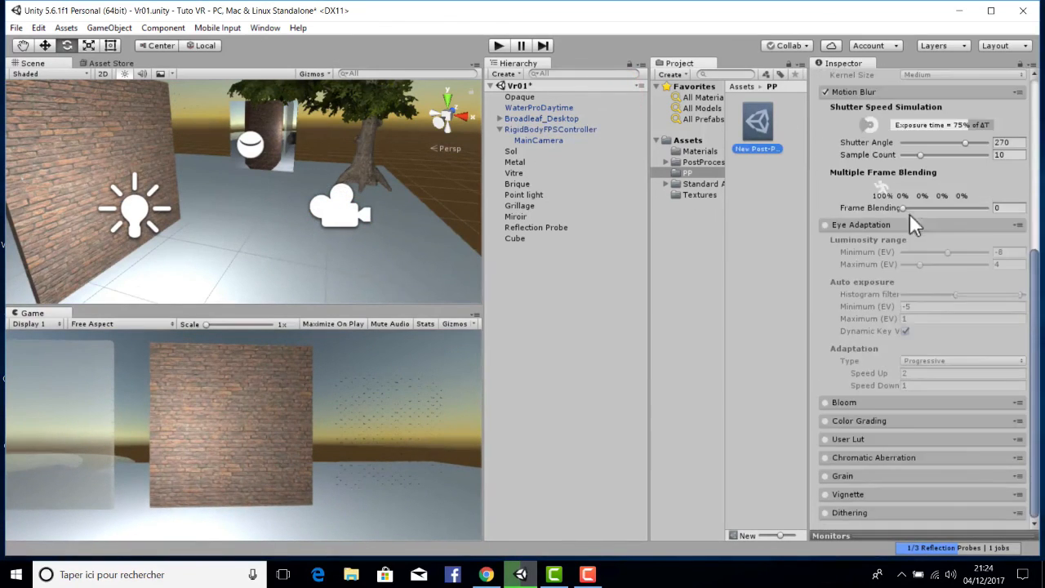
click(825, 401)
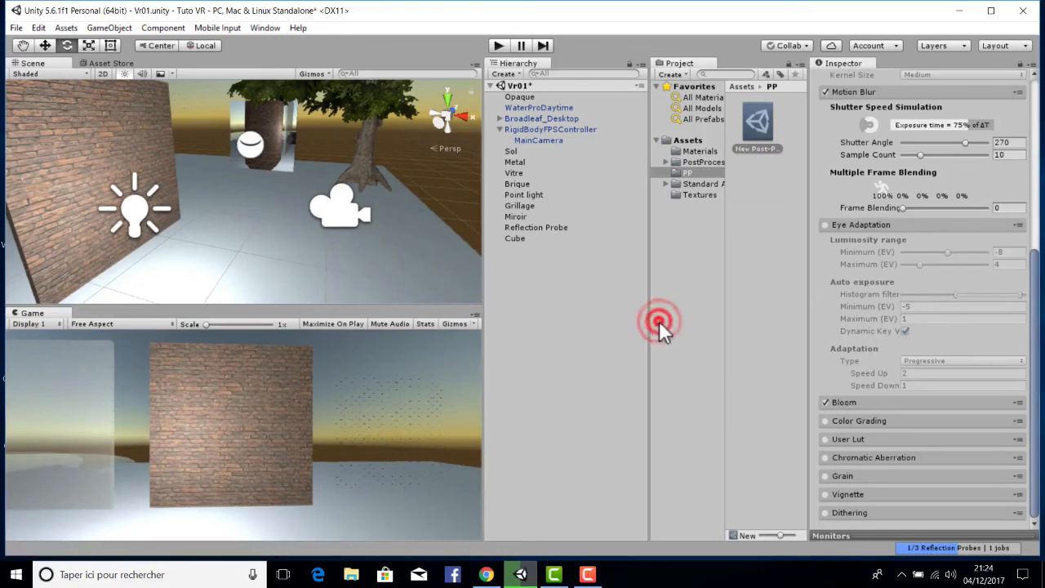
click(862, 399)
scroll(898, 397, down, 4)
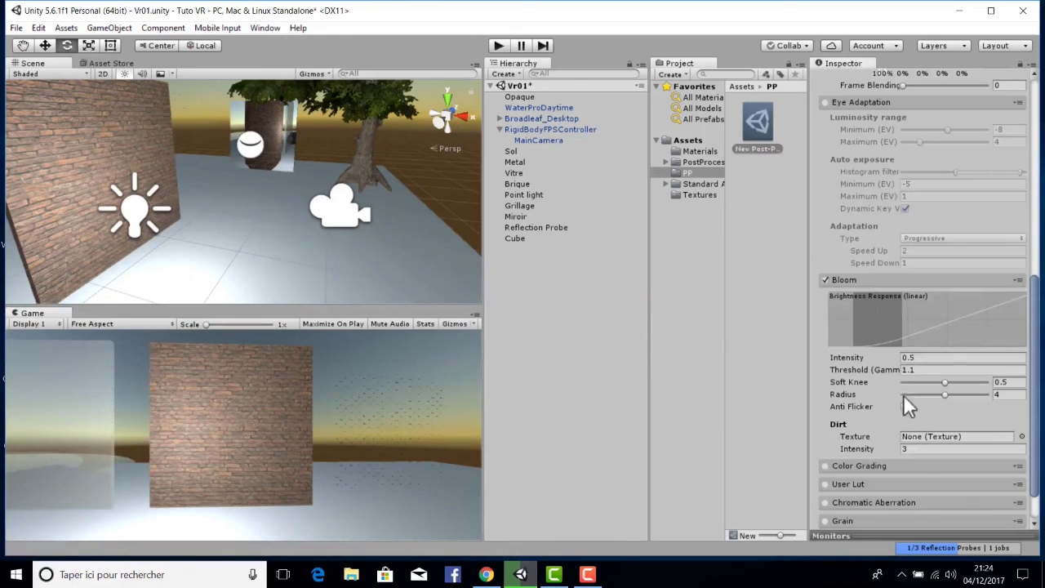
drag(889, 357, 857, 357)
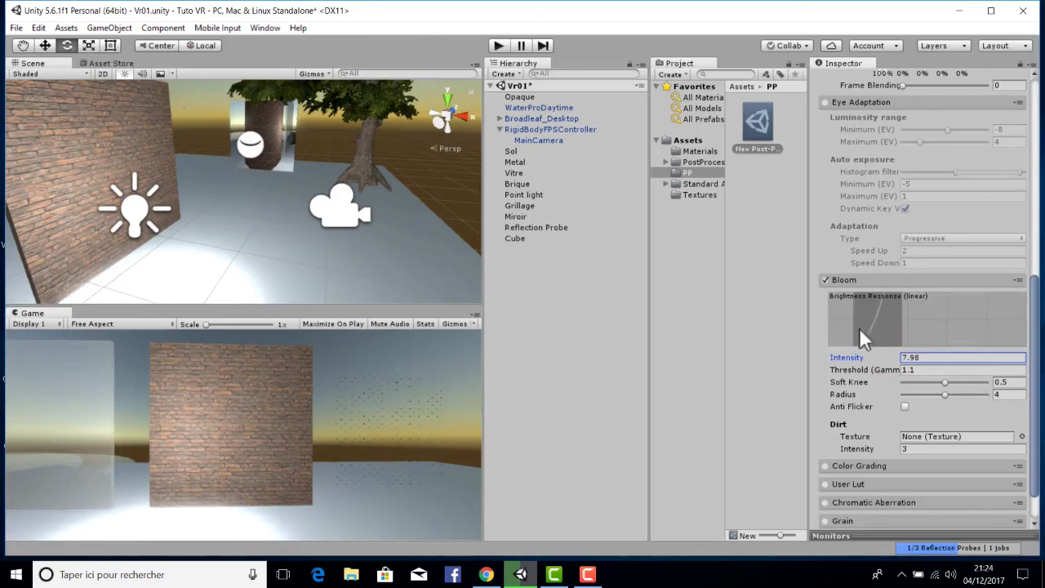
Toggle Bloom off and on to compare its effect on the brick wall, leaving it enabled with its settings expanded.
click(823, 280)
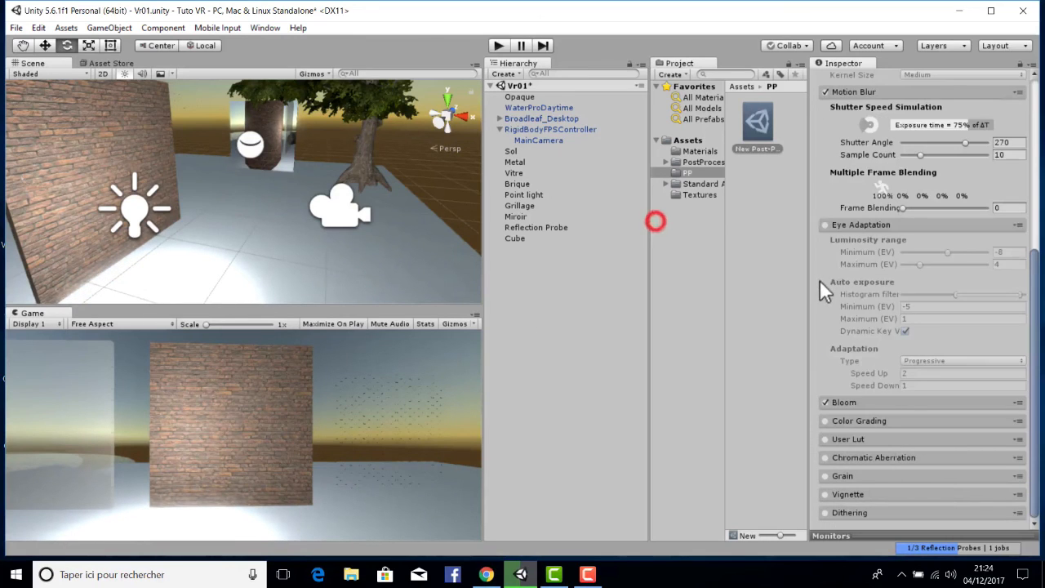
click(824, 401)
click(826, 402)
click(826, 402)
click(826, 402)
click(869, 402)
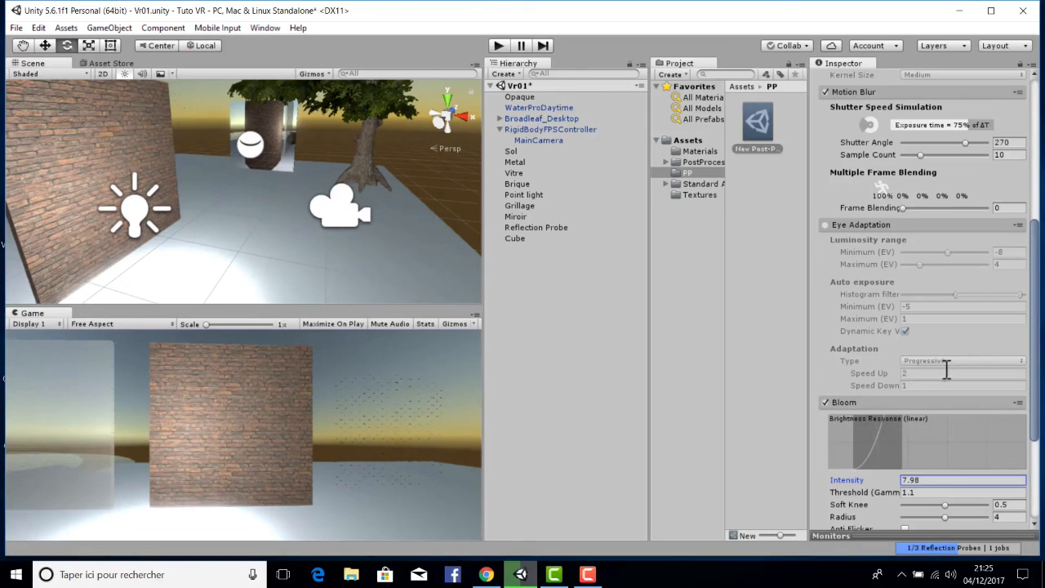
Set Bloom's Soft Knee to 0.707 and its Radius to 6.24.
scroll(947, 367, up, 3)
scroll(947, 367, down, 3)
scroll(943, 354, down, 4)
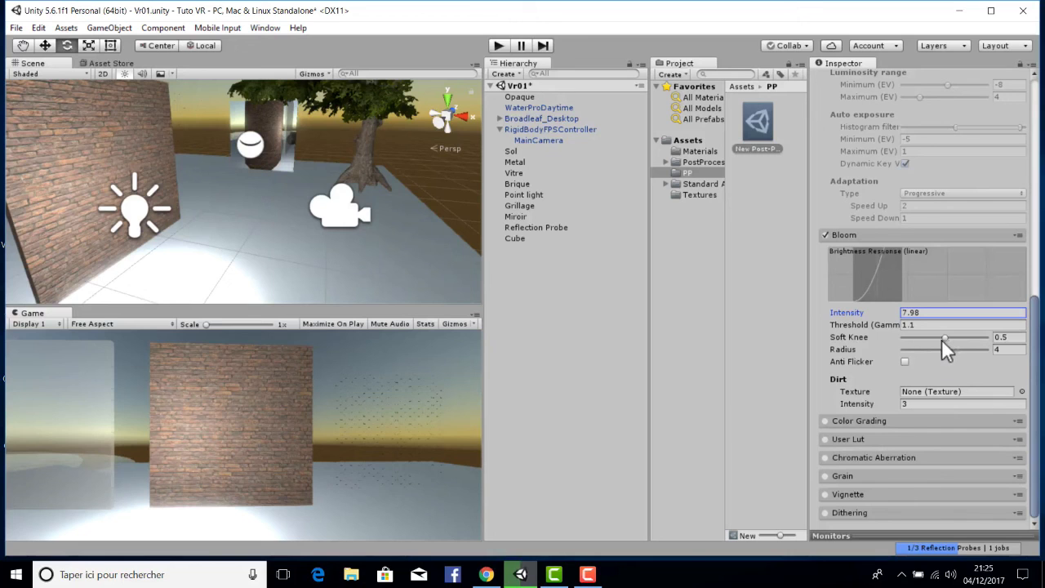
drag(947, 338, 982, 344)
Run the scene, walk the character around the brick wall, tree and mirror to view the bloom, and stop playback.
click(498, 46)
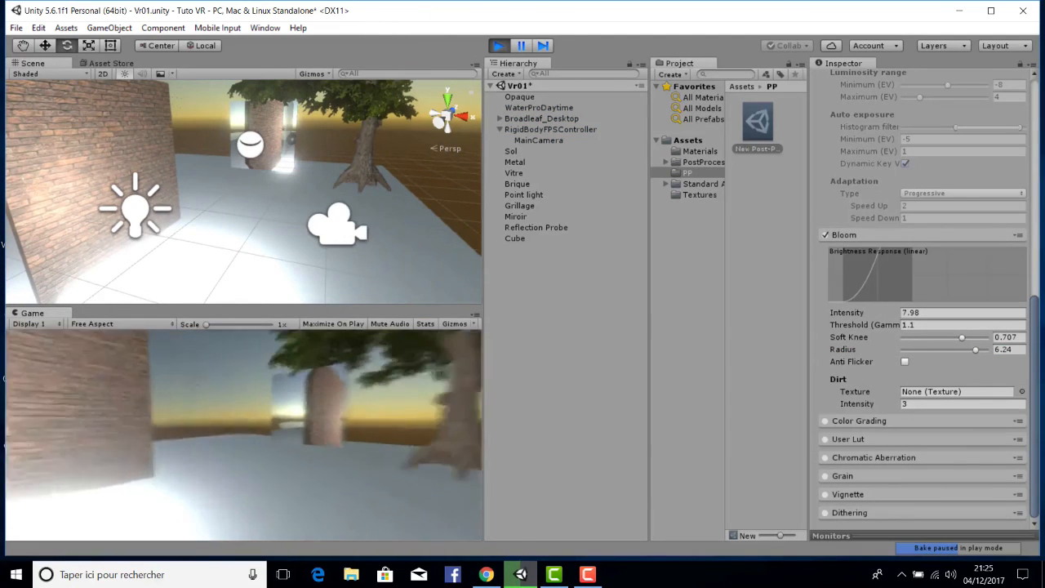
key(Left)
key(Right)
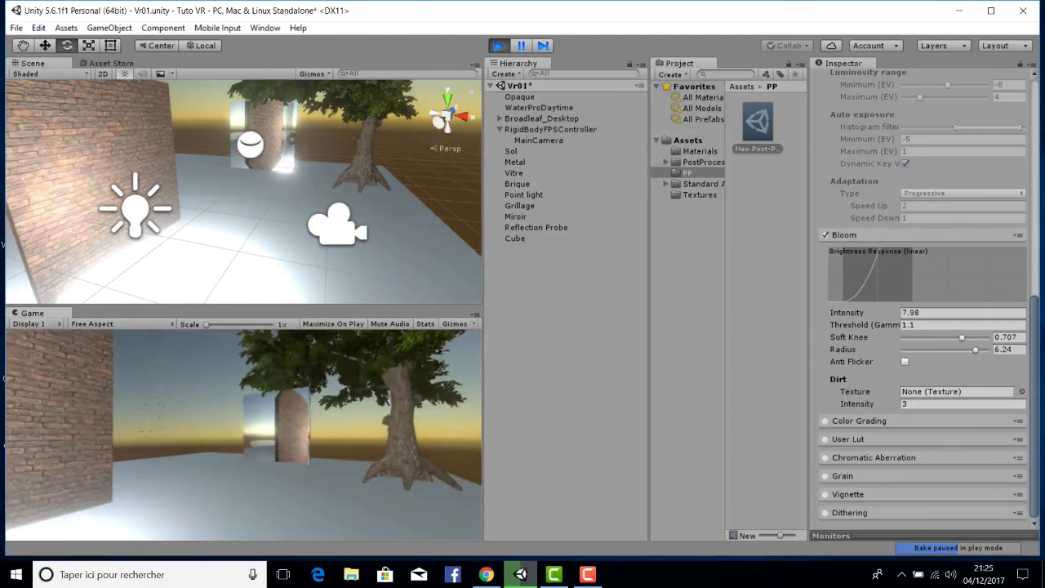
key(Left)
key(Left)
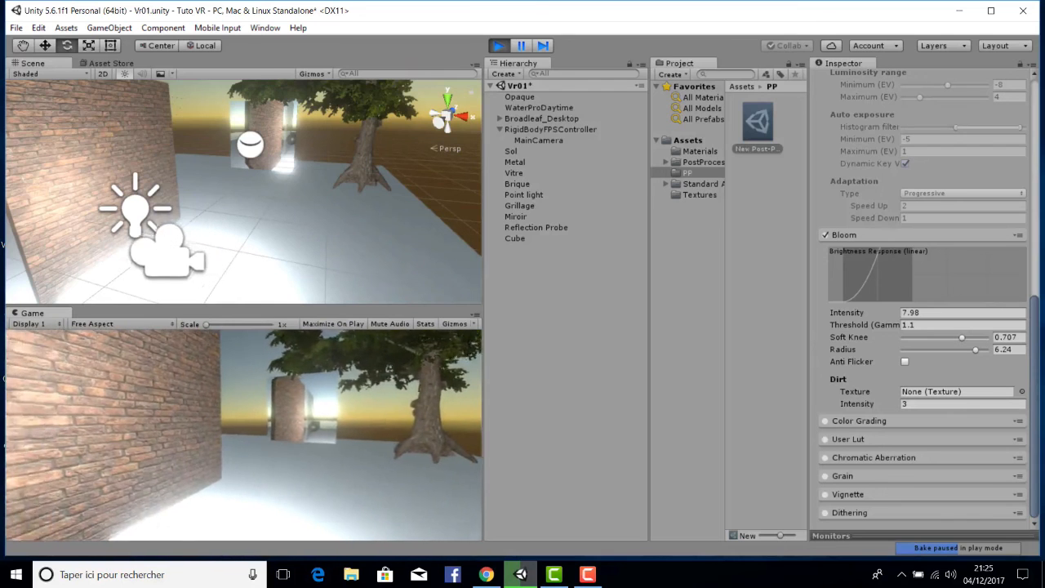
key(Up)
key(Right)
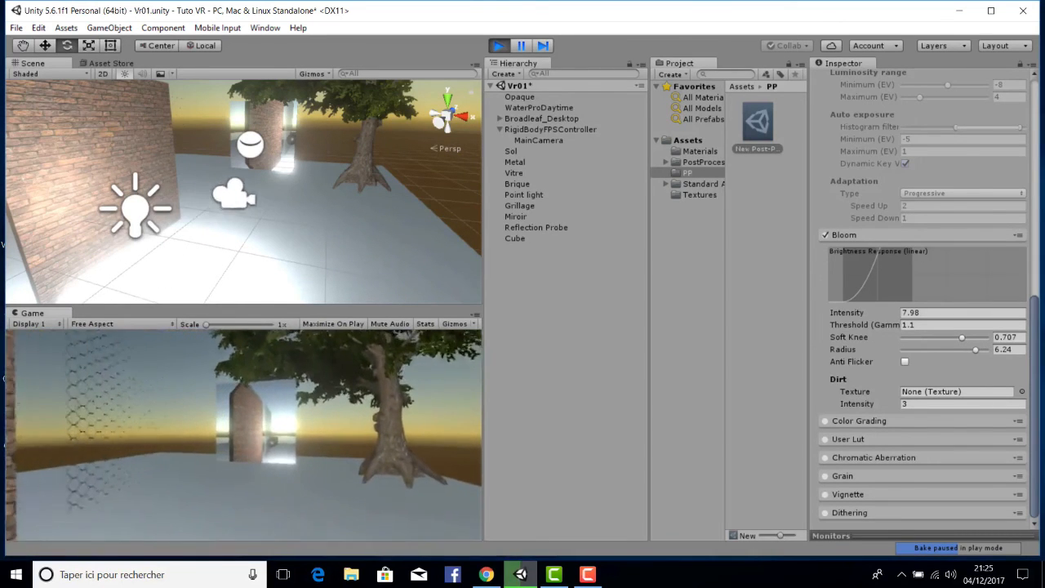
key(Left)
key(Right)
key(Left)
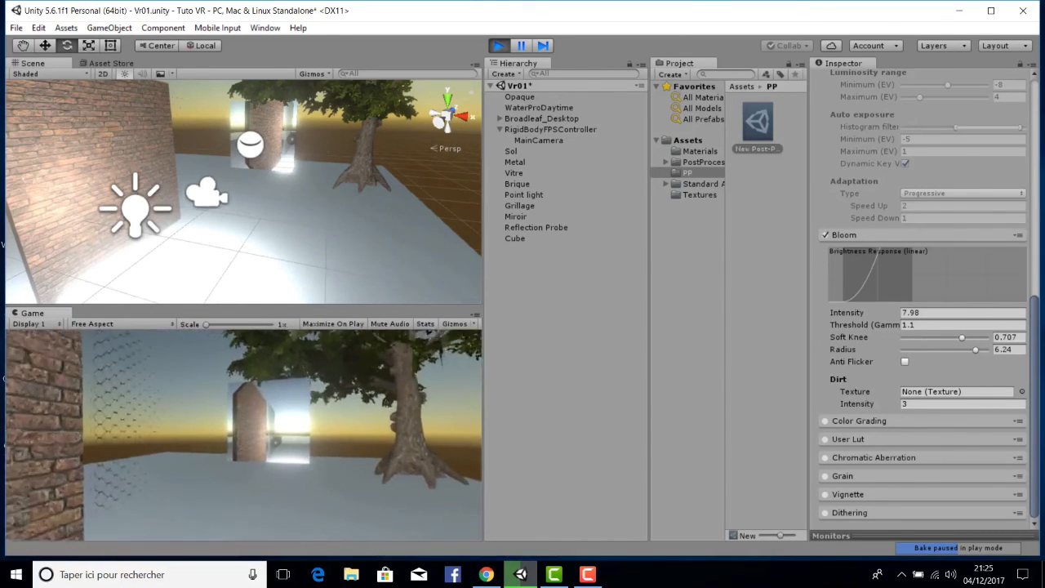
key(Right)
key(Up)
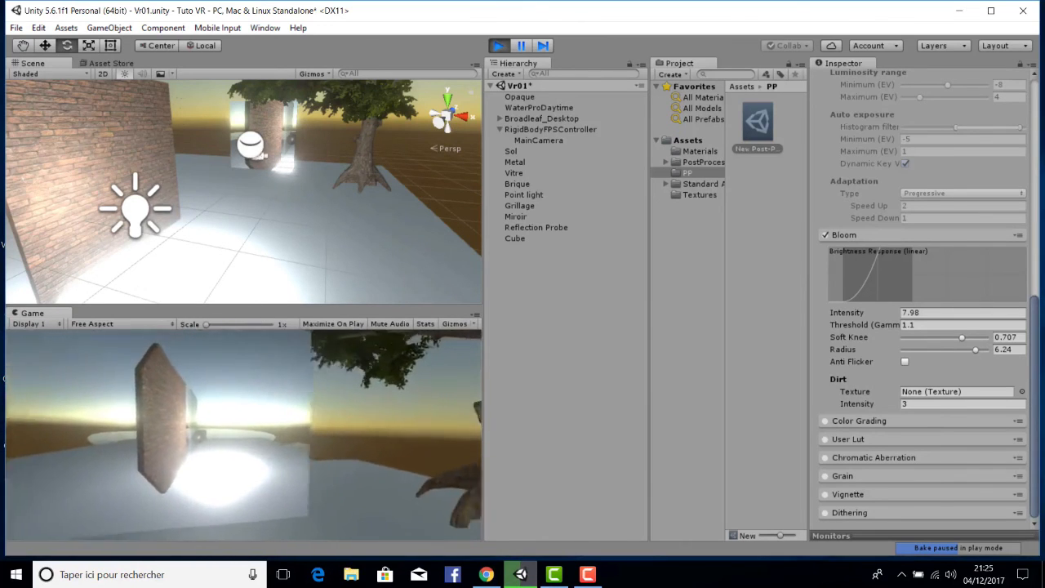
key(Down)
key(Up)
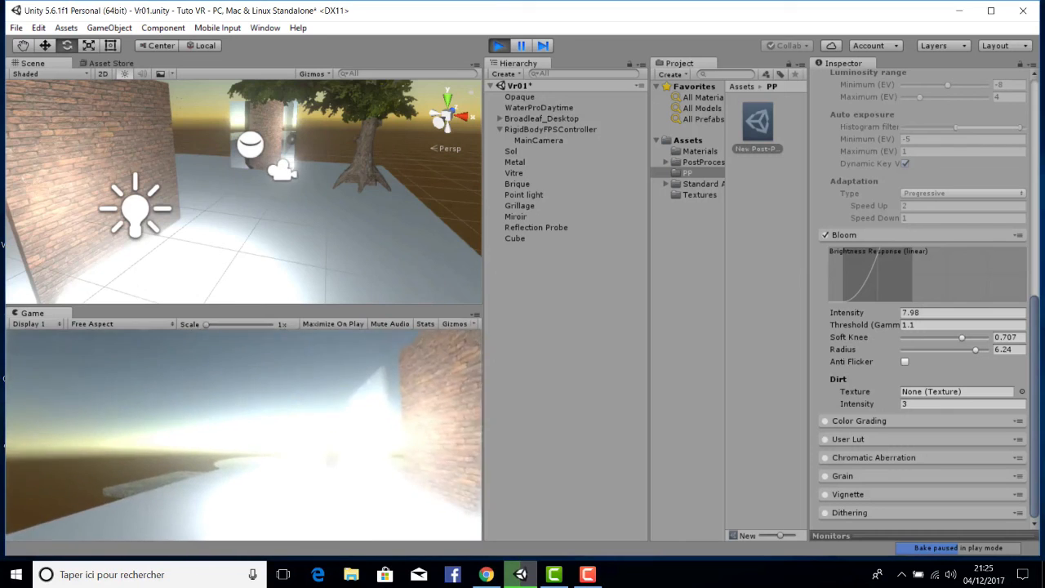
key(Escape)
click(496, 48)
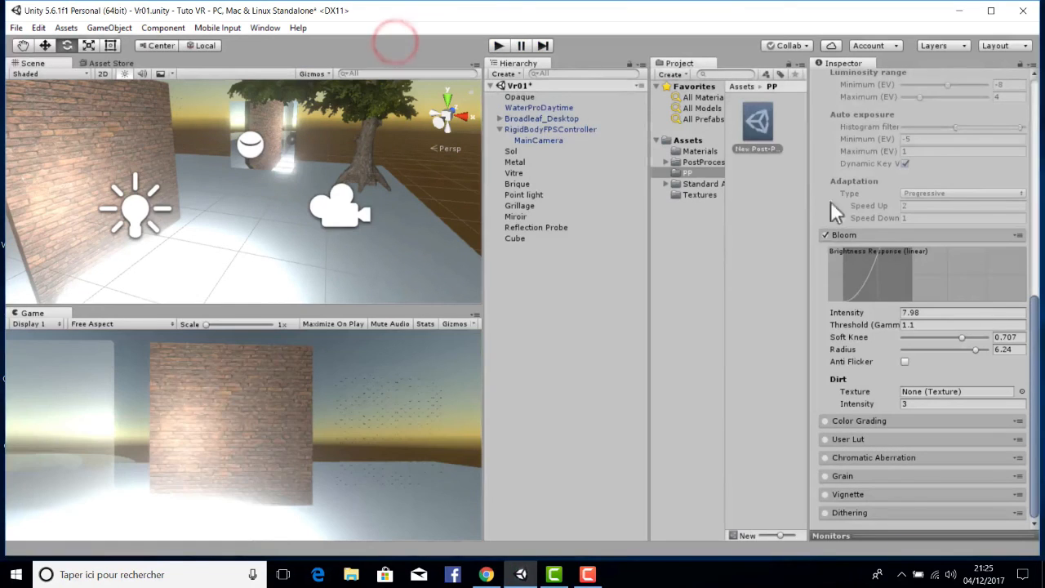
Turn off Bloom and enable Color Grading in the post-processing profile.
click(824, 236)
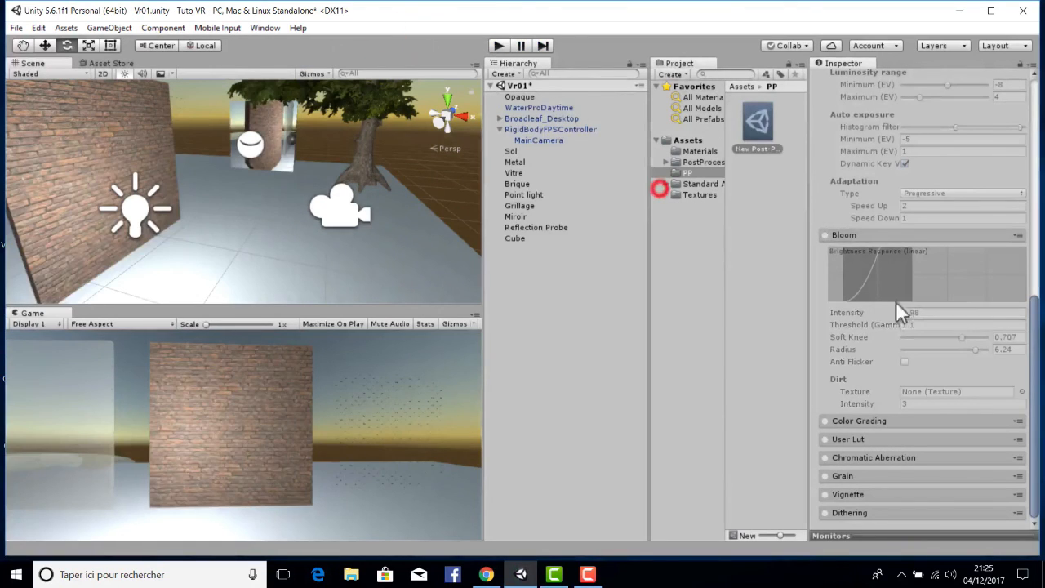
click(848, 421)
scroll(873, 342, down, 5)
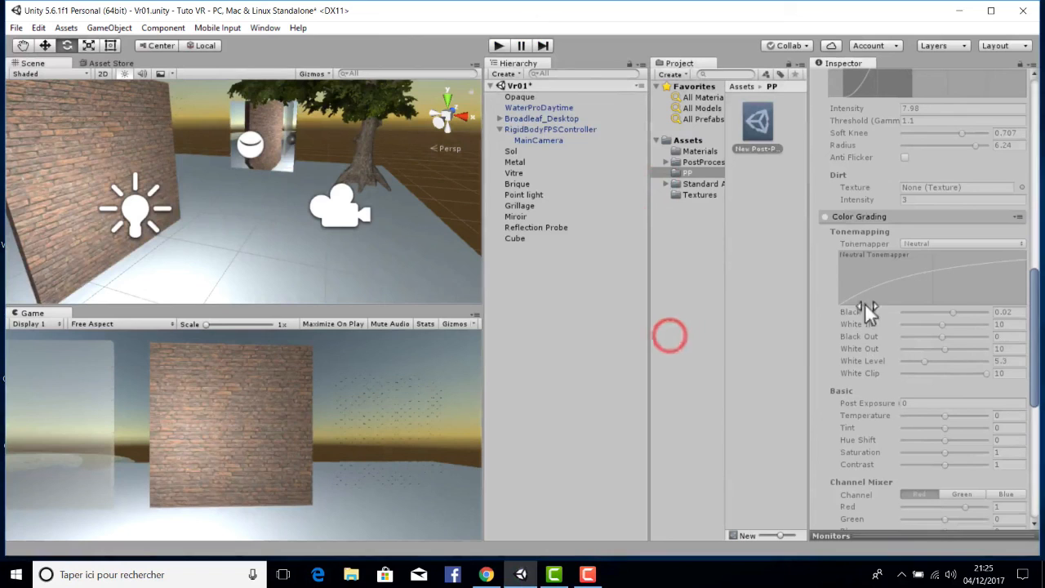
click(824, 217)
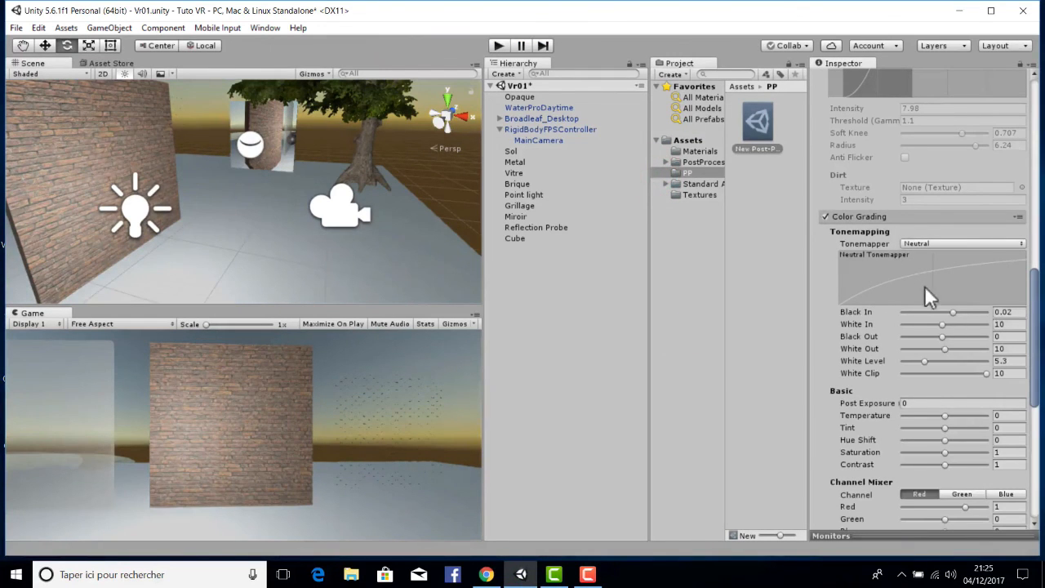
Examine the Color Grading tonemapper options and the settings of the effects above it, keeping the Neutral tonemapper.
scroll(910, 260, up, 2)
scroll(911, 261, down, 2)
scroll(919, 267, up, 1)
scroll(913, 262, down, 1)
click(919, 243)
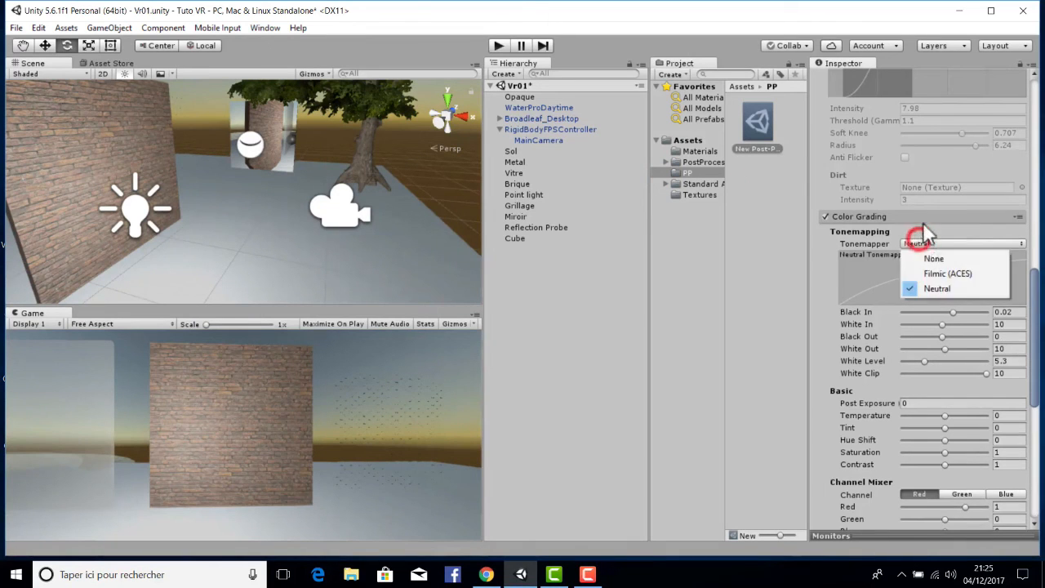
scroll(939, 248, up, 5)
scroll(931, 246, up, 3)
scroll(926, 245, up, 2)
scroll(926, 245, down, 2)
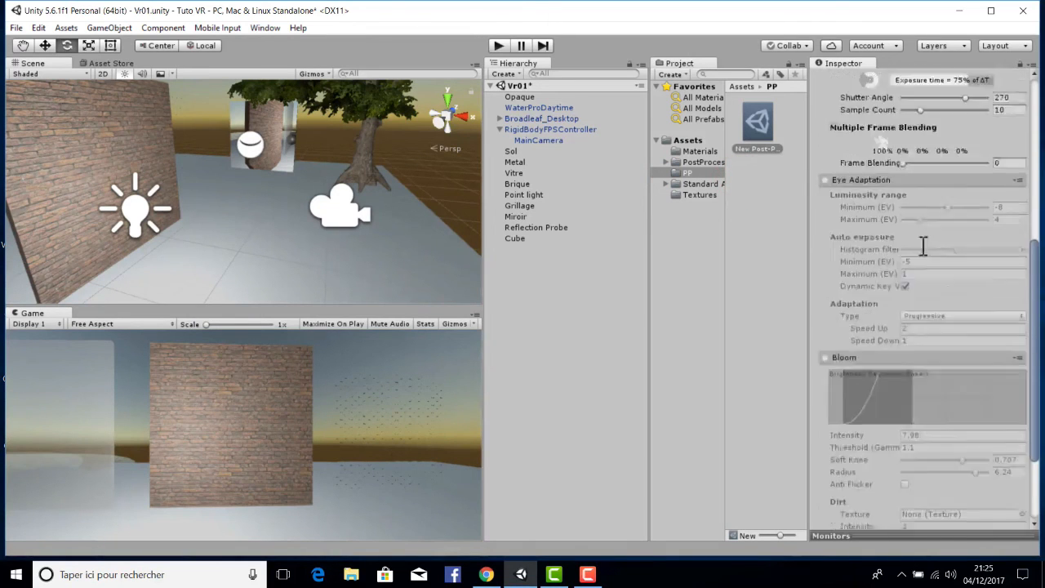
scroll(923, 245, down, 3)
click(862, 423)
scroll(957, 318, down, 3)
scroll(956, 320, down, 3)
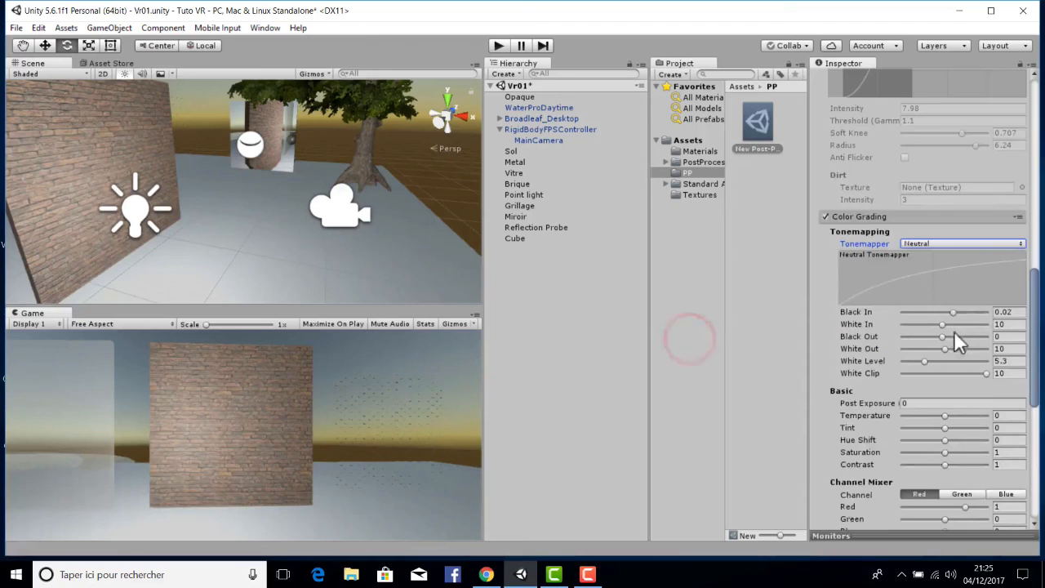
Set Color Grading's Black In to 0.059 and White In to 16.8, and shift the Slope trackball towards magenta, Power towards green and Offset towards blue.
drag(955, 313, 973, 324)
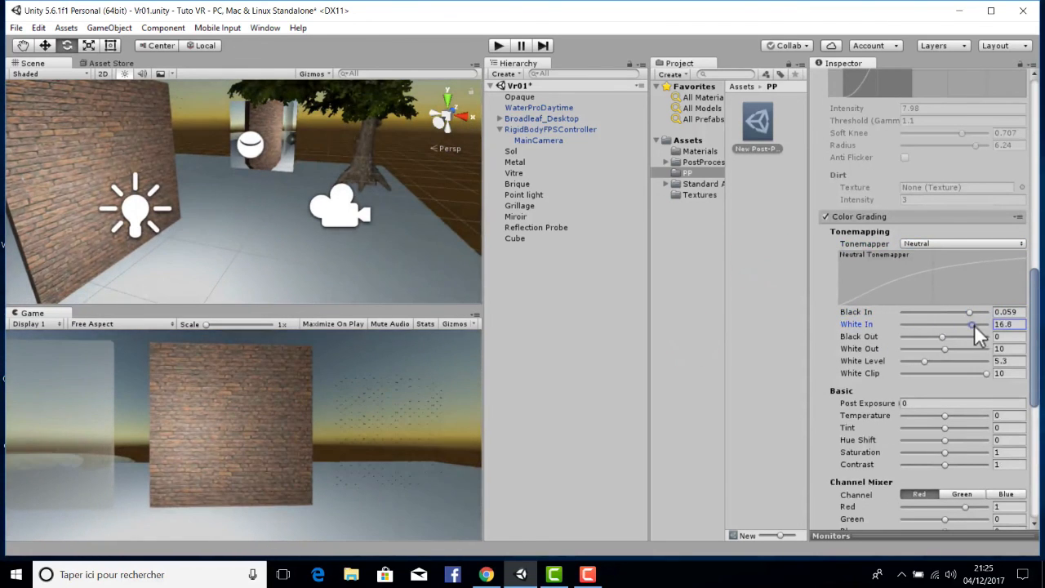
scroll(947, 375, down, 4)
scroll(910, 417, down, 3)
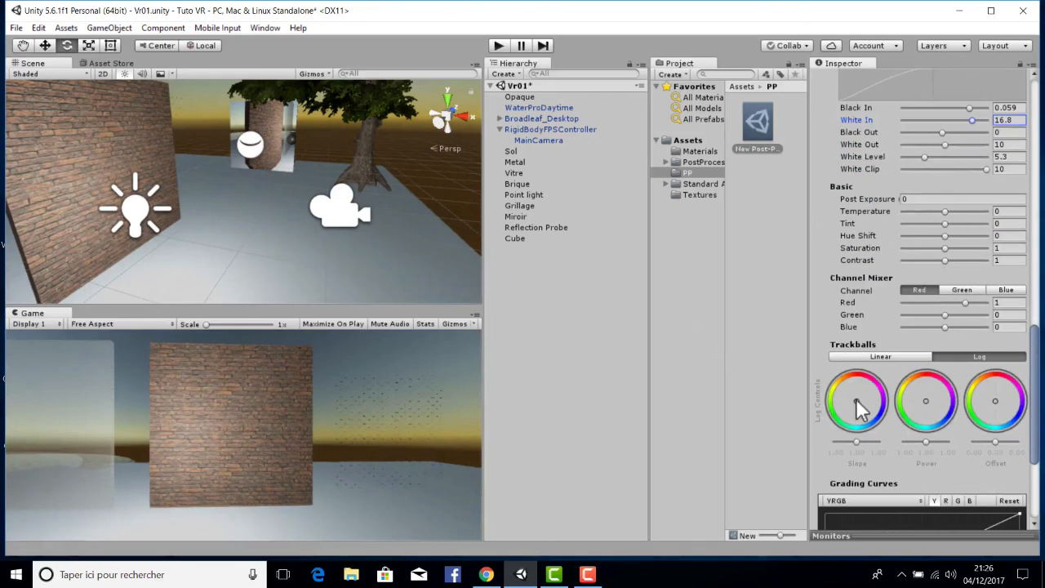
mouse_move(859, 408)
mouse_down()
mouse_move(836, 371)
mouse_move(863, 396)
mouse_up()
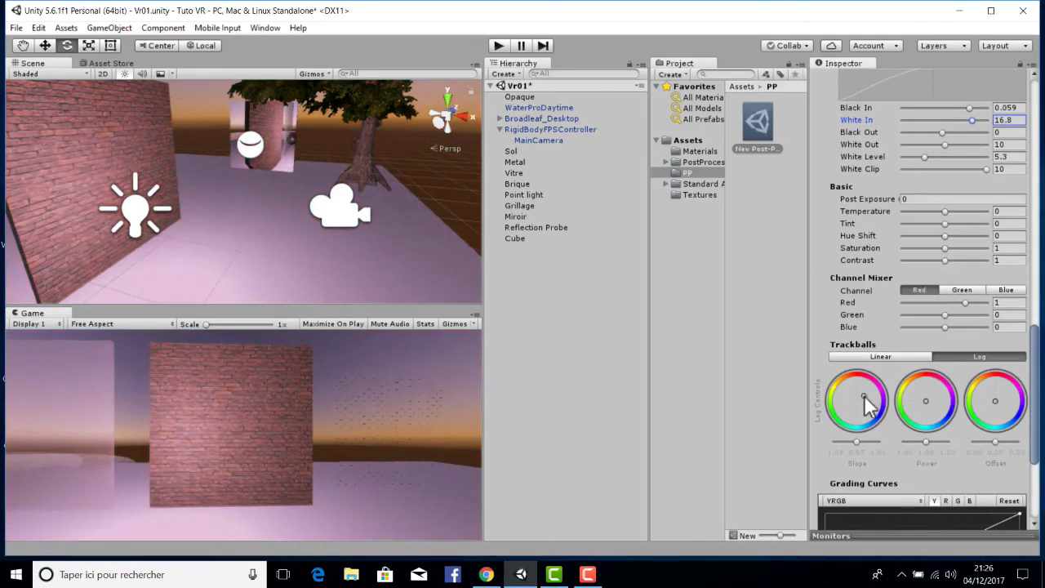
drag(927, 400, 920, 407)
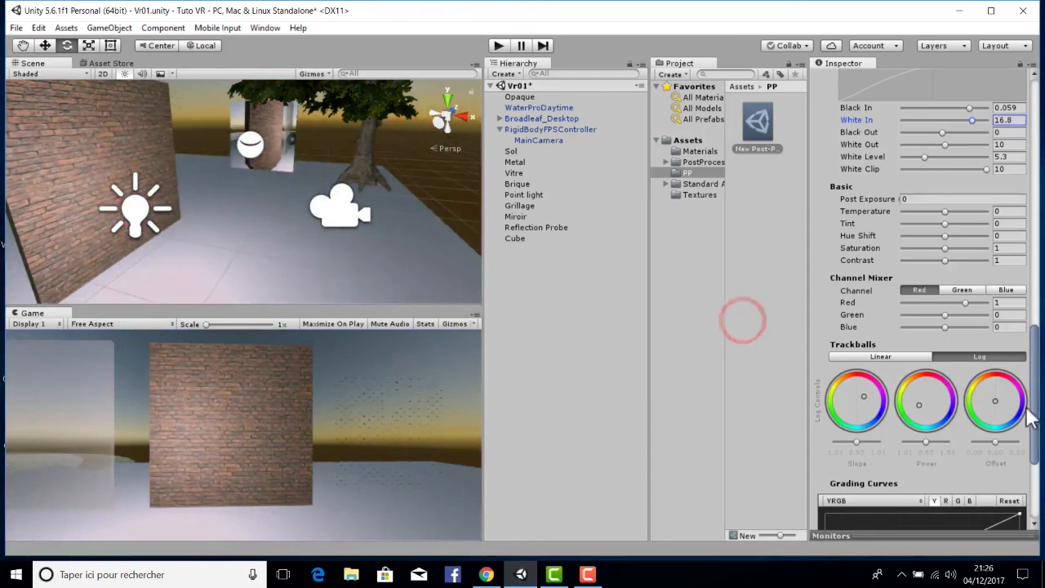
drag(994, 400, 1005, 400)
Look over the grading curves and turn off Color Grading in the profile.
scroll(952, 379, down, 6)
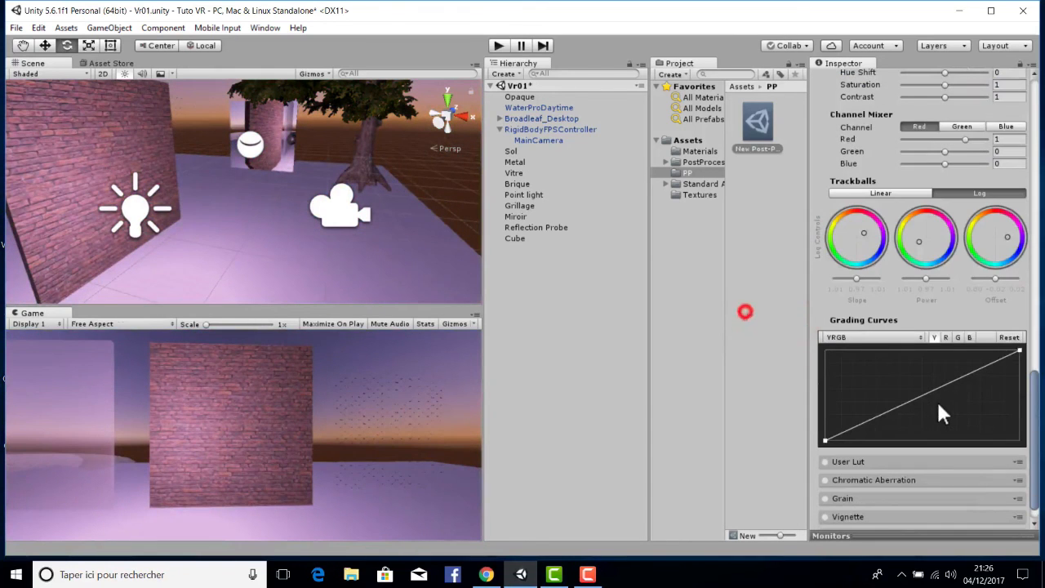
scroll(951, 298, up, 10)
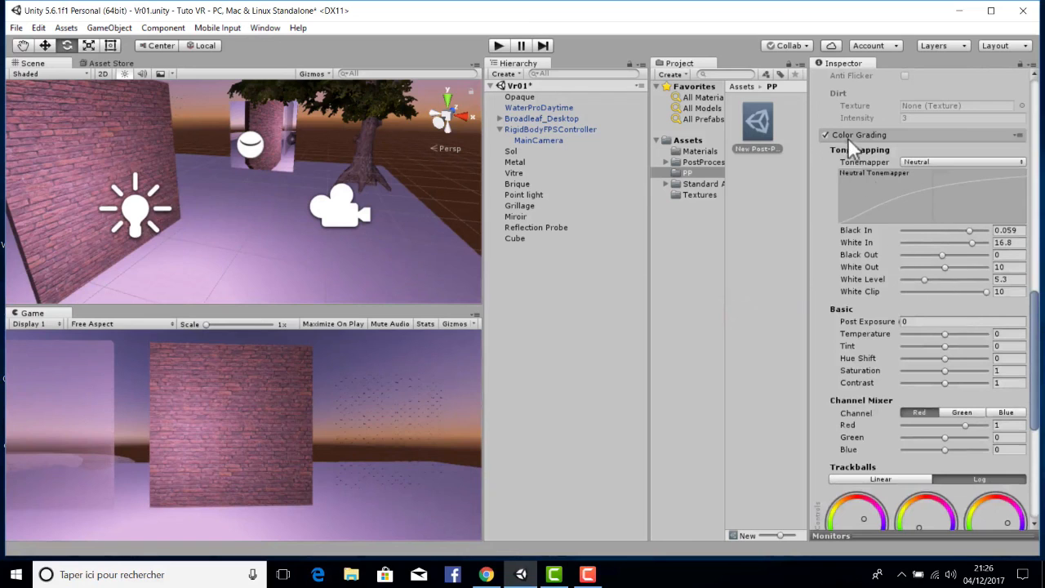
click(825, 135)
Expand the User Lut settings, enable Grain and set its intensity to 0.114.
scroll(936, 246, down, 10)
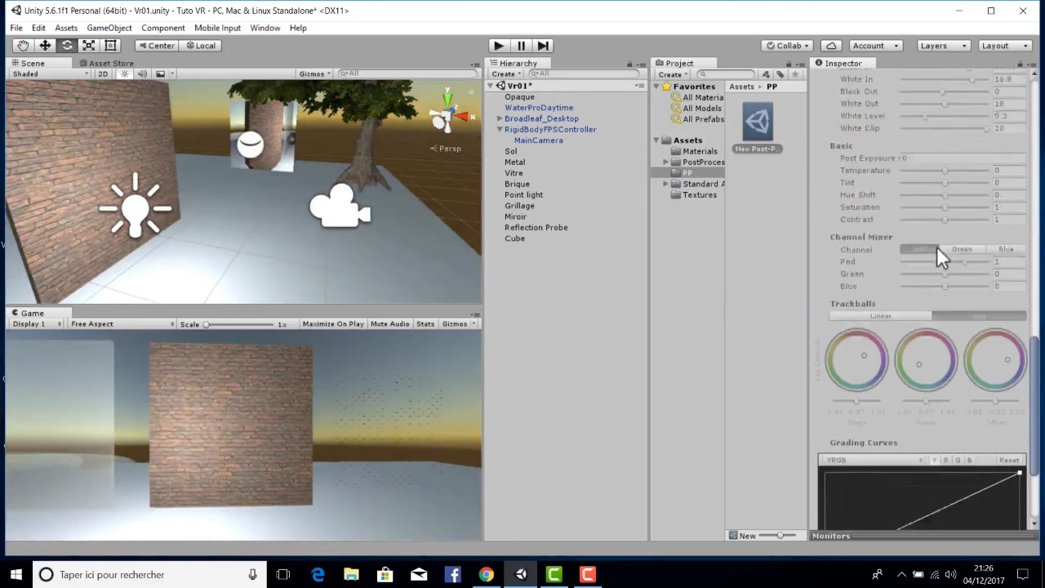
click(877, 434)
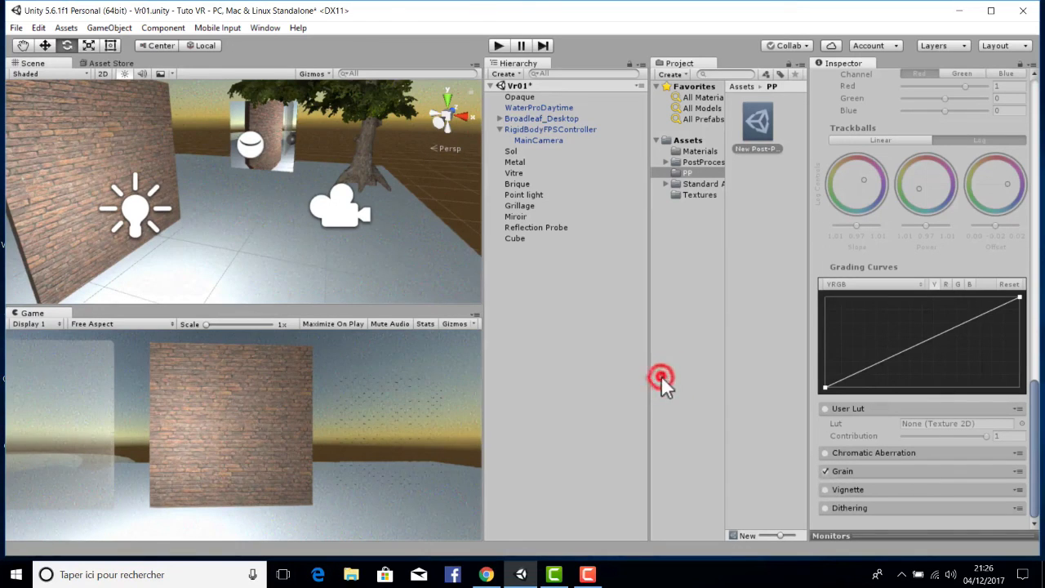
click(845, 471)
scroll(930, 465, down, 1)
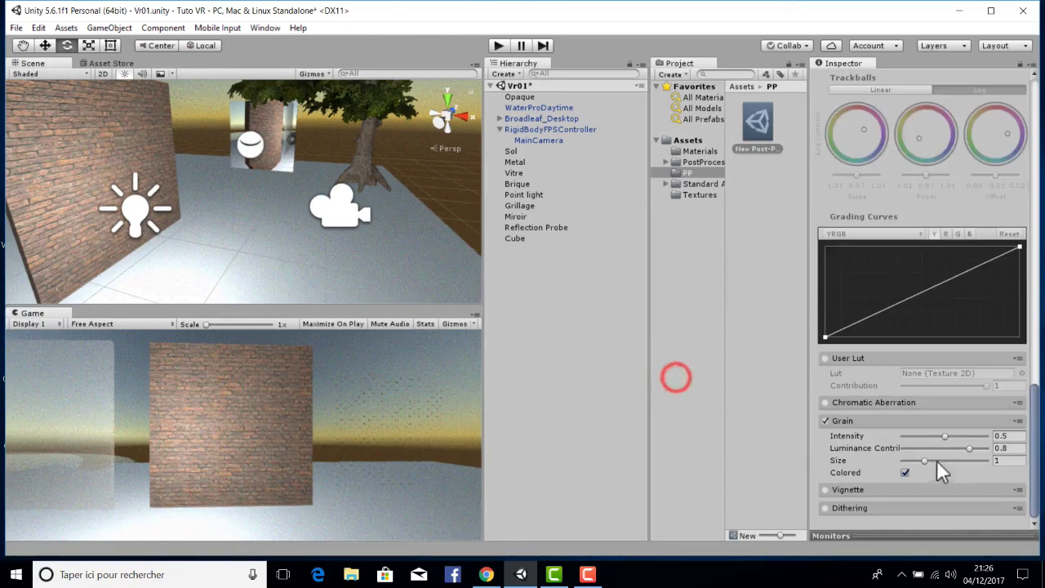
drag(908, 437, 913, 435)
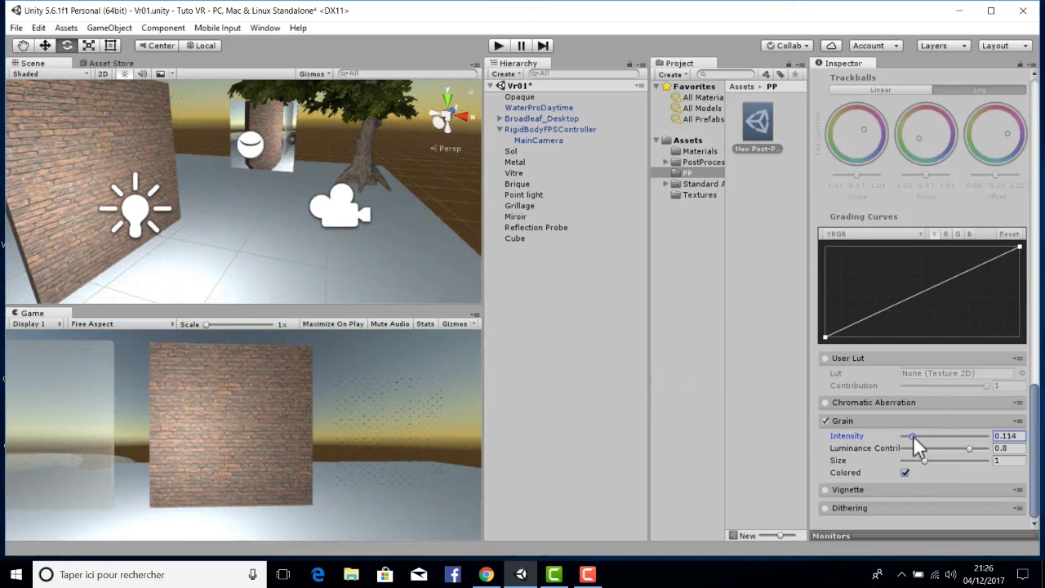
Turn off Grain and expand the Vignette settings in the profile.
click(833, 488)
click(827, 422)
scroll(845, 423, down, 2)
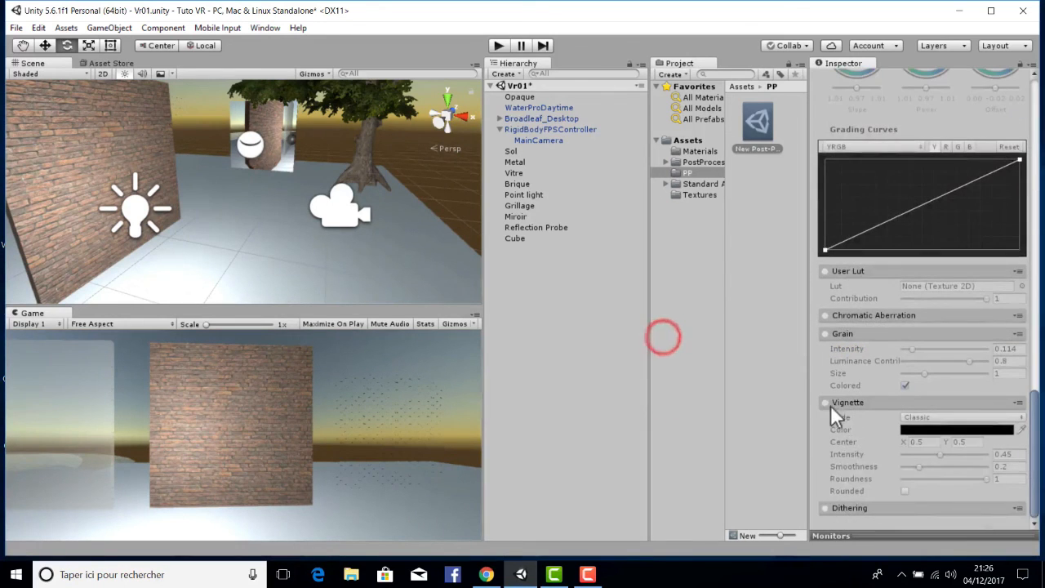
Try the Classic Vignette with intensity 0.45 on and off on the scene, and leave it off.
click(823, 401)
click(823, 401)
key(ctrl+z)
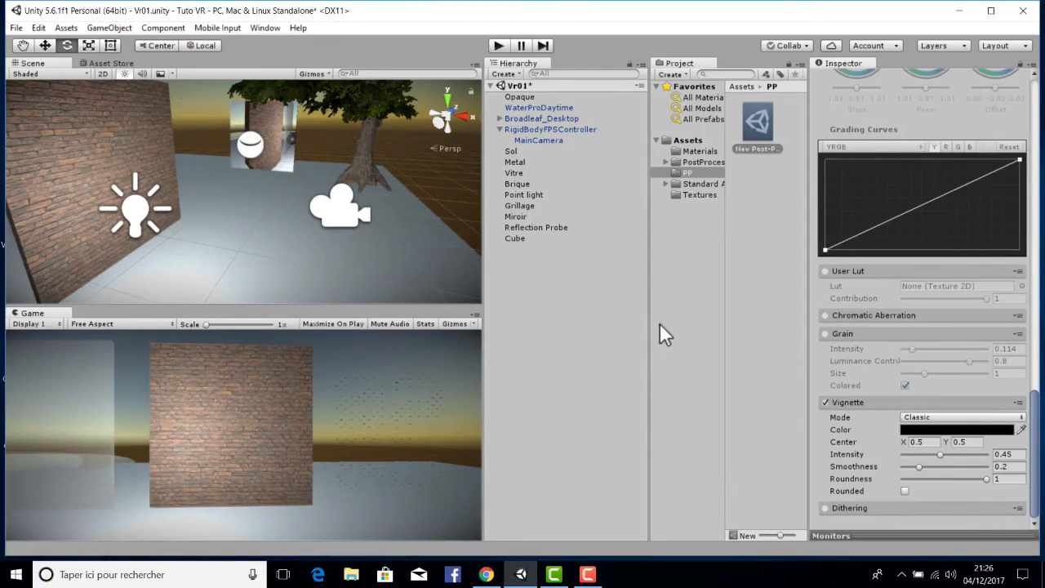
click(825, 508)
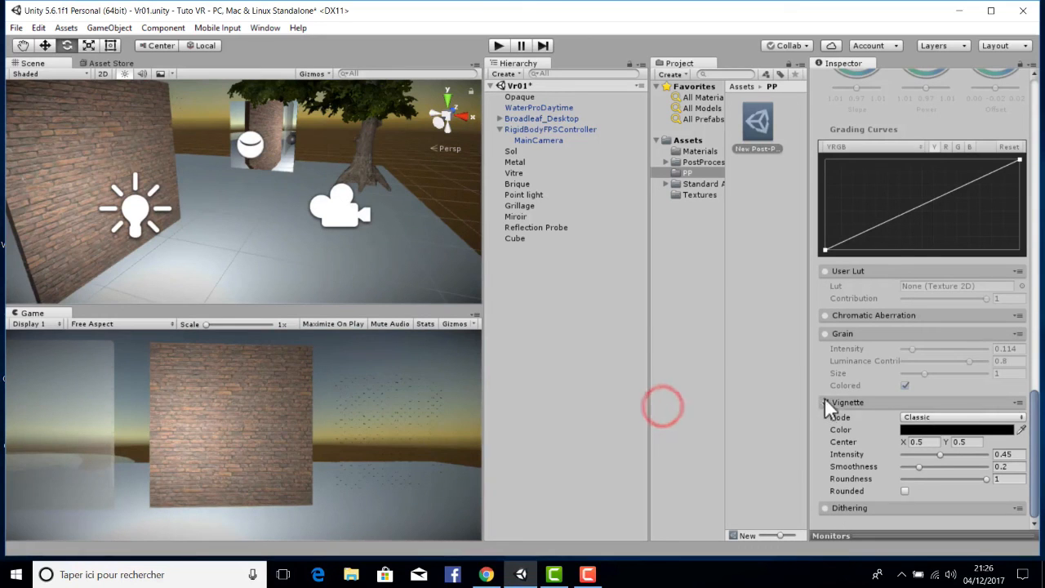
click(825, 400)
scroll(895, 298, up, 15)
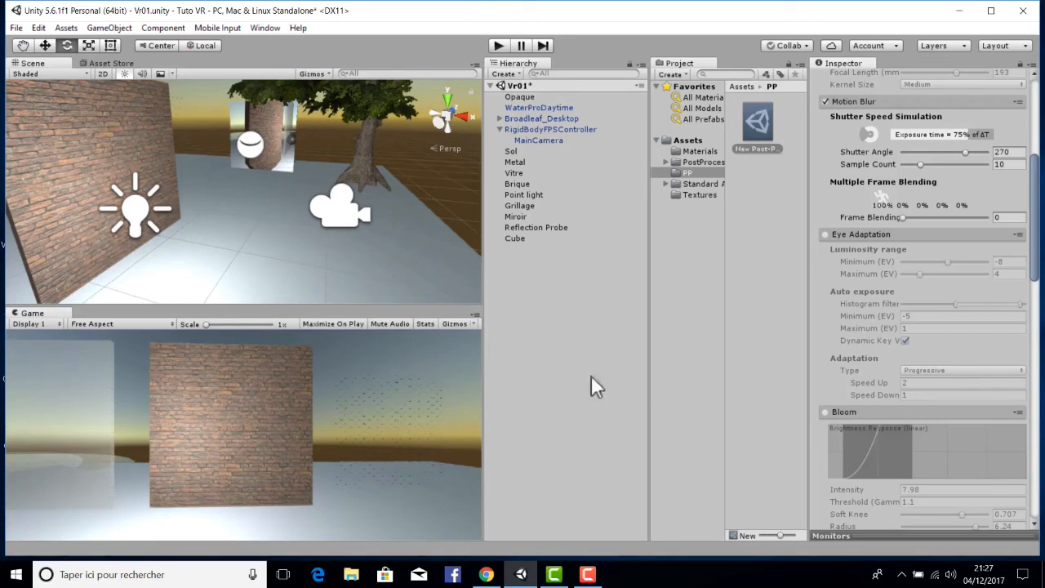
mouse_move(591, 576)
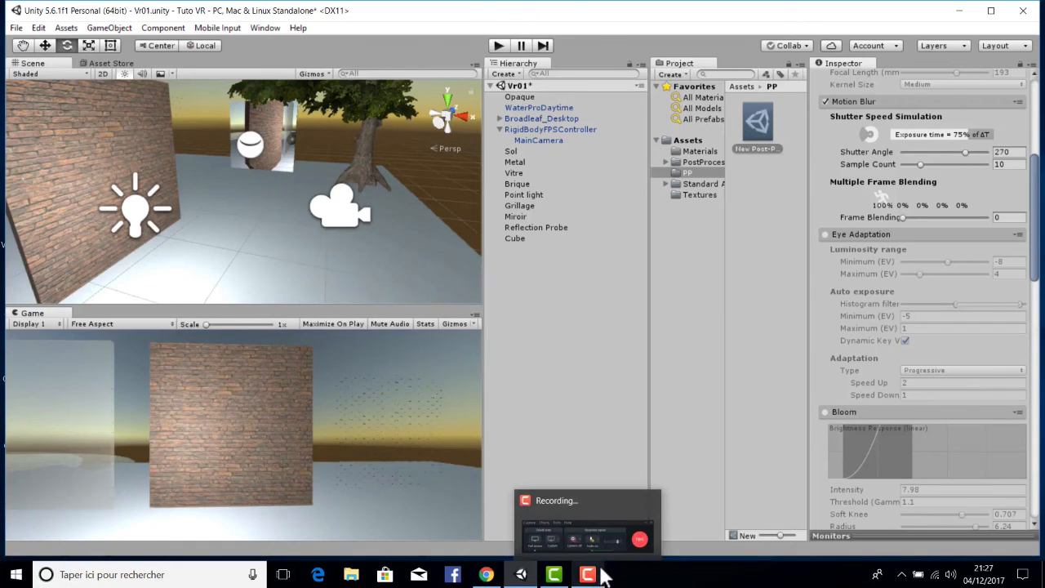
click(592, 575)
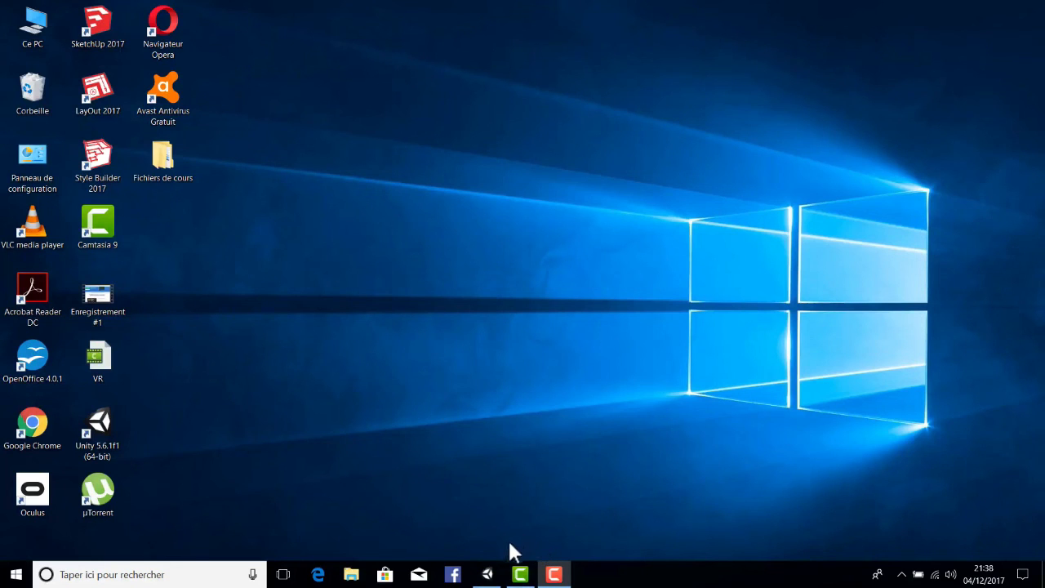
Switch to Unity and select the cylinder pot shrub plant near the point light in the Vr01 scene.
click(488, 576)
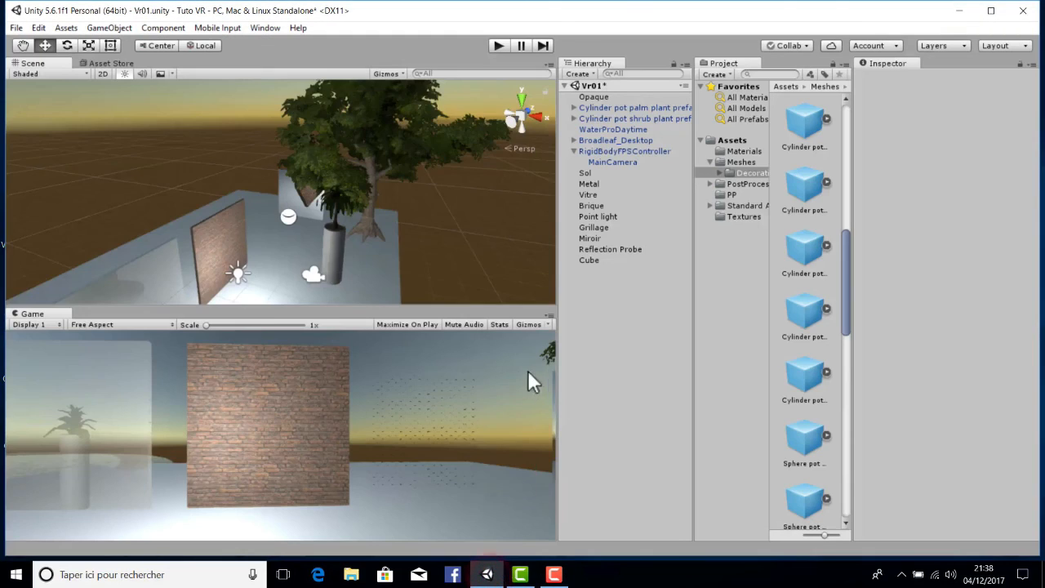
right_drag(315, 173, 306, 233)
click(290, 227)
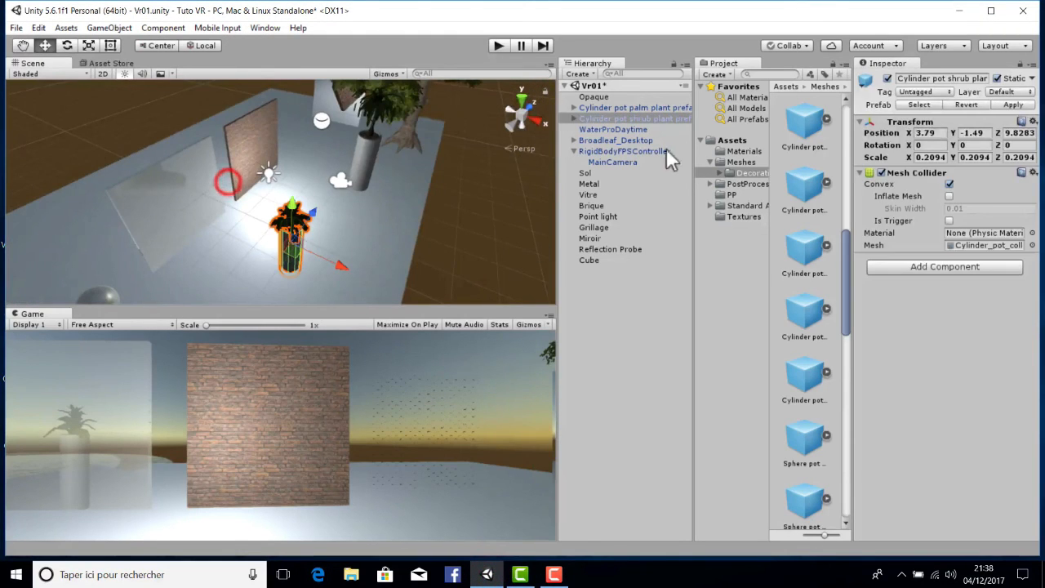
Delete the cylinder pot palm plant and the cylinder pot shrub plant from the scene.
click(611, 107)
right_click(611, 108)
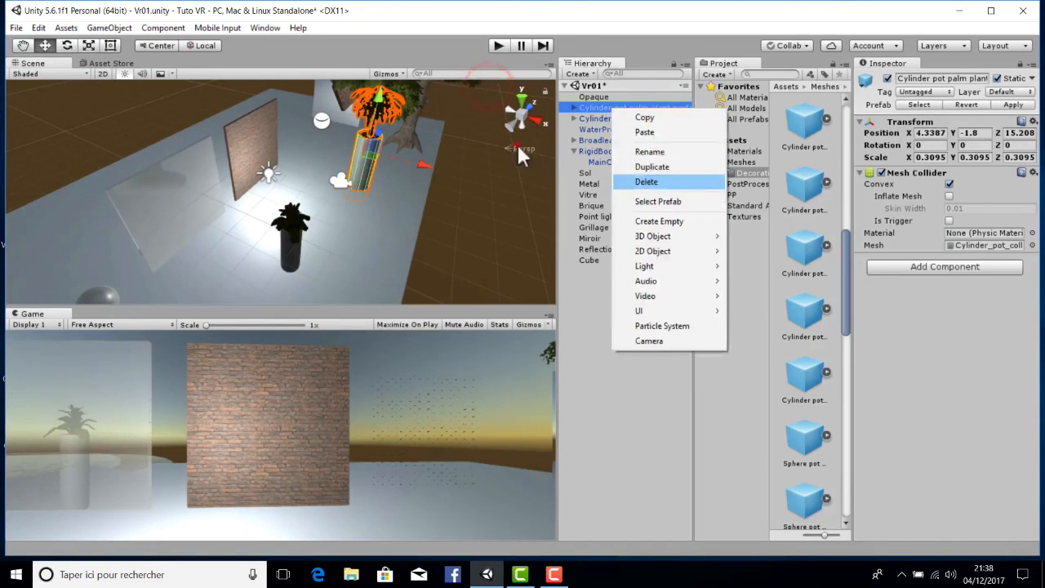
click(645, 181)
right_click(605, 114)
right_click(605, 105)
click(639, 177)
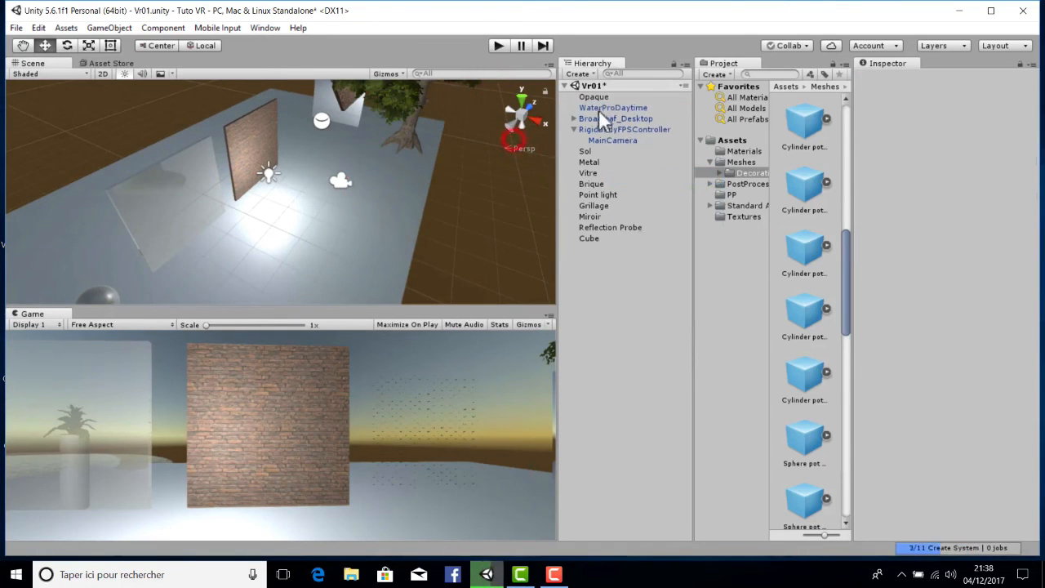
Delete the Broadleaf_Desktop tree from the scene.
click(604, 109)
click(613, 120)
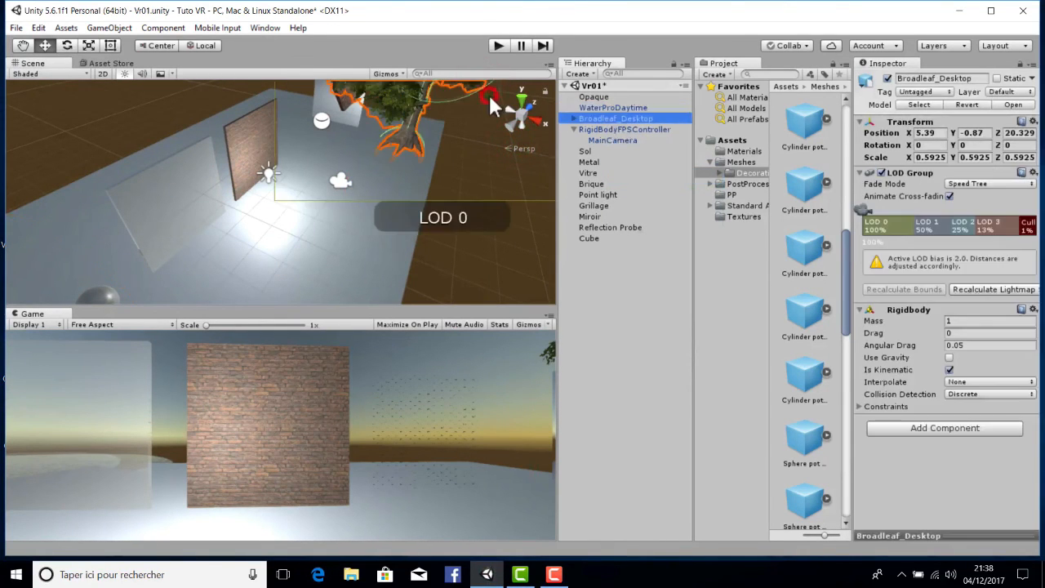
right_click(612, 122)
click(645, 193)
right_drag(532, 151, 551, 181)
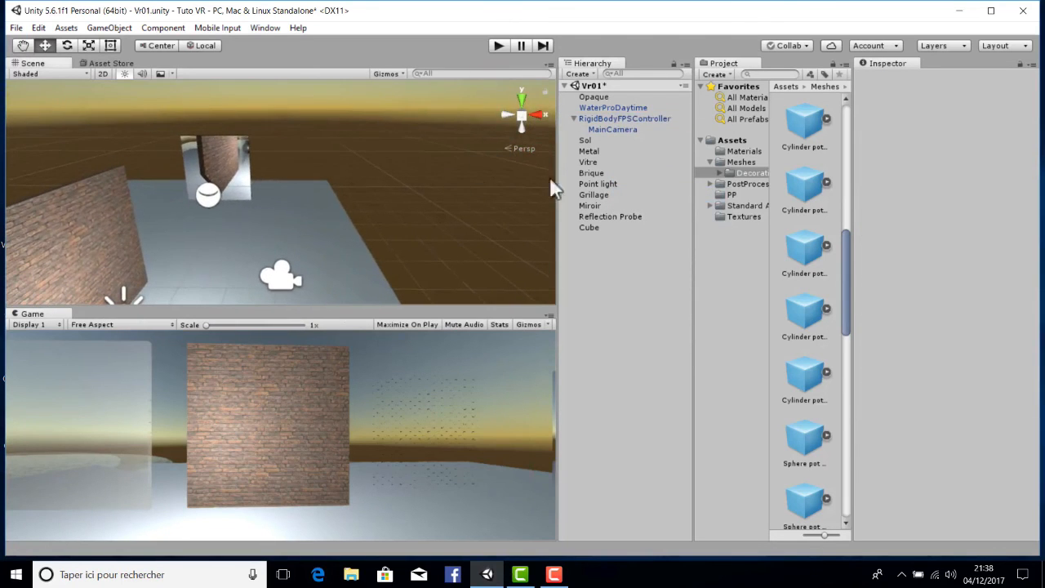
Create a folder named Sounds in the project's Assets and open it.
click(561, 110)
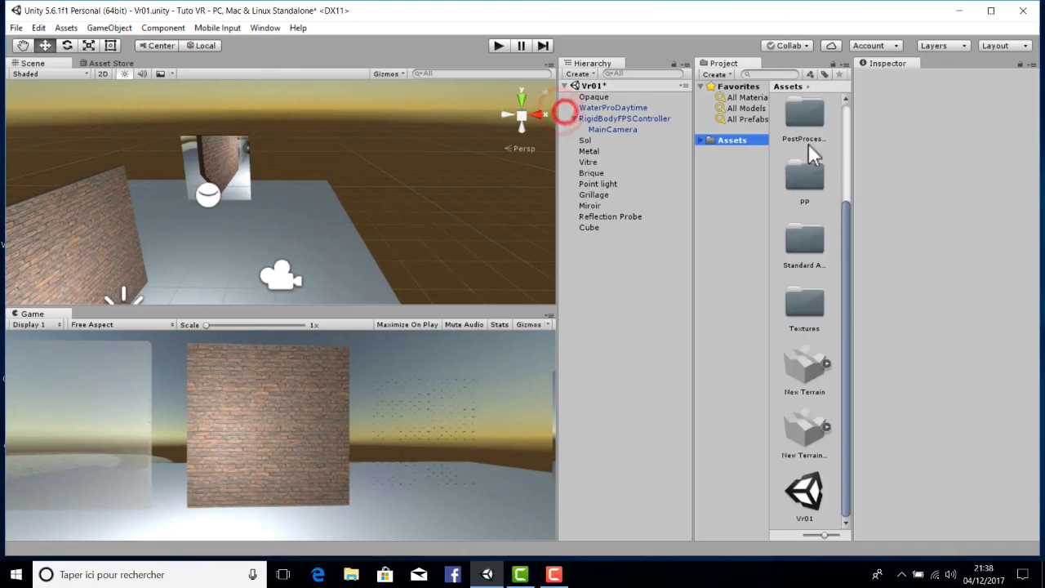
right_click(834, 156)
mouse_move(867, 162)
click(757, 161)
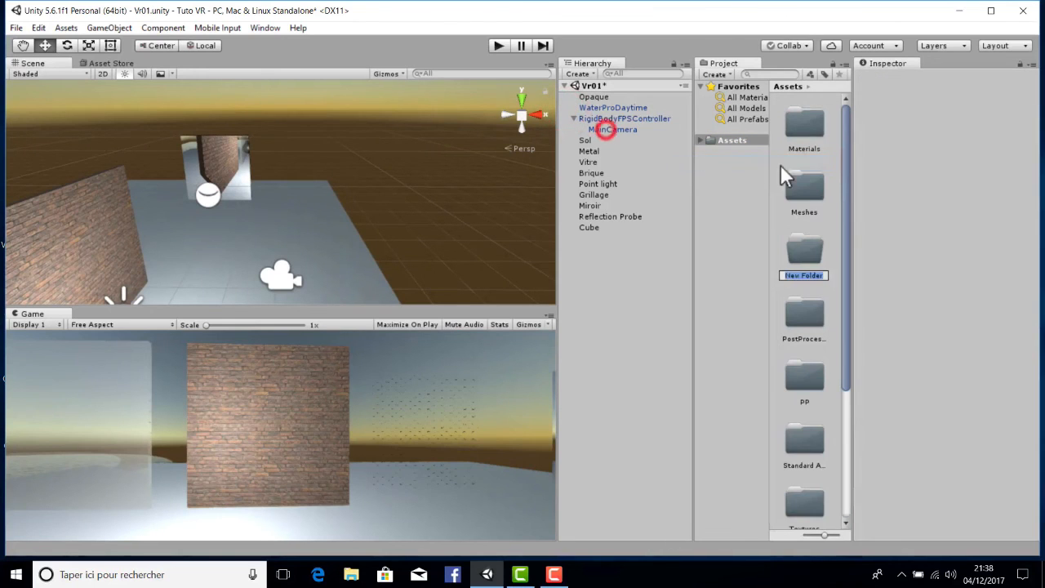
text(Soun)
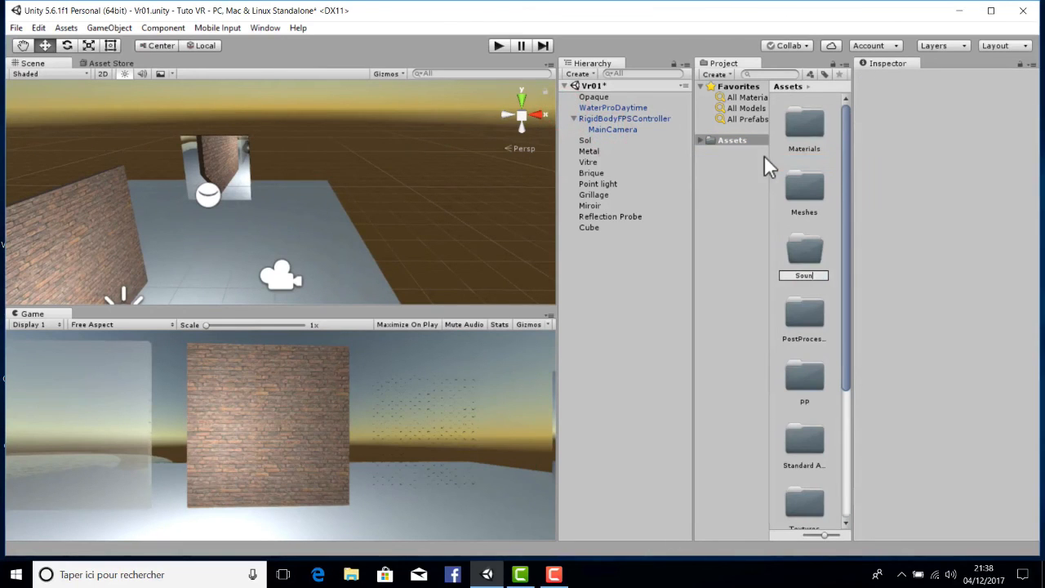
text(ds)
key(Return)
click(649, 245)
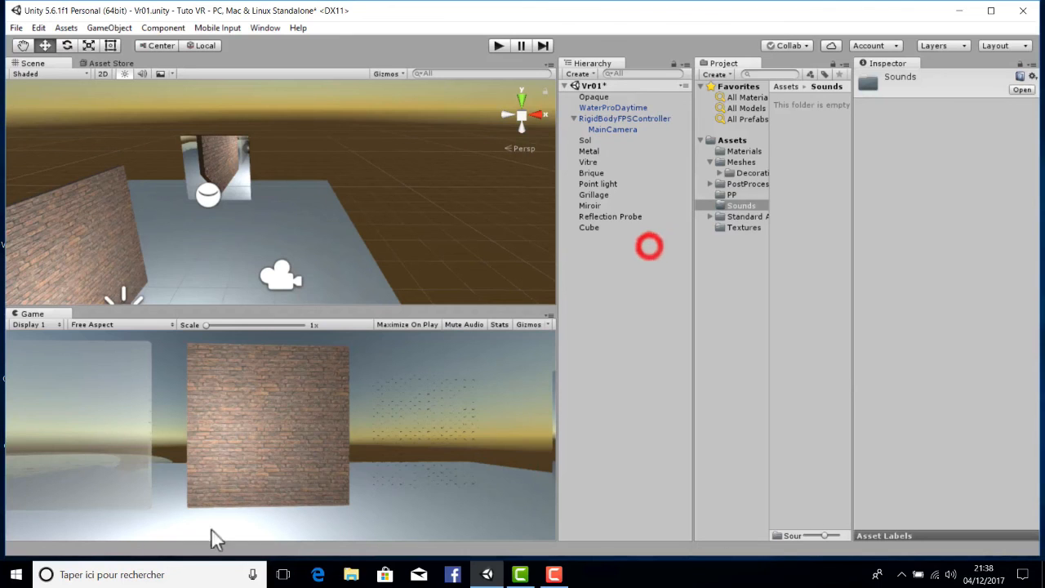
Switch to File Explorer, import the Ville sound from the desktop's Fichiers de cours\Sons folder into Sounds, and close the window.
click(351, 573)
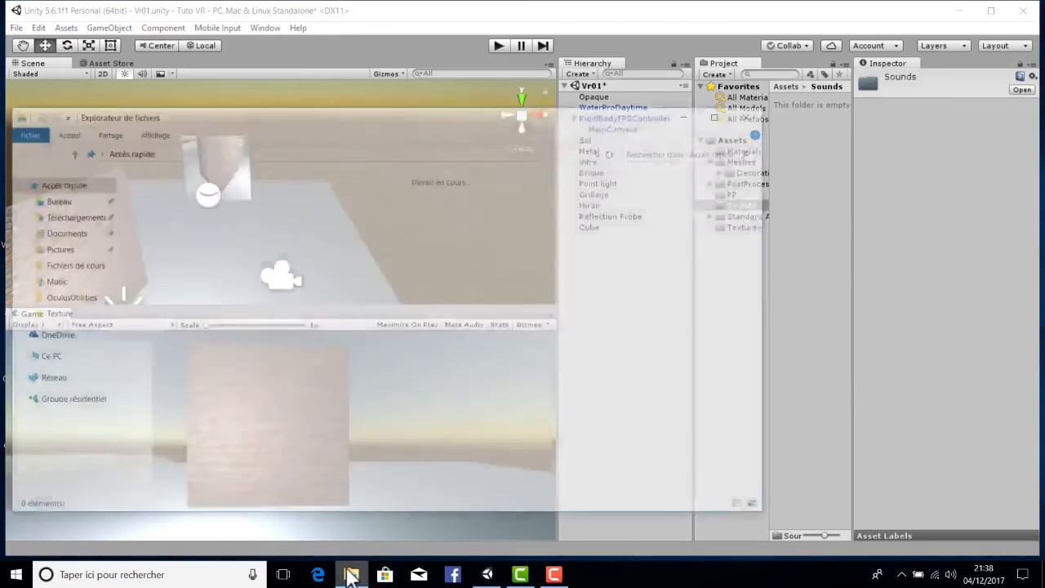
click(351, 574)
click(351, 574)
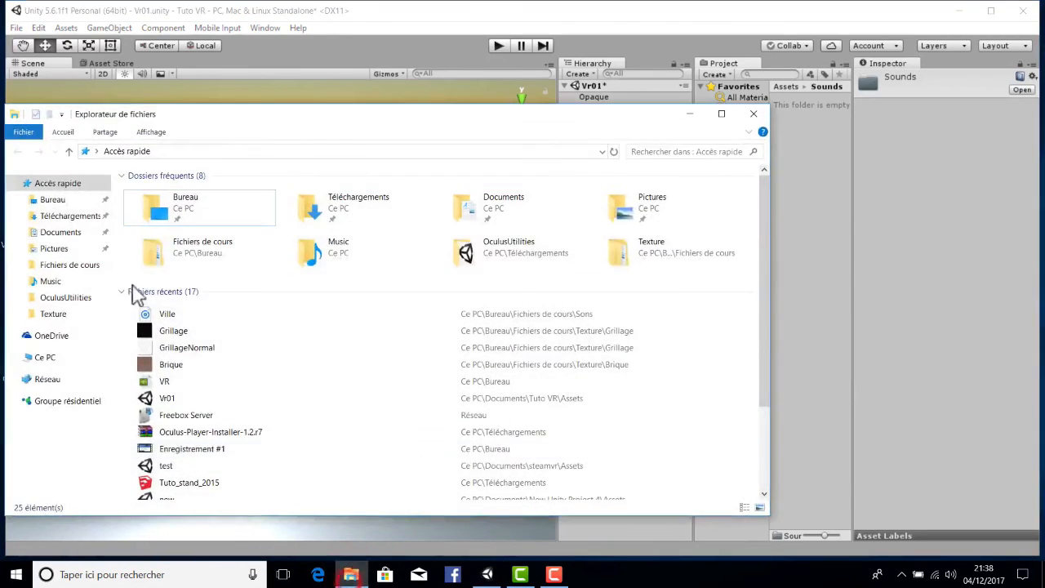
click(53, 199)
click(151, 195)
double_click(152, 194)
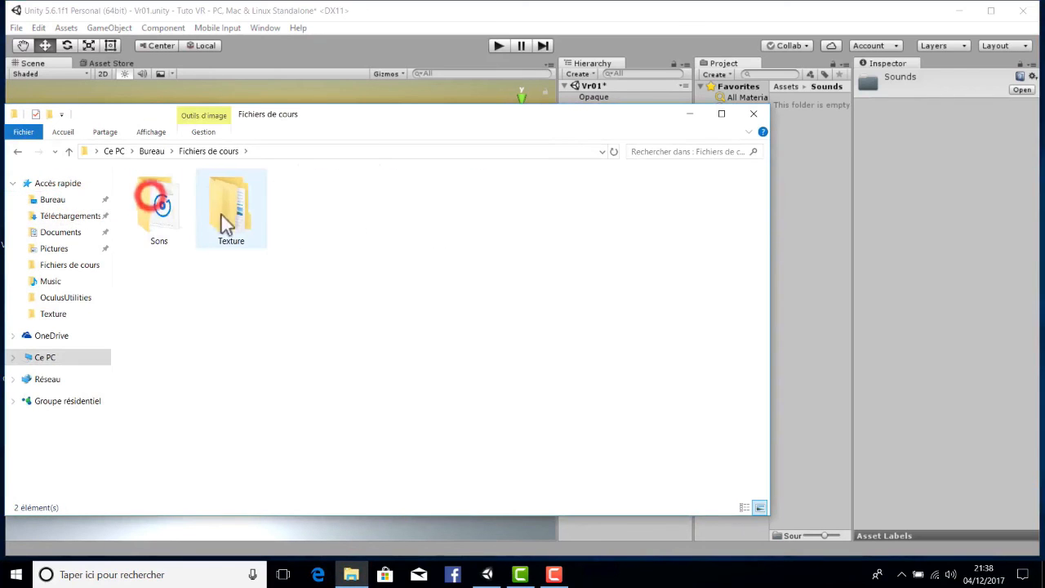
double_click(152, 221)
drag(150, 193, 160, 222)
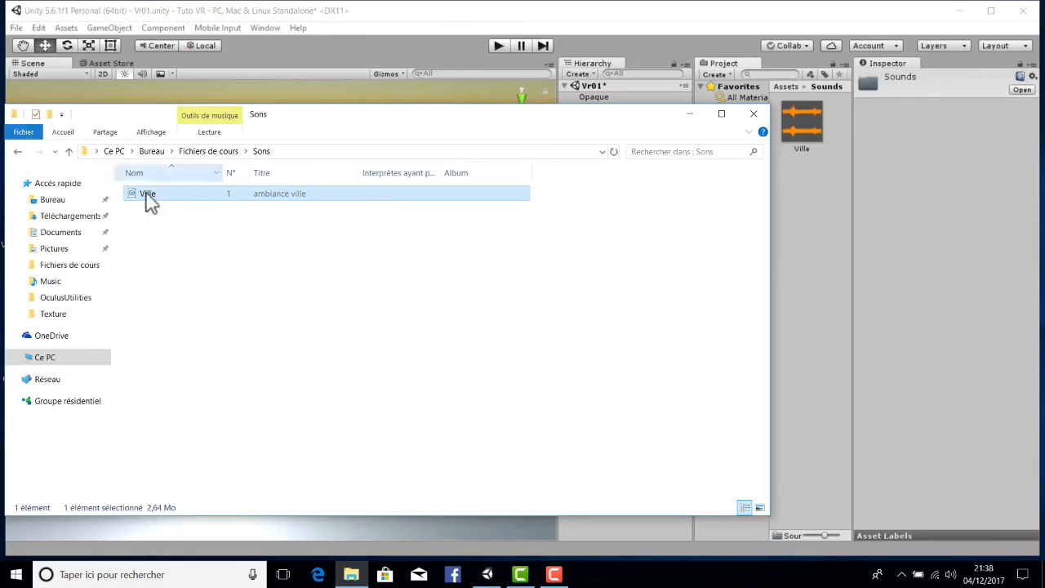
click(18, 153)
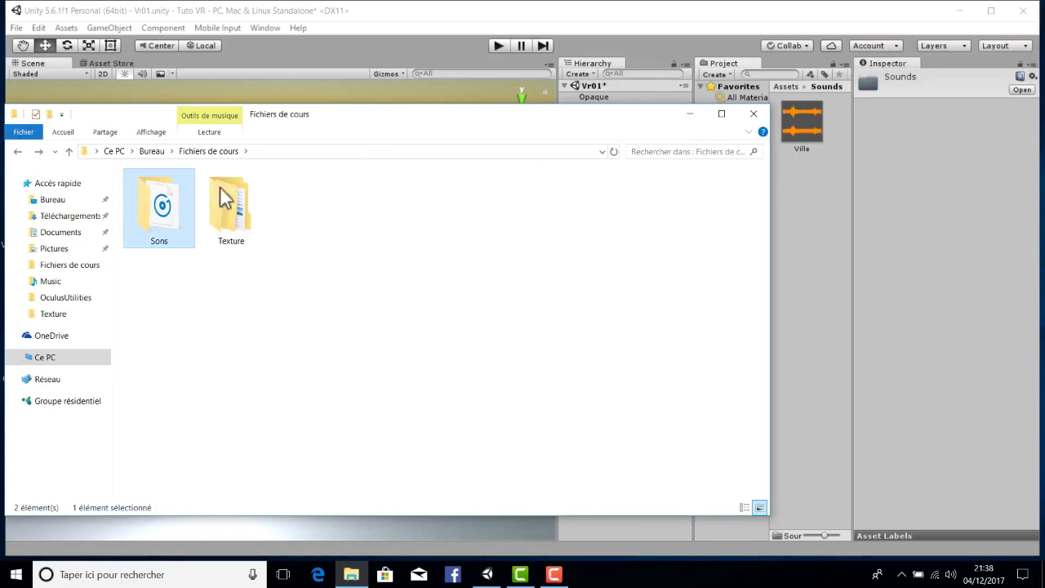
click(753, 116)
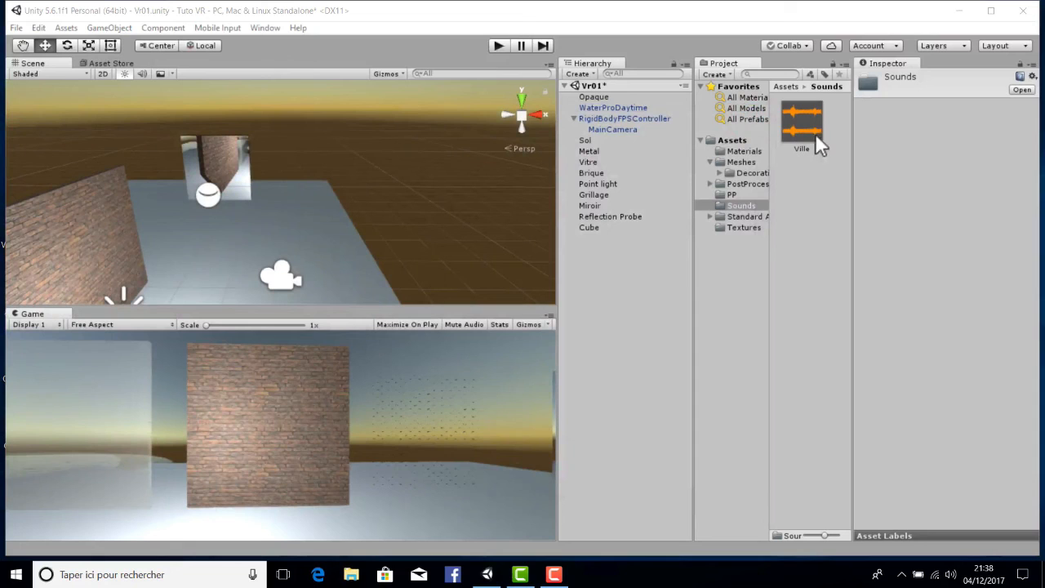
Examine the Ville clip's import settings, including the Load Type options.
click(814, 134)
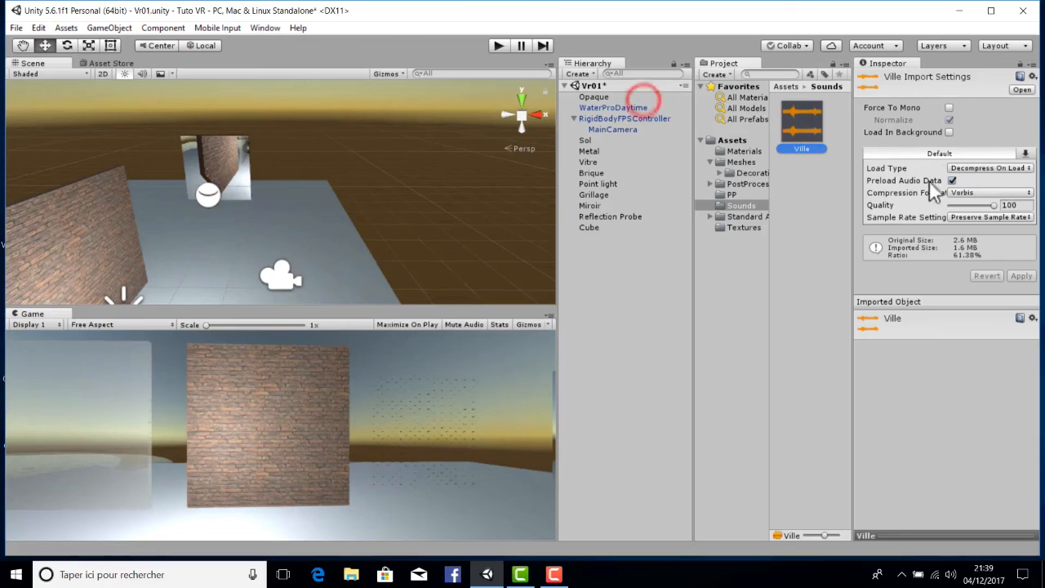
click(993, 168)
click(896, 148)
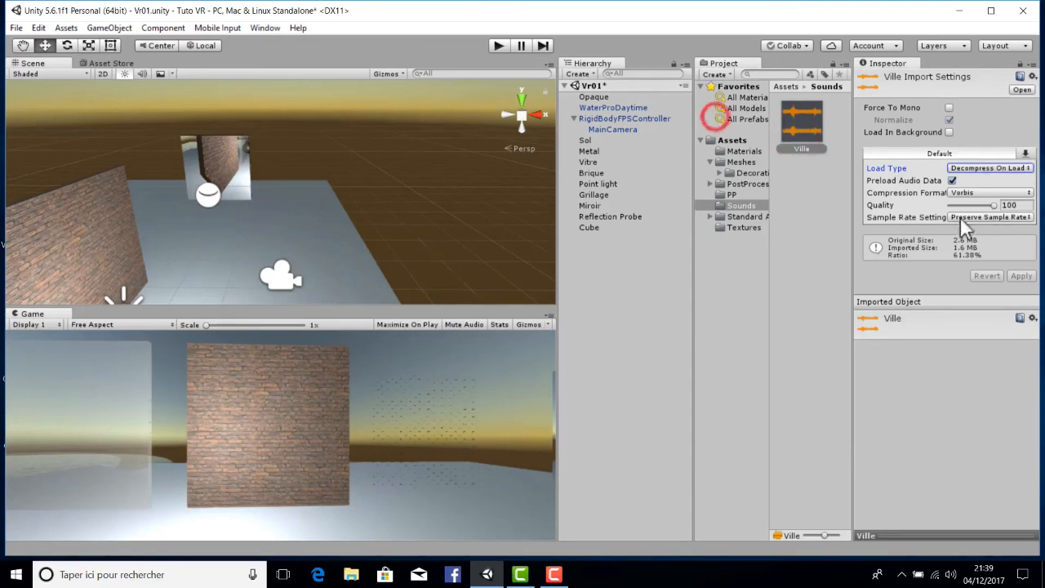
click(792, 182)
click(800, 135)
Add a new 3D cube to the Vr01 scene.
right_drag(374, 157, 290, 222)
click(39, 28)
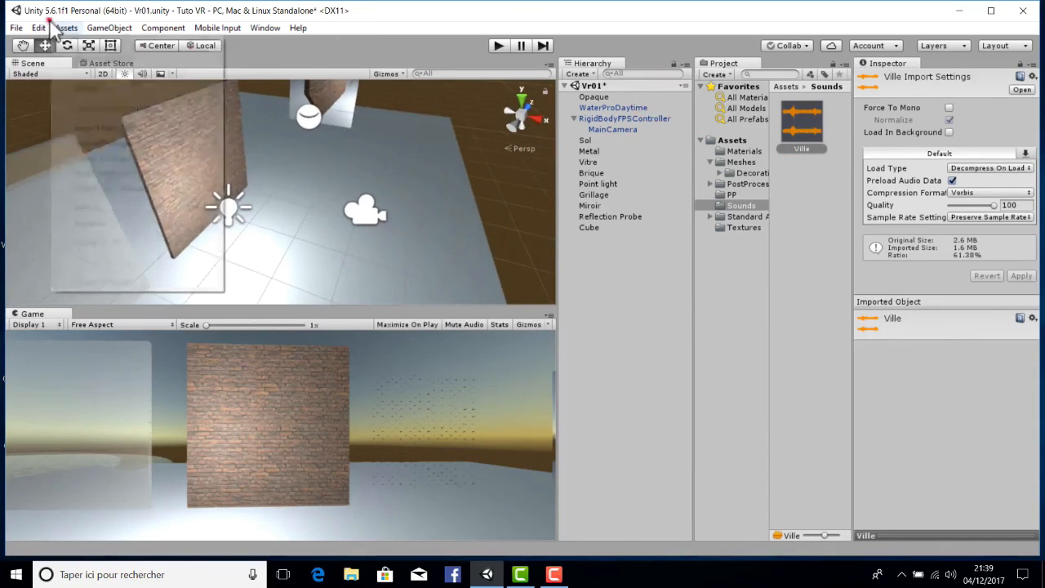
mouse_move(110, 28)
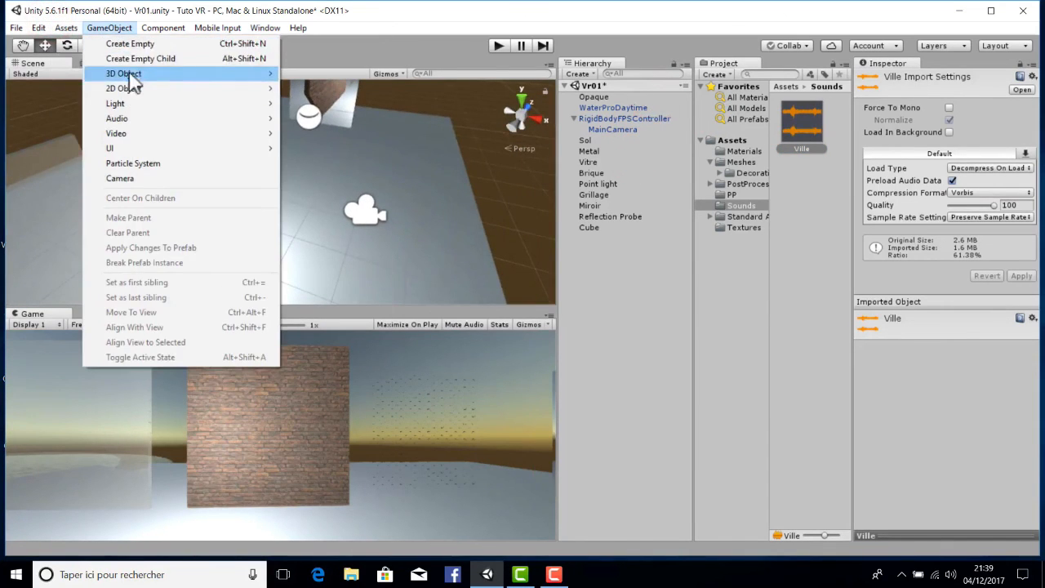
mouse_move(131, 75)
click(298, 74)
Move the new cube back to about Z 17.01 and scale it uniformly down to about 0.71.
drag(331, 206, 401, 218)
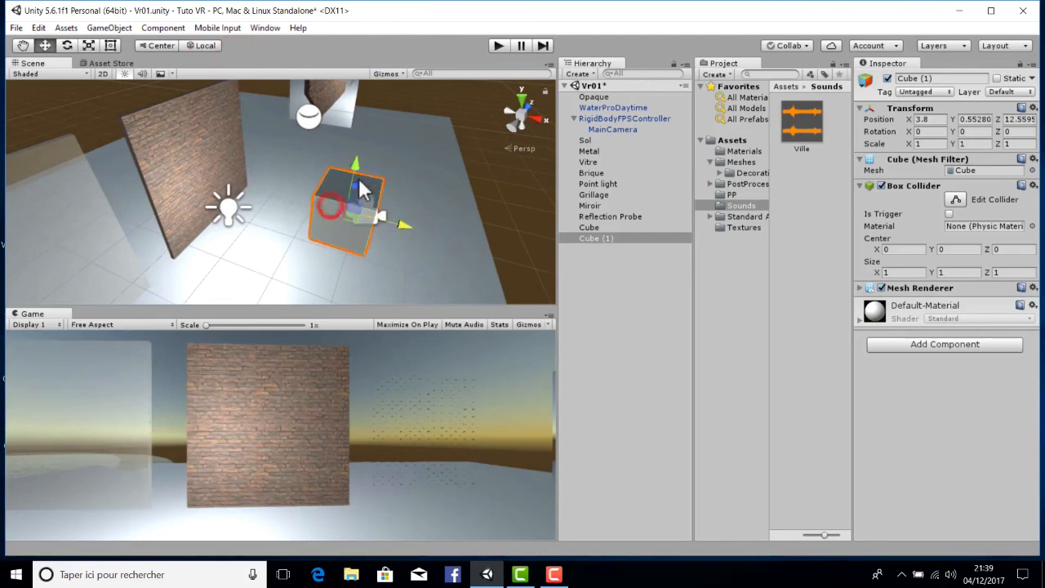
drag(358, 182, 391, 141)
right_drag(391, 141, 300, 168)
drag(258, 174, 276, 133)
right_drag(294, 155, 280, 116)
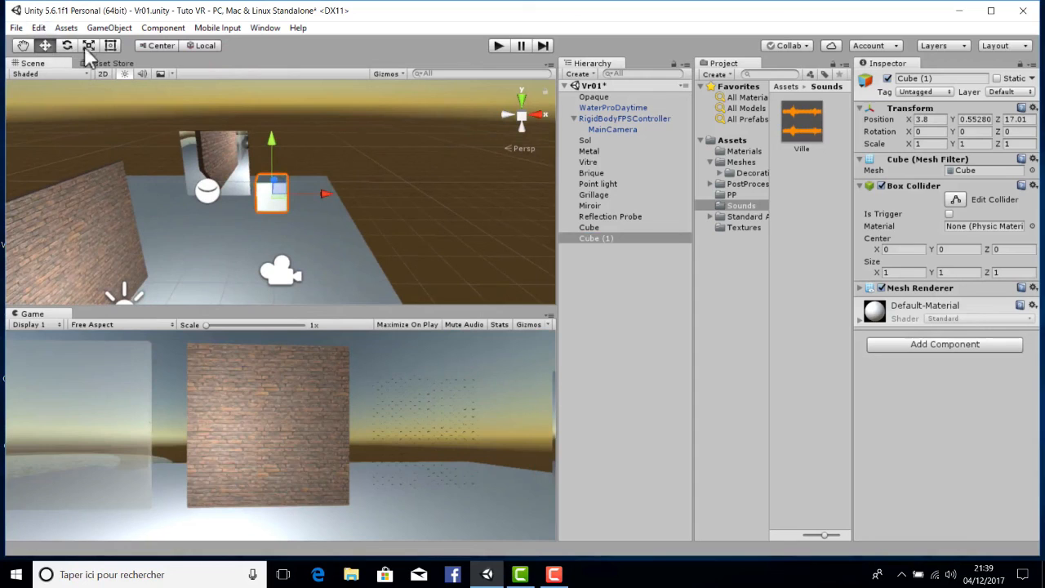
click(88, 45)
drag(272, 193, 261, 211)
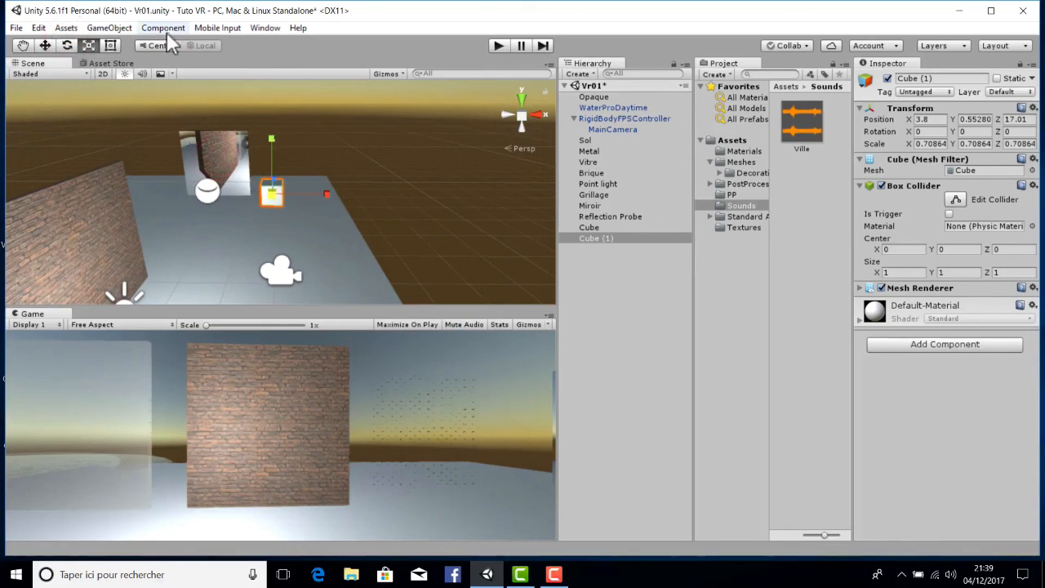
Add an Audio Source object to the scene.
click(109, 27)
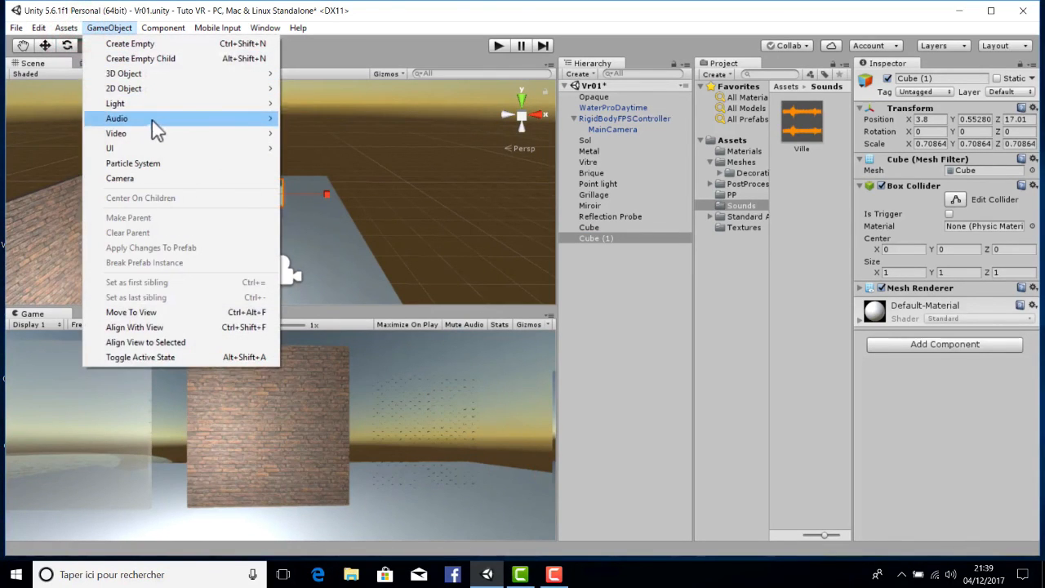
mouse_move(184, 119)
click(318, 120)
Position the Audio Source against the front of the new cube, at about X 3.85, Y 0.803, Z 16.334.
middle_drag(294, 182, 408, 253)
scroll(289, 128, up, 3)
click(44, 45)
drag(439, 209, 351, 98)
middle_drag(353, 168, 114, 277)
mouse_move(223, 112)
mouse_down()
mouse_move(246, 178)
mouse_move(225, 131)
mouse_up()
scroll(229, 188, up, 3)
alt+drag(228, 189, 128, 187)
middle_drag(128, 187, 170, 161)
right_drag(170, 161, 210, 131)
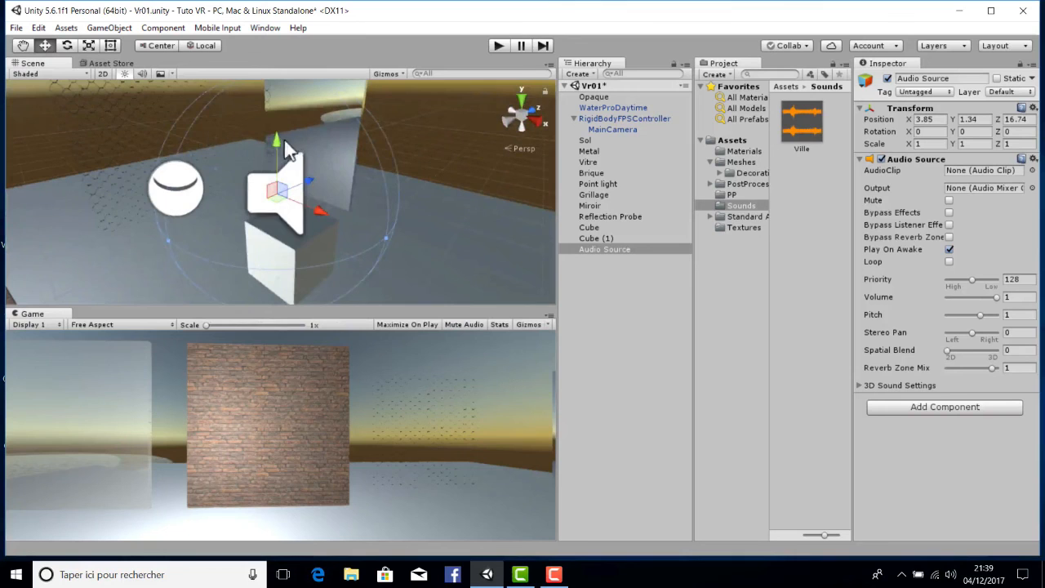
drag(286, 151, 287, 299)
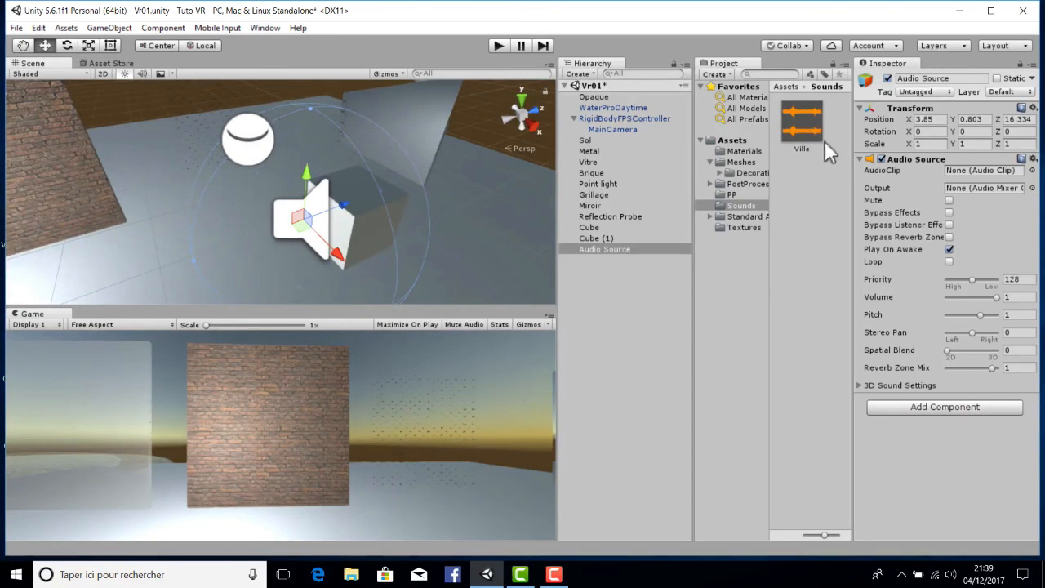
Assign the Ville clip as the Audio Source's AudioClip.
click(469, 198)
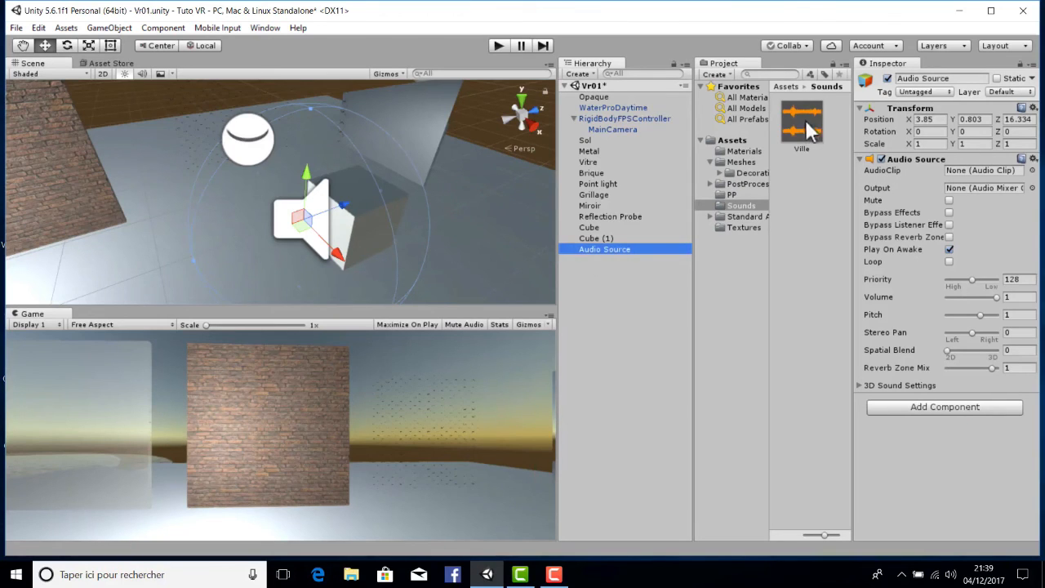
drag(804, 119, 964, 173)
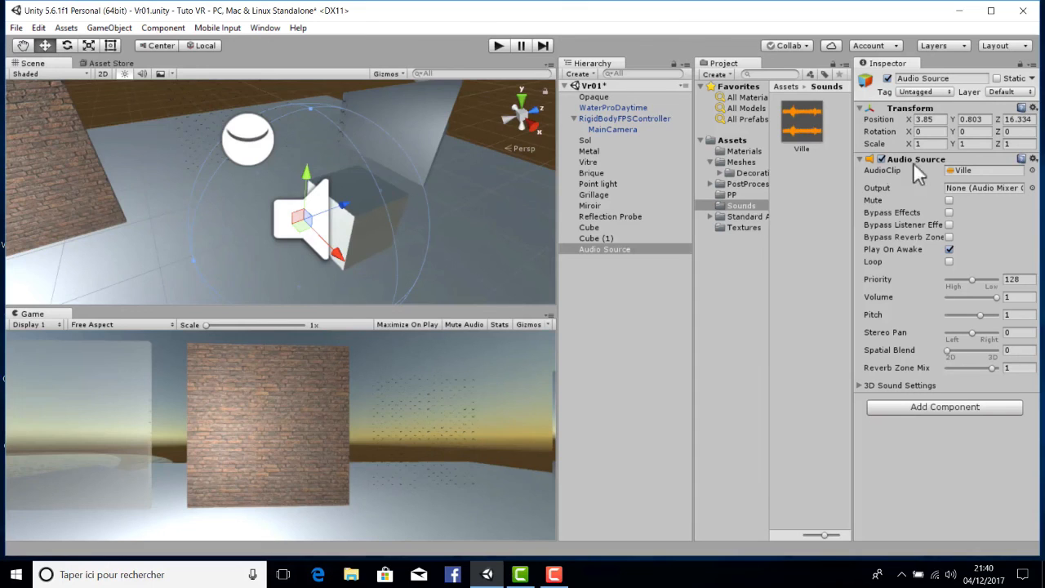
Play the scene, walk up to the cube and away from it to test the sound, and stop playback.
click(498, 46)
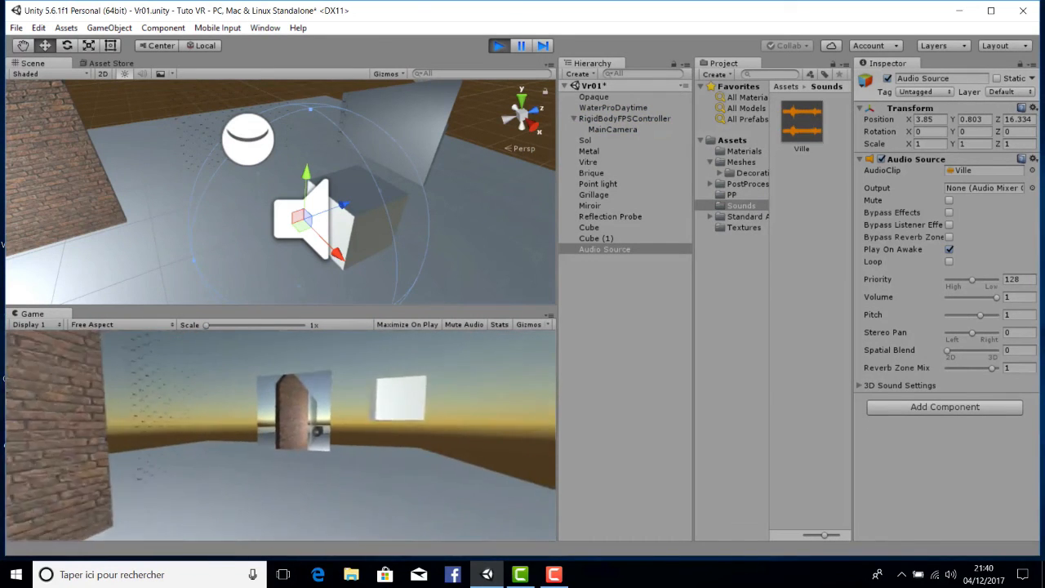
key(w)
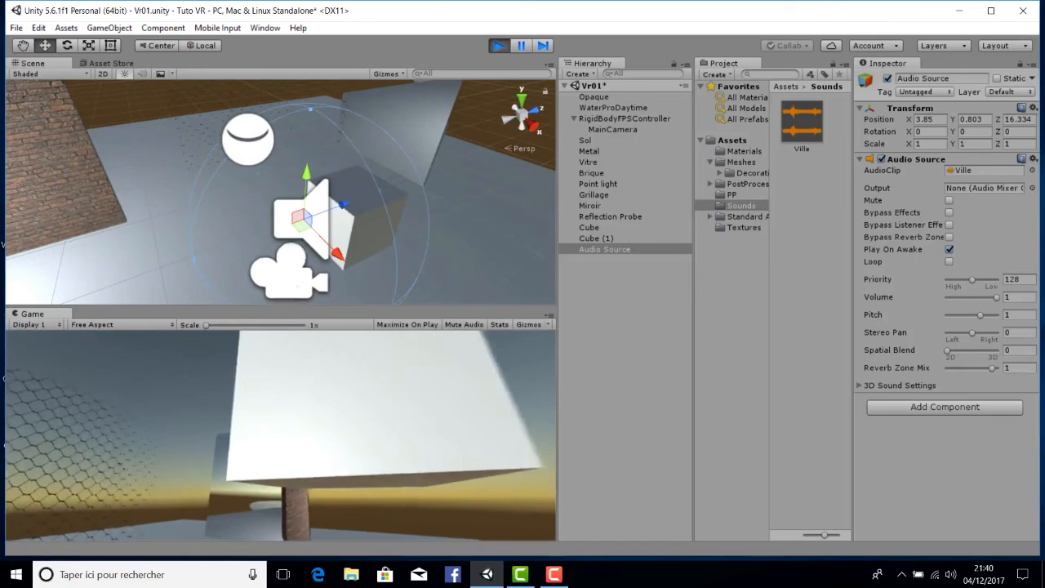
key(s)
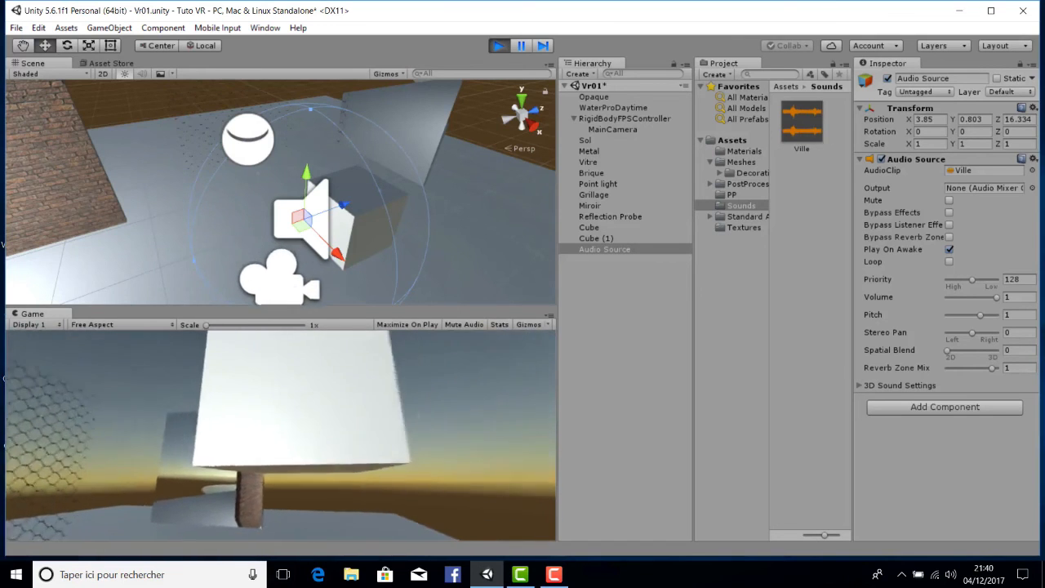
key(s)
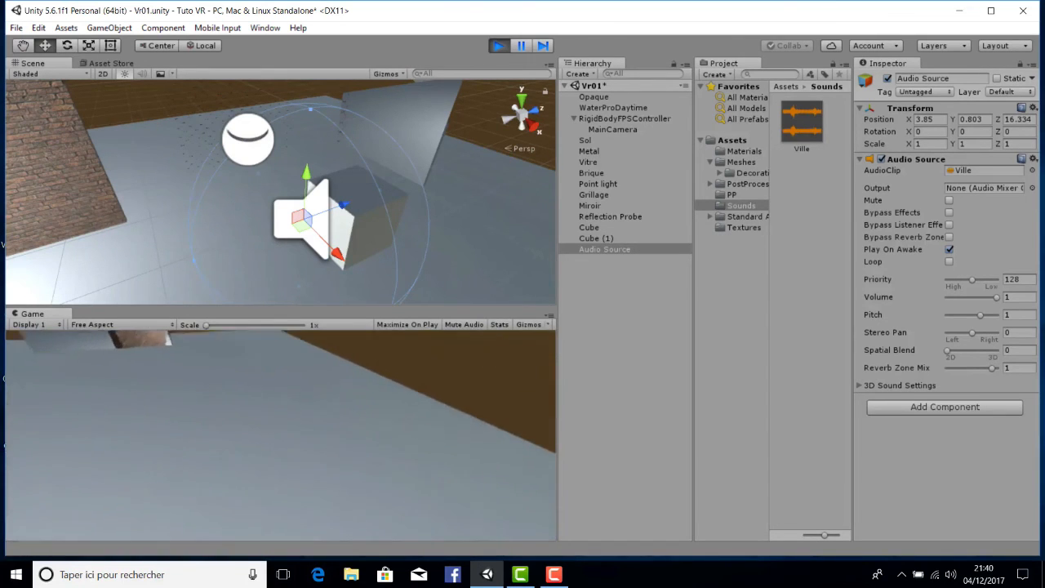
key(Escape)
click(402, 39)
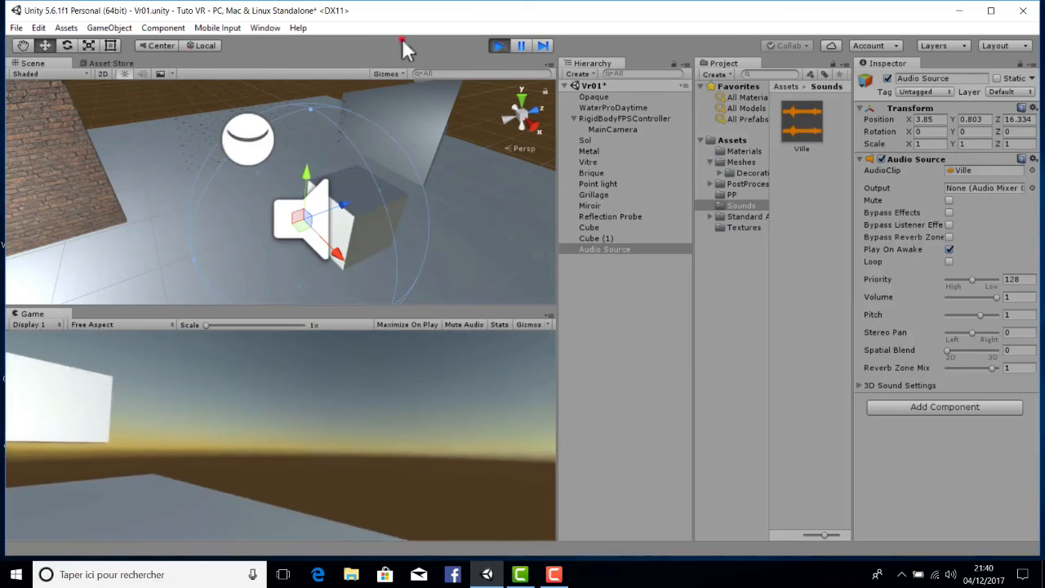
key(ctrl+p)
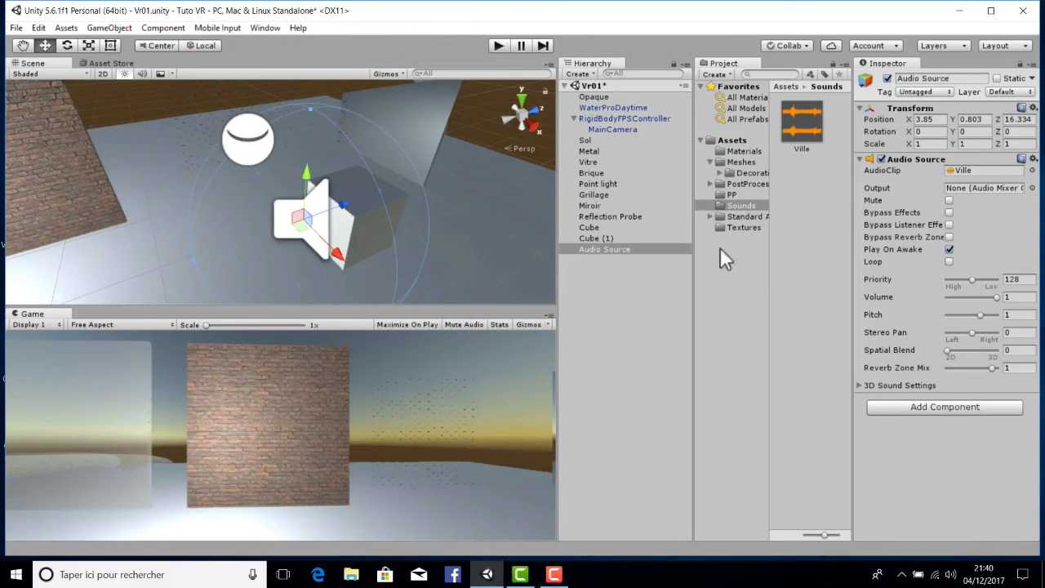
Enable Loop on the Audio Source and set its Spatial Blend to 1 for full 3D sound.
scroll(348, 187, down, 3)
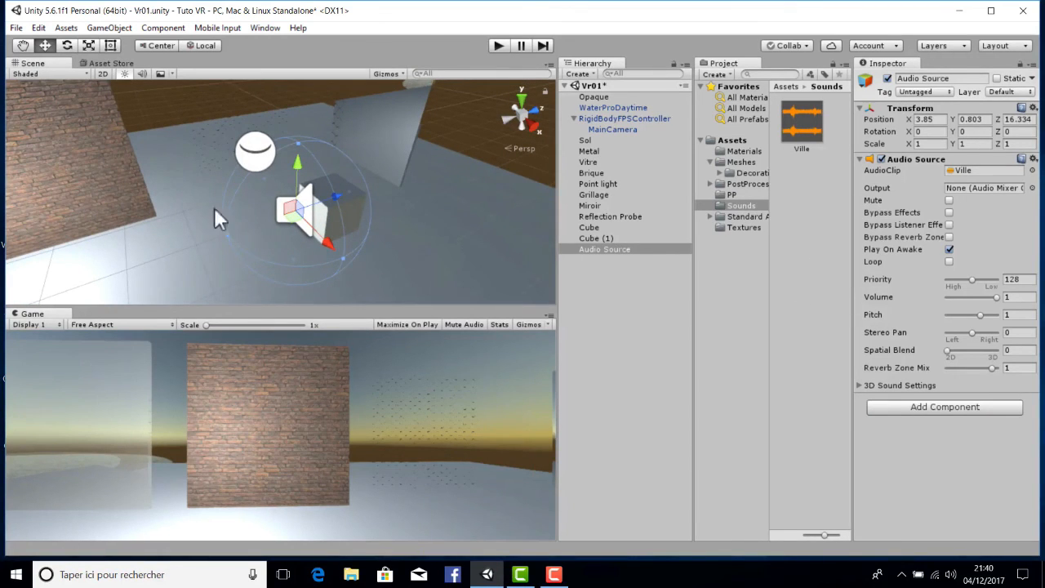
click(949, 262)
click(943, 349)
click(994, 351)
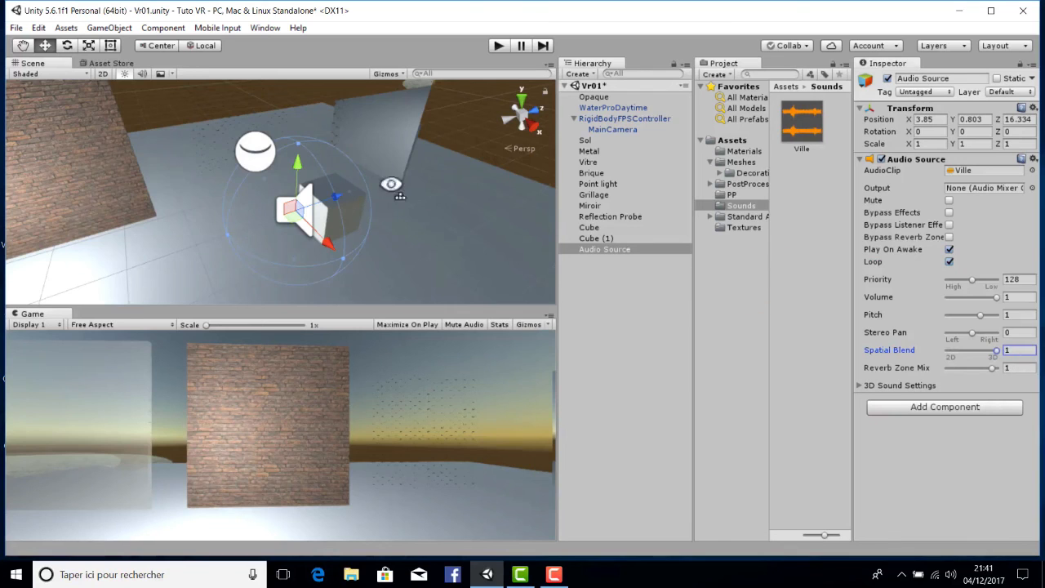
right_drag(393, 187, 418, 169)
scroll(420, 160, down, 3)
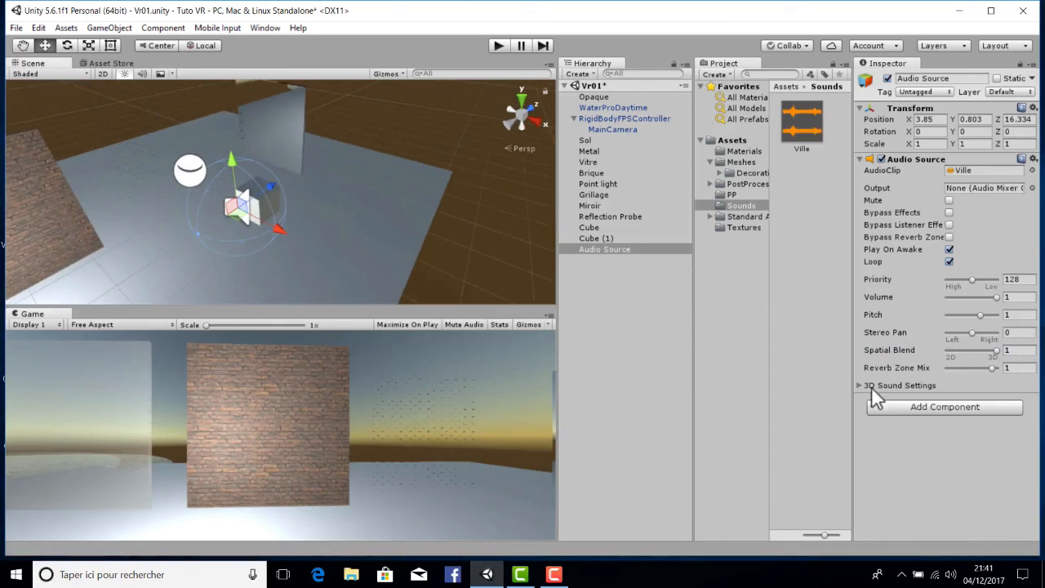
Expand the Audio Source's 3D Sound Settings and set its Volume Rolloff to Custom Rolloff.
click(898, 385)
scroll(906, 326, down, 3)
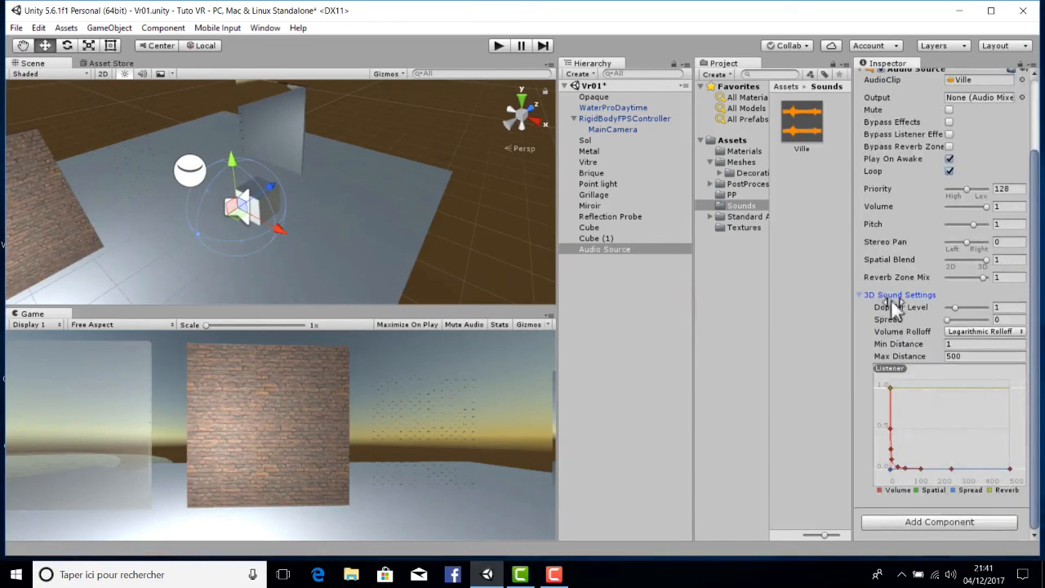
click(972, 333)
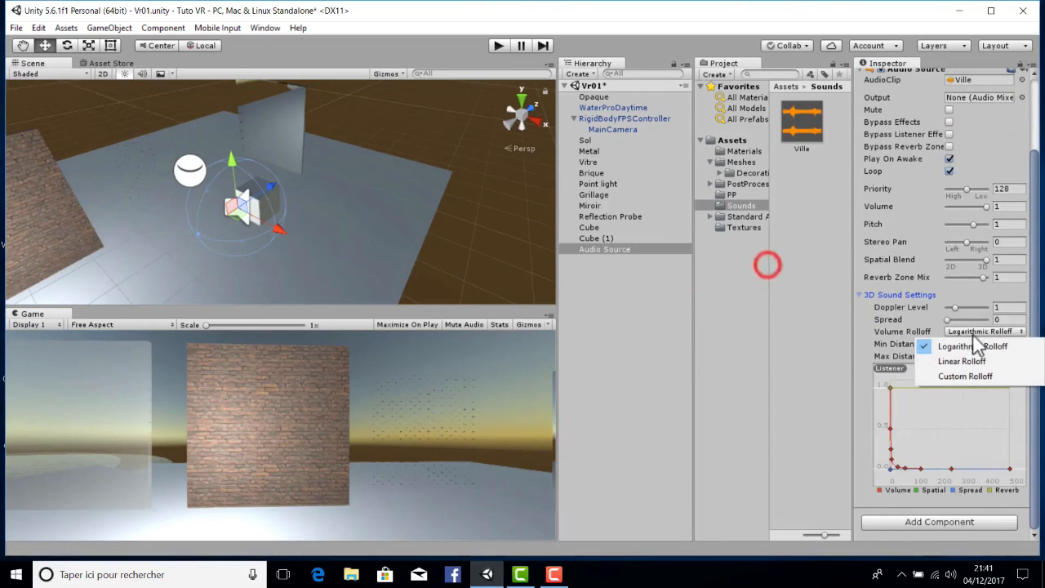
click(971, 375)
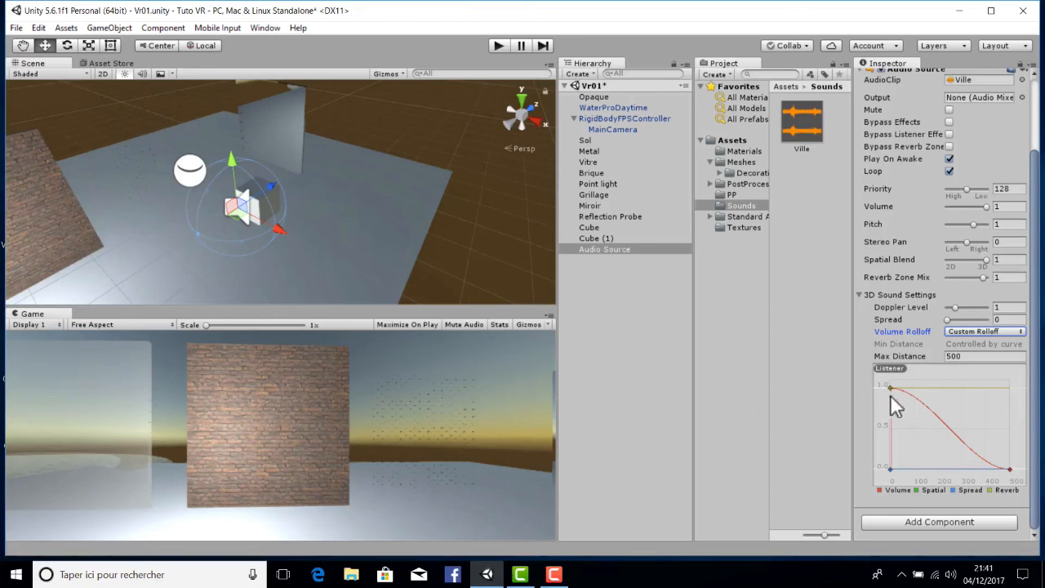
Play the scene, walk toward the cube and back to test the custom rolloff, and stop playback.
click(497, 46)
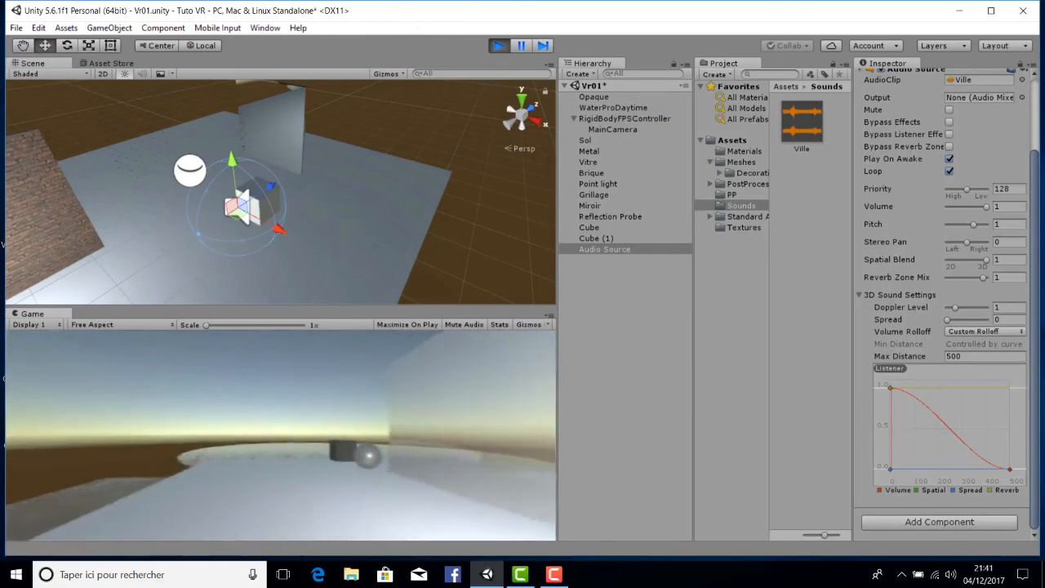
key(w)
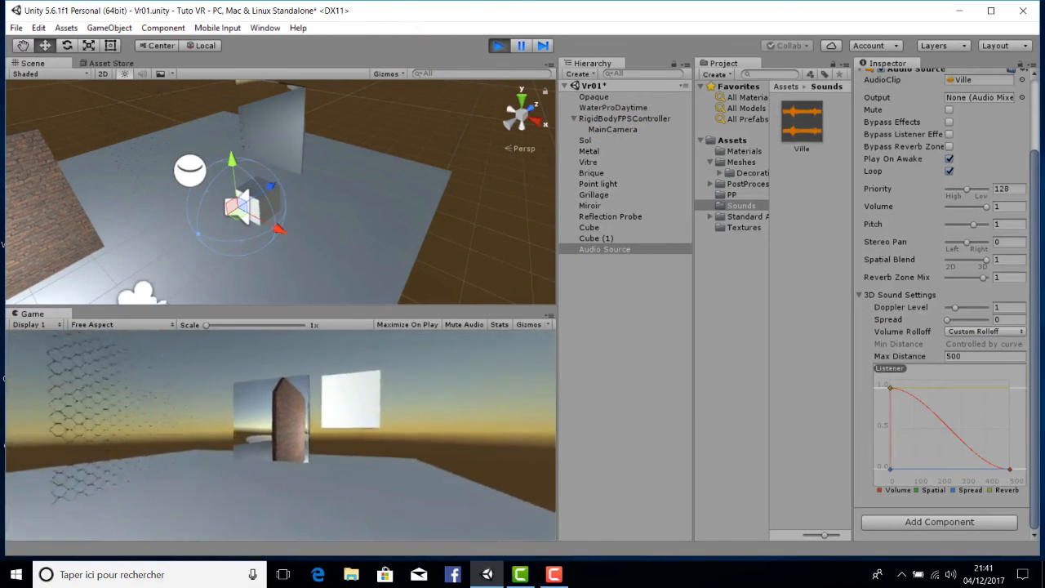
key(s)
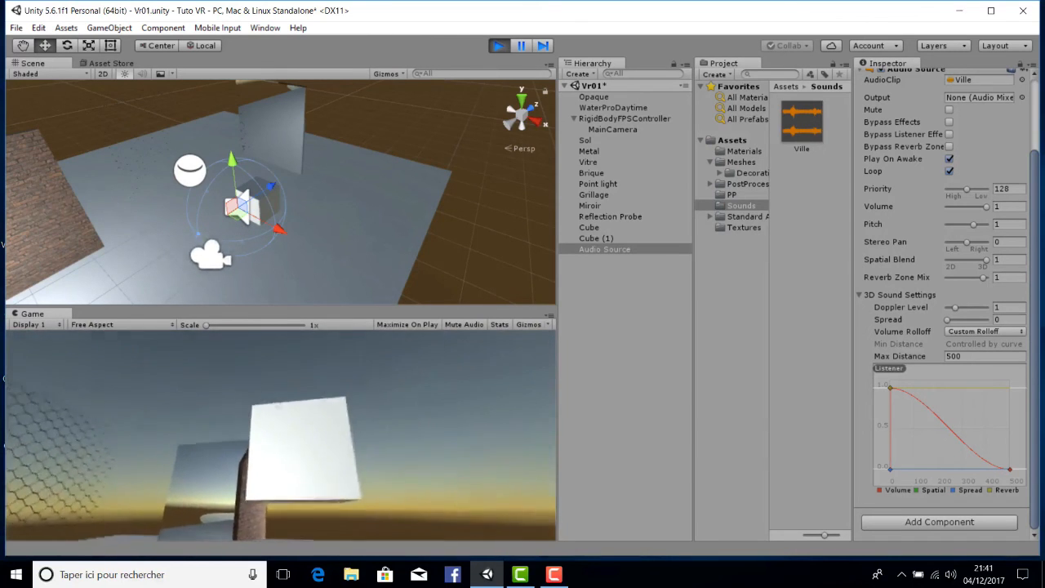
key(Escape)
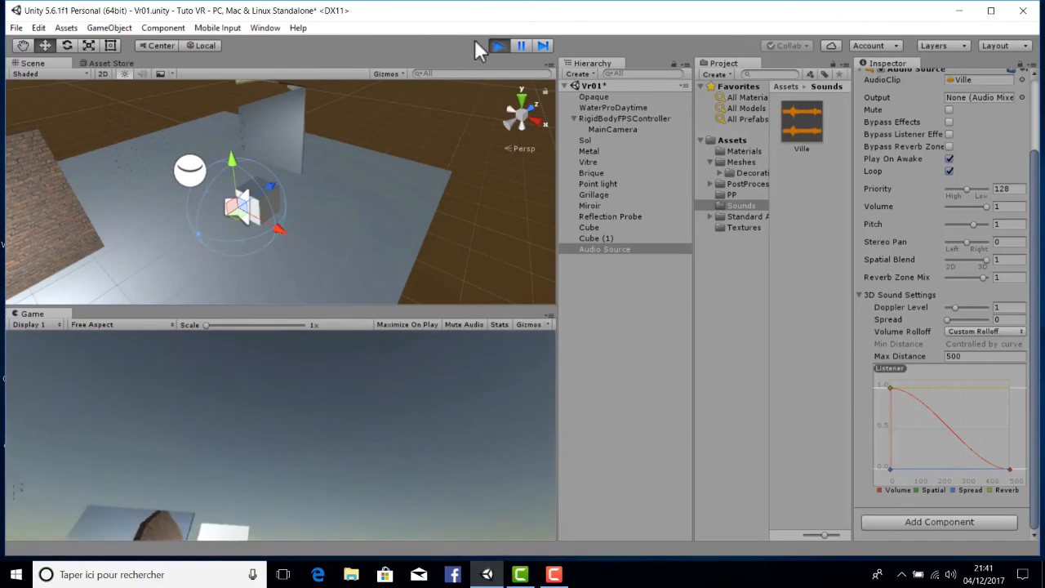
click(402, 34)
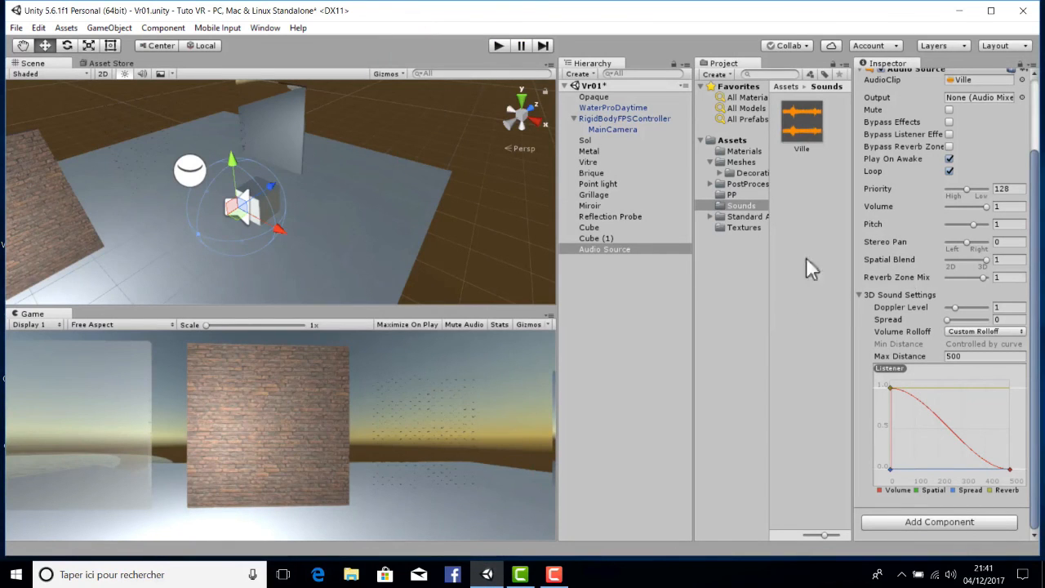
Enlarge the Audio Source's range sphere in the scene until it extends from the cube almost to the player camera.
click(198, 233)
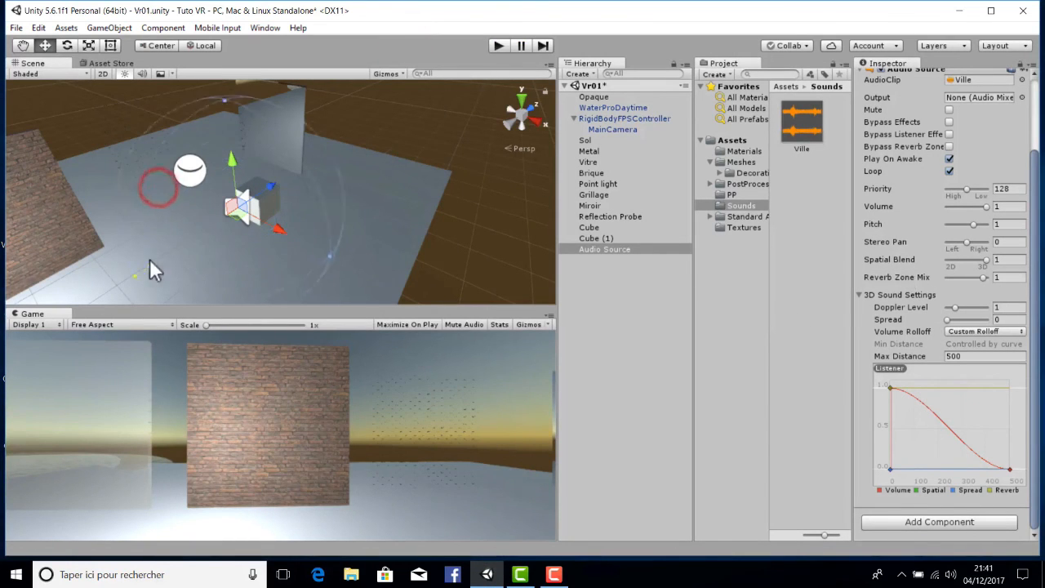
drag(138, 276, 113, 285)
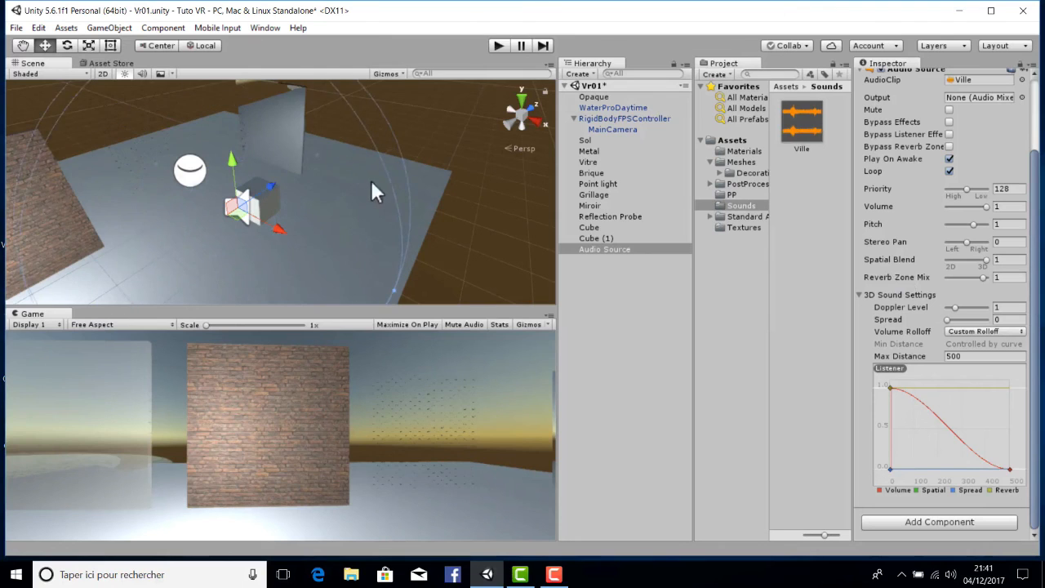
scroll(369, 178, up, 4)
scroll(369, 176, down, 5)
middle_drag(237, 211, 259, 214)
scroll(260, 215, down, 2)
drag(247, 220, 295, 204)
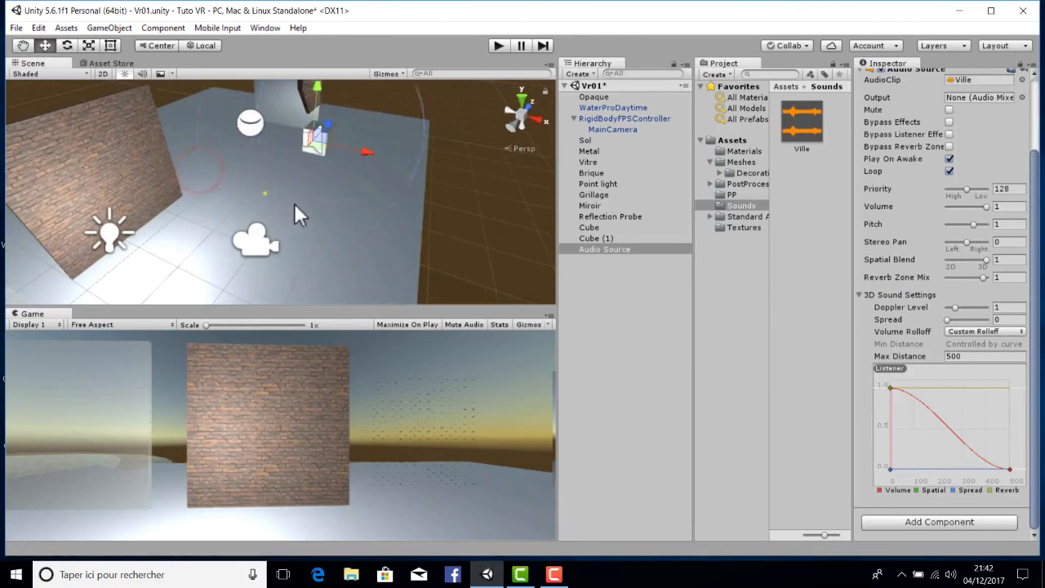
drag(269, 239, 255, 249)
Play the scene, test the sound with the enlarged range by approaching and leaving the cube, and stop playback.
click(499, 45)
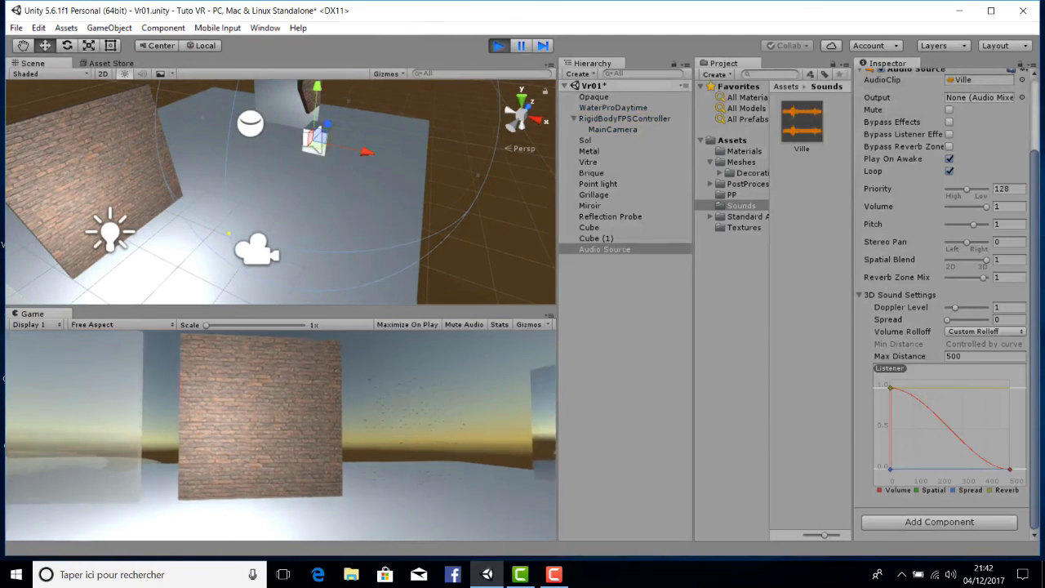
key(w)
key(w)
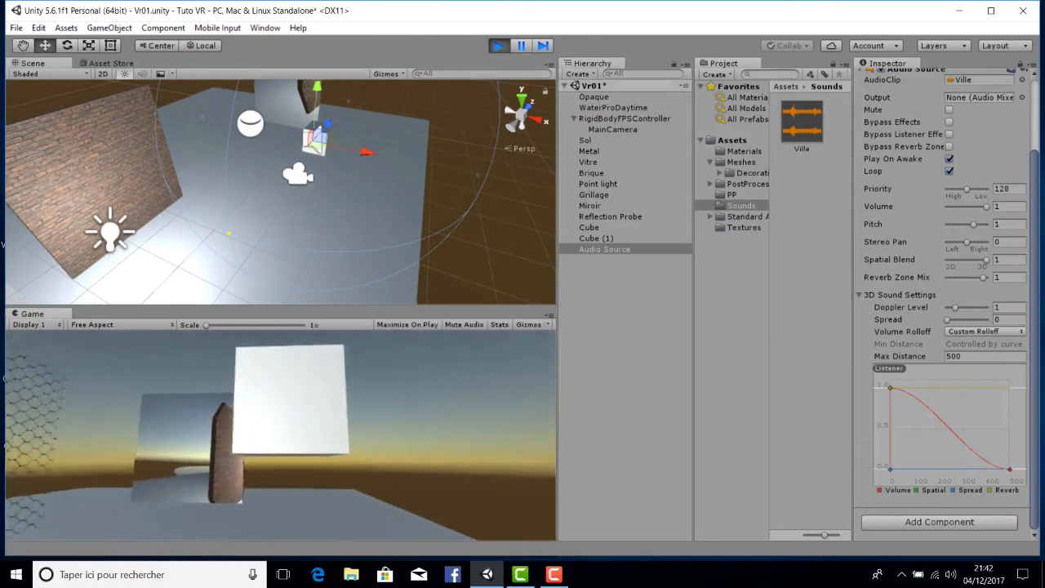
key(s)
key(s)
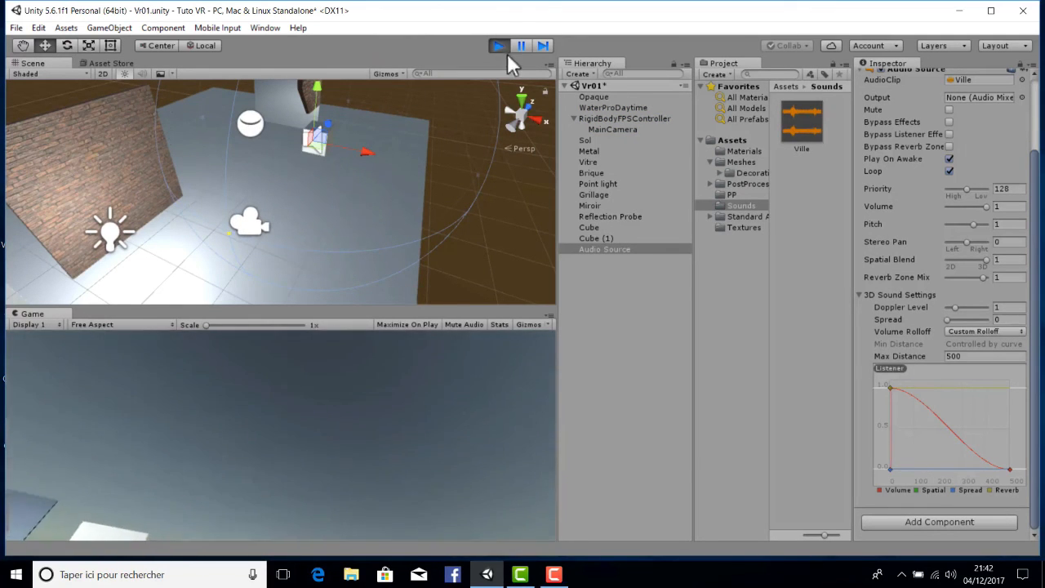
click(498, 46)
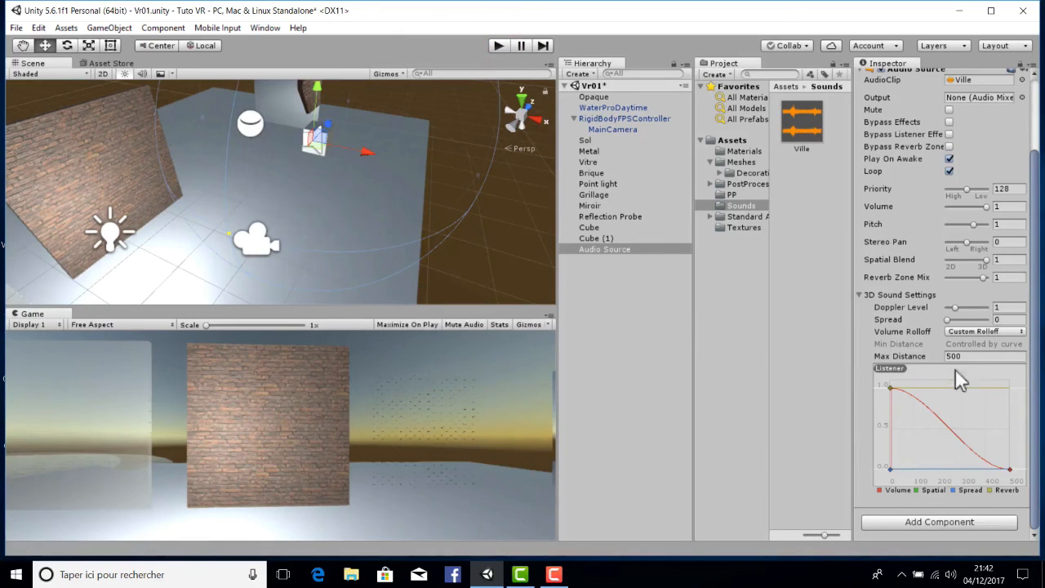
Set the Audio Source's Max Distance to 3.84606.
drag(956, 357, 760, 280)
text(5)
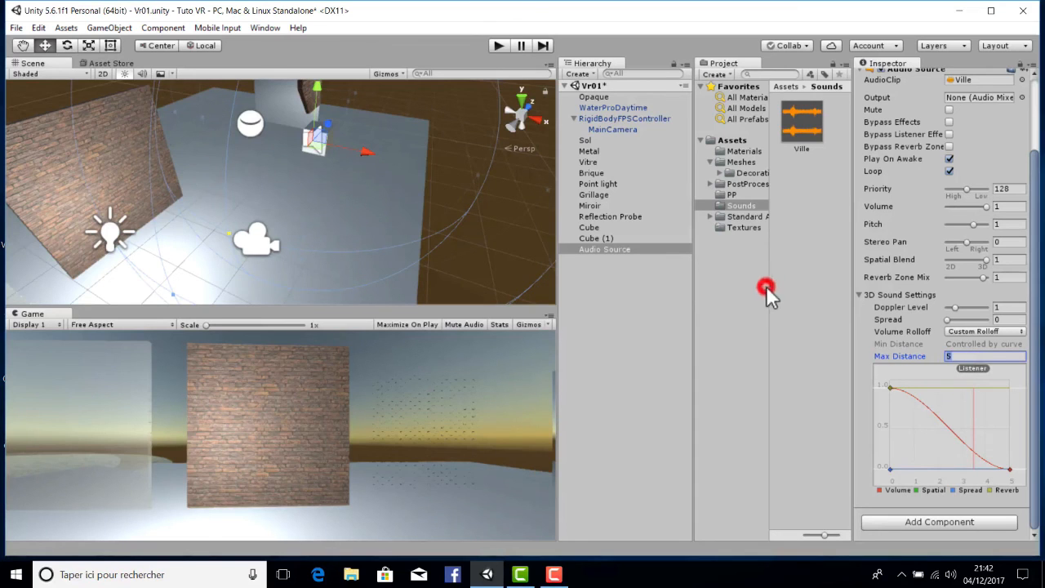
key(BackSpace)
text(3.84606)
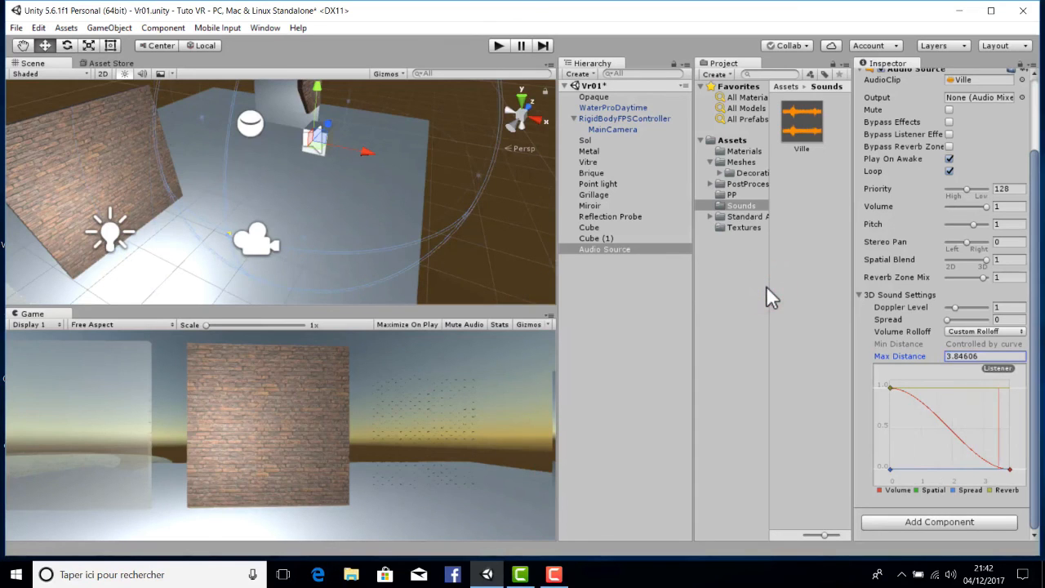
Play the scene and walk repeatedly toward and away from the cube to check the listener's movement along the rolloff curve.
click(499, 47)
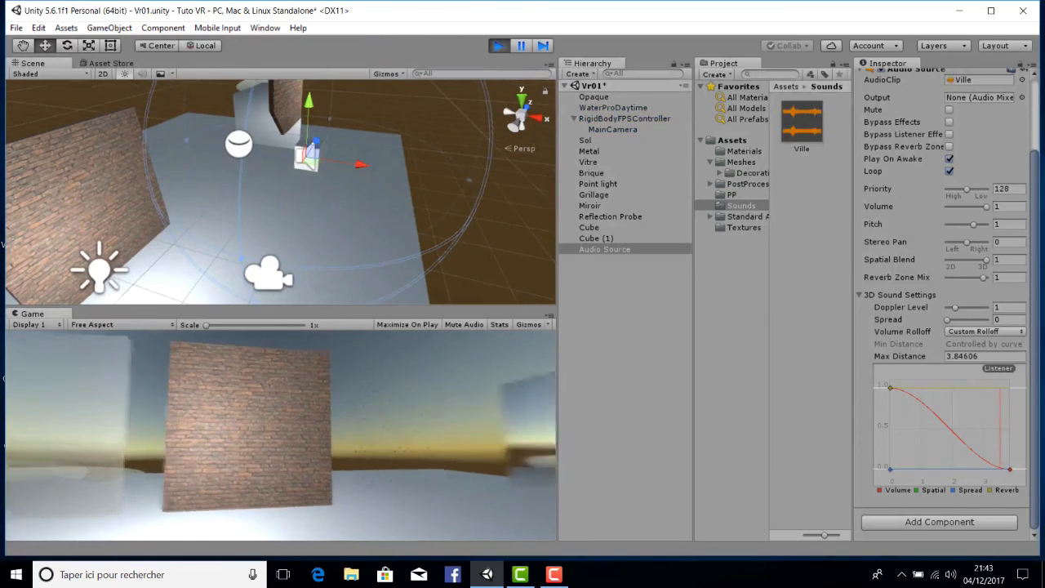
key(w)
key(w)
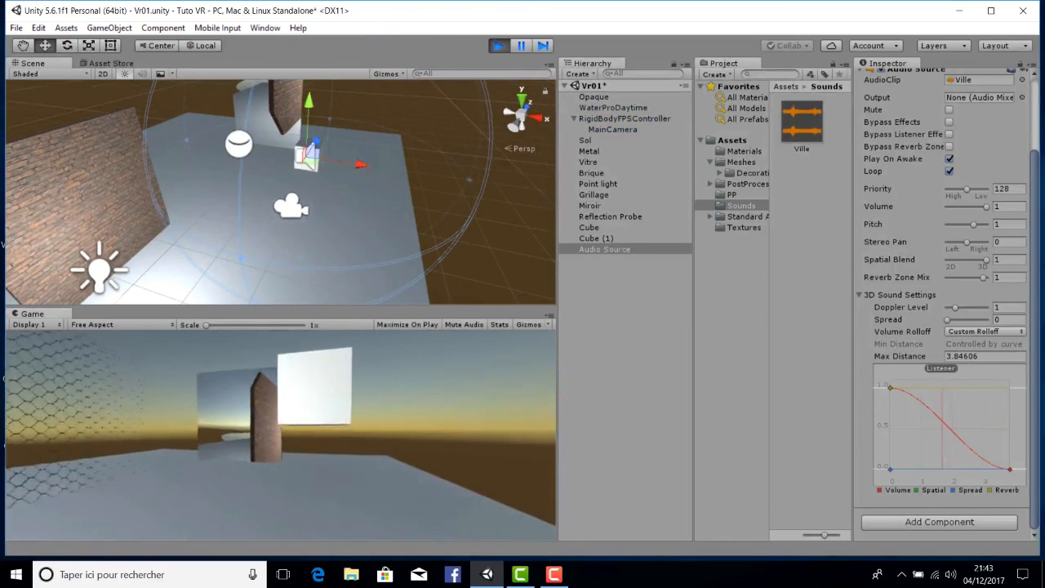
key(s)
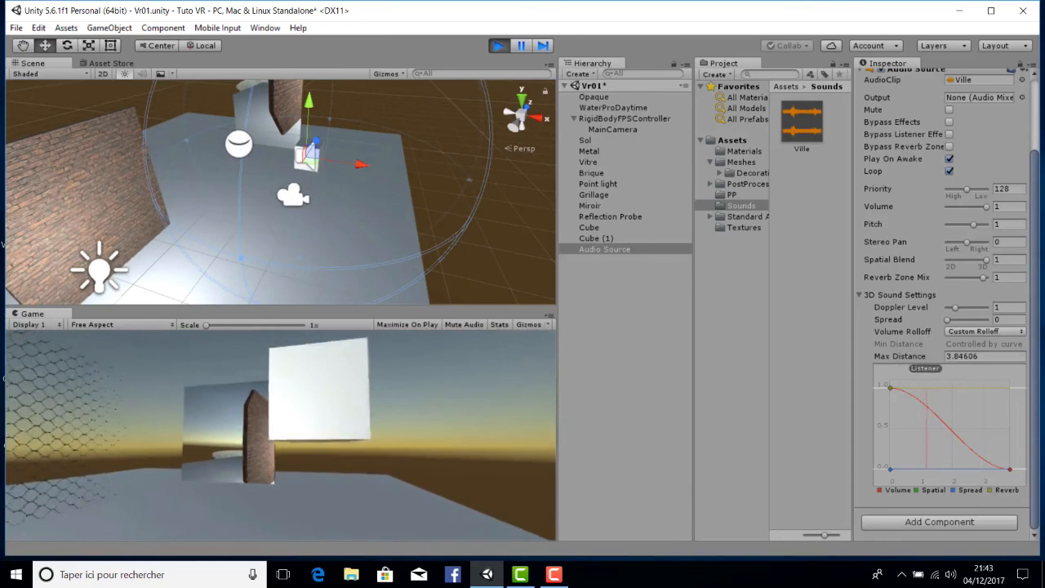
key(s)
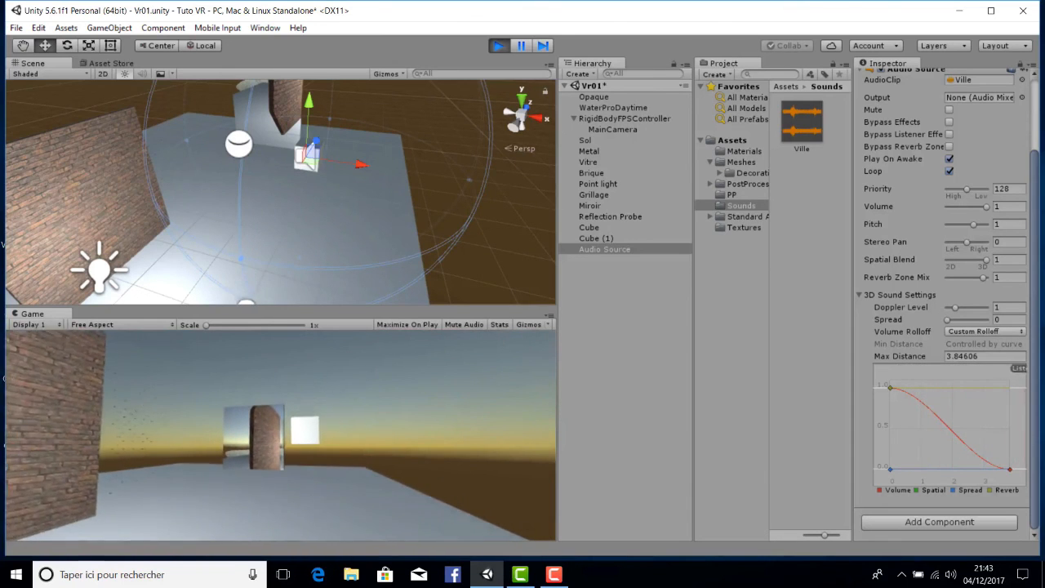
key(w)
key(w)
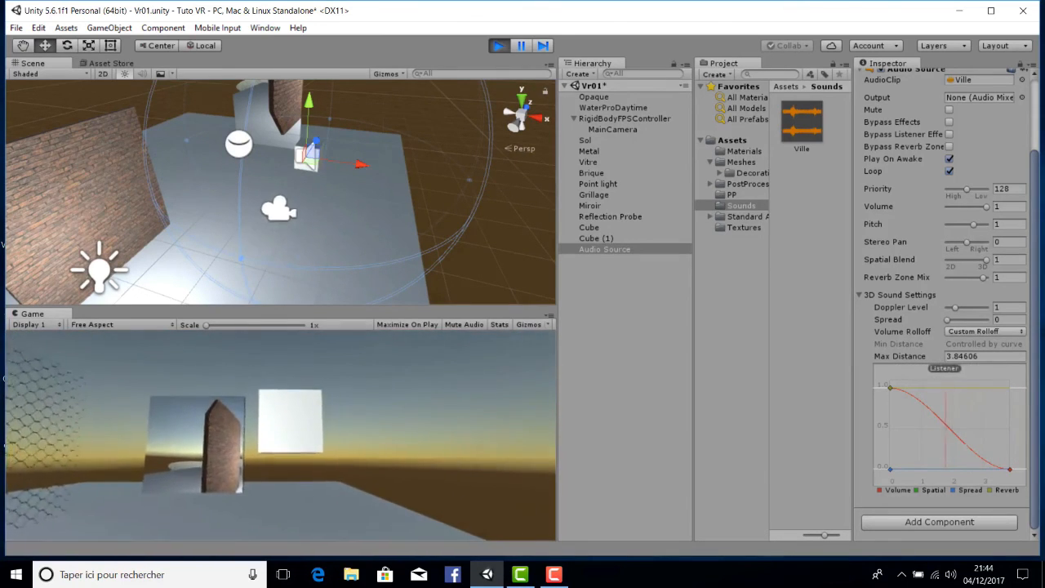
key(s)
key(s)
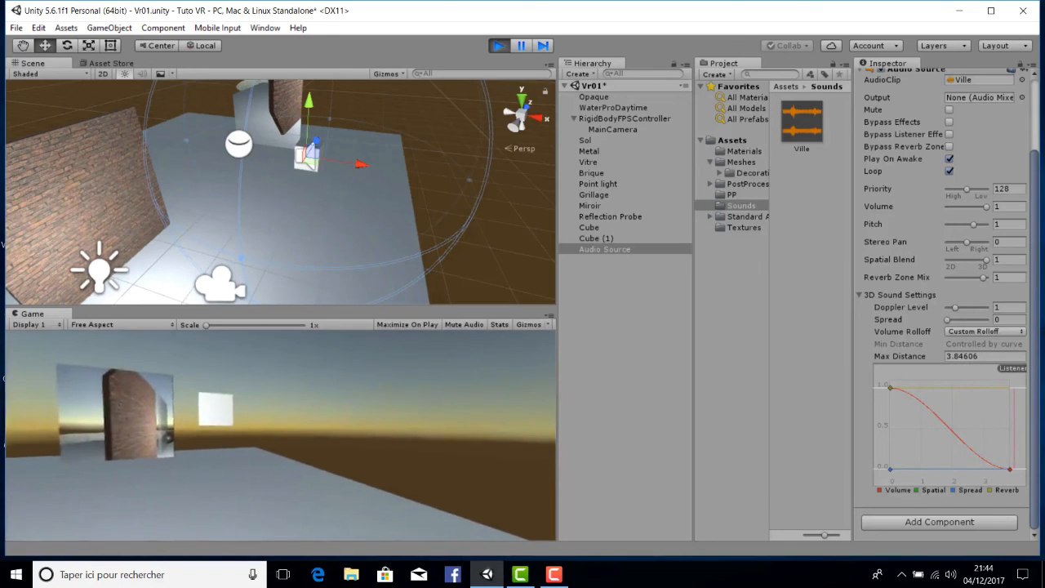
Walk in and out of the audio range again while comparing the listener marker with the volume curve, and stop playback.
key(Escape)
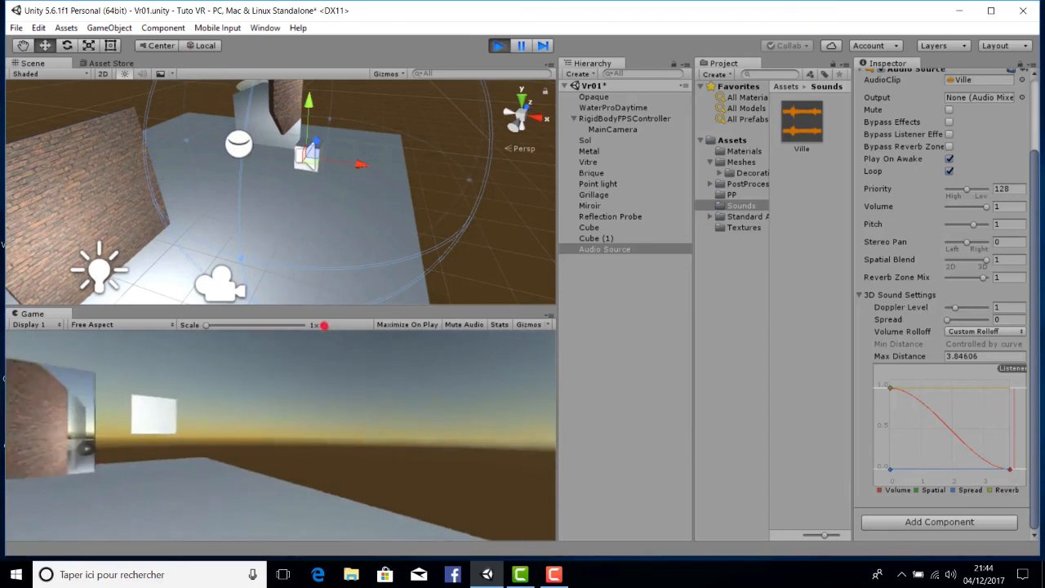
click(324, 324)
key(w)
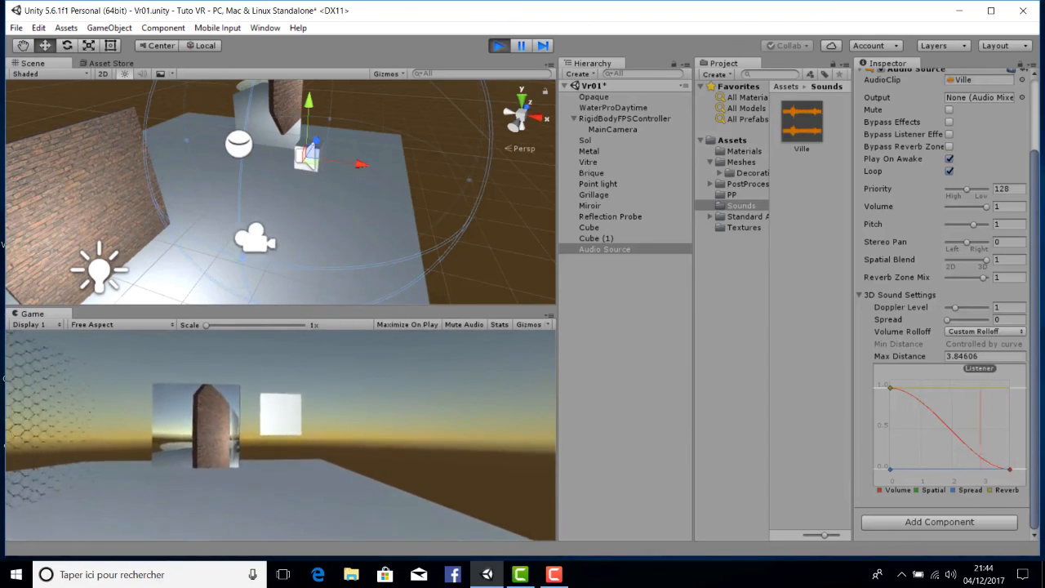
key(Escape)
click(957, 480)
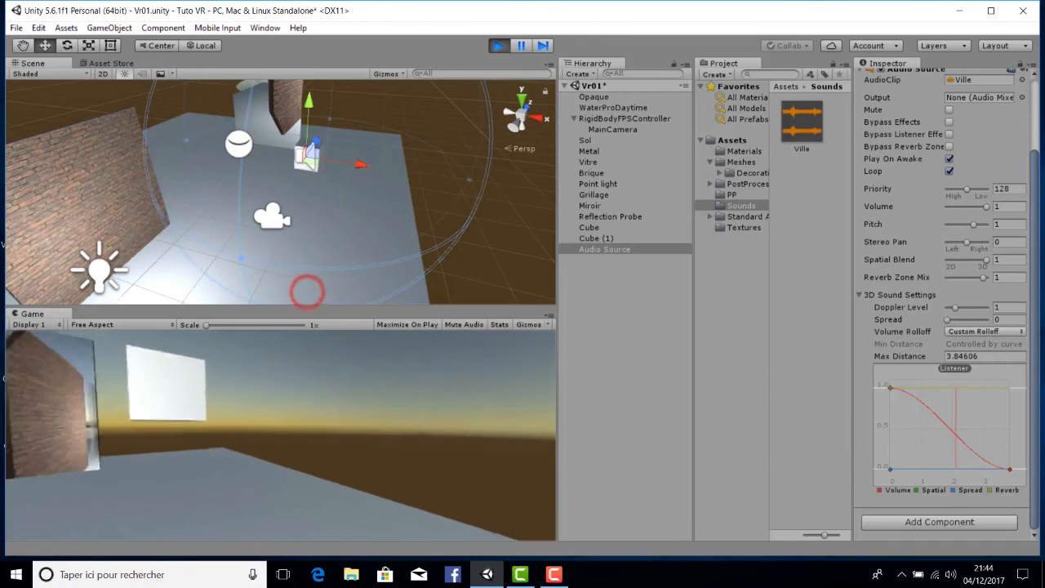
key(s)
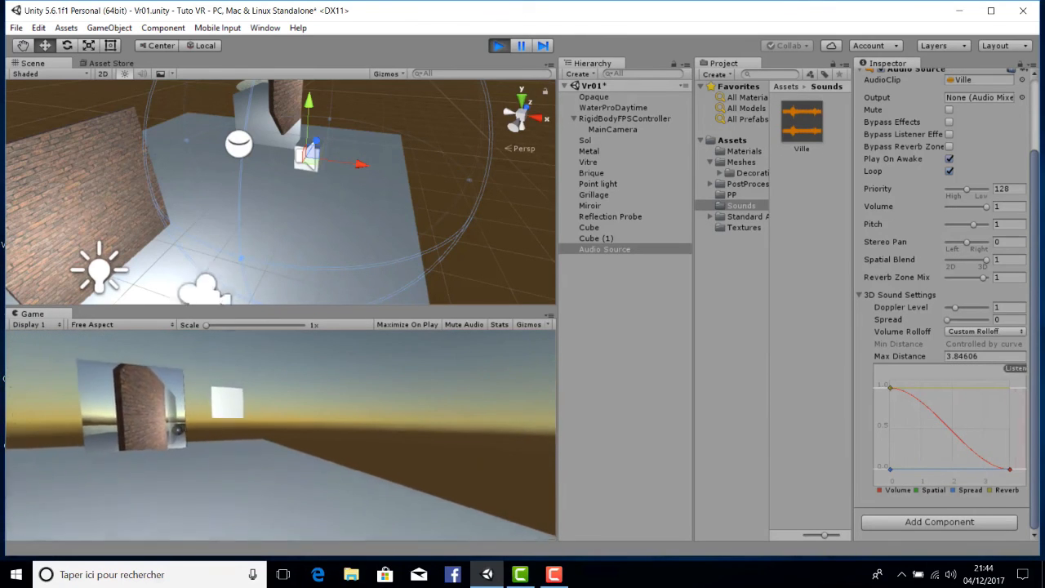
click(492, 46)
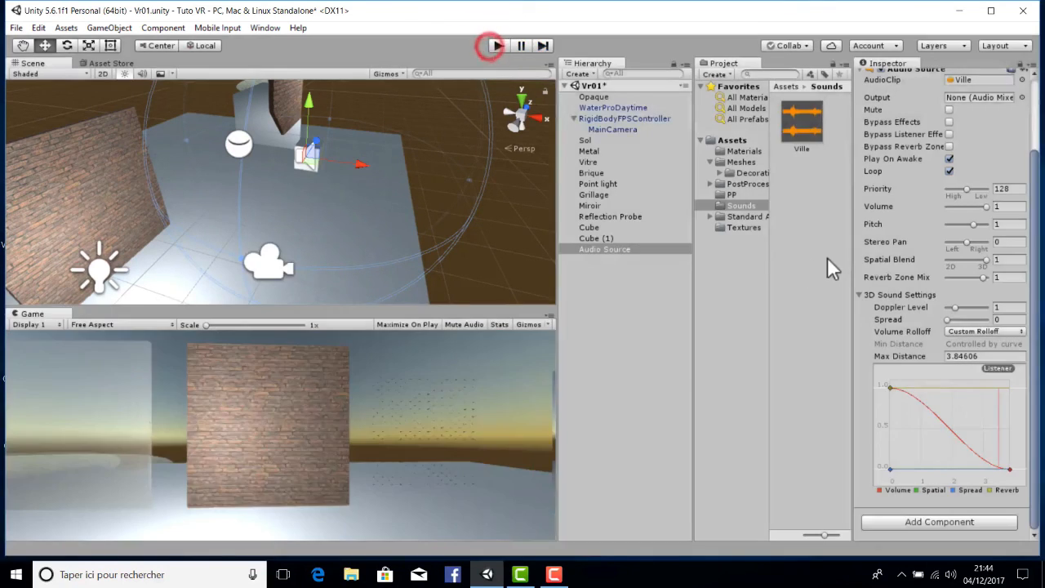
scroll(927, 198, up, 4)
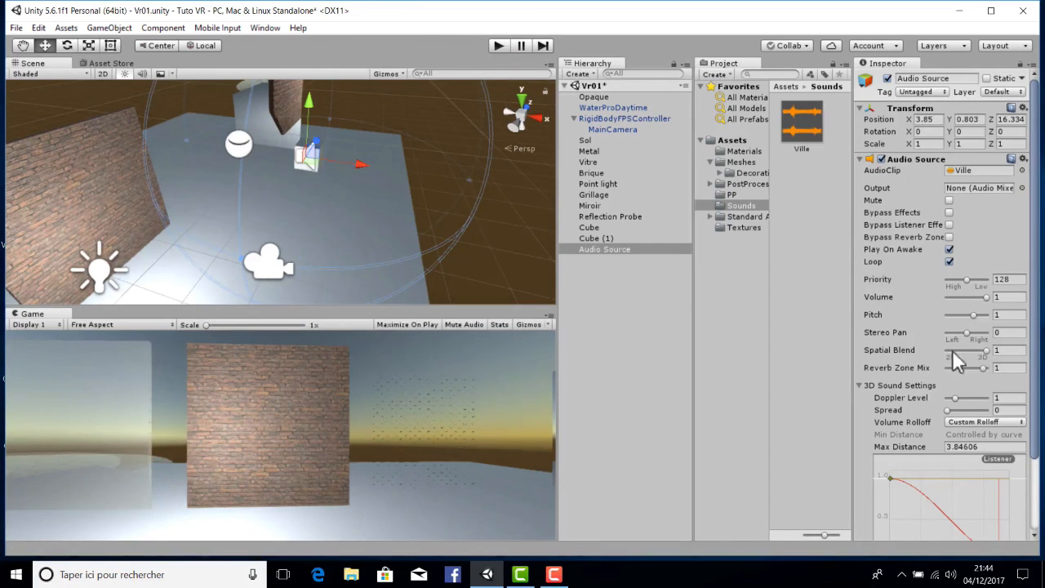
click(1005, 351)
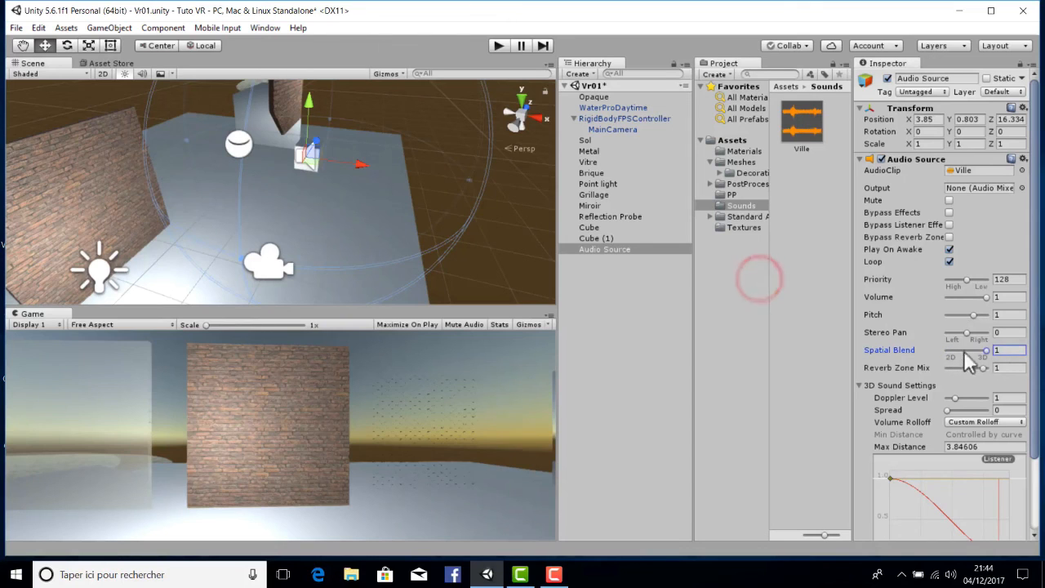
scroll(963, 353, down, 3)
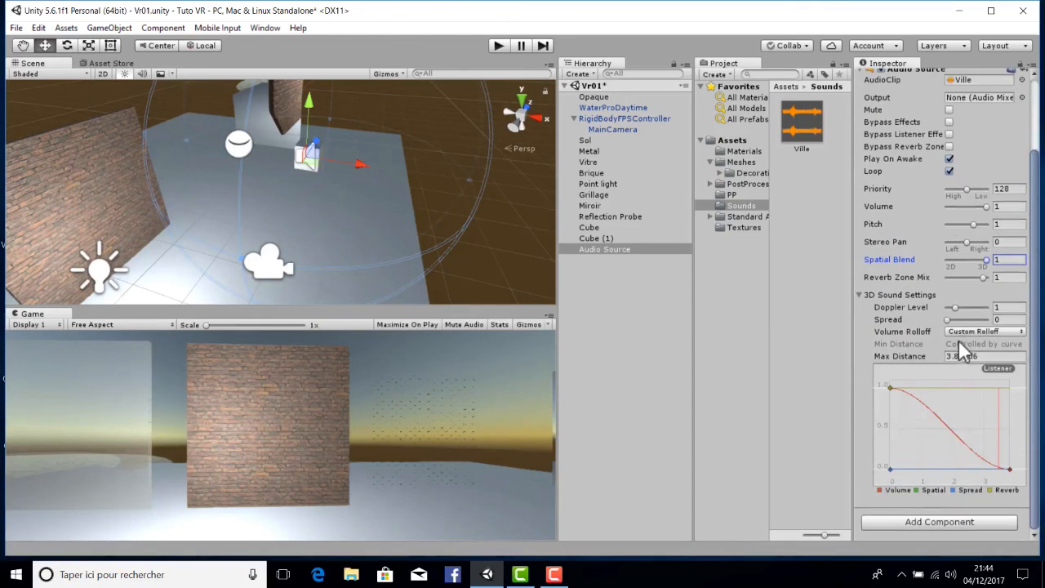
click(961, 332)
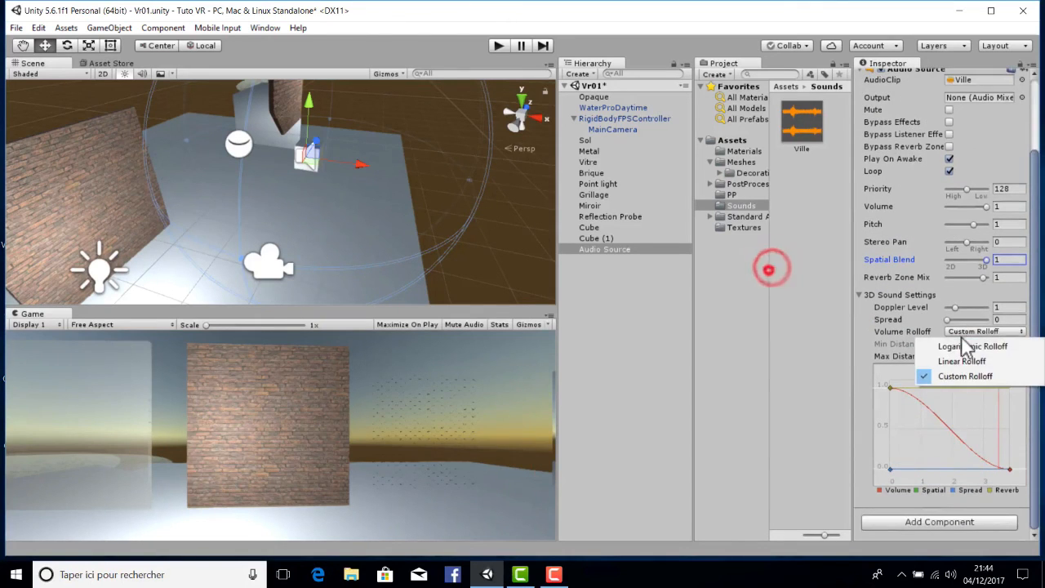
click(924, 340)
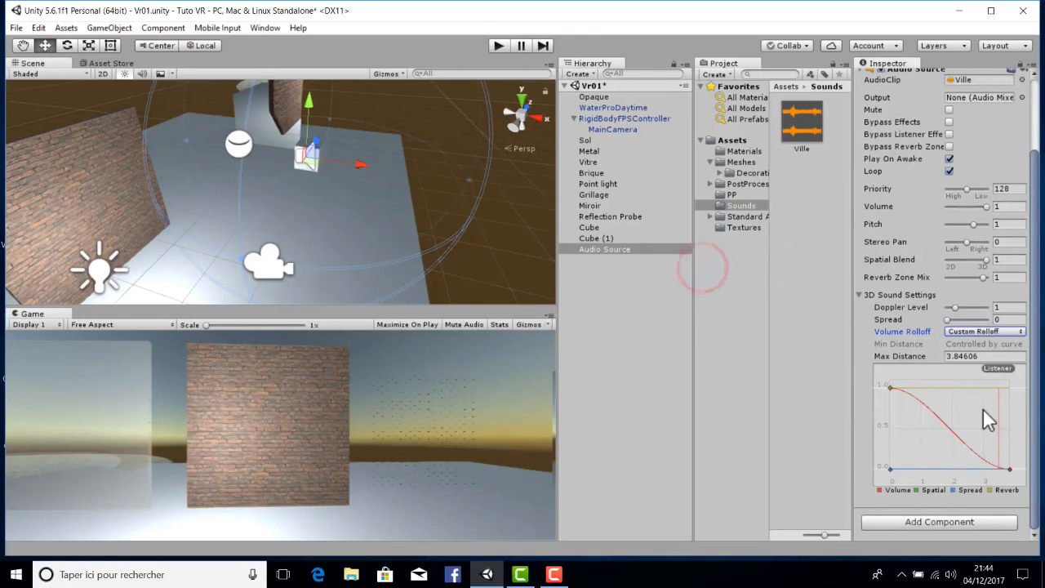